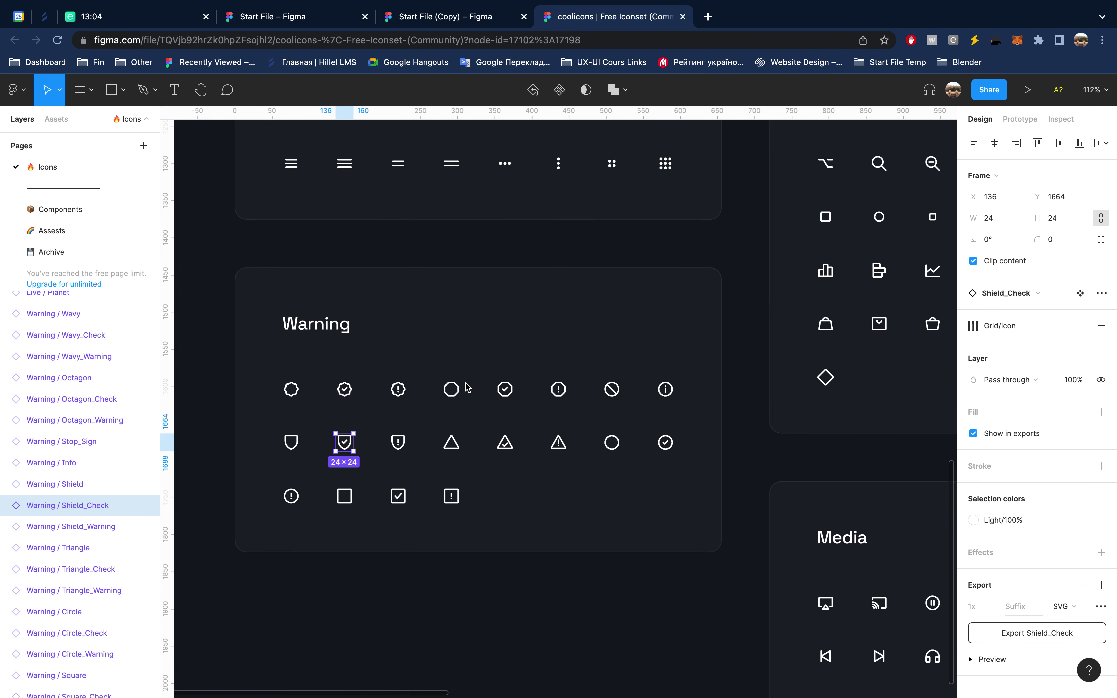
Step: Add the Headphones icon to the selected Shield_Check icon in coolicons
scroll(467, 387, up, 3)
scroll(467, 387, right, 2)
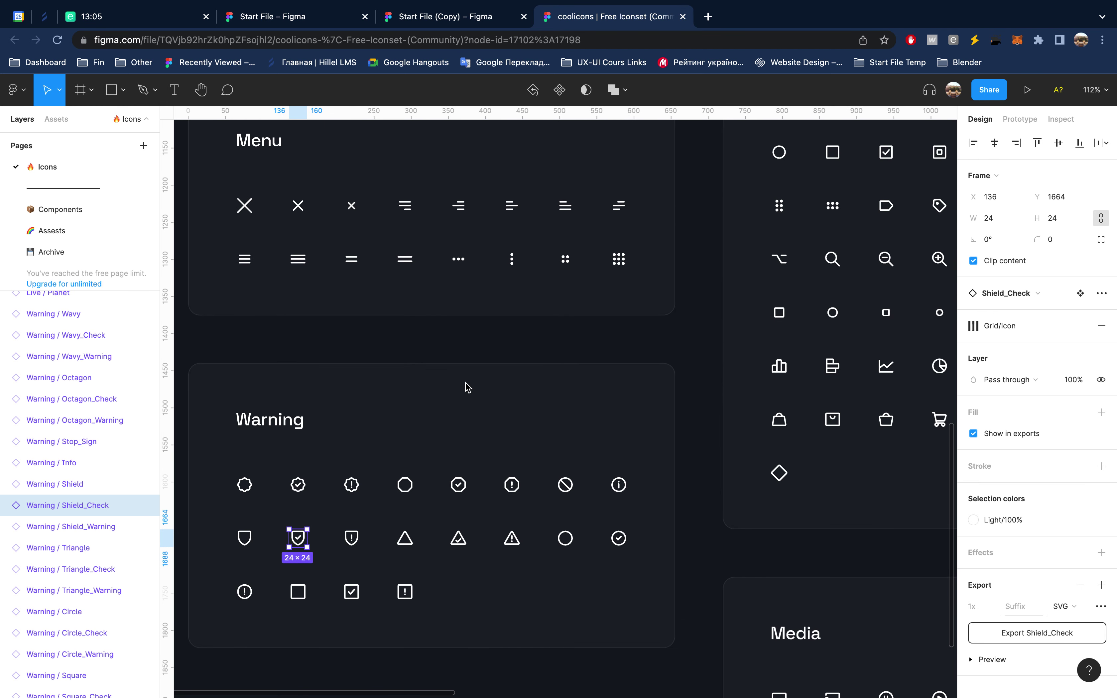
scroll(467, 387, down, 2)
scroll(467, 388, down, 2)
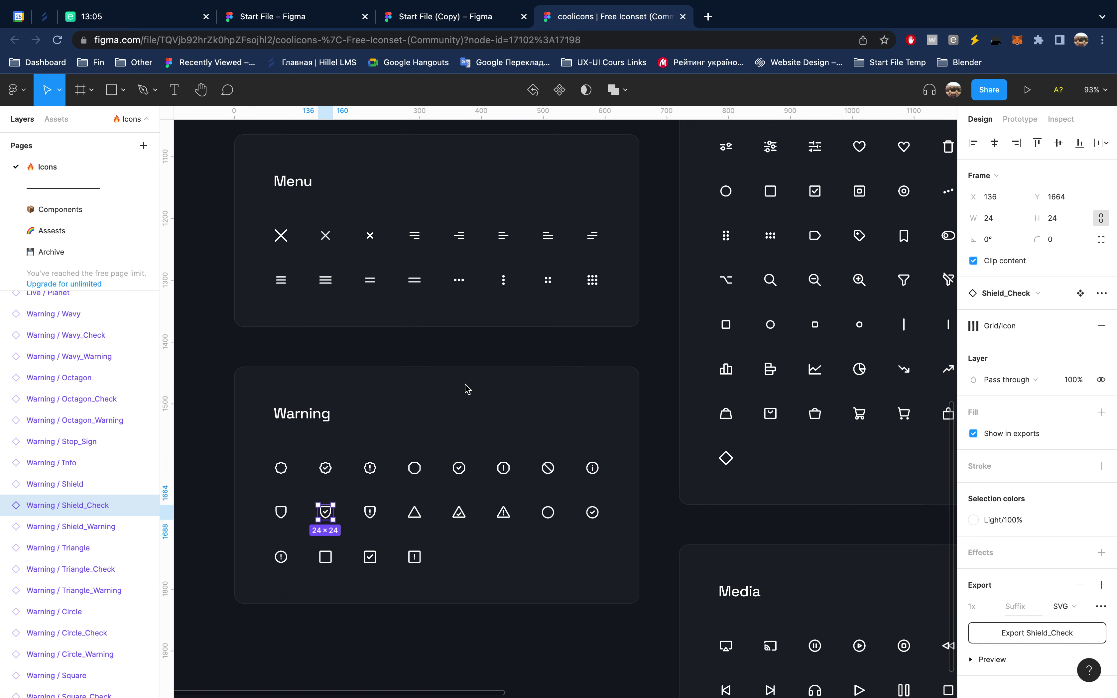
scroll(464, 389, down, 5)
scroll(464, 389, right, 3)
scroll(464, 388, down, 1)
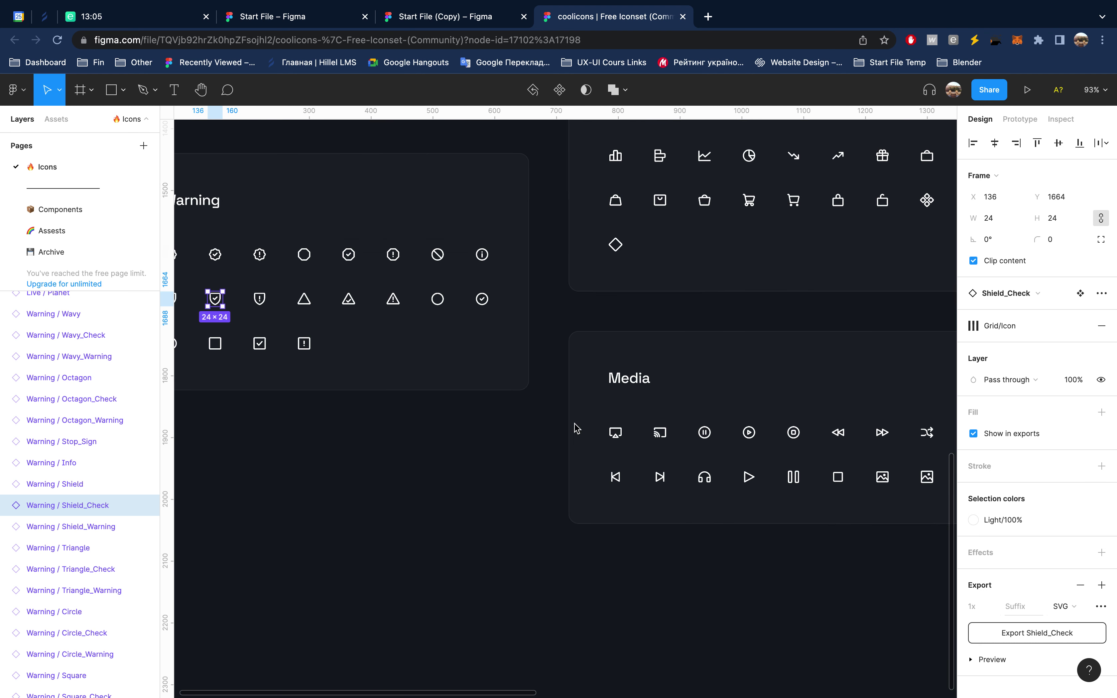
shift+click(704, 478)
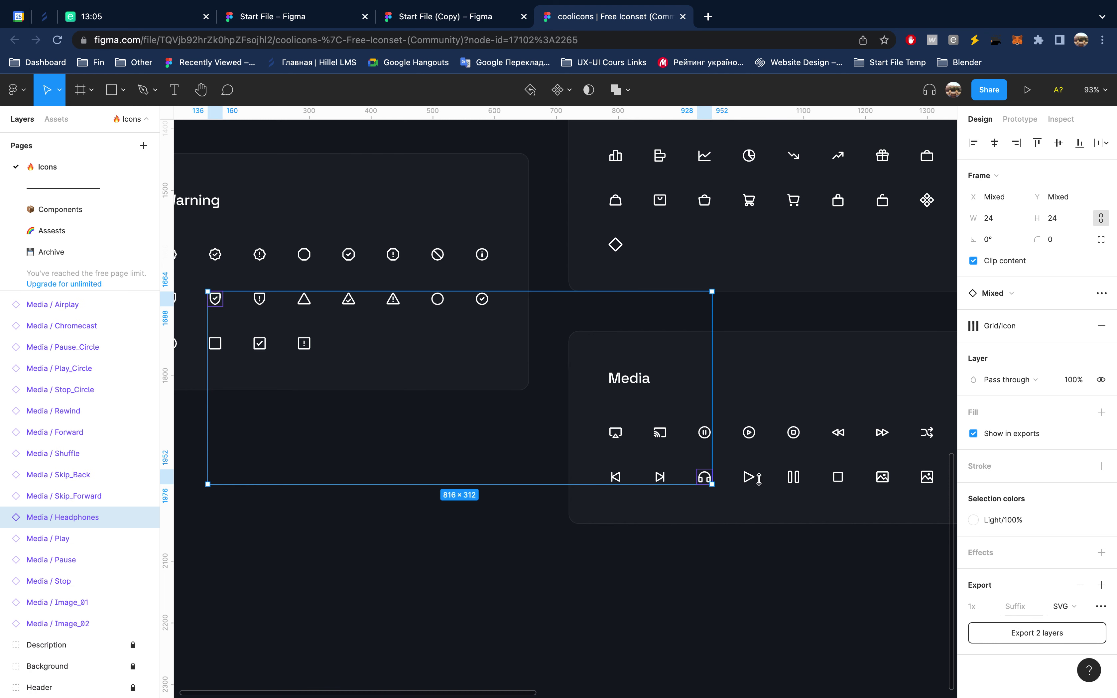
Step: Add the Gift icon to the selection, then go to Start File (Copy)
ctrl+scroll(760, 455, down, 5)
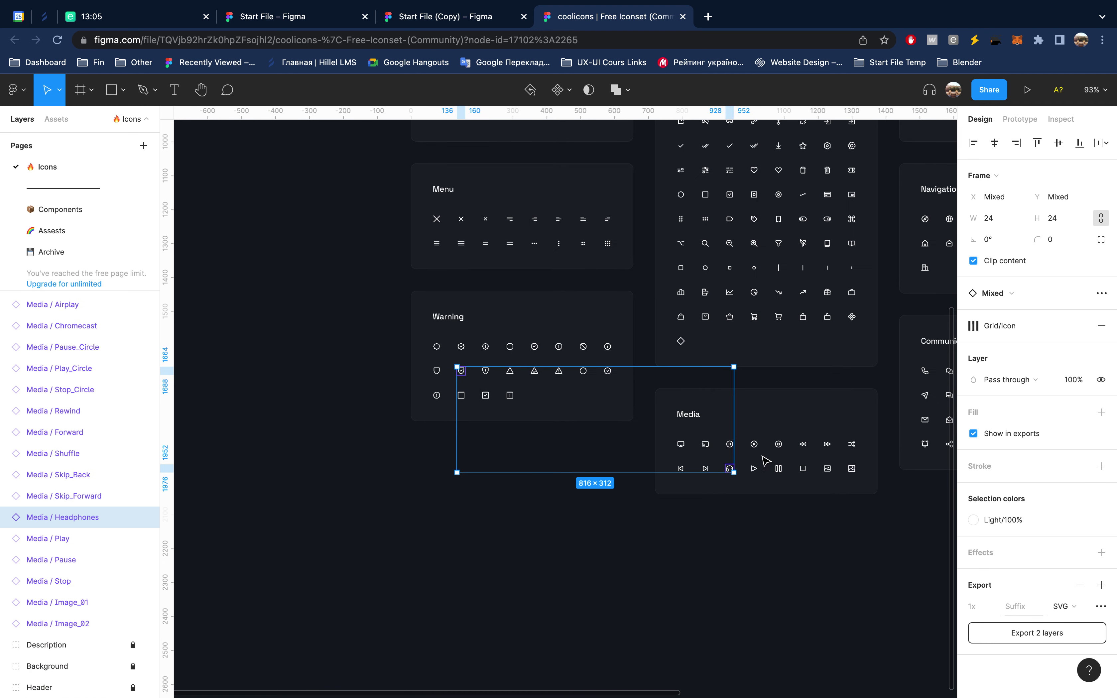
scroll(766, 461, up, 1)
scroll(766, 460, right, 3)
scroll(766, 461, up, 2)
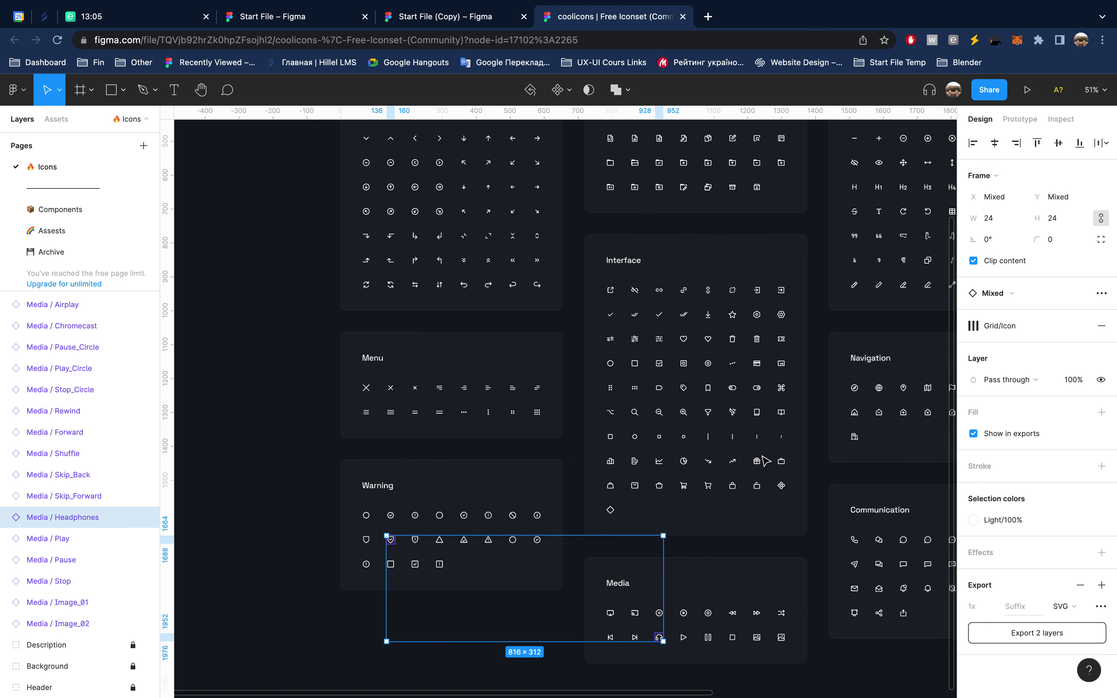
scroll(766, 461, right, 3)
scroll(766, 460, right, 3)
scroll(767, 461, right, 3)
scroll(766, 460, down, 1)
scroll(766, 460, down, 4)
scroll(766, 461, right, 3)
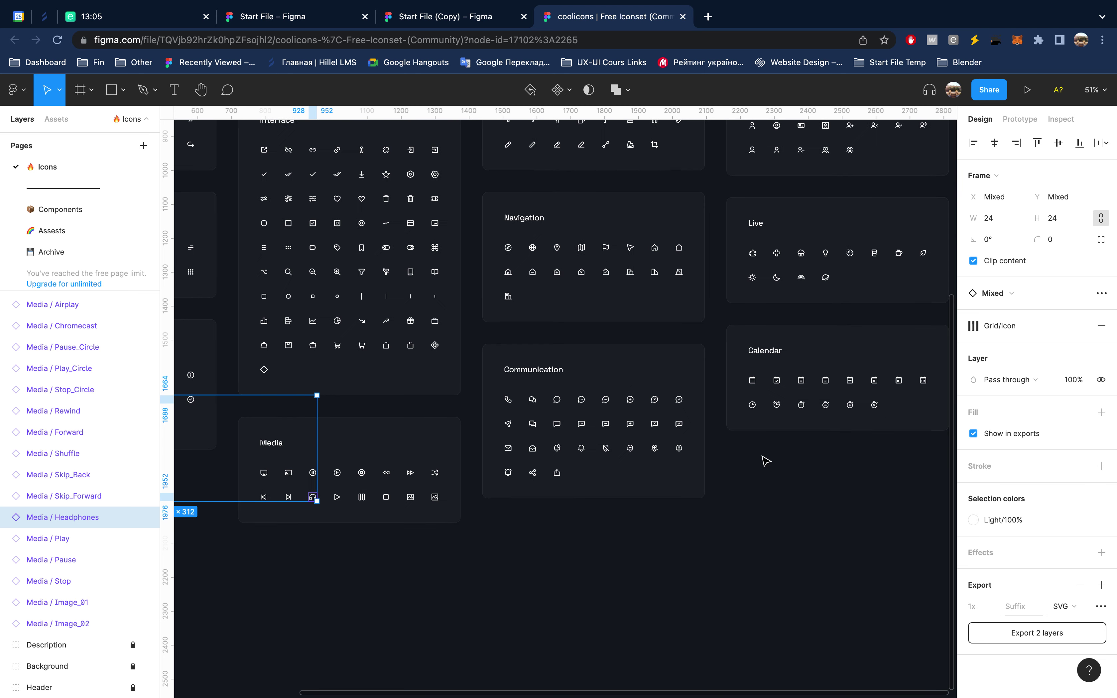
scroll(766, 461, left, 5)
scroll(766, 460, up, 1)
scroll(766, 460, left, 2)
scroll(631, 334, up, 2)
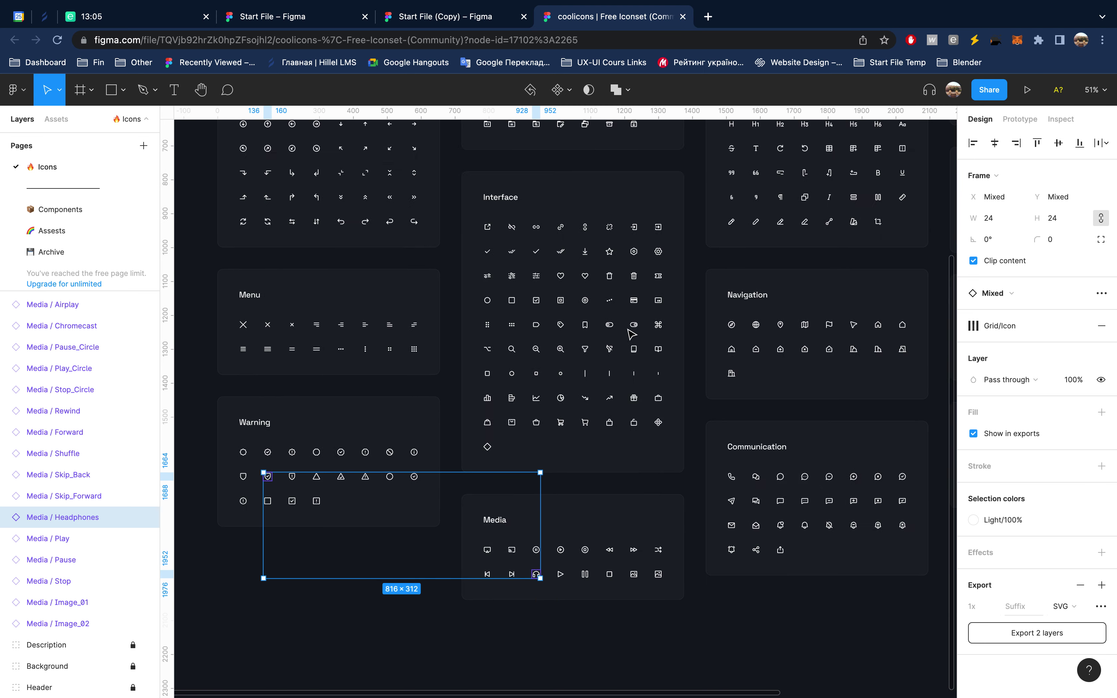
scroll(631, 333, up, 3)
scroll(631, 334, left, 1)
scroll(631, 333, down, 5)
scroll(631, 334, right, 1)
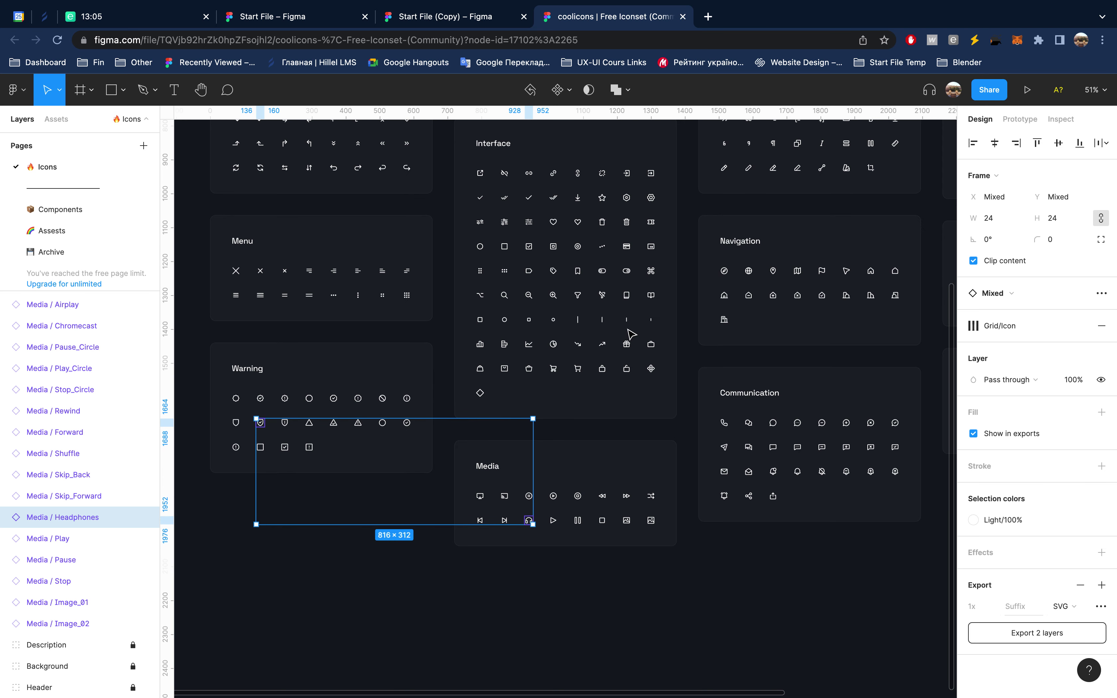
scroll(631, 334, up, 1)
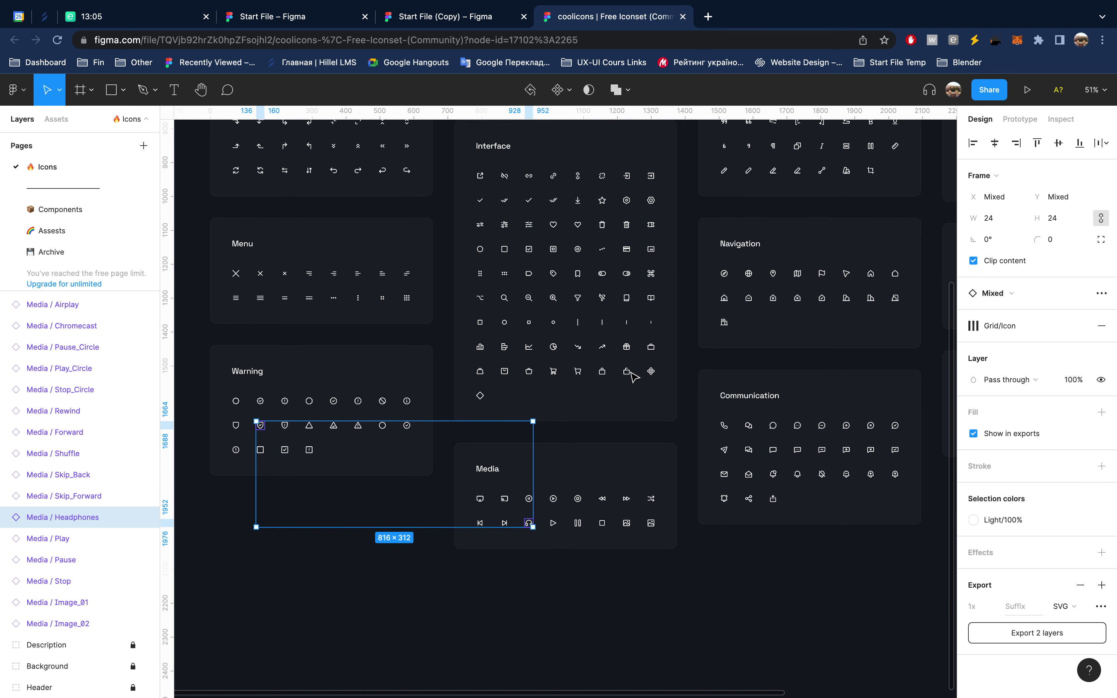
shift+click(627, 347)
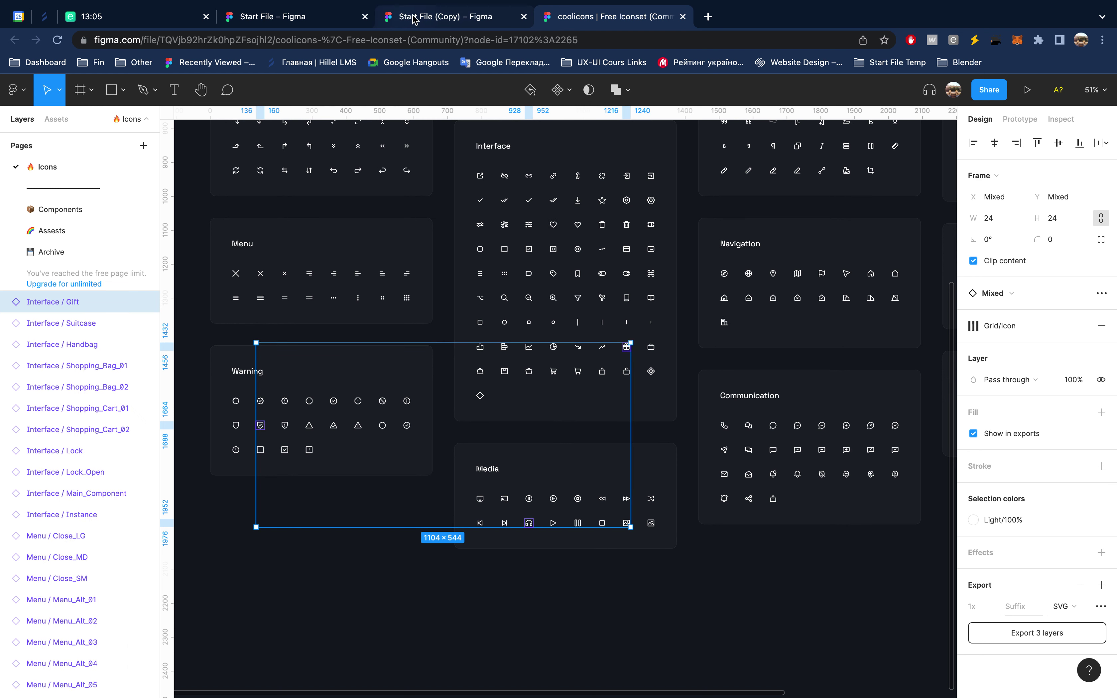
click(424, 19)
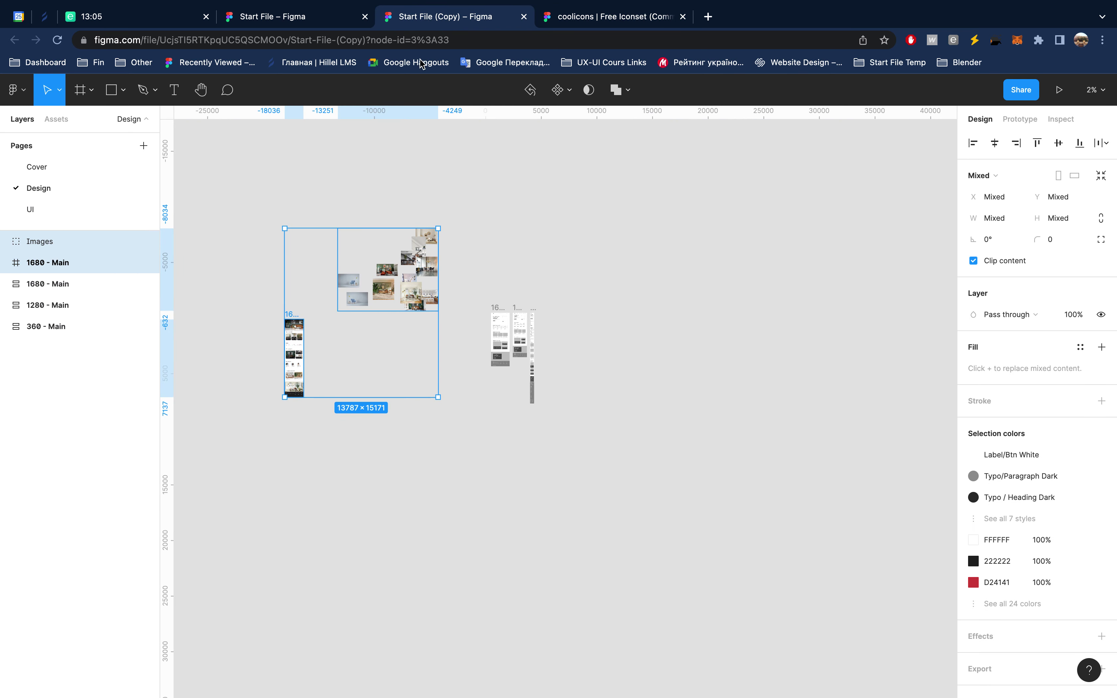
Step: Paste the Shield_Check, Headphones and Gift icons onto Start File (Copy)'s UI page
click(536, 224)
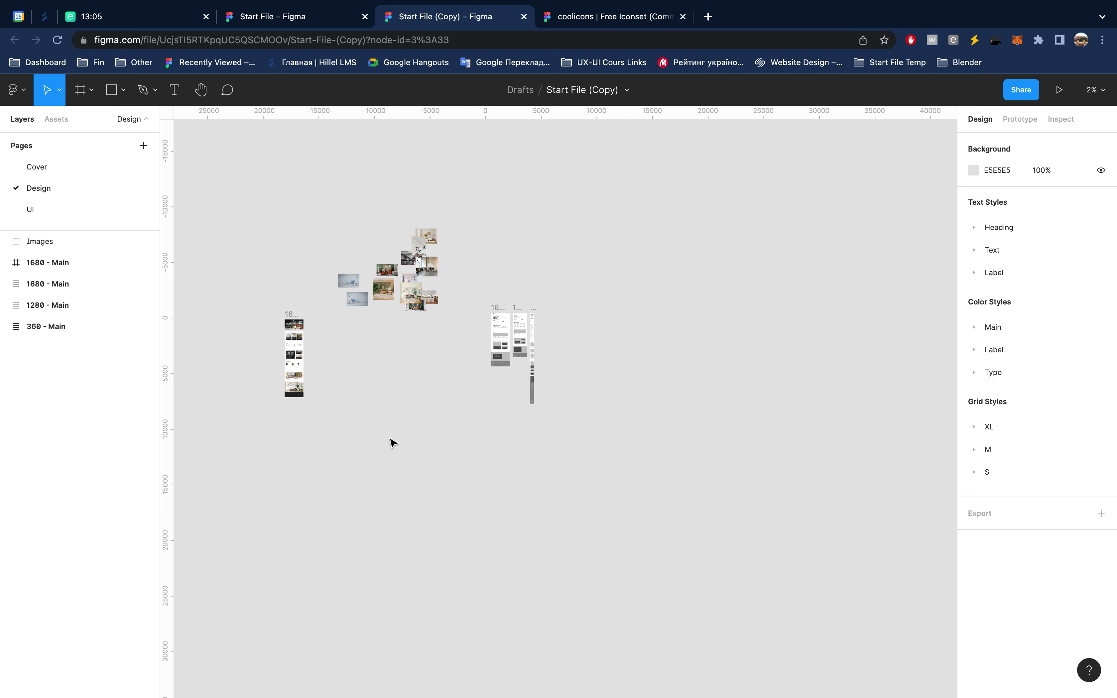
scroll(392, 444, left, 2)
click(39, 210)
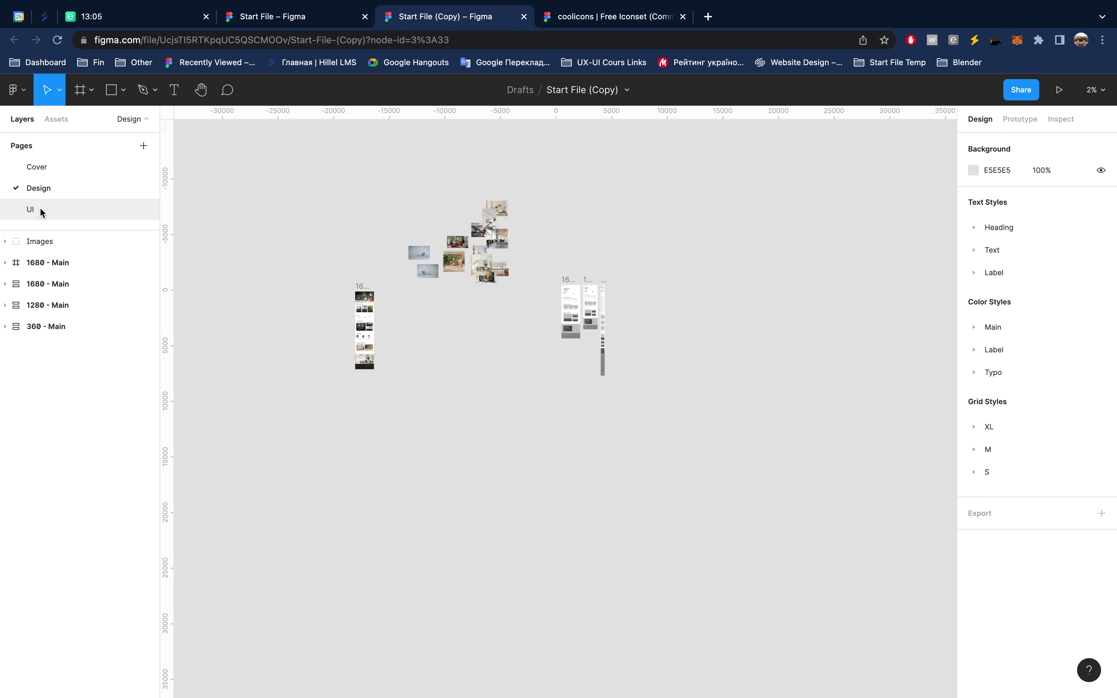
scroll(319, 283, left, 2)
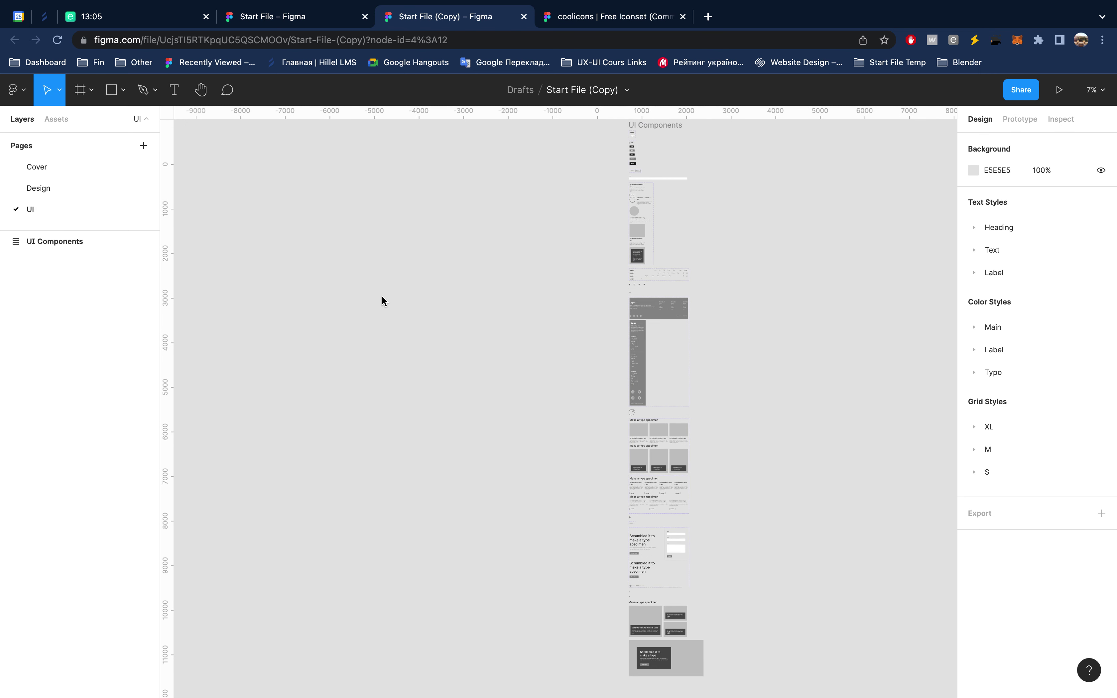
key(ctrl+v)
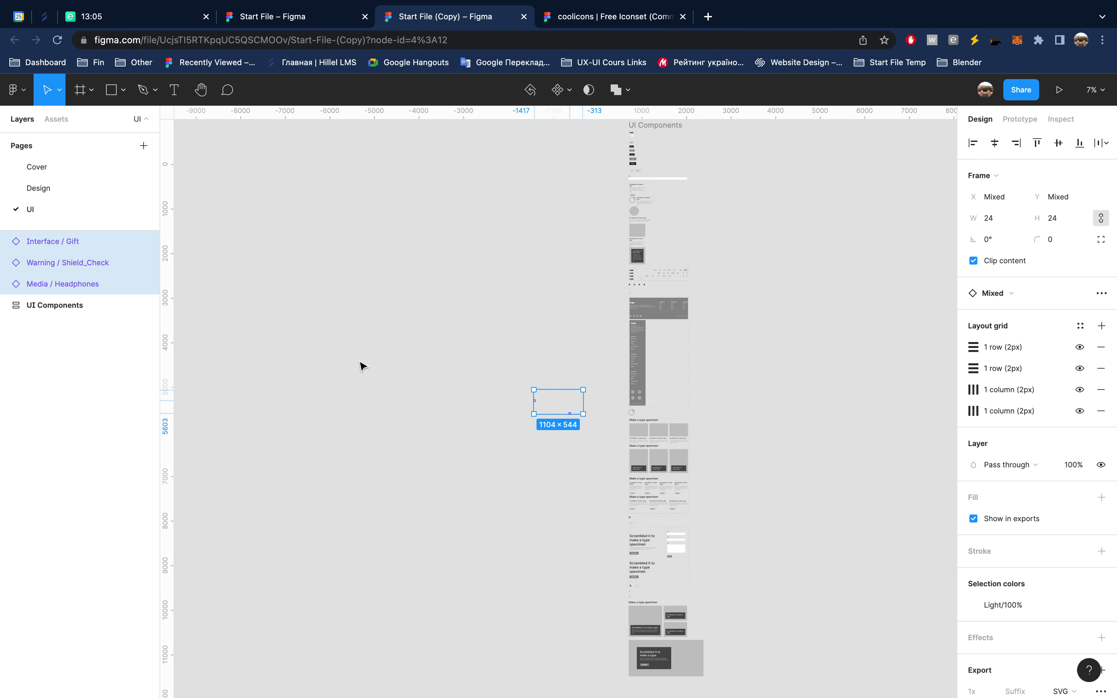
Step: Detach the pasted icons from their components, collapse their layers, and return to Design
right_click(78, 255)
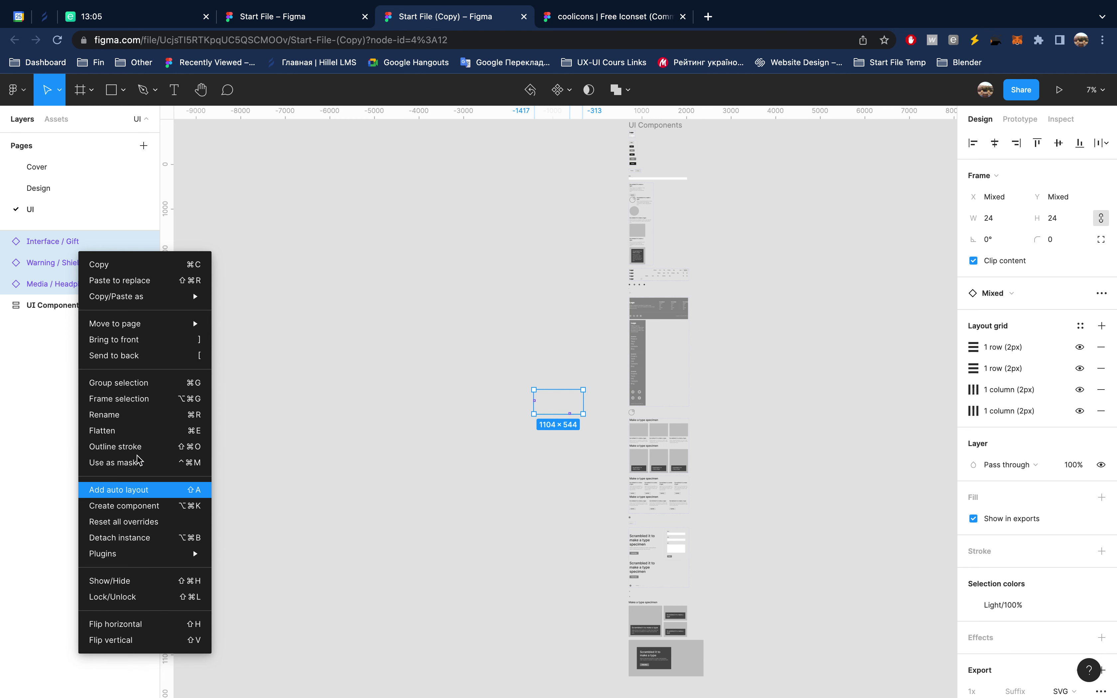
click(133, 537)
key(alt+l)
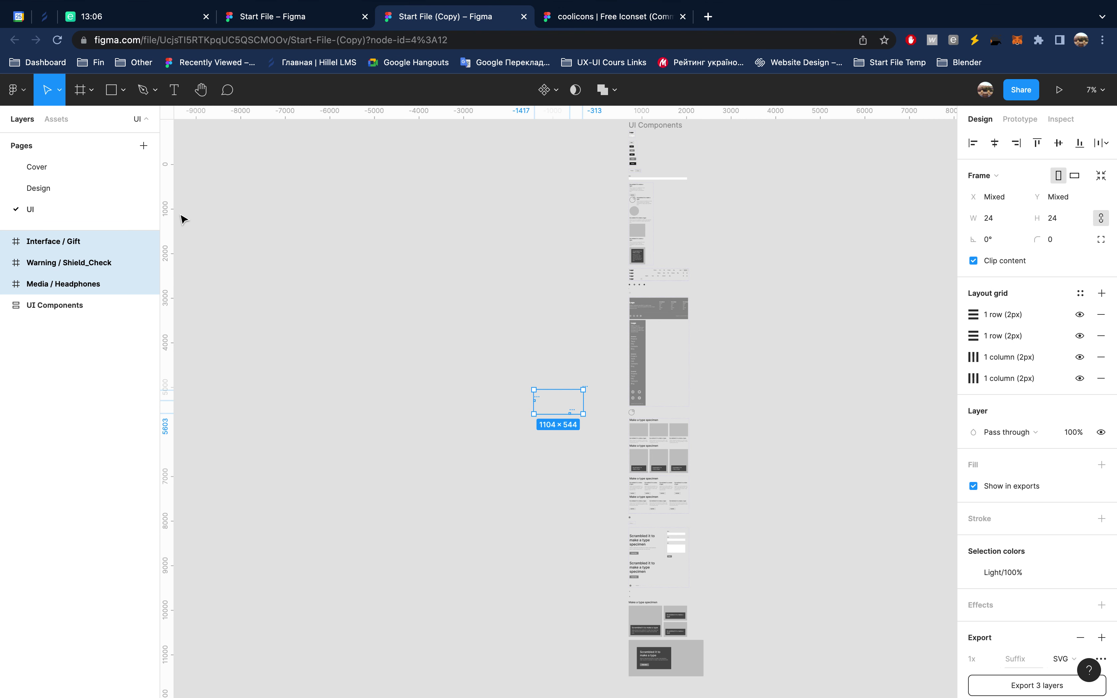
click(50, 188)
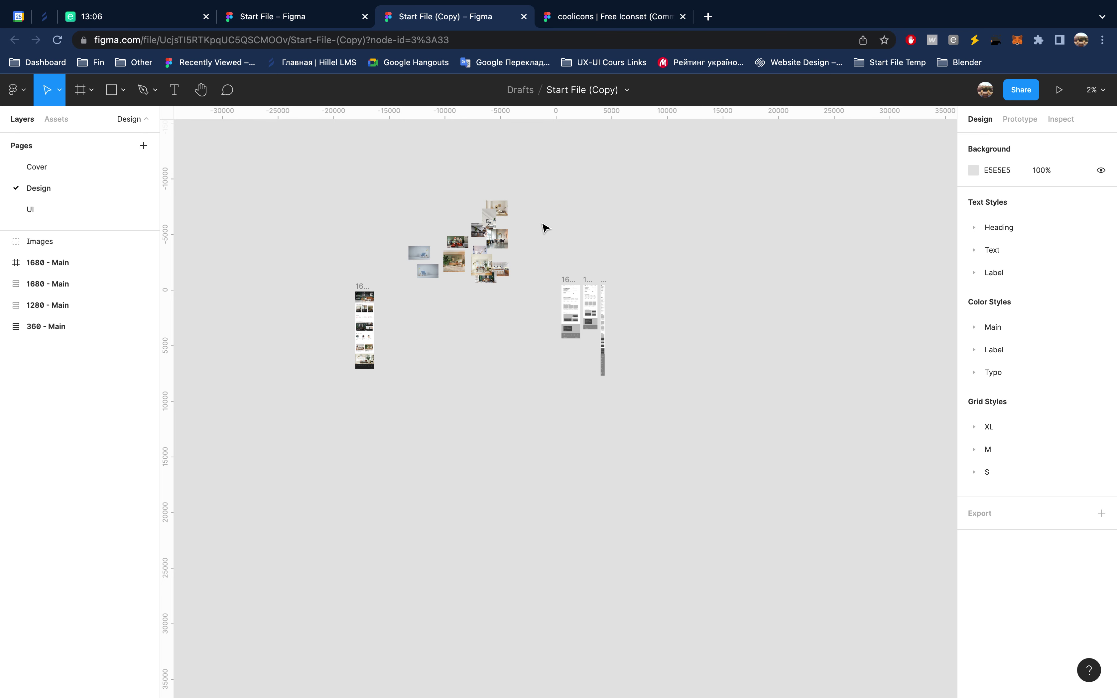
Step: Close the coolicons file and the original Start File, keeping only Start File (Copy)
click(634, 20)
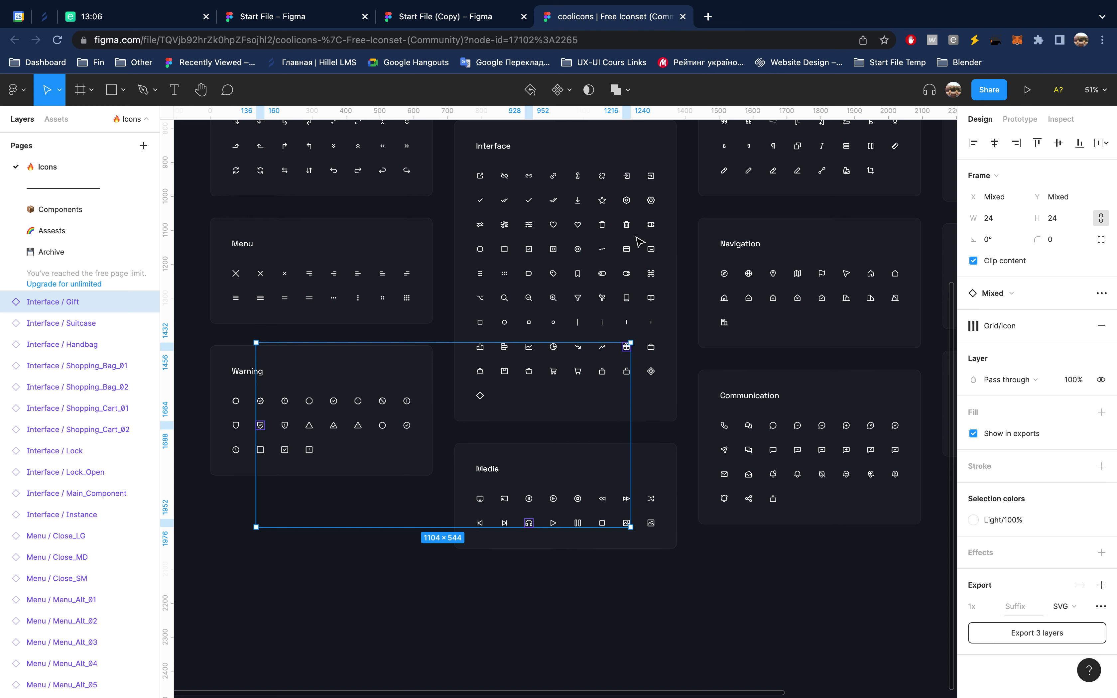
scroll(438, 369, left, 5)
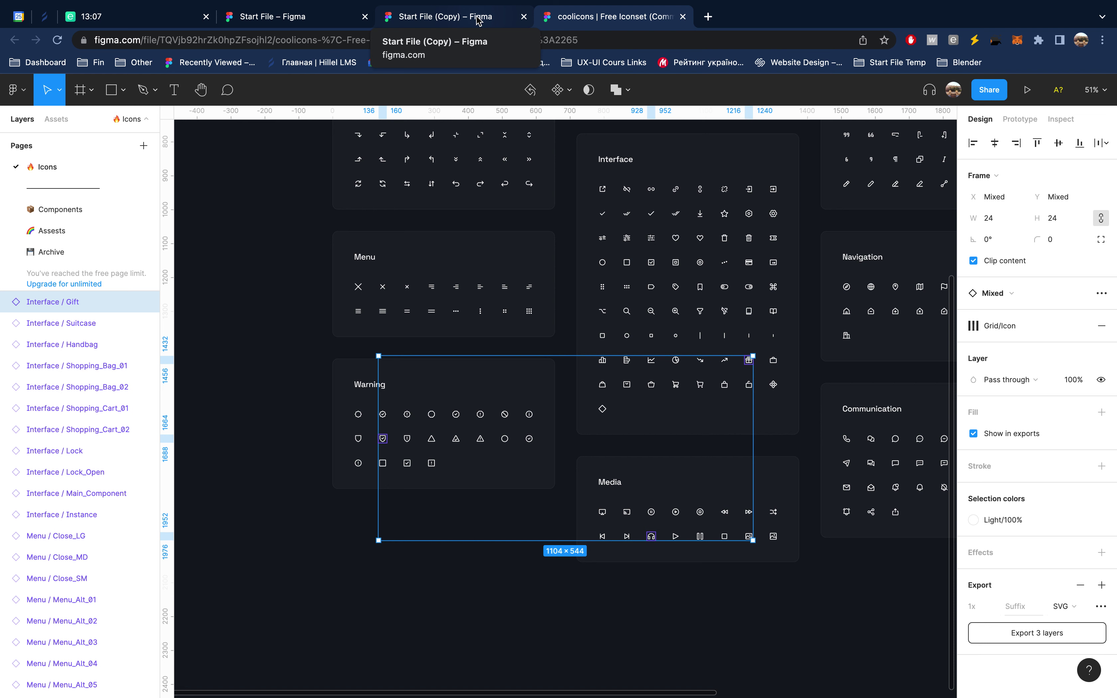
mouse_move(637, 2)
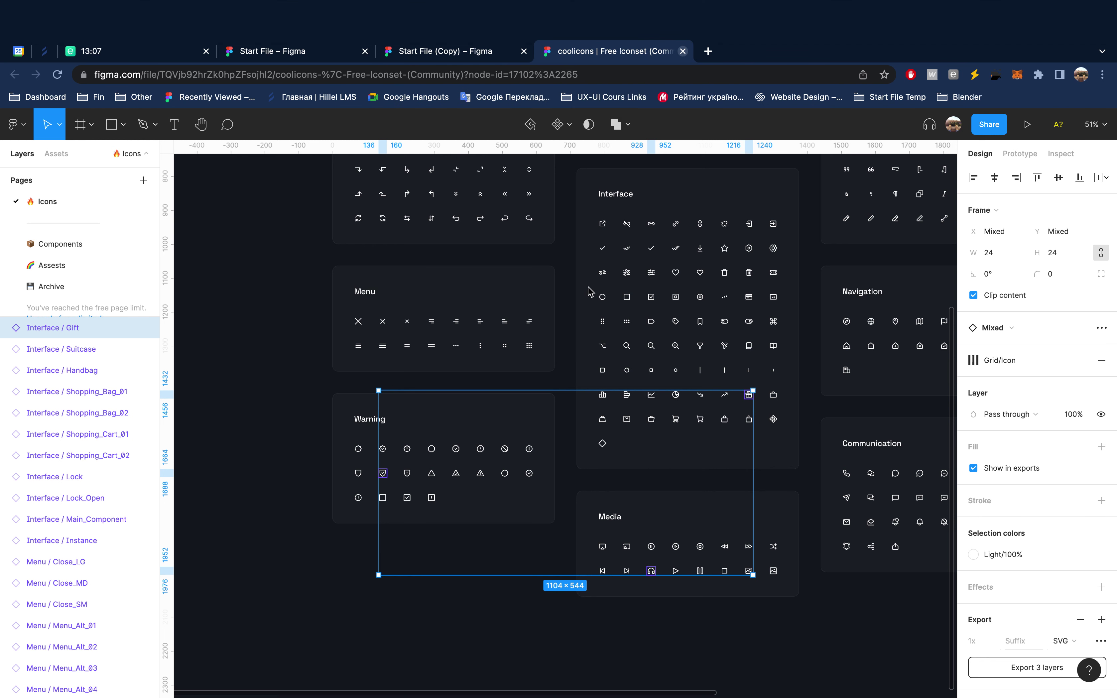
key(super+w)
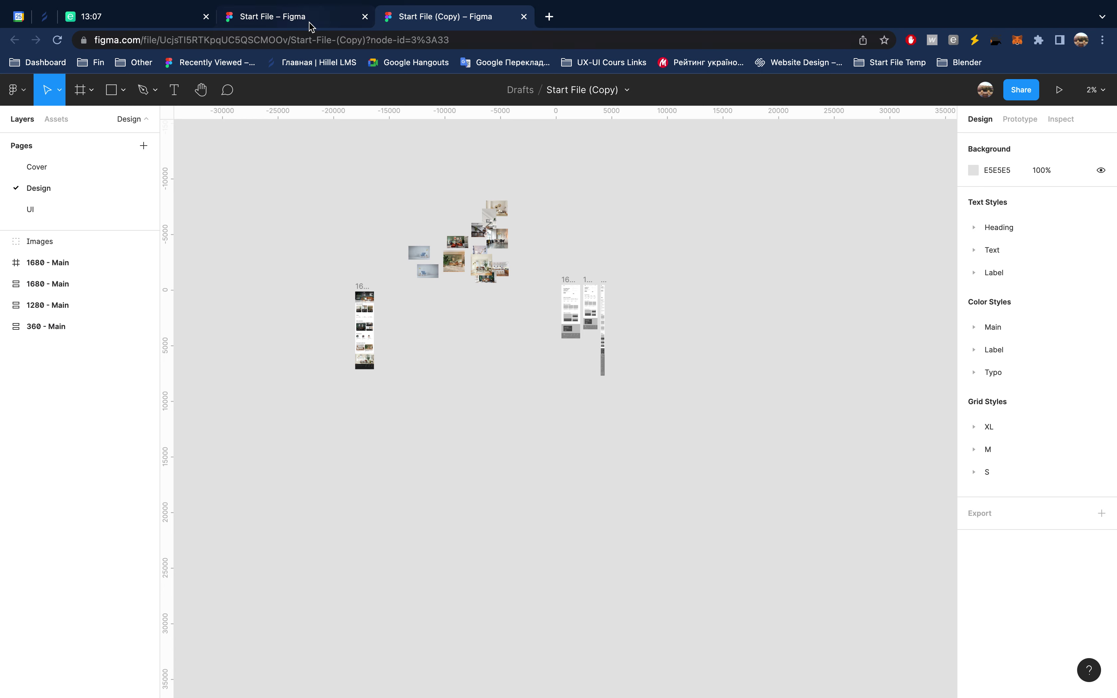
click(310, 23)
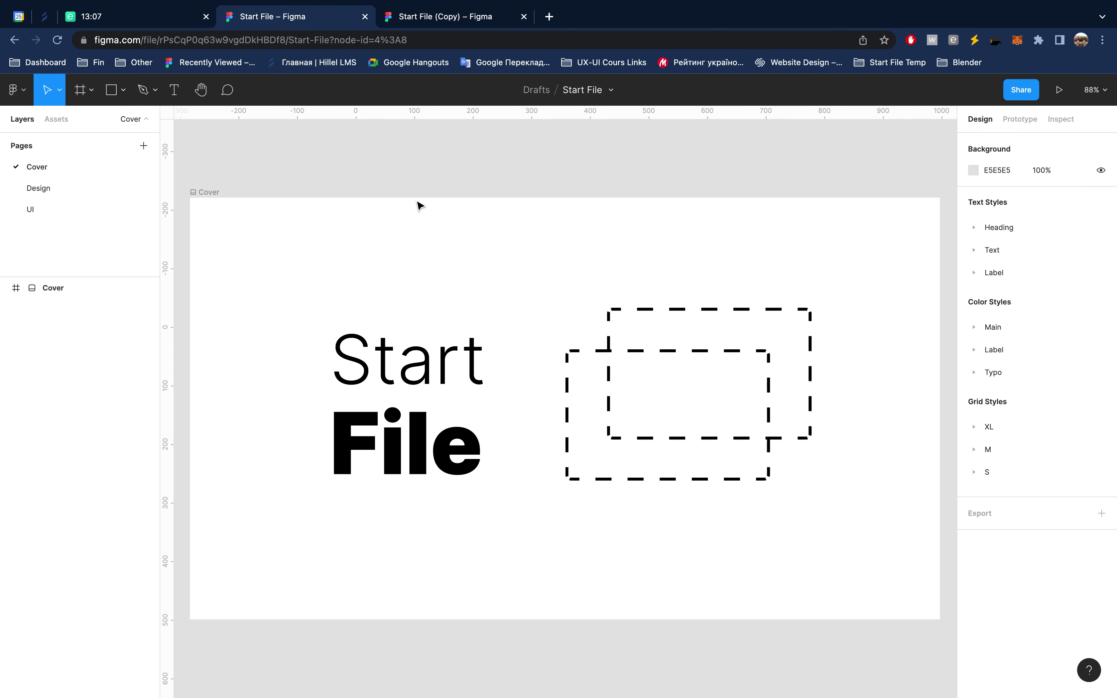
click(365, 17)
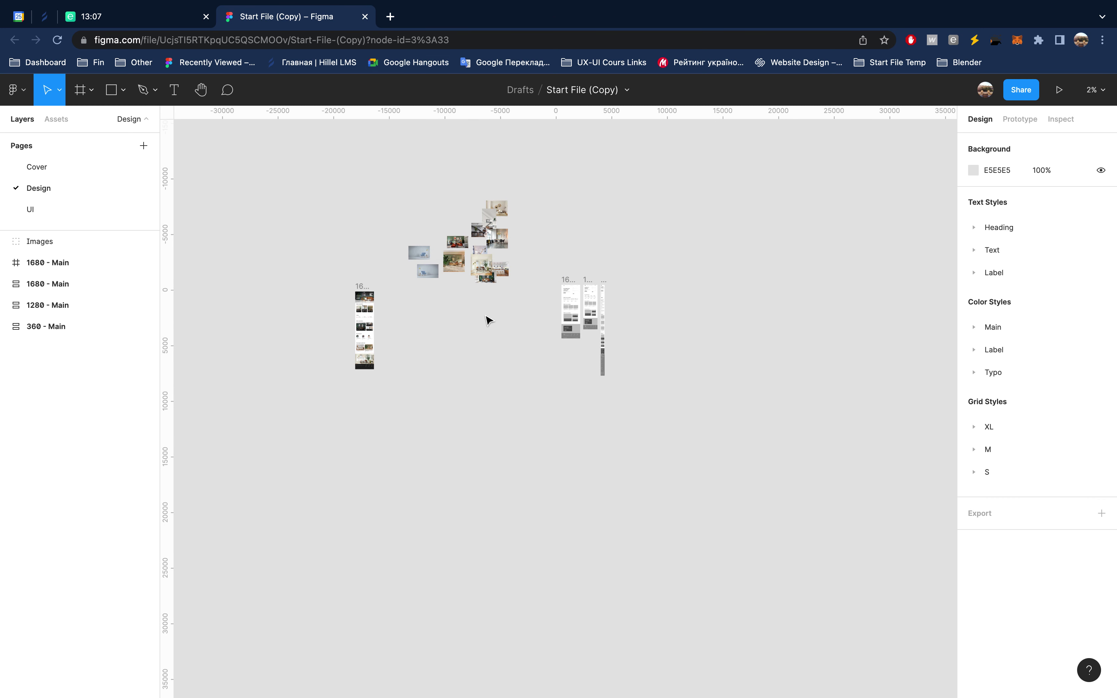
Step: Rename the first 1680 - Main frame to Reff
click(358, 284)
double_click(67, 262)
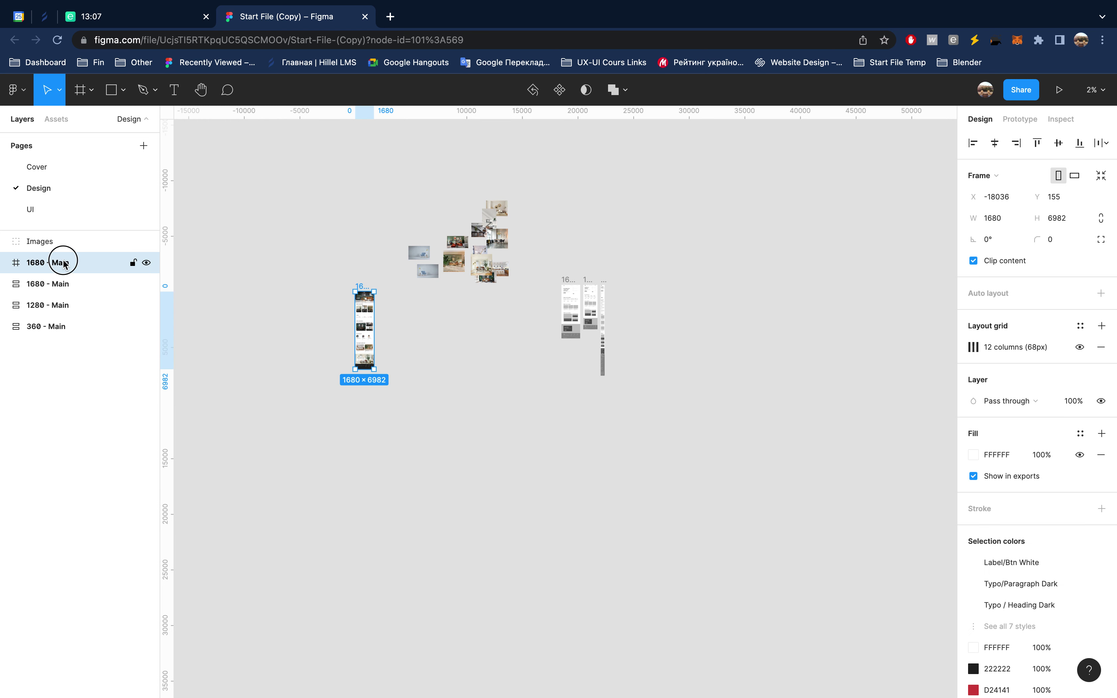
text(Ky)
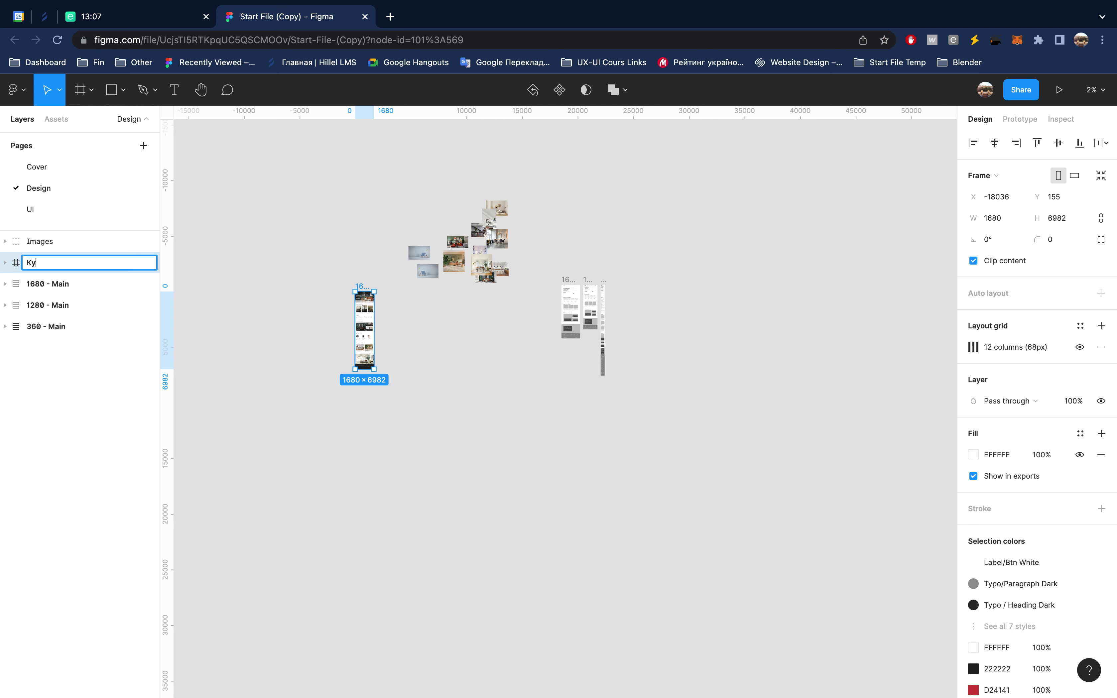
text(aa)
key(ctrl+a)
text(Reff)
key(Return)
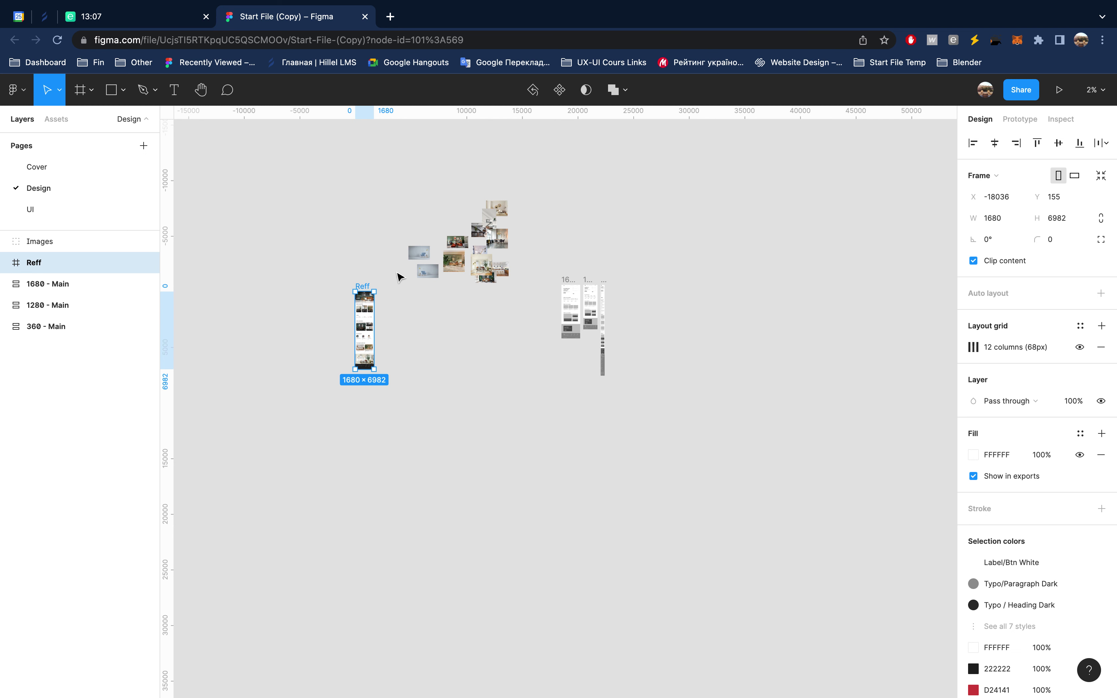
Step: Hide the Reff frame and the Images group
click(146, 262)
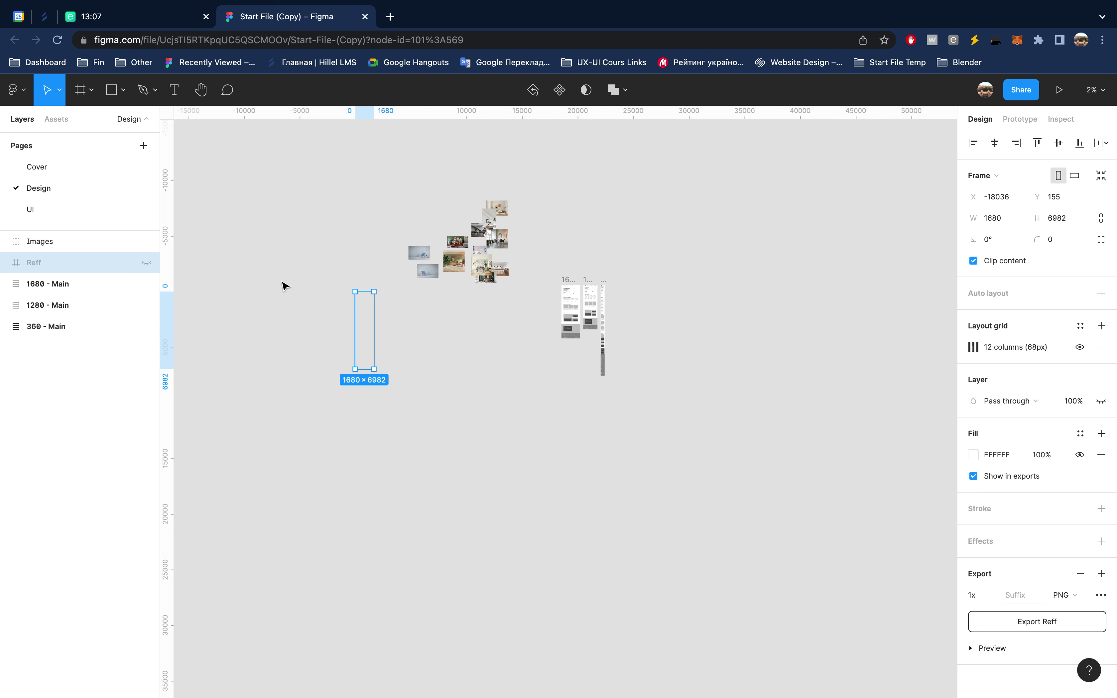
key(Escape)
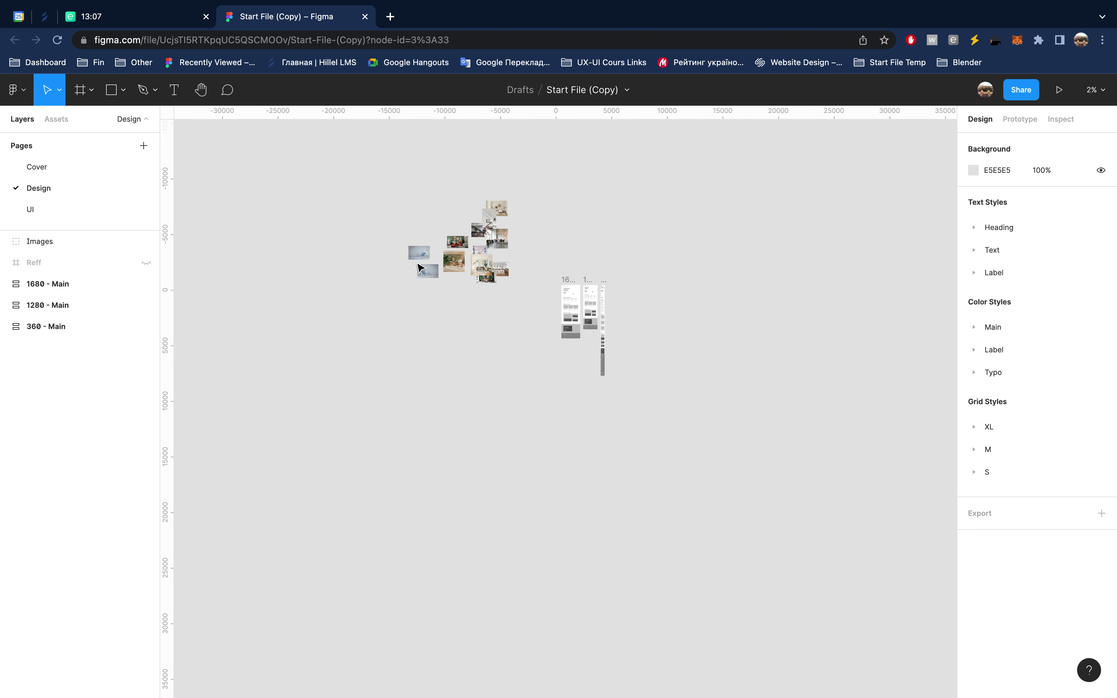
click(439, 260)
click(465, 257)
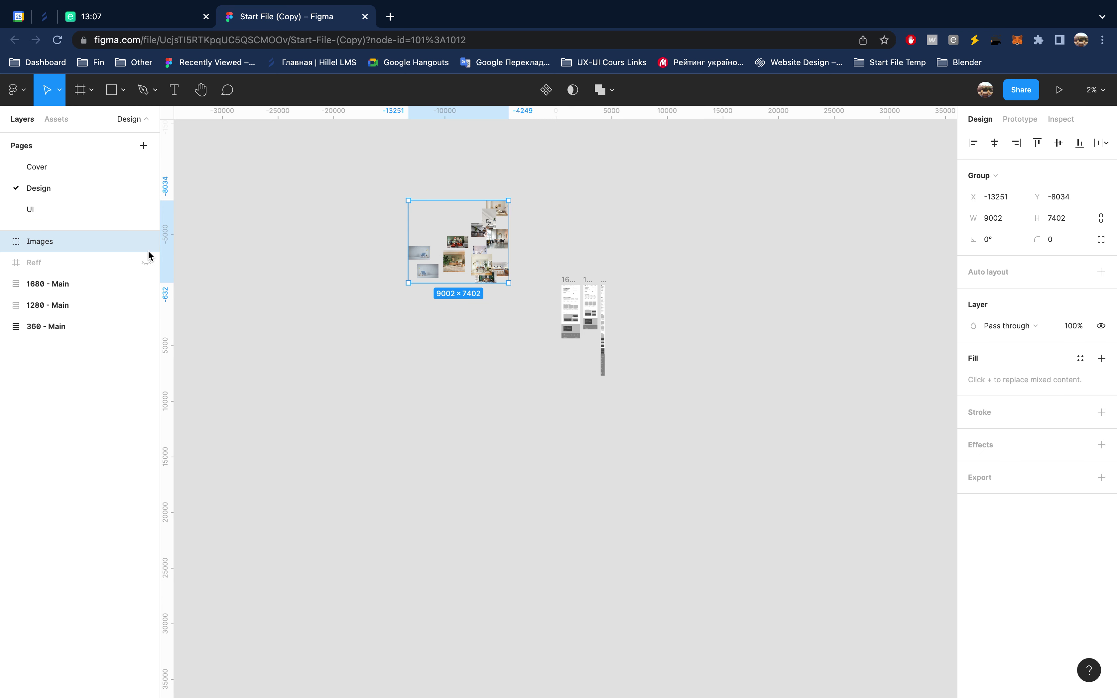
click(146, 242)
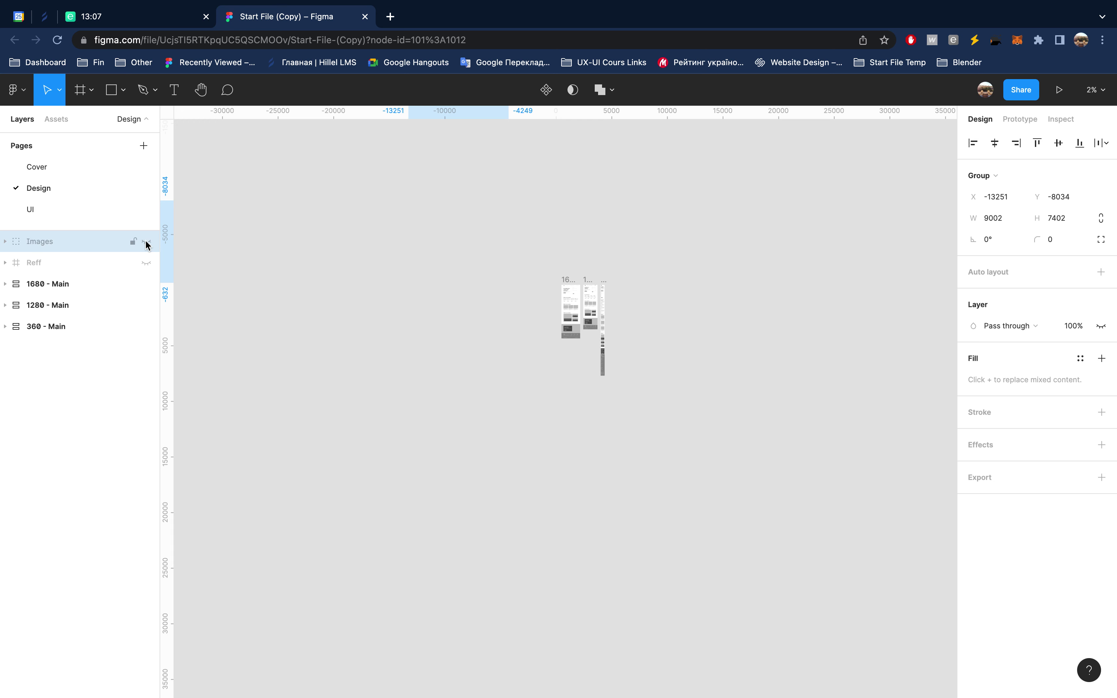
click(587, 249)
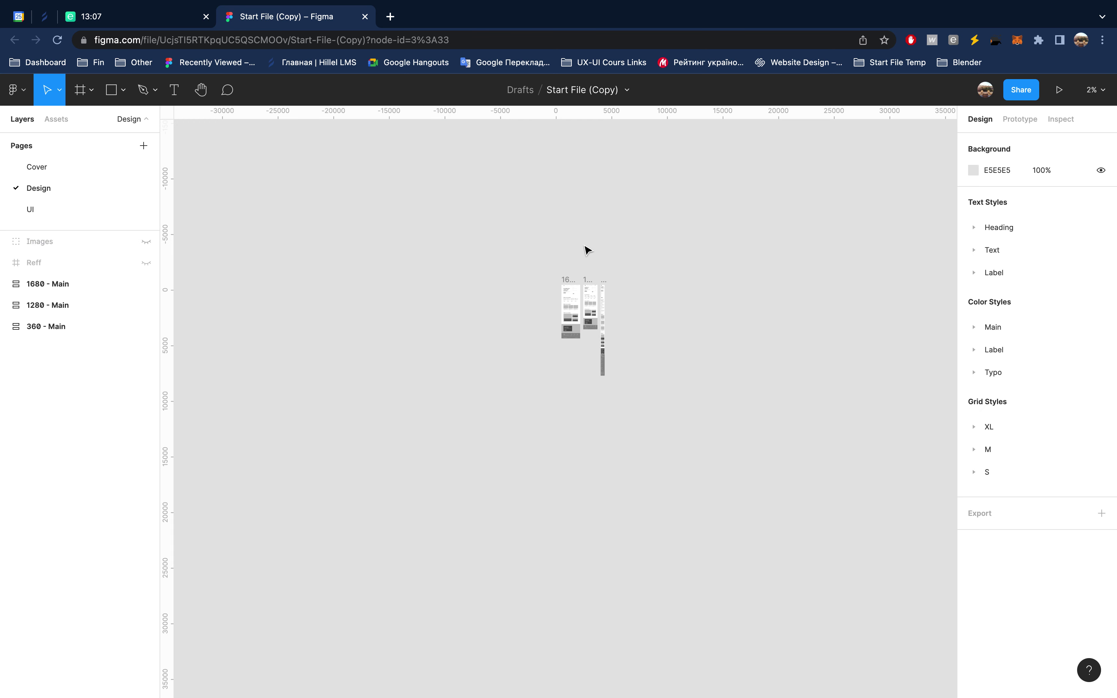
Step: Drag the Images collage up-right away from the layouts and hide it again
ctrl+scroll(559, 303, up, 3)
ctrl+scroll(558, 303, up, 3)
ctrl+scroll(559, 303, up, 3)
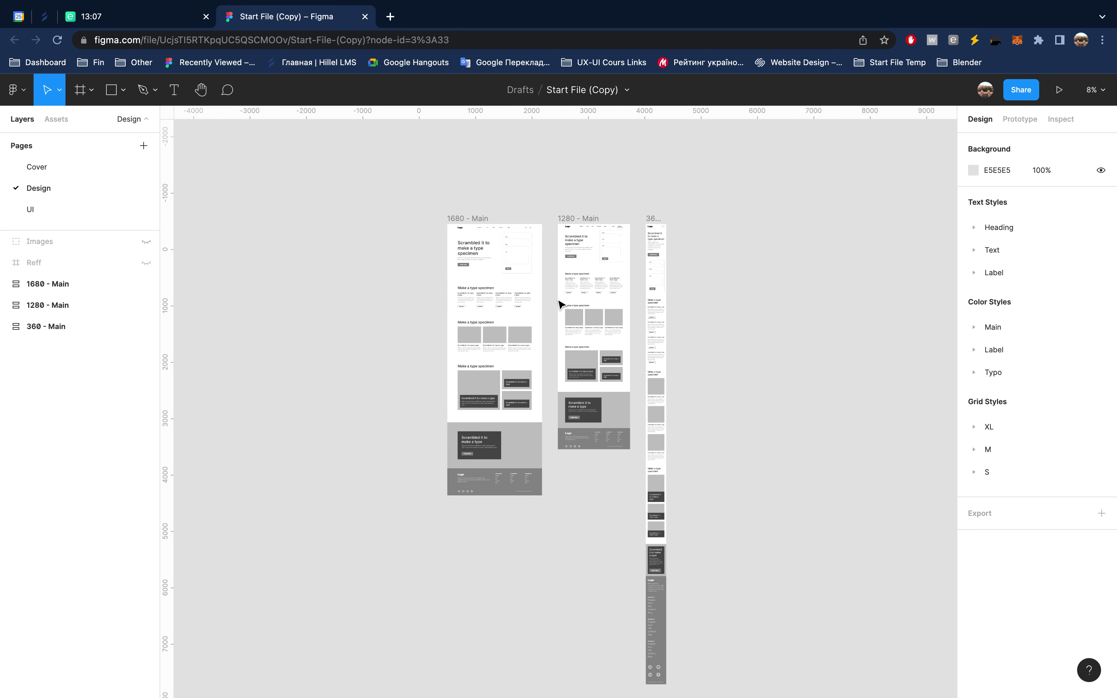
scroll(558, 303, left, 2)
scroll(559, 303, up, 1)
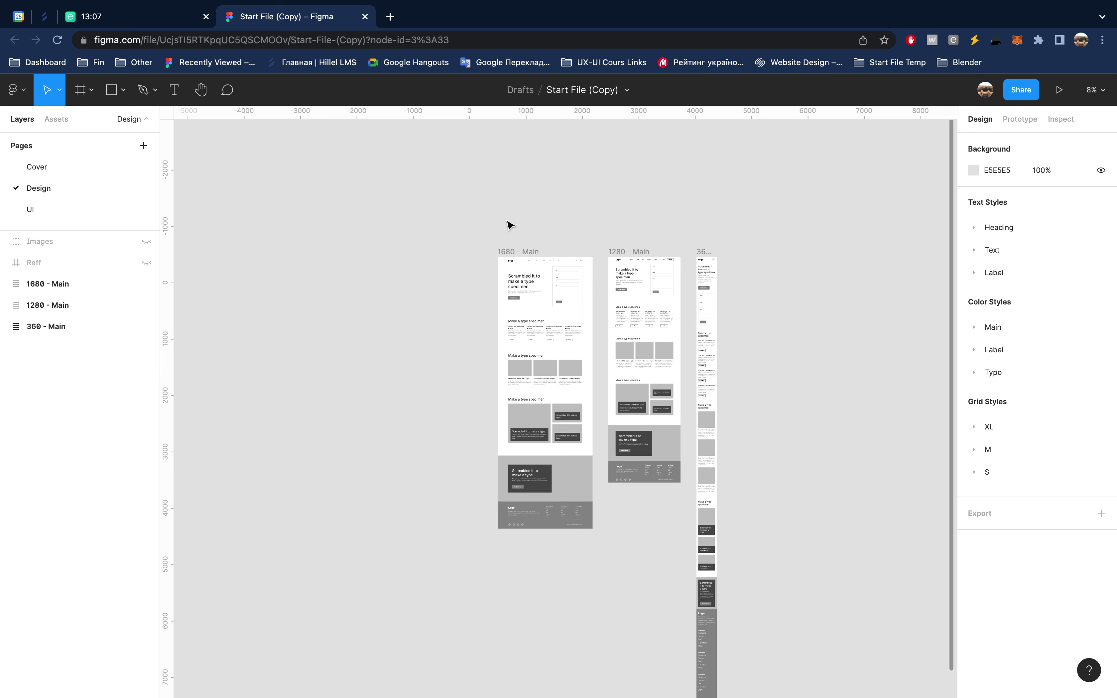
click(146, 241)
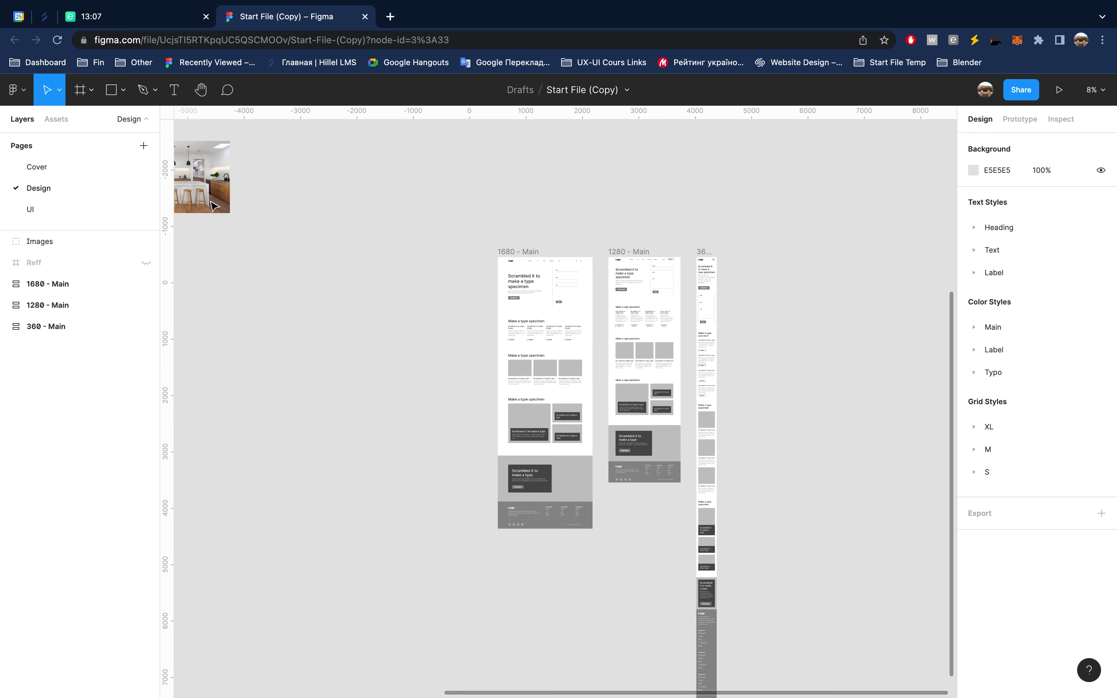
drag(203, 191, 363, 138)
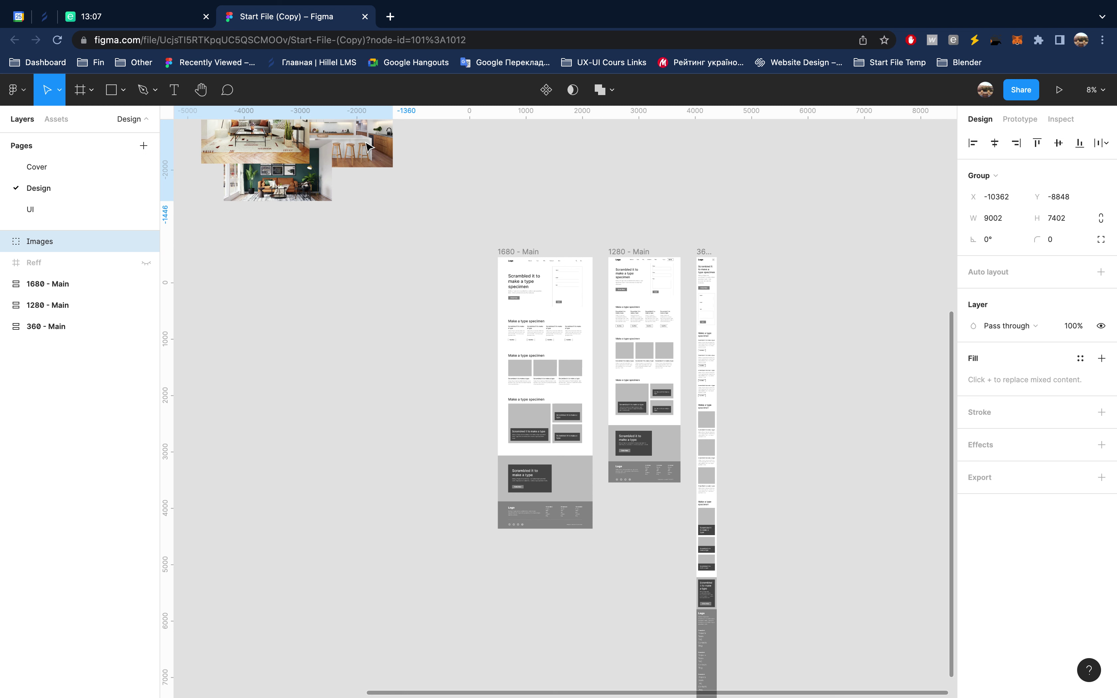
click(145, 241)
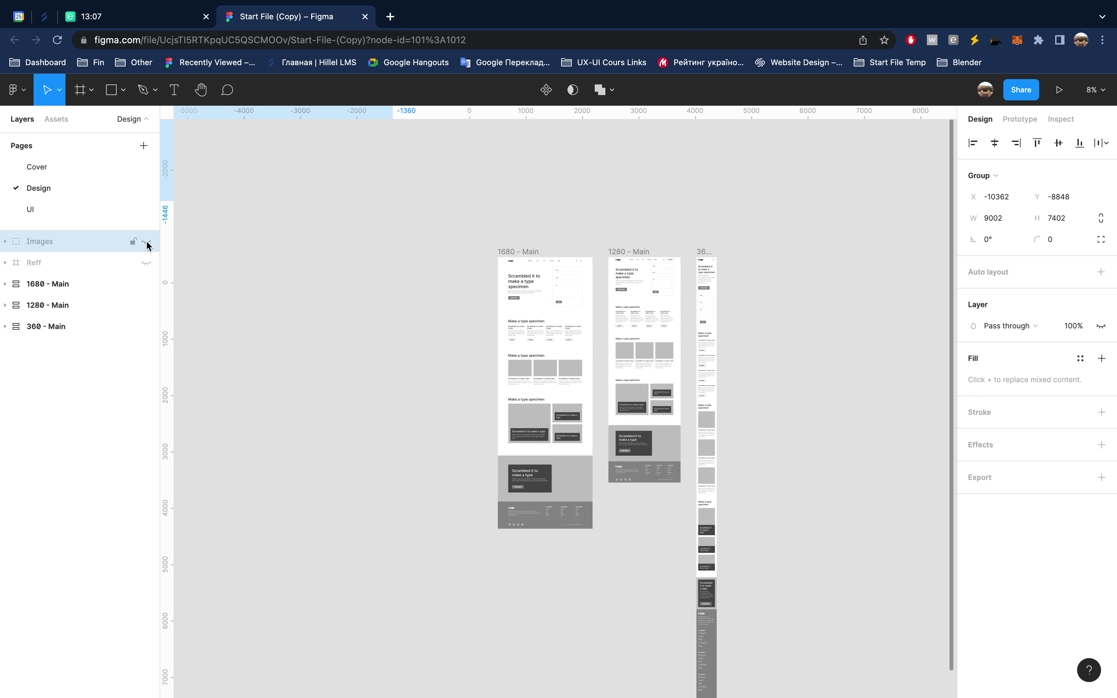
click(502, 196)
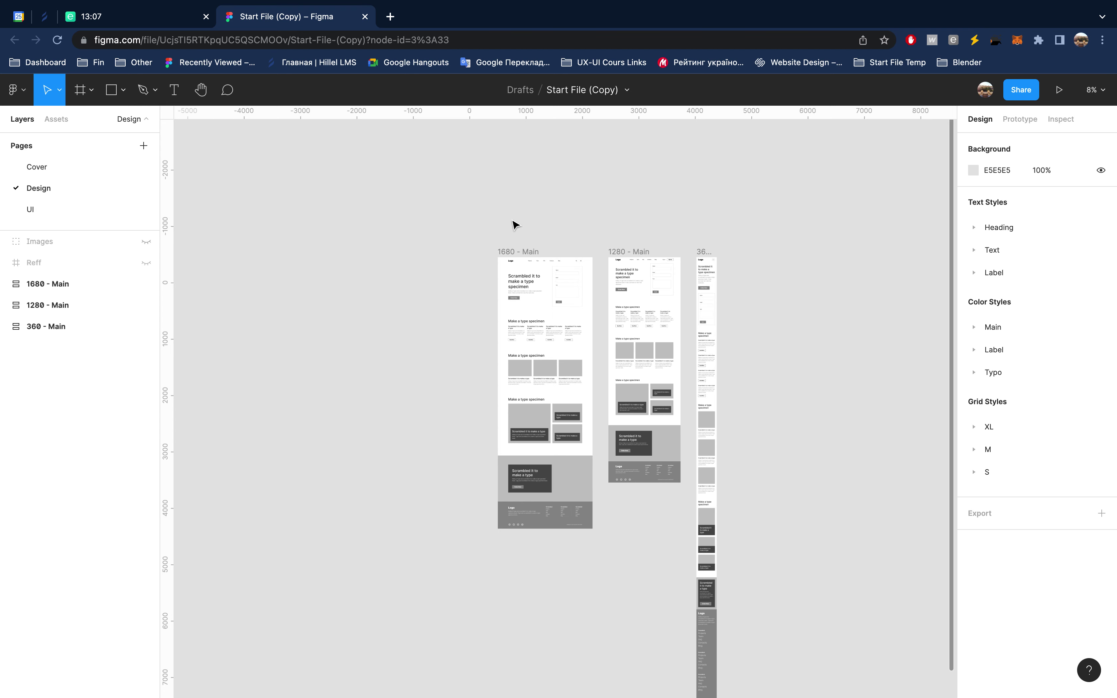
scroll(514, 226, up, 5)
scroll(514, 226, up, 2)
scroll(513, 226, up, 2)
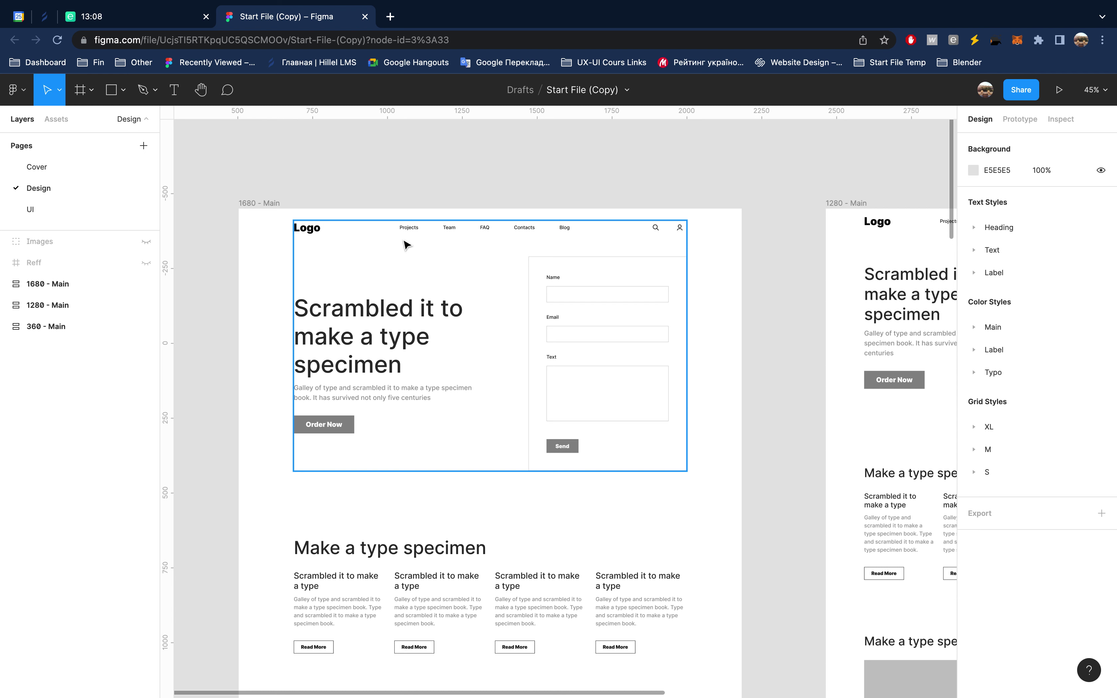
Step: Zoom to about 121% on the Logo text in the 1680 - Main header
click(317, 231)
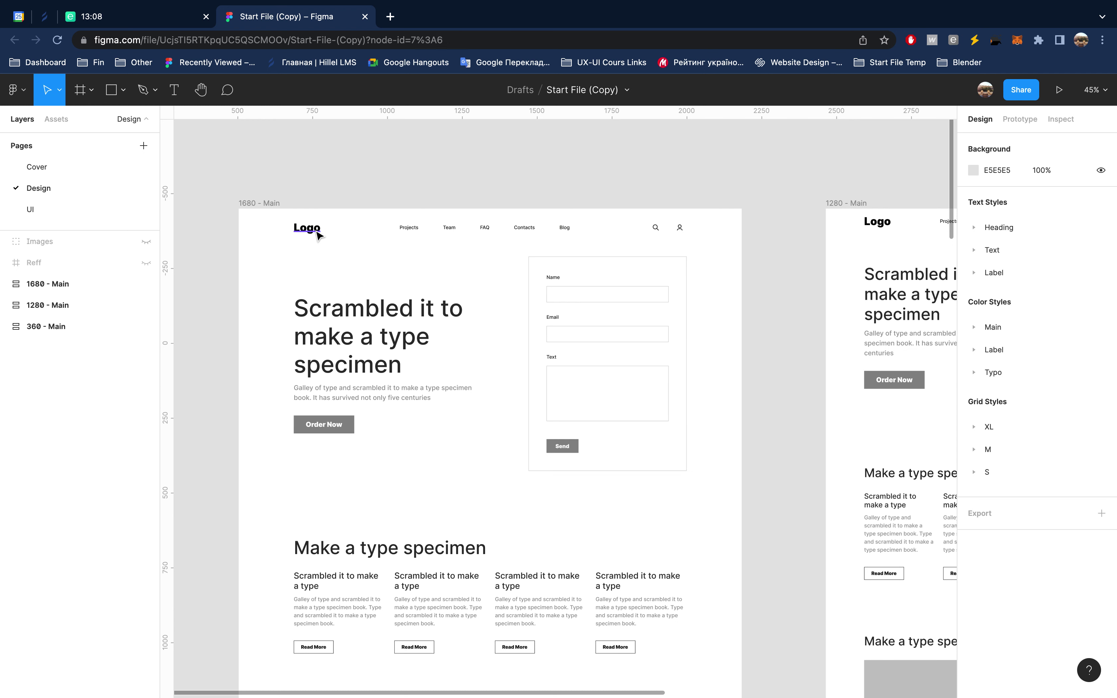
click(317, 233)
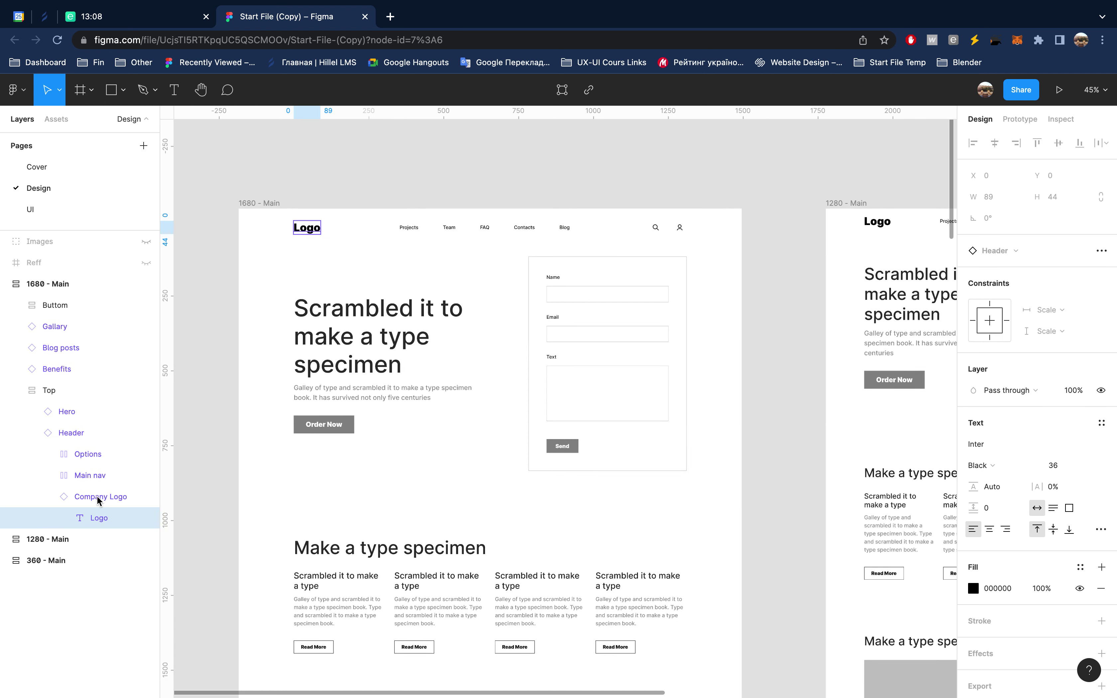
scroll(388, 331, up, 5)
scroll(388, 332, left, 3)
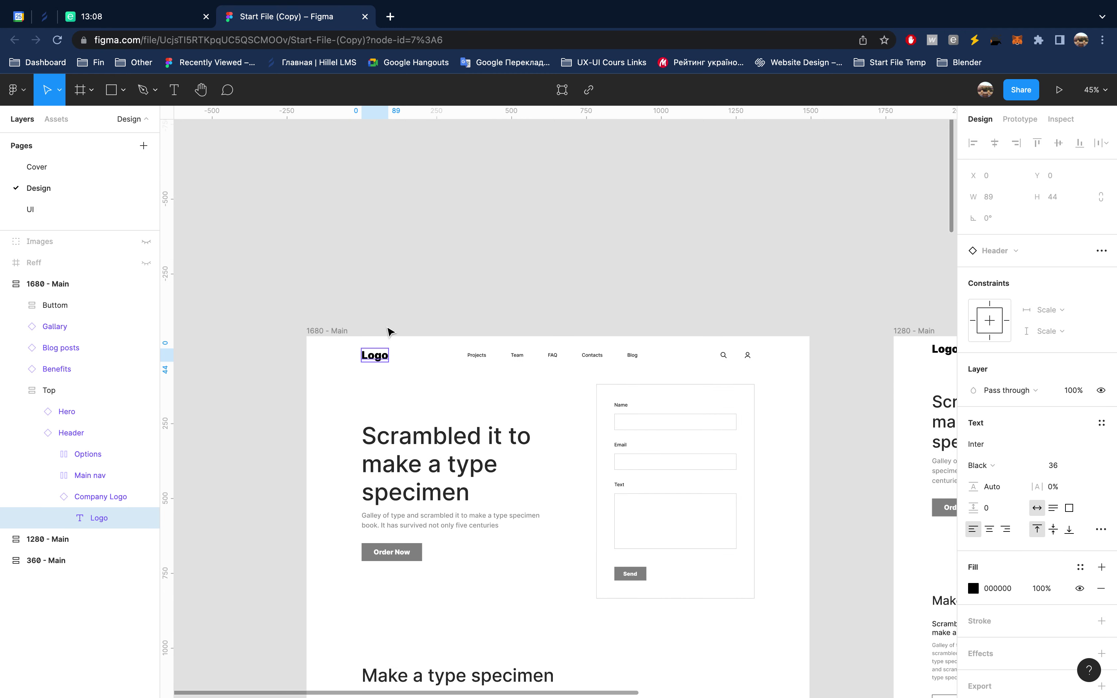
click(399, 279)
scroll(399, 279, up, 5)
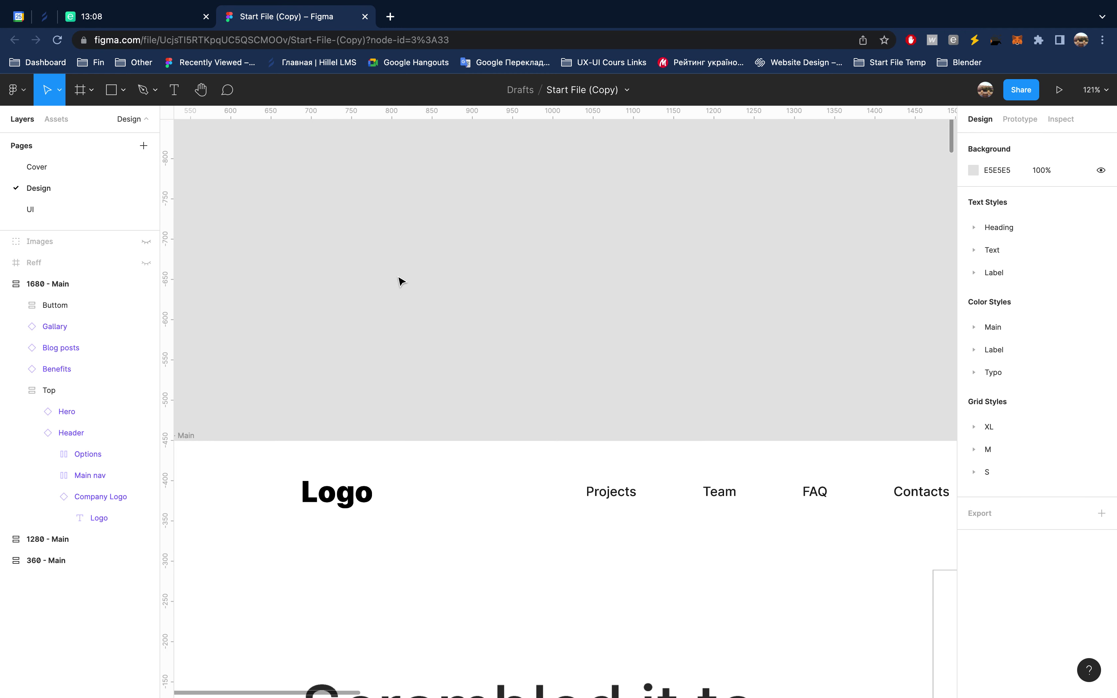
scroll(399, 279, up, 5)
scroll(399, 279, left, 1)
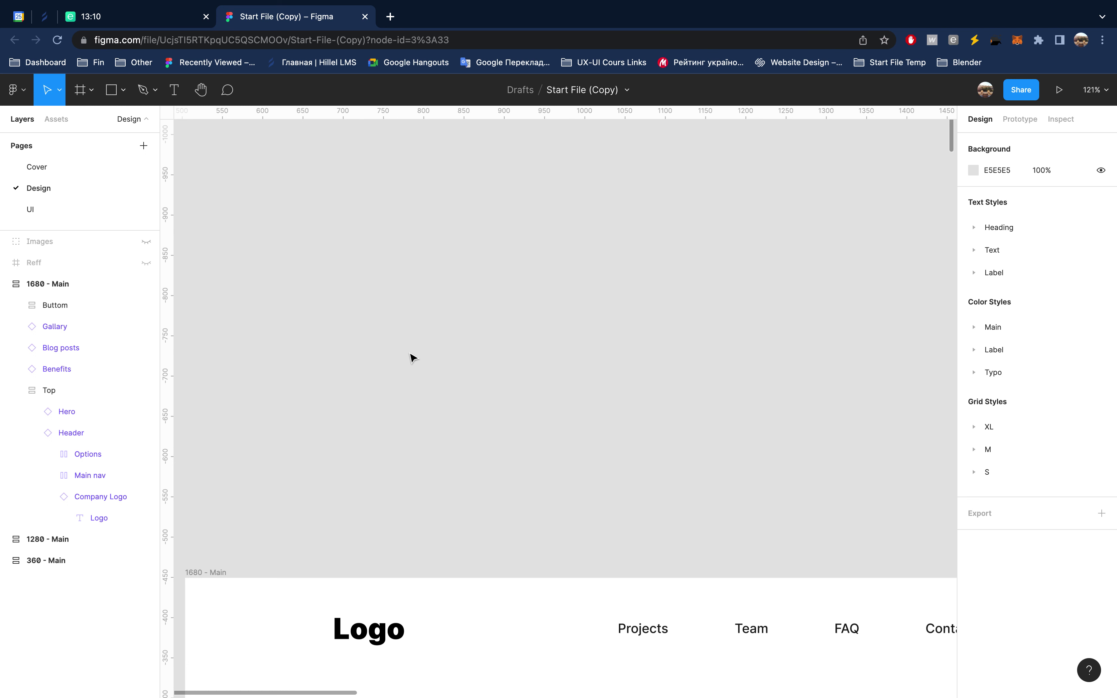
Step: Rename the file from Start File (Copy) to Saint James
click(412, 355)
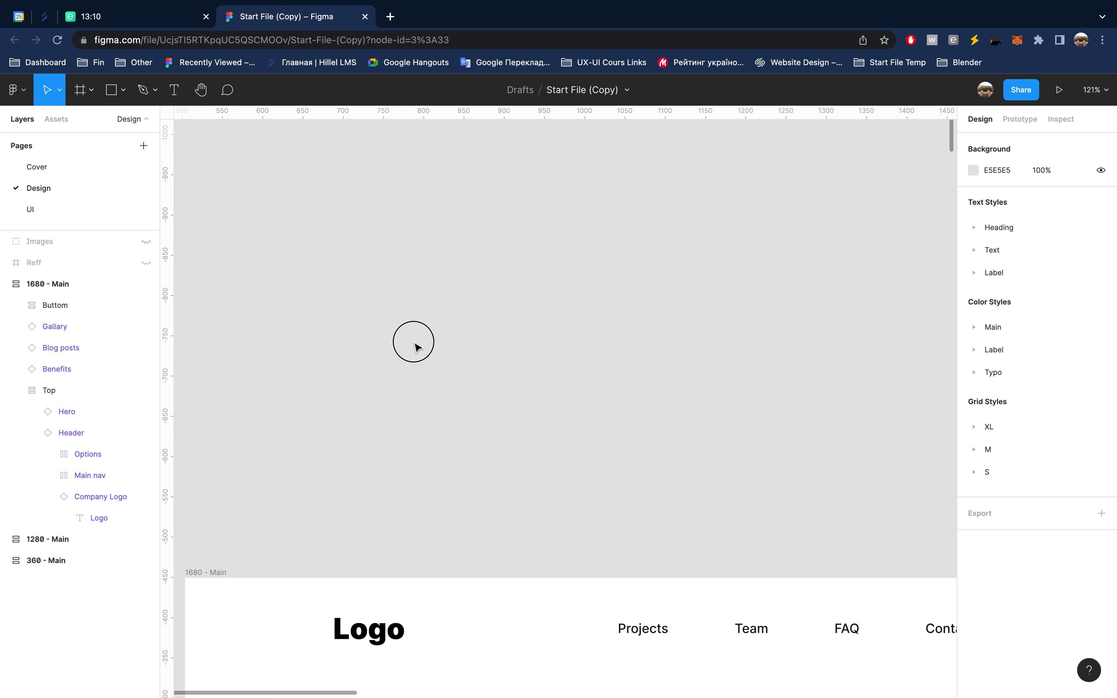
double_click(584, 91)
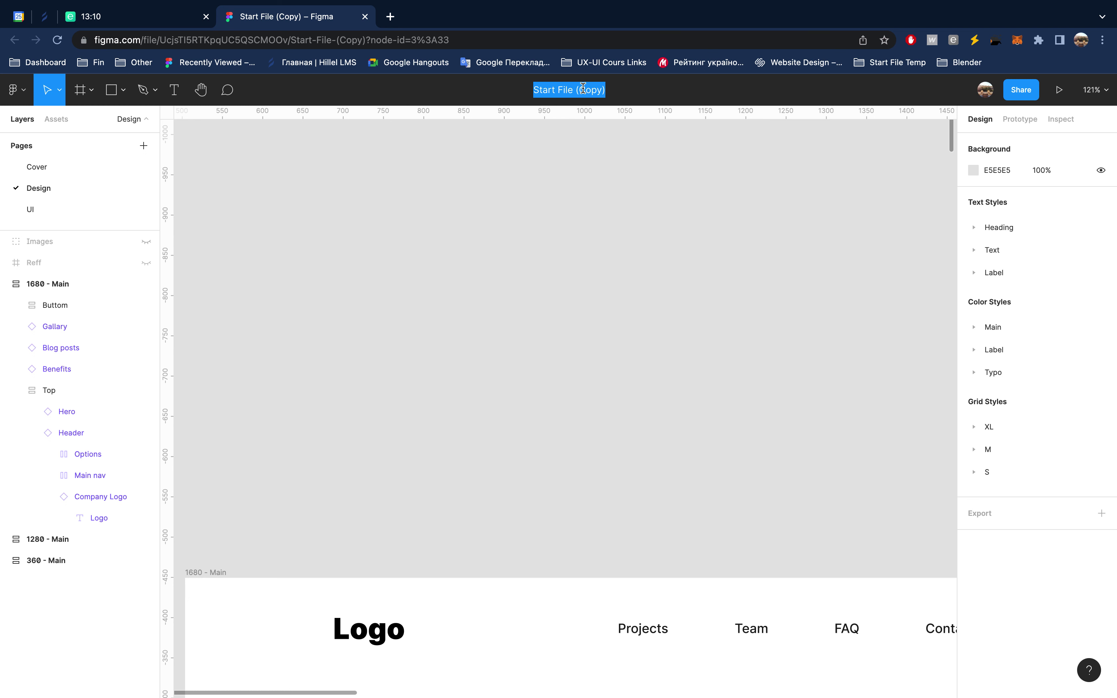
key(BackSpace)
text(Sant)
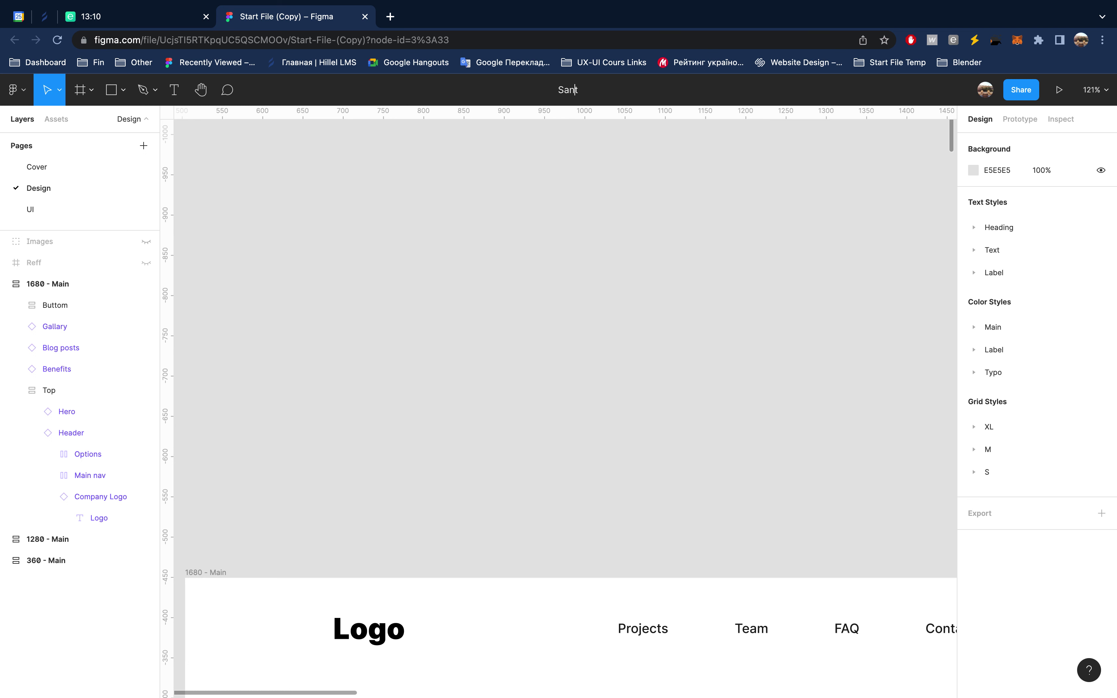
key(Left)
text(int James)
key(ctrl+a)
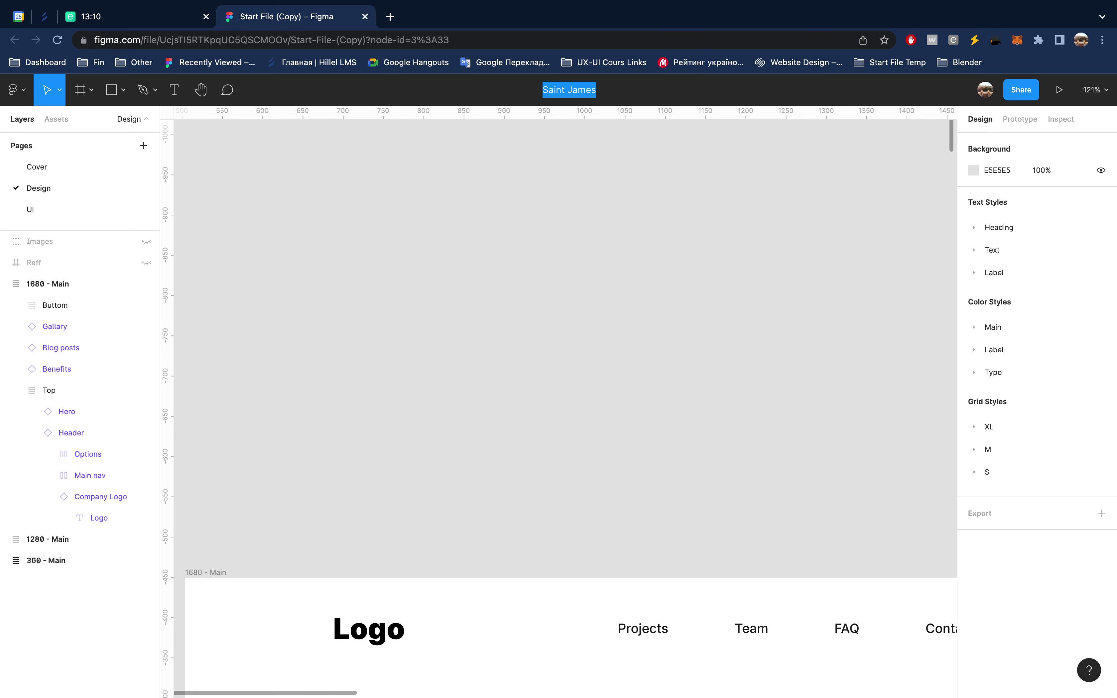
key(Return)
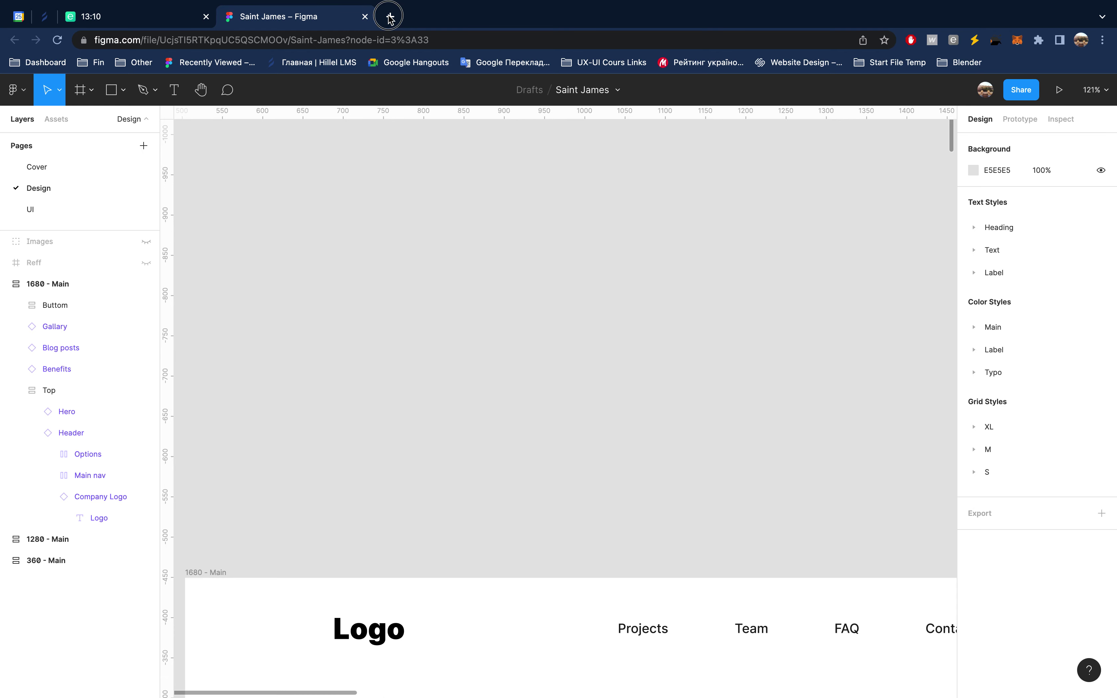
Step: Search Google for 'Saint James' in a new browser tab
click(389, 18)
text(Saint James)
key(Return)
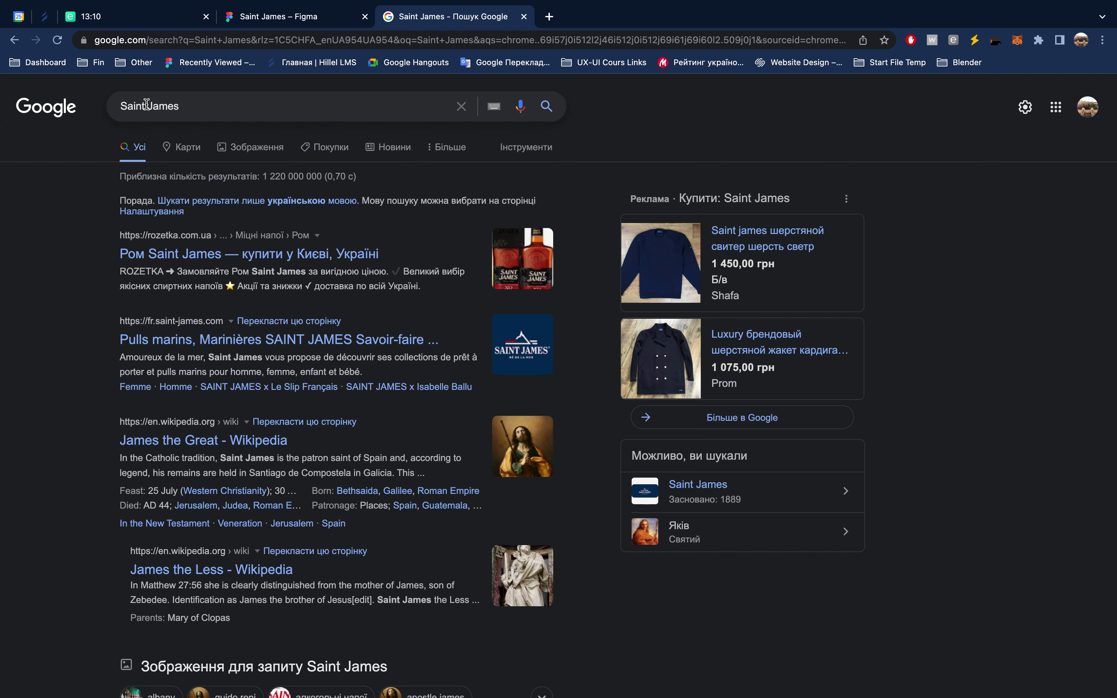
Step: Scroll through the Google results for Saint James, then close the search tab
click(201, 108)
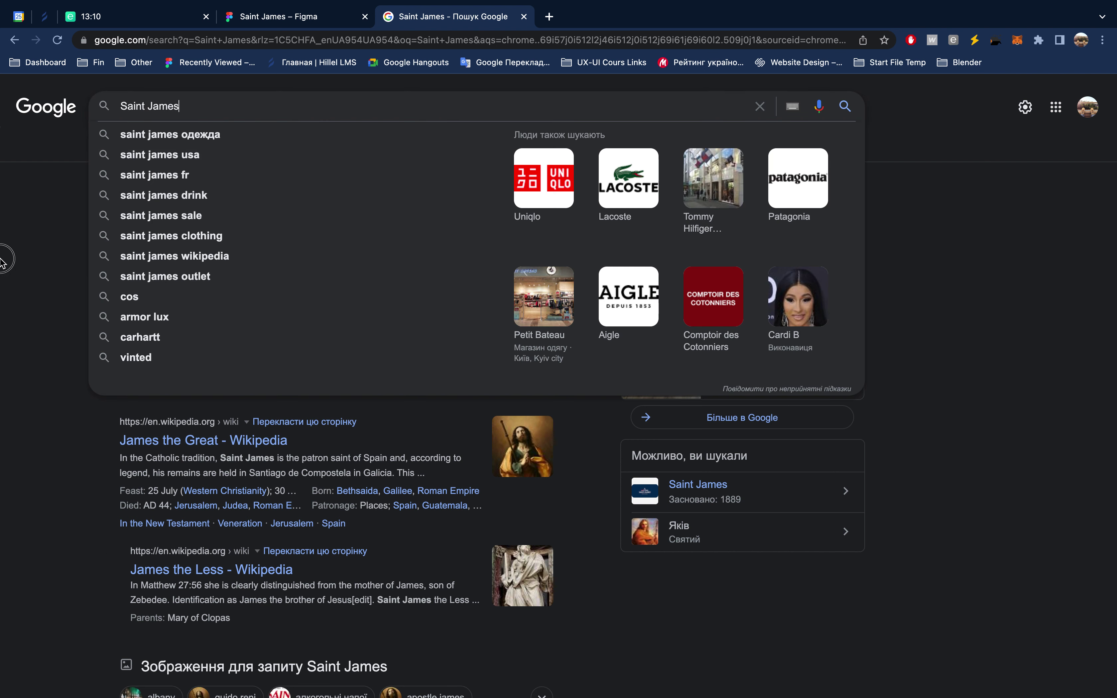
click(2, 262)
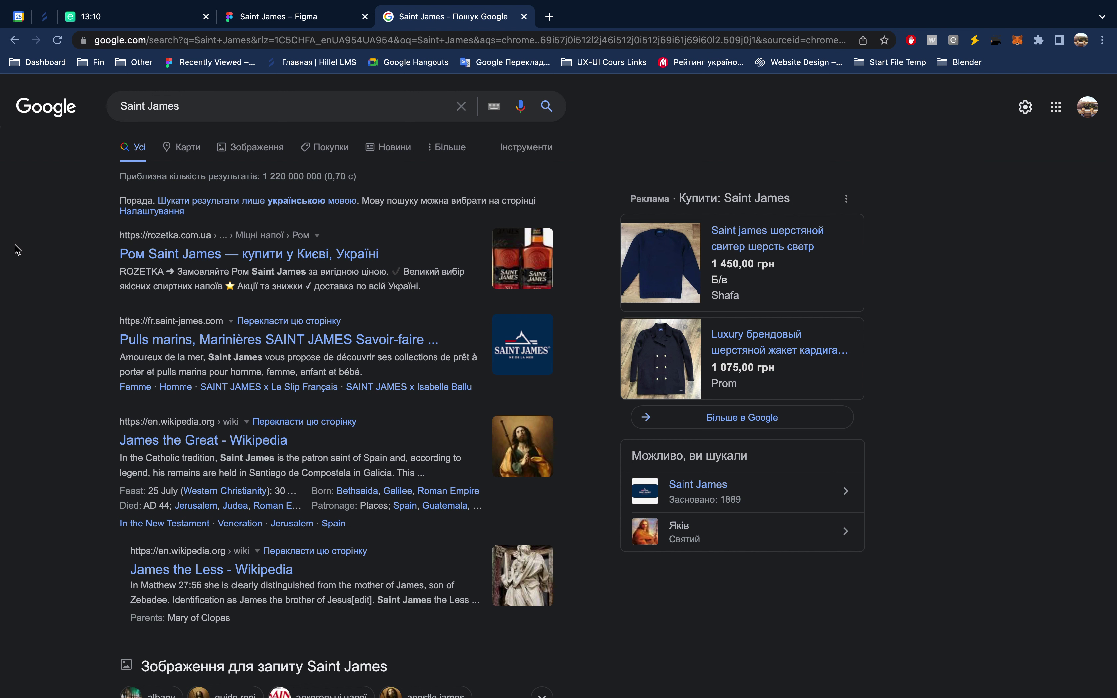
click(199, 108)
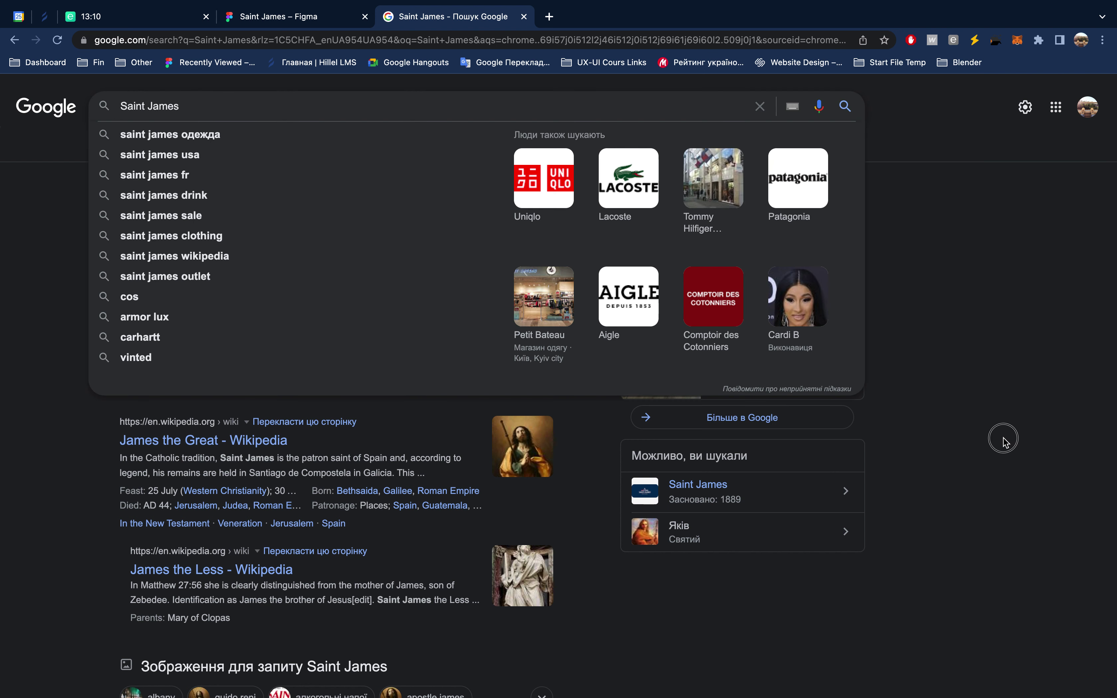
click(1002, 438)
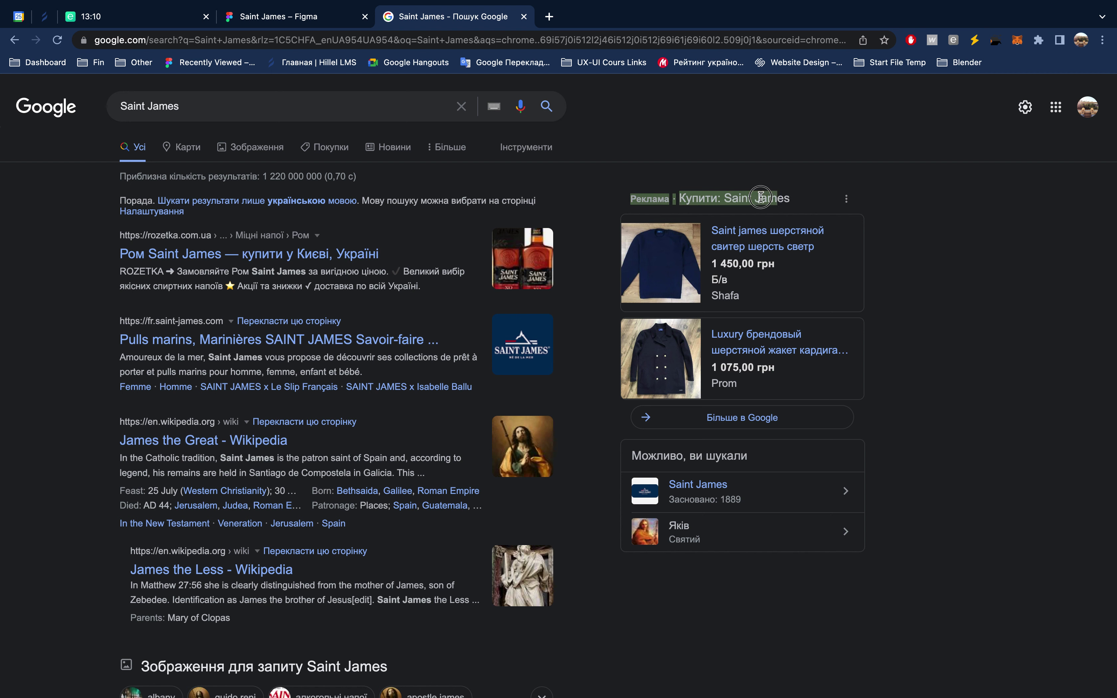
drag(807, 199, 826, 199)
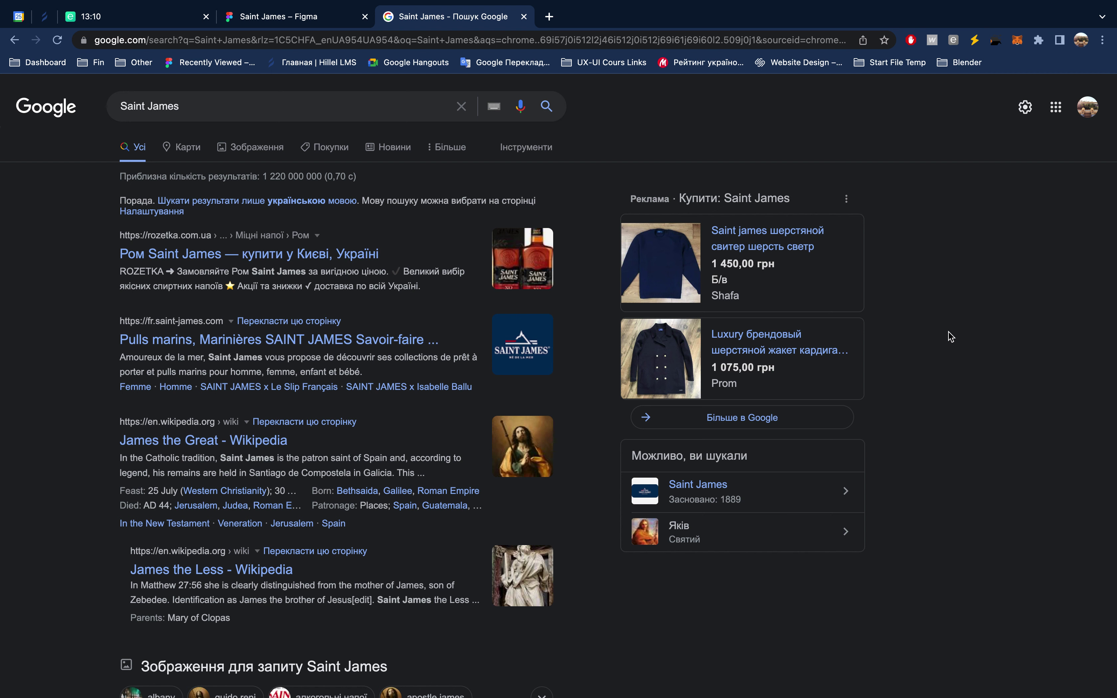
scroll(947, 331, down, 5)
scroll(950, 332, down, 5)
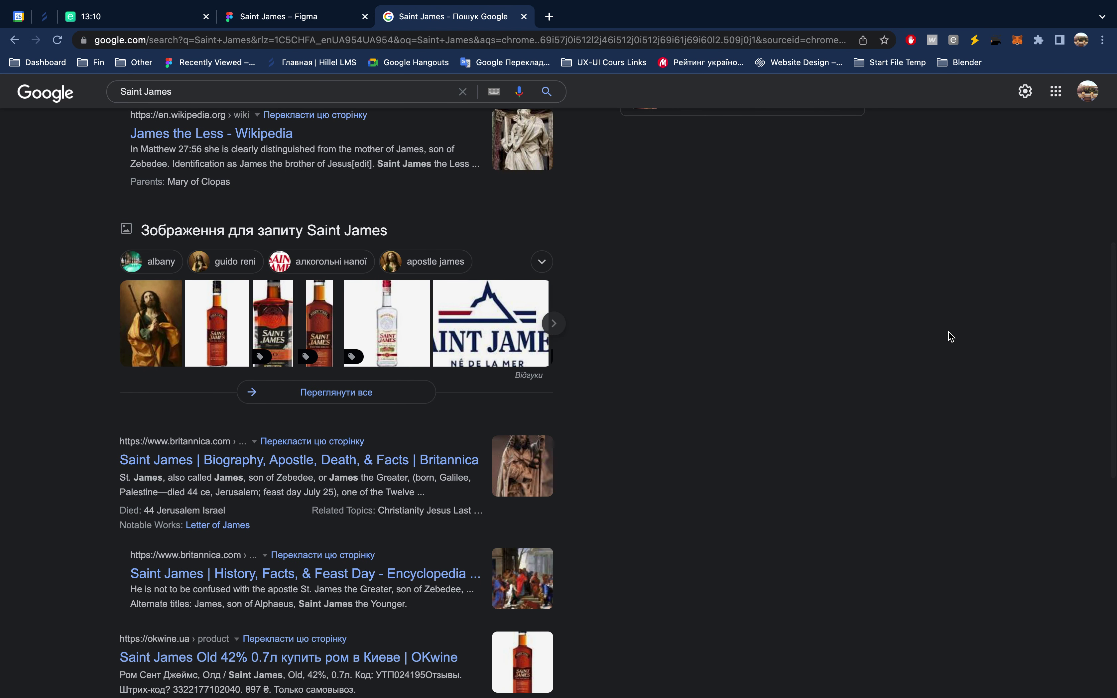
scroll(948, 332, up, 10)
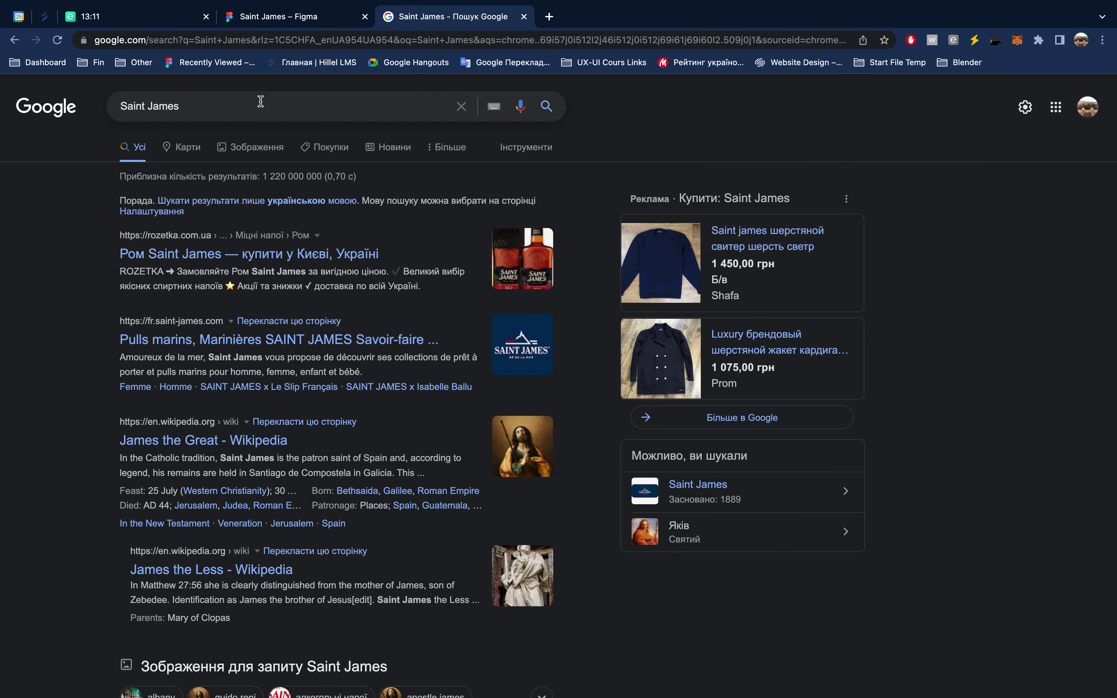
click(261, 104)
triple_click(261, 103)
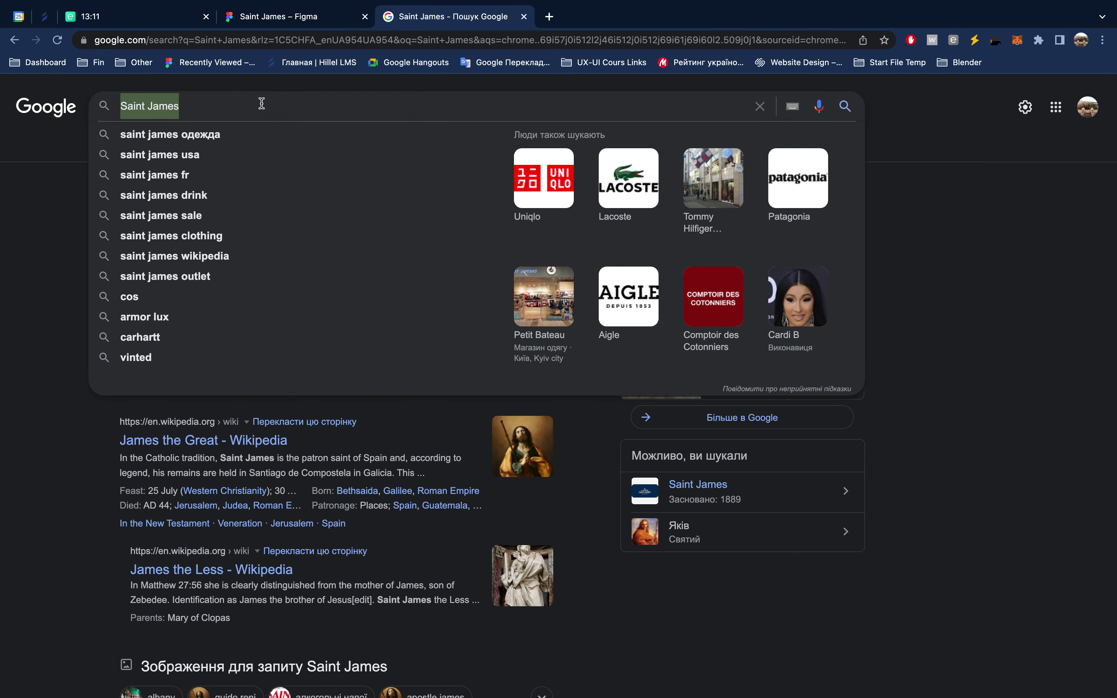
key(ctrl+w)
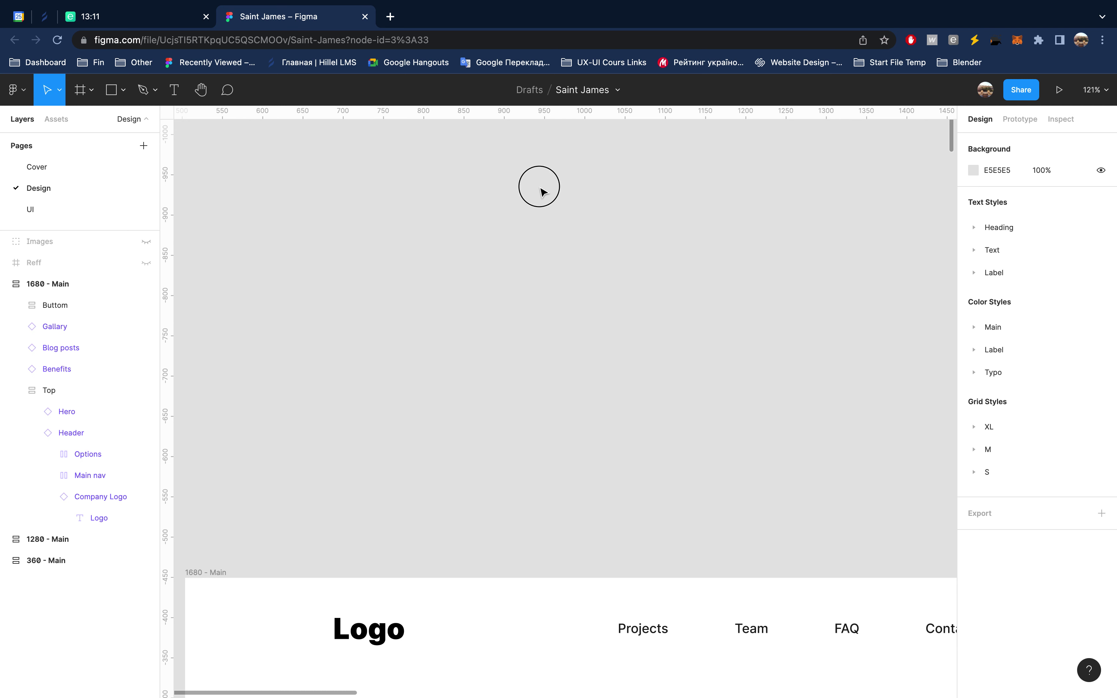
Step: Append '- Website' so the file name reads 'Saint James - Website'
click(584, 91)
key(Return)
click(587, 89)
key(Right)
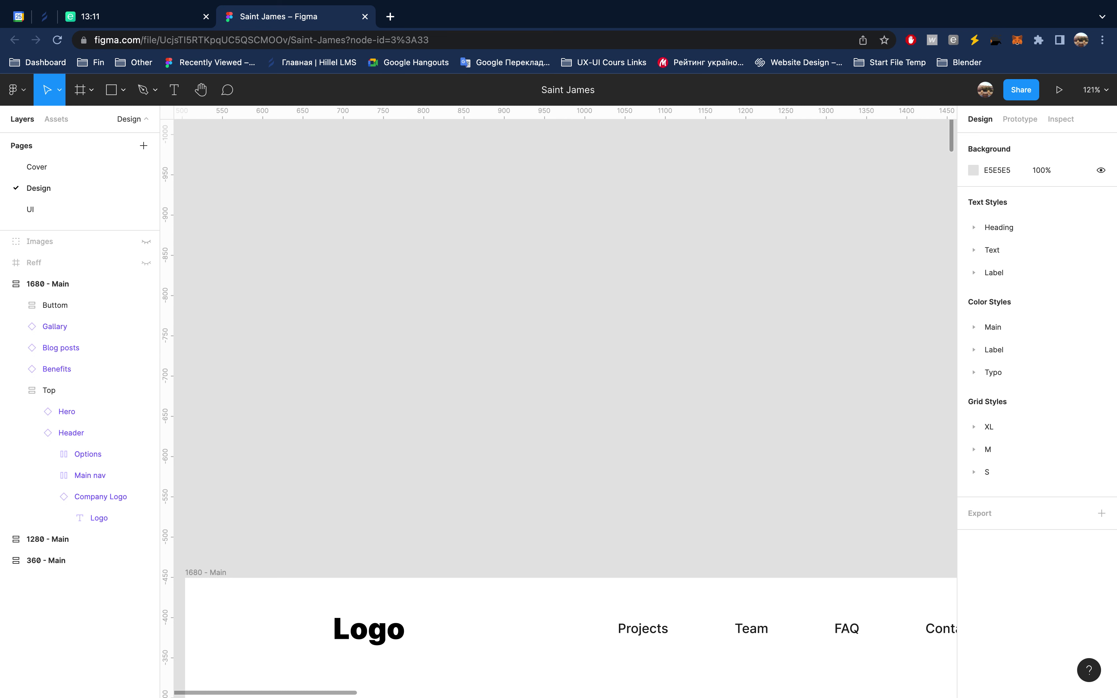
text( -)
text(Web)
text(site)
key(Return)
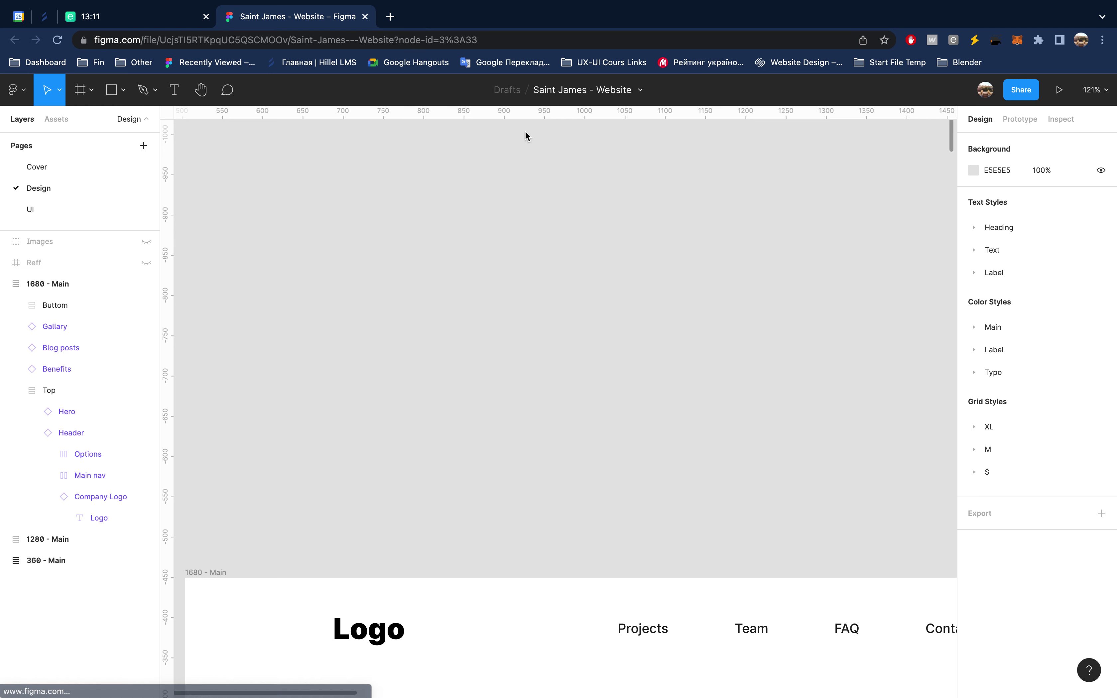
scroll(627, 338, down, 3)
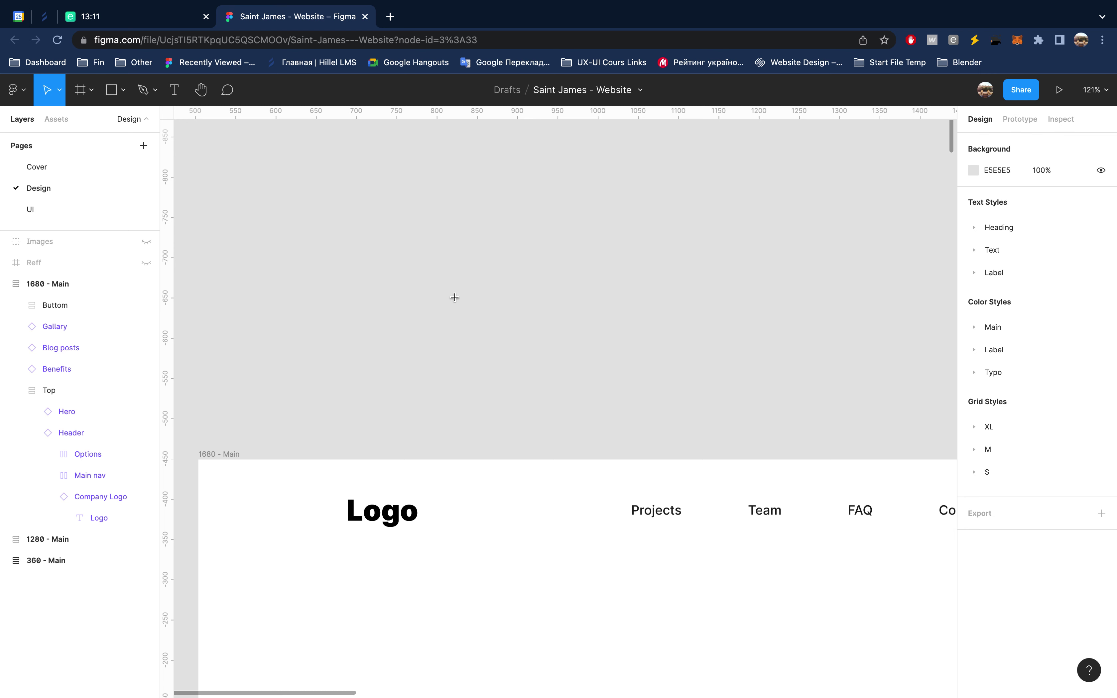
Step: Add an S text layer above the 1680 - Main frame
key(t)
click(489, 309)
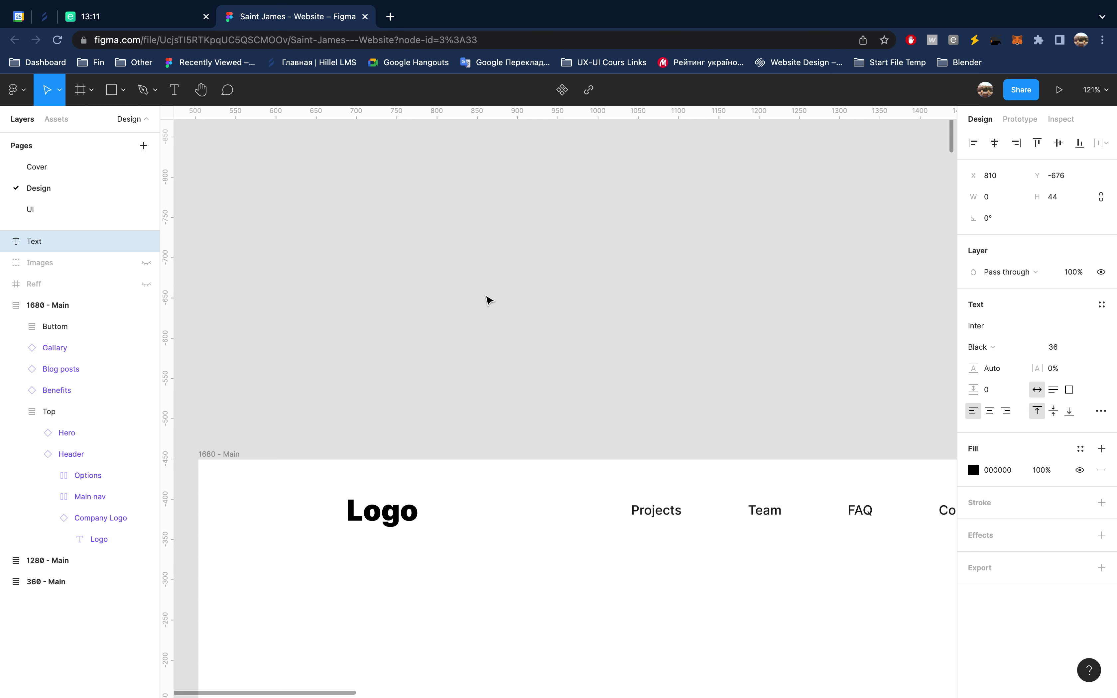
text(S)
key(Escape)
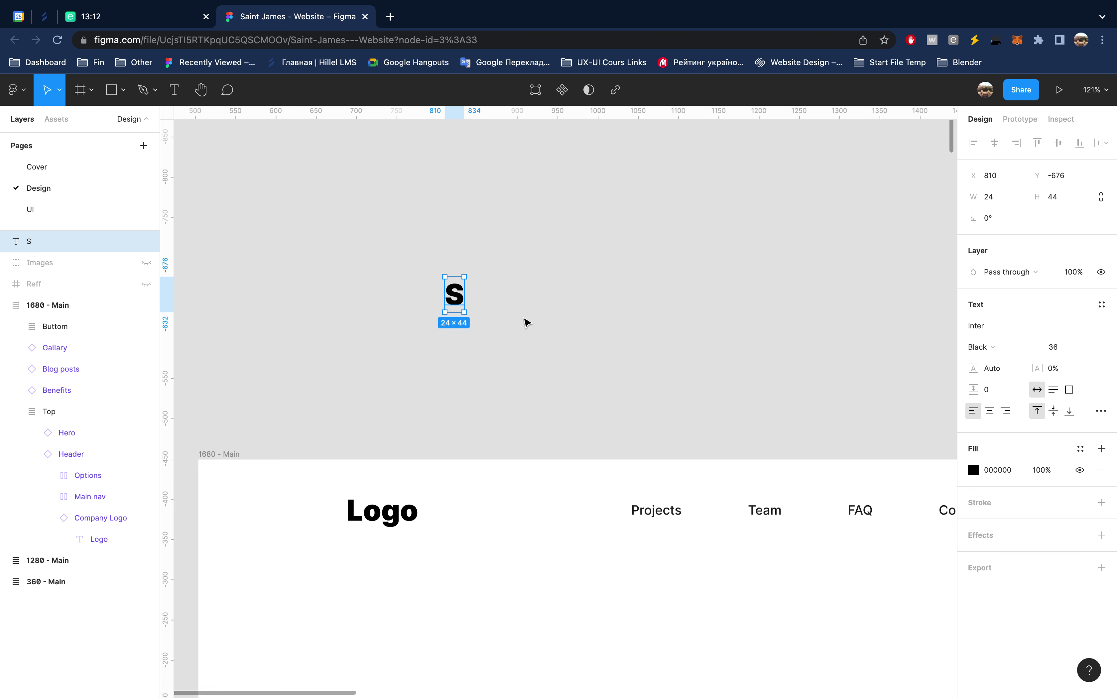
Step: Duplicate the S, nudge the copy beside it, and change it to J
key(ctrl+d)
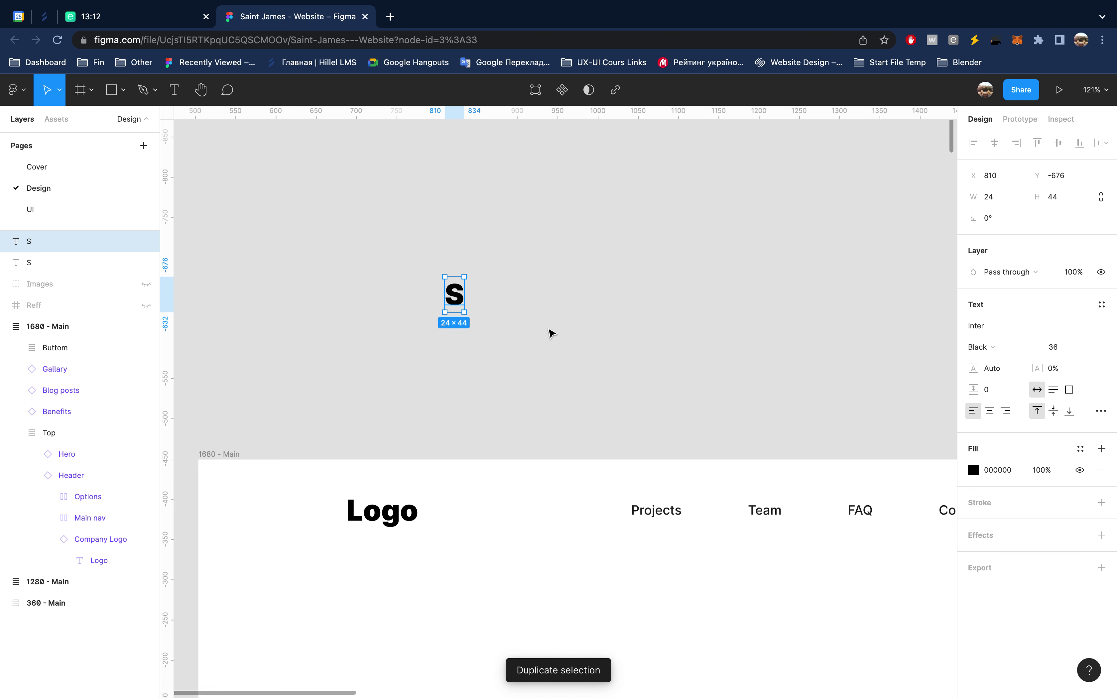
key(shift+Right)
key(shift+Right)
key(shift+Right)
key(shift+Down)
text(J)
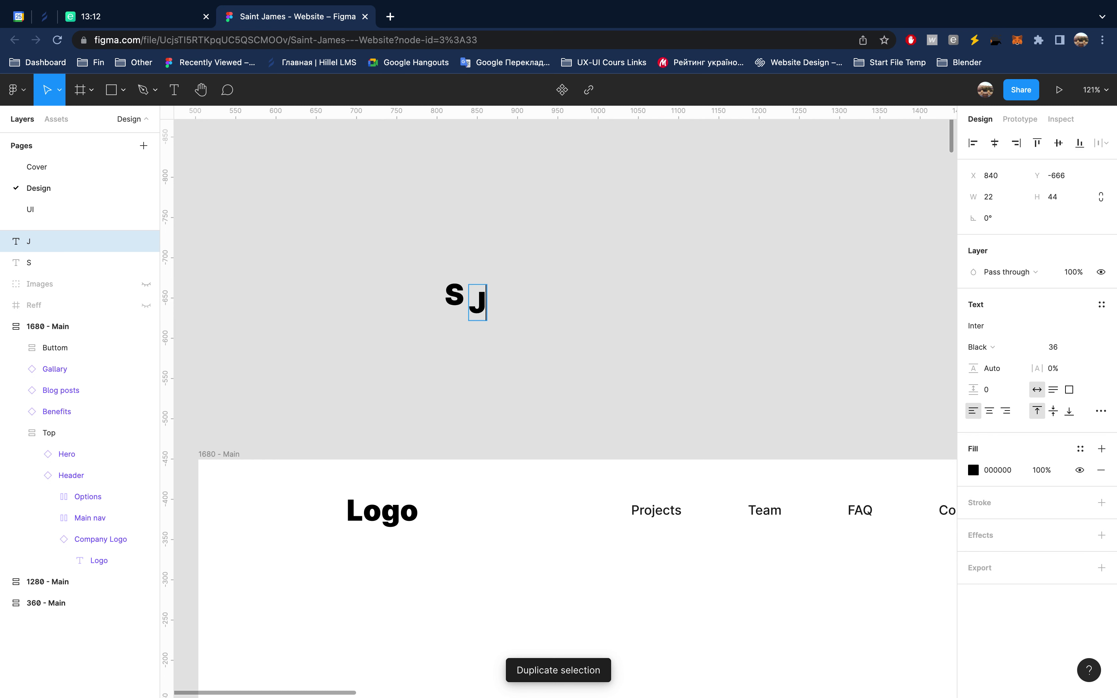
key(Escape)
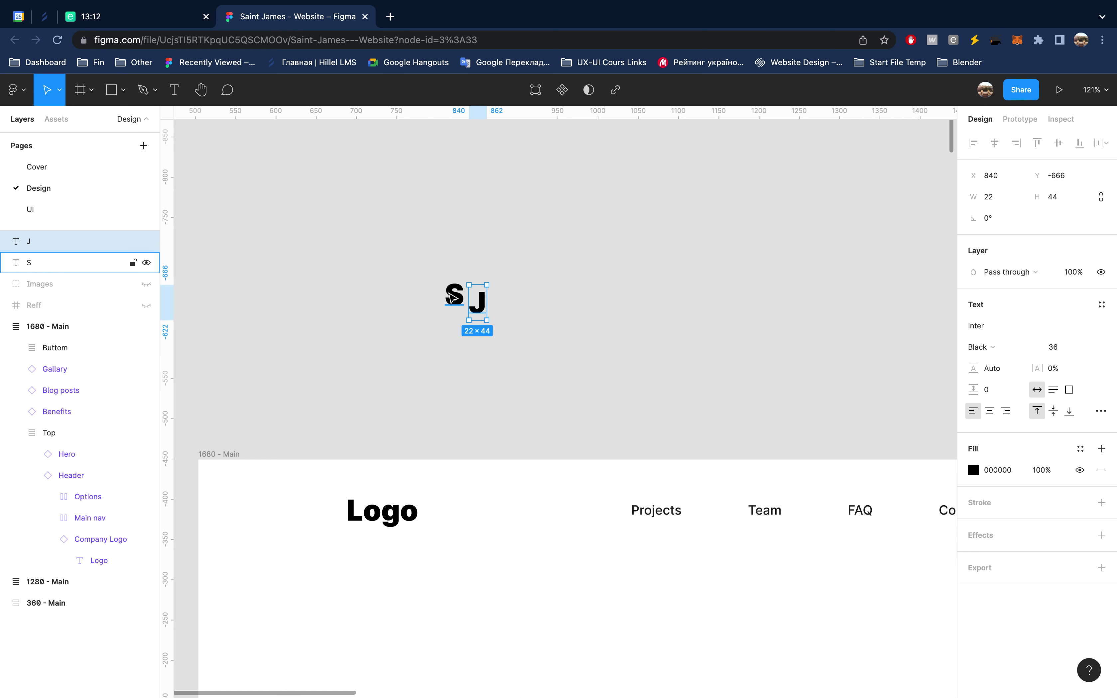
click(451, 295)
click(1004, 326)
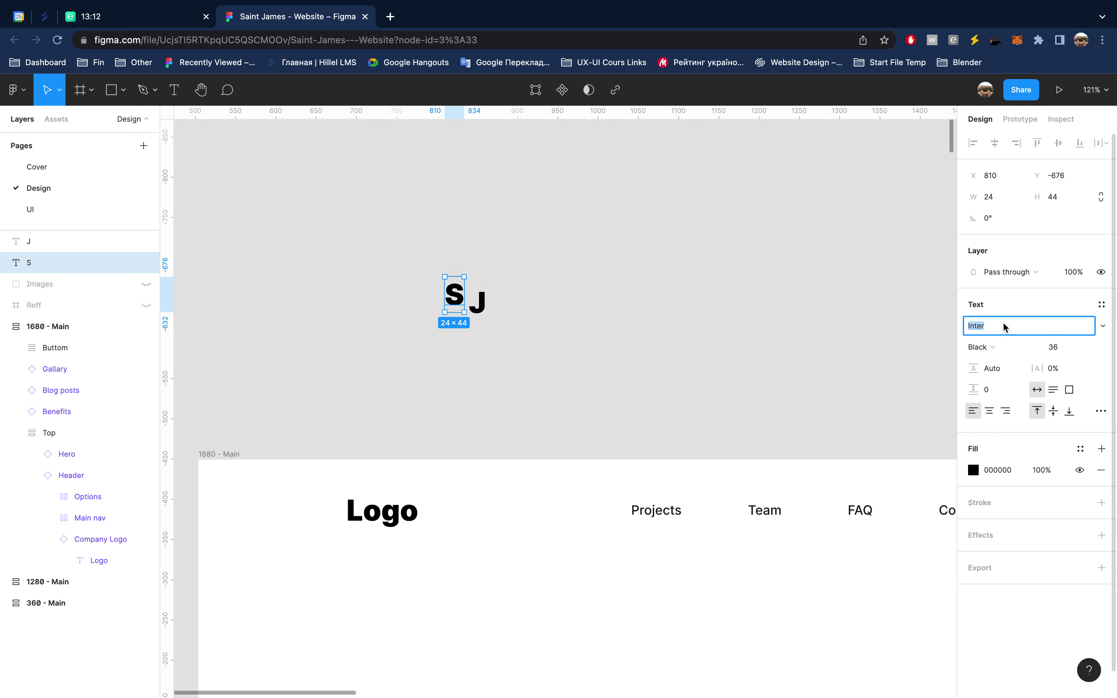
Step: Change the S letter's font to Abril Fatface
text(A)
key(Return)
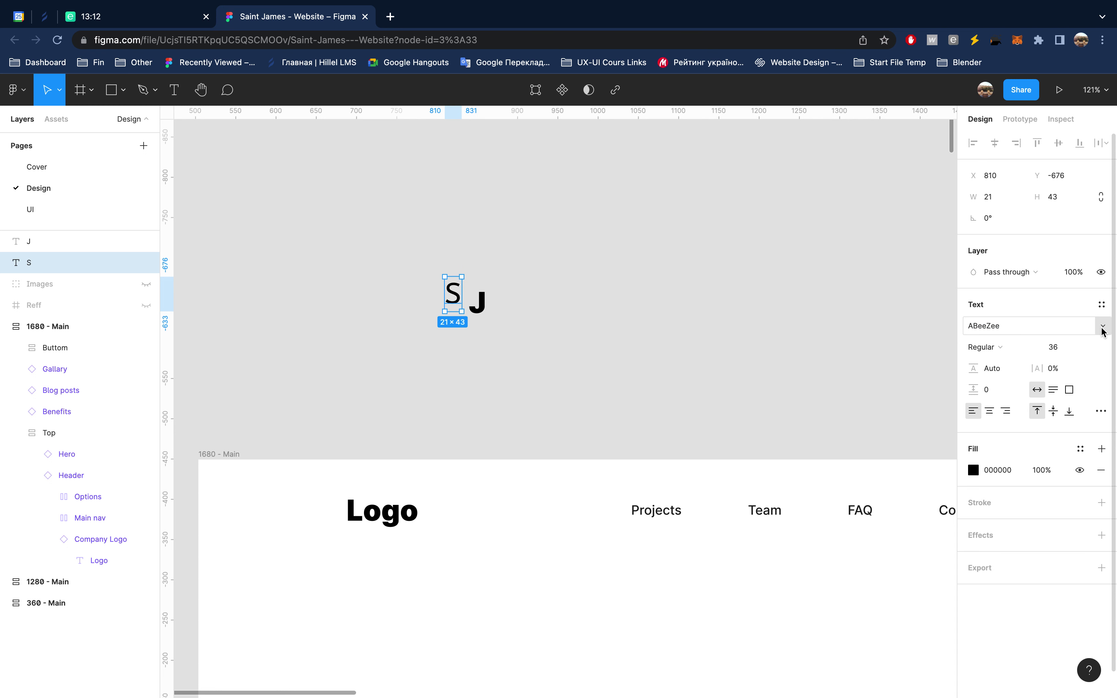
click(1102, 328)
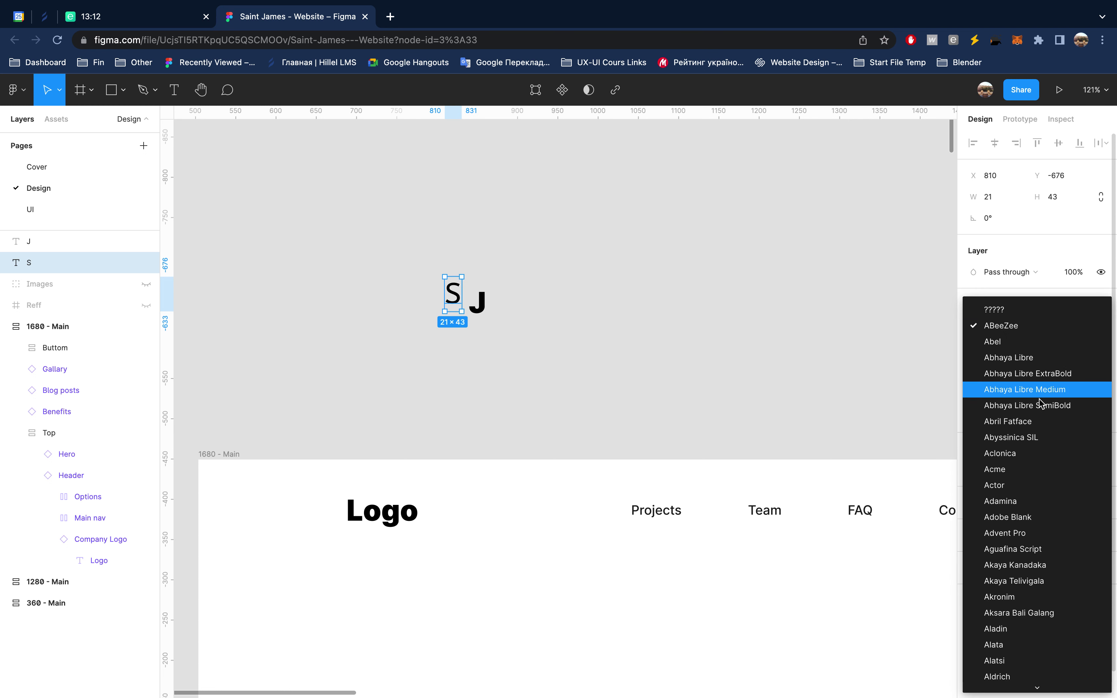
click(1042, 362)
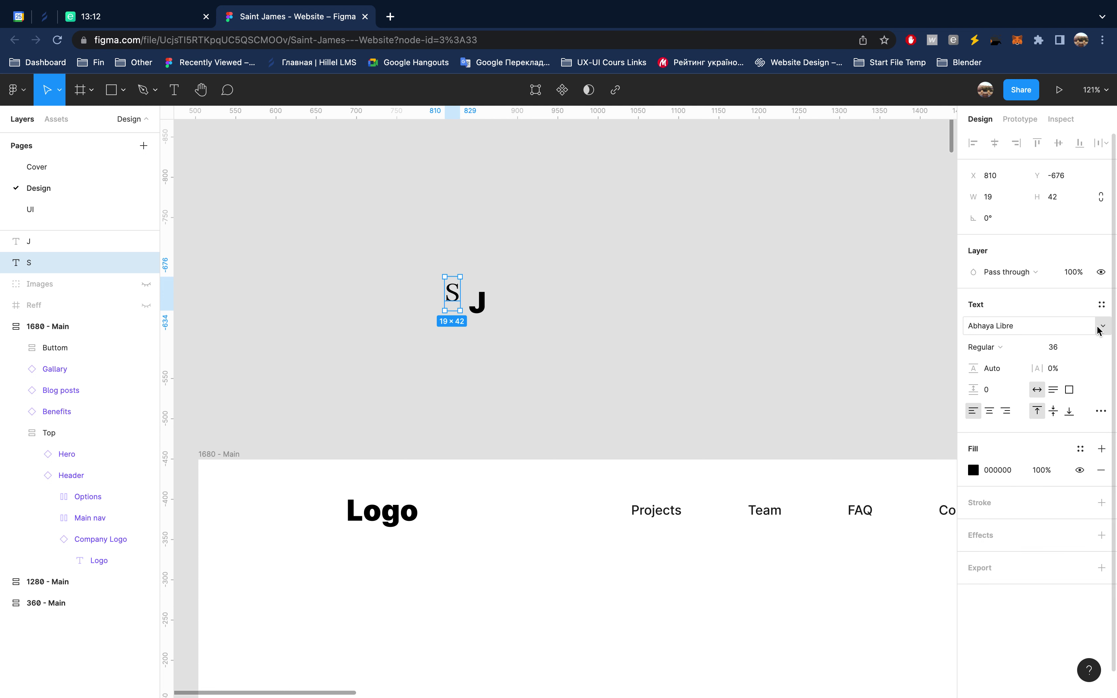
click(1102, 328)
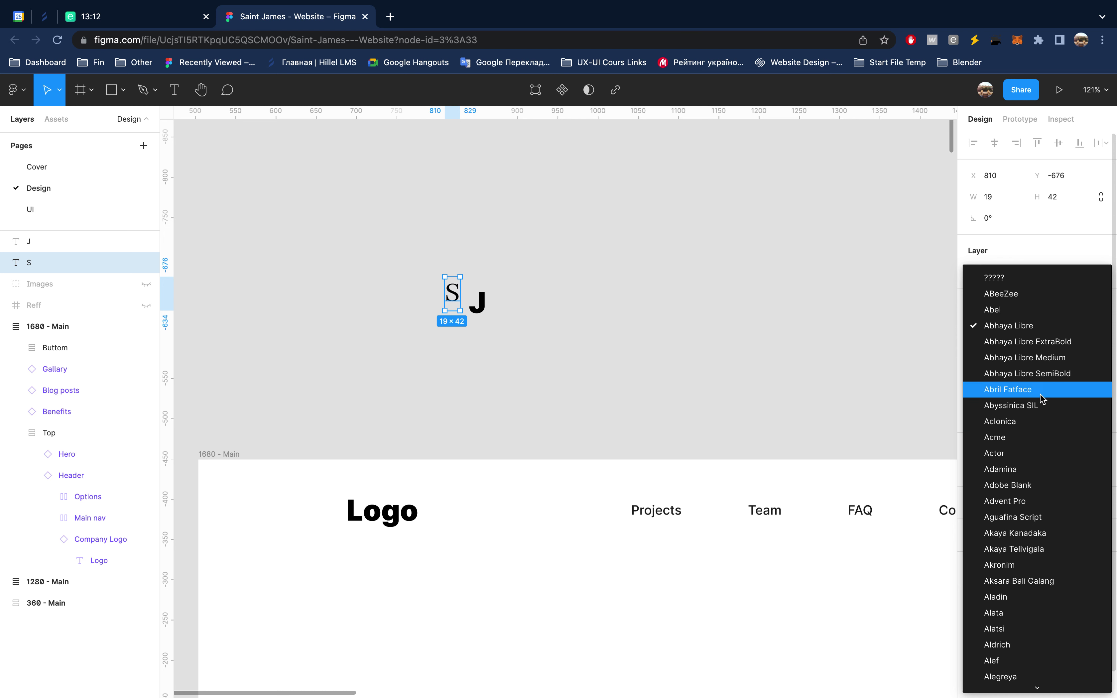
click(1036, 390)
Step: Set the S to font size 66 and shift it up and left of the J
click(1052, 348)
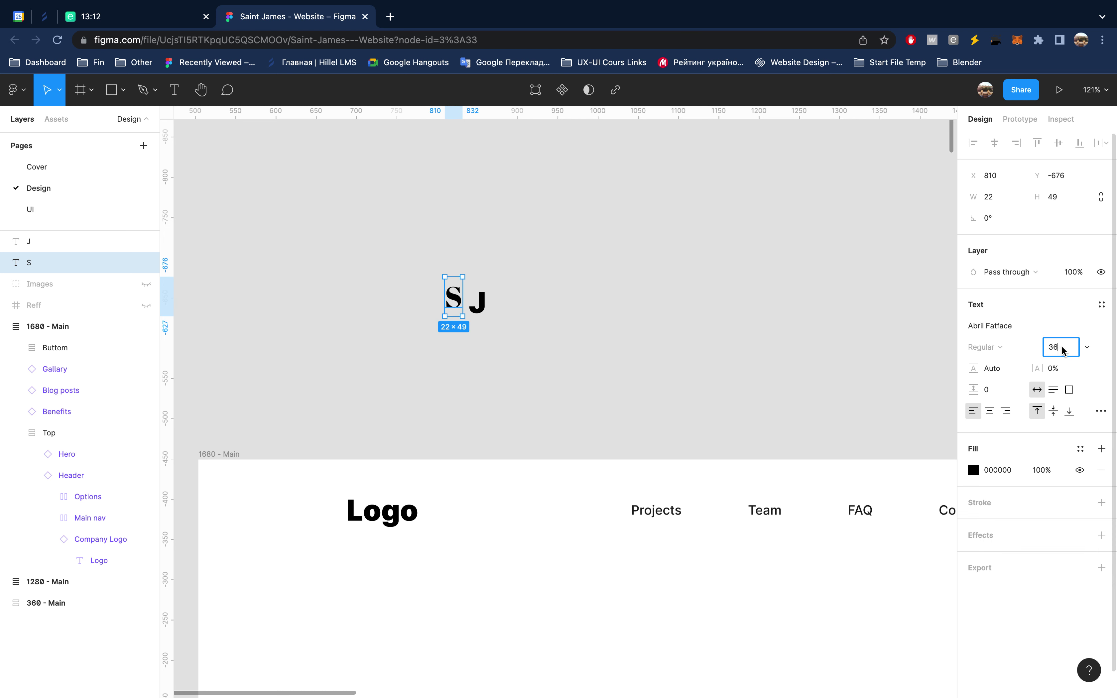
text(66)
key(Return)
key(shift+Up)
key(shift+Up)
key(shift+Up)
key(shift+Up)
key(shift+Left)
key(shift+Left)
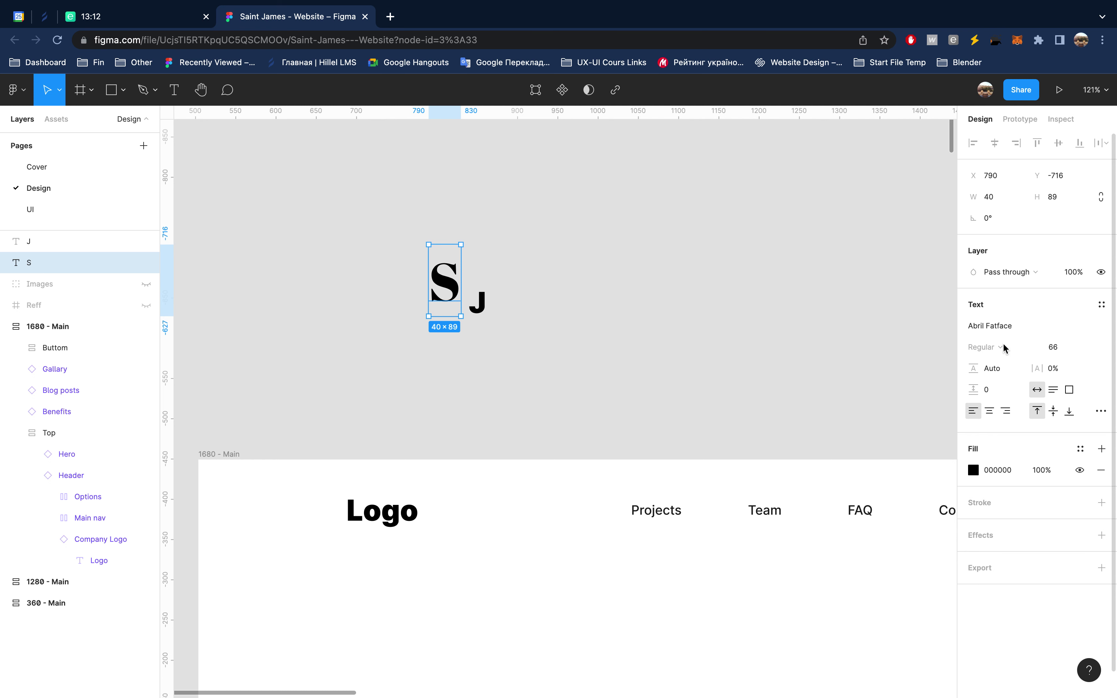
Step: Try enlarging the S text box, then undo the resize
scroll(452, 277, up, 3)
scroll(452, 276, up, 3)
scroll(452, 277, down, 3)
scroll(453, 277, down, 2)
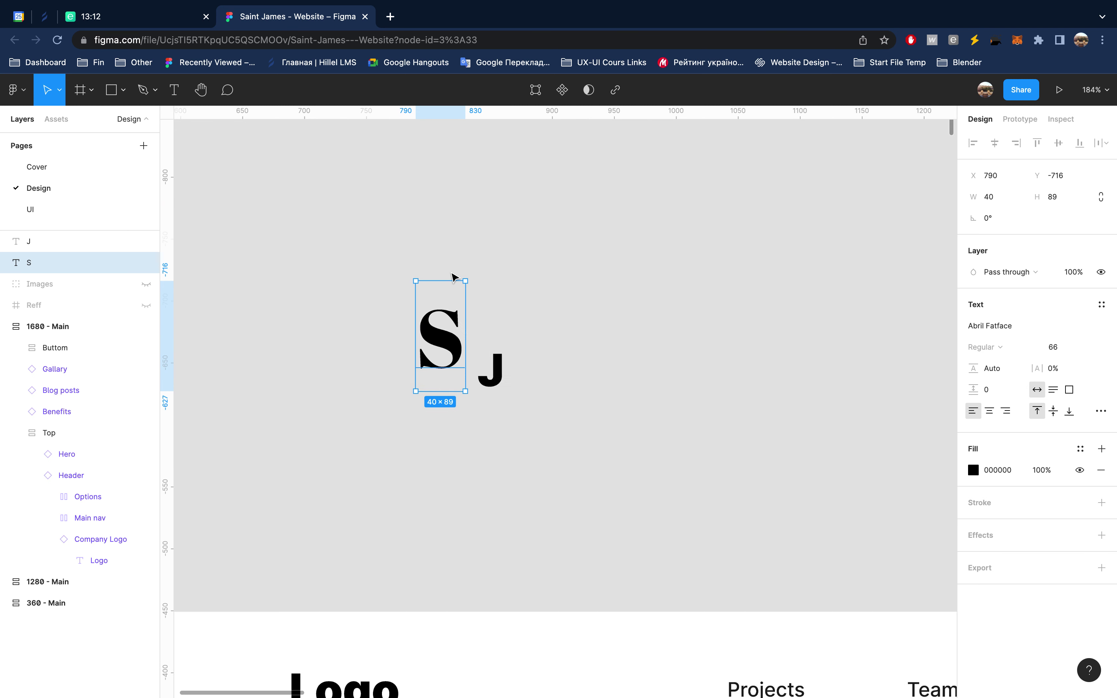
scroll(452, 277, up, 2)
scroll(453, 277, up, 1)
scroll(452, 279, up, 1)
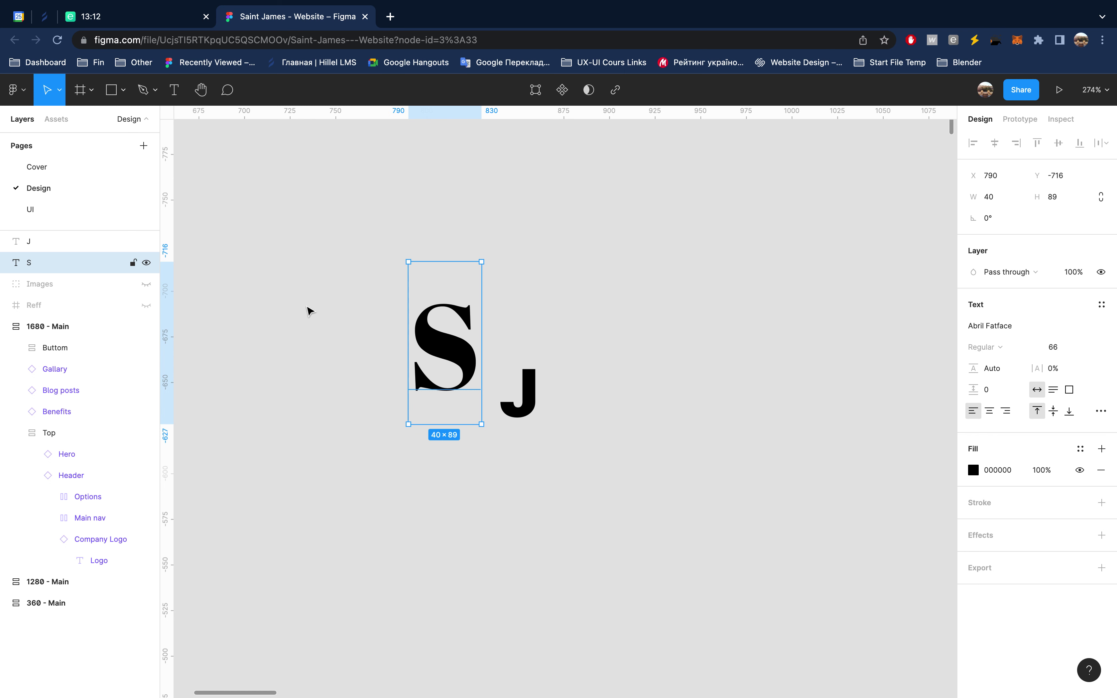
mouse_move(79, 263)
mouse_move(481, 424)
mouse_down()
mouse_move(604, 536)
mouse_move(581, 486)
mouse_up()
key(ctrl+z)
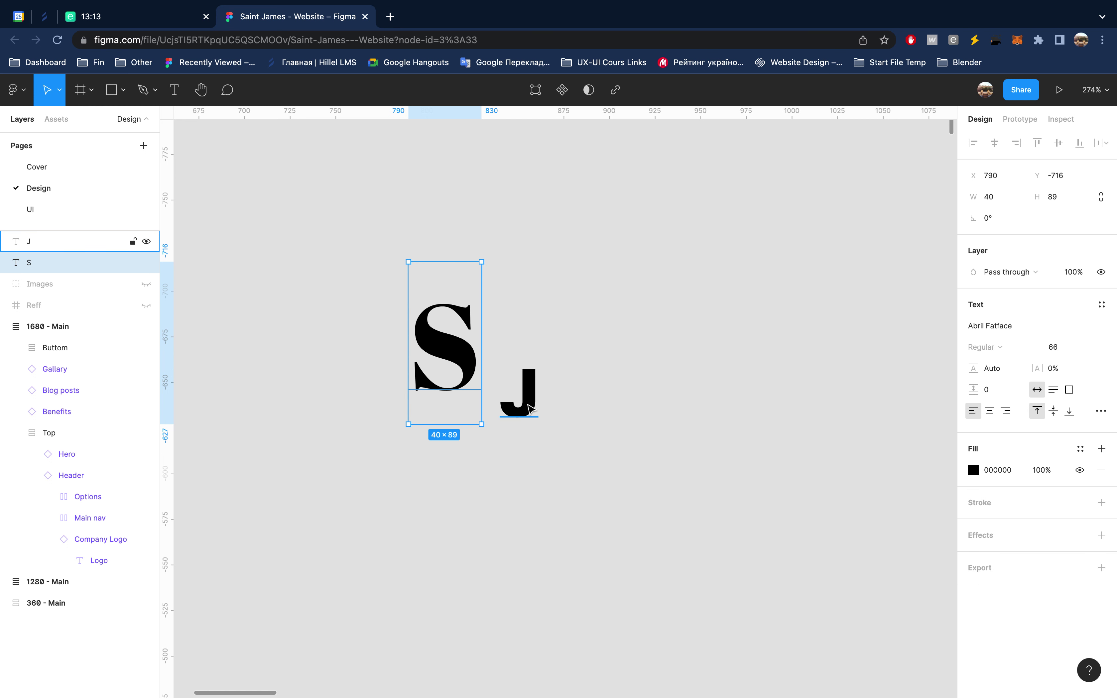
Step: Paste the S's Abril Fatface font name onto the J letter
click(1007, 326)
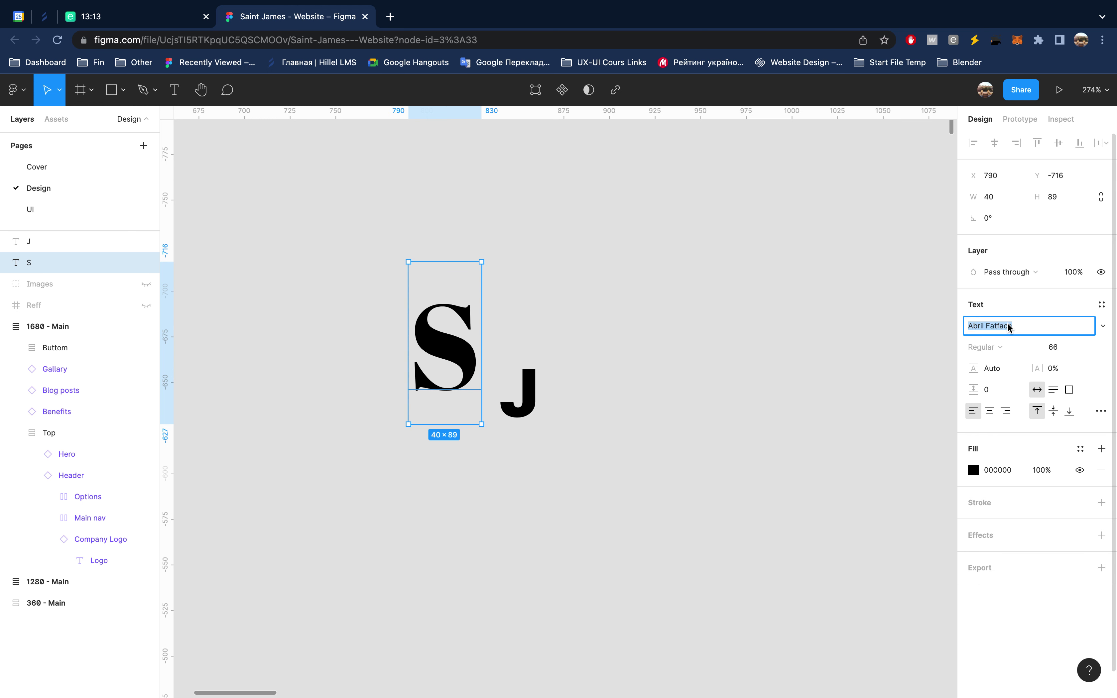
click(533, 395)
click(986, 329)
text(Abril Fatface)
key(Return)
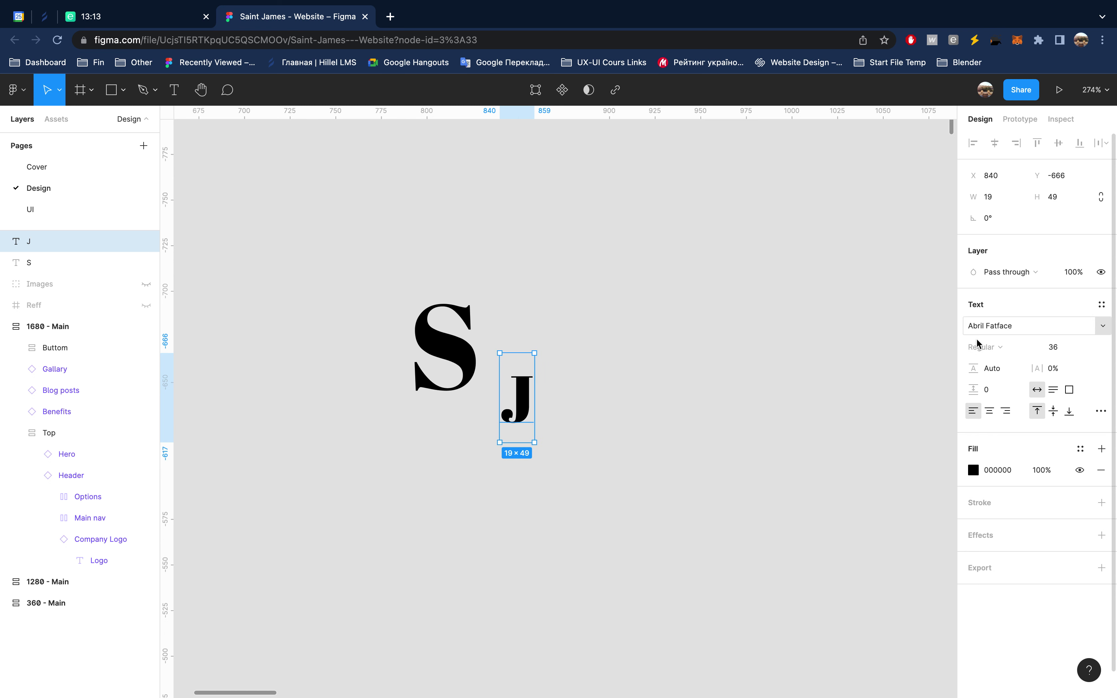
click(414, 312)
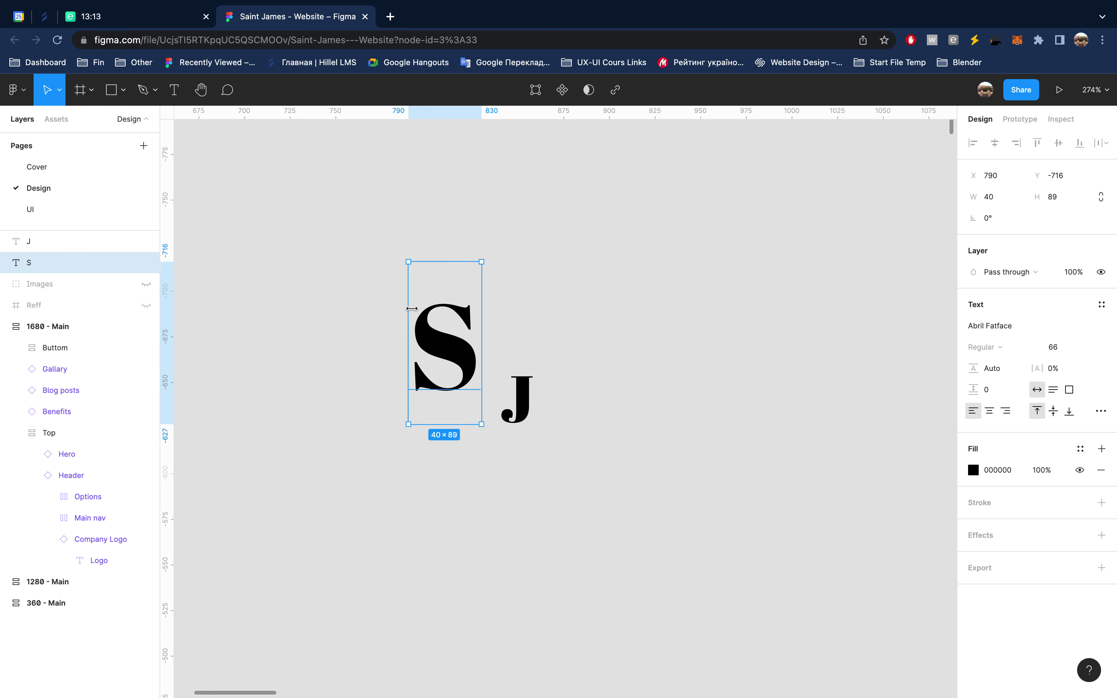
right_click(41, 262)
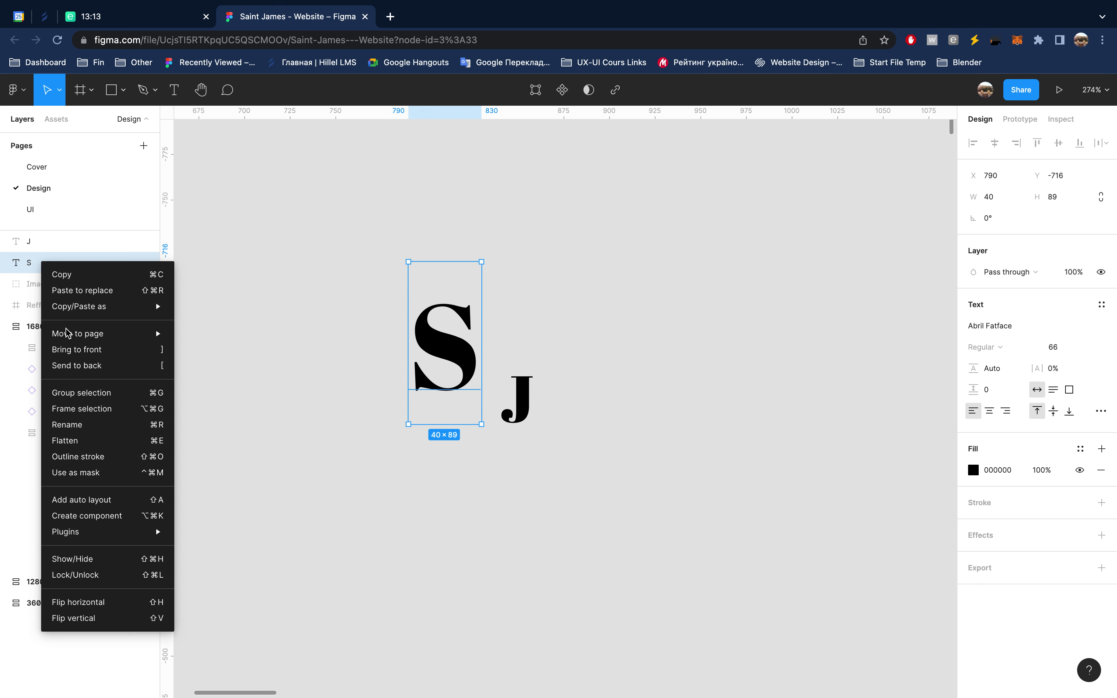
Step: Outline the S text into a vector shape
click(106, 456)
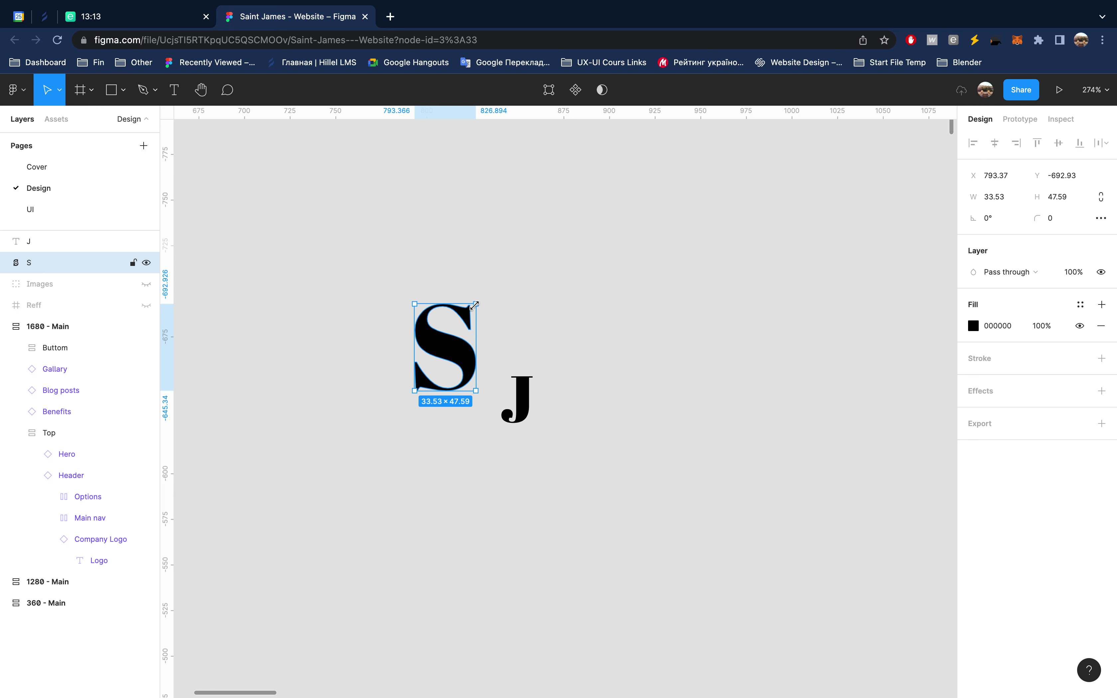
drag(475, 305, 506, 329)
key(ctrl+z)
key(Return)
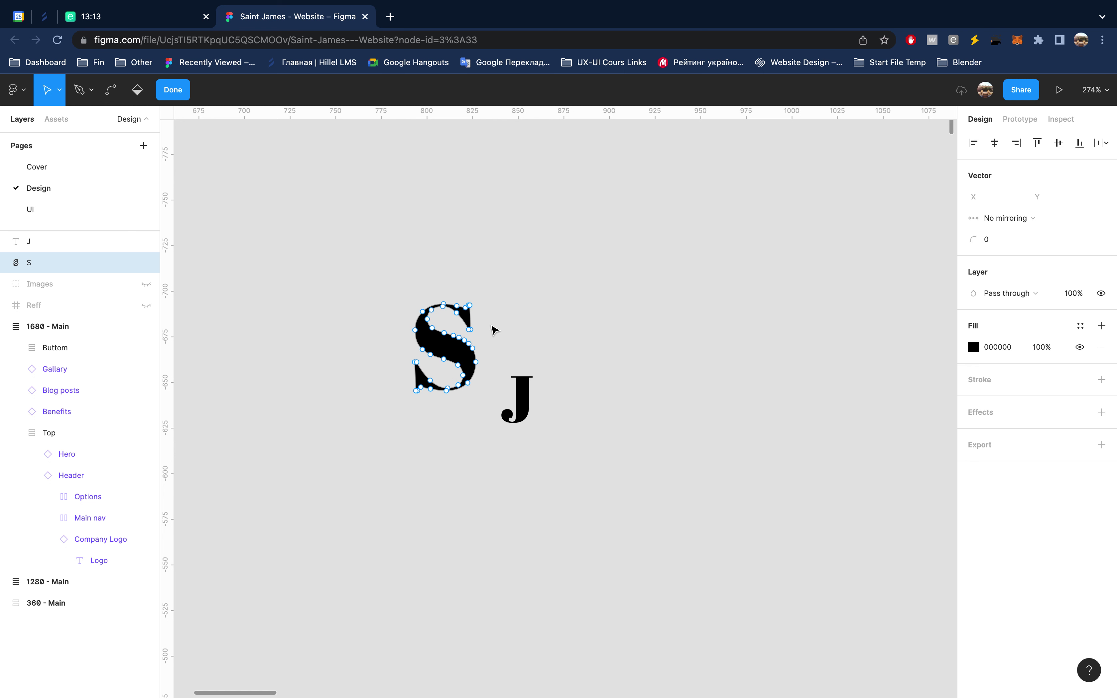
key(Escape)
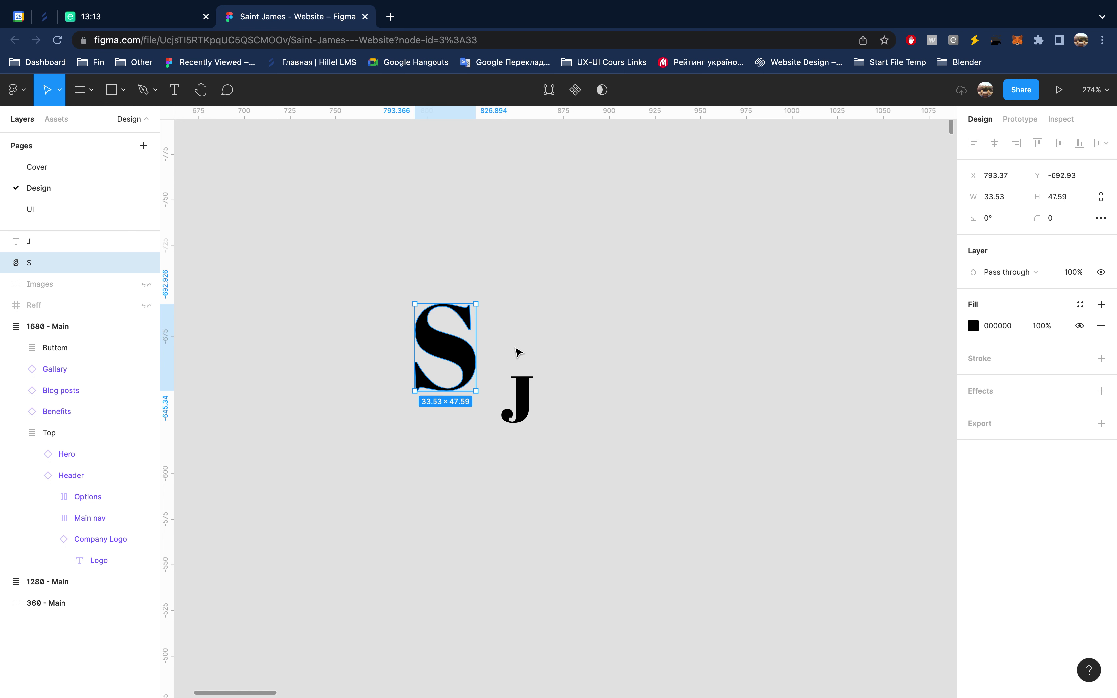
Step: Draw a small 18×18 grey circle, Ellipse 9, over the S
key(o)
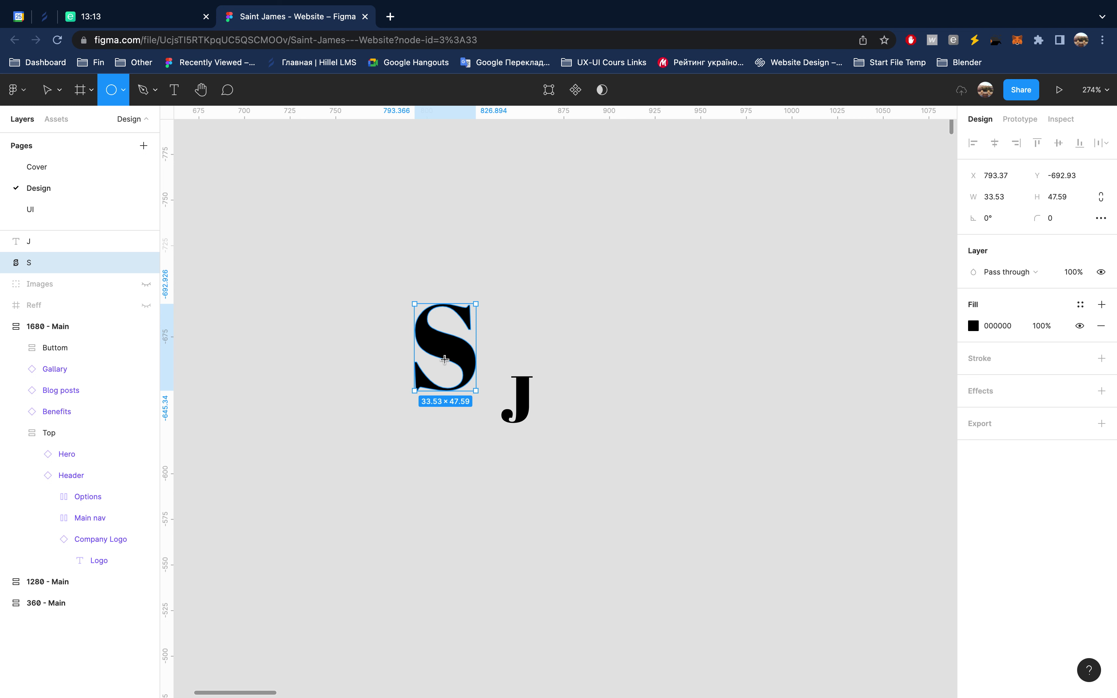
drag(431, 344, 461, 377)
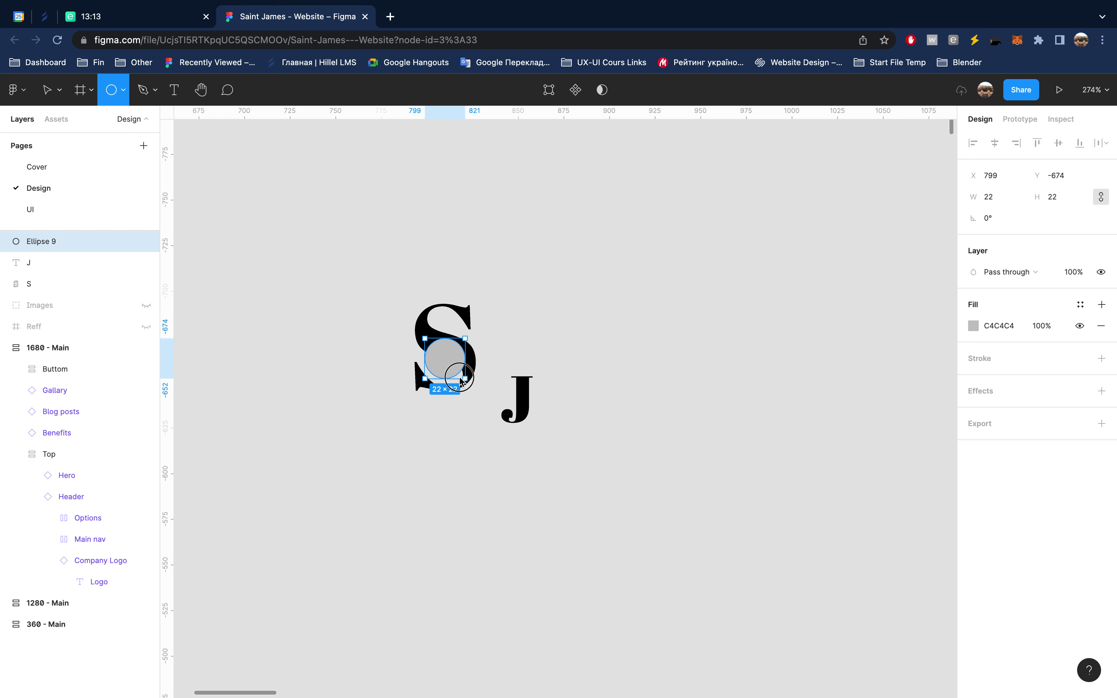
scroll(461, 378, down, 10)
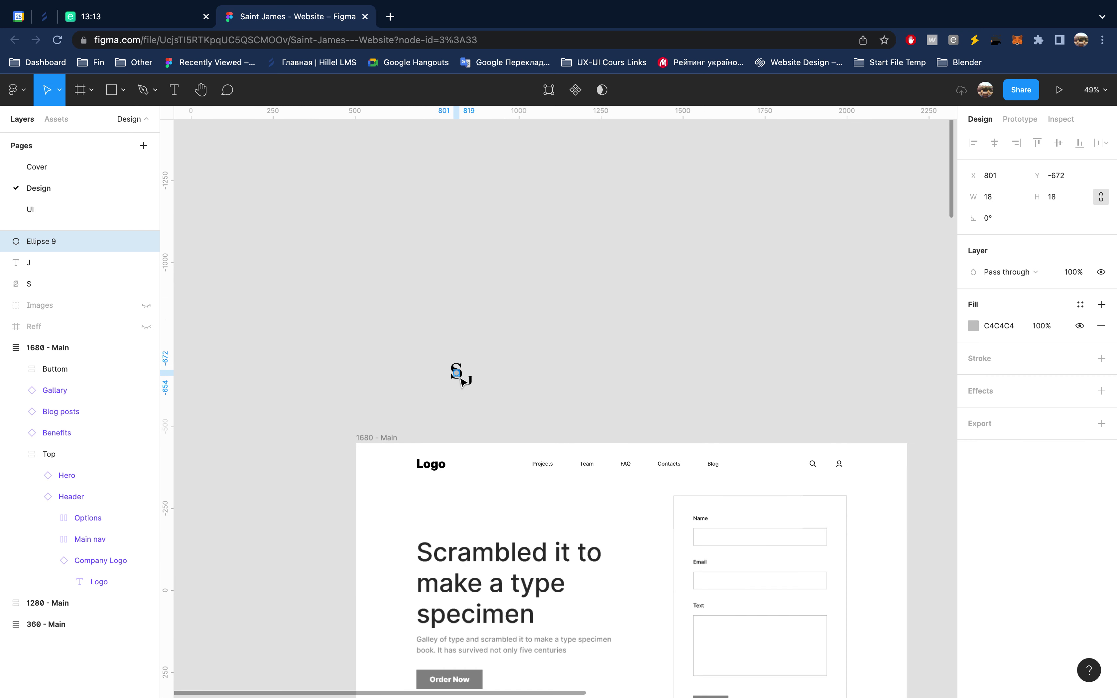
Step: Unhide the Reff frame and move it beside 1680 - Main, at X -1764, Y -449
scroll(462, 382, left, 10)
scroll(461, 381, left, 3)
scroll(461, 381, up, 1)
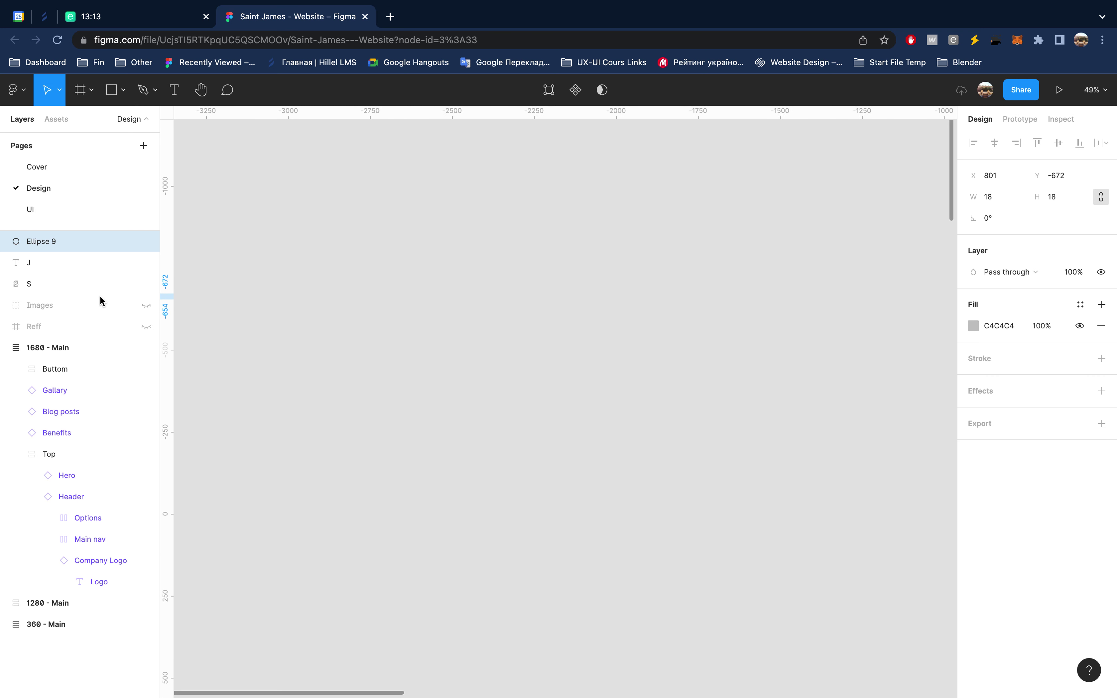
click(146, 326)
scroll(322, 377, left, 10)
scroll(322, 377, down, 10)
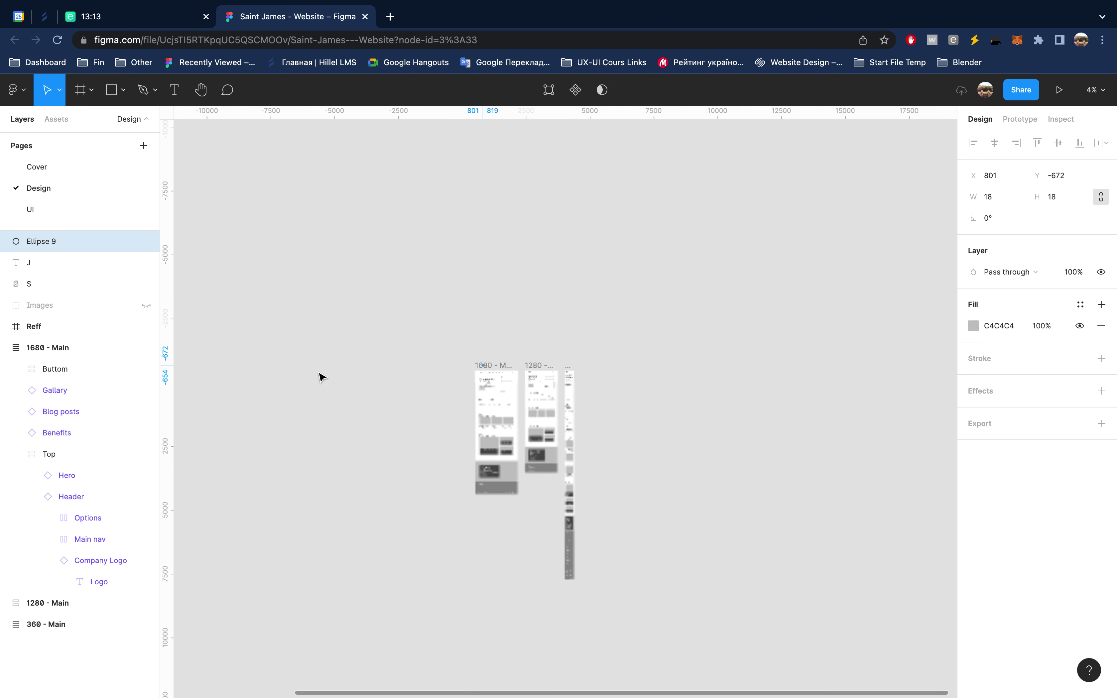
scroll(322, 377, left, 10)
scroll(322, 377, down, 2)
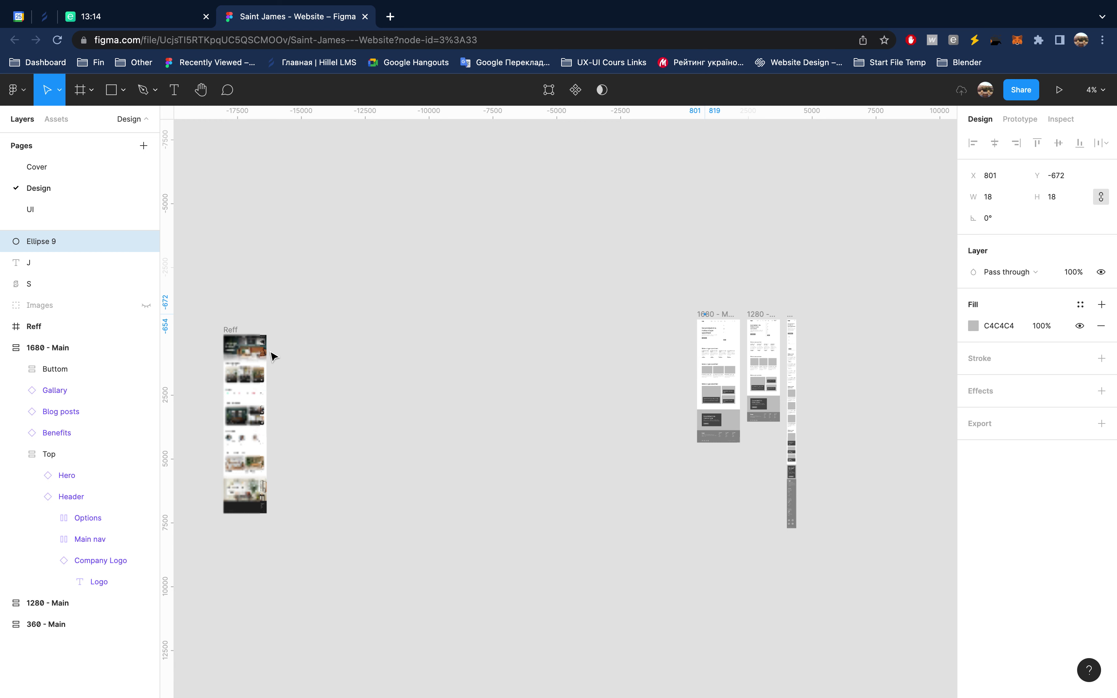
drag(232, 330, 654, 316)
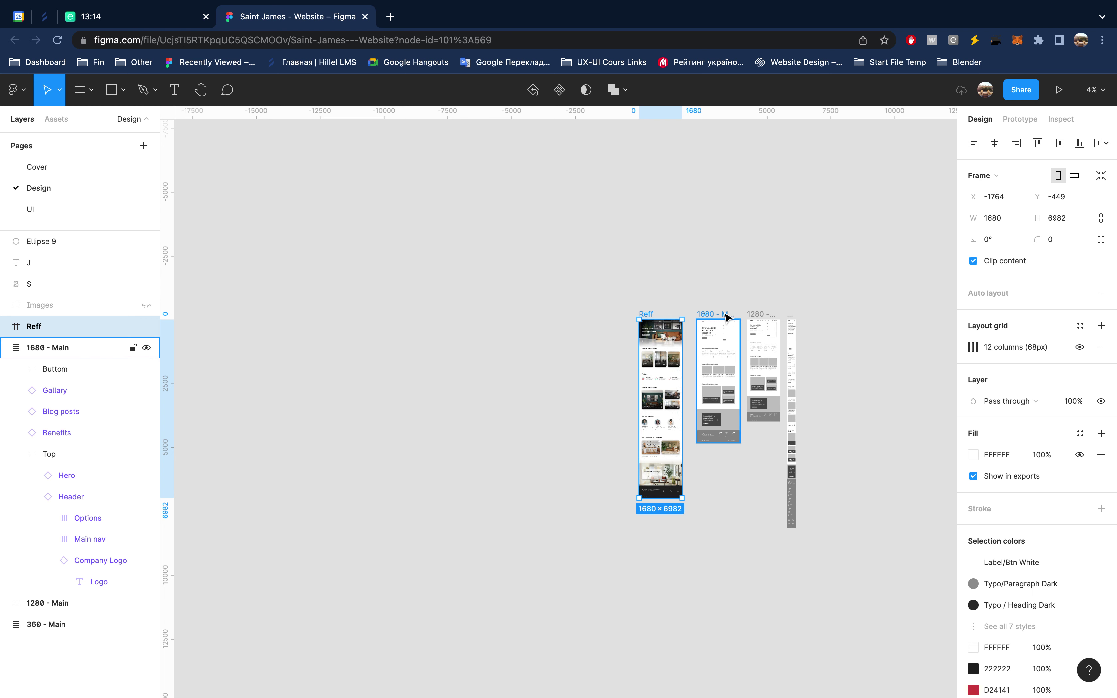
scroll(726, 316, up, 2)
scroll(725, 317, up, 3)
scroll(726, 317, up, 1)
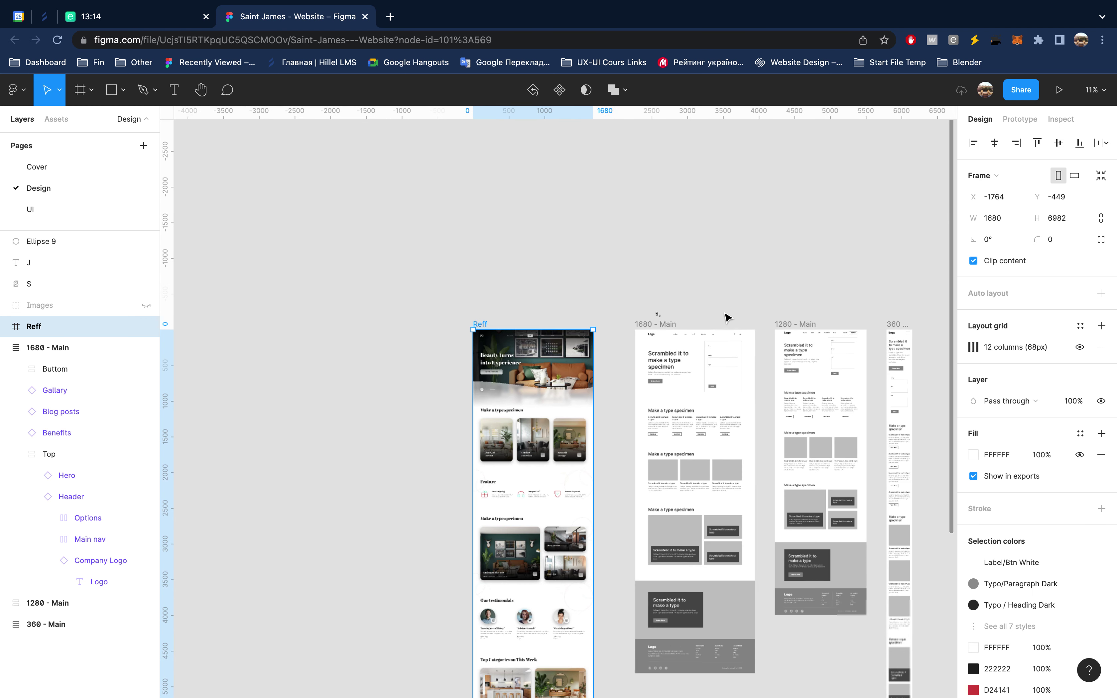
scroll(725, 316, up, 1)
scroll(726, 316, down, 1)
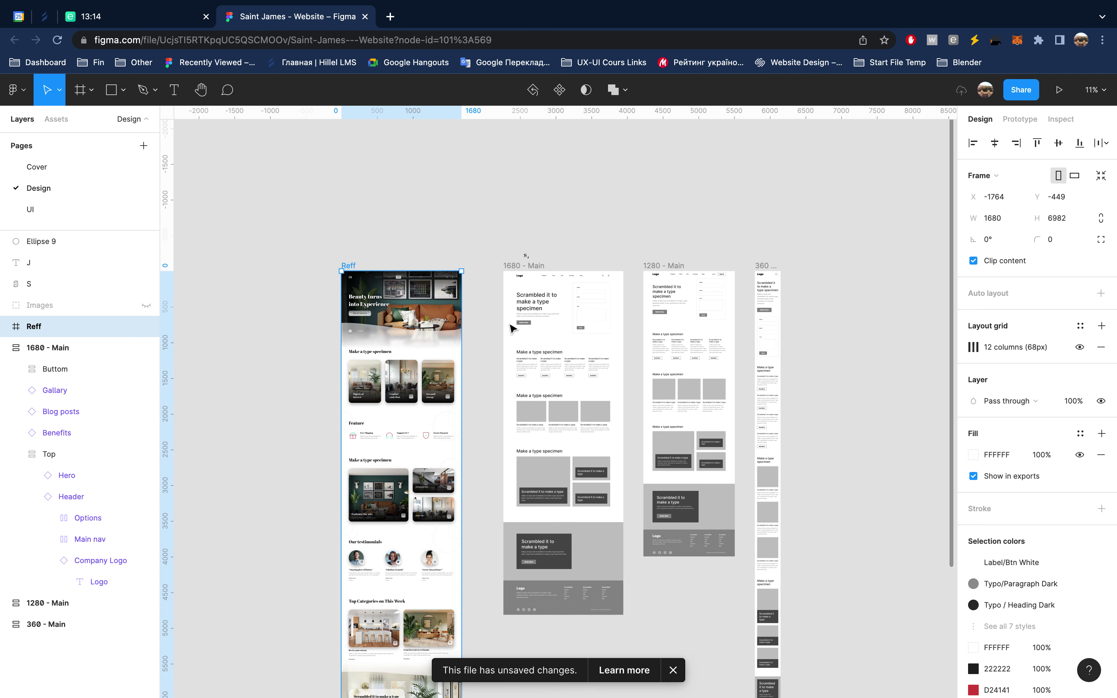
scroll(510, 328, up, 5)
scroll(510, 329, up, 5)
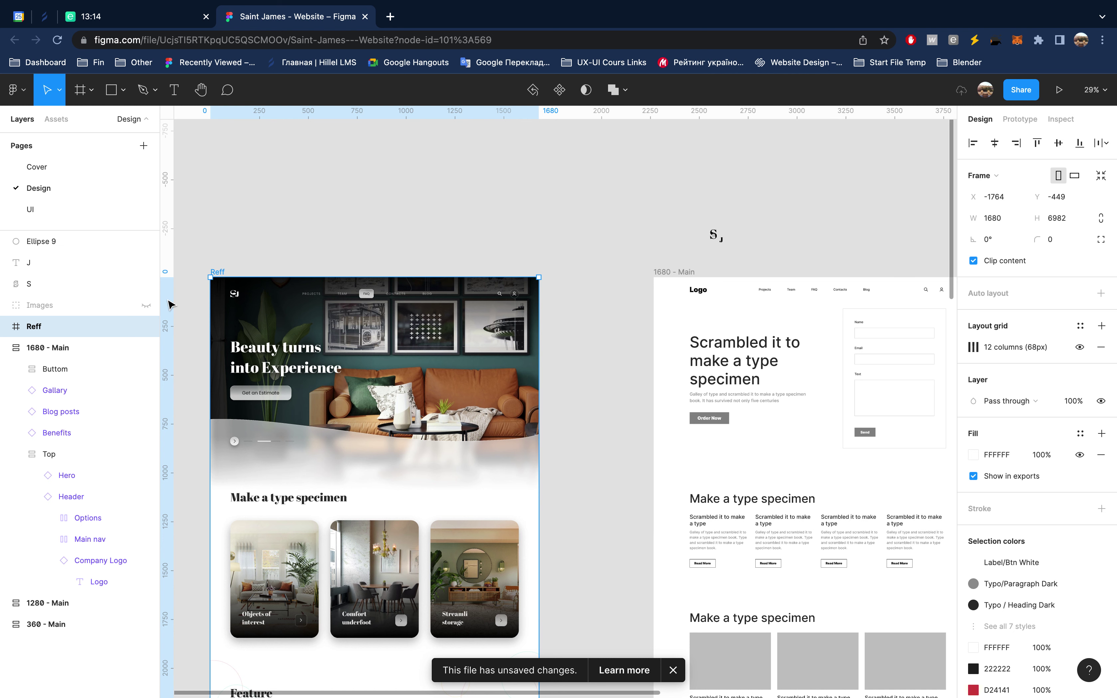
scroll(221, 303, up, 2)
scroll(229, 303, up, 10)
scroll(230, 303, down, 3)
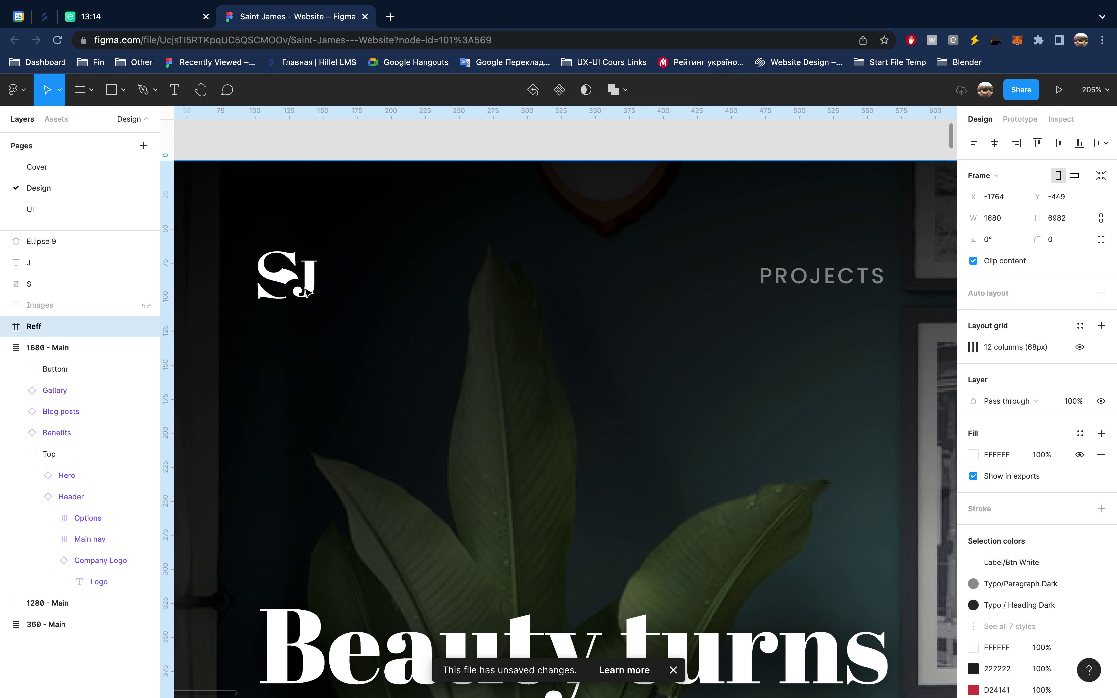
scroll(479, 252, down, 2)
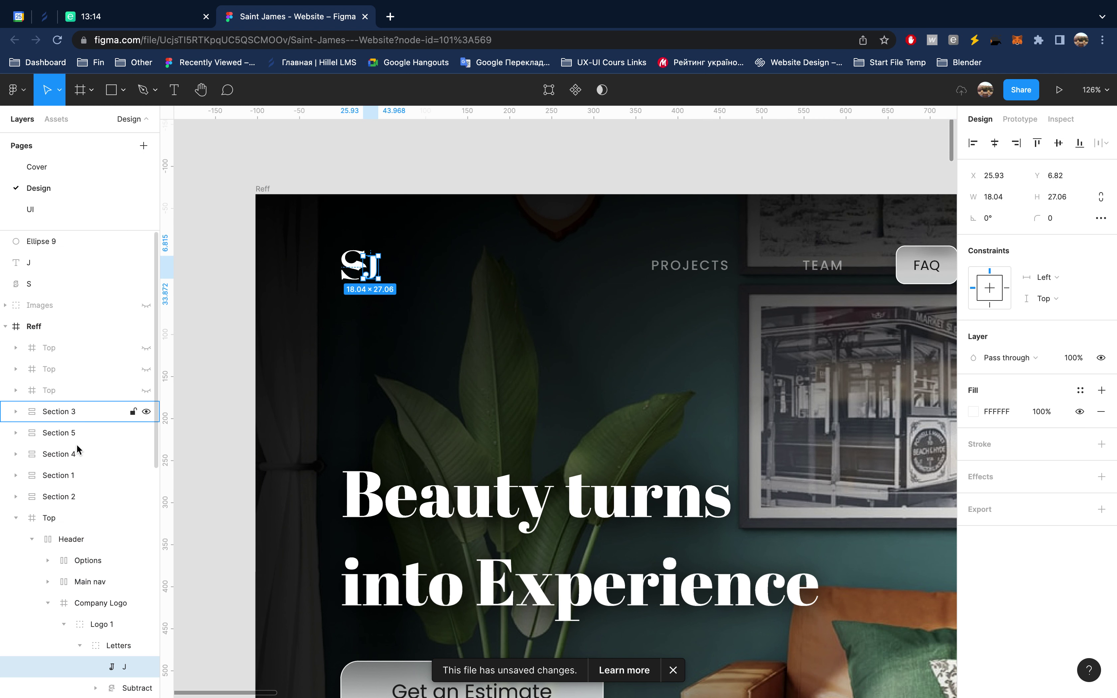
Step: Drag a copy of the Logo 1 group onto the canvas above the Reff frame
click(79, 645)
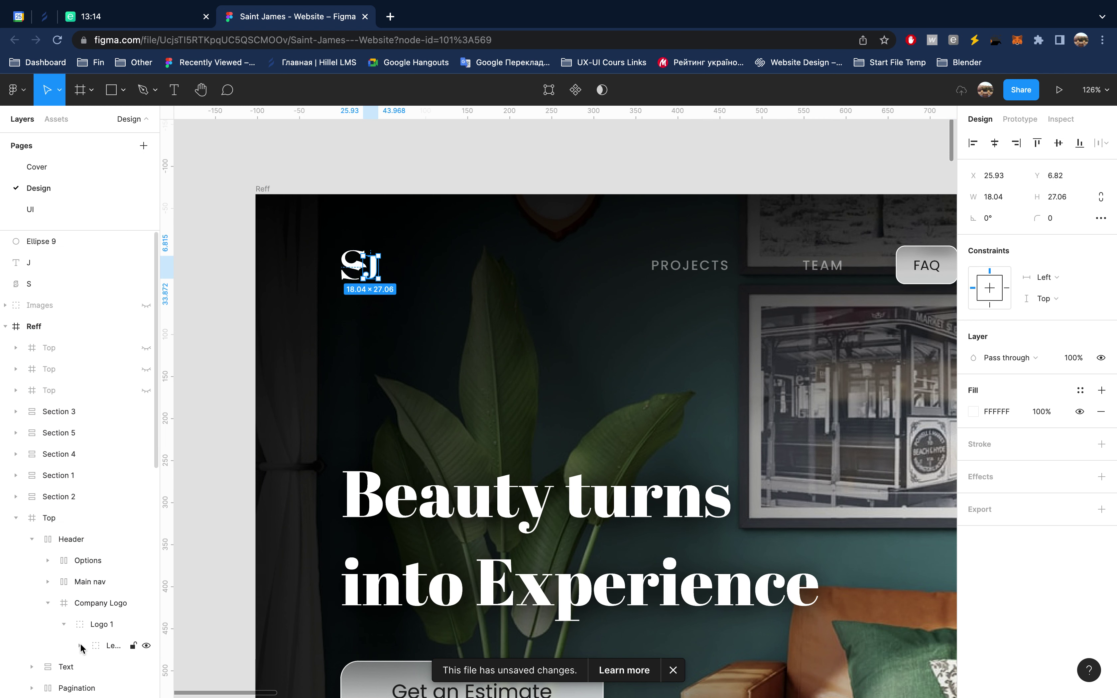
click(99, 624)
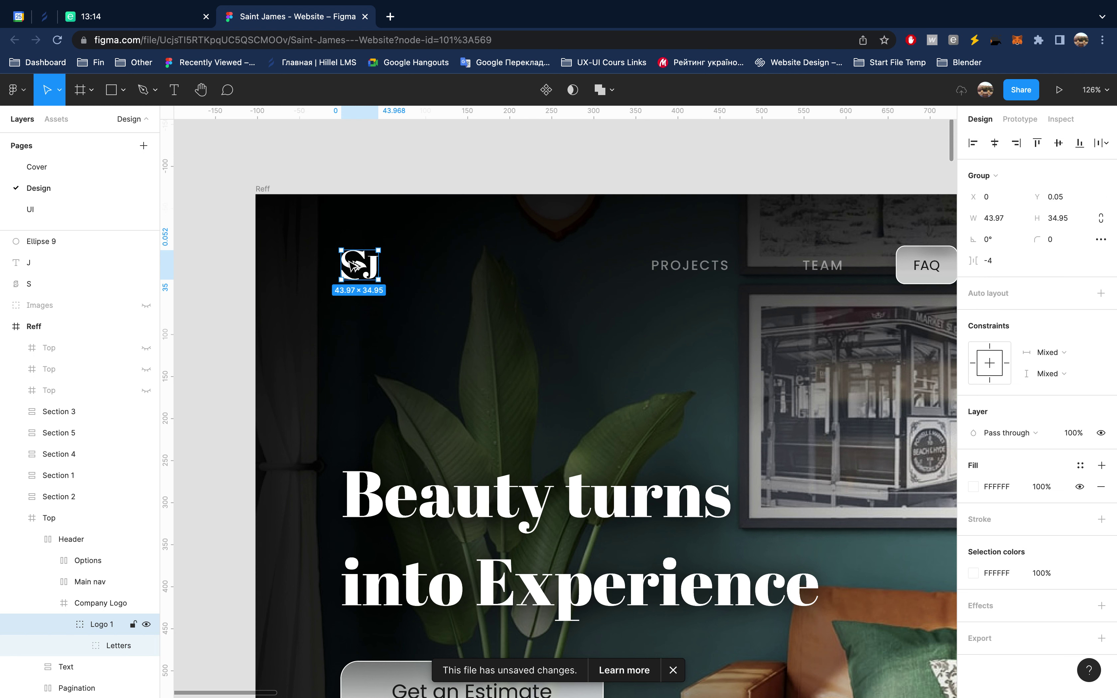
drag(353, 267, 622, 146)
scroll(638, 173, up, 3)
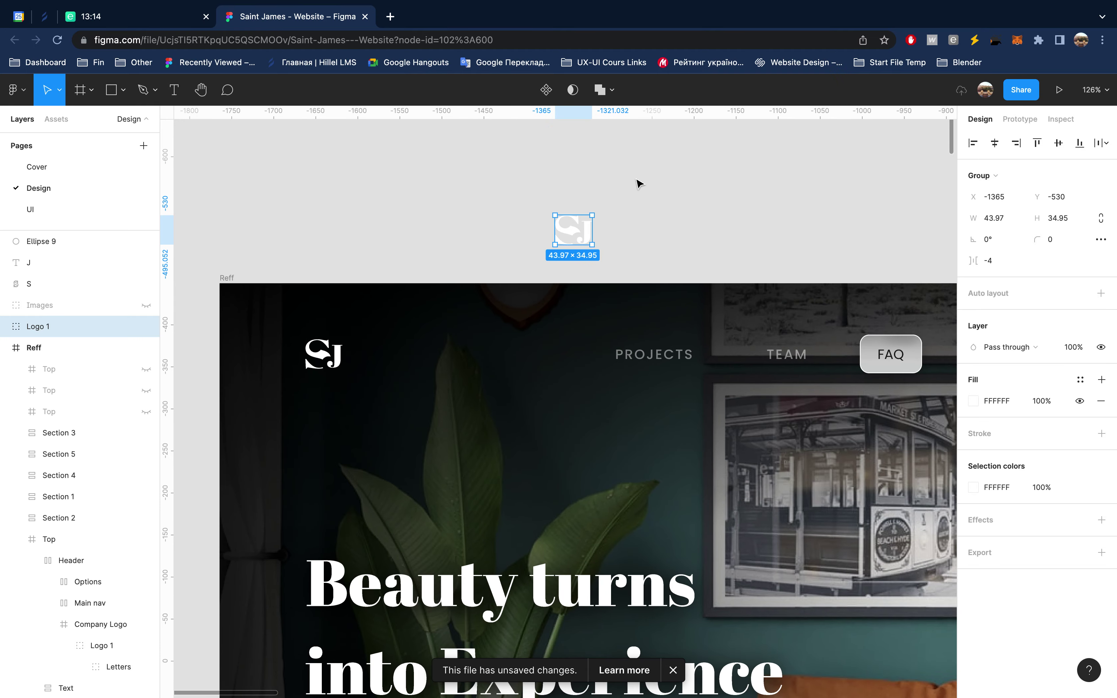
scroll(589, 227, up, 10)
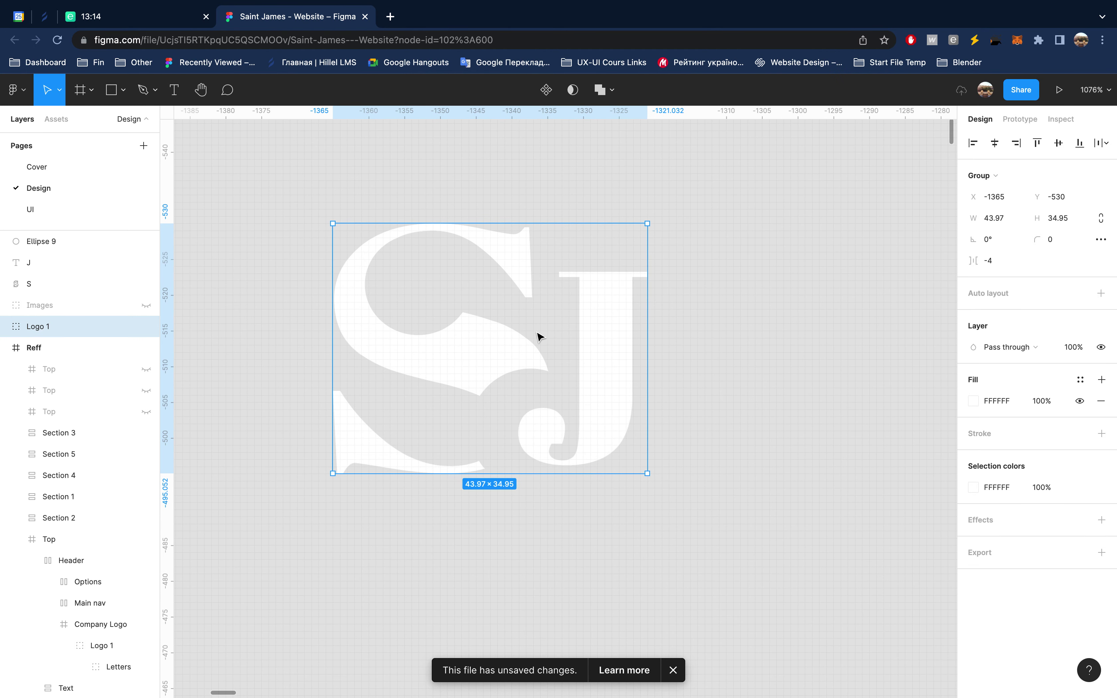
Step: Inspect the copied logo's S, a Subtract shape made of two ellipses
super+click(505, 369)
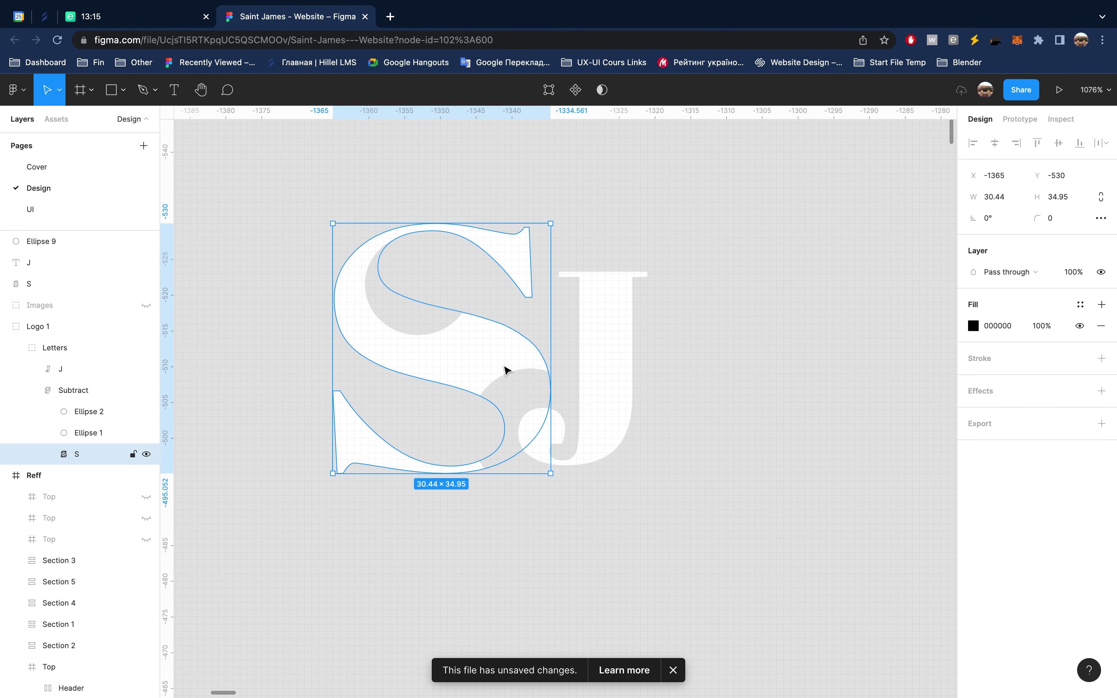
click(76, 392)
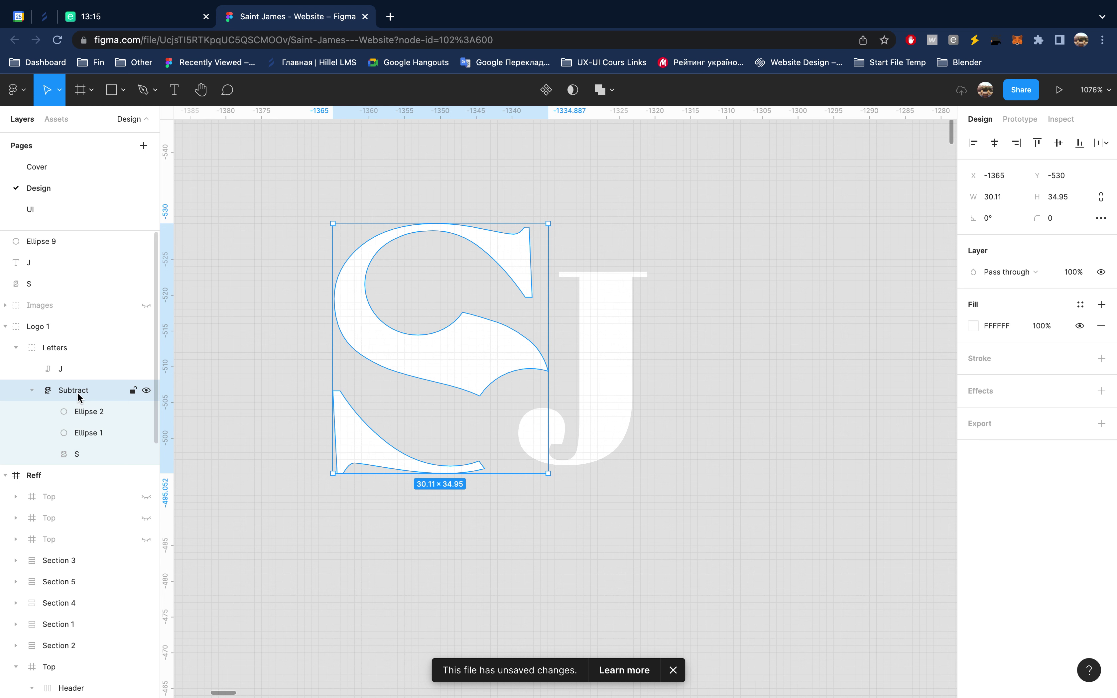
key(Return)
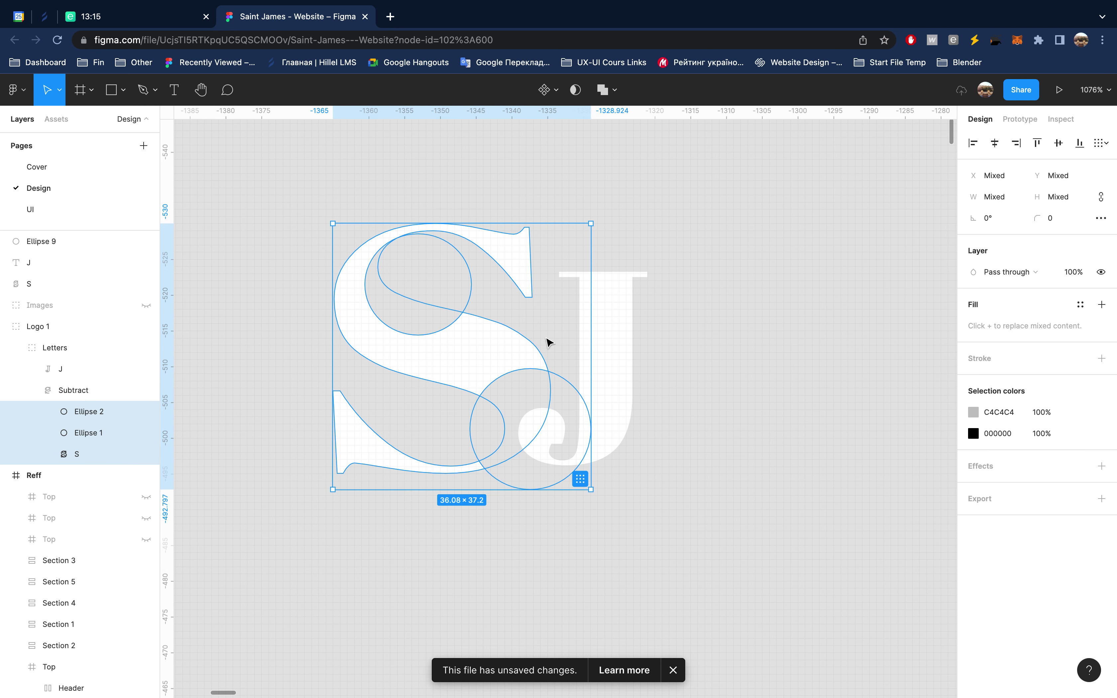
click(565, 398)
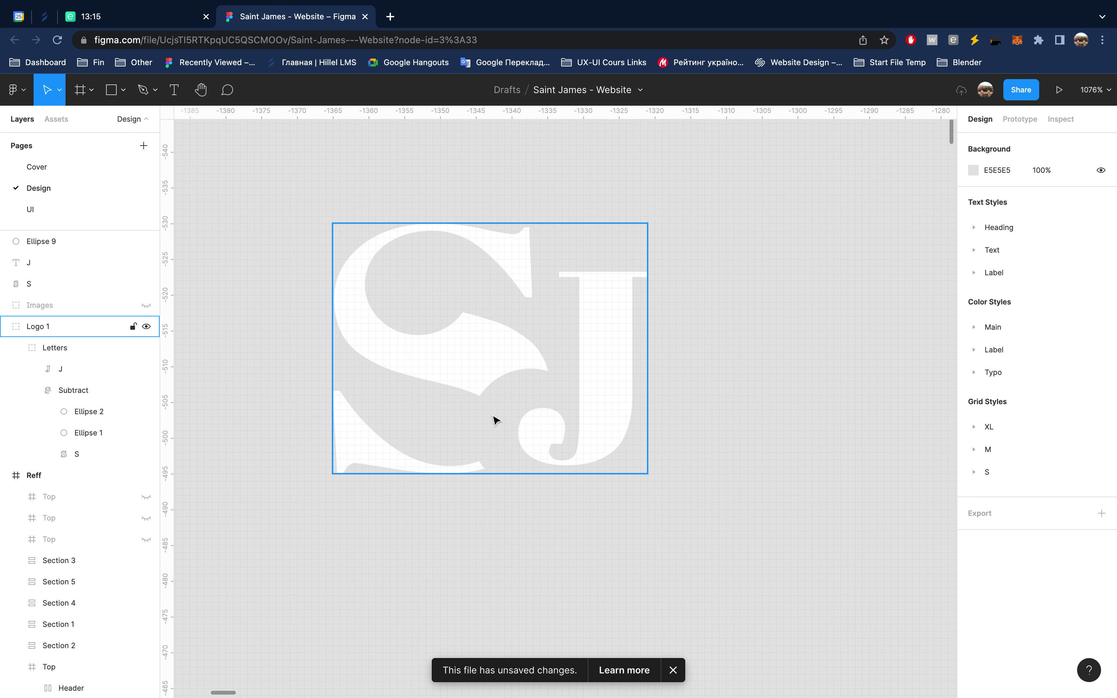
Step: Delete the copied Logo 1 group
scroll(602, 384, down, 5)
scroll(602, 384, down, 5)
scroll(602, 384, up, 1)
scroll(603, 384, up, 1)
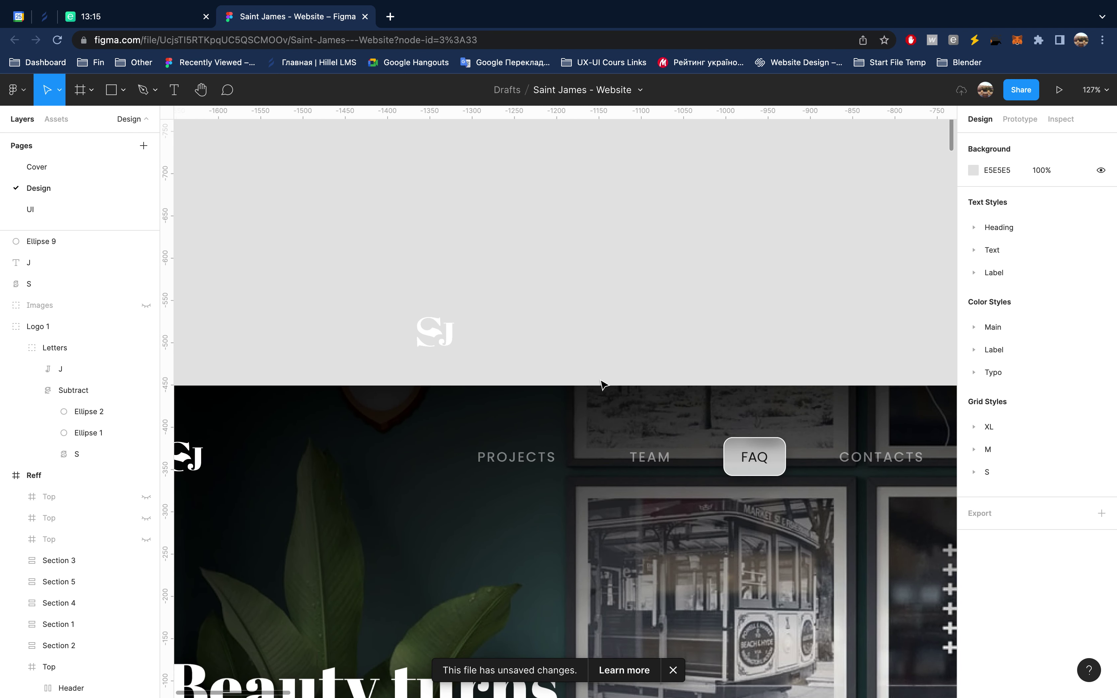
scroll(602, 384, down, 3)
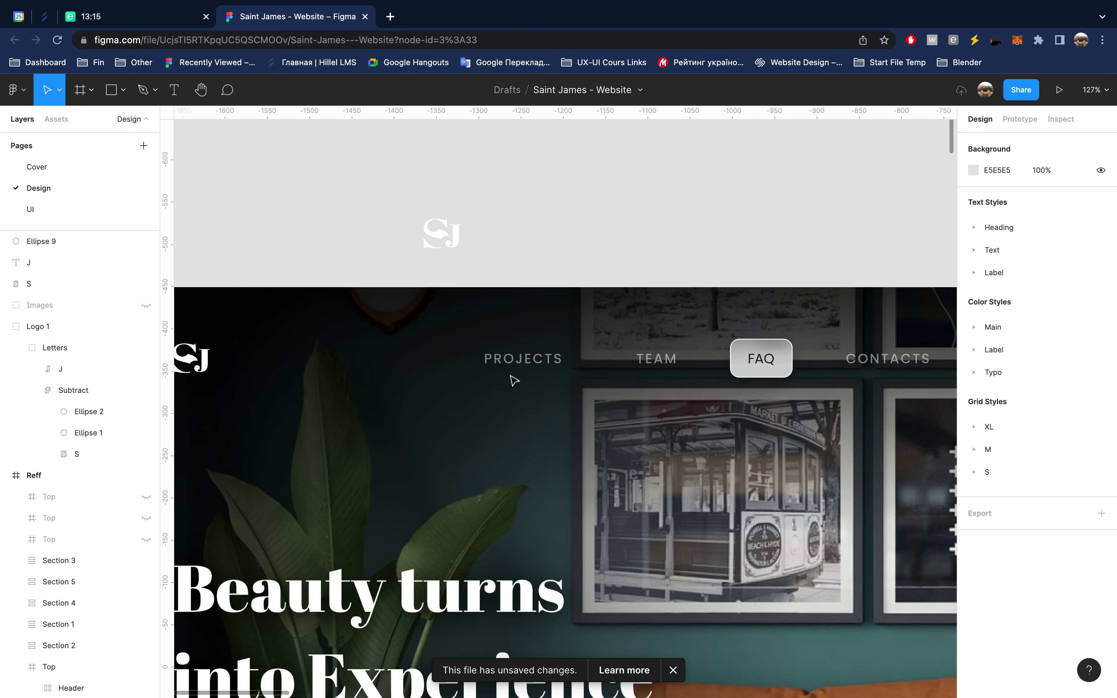
scroll(513, 380, right, 1)
scroll(620, 360, right, 4)
scroll(620, 360, right, 5)
scroll(619, 360, up, 2)
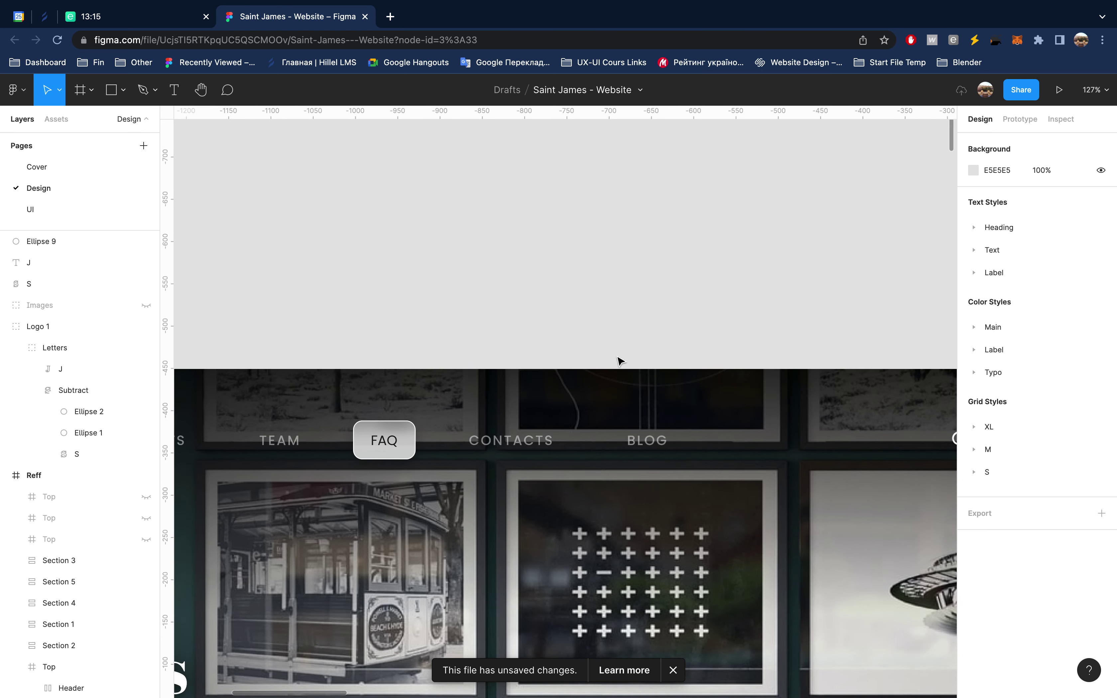
scroll(620, 360, left, 7)
scroll(619, 360, down, 1)
scroll(508, 323, left, 5)
click(528, 283)
click(527, 284)
key(Delete)
Step: Restore the logo copy and move it beside the S and J letters at X 532, Y -669
scroll(666, 291, right, 10)
scroll(666, 291, up, 1)
scroll(667, 292, right, 5)
scroll(667, 292, down, 1)
scroll(667, 292, right, 5)
scroll(668, 292, right, 5)
scroll(668, 292, right, 5)
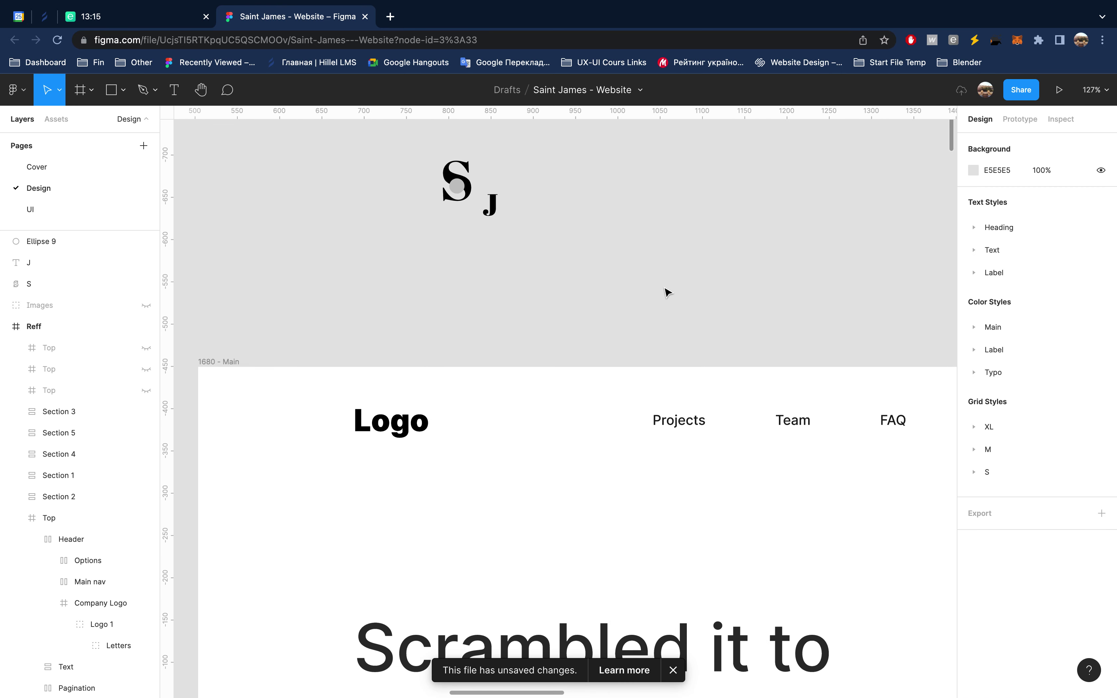
scroll(668, 292, up, 1)
scroll(667, 291, left, 1)
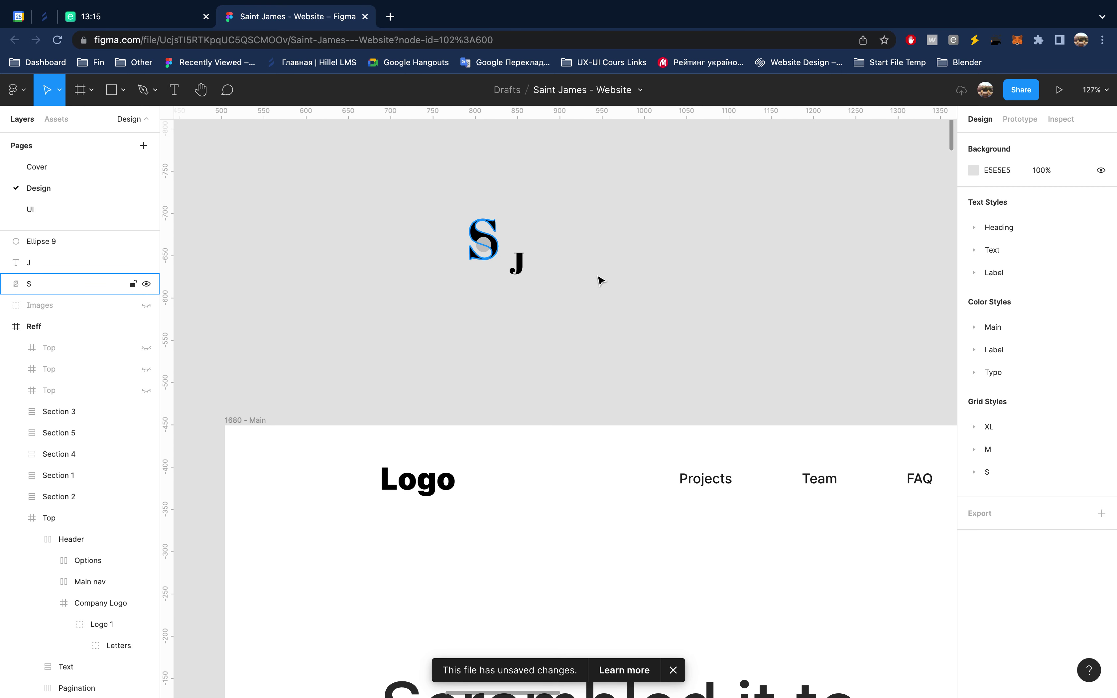
key(ctrl+z)
scroll(618, 286, down, 3)
scroll(618, 286, down, 3)
scroll(618, 296, down, 3)
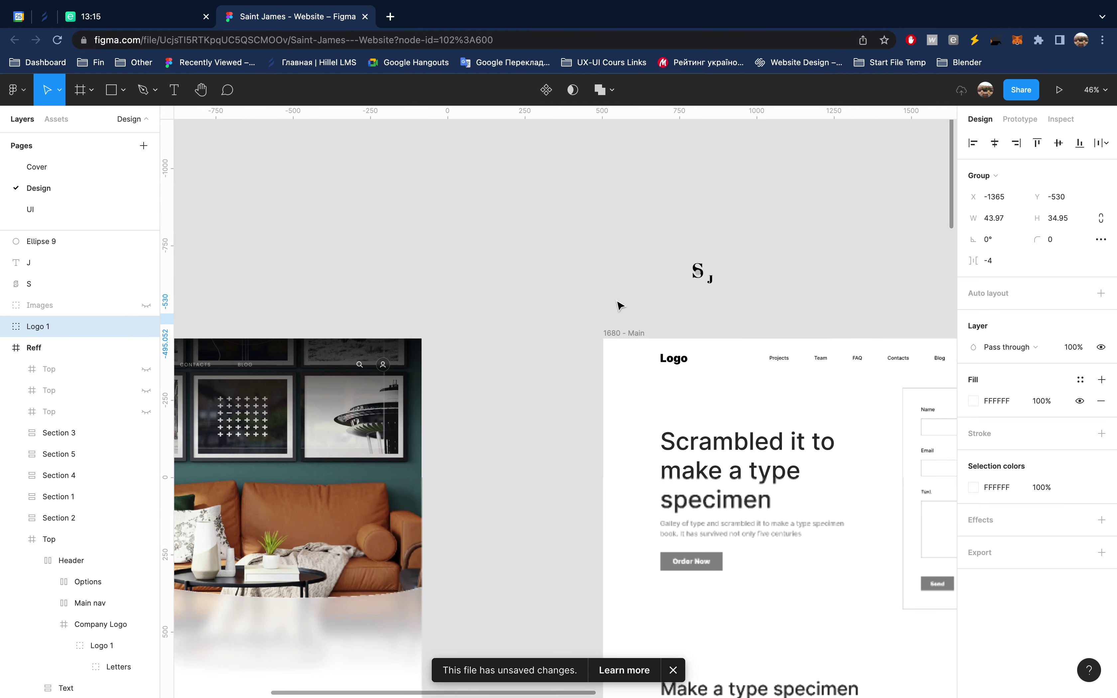
scroll(619, 306, left, 3)
scroll(609, 307, left, 3)
mouse_move(189, 326)
mouse_down()
mouse_move(661, 280)
mouse_move(776, 287)
mouse_up()
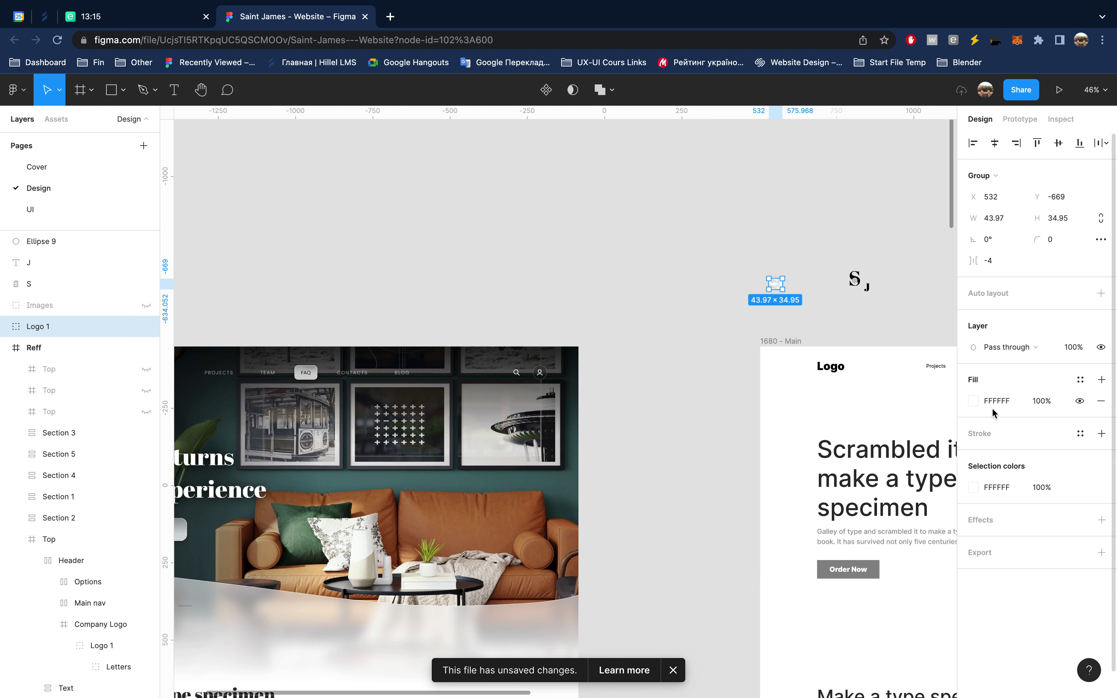
Step: Recolour the logo copy's fill to dark grey 3F3F3F
click(973, 401)
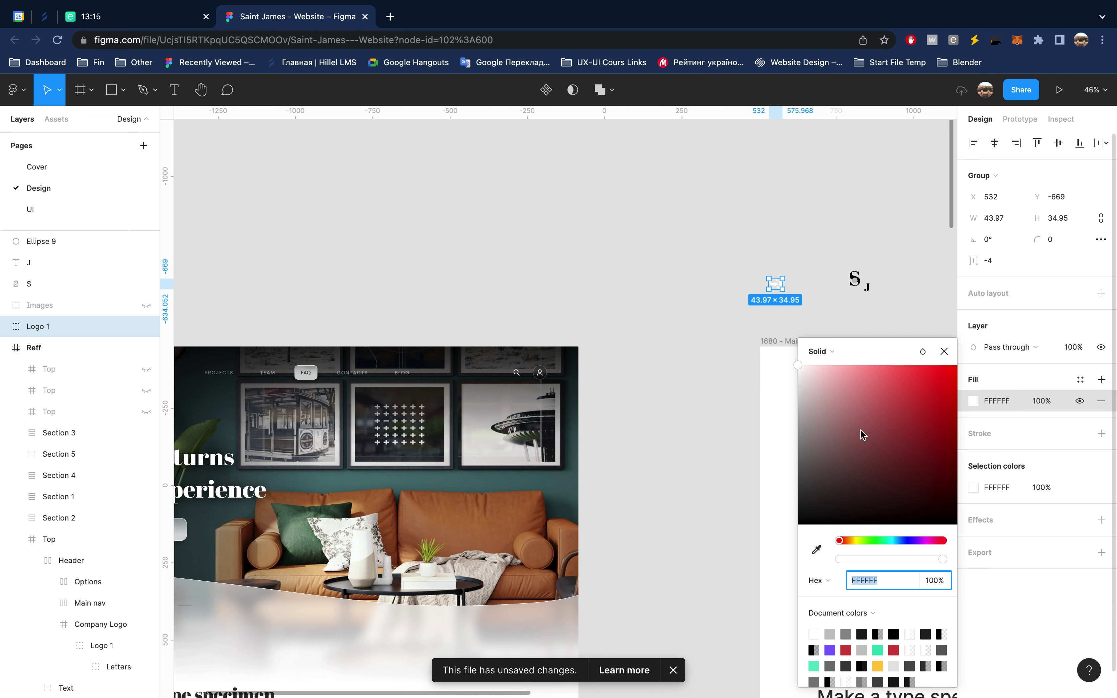
drag(836, 445, 762, 489)
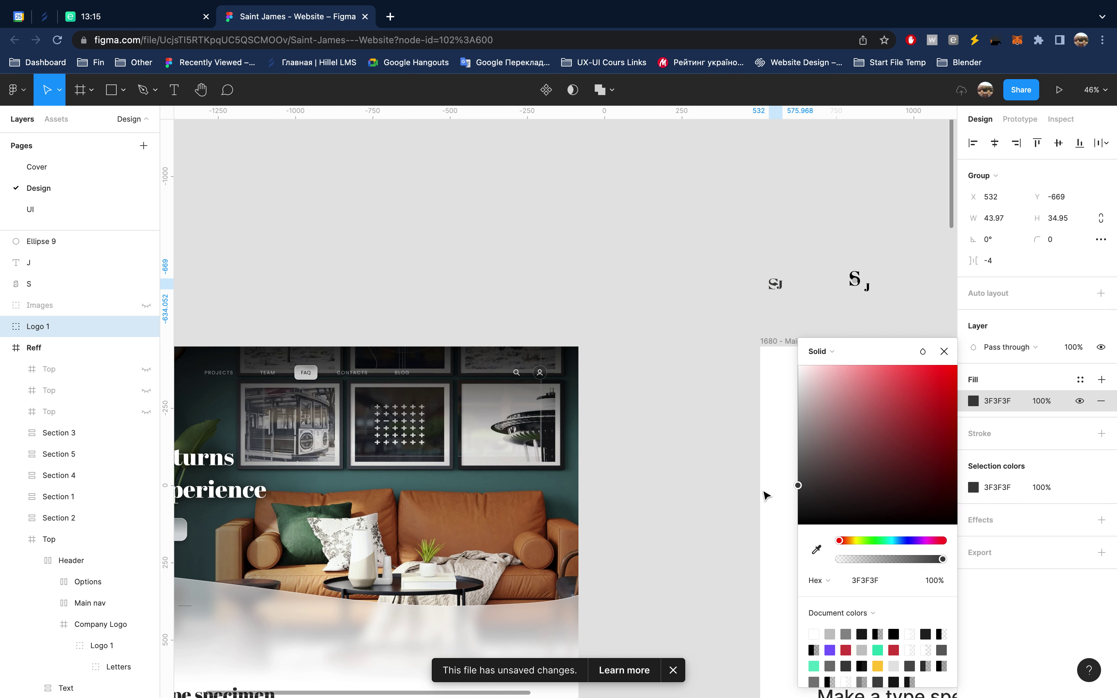
click(944, 351)
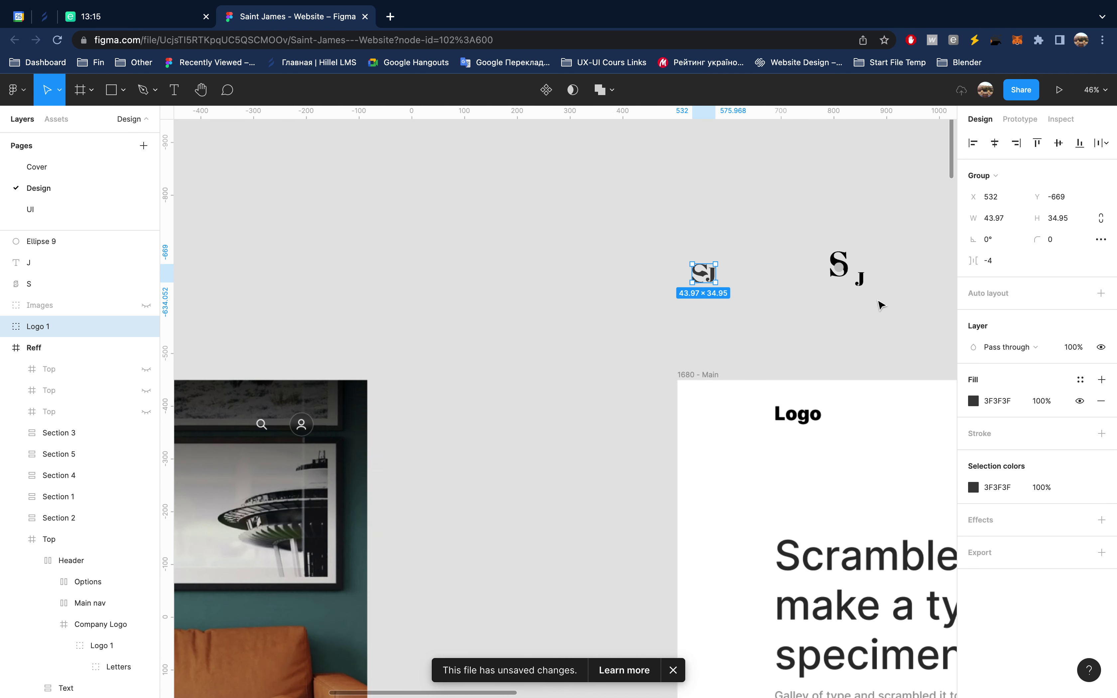
scroll(880, 305, up, 10)
scroll(880, 305, down, 3)
scroll(880, 305, right, 5)
scroll(880, 305, up, 4)
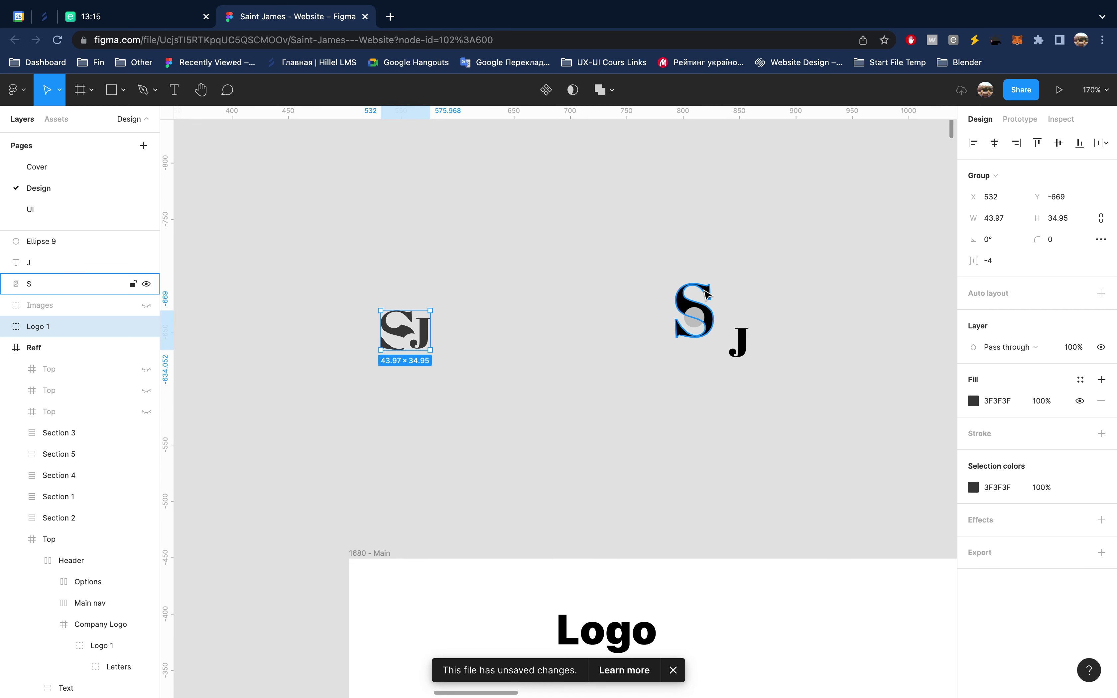
Step: Shorten the standalone S to 34×40 by lowering its top edge
click(697, 287)
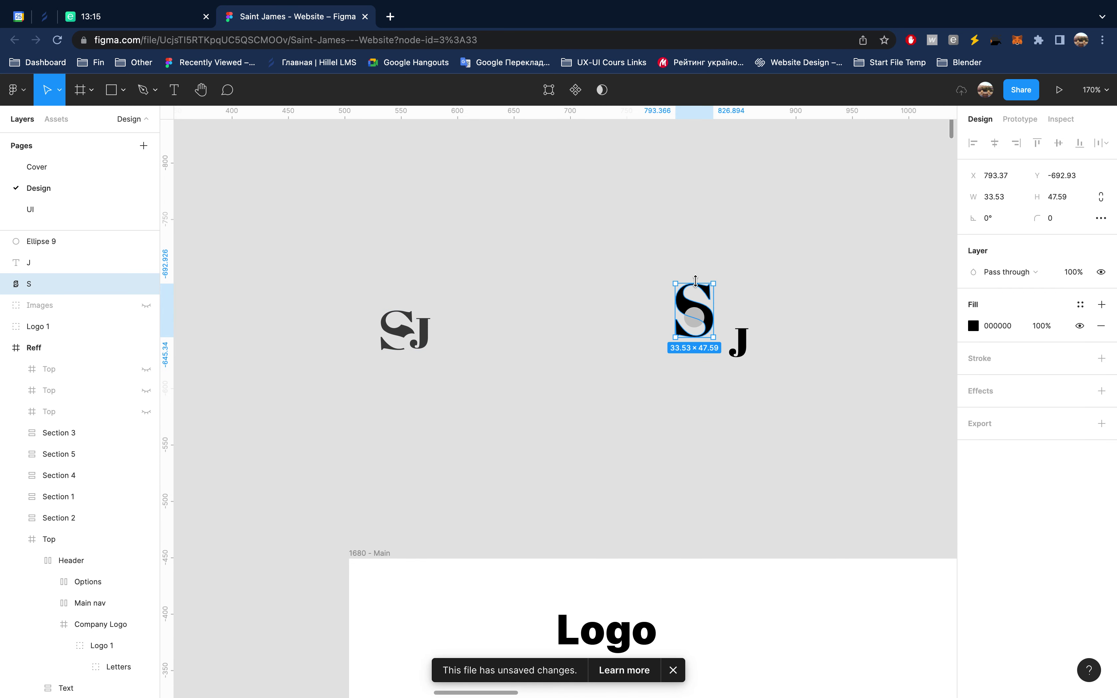
drag(695, 281, 699, 294)
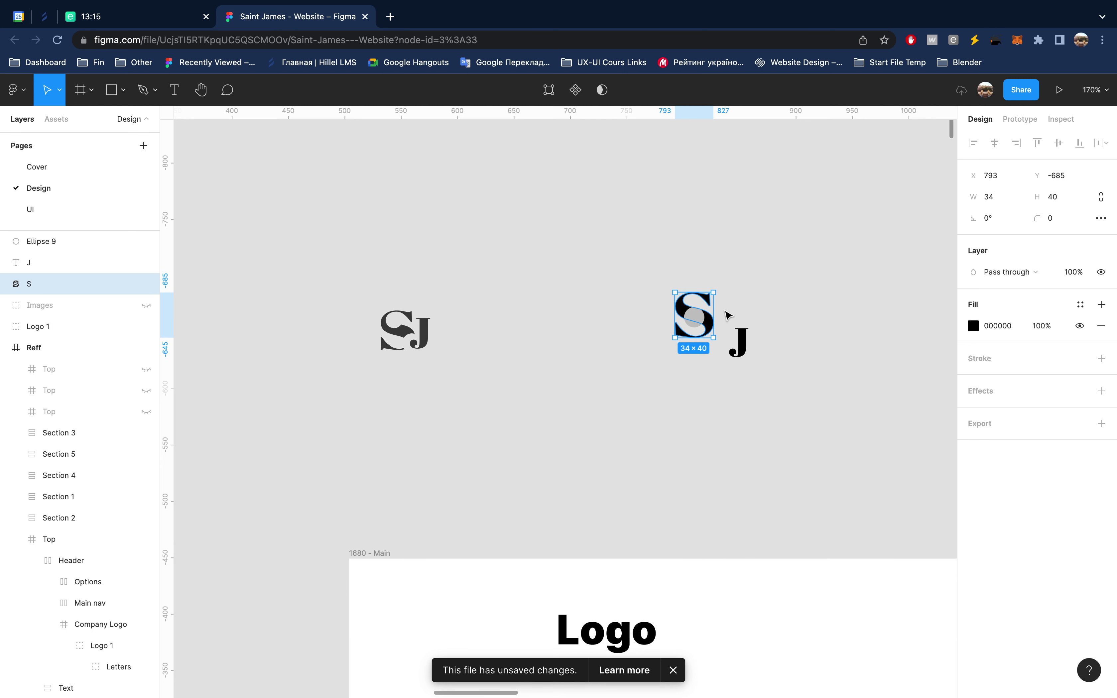
scroll(728, 315, up, 3)
scroll(711, 318, up, 2)
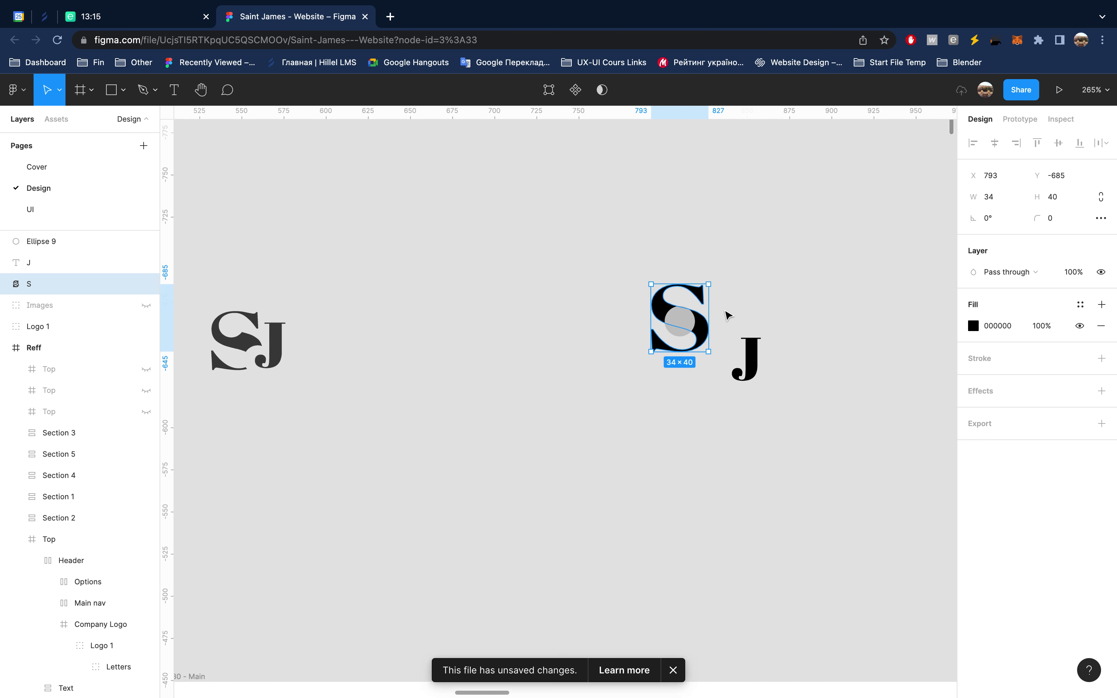
Step: Nudge Ellipse 9 onto the S's upper curve at X 798, Y -684, selecting both
click(691, 322)
key(shift+Up)
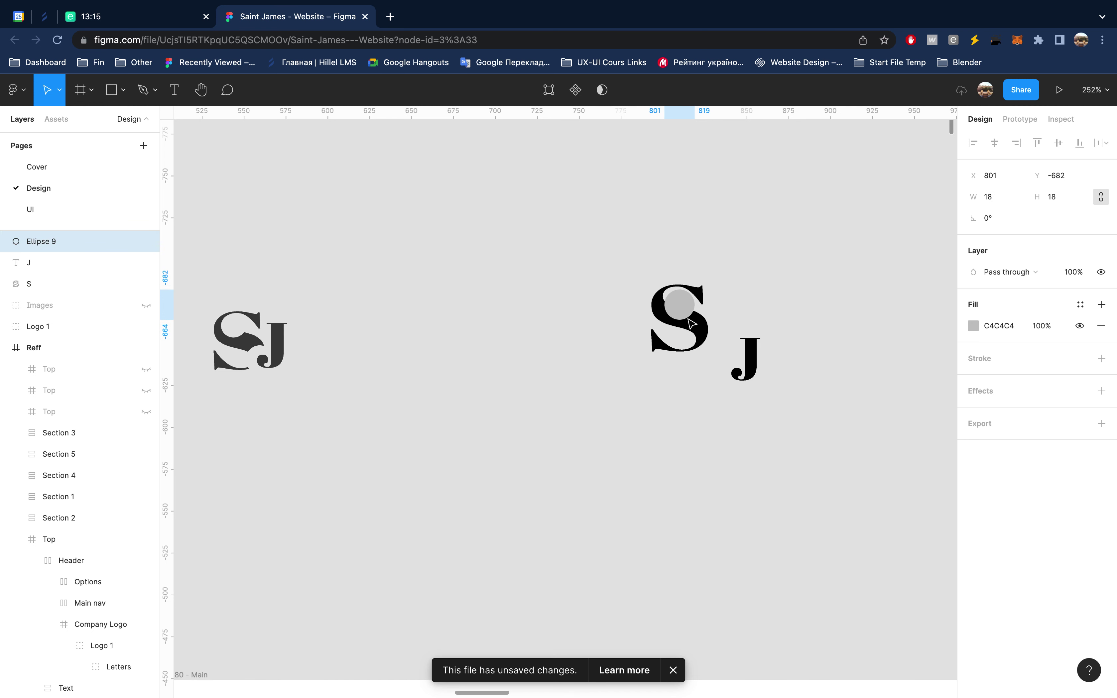
key(Up)
key(Up)
key(Up)
key(Up)
key(Left)
key(Left)
key(Left)
key(Down)
key(Down)
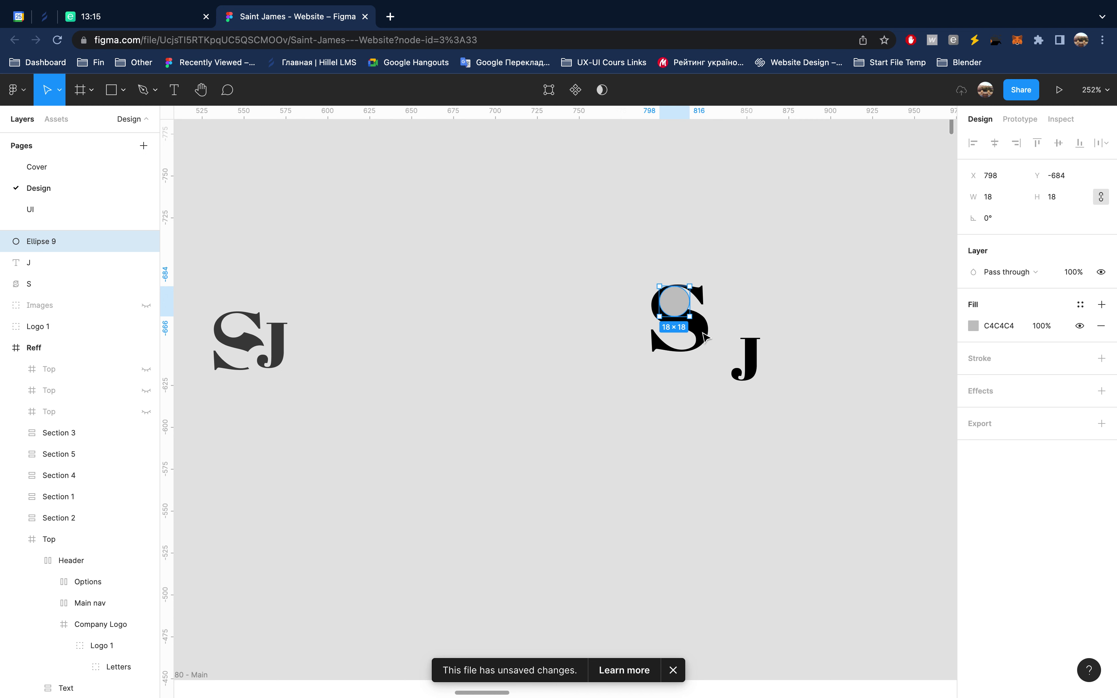
shift+click(705, 333)
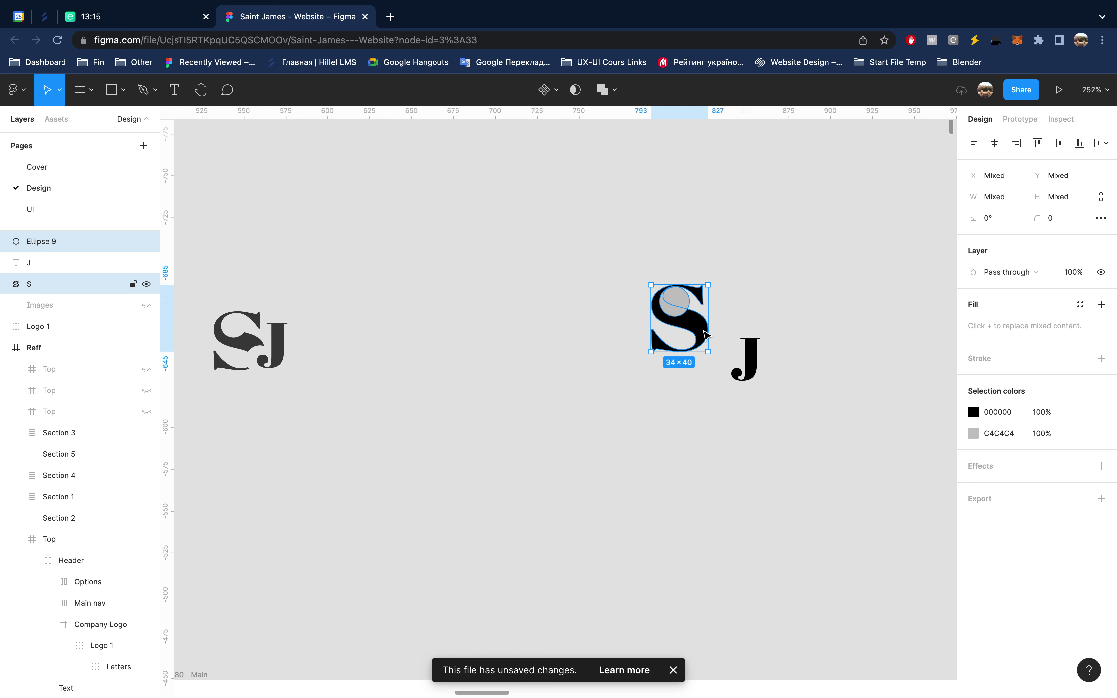
Step: Subtract Ellipse 9 from the S and select the circle inside the result
click(616, 95)
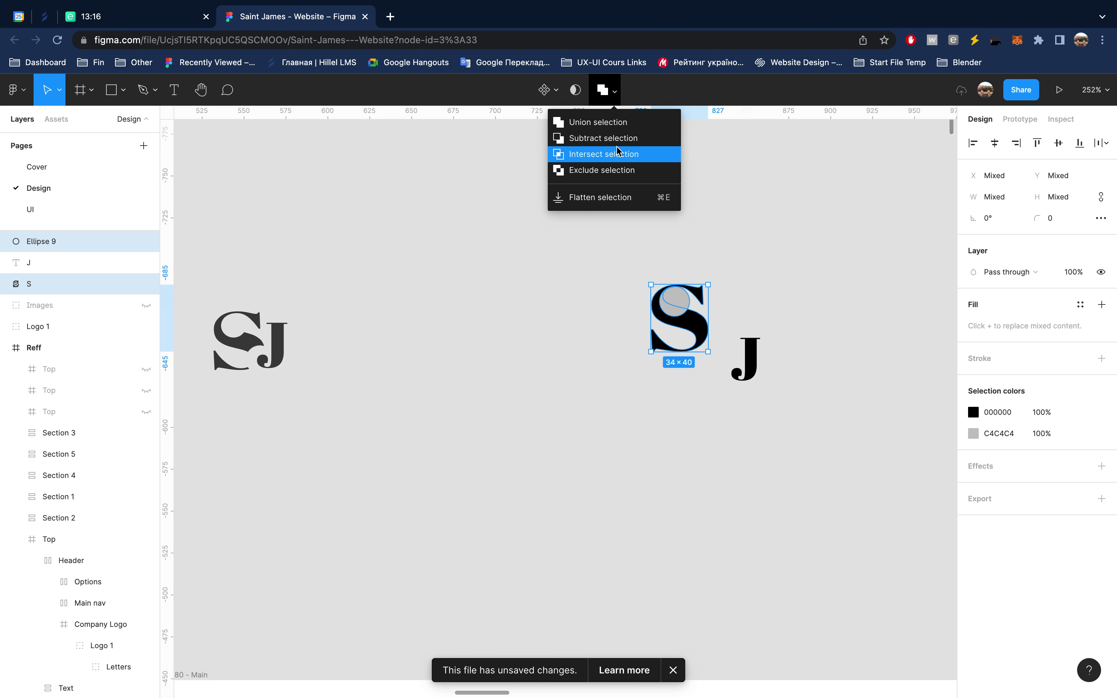
click(621, 138)
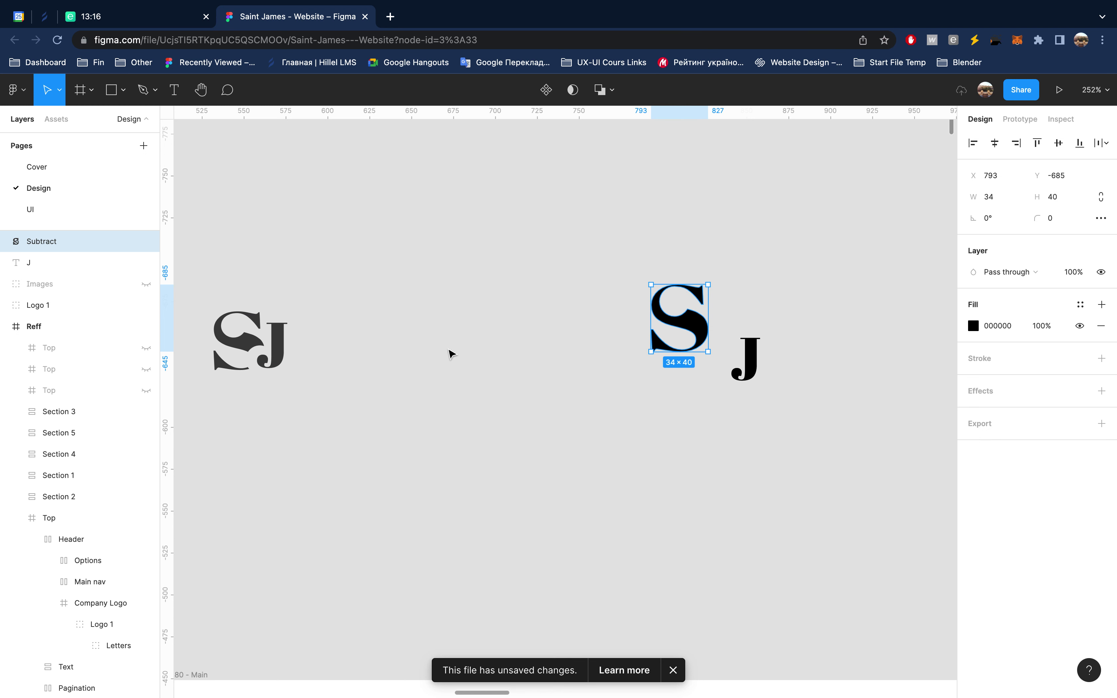
click(6, 241)
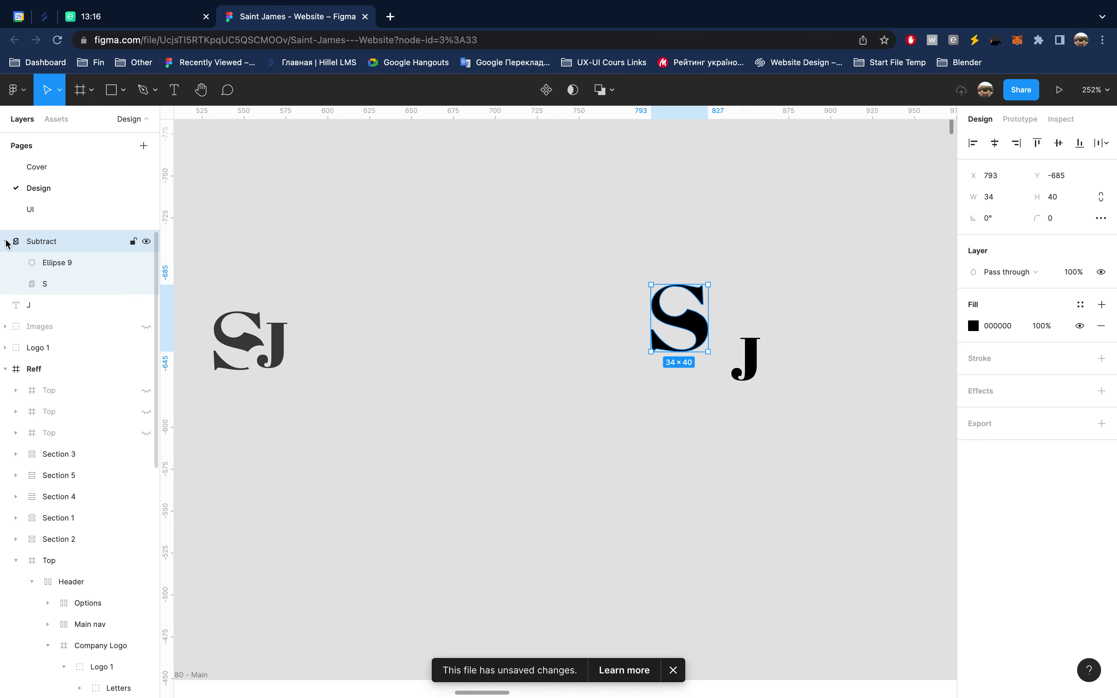
click(80, 264)
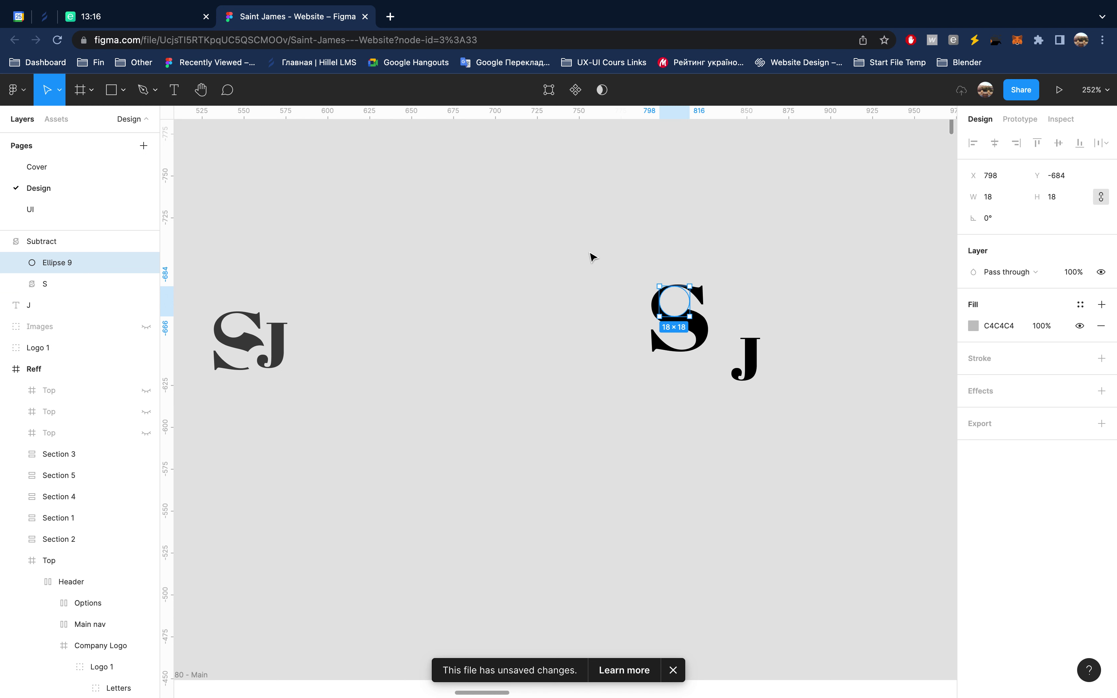
mouse_move(79, 241)
click(6, 244)
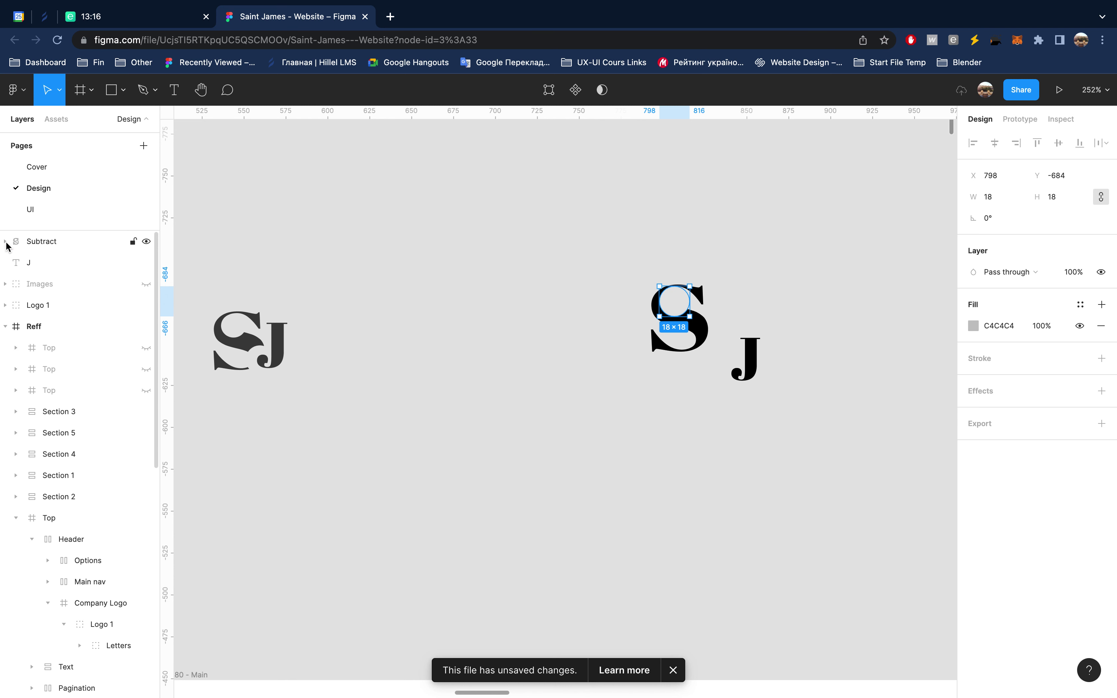
click(75, 248)
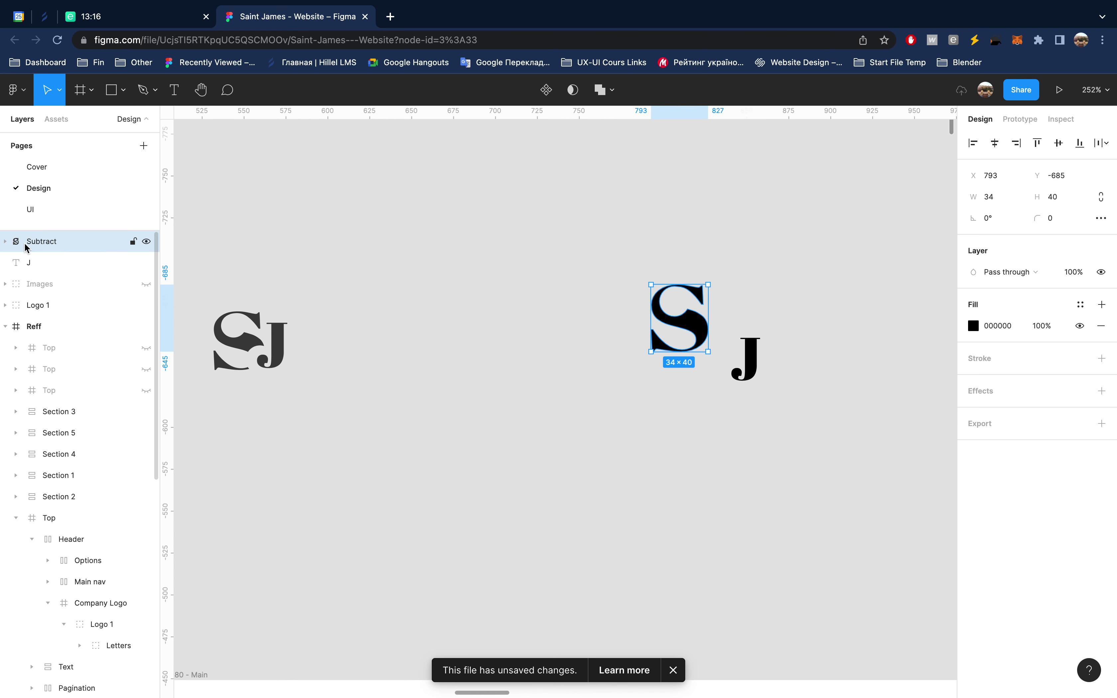
click(4, 242)
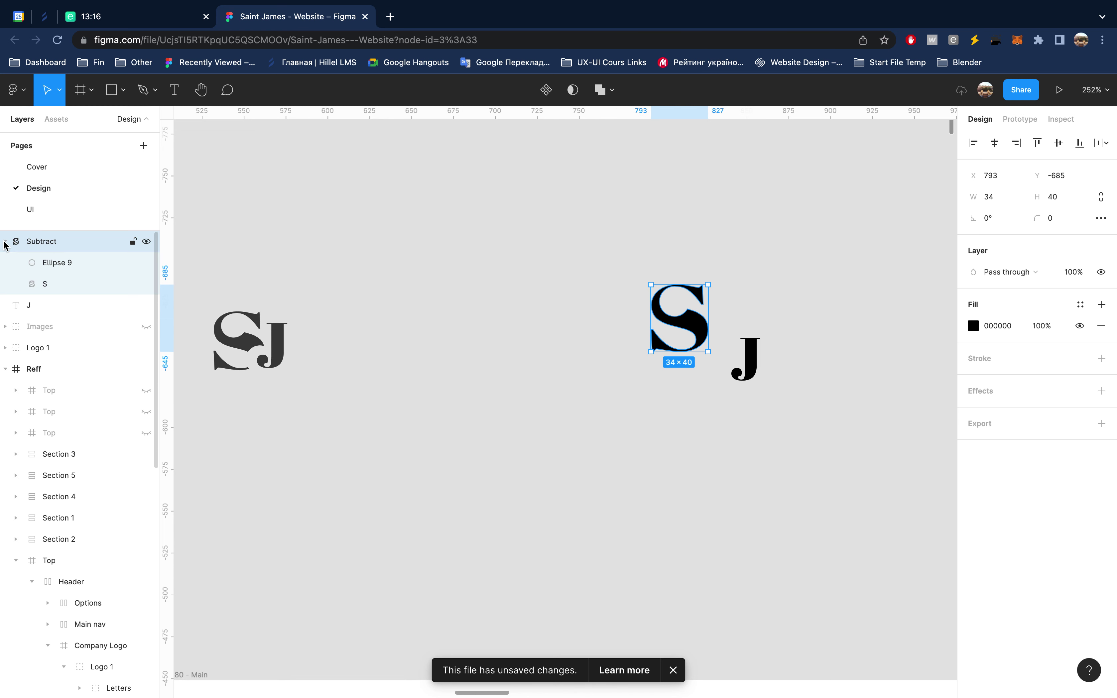
click(67, 269)
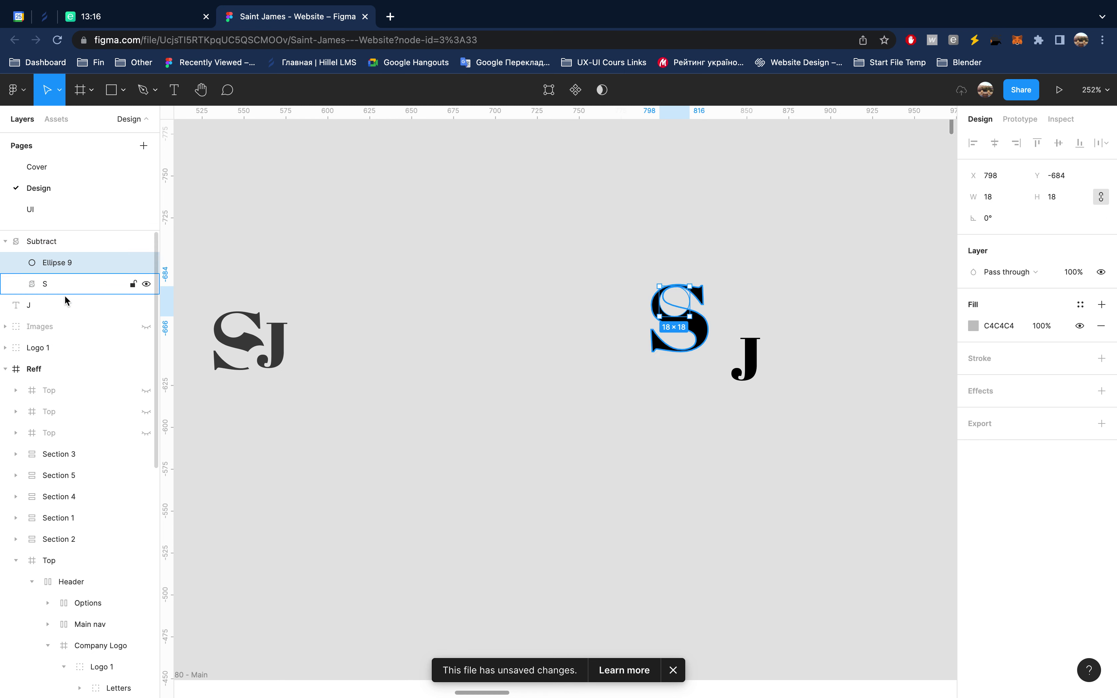
Step: Duplicate the circle as Ellipse 10 and nudge it to notch the S's lower right
key(ctrl+d)
key(shift+Right)
key(shift+Down)
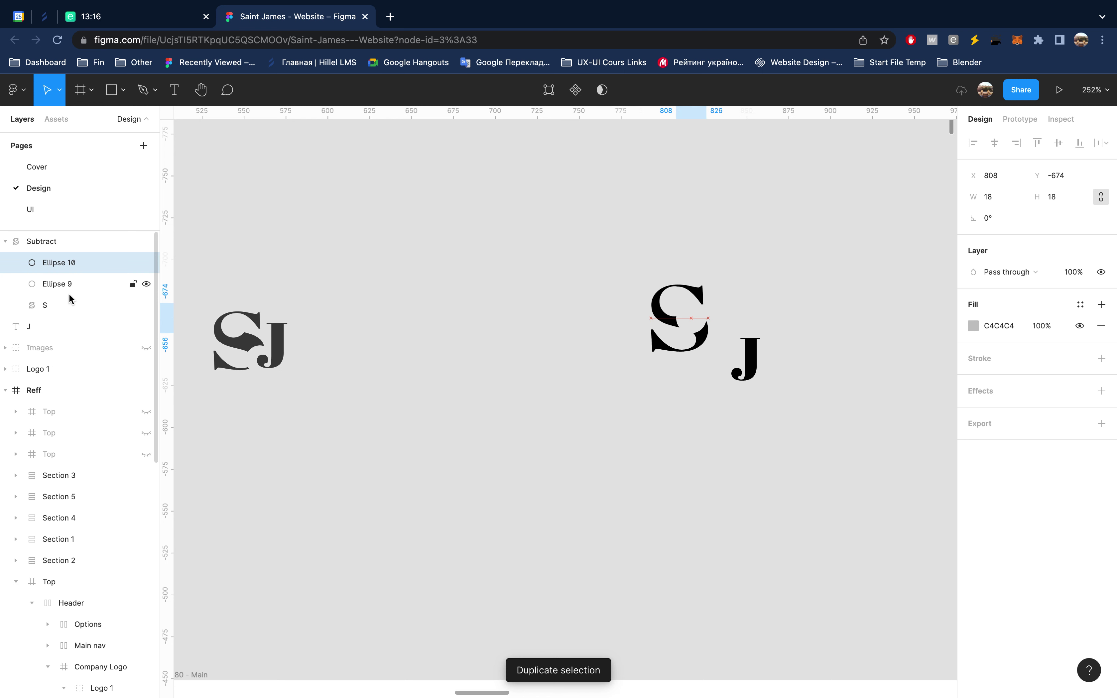
key(shift+Down)
key(shift+Down)
key(Up)
key(Up)
key(Up)
key(Up)
key(Up)
key(Up)
key(Right)
key(Right)
key(Right)
key(Up)
key(Right)
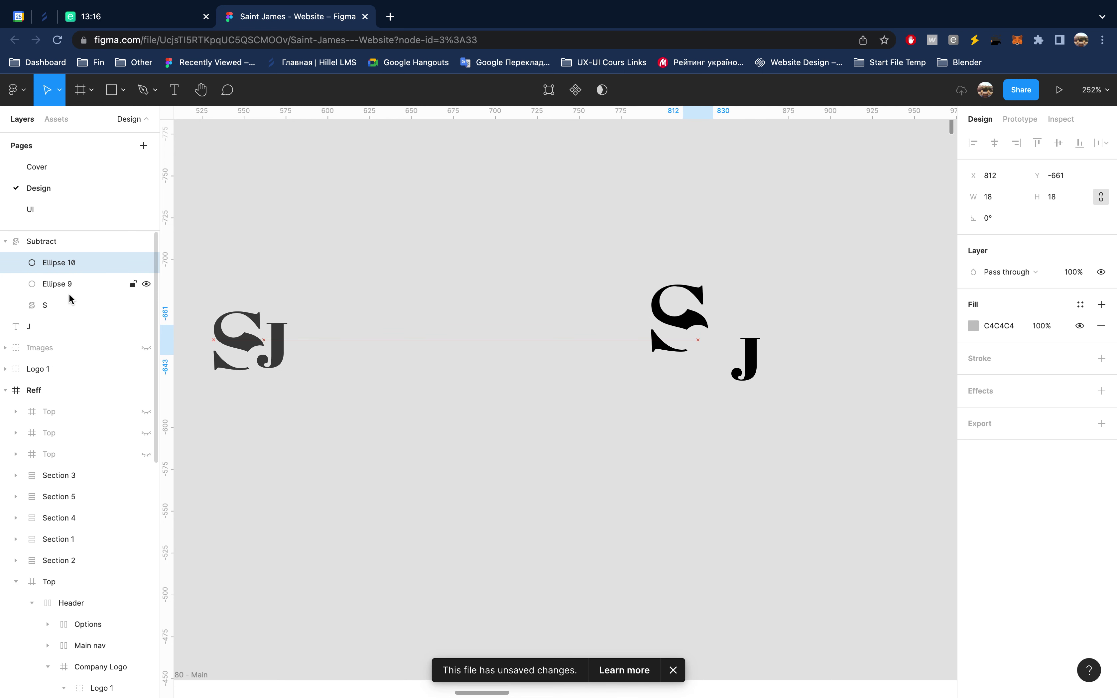
key(Down)
key(Up)
Step: Collapse the 33.99×40 Subtract shape and select the J letter
click(5, 241)
click(55, 241)
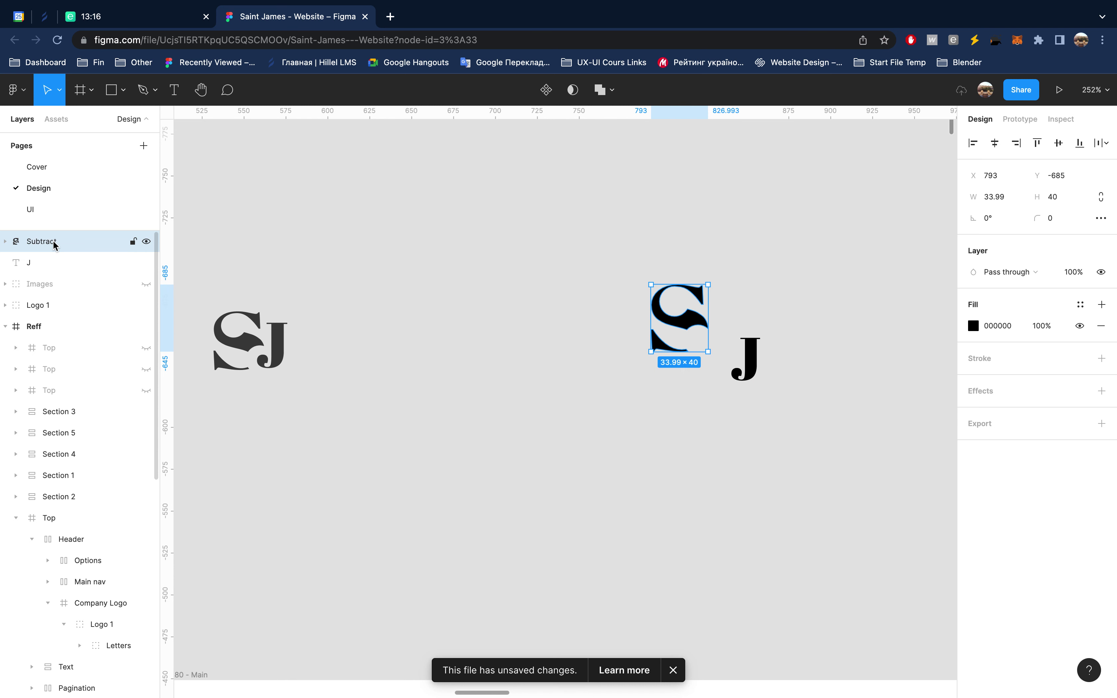
click(590, 352)
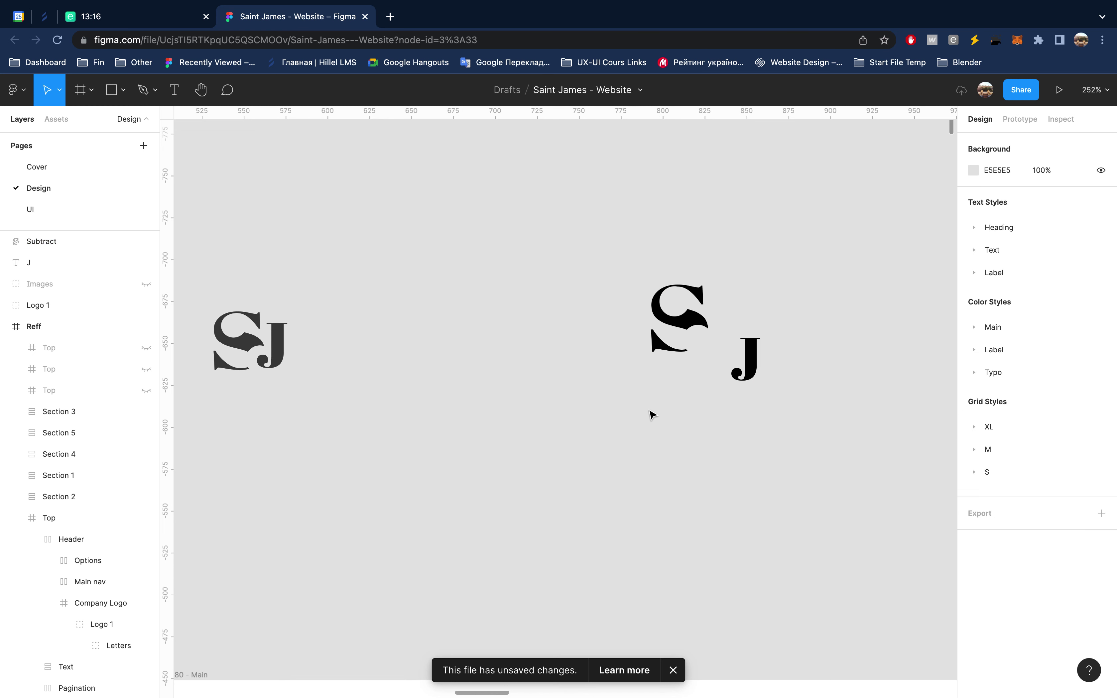
scroll(651, 414, right, 2)
click(718, 373)
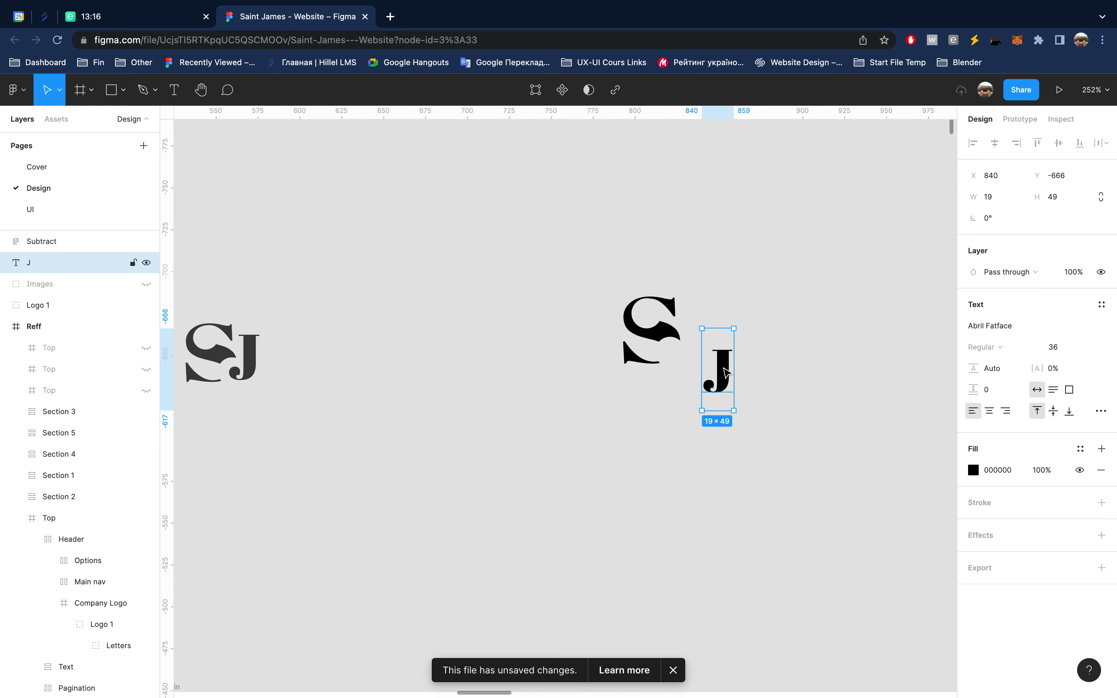
Step: Convert the J text into outlined vector shapes
right_click(78, 260)
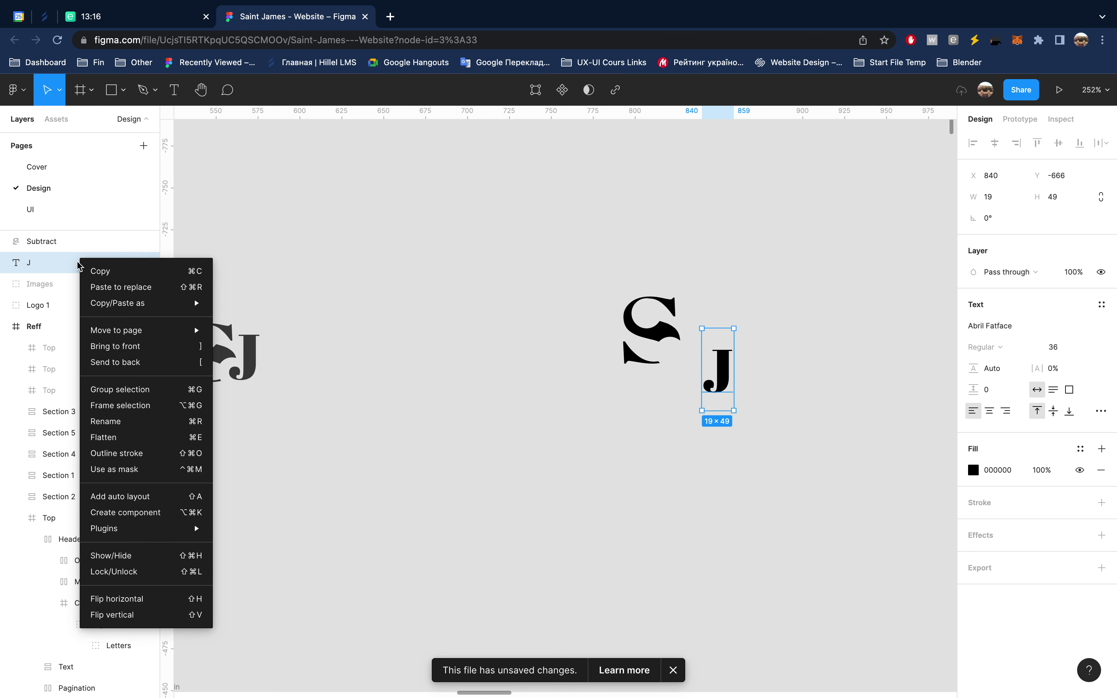
click(132, 443)
key(ctrl+z)
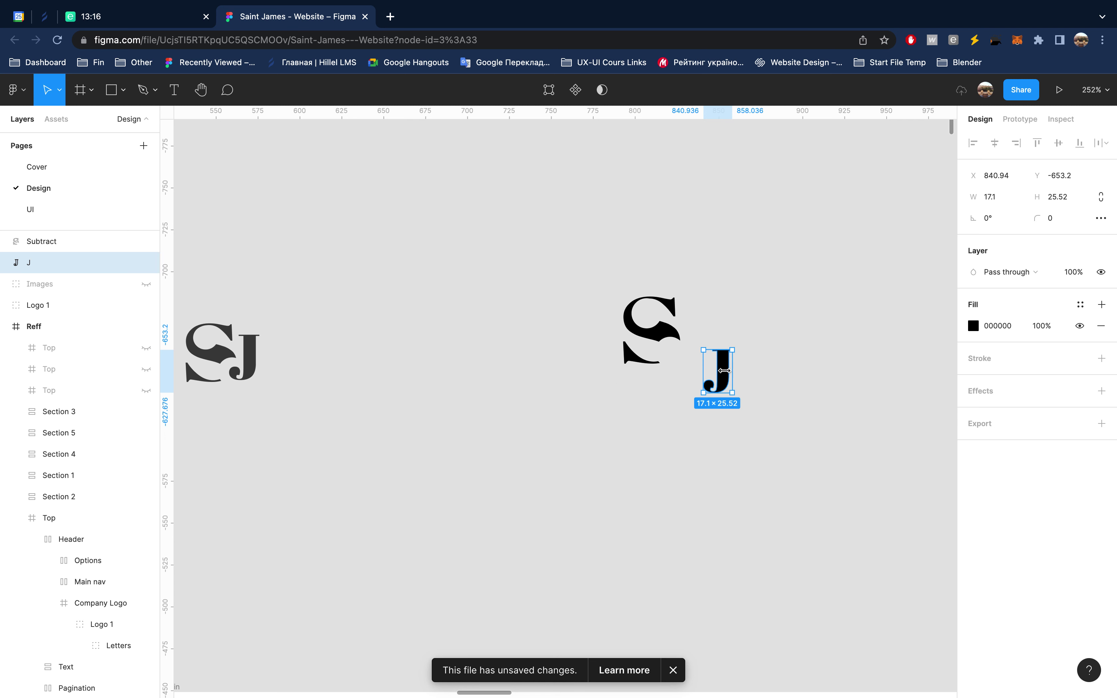
right_click(59, 267)
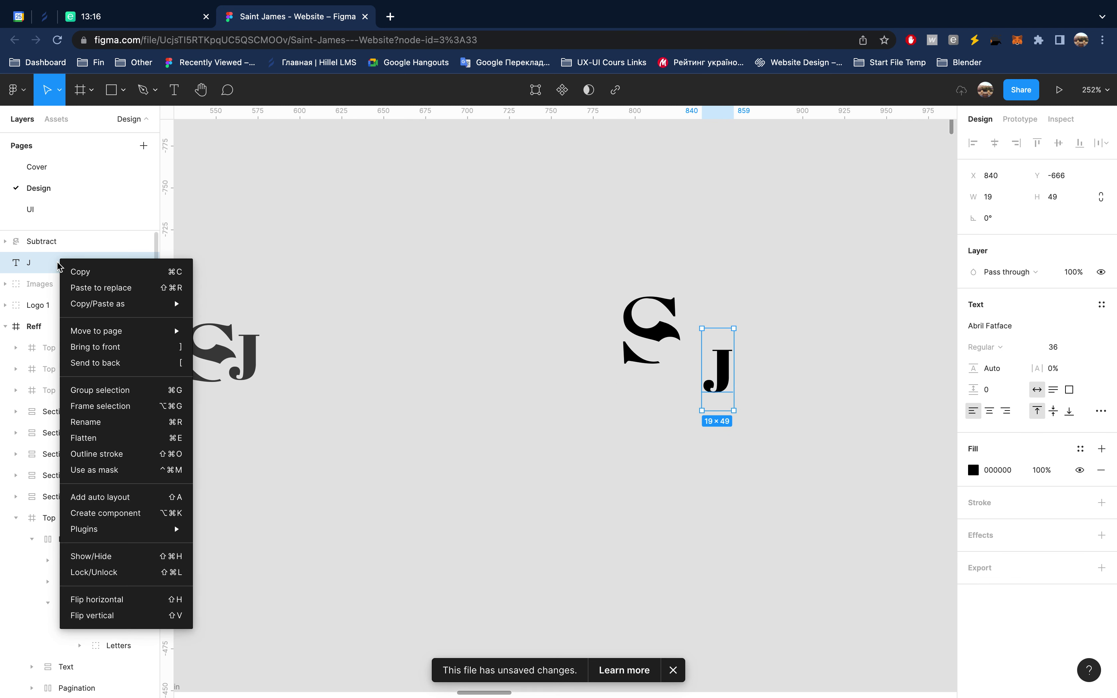
click(104, 454)
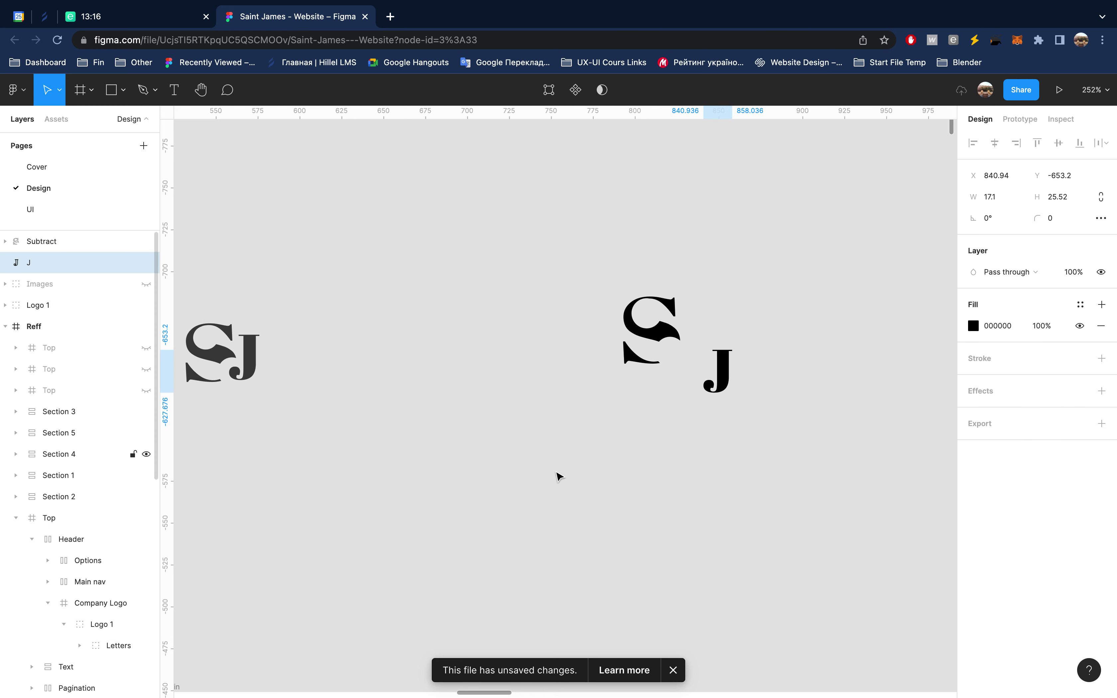
Step: Enlarge the J to 23×34 and place it beside the S at X 820, Y -679
drag(732, 353, 742, 349)
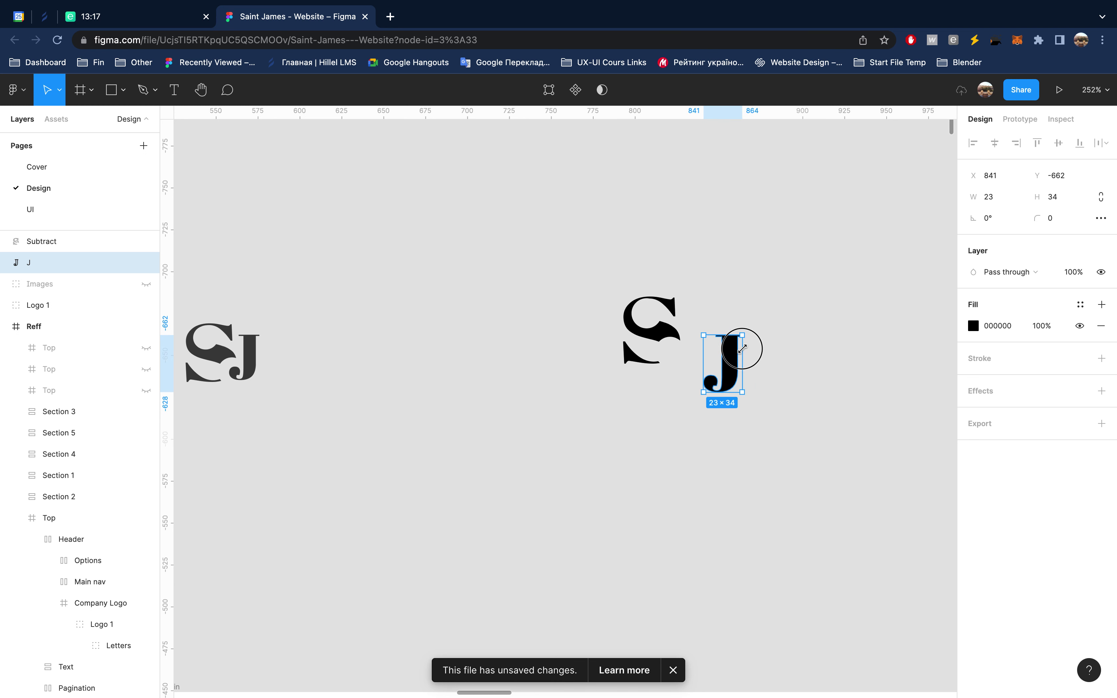
key(shift+Left)
key(shift+Left)
key(shift+Up)
key(shift+Up)
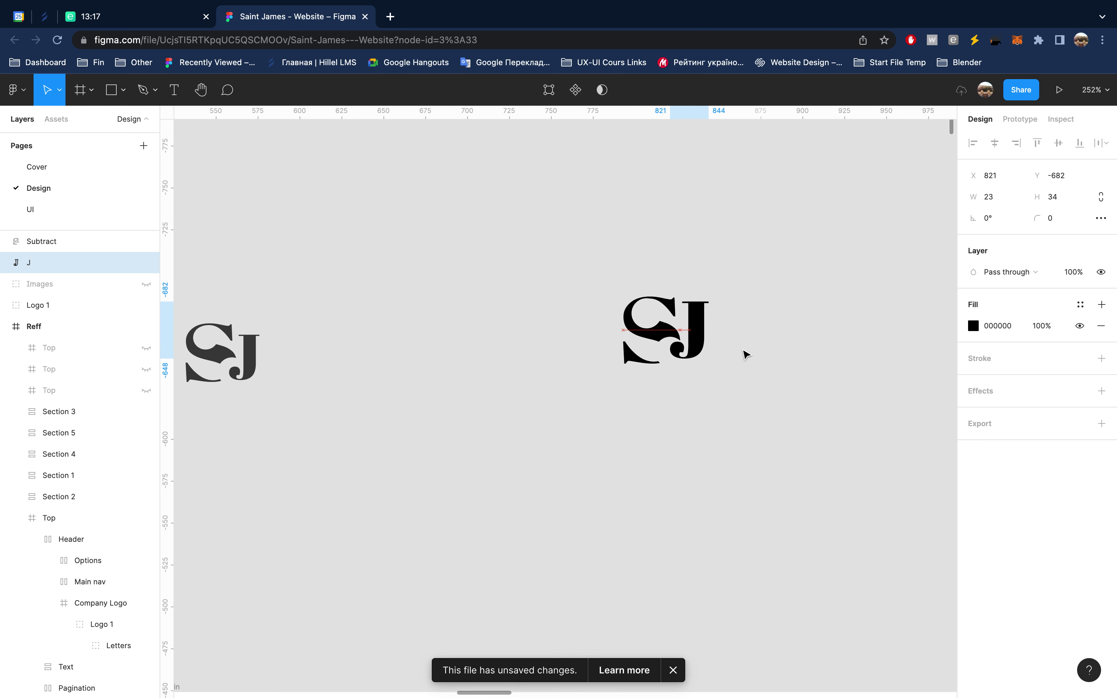
key(Down)
key(Down)
key(Down)
key(Left)
key(Left)
key(Right)
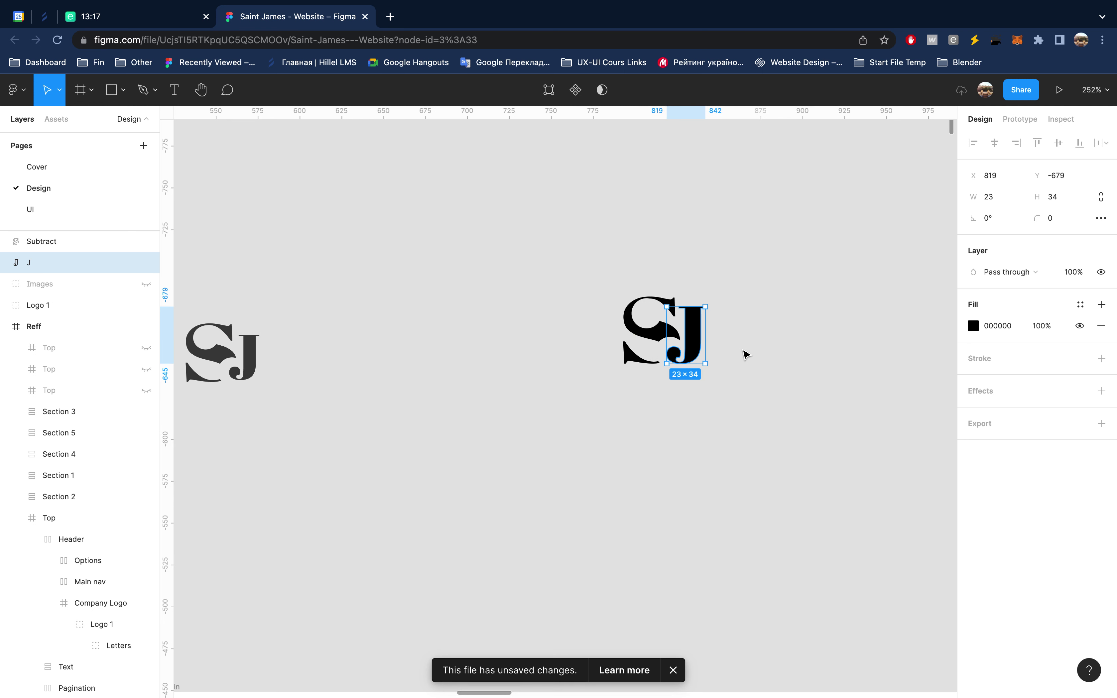
scroll(442, 370, left, 2)
scroll(442, 370, left, 3)
click(353, 330)
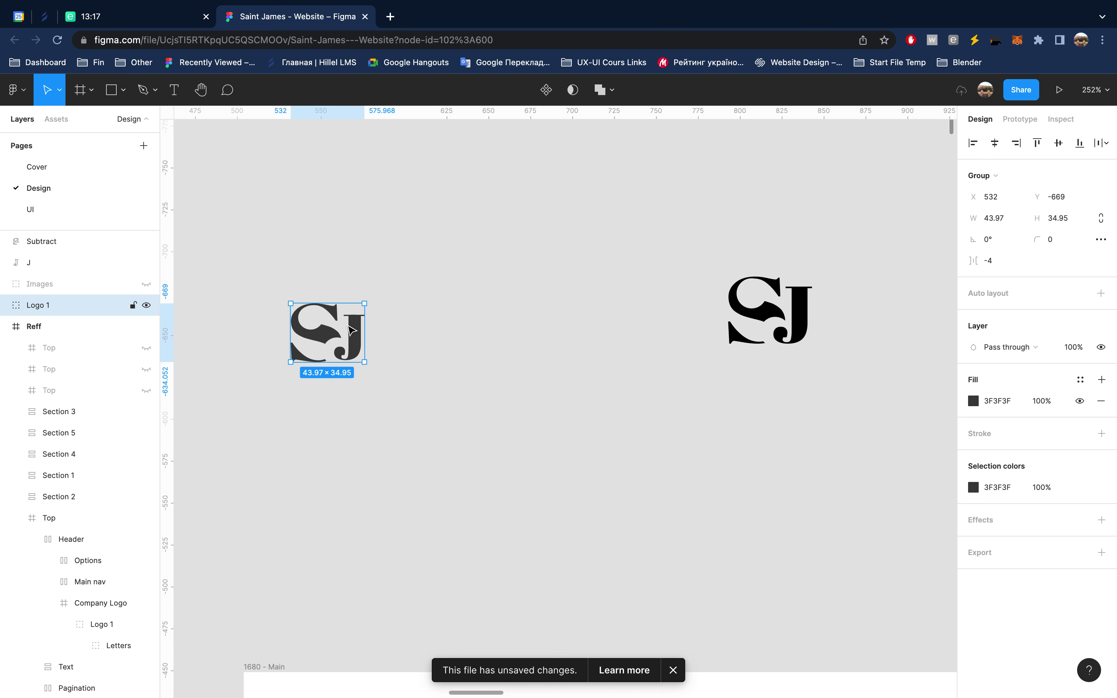
Step: Delete the grey reference SJ logo and collapse the Reff layer tree
key(Delete)
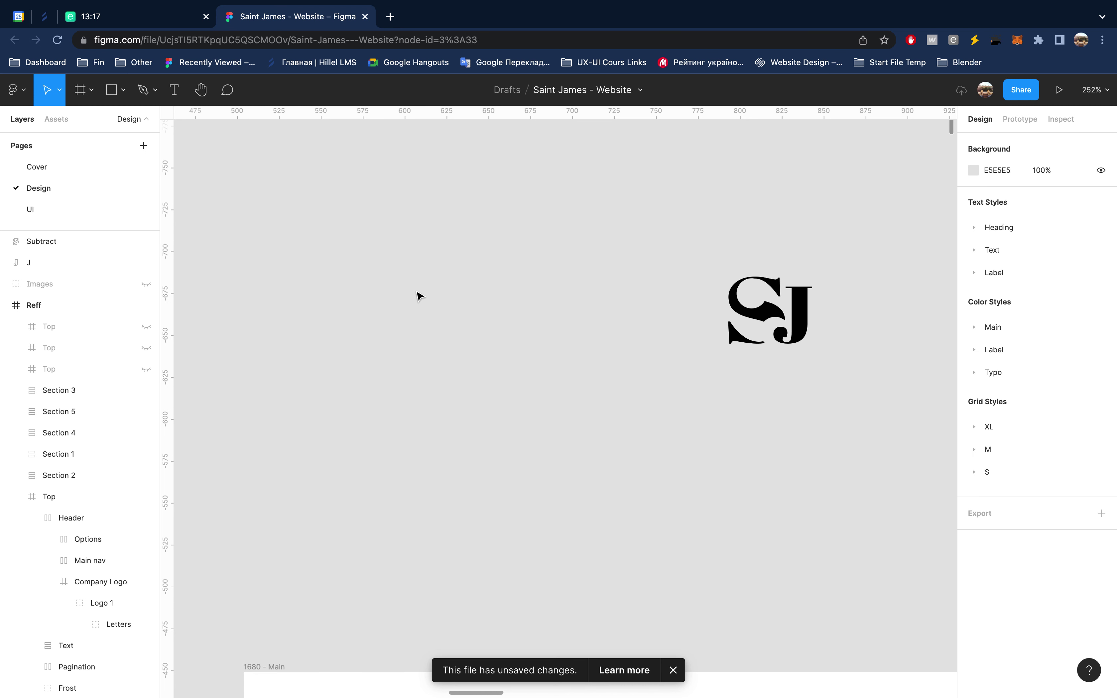
key(alt+l)
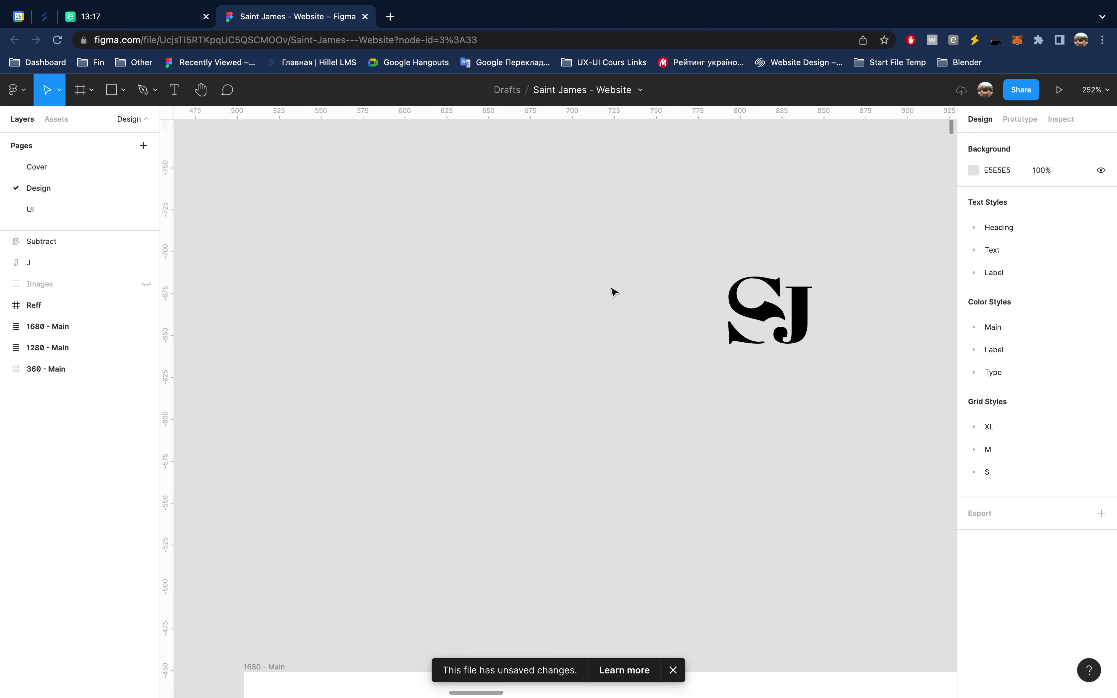
scroll(614, 292, down, 10)
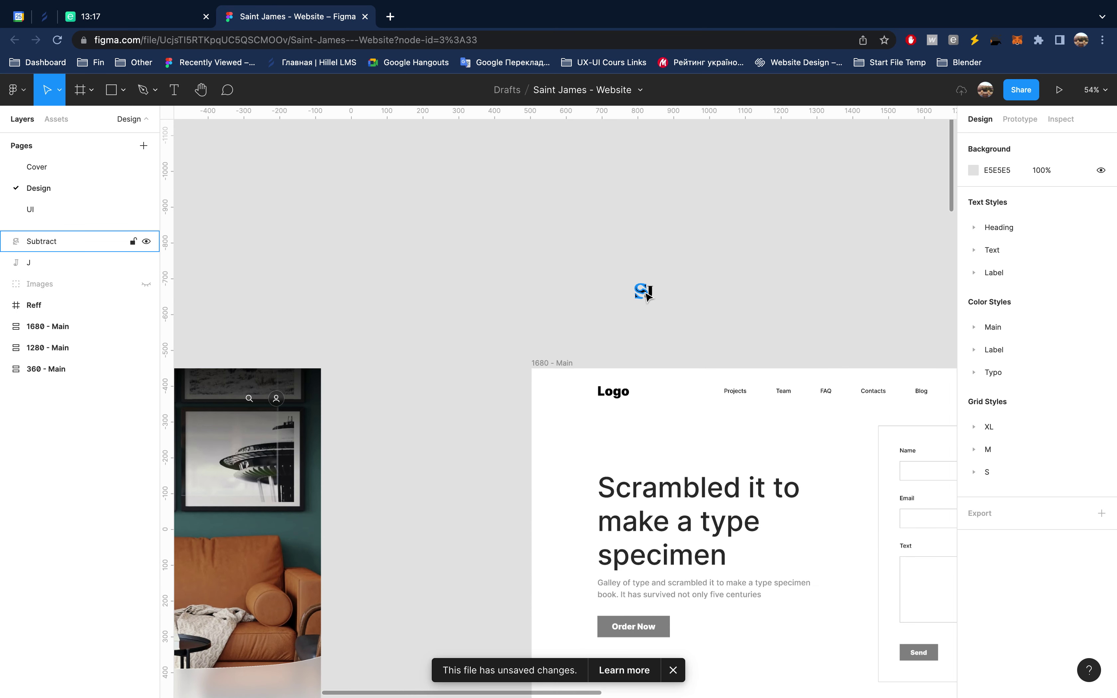
Step: Select the new monogram's S and J shapes, then the header's Company Logo
click(646, 294)
shift+click(40, 267)
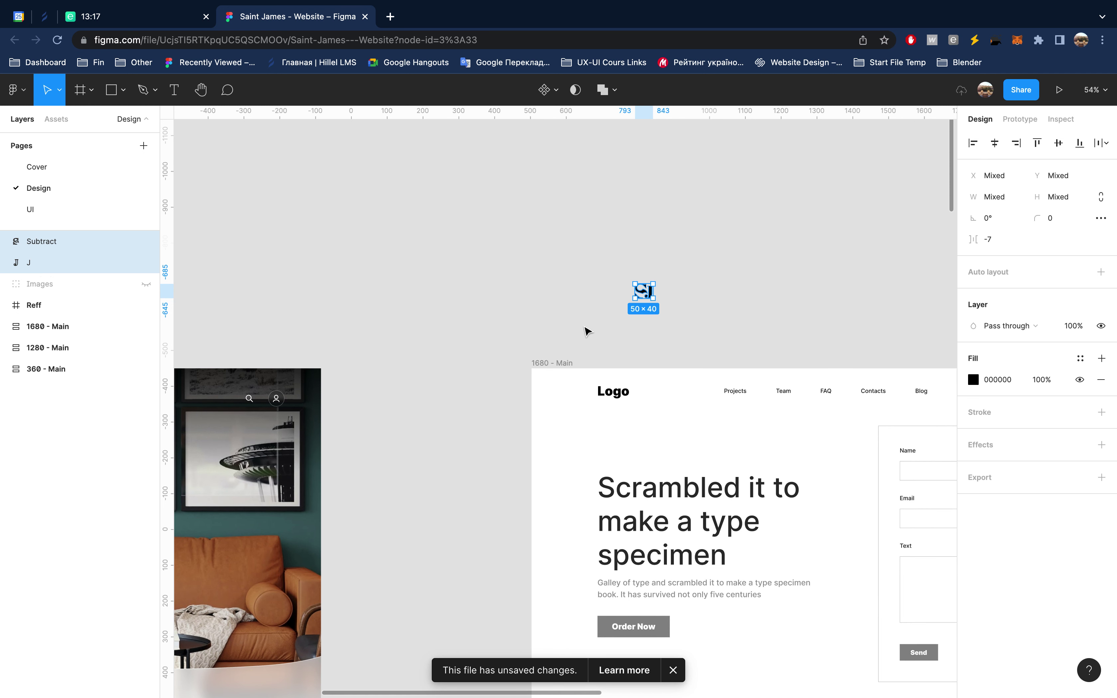
click(623, 393)
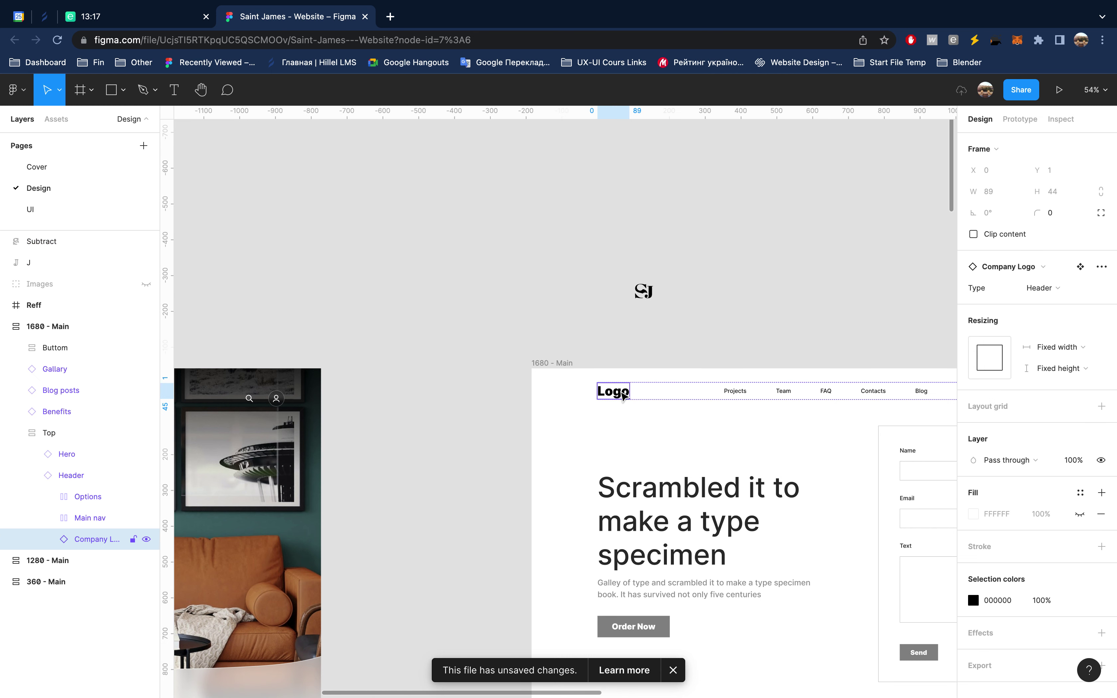
Step: In the main Company Logo component, delete the Header variant's Logo text
click(1079, 268)
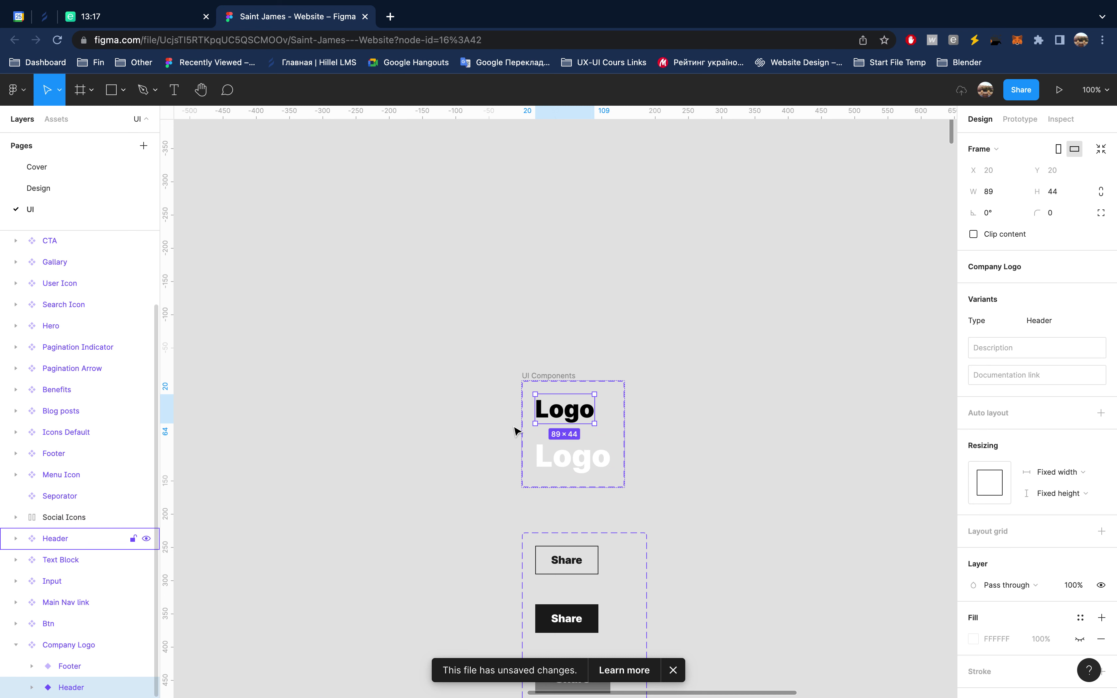
scroll(513, 430, up, 1)
click(31, 687)
scroll(95, 561, down, 1)
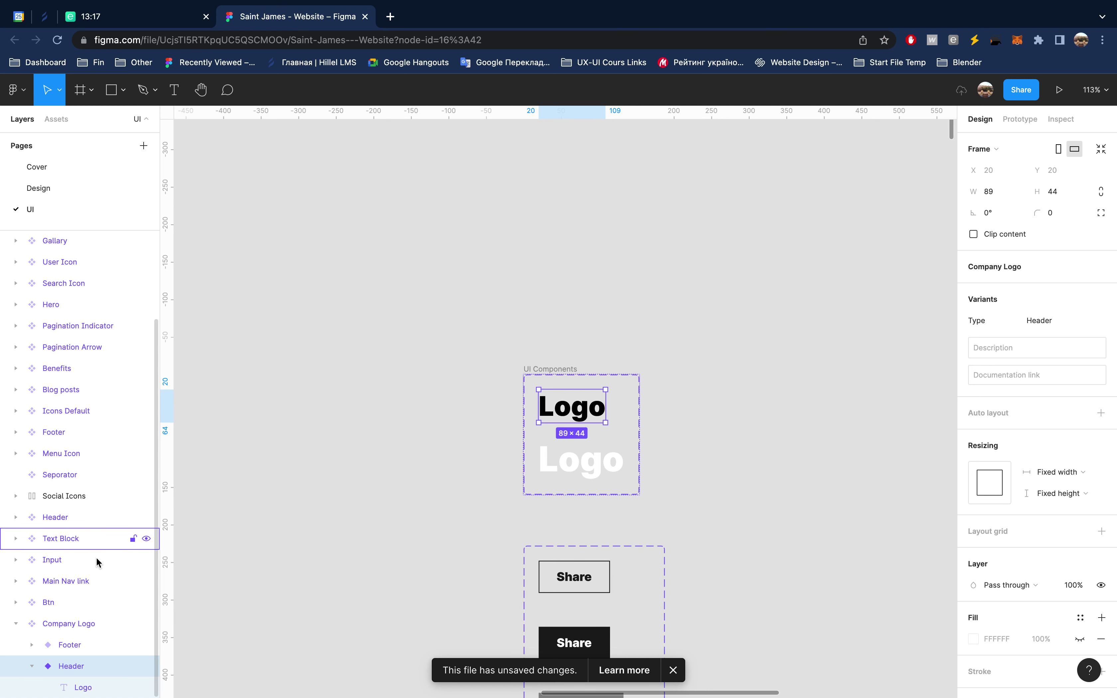
click(90, 690)
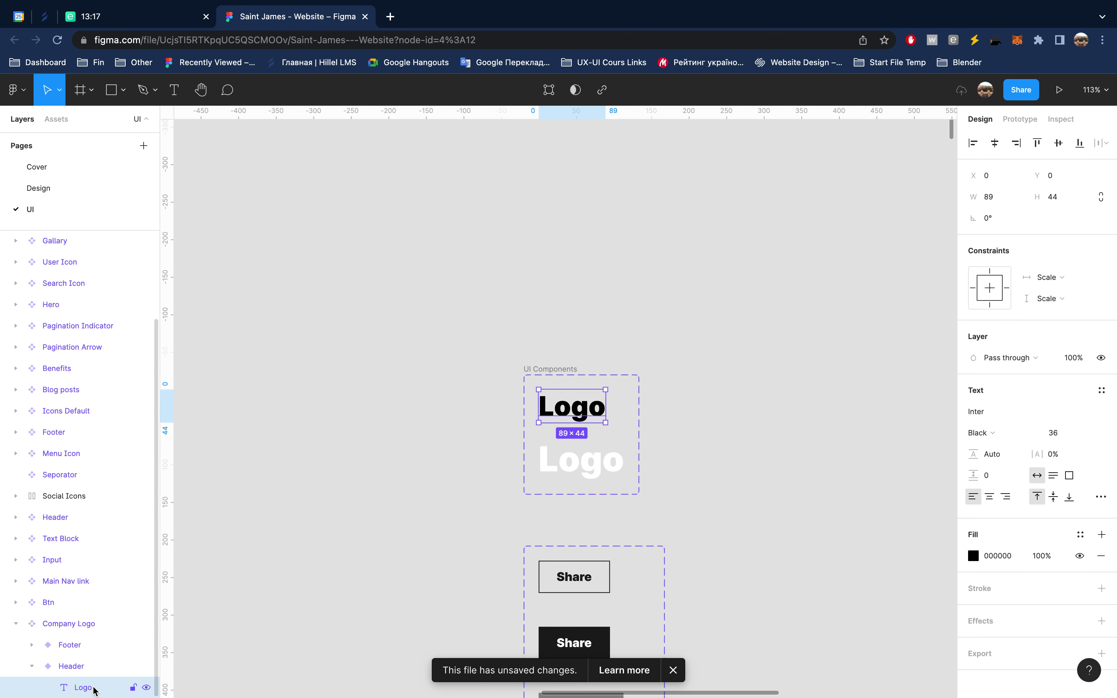
key(Delete)
Step: Paste the SJ monogram into the Header variant and fit the frame to 50×40
click(78, 688)
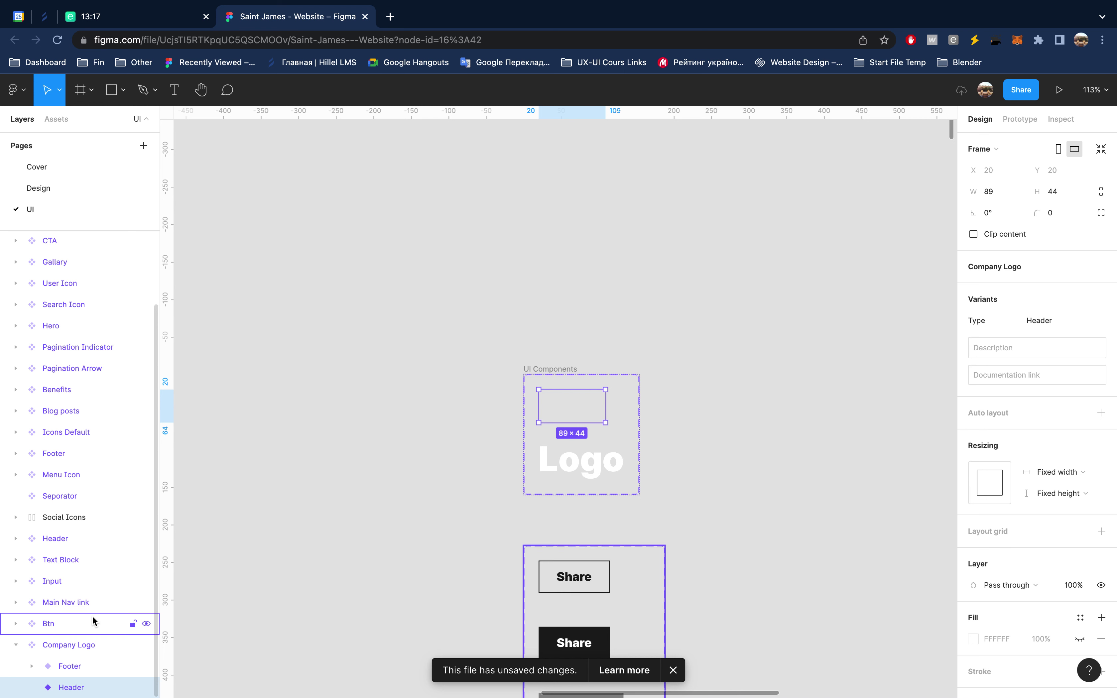
key(ctrl+v)
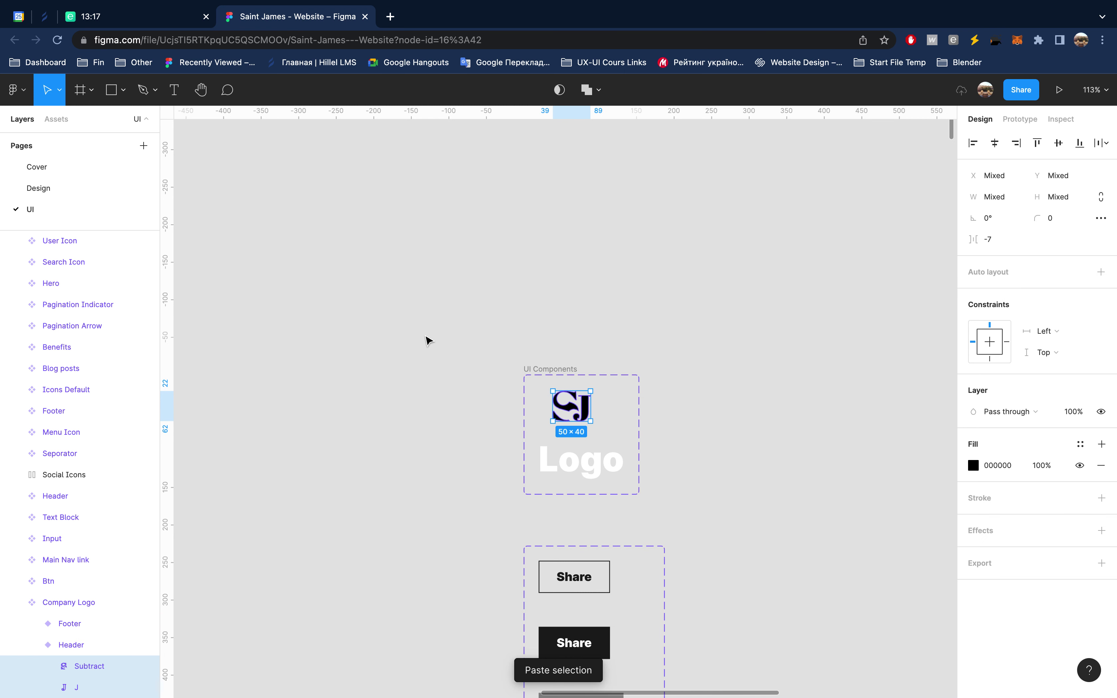
click(81, 654)
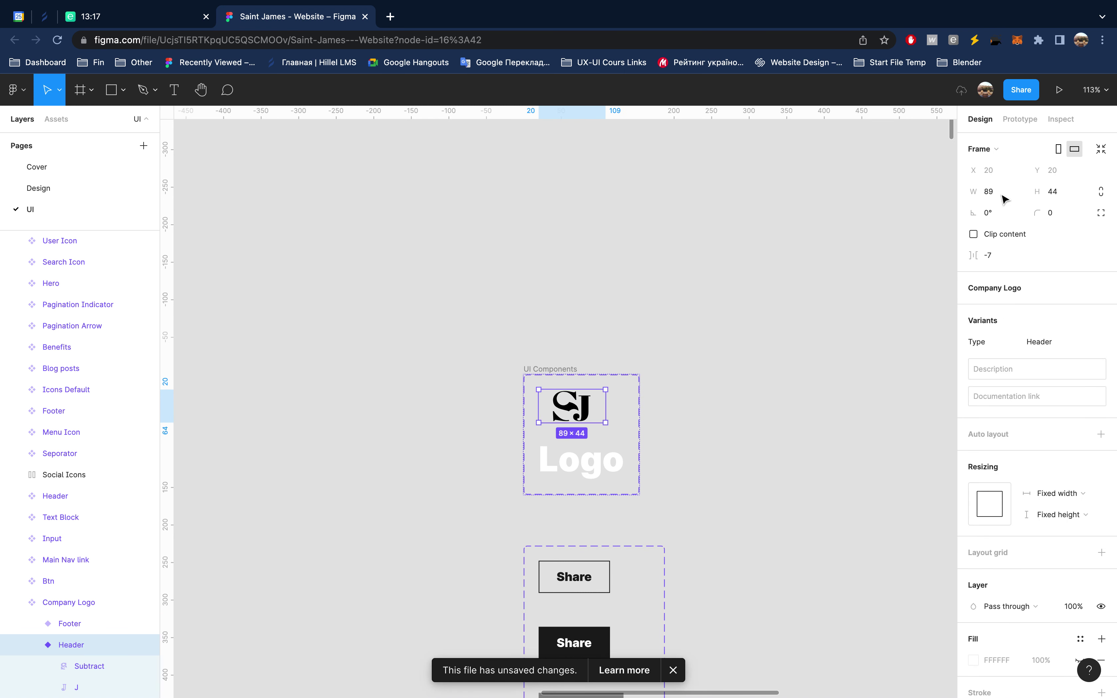
click(1101, 149)
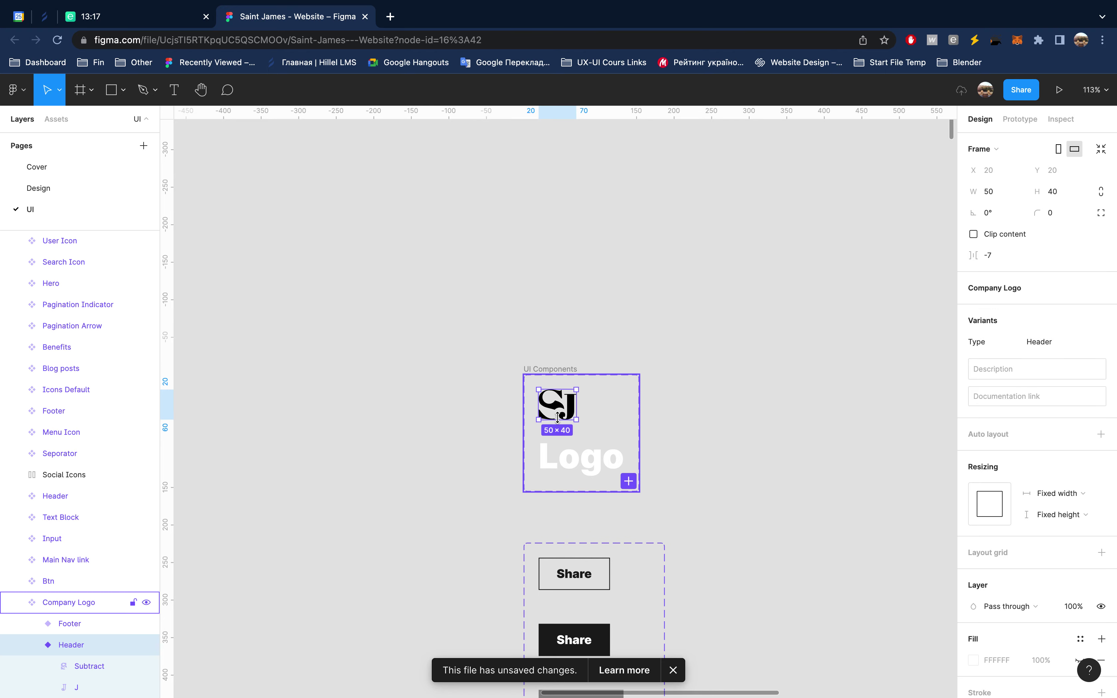
scroll(560, 421, up, 5)
scroll(561, 421, down, 3)
scroll(561, 421, down, 2)
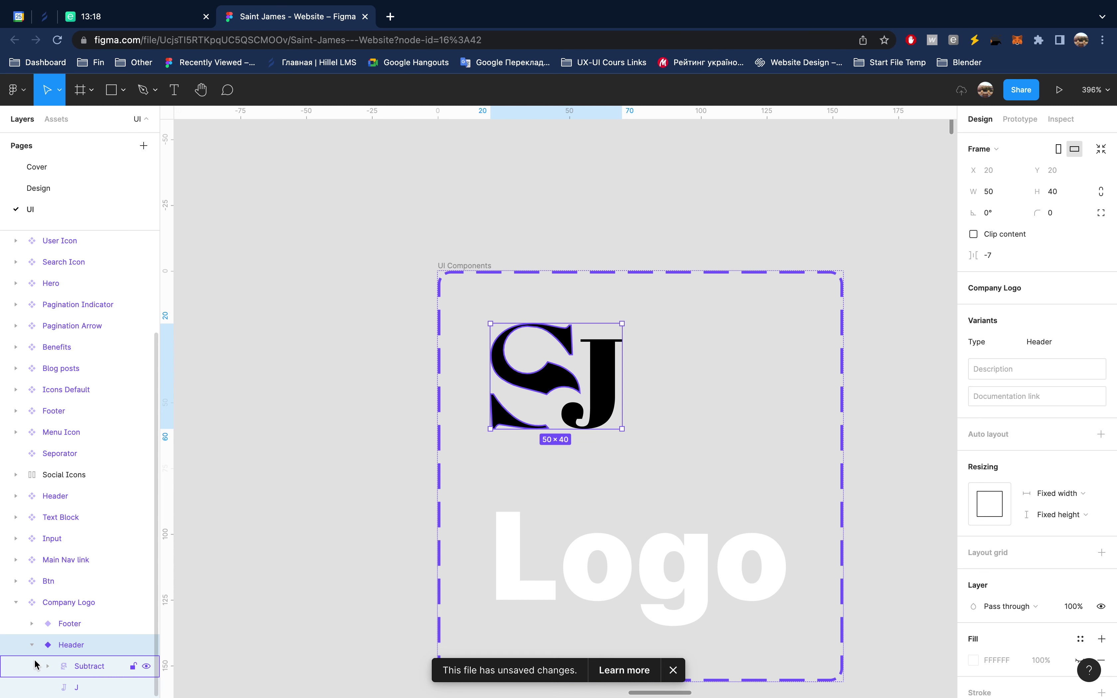
click(32, 645)
Step: Replace the Footer variant's Logo text with a pasted SJ monogram
click(32, 665)
scroll(74, 667, down, 1)
click(85, 674)
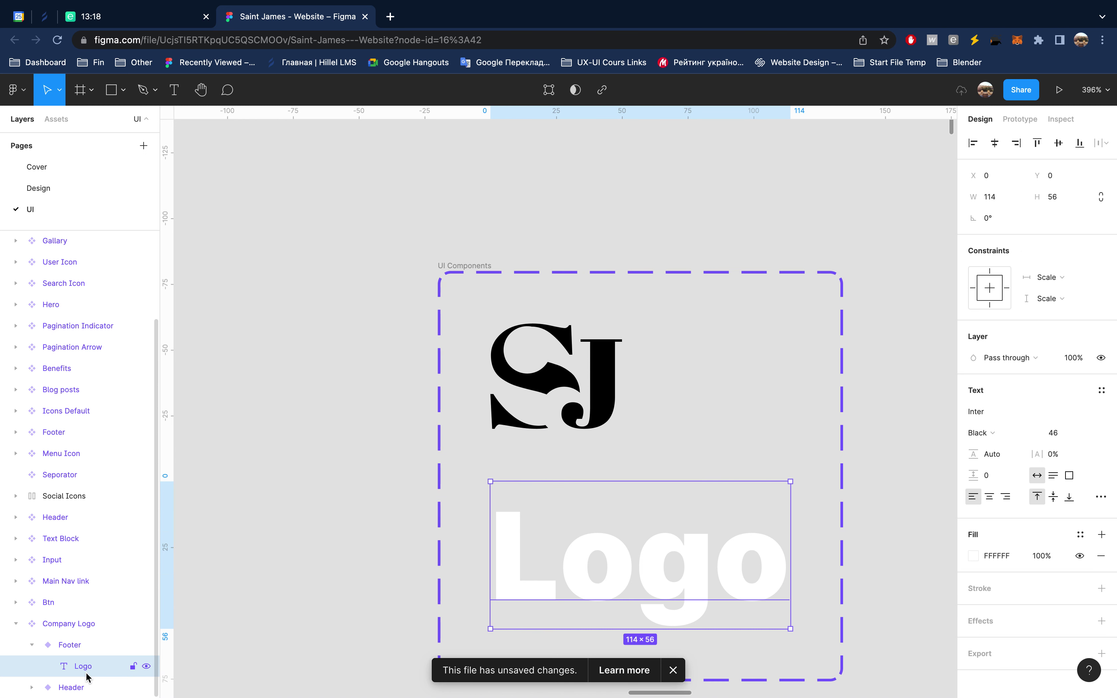
key(Delete)
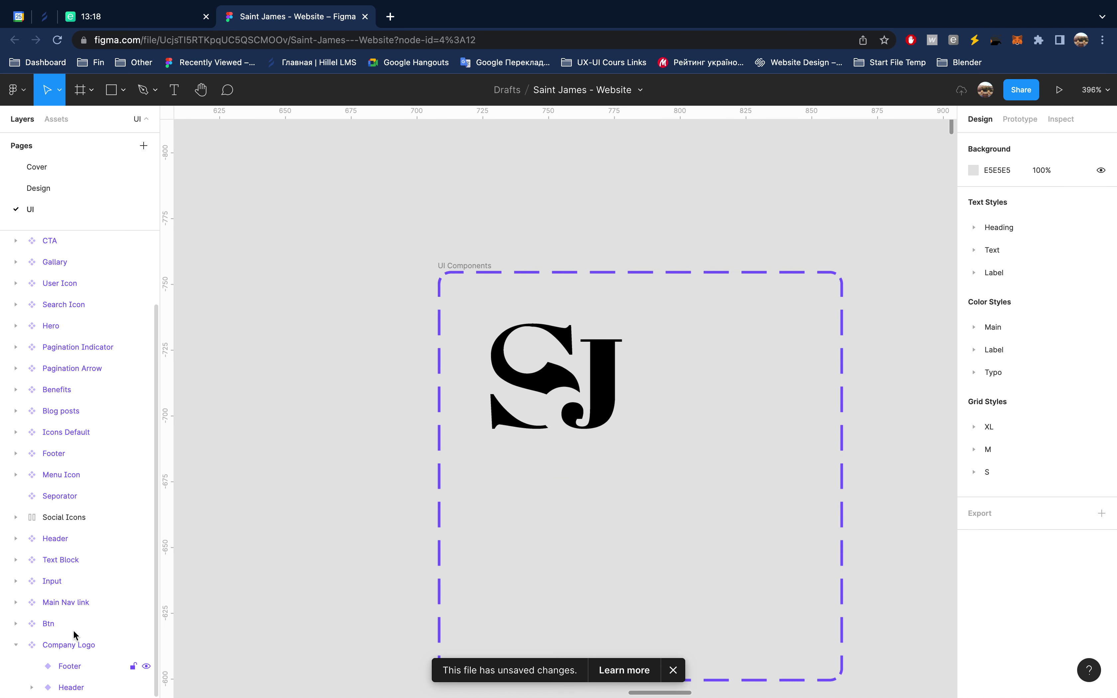
click(556, 482)
key(ctrl+v)
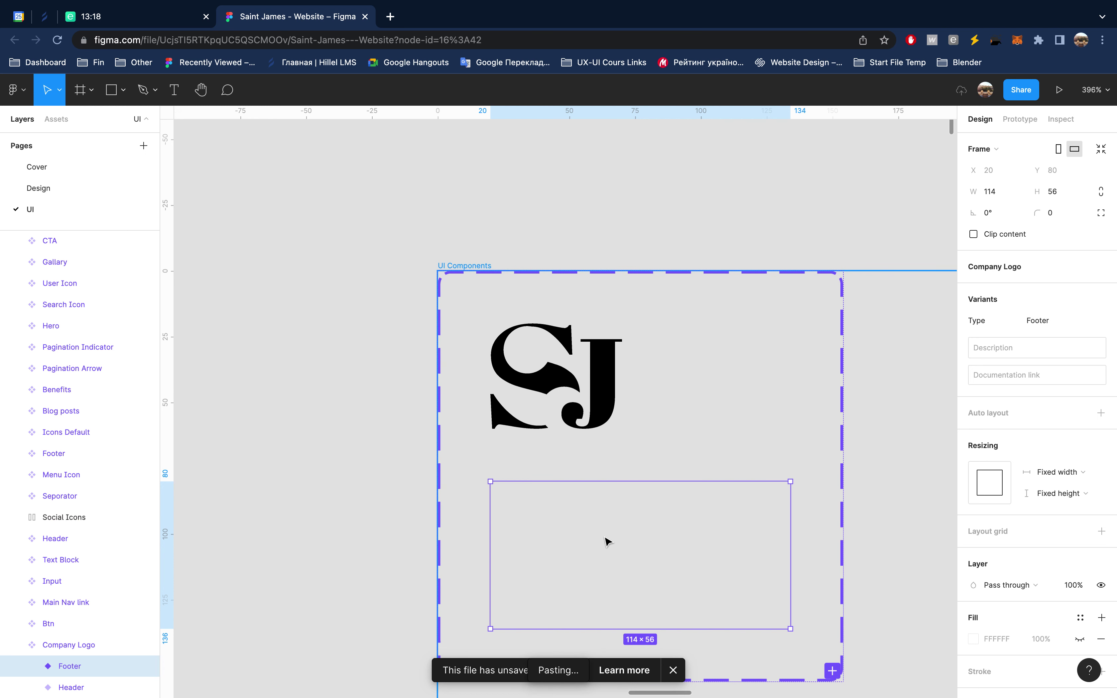
Step: Enlarge the footer monogram to 68 px wide and fit the Footer frame to 68×56
drag(574, 502, 551, 493)
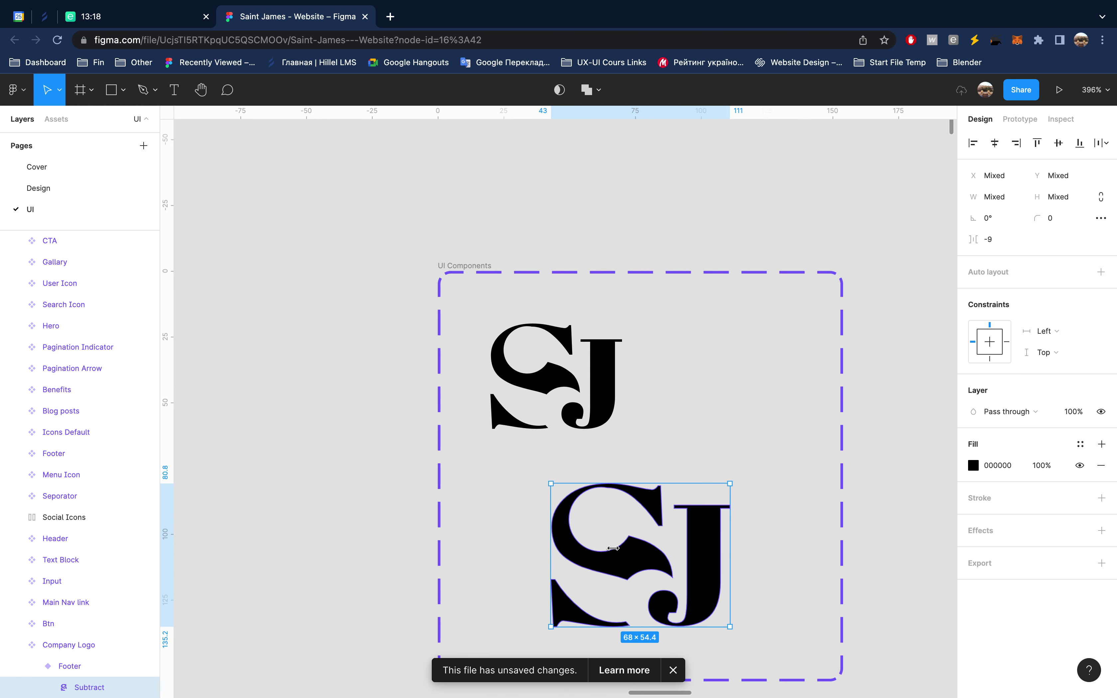
click(65, 667)
mouse_move(640, 555)
click(1102, 152)
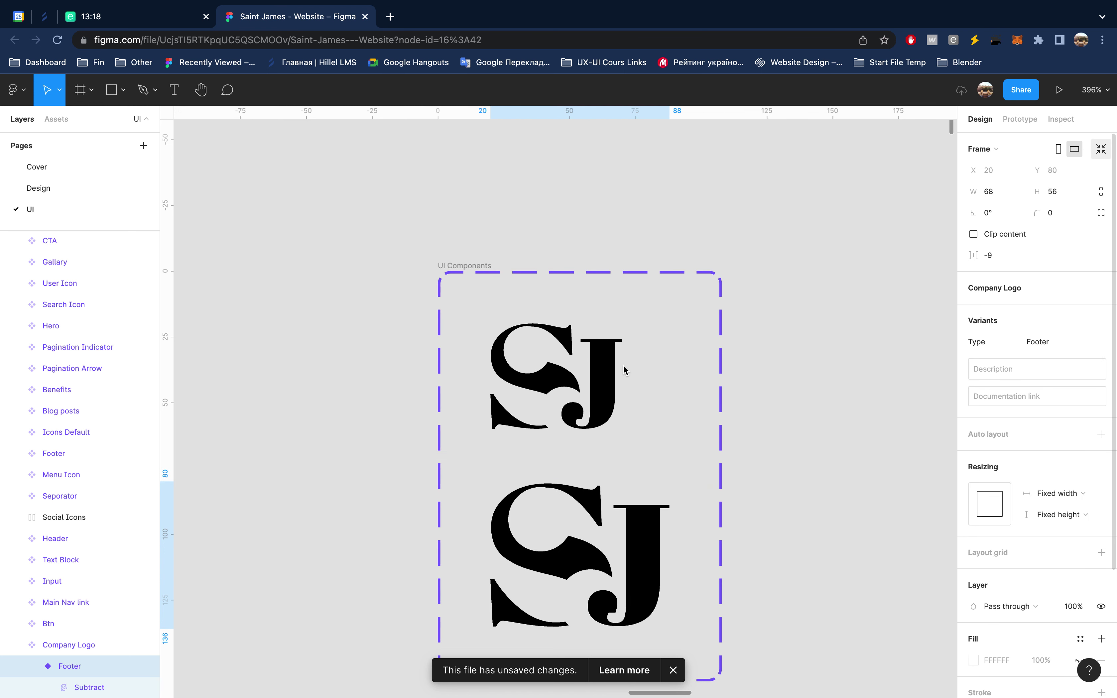
scroll(697, 436, down, 3)
scroll(700, 436, down, 2)
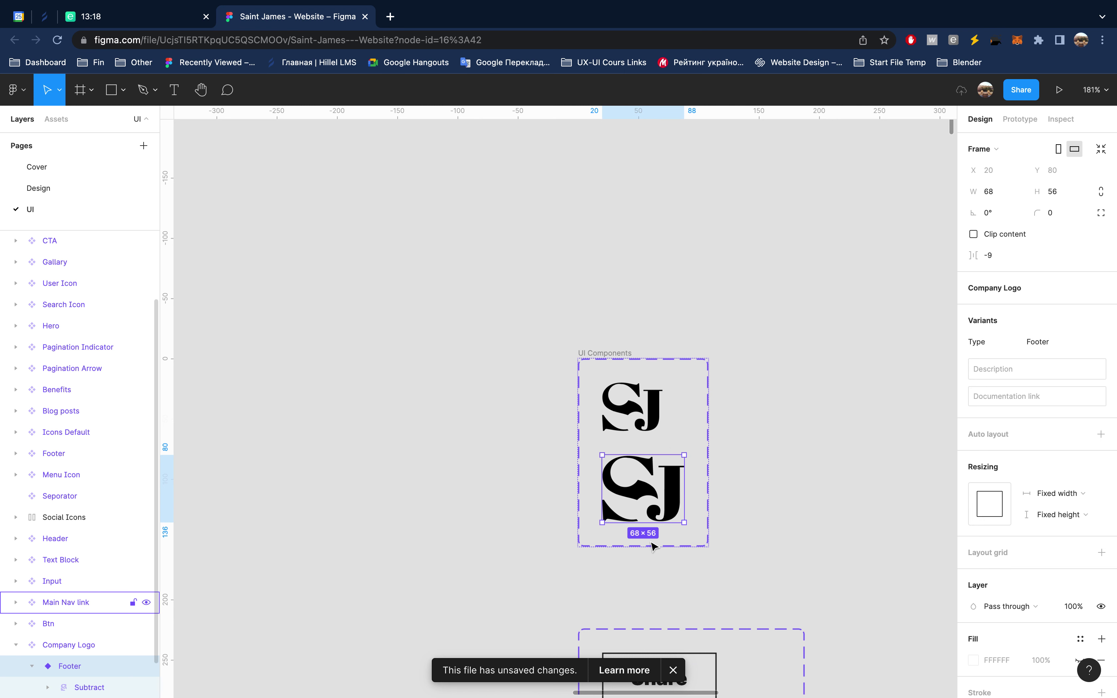
scroll(1032, 584, down, 3)
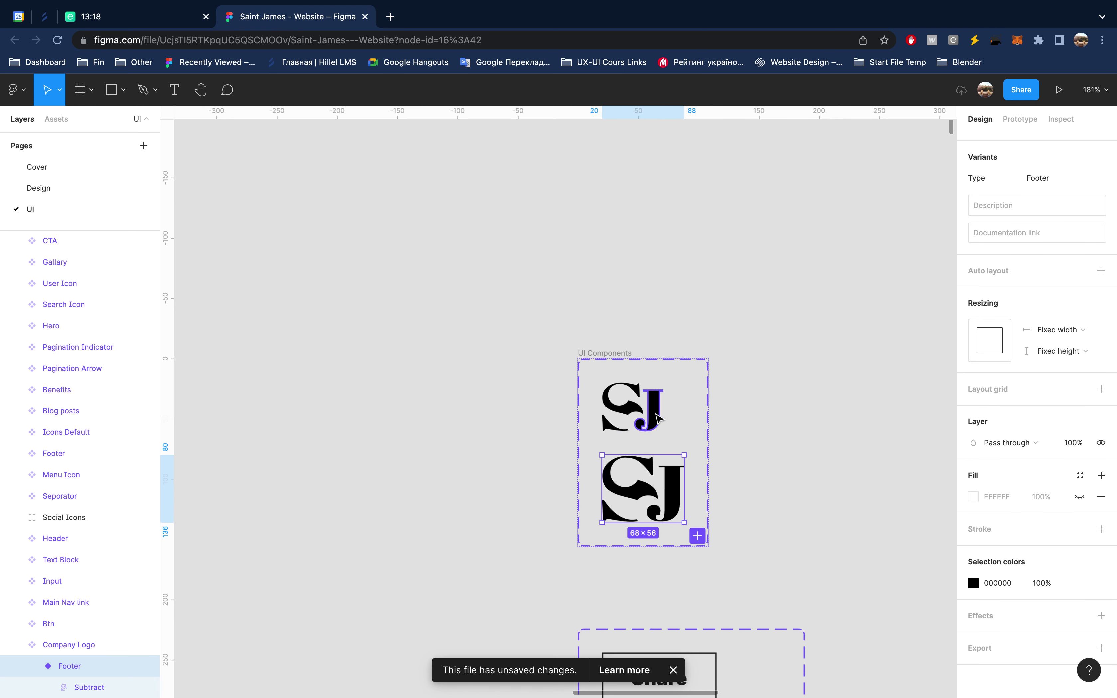
click(657, 417)
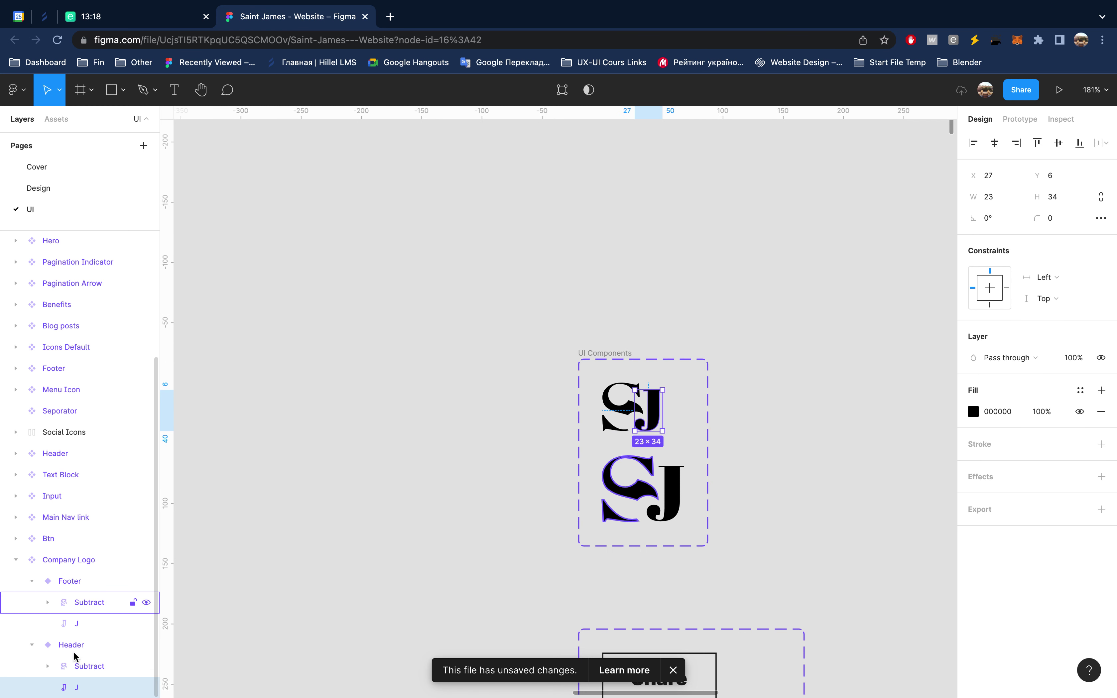
shift+click(83, 664)
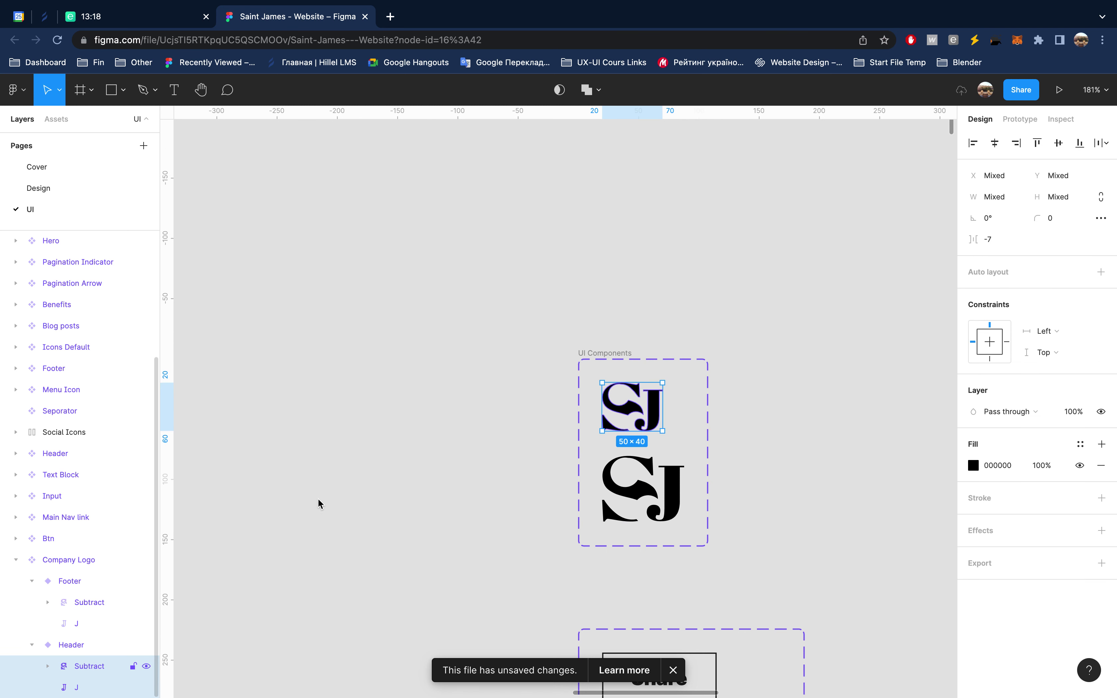
click(836, 355)
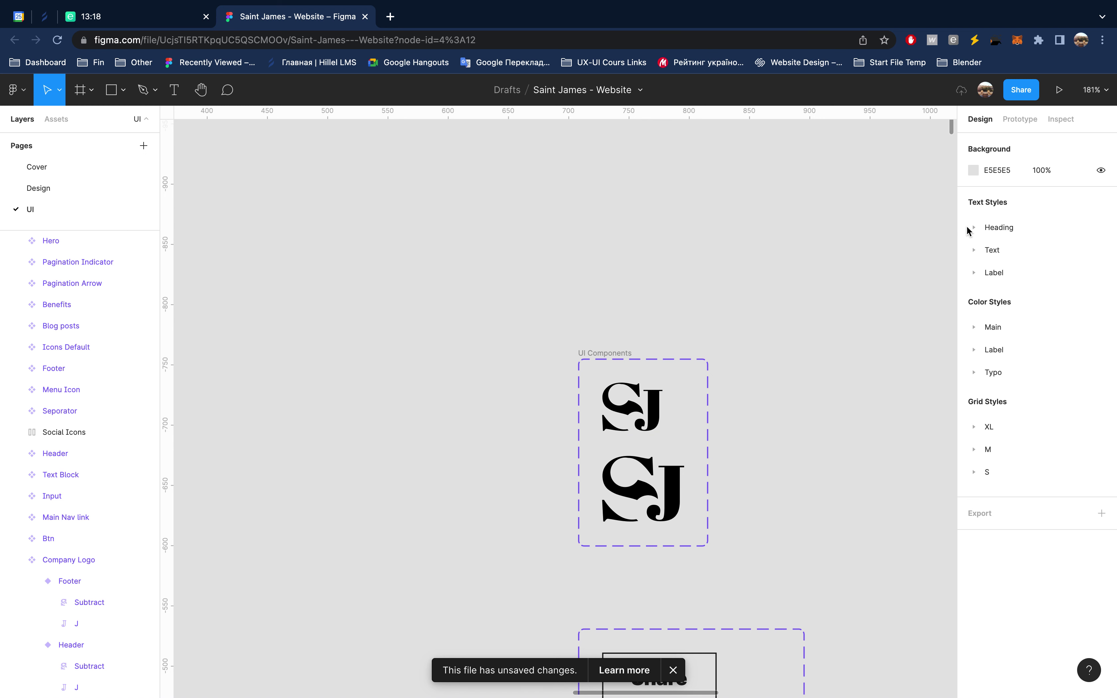
Step: Create a Primary colour style from the header logo's black fill
click(977, 232)
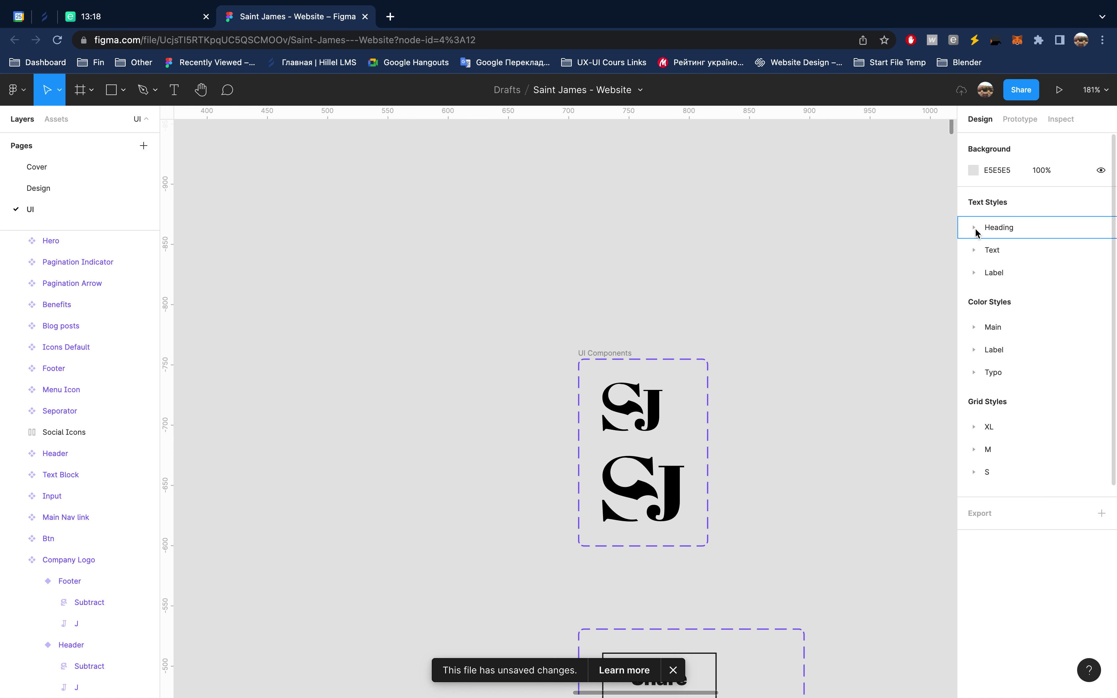
click(974, 328)
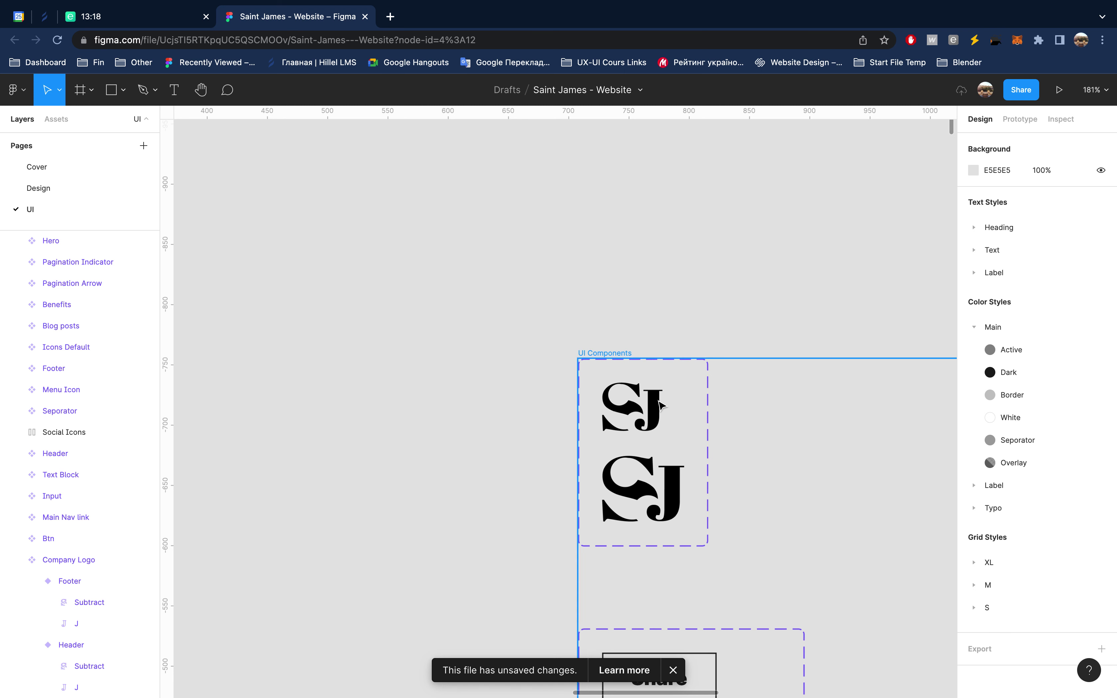
double_click(658, 404)
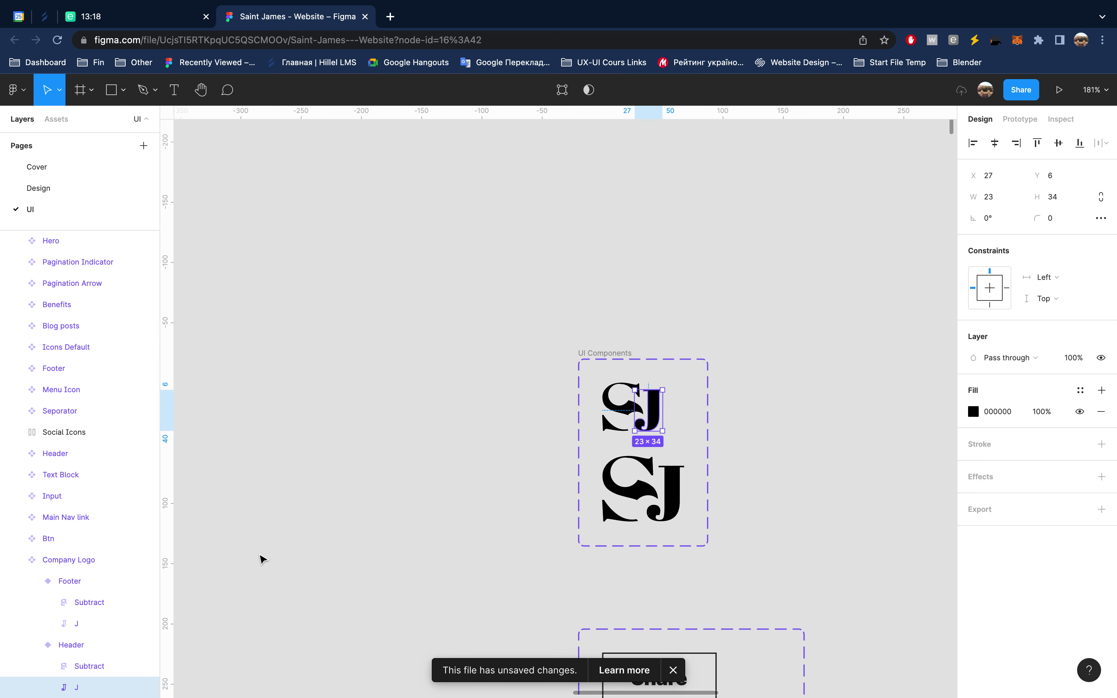
shift+click(30, 673)
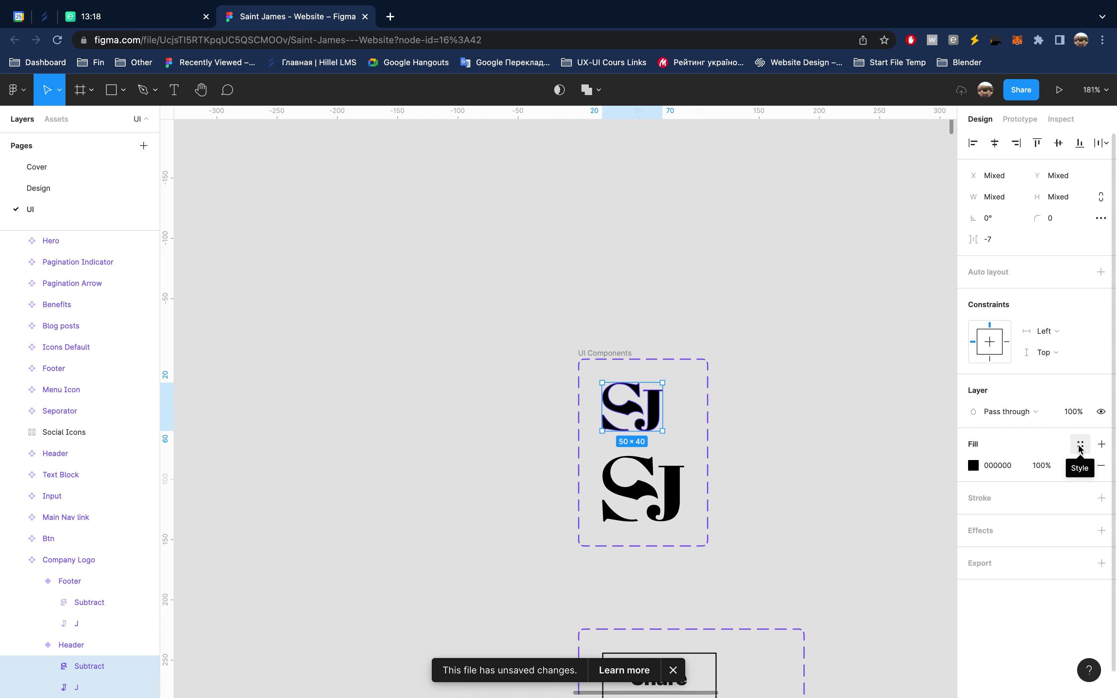
click(1079, 444)
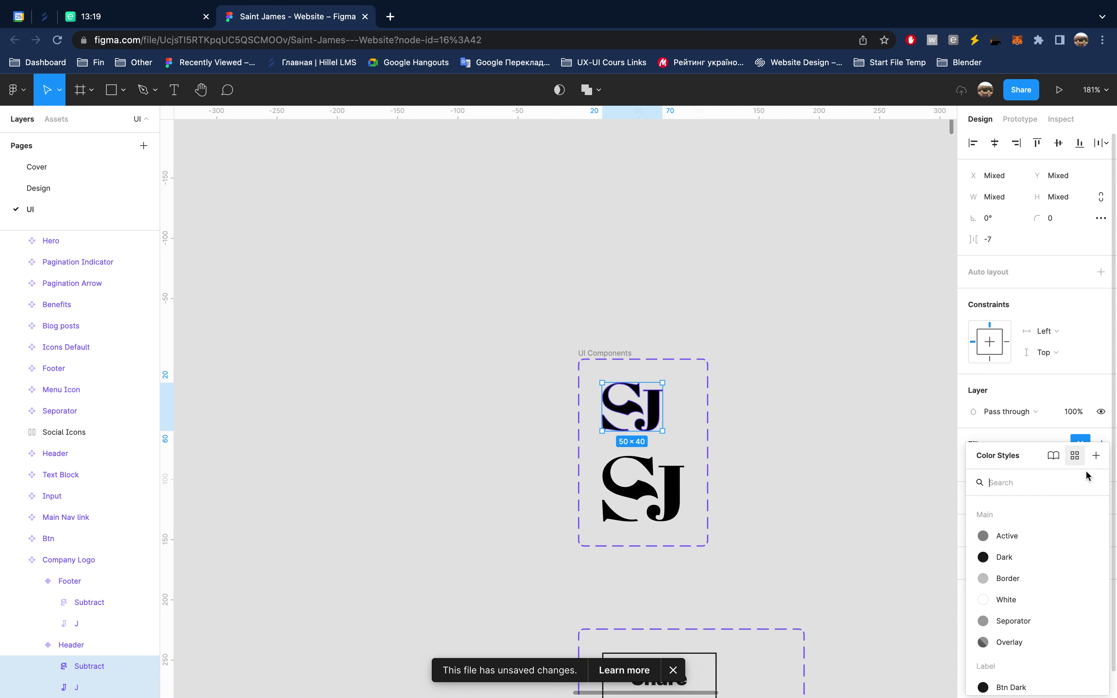
click(1097, 455)
text(Primary)
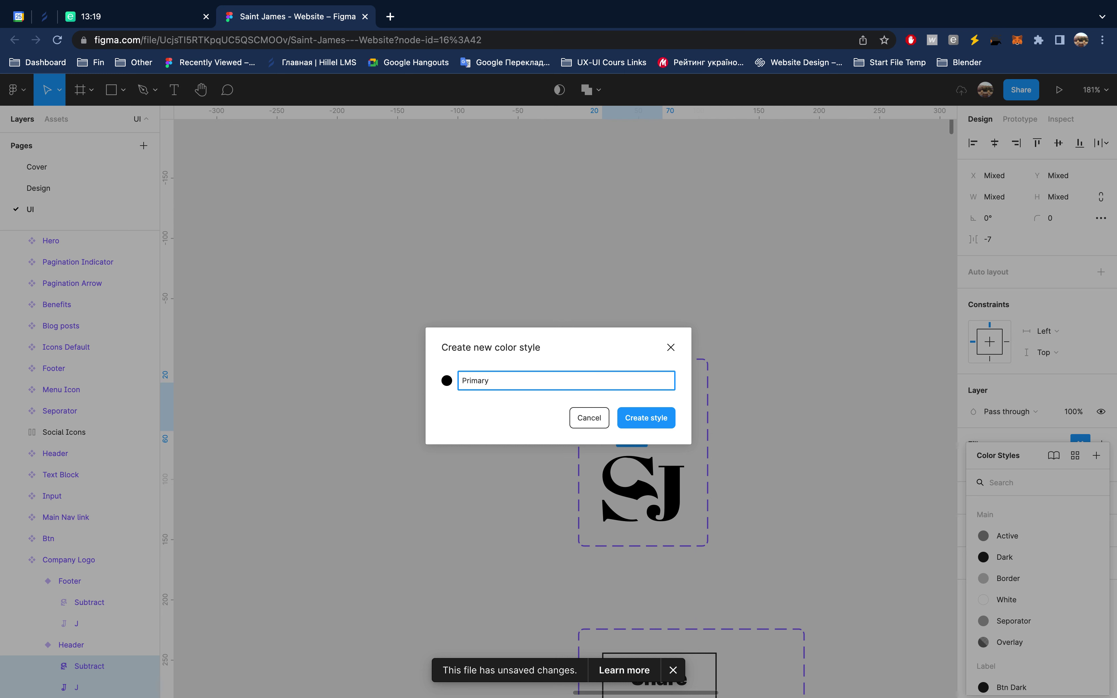
key(Return)
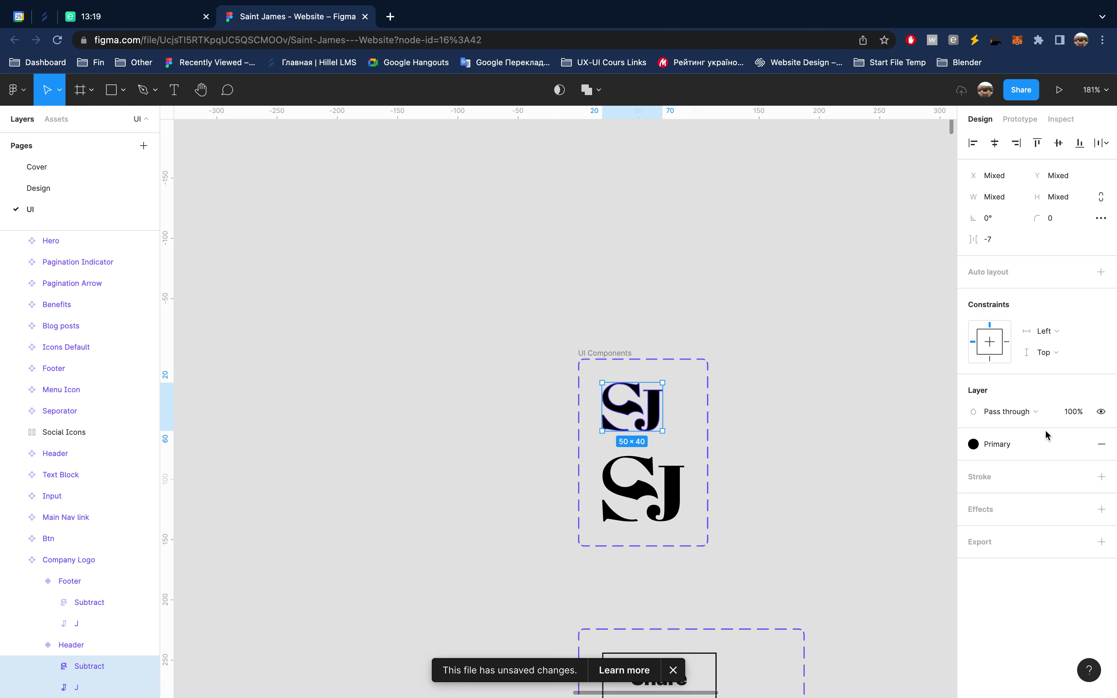
mouse_move(1081, 445)
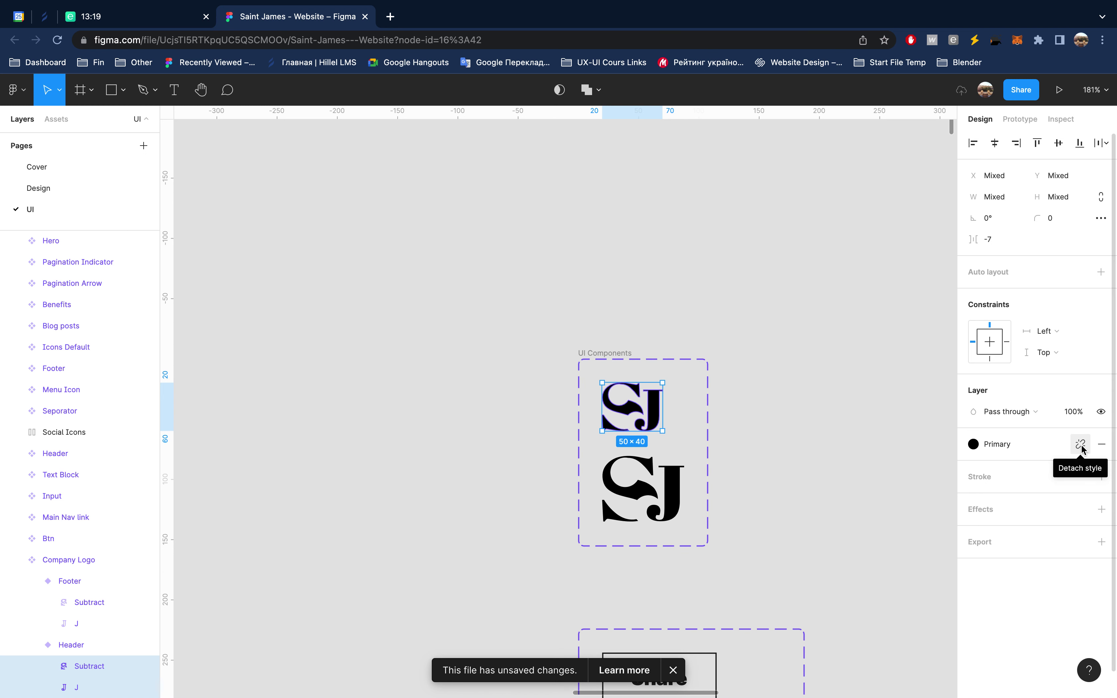
Step: Create a second colour style named Secondary from the same logo fill
click(1080, 444)
click(1081, 445)
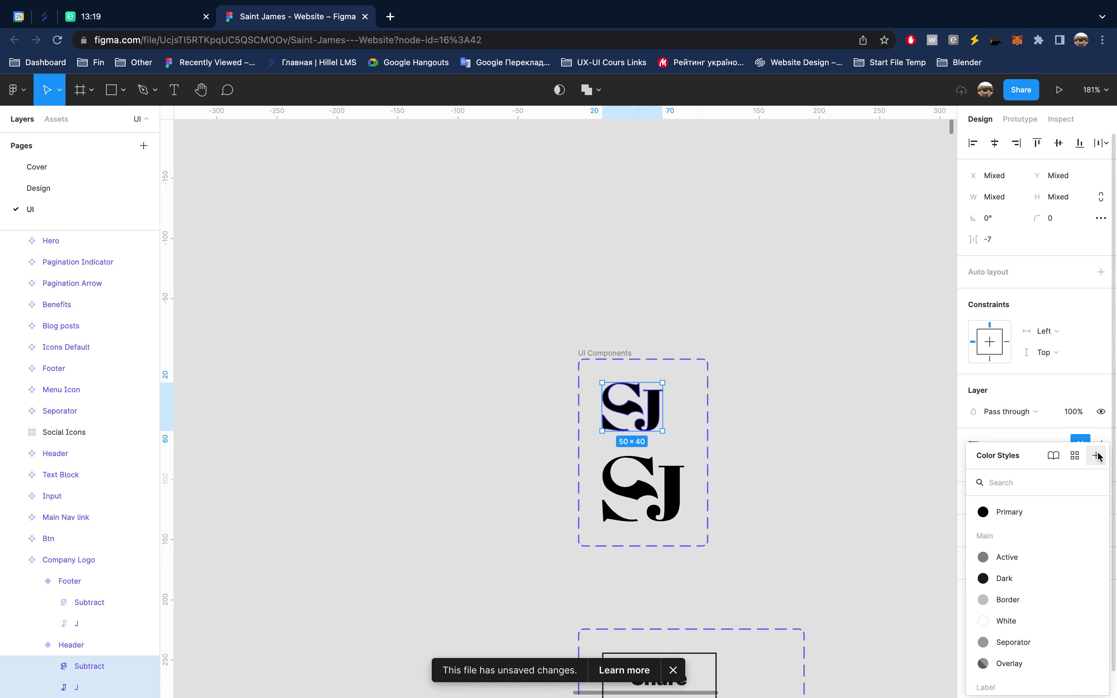
click(1096, 455)
text(Secondary)
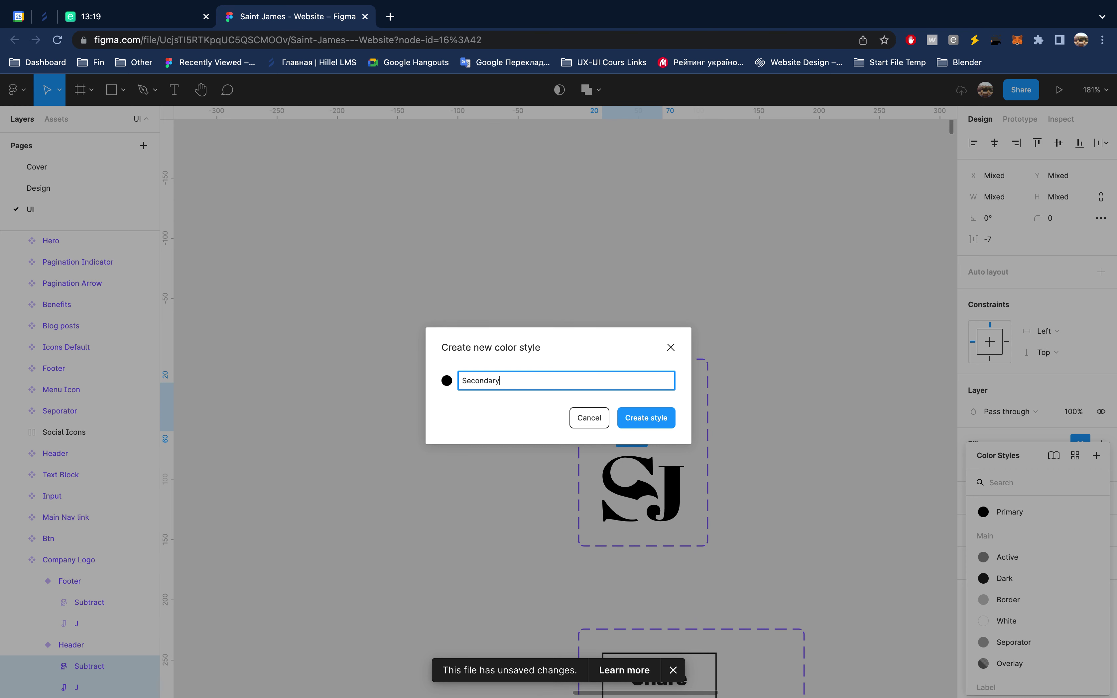
key(Return)
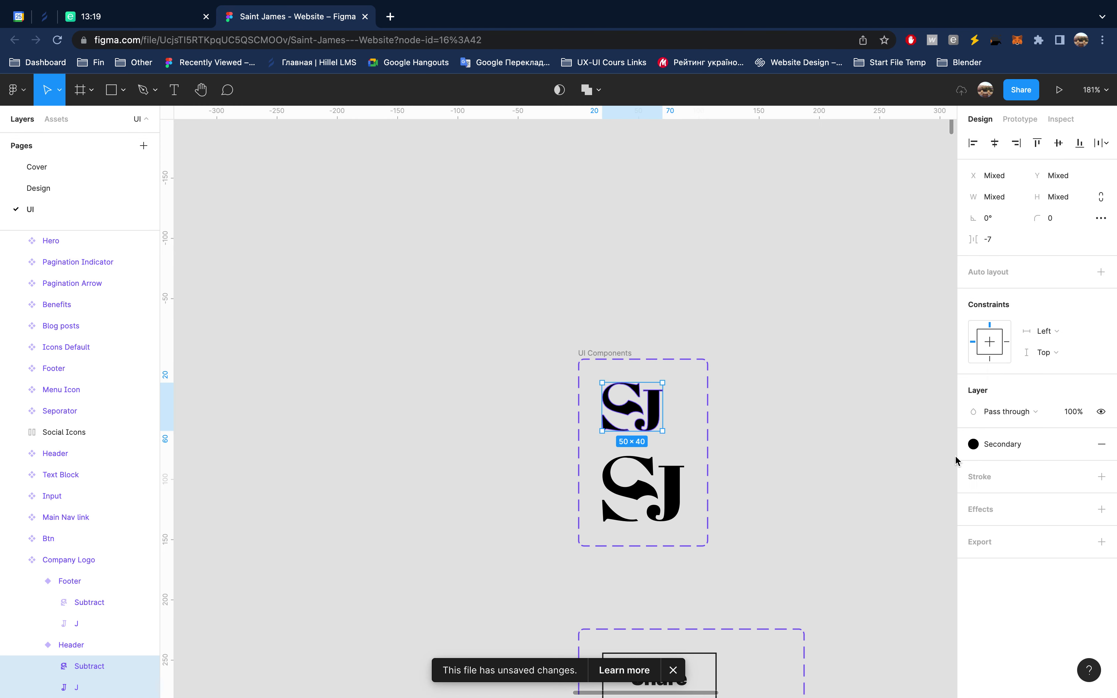
click(948, 294)
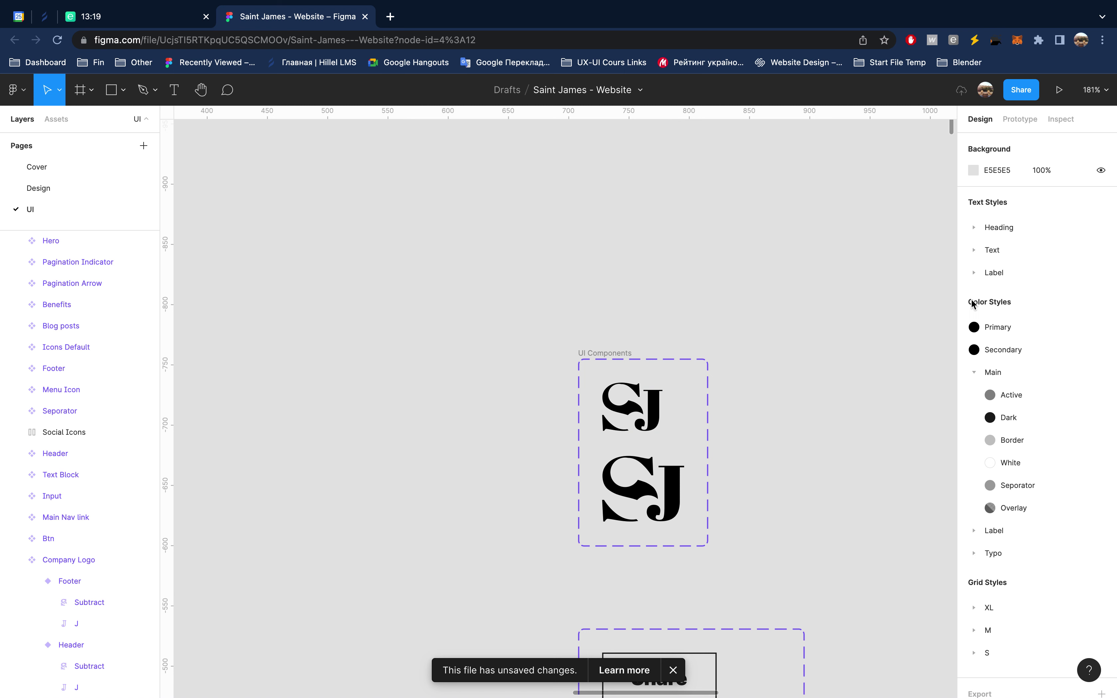
Step: Move the Primary and Secondary colour styles into the Main style group
click(1028, 355)
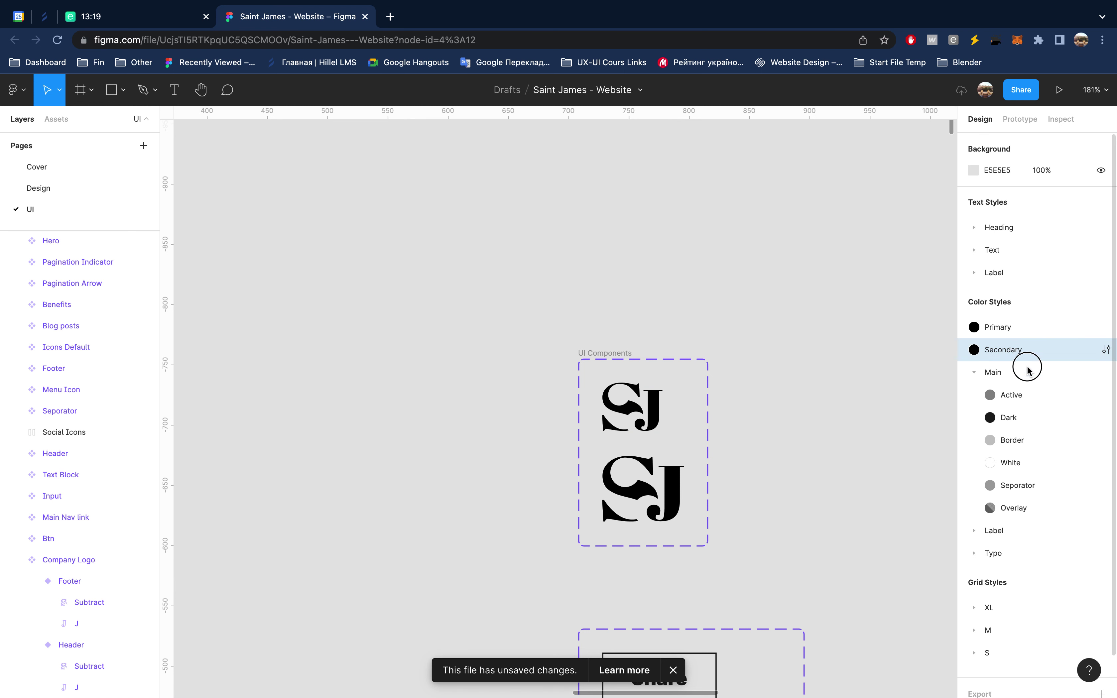
drag(1028, 370, 1026, 386)
drag(1019, 326, 1027, 360)
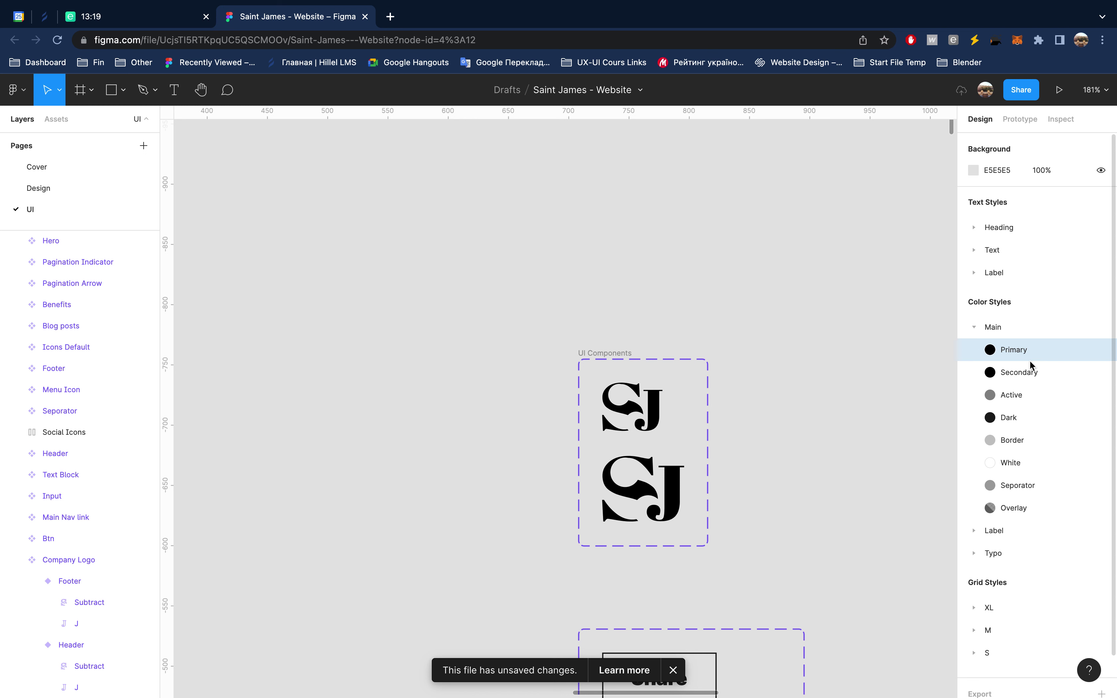
click(975, 327)
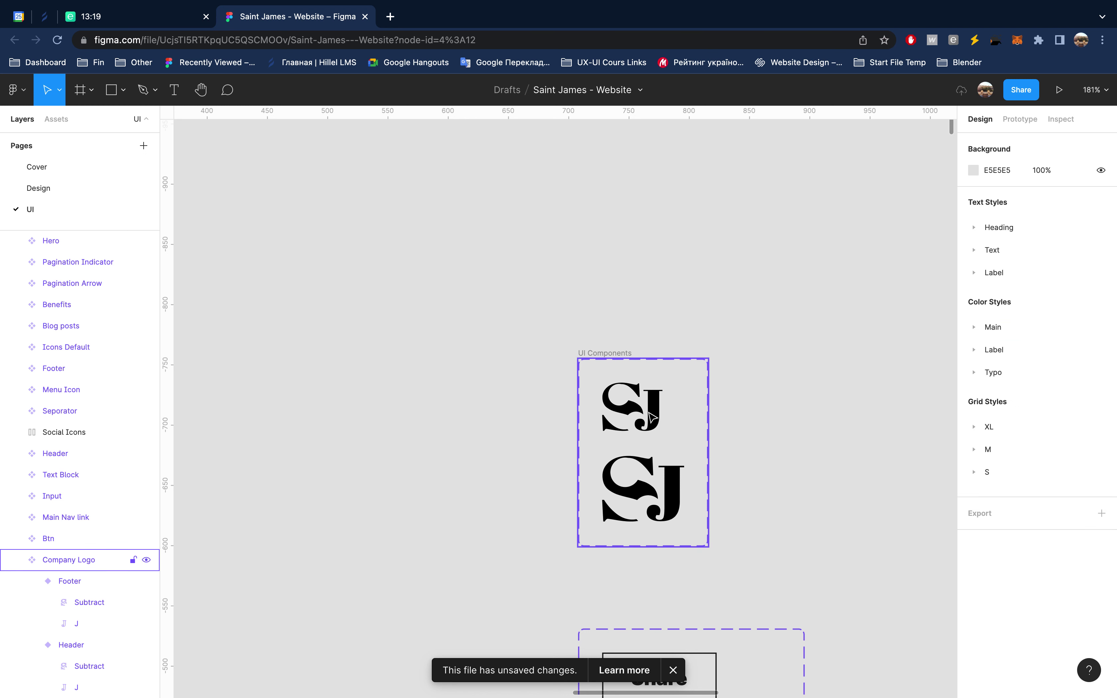
Step: Apply the Main/Primary colour style to the header logo's J and S shapes
super+click(652, 418)
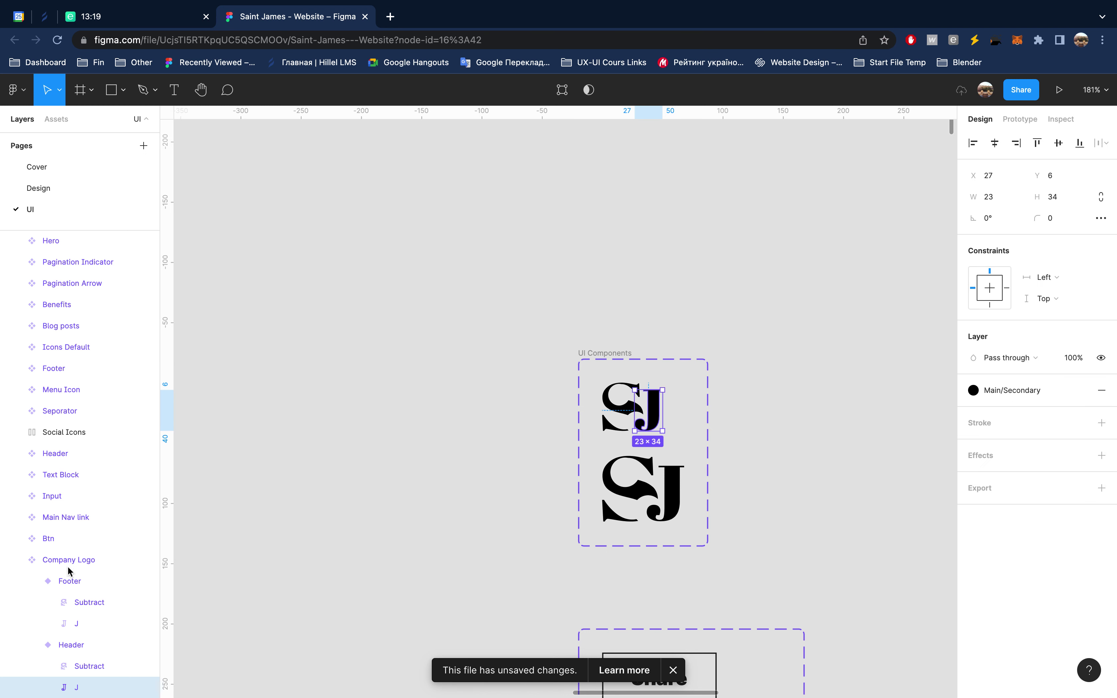
shift+click(79, 664)
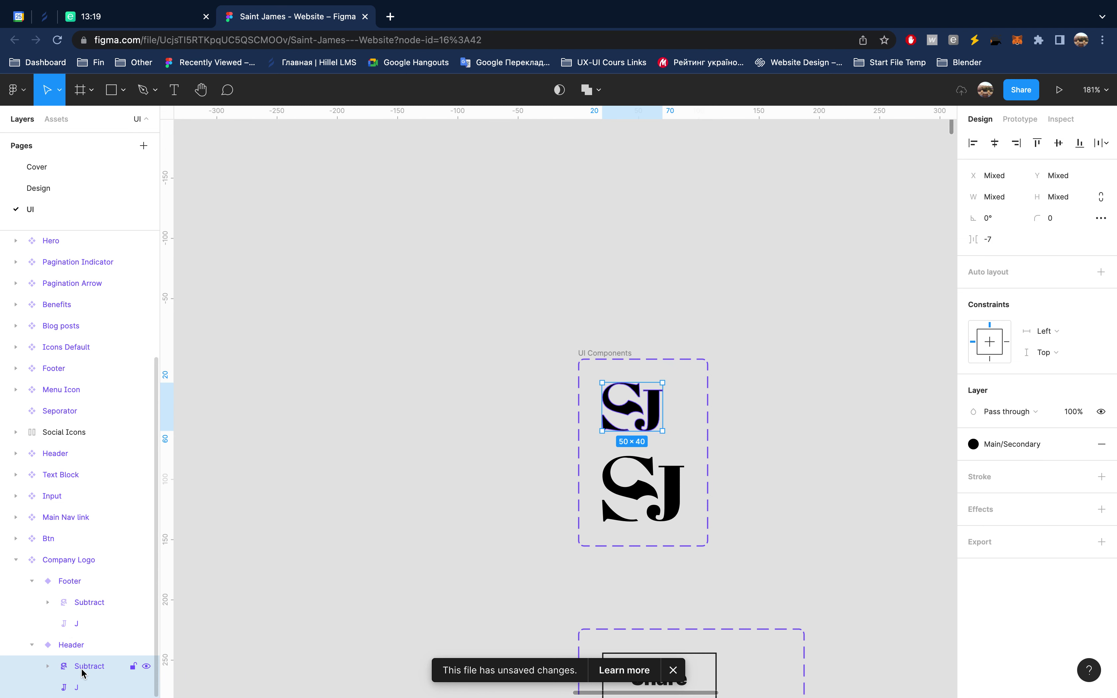
click(1023, 452)
click(1024, 537)
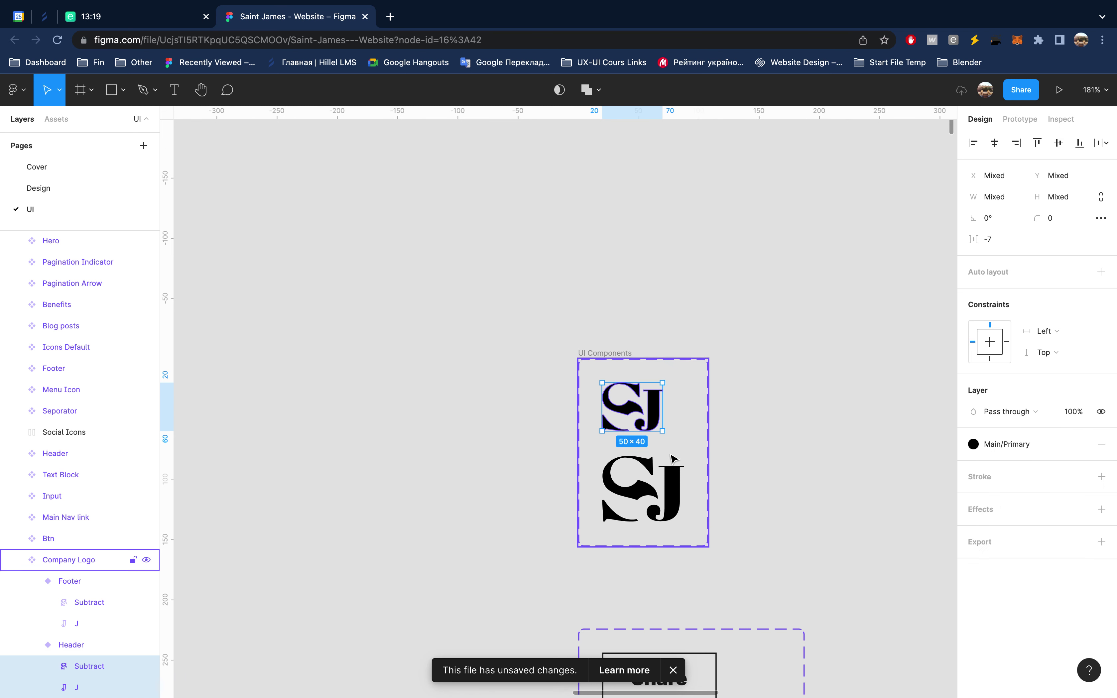
Step: Apply the Main/White colour style to the footer logo's J and S shapes
super+click(669, 489)
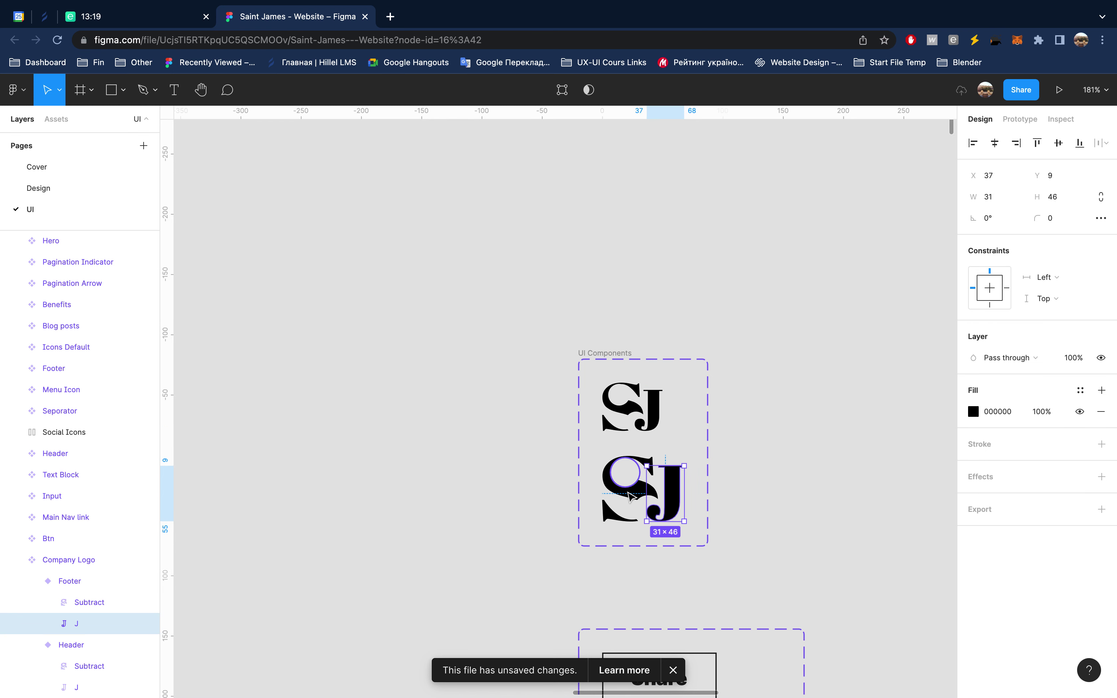
shift+click(78, 602)
click(1080, 444)
scroll(1020, 563, down, 1)
scroll(1021, 565, down, 5)
scroll(1021, 566, up, 3)
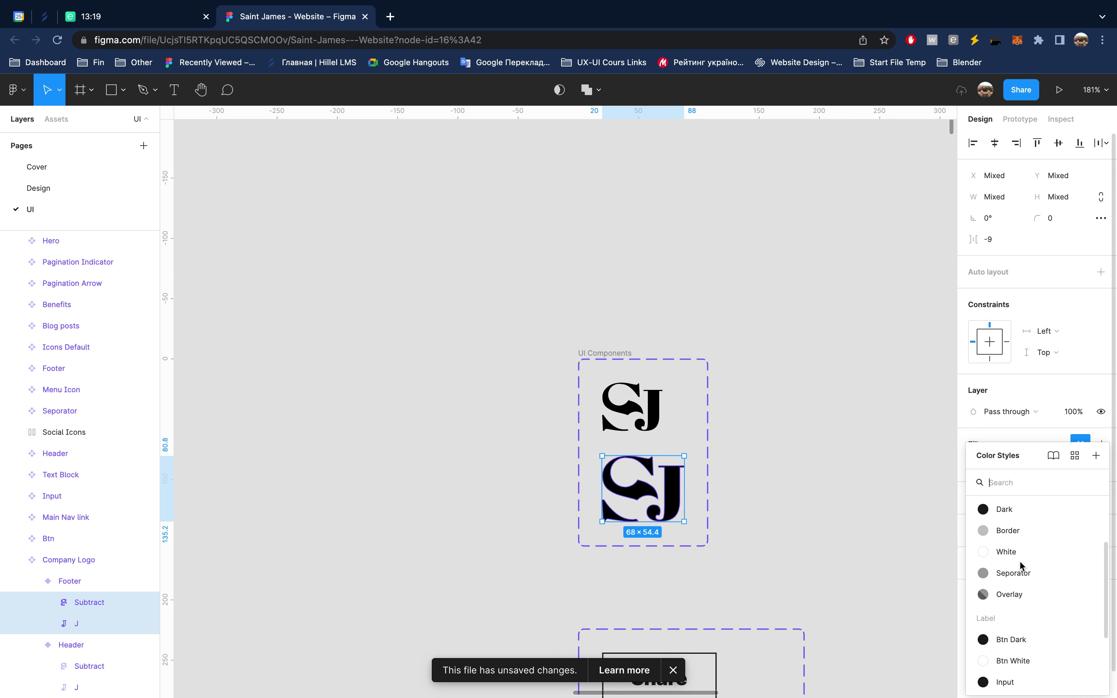
key(Return)
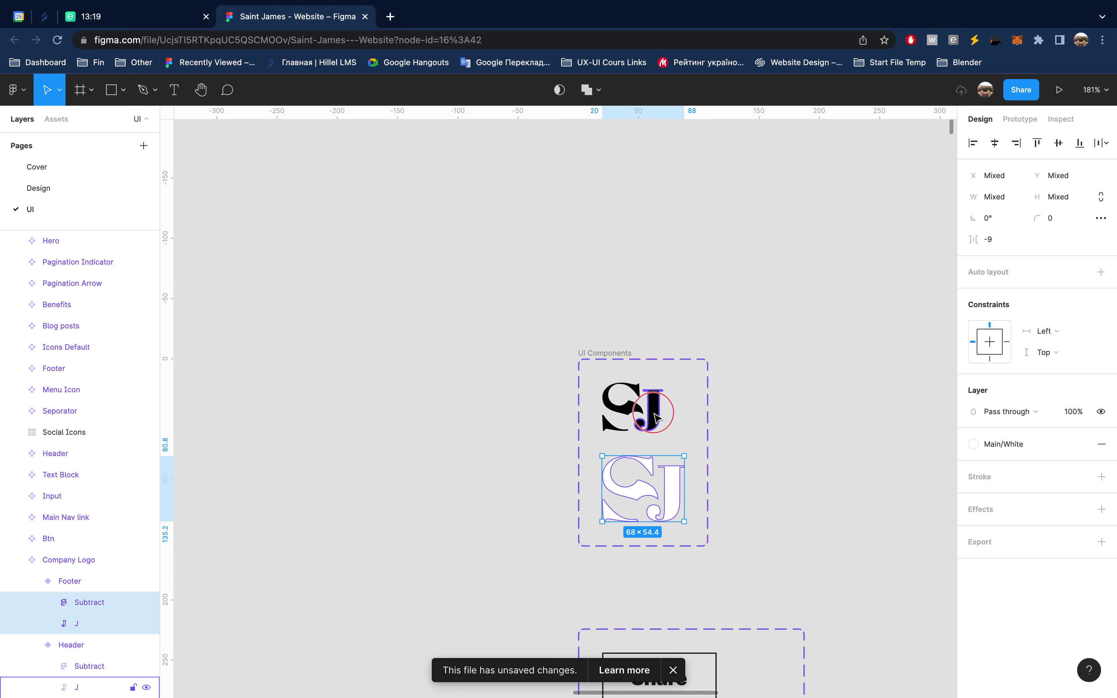
Step: Check the header logo's Main/Primary style settings, then return to the Design page
double_click(656, 418)
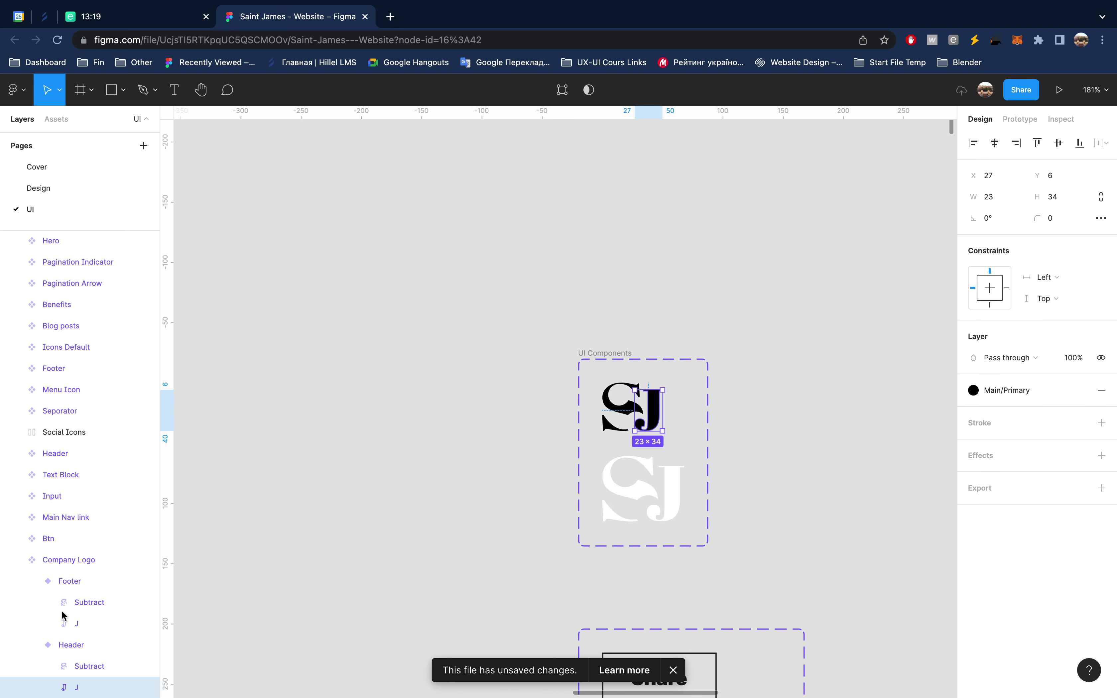
click(89, 670)
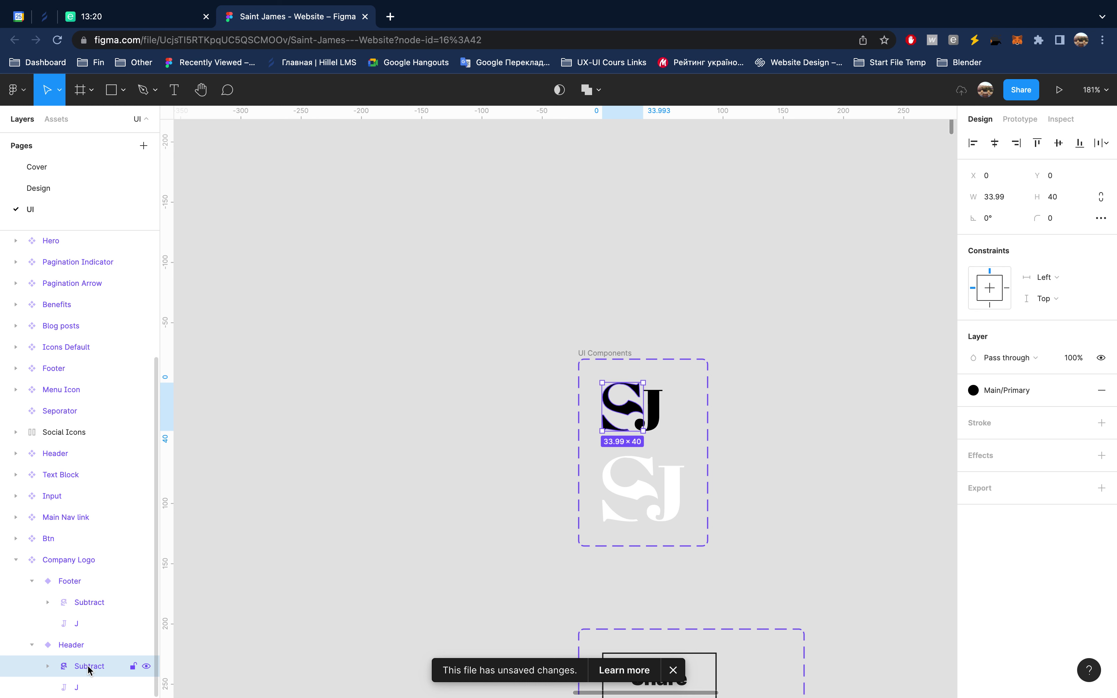
shift+click(86, 686)
mouse_move(1012, 390)
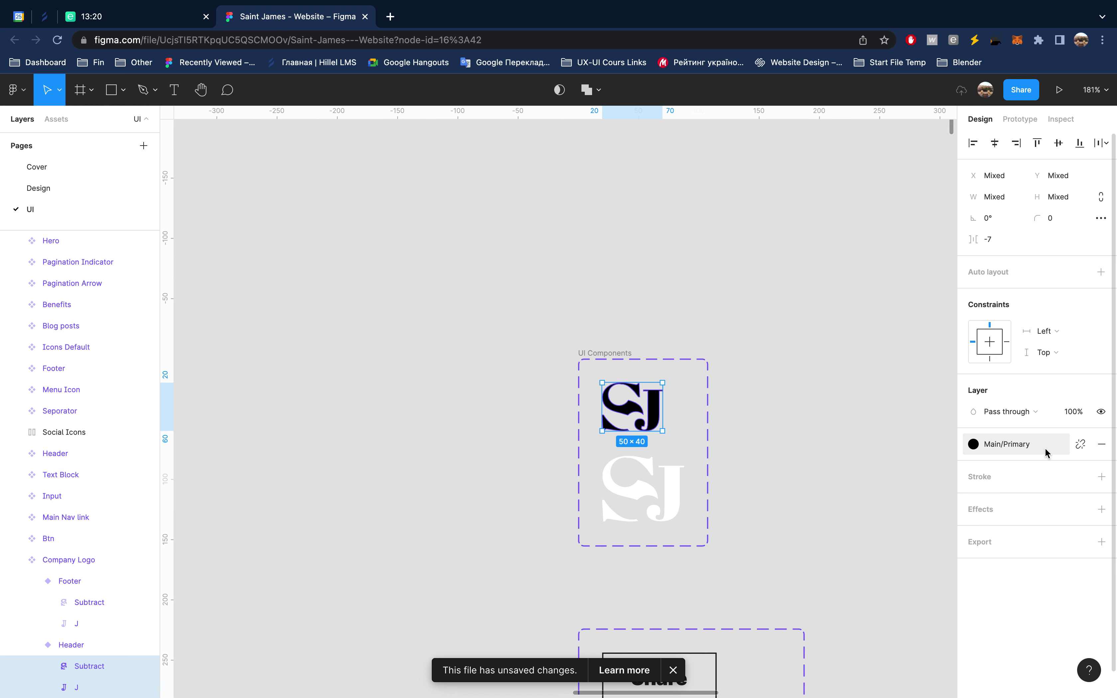
click(1040, 446)
mouse_move(1034, 535)
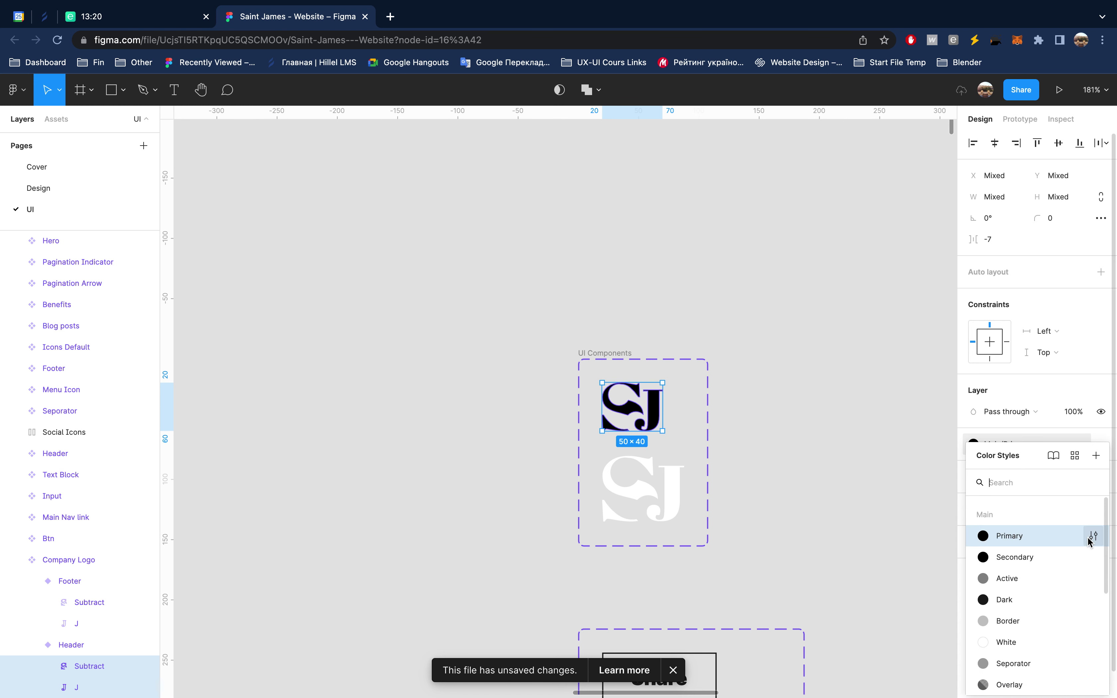
click(1093, 536)
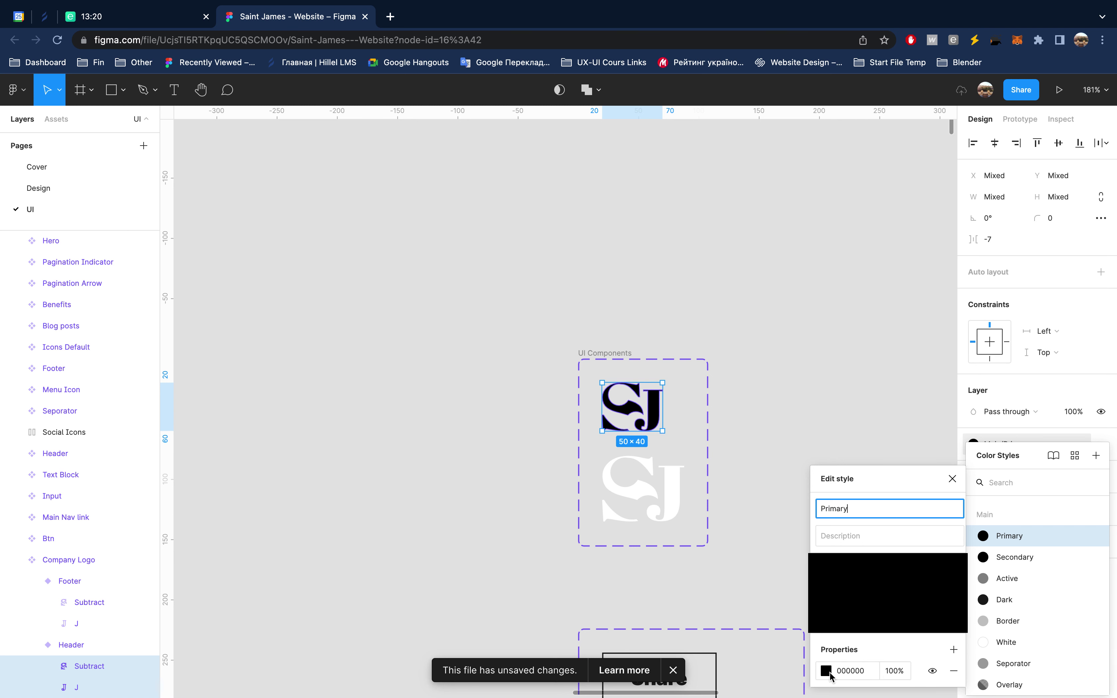
click(899, 285)
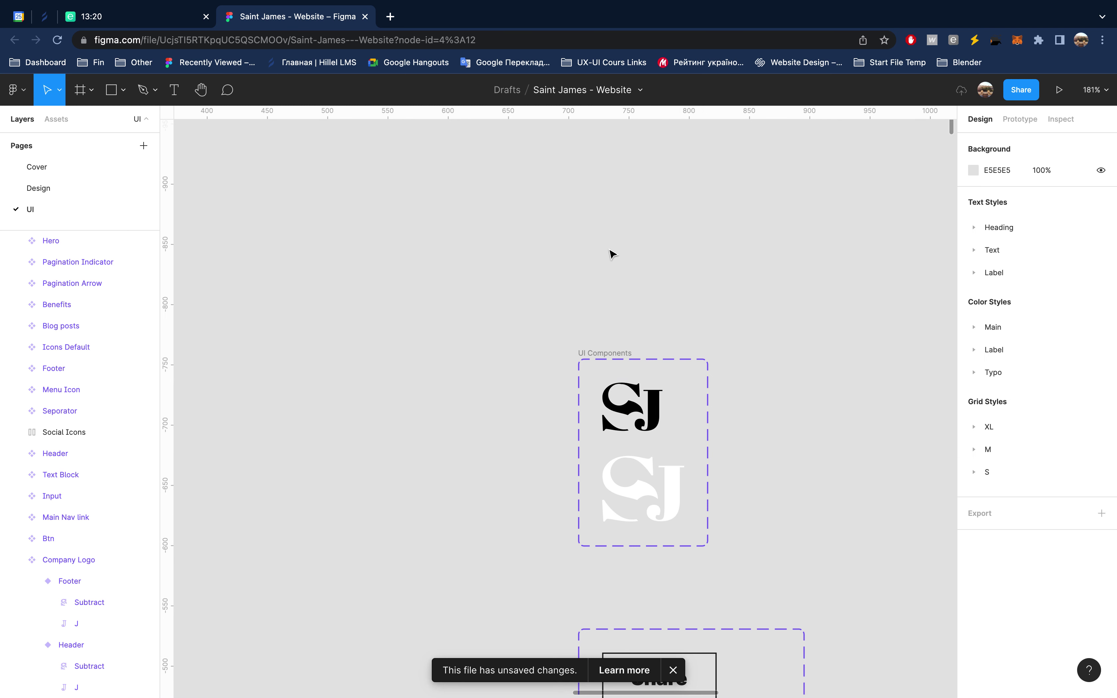
click(79, 187)
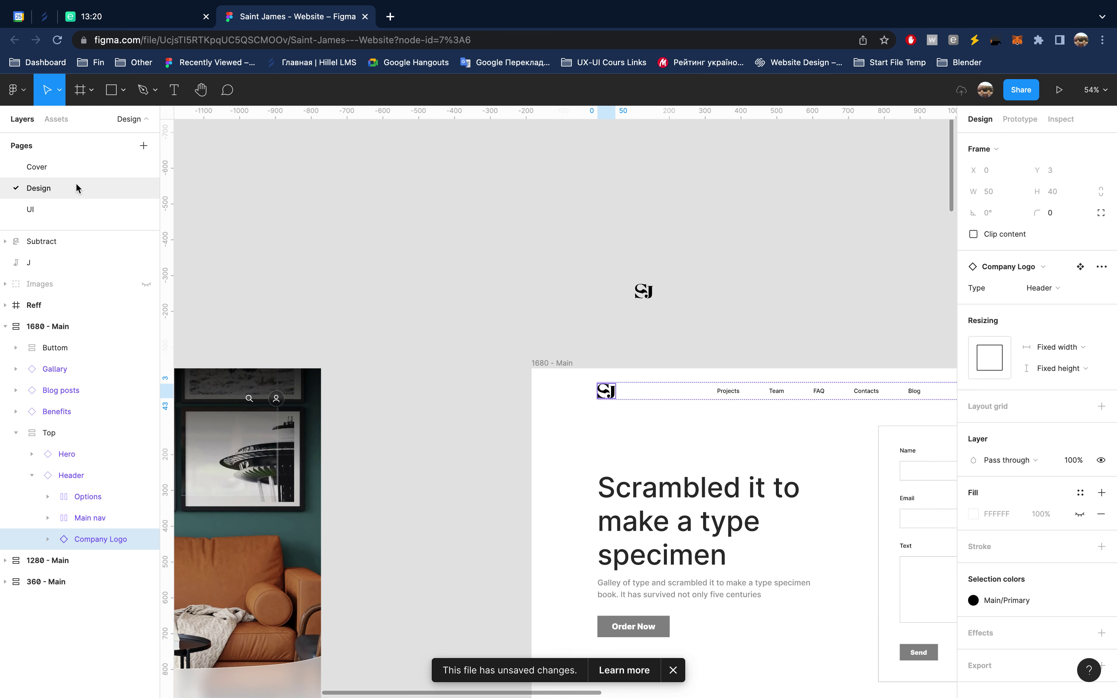
Step: Delete the stray SJ logo copy floating above the 1680 - Main frame
drag(413, 209, 517, 289)
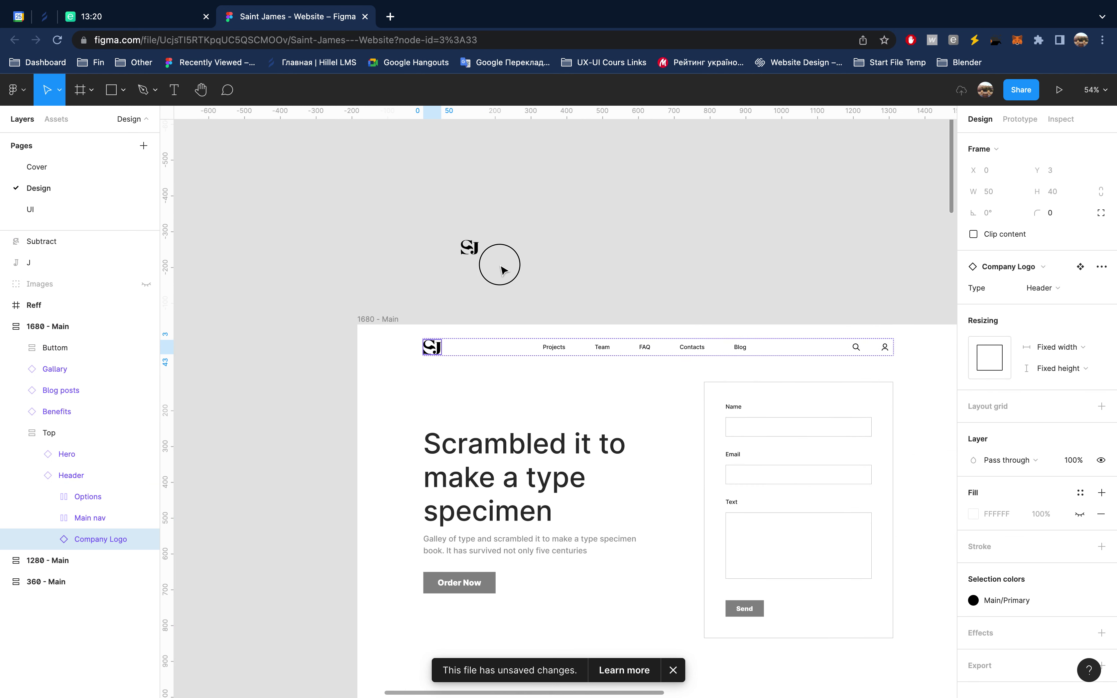
key(Delete)
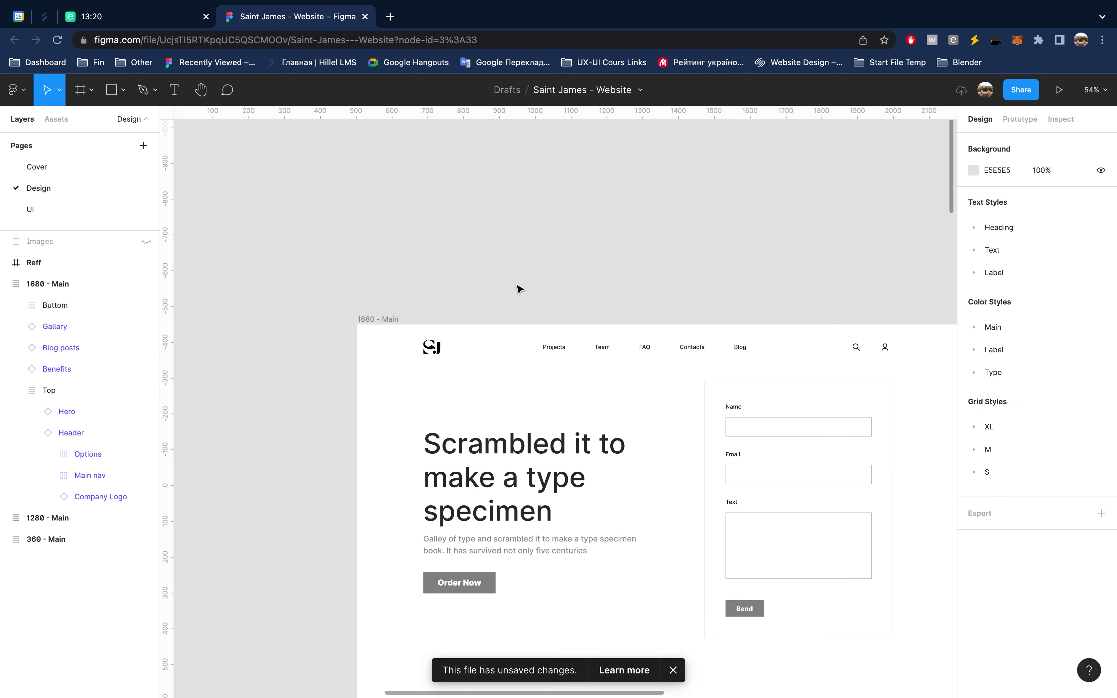
scroll(491, 310, down, 5)
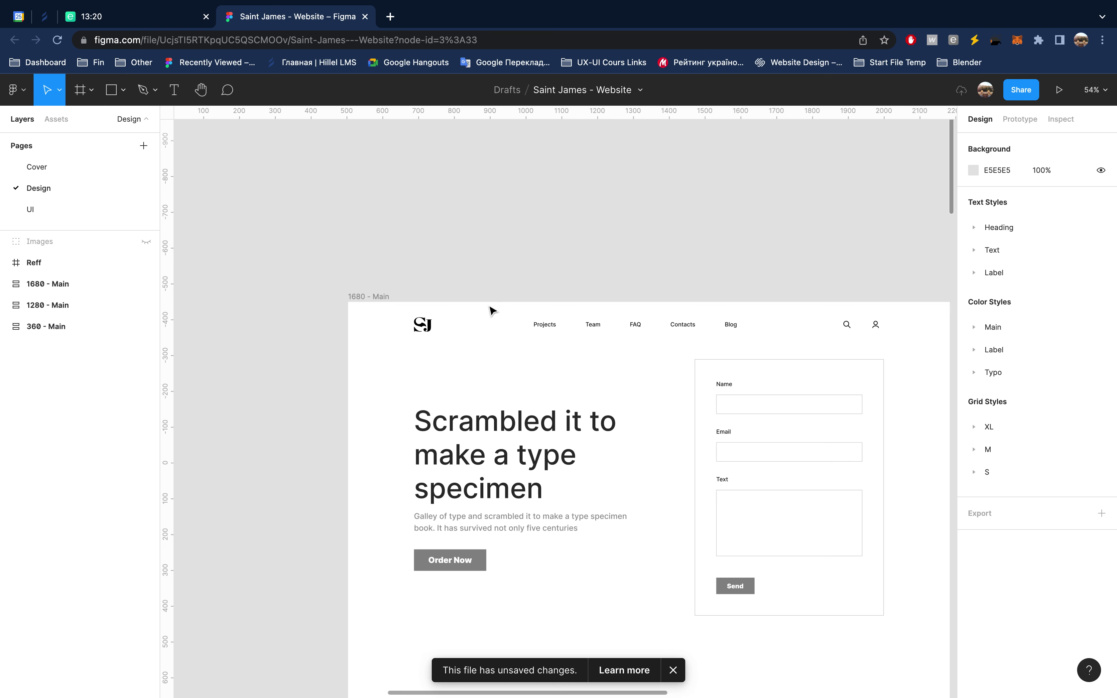
scroll(492, 309, right, 3)
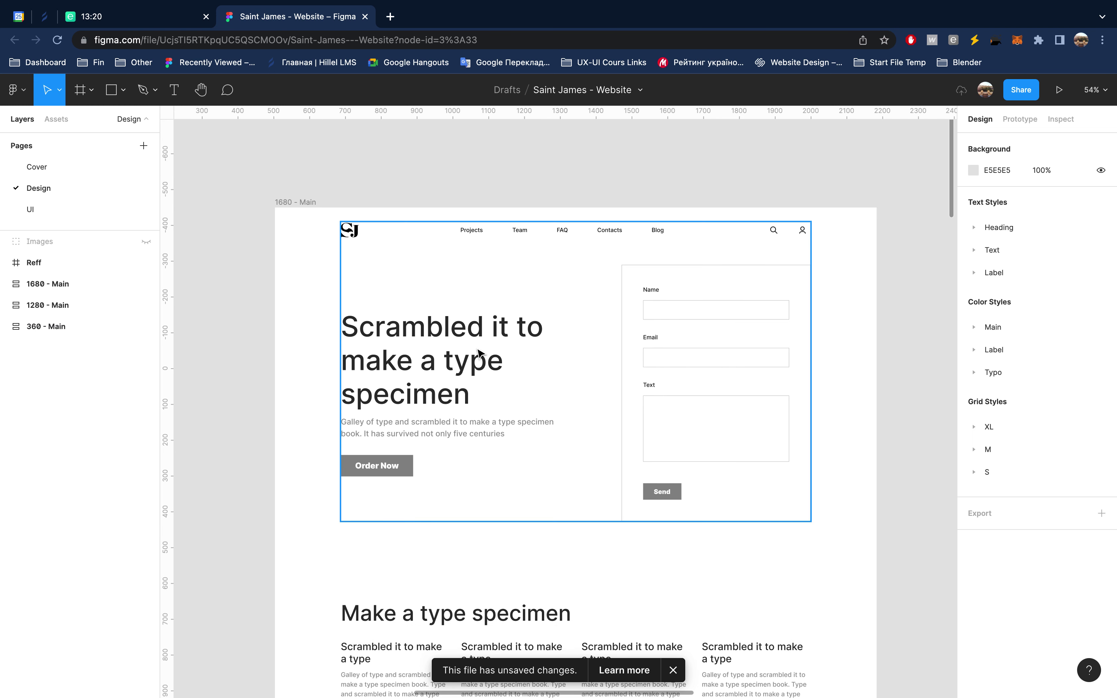
Step: Switch the Hero component to its Type 02 variant without the contact form
click(478, 353)
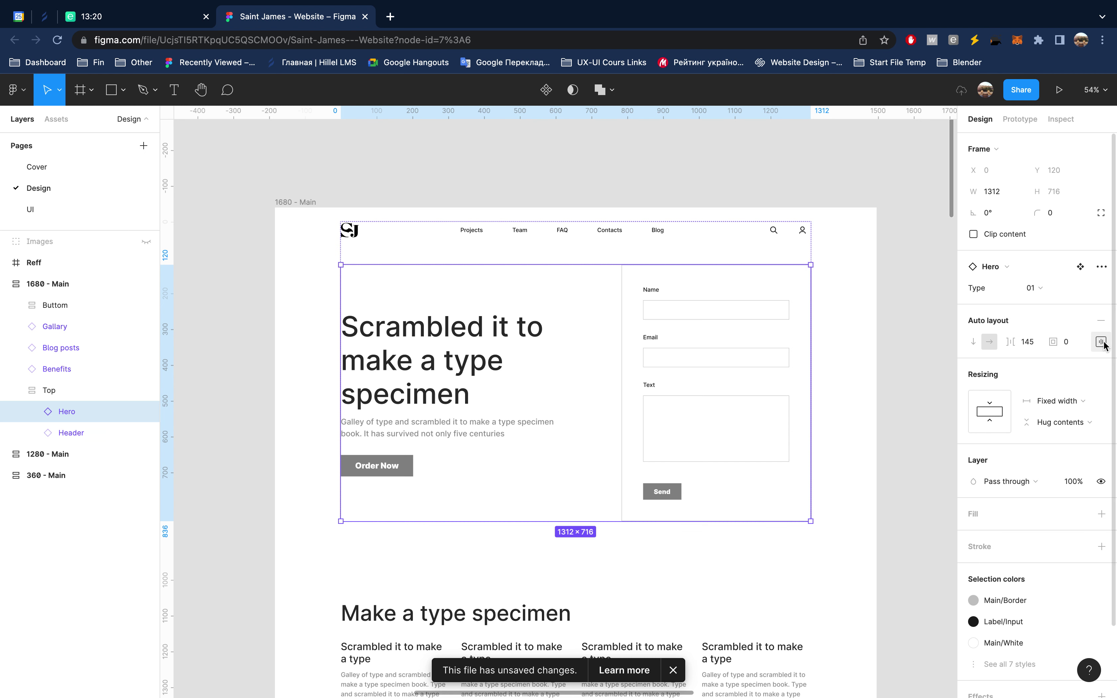
click(1064, 288)
click(1059, 305)
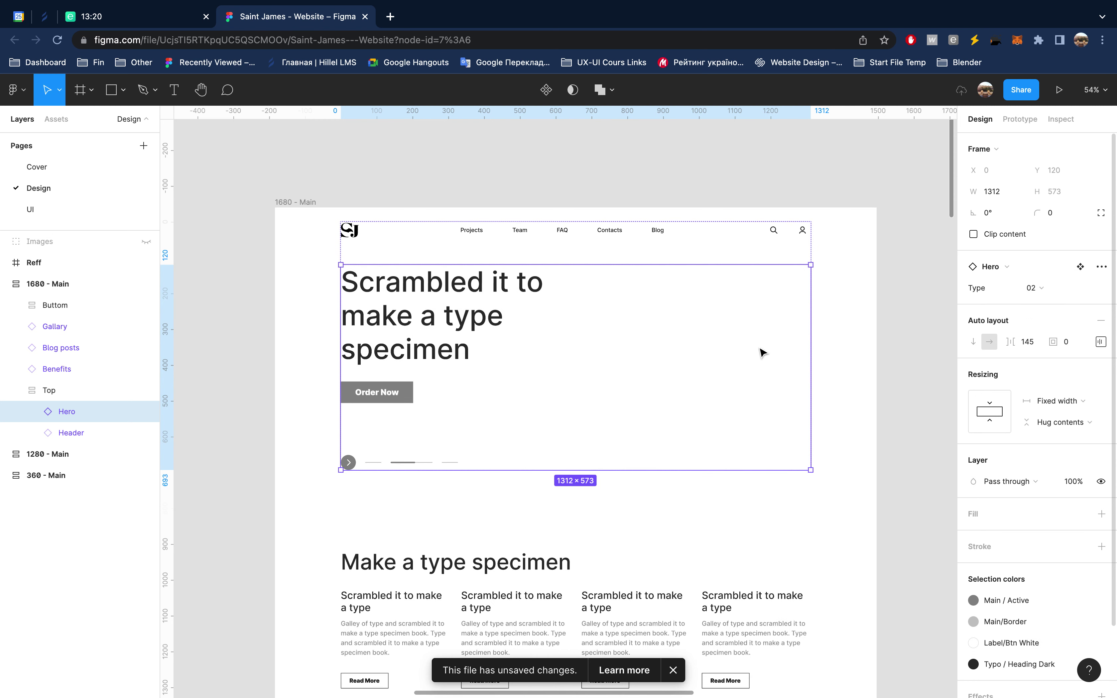
Step: Set the Top container's auto-layout spacing between header and hero to 94
click(69, 391)
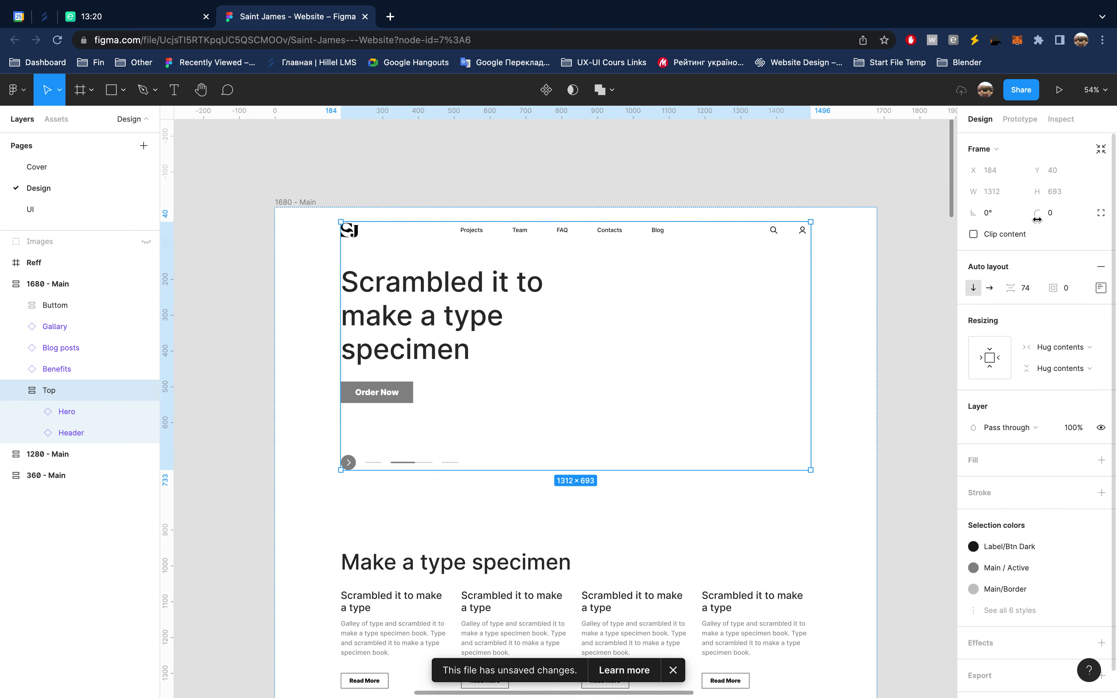
click(1033, 287)
text(94)
key(Return)
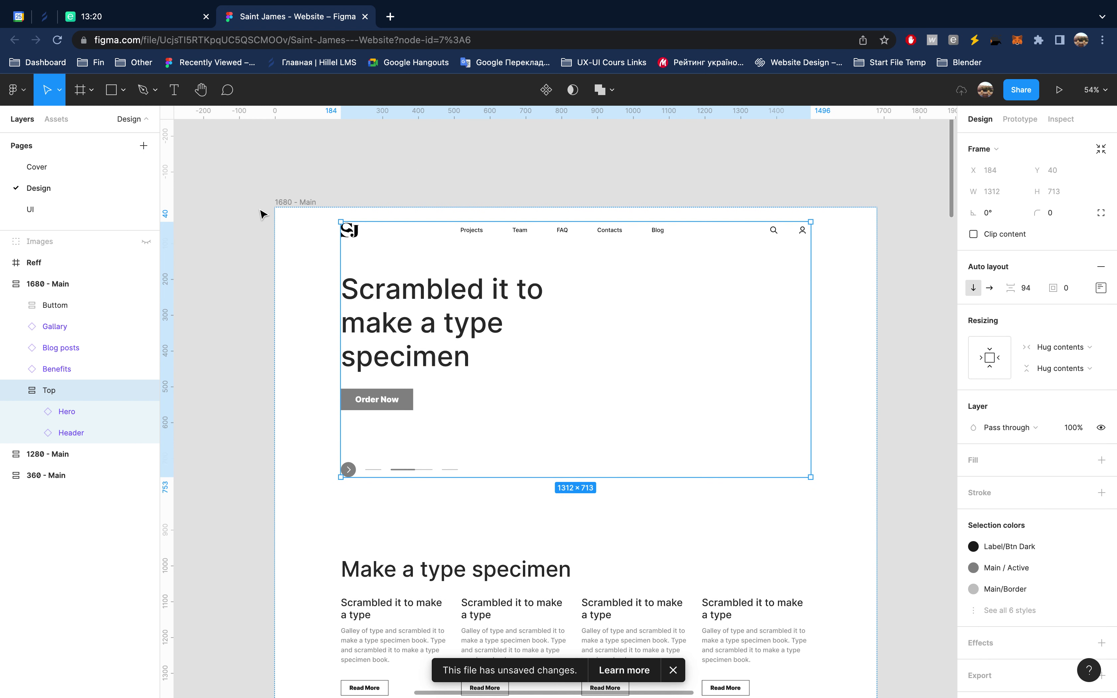
click(296, 203)
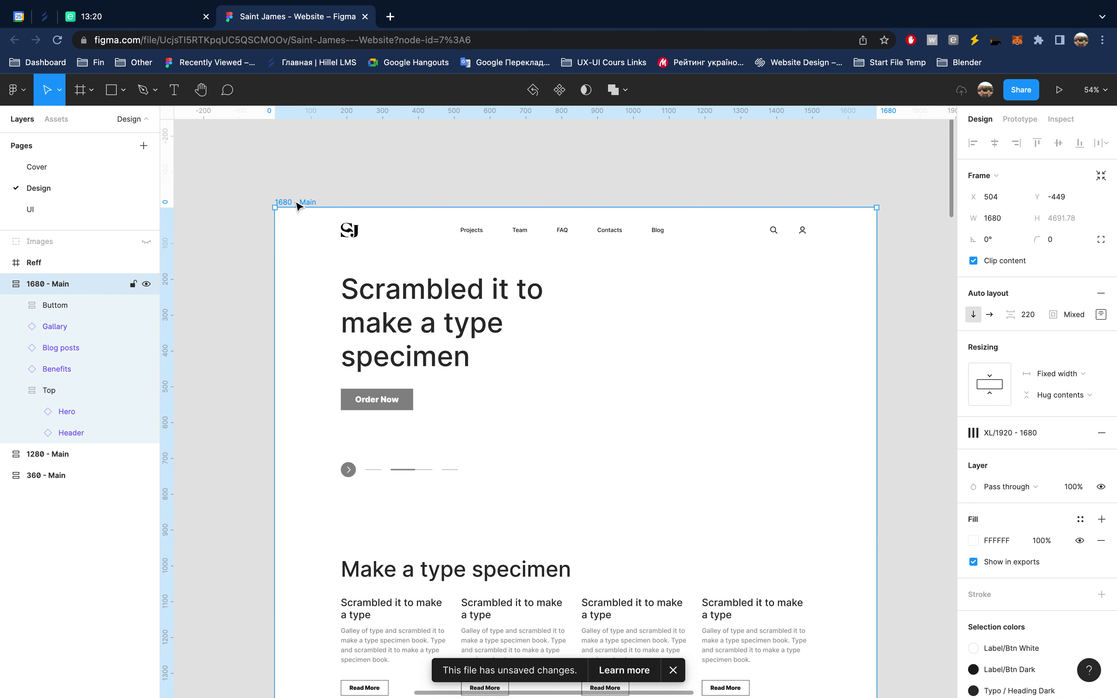
Step: Preview the 1680 flow as a prototype, hide its Flows list, and compare with the editor
click(1060, 93)
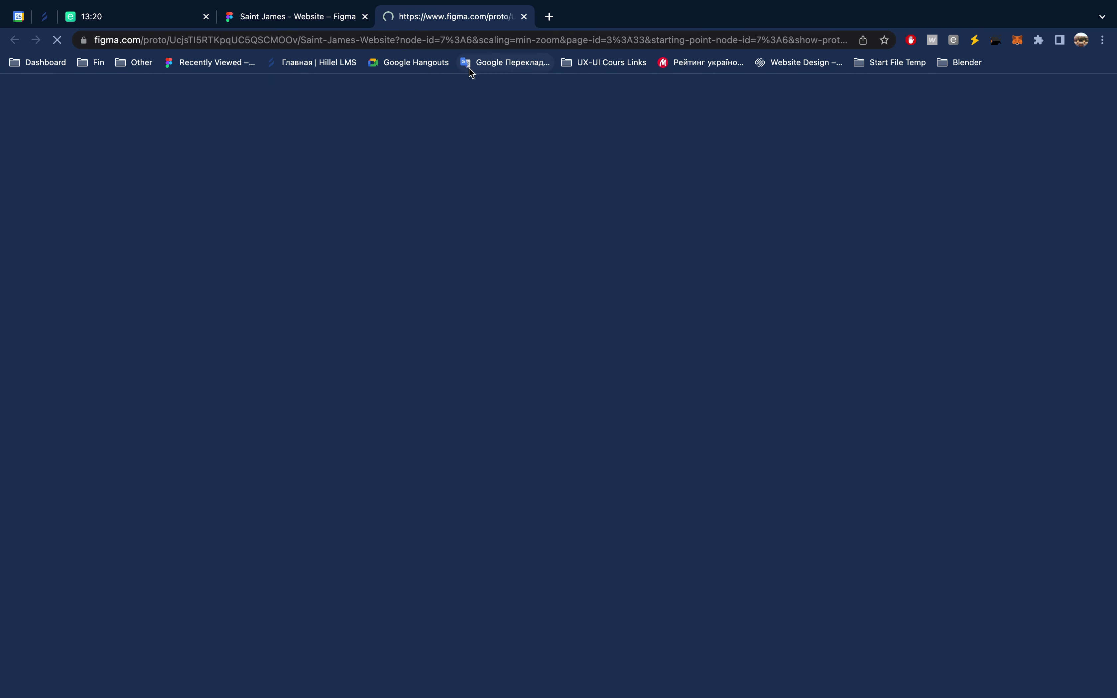
click(296, 55)
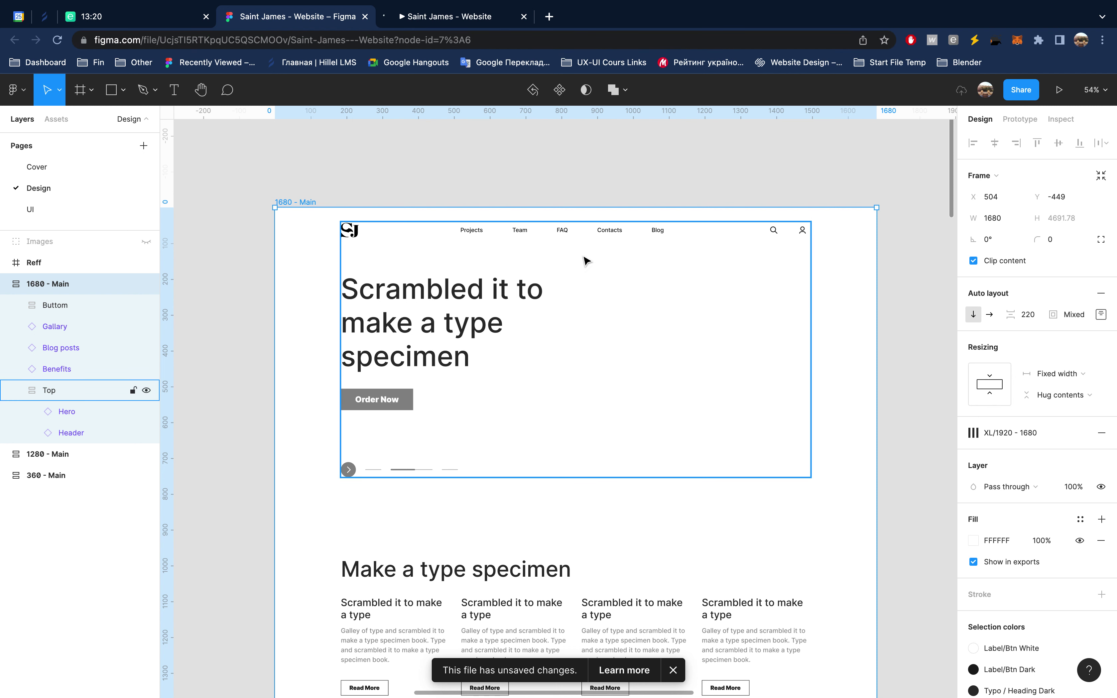
key(shift+1)
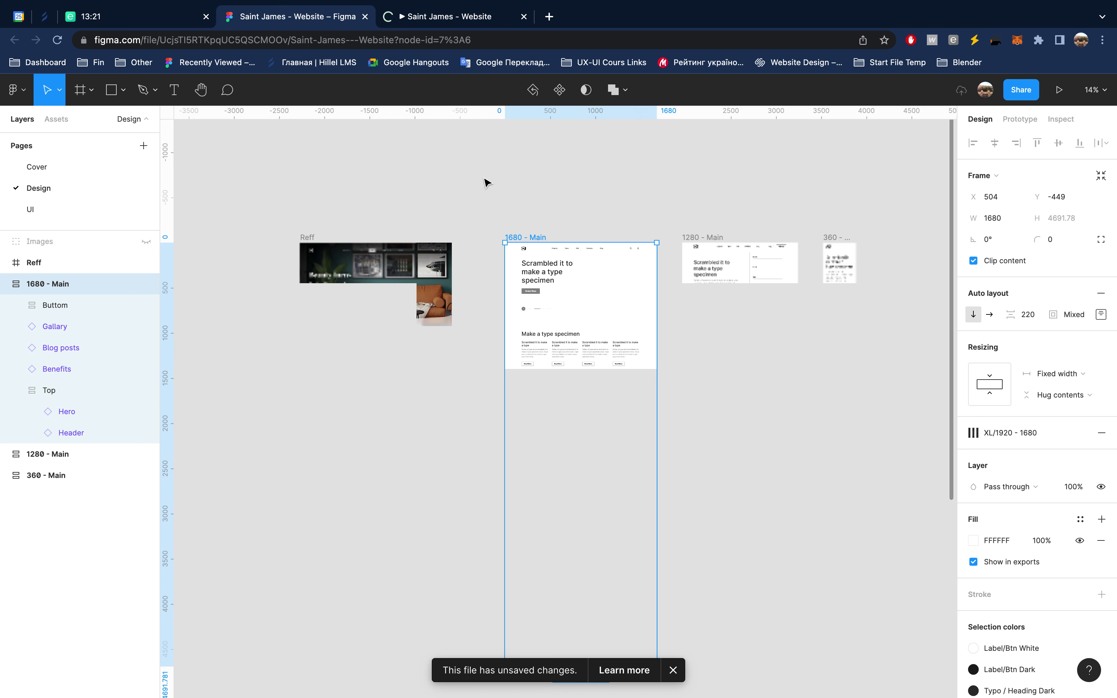
click(440, 18)
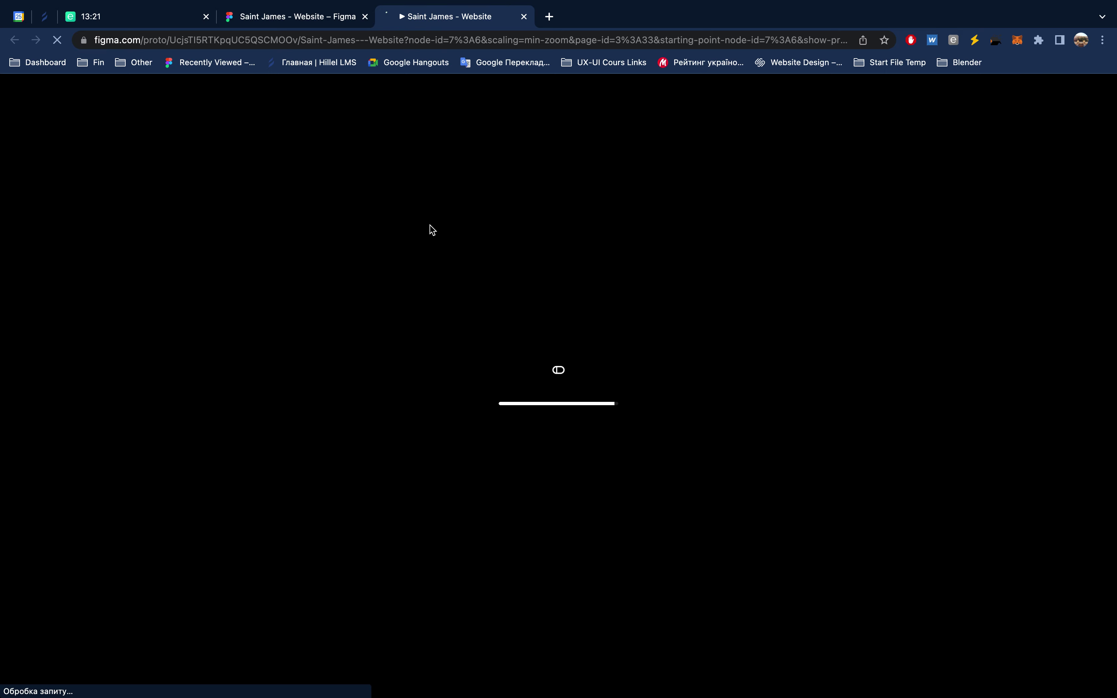
click(318, 22)
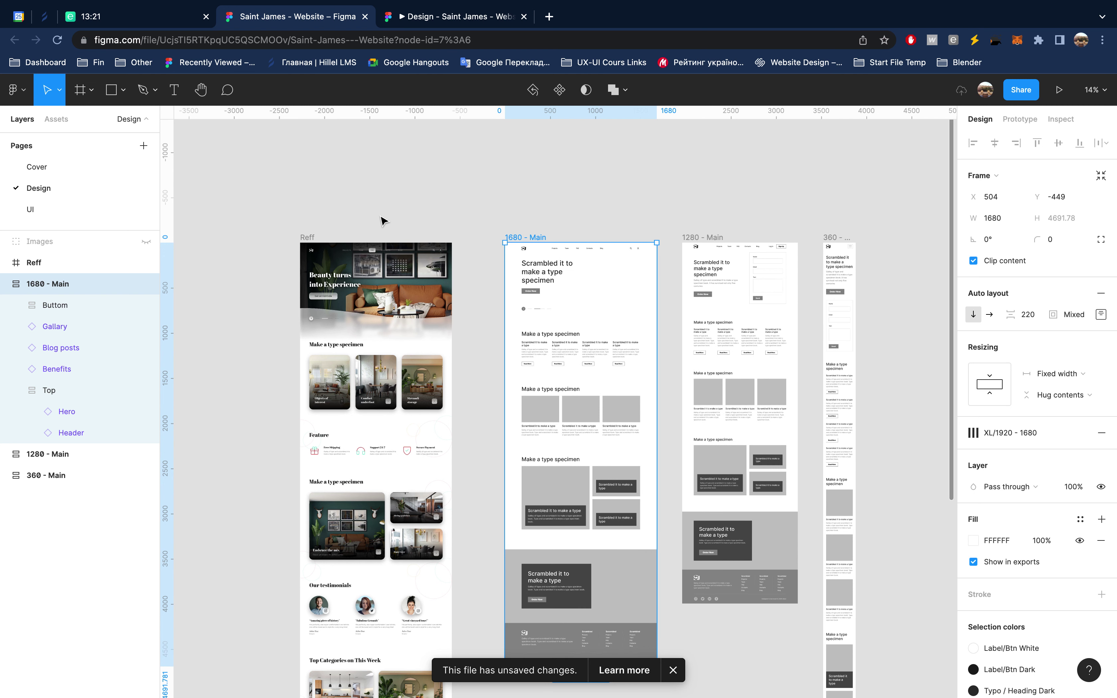
click(475, 19)
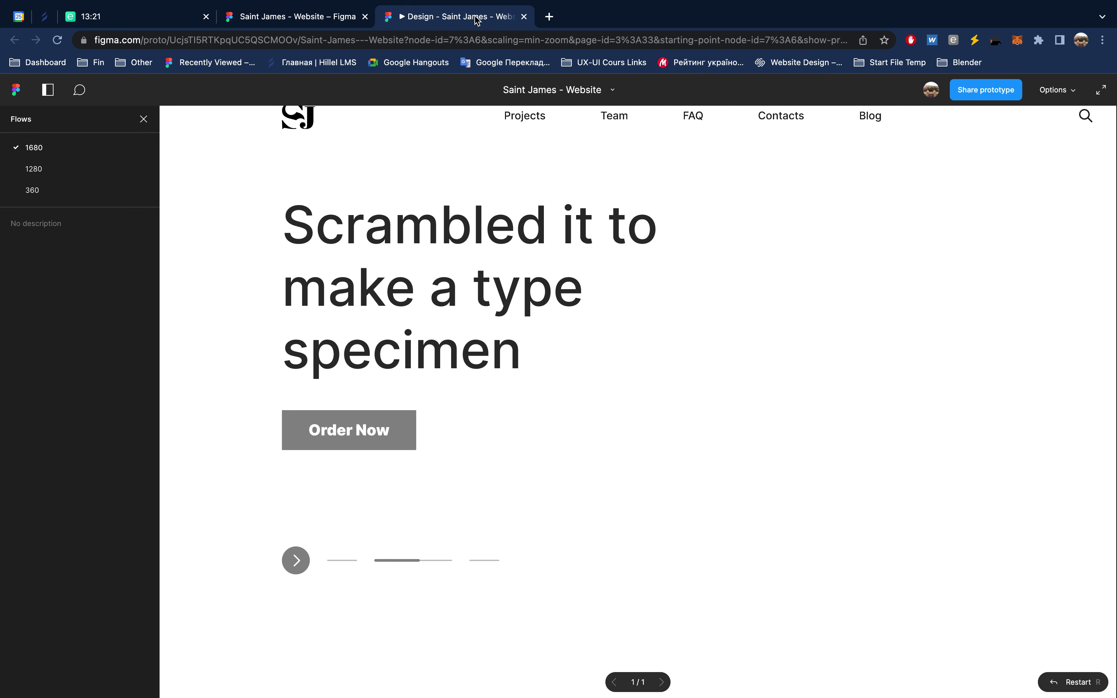
click(144, 119)
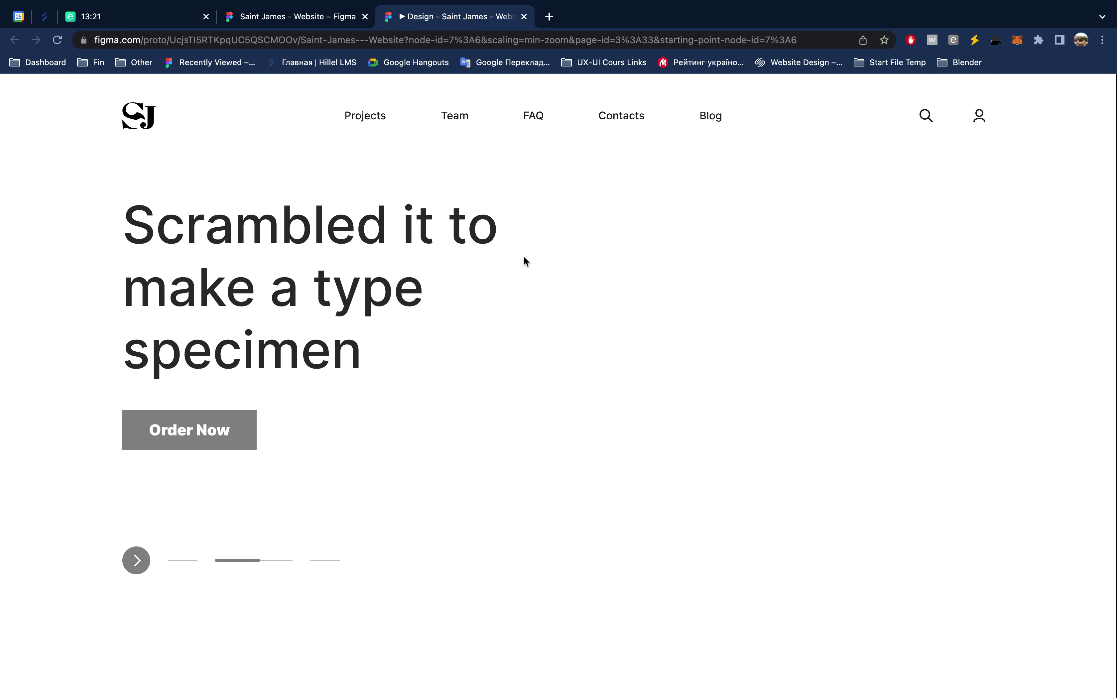
click(322, 16)
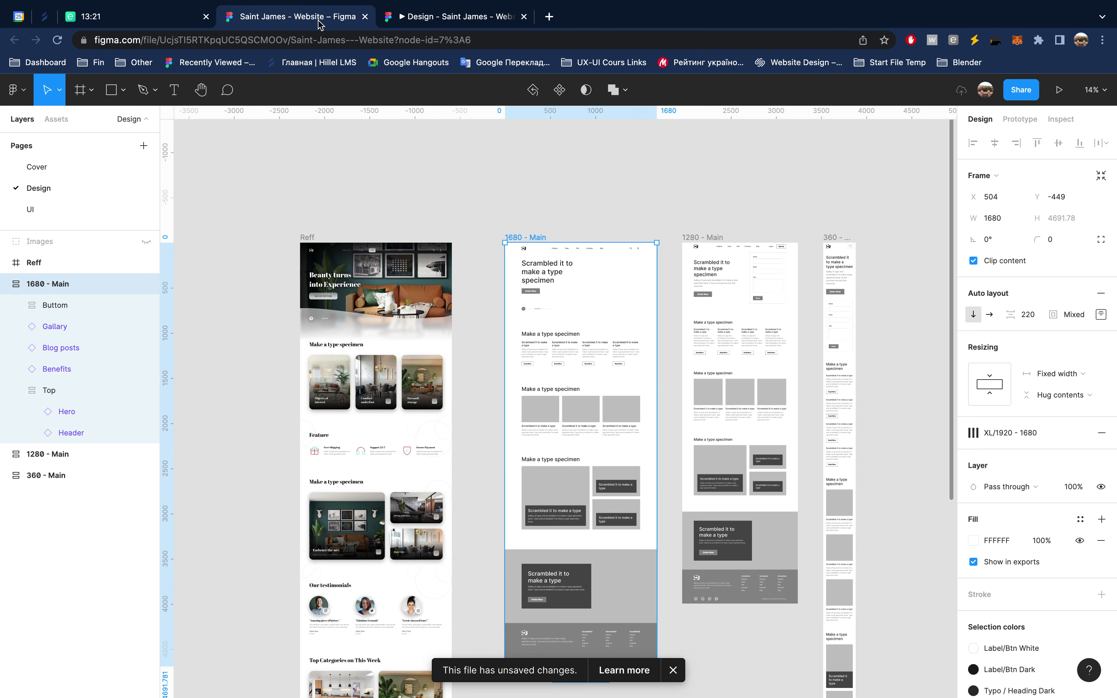
click(428, 23)
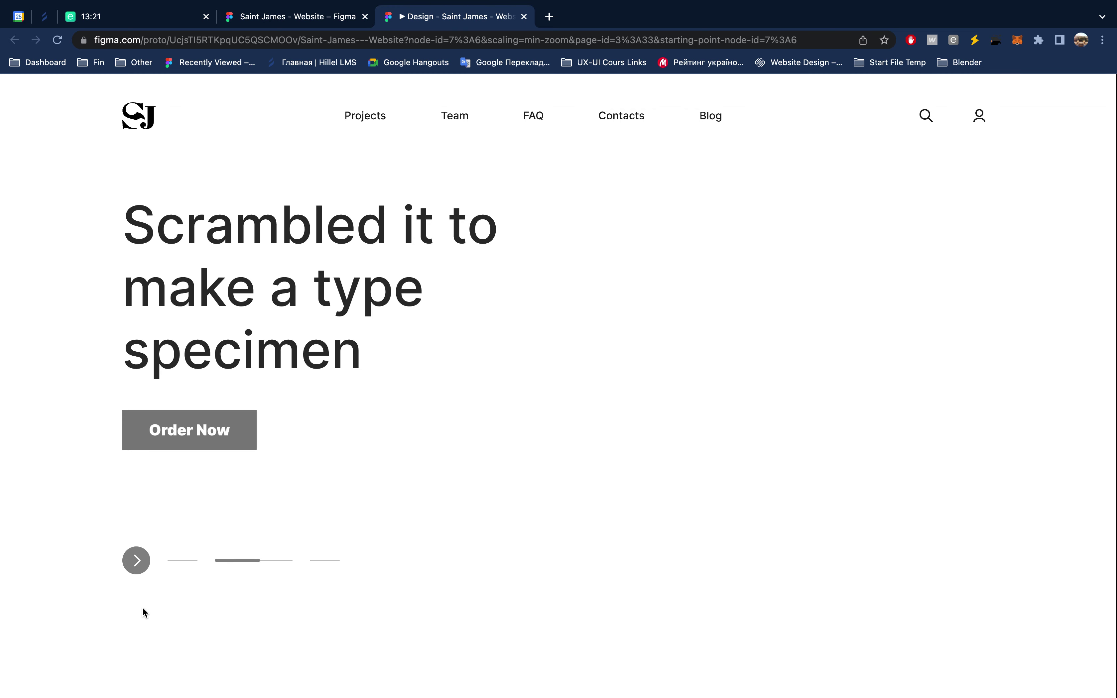
click(310, 24)
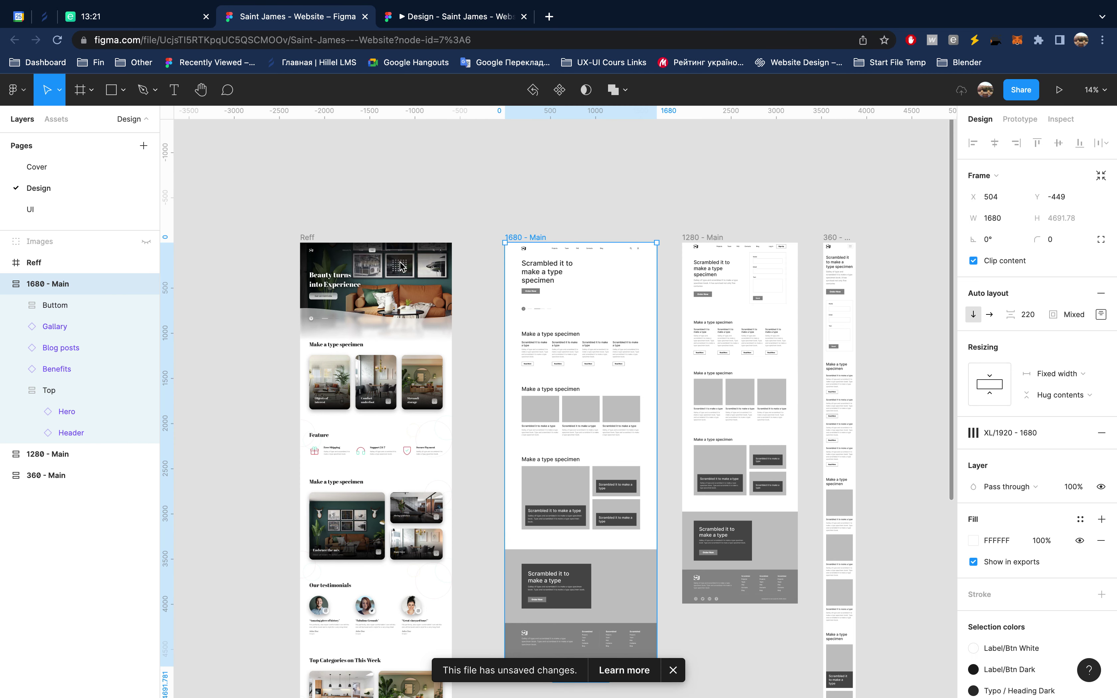
Step: Raise the Top section's header-to-hero spacing to 174 and check it in the prototype
click(589, 287)
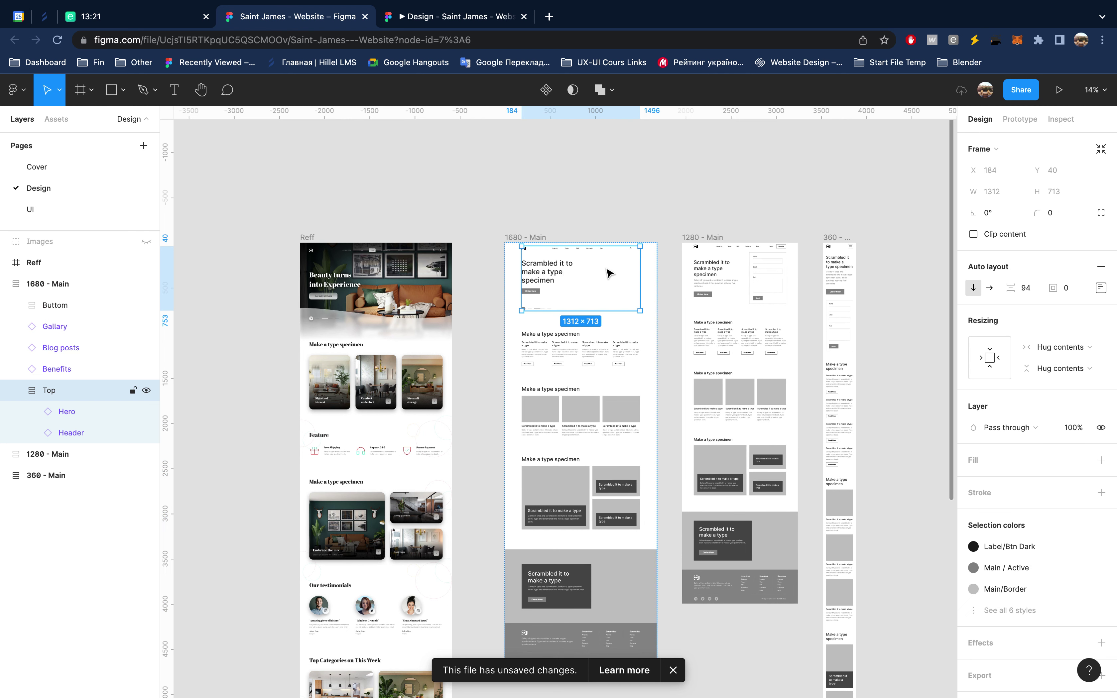
click(1033, 296)
key(shift+Up)
key(shift+Up)
key(shift+Up)
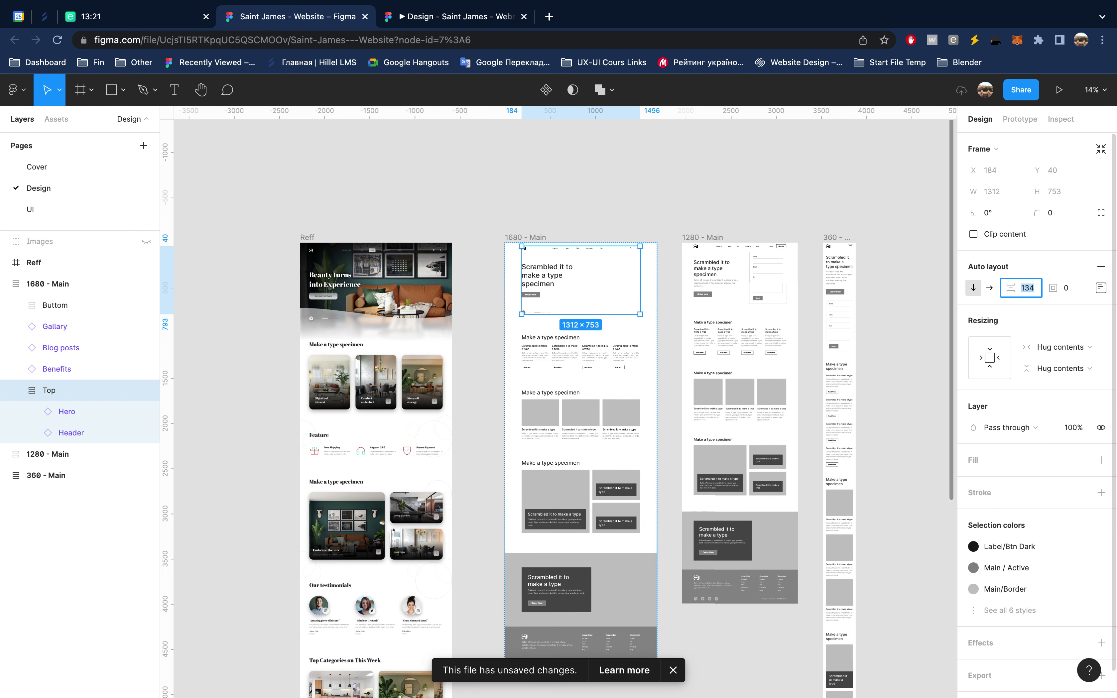
key(shift+Up)
key(shift+Up)
key(shift+Up)
key(shift+Up)
key(Return)
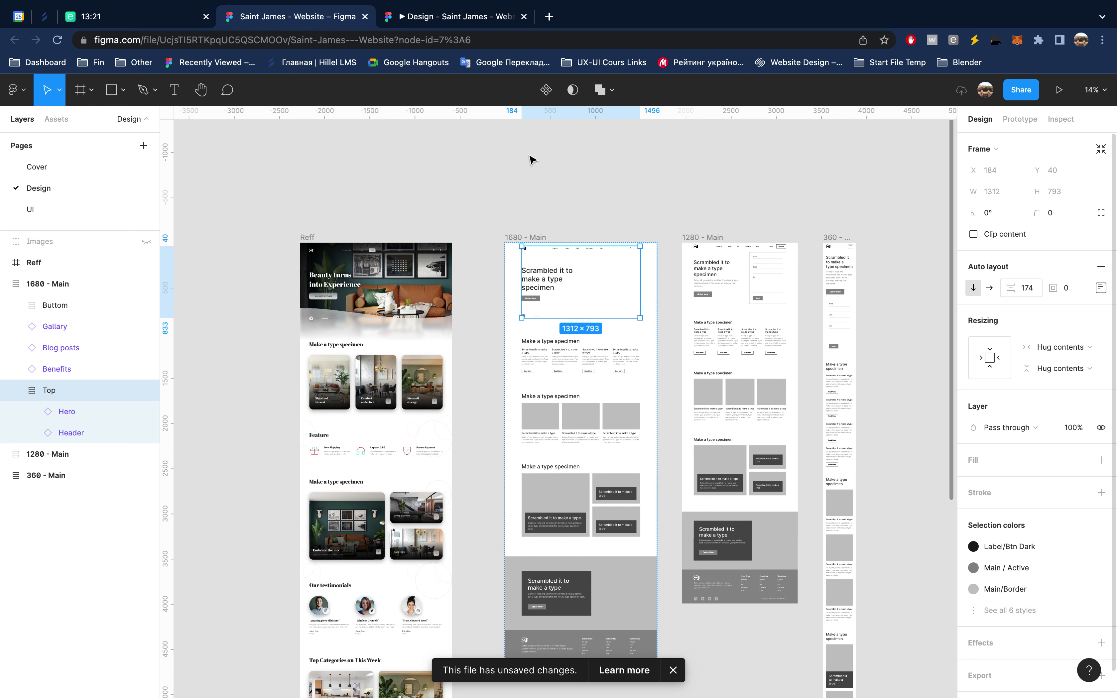
click(468, 19)
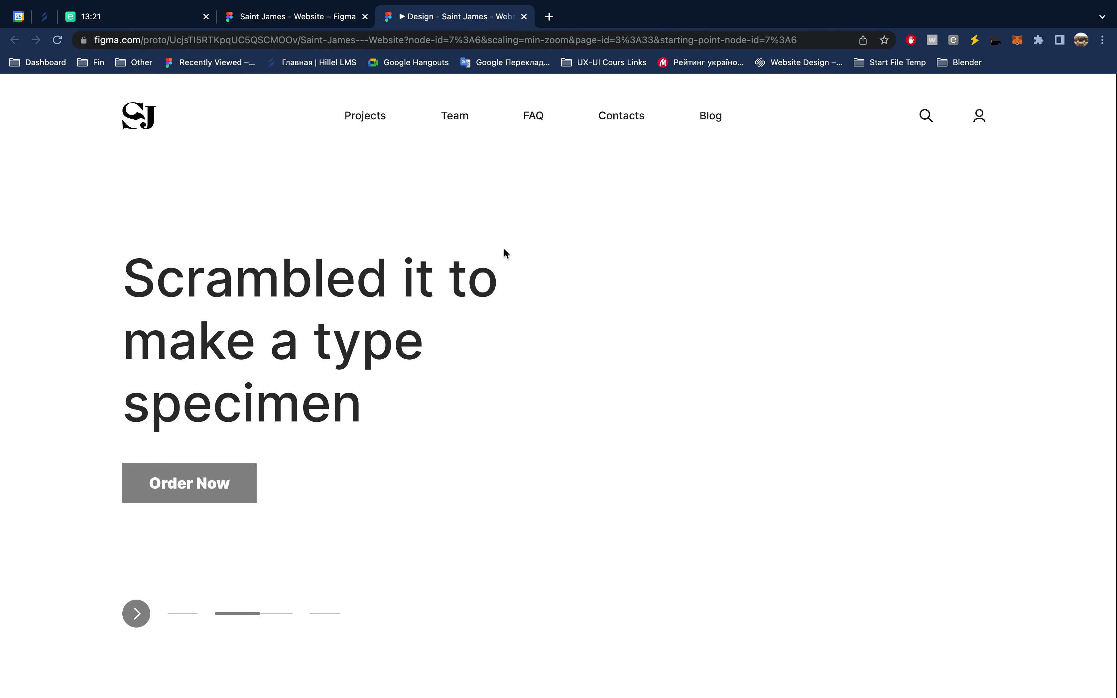
click(336, 19)
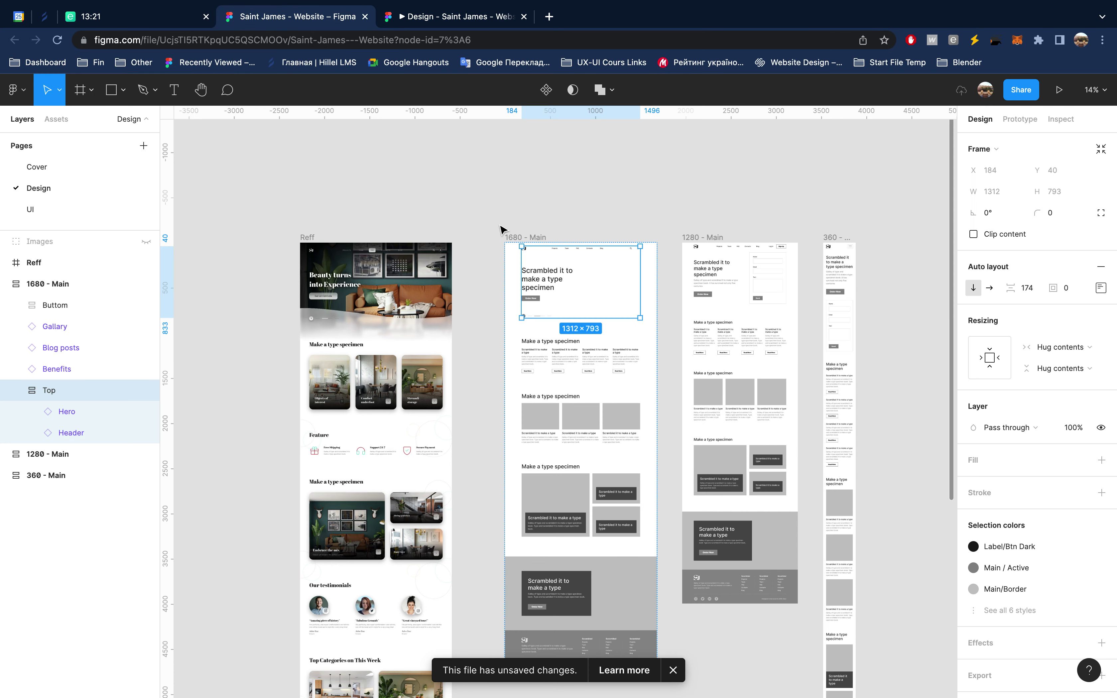
click(515, 236)
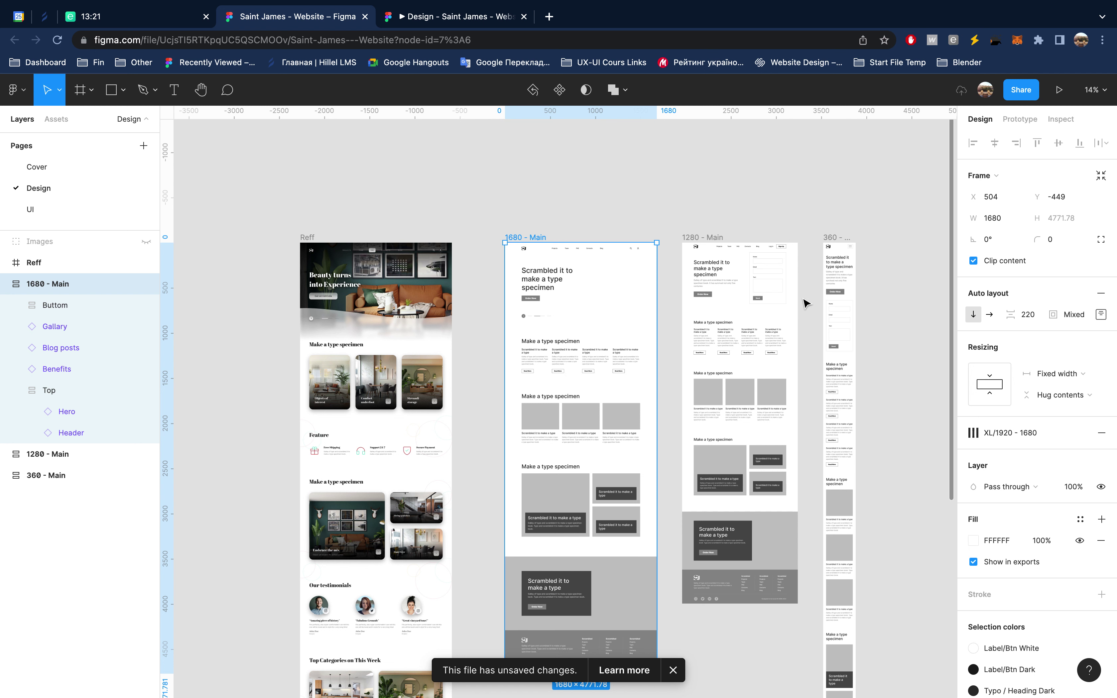
mouse_move(1032, 433)
click(1032, 437)
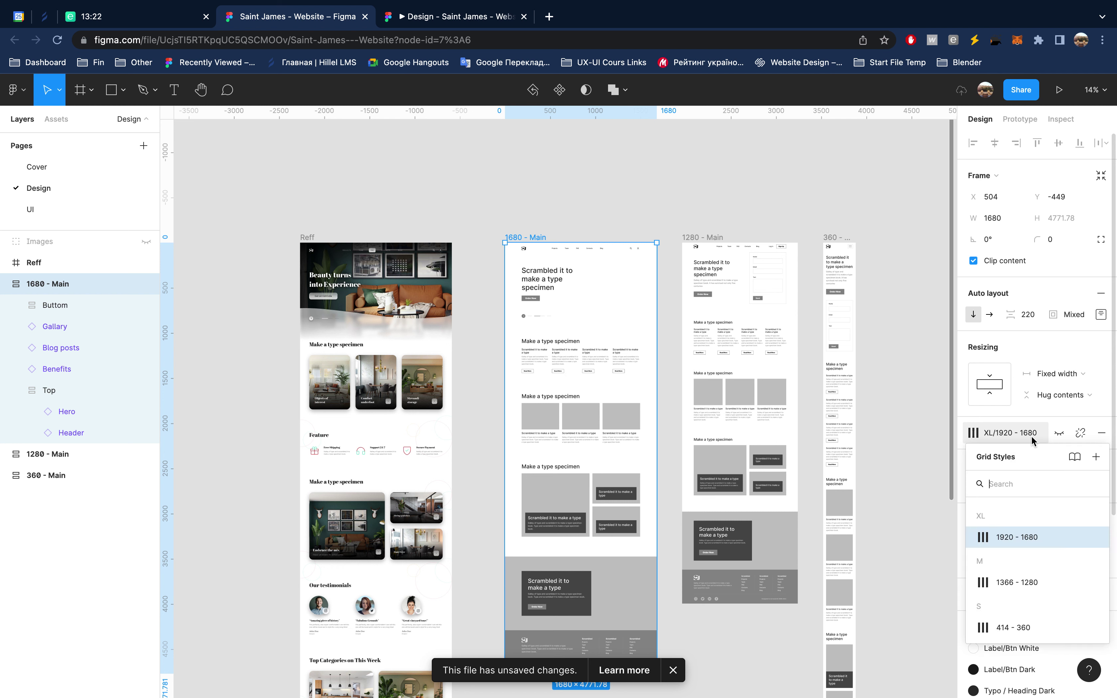
Step: Open the 1920 - 1680 grid style's columns and try widths of 90 and 100
click(1094, 538)
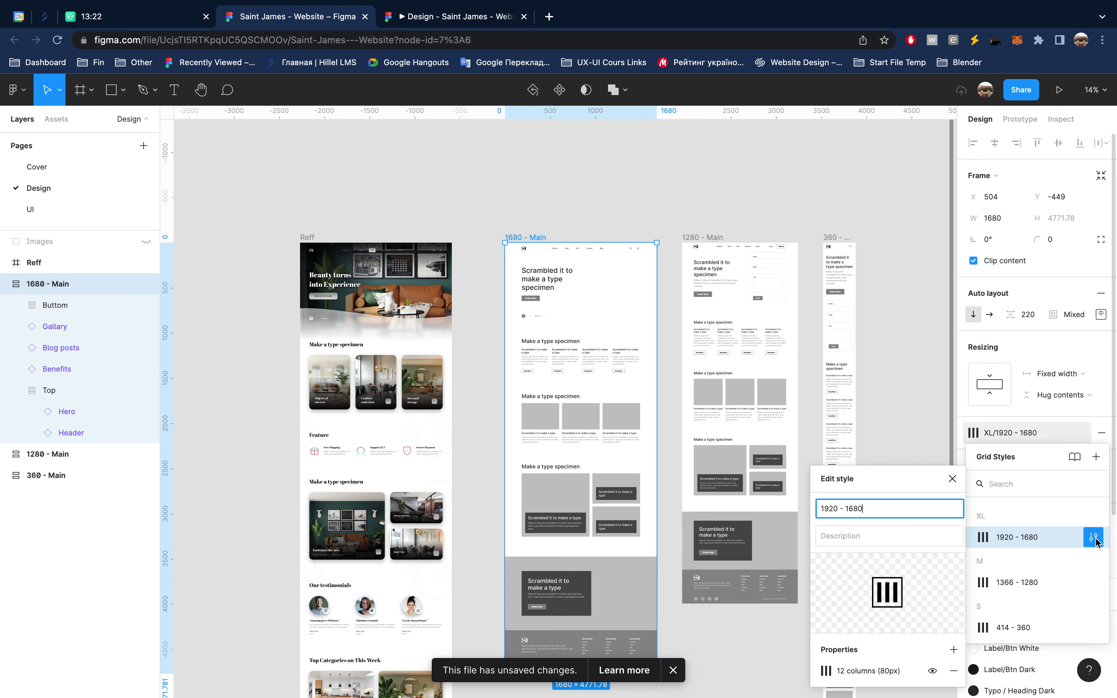
click(825, 671)
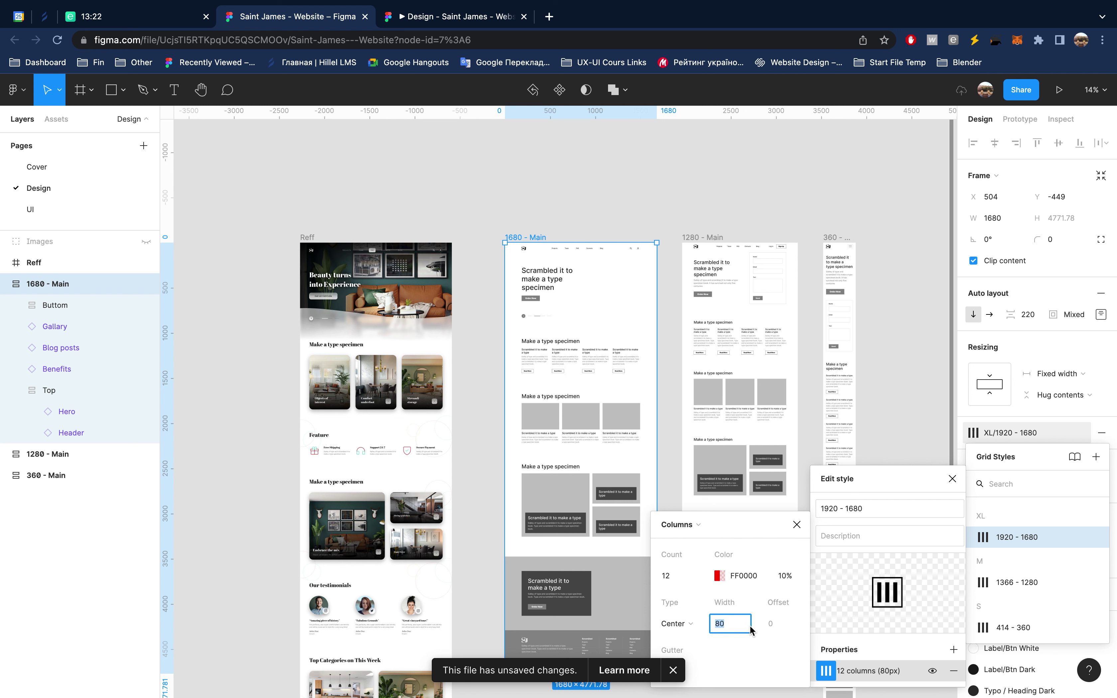
text(90)
key(Return)
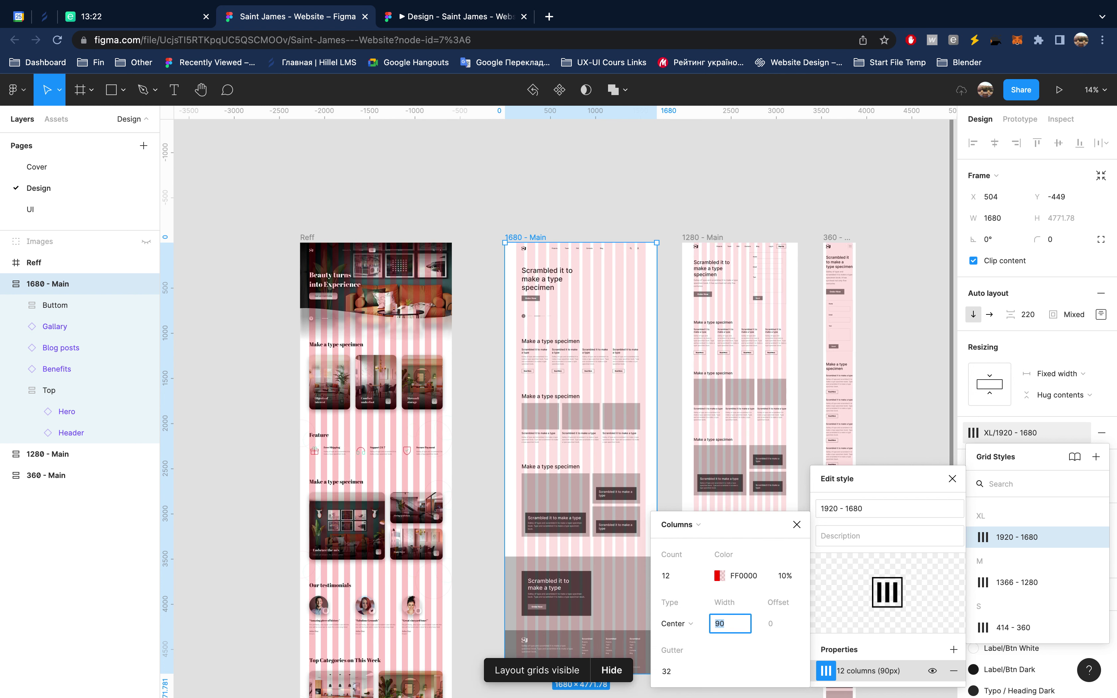
key(shift+Up)
key(shift+Down)
key(shift+Up)
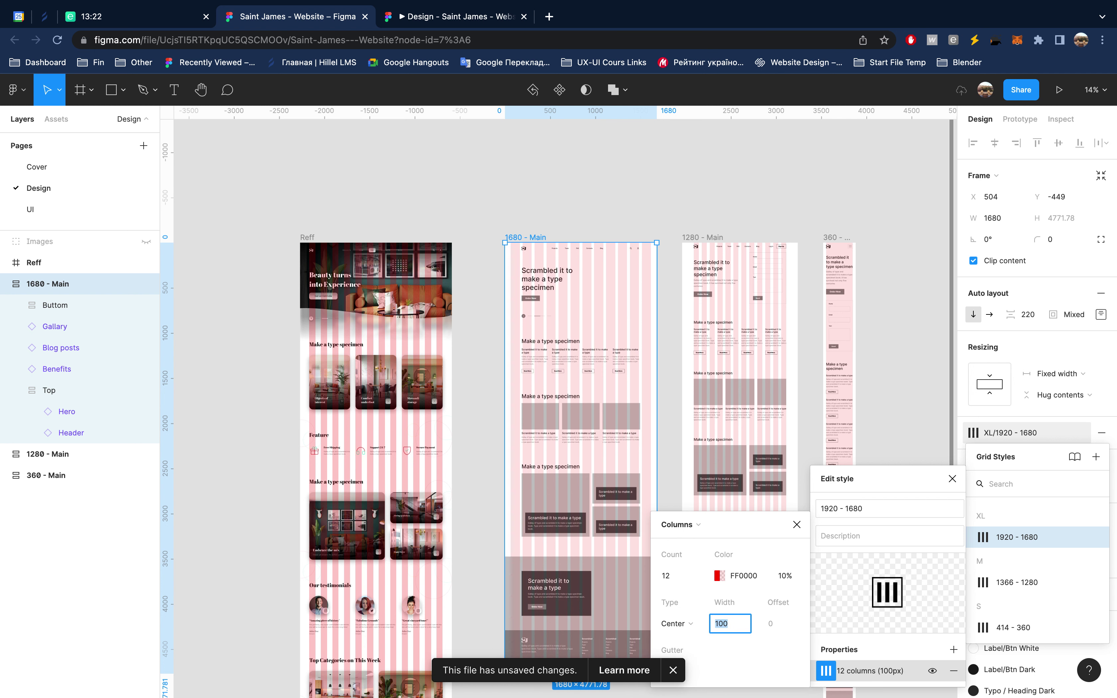
key(shift+Down)
key(shift+Down)
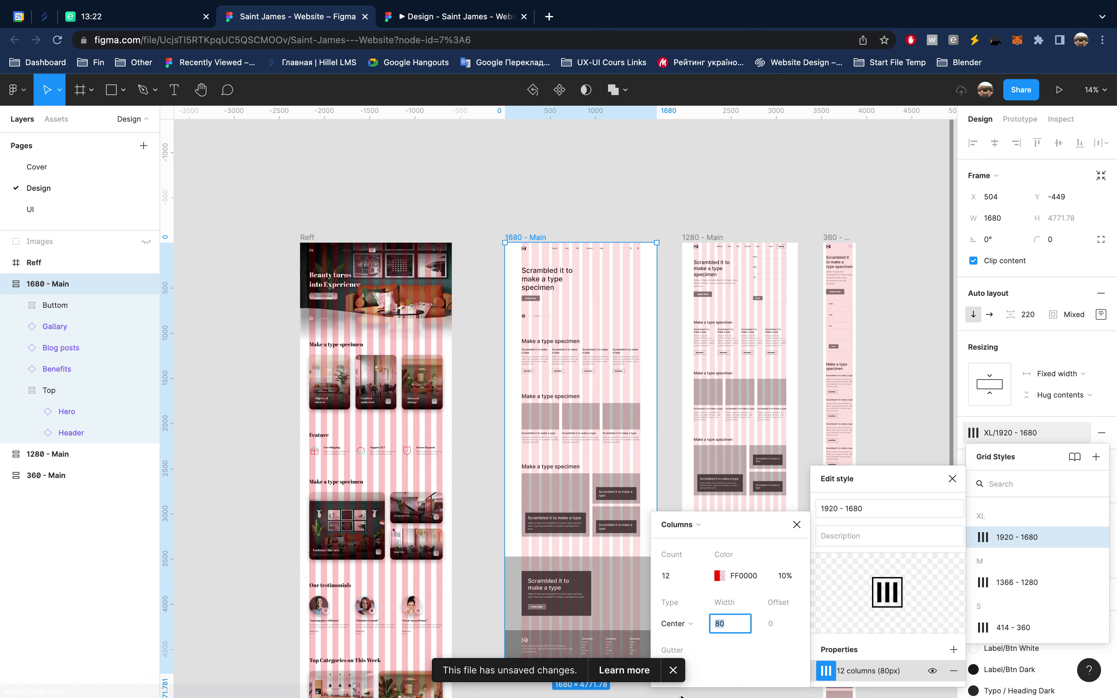
Step: Set the grid's gutter to 60 and column width to 68
click(675, 671)
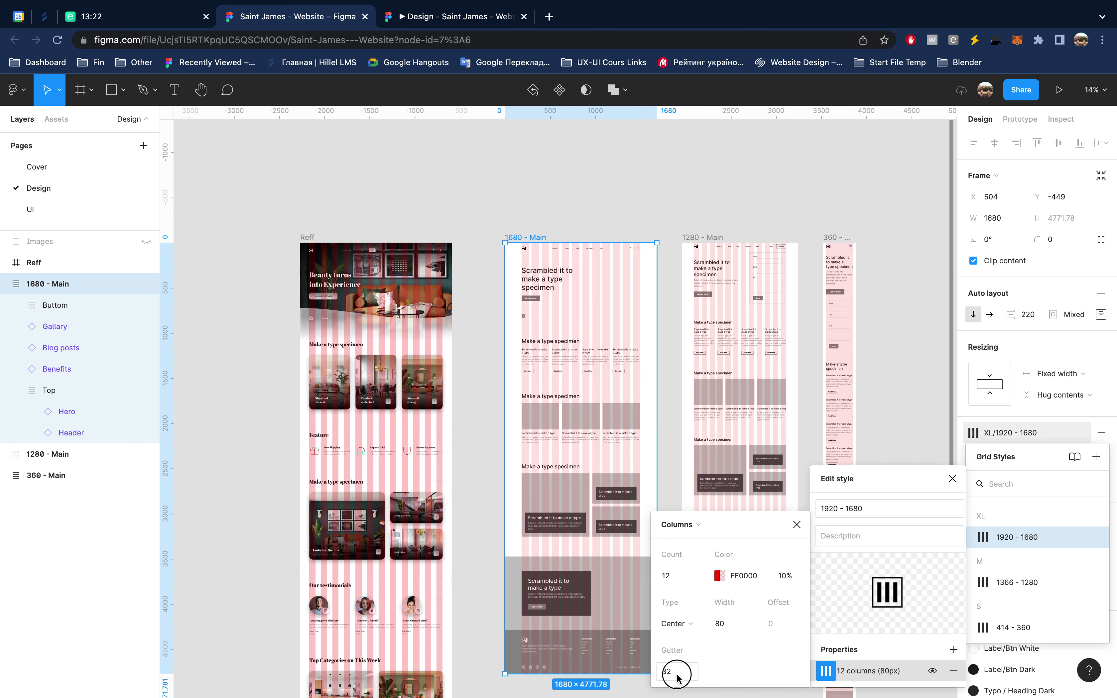
click(678, 676)
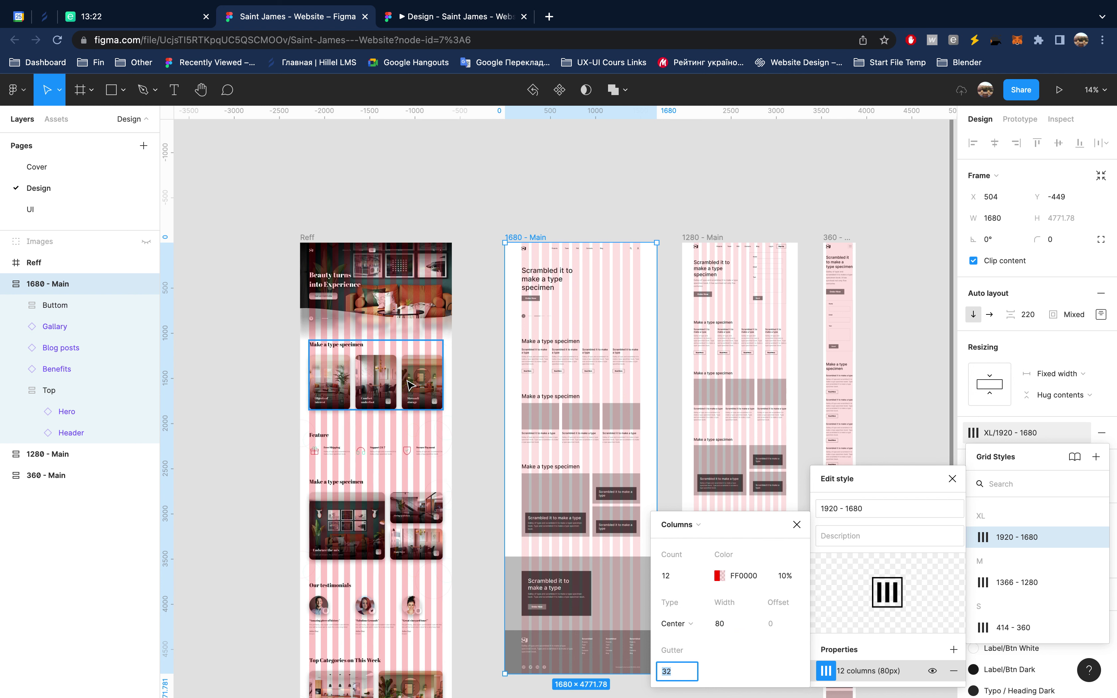
text(60)
key(Return)
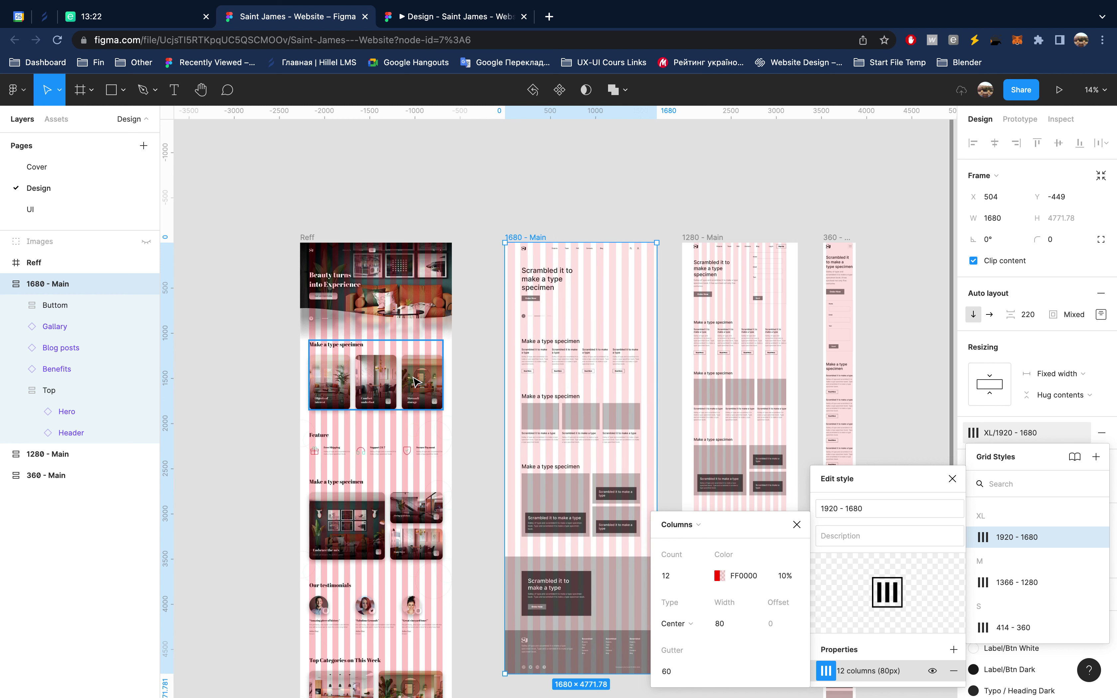
click(733, 626)
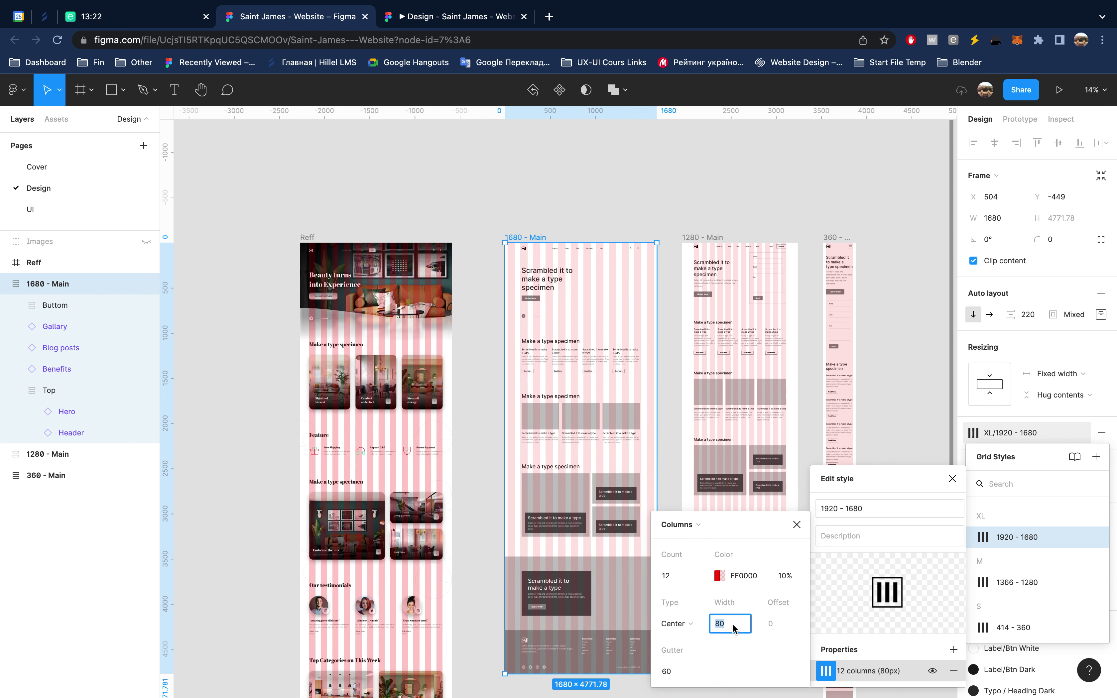
key(shift+Down)
key(Down)
key(Down)
key(Down)
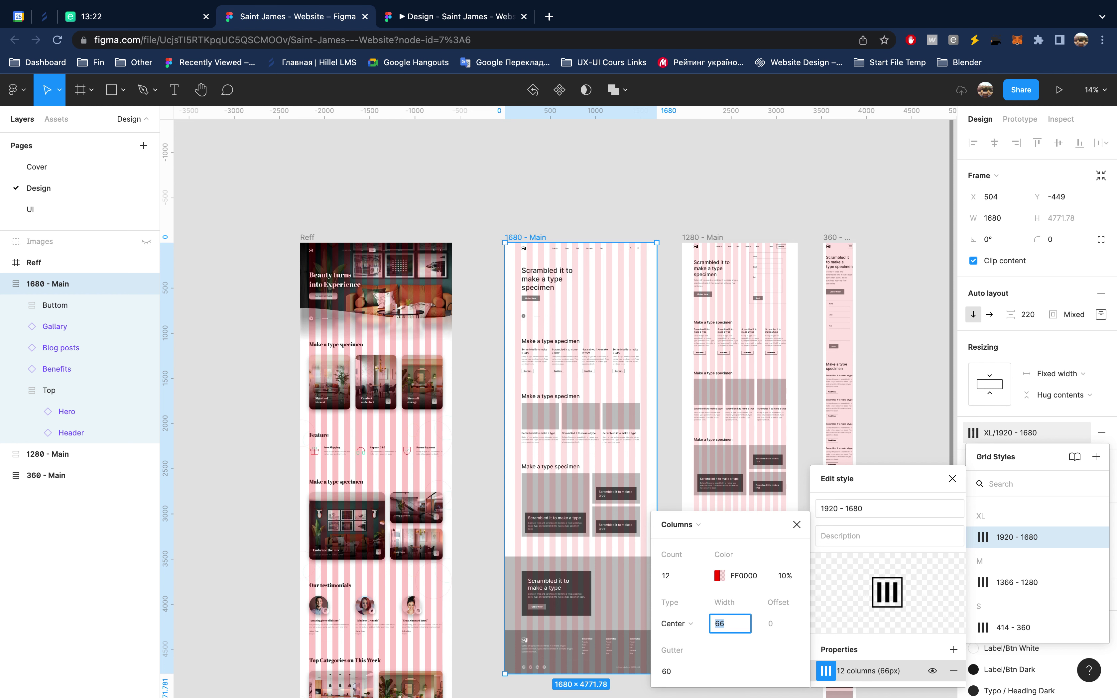
key(Up)
key(Return)
click(311, 238)
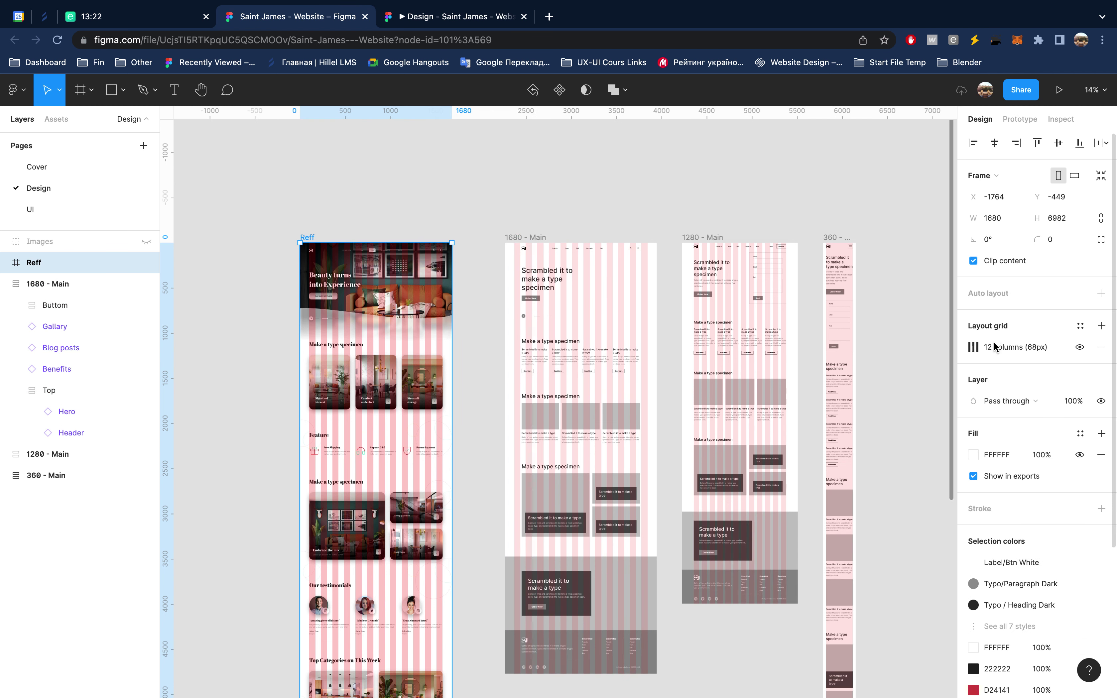
Step: Reopen the 1920 - 1680 grid style to verify the columns, then select the Top section
click(533, 237)
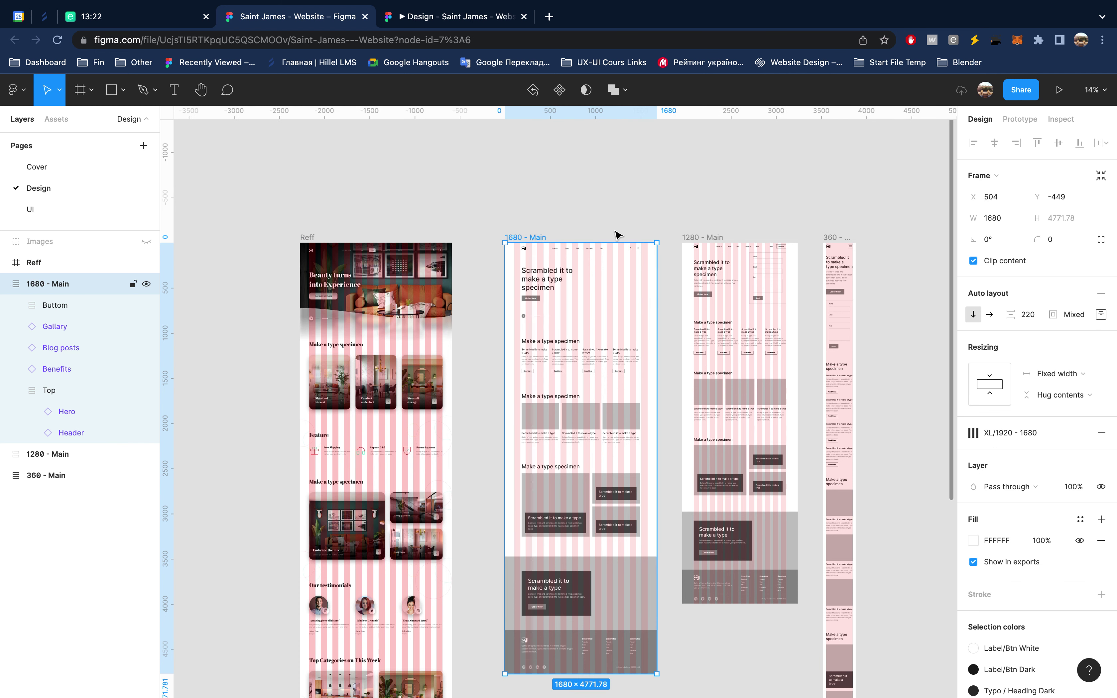
click(972, 432)
click(1093, 537)
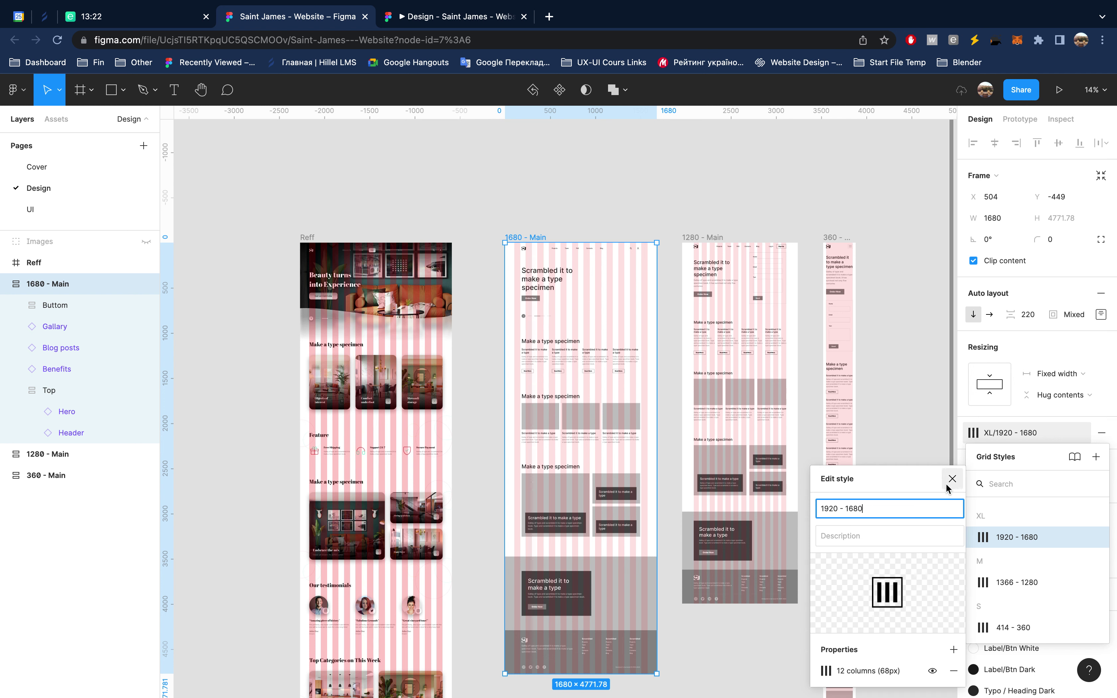
click(827, 671)
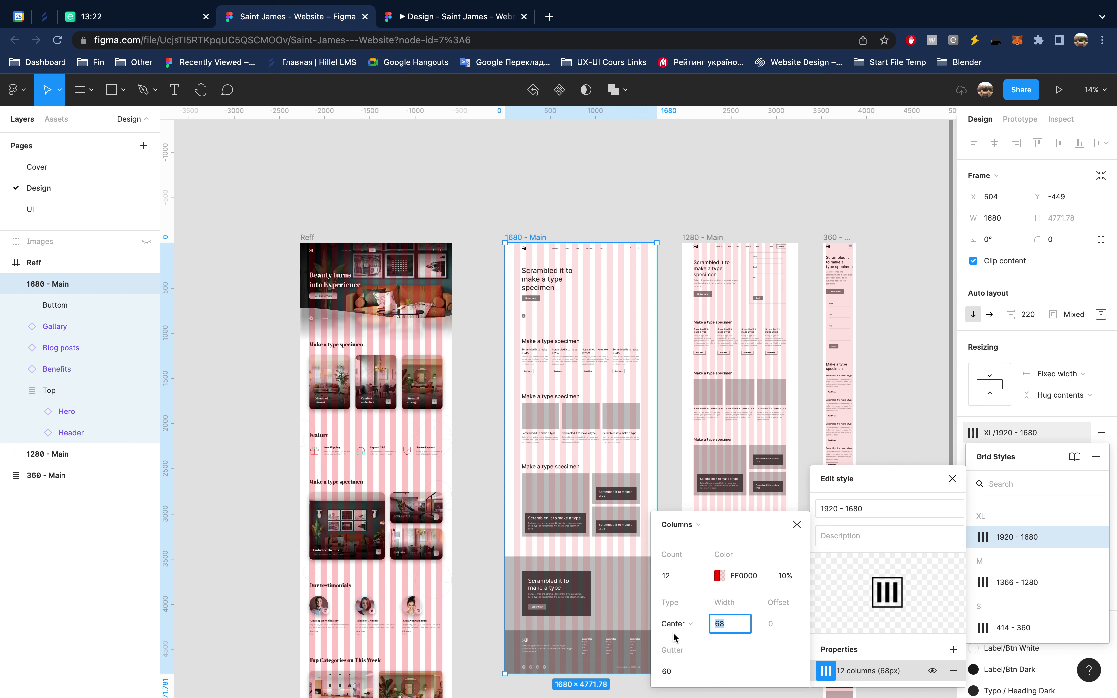
click(796, 524)
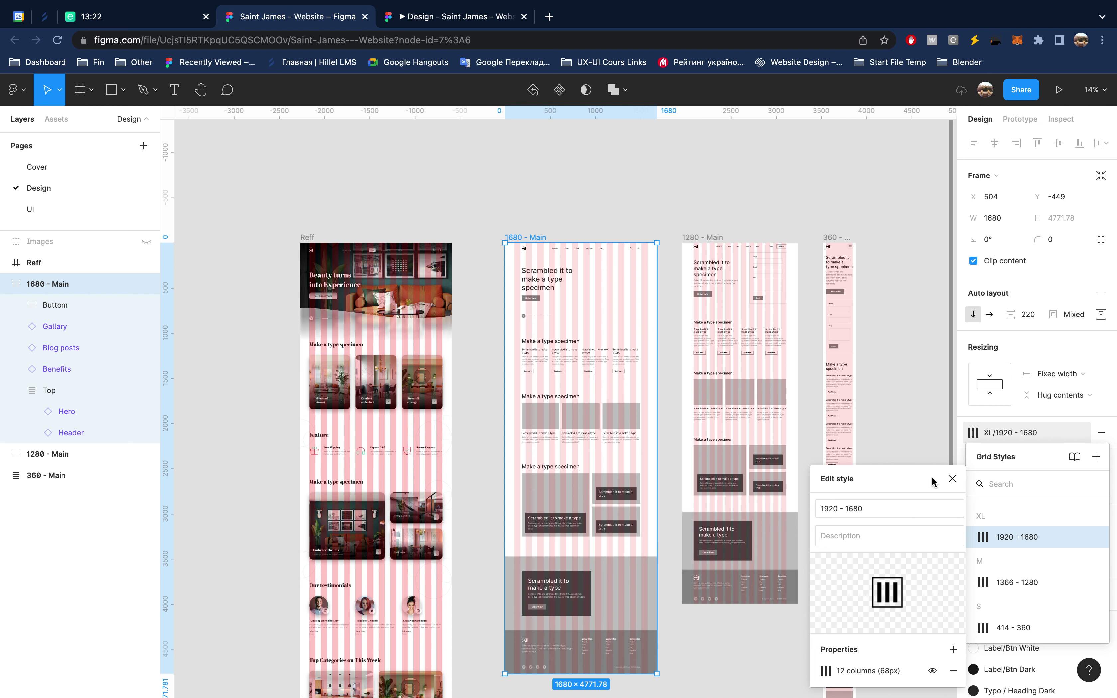
click(952, 478)
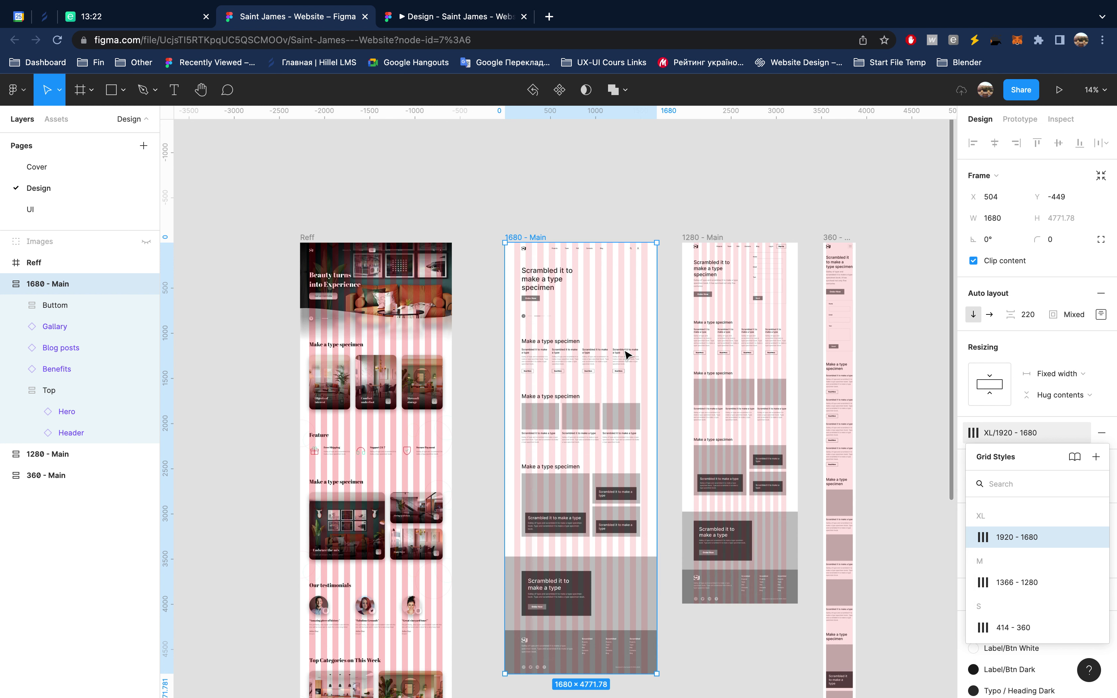
click(565, 261)
scroll(565, 261, up, 5)
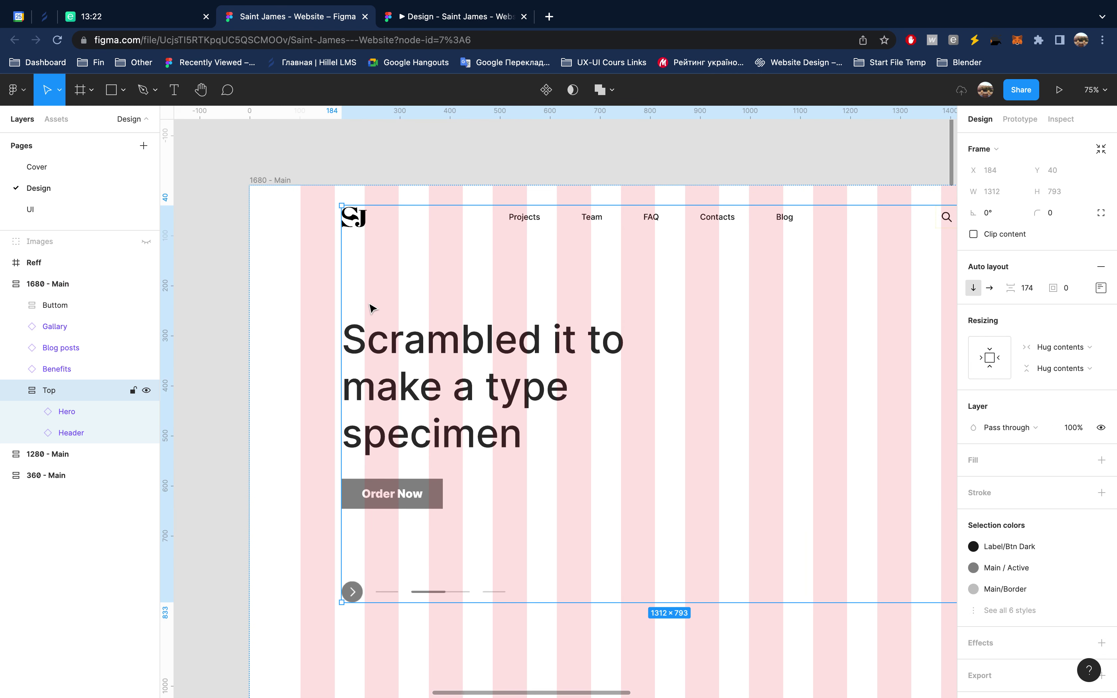
Step: Drag the Top frame's left edge out to X 102, making it 1476 px wide
scroll(369, 309, left, 3)
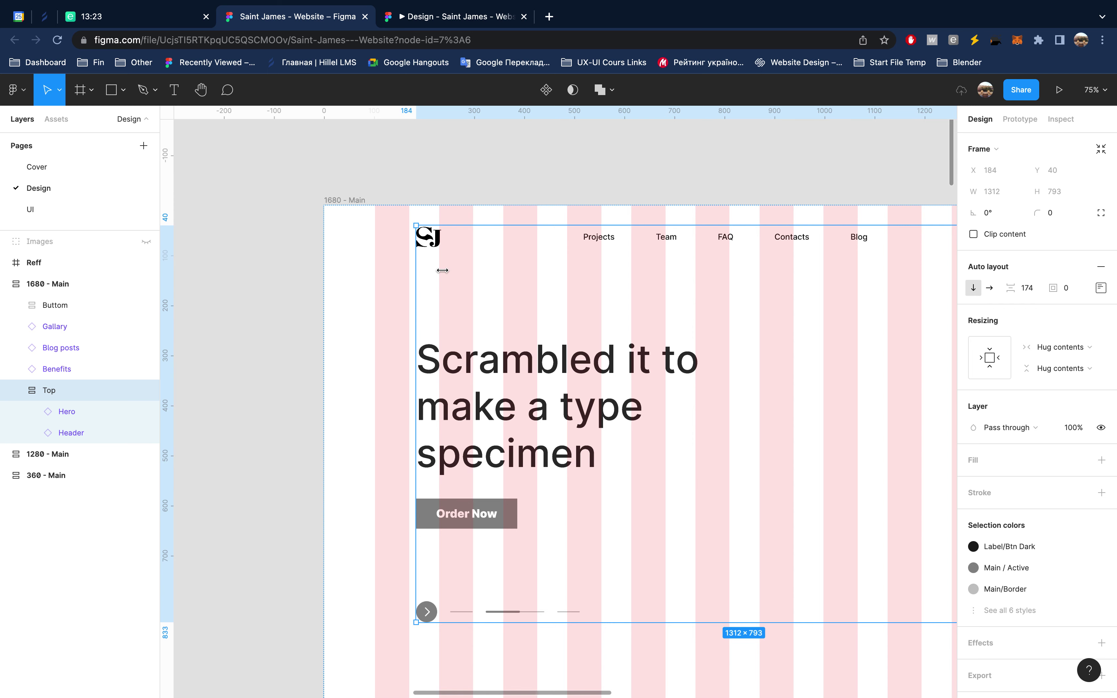
drag(415, 306, 367, 305)
scroll(372, 309, up, 10)
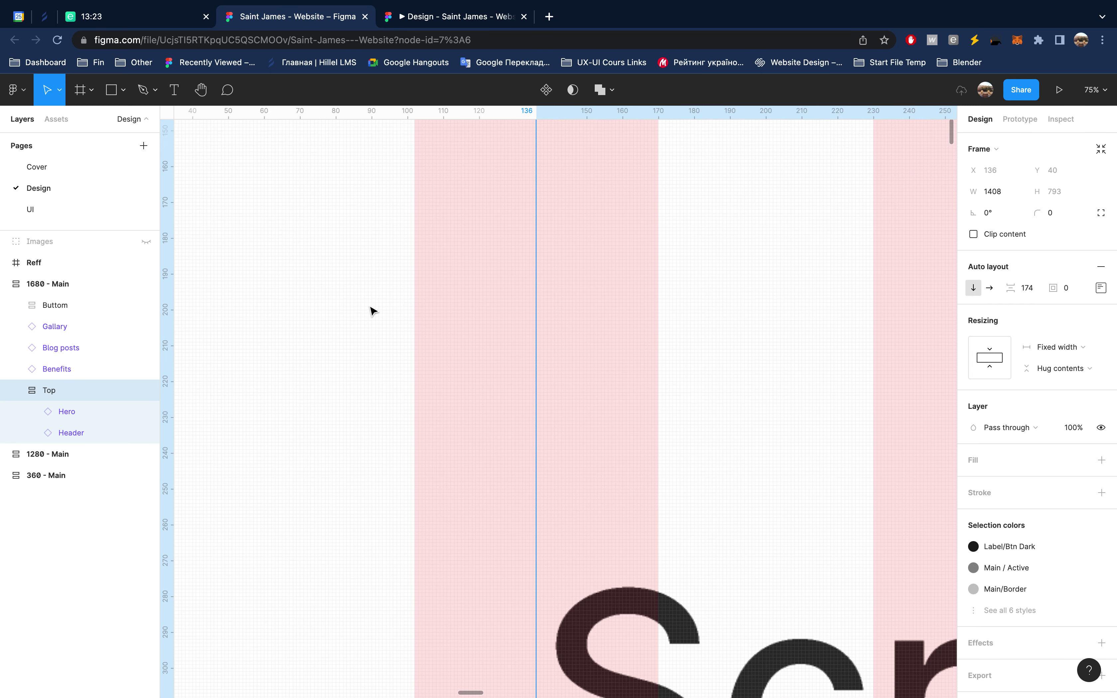
mouse_move(538, 324)
mouse_down()
mouse_move(273, 343)
mouse_move(288, 346)
mouse_up()
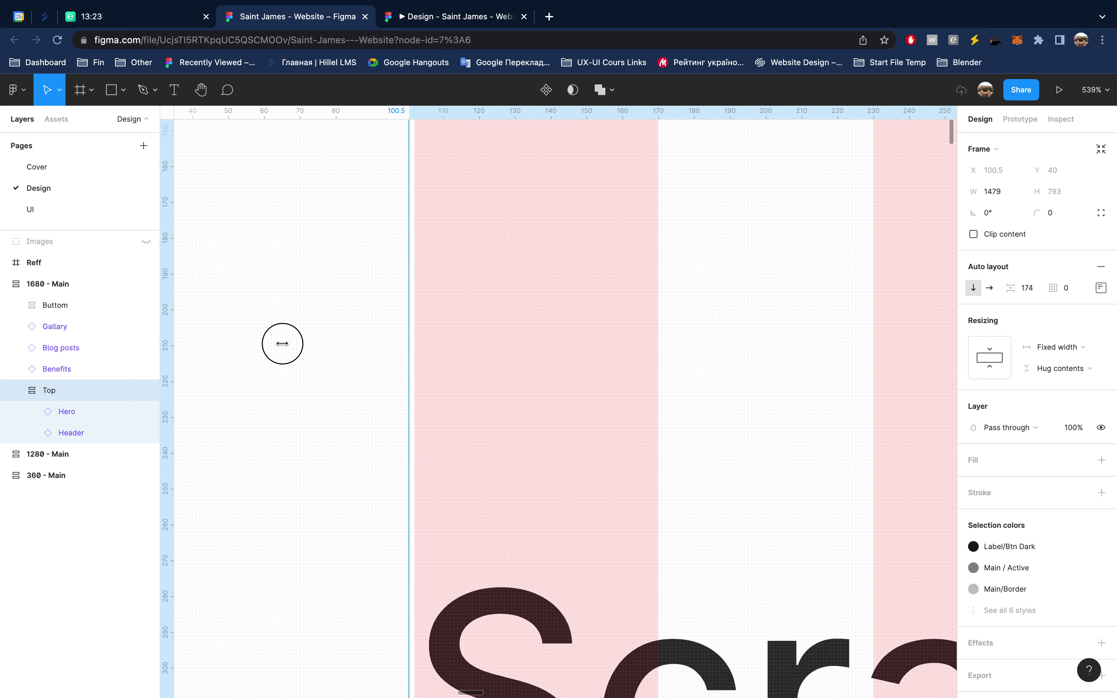
drag(288, 345, 291, 347)
Step: Pan around and zoom out to check the widened Top frame against the grid
ctrl+scroll(536, 365, down, 10)
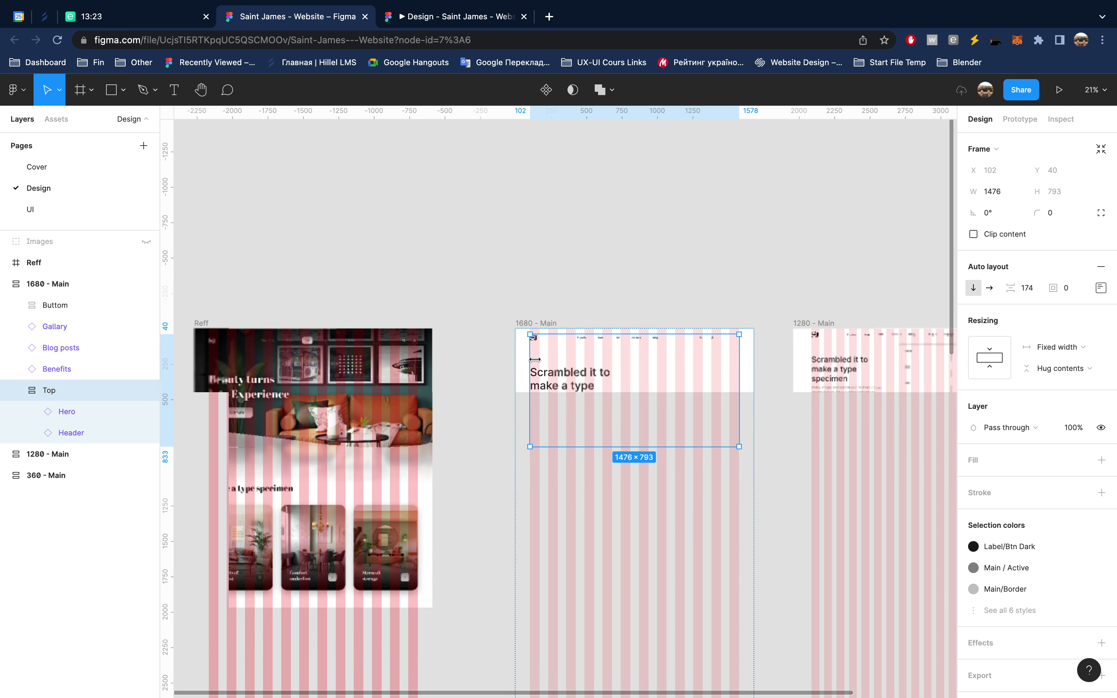
ctrl+scroll(536, 351, up, 8)
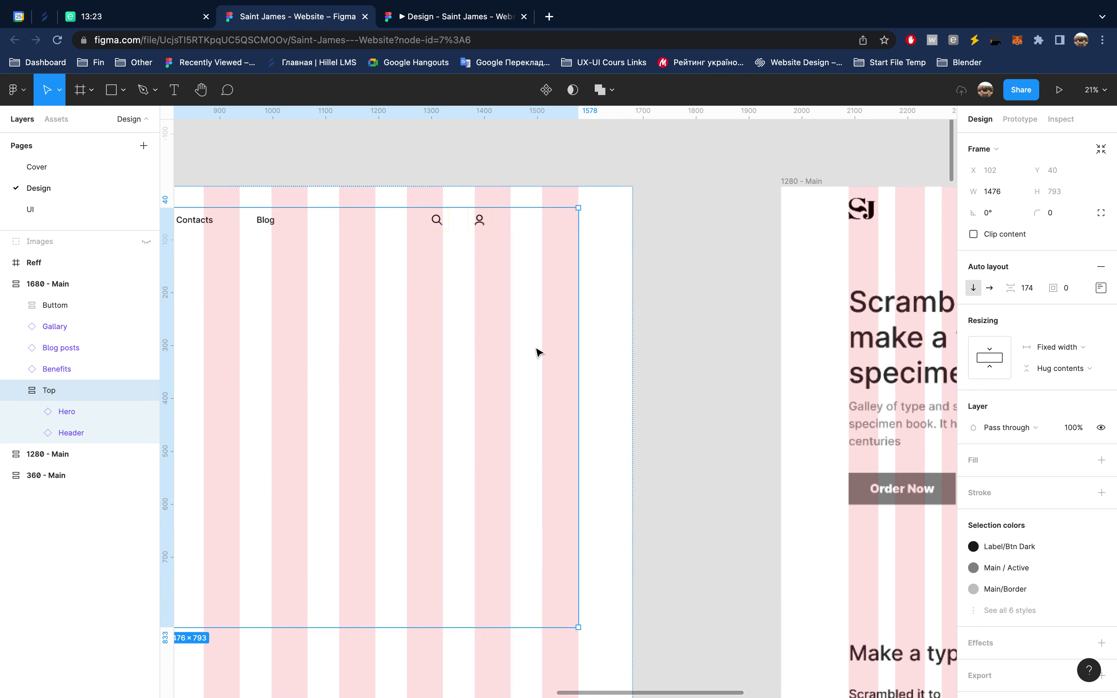
ctrl+scroll(549, 350, up, 2)
scroll(613, 330, left, 2)
scroll(614, 330, left, 10)
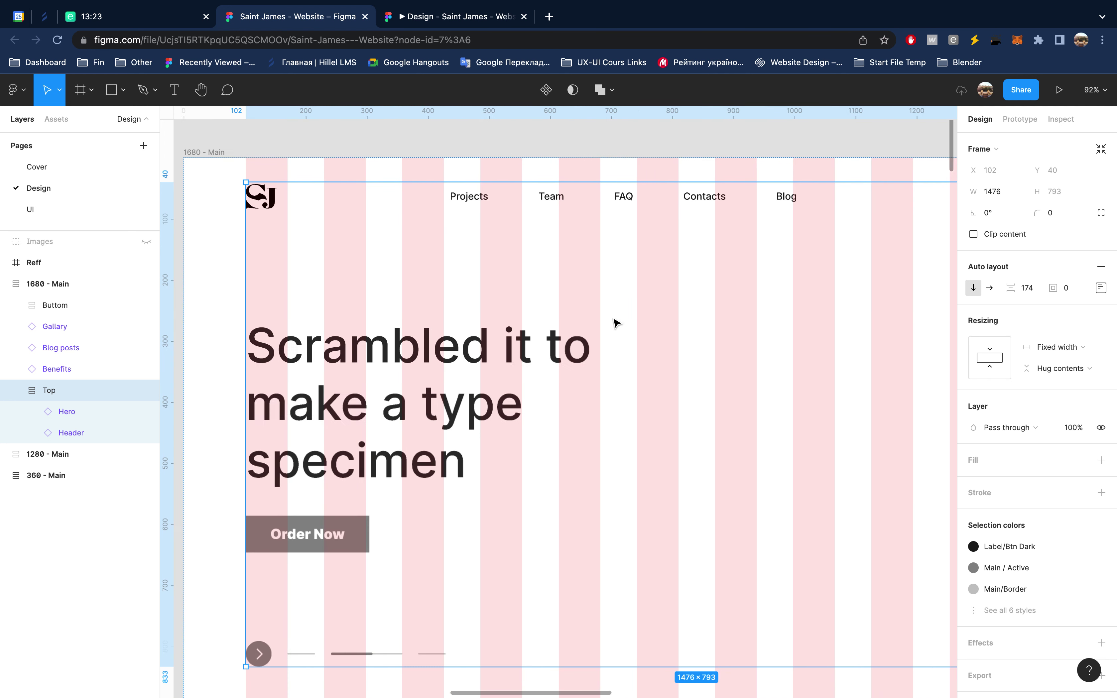
scroll(614, 330, left, 1)
ctrl+scroll(614, 330, down, 3)
scroll(614, 330, right, 2)
scroll(614, 330, right, 2)
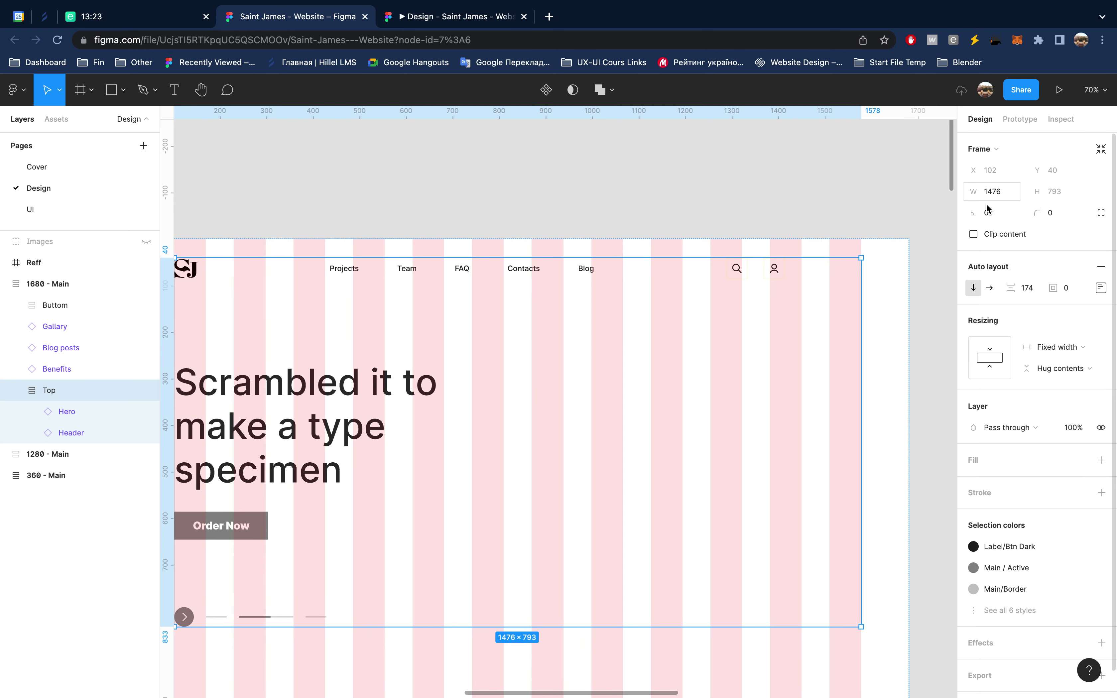
scroll(685, 418, left, 2)
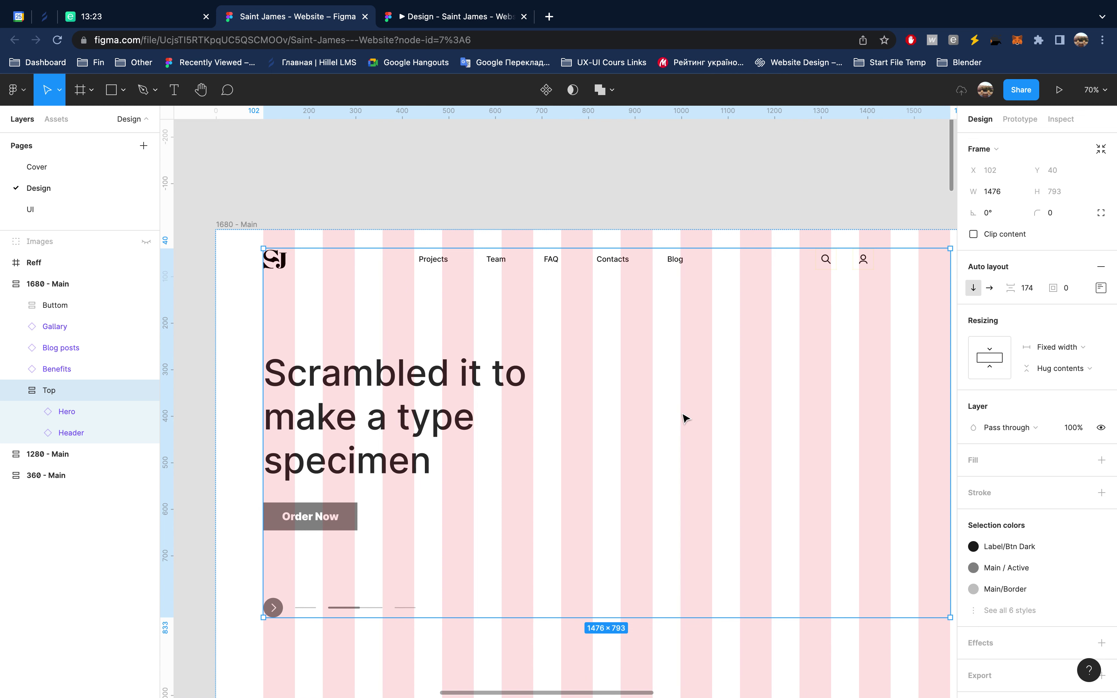
key(minus)
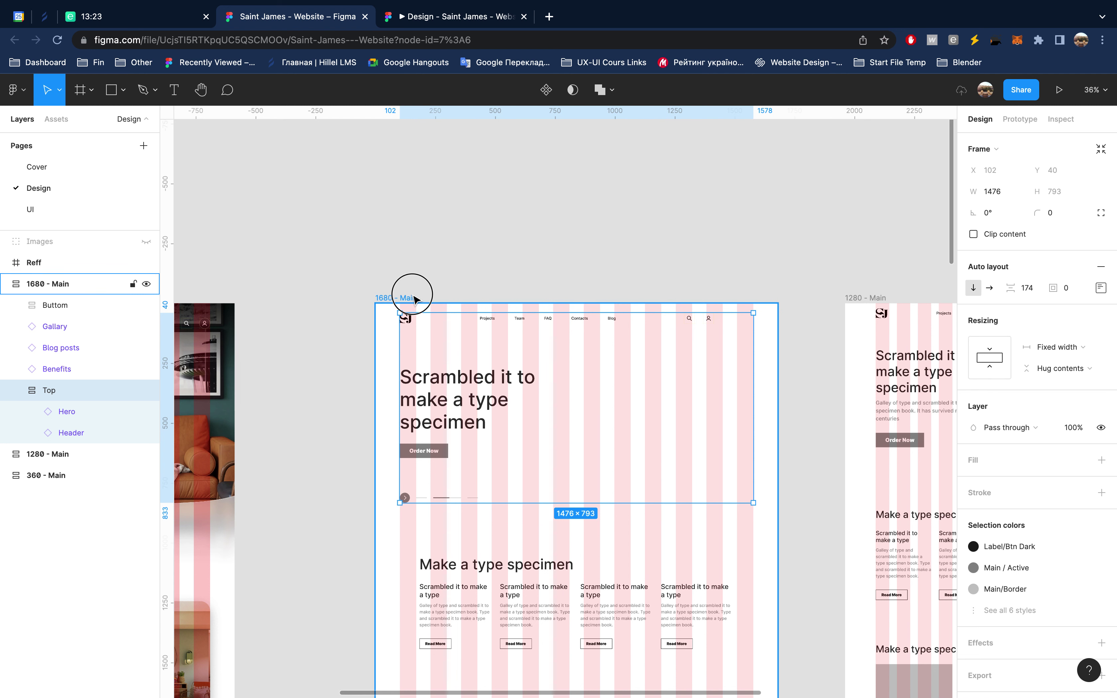
Step: Raise 1680 - Main's top auto-layout padding from 40 to 60, then select the Top hero
click(414, 298)
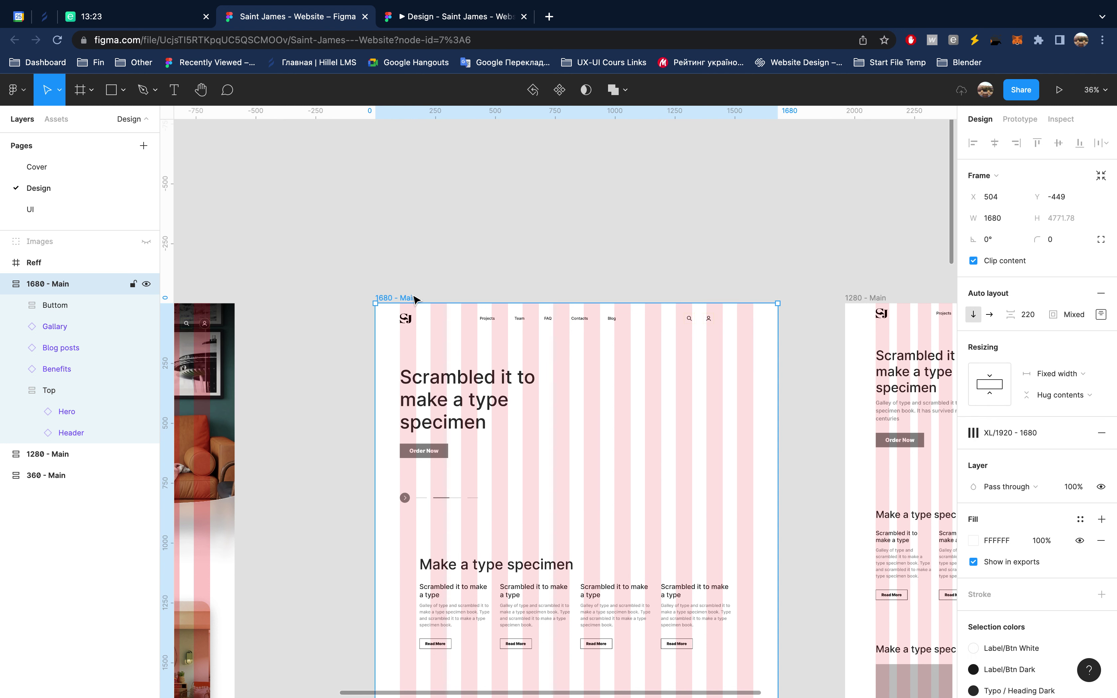
click(1101, 314)
key(shift+Up)
key(shift+Up)
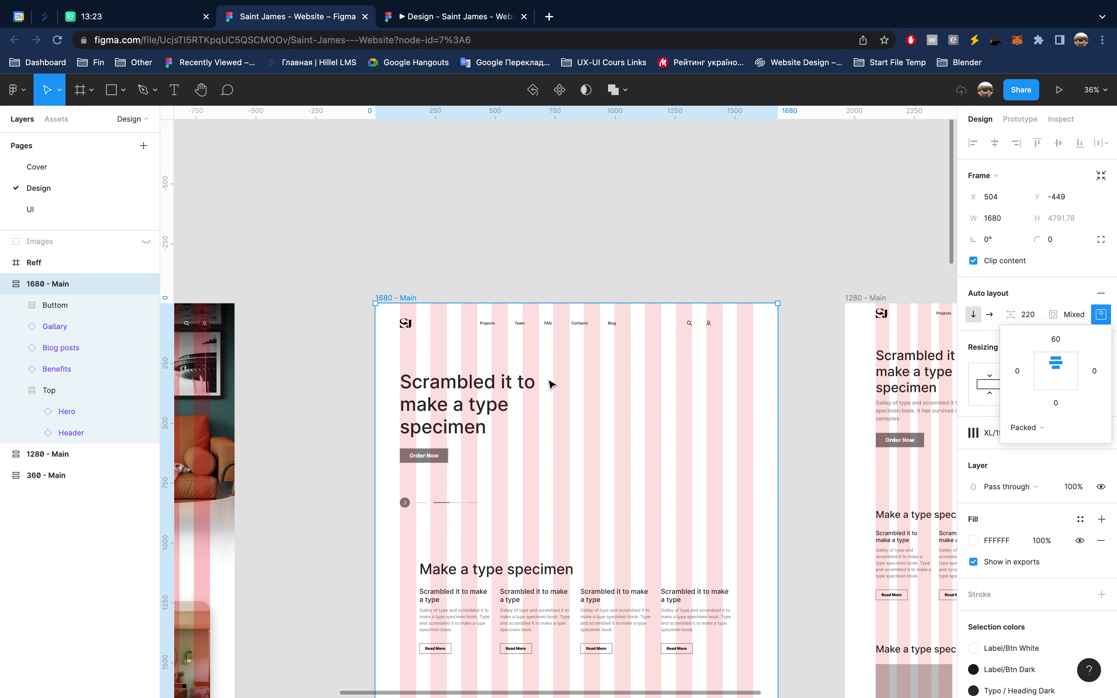
click(488, 400)
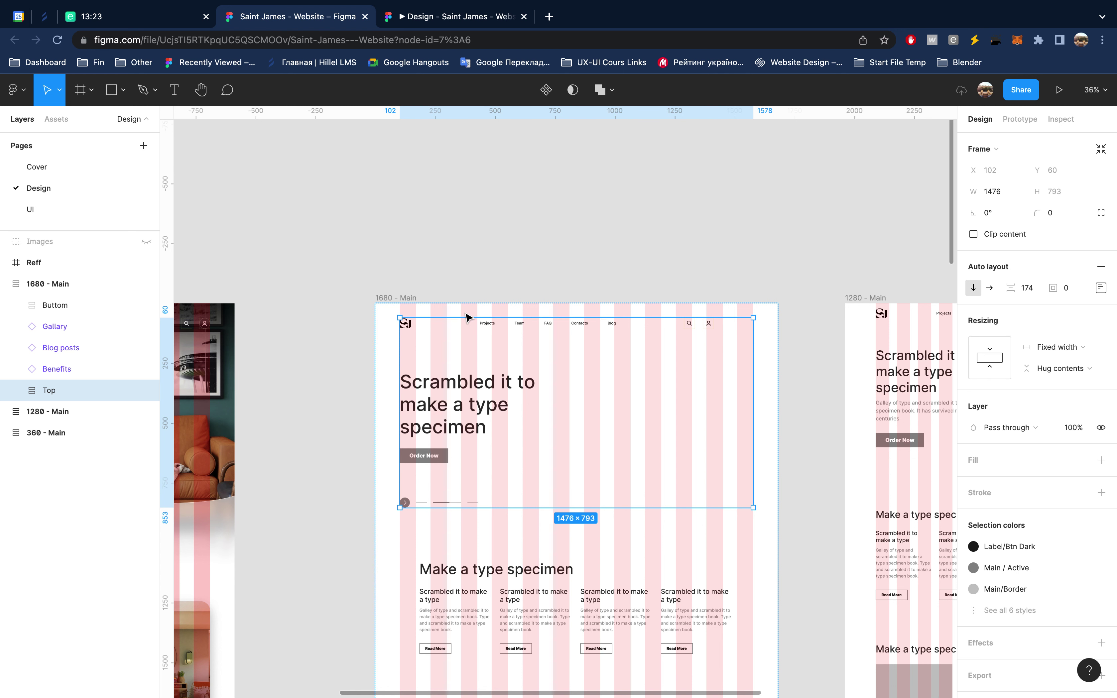
scroll(397, 337, left, 10)
Step: Move the 1312×558 Blog posts section one place up, ahead of Benefits in the auto layout
scroll(400, 340, left, 1)
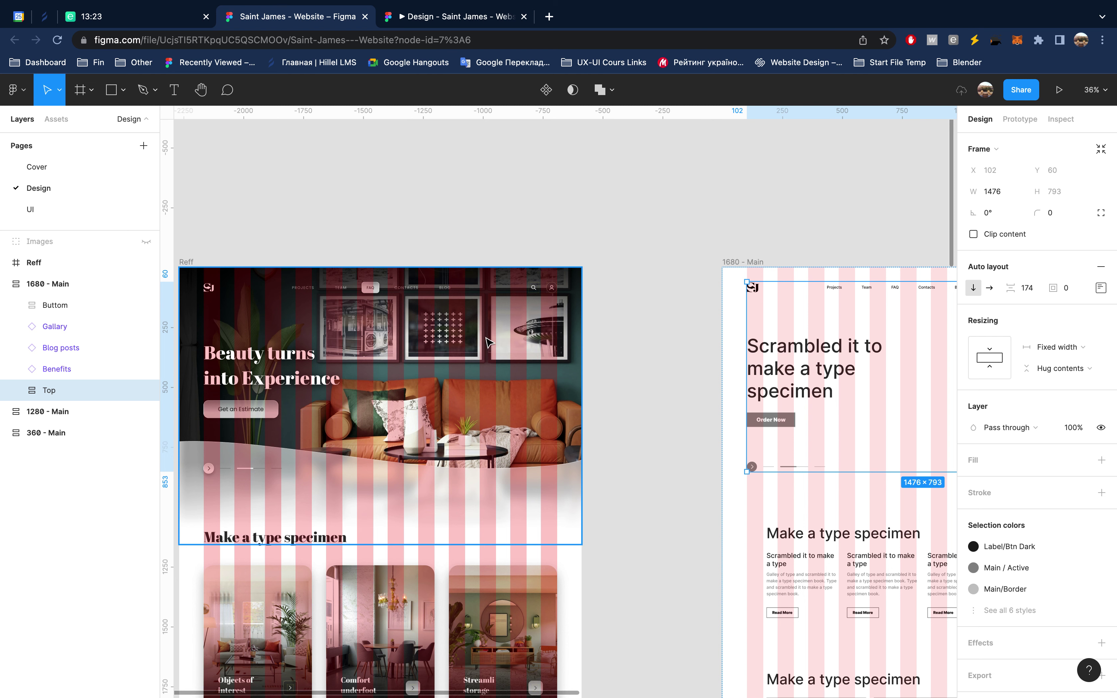
scroll(634, 404, down, 5)
scroll(633, 404, right, 7)
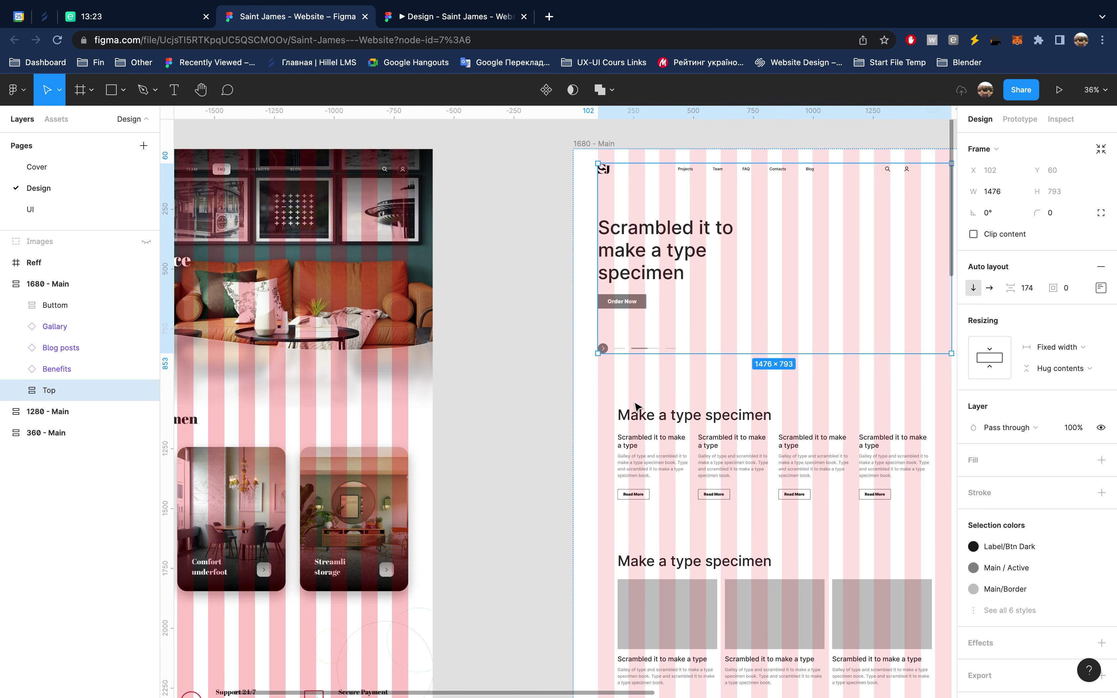
scroll(636, 407, right, 2)
scroll(636, 407, up, 1)
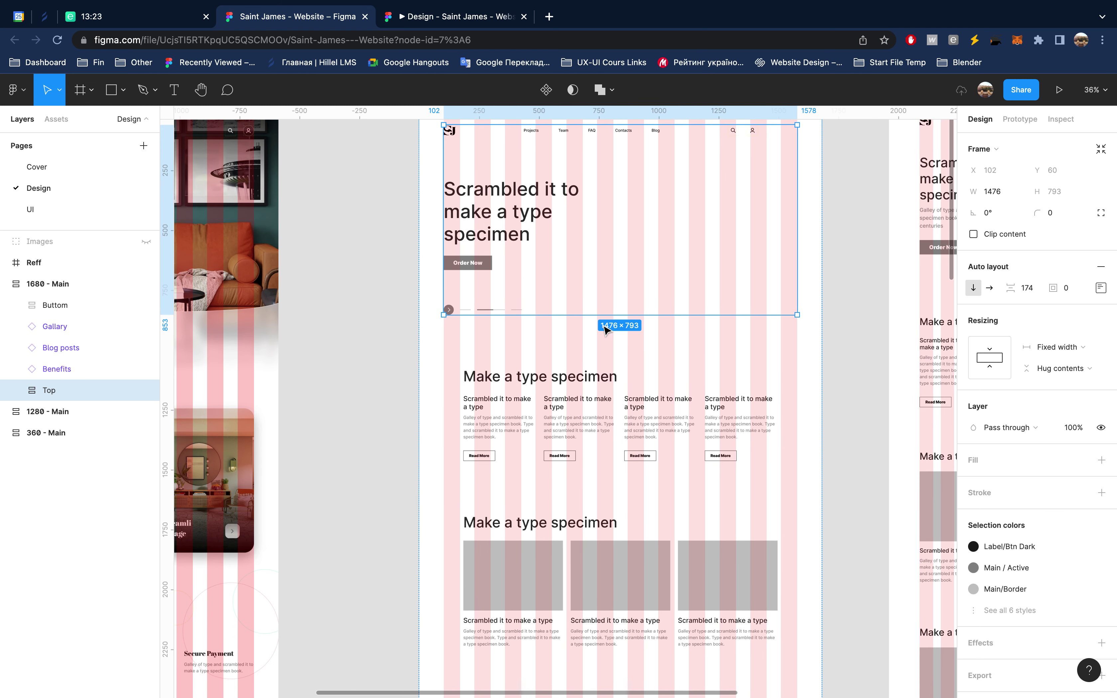
scroll(552, 369, left, 6)
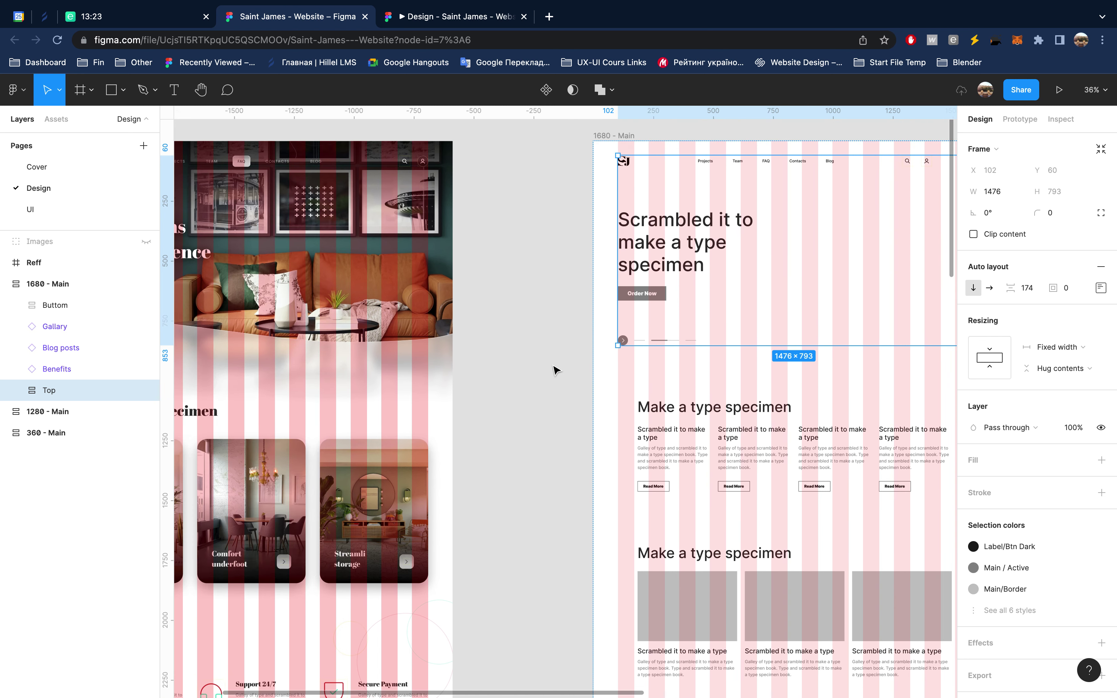
scroll(552, 369, down, 3)
scroll(552, 381, right, 3)
scroll(552, 381, down, 1)
click(620, 389)
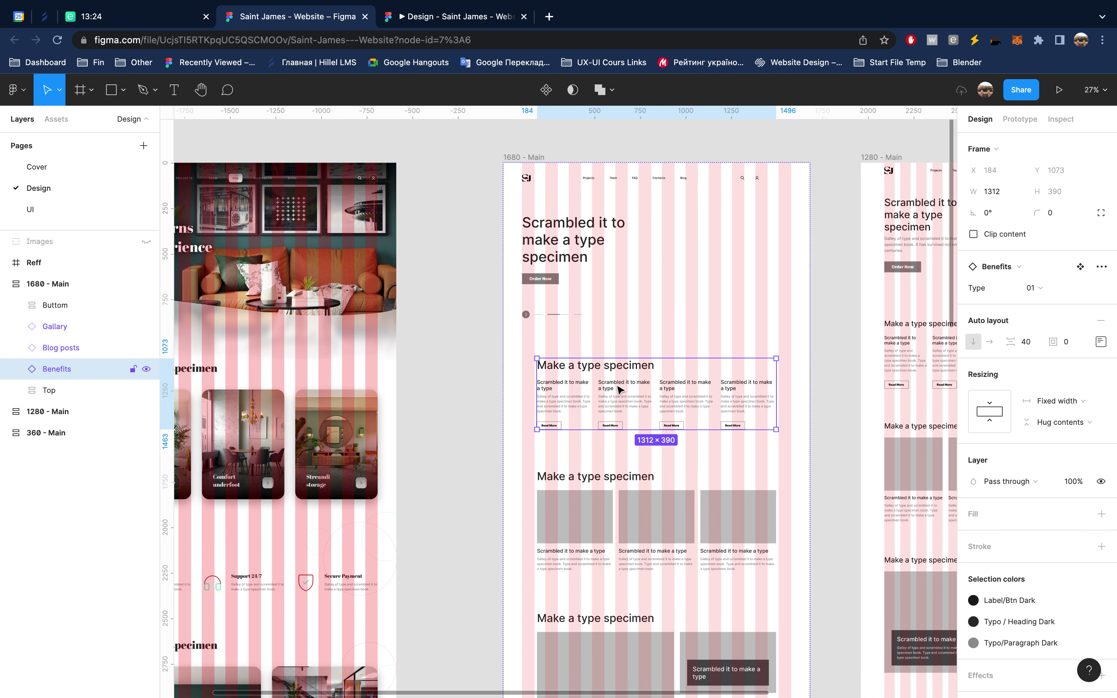
scroll(638, 406, down, 5)
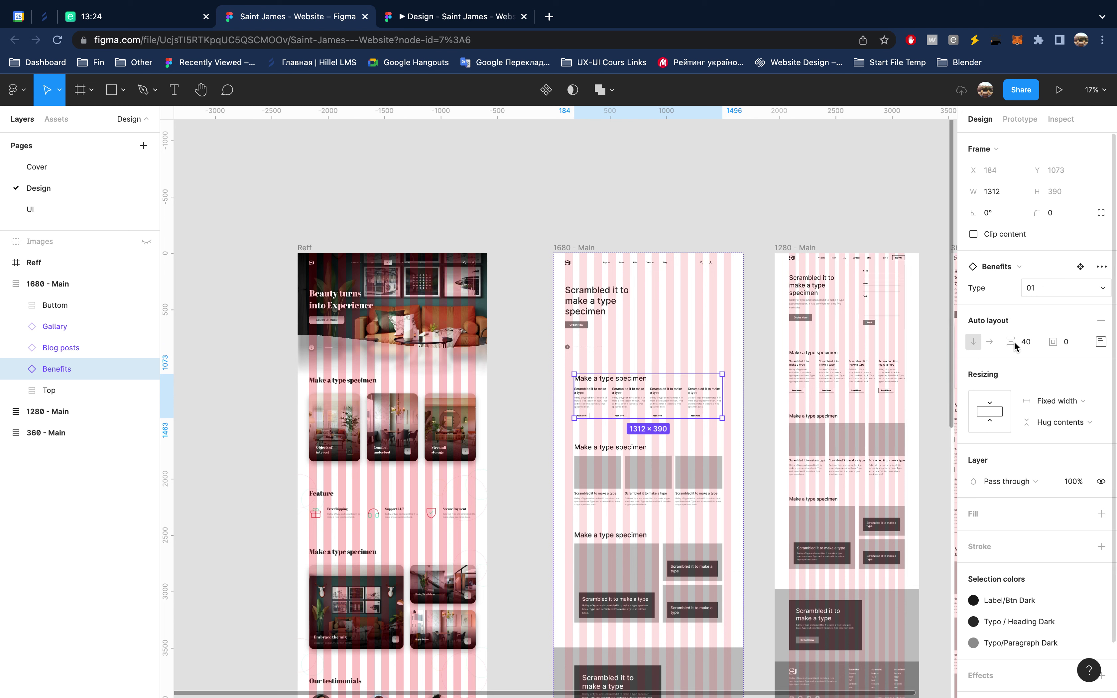
click(629, 486)
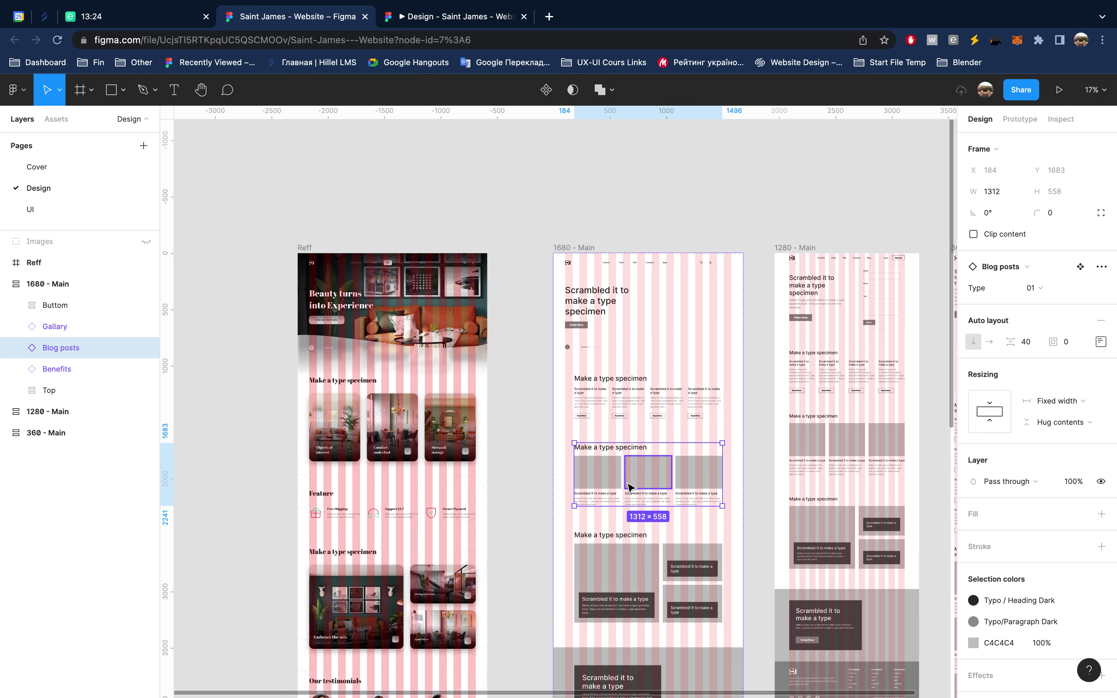
key(Up)
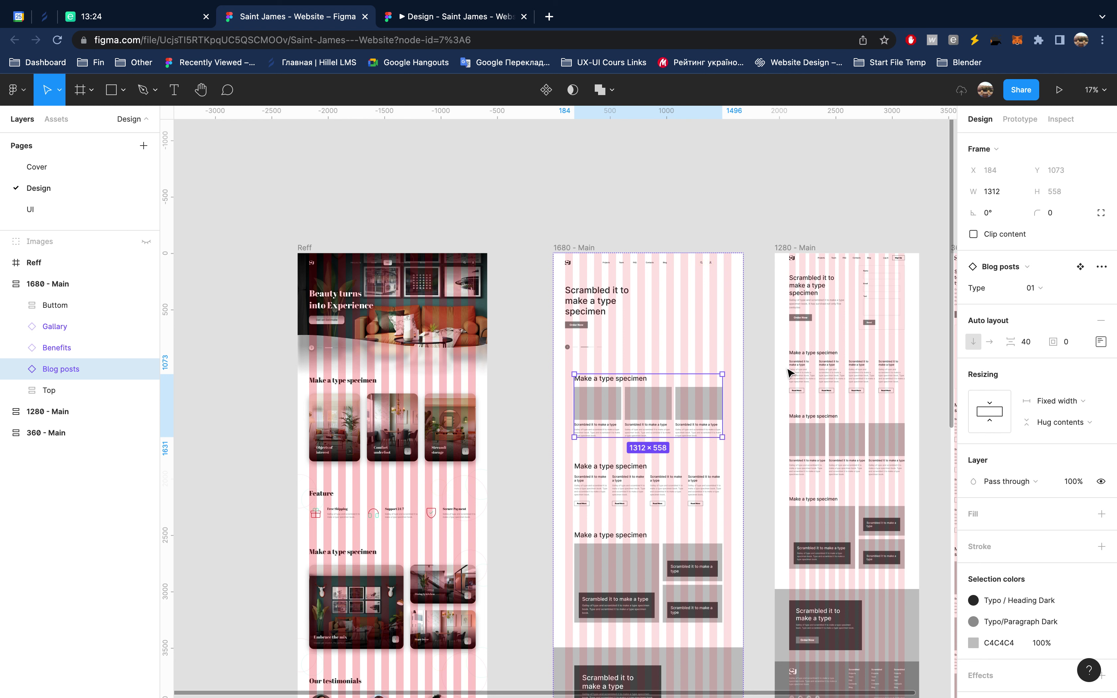
Step: Switch the Blog posts section to variant 02 and set its width to 1476
click(1052, 288)
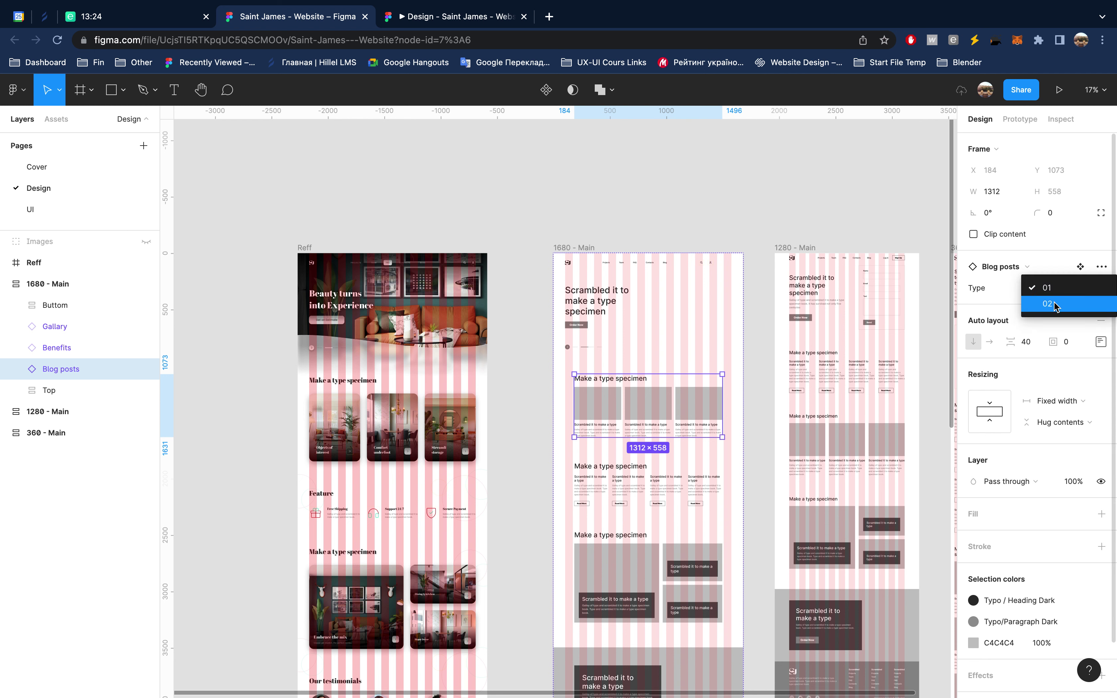
click(1053, 303)
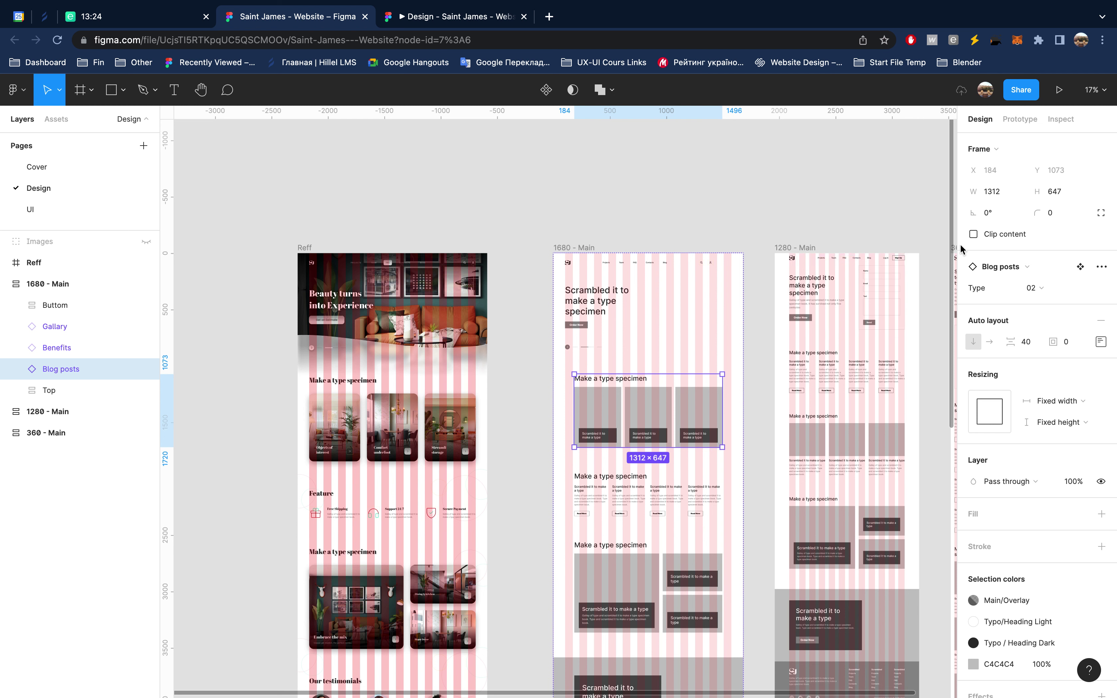
click(996, 196)
text(1476)
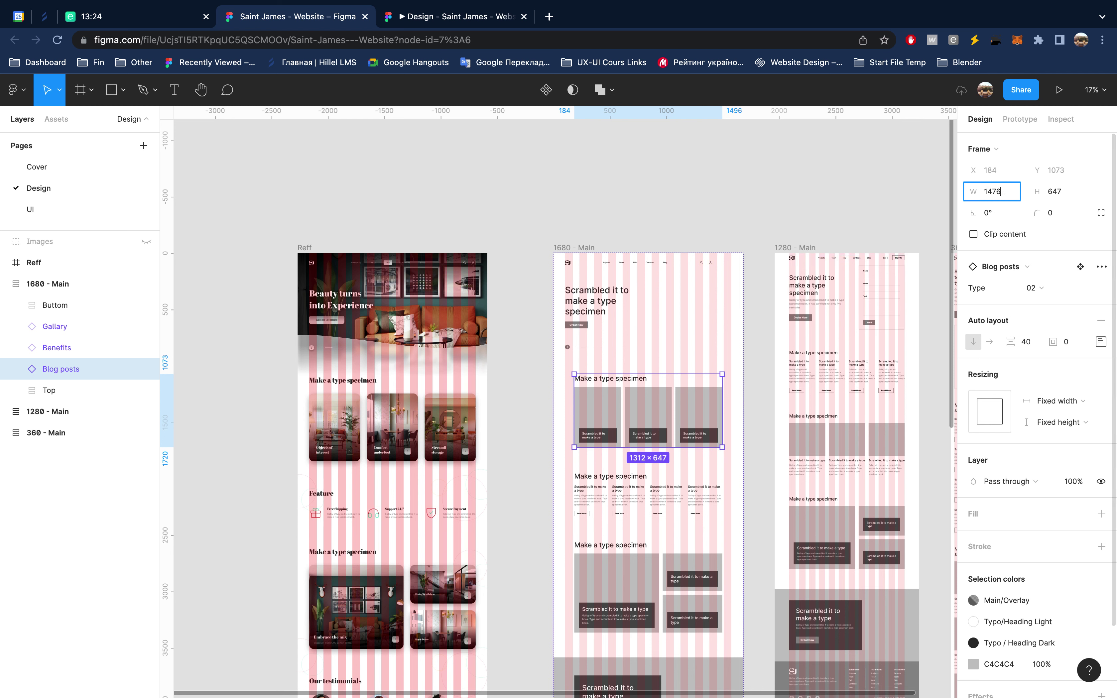
key(Return)
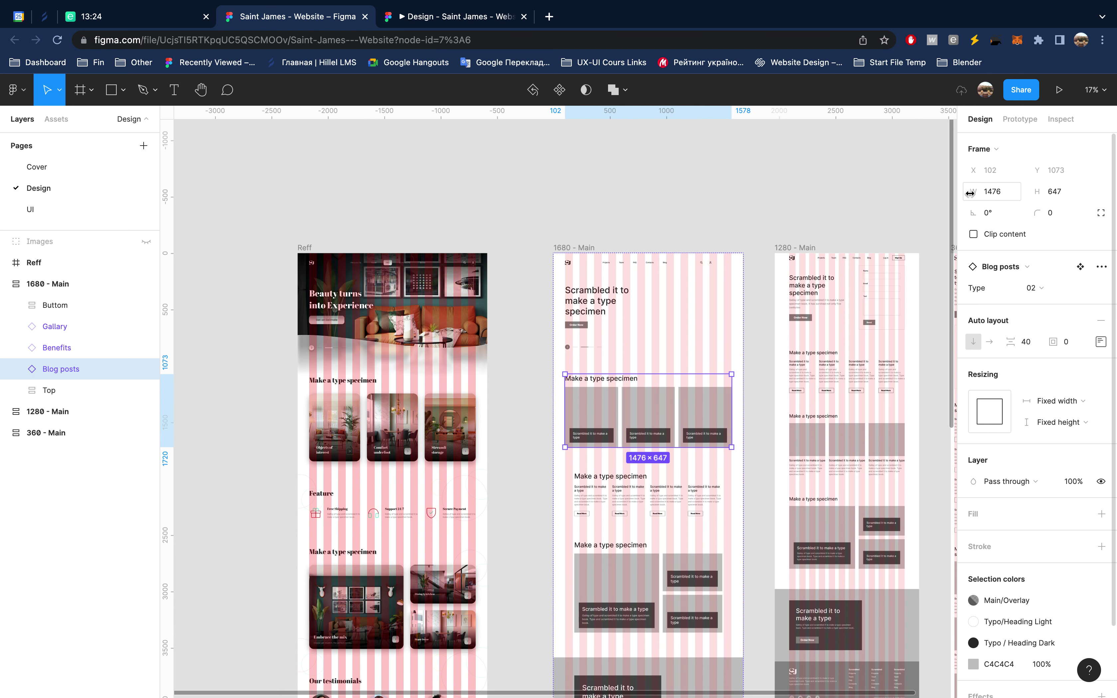
Step: Set the Benefits section to width 1476 and switch it to variant 02
click(579, 248)
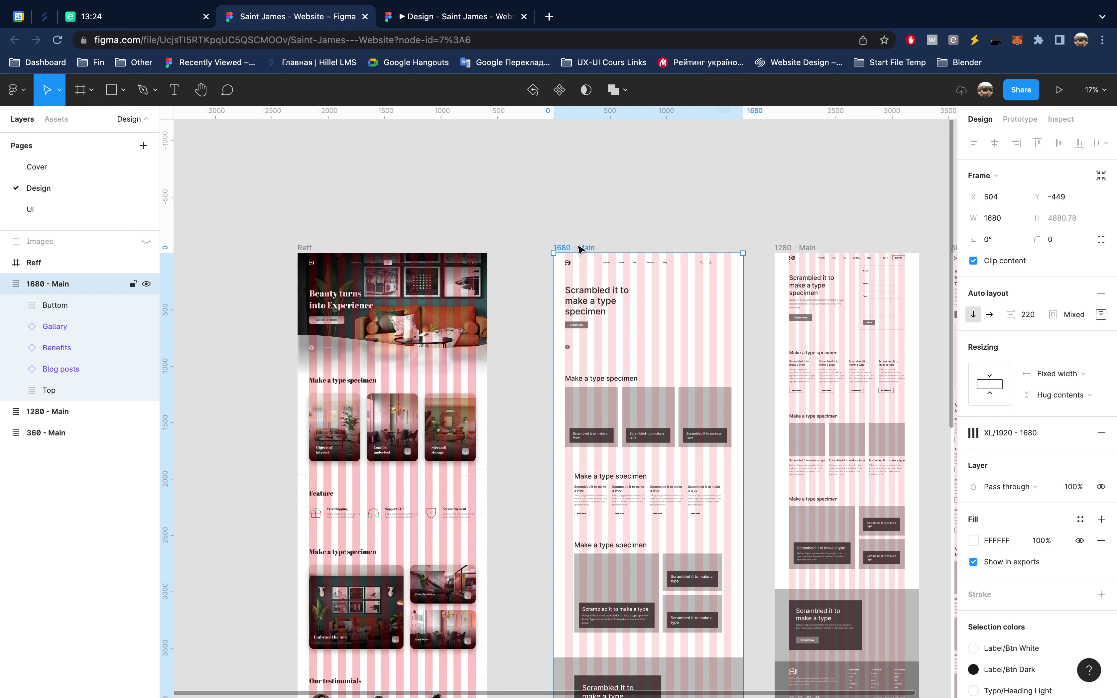
scroll(633, 429, down, 5)
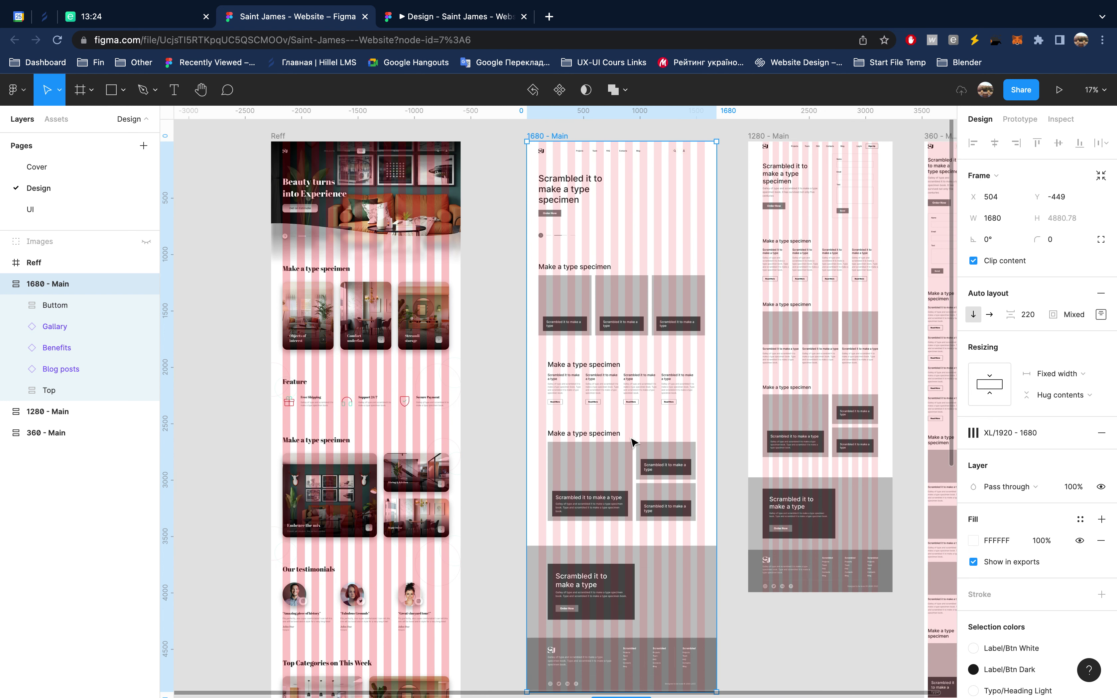
click(599, 395)
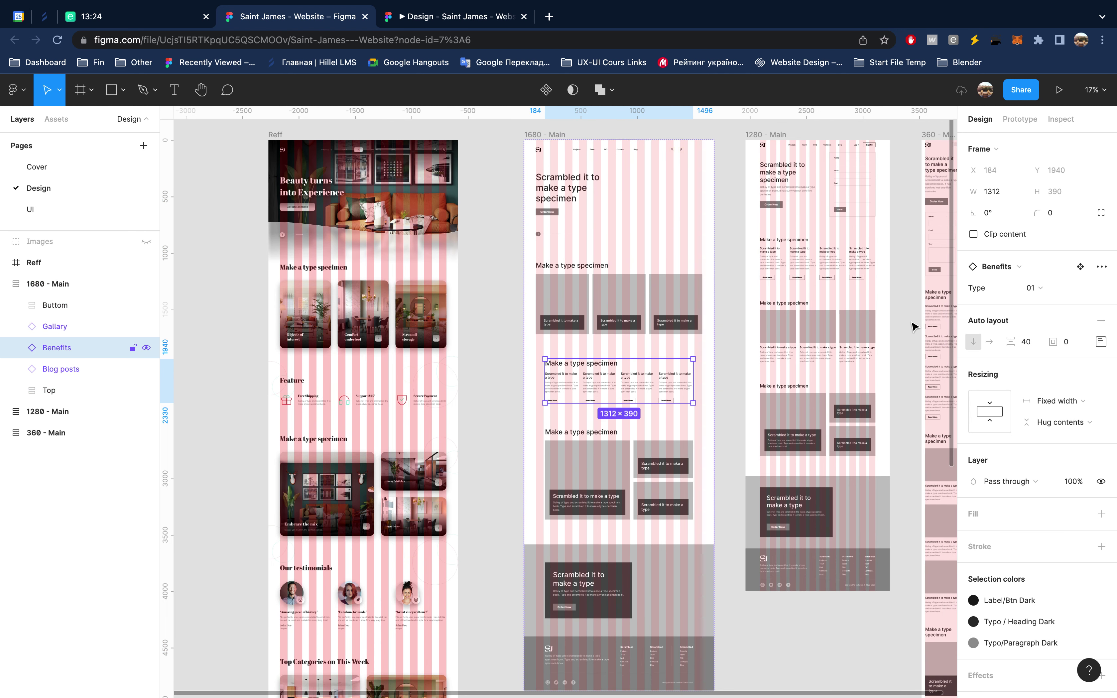
click(1008, 194)
text(1476)
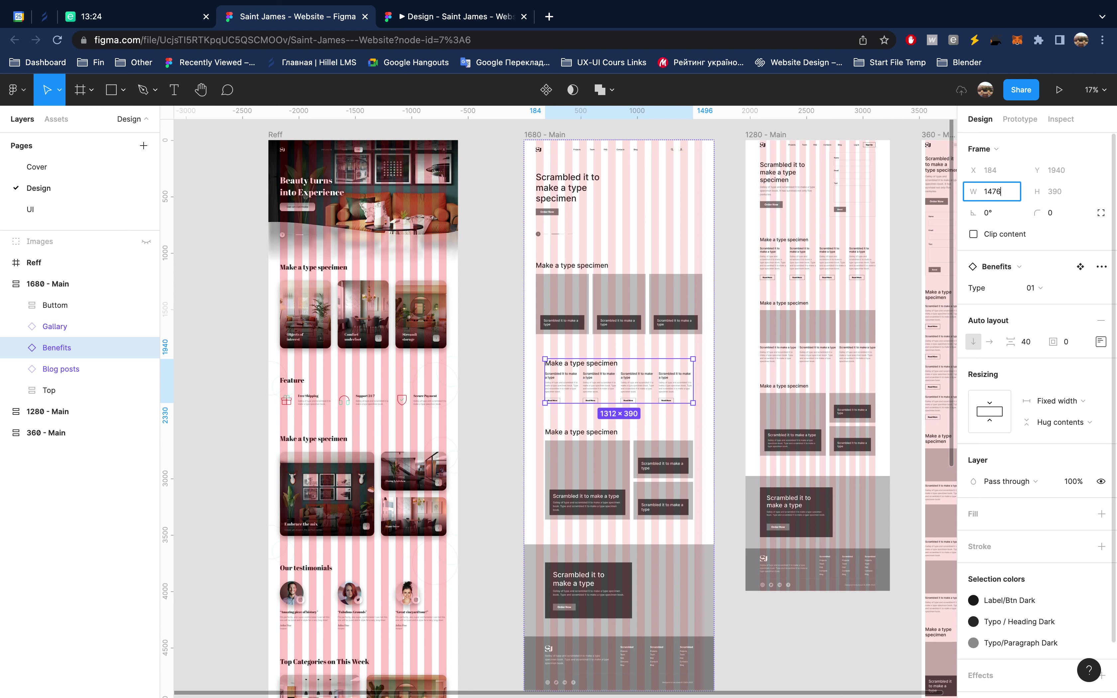
key(Return)
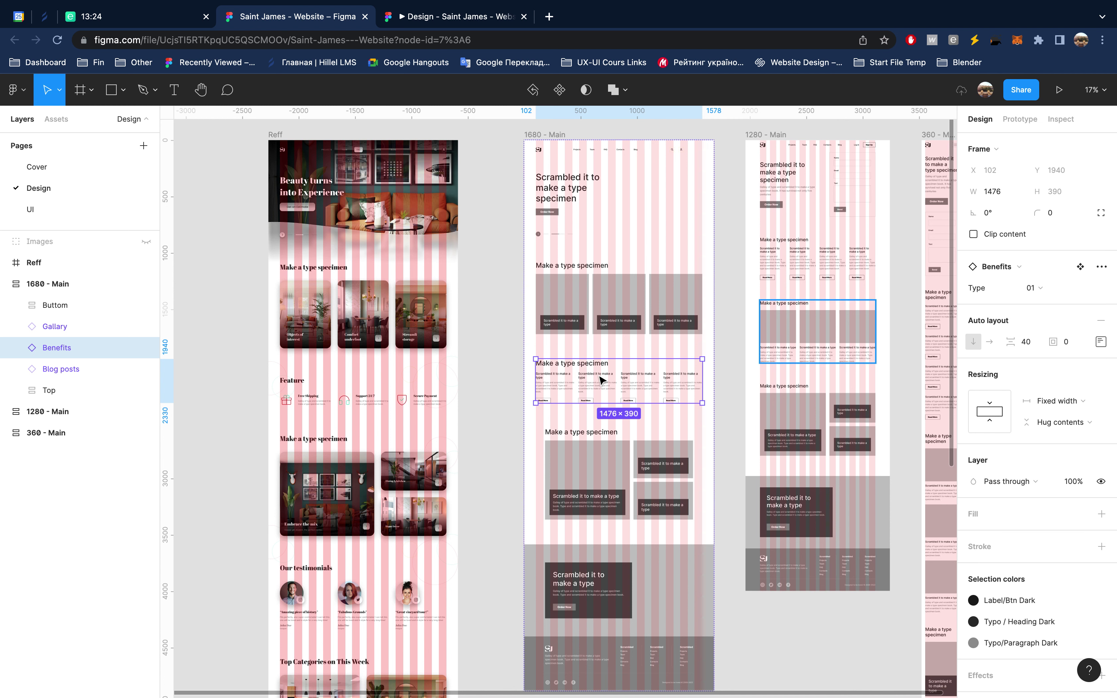
click(1040, 291)
click(1046, 303)
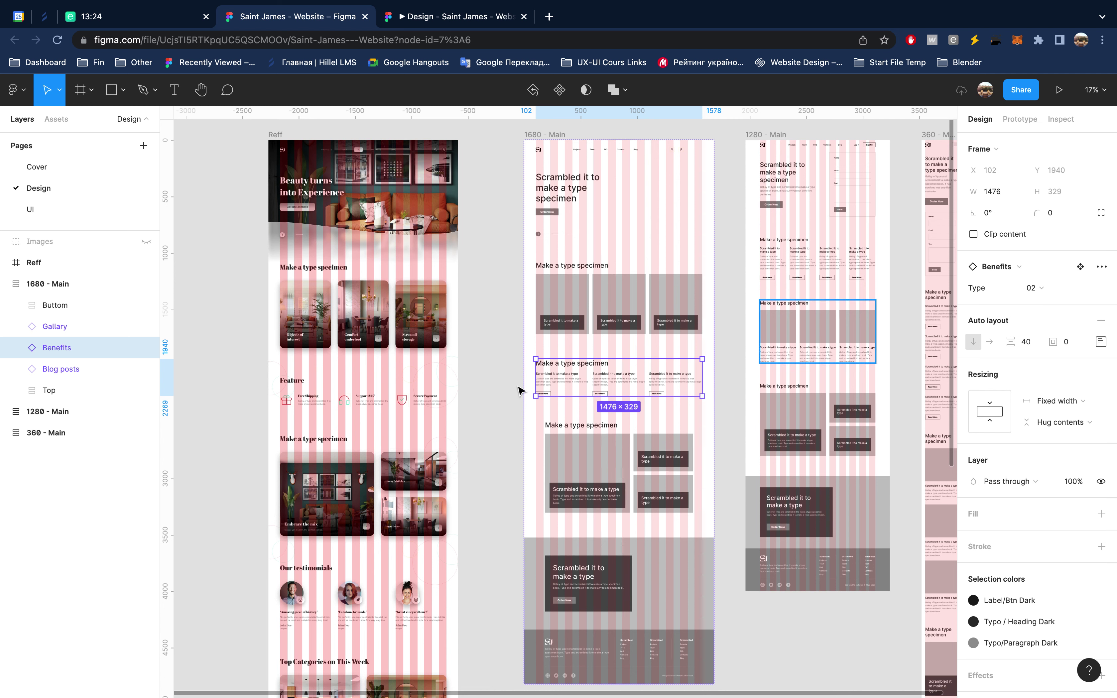
double_click(569, 382)
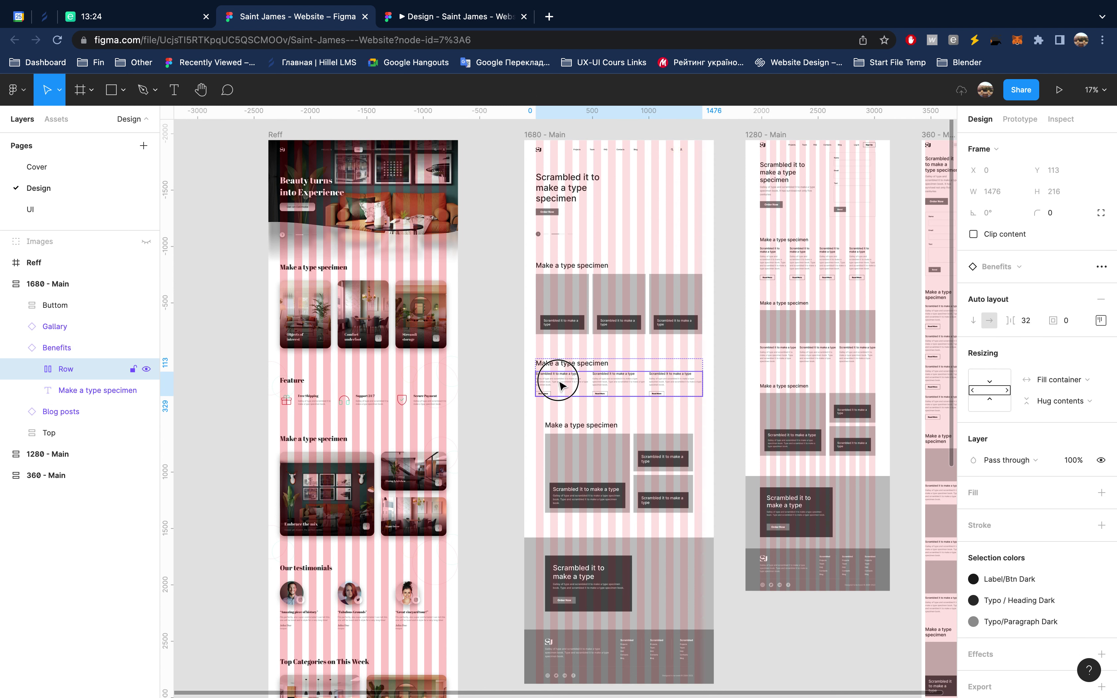
Step: Change the three Benefits Text Blocks to the Text and Icon type
double_click(567, 385)
shift+click(625, 387)
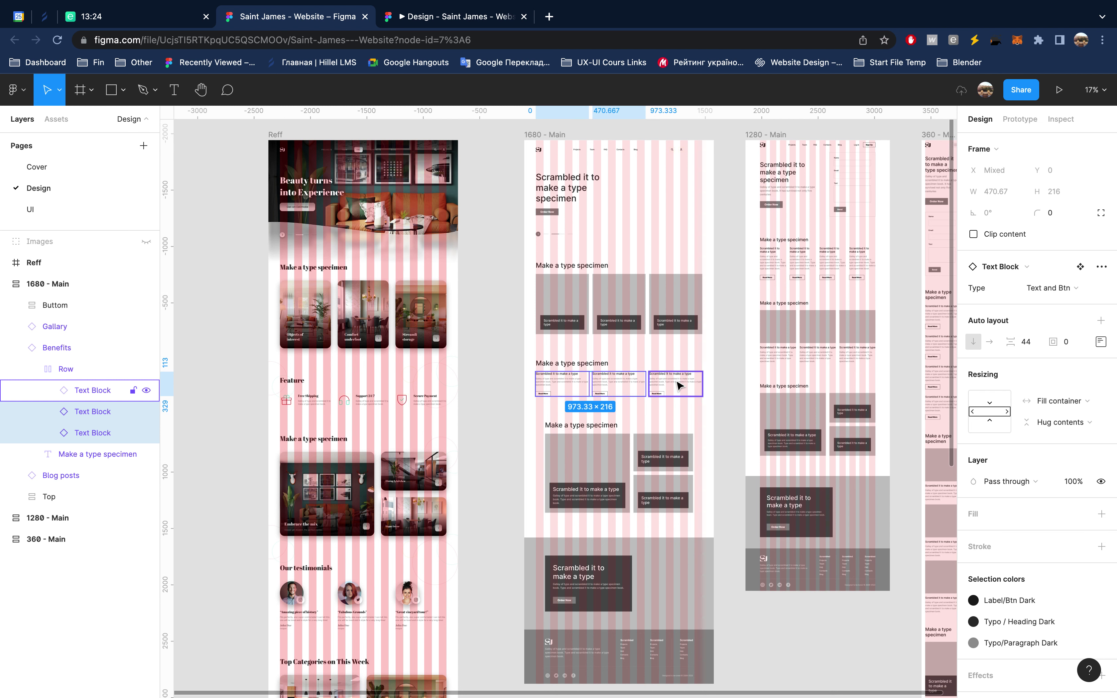
shift+click(691, 382)
click(1063, 288)
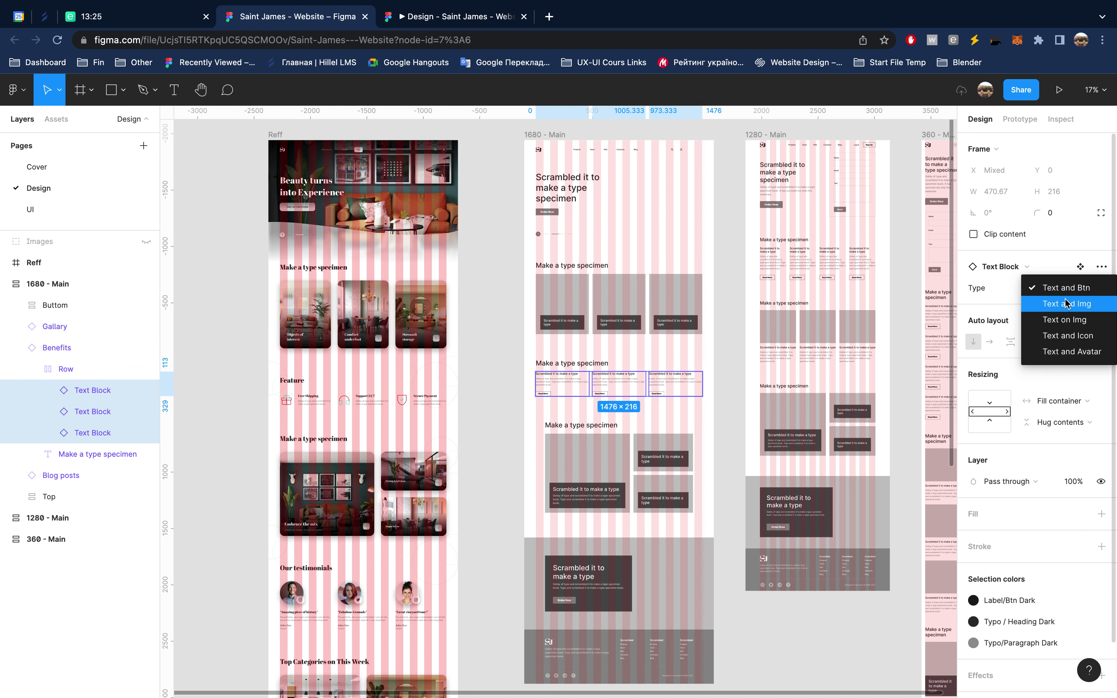
click(1080, 340)
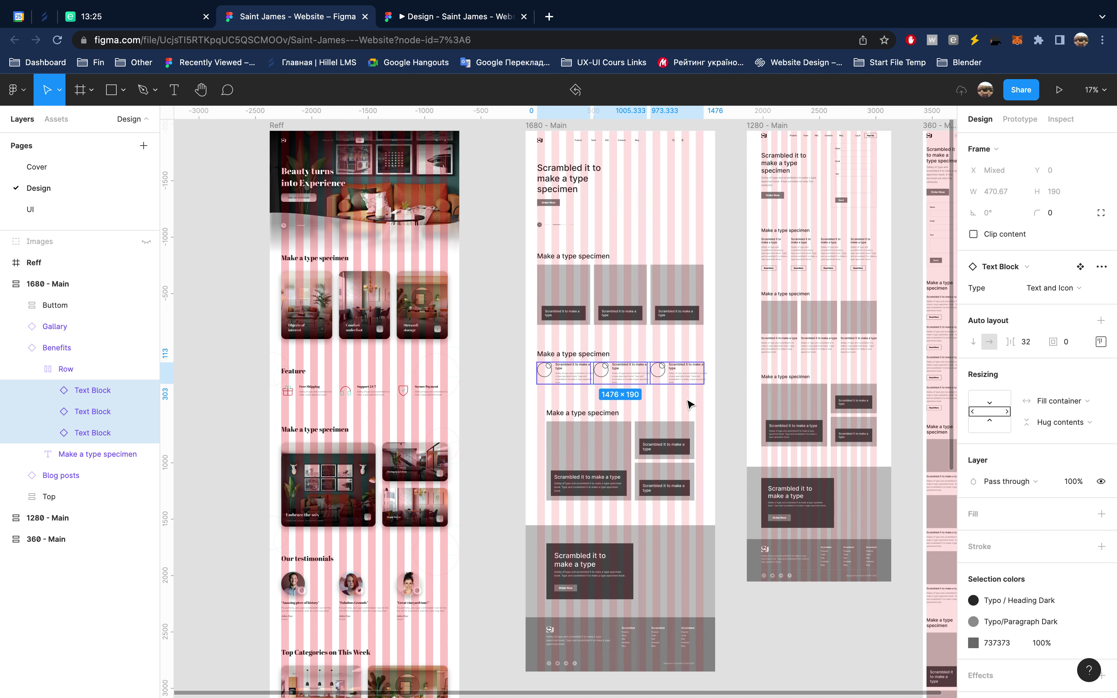
Step: Set the Gallery section's width to 1476
scroll(688, 404, down, 4)
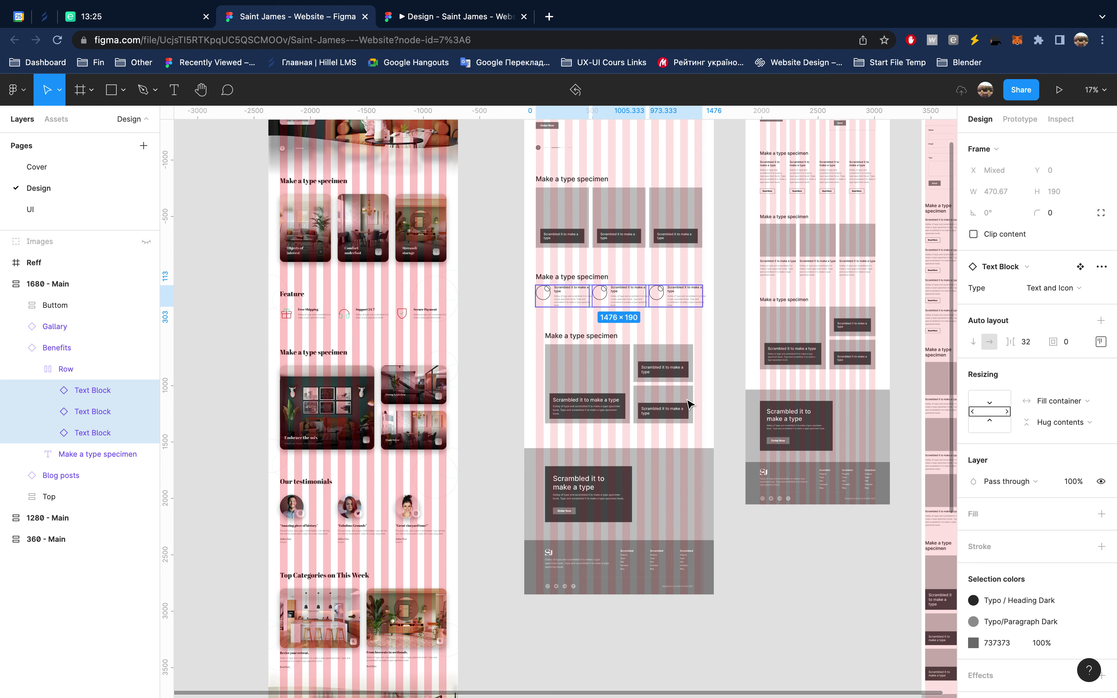
click(670, 392)
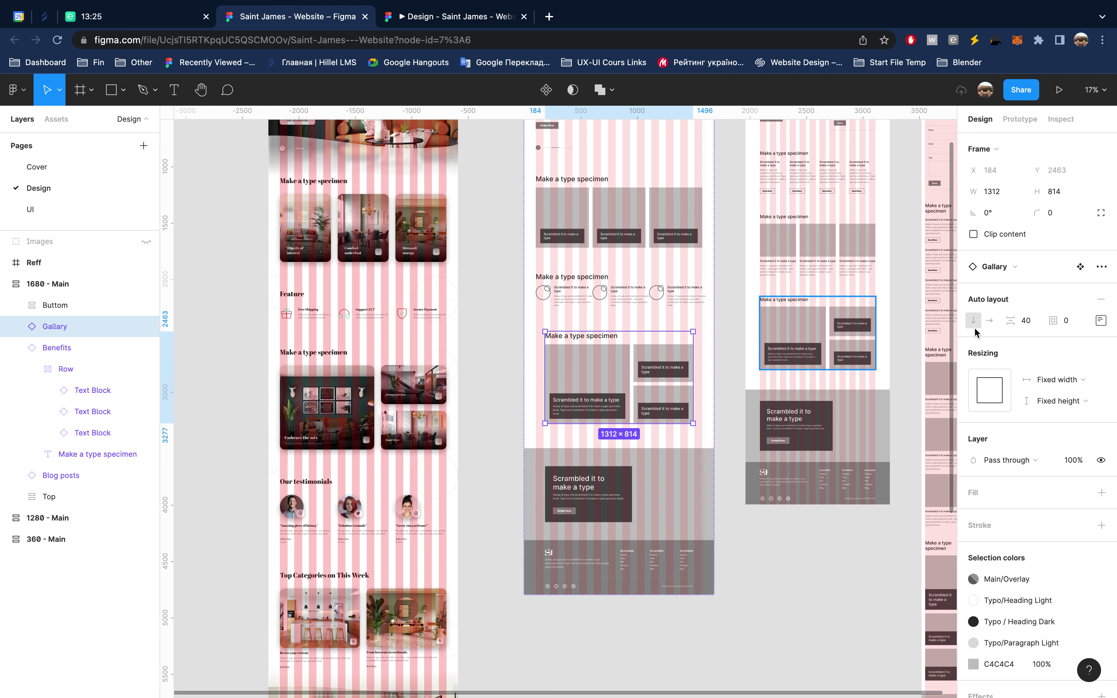
click(1003, 193)
text(1476)
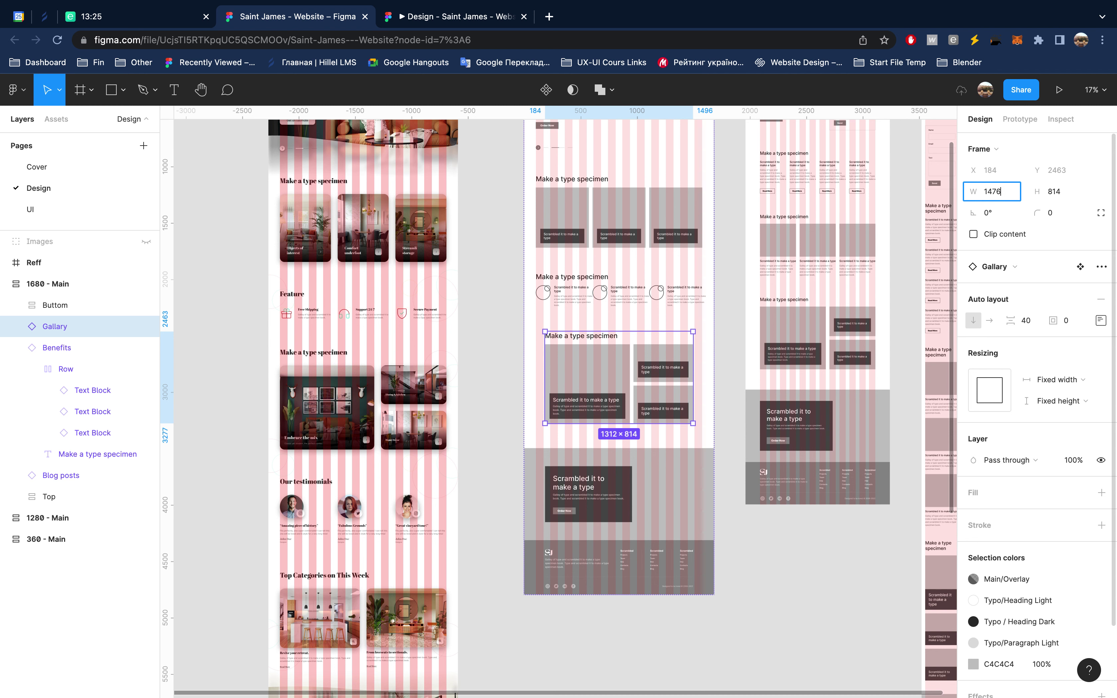
key(Return)
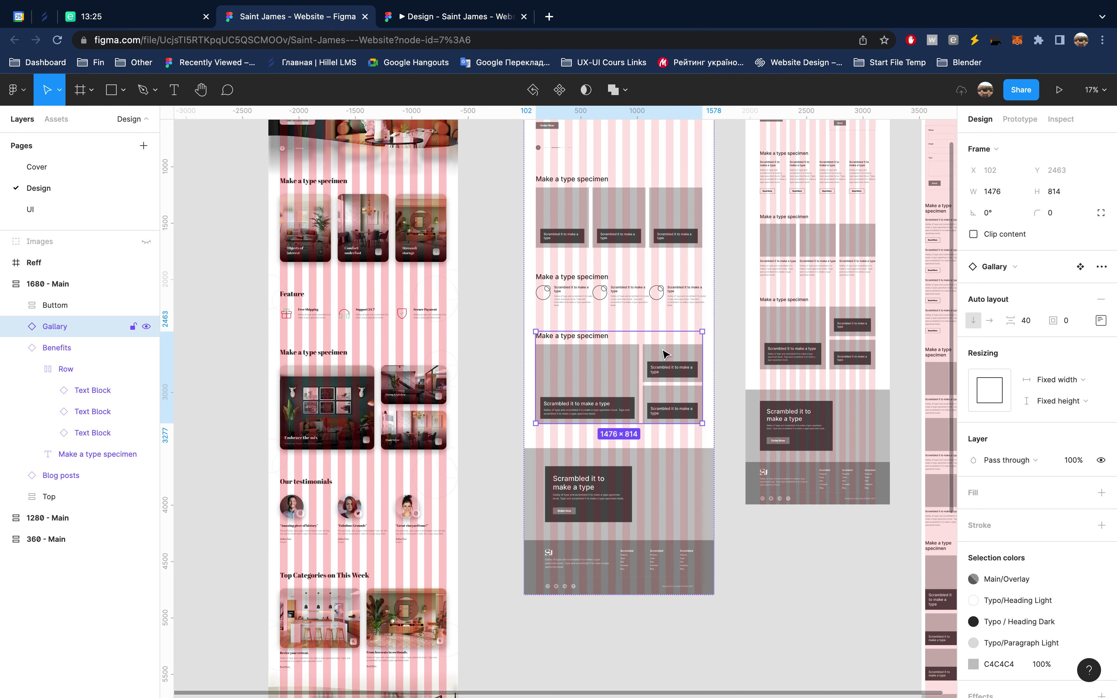
scroll(664, 353, up, 10)
Step: Go to the Blog posts section's main component on the UI page
double_click(616, 374)
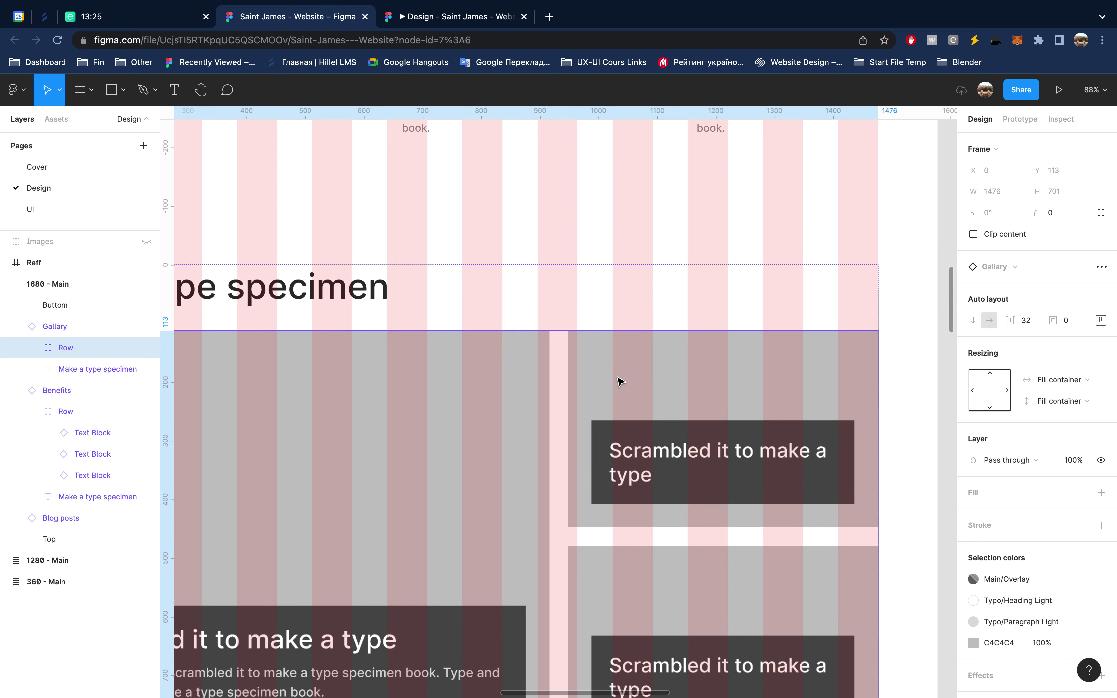
scroll(621, 381, down, 5)
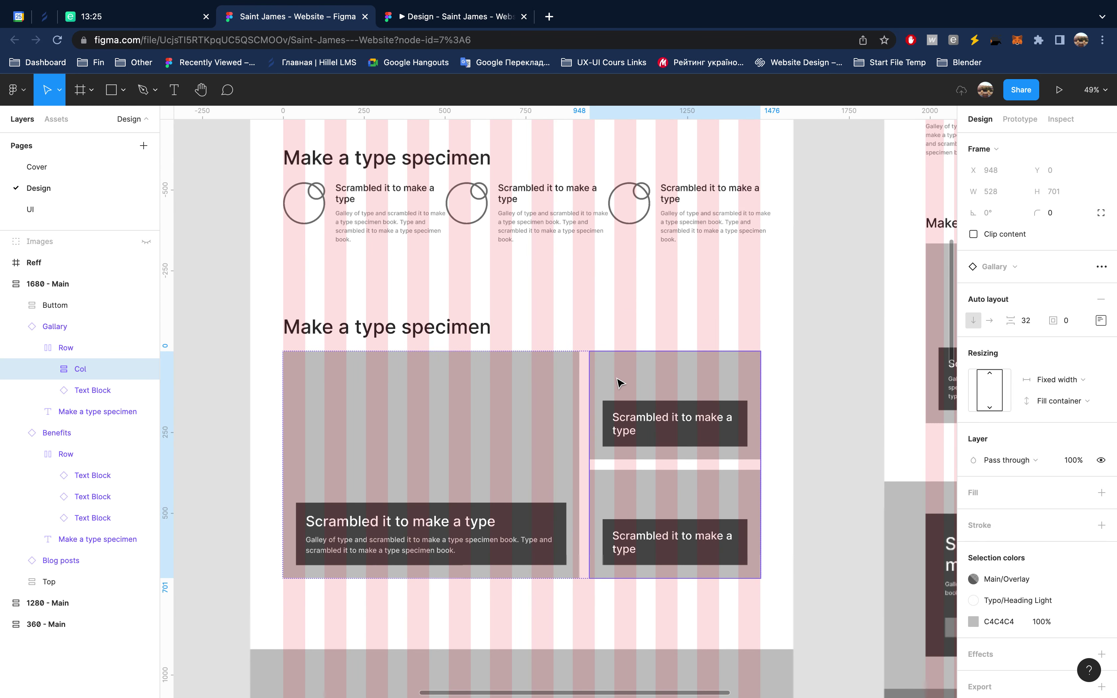
scroll(620, 383, down, 2)
scroll(618, 381, down, 2)
scroll(618, 386, down, 1)
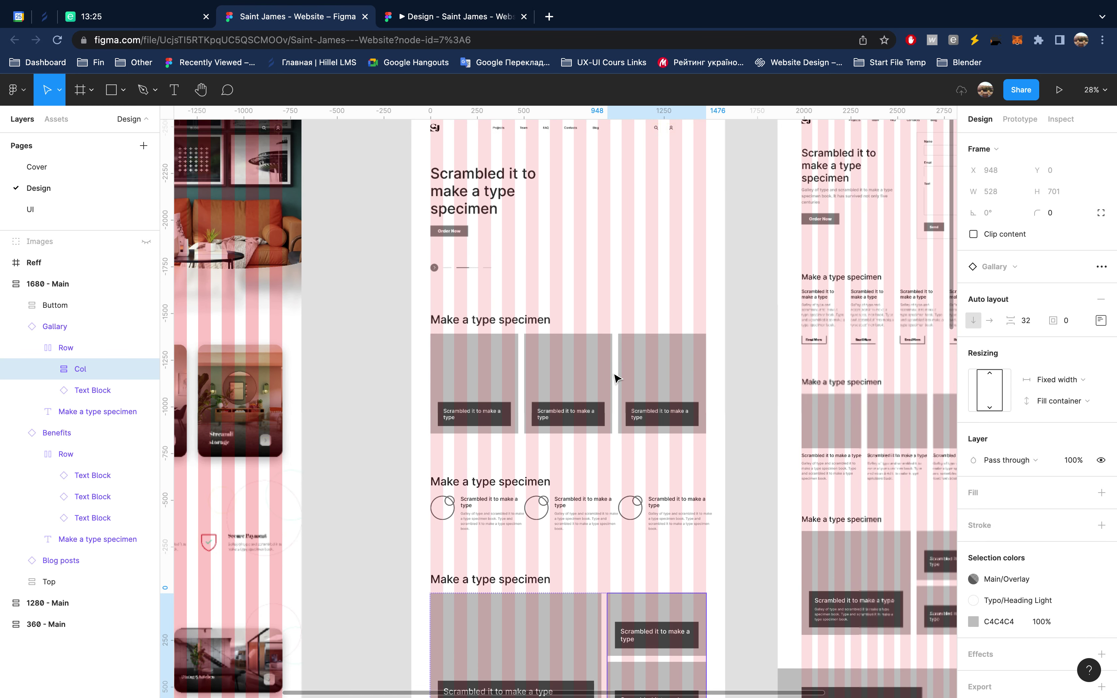
click(600, 387)
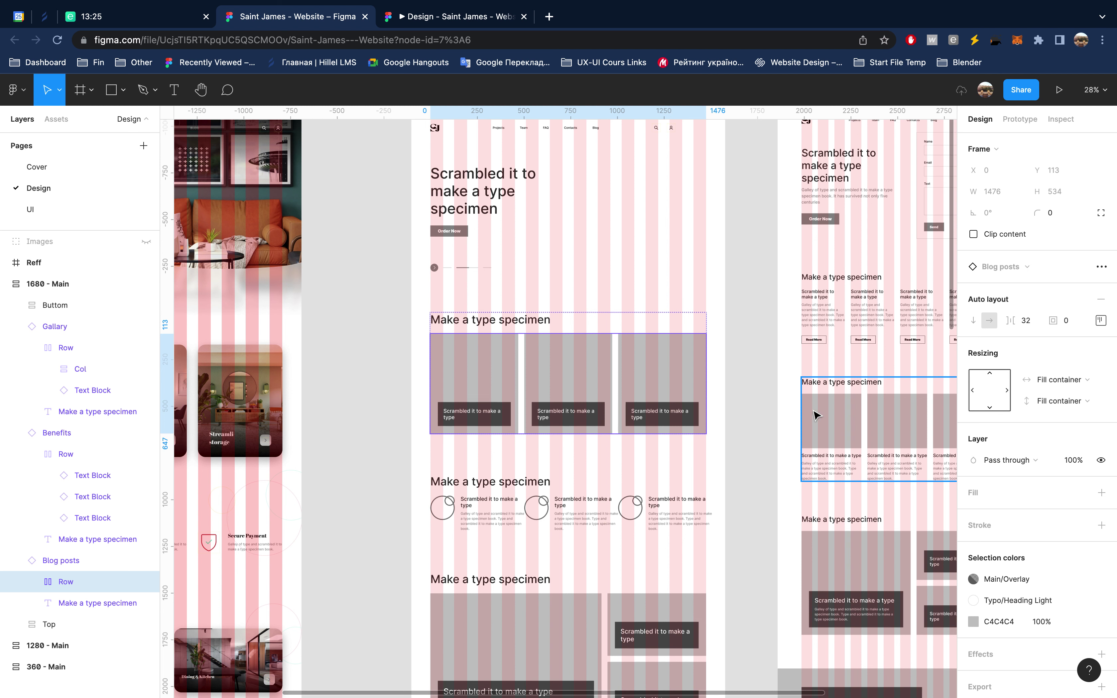
click(66, 560)
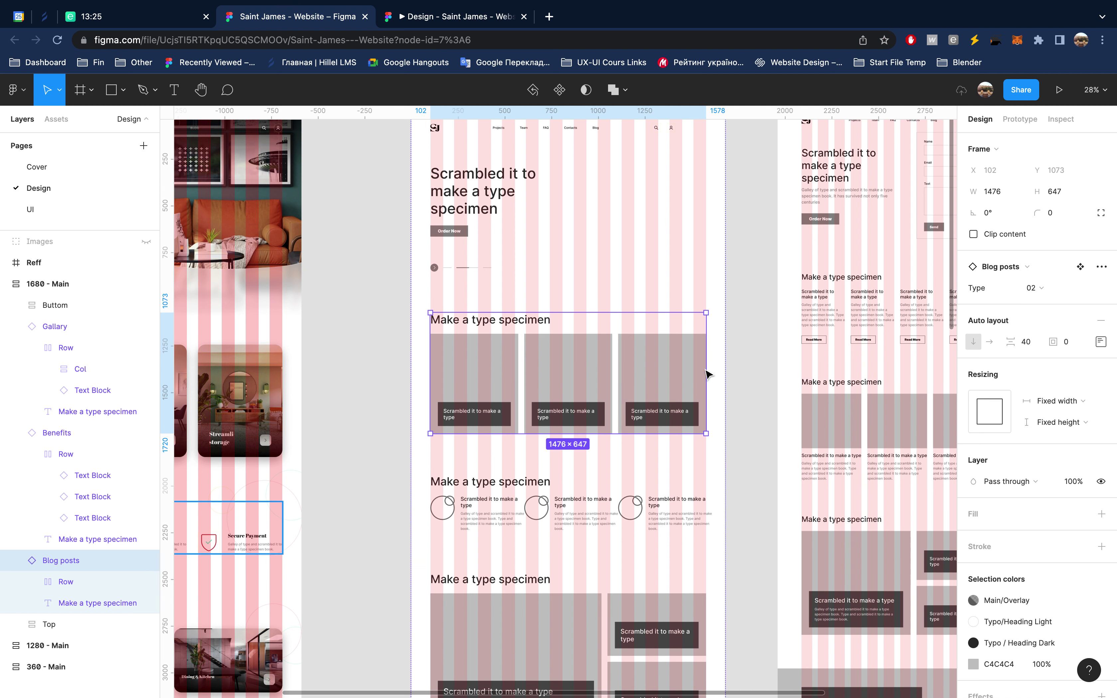
click(1080, 267)
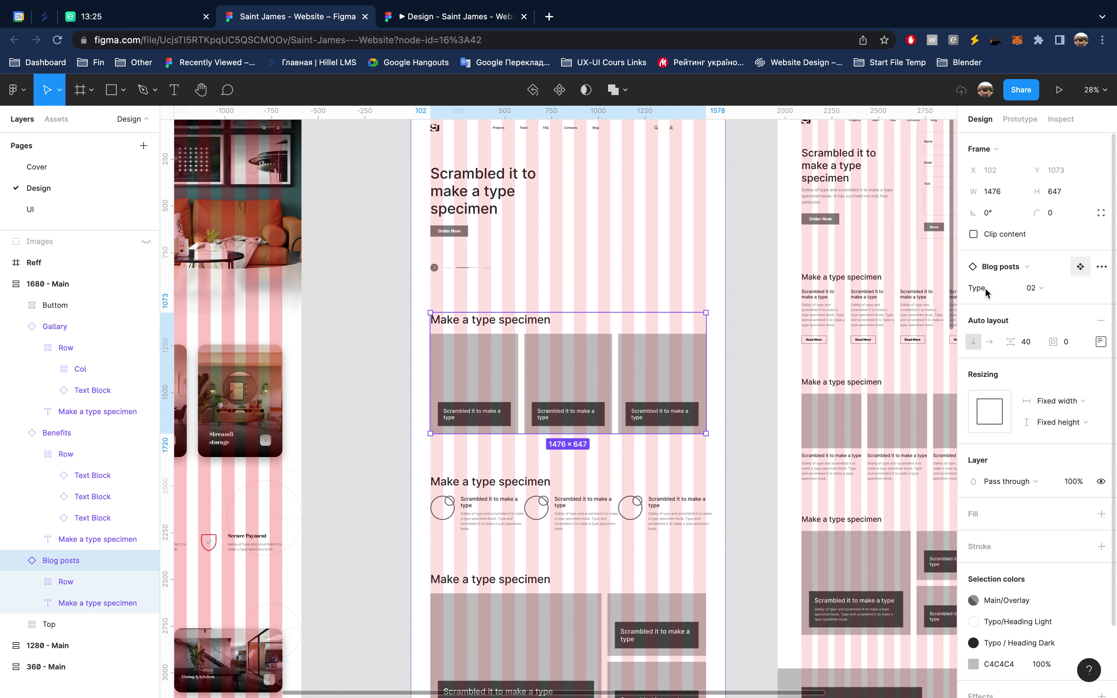
scroll(803, 343, down, 5)
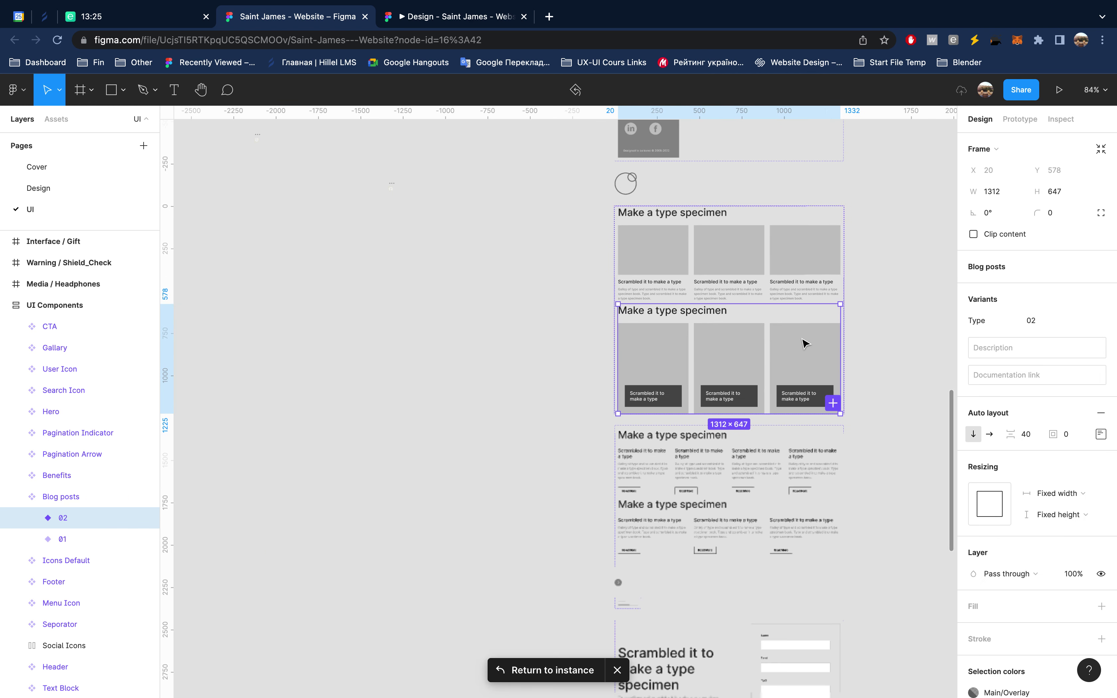
Step: Set card spacing to 60 in the Blog posts variant 02 and 01 rows
click(774, 349)
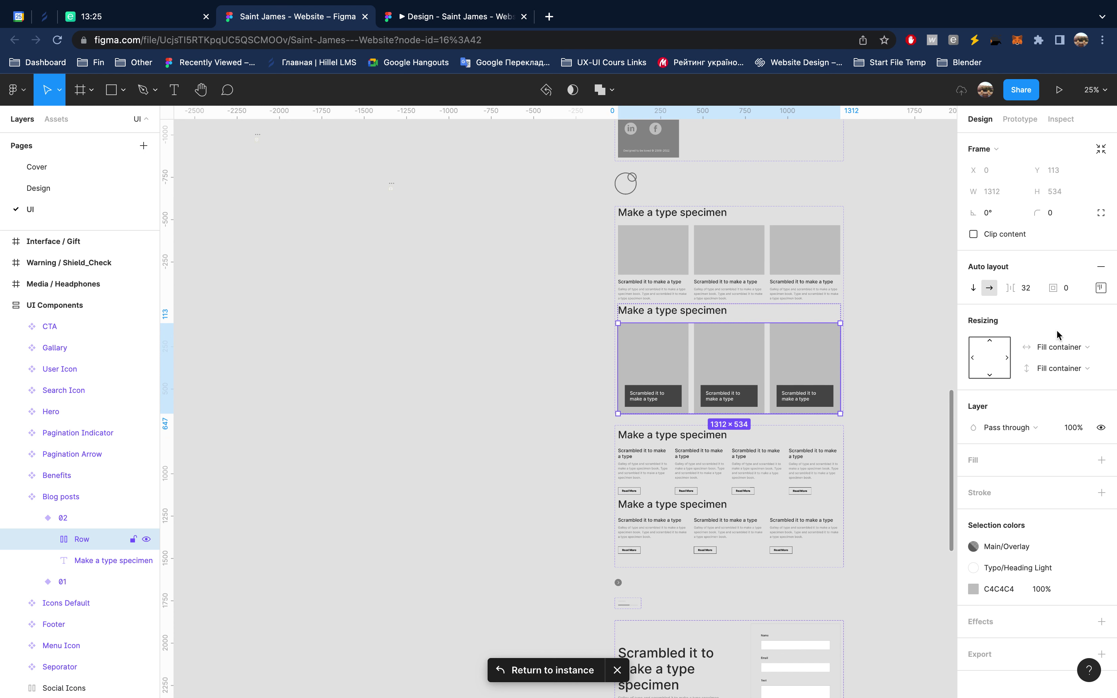
click(1030, 290)
text(60)
key(Return)
click(778, 270)
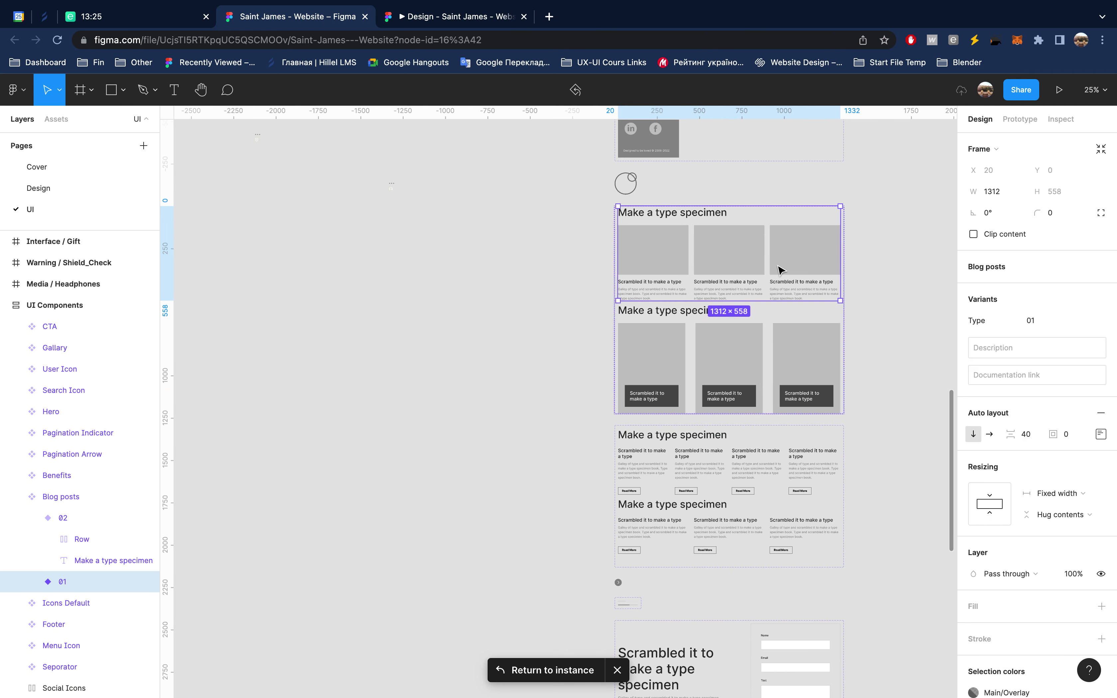
click(1027, 292)
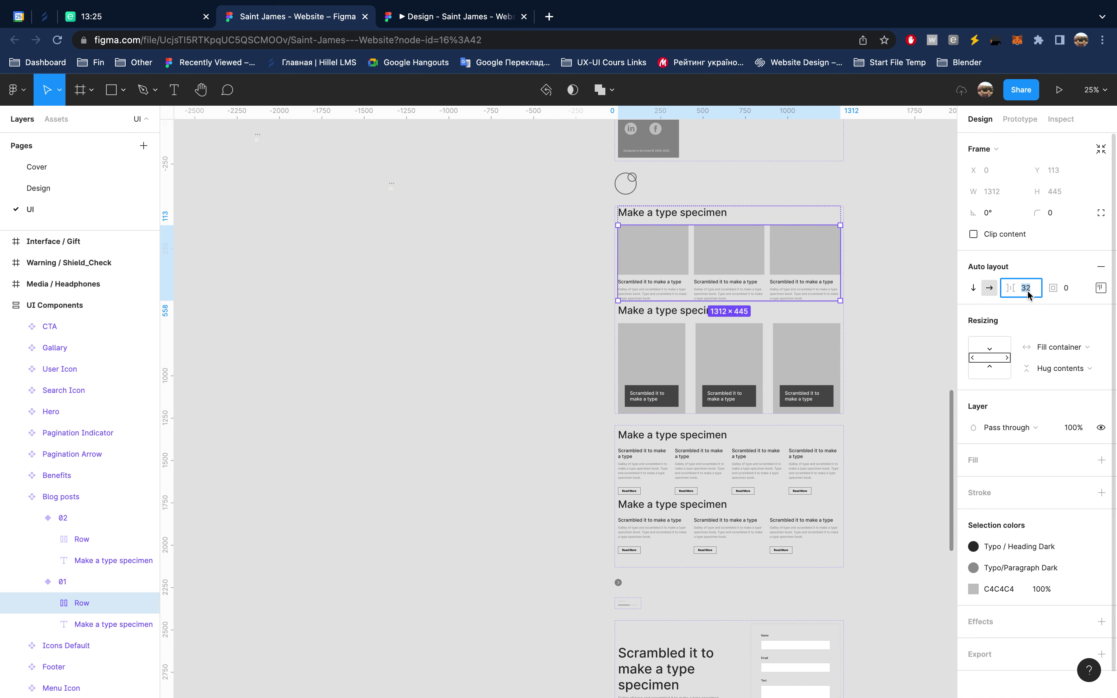
text(60)
key(Return)
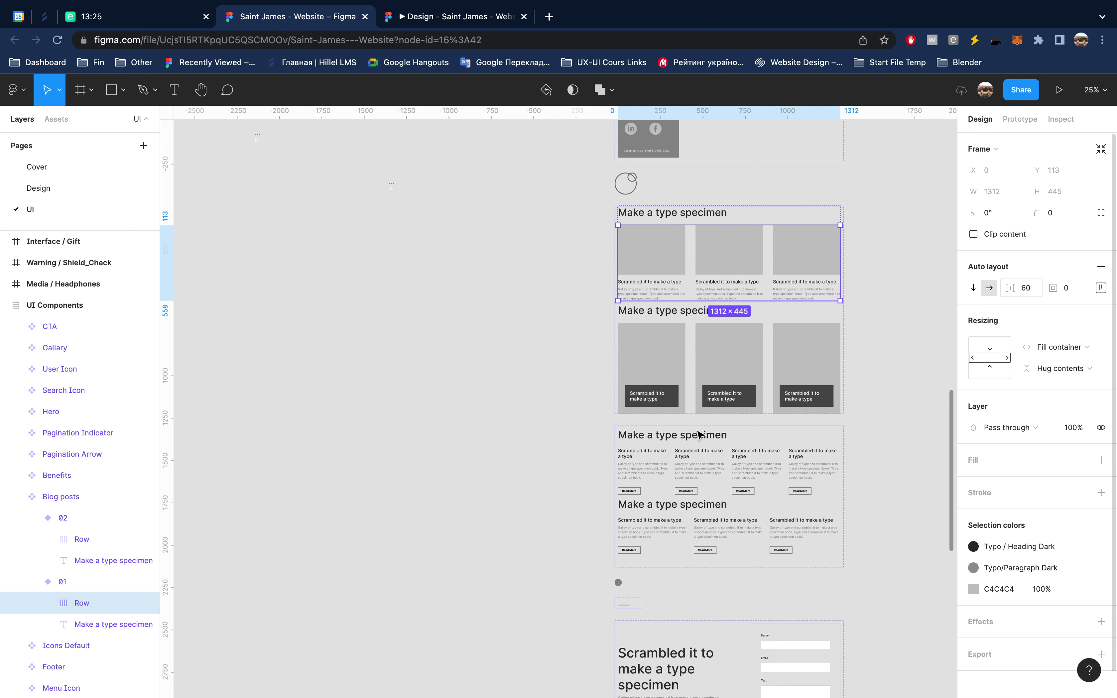
Step: Set column spacing to 60 in the Benefits variant 01 and 02 rows
scroll(699, 434, down, 2)
scroll(699, 434, right, 2)
click(691, 422)
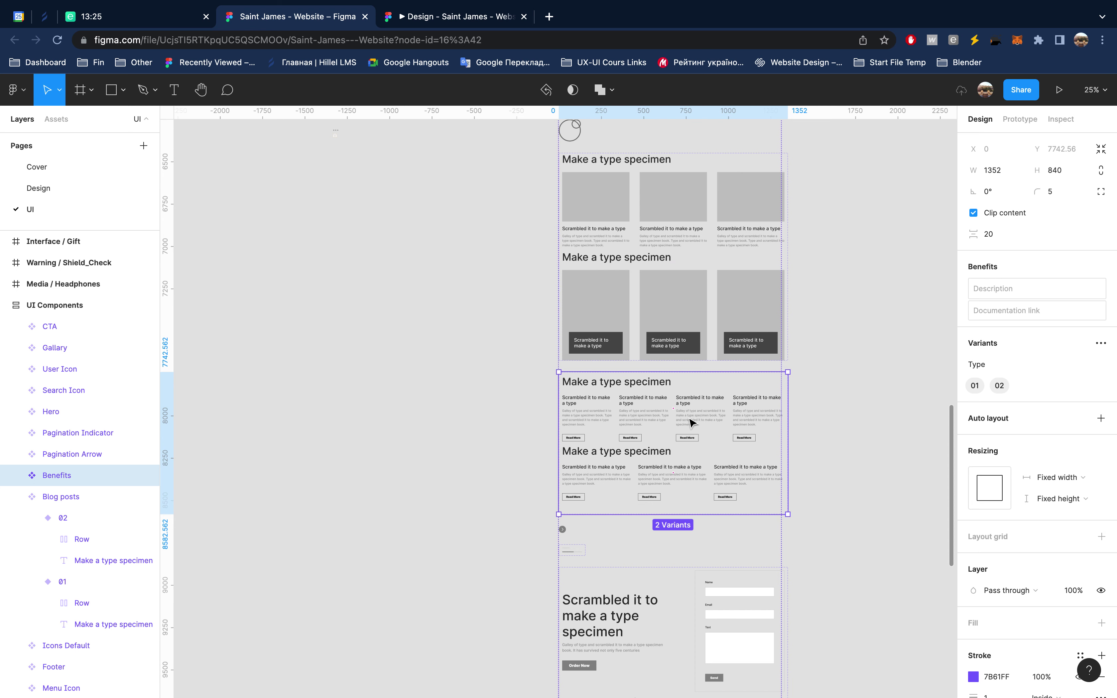
double_click(691, 422)
click(1034, 291)
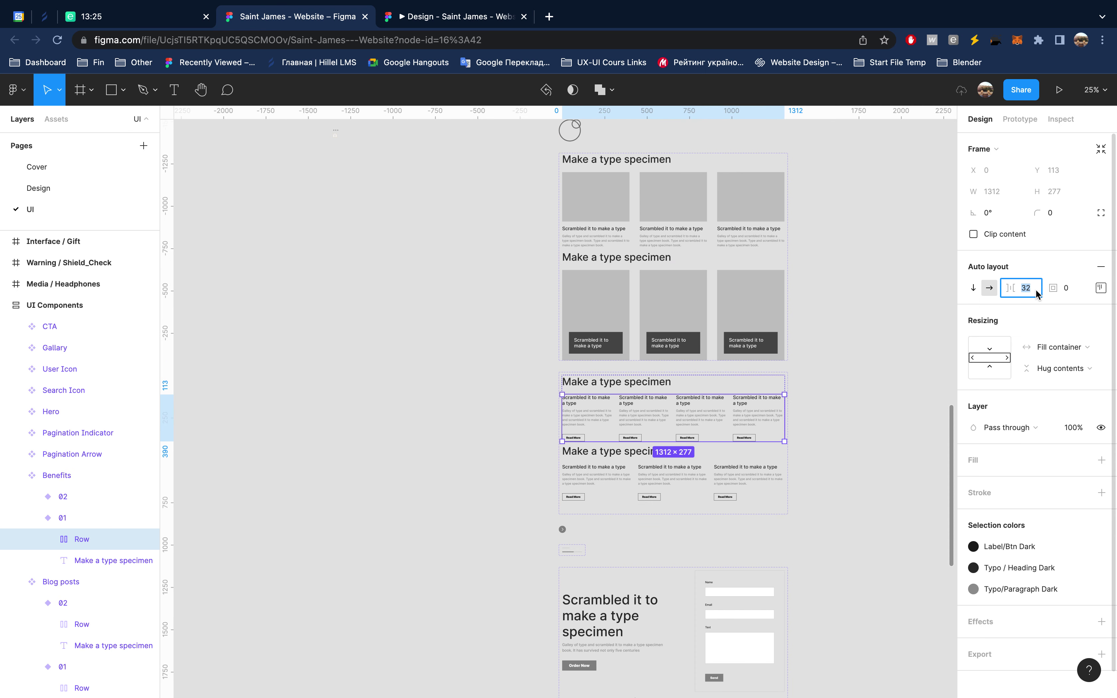
text(60)
key(Return)
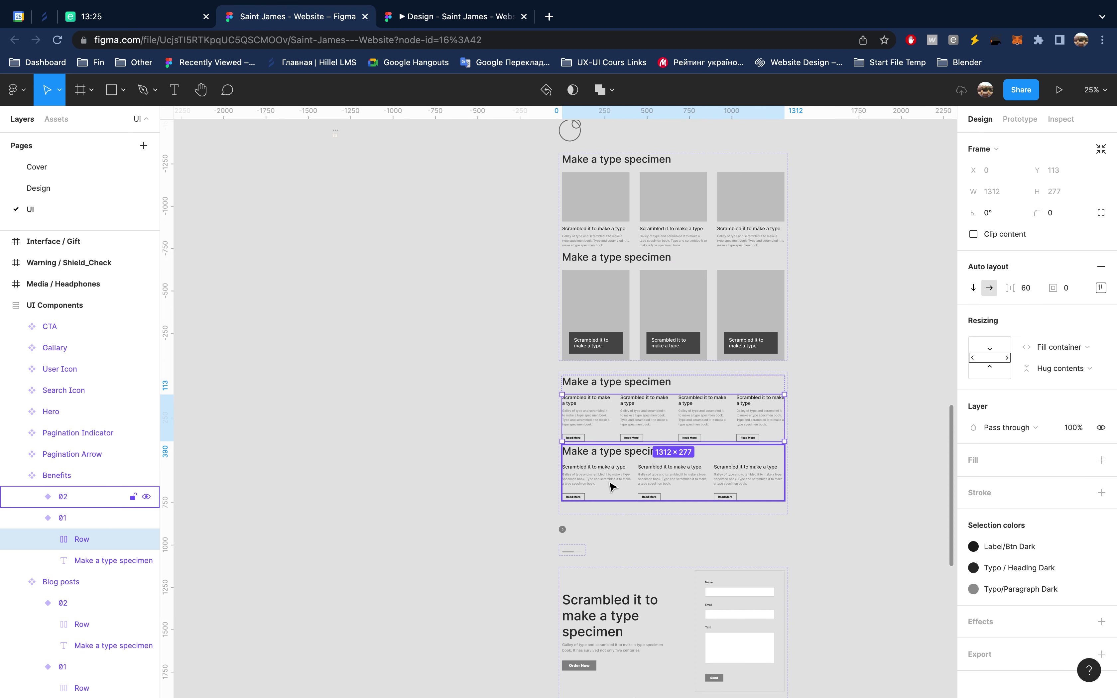
click(610, 486)
click(1033, 292)
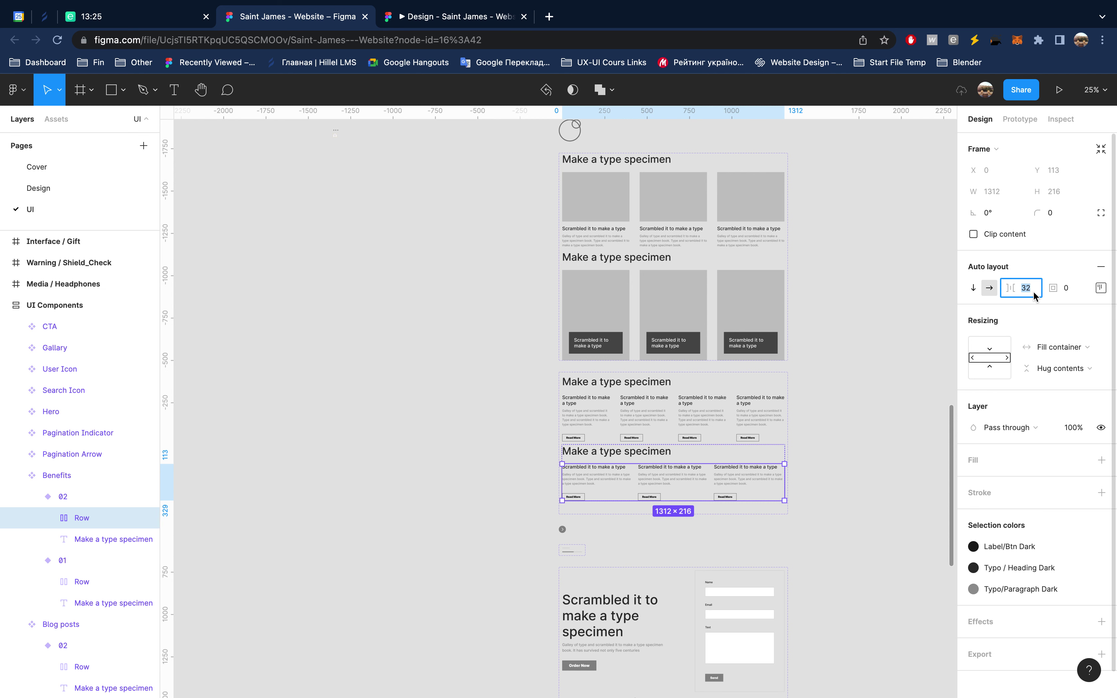
text(60)
key(Return)
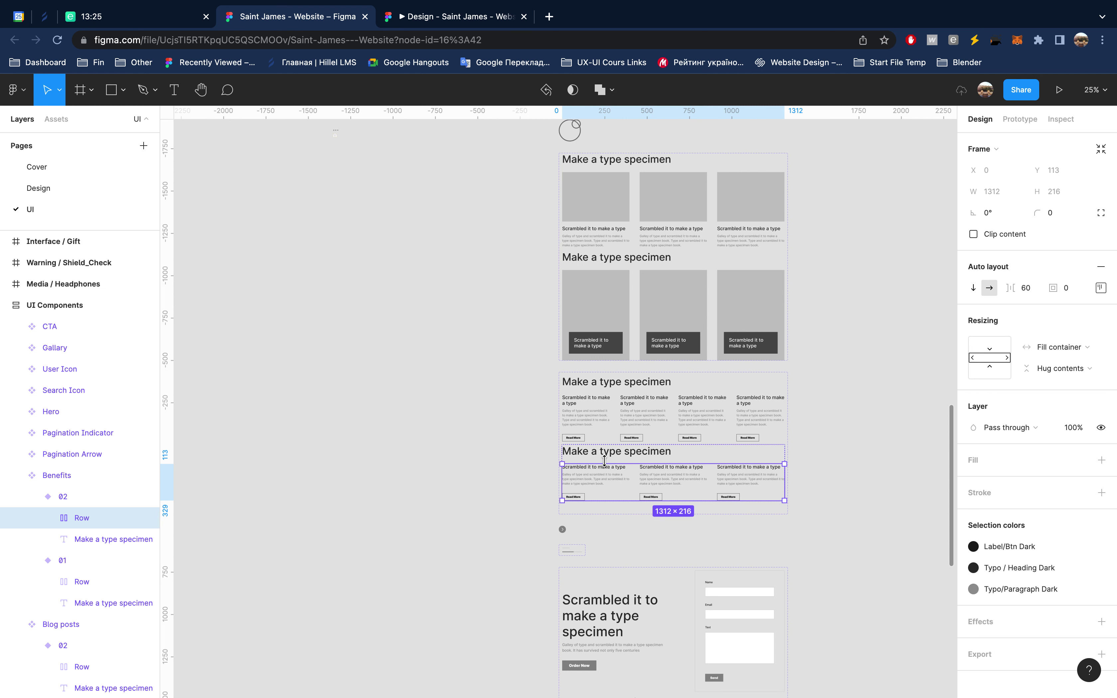
Step: Set spacing to 60 in the Gallery Row and its right-hand Col, then return to Design
scroll(607, 473, down, 1)
scroll(607, 471, down, 5)
scroll(609, 470, down, 2)
scroll(606, 469, down, 2)
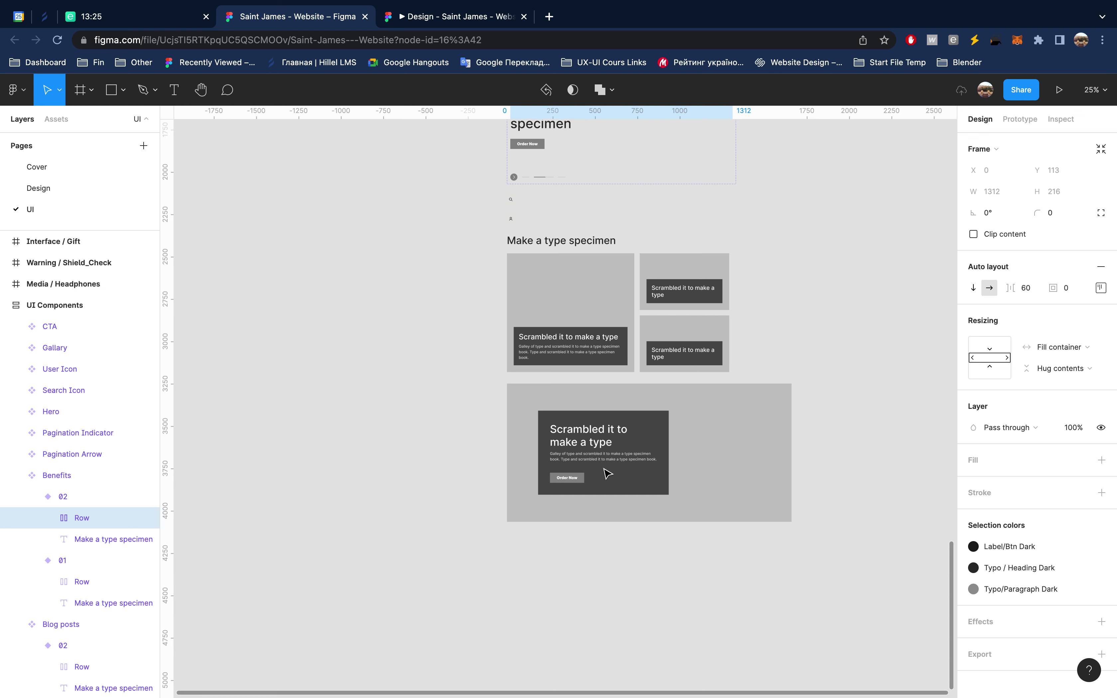
double_click(633, 307)
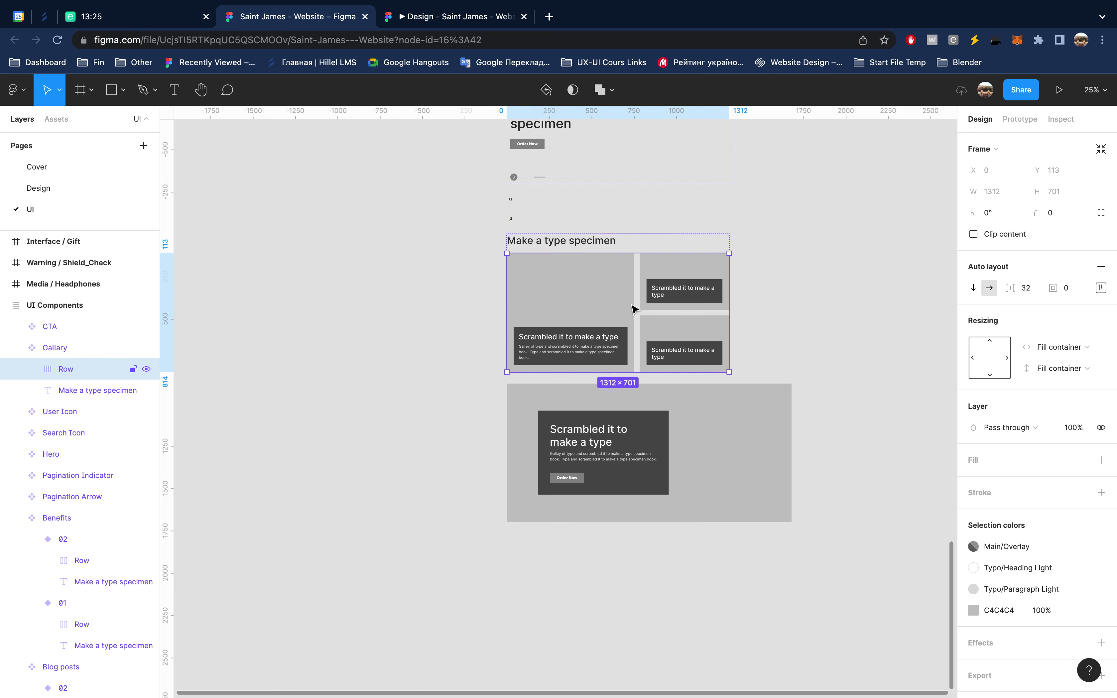
click(1032, 296)
text(6)
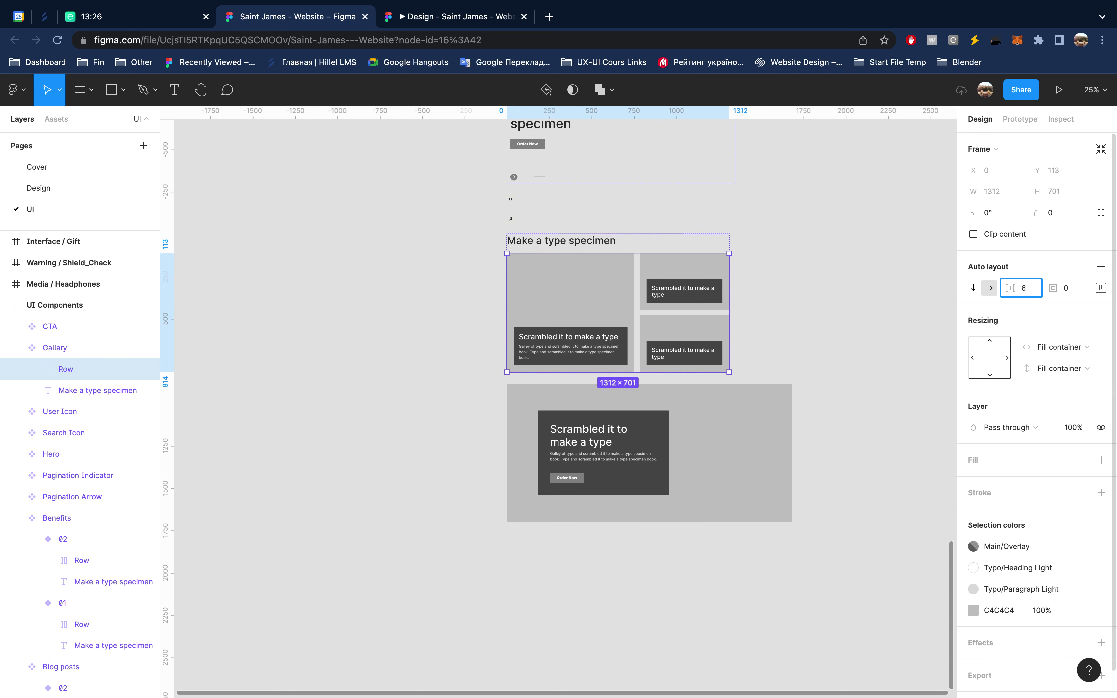
text(0)
key(Return)
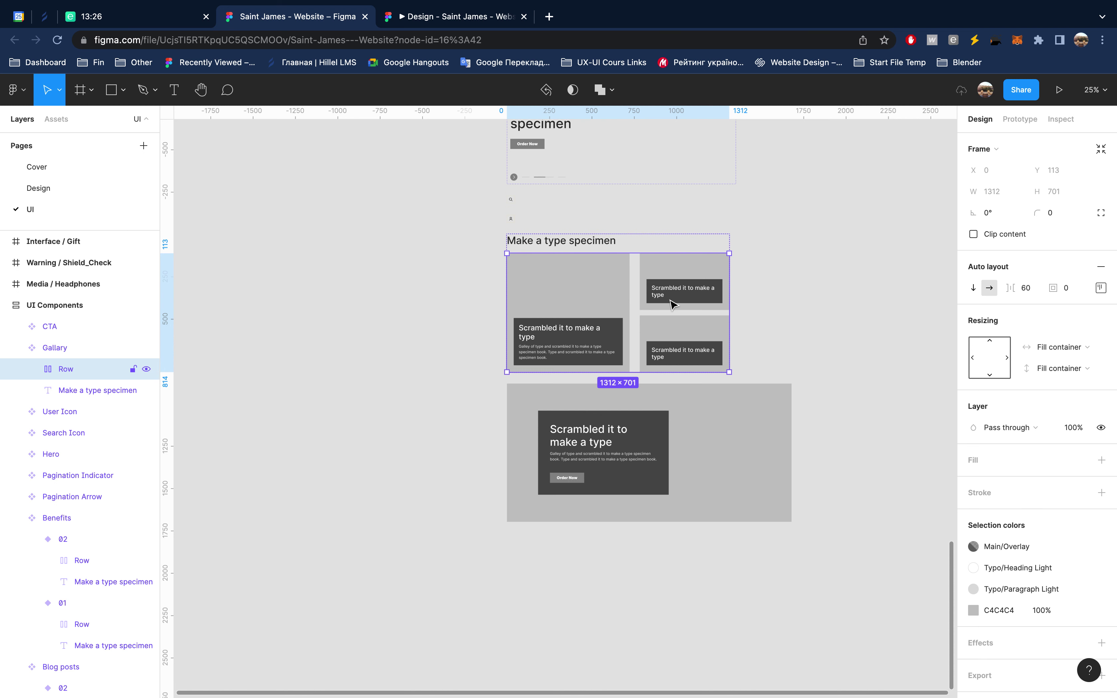
click(670, 303)
click(1032, 295)
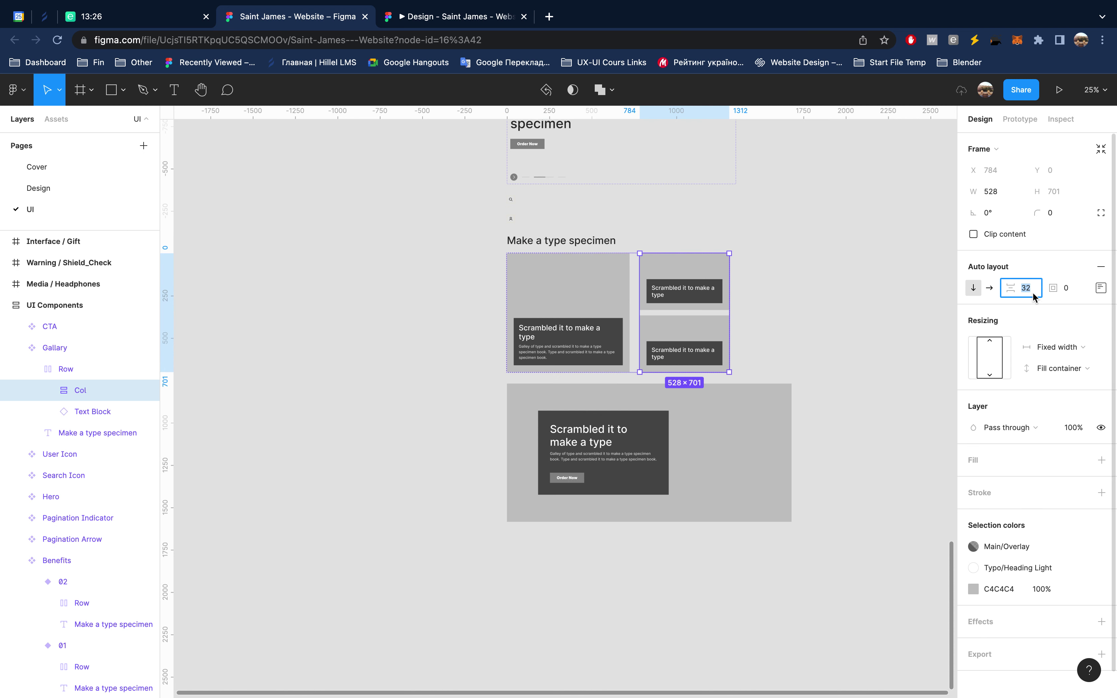
text(60)
key(Return)
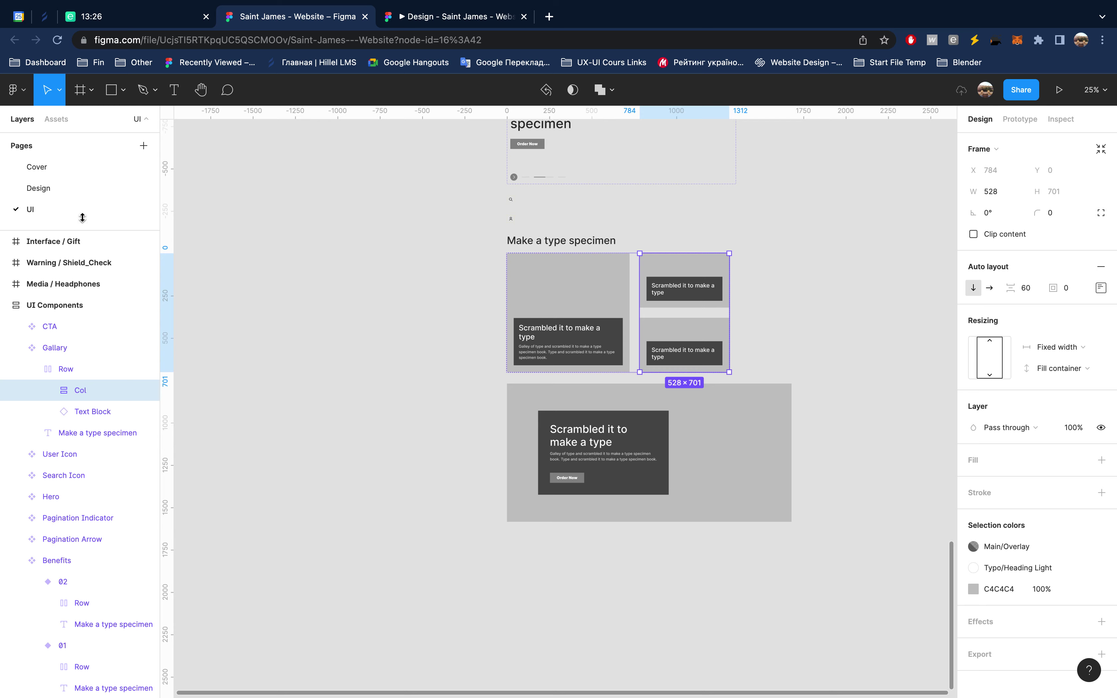
click(37, 189)
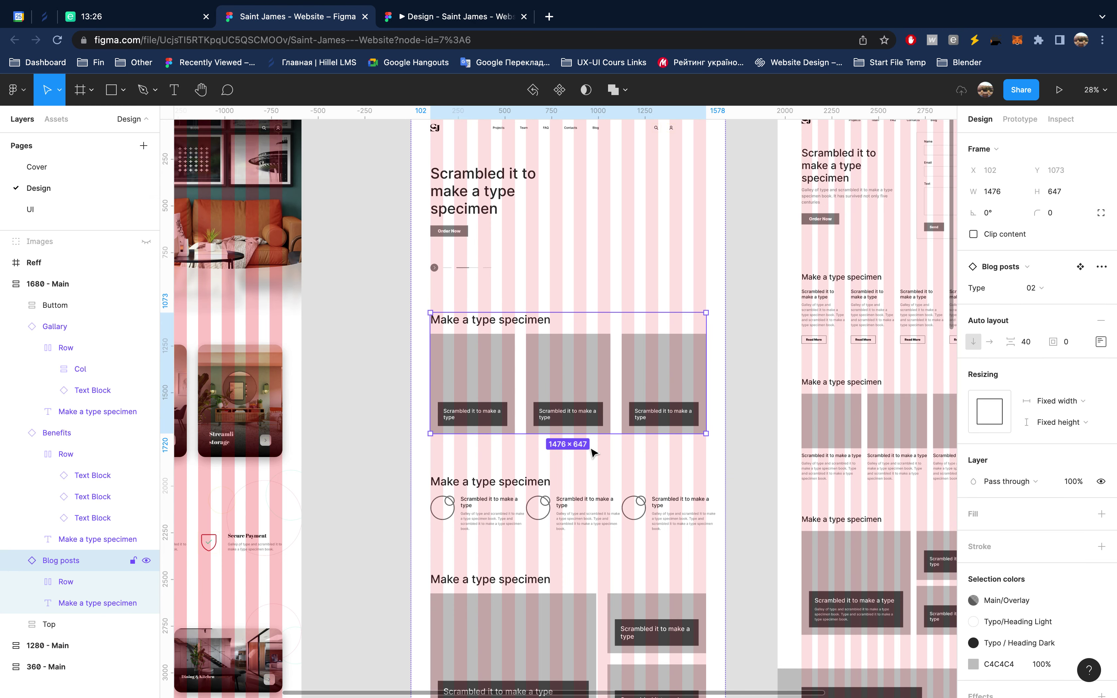
Step: Select the three Benefits Text Blocks and their child layers
scroll(593, 451, down, 1)
scroll(593, 451, down, 3)
click(582, 436)
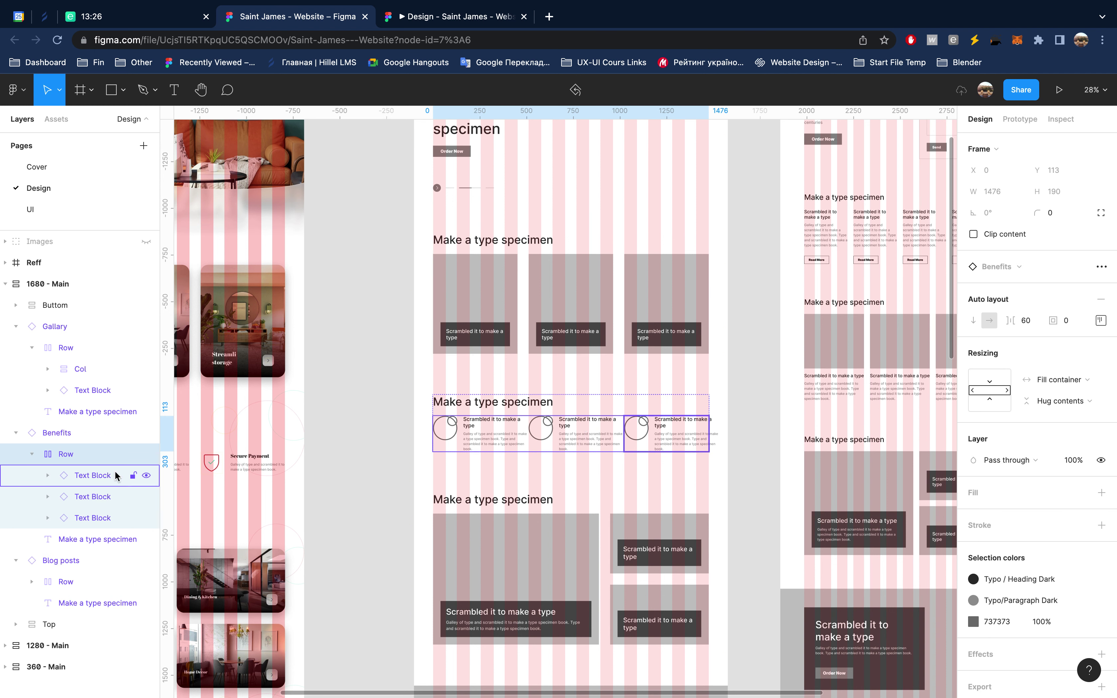
click(93, 475)
shift+click(92, 518)
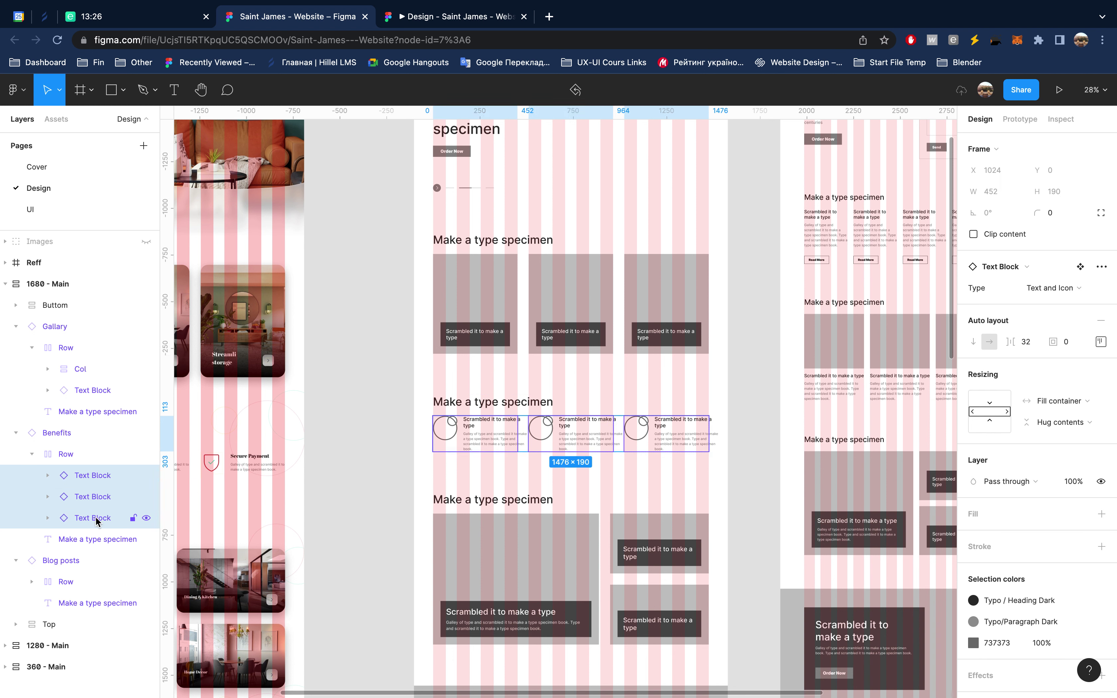
click(1068, 406)
click(1069, 402)
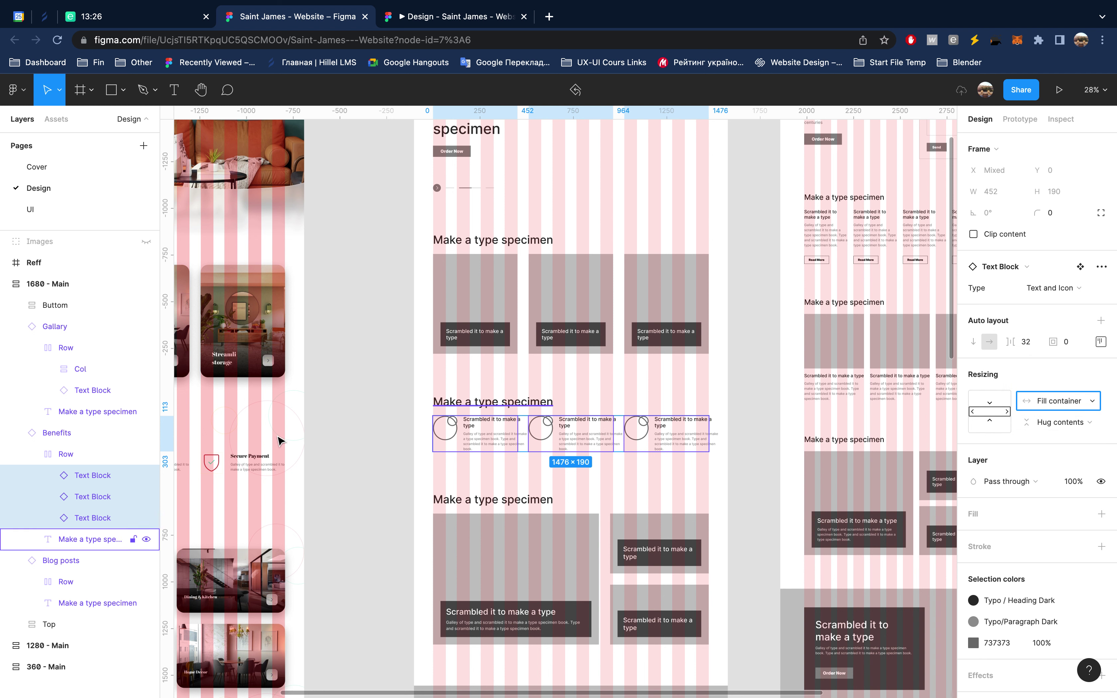
click(1059, 401)
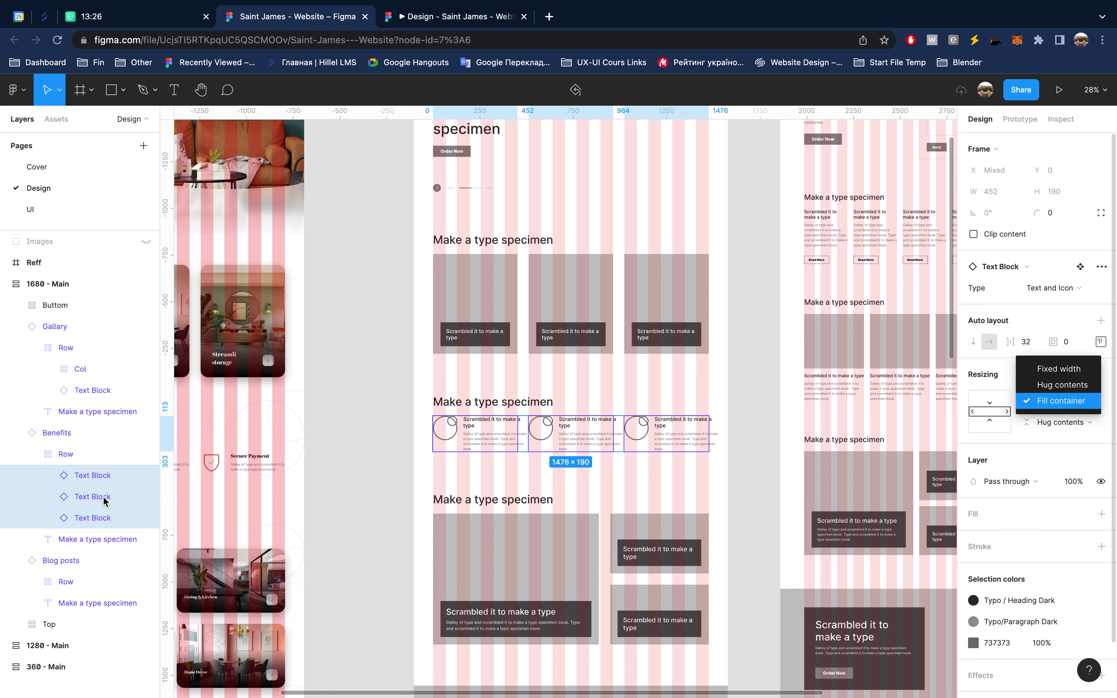
click(271, 464)
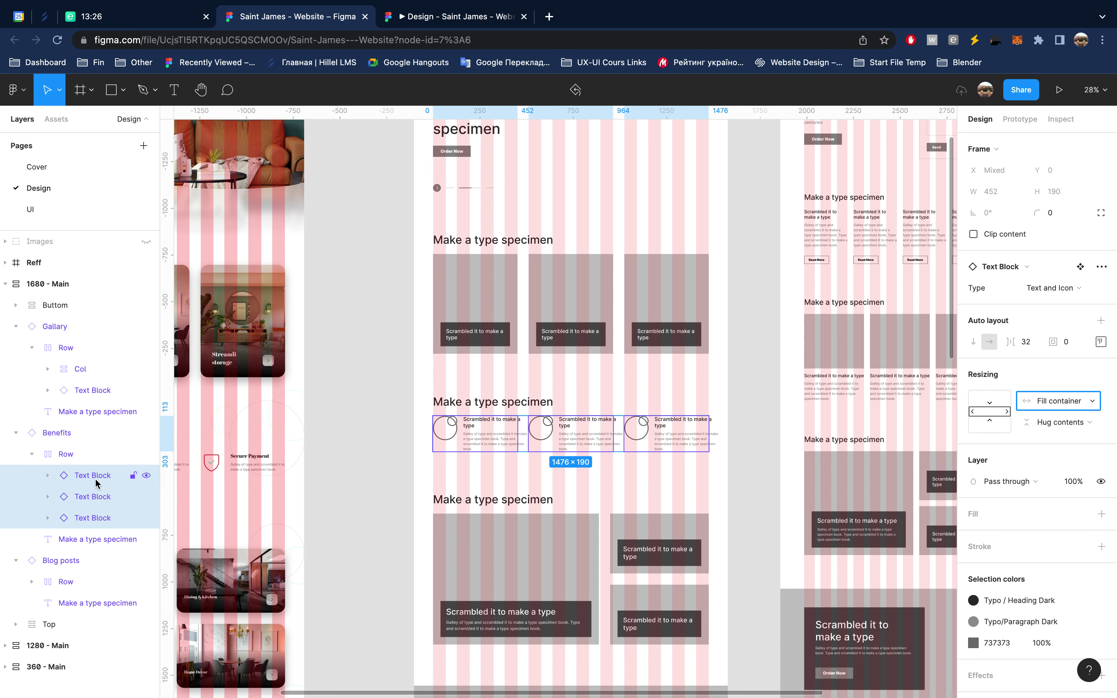
key(Return)
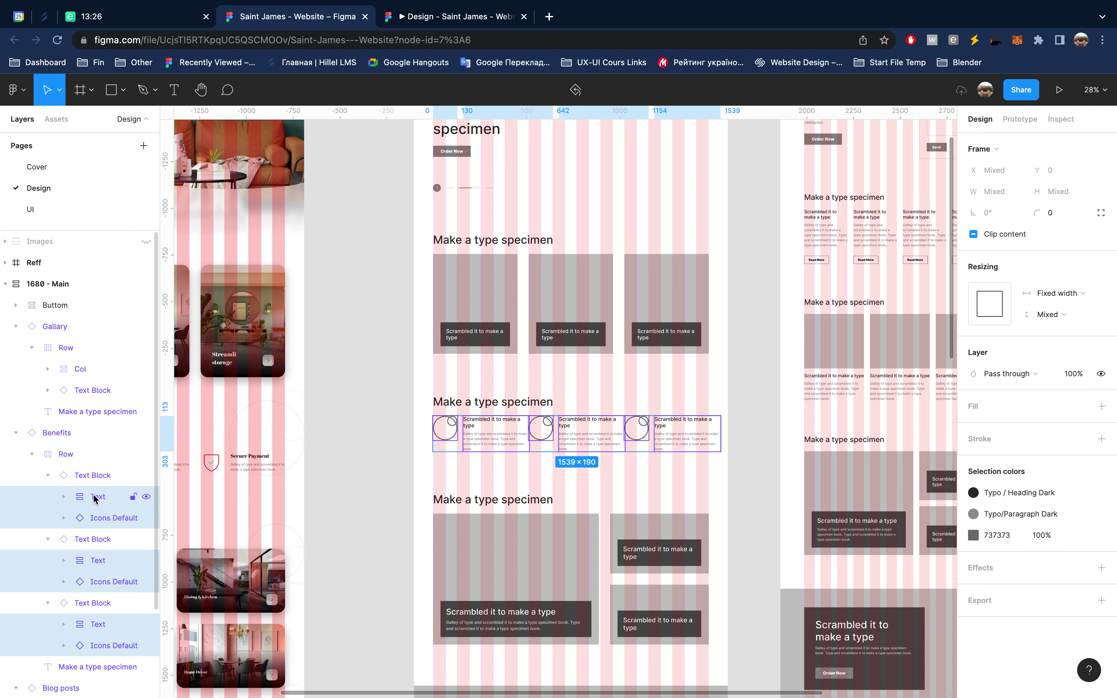
Step: Keep only the three Text layers selected and set horizontal resizing to Fill container
shift+click(98, 517)
shift+click(100, 581)
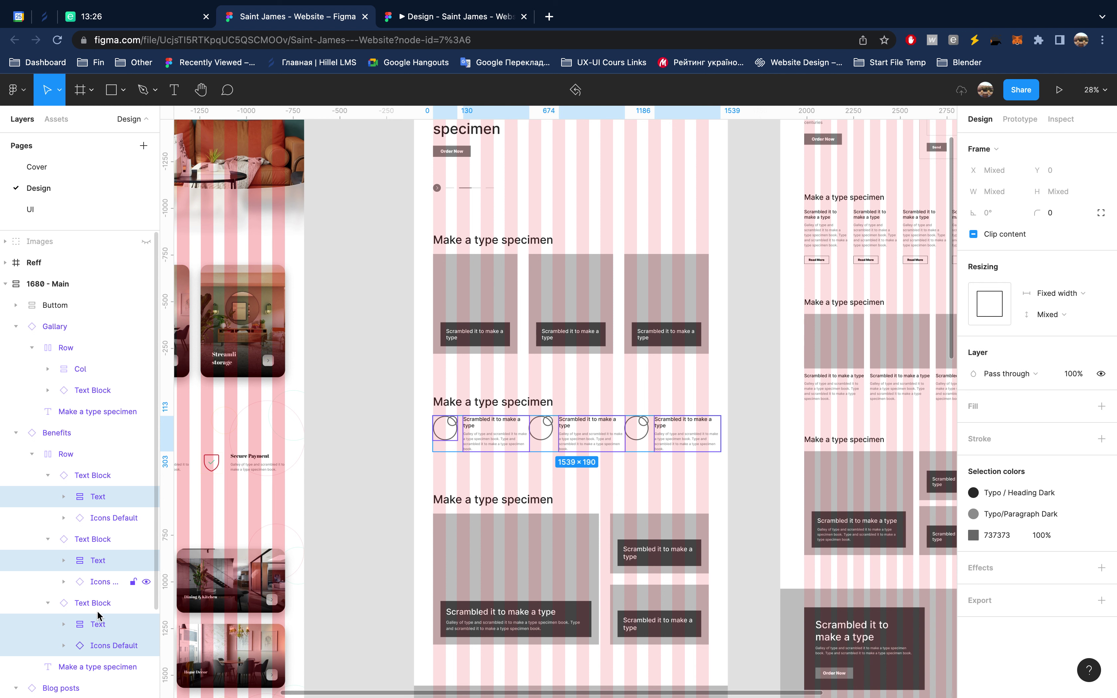
shift+click(102, 646)
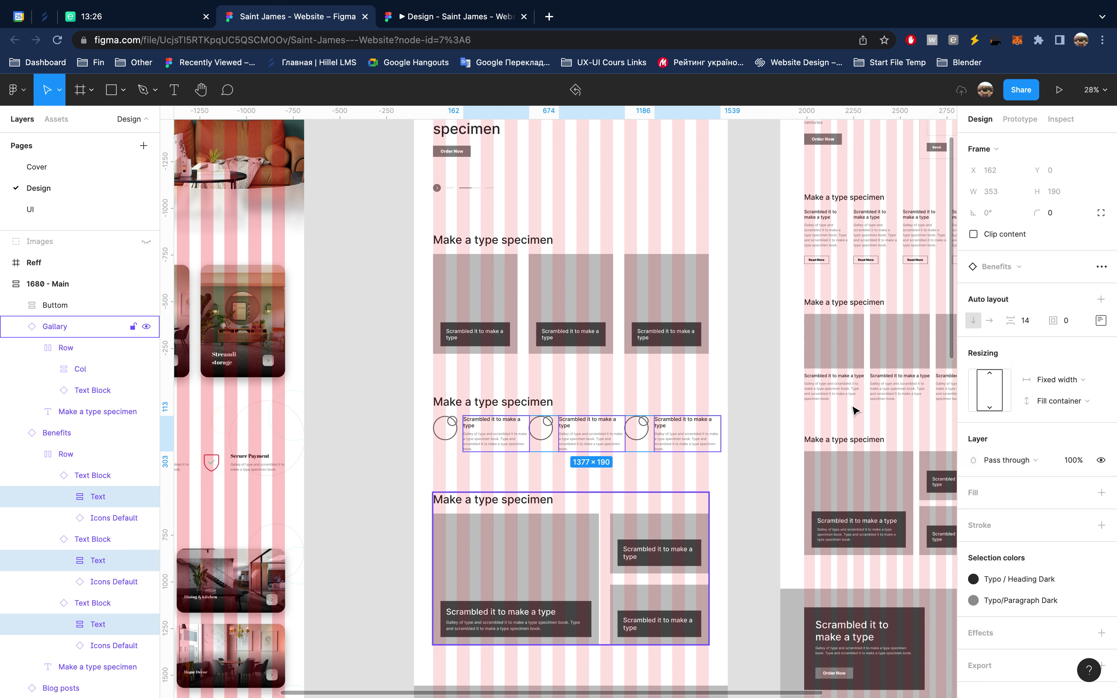
click(1041, 379)
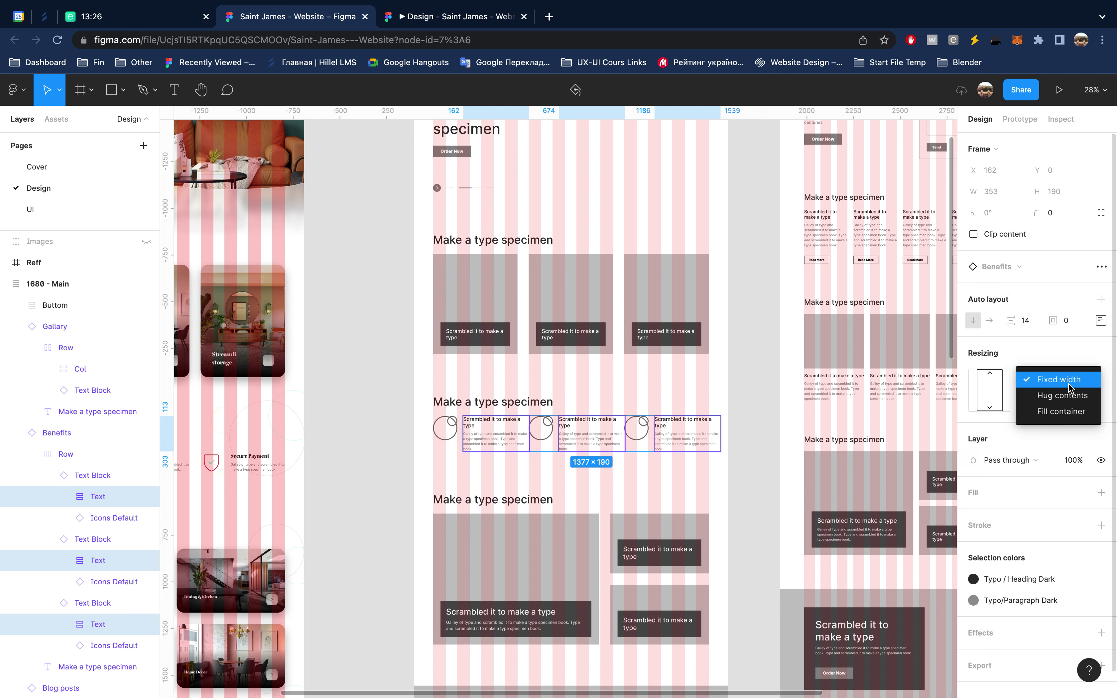
click(1062, 410)
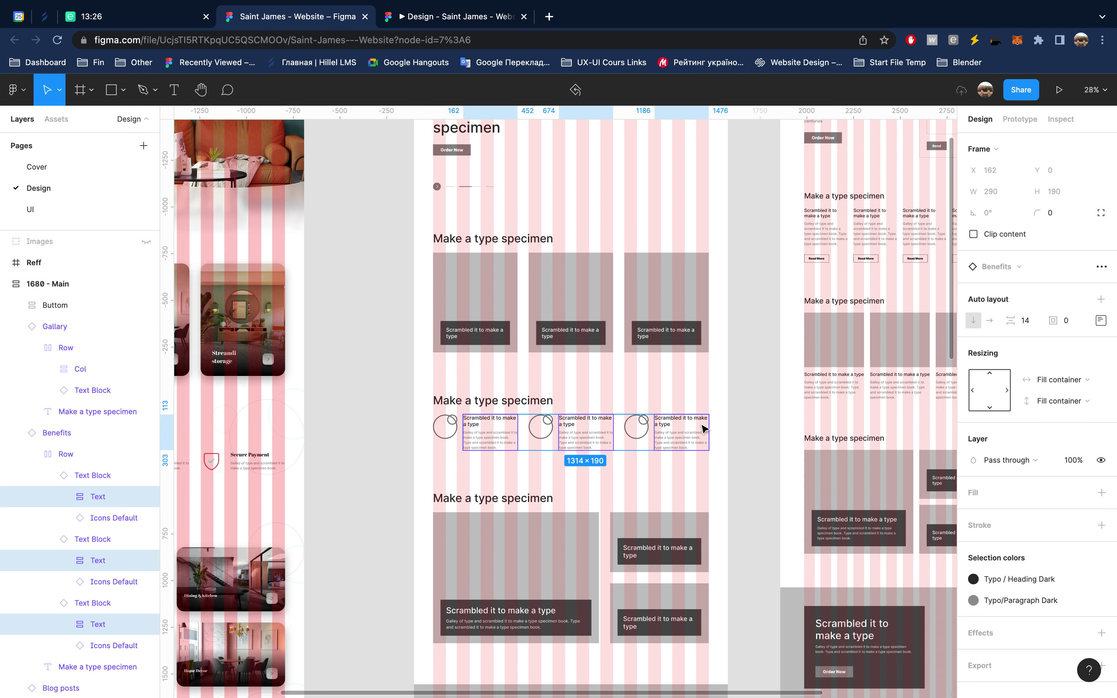
scroll(702, 429, down, 5)
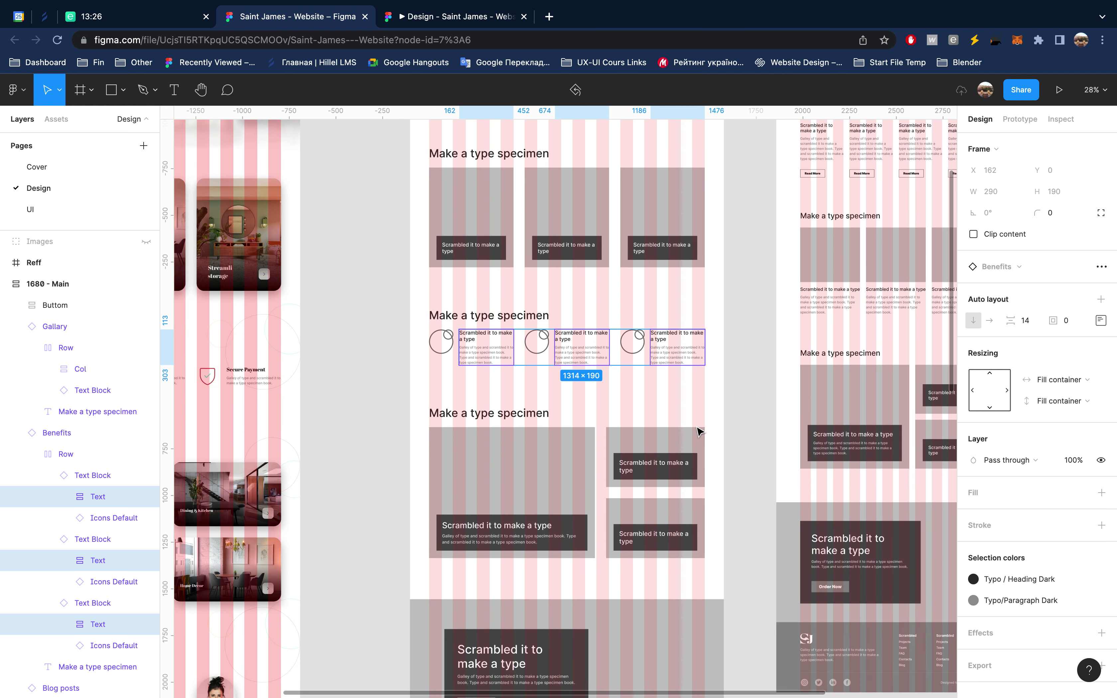
double_click(644, 474)
click(67, 349)
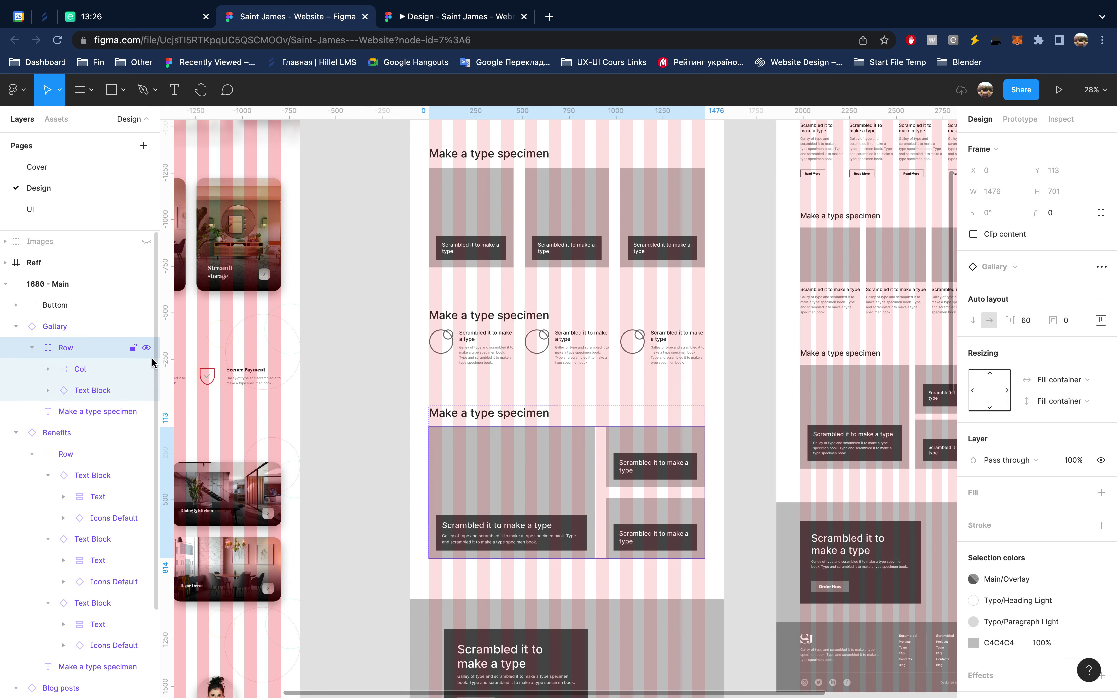
mouse_move(80, 369)
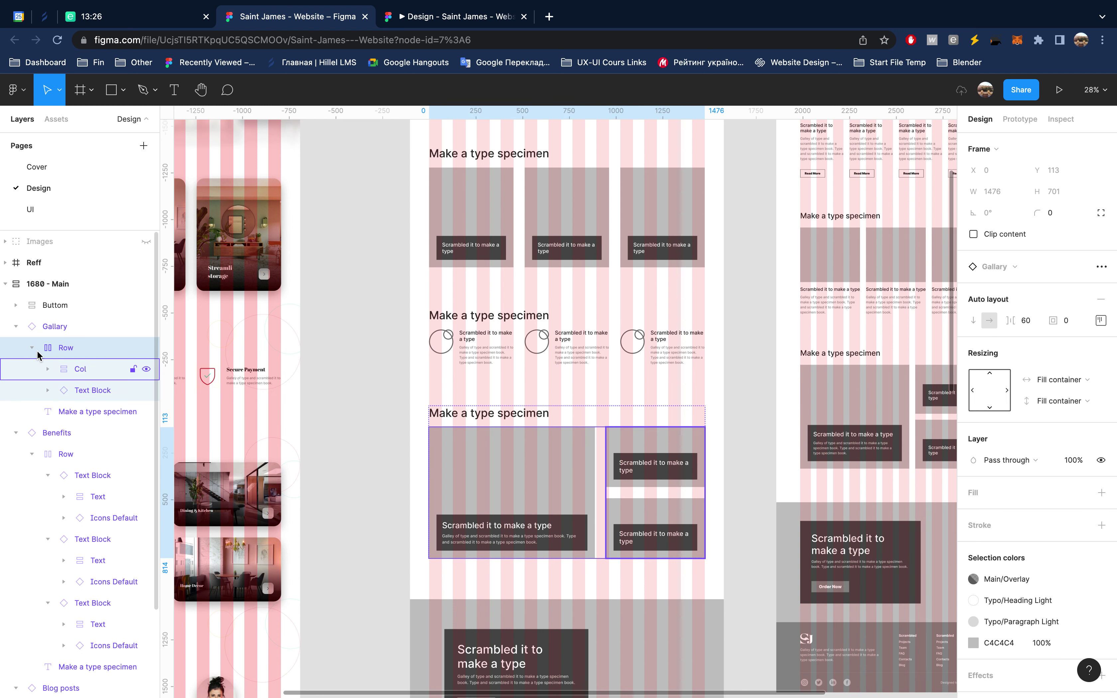
Step: Detach the Gallary instance from its component, then select its right-hand Col
click(32, 347)
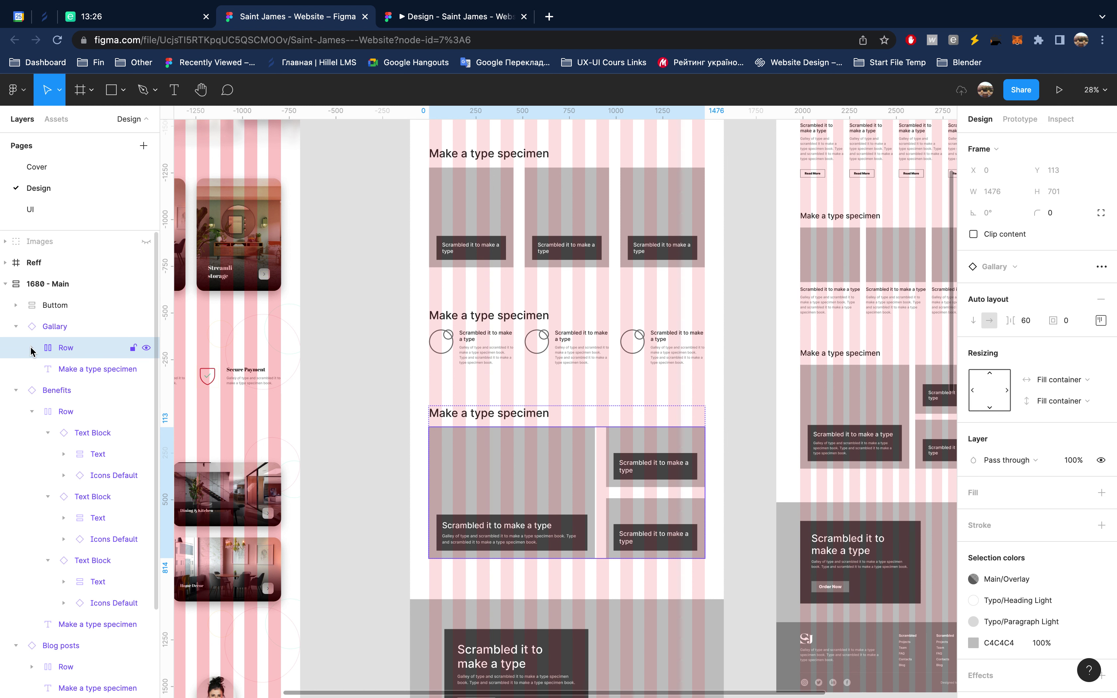
click(31, 347)
click(85, 370)
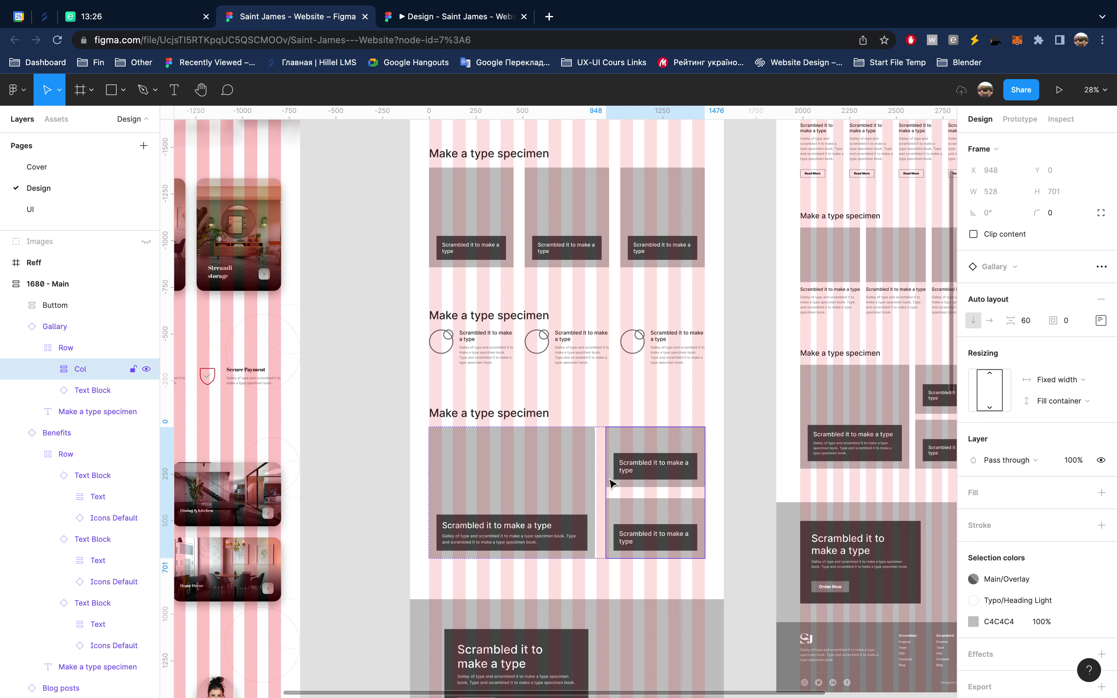
click(64, 328)
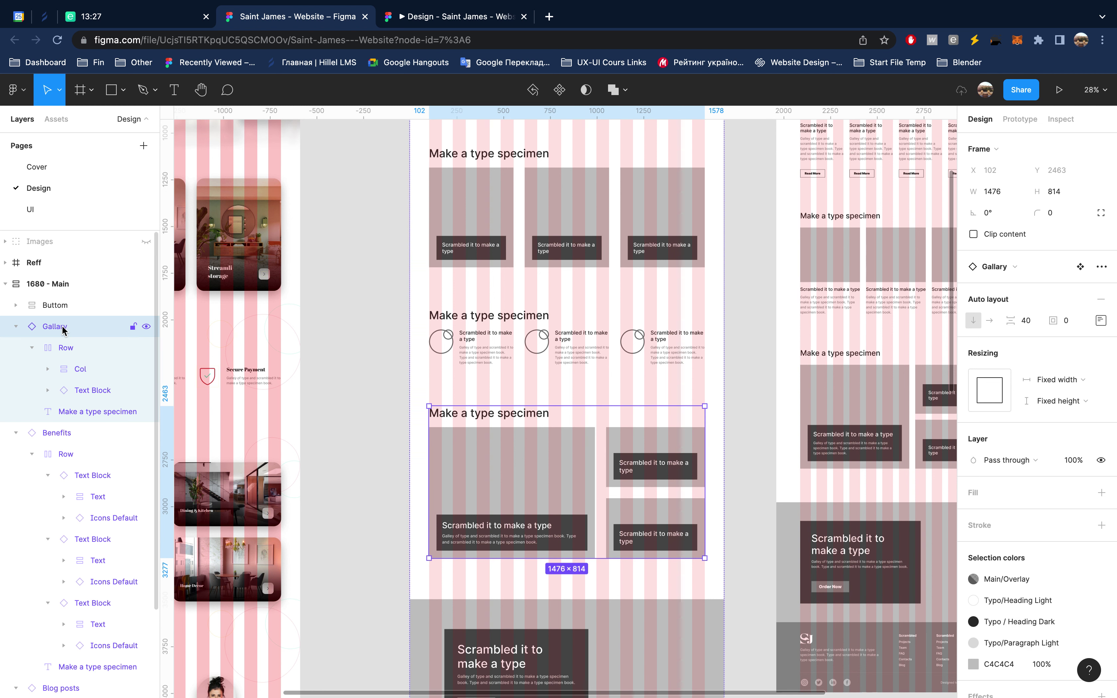
right_click(64, 330)
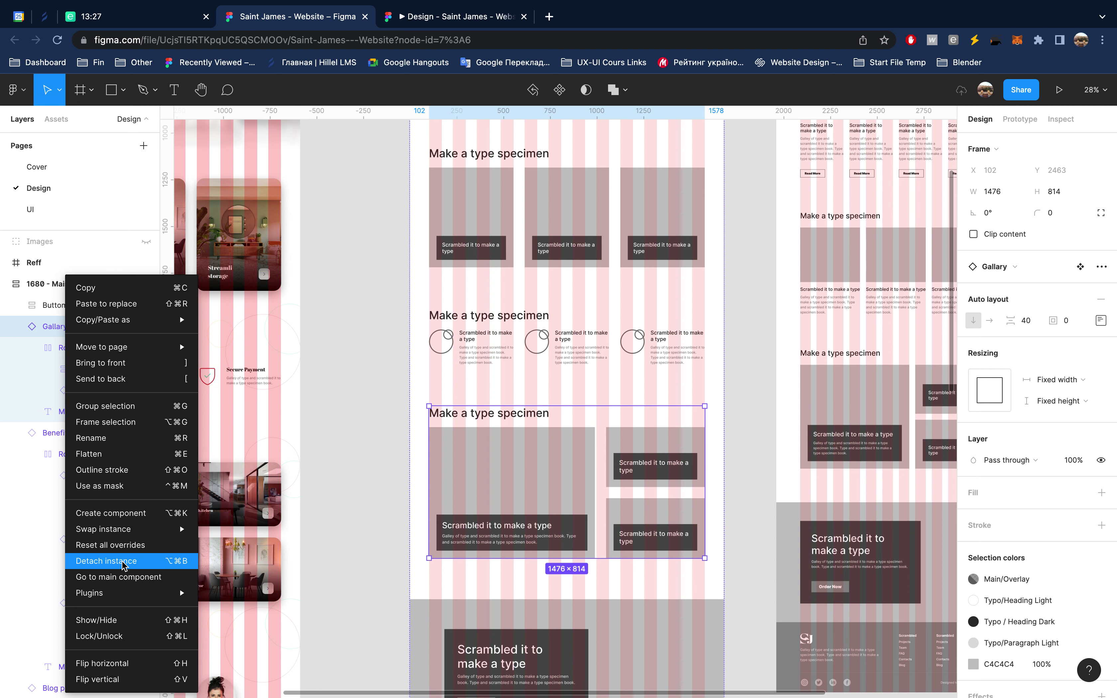
click(123, 562)
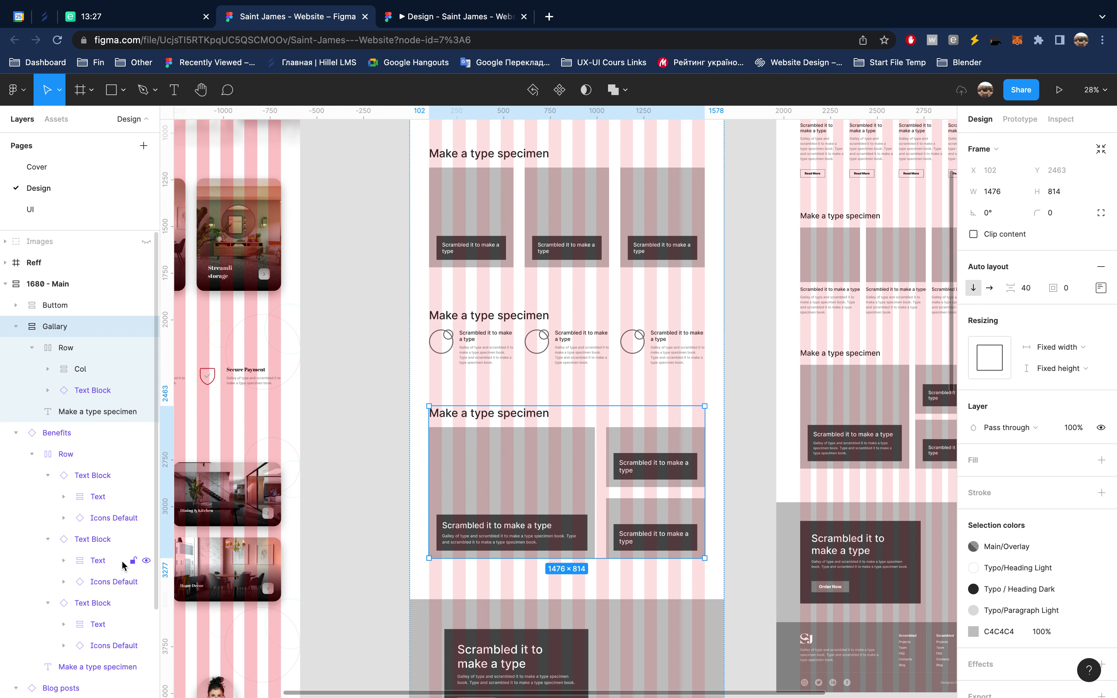
click(88, 377)
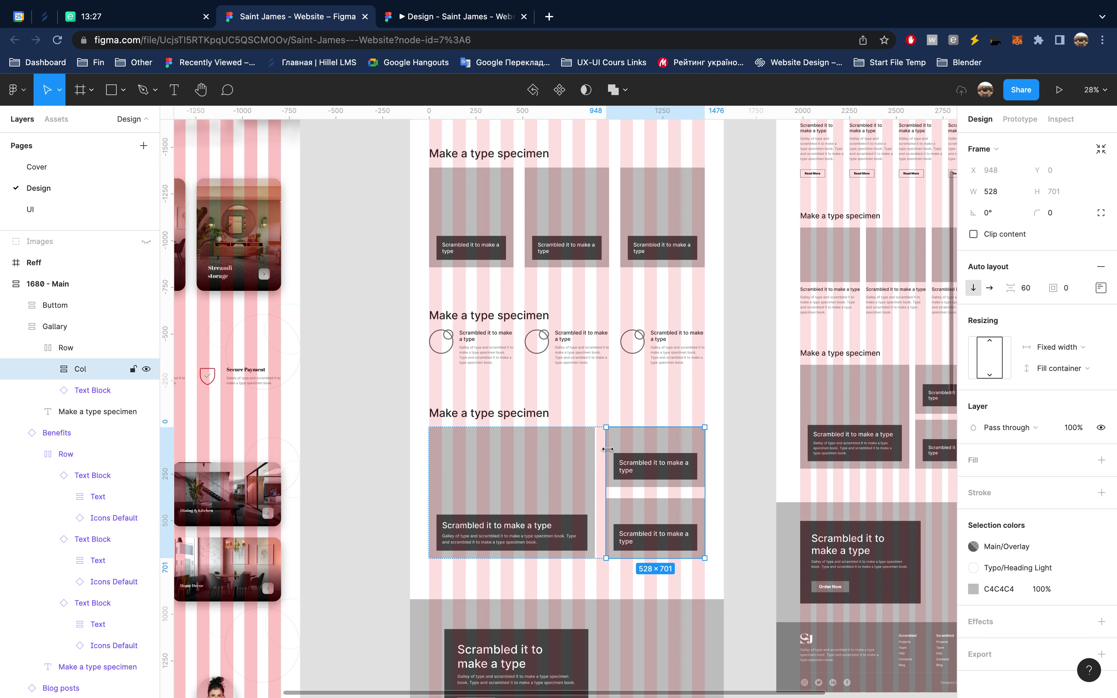
Step: Zoom in and nudge the Gallery Col's left edge to x 1024
scroll(609, 444, up, 5)
drag(600, 444, 666, 444)
scroll(666, 444, up, 10)
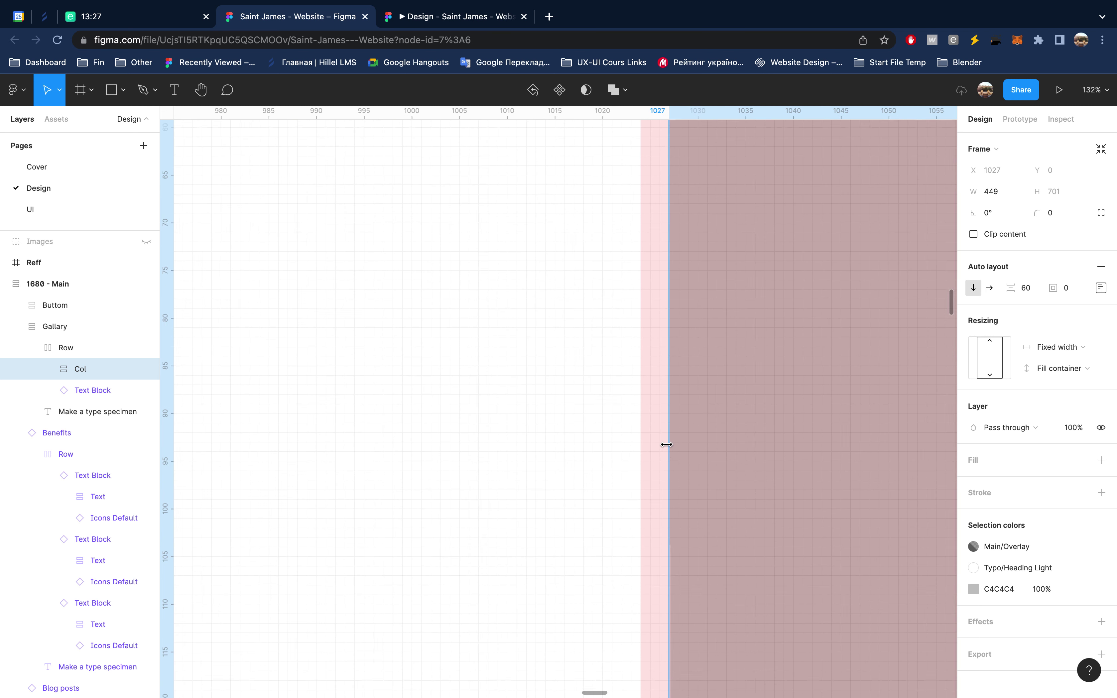
drag(673, 443, 642, 444)
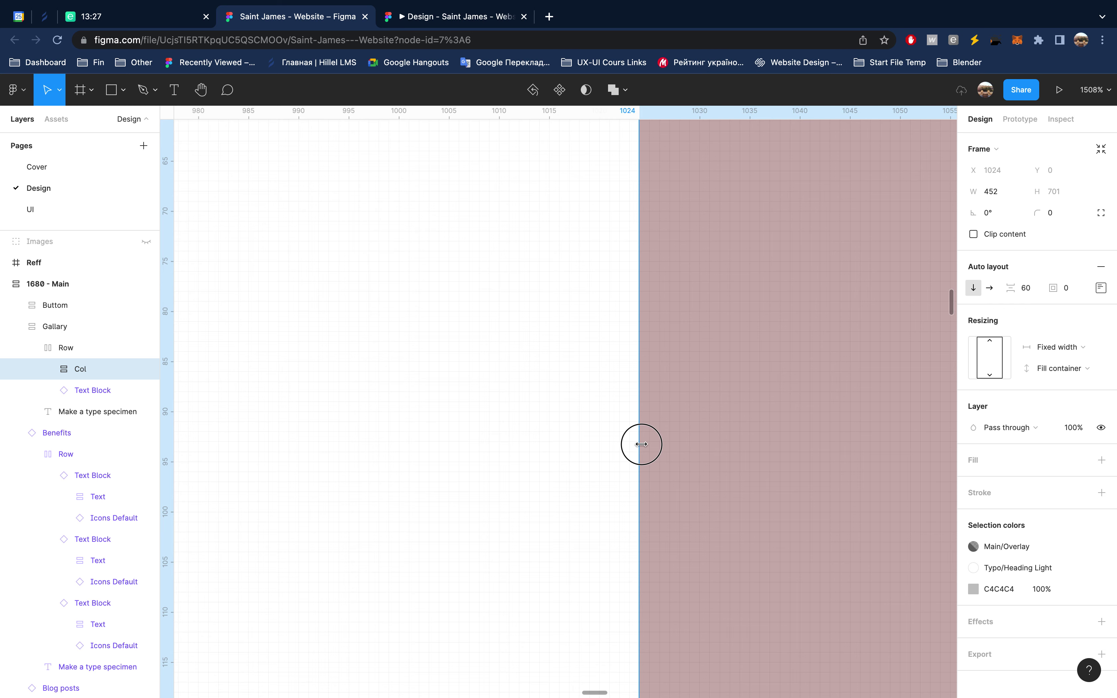
scroll(641, 444, down, 10)
scroll(641, 444, down, 5)
scroll(641, 444, down, 3)
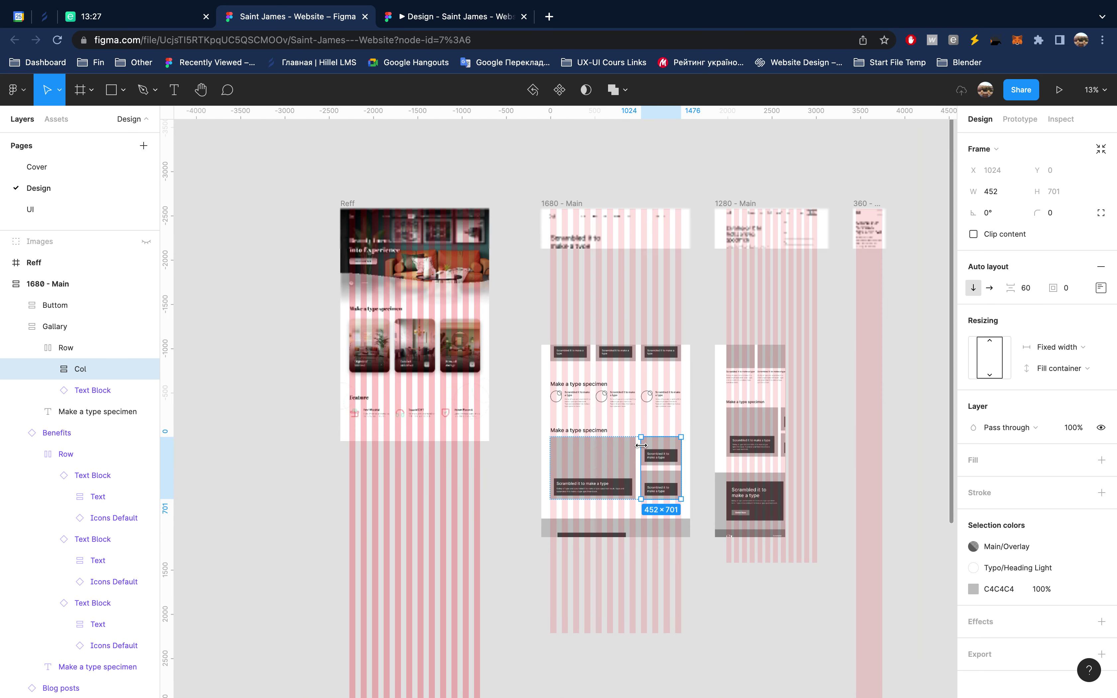
scroll(641, 444, up, 5)
scroll(641, 445, down, 1)
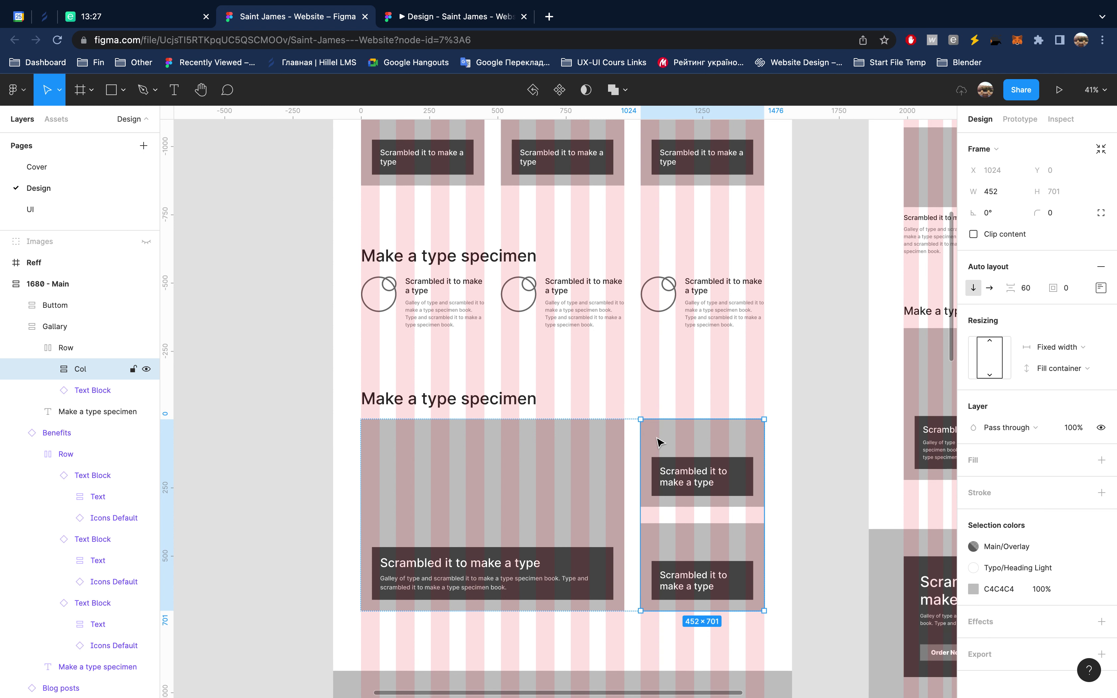
scroll(657, 442, up, 5)
scroll(657, 442, up, 3)
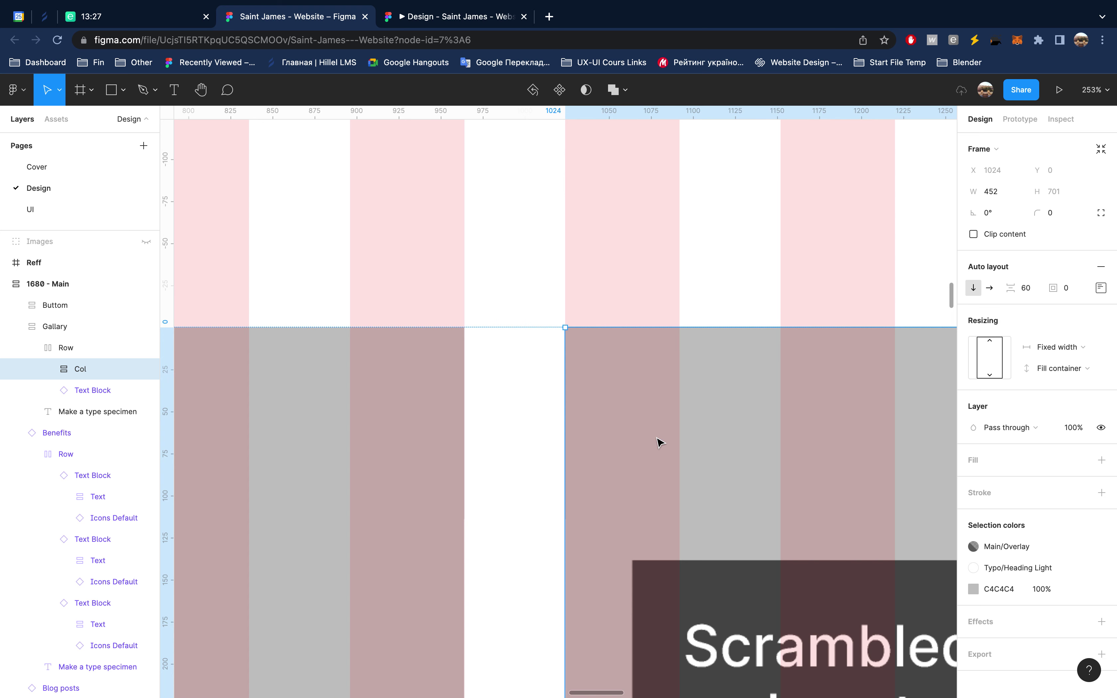
scroll(657, 442, up, 2)
Step: Extend the Col's left edge leftward so it measures 580 × 701 at x 896
drag(750, 407, 536, 409)
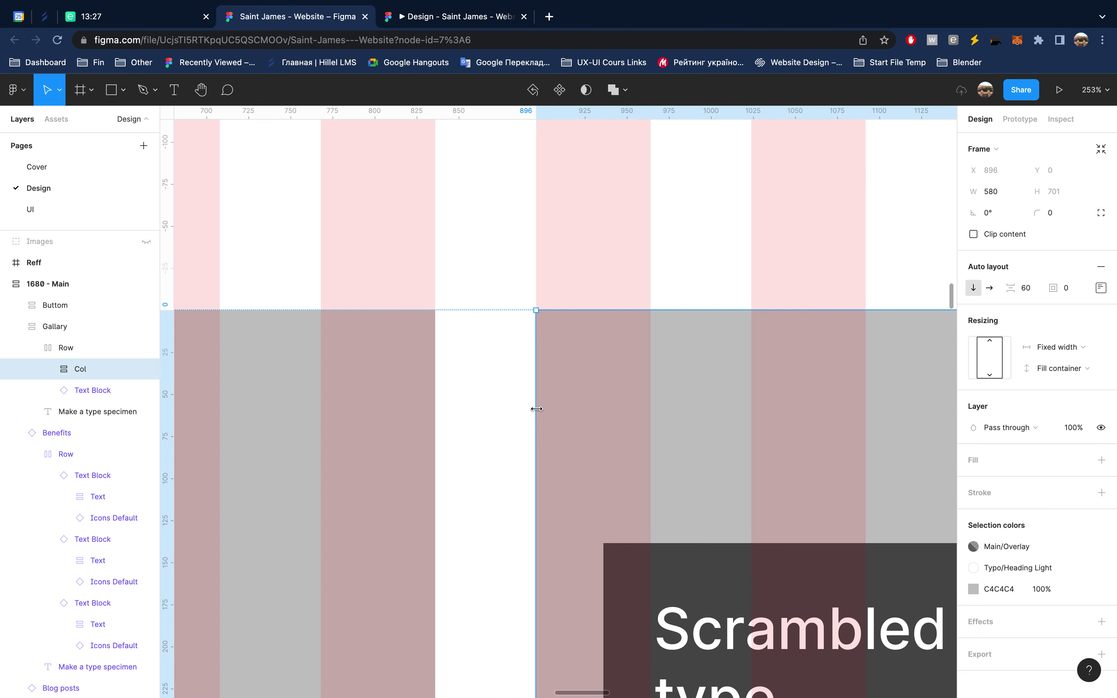
scroll(535, 407, up, 3)
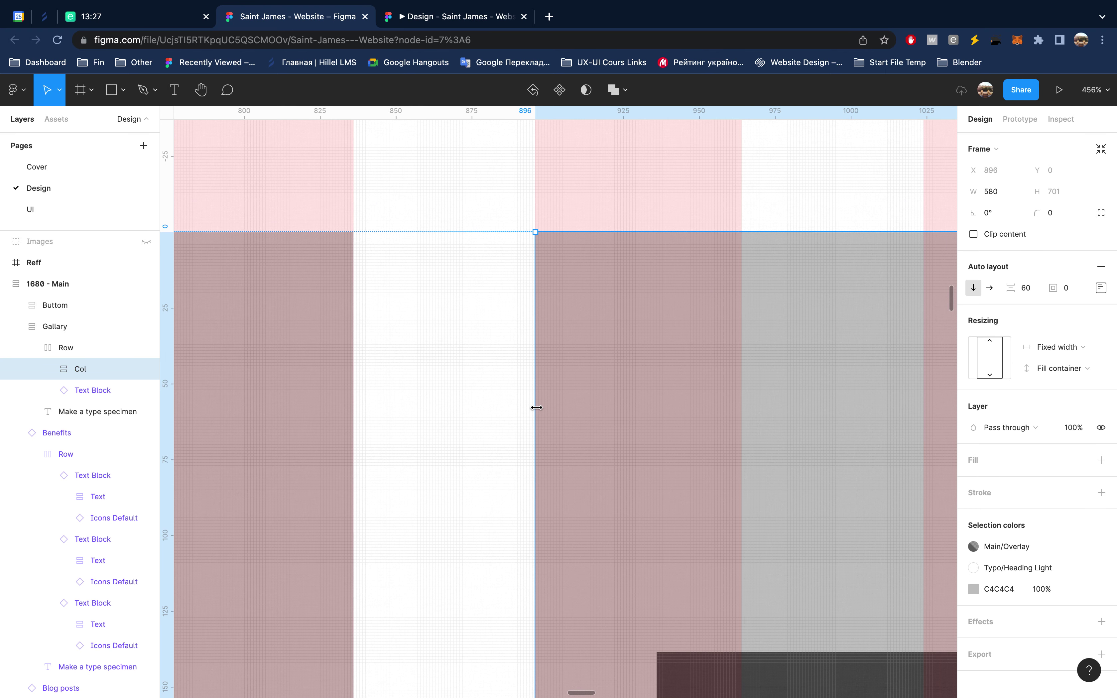
scroll(533, 438, down, 10)
scroll(535, 441, down, 3)
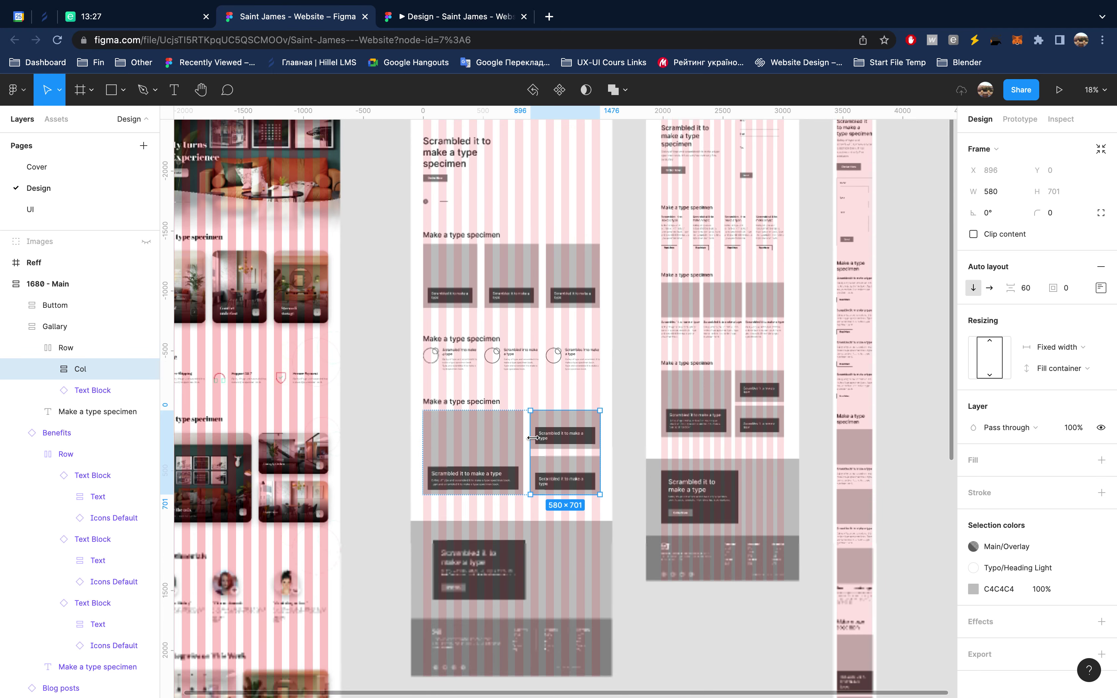
scroll(535, 443, down, 2)
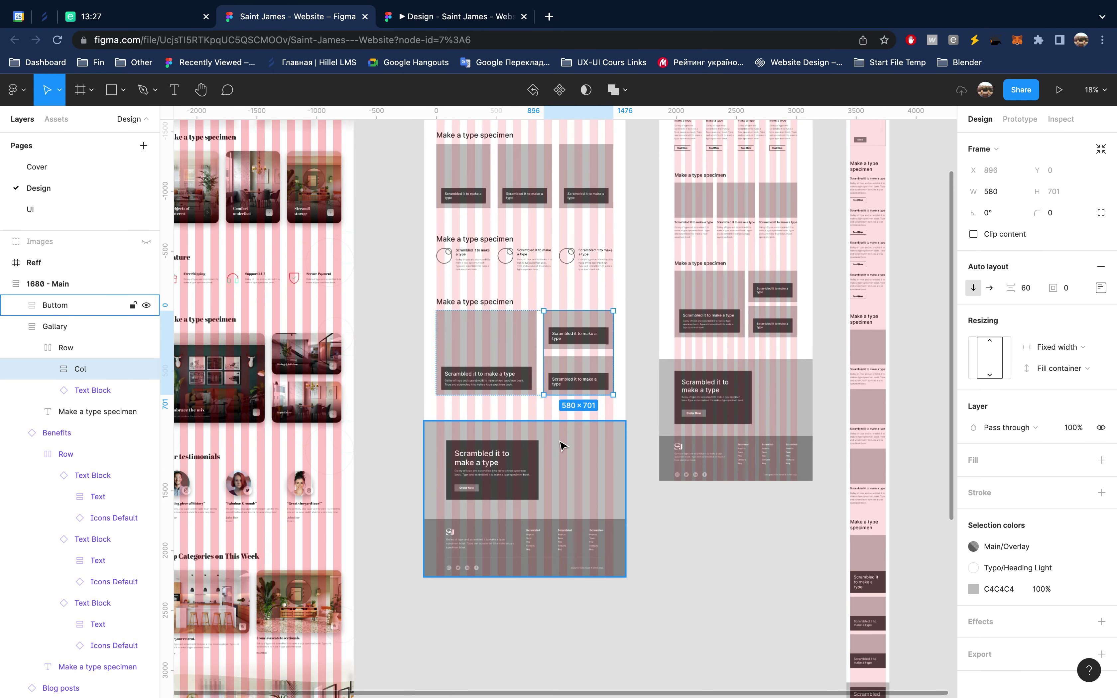
scroll(562, 446, down, 2)
click(520, 323)
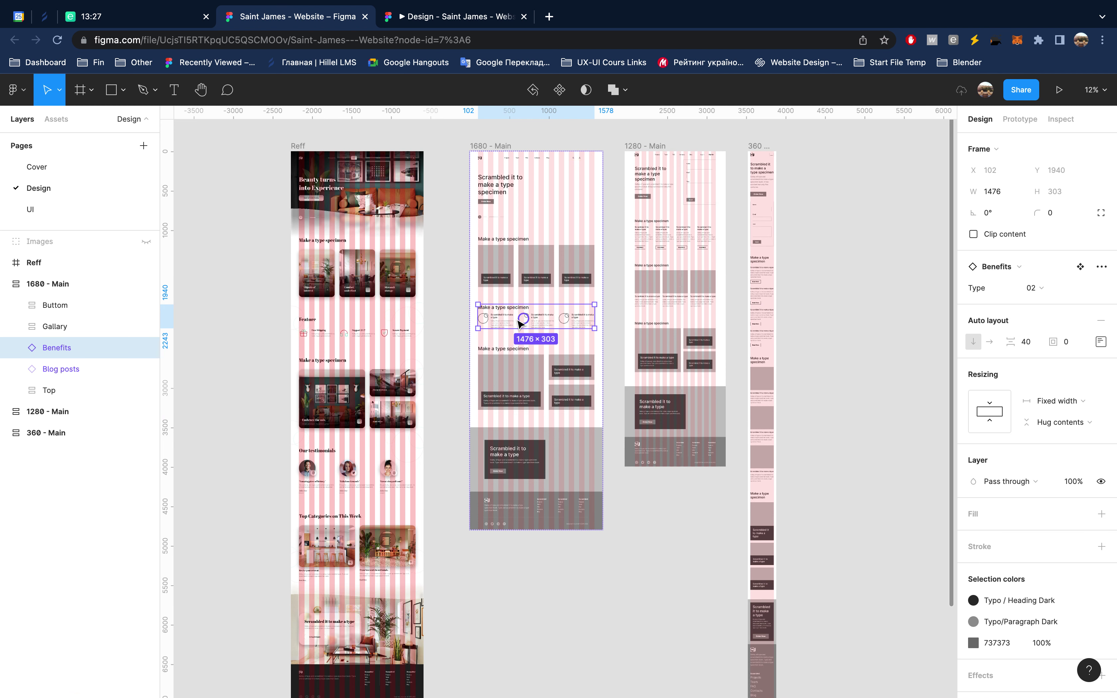
Step: Duplicate the Benefits section twice, moving a copy below the Gallary section
key(ctrl+d)
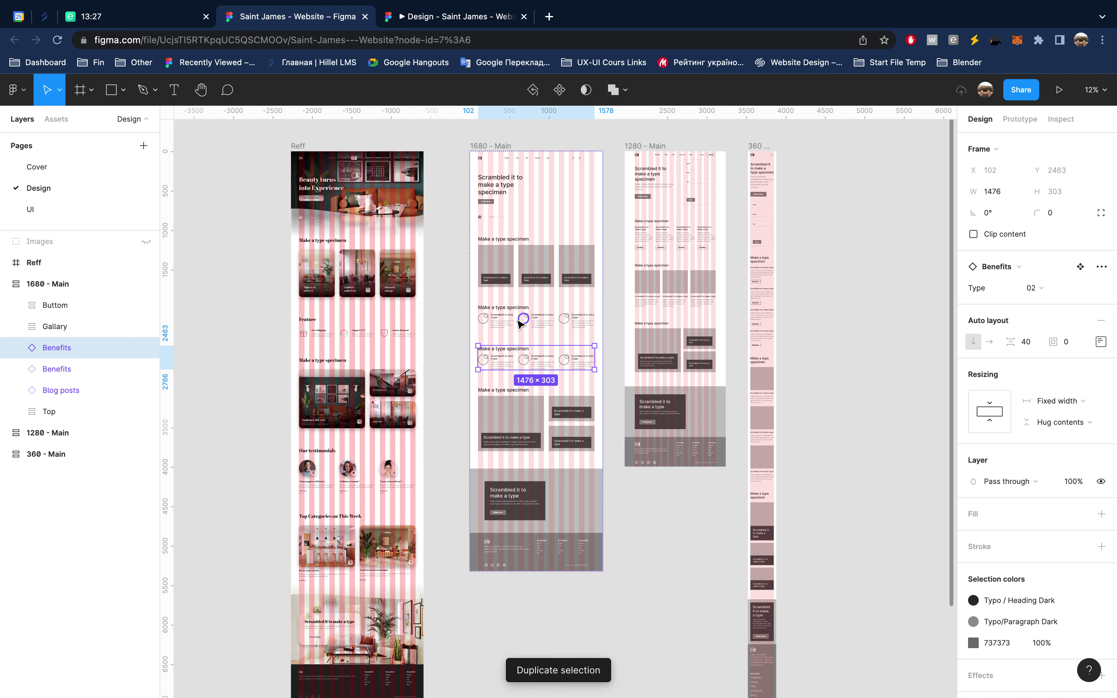
key(Down)
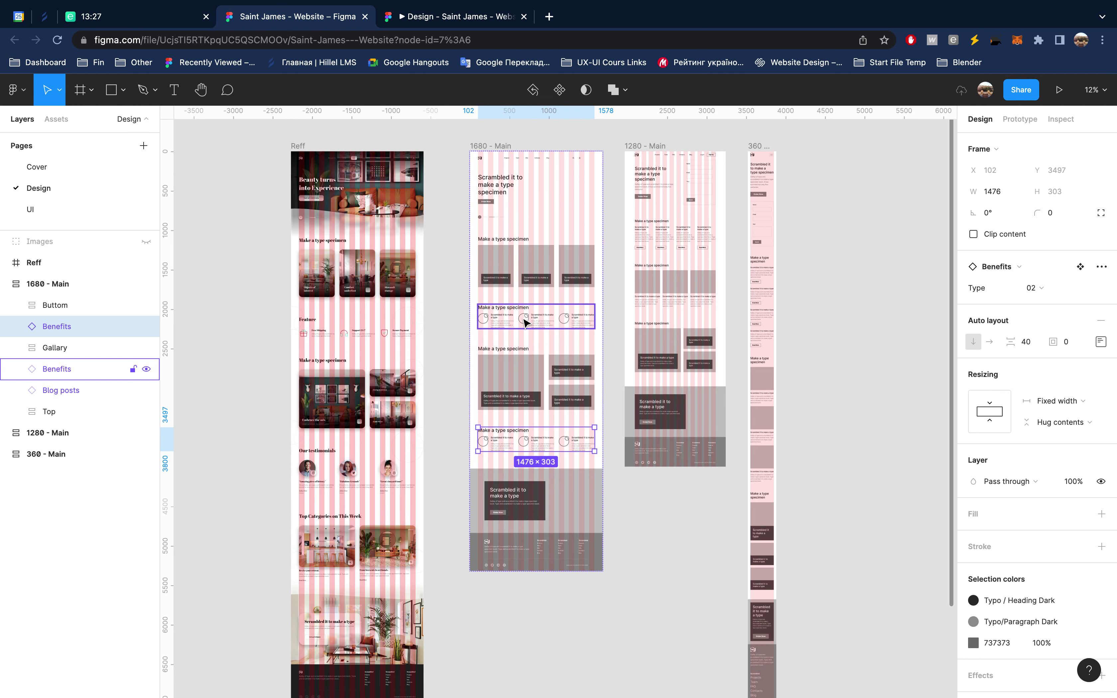
scroll(628, 430, down, 3)
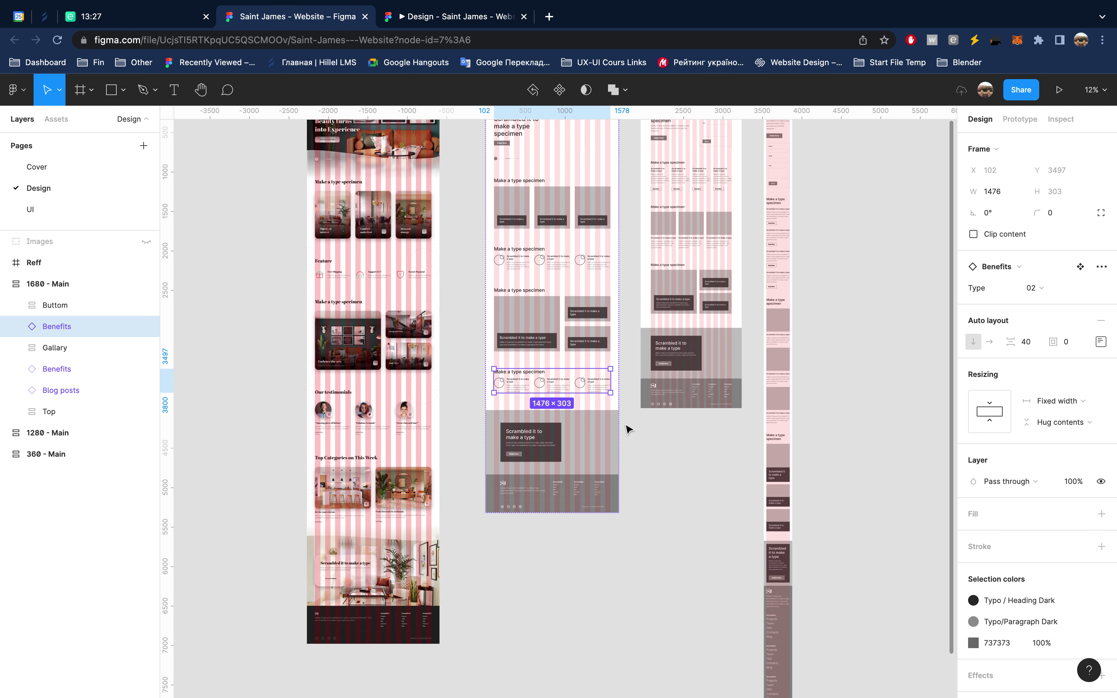
key(super+d)
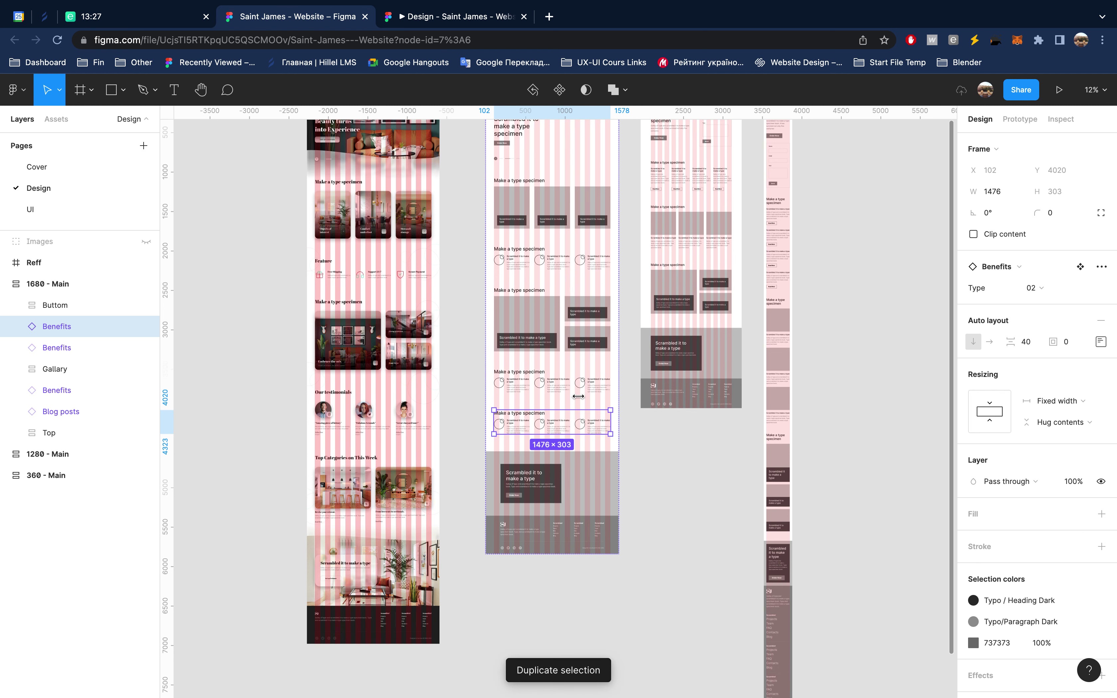
Step: Switch the upper Benefits copy's three text blocks to the Text and Avatar type
click(566, 387)
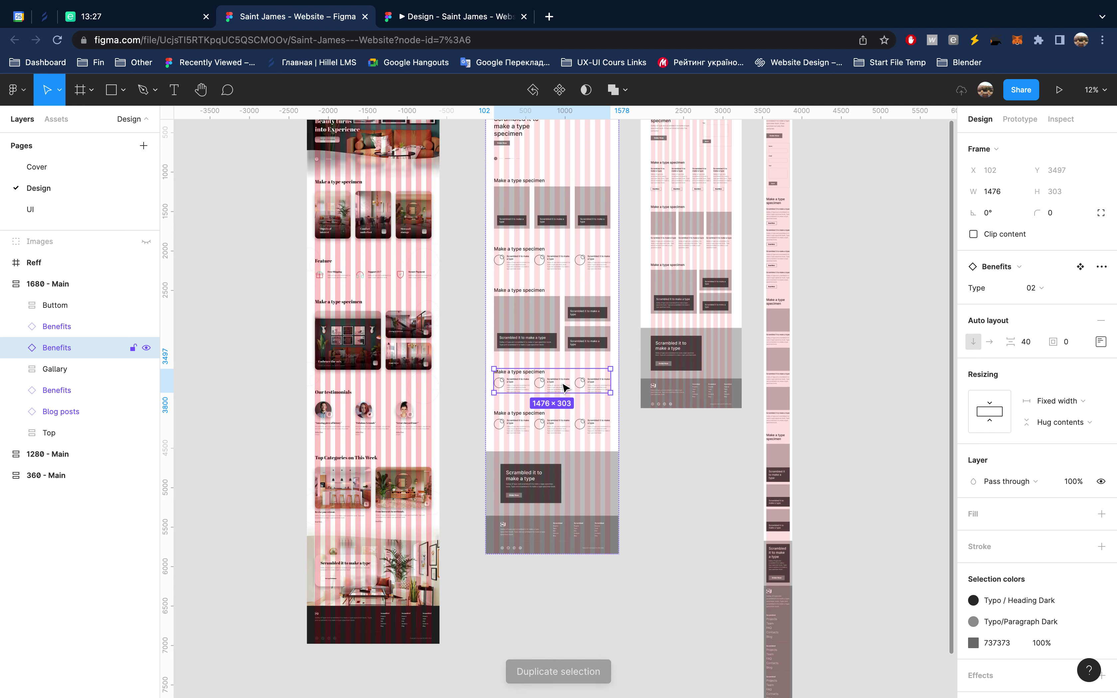
click(1037, 269)
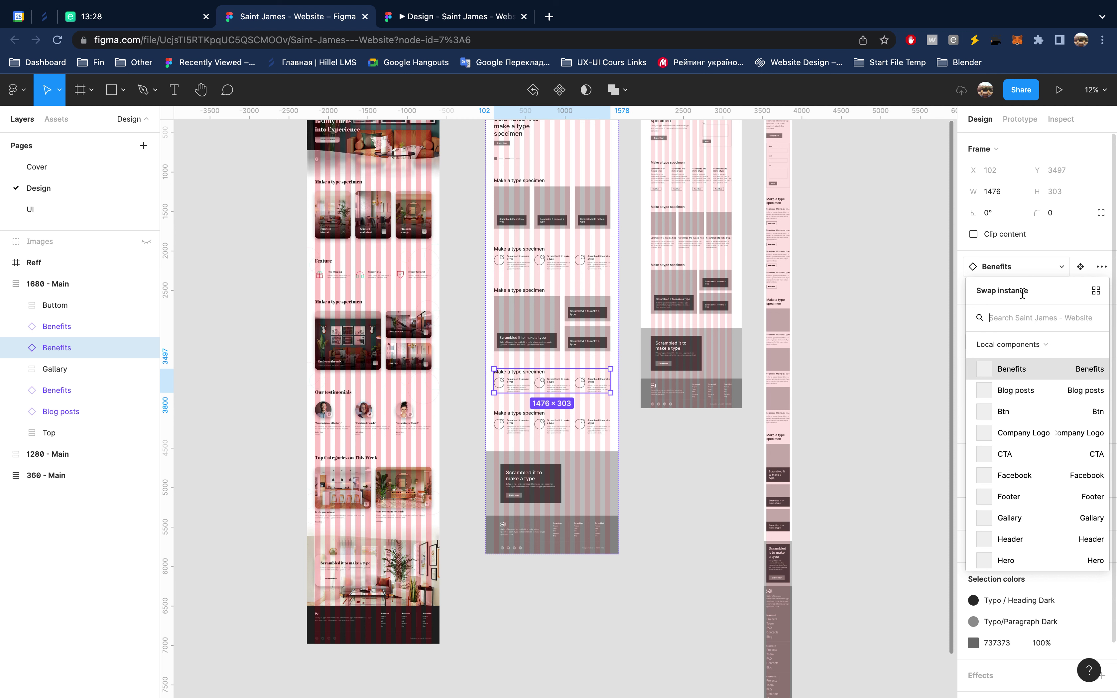
click(615, 401)
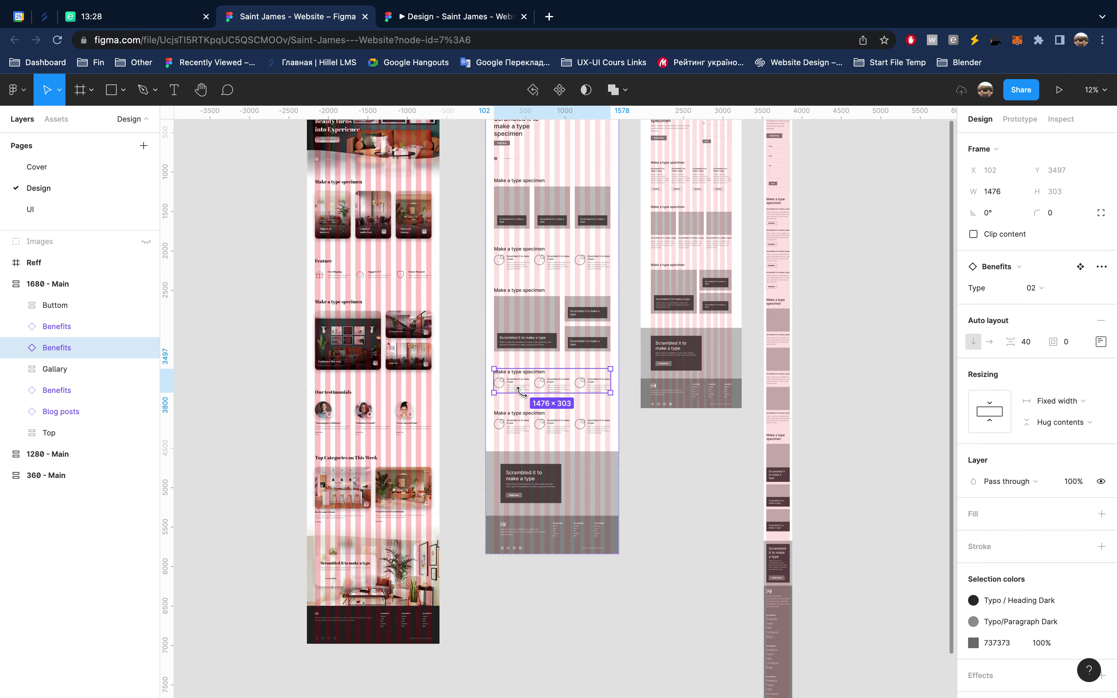
double_click(556, 389)
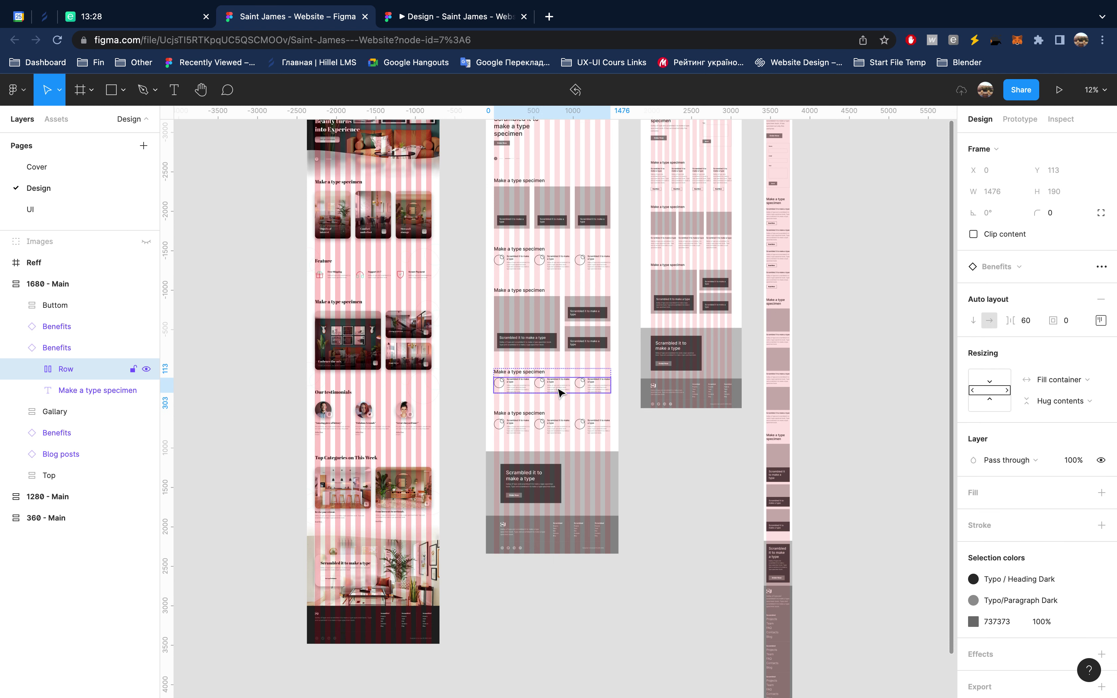
key(Return)
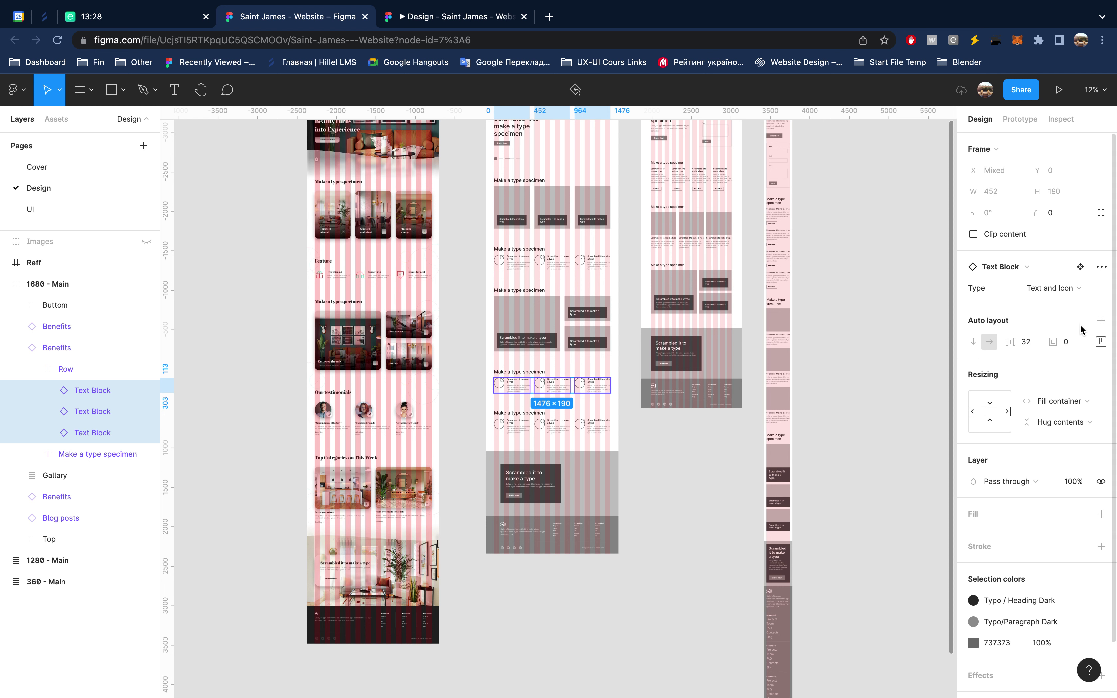
click(1089, 294)
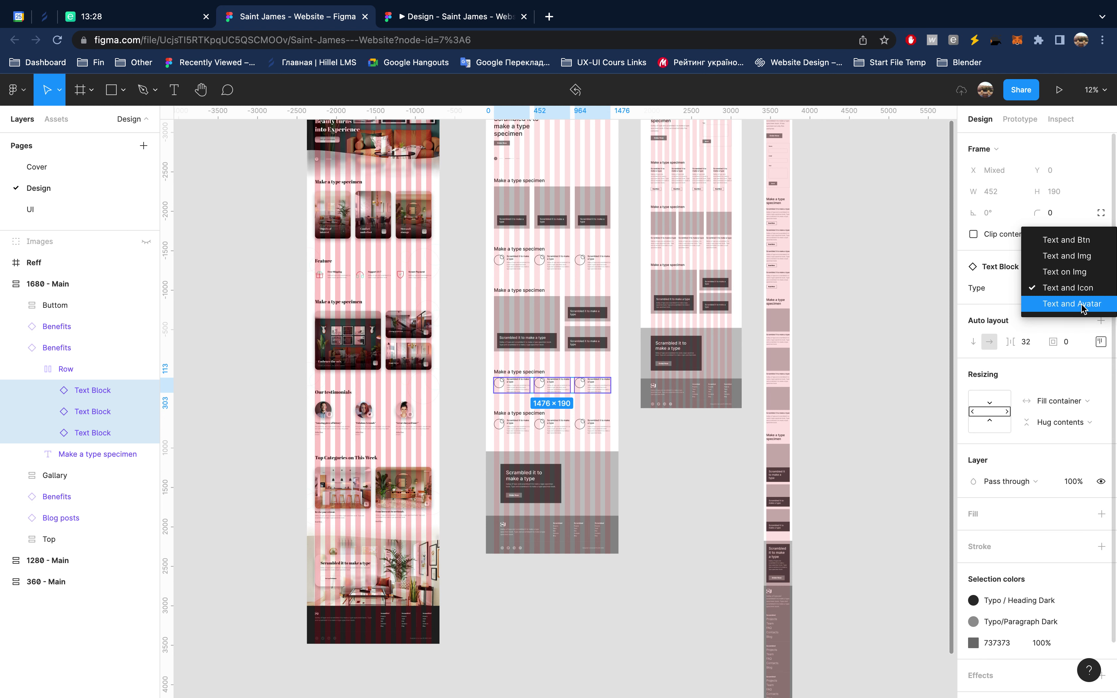
click(1082, 304)
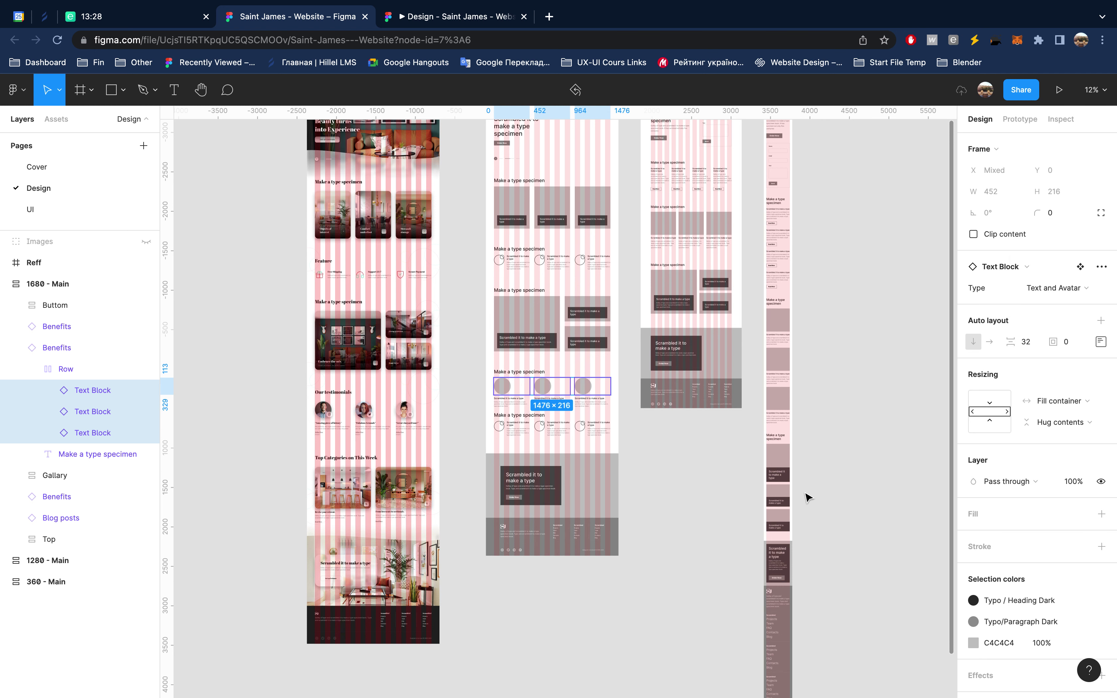
Step: Select and expand the three text blocks in the Benefits copy's row
click(76, 377)
click(69, 350)
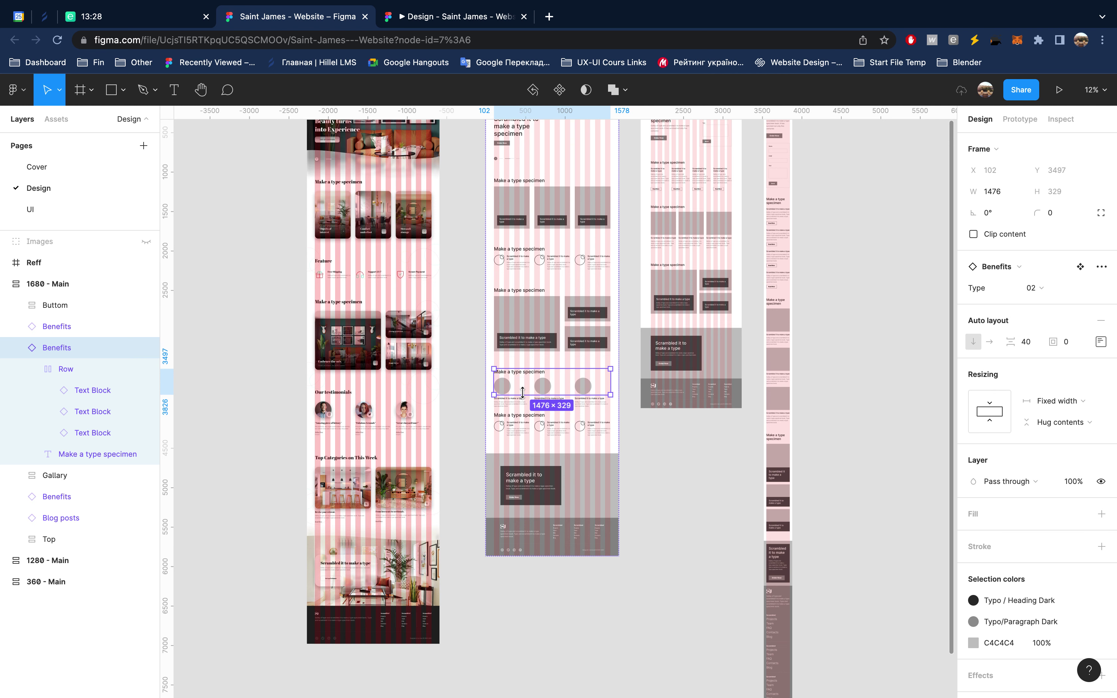
scroll(523, 392, up, 5)
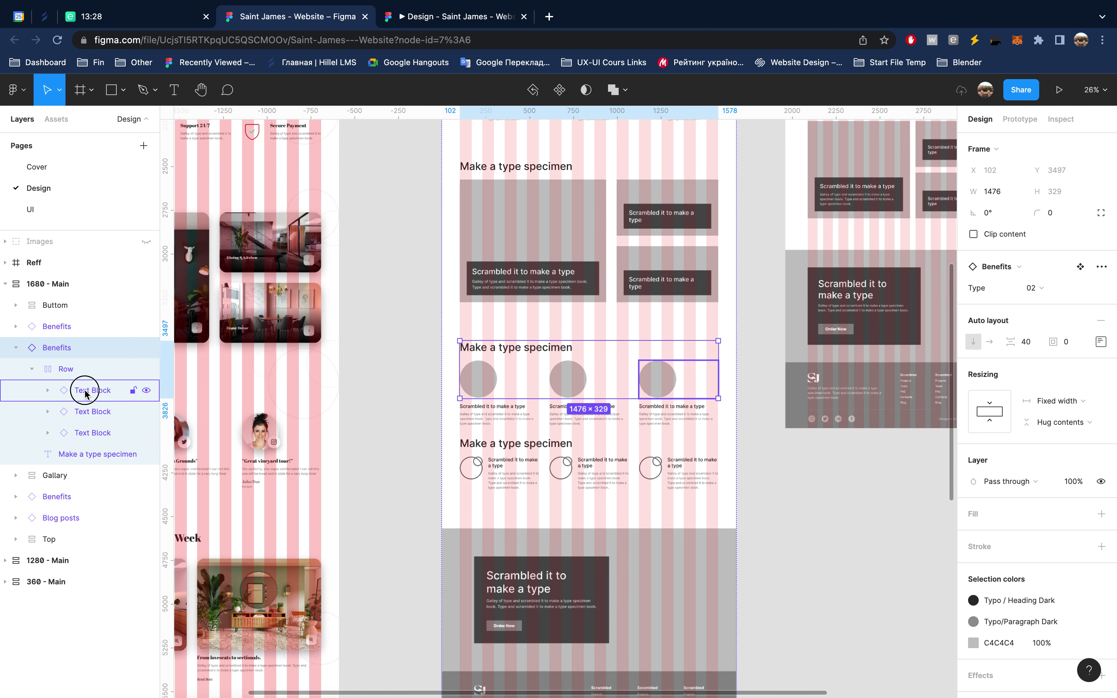
click(90, 390)
shift+click(87, 433)
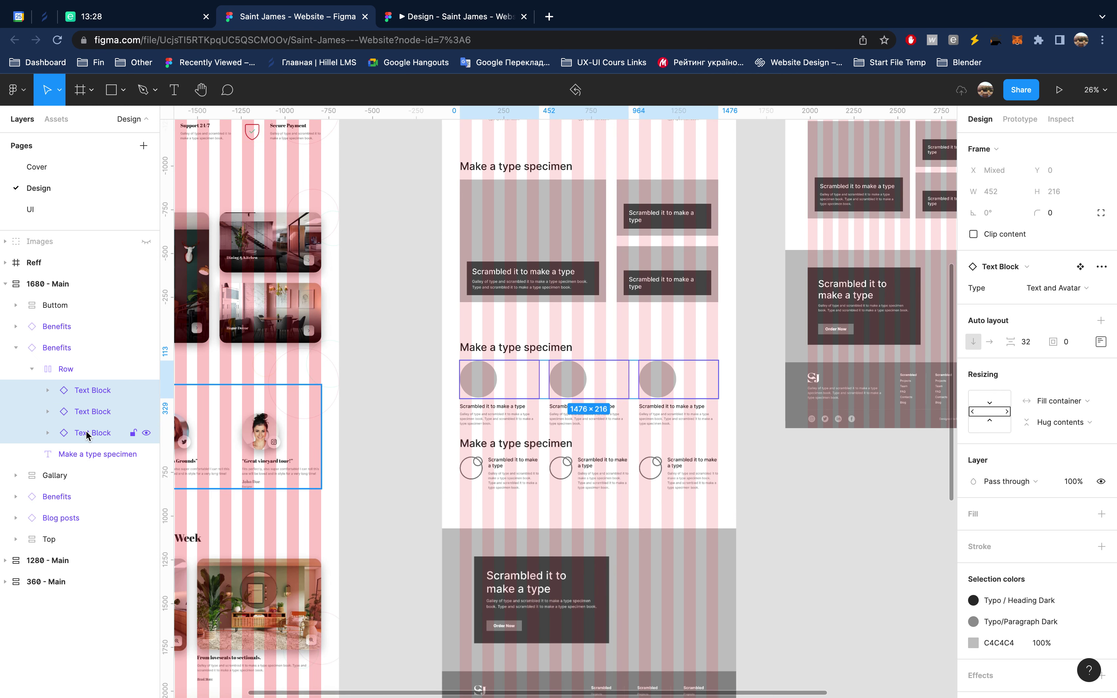
key(Return)
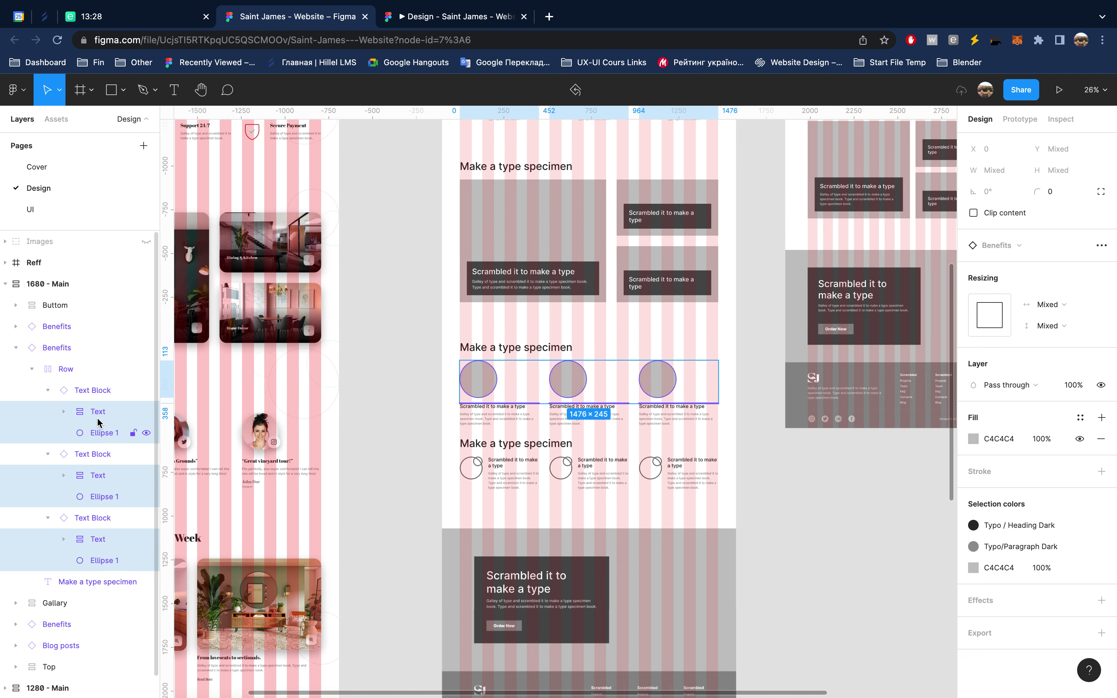
Step: Set the three Text layers' vertical resizing to Hug contents
click(97, 412)
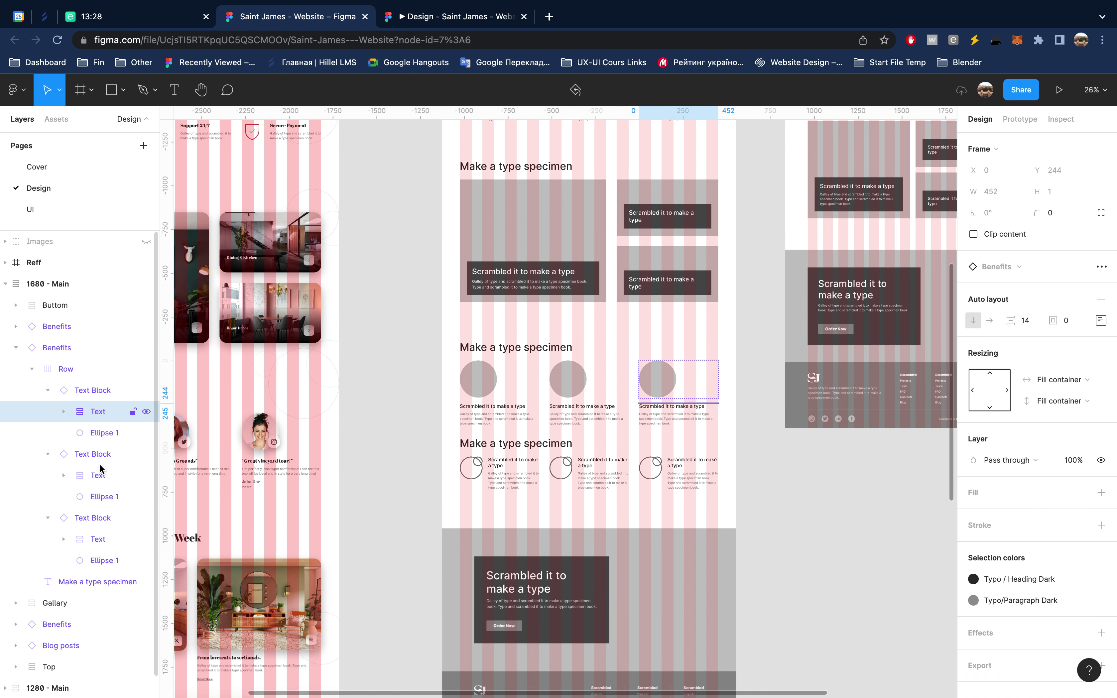
shift+click(97, 475)
shift+click(98, 539)
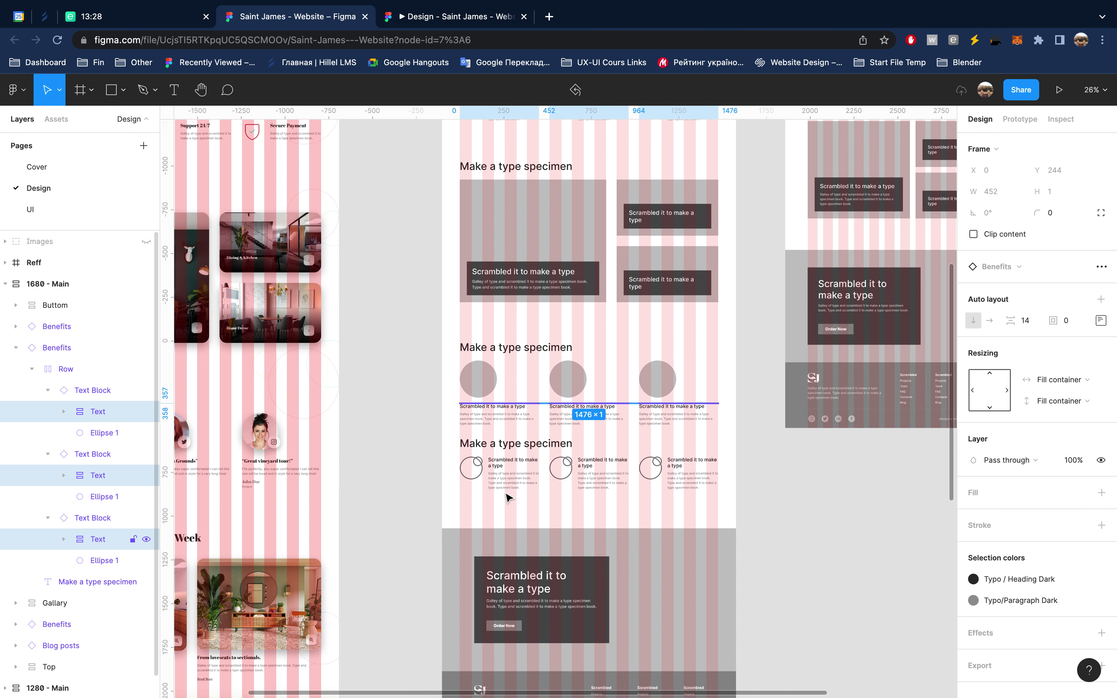
click(1054, 401)
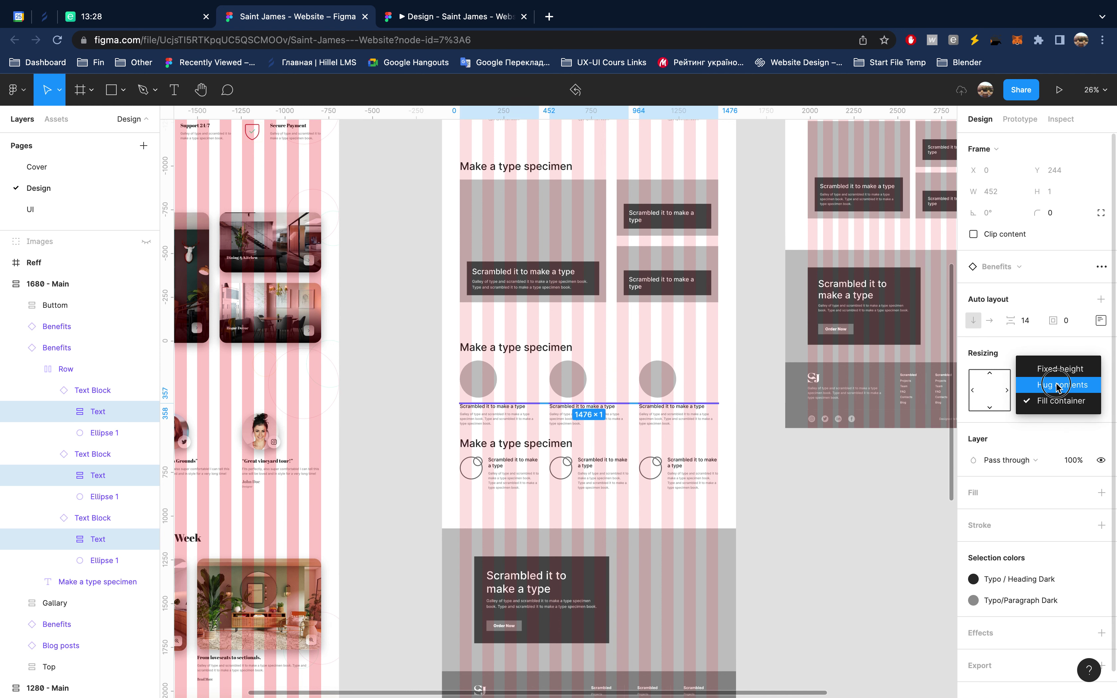
click(1058, 386)
scroll(574, 418, down, 5)
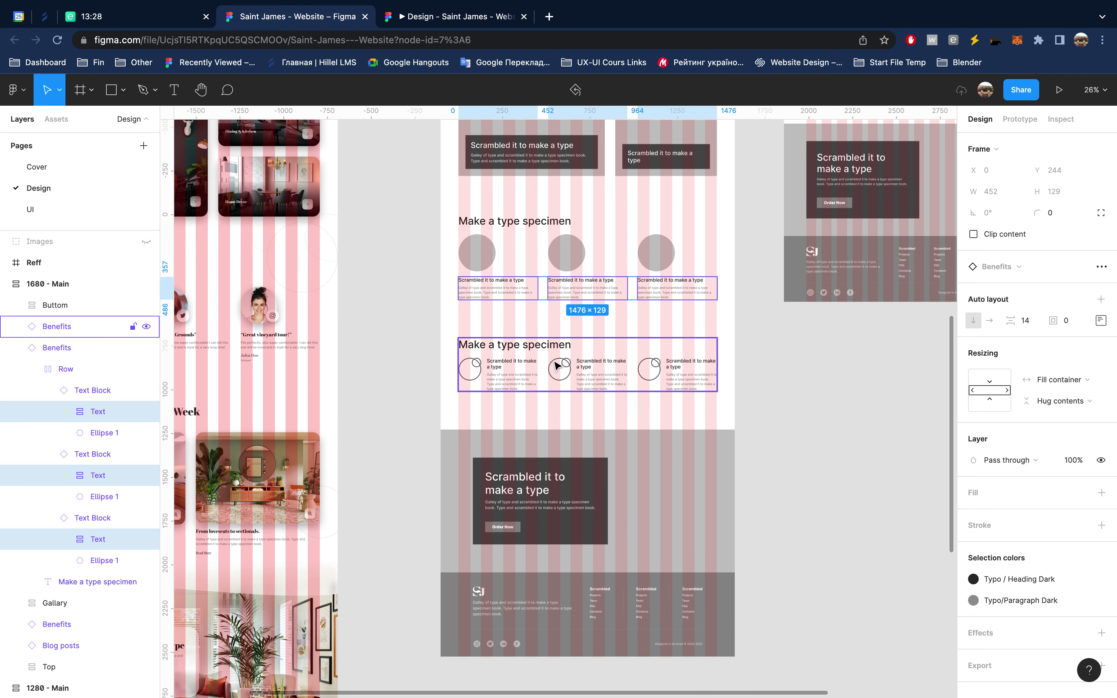
click(836, 490)
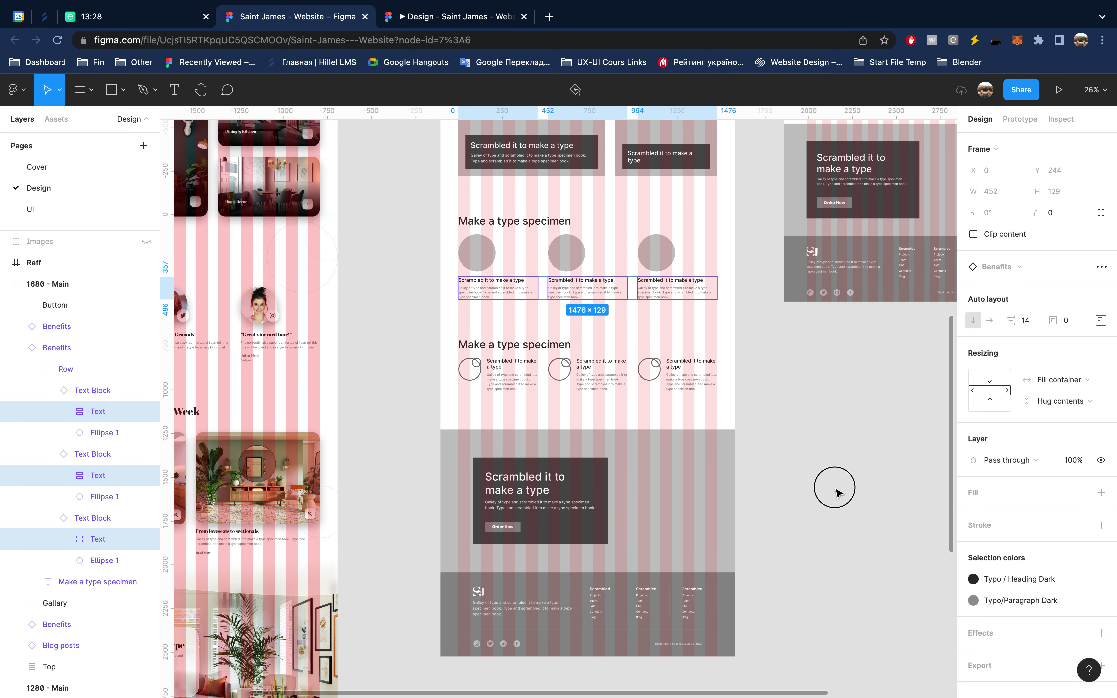
key(alt+l)
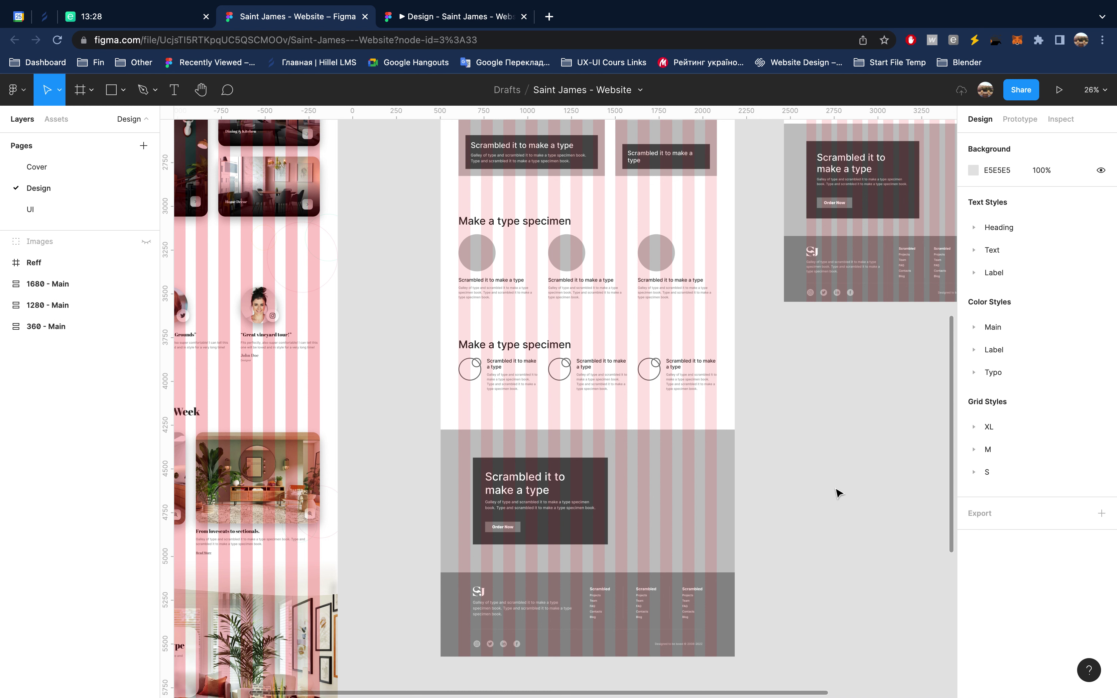
scroll(796, 441, left, 3)
scroll(796, 441, down, 1)
scroll(796, 440, left, 5)
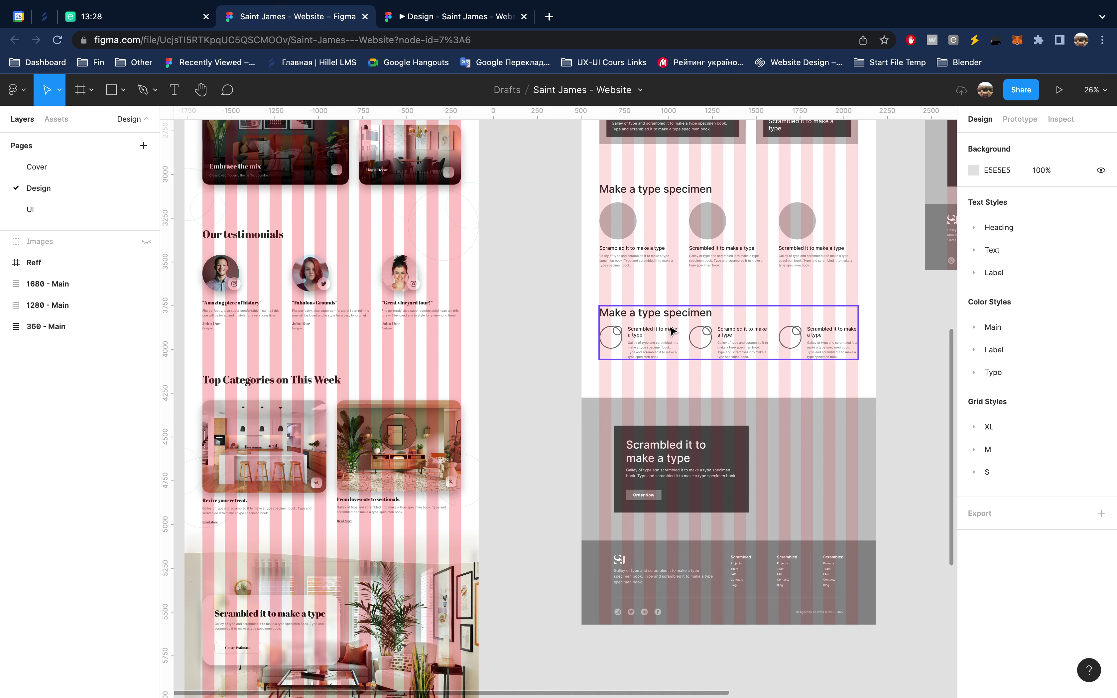
double_click(672, 329)
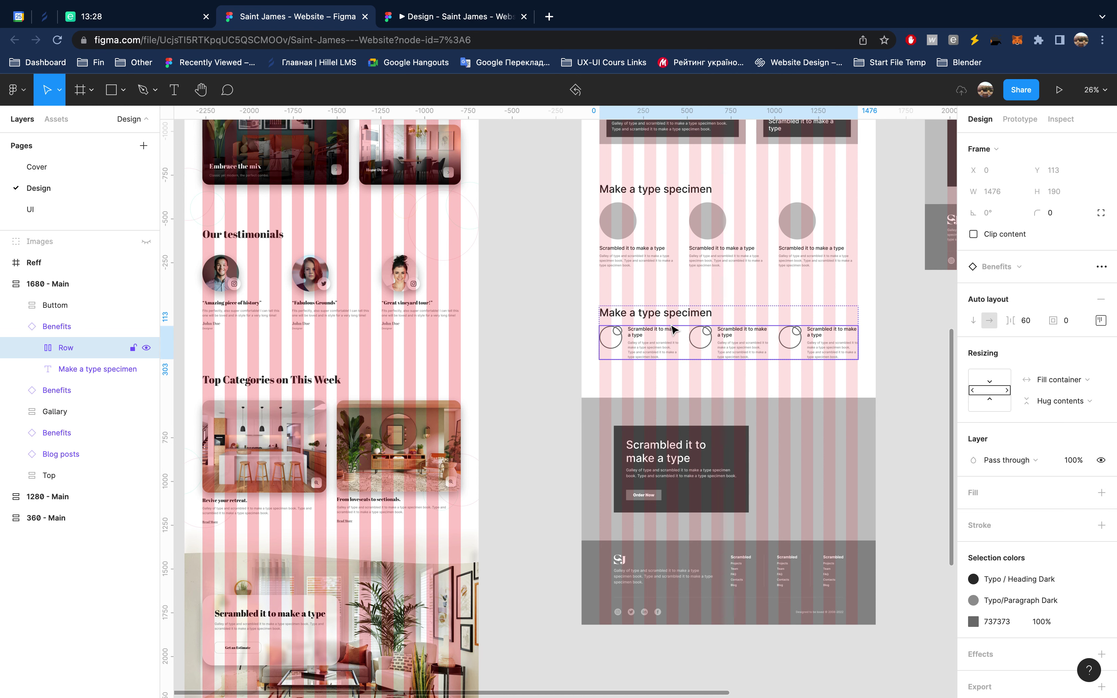
scroll(672, 329, down, 3)
scroll(672, 329, down, 2)
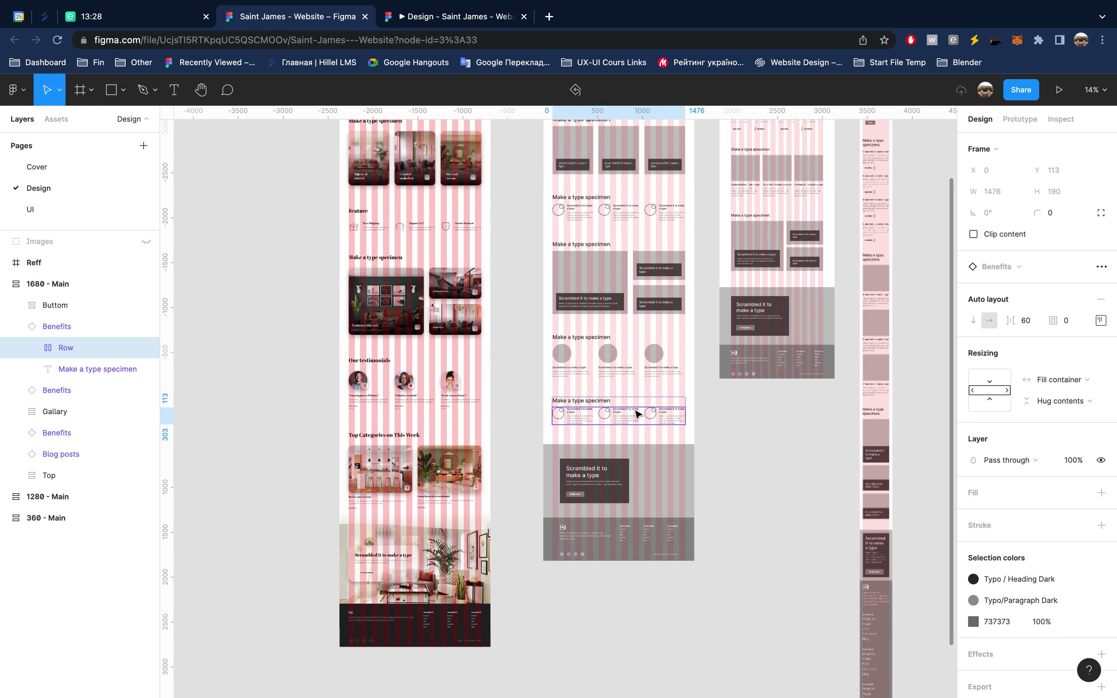
key(Escape)
click(636, 409)
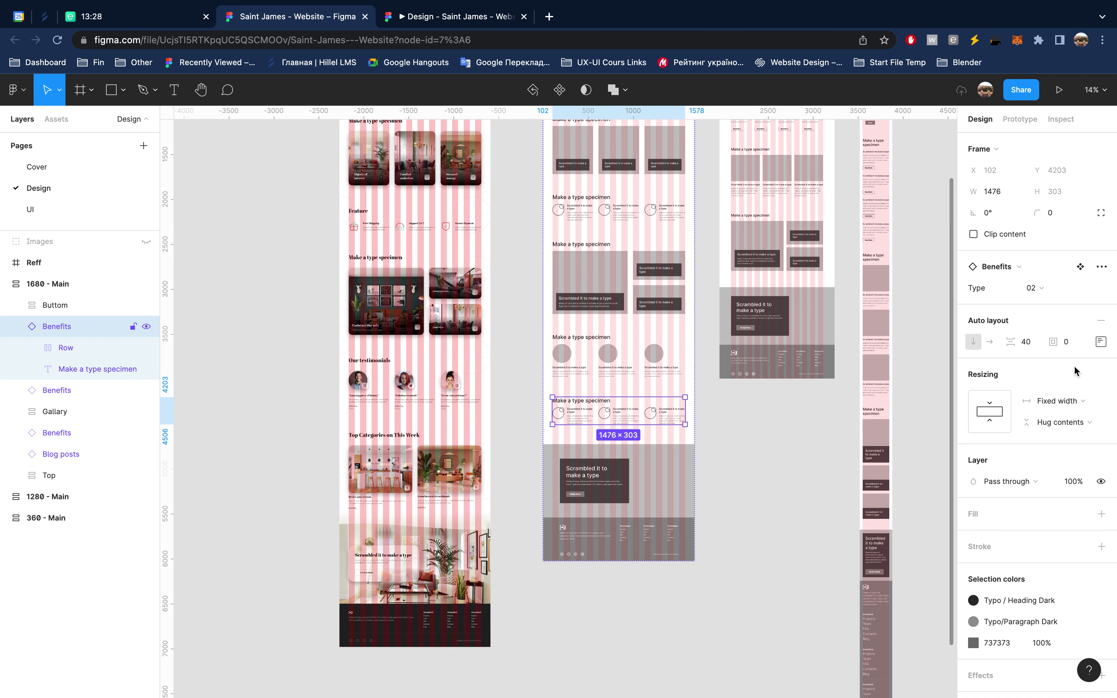
mouse_move(1012, 266)
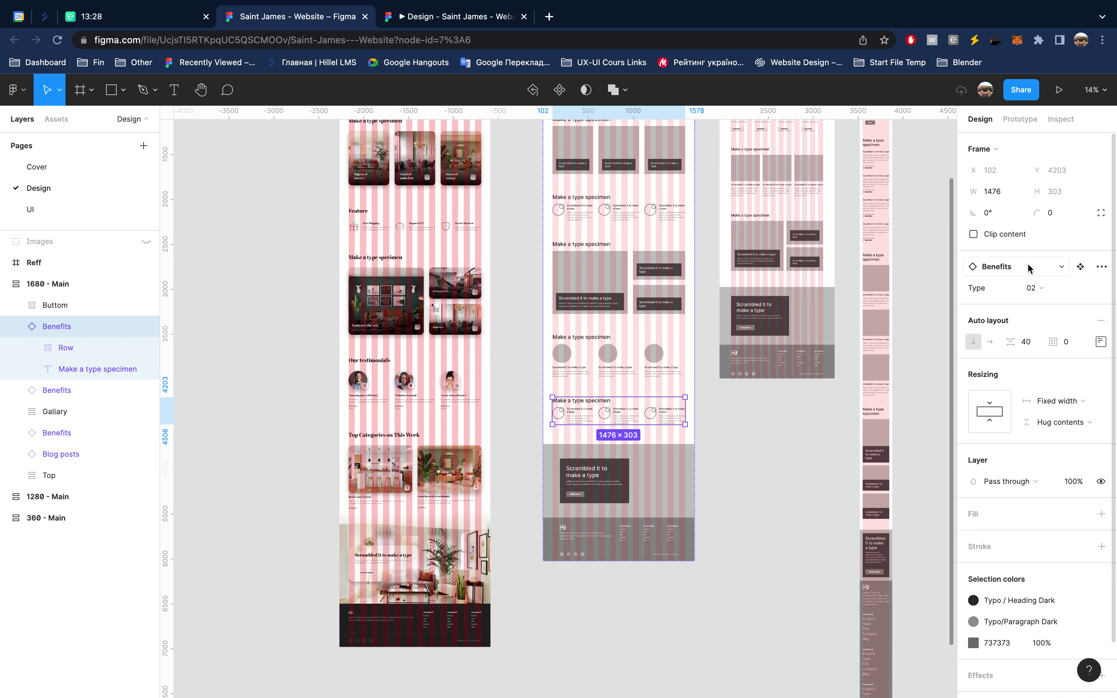
click(1028, 268)
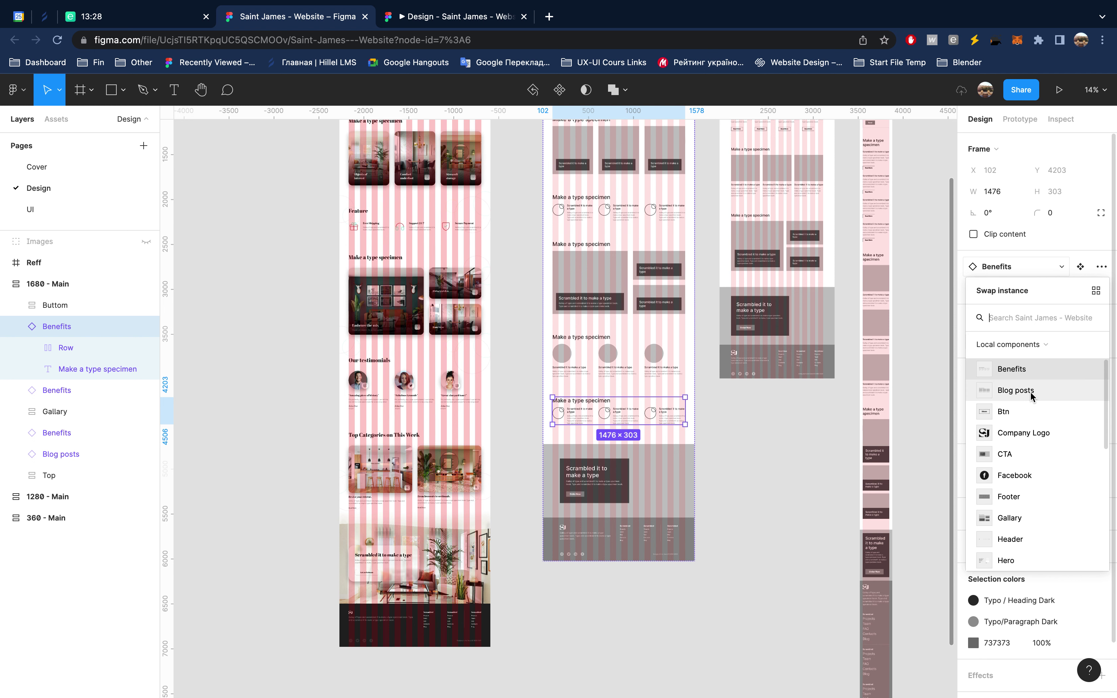
Step: Swap the section to Blog posts and set its three cards to Text and Img
click(1030, 393)
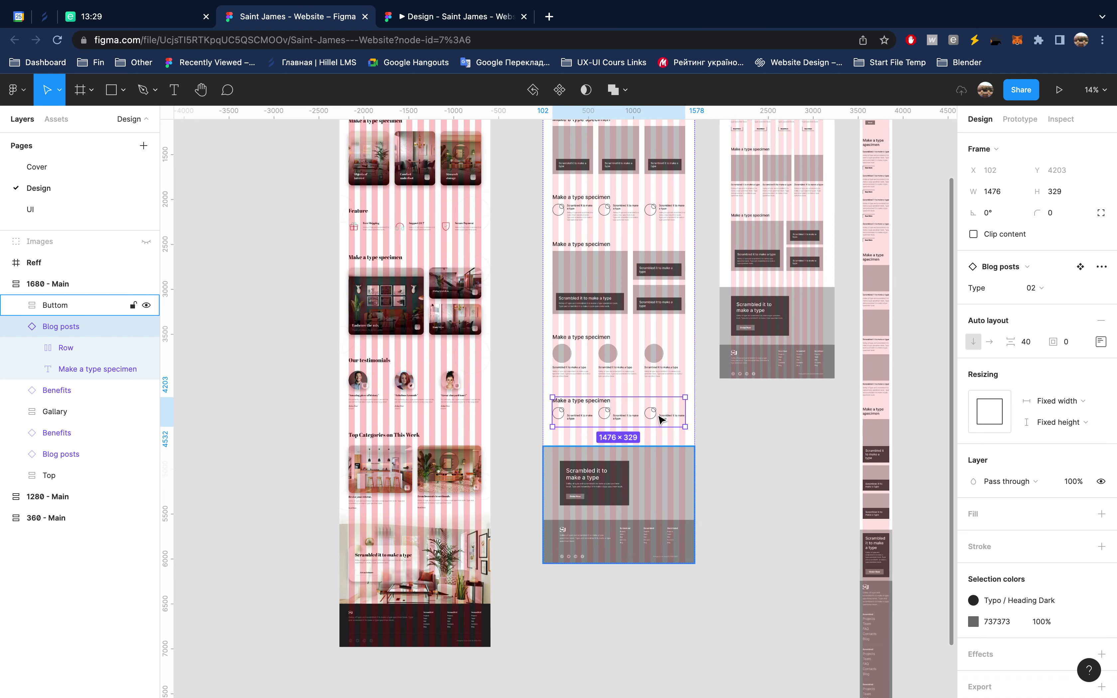
double_click(660, 416)
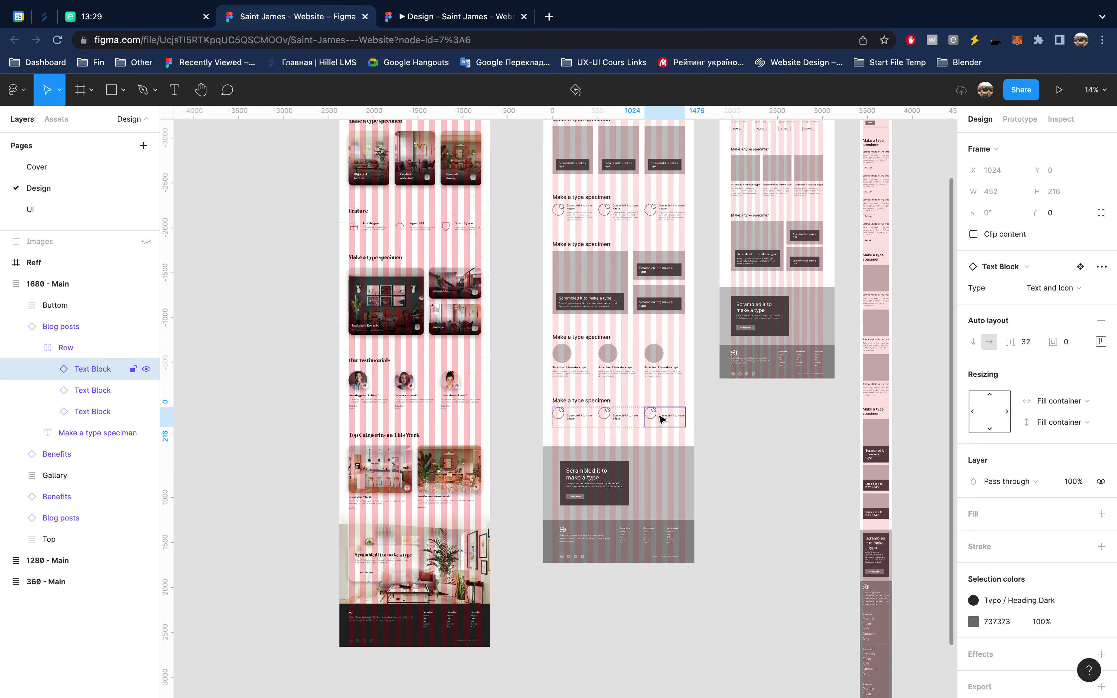
shift+click(615, 415)
shift+click(577, 422)
click(1061, 288)
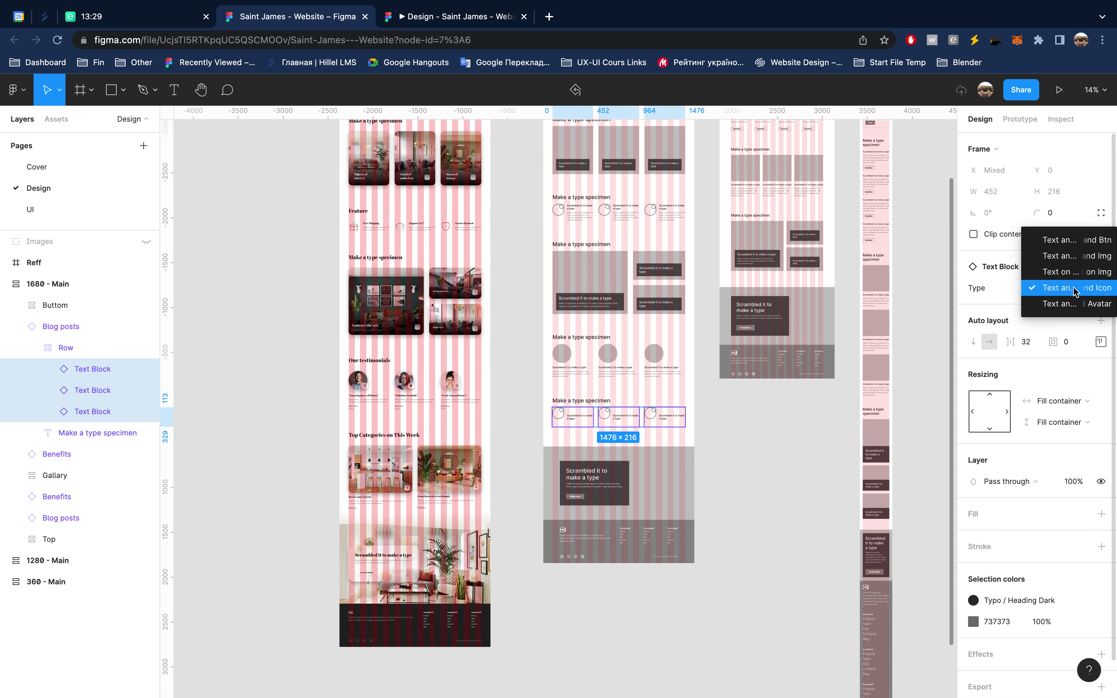
click(1088, 256)
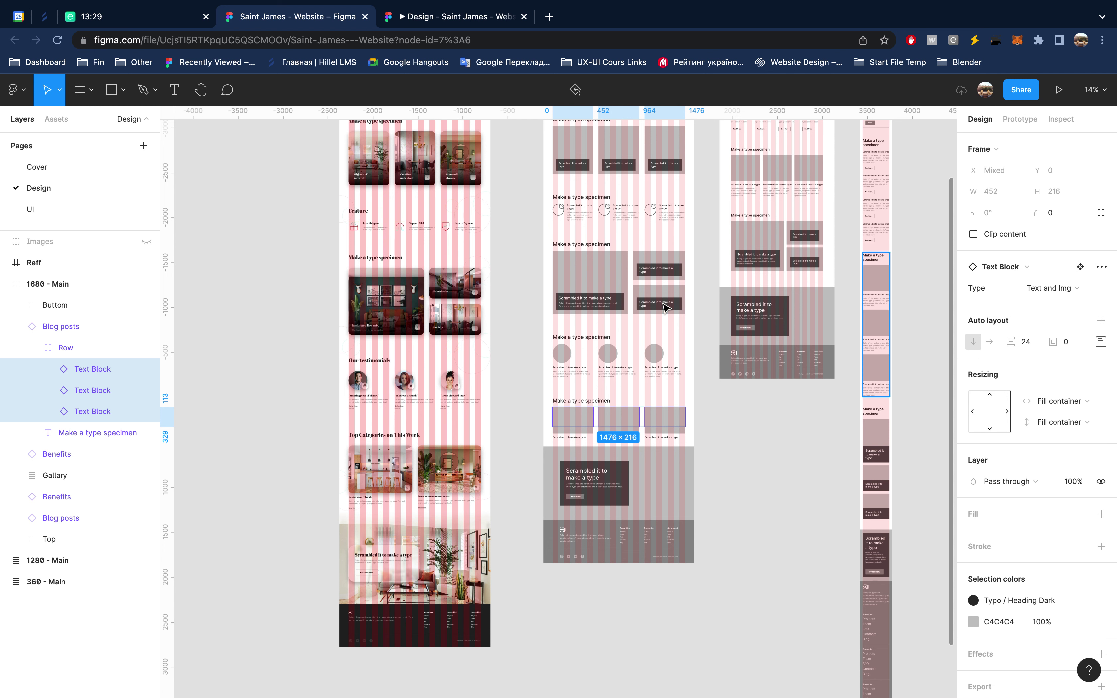
Step: Set the cards, the Row and the Blog posts section heights to Hug contents
click(1073, 422)
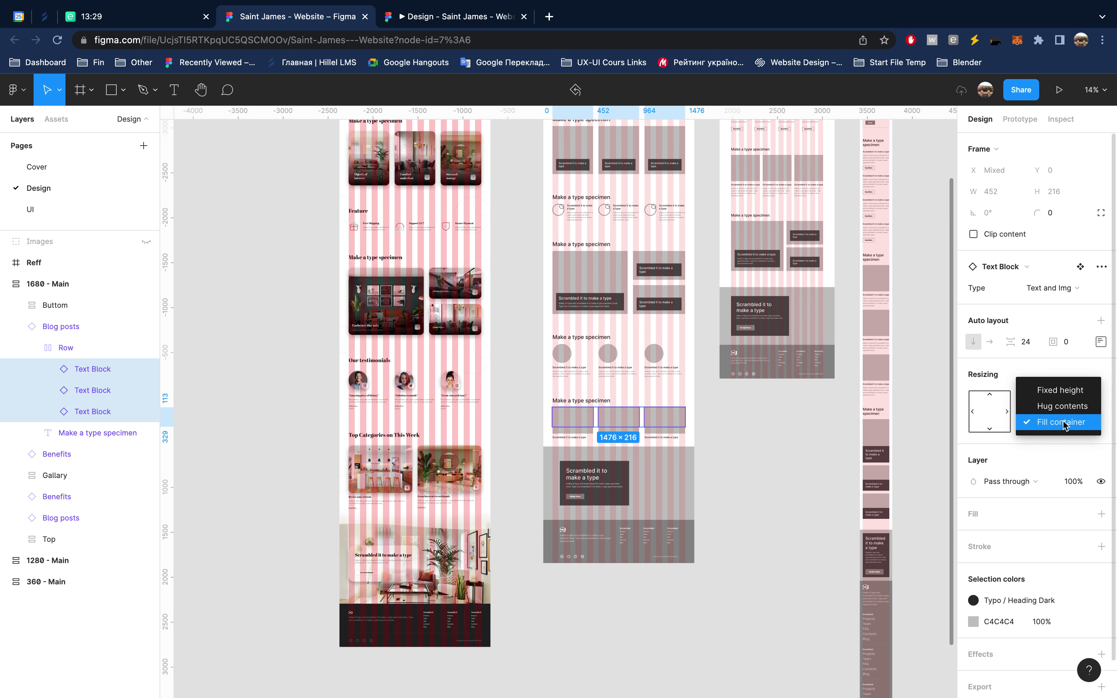
click(1064, 406)
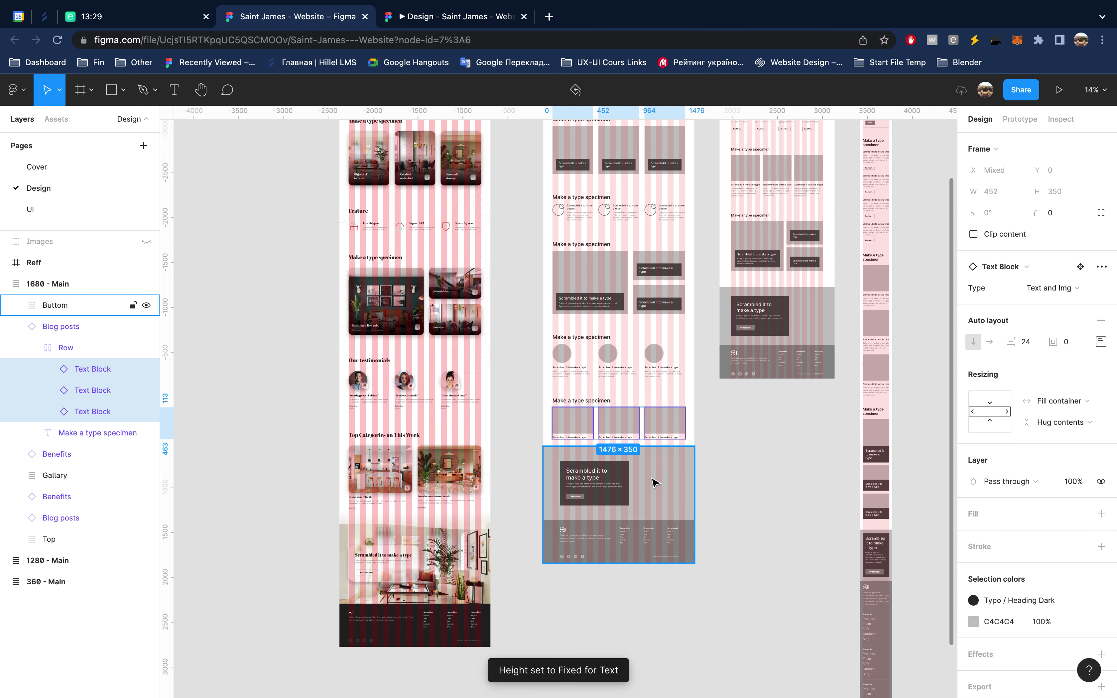
click(72, 351)
click(1050, 400)
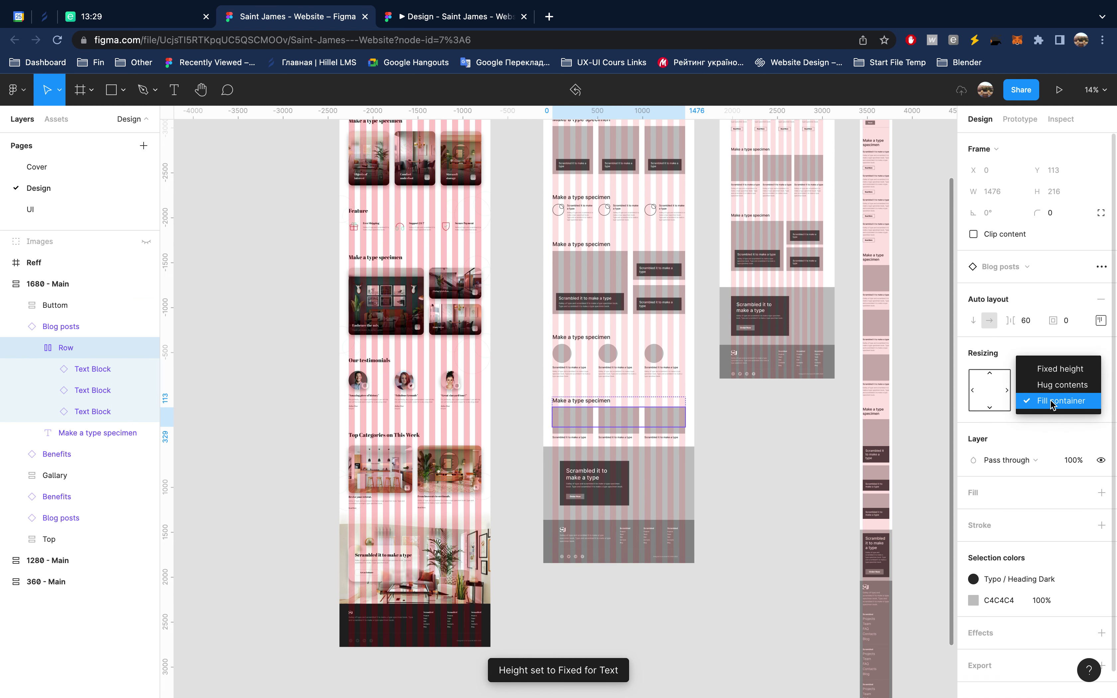
click(1057, 388)
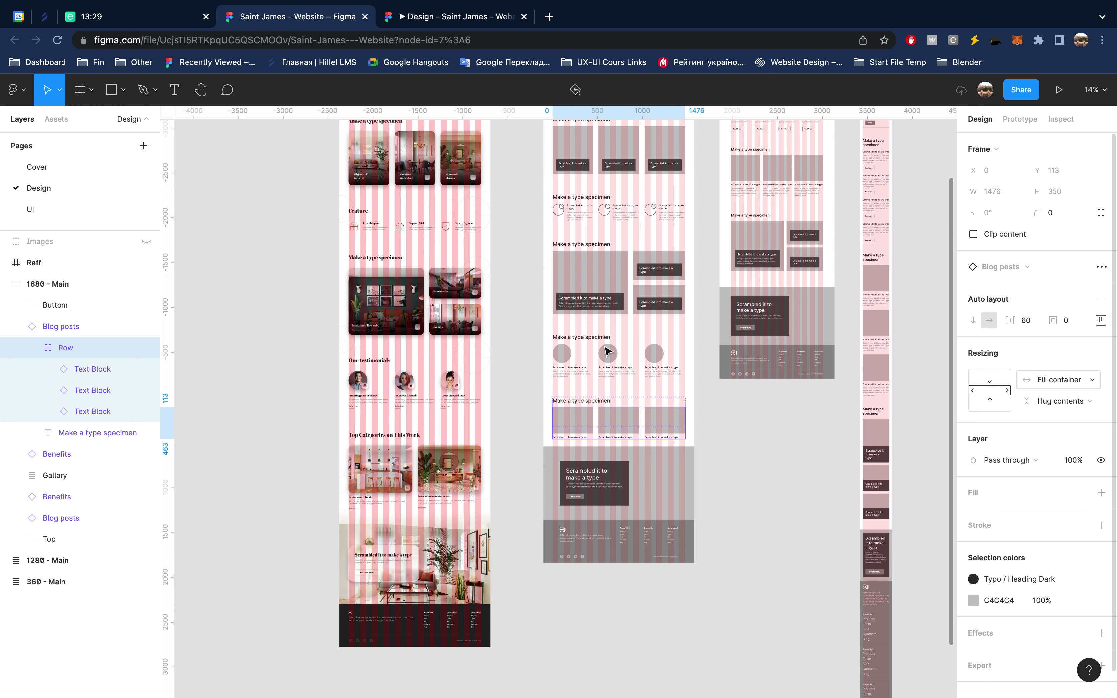
click(69, 327)
click(1057, 421)
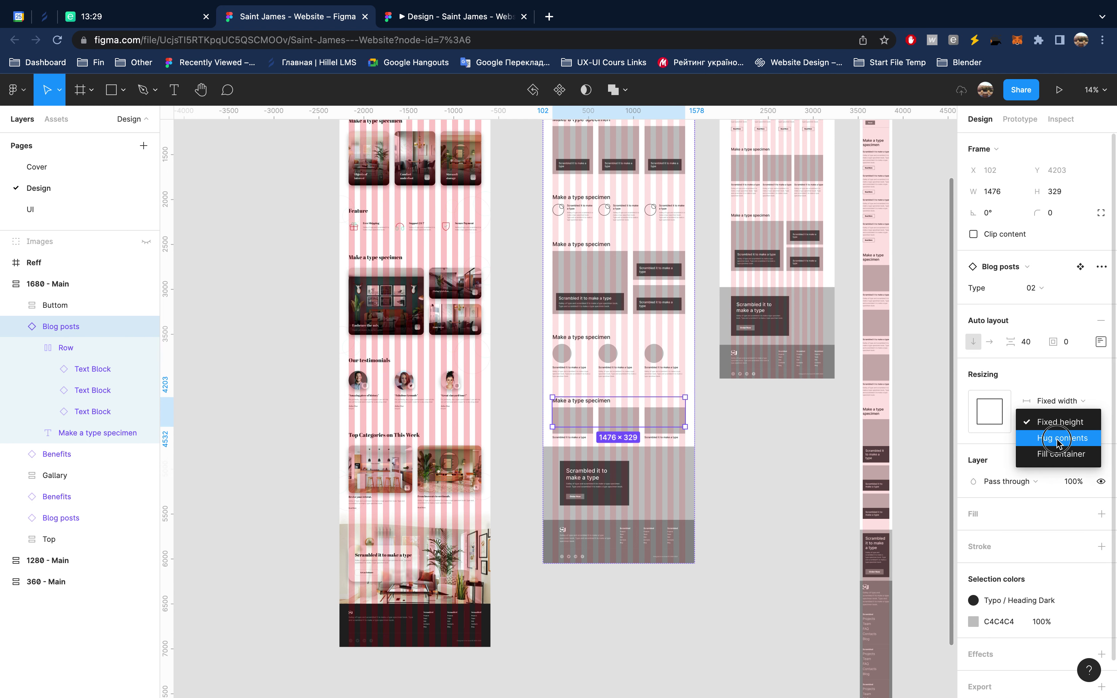
click(1058, 439)
Step: Hide the third blog card
scroll(686, 457, down, 2)
scroll(686, 457, right, 2)
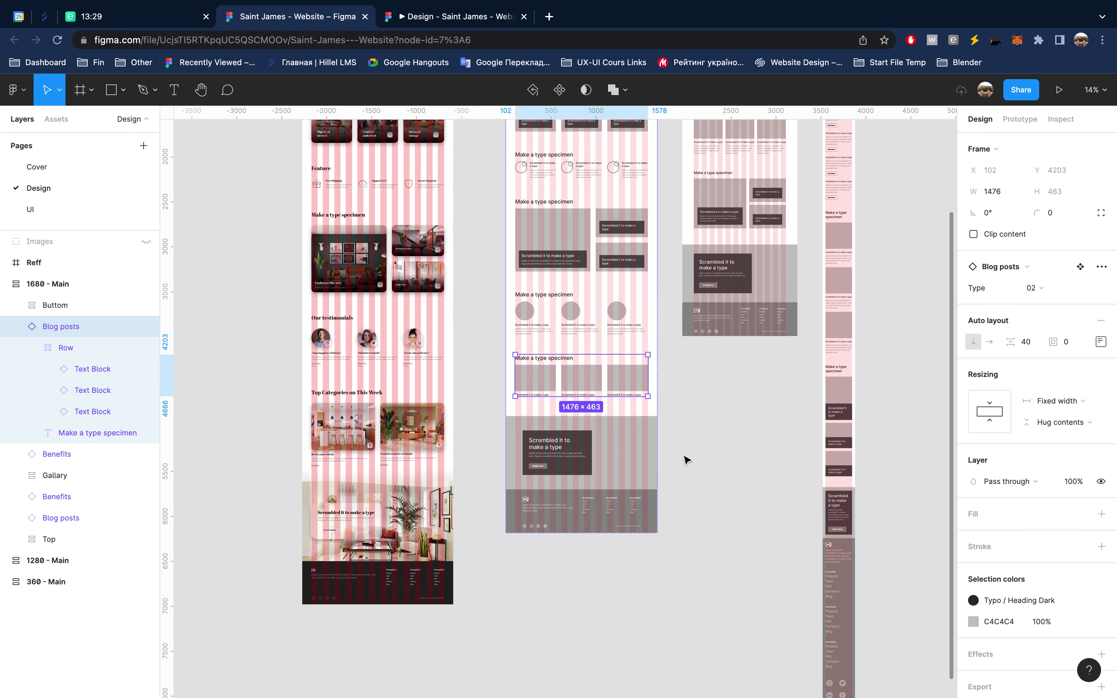
click(627, 381)
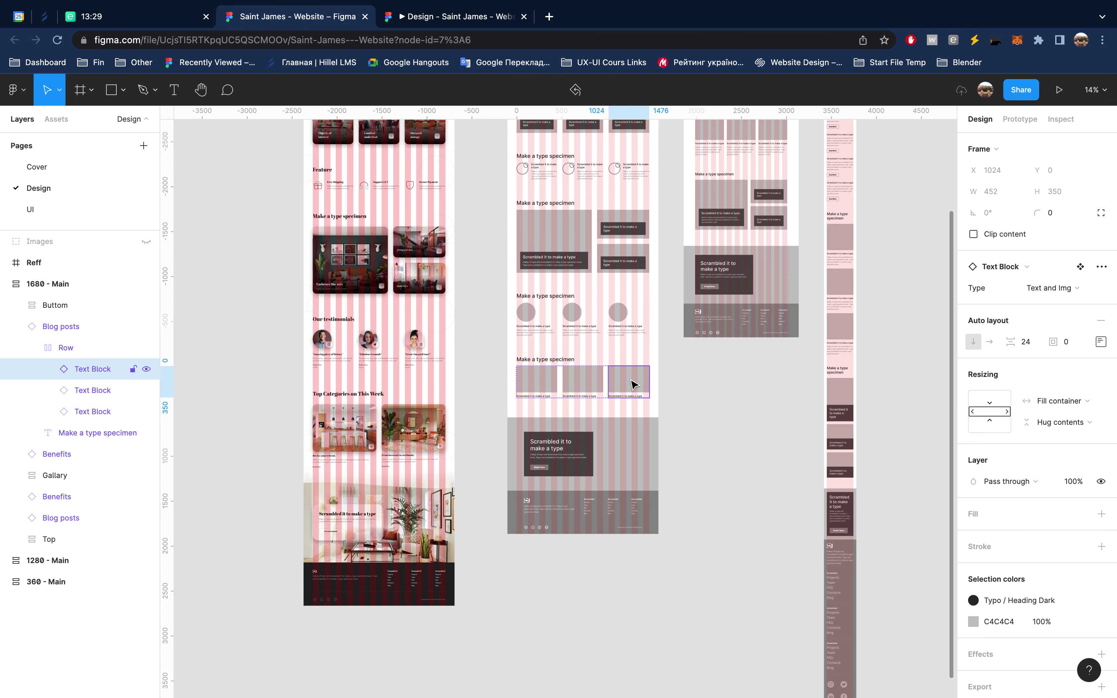
key(ctrl+shift+h)
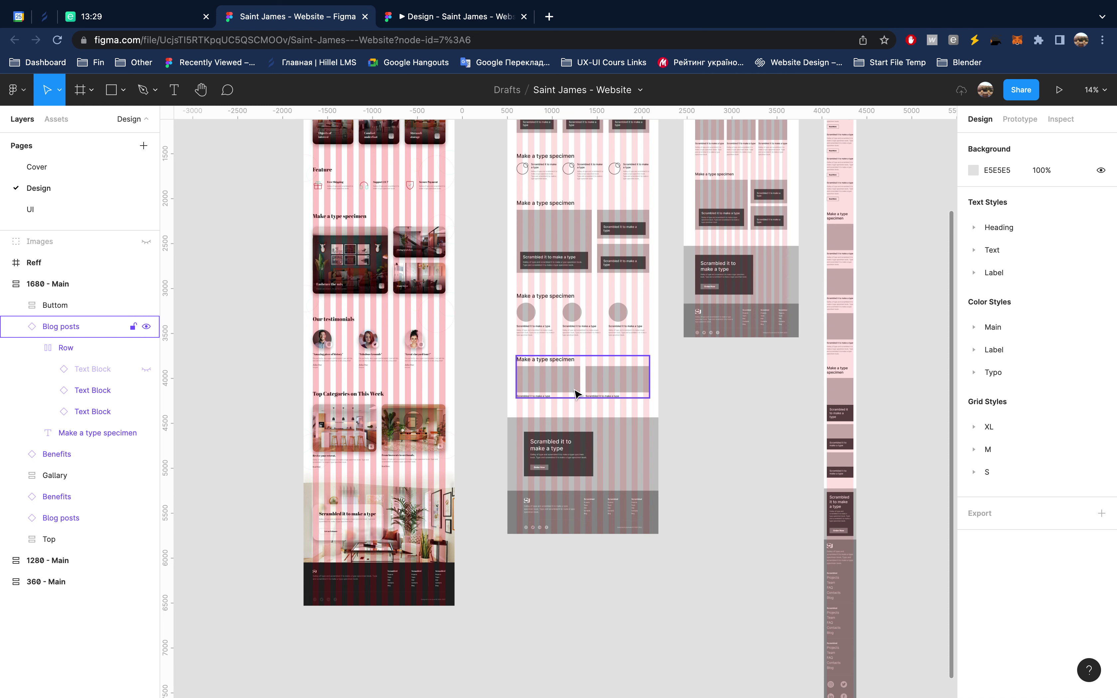
Step: Drag the Blog posts section taller, then back to a shorter height
click(576, 393)
click(83, 329)
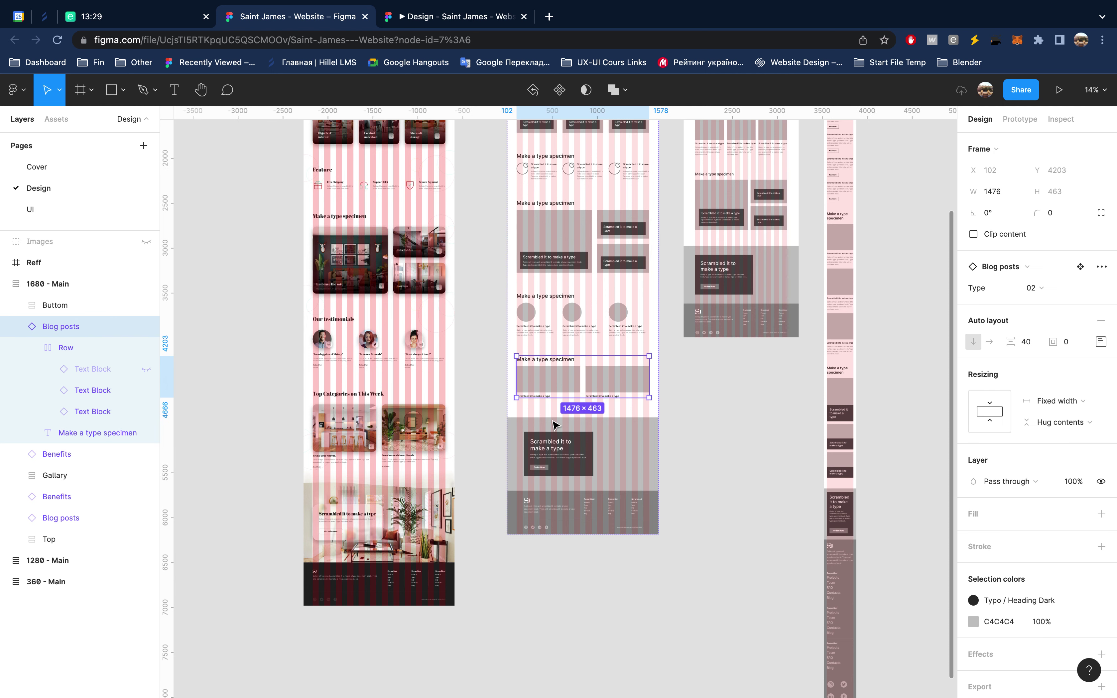
drag(581, 396, 582, 433)
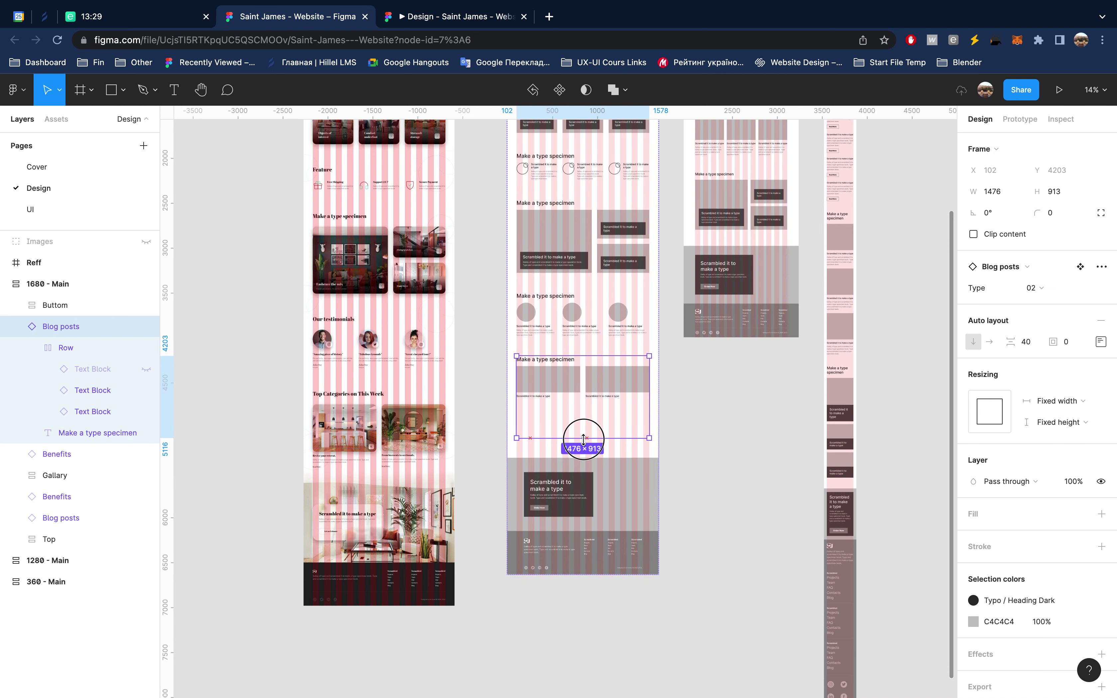
drag(581, 433, 581, 417)
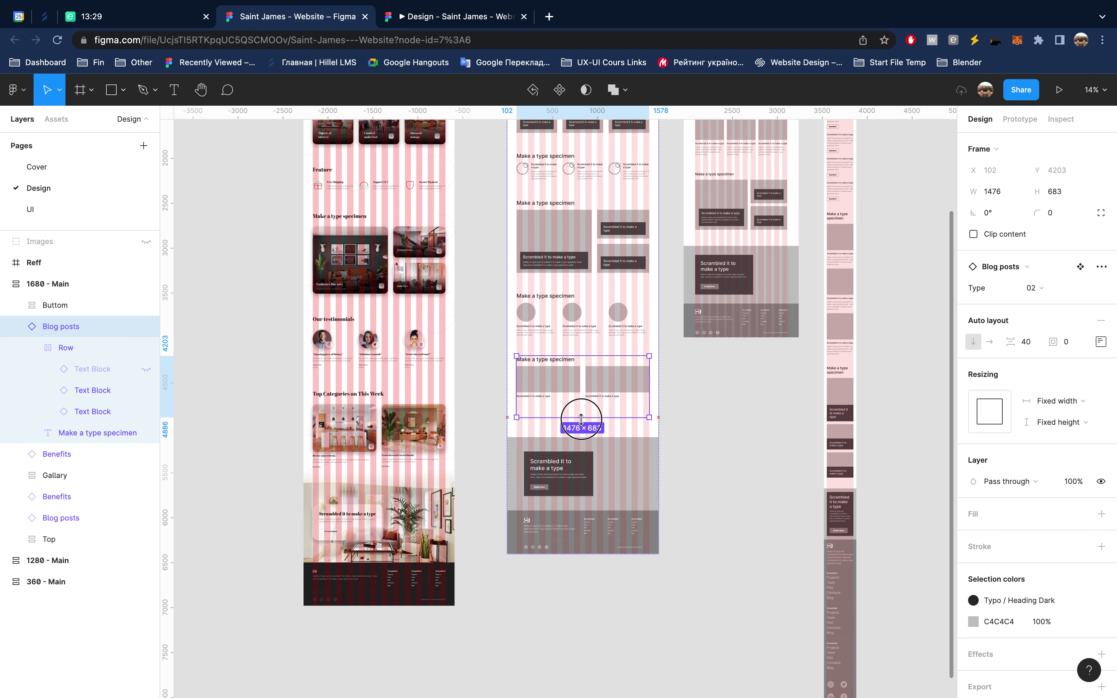
Step: Set the two visible cards and their Row to Fill container height
click(562, 390)
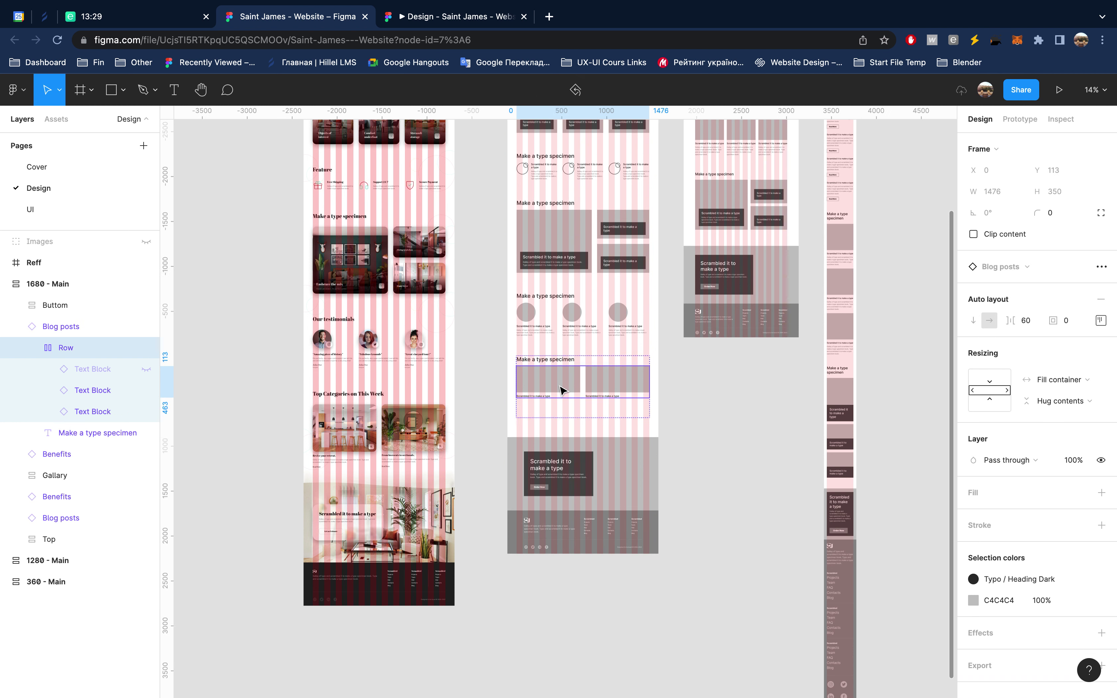
shift+click(619, 393)
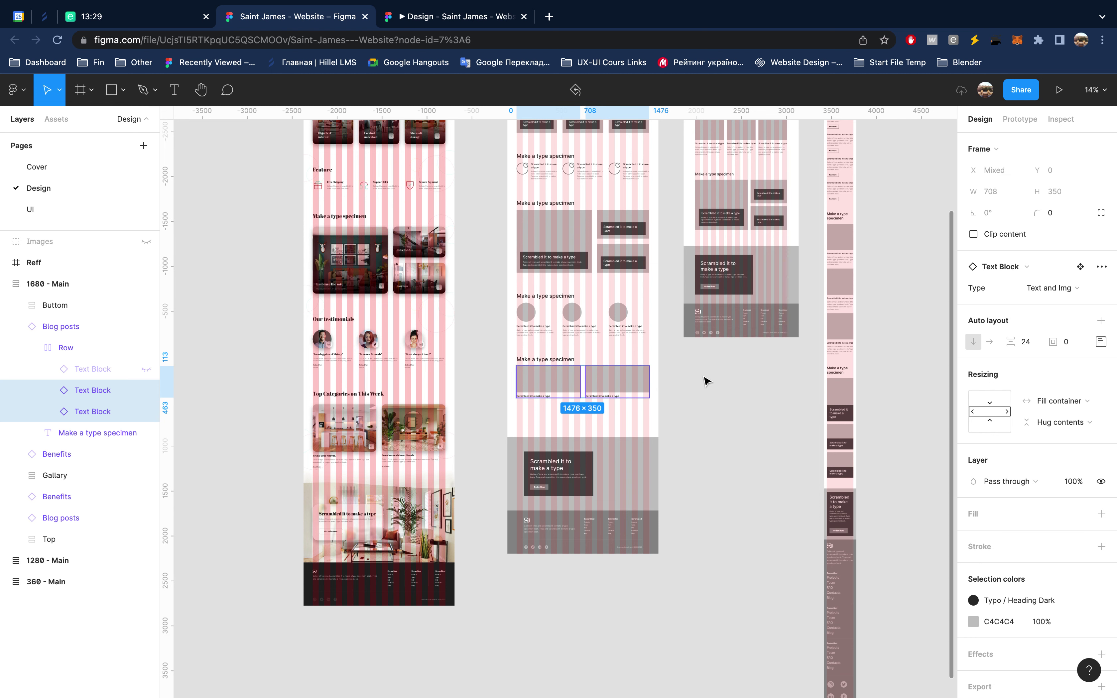
scroll(541, 380, up, 3)
scroll(541, 380, up, 2)
scroll(541, 380, down, 5)
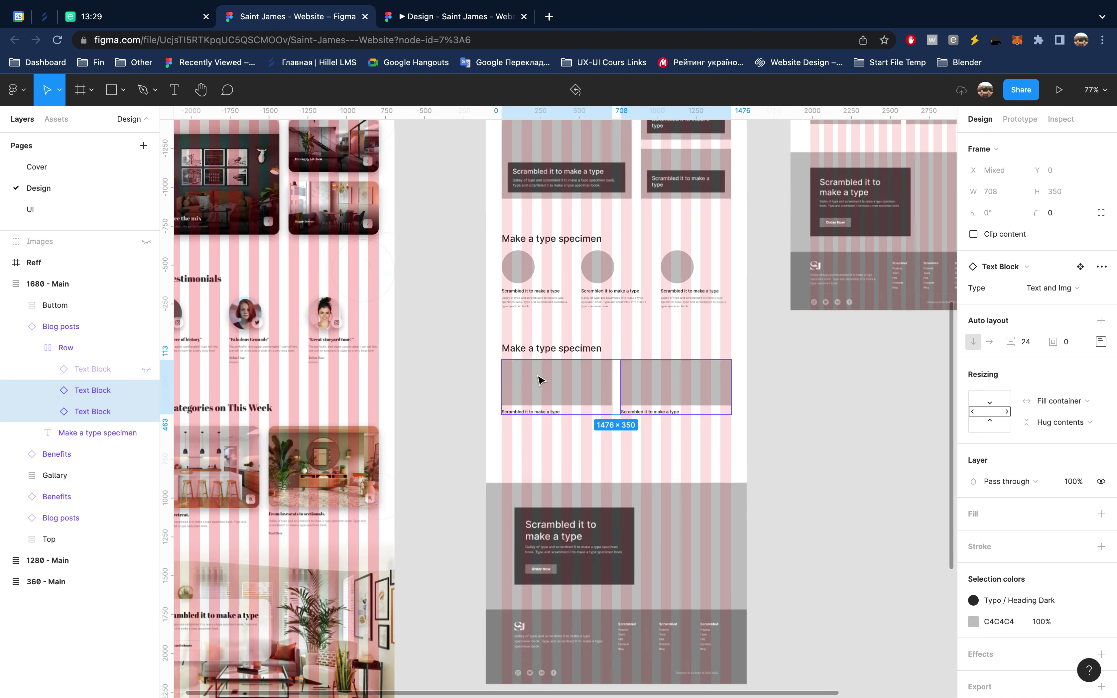
scroll(541, 380, down, 1)
scroll(540, 380, down, 1)
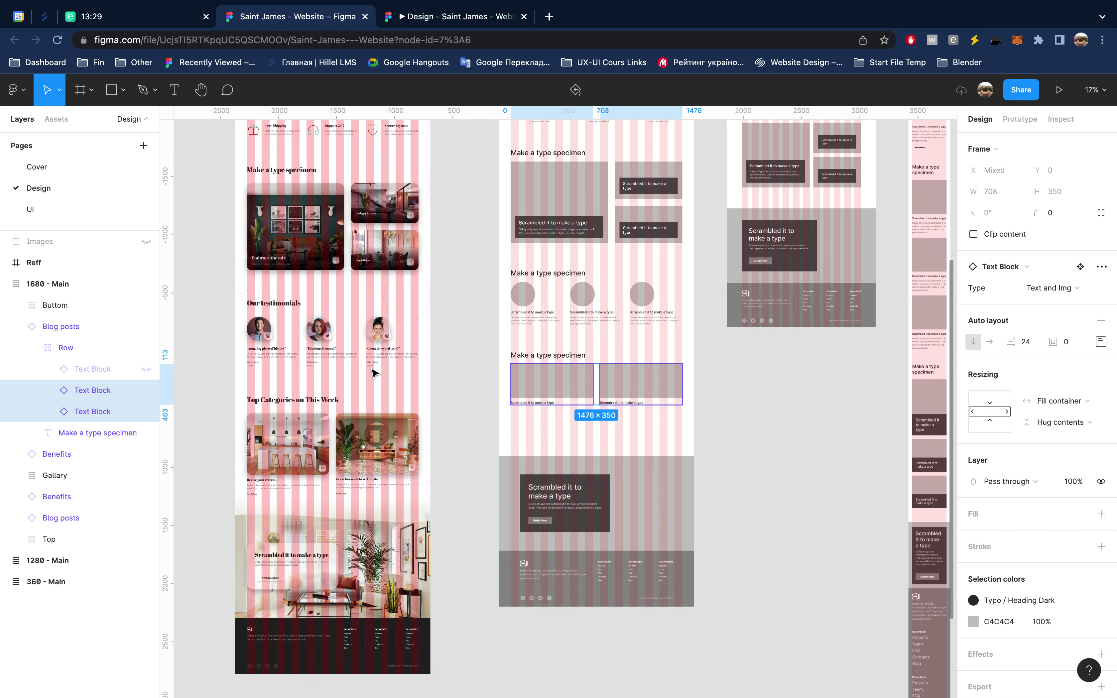
click(1059, 423)
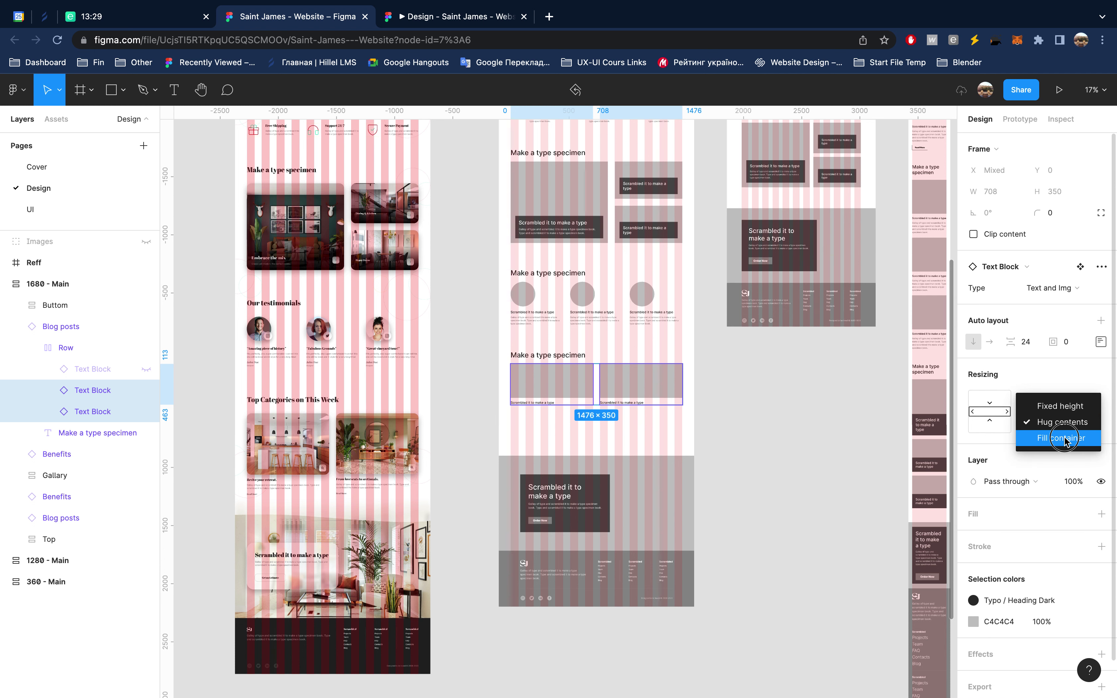
click(1064, 439)
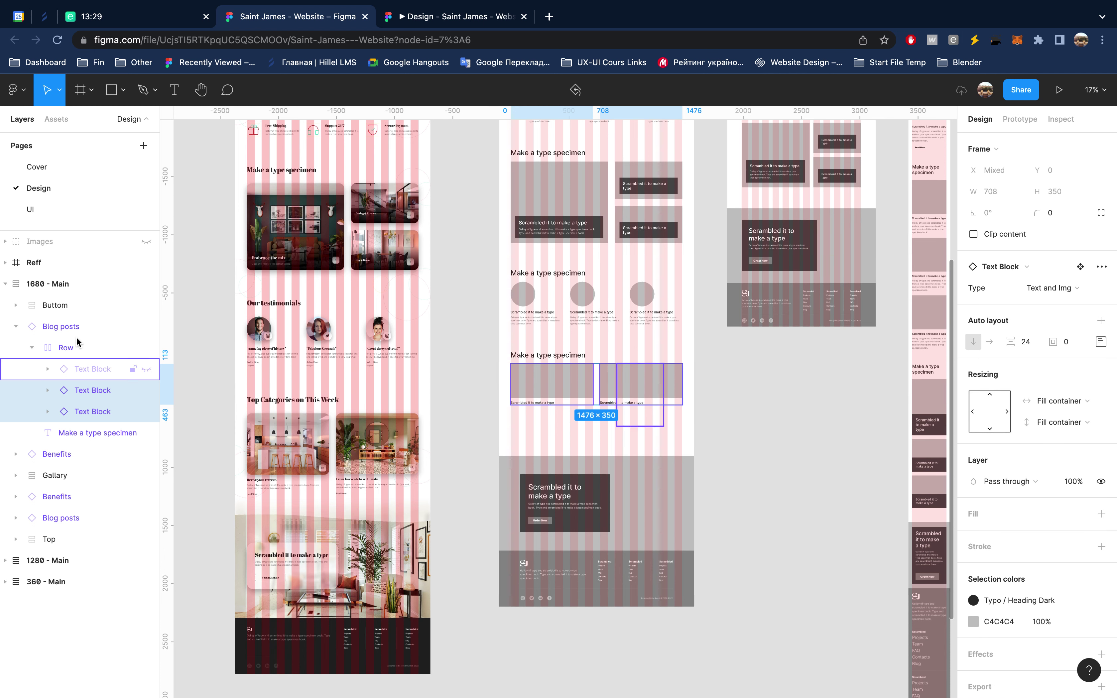
click(75, 351)
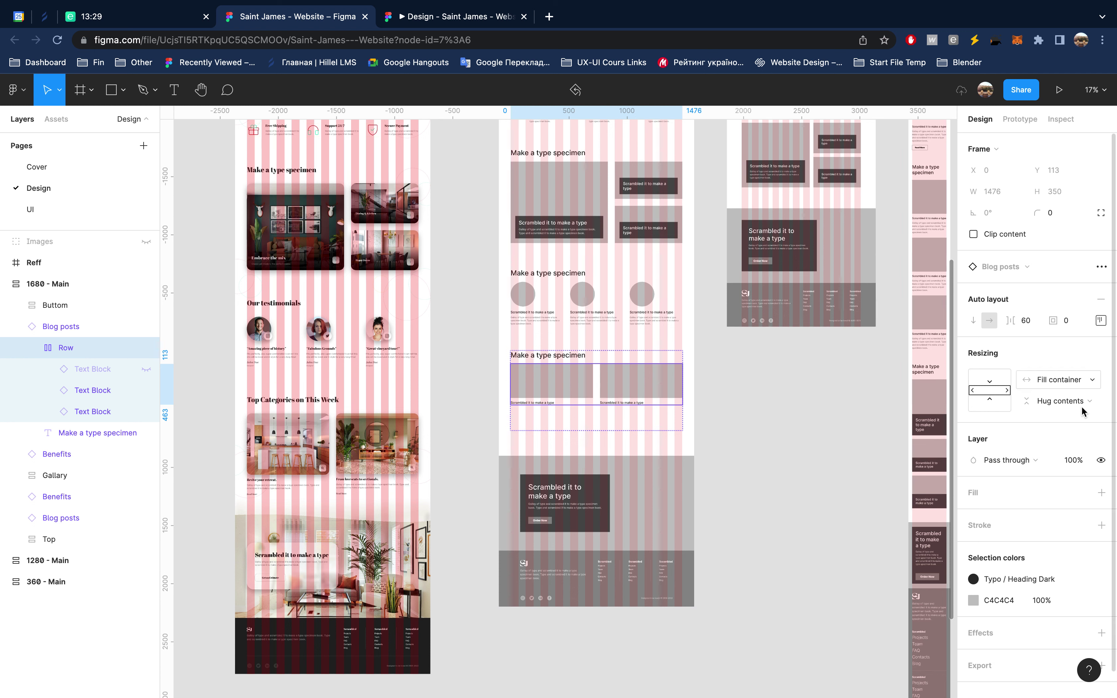
click(1061, 401)
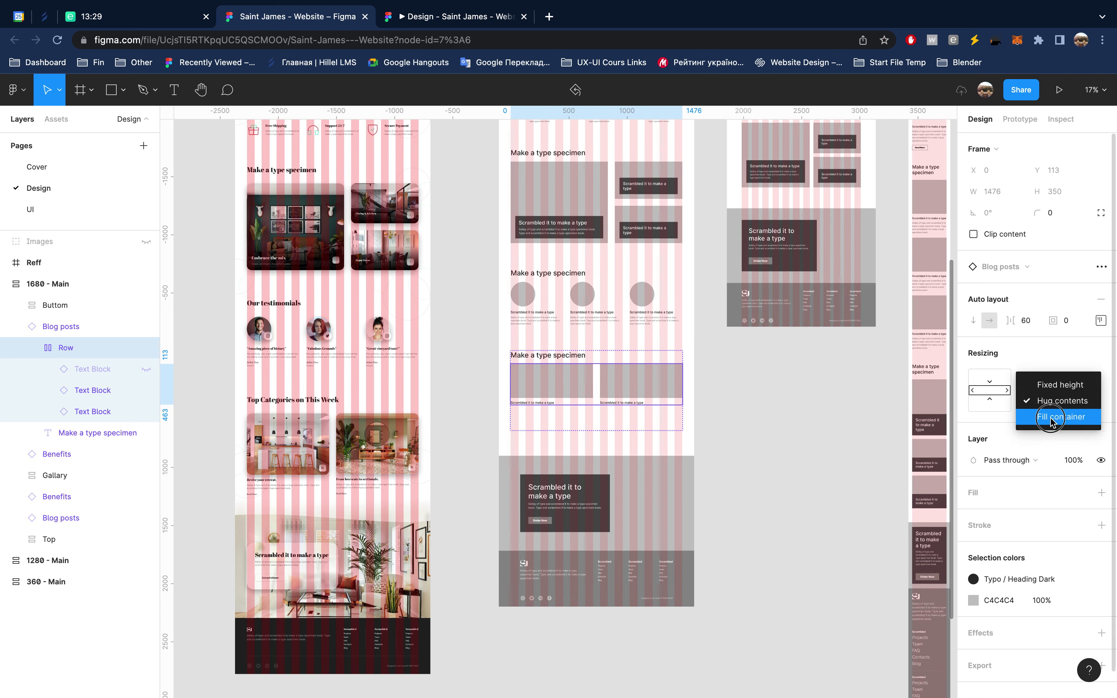
click(1059, 418)
mouse_move(92, 390)
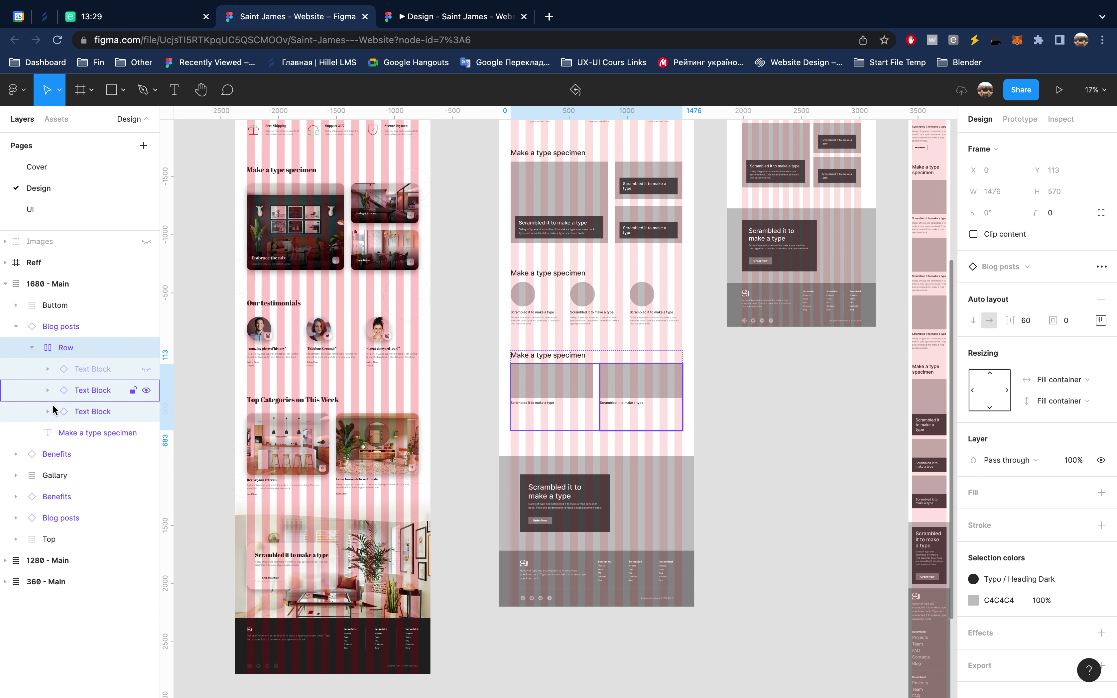
Step: Set both blog post images to Fill container height
click(46, 392)
click(48, 391)
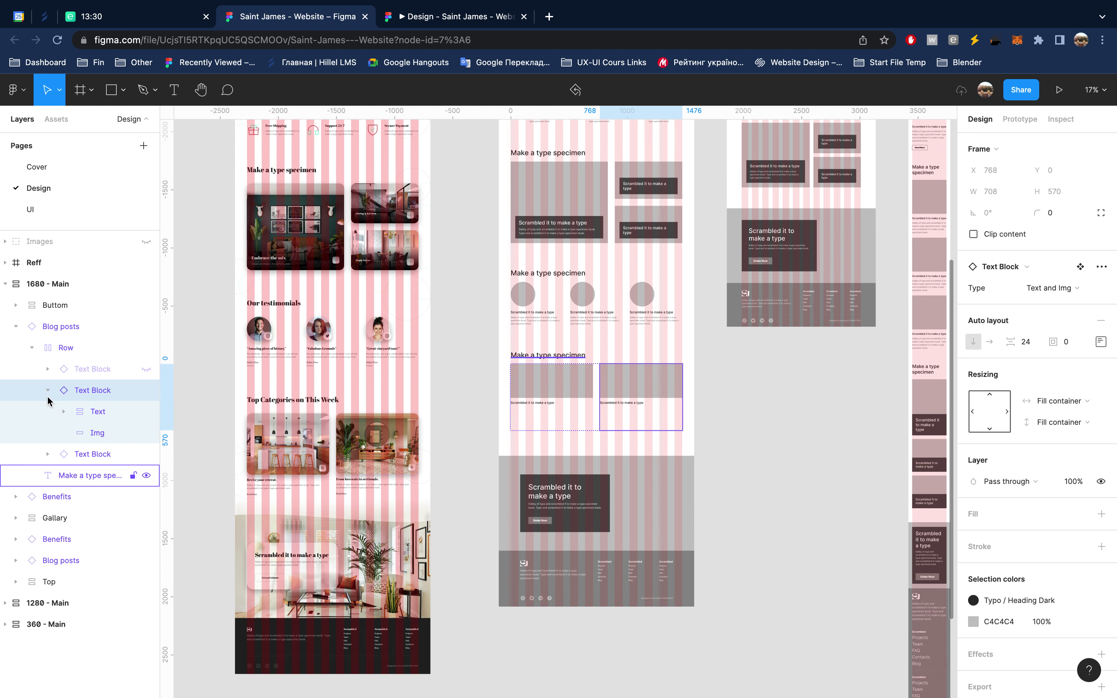
key(Return)
click(48, 390)
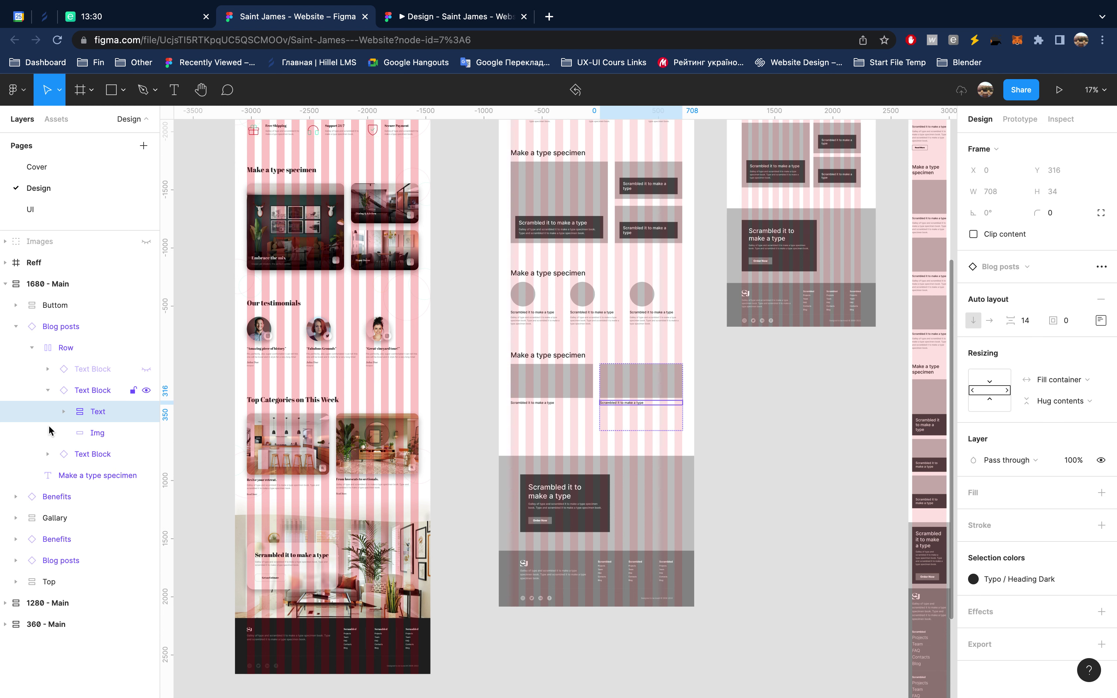
click(48, 454)
click(98, 475)
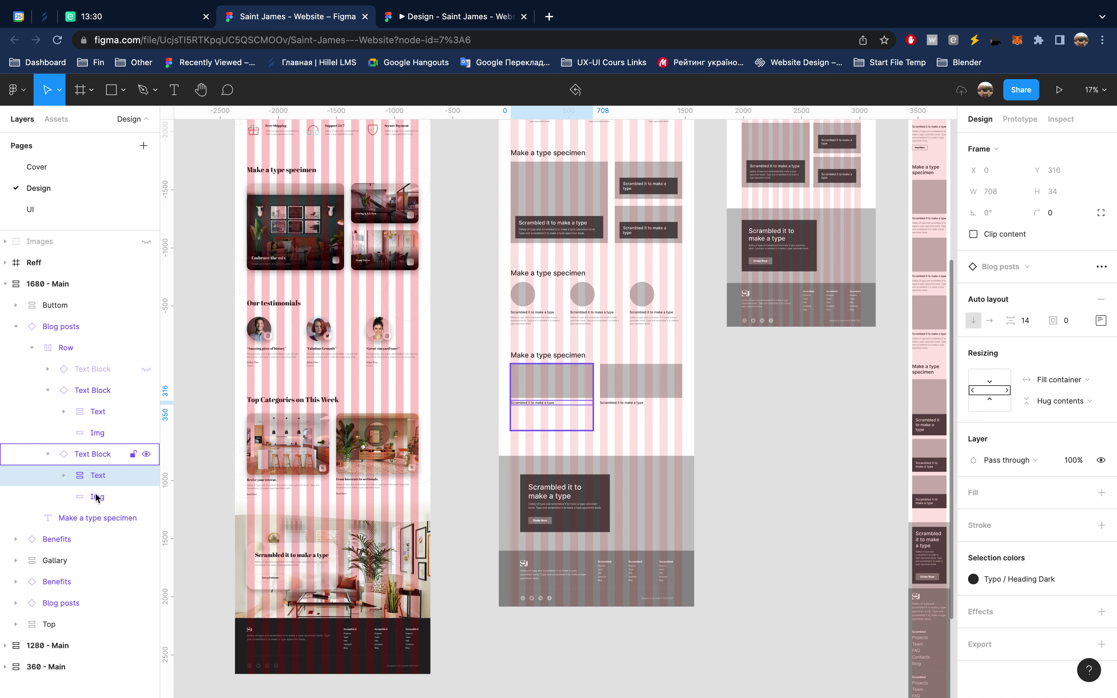
click(97, 496)
shift+click(97, 433)
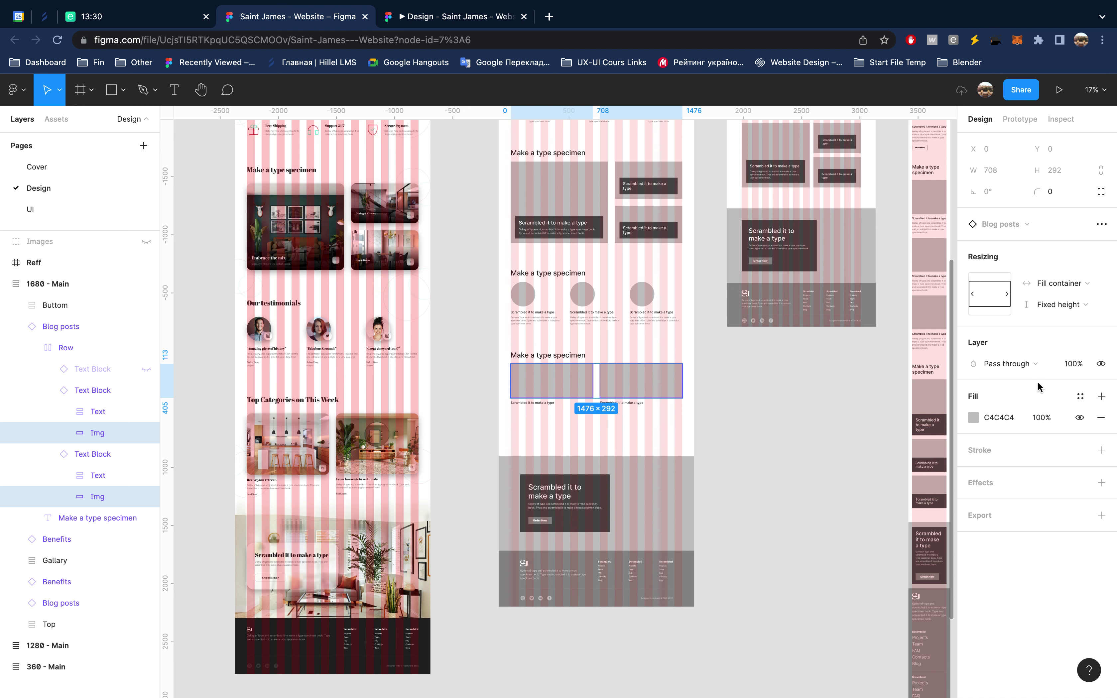
click(1062, 304)
click(1059, 322)
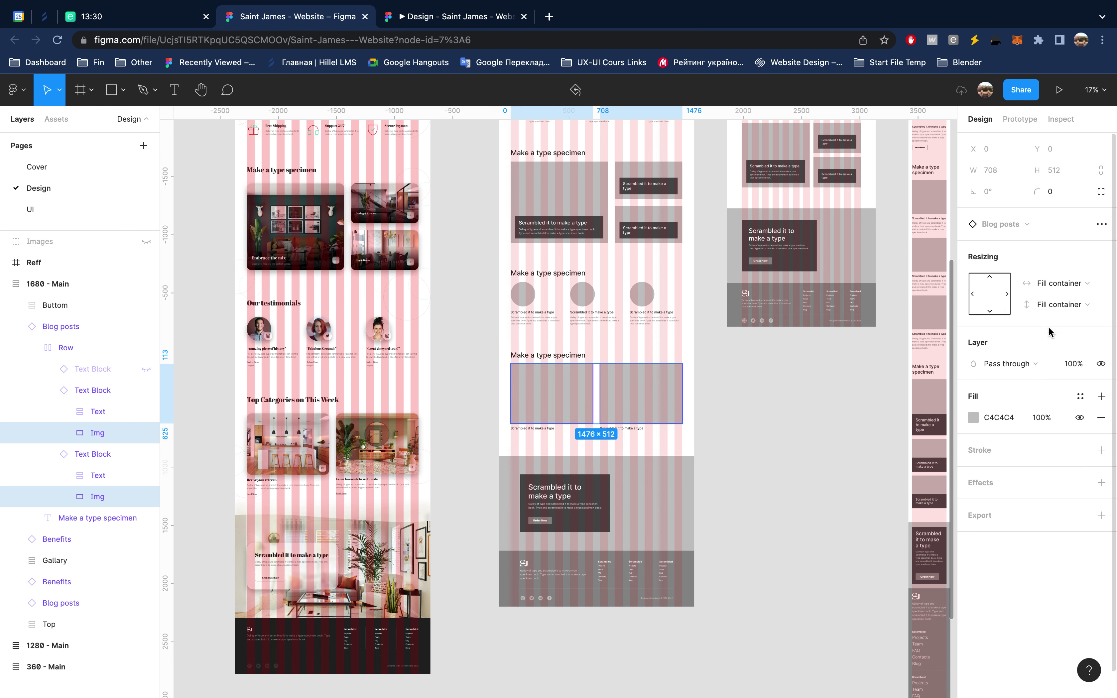
Step: Unhide the 'Galley of type' description text under each card's heading
click(79, 412)
click(62, 519)
click(63, 517)
click(146, 433)
mouse_move(113, 539)
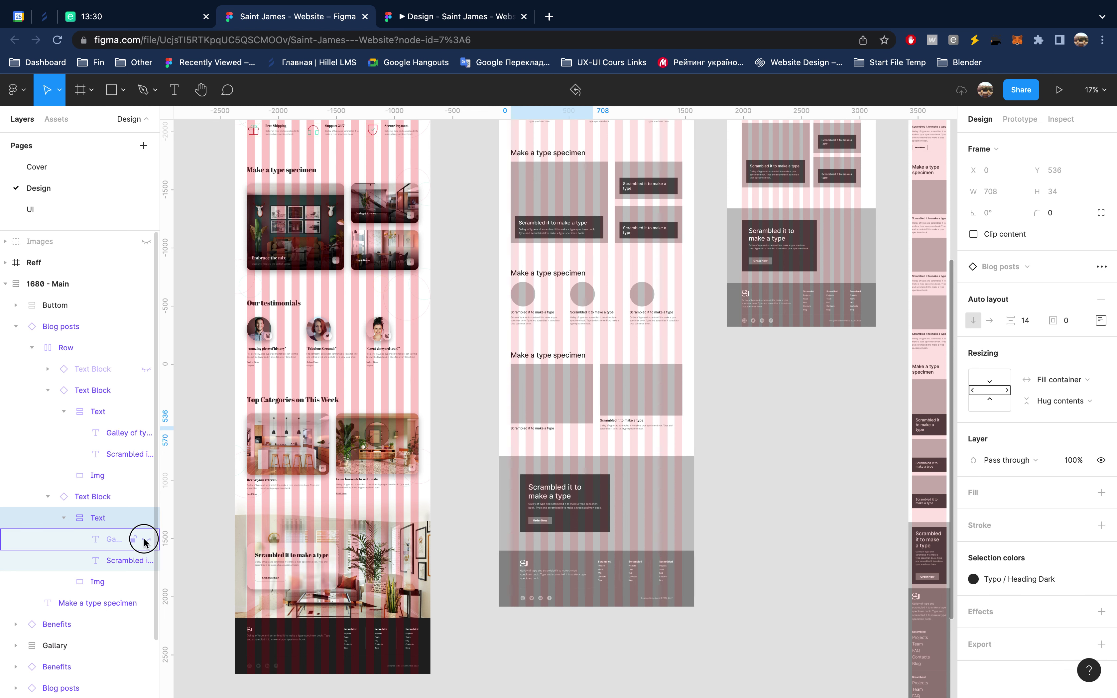
click(146, 539)
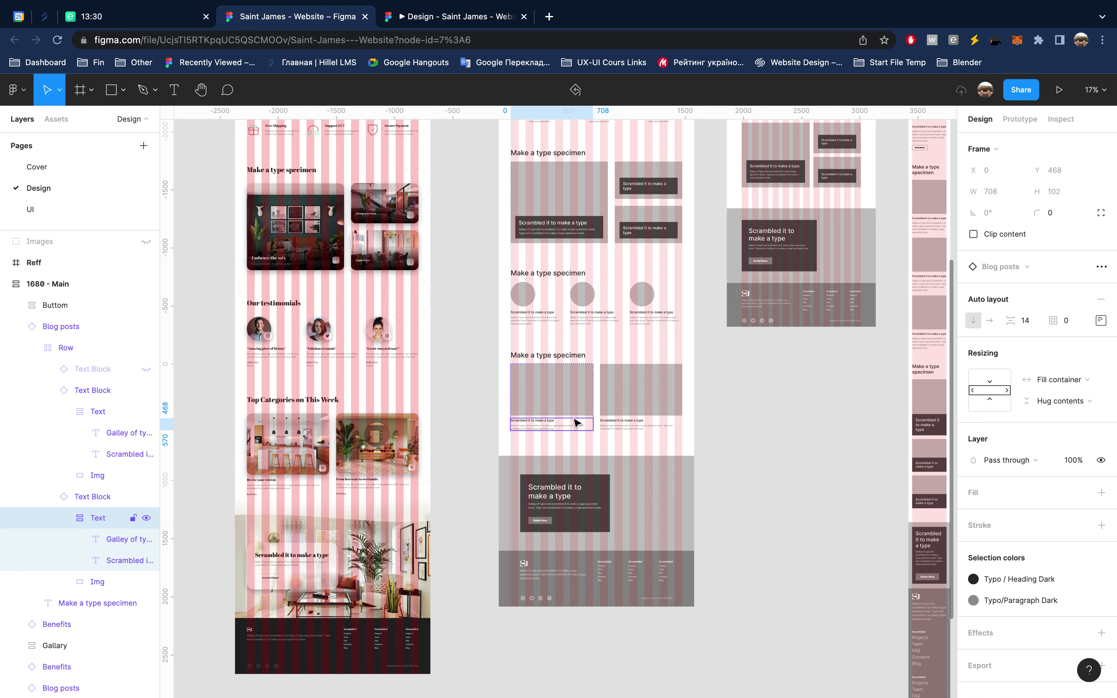
click(728, 425)
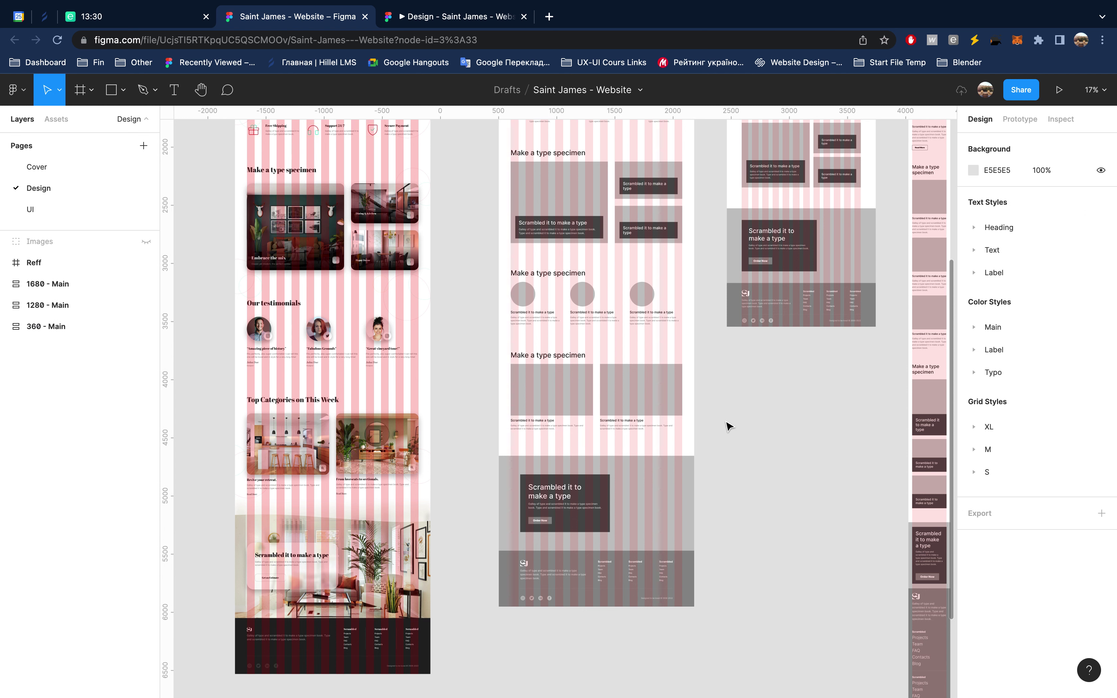
ctrl+scroll(722, 437, down, 5)
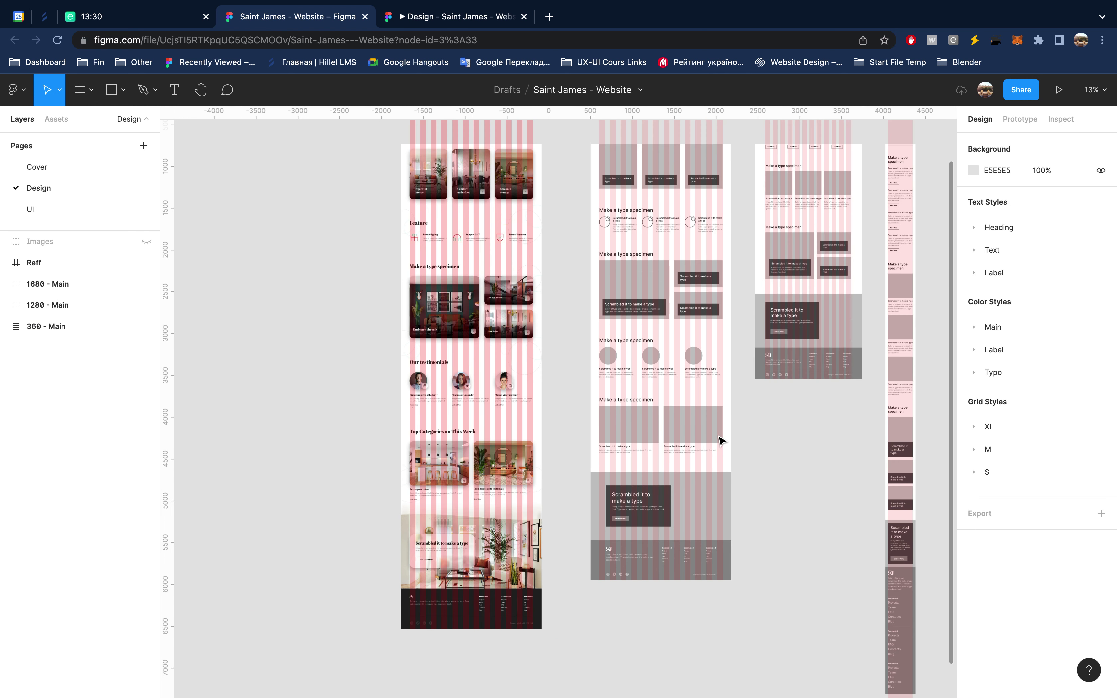
scroll(722, 441, up, 5)
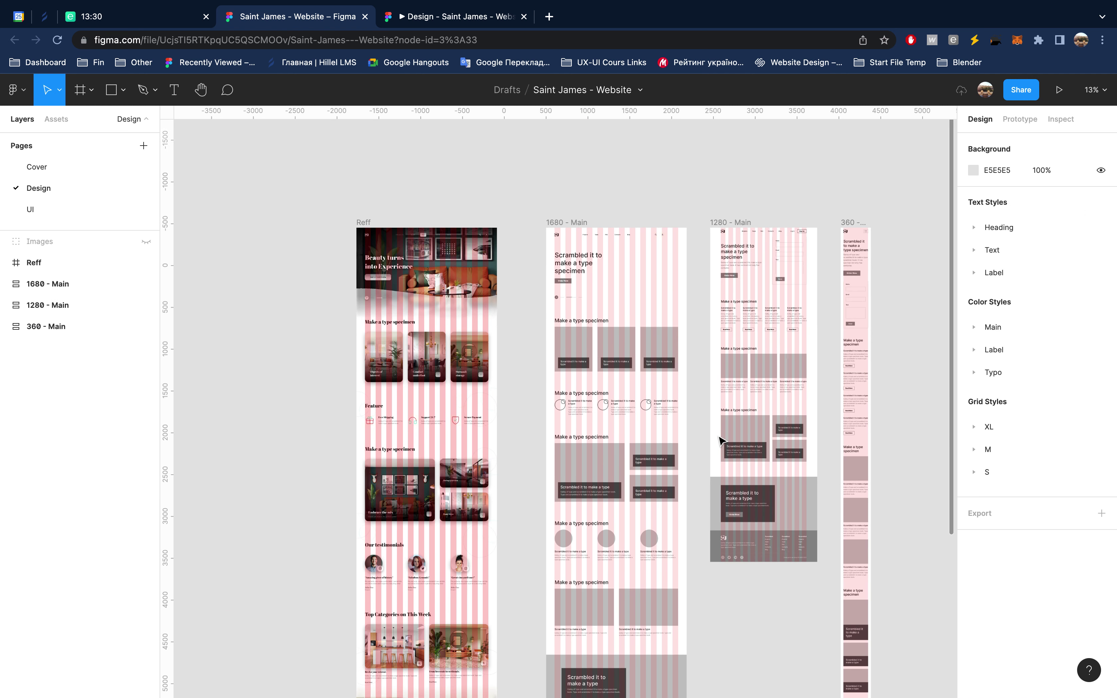
scroll(722, 440, down, 3)
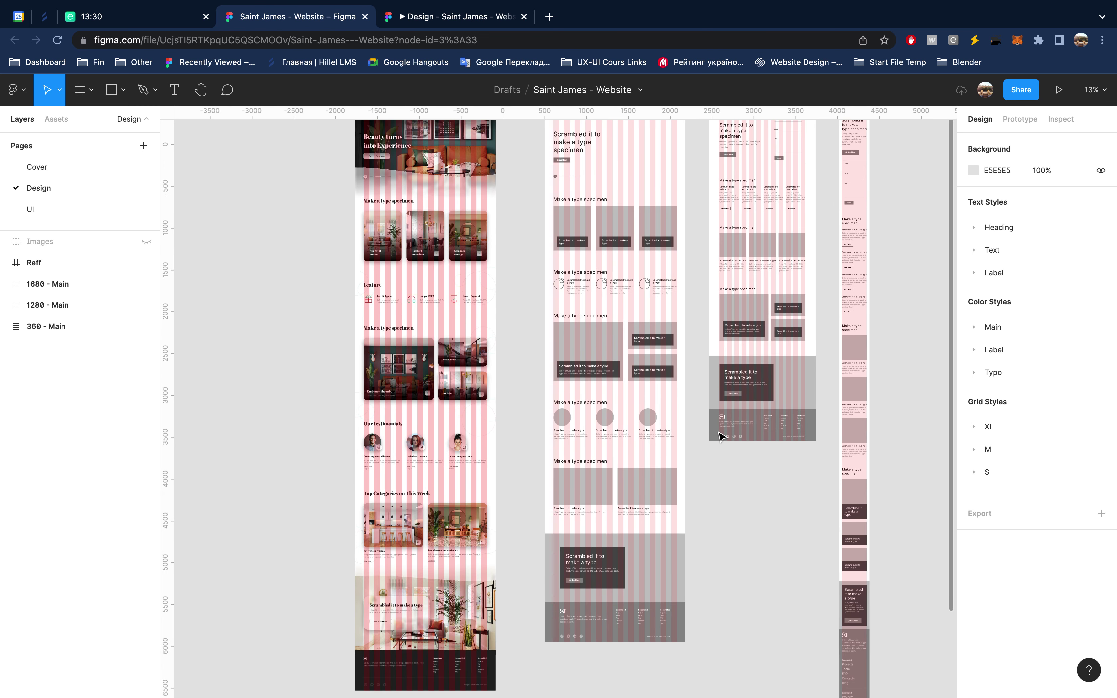
click(487, 17)
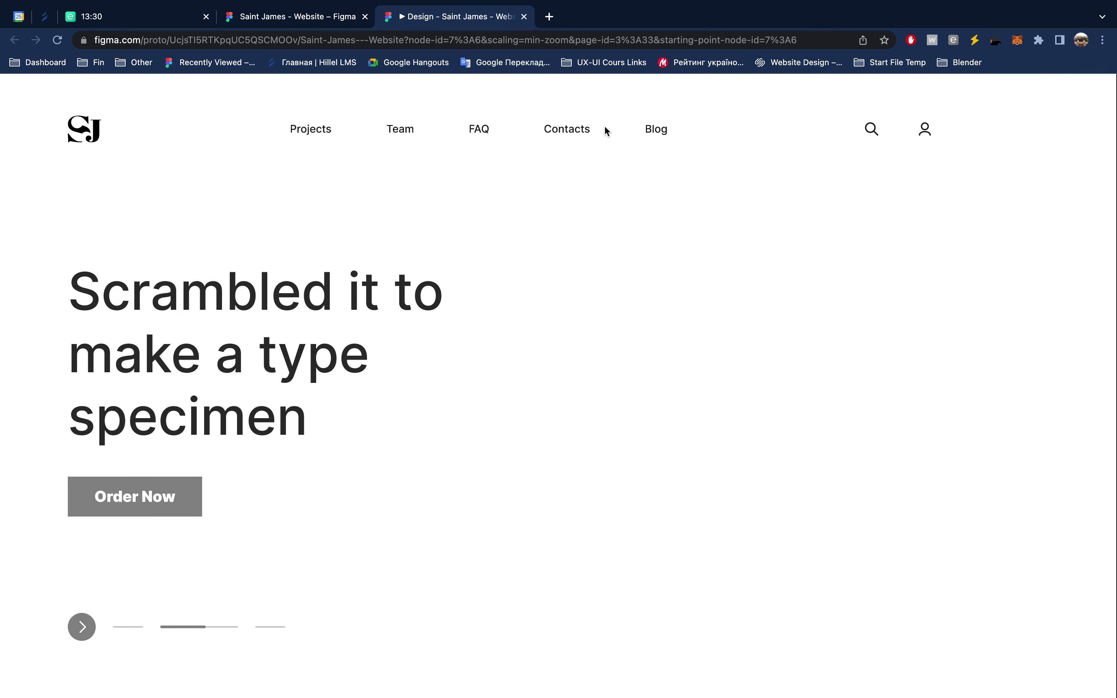
click(332, 19)
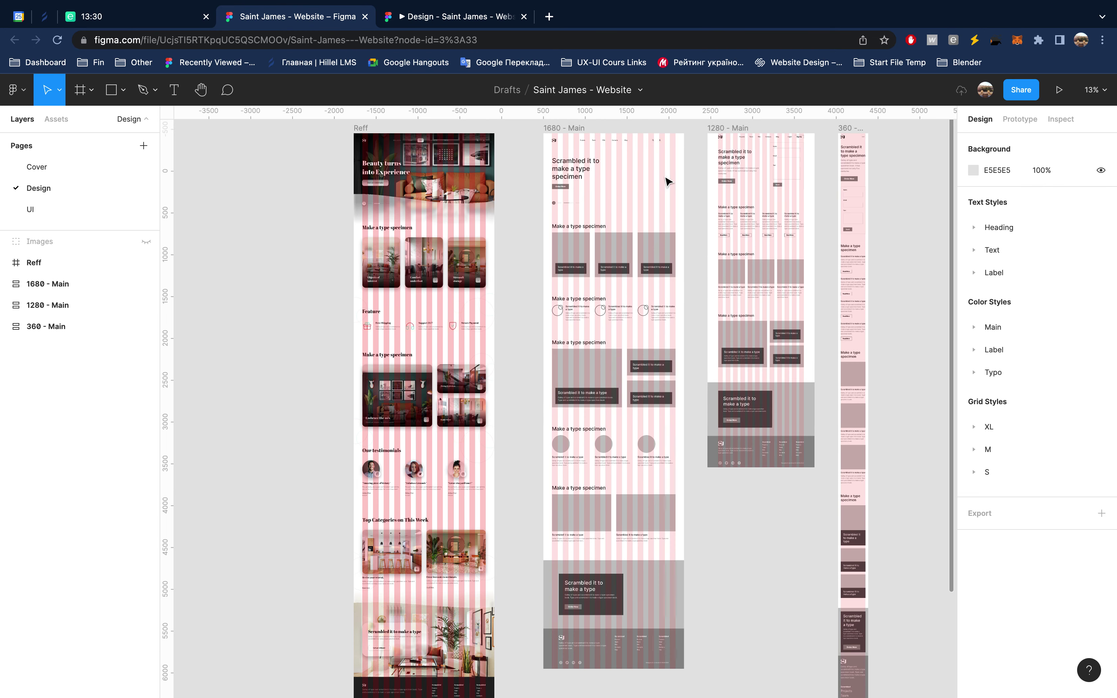
scroll(667, 208, down, 2)
Step: Set the Header and Hero widths in 1680 - Main to 1476
scroll(666, 299, up, 10)
scroll(666, 280, up, 1)
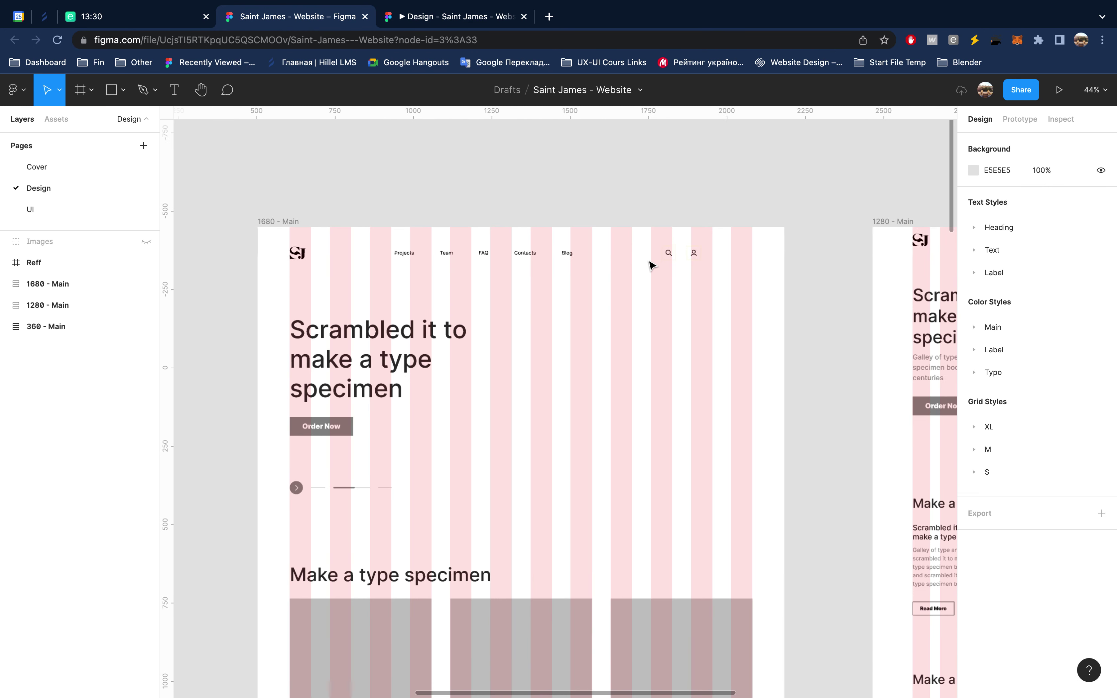
double_click(650, 257)
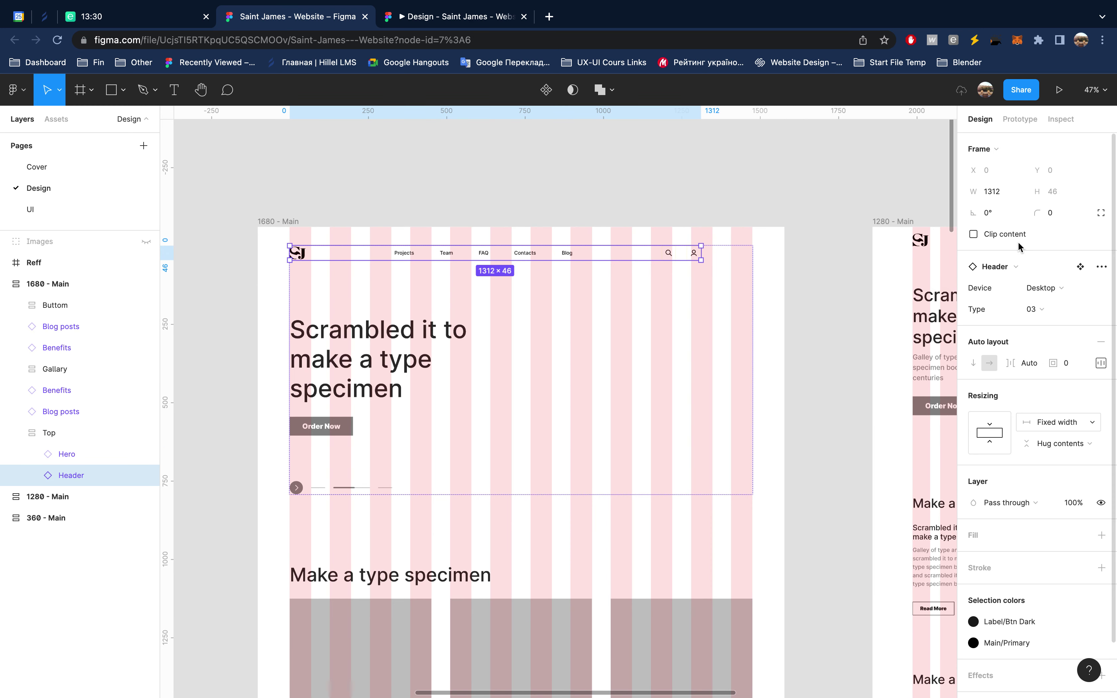
click(1008, 199)
text(1476)
key(Return)
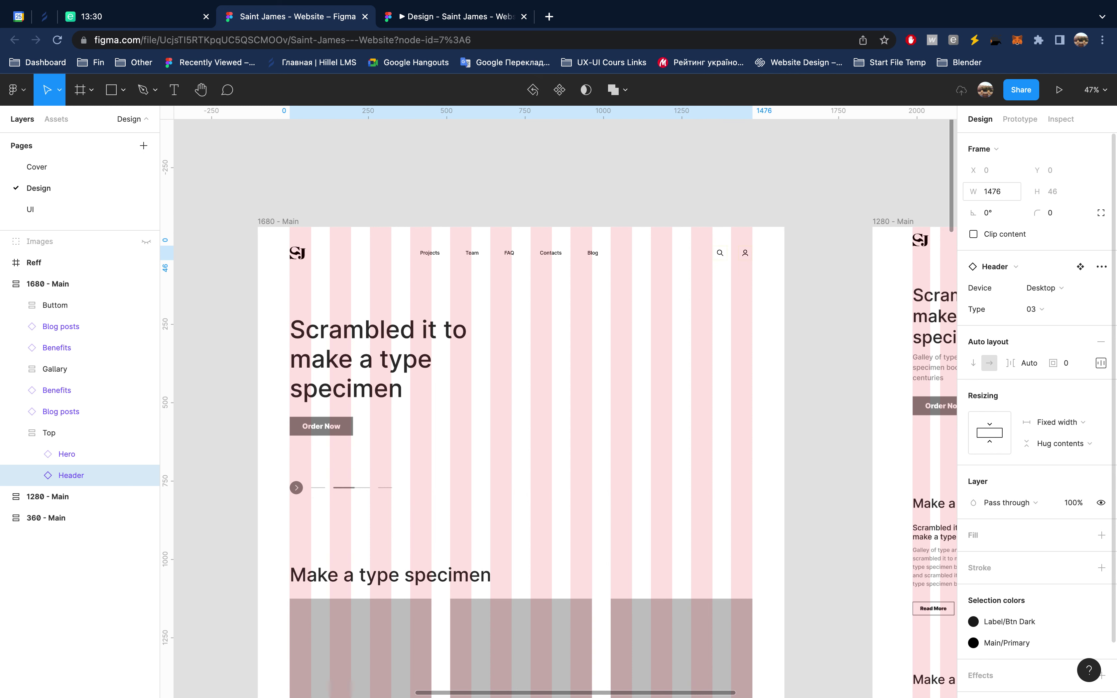
click(441, 355)
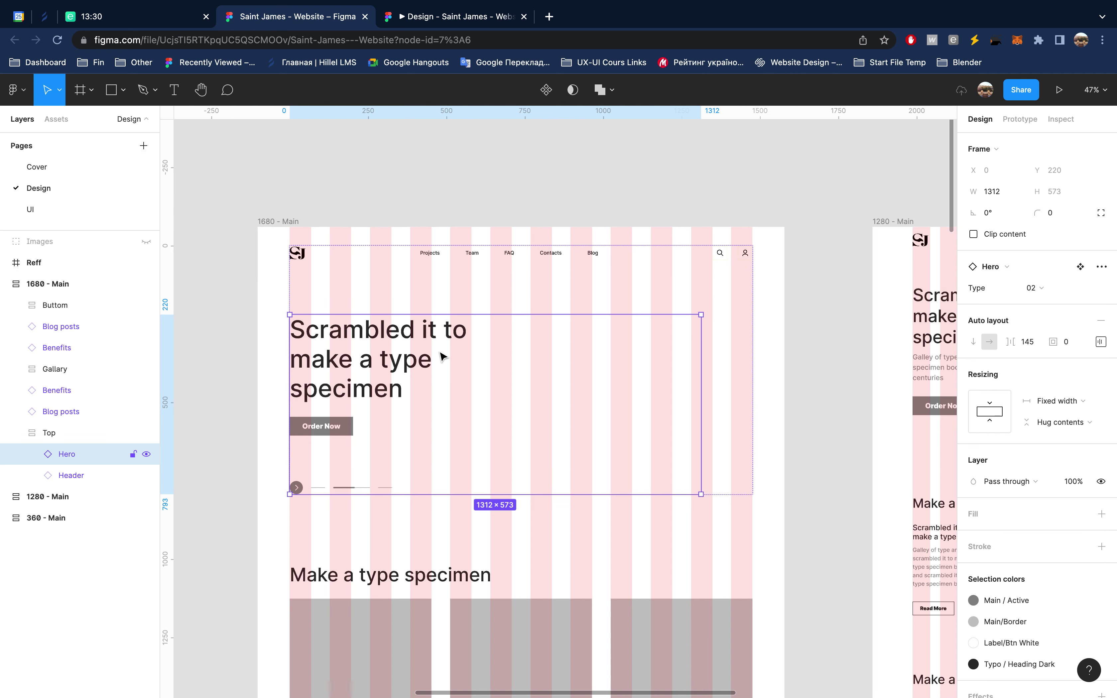
click(1009, 200)
text(1476)
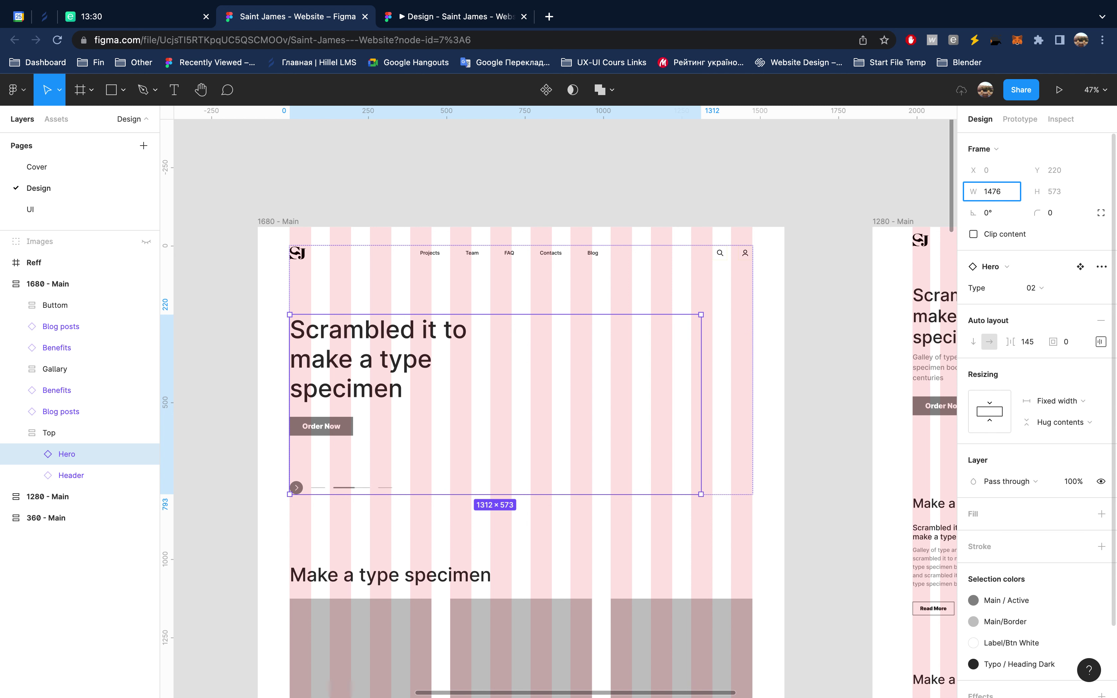
key(Return)
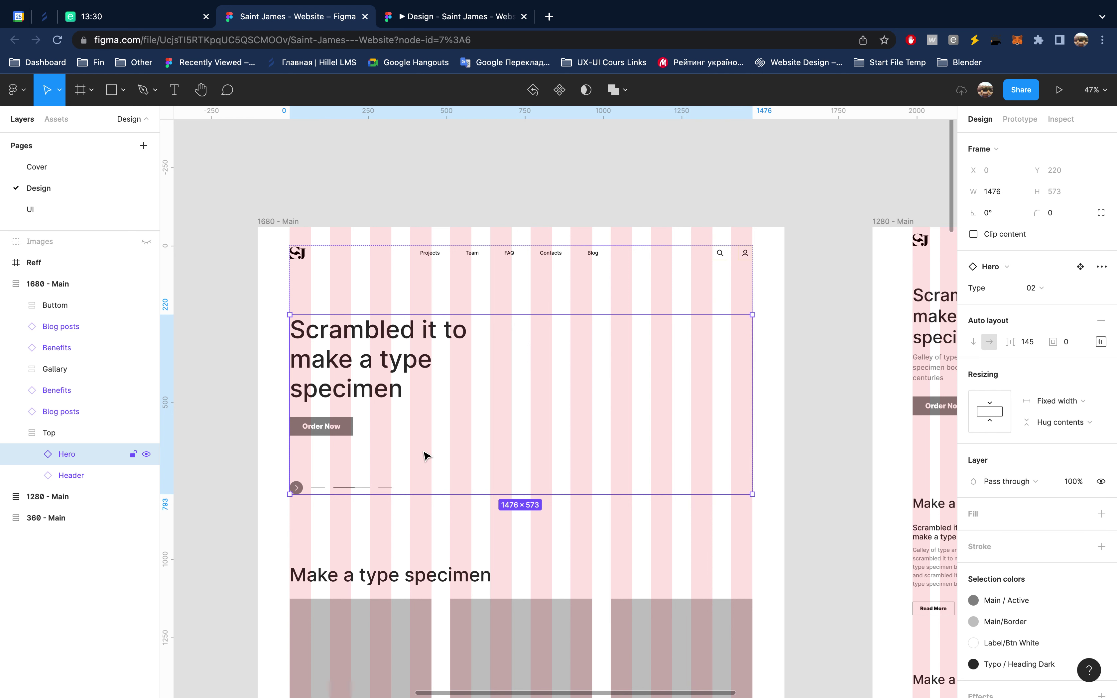
Step: Switch to the prototype preview of the design
scroll(427, 454, down, 3)
scroll(424, 455, down, 3)
scroll(426, 456, down, 2)
scroll(471, 471, down, 2)
scroll(470, 470, down, 5)
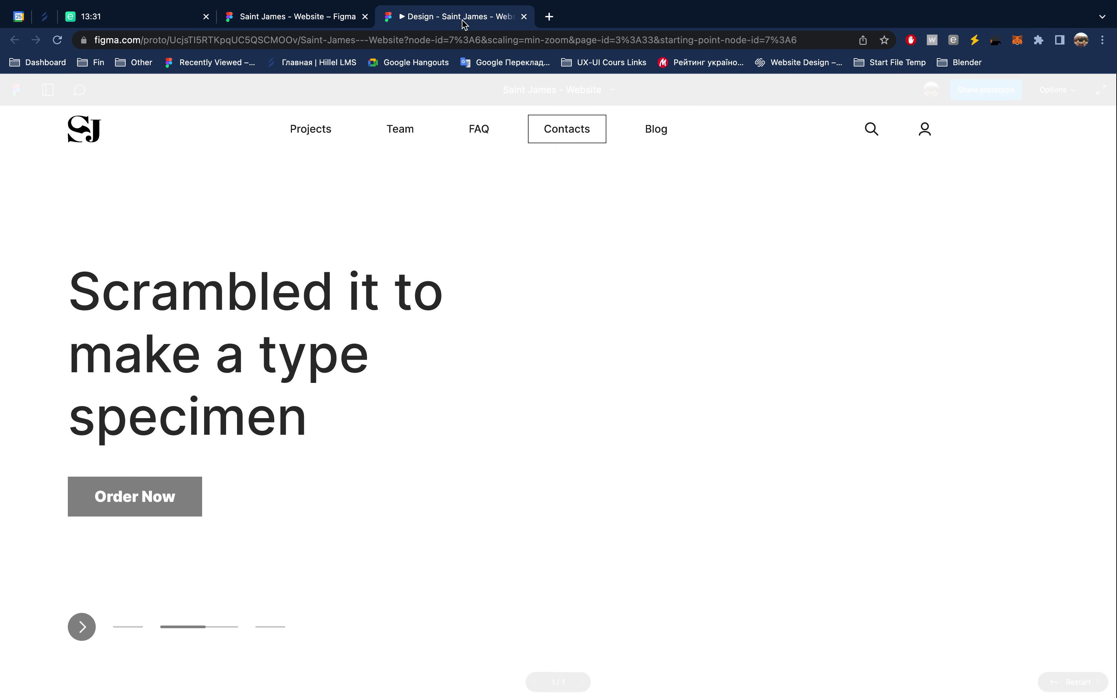
click(457, 16)
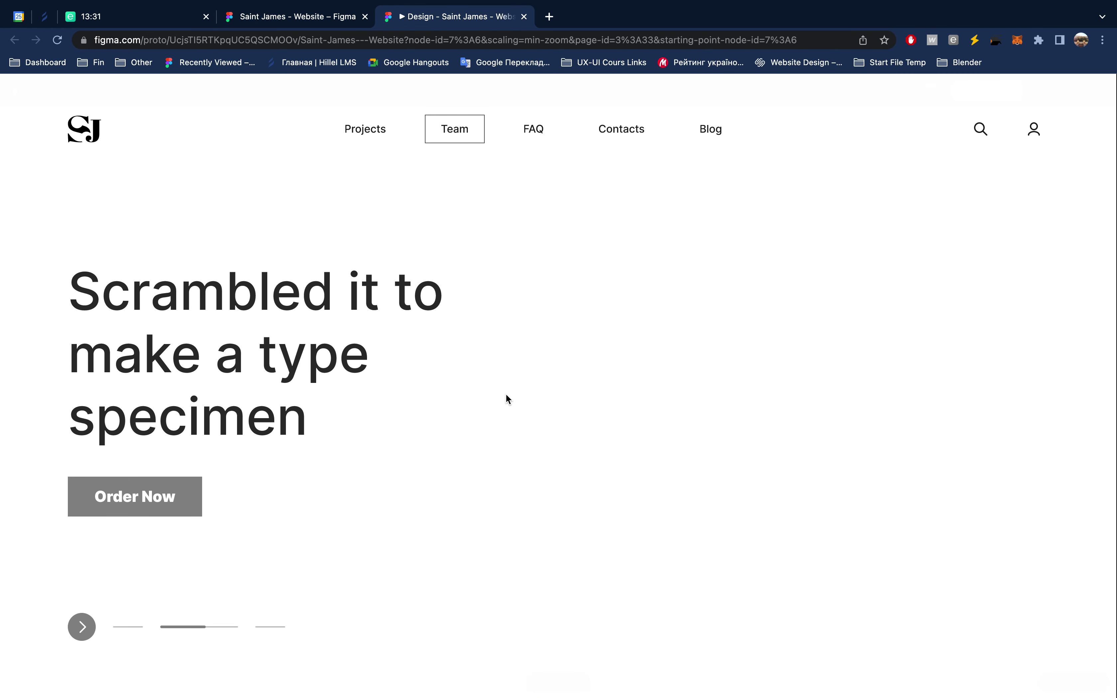
Step: Scroll the prototype down to the footer, then go back to the design editor
scroll(505, 394, down, 3)
scroll(505, 395, down, 1)
scroll(505, 394, down, 4)
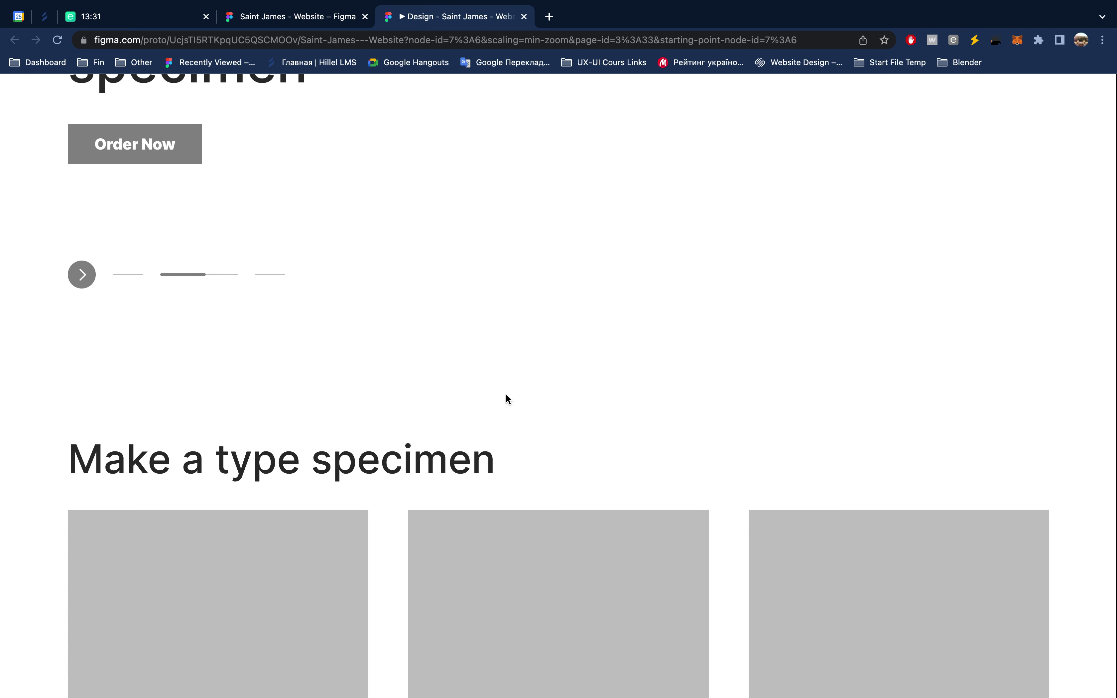
scroll(505, 394, down, 6)
scroll(505, 394, down, 1)
scroll(507, 398, down, 6)
scroll(507, 395, down, 8)
scroll(508, 396, down, 1)
scroll(506, 392, down, 4)
scroll(507, 389, down, 4)
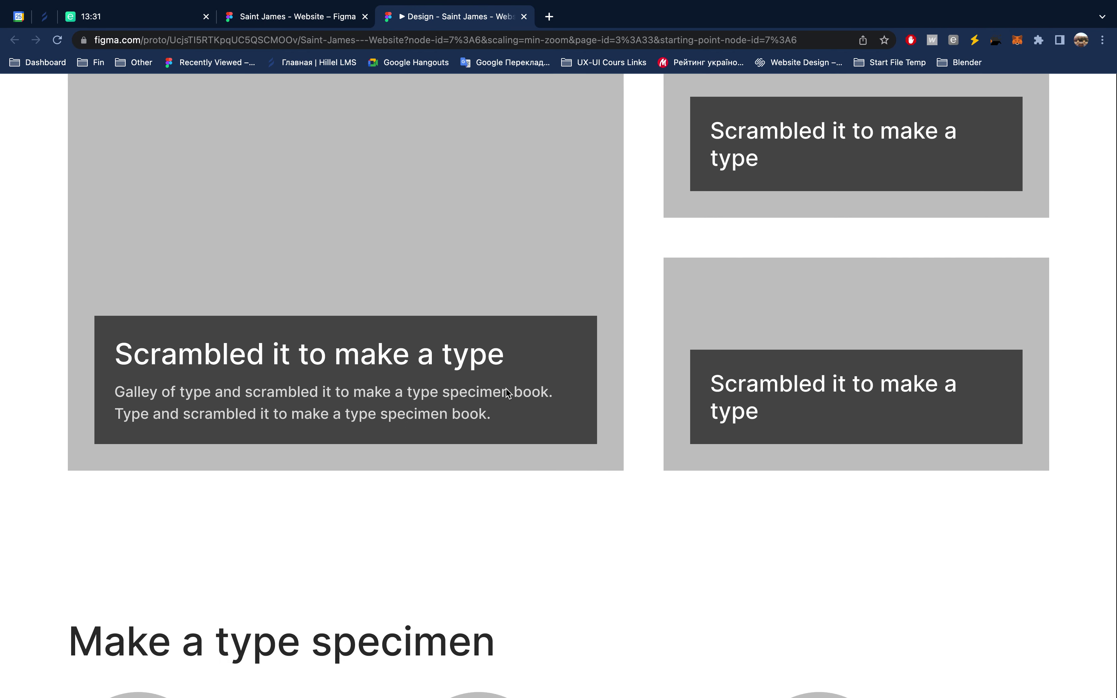
scroll(506, 389, down, 7)
scroll(506, 389, down, 7)
scroll(506, 389, down, 7)
scroll(506, 389, down, 5)
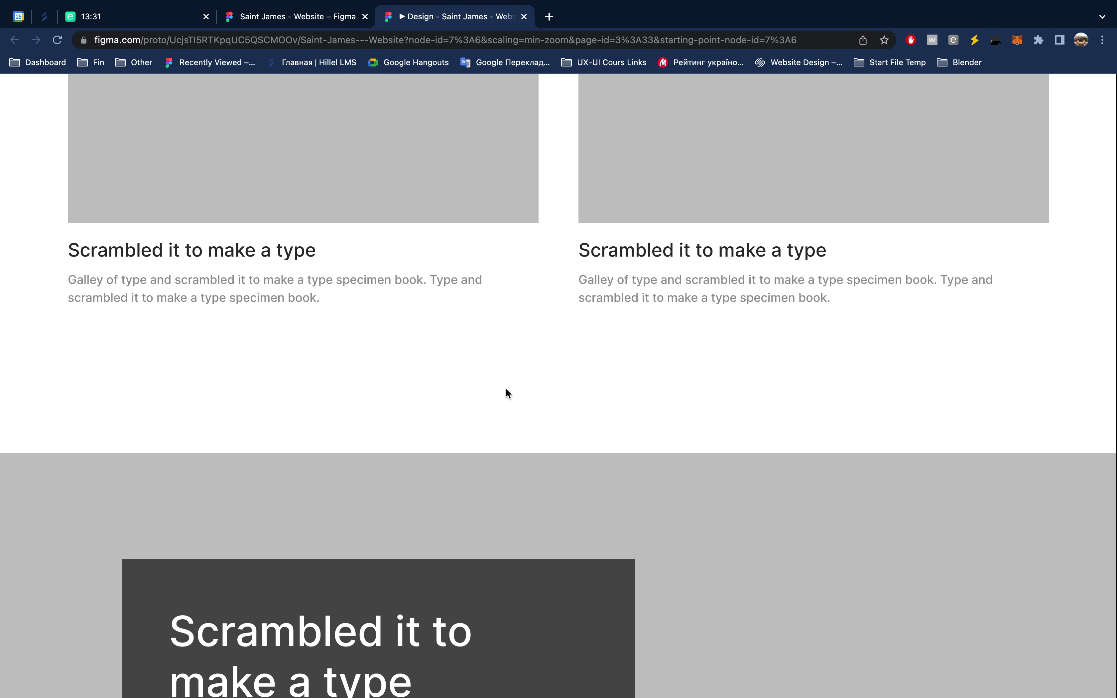
scroll(506, 389, down, 6)
scroll(505, 389, down, 7)
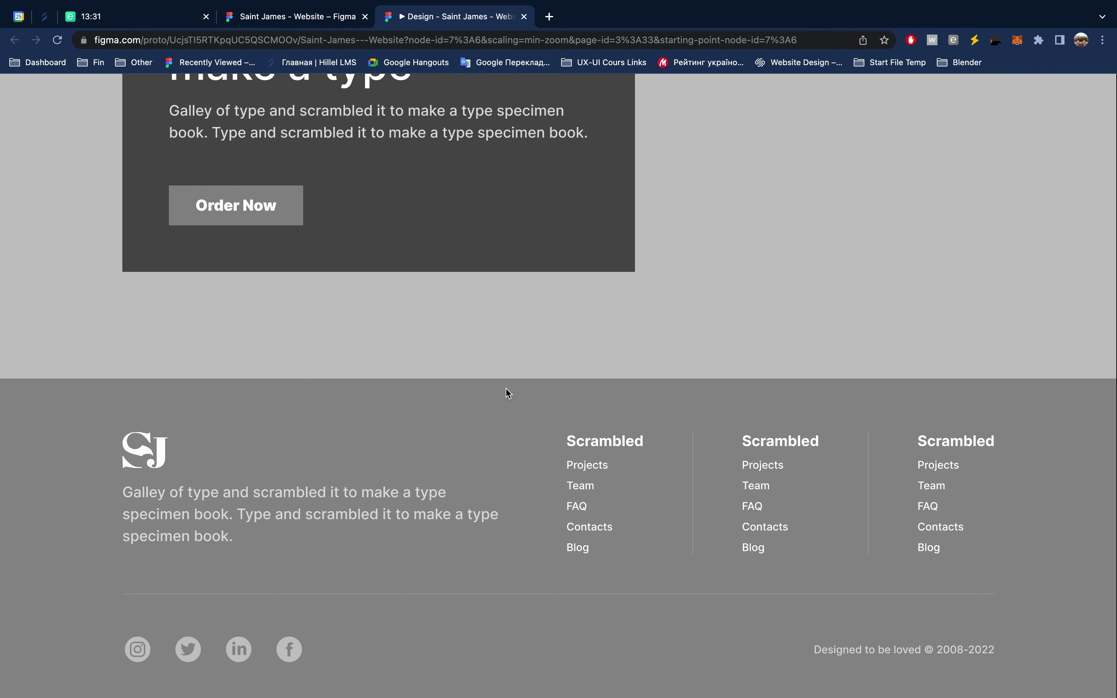
key(ctrl+shift+Tab)
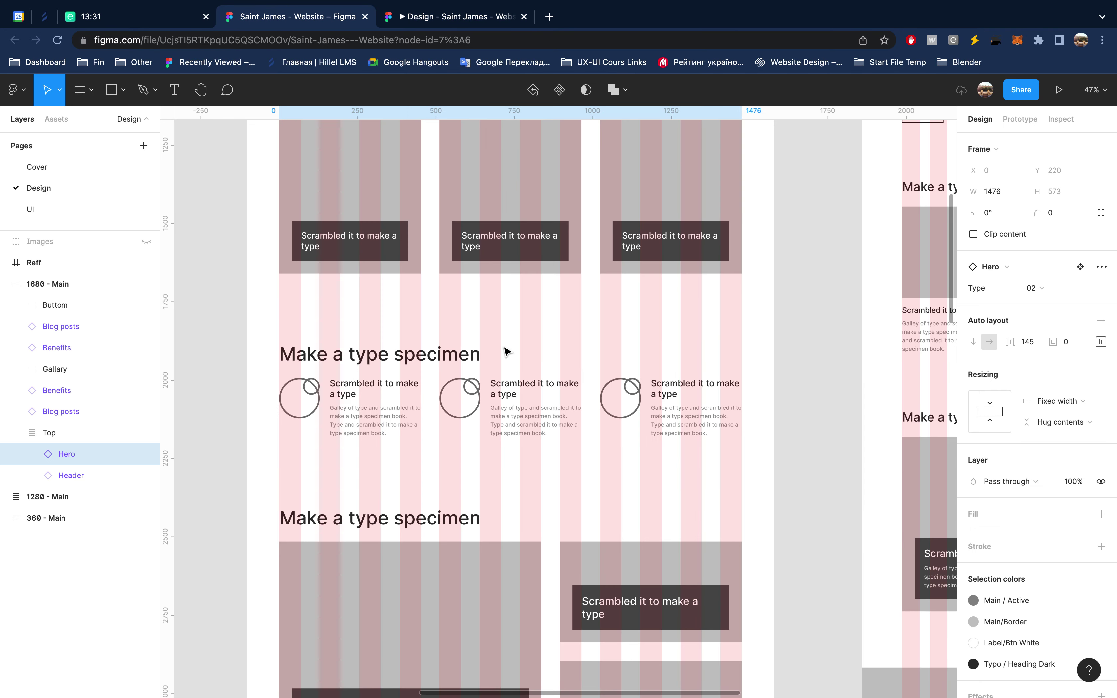
Step: Pan around the canvas to review the frames and clear the selection
scroll(503, 376, down, 5)
scroll(504, 379, down, 5)
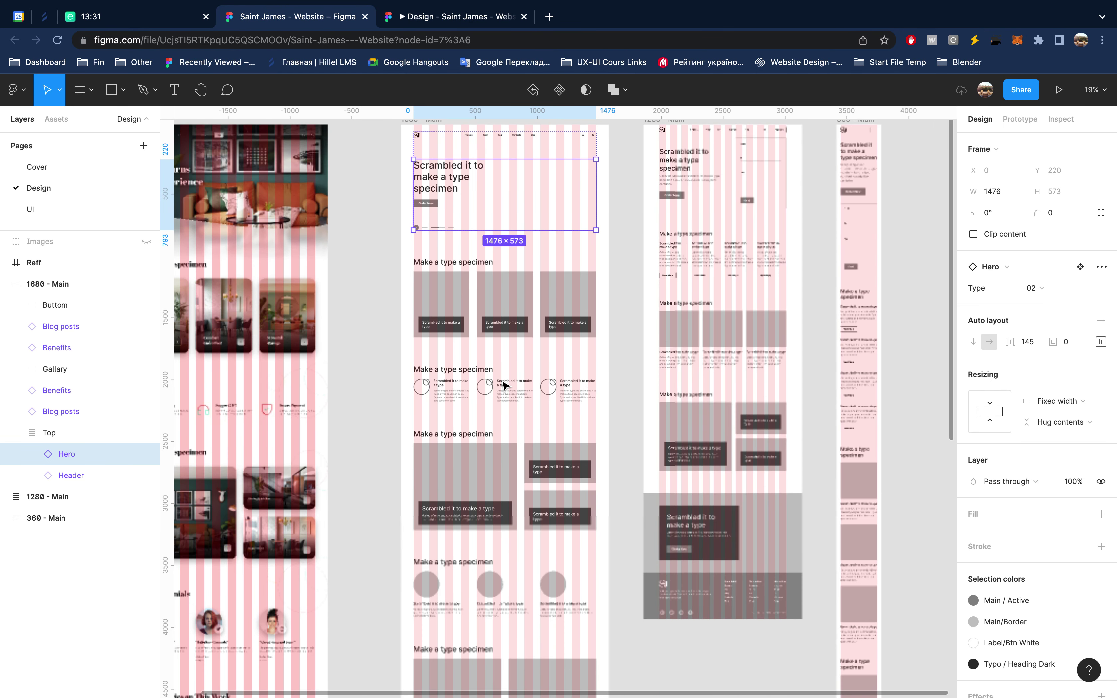
scroll(505, 386, left, 5)
scroll(504, 386, left, 2)
scroll(504, 386, down, 5)
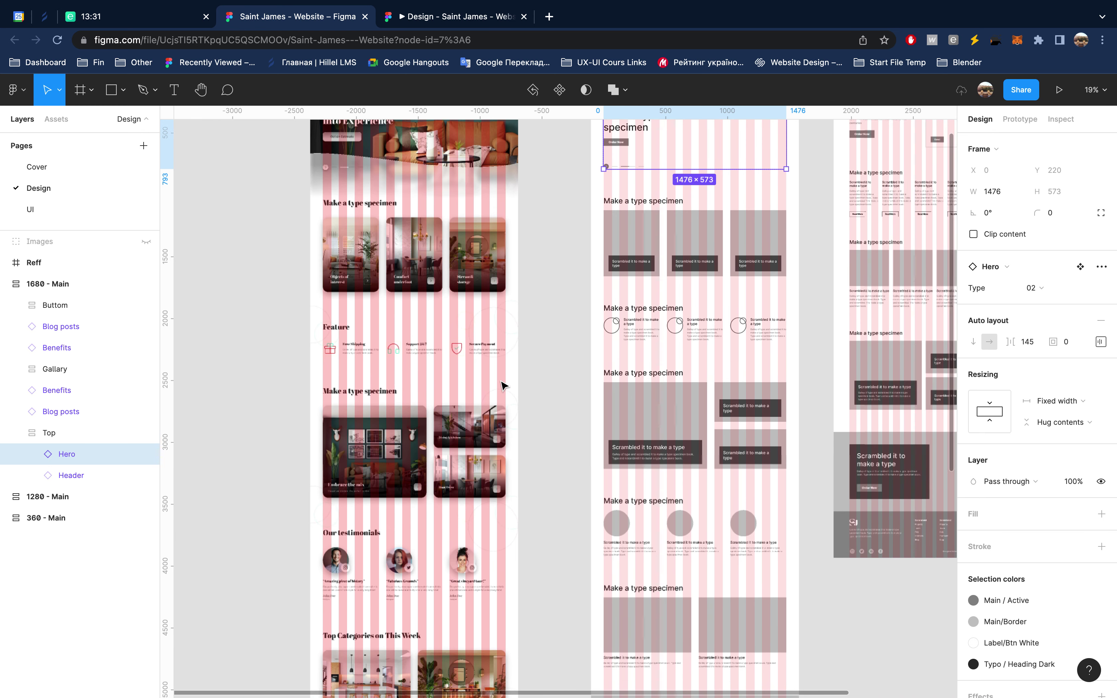
scroll(504, 386, down, 5)
scroll(502, 384, up, 10)
scroll(502, 384, right, 1)
scroll(512, 364, up, 1)
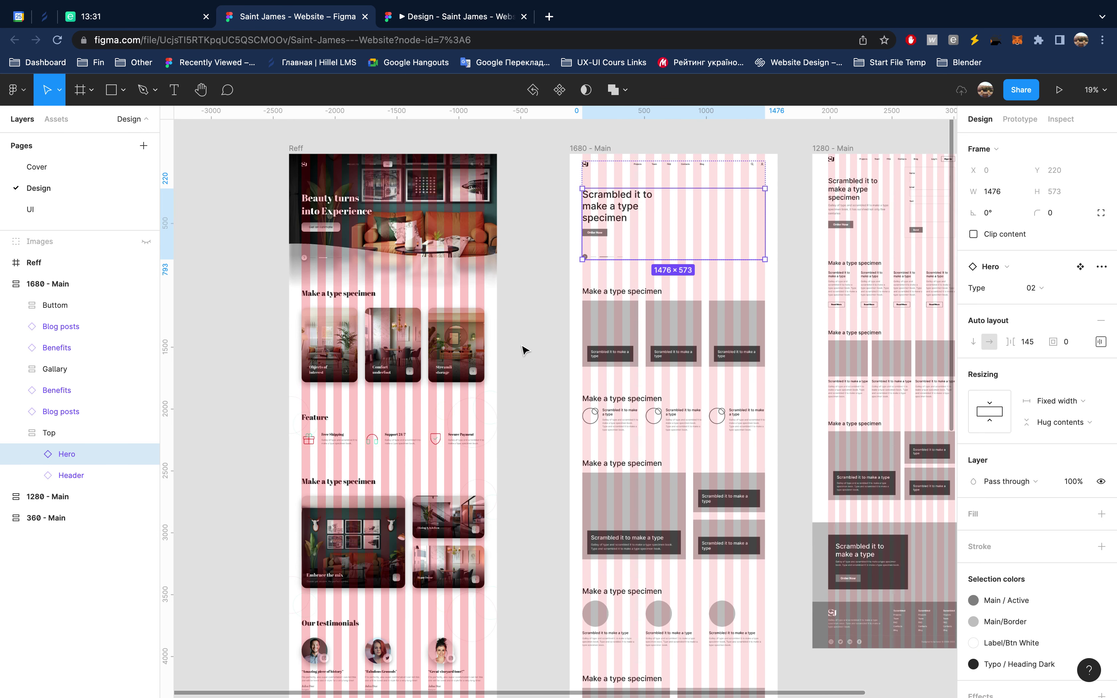
click(524, 350)
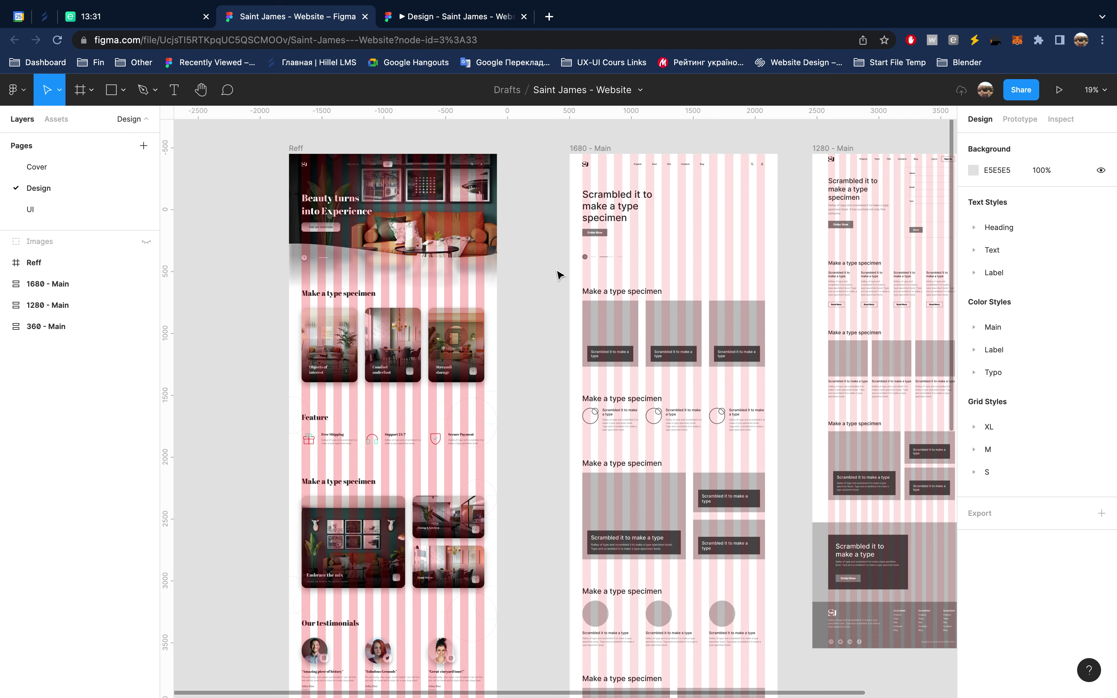
Step: Select the card section and Features section in the Reff frame
scroll(639, 385, down, 5)
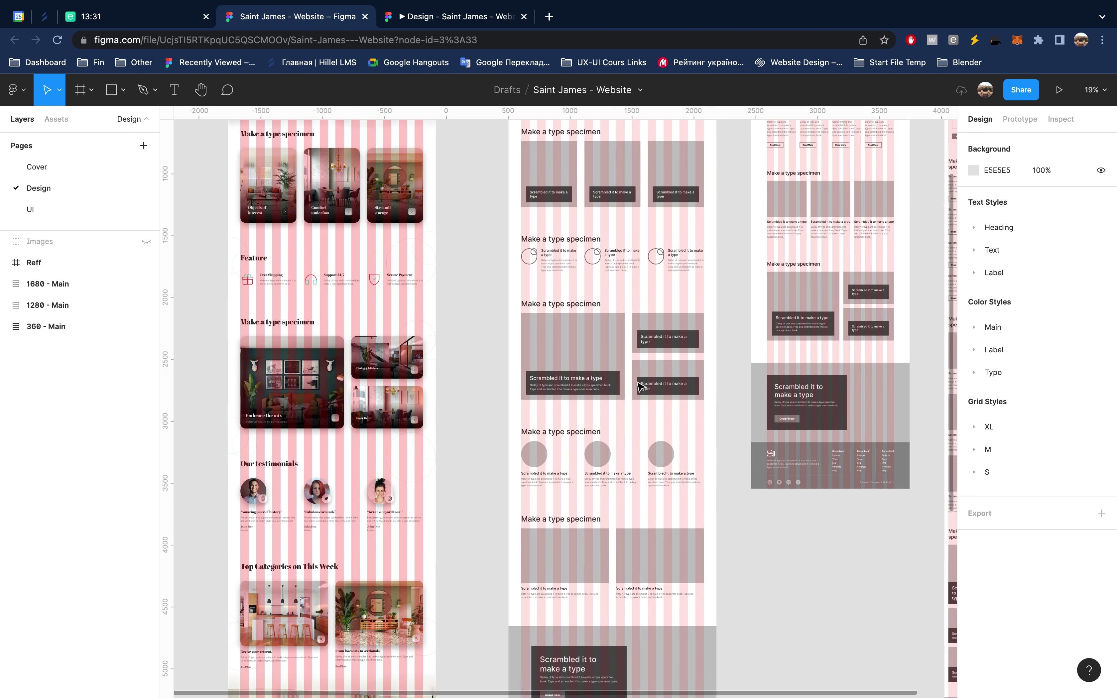
scroll(639, 385, down, 5)
scroll(639, 386, down, 3)
scroll(639, 388, down, 5)
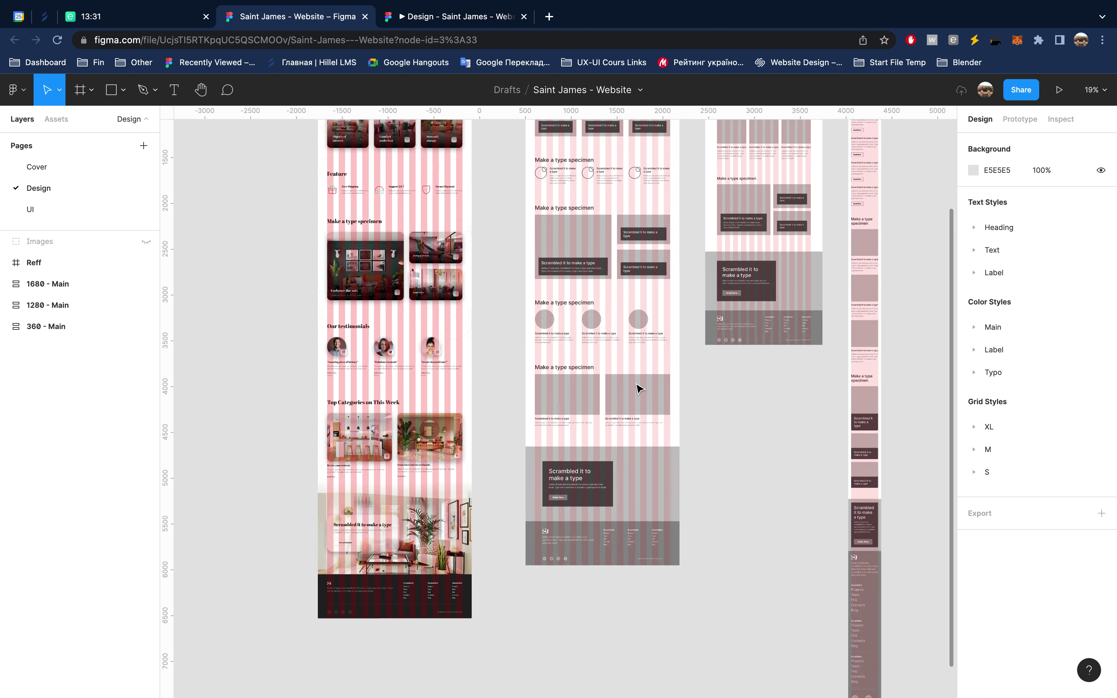
scroll(639, 388, down, 3)
scroll(507, 308, up, 1)
click(471, 272)
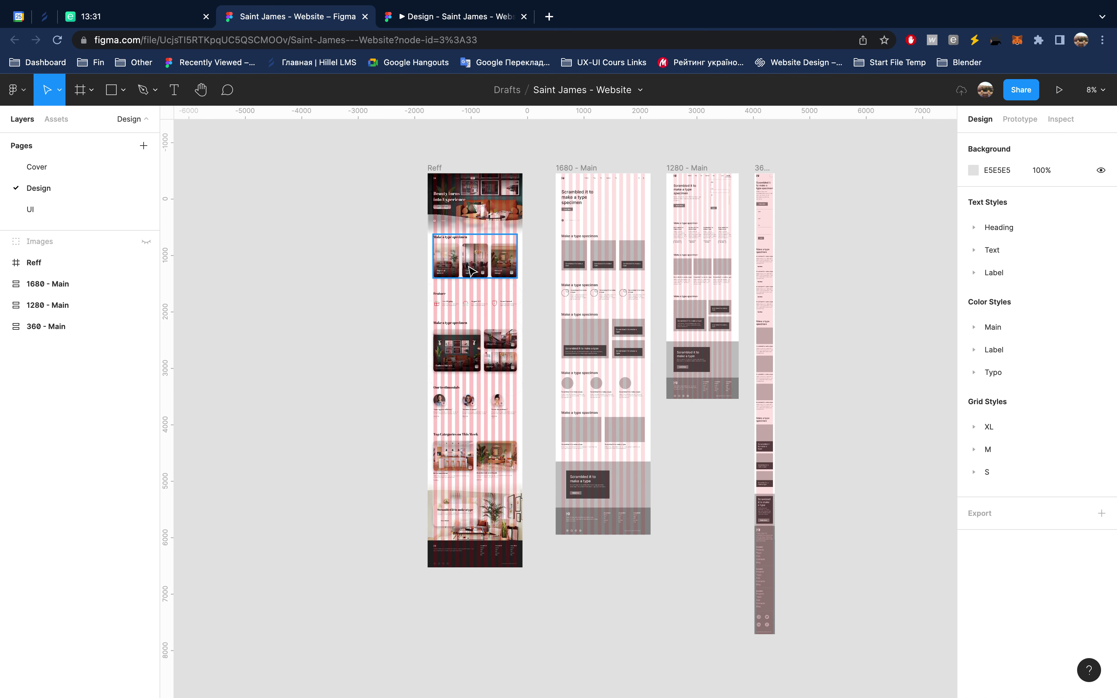
shift+click(467, 304)
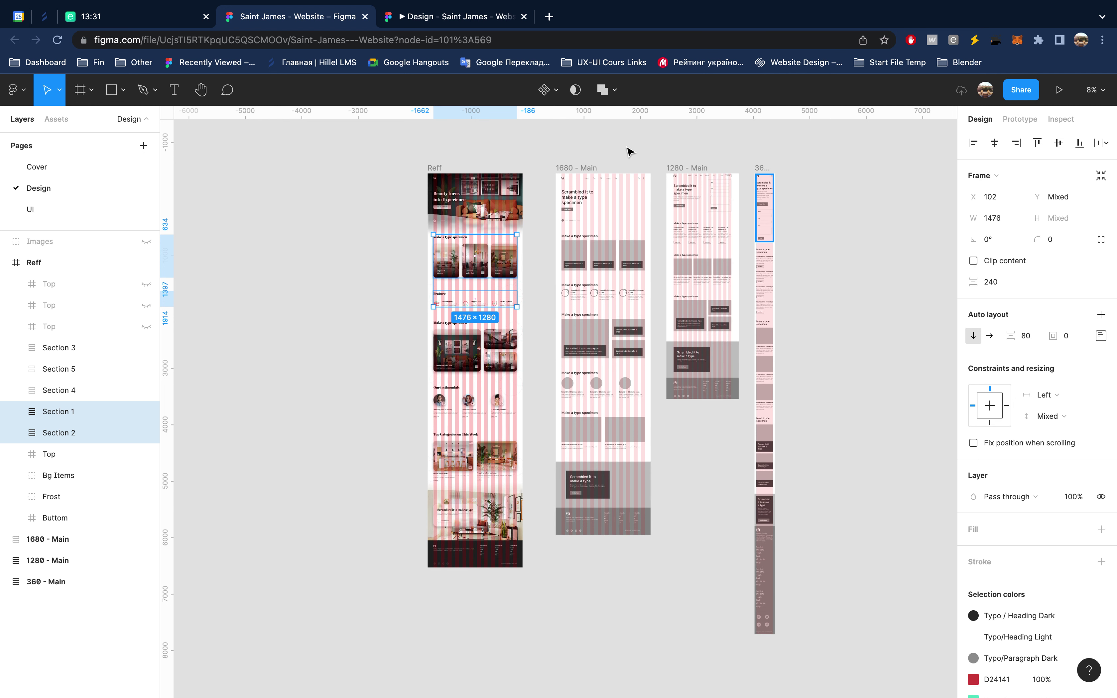
Step: Set the spacing between 1680 - Main sections to 240
click(581, 168)
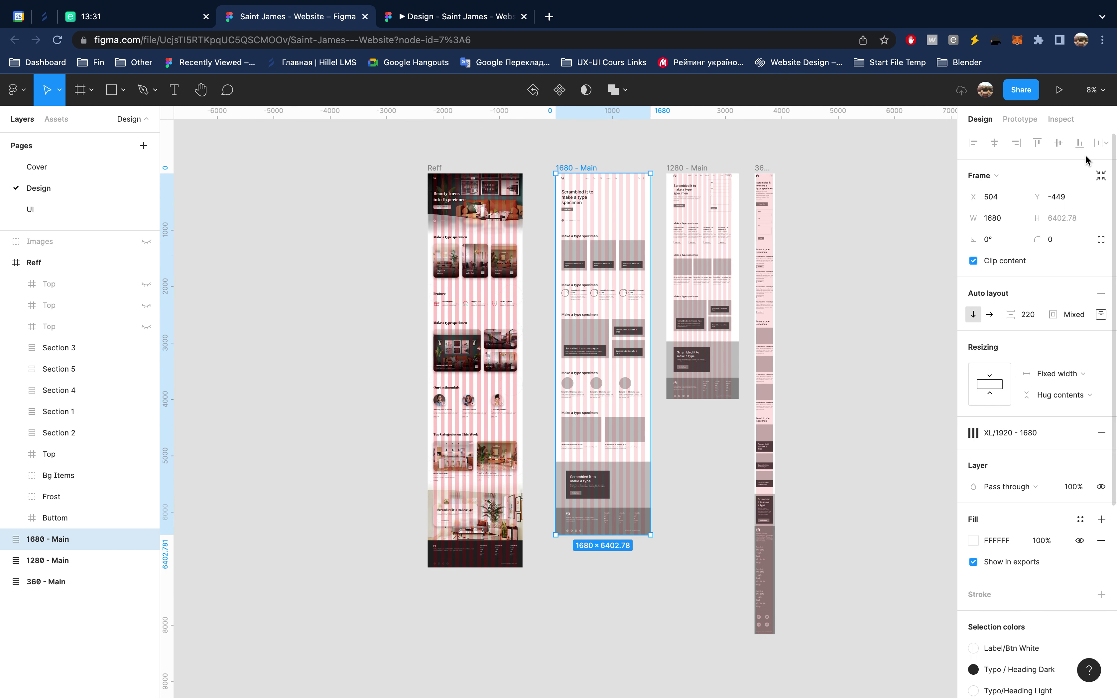
click(1032, 315)
text(220)
text(4)
key(Return)
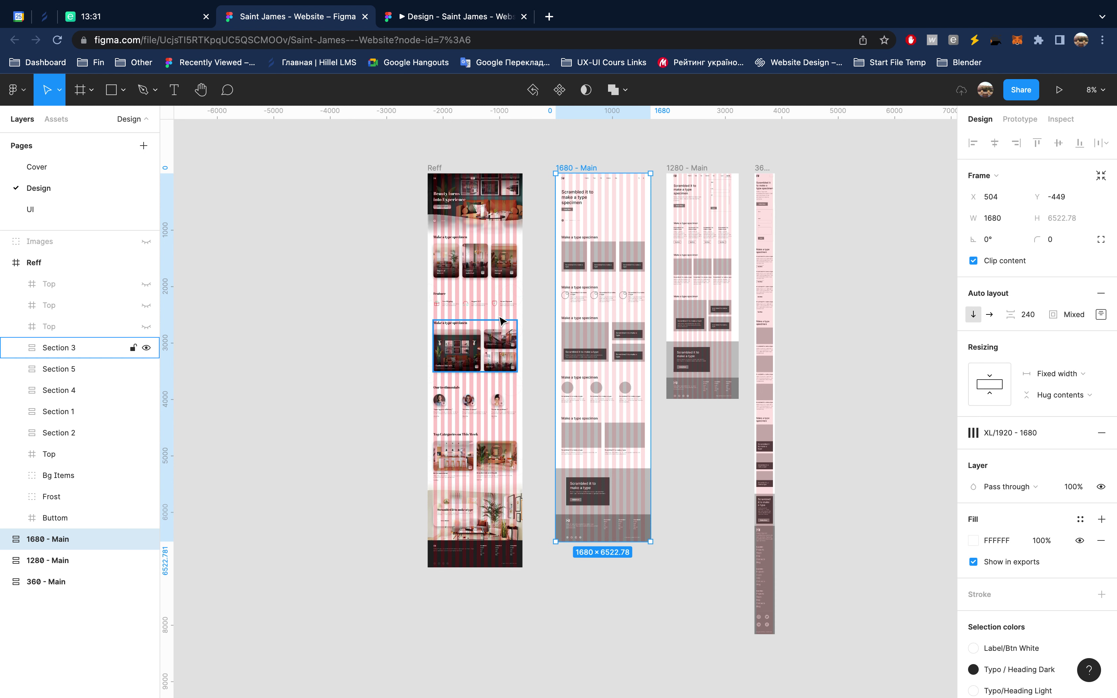
Step: Collapse the Reff layers and select the Top section of 1680 - Main
click(324, 355)
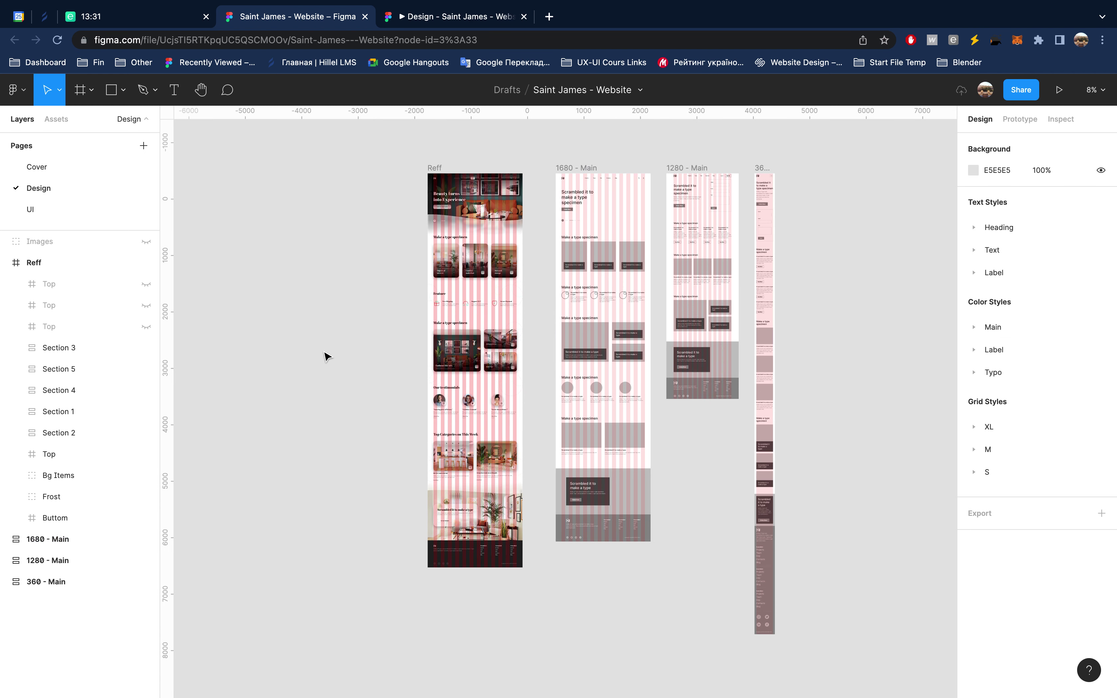
key(alt+l)
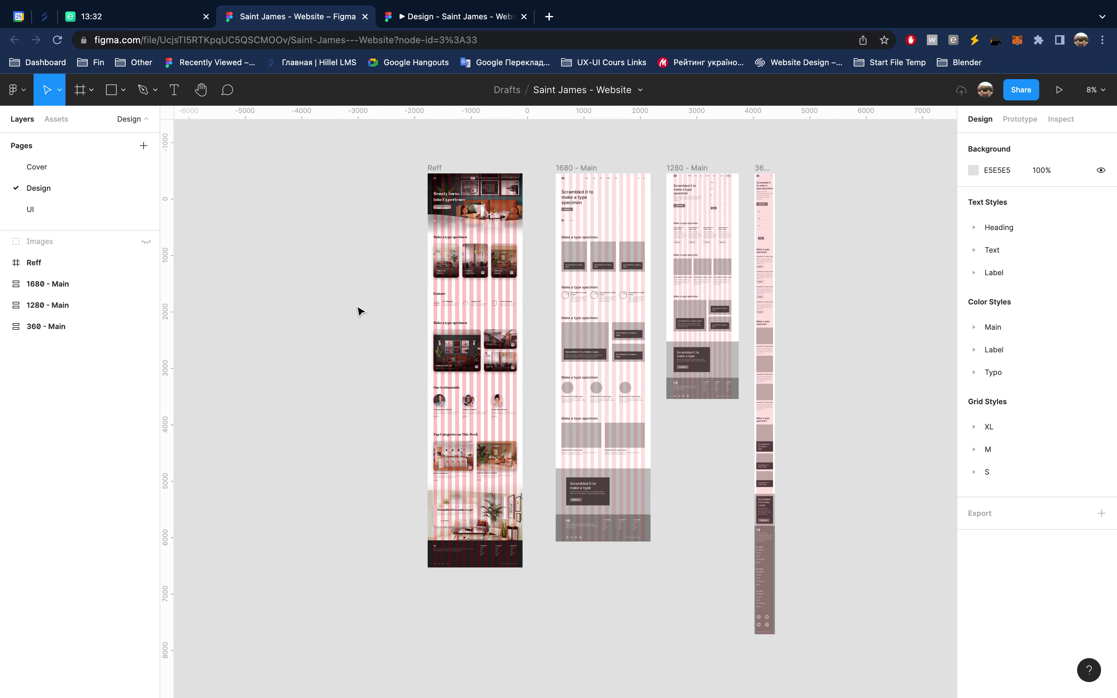
click(600, 201)
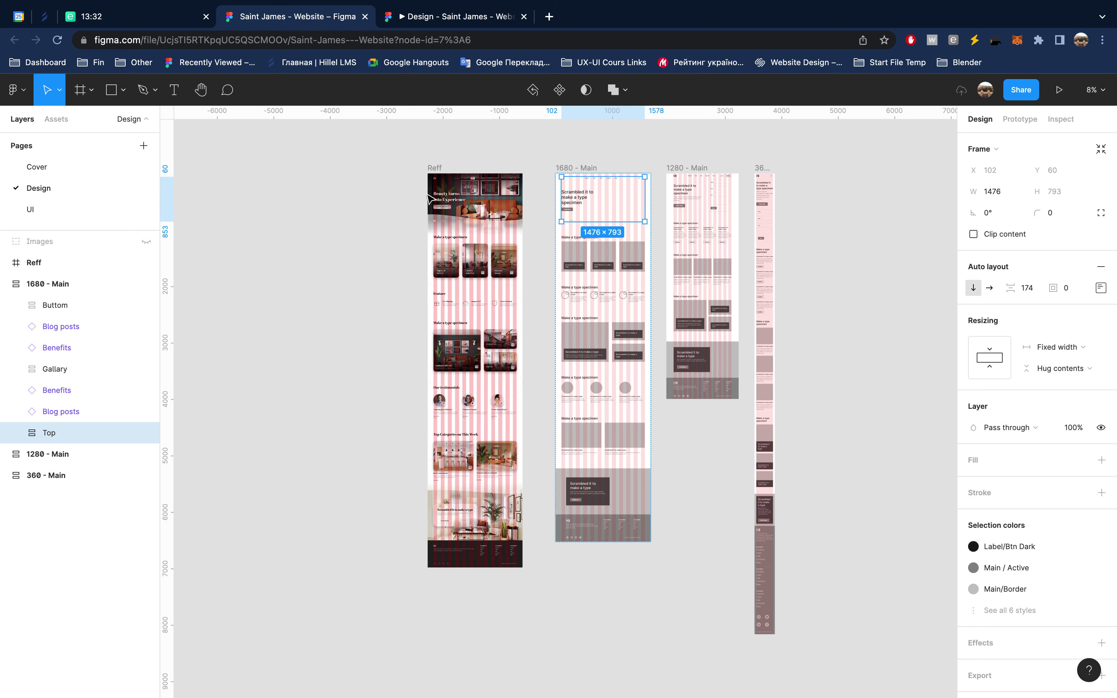
Step: Hide the 1280 - Main and 360 - Main frames and clear the selection
ctrl+scroll(644, 198, up, 5)
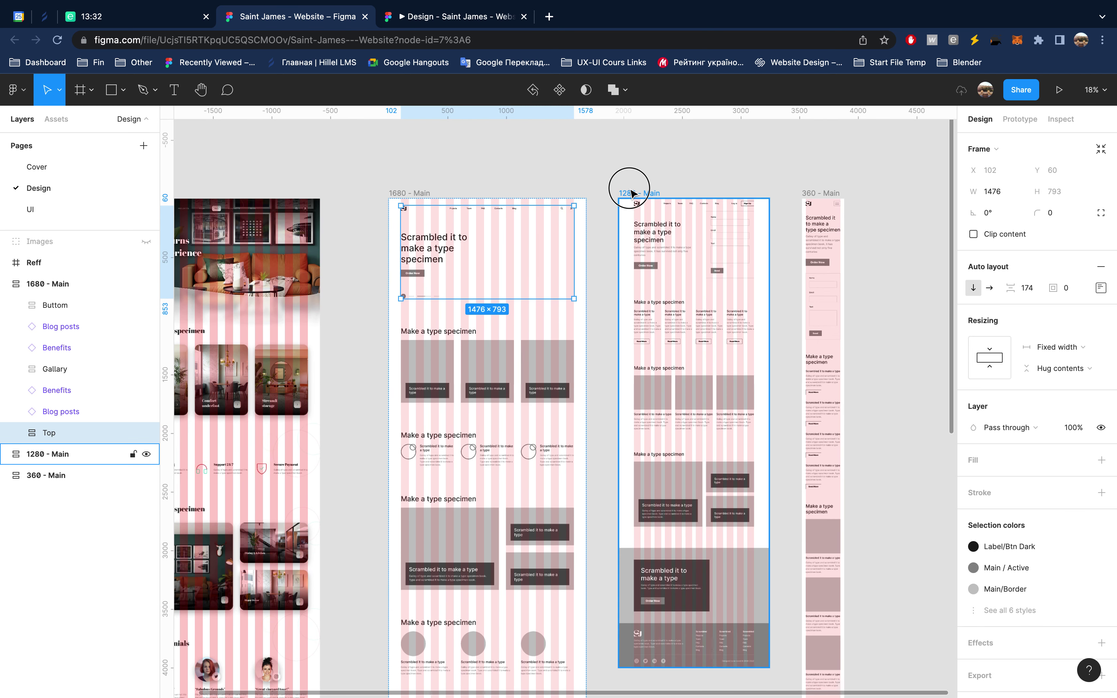
click(631, 192)
shift+click(138, 476)
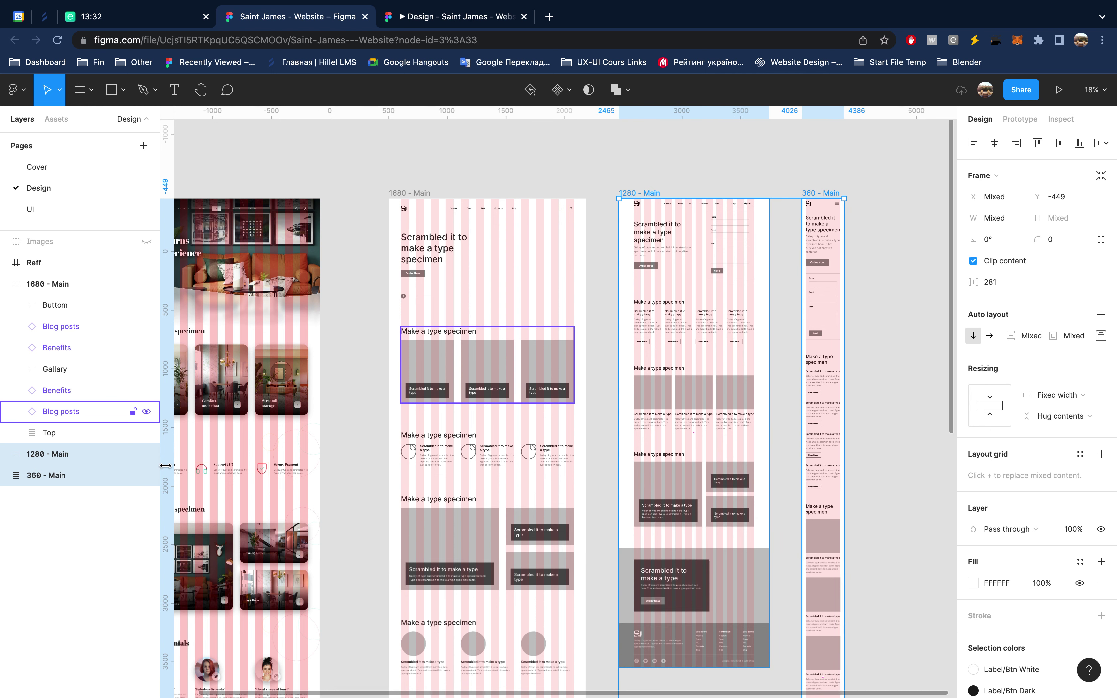
click(146, 475)
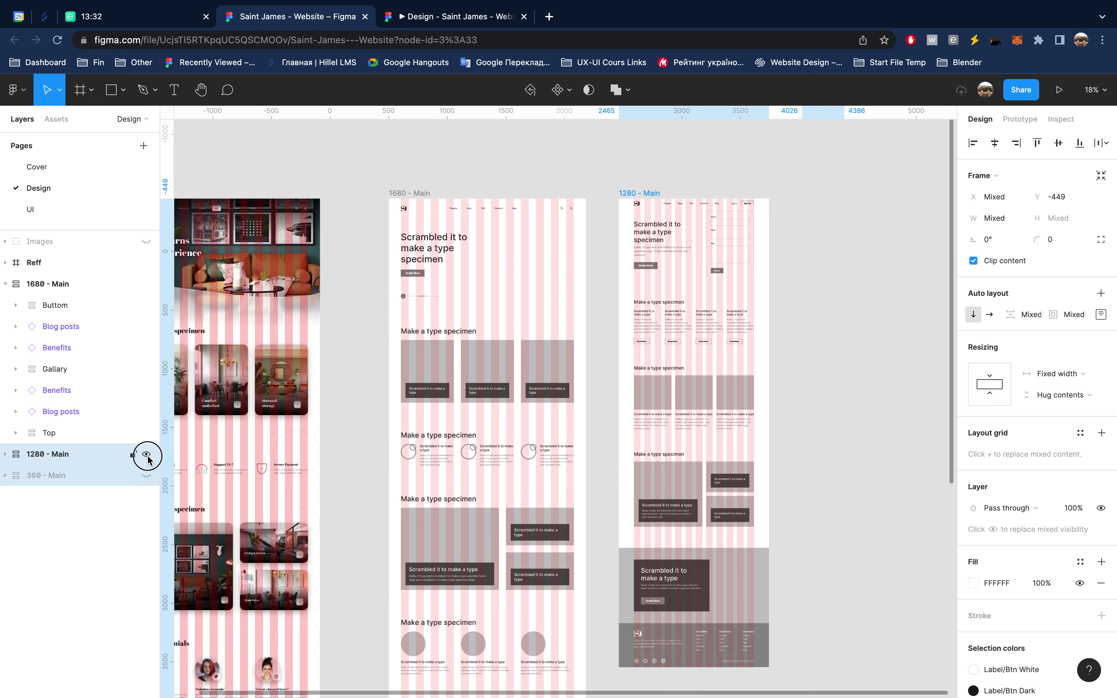
click(147, 454)
scroll(339, 388, left, 5)
scroll(339, 387, down, 2)
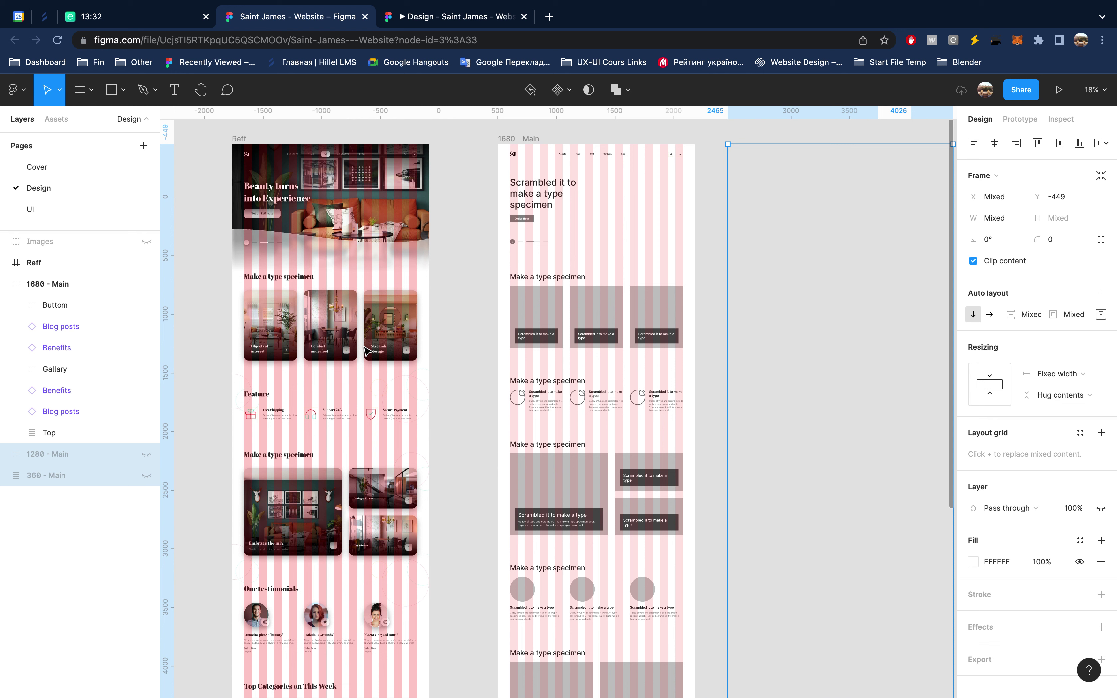
click(469, 272)
scroll(468, 272, up, 2)
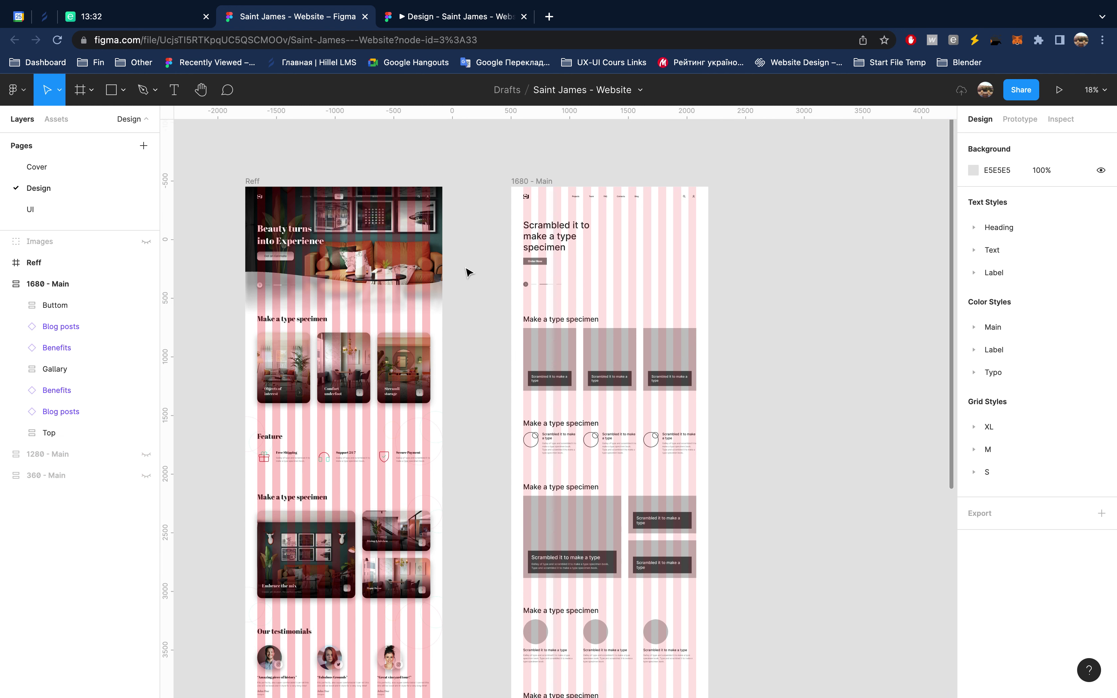
scroll(468, 272, left, 2)
scroll(468, 249, up, 3)
scroll(468, 249, up, 1)
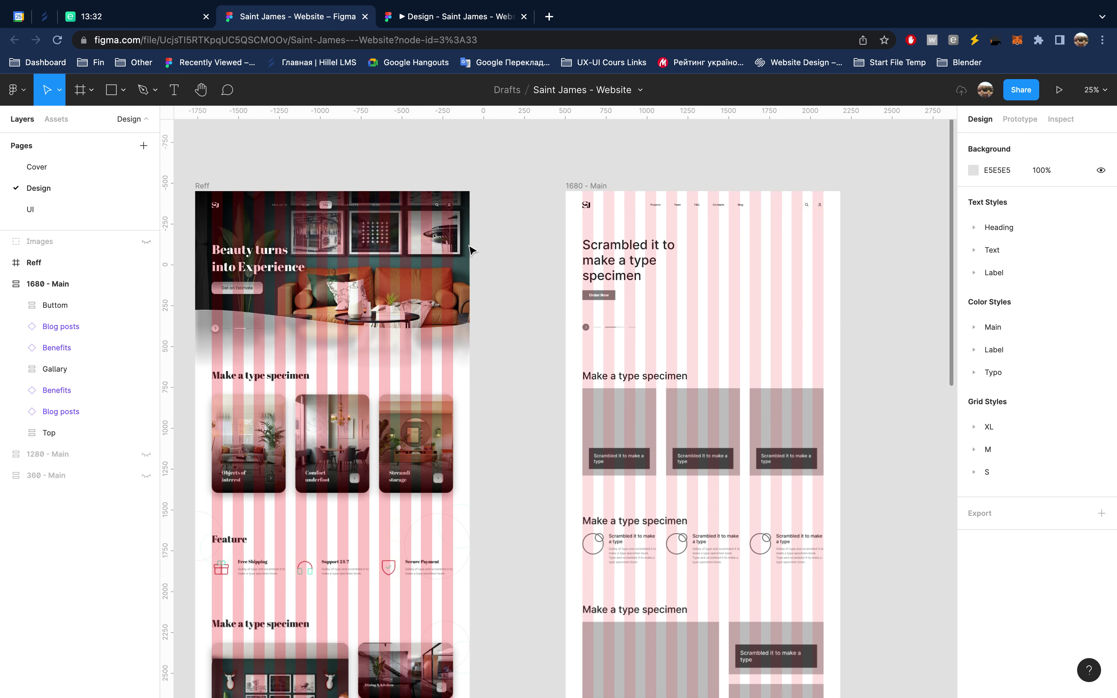
Step: Hide the layout grids, view Recently Viewed files in a new tab, then return to the prototype
key(ctrl+g)
scroll(561, 251, left, 2)
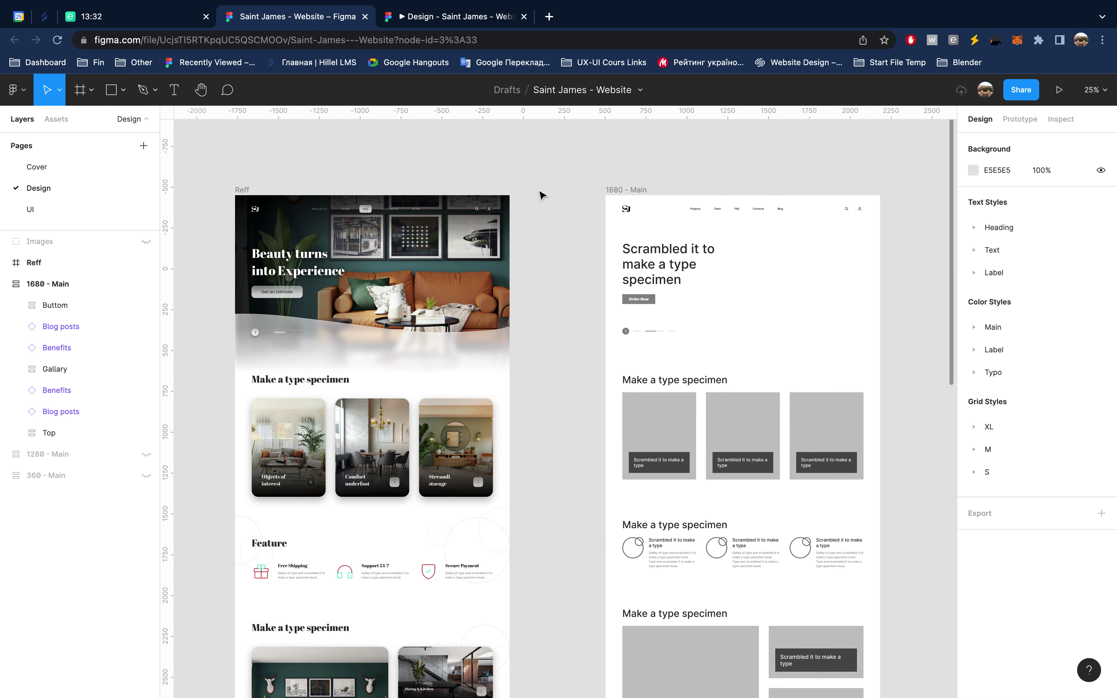
click(549, 17)
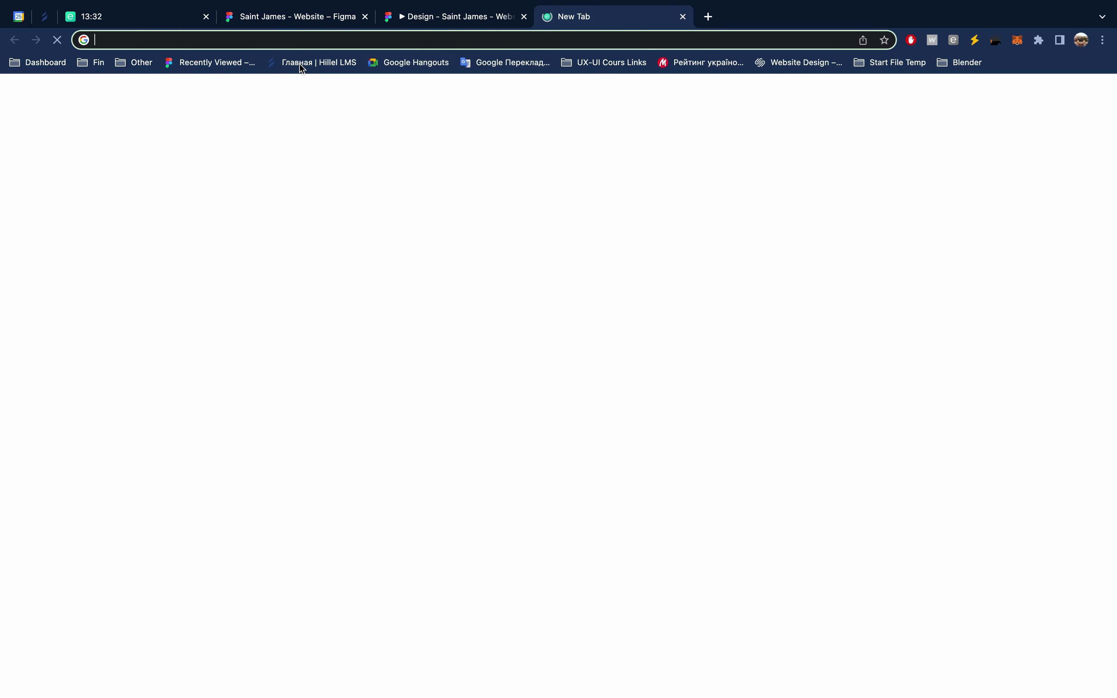
click(215, 64)
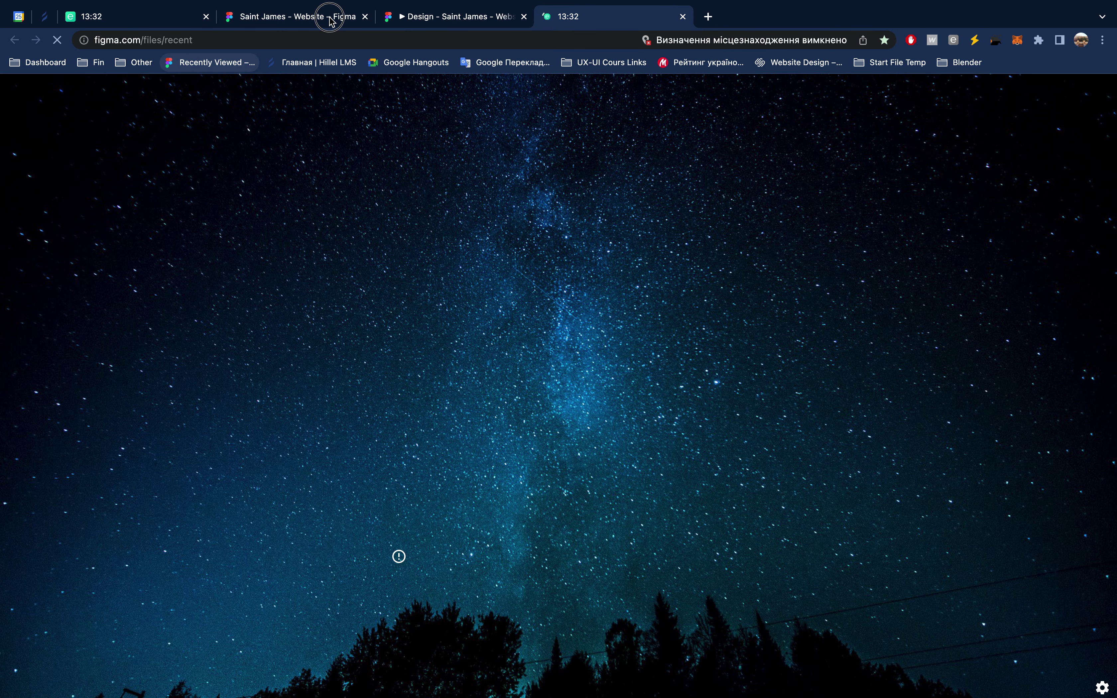
click(343, 17)
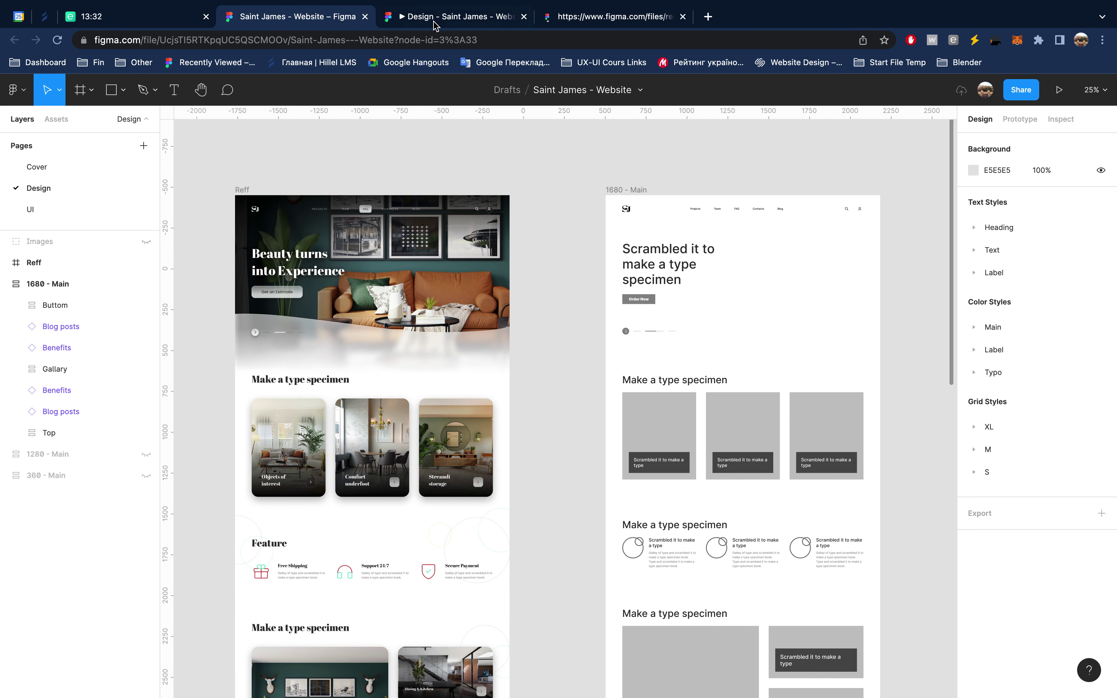
click(435, 23)
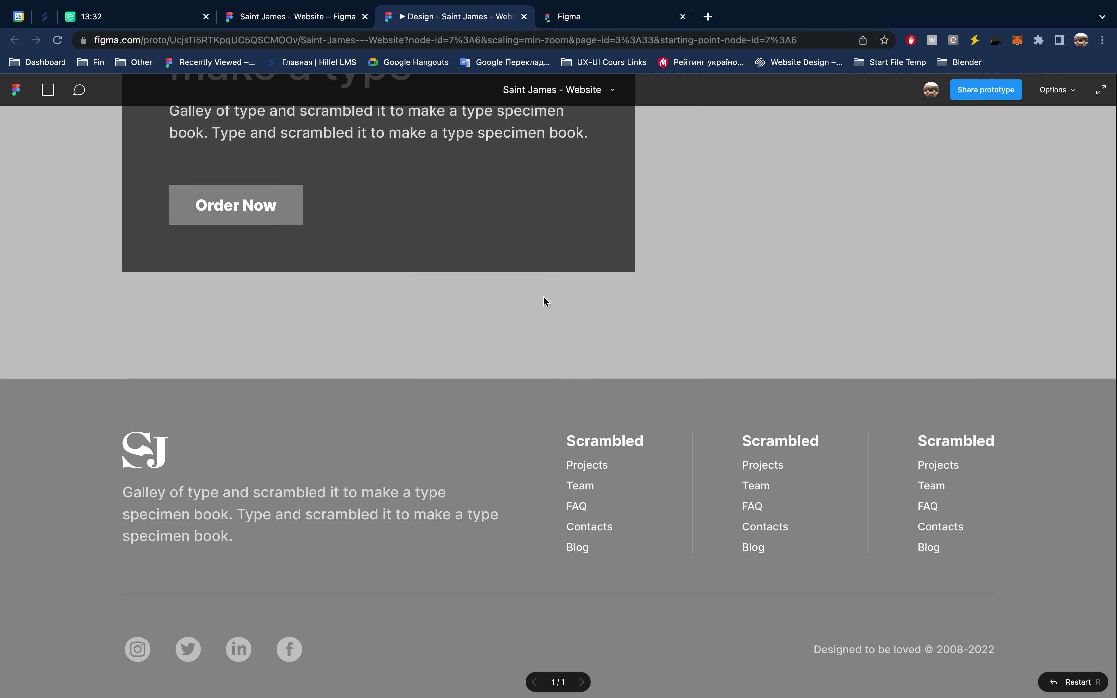
scroll(543, 297, up, 2)
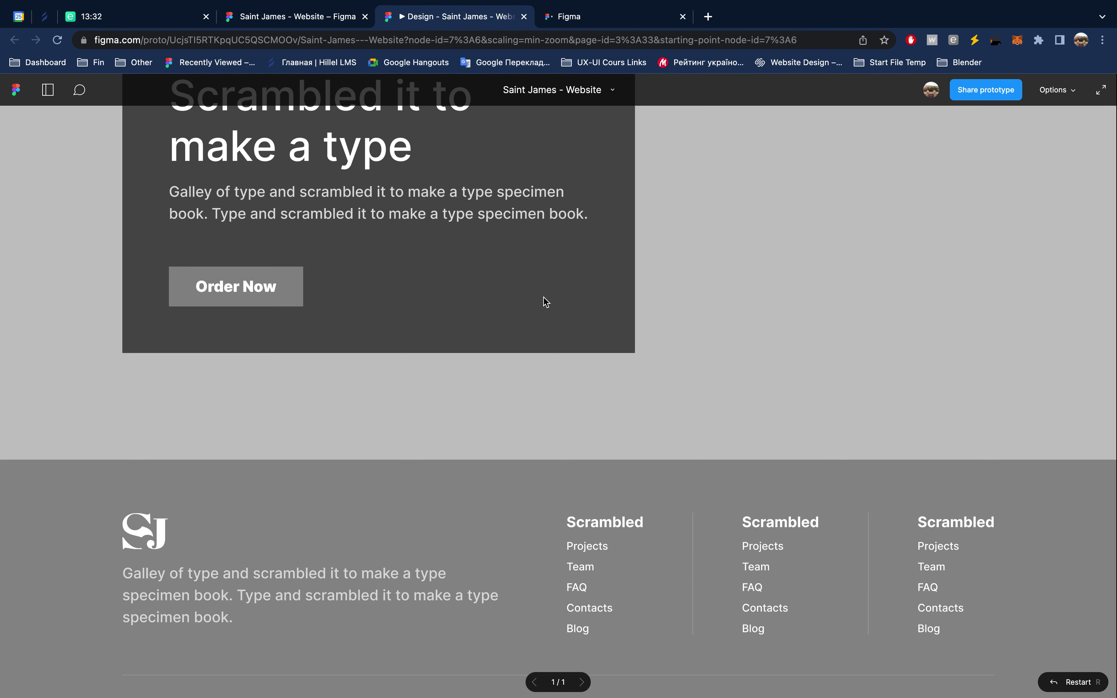
scroll(543, 297, up, 8)
scroll(543, 297, up, 5)
scroll(543, 297, up, 2)
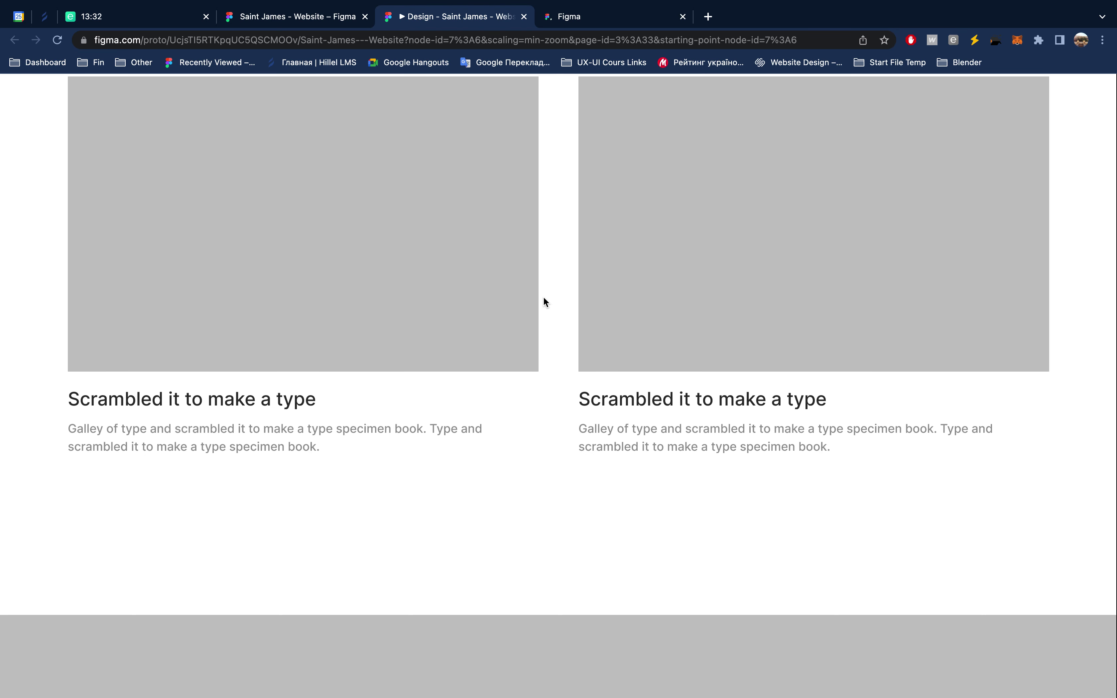
scroll(542, 297, up, 5)
scroll(543, 297, up, 3)
scroll(543, 297, up, 6)
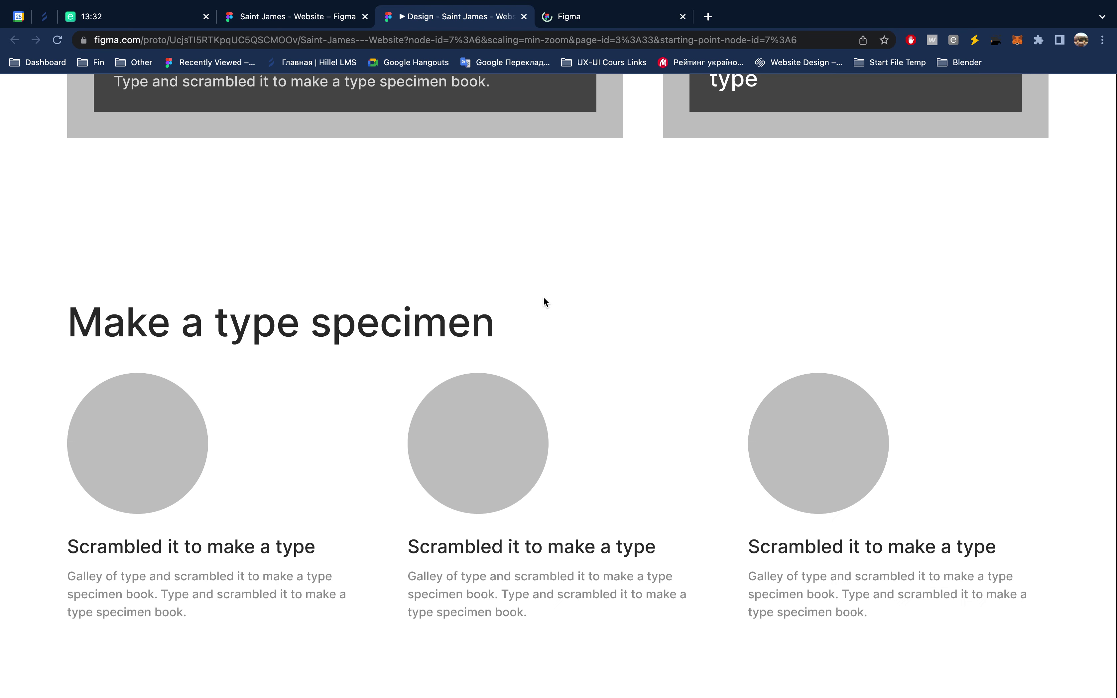
scroll(543, 297, up, 3)
scroll(544, 301, up, 5)
scroll(543, 301, up, 4)
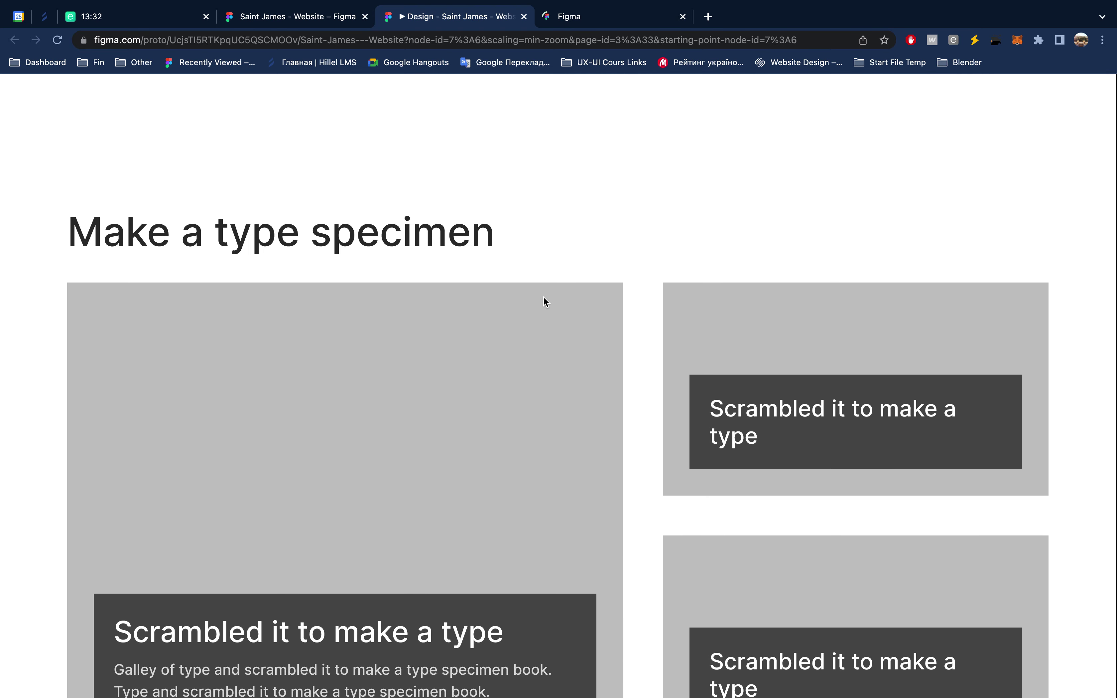
scroll(544, 301, up, 4)
scroll(544, 301, up, 3)
scroll(544, 300, up, 3)
scroll(544, 300, up, 3)
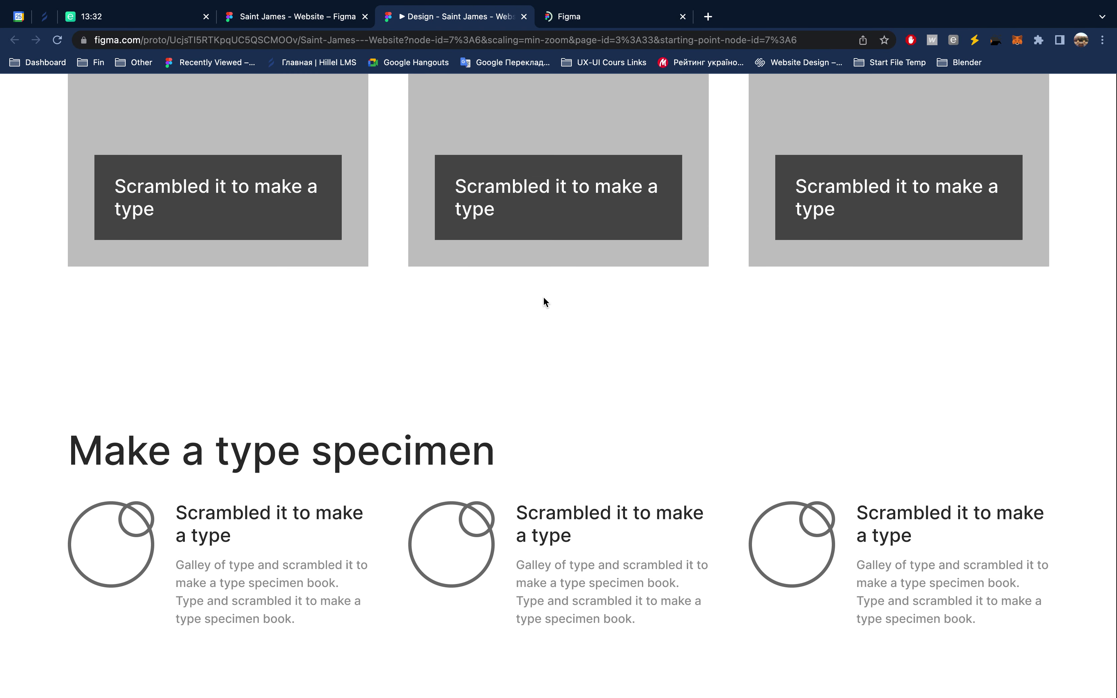
scroll(544, 300, up, 5)
scroll(543, 300, up, 5)
scroll(543, 301, up, 3)
scroll(544, 301, up, 6)
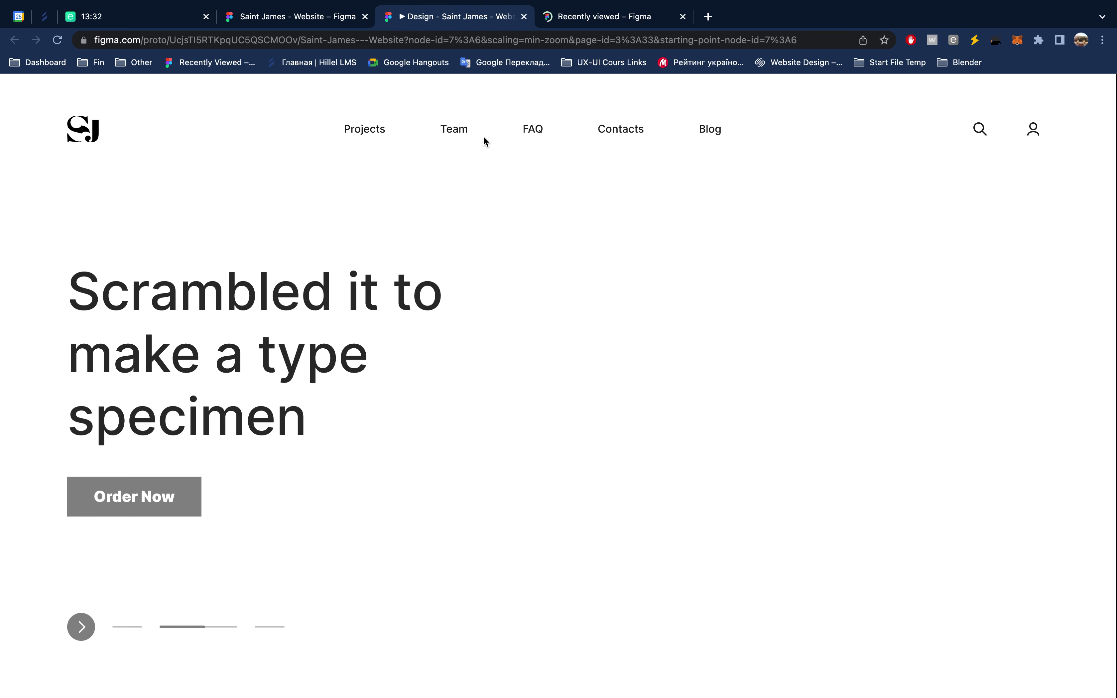
click(483, 136)
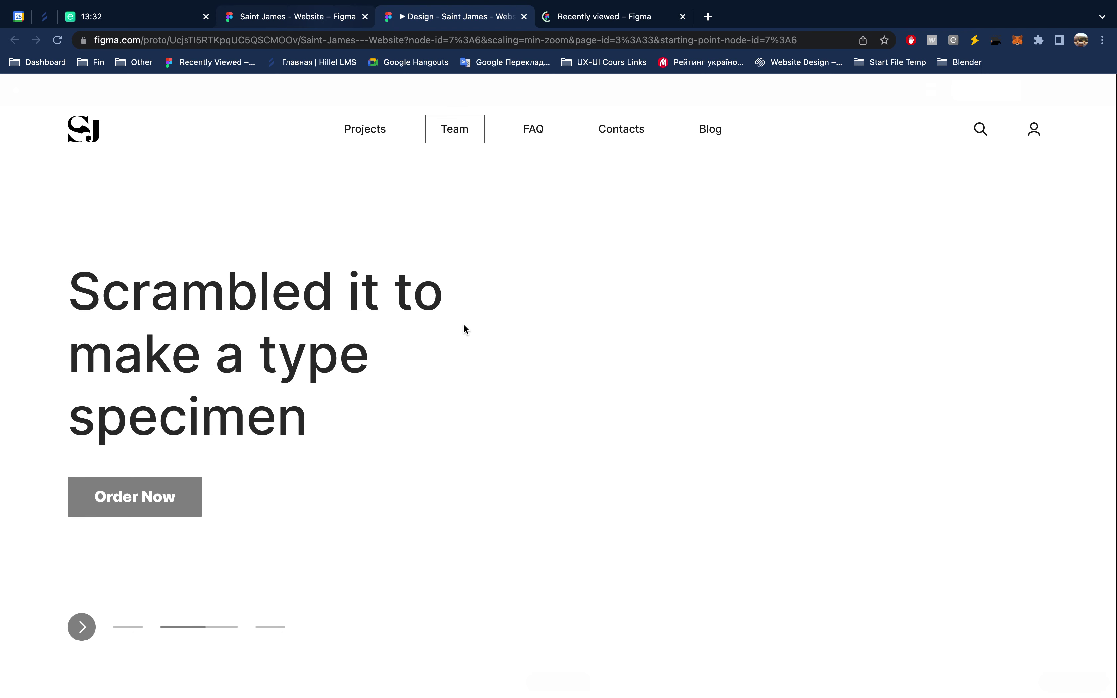
key(ctrl+shift+Tab)
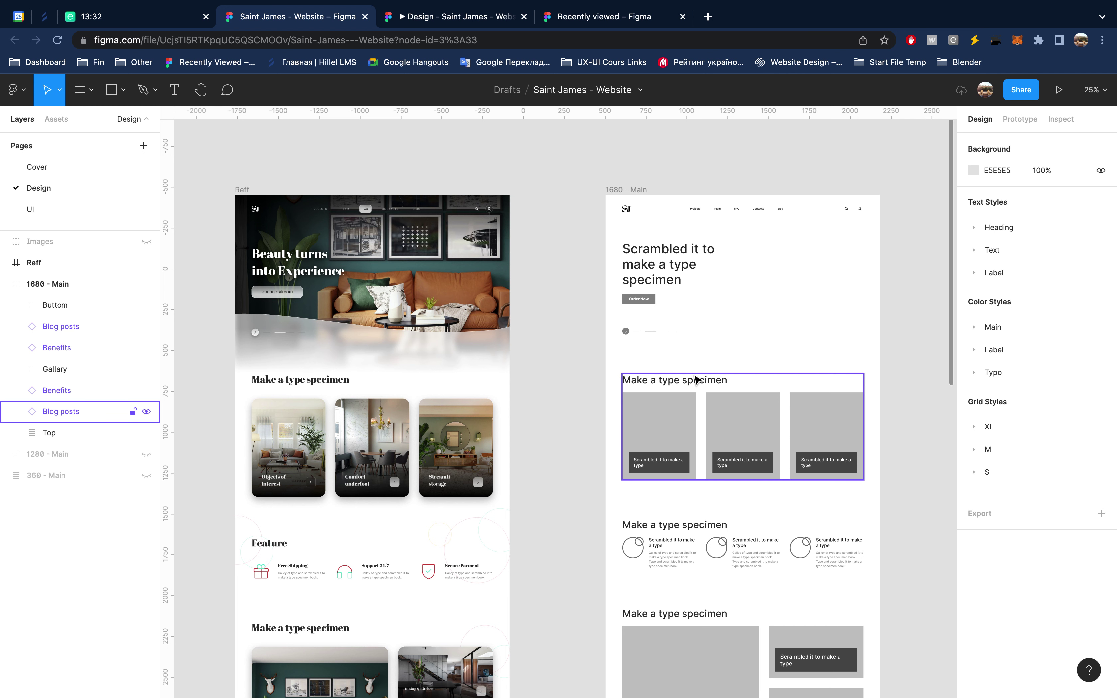
Step: Detach the upper Blog posts and Benefits sections of 1680 - Main from their components
click(697, 389)
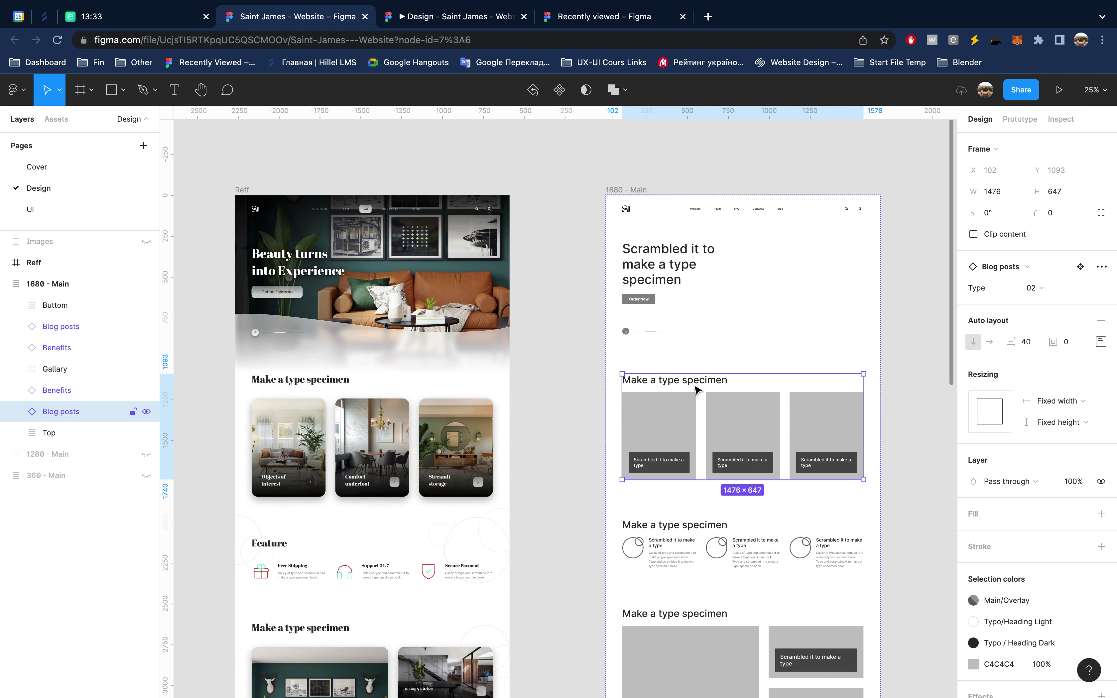
scroll(697, 389, right, 3)
scroll(697, 389, down, 2)
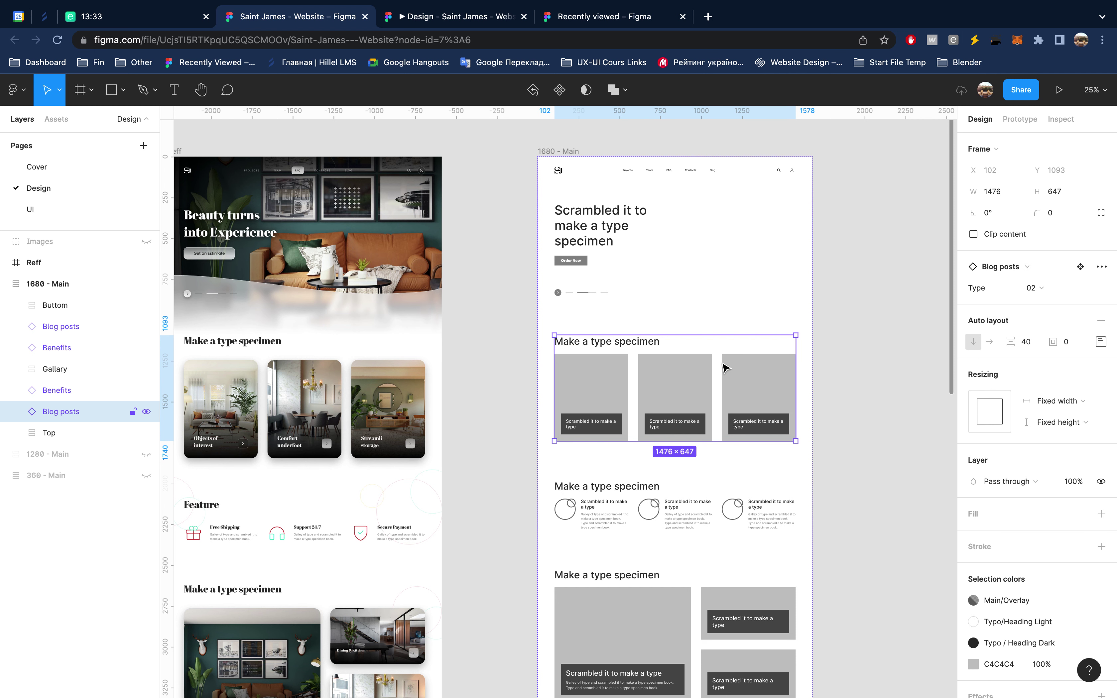
right_click(75, 413)
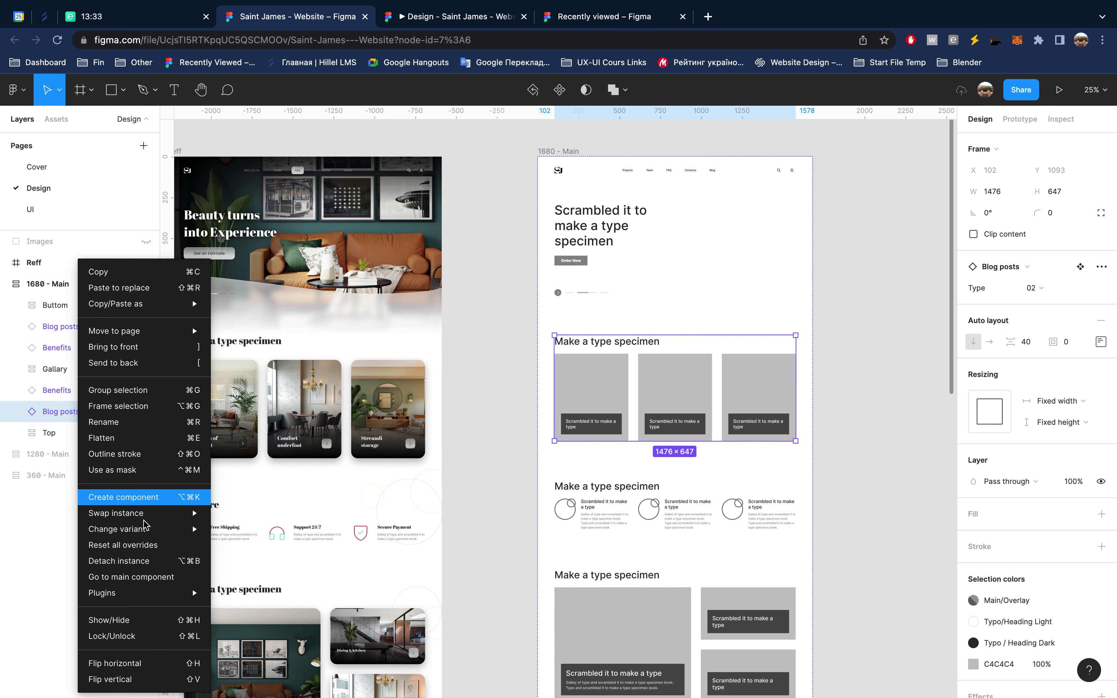
click(137, 567)
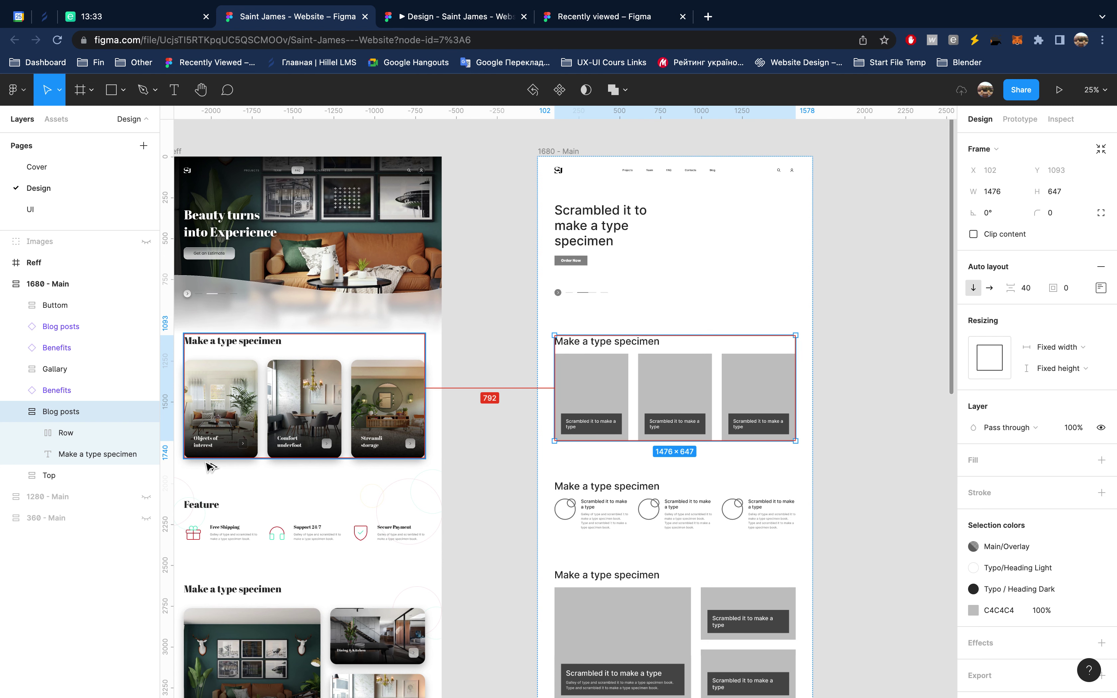
key(alt+l)
scroll(671, 364, down, 3)
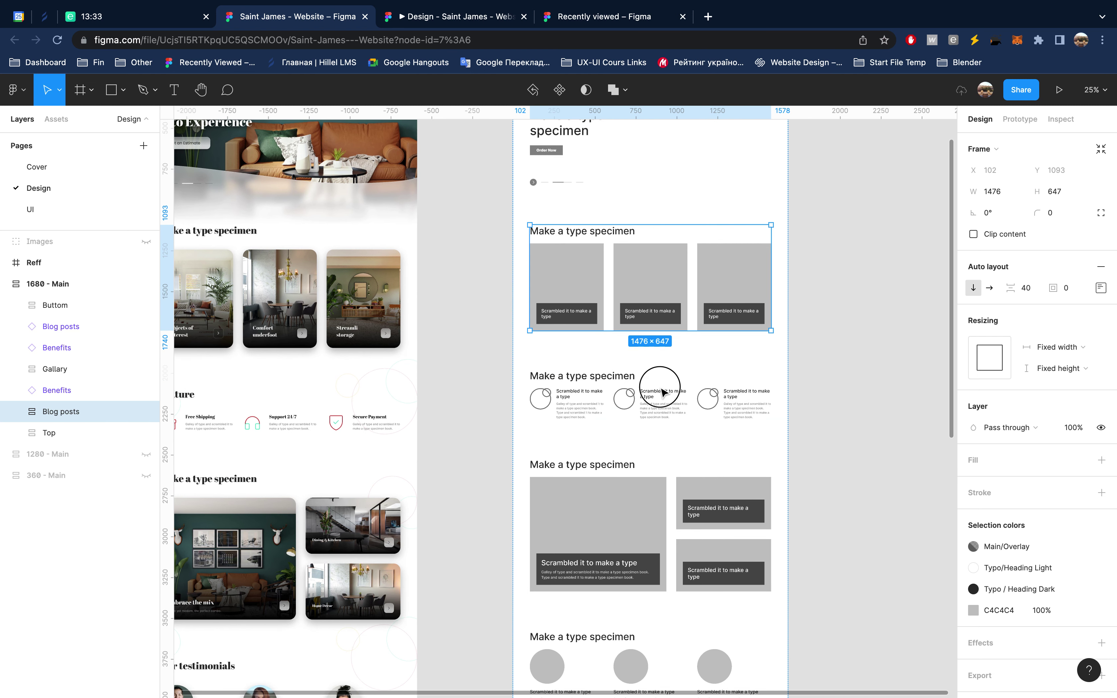
click(673, 376)
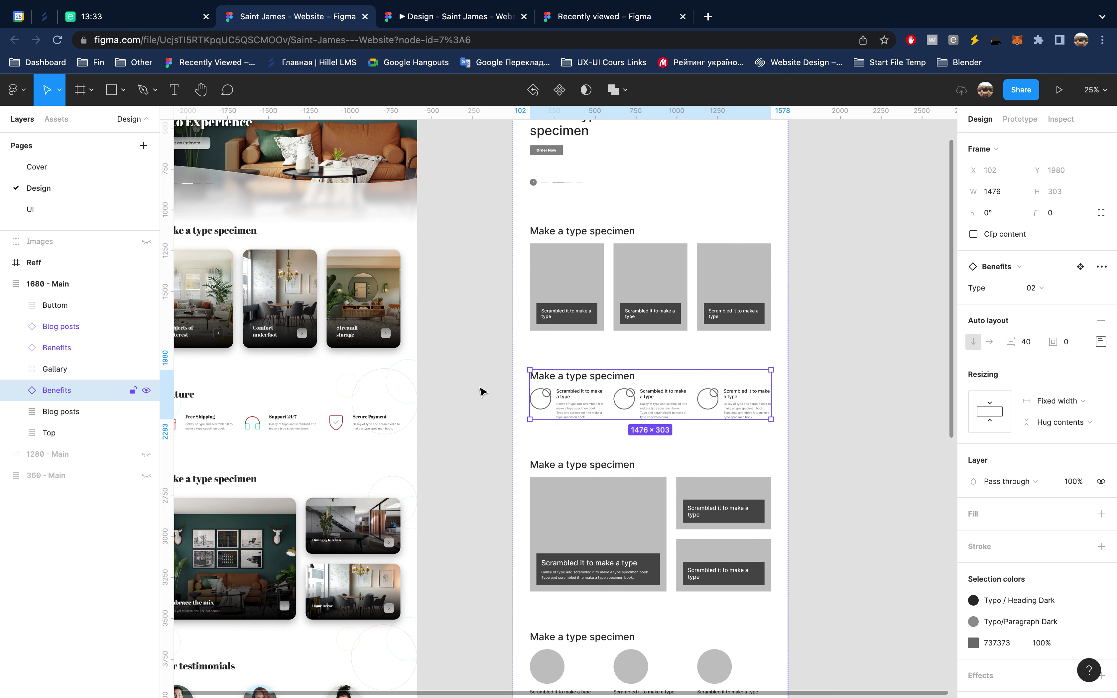
right_click(68, 393)
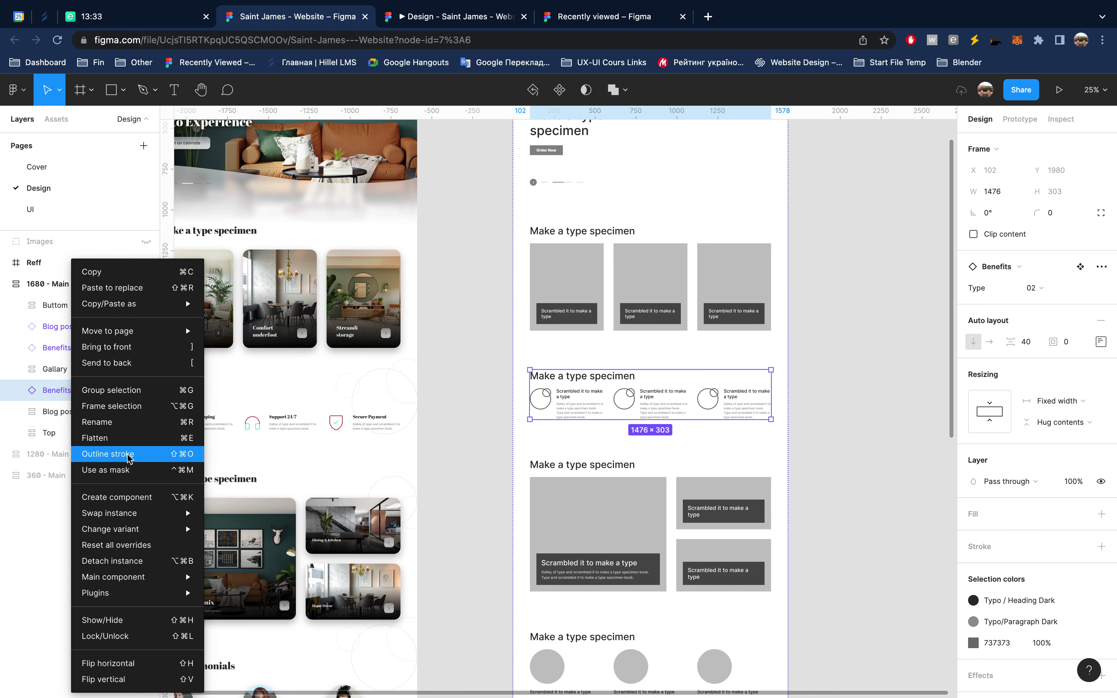
click(134, 561)
Step: Select the other Blog posts and Benefits instances together and detach both
click(67, 330)
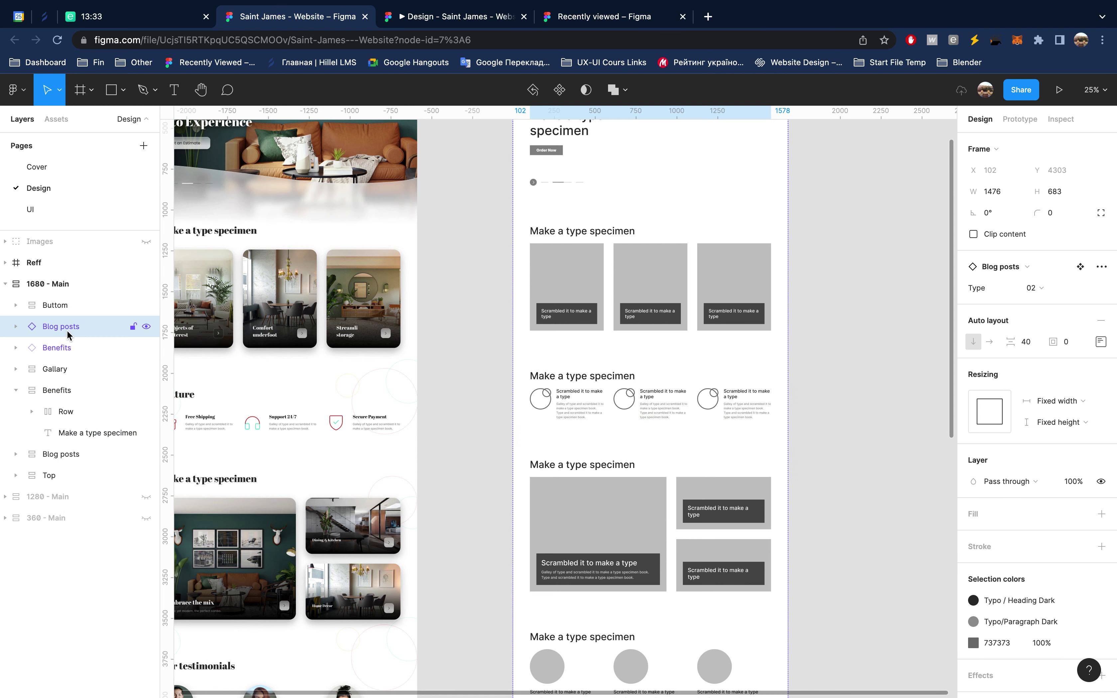
scroll(562, 475, down, 2)
scroll(562, 475, down, 6)
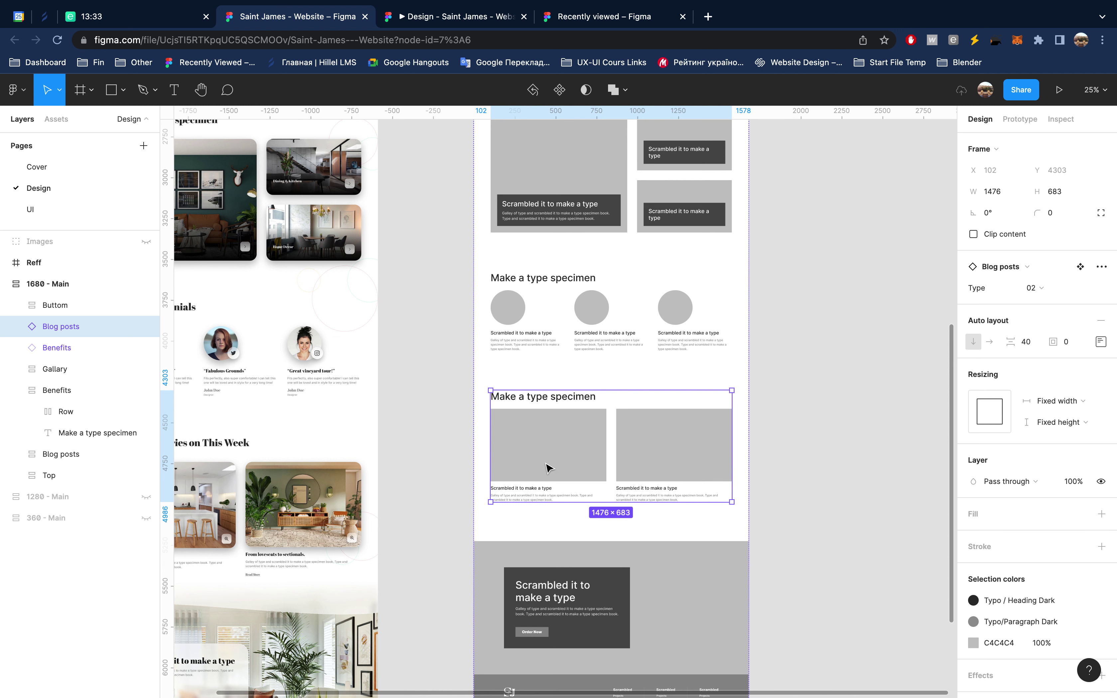
shift+click(76, 349)
right_click(76, 351)
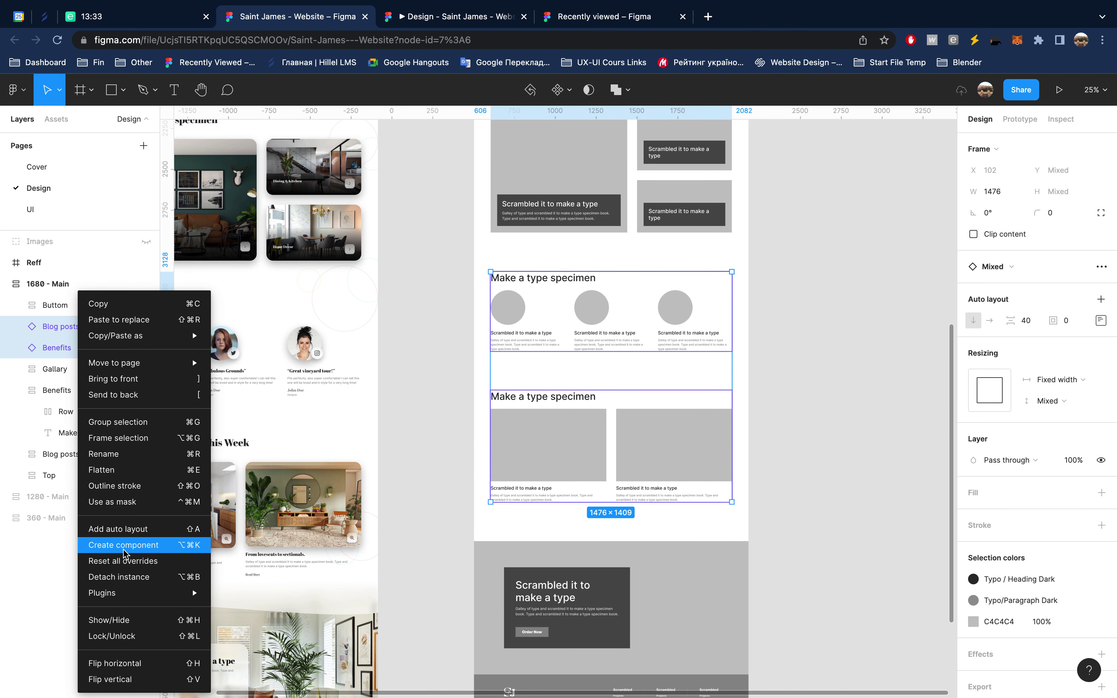
click(128, 581)
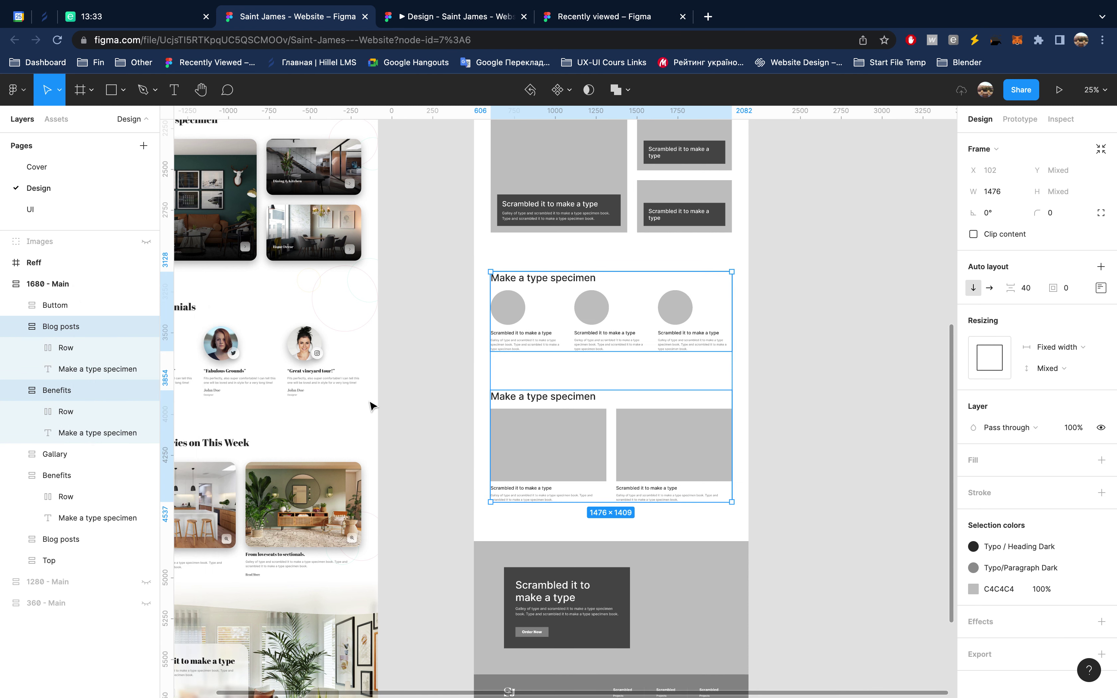
Step: Scroll back to the page top and select the top Blog posts section
scroll(654, 386, up, 3)
scroll(654, 387, up, 2)
scroll(654, 388, up, 4)
scroll(655, 388, up, 2)
click(655, 360)
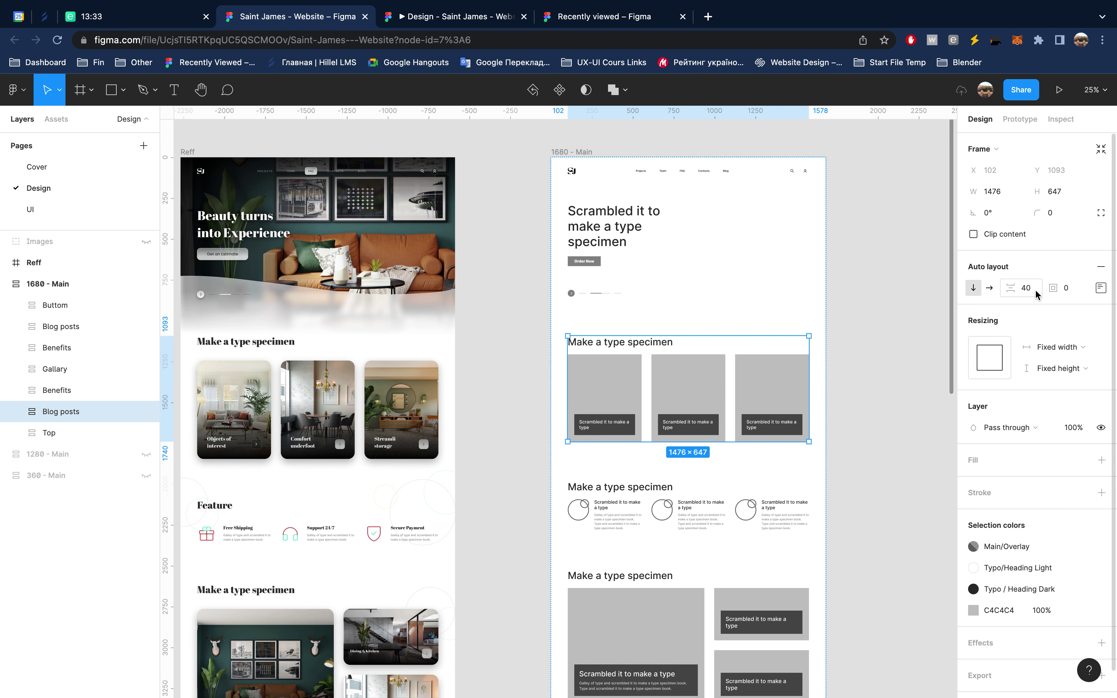
Step: Set the top Blog posts auto-layout spacing to 80 and drag the section taller
click(357, 392)
click(686, 387)
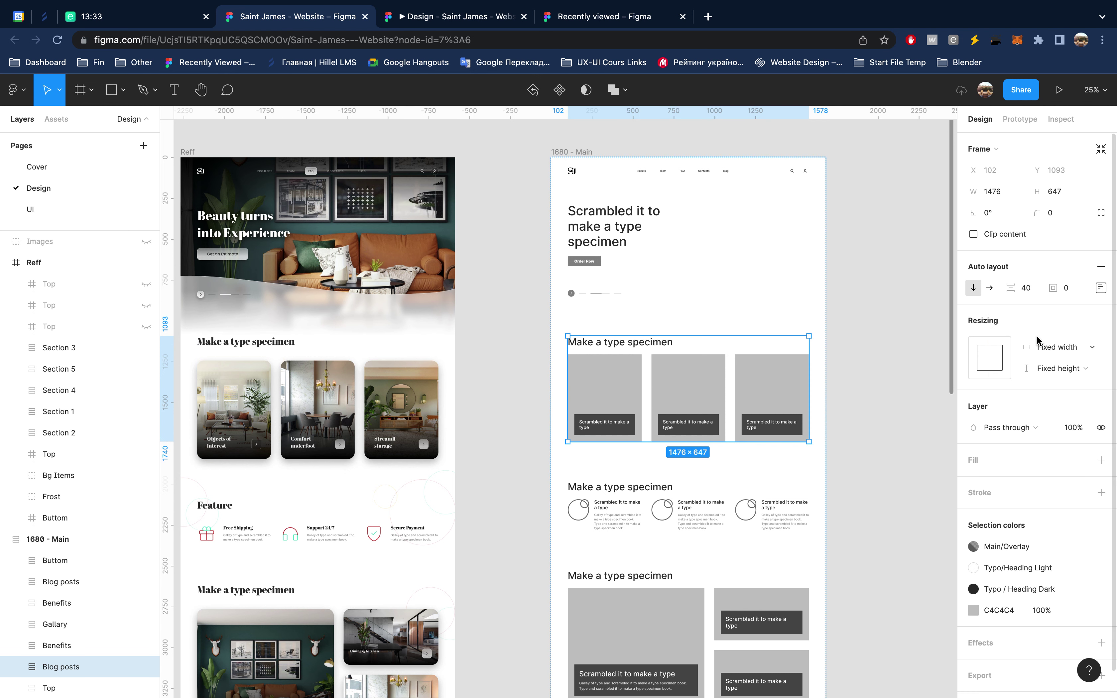
click(1032, 292)
text(80)
key(Return)
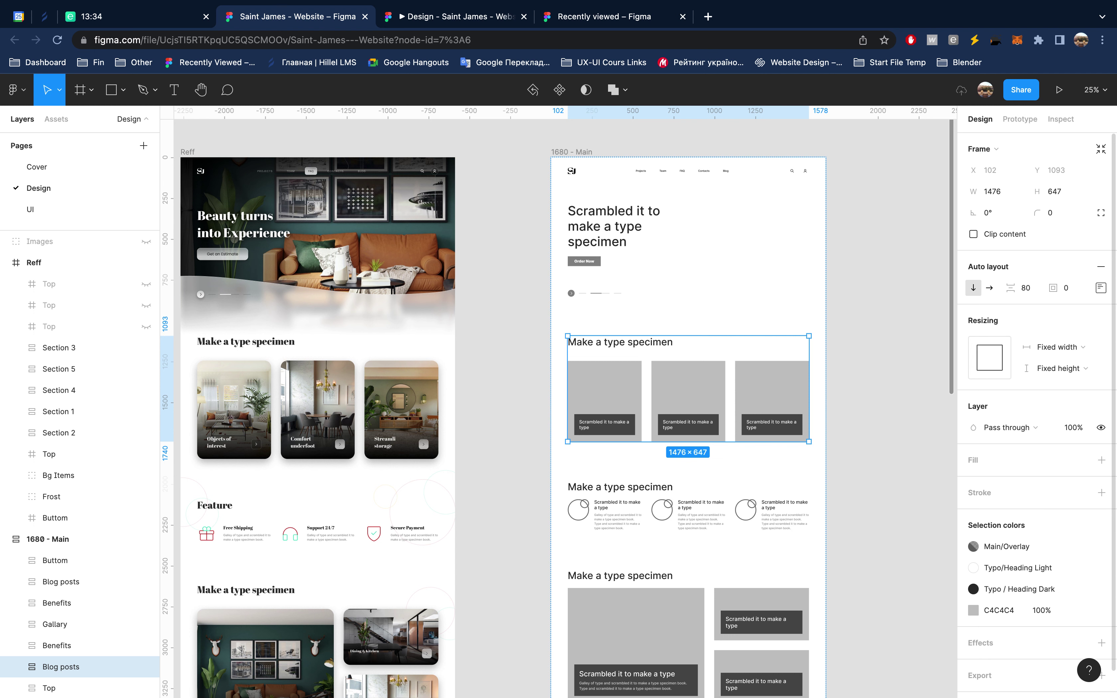
drag(696, 445, 700, 462)
Step: Apply 80 auto-layout spacing to the Benefits section below
scroll(741, 486, down, 5)
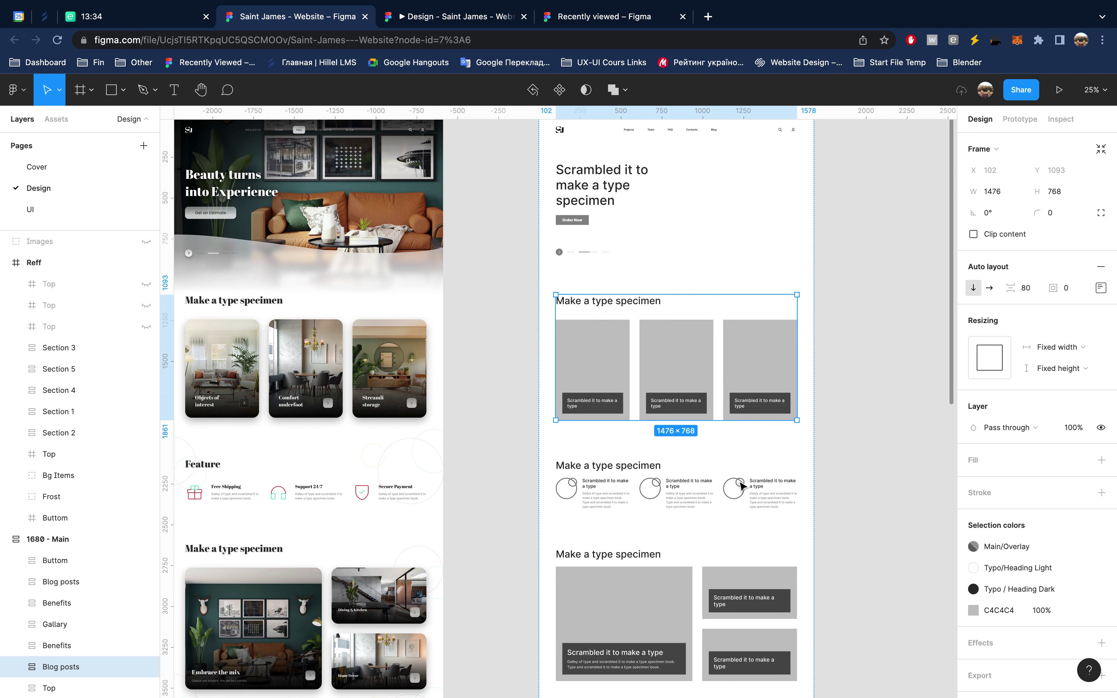
scroll(741, 486, down, 1)
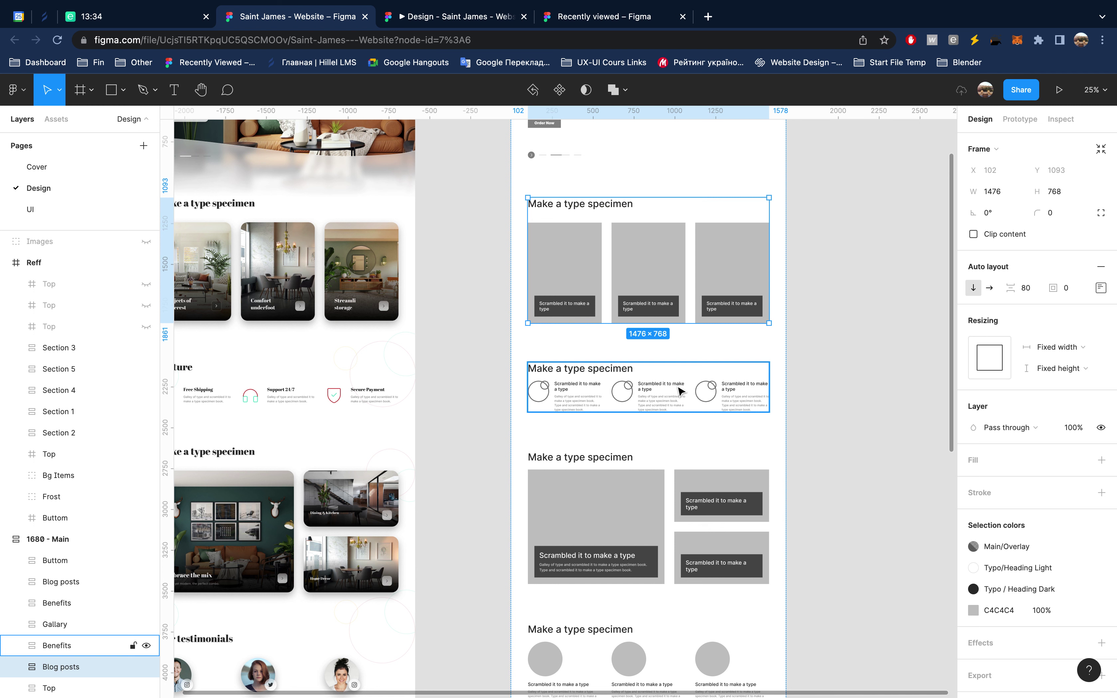
click(681, 392)
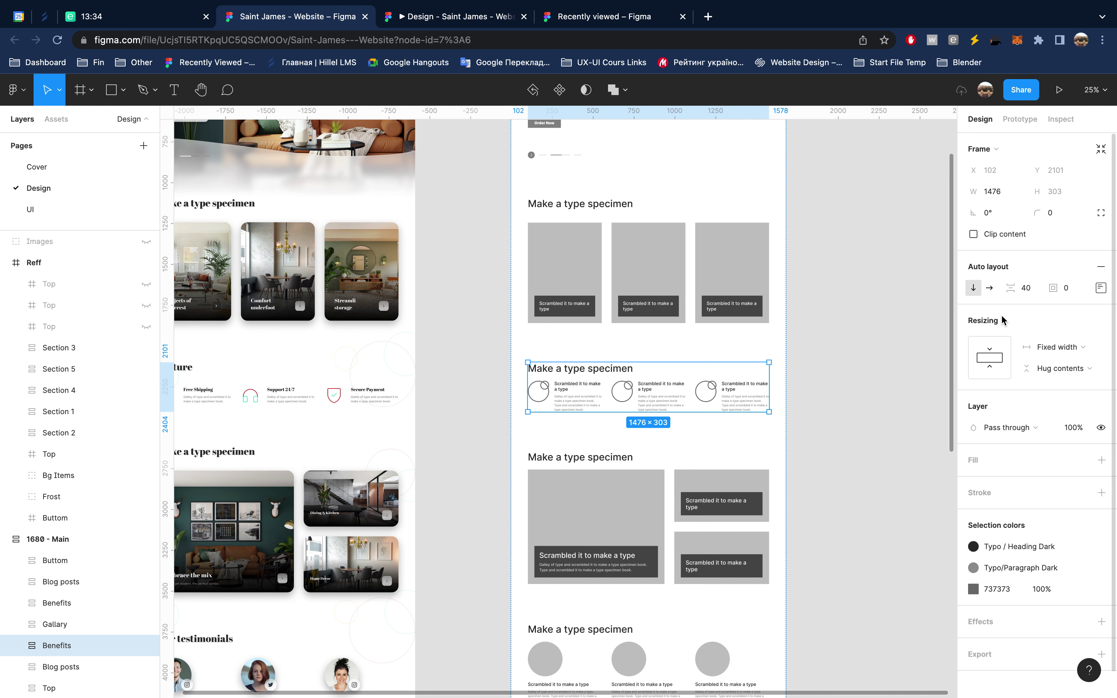
click(1033, 289)
text(80)
key(Return)
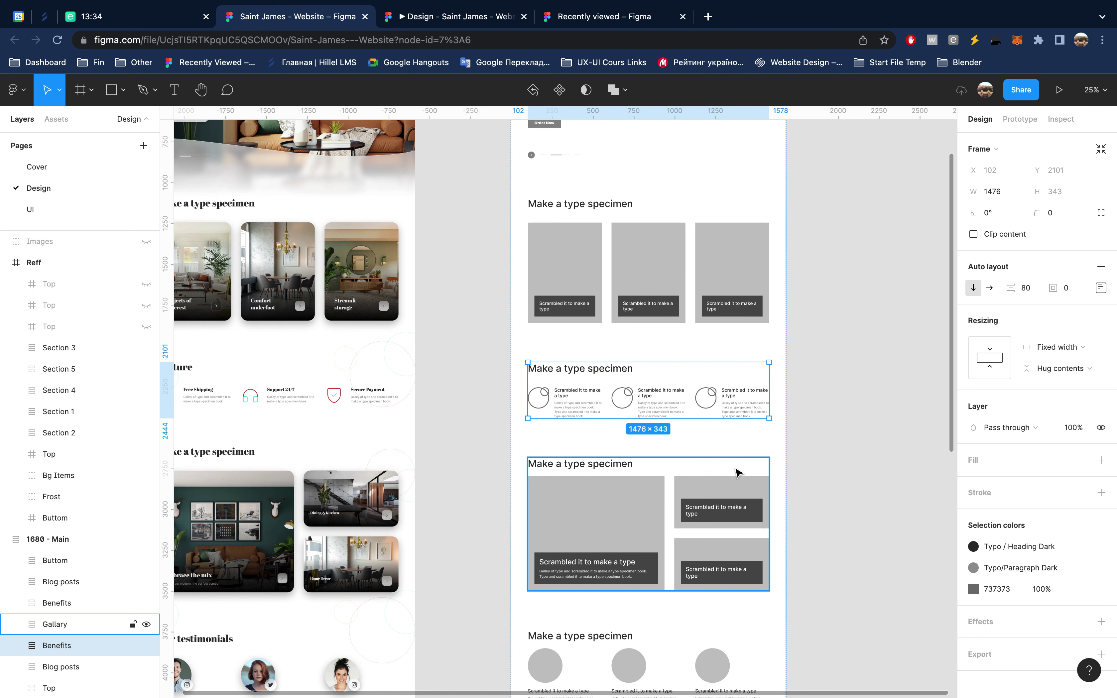
Step: Recheck Blog posts, then apply 80 auto-layout spacing to the Gallary section
scroll(733, 467, up, 2)
scroll(734, 467, right, 1)
click(665, 340)
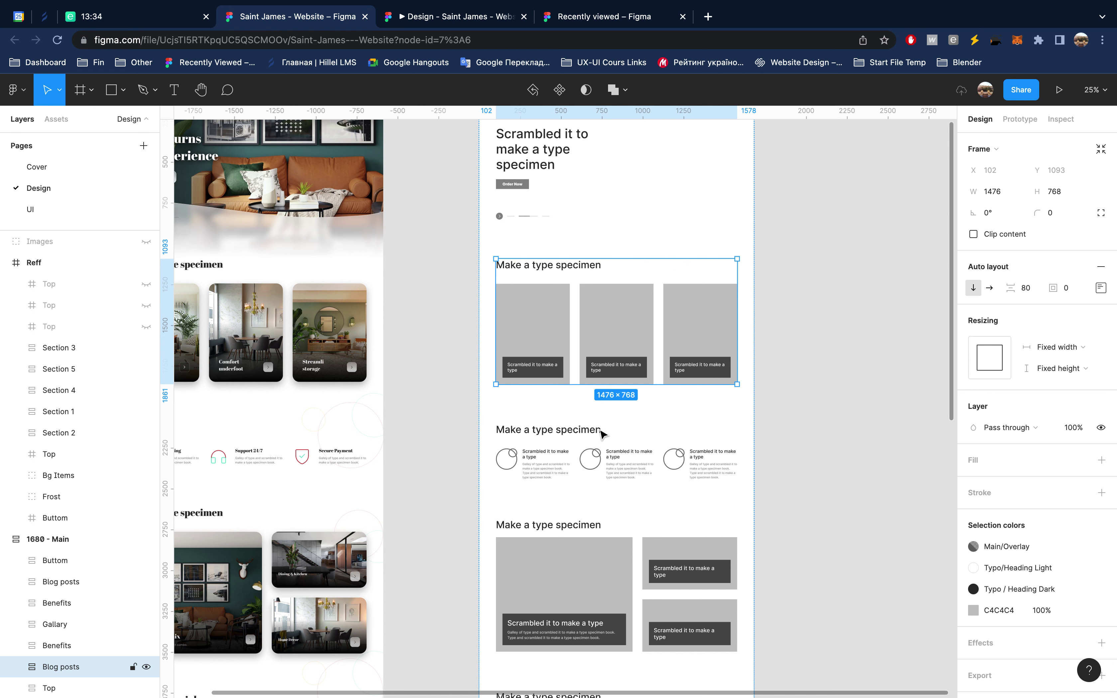
scroll(586, 485, down, 2)
click(586, 450)
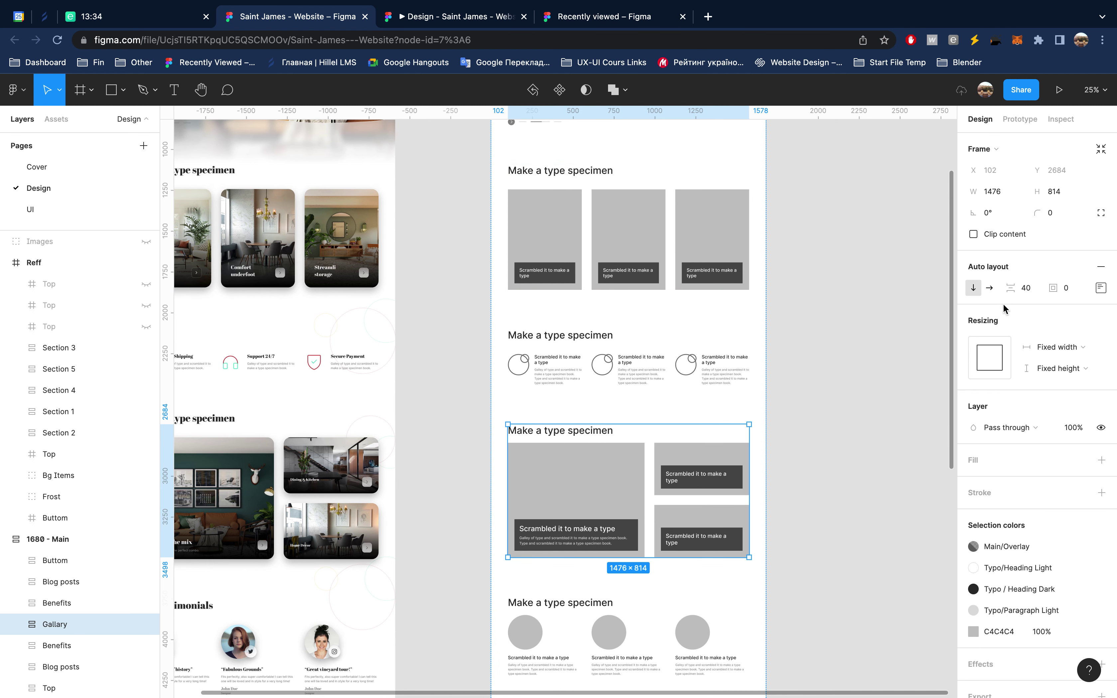
click(1031, 289)
text(80)
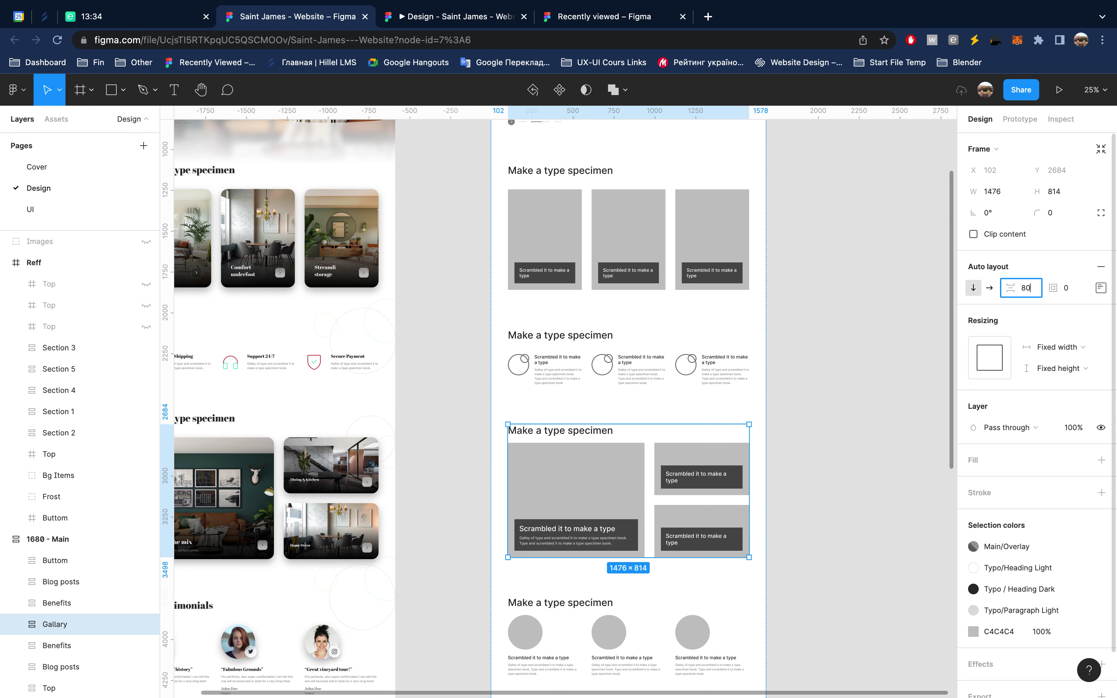
key(Return)
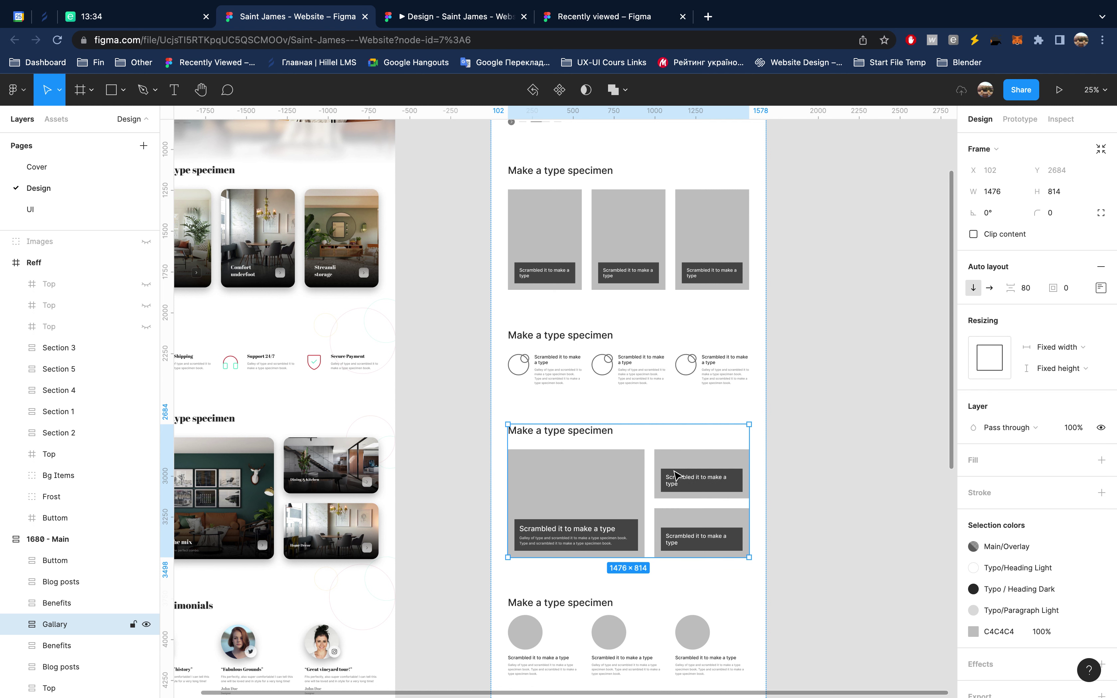
Step: Apply 80 auto-layout spacing to the lower Benefits and lower Blog posts sections
scroll(677, 476, down, 3)
click(610, 470)
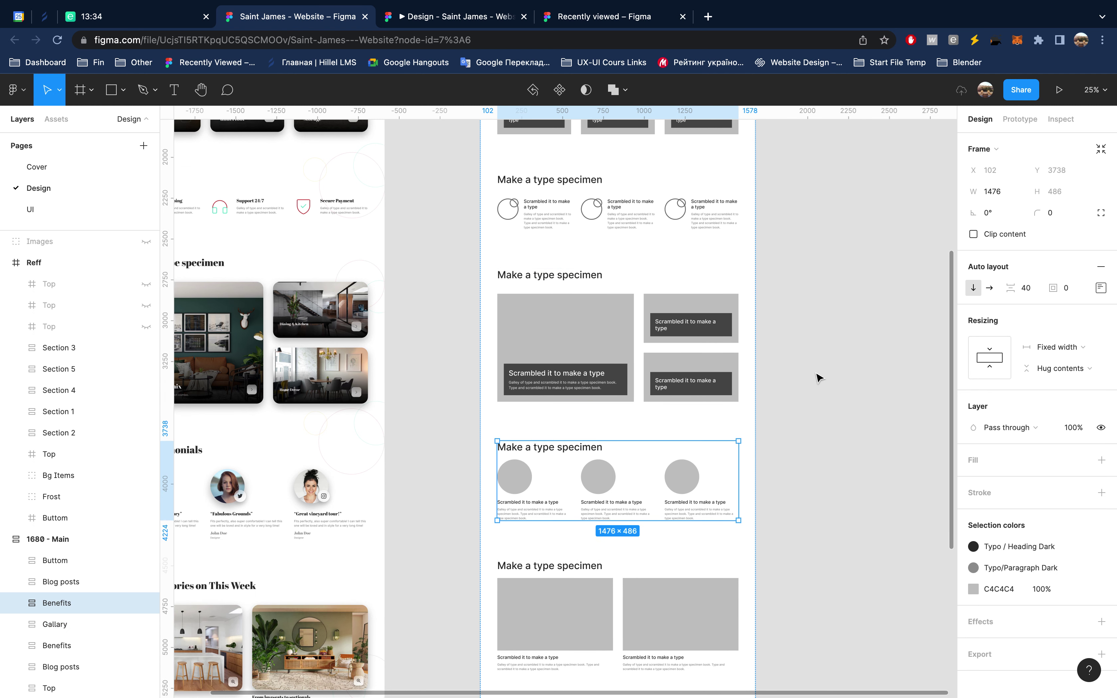
click(1033, 288)
text(80)
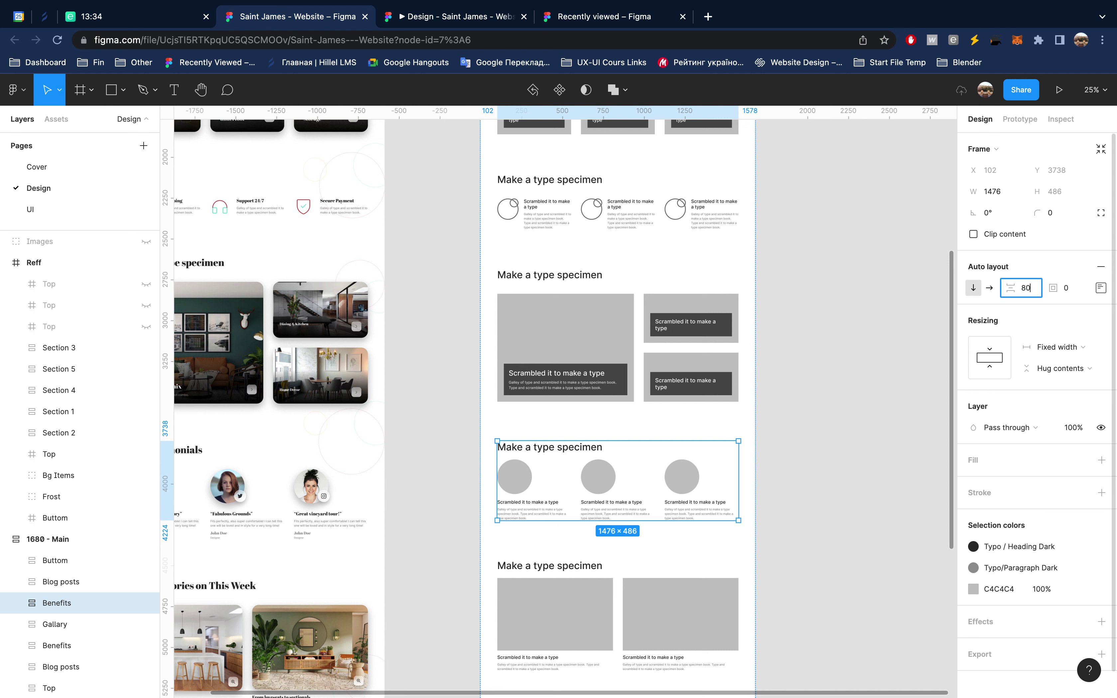
key(Return)
scroll(626, 501, down, 2)
click(627, 501)
click(1031, 288)
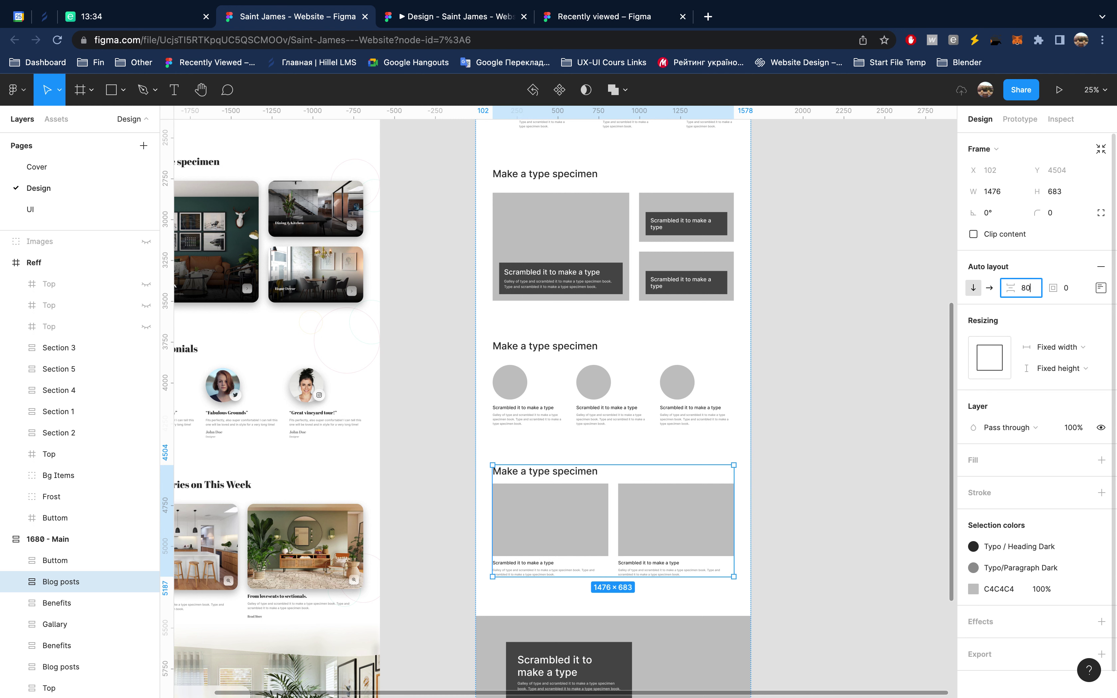
key(Return)
scroll(864, 313, down, 4)
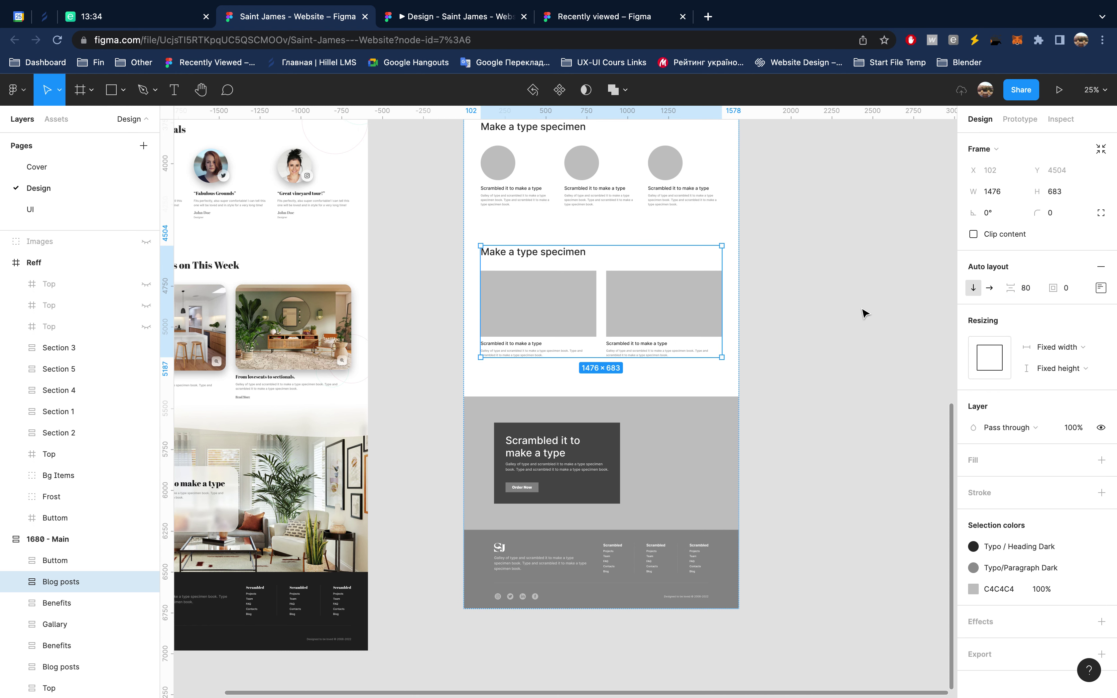
Step: Open the Saint James – Website file from Drafts in the recently viewed tab
click(640, 18)
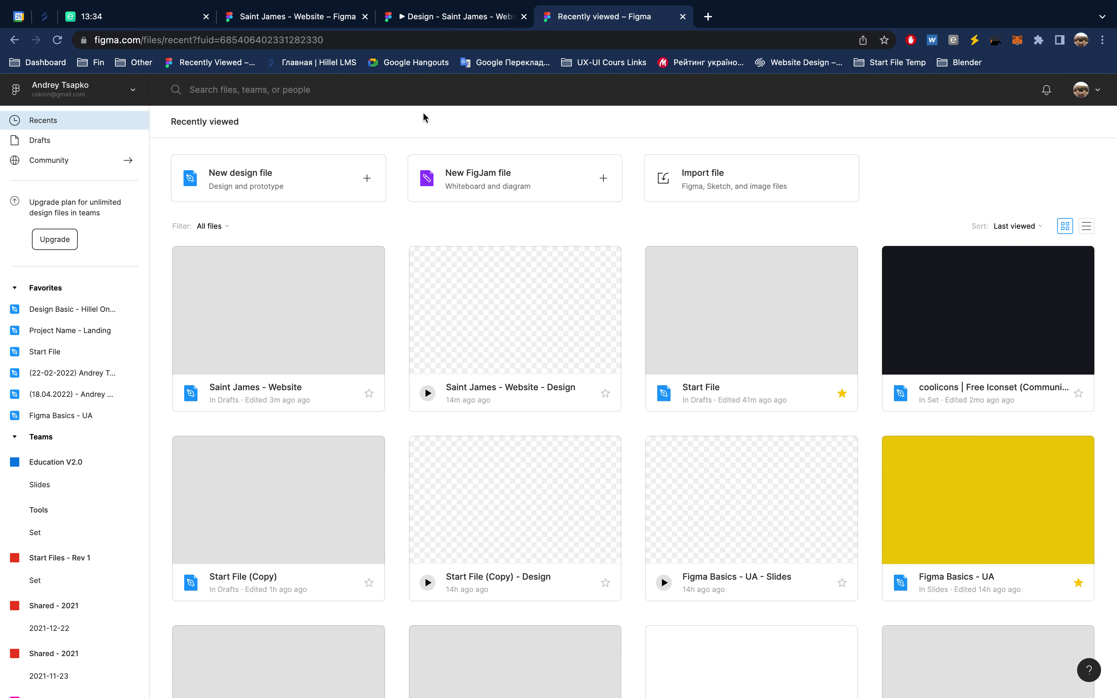
click(62, 144)
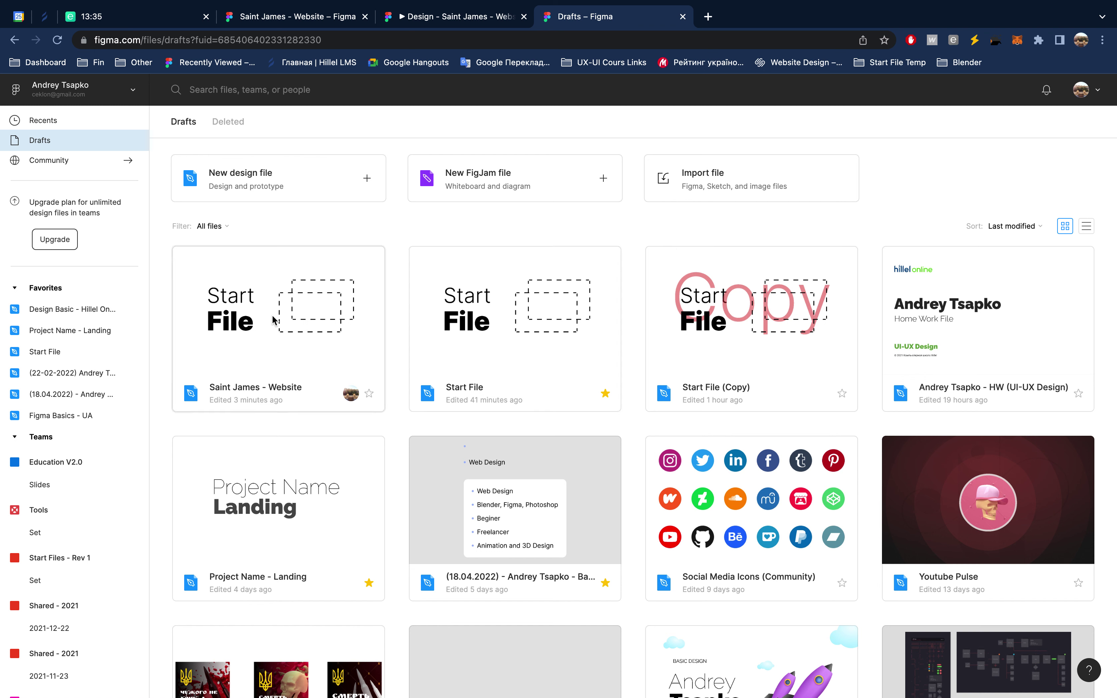
double_click(286, 301)
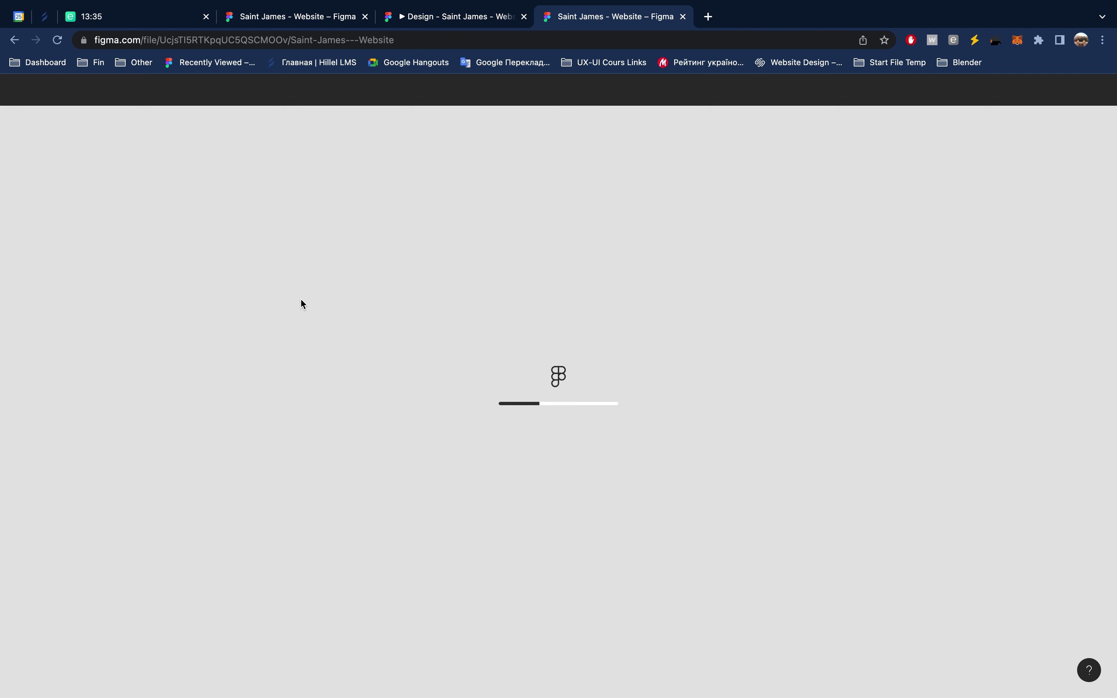
Step: Back in the open Saint James – Website editor, select 1680 - Main's 1476 × 793 Top frame
click(330, 18)
click(427, 248)
scroll(429, 251, up, 2)
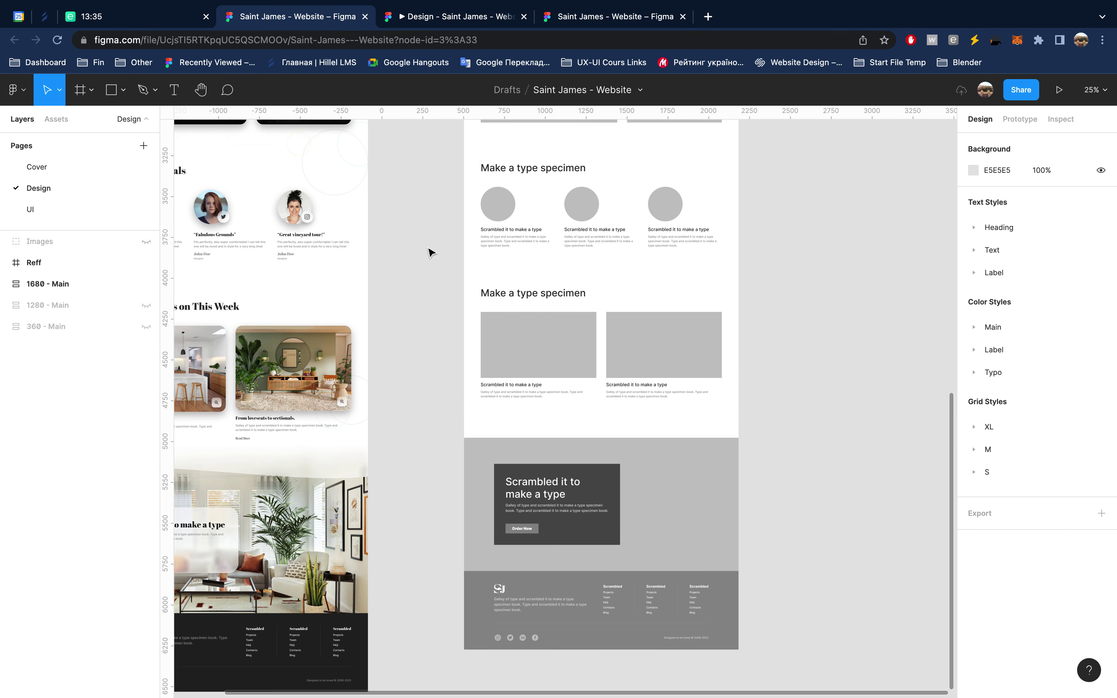
scroll(429, 251, up, 5)
scroll(429, 252, up, 5)
scroll(430, 251, up, 3)
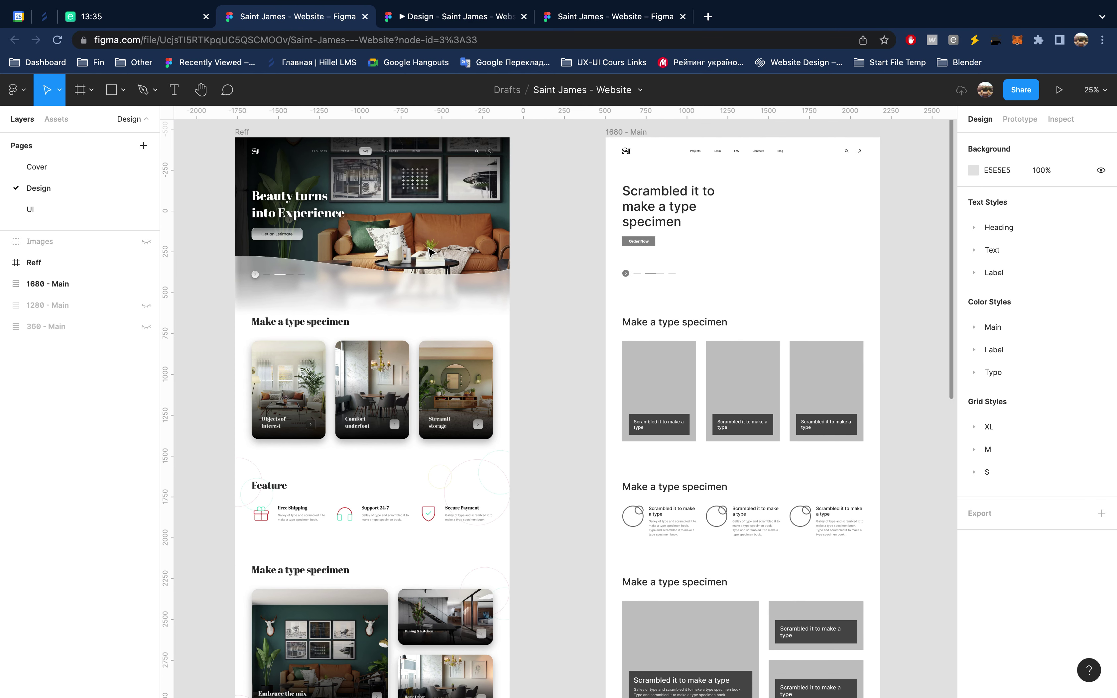
scroll(429, 251, up, 1)
click(582, 249)
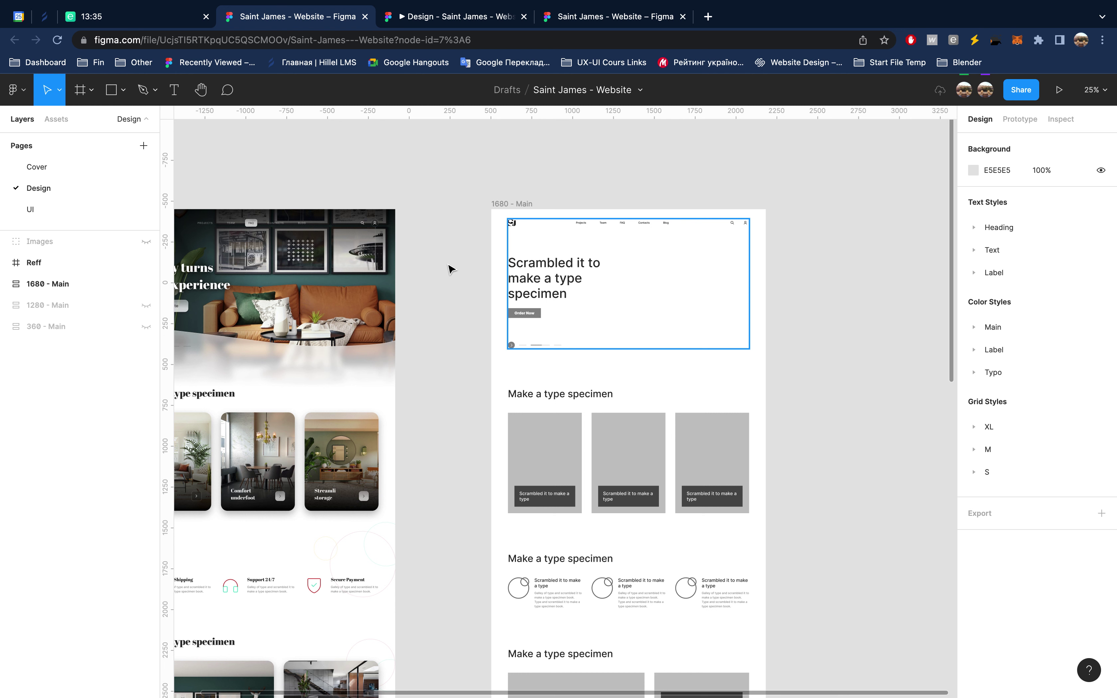
scroll(450, 269, left, 3)
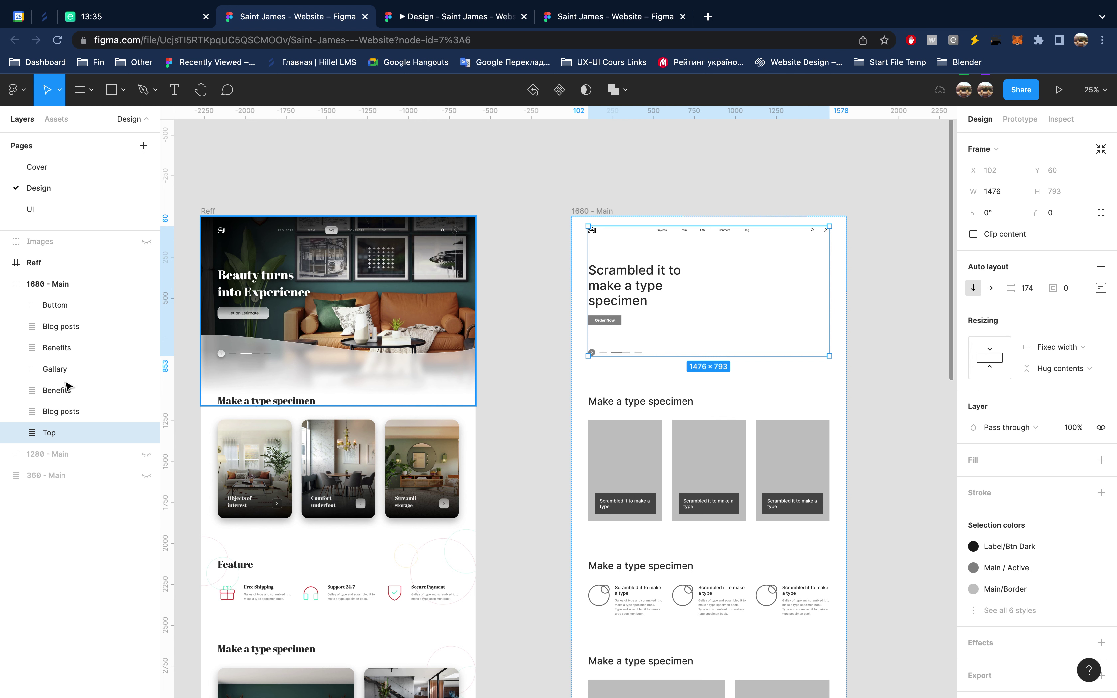
Step: Remove auto layout from the Top section and make it fill the full 1680 width
right_click(53, 434)
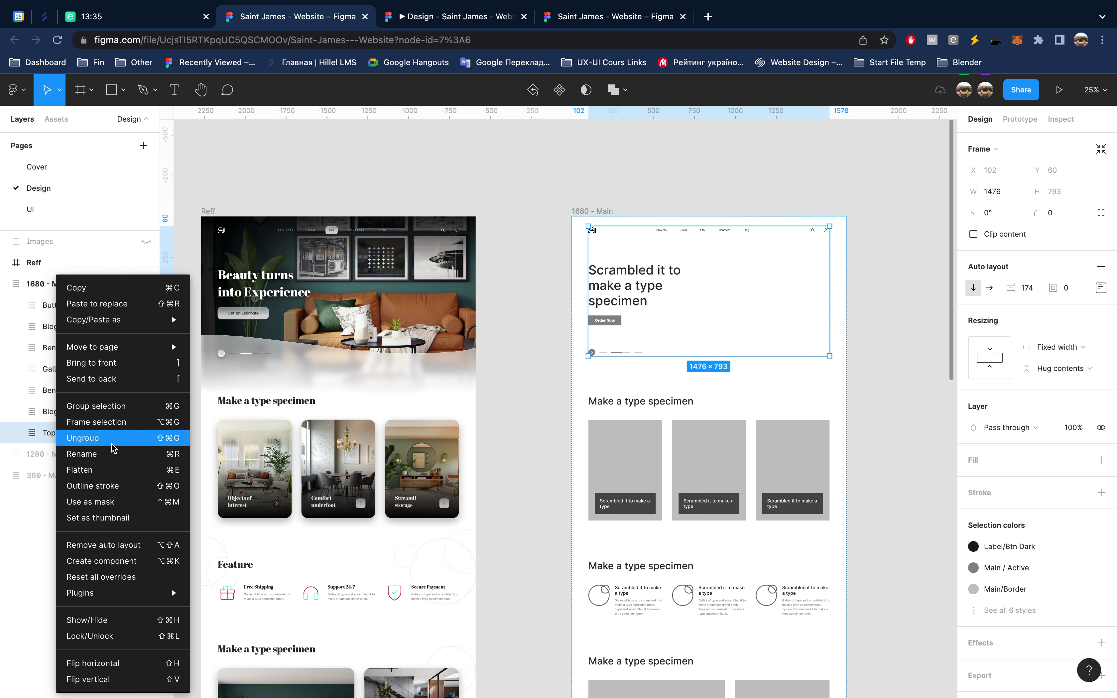
click(122, 550)
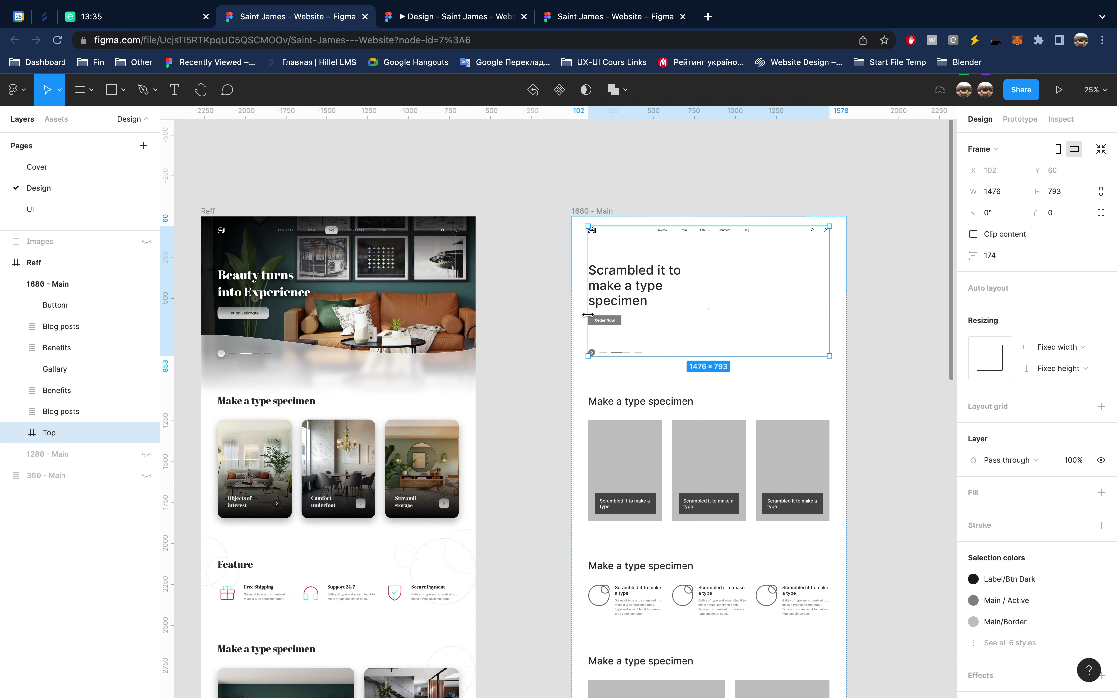
drag(587, 315, 568, 316)
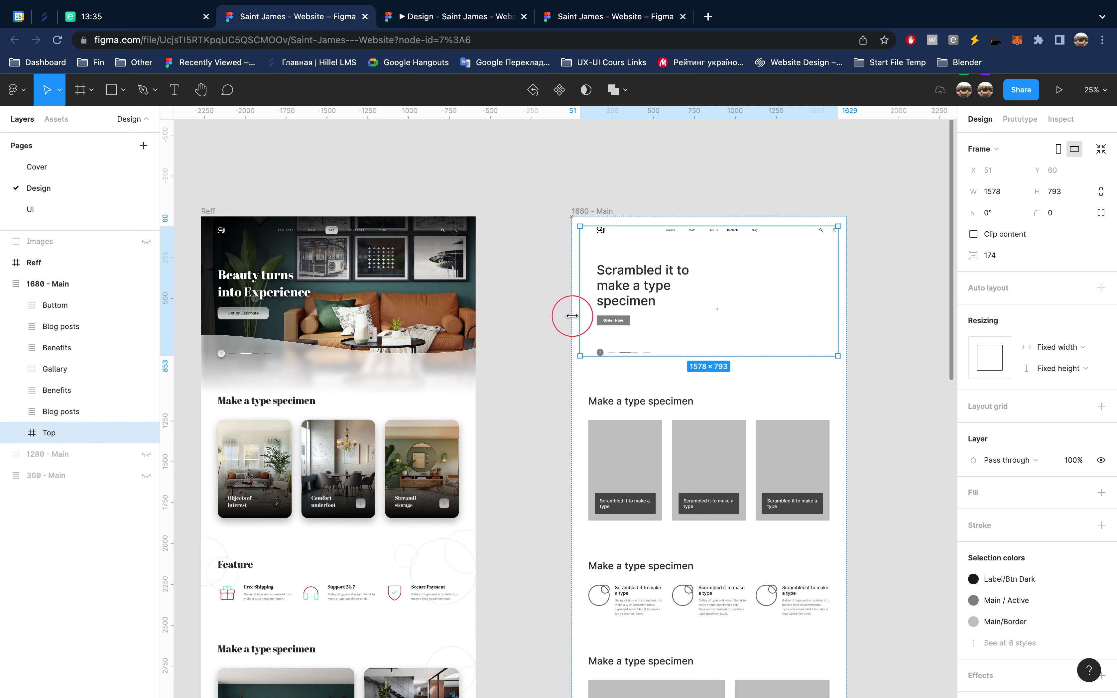
key(ctrl+z)
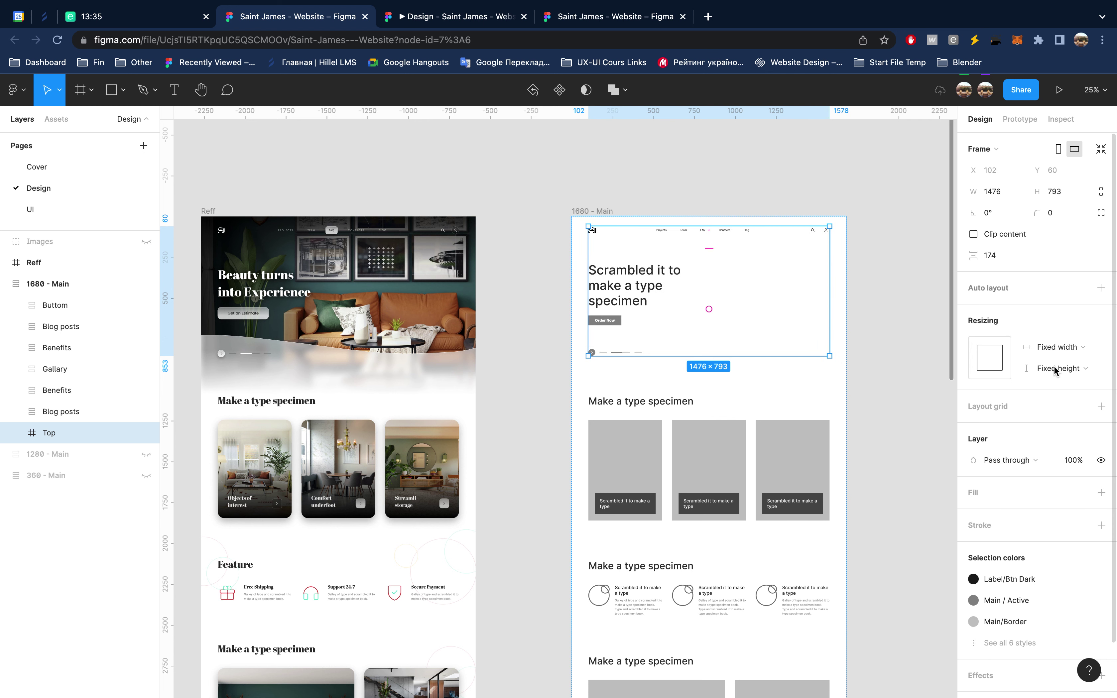
click(1057, 347)
click(1058, 363)
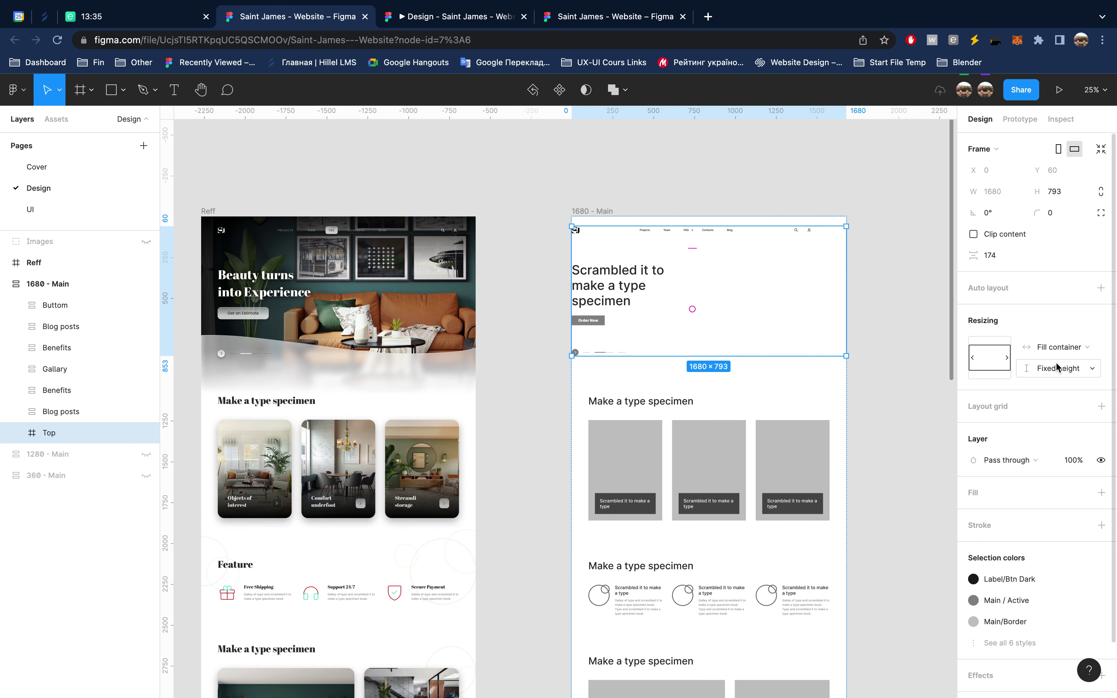
mouse_move(78, 432)
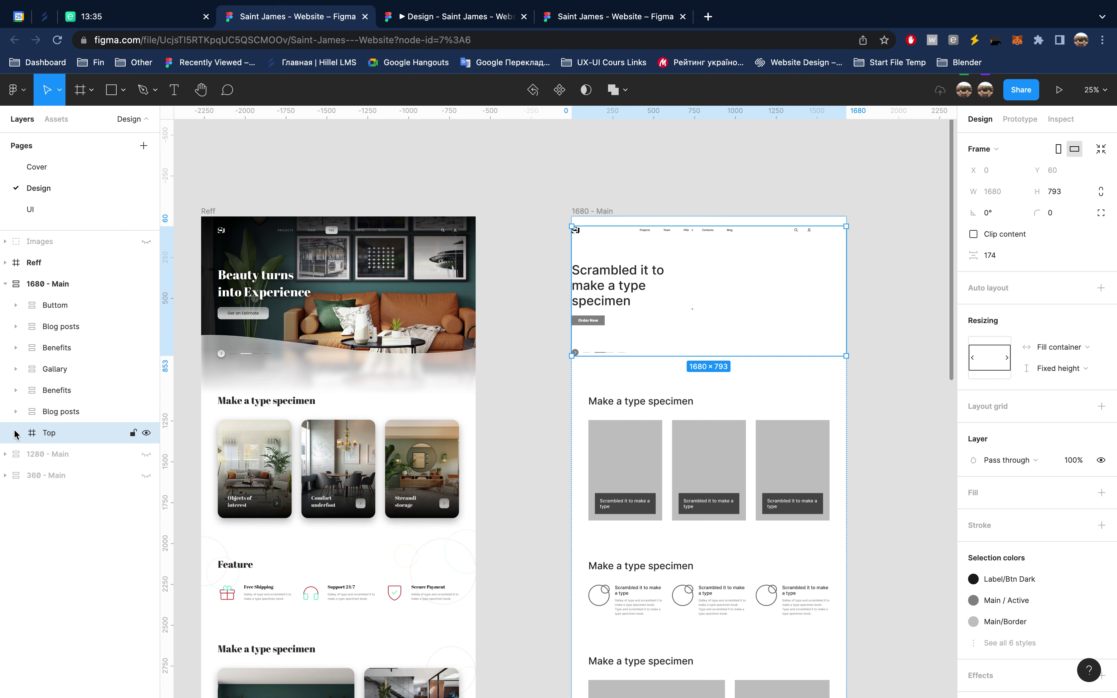
Step: Center the Hero and Header horizontally inside the Top frame
click(16, 432)
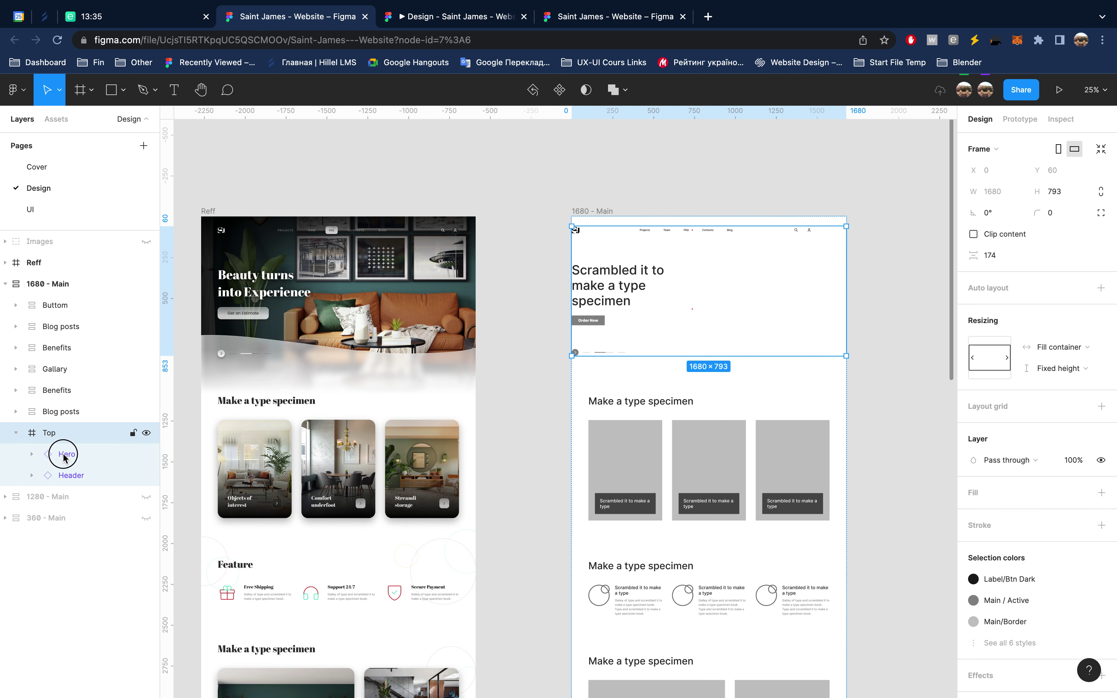
click(81, 456)
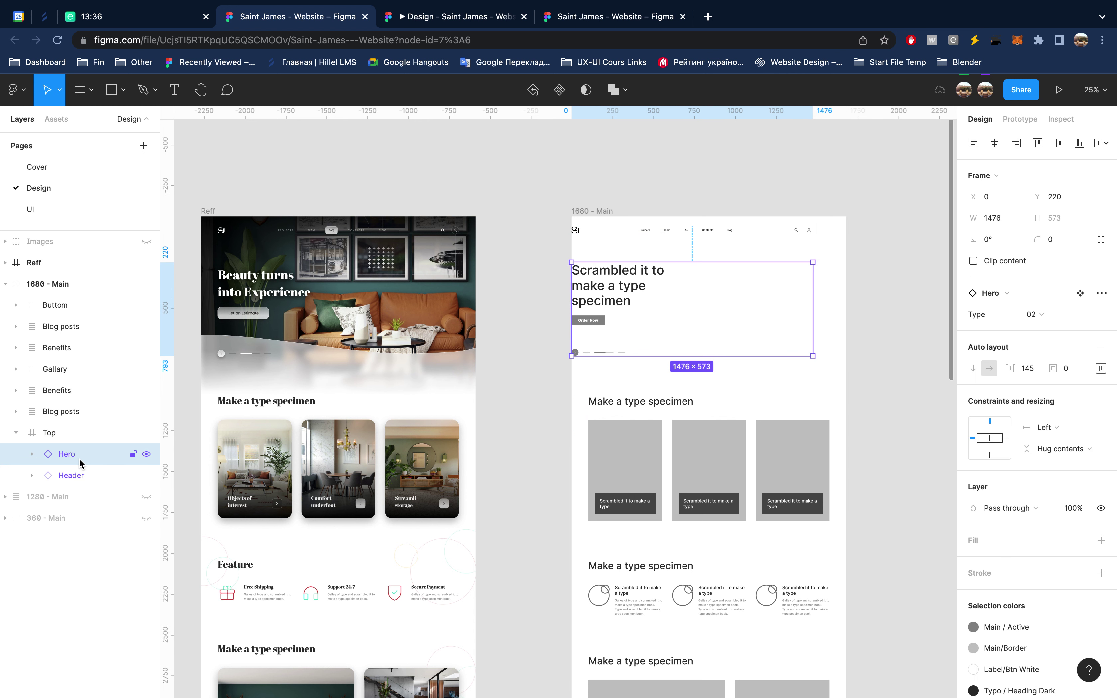
click(994, 142)
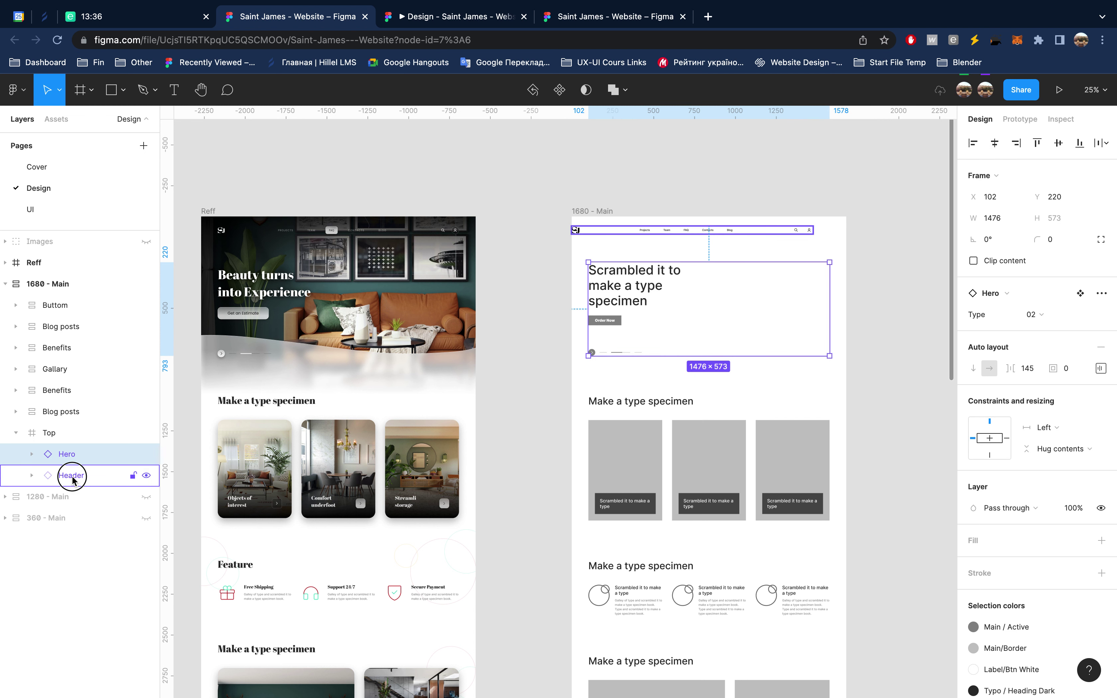
click(70, 475)
click(994, 143)
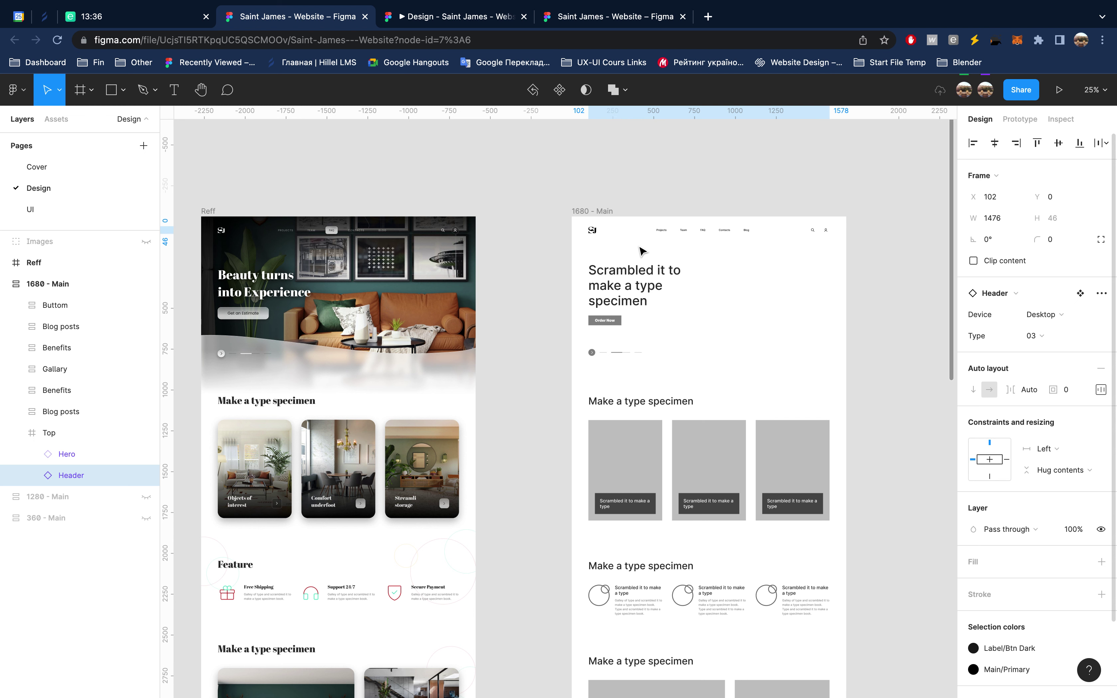
Step: Try making the Top frame taller, undo it, and select 1680 - Main's padding
click(609, 245)
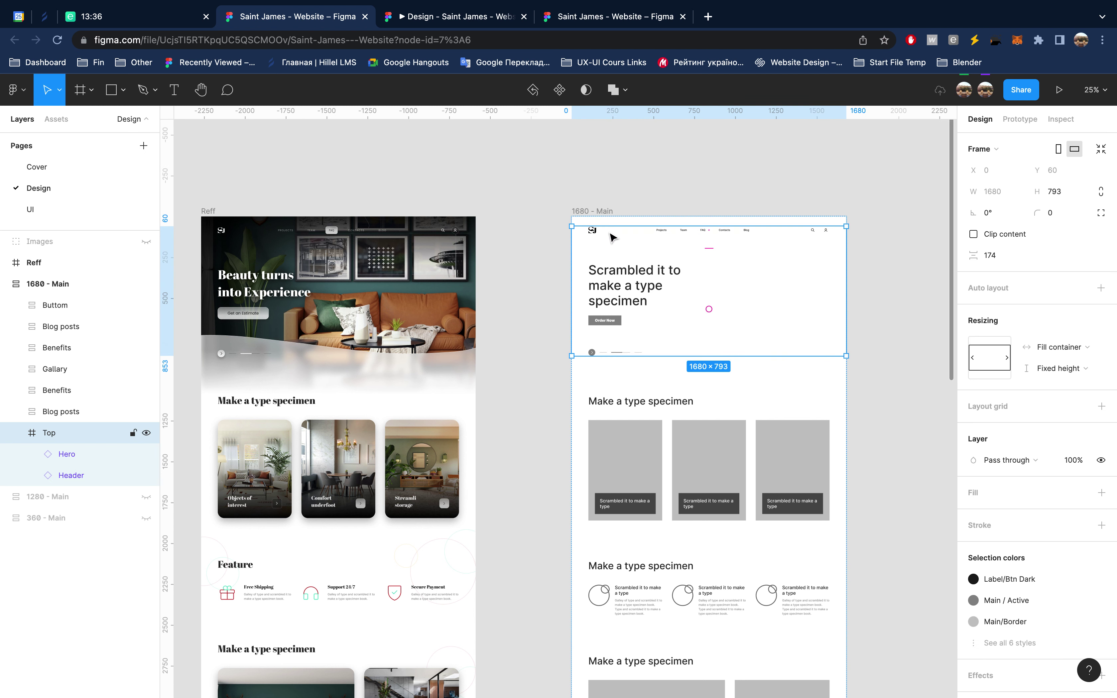
drag(608, 225, 609, 217)
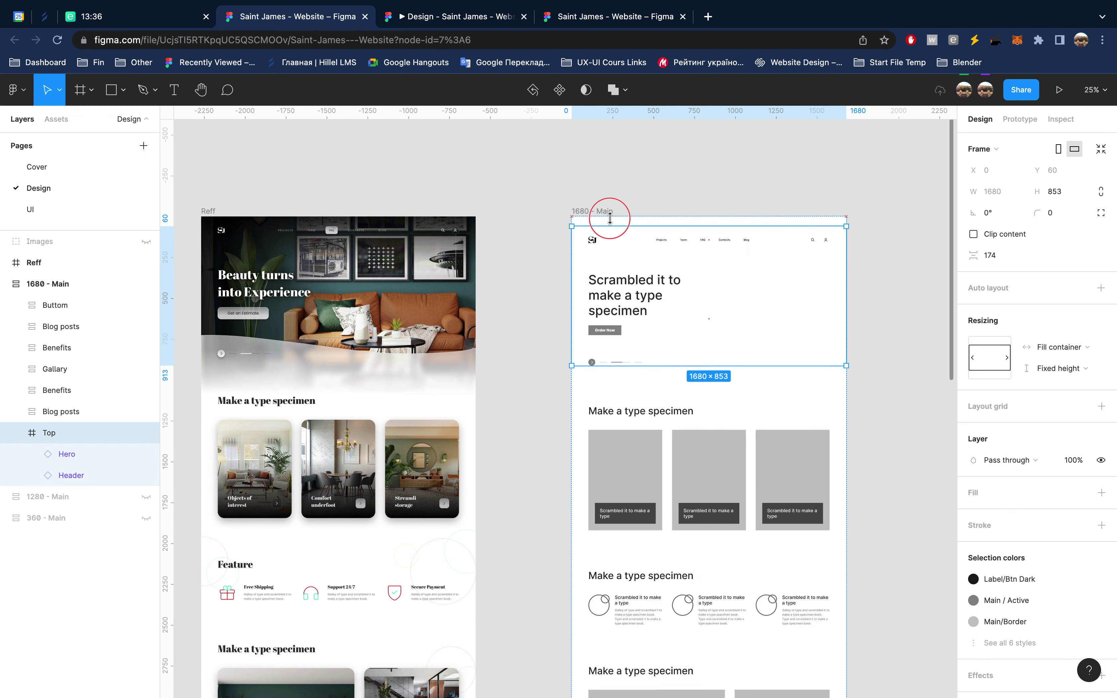
key(ctrl+z)
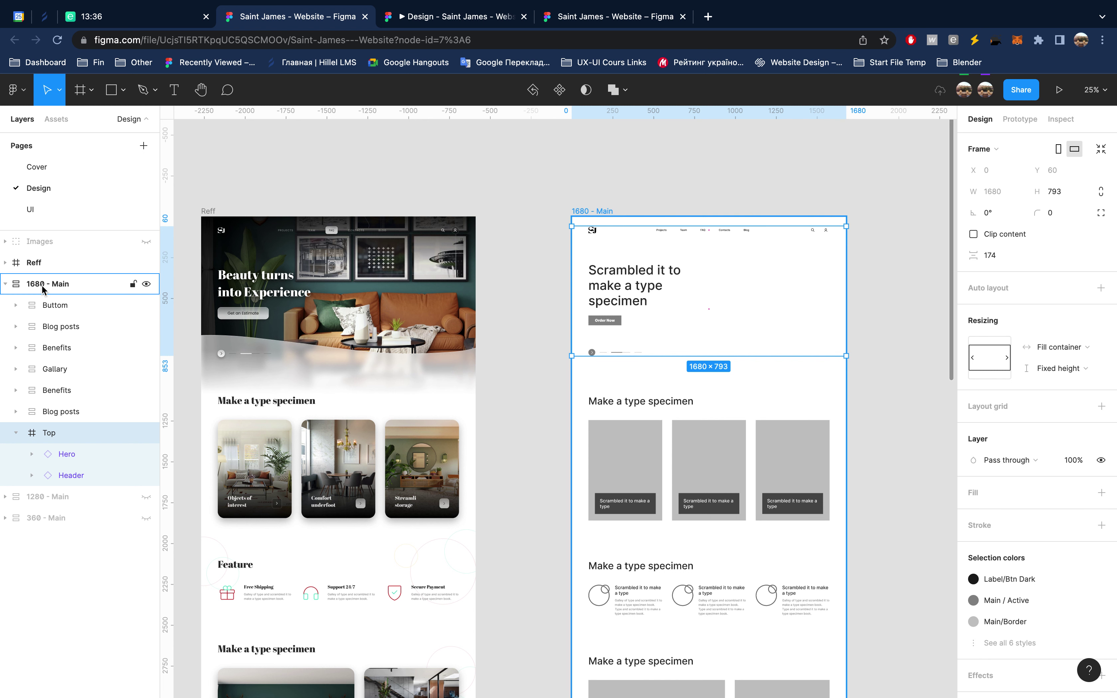
click(43, 289)
click(1101, 314)
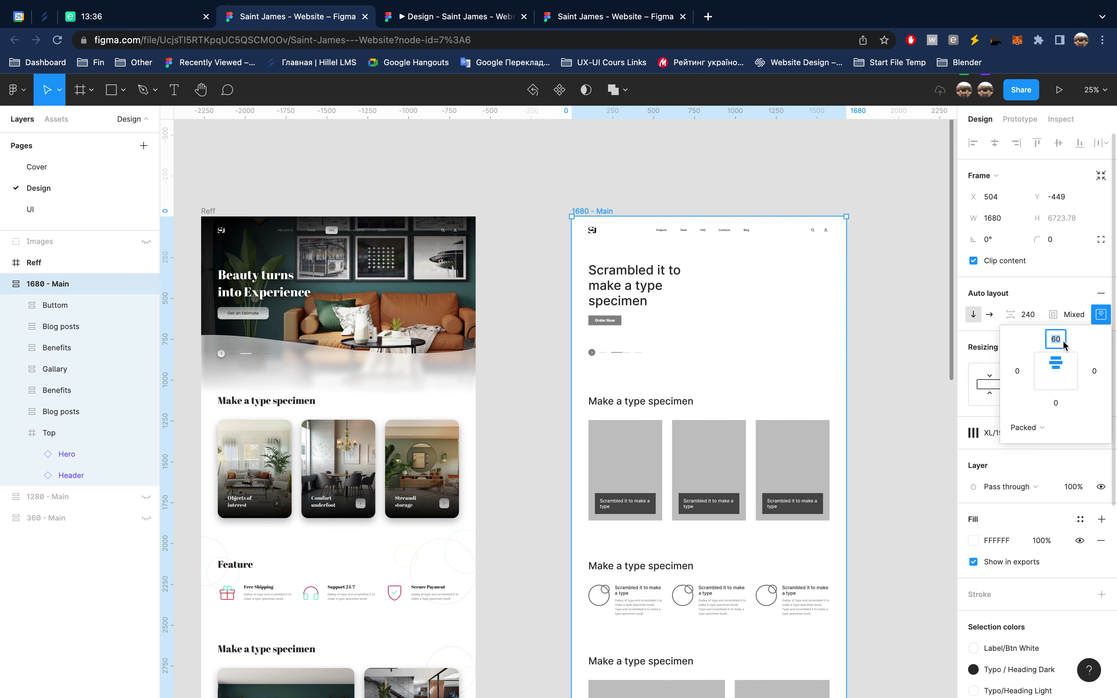
Step: Set 1680 - Main's top padding to 0
text(0)
key(Return)
click(1100, 318)
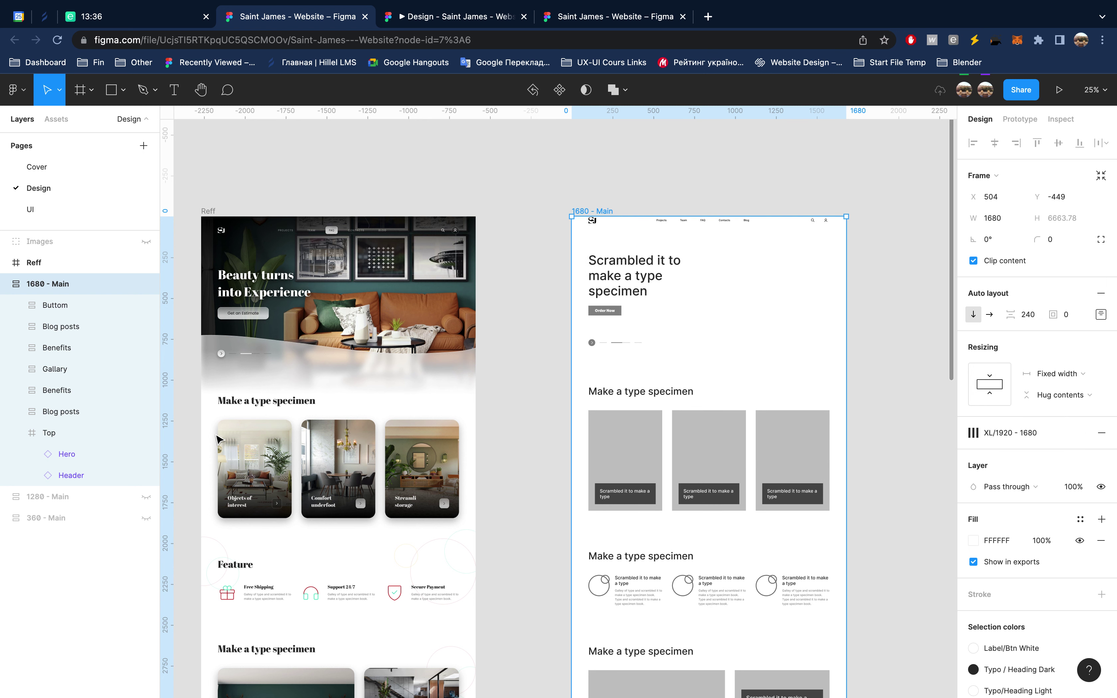
Step: Drag the Top frame's edges until it measures 1680 × 1023
click(76, 436)
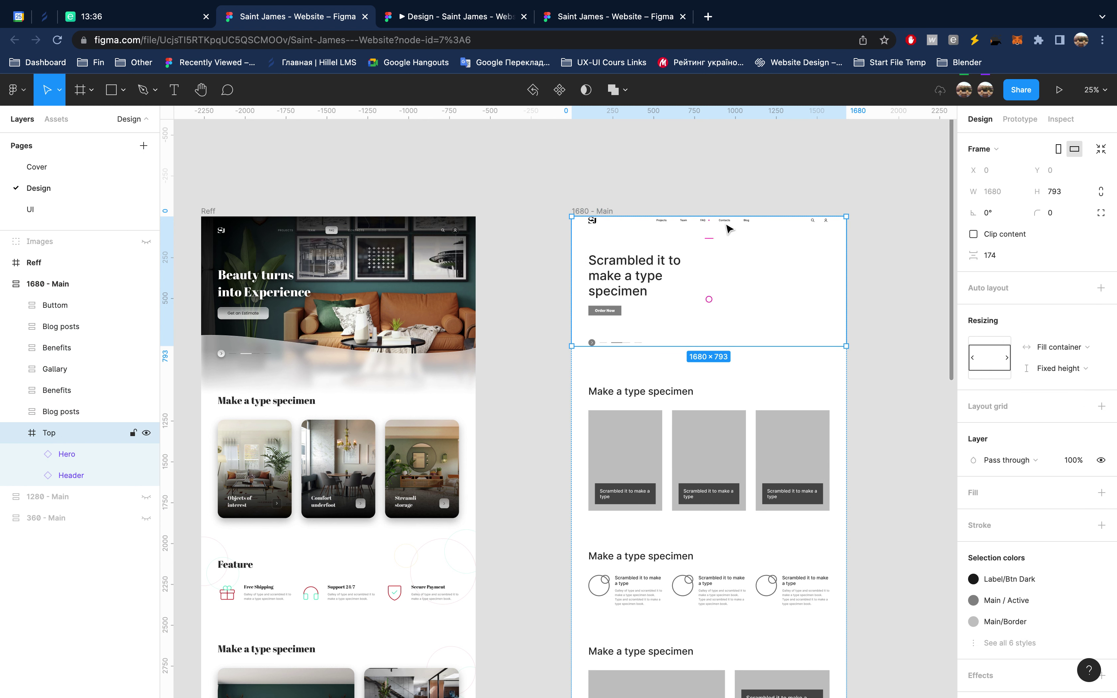
drag(718, 214, 721, 204)
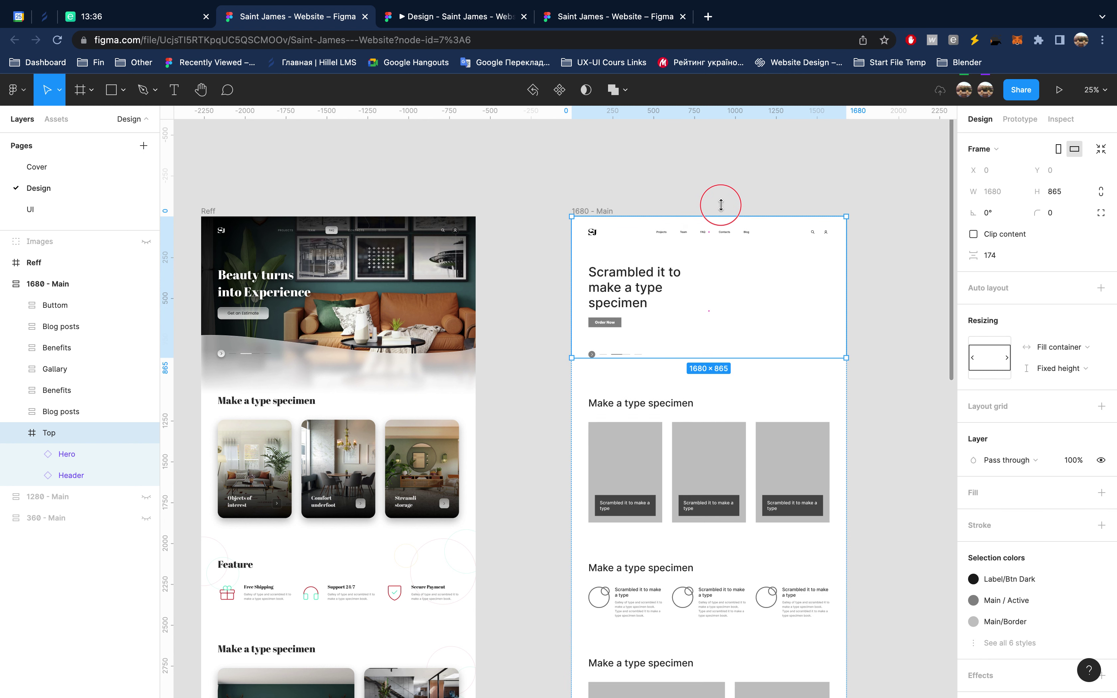
drag(721, 205, 720, 203)
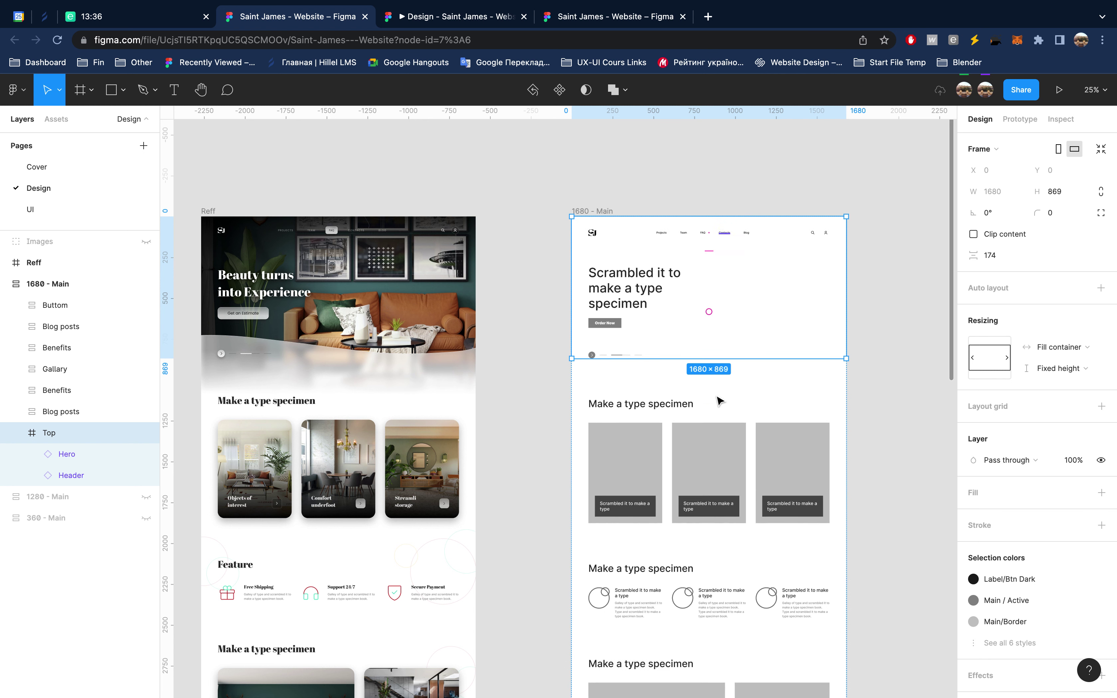
click(713, 360)
drag(713, 360, 718, 383)
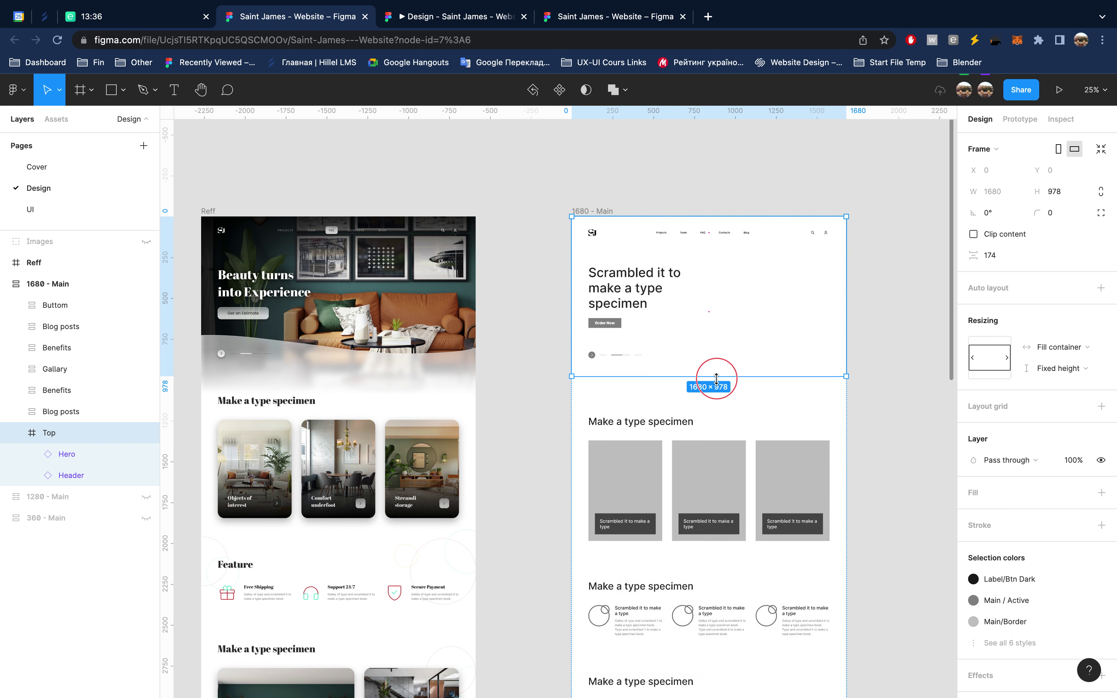
drag(718, 384, 718, 384)
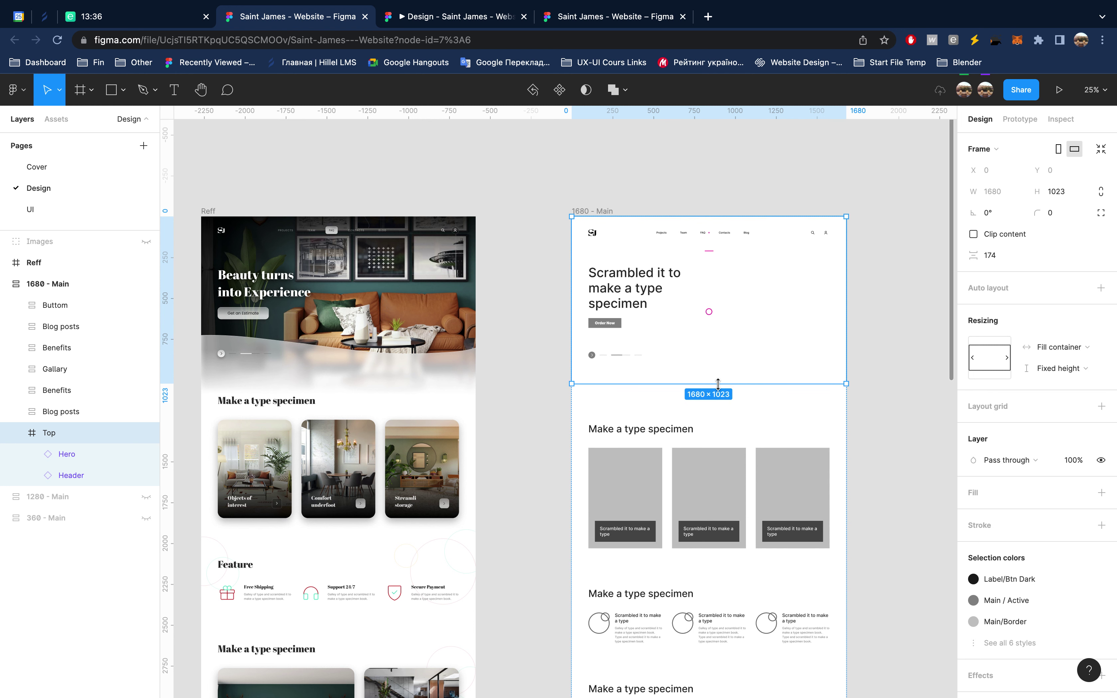
click(634, 22)
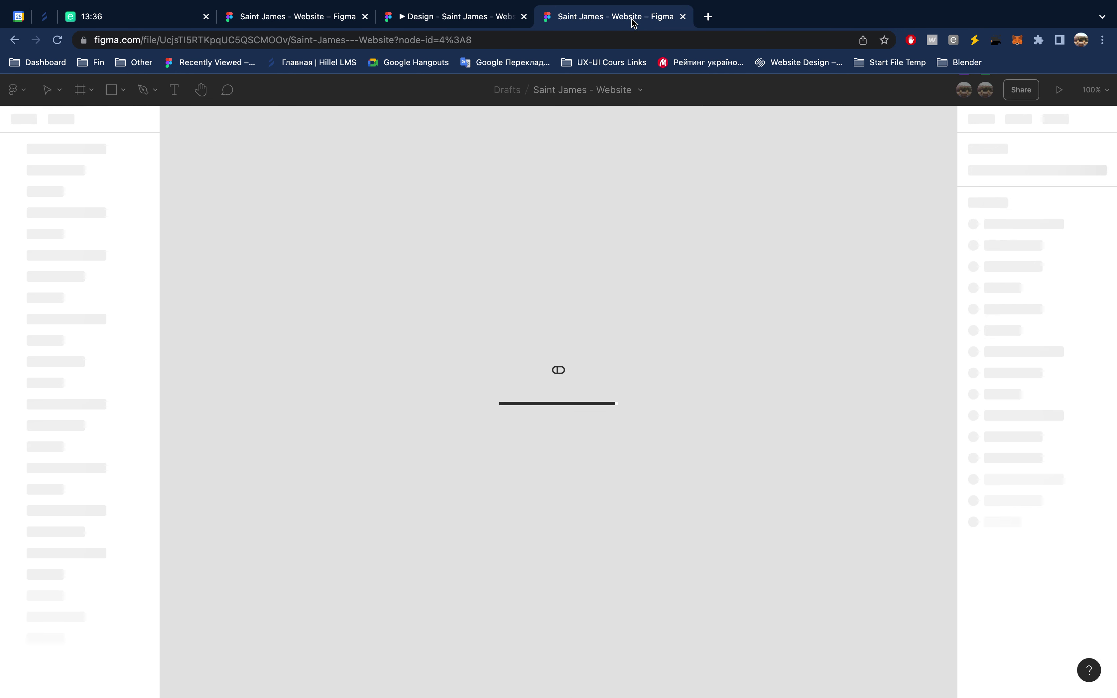
click(326, 18)
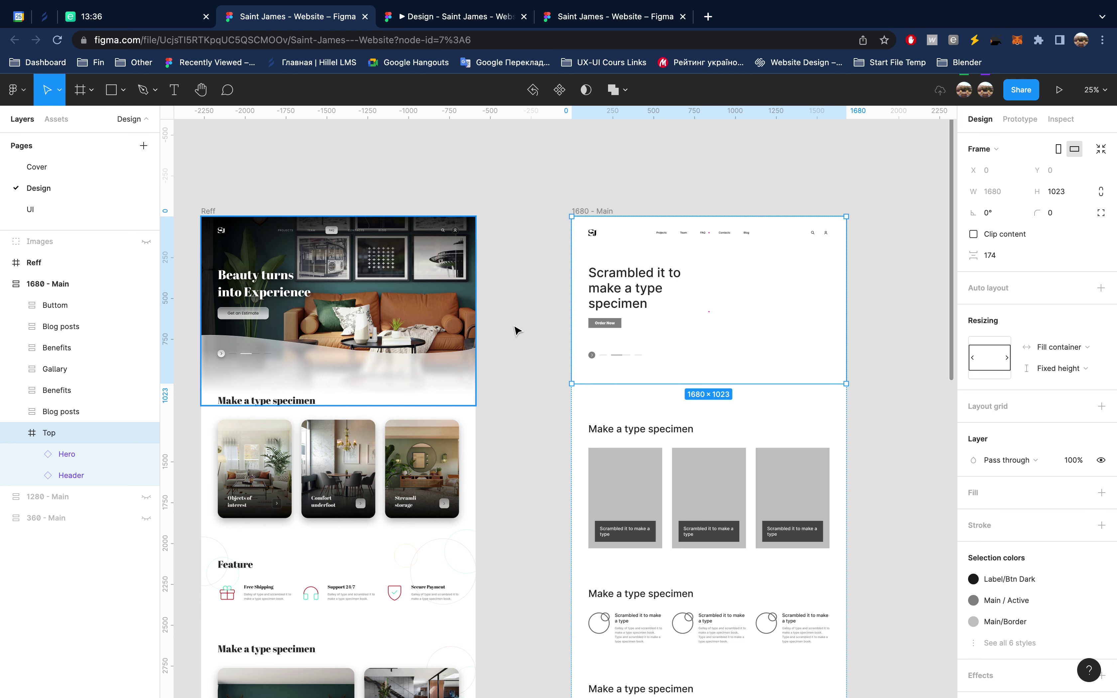
Step: Unhide the Images group and select one of its collage pictures
click(146, 241)
scroll(586, 312, down, 5)
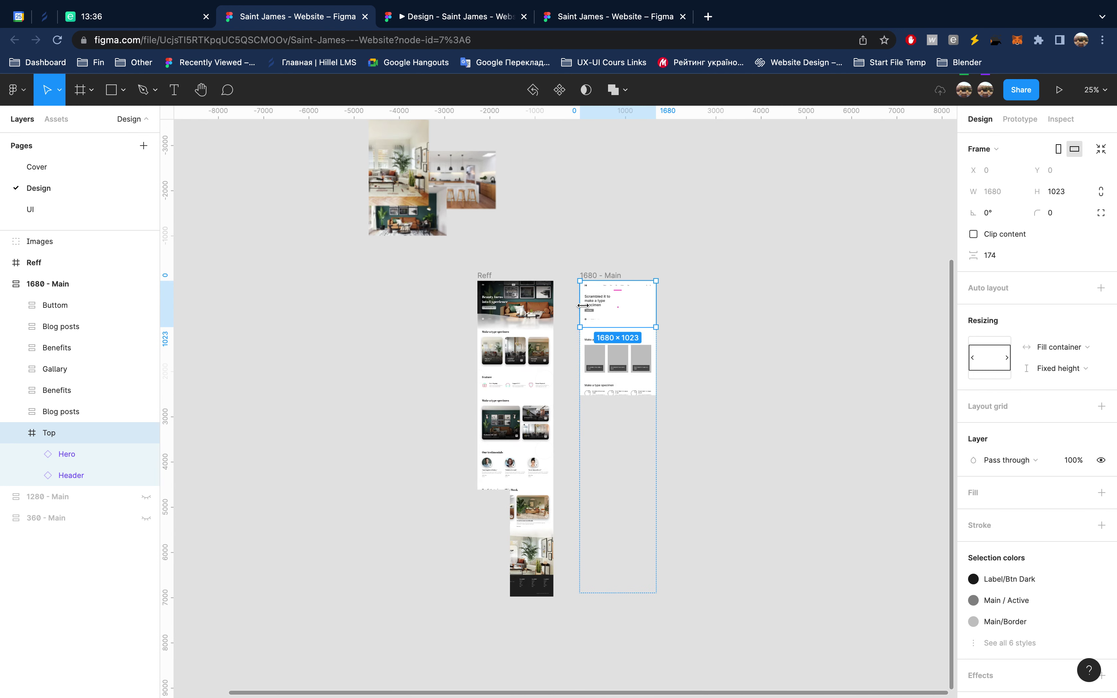
scroll(586, 312, down, 3)
scroll(586, 312, down, 2)
scroll(587, 312, down, 1)
scroll(508, 318, down, 1)
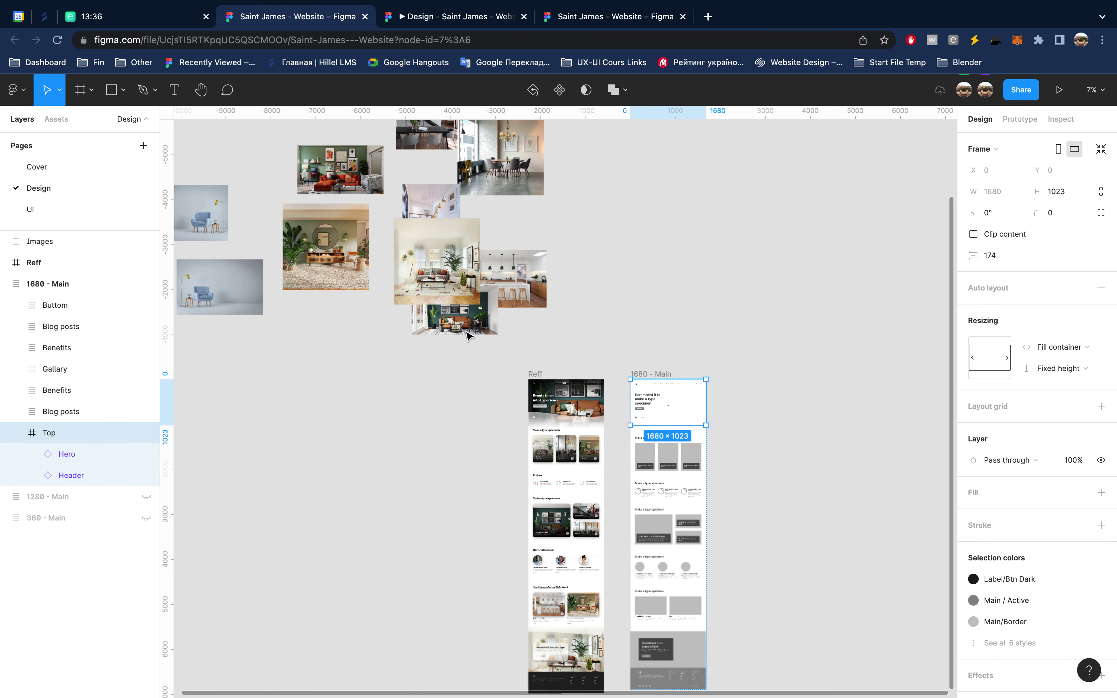
click(462, 330)
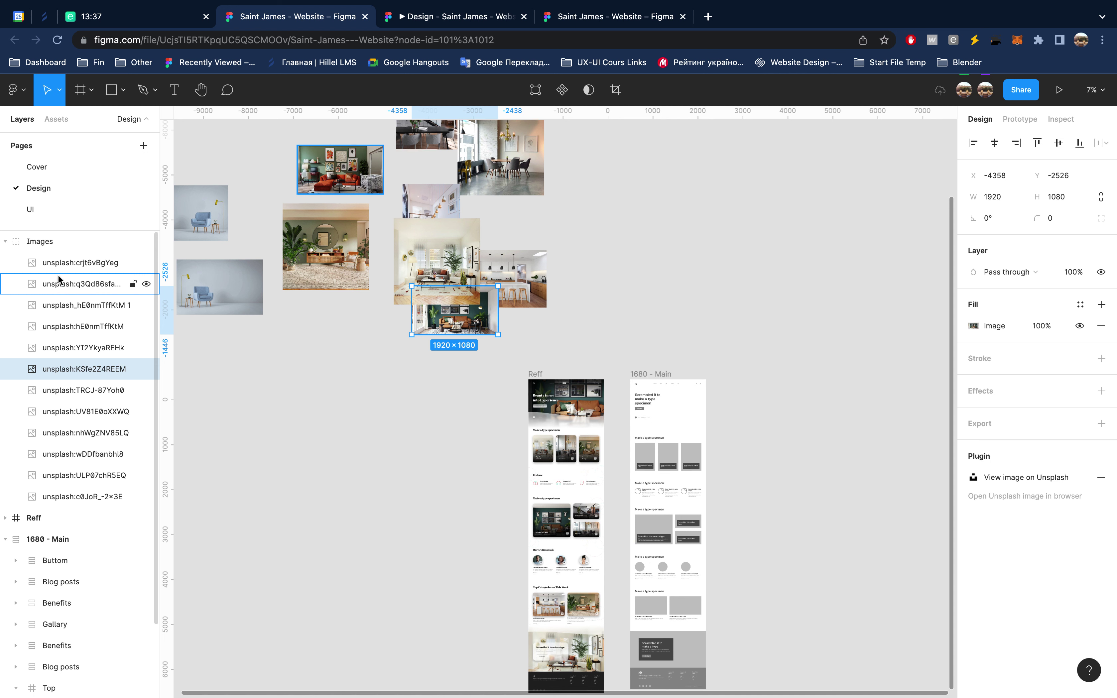
Step: Move all the collage image layers out of the Images group as top-level layers
click(51, 263)
shift+click(73, 496)
drag(65, 261, 66, 236)
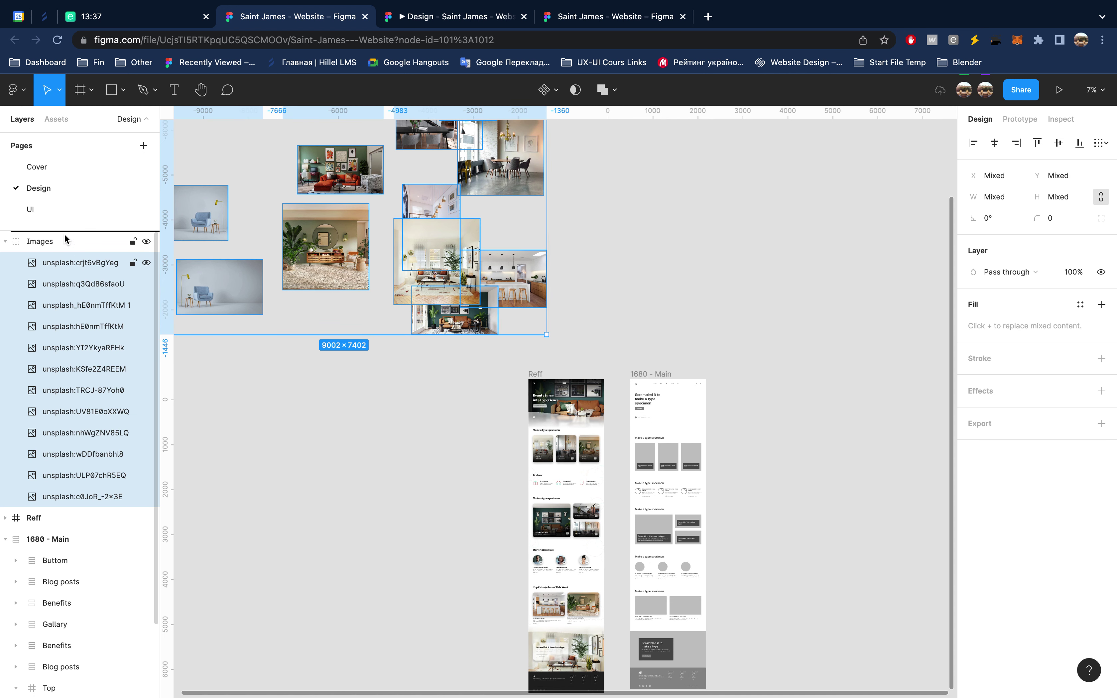
drag(64, 235, 65, 235)
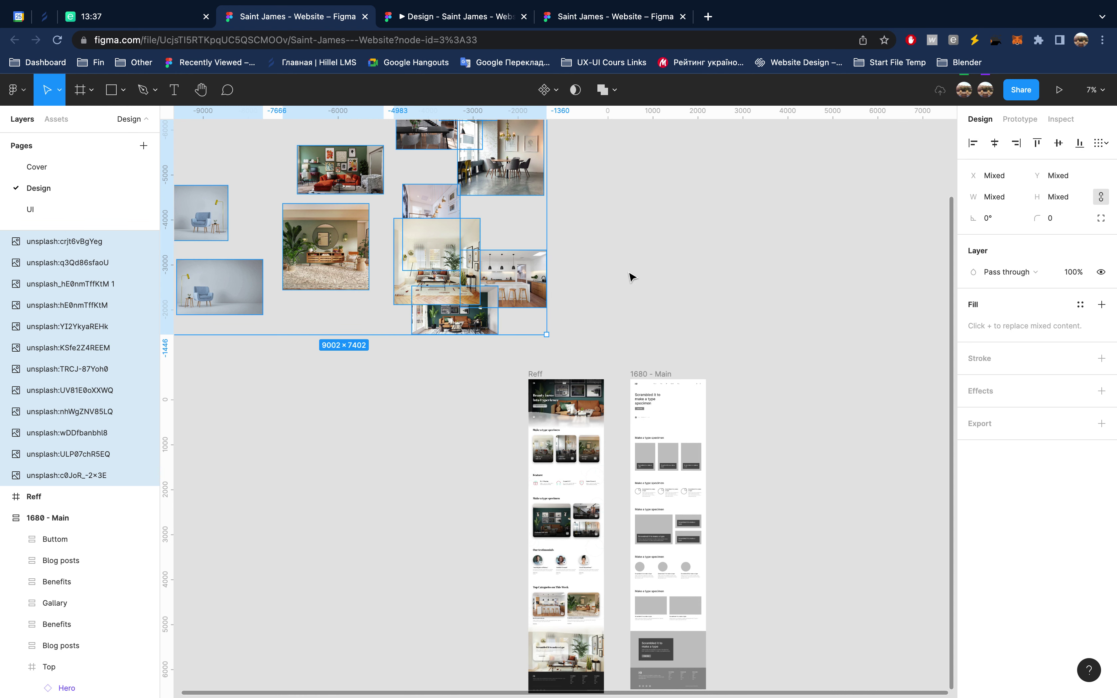
click(584, 301)
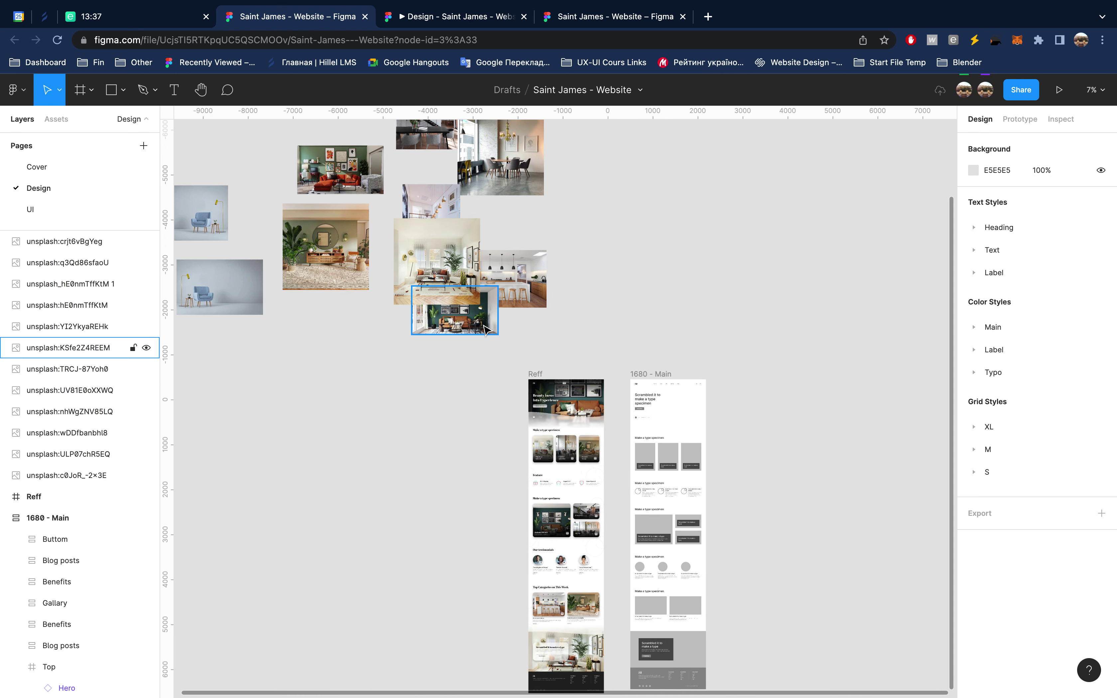
Step: Place the green-walled living-room photo above 1680 - Main at x 504, y -2869
drag(485, 329, 705, 314)
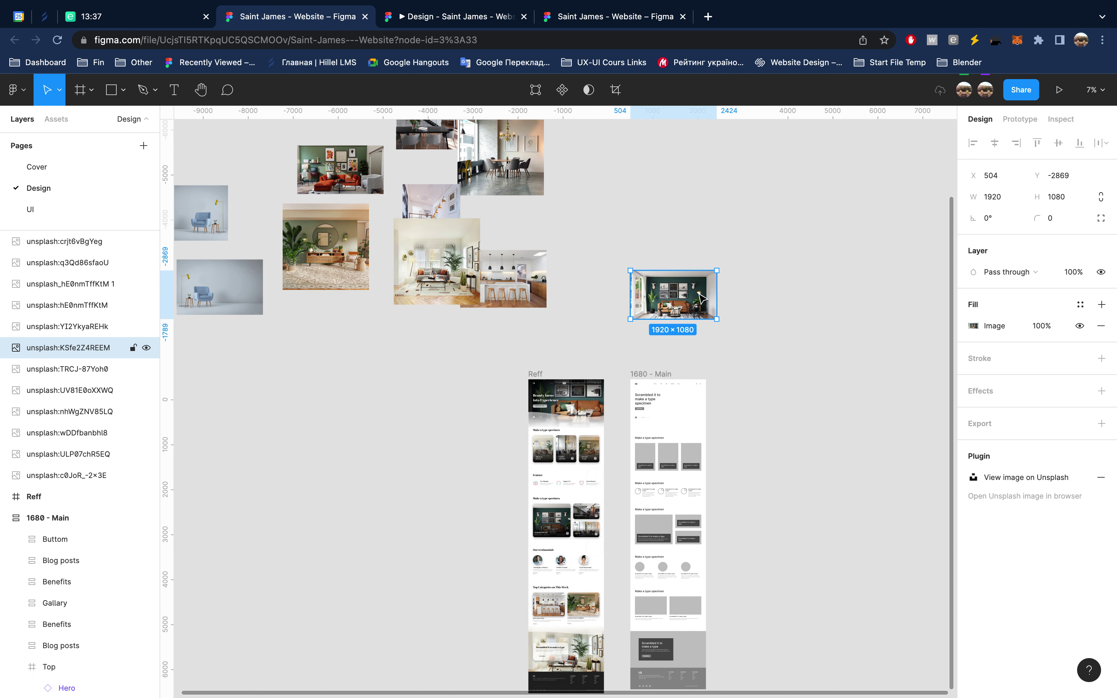
scroll(702, 298, up, 5)
scroll(702, 297, up, 2)
scroll(702, 298, down, 2)
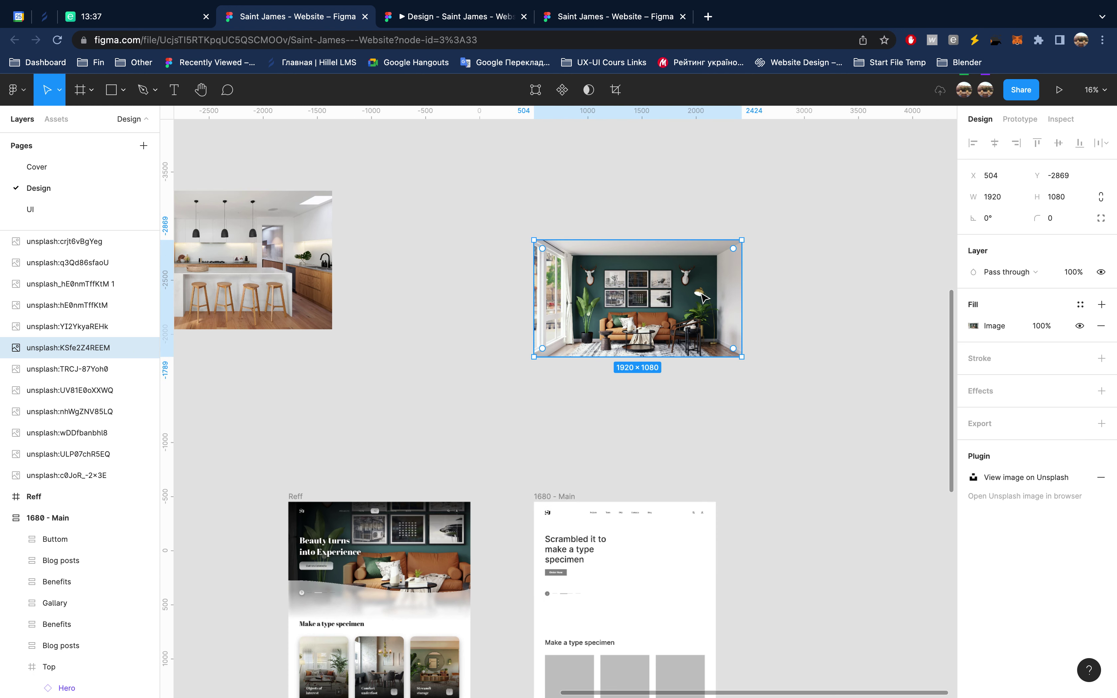
scroll(704, 298, down, 1)
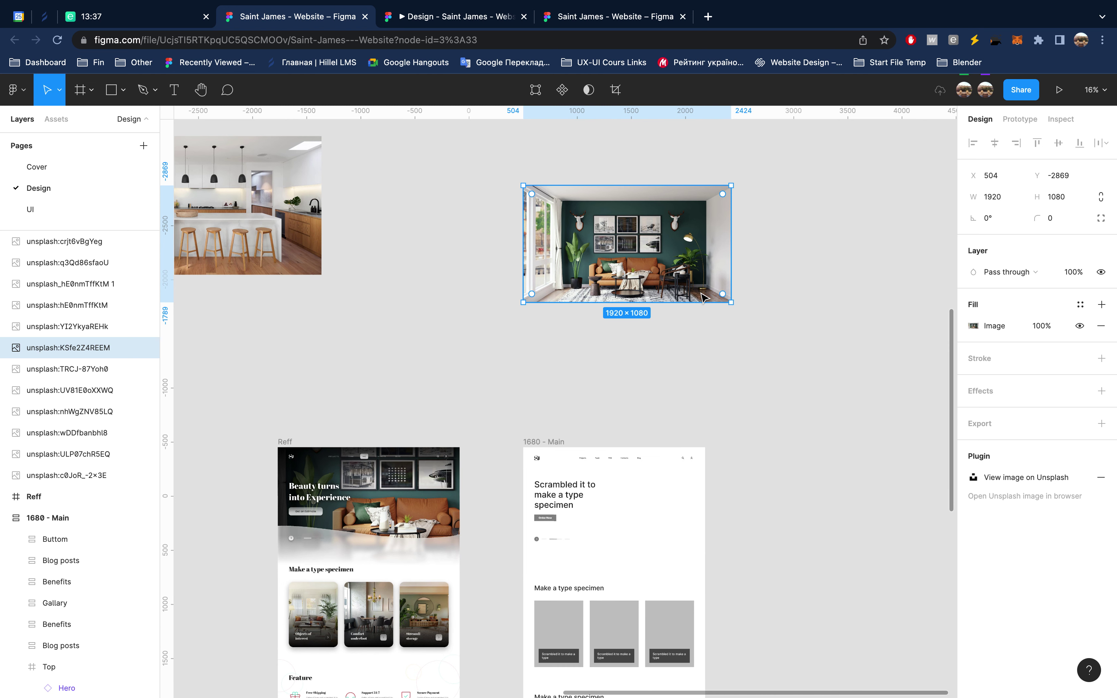
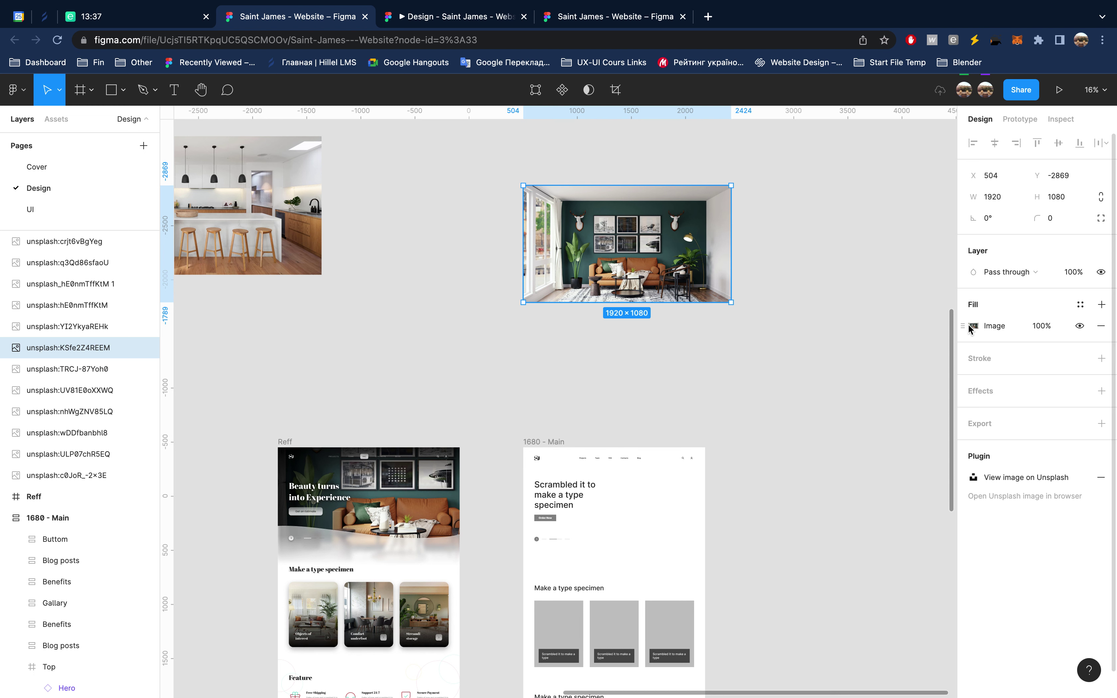
Step: Fill the hero frame of 1680 - Main with the green-wall living-room photo
click(651, 515)
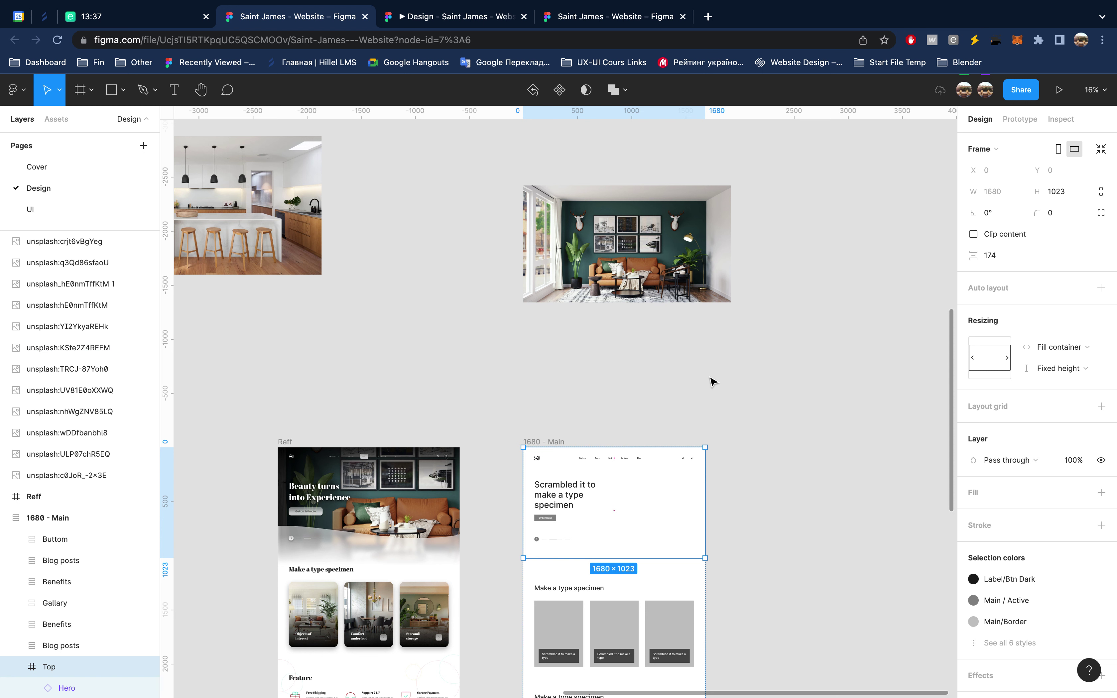
key(ctrl+v)
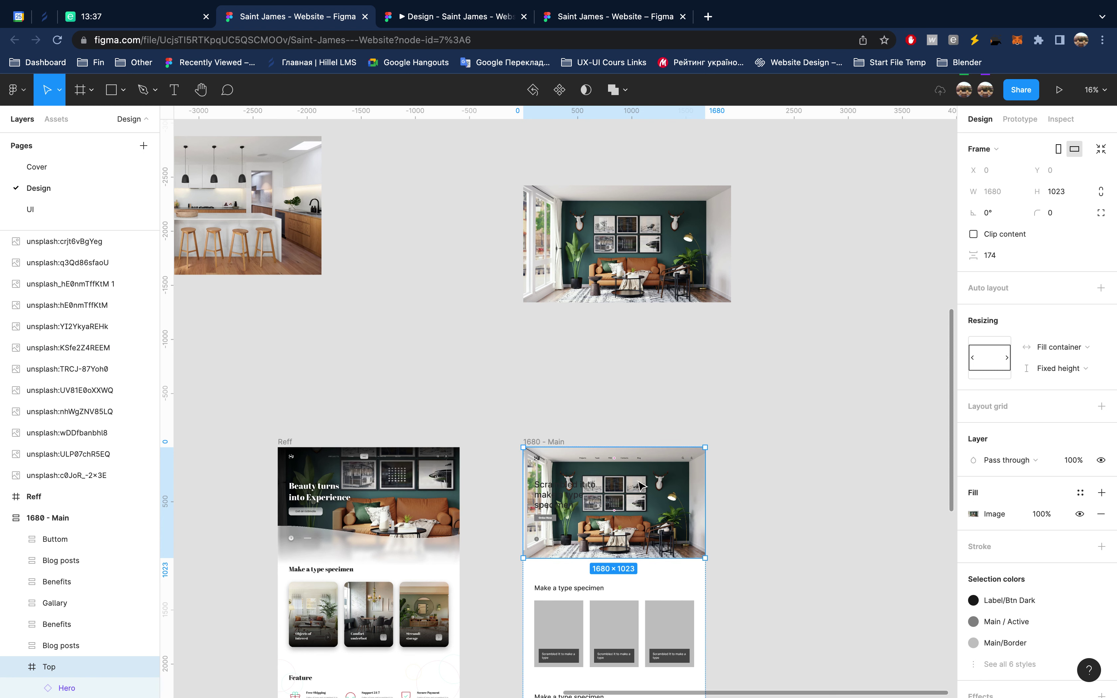
ctrl+scroll(641, 484, up, 3)
ctrl+scroll(632, 493, up, 3)
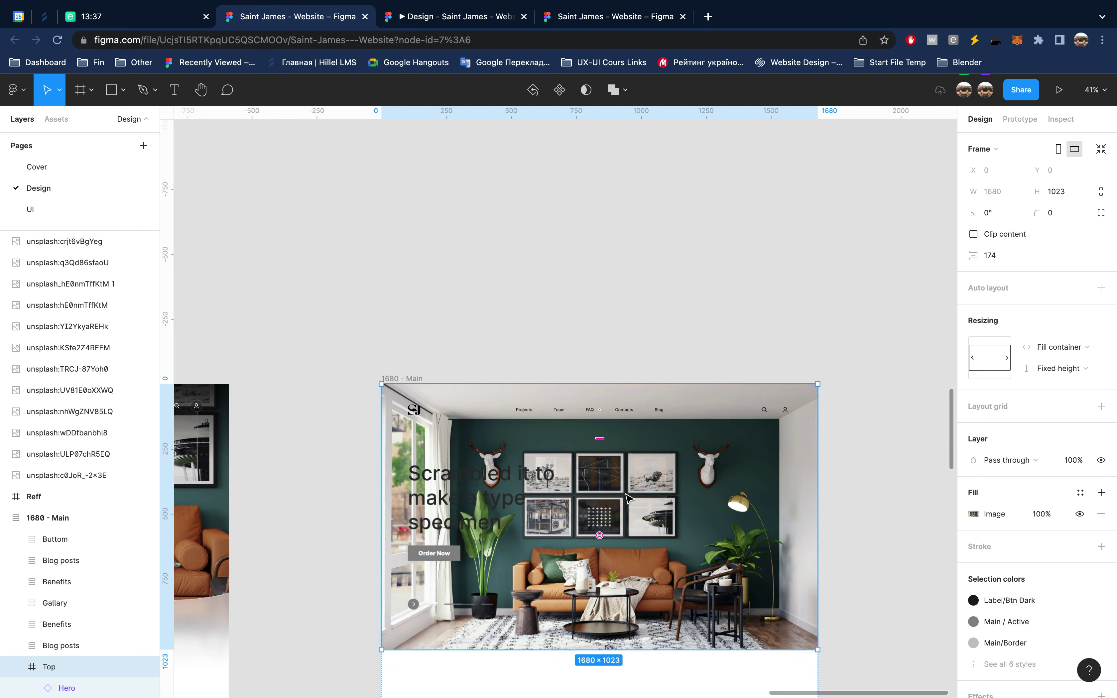
ctrl+scroll(627, 498, down, 5)
scroll(630, 415, down, 2)
Step: Delete the loose copy of the living-room photo from the canvas
scroll(632, 323, up, 2)
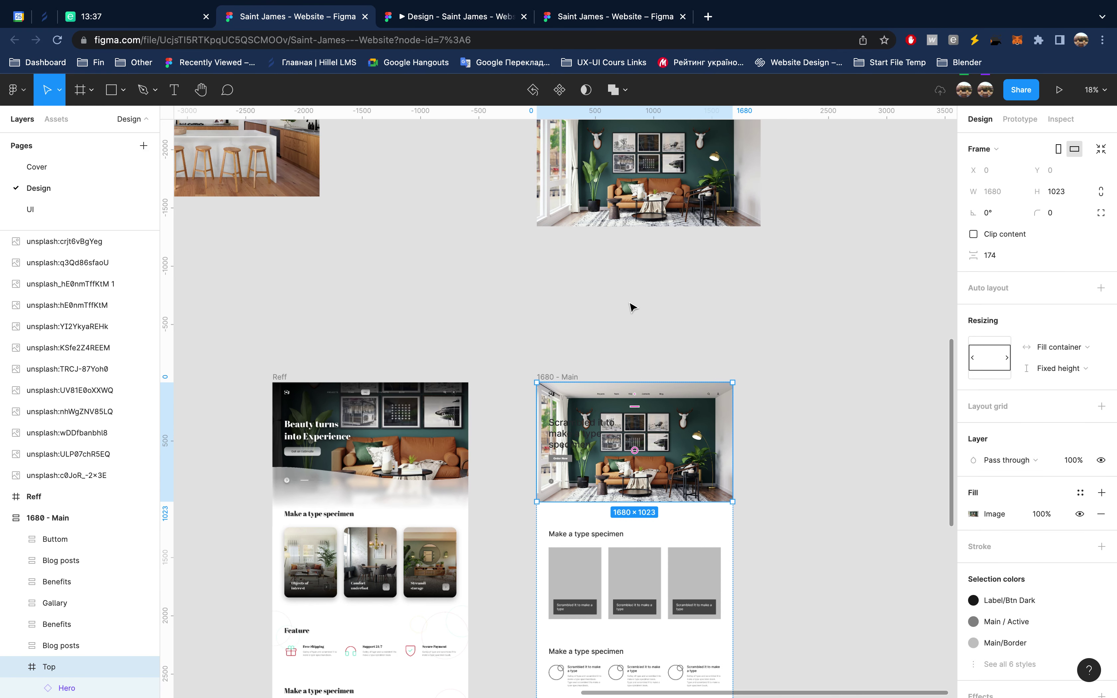
click(655, 196)
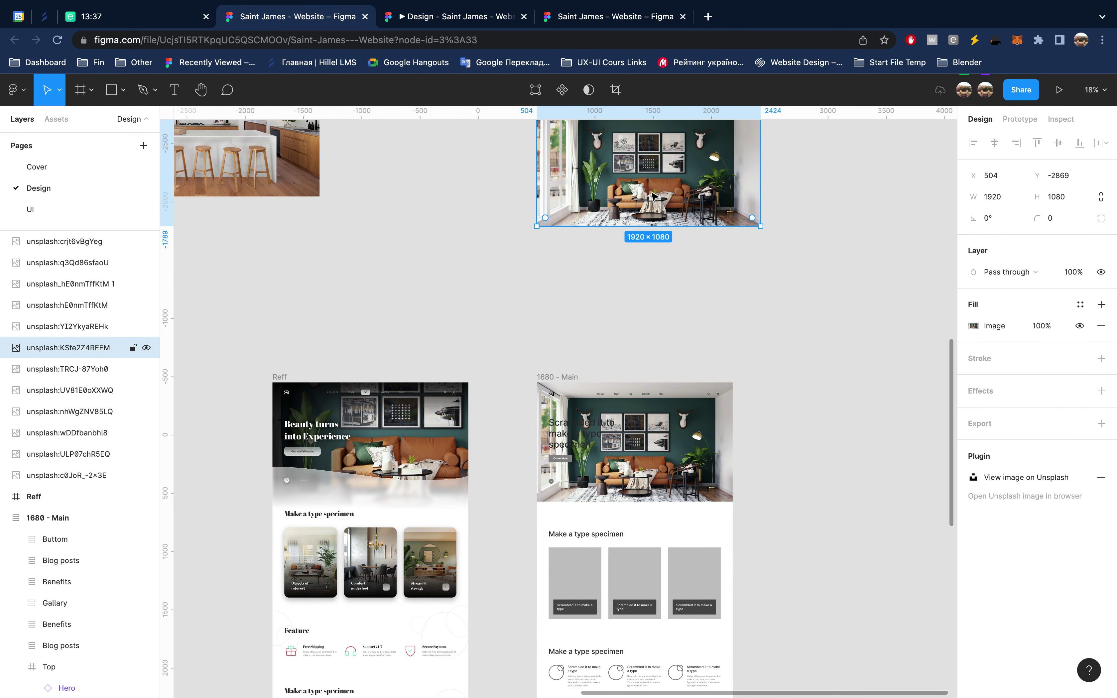
key(Delete)
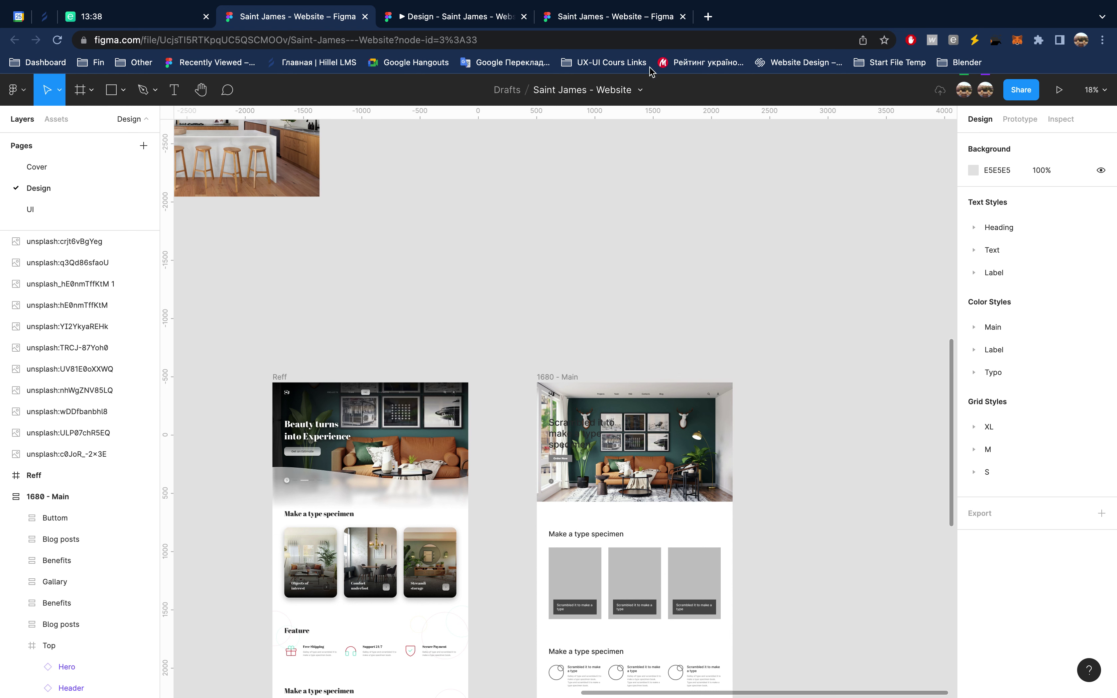
Step: Switch to the other copy of the file and show its Design page
click(634, 17)
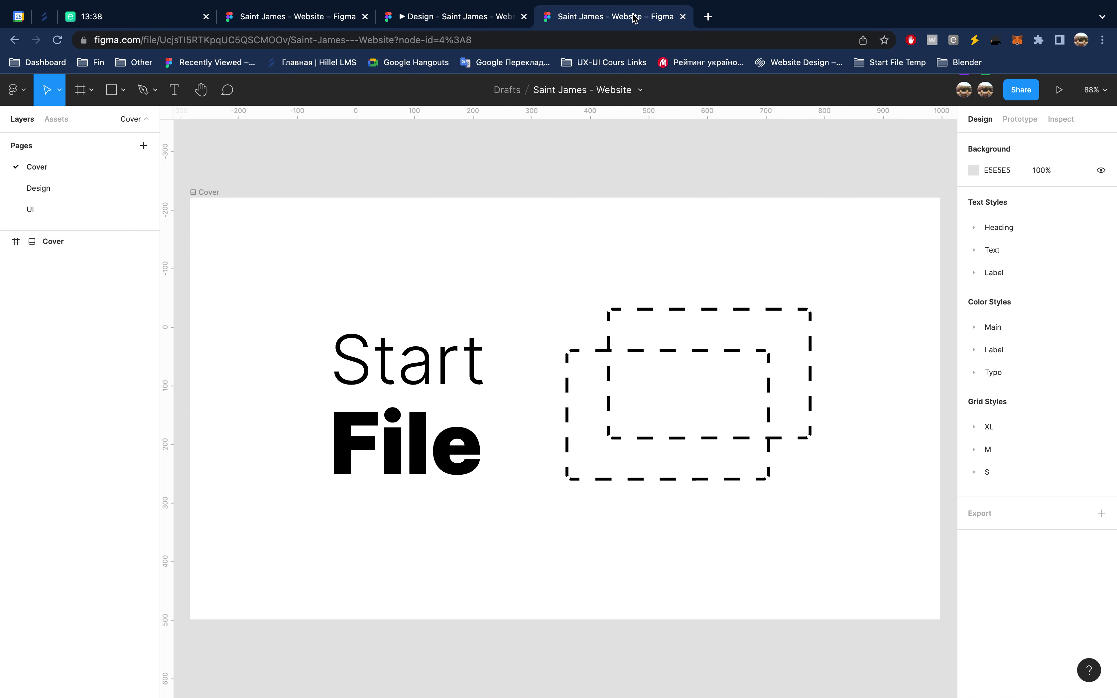
click(50, 198)
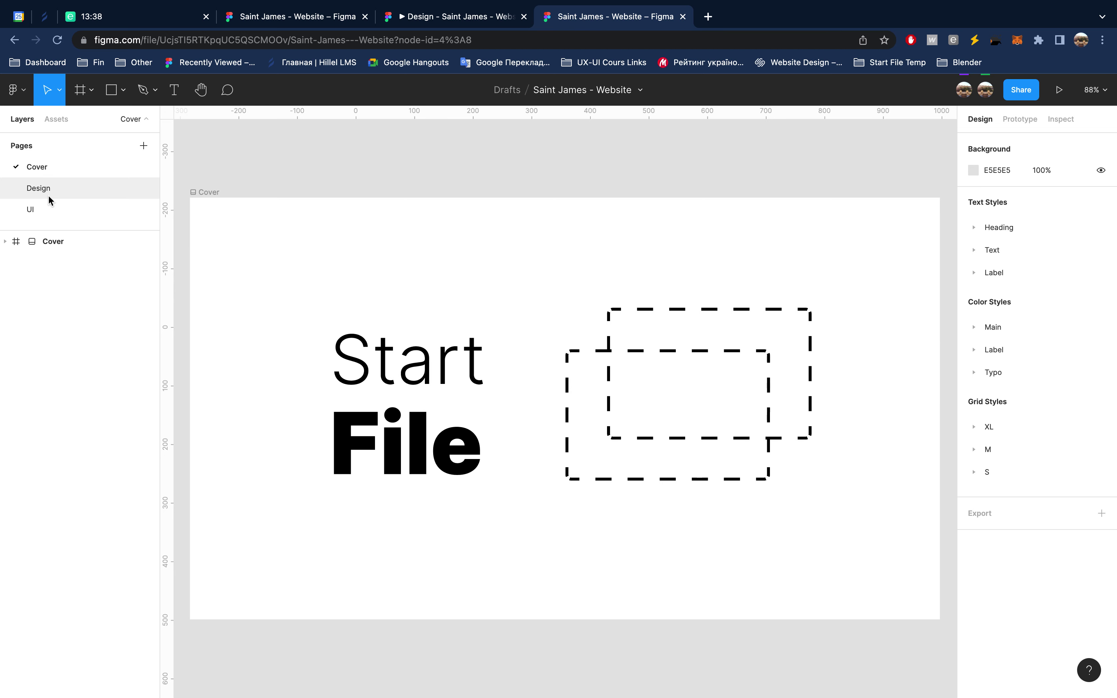
click(48, 195)
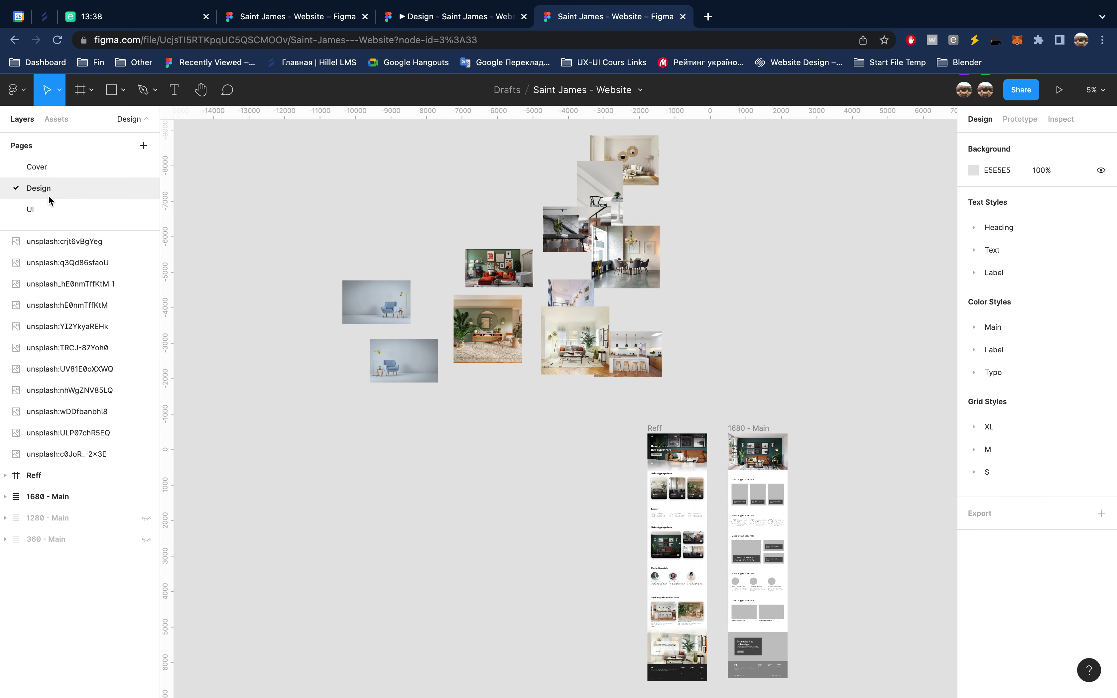
Step: Close the duplicate editor tab, confirming Leave, and close the prototype preview
click(296, 17)
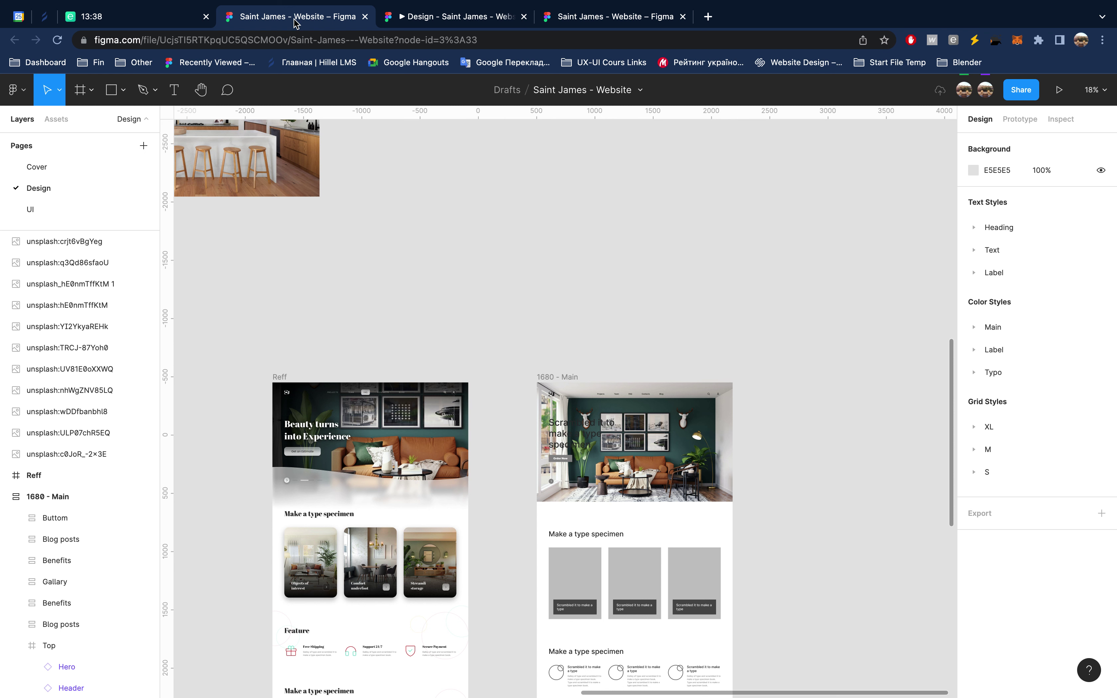
click(365, 17)
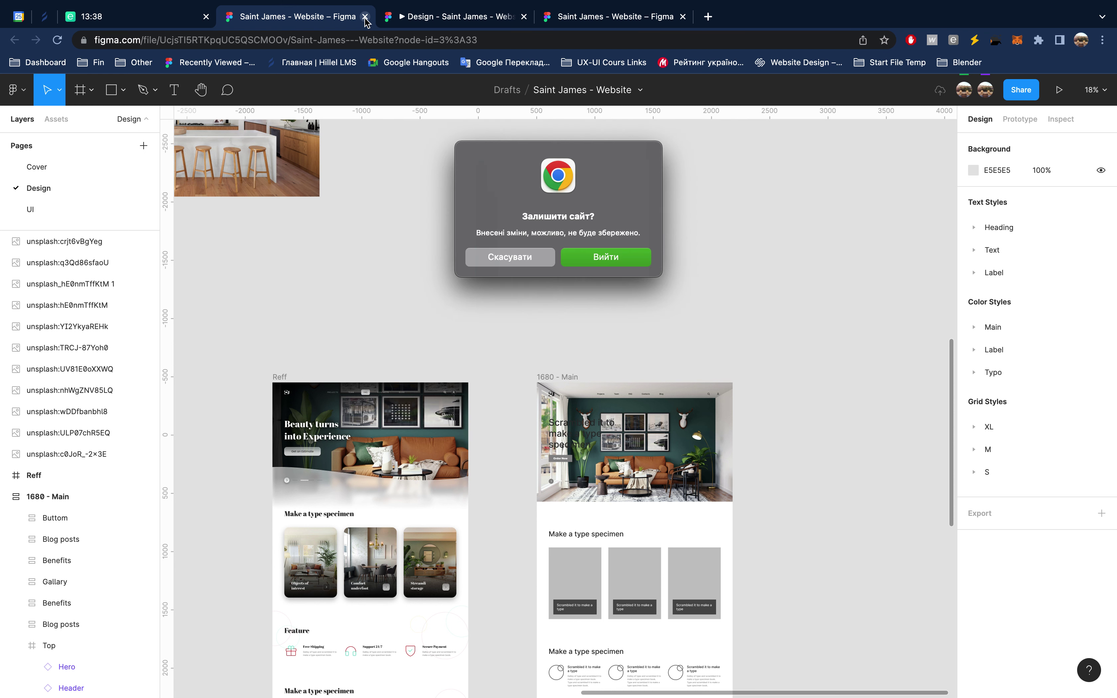
click(614, 263)
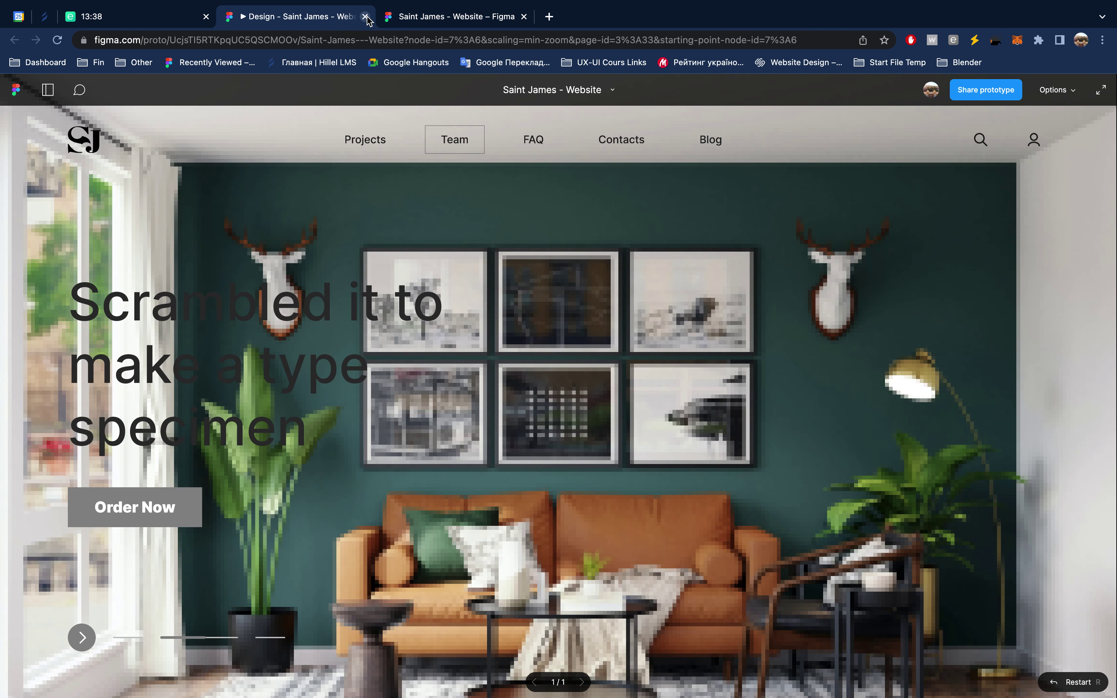
key(super+w)
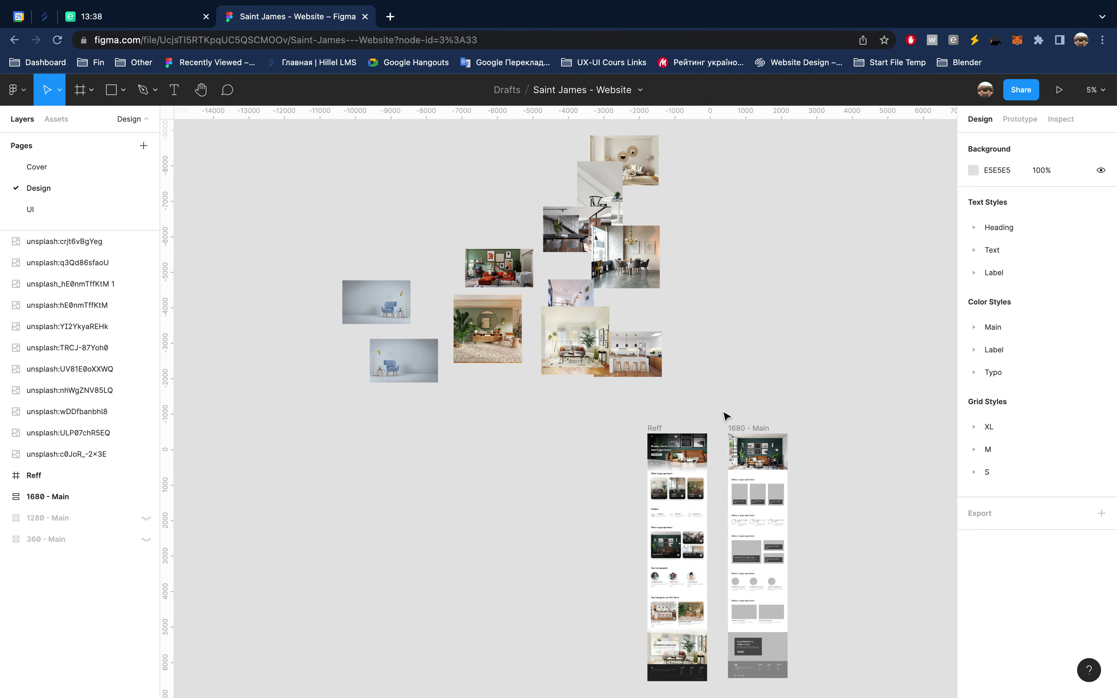
Step: Delete both grey-background chair photos from the moodboard
scroll(762, 481, up, 5)
scroll(763, 481, down, 5)
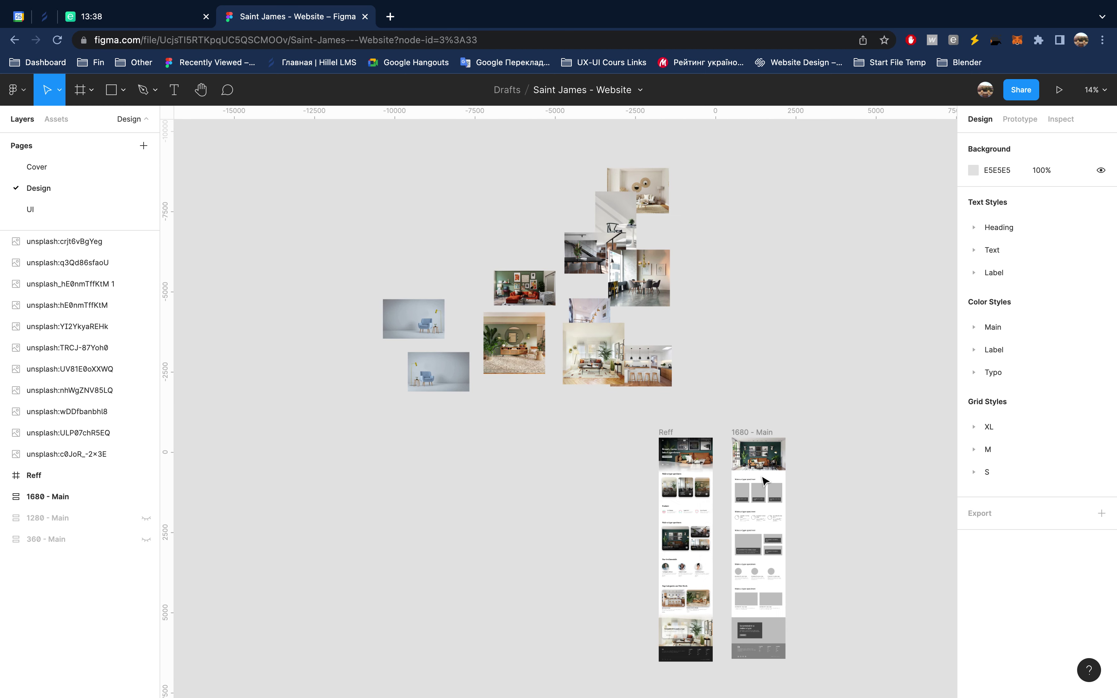
scroll(763, 481, left, 3)
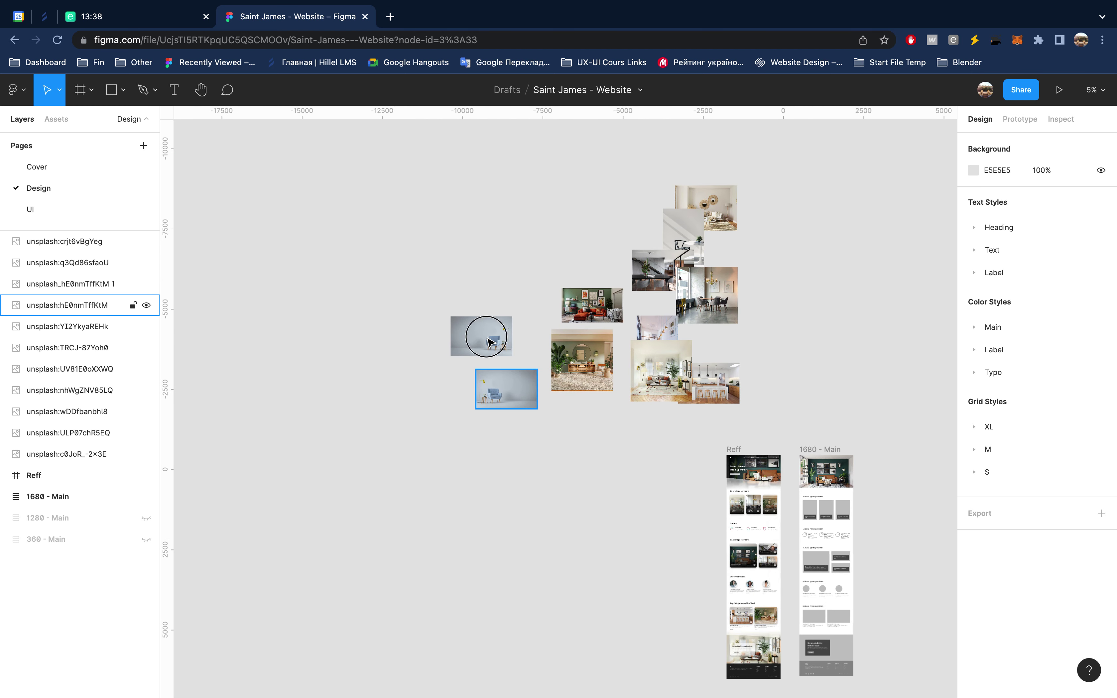
click(506, 389)
shift+click(491, 342)
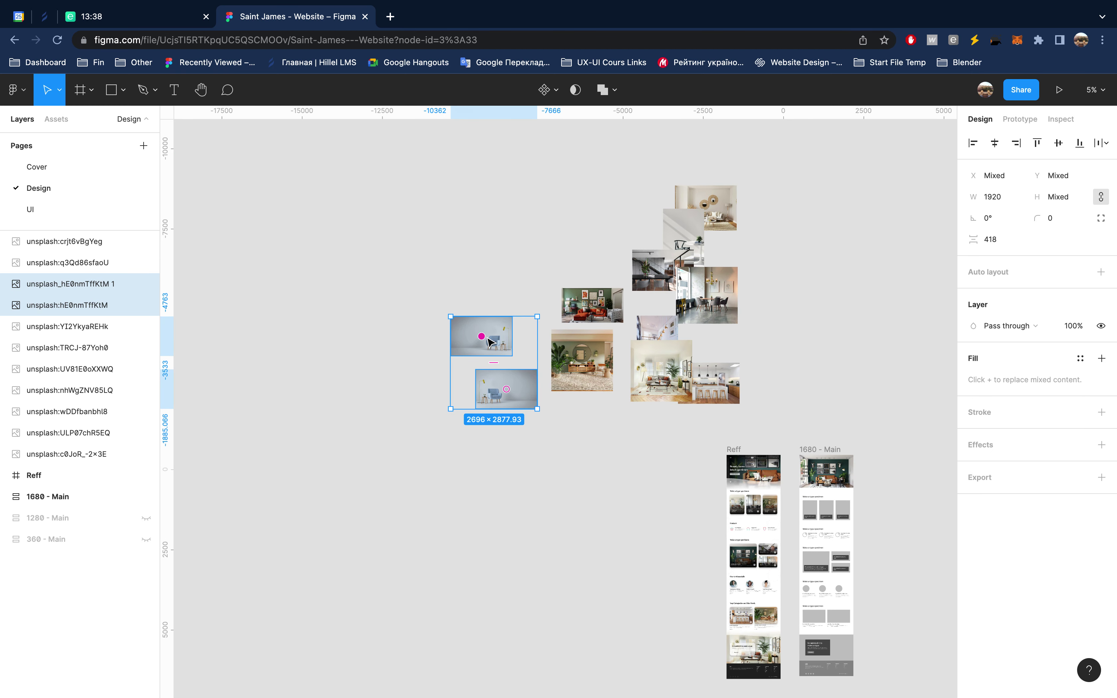
key(Delete)
Step: Select the Top hero frame of 1680 - Main
scroll(643, 451, right, 9)
scroll(644, 451, down, 5)
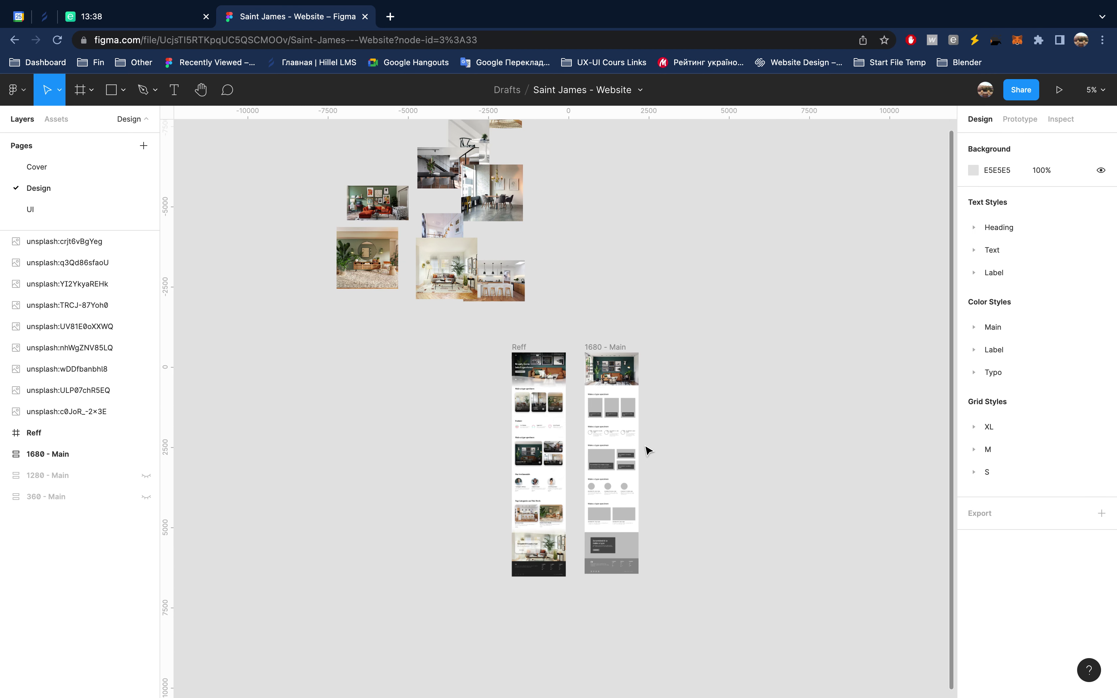
scroll(631, 375, up, 10)
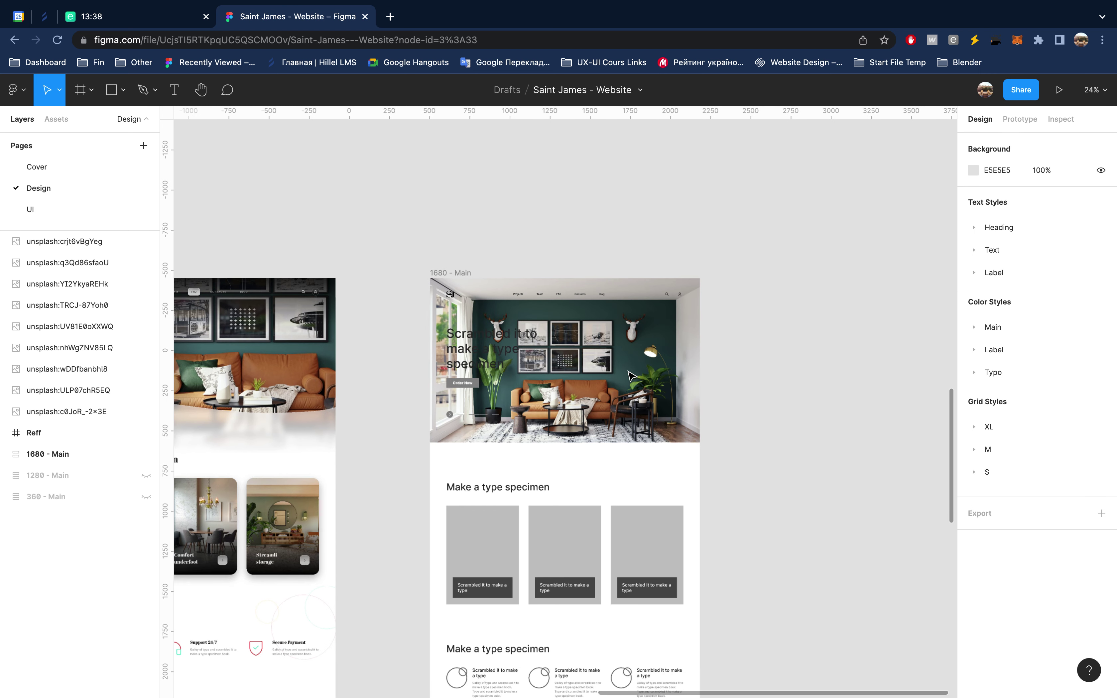
scroll(631, 375, left, 3)
scroll(631, 374, left, 3)
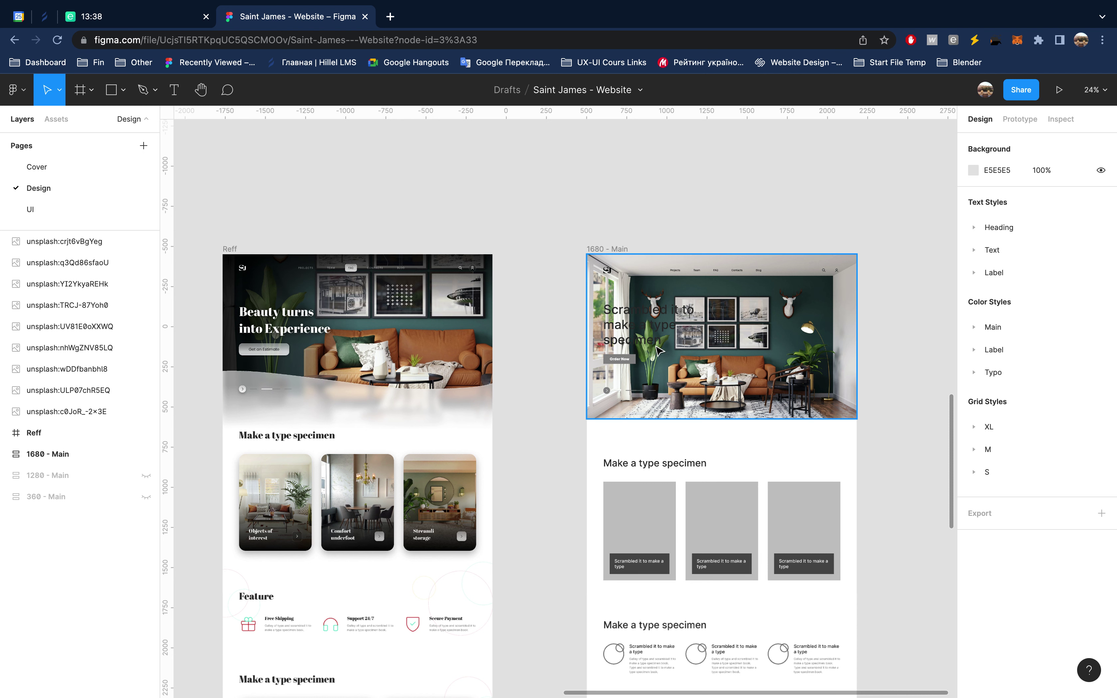
click(683, 336)
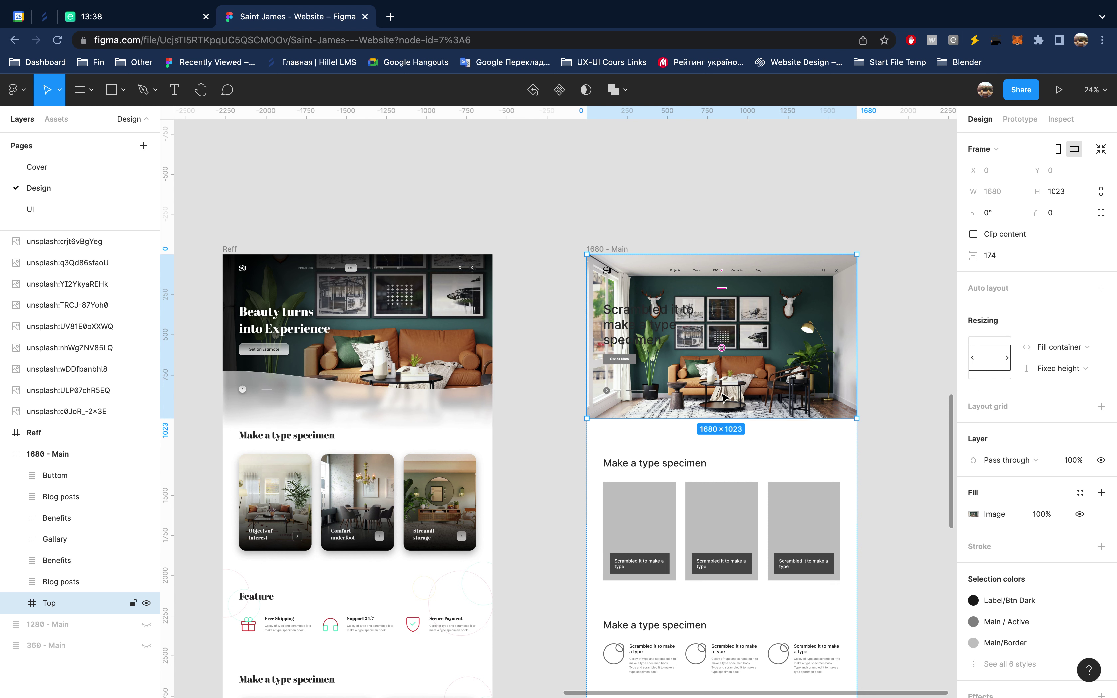
Step: Switch the hero's image fill mode from Fill to Crop
click(973, 514)
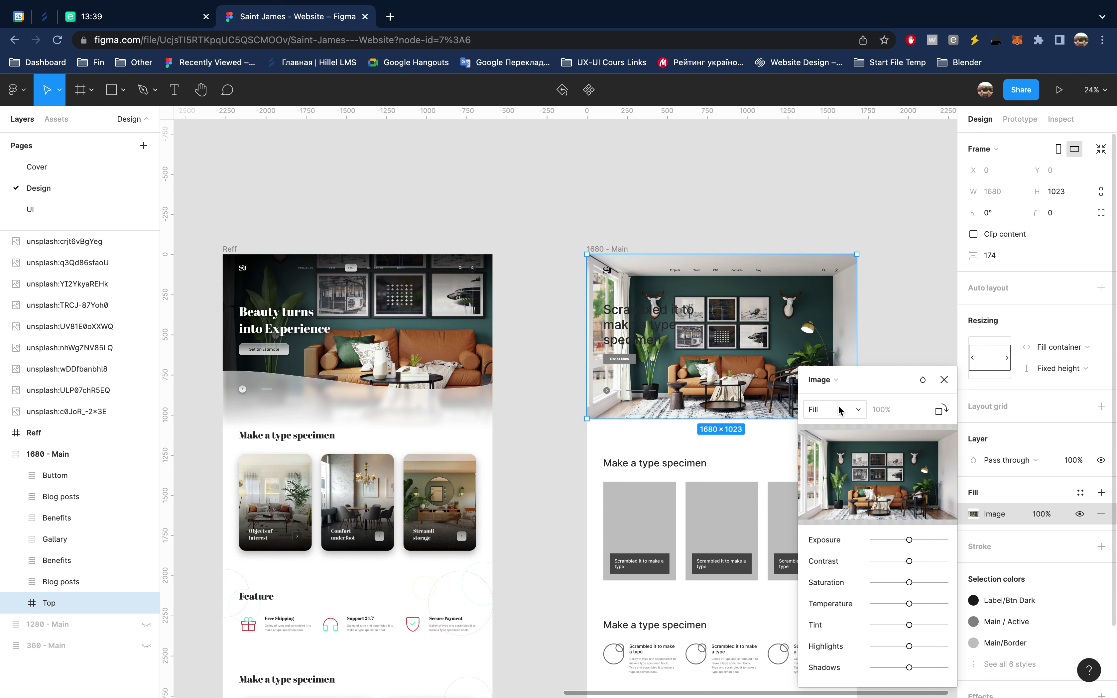
click(839, 410)
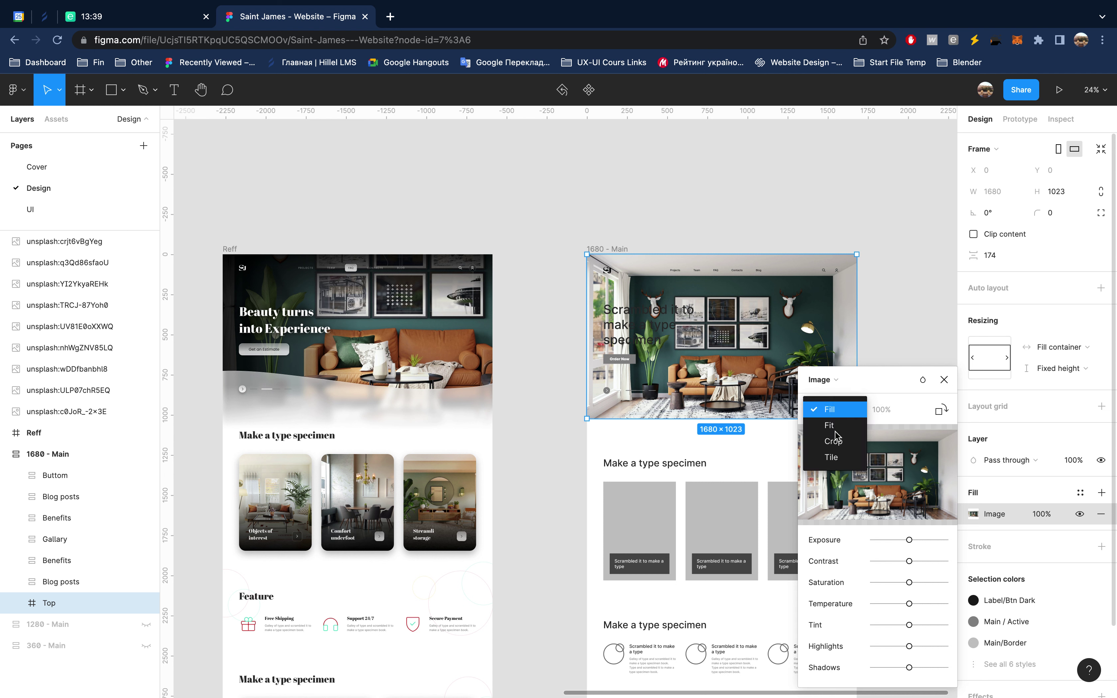
click(834, 442)
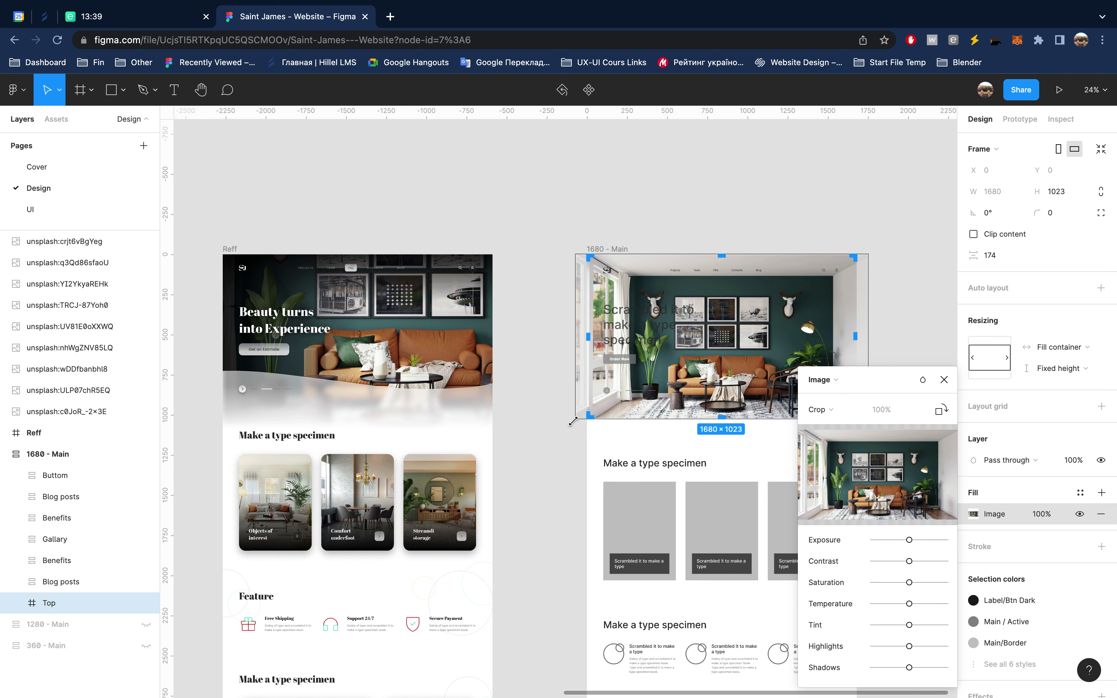
Step: Enlarge the photo and shift it up and right within the hero crop
drag(574, 419, 545, 491)
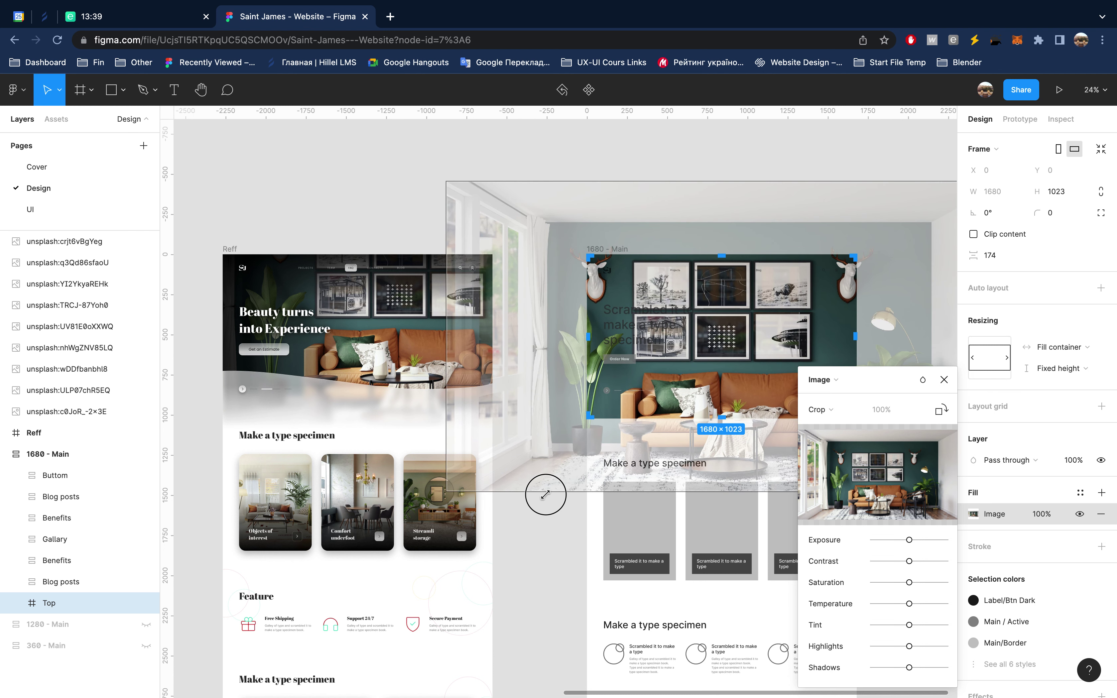
drag(546, 491, 512, 510)
drag(680, 380, 718, 328)
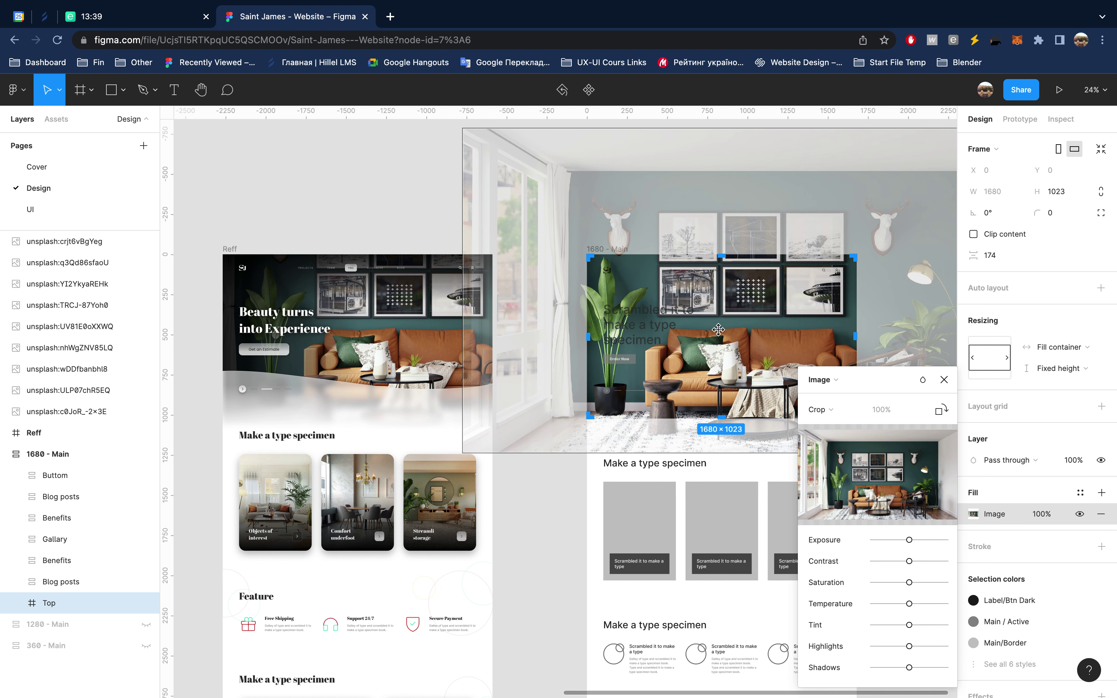
click(944, 381)
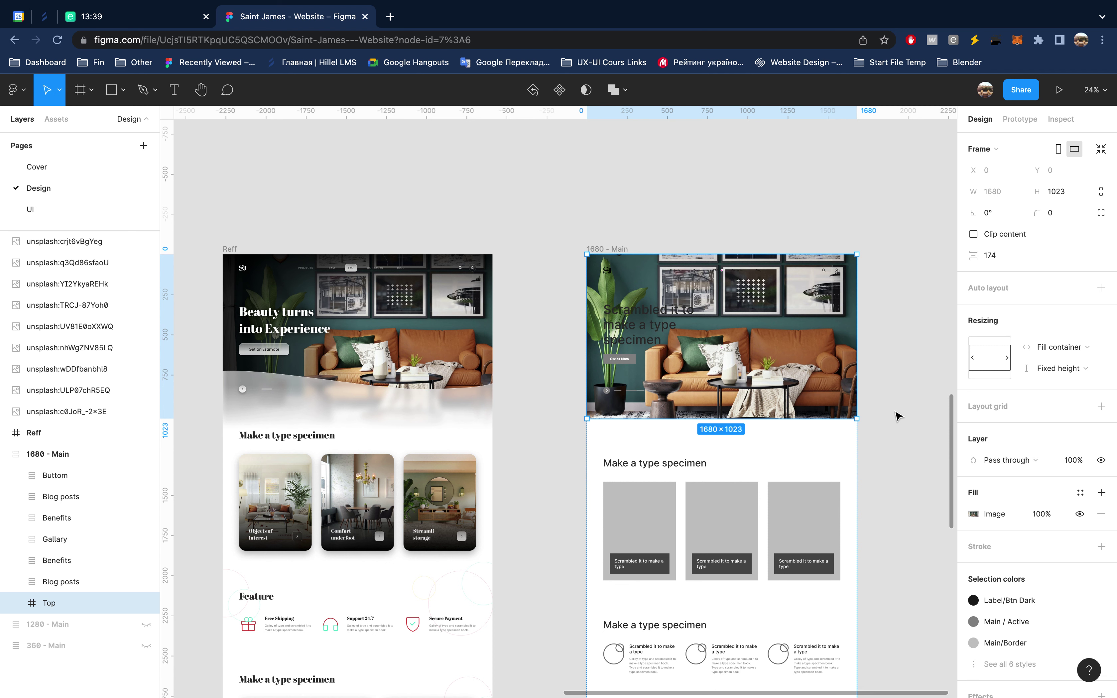
key(Return)
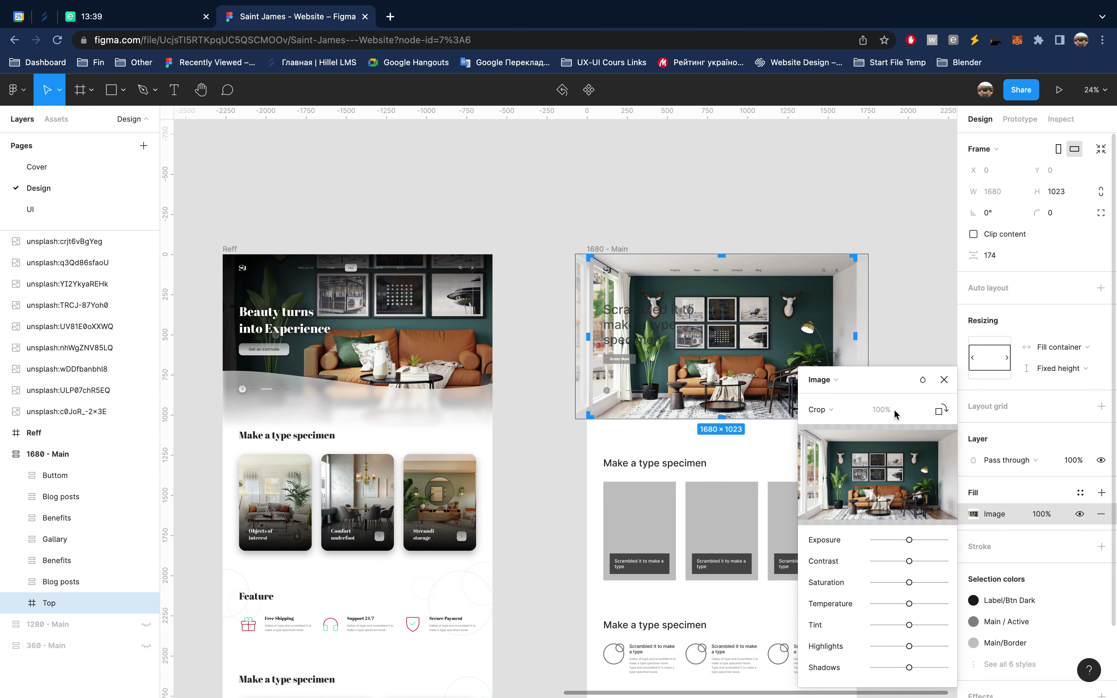
Step: Close the image settings and select the Top frame in the layers panel
click(943, 379)
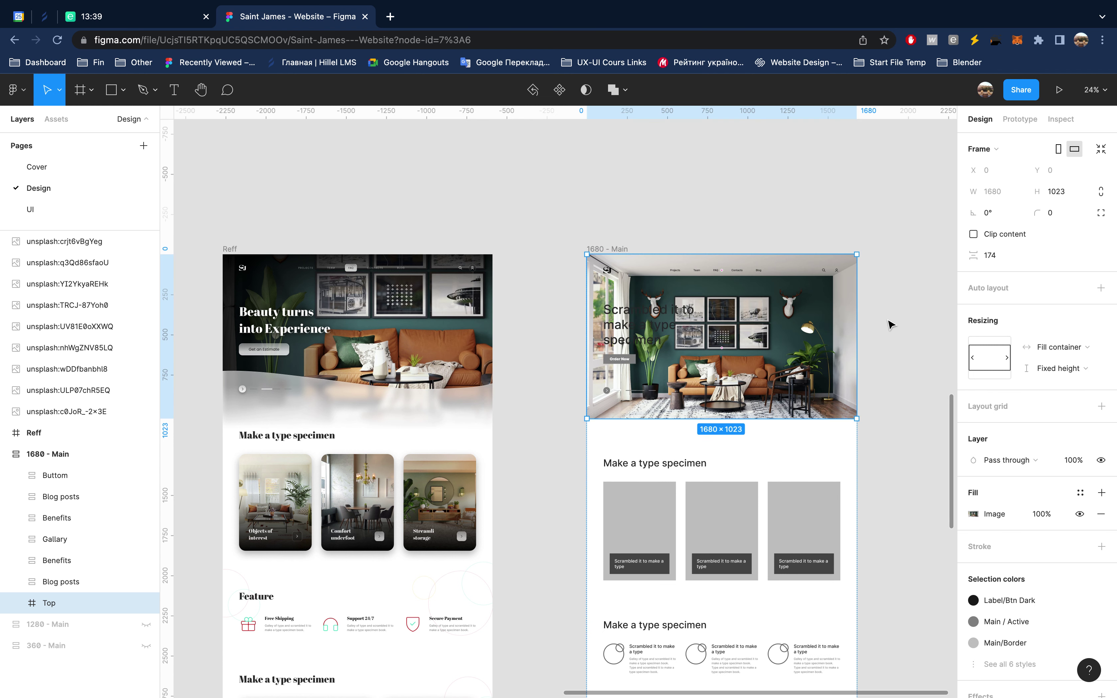
scroll(860, 310, right, 2)
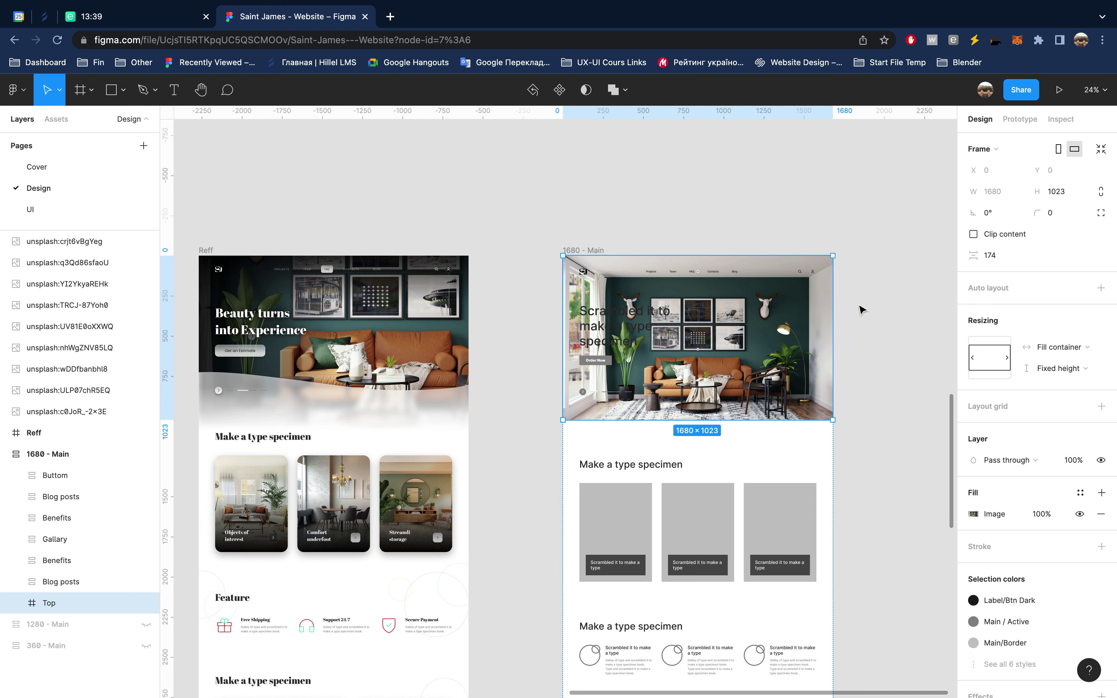
click(484, 390)
click(16, 602)
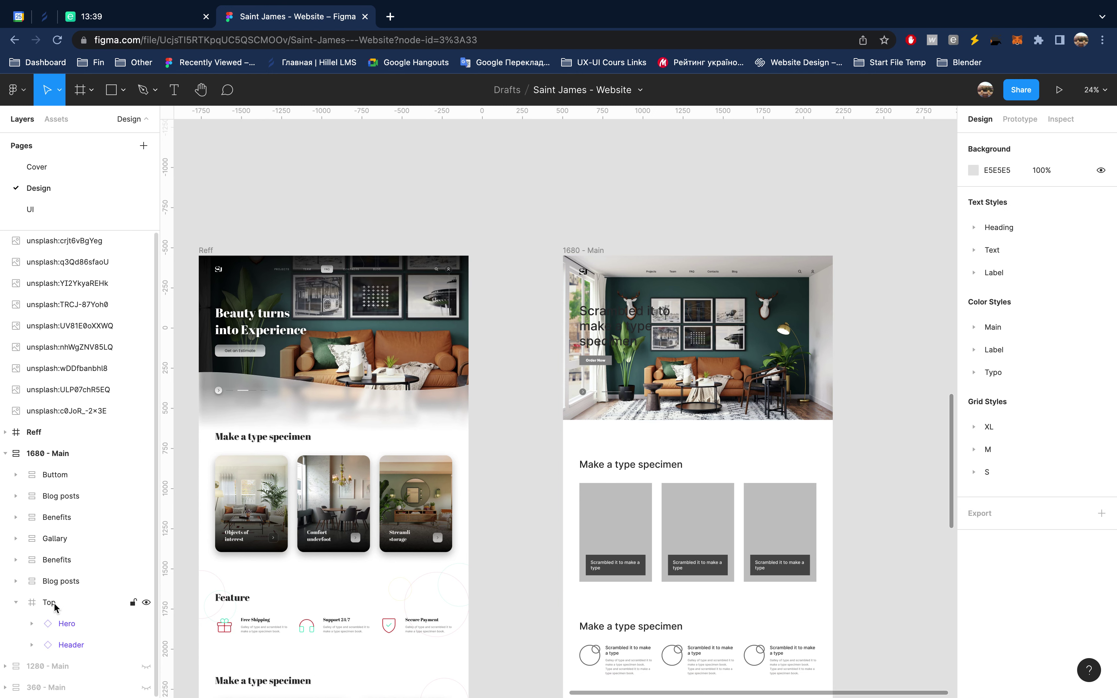
click(61, 607)
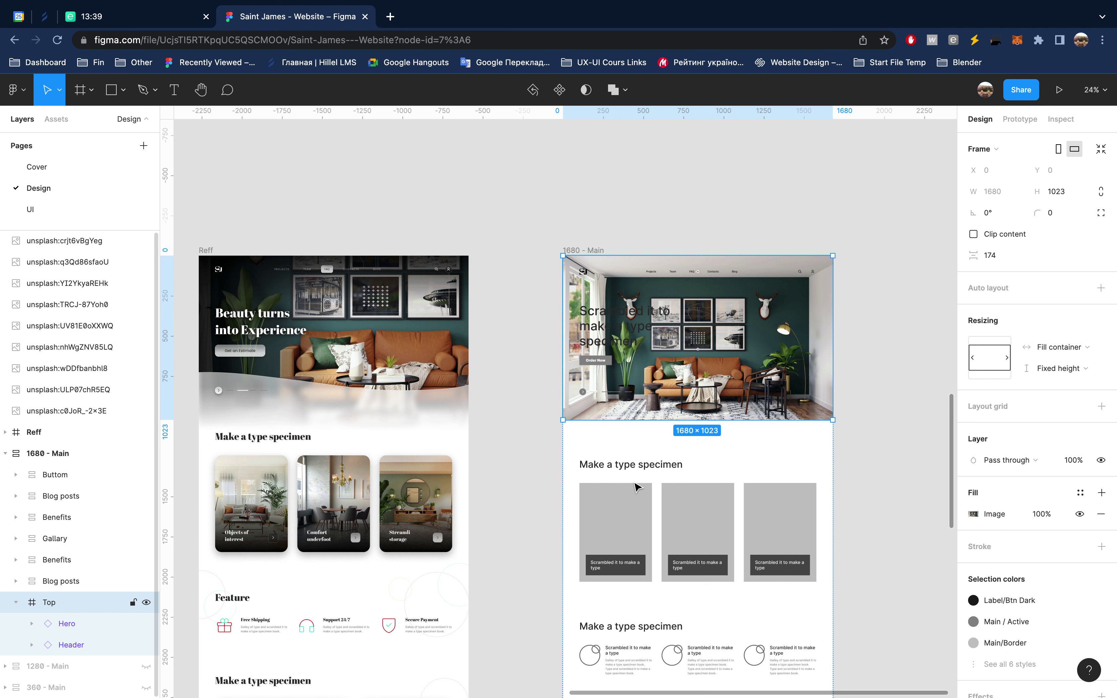
Step: Draw a rectangle inside Top, name it Img and move it below Header
key(r)
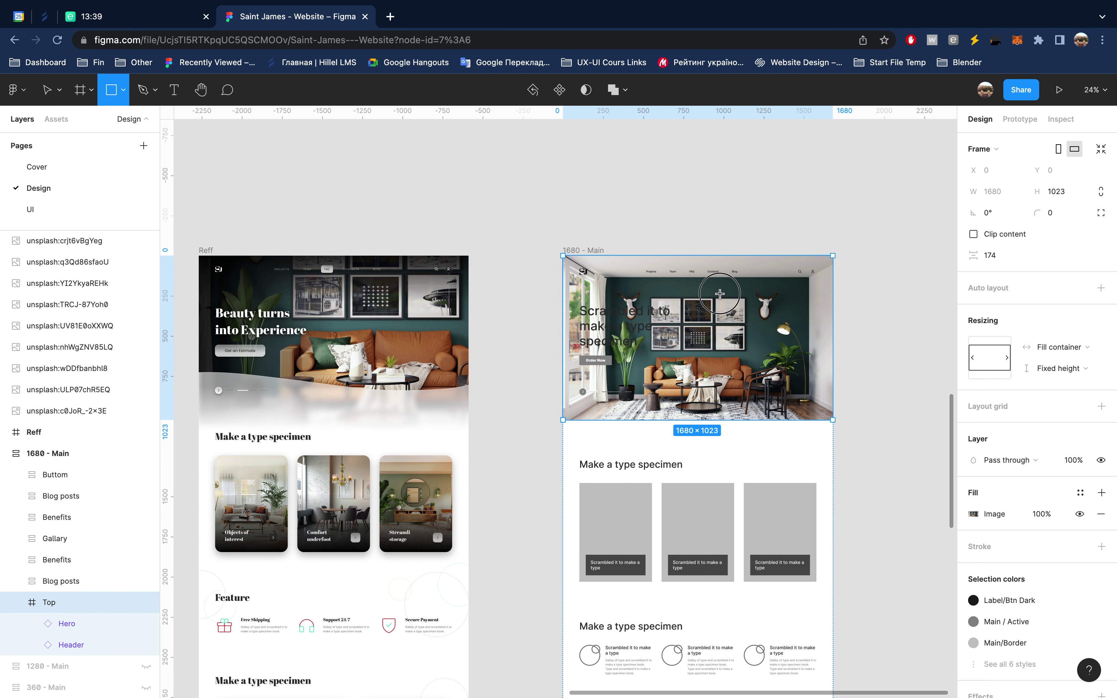
drag(719, 293, 761, 355)
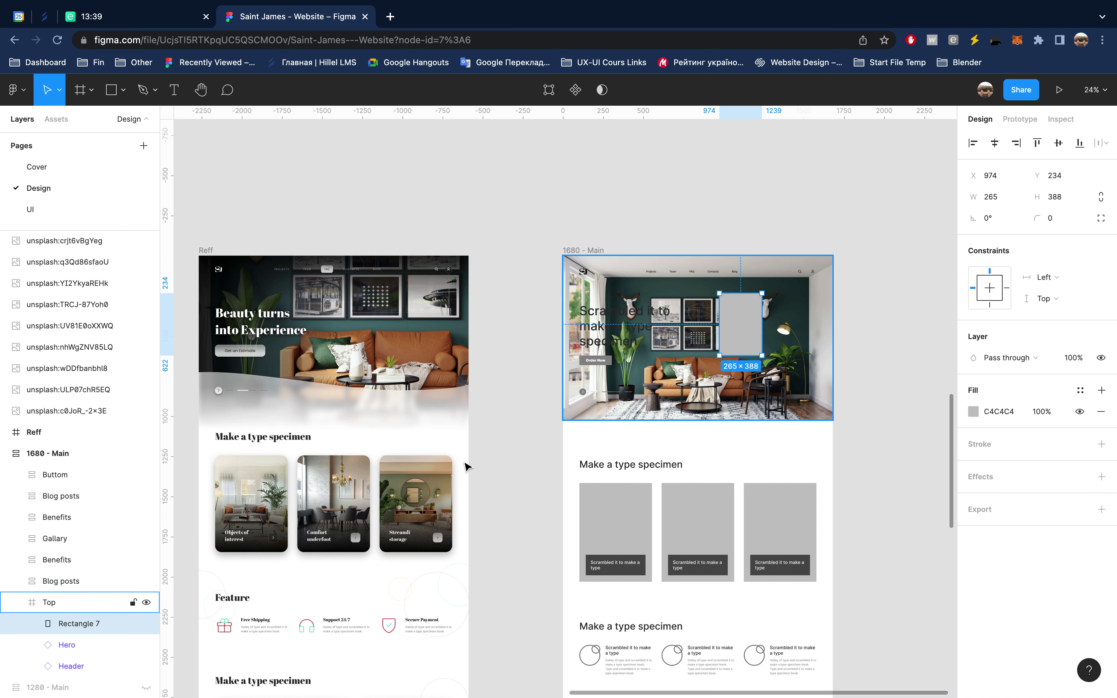
key(ctrl+r)
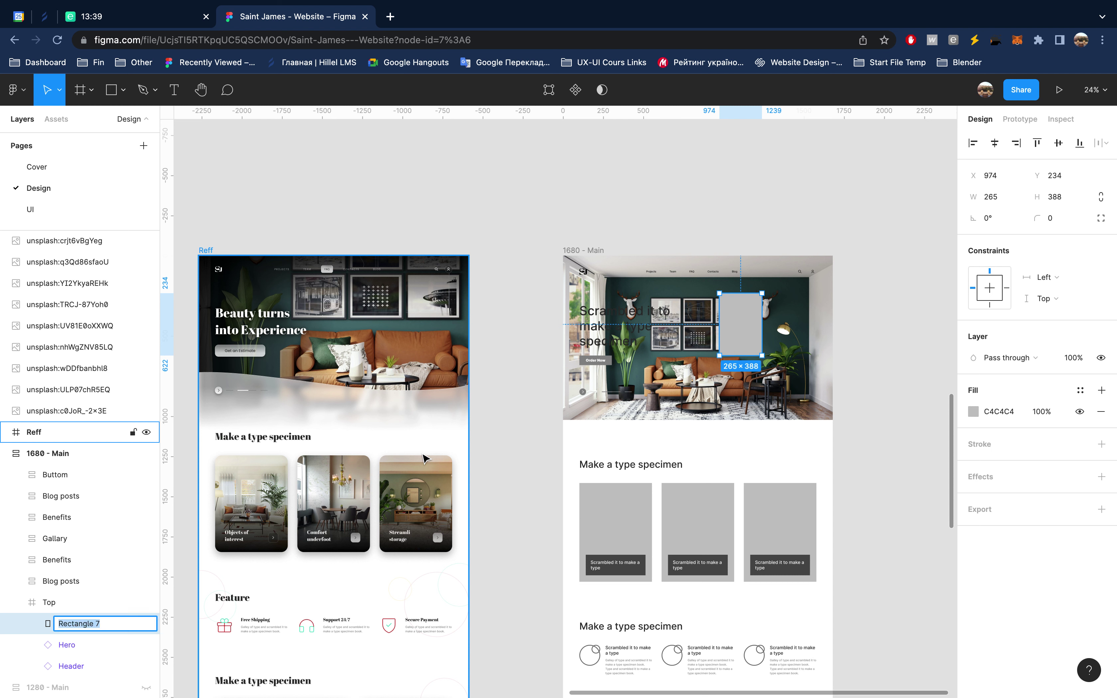
key(BackSpace)
text(Img)
key(Return)
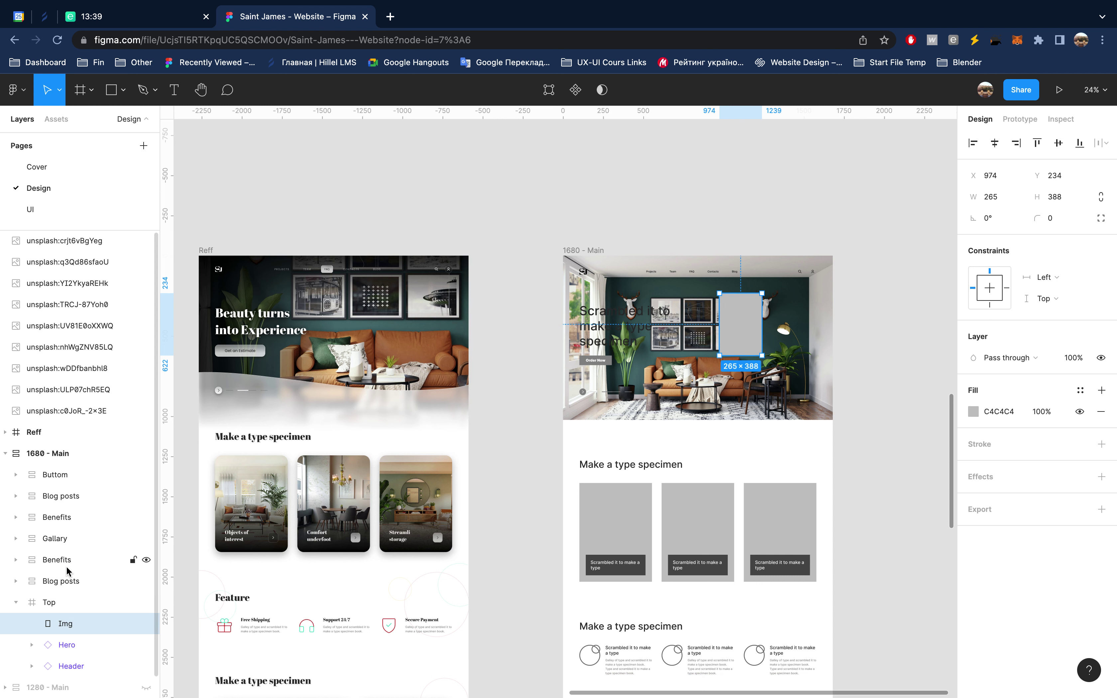
key(ctrl+bracketleft)
key(ctrl+bracketleft)
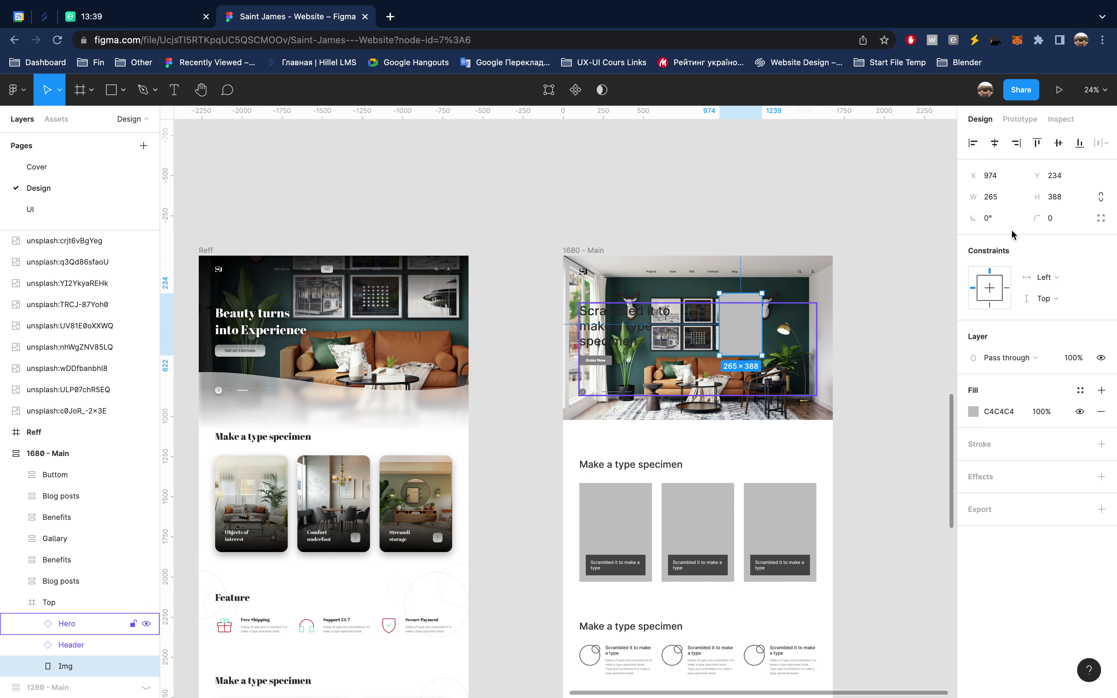
Step: Make Img 1680 wide, align it top-left, and stretch it to 1140 tall
click(1005, 199)
text(1680)
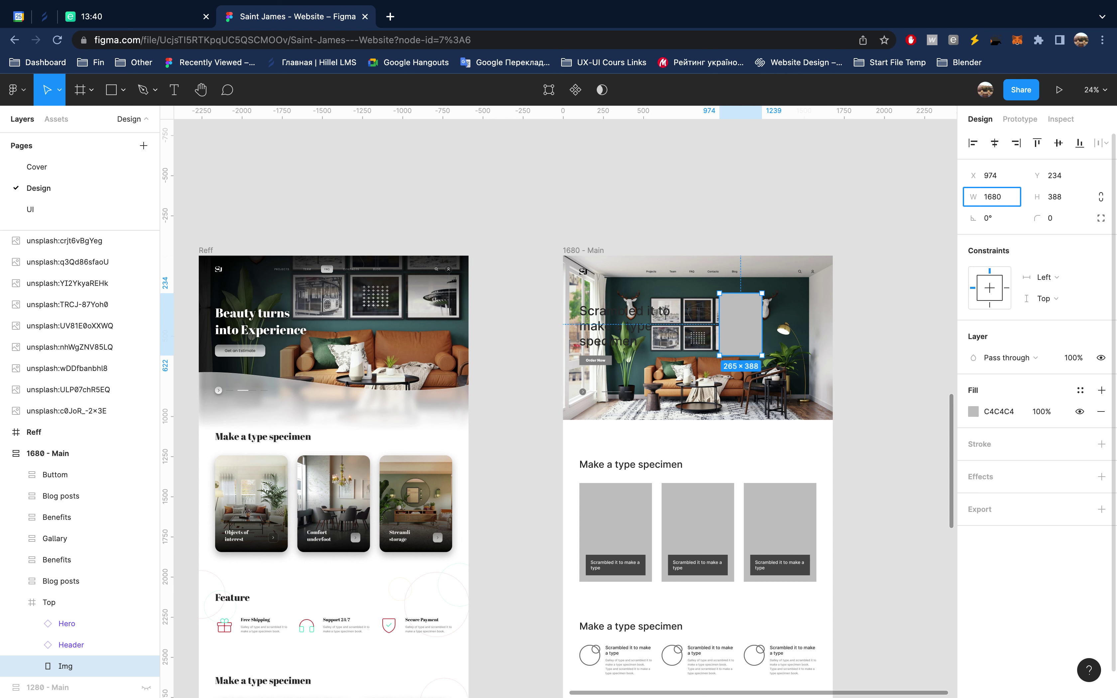
key(Return)
click(995, 143)
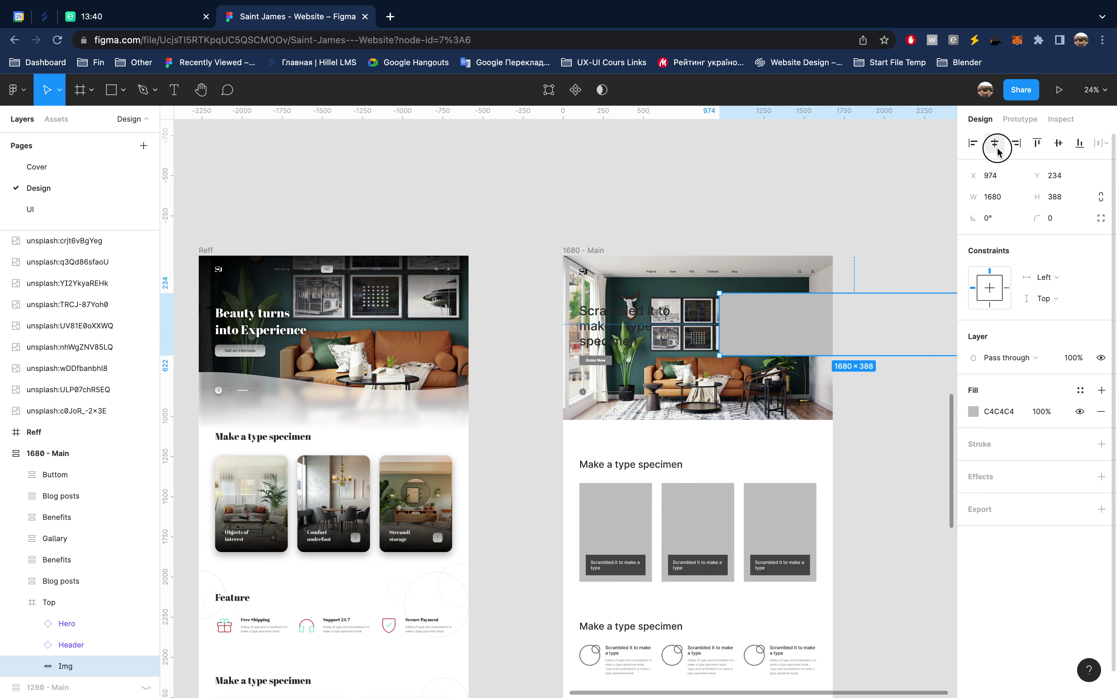
click(1037, 142)
drag(695, 317, 698, 437)
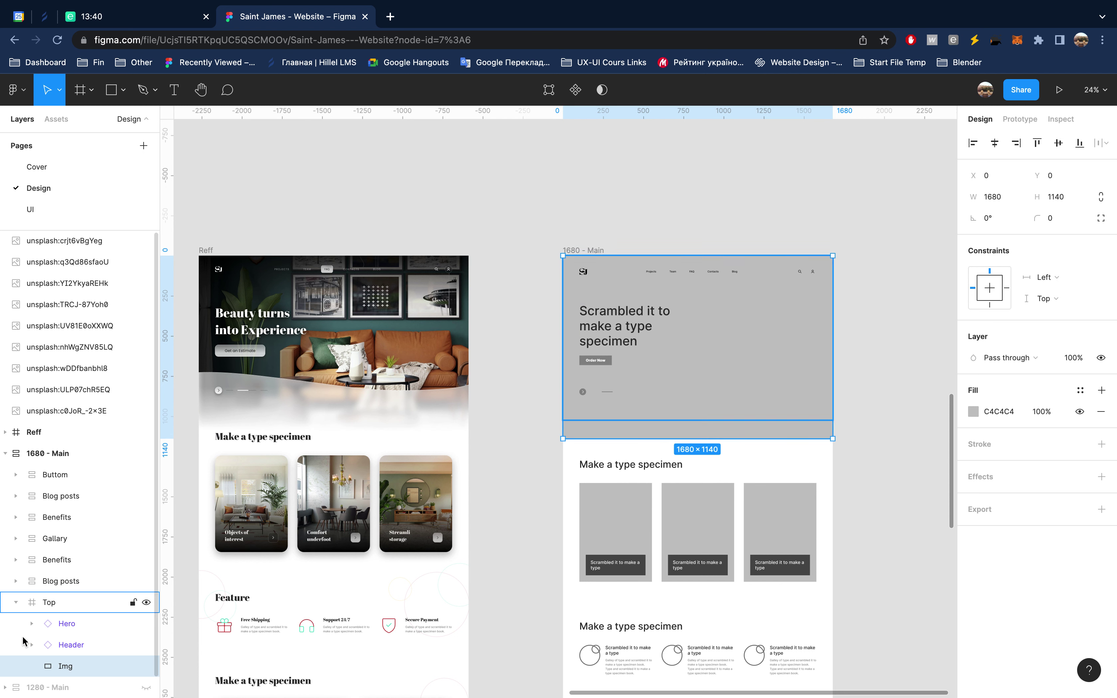
click(77, 602)
drag(629, 420, 629, 440)
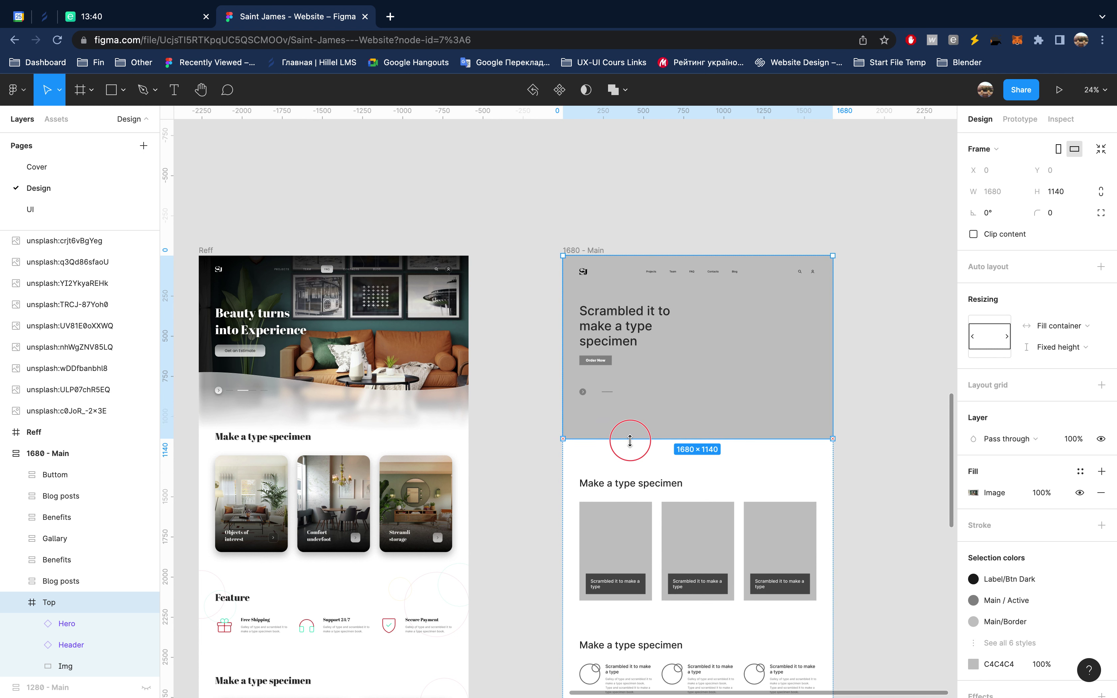
scroll(391, 402, down, 5)
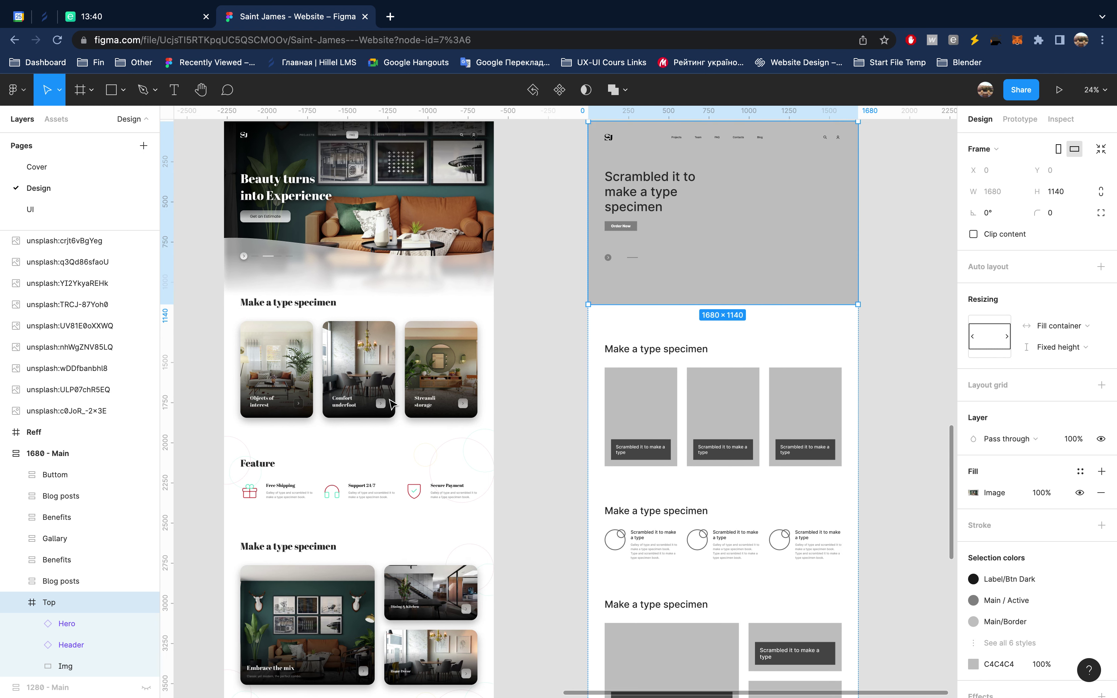
scroll(391, 405, up, 2)
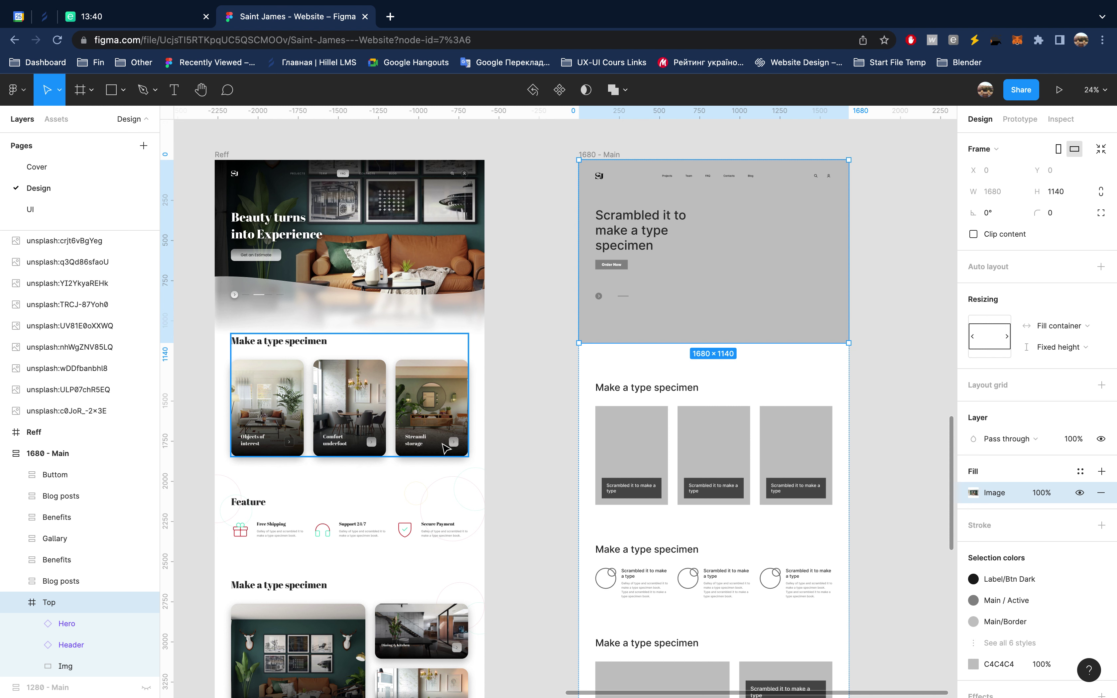
click(78, 666)
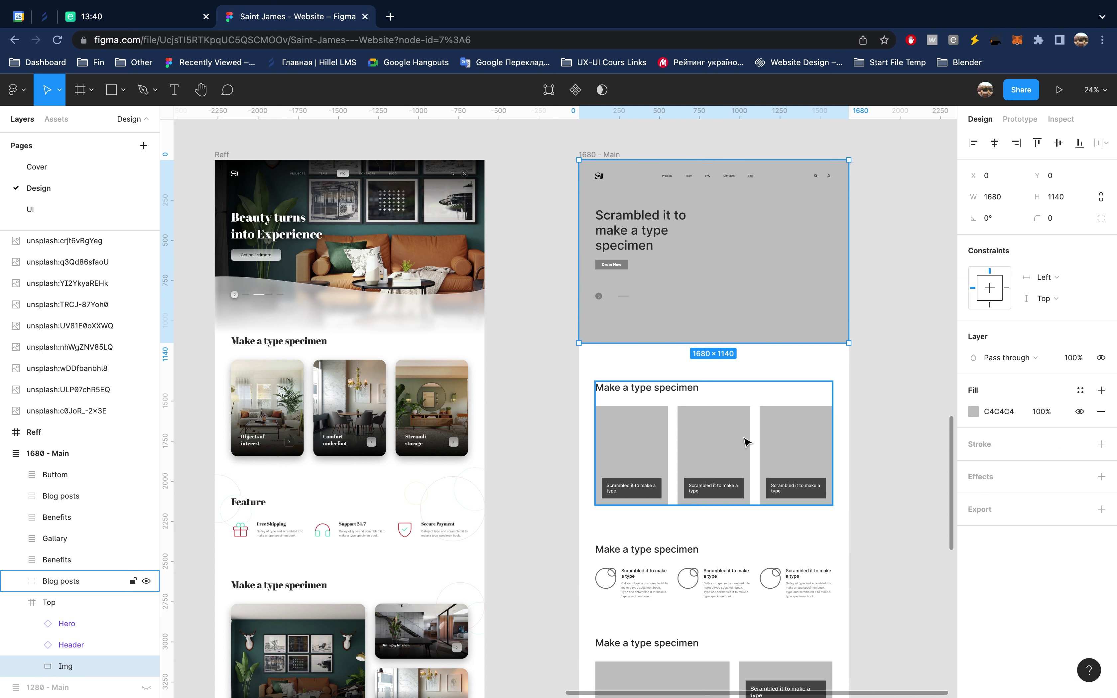
key(ctrl+v)
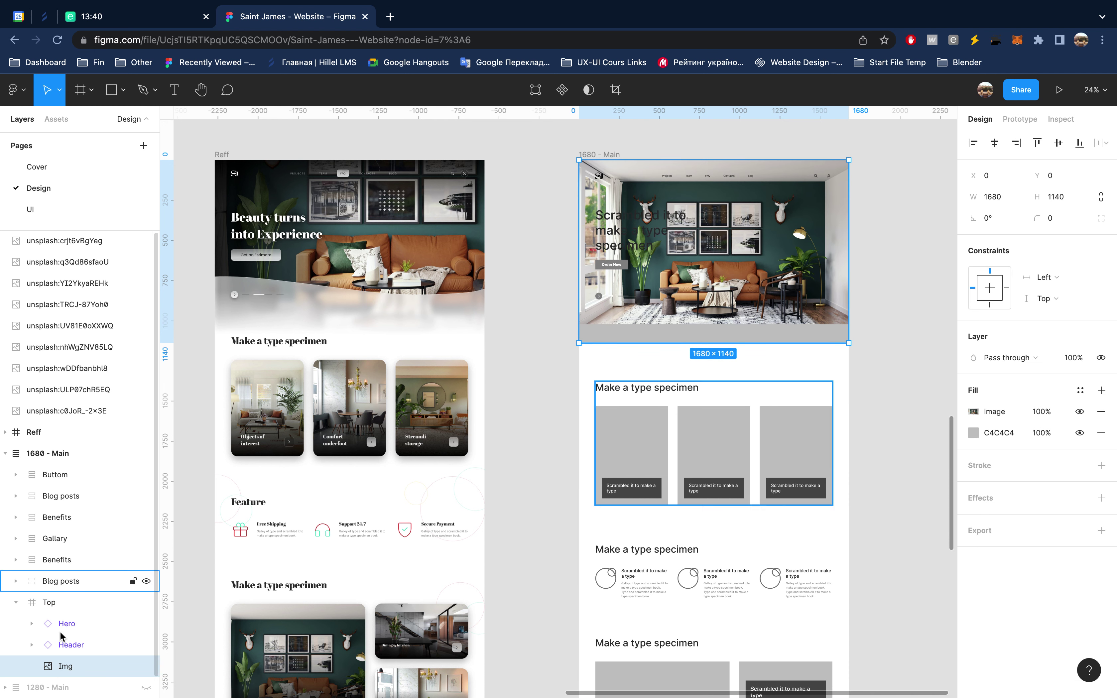
click(71, 602)
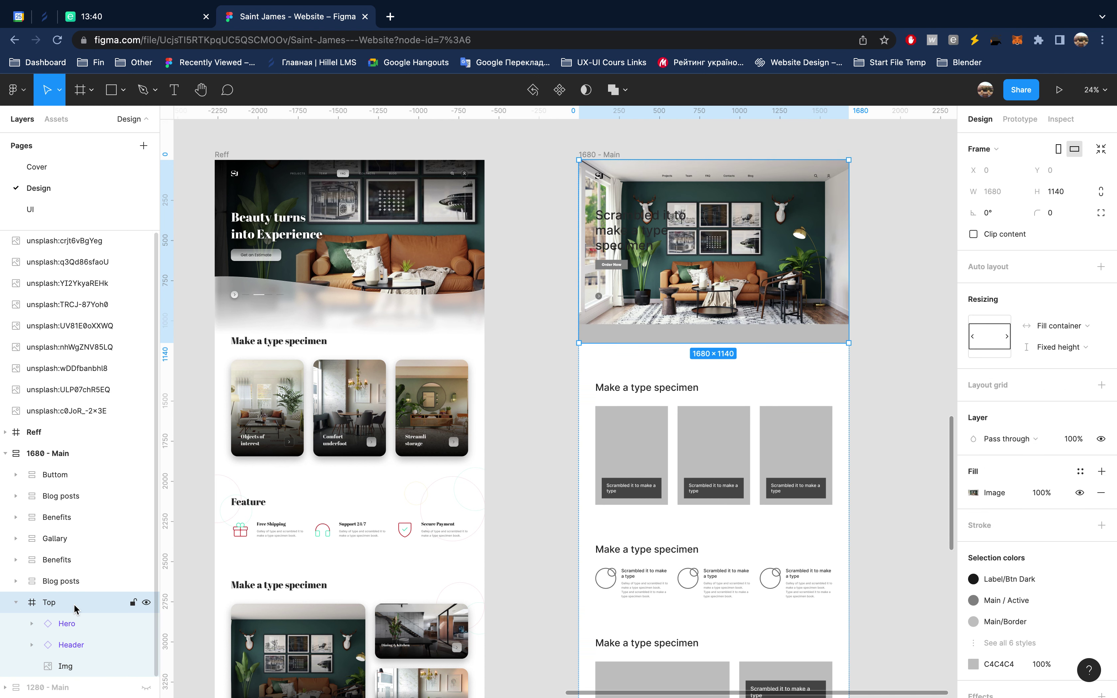
click(1101, 493)
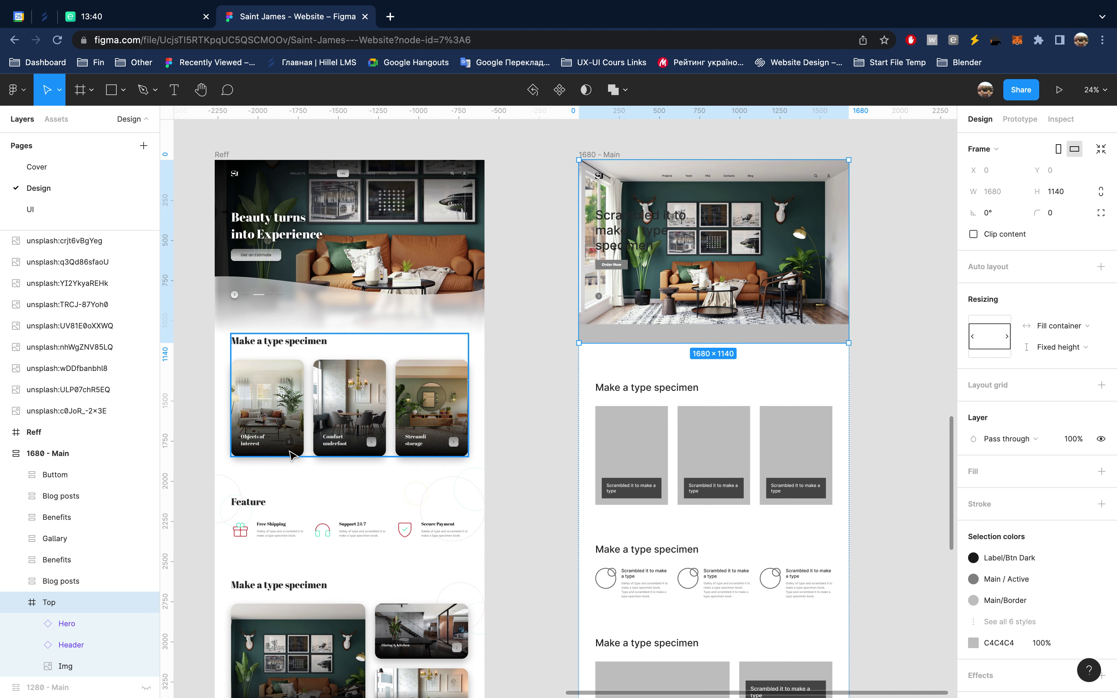
click(67, 669)
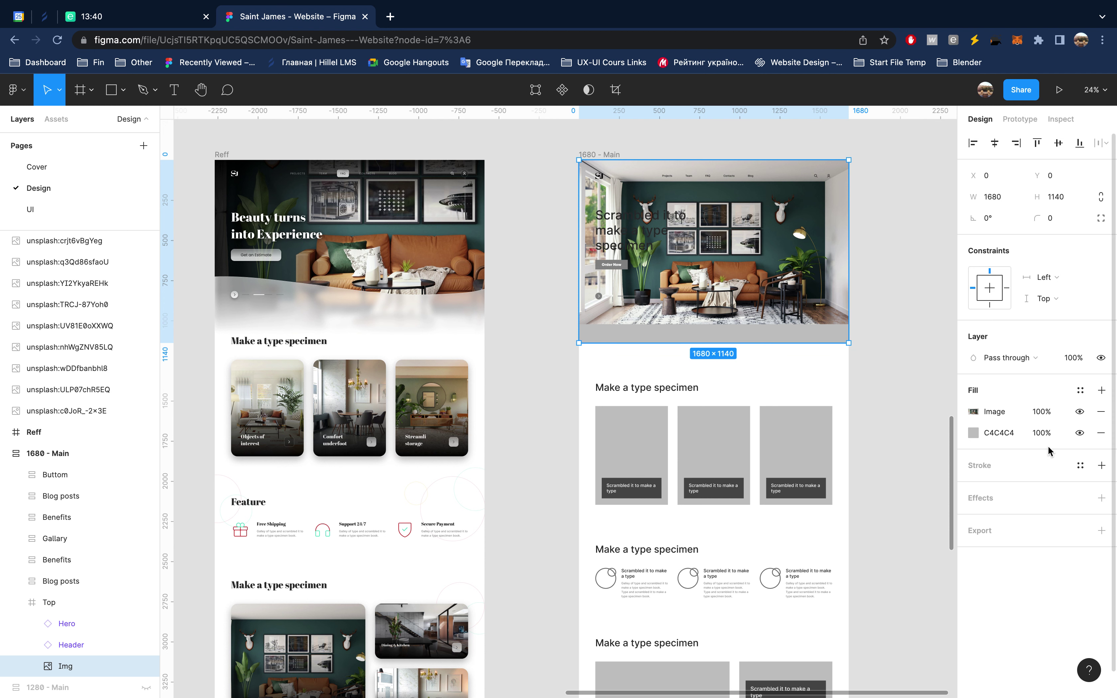
click(1101, 434)
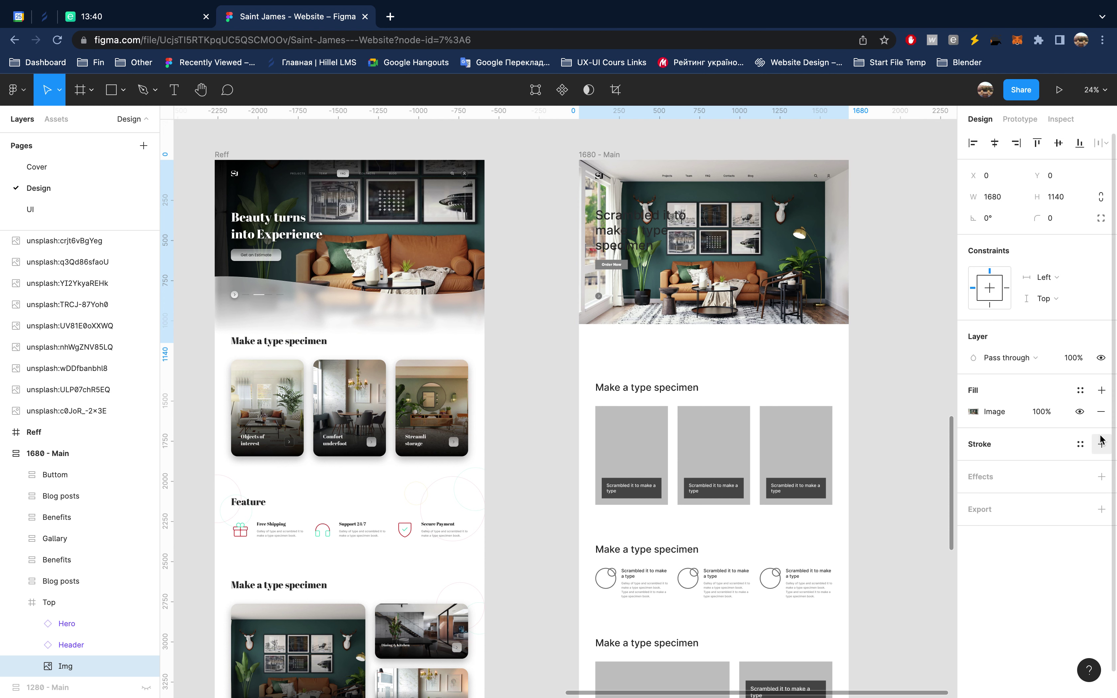
click(975, 414)
click(824, 410)
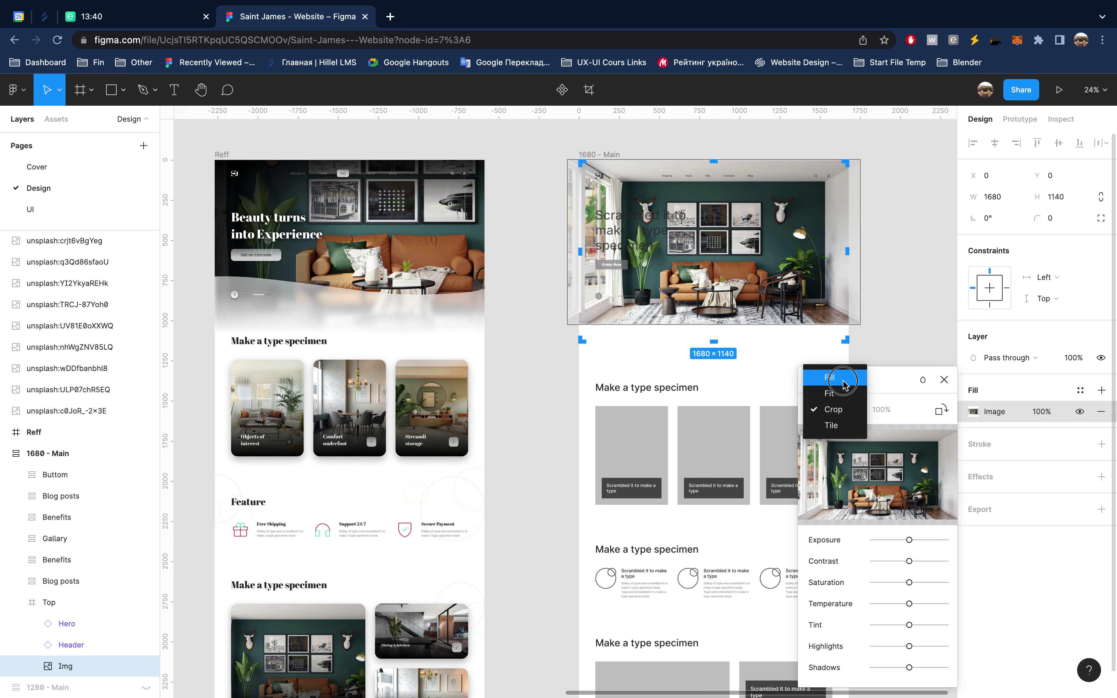
click(830, 377)
click(943, 380)
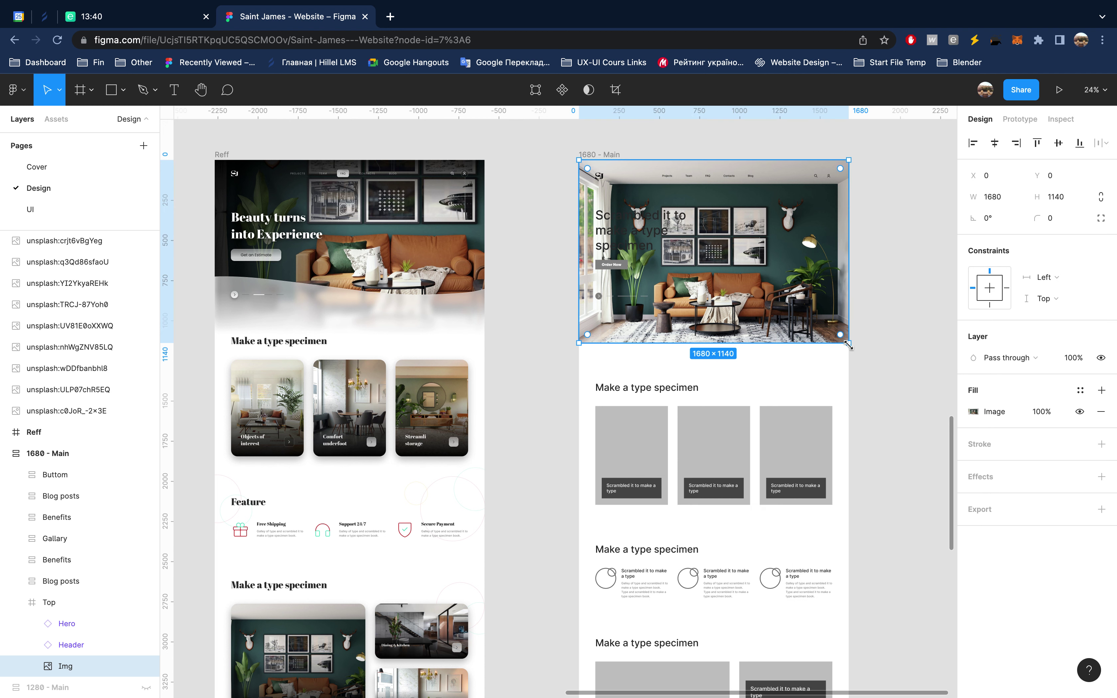
drag(848, 344, 904, 381)
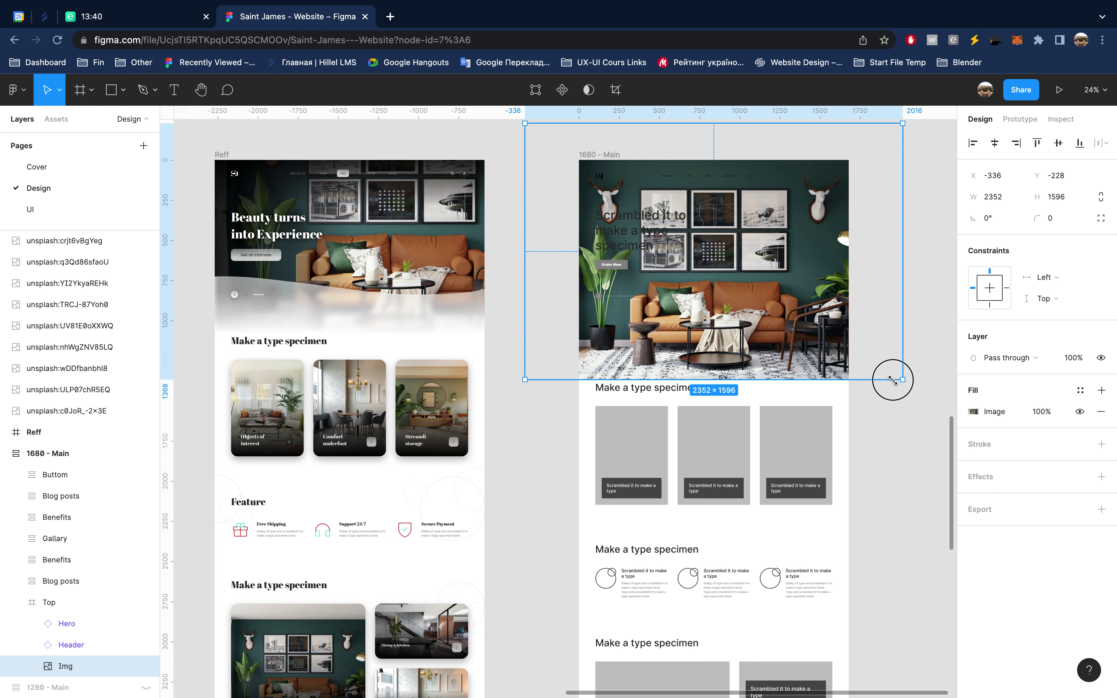
scroll(960, 492, right, 10)
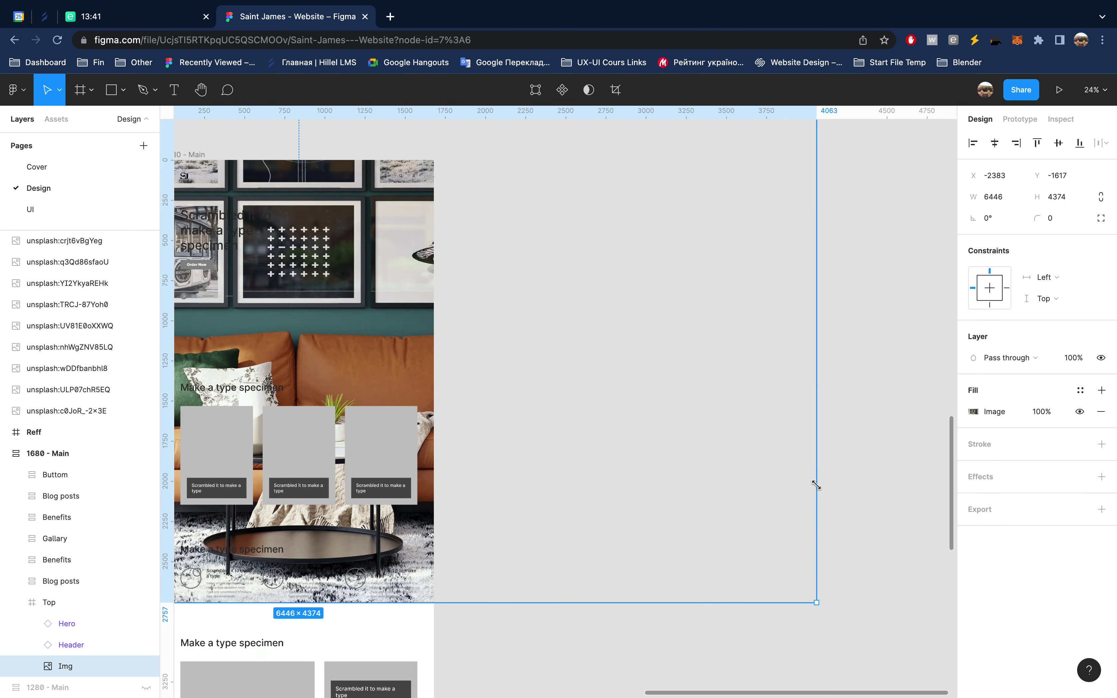
key(ctrl+z)
scroll(757, 485, left, 5)
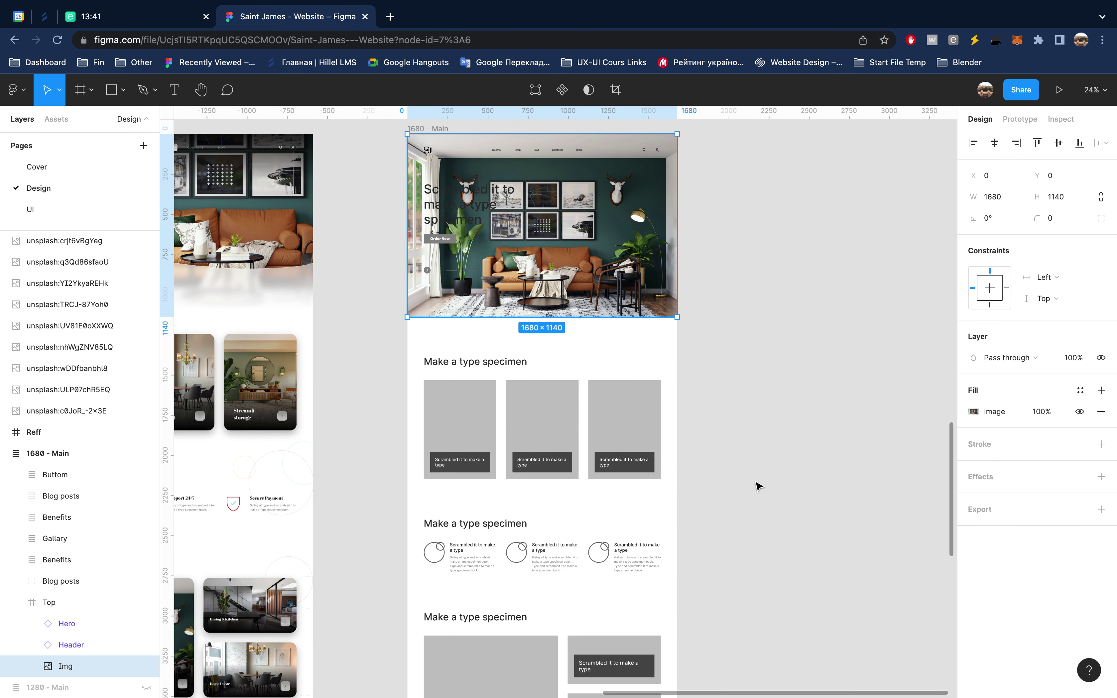
click(81, 608)
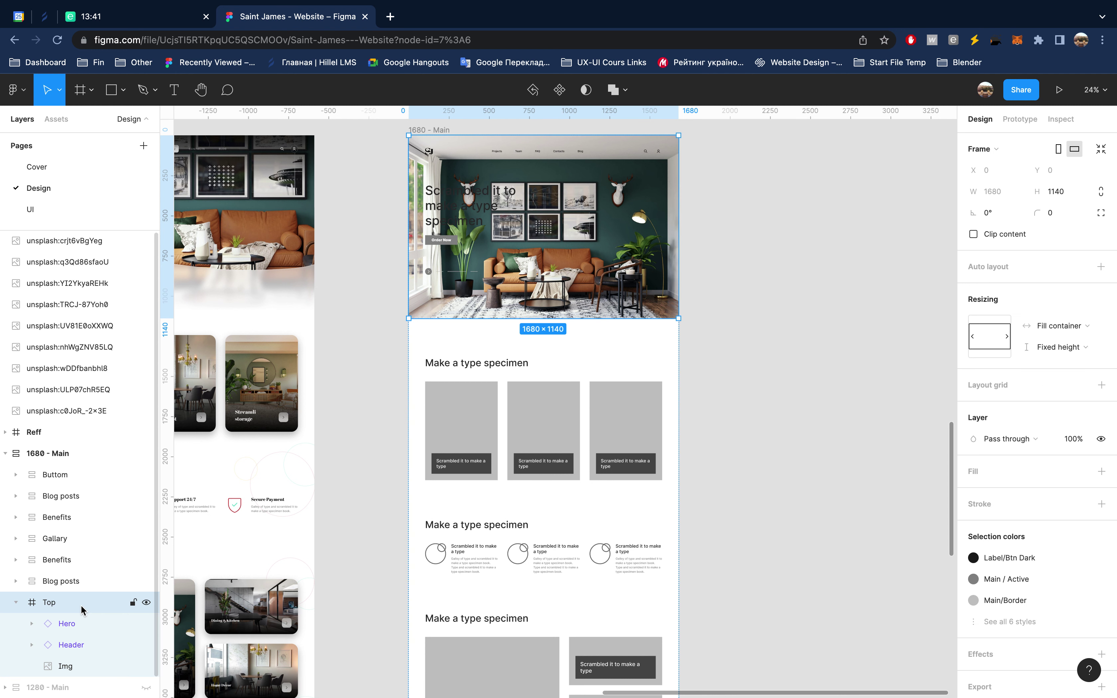
click(1006, 234)
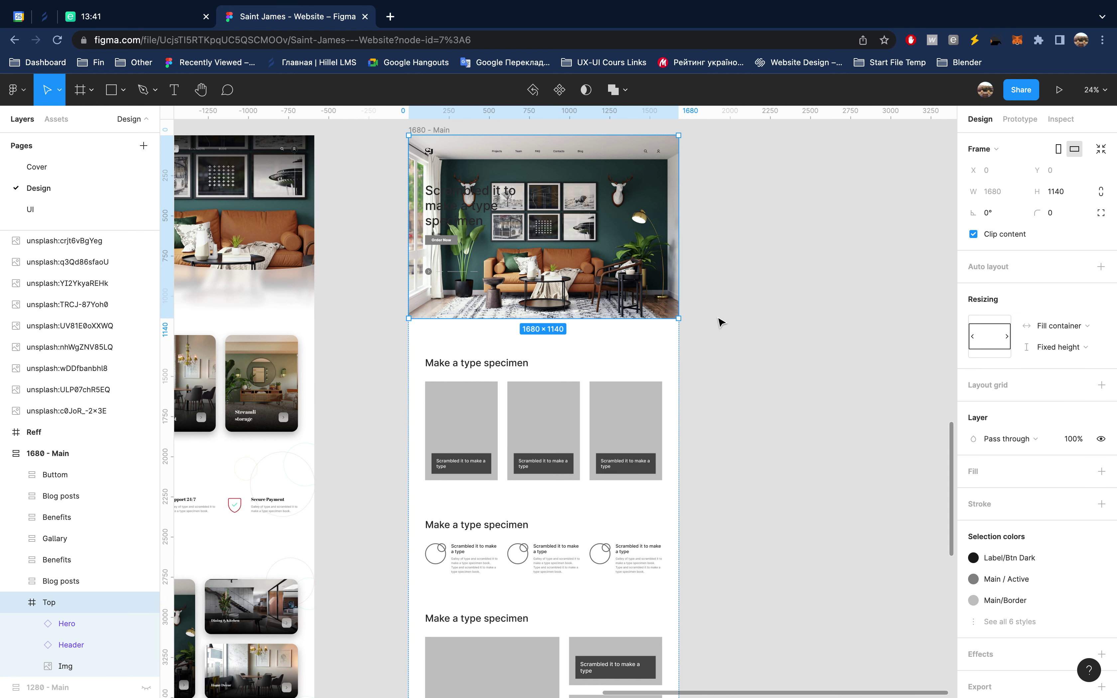
click(93, 670)
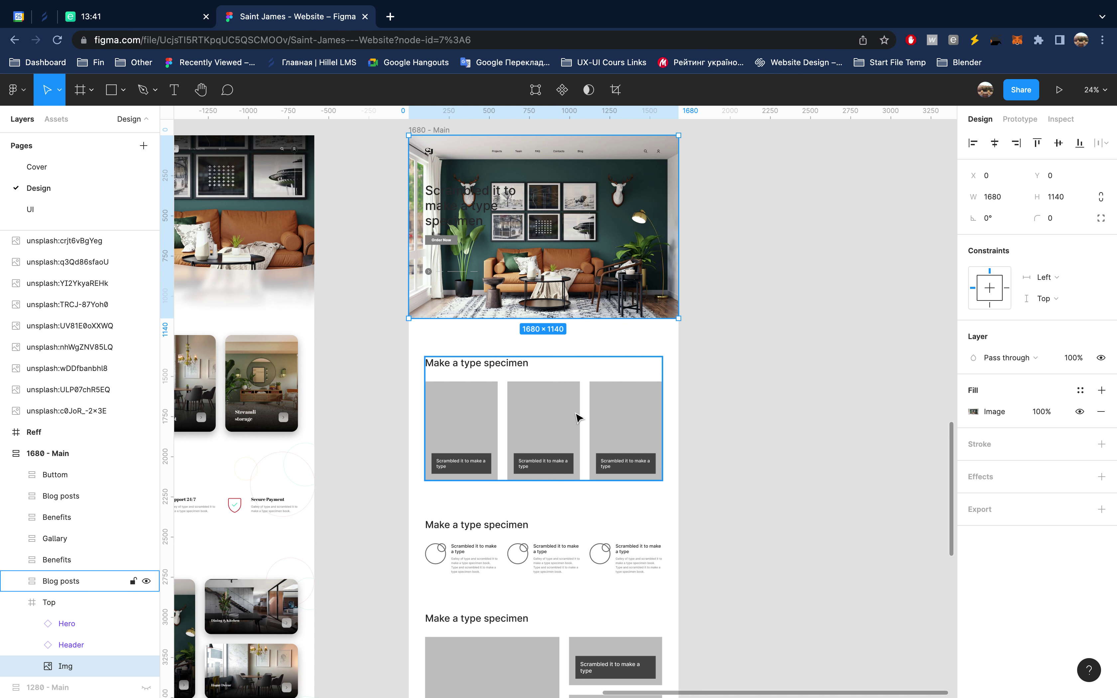
drag(679, 318, 747, 363)
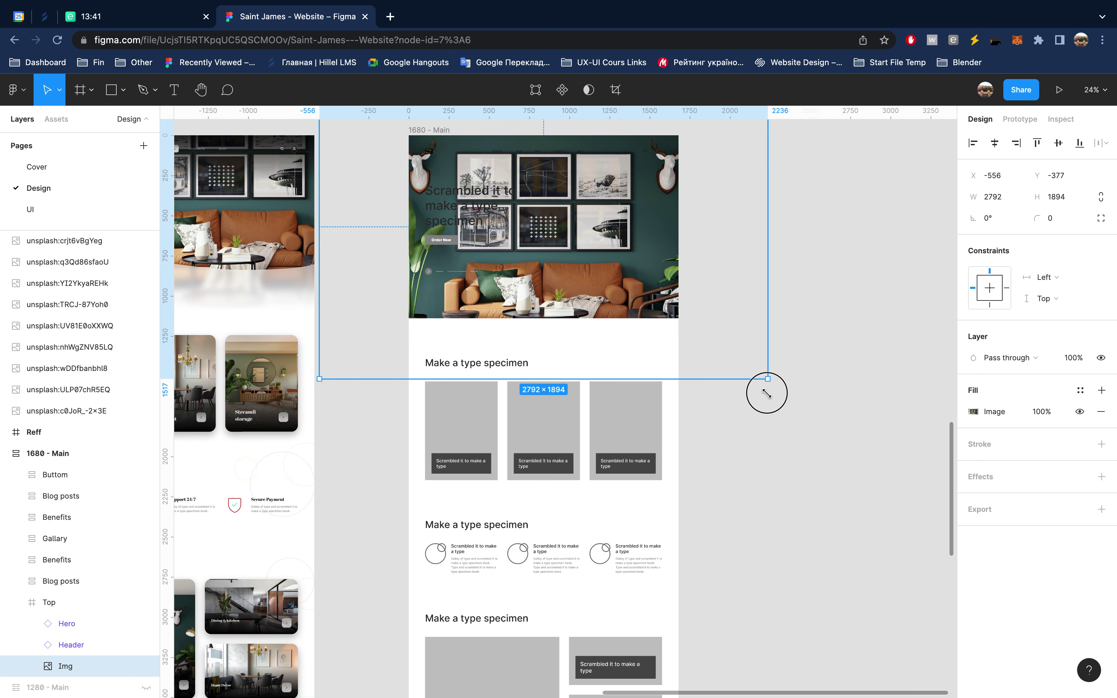
drag(747, 363, 787, 391)
scroll(770, 398, up, 1)
scroll(770, 398, up, 2)
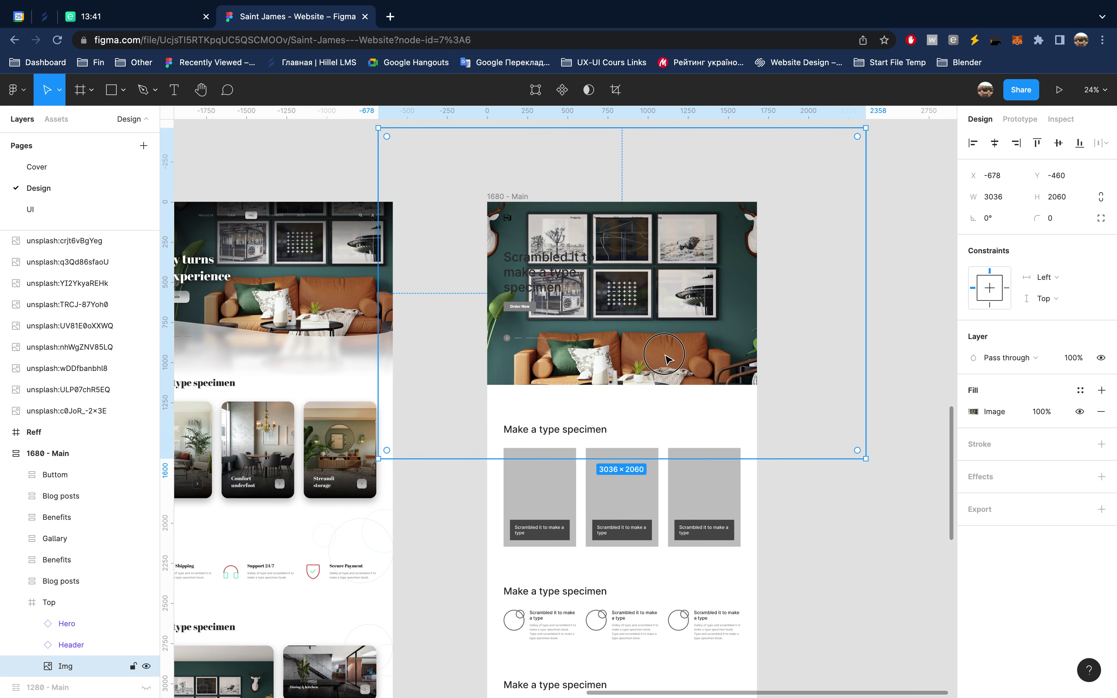
drag(672, 358, 692, 312)
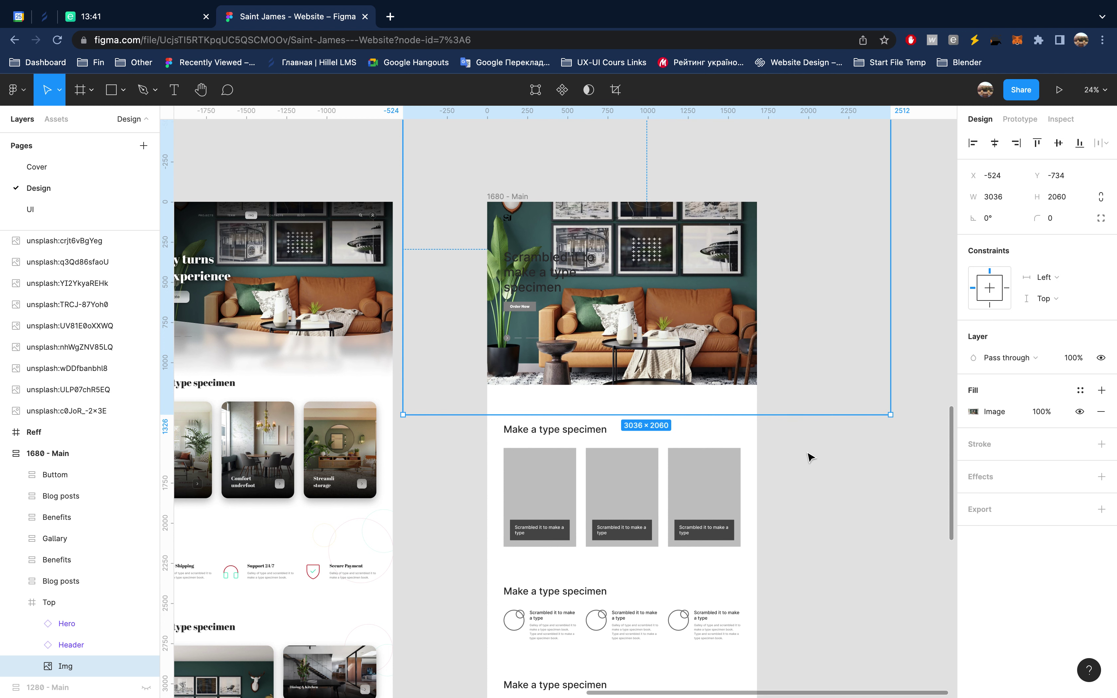
click(823, 475)
scroll(824, 475, left, 5)
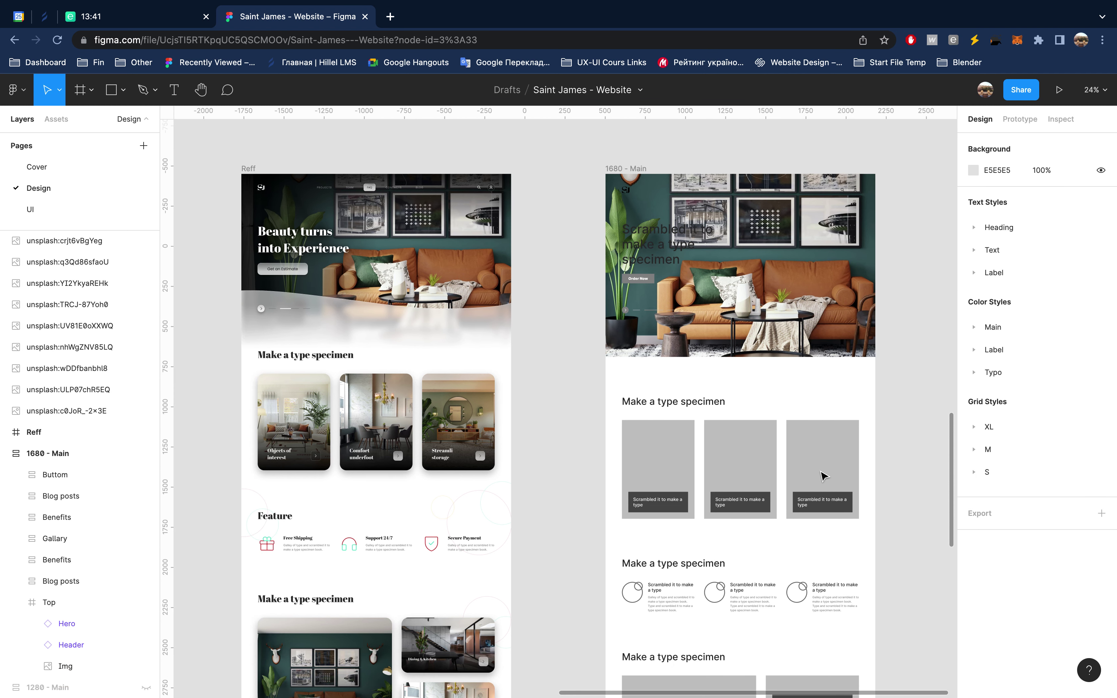
scroll(824, 476, right, 1)
scroll(824, 476, right, 3)
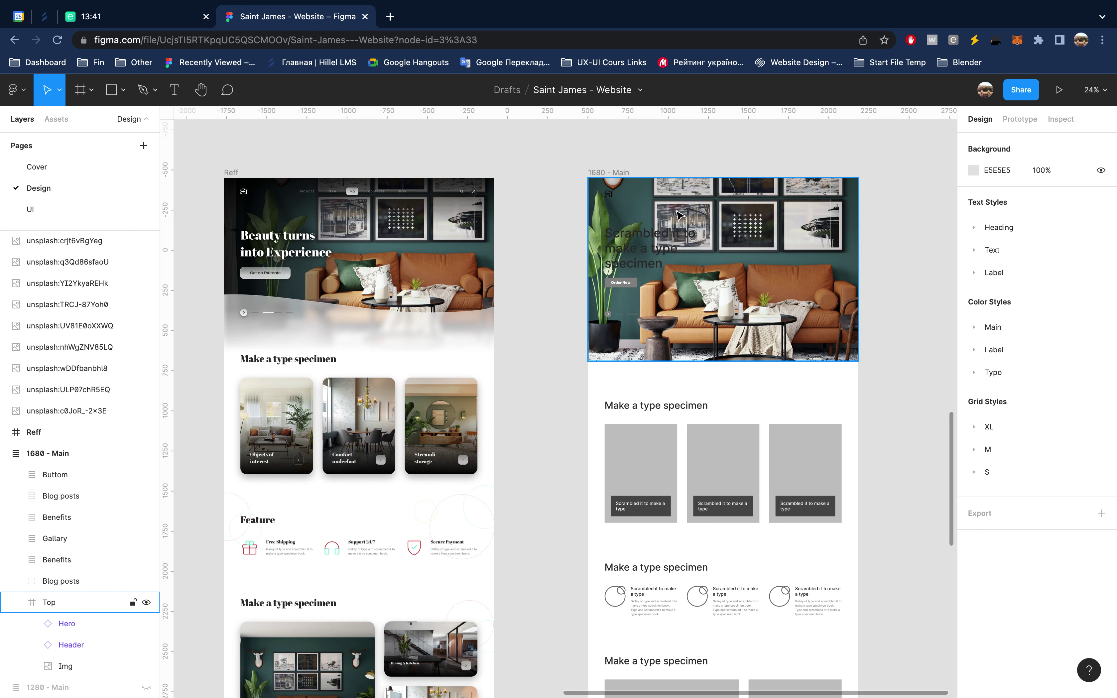
scroll(706, 237, up, 2)
scroll(706, 236, up, 3)
scroll(706, 237, right, 3)
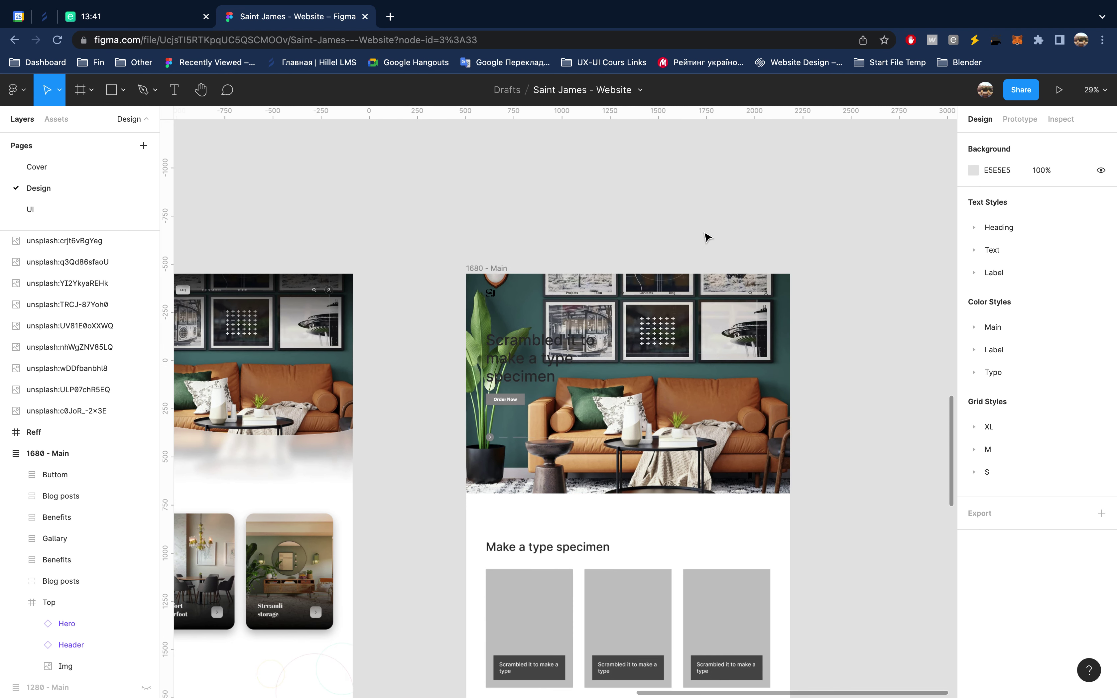
ctrl+scroll(589, 272, up, 3)
ctrl+scroll(590, 271, up, 2)
Step: Go to the Header main component and select the logo's J and Subtract layers
click(450, 313)
click(450, 314)
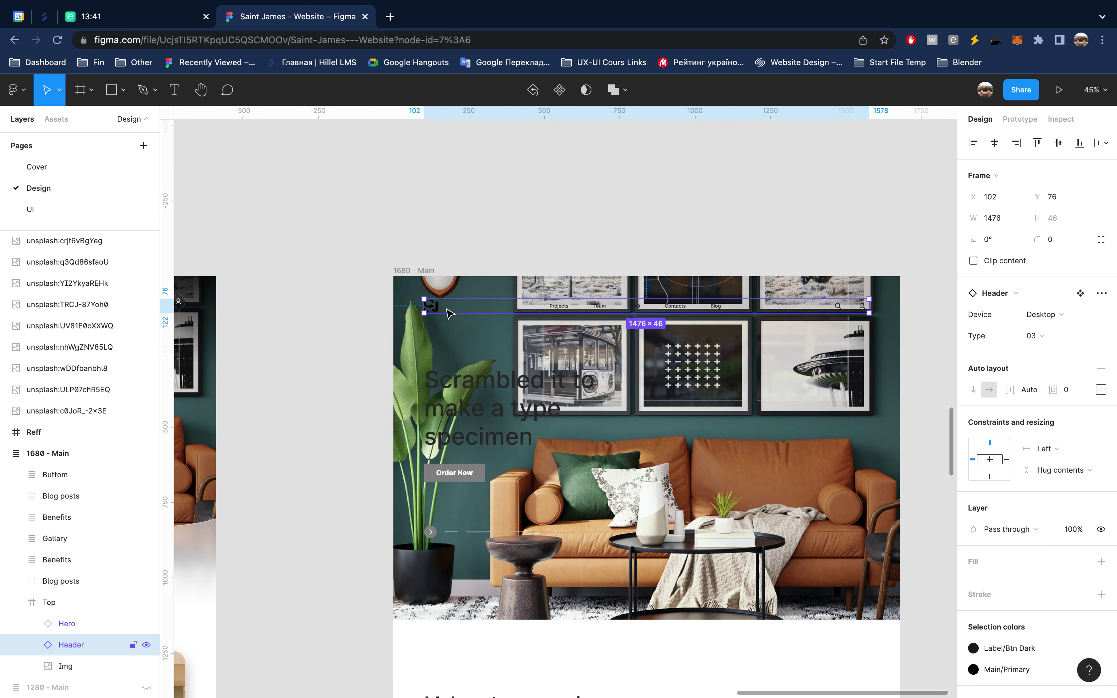
click(1080, 293)
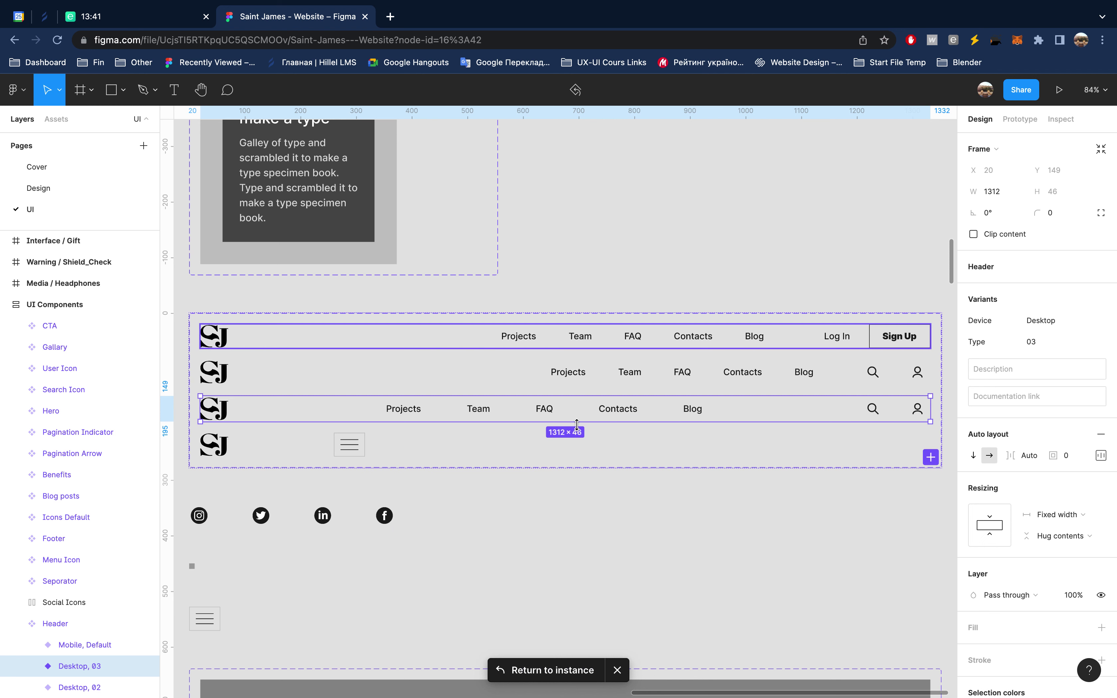
double_click(228, 414)
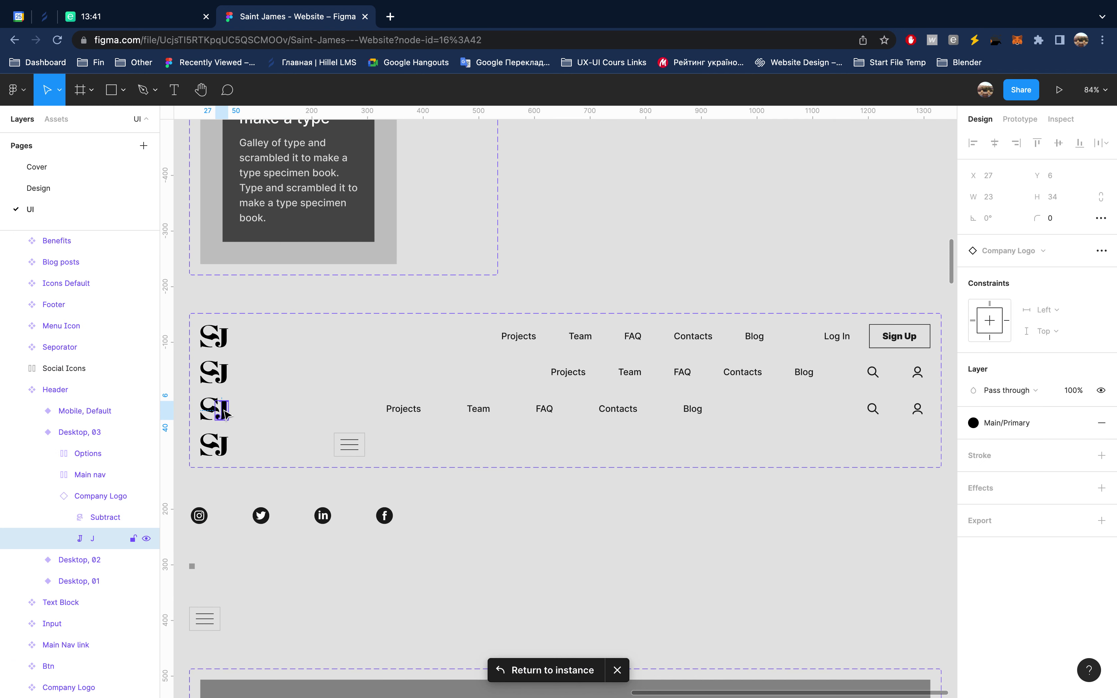
shift+click(92, 517)
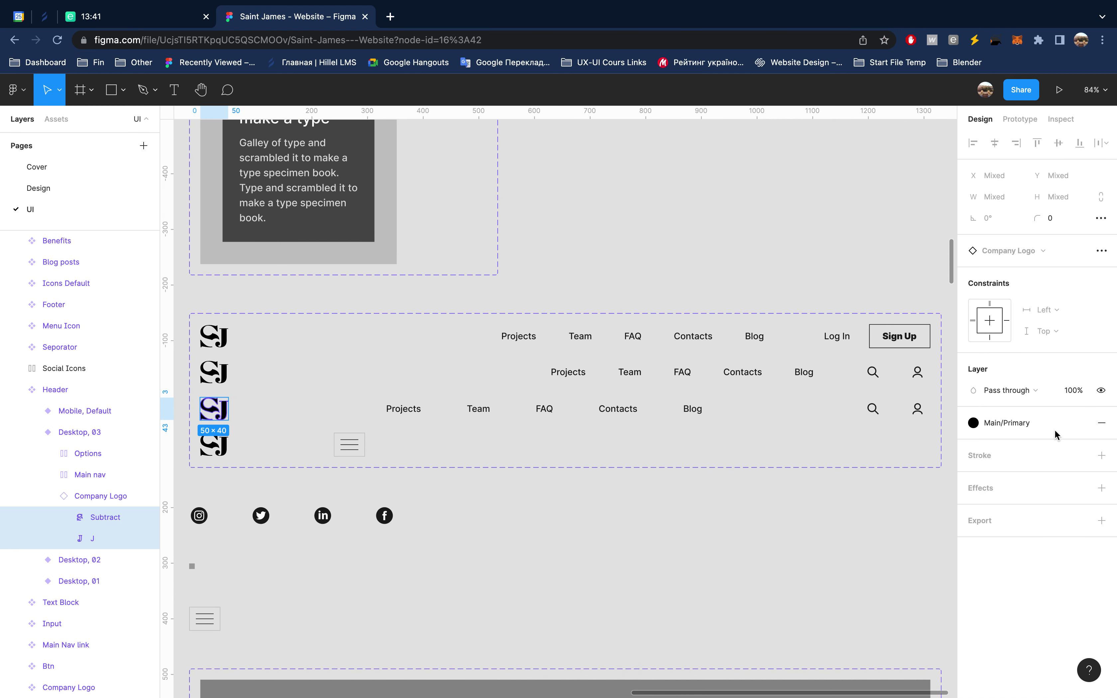
Step: Change the Main/Primary colour style to FFFFFF so the logos turn white
click(1024, 427)
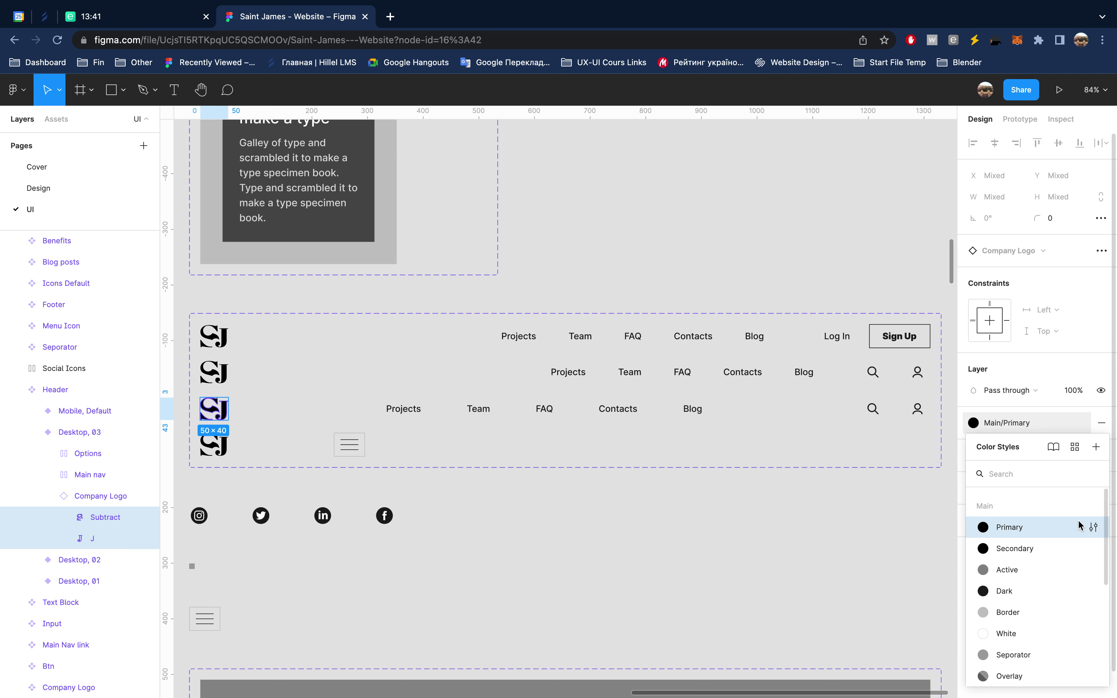
click(1092, 527)
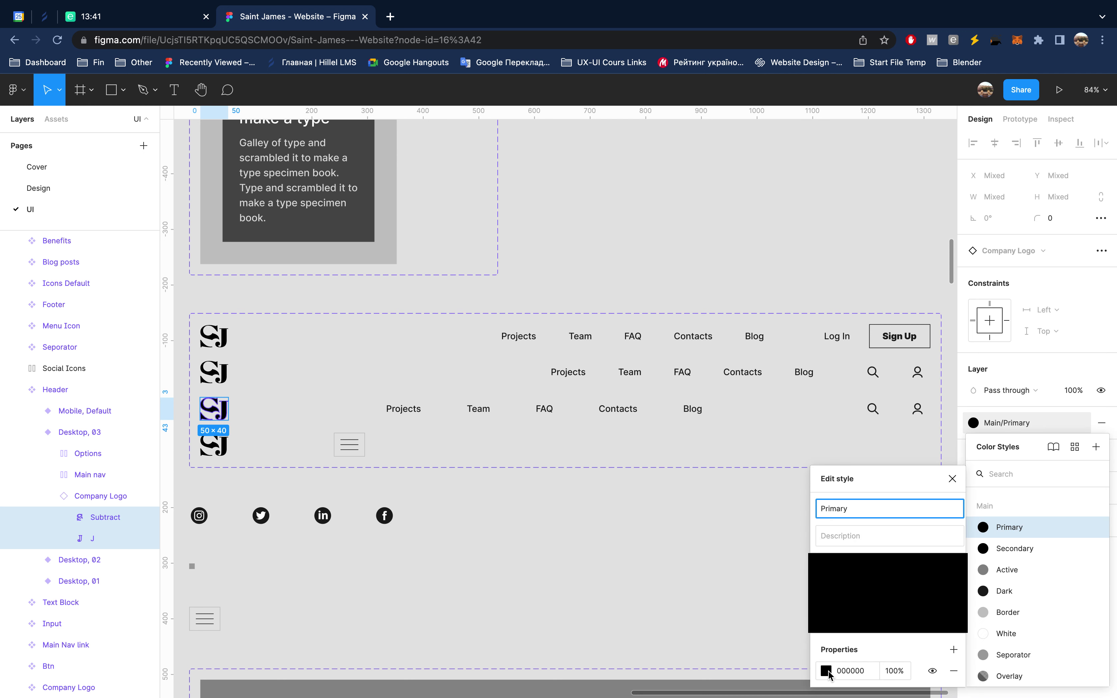
click(825, 670)
drag(697, 409, 595, 342)
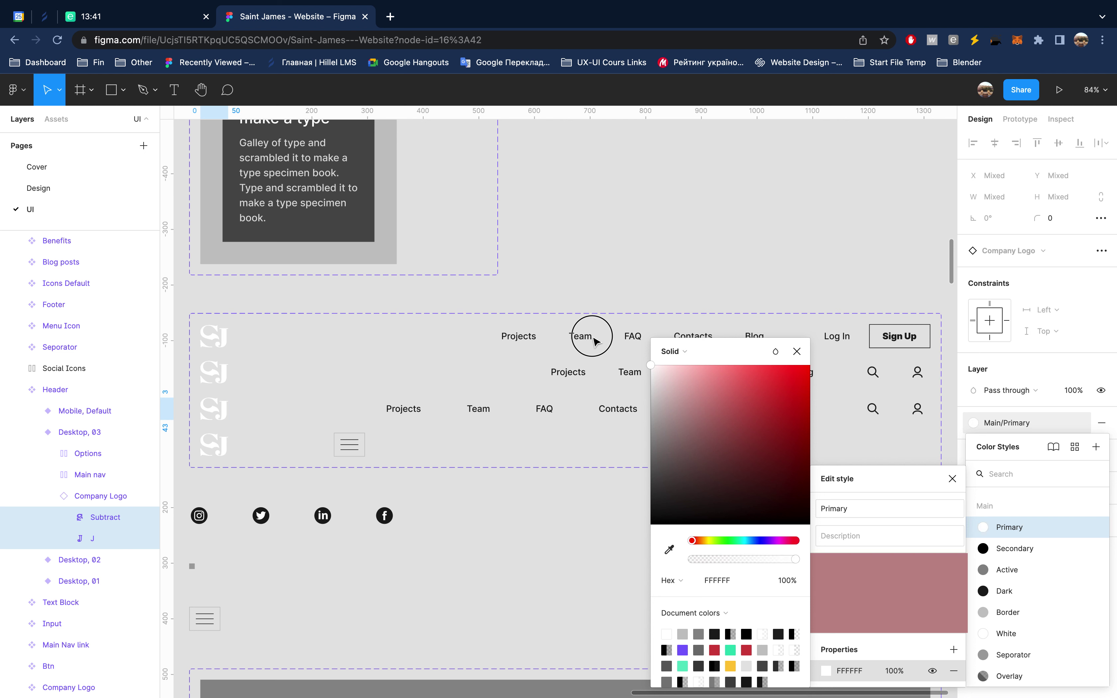
click(797, 352)
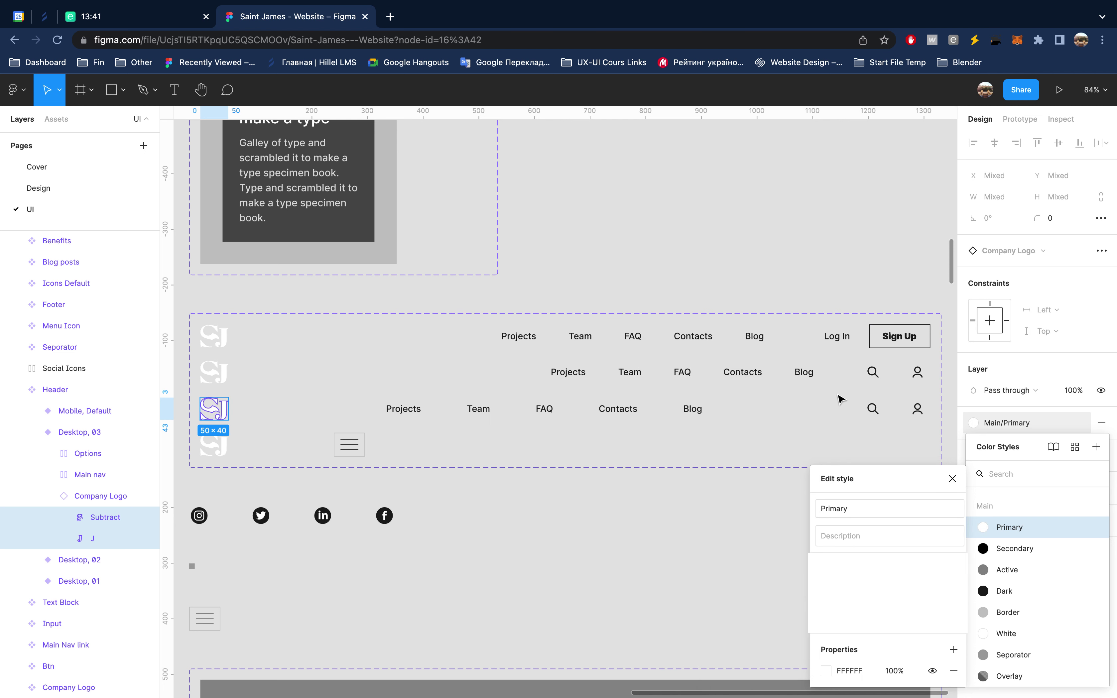
click(952, 479)
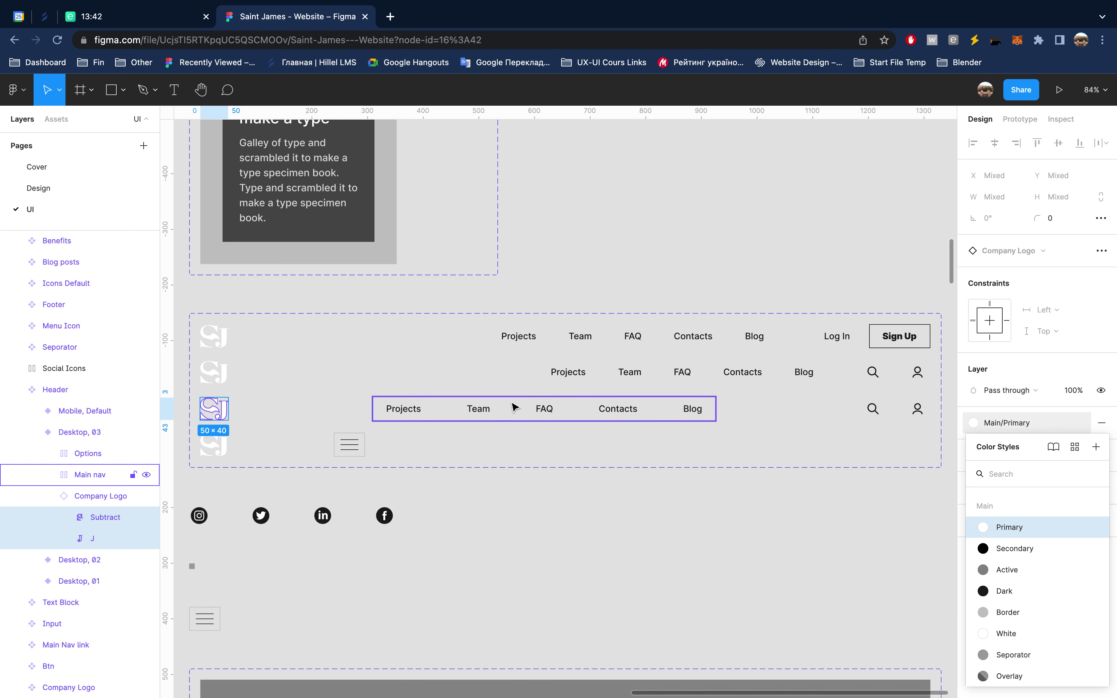
Step: Select the Projects text in the Main Nav link main component's Normal variant
double_click(417, 413)
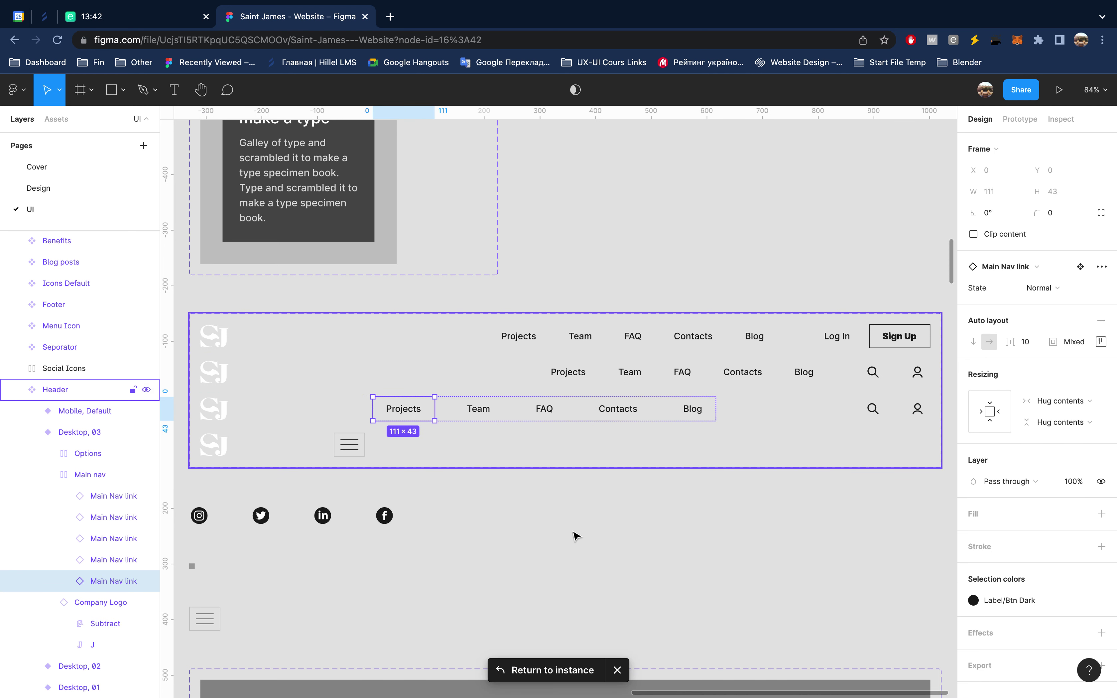
click(1080, 266)
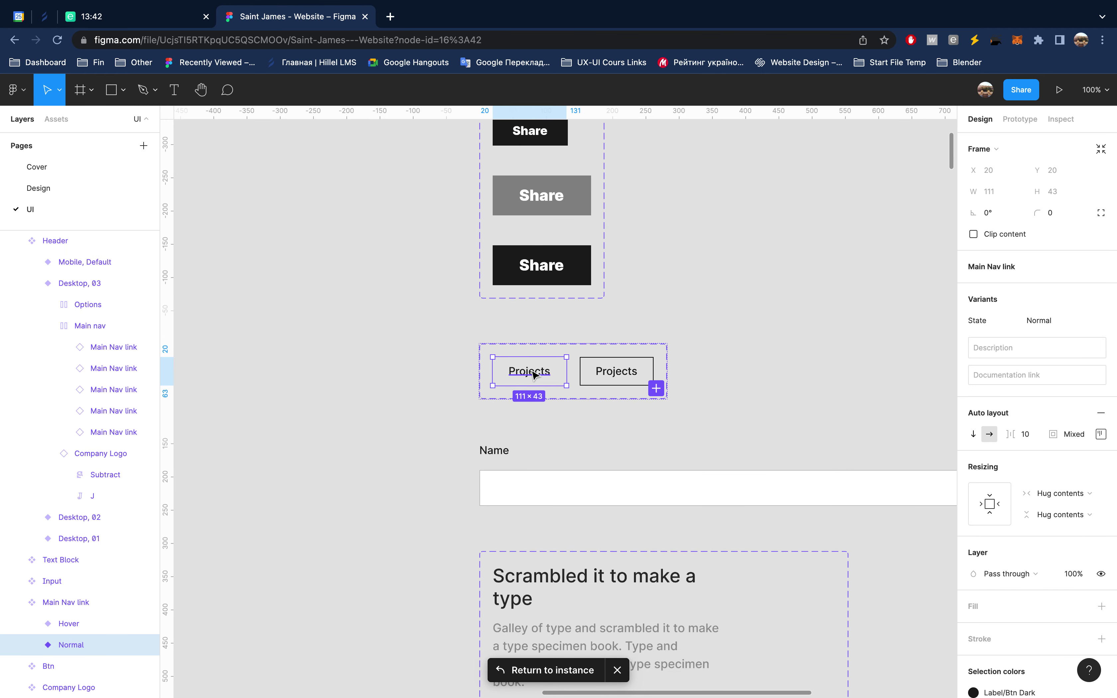
double_click(533, 372)
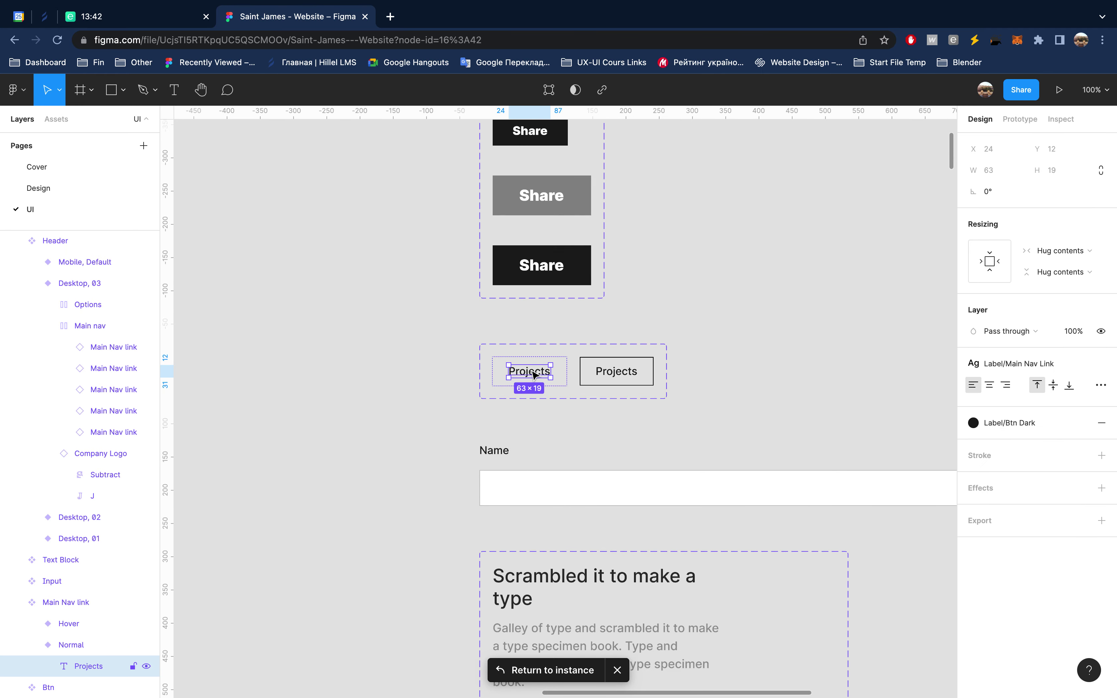
Step: Change the Label/Main Nav Link text style's font from Inter to Poppins
click(1032, 367)
mouse_move(1034, 527)
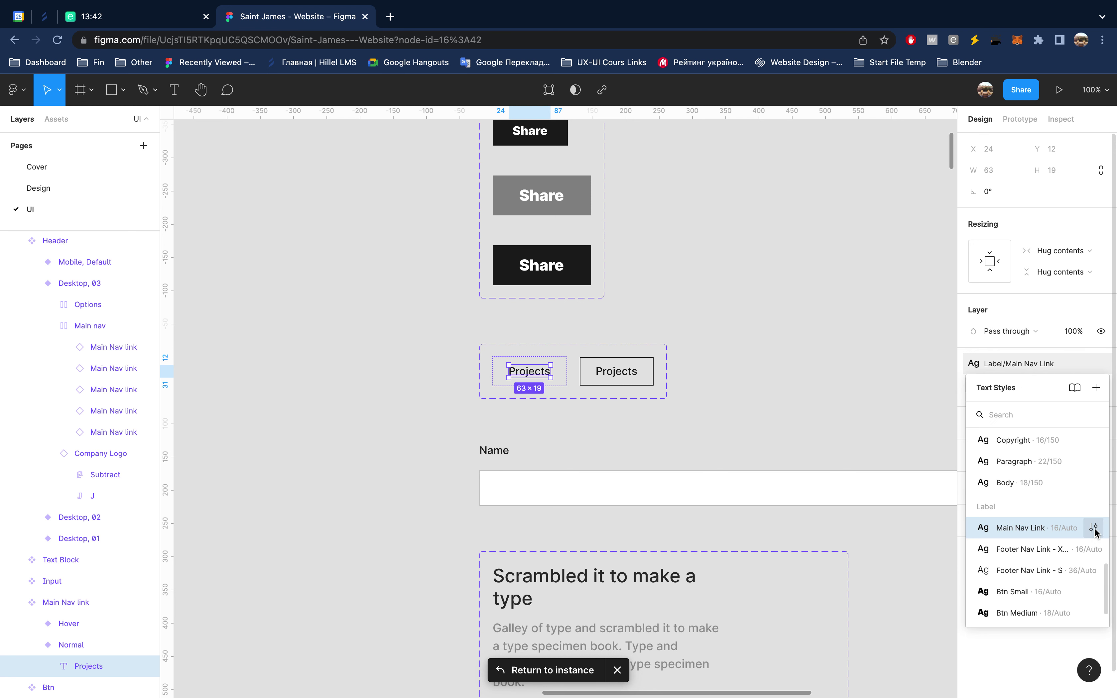
click(1093, 528)
click(857, 604)
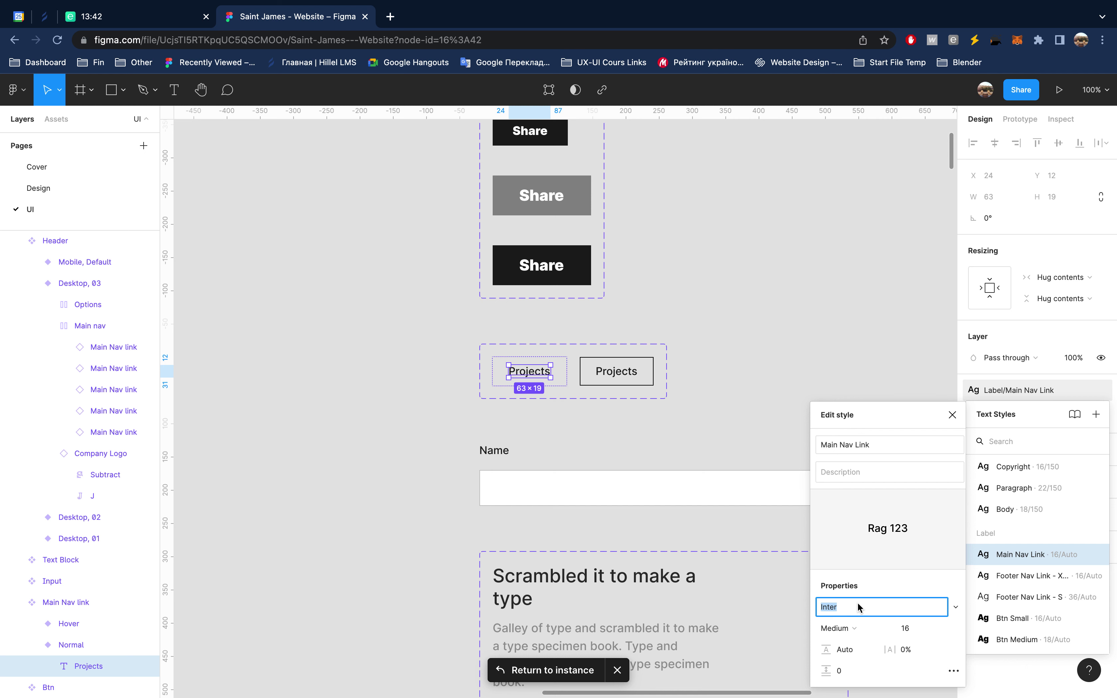
text(Po)
text(ppins)
key(Return)
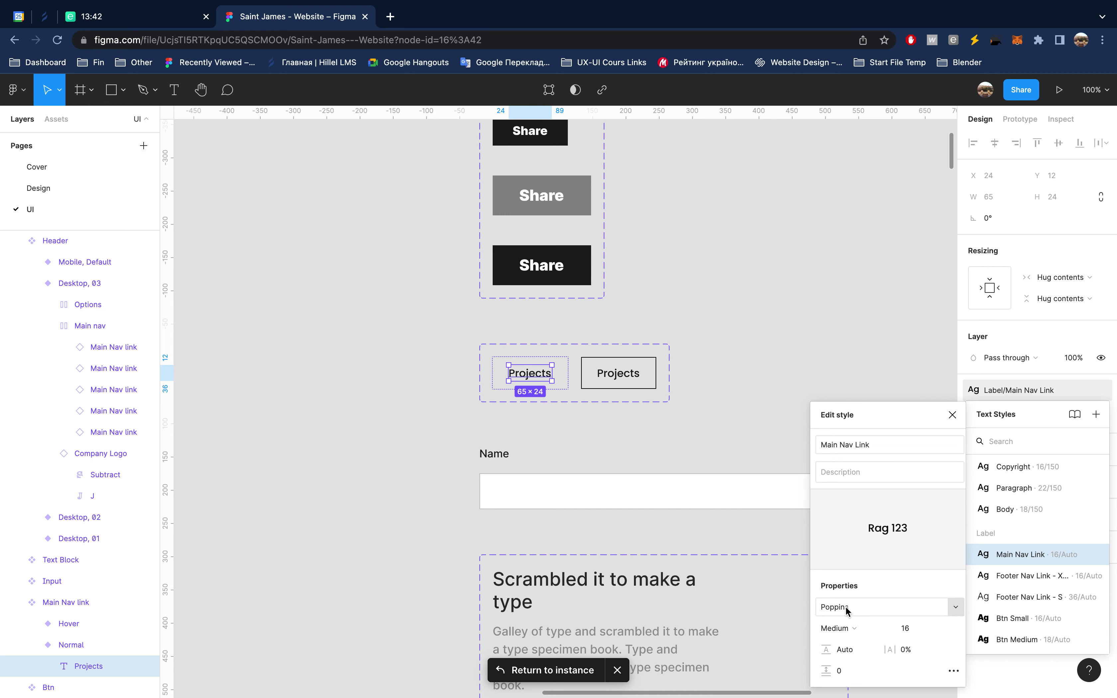
click(851, 609)
click(952, 414)
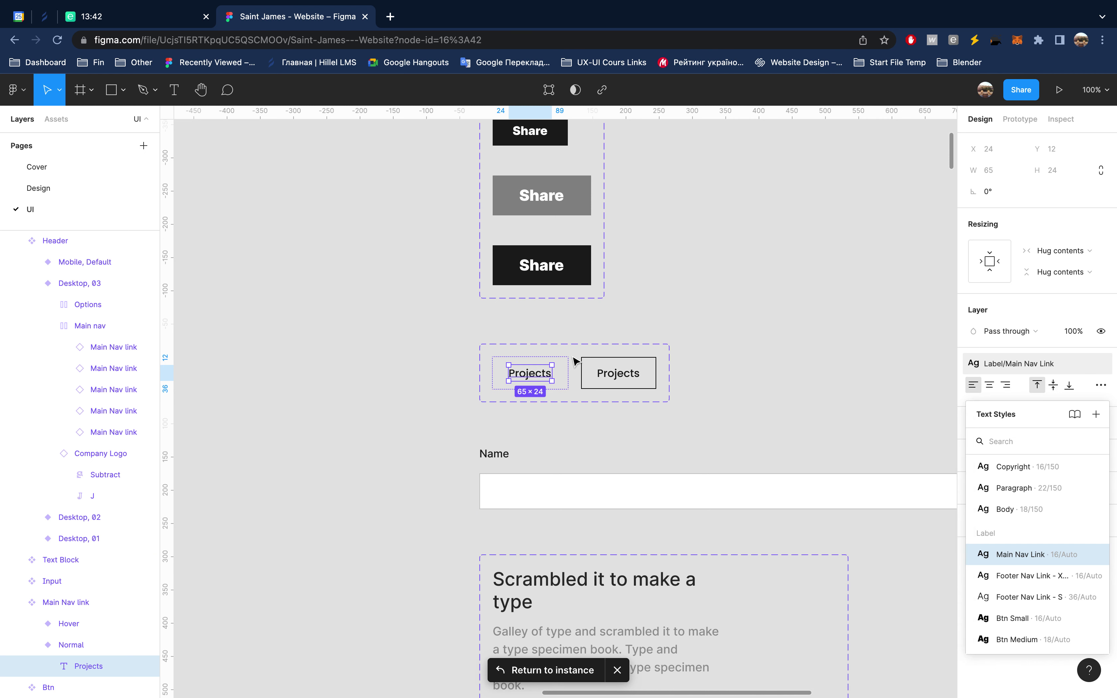
Step: Make the Projects text in both Normal and Hover variants Label/Btn White
click(614, 379)
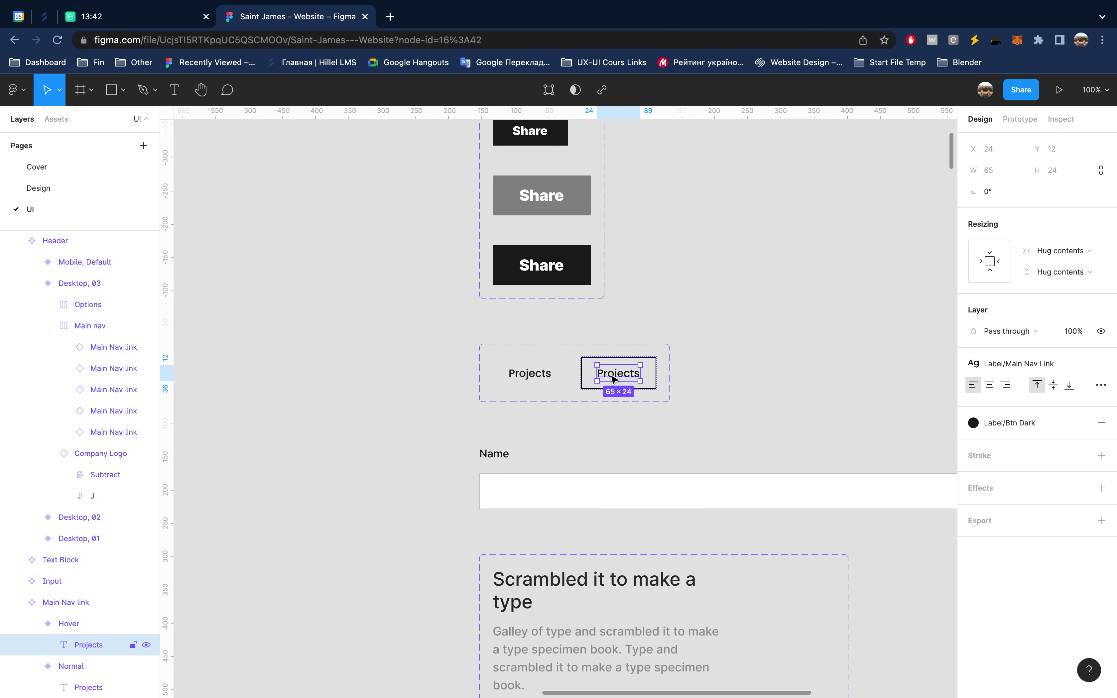
click(555, 387)
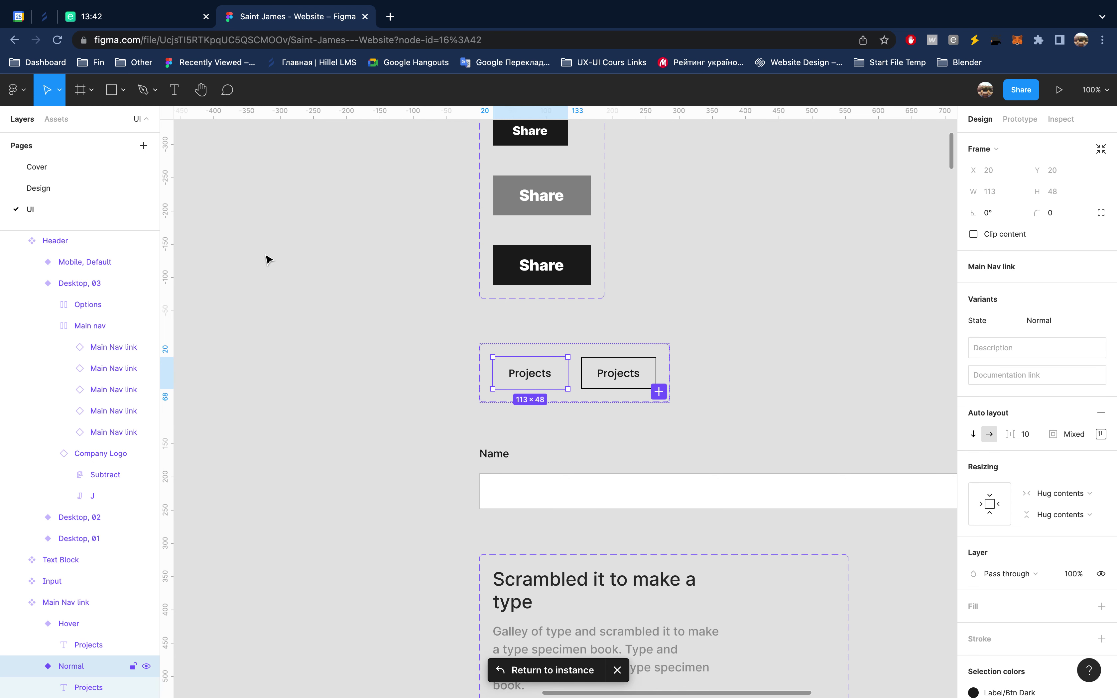
click(539, 380)
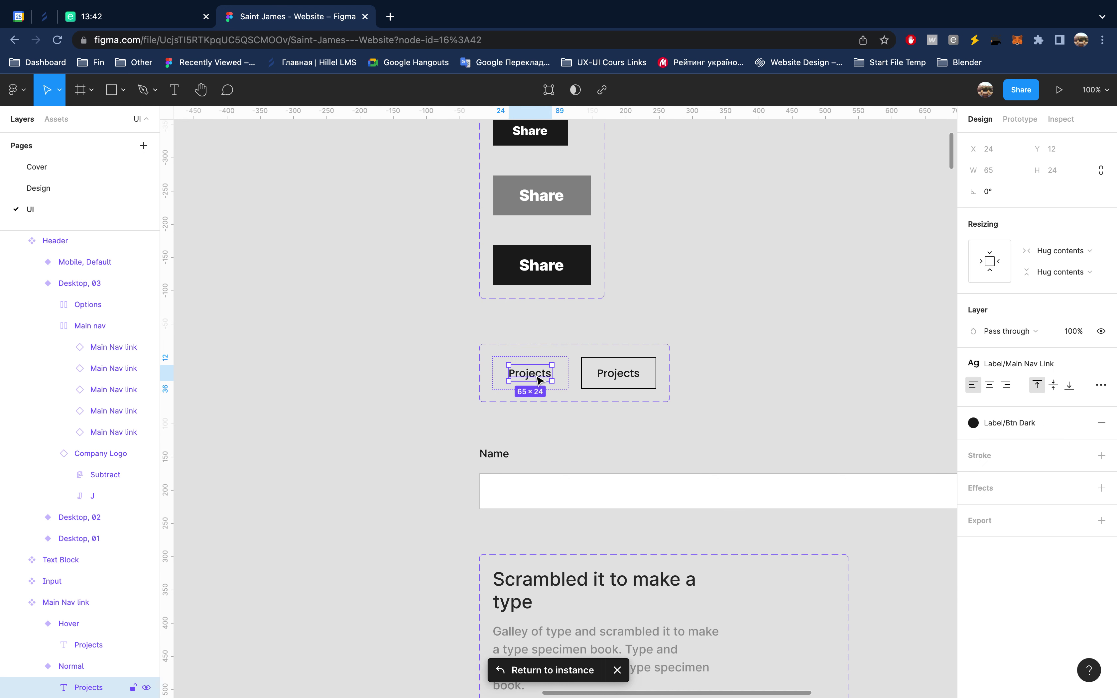
mouse_move(1026, 363)
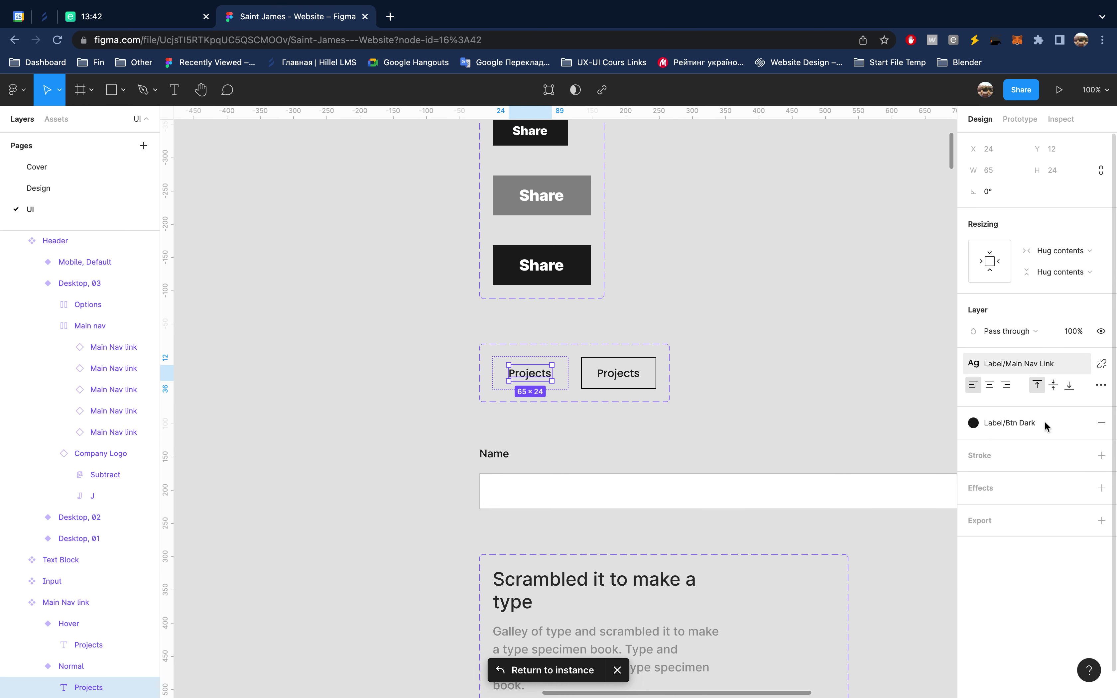
click(1035, 424)
click(1035, 606)
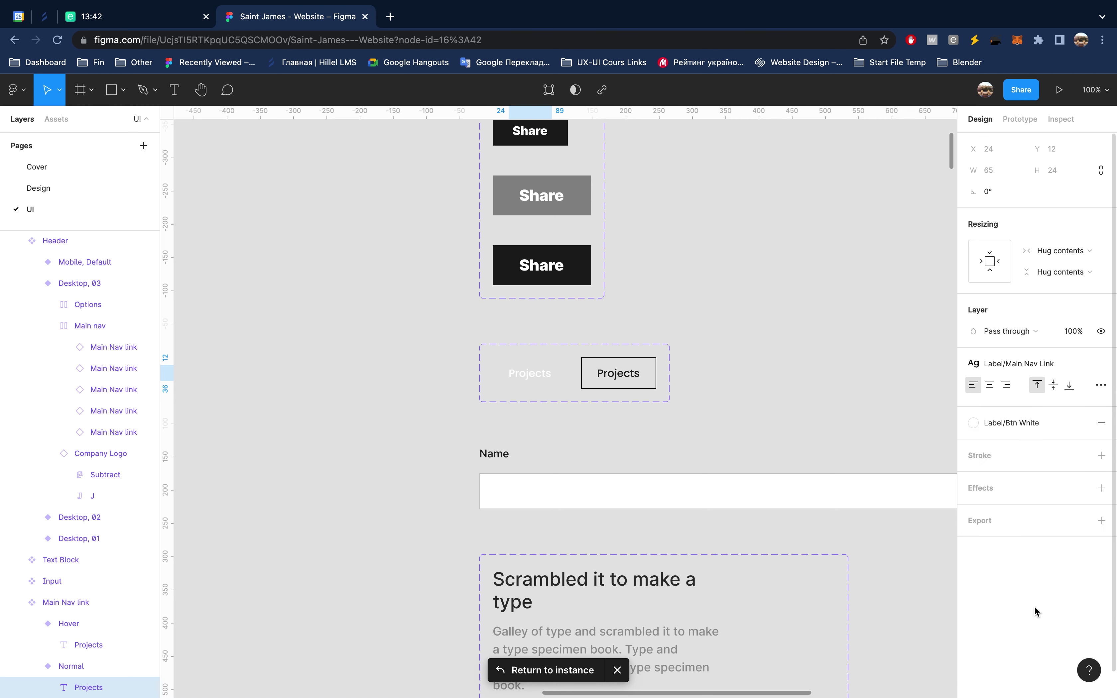
click(618, 375)
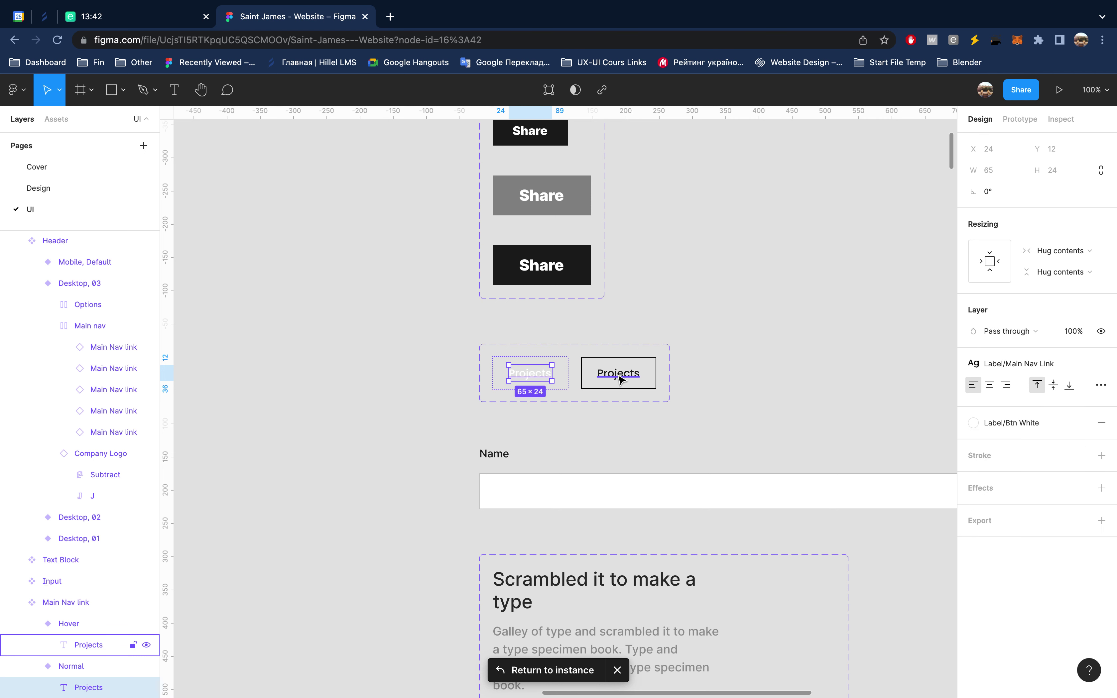
click(1024, 423)
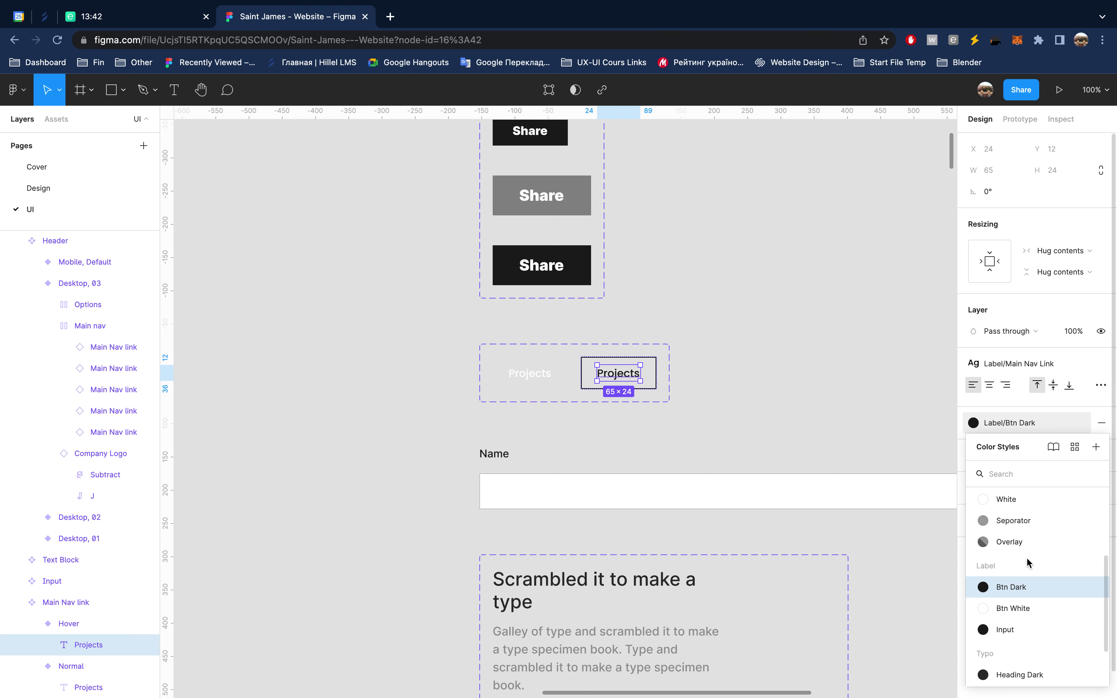
click(1027, 608)
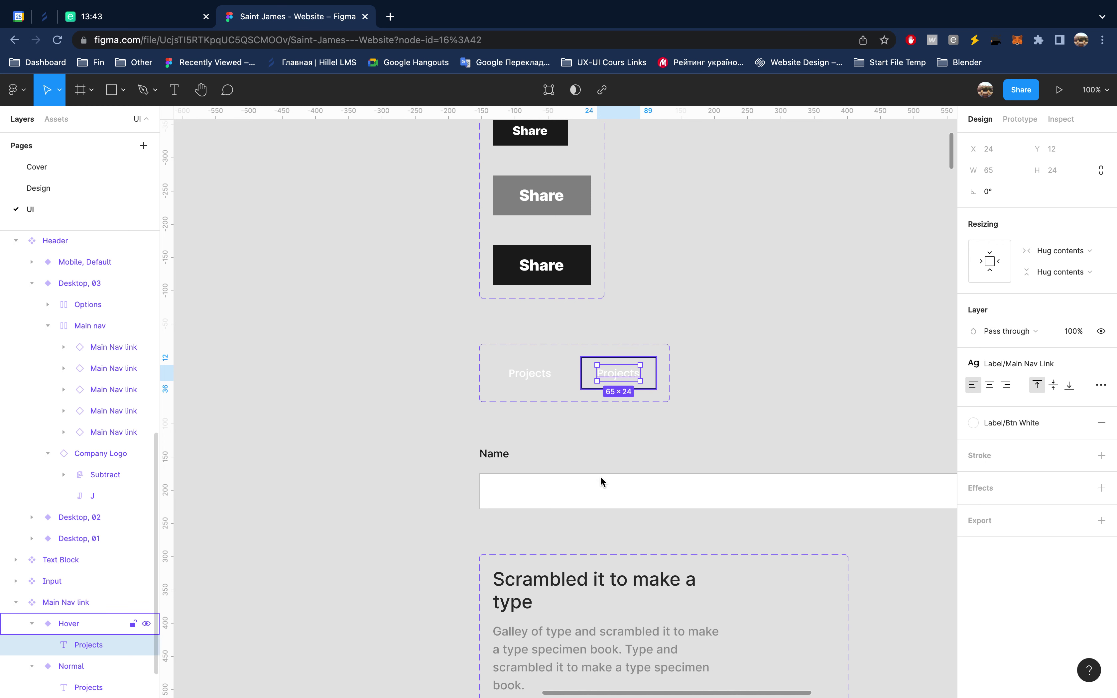
Step: Give the Hover variant a Label/Btn White outline stroke
click(69, 623)
scroll(1042, 571, down, 3)
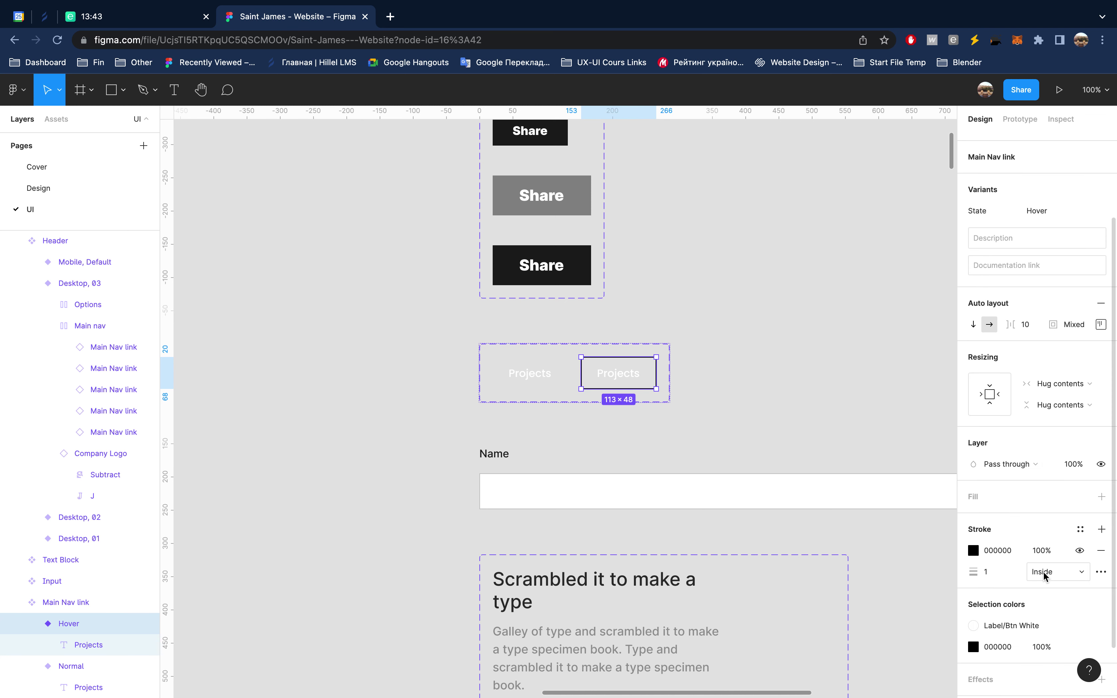
scroll(1042, 570, down, 2)
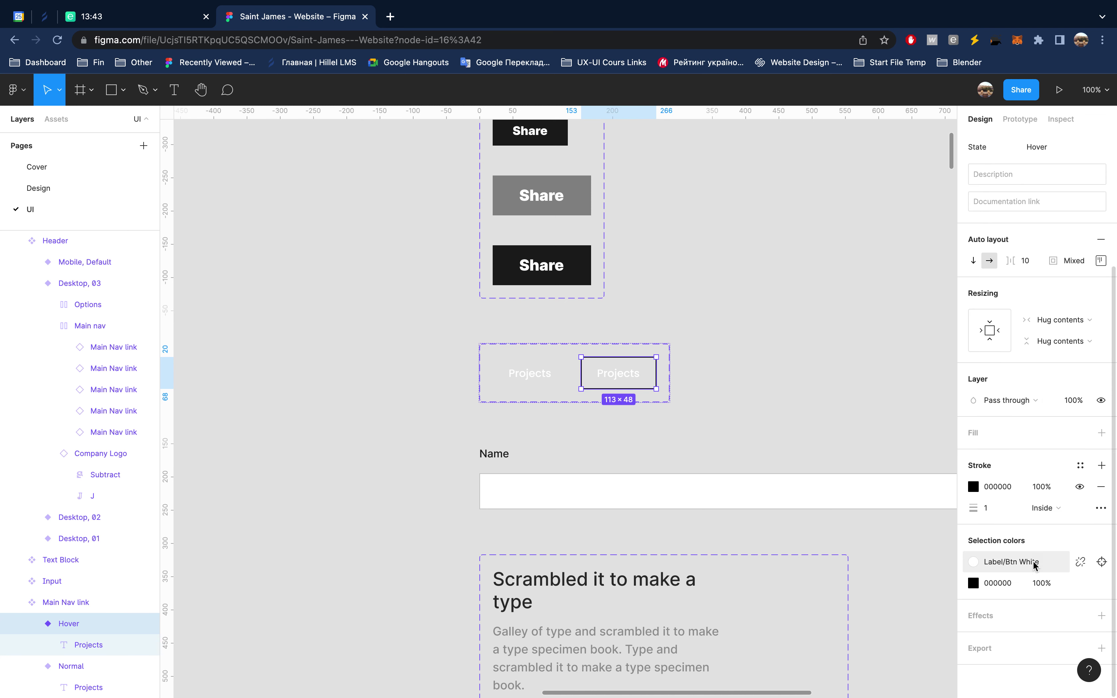
click(1082, 465)
scroll(1039, 565, down, 2)
scroll(1037, 599, down, 1)
scroll(1038, 598, down, 1)
scroll(1037, 581, down, 1)
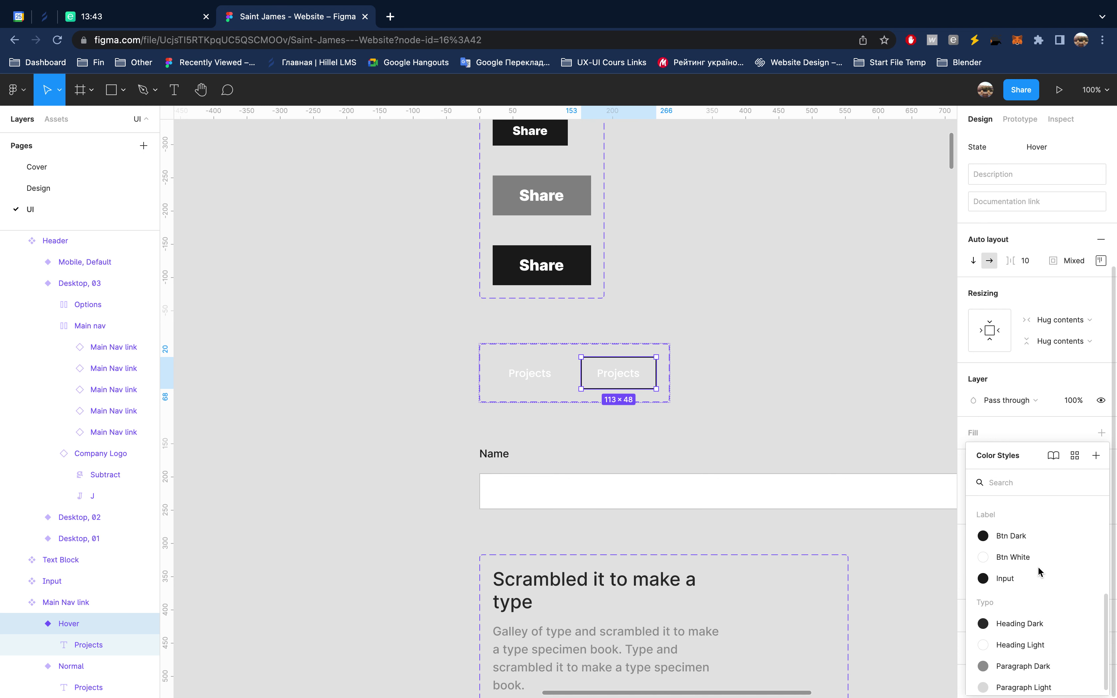
click(1039, 555)
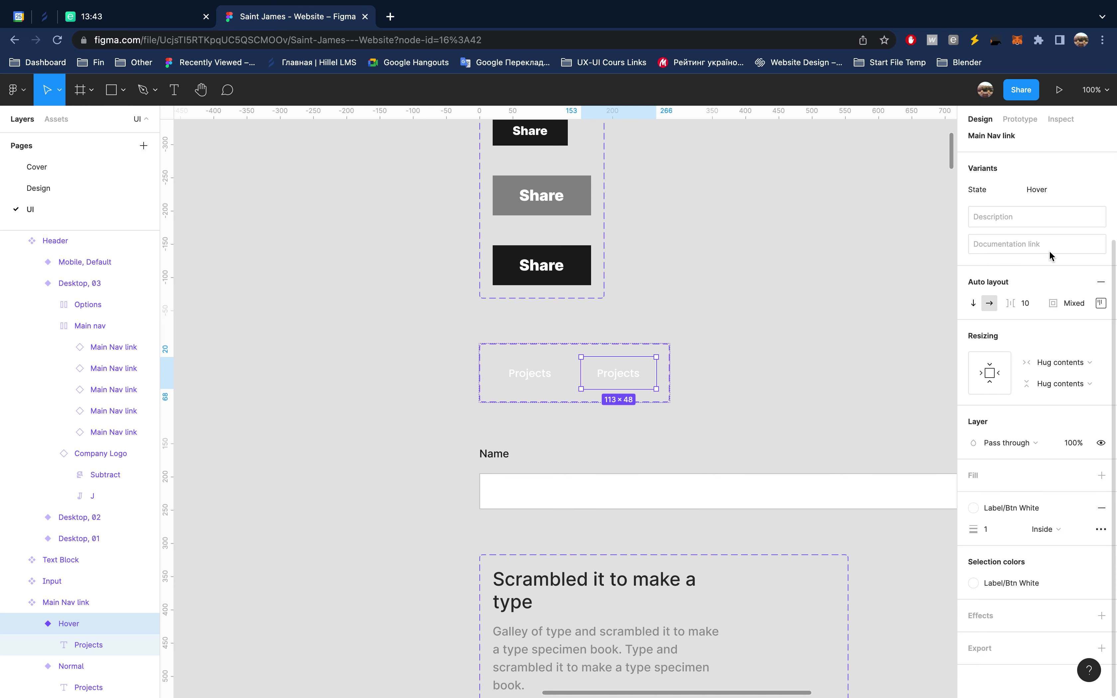
Step: Set the Hover variant's corner radius to 10
scroll(1049, 251, up, 3)
click(1058, 214)
text(14)
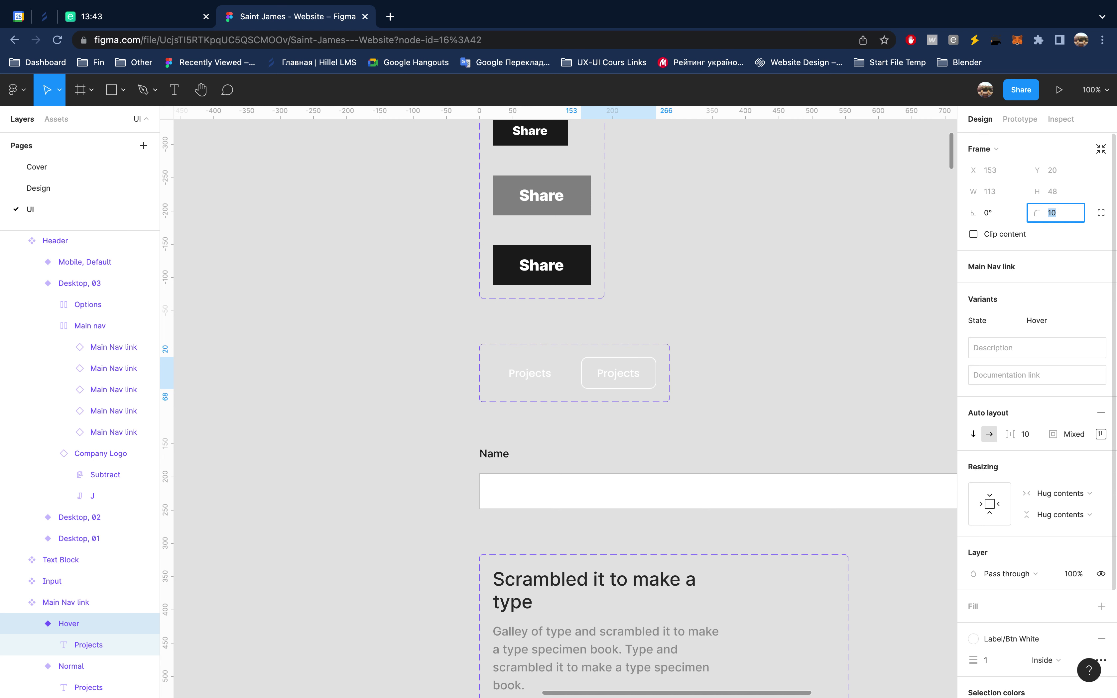
key(Escape)
key(Return)
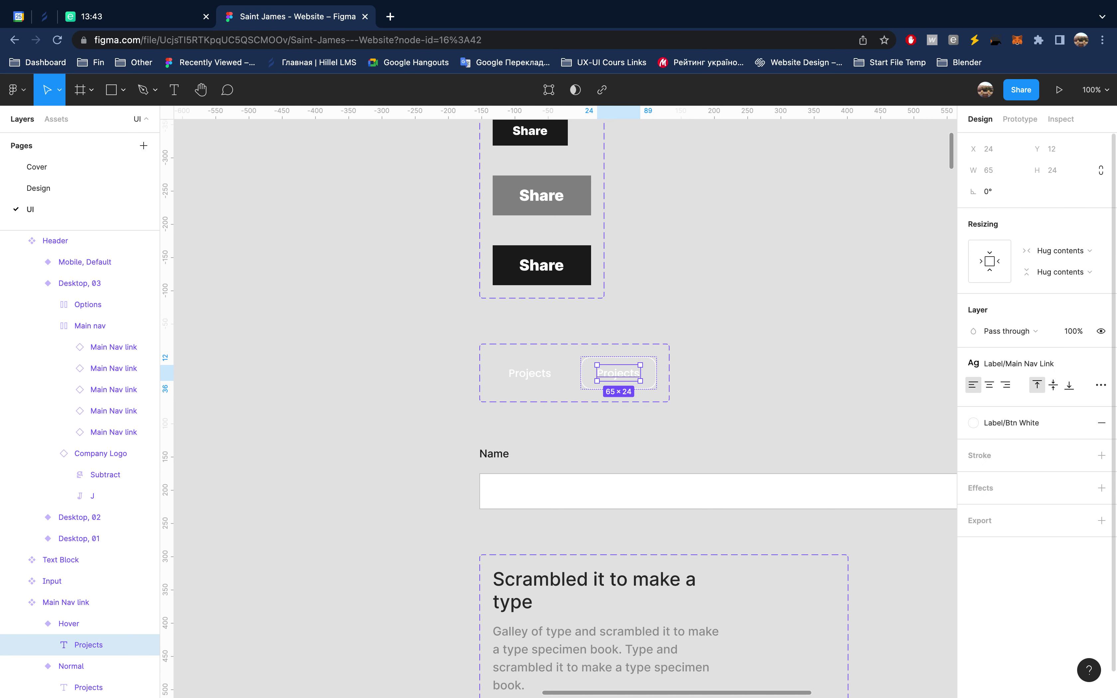
click(782, 295)
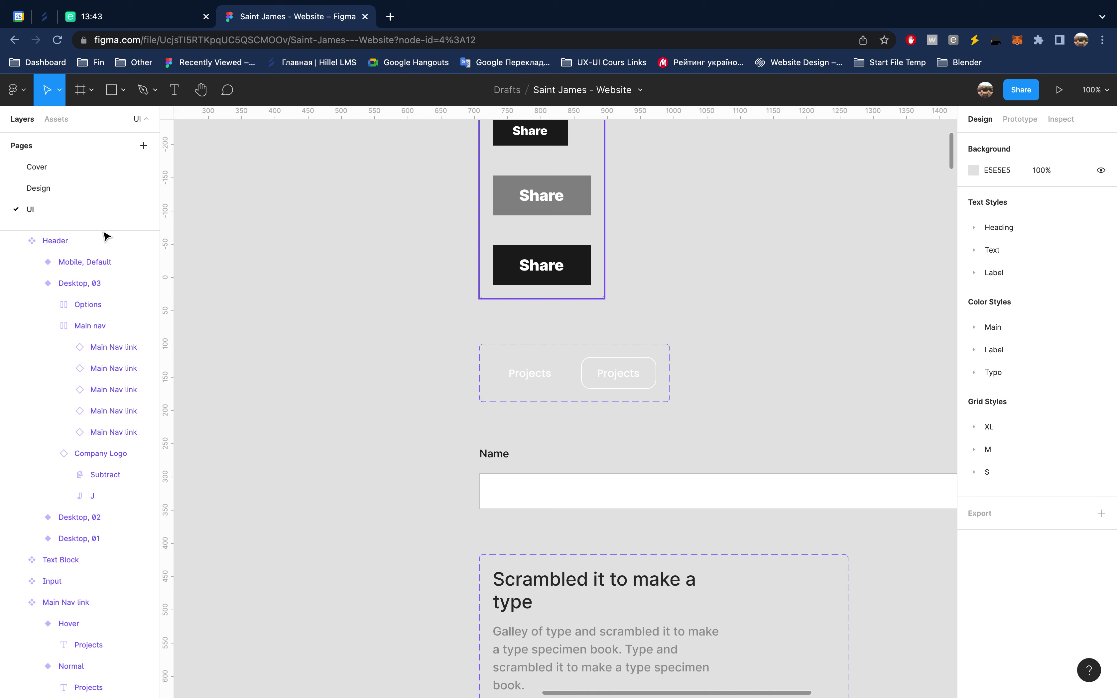
click(60, 185)
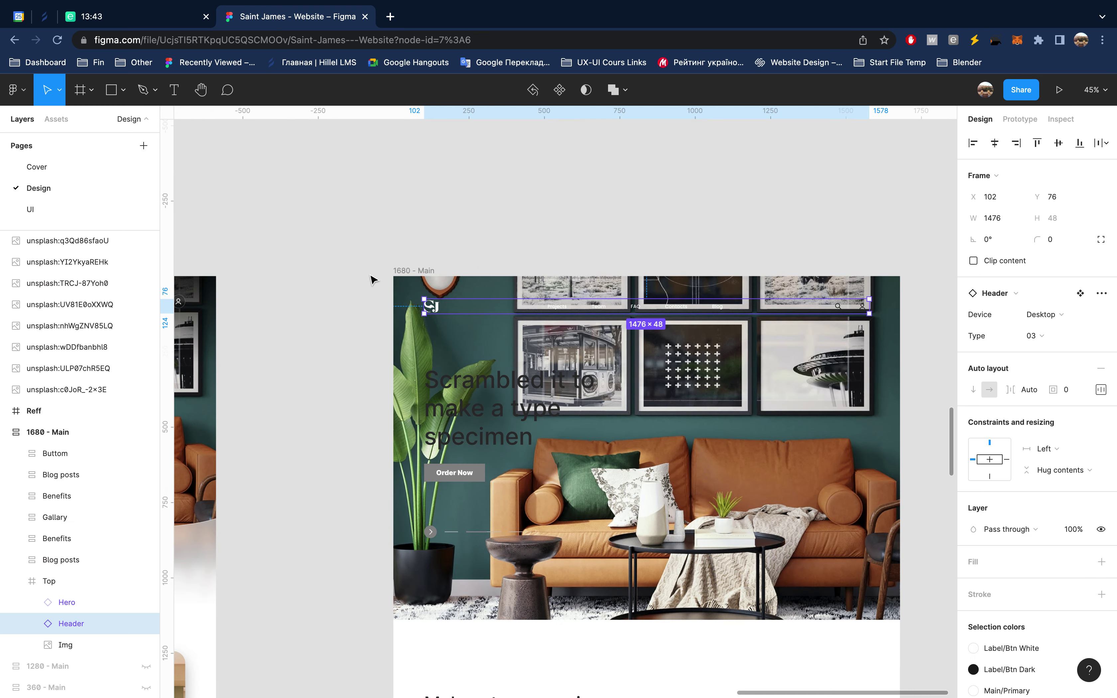
mouse_move(78, 622)
ctrl+scroll(641, 307, up, 2)
ctrl+scroll(642, 307, up, 1)
ctrl+scroll(641, 305, up, 2)
ctrl+scroll(643, 303, up, 1)
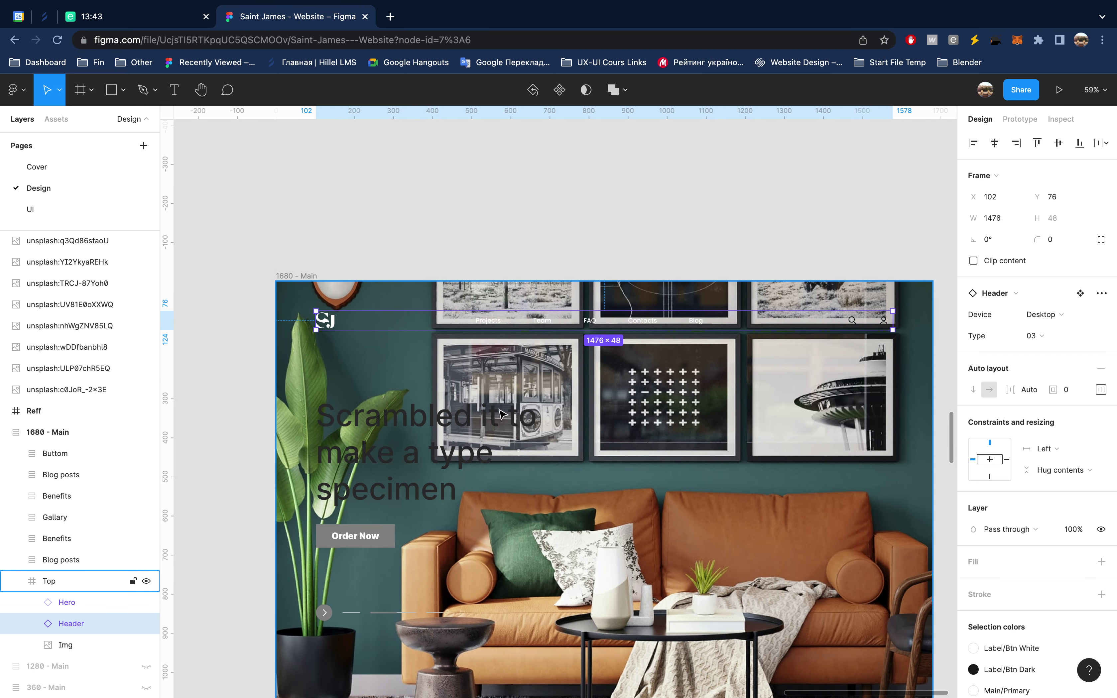
click(438, 430)
ctrl+scroll(437, 430, down, 1)
ctrl+scroll(438, 431, down, 2)
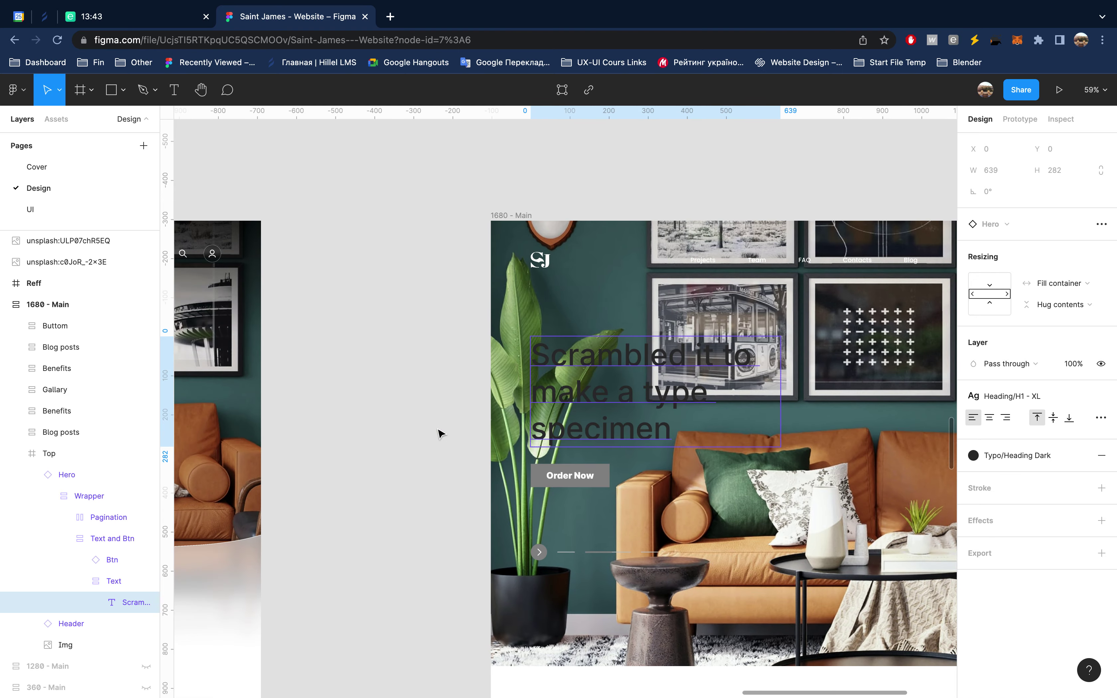
ctrl+scroll(439, 431, down, 3)
ctrl+scroll(439, 433, down, 1)
scroll(439, 434, left, 4)
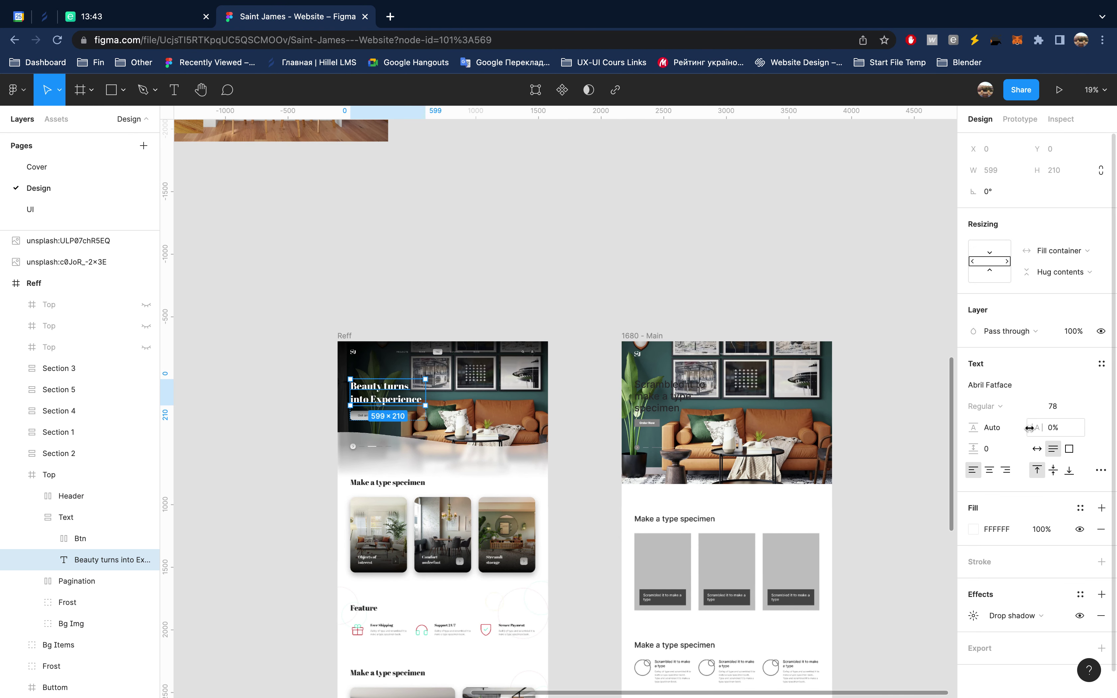
click(1025, 386)
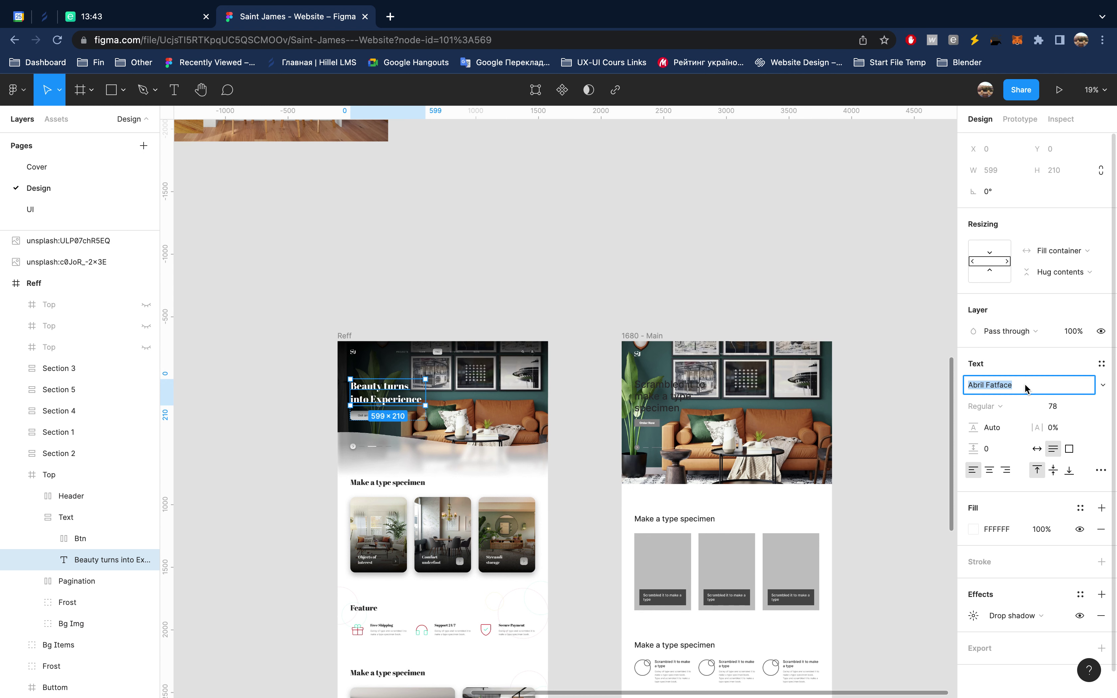
click(664, 394)
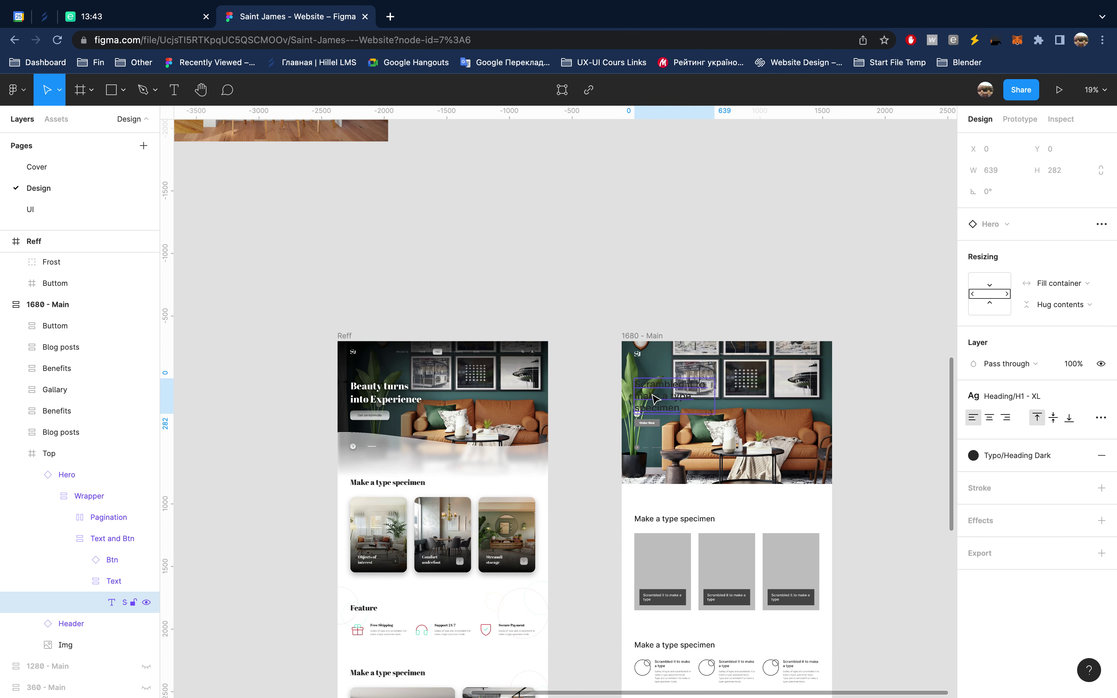
Step: Change the H1 - XL text style to Abril Fatface Regular
click(1052, 397)
mouse_move(1029, 499)
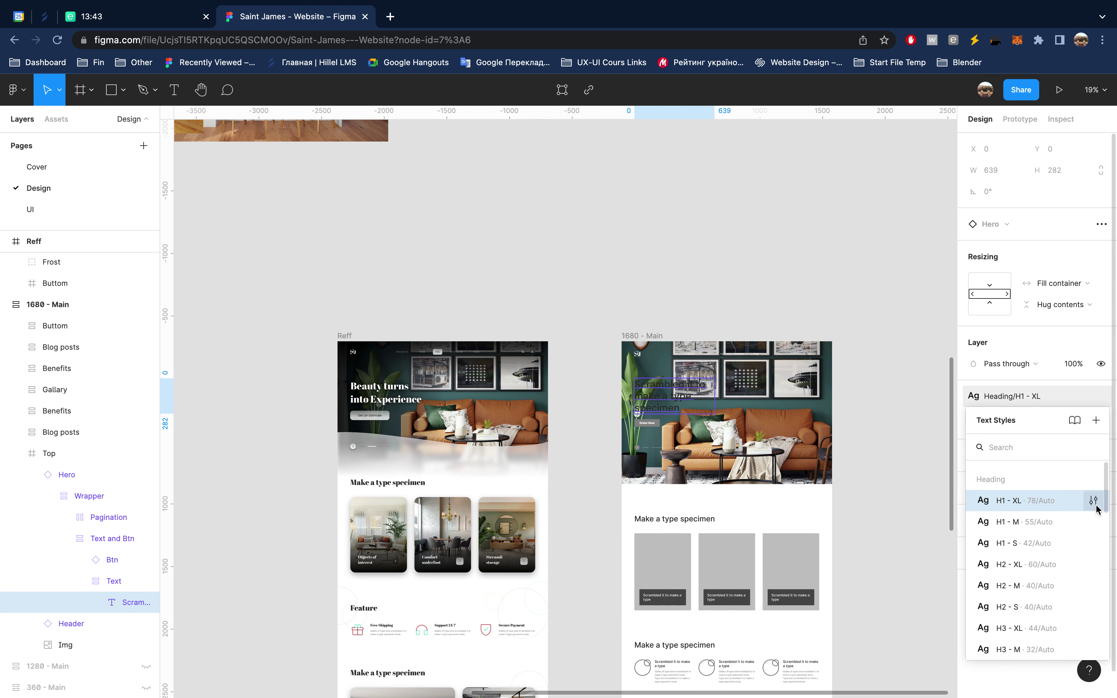
click(1093, 501)
click(864, 609)
text(Abril Fatface)
key(Return)
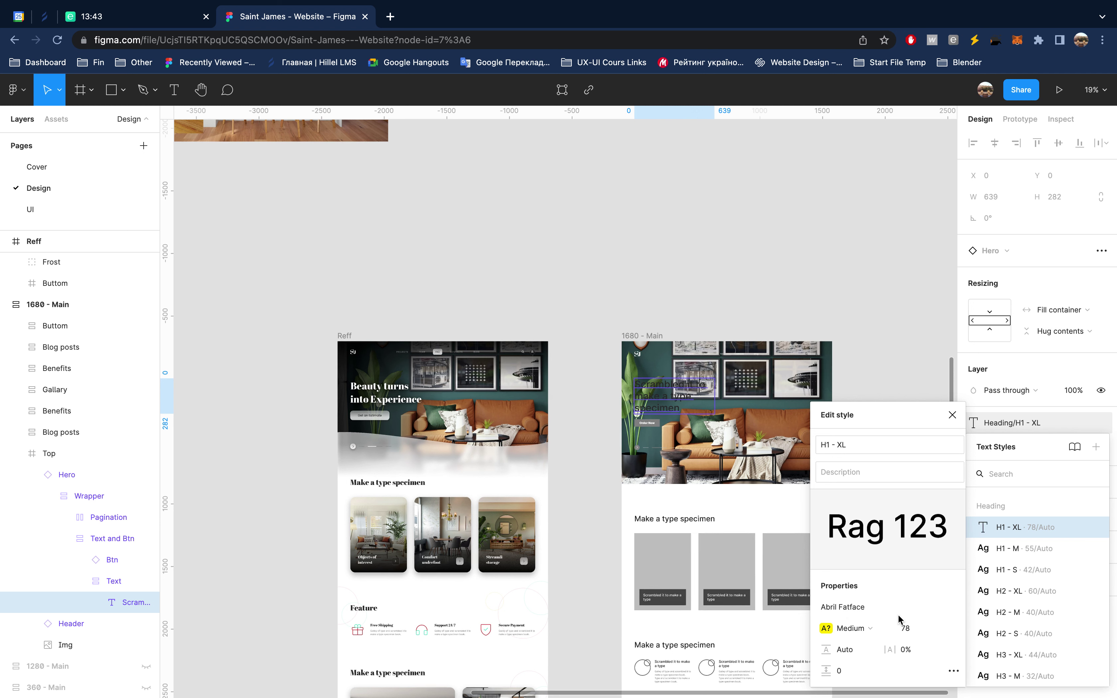
click(874, 631)
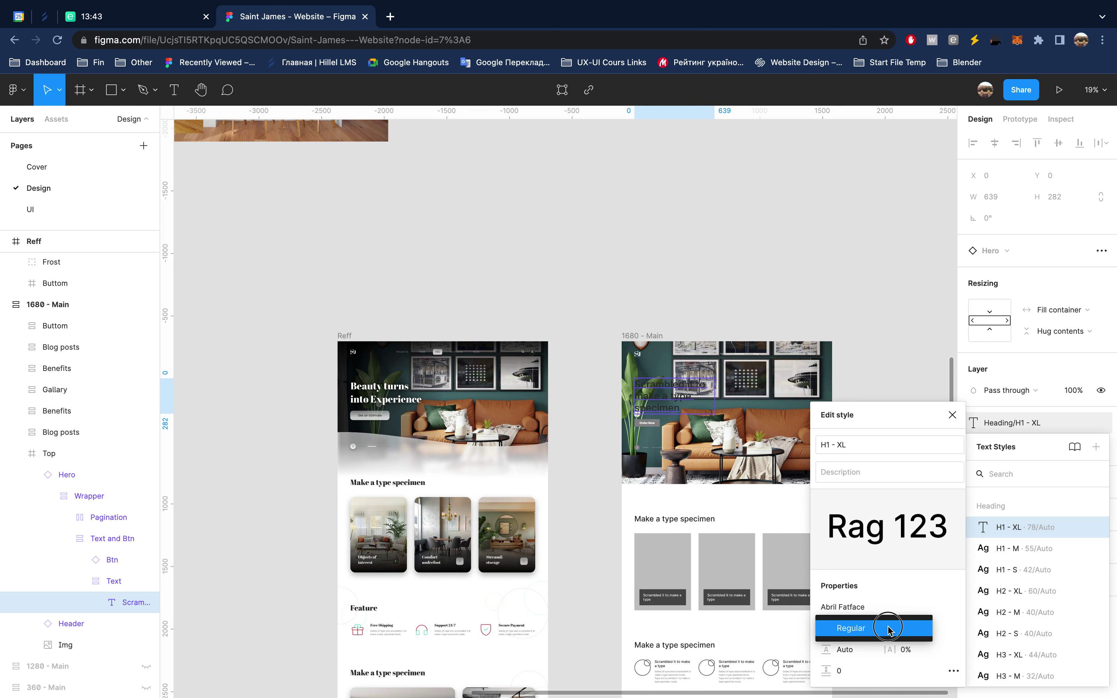
click(877, 629)
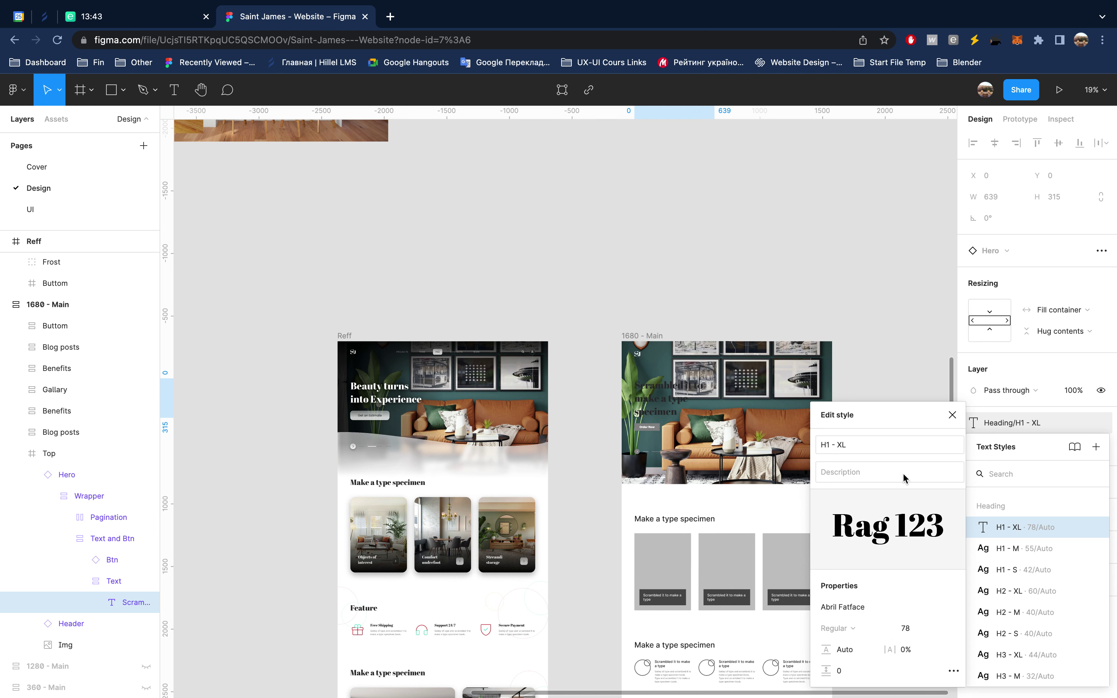
click(952, 416)
Step: Apply the Typo/Heading Light colour style to the hero heading
scroll(846, 358, up, 5)
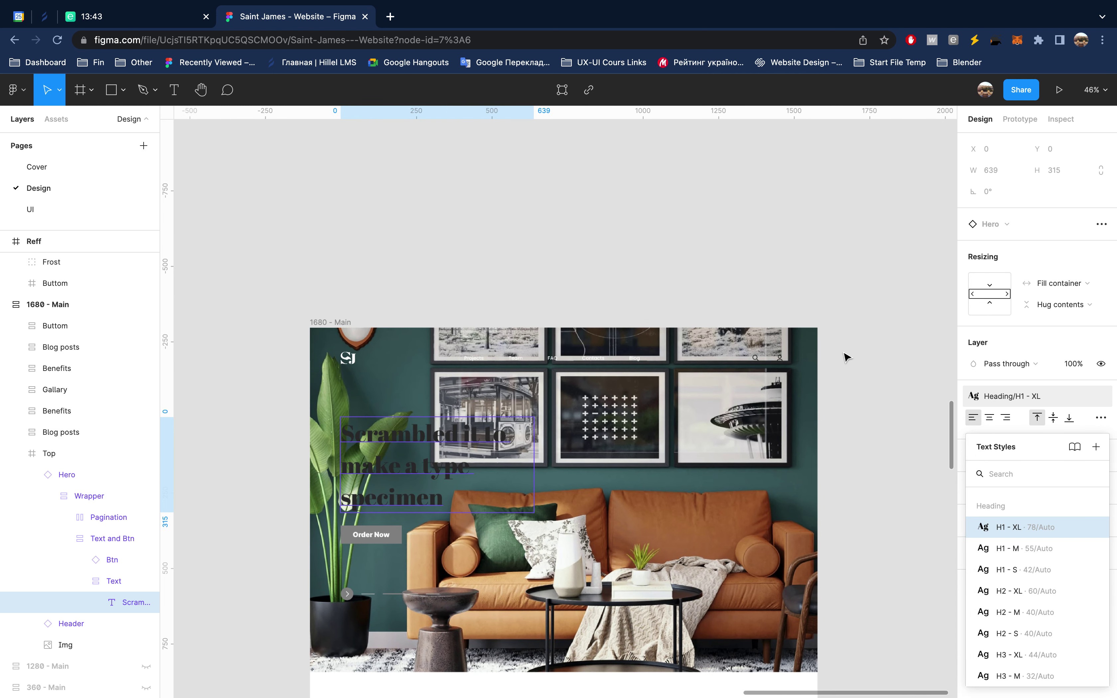
click(1021, 396)
click(1016, 455)
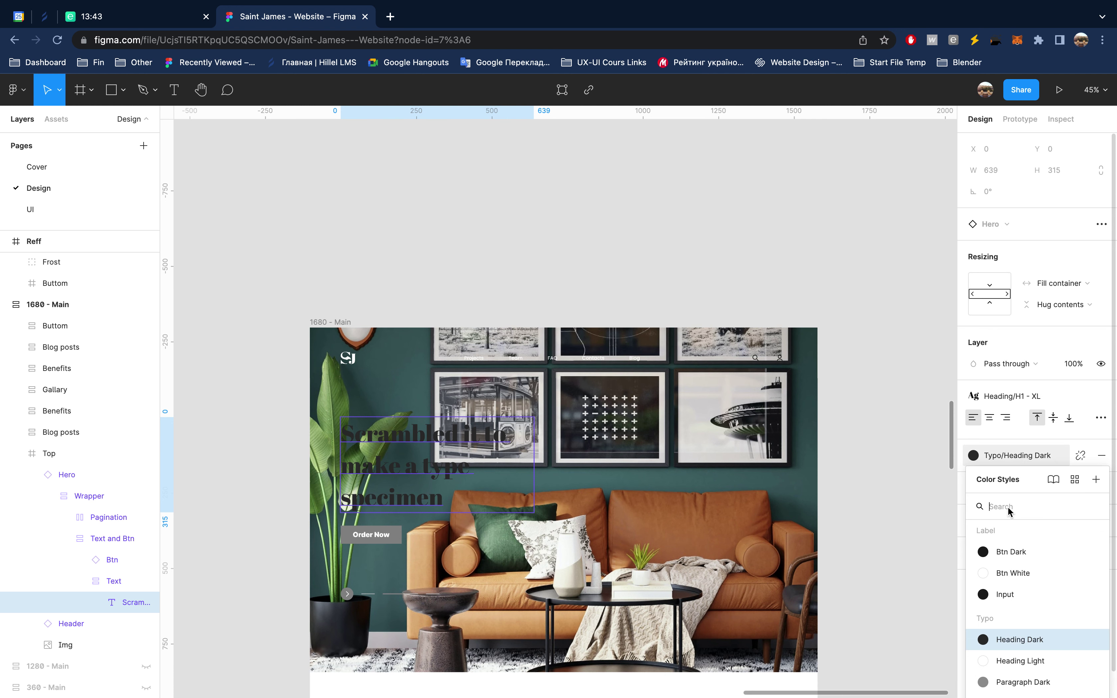
click(1021, 638)
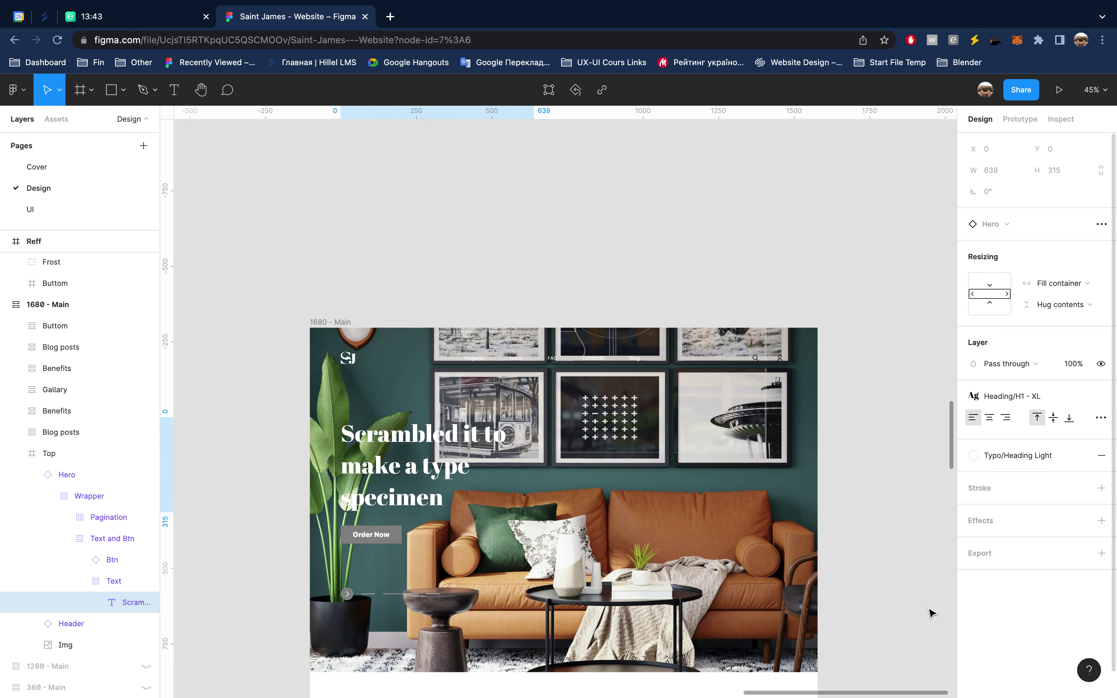
scroll(669, 507, down, 2)
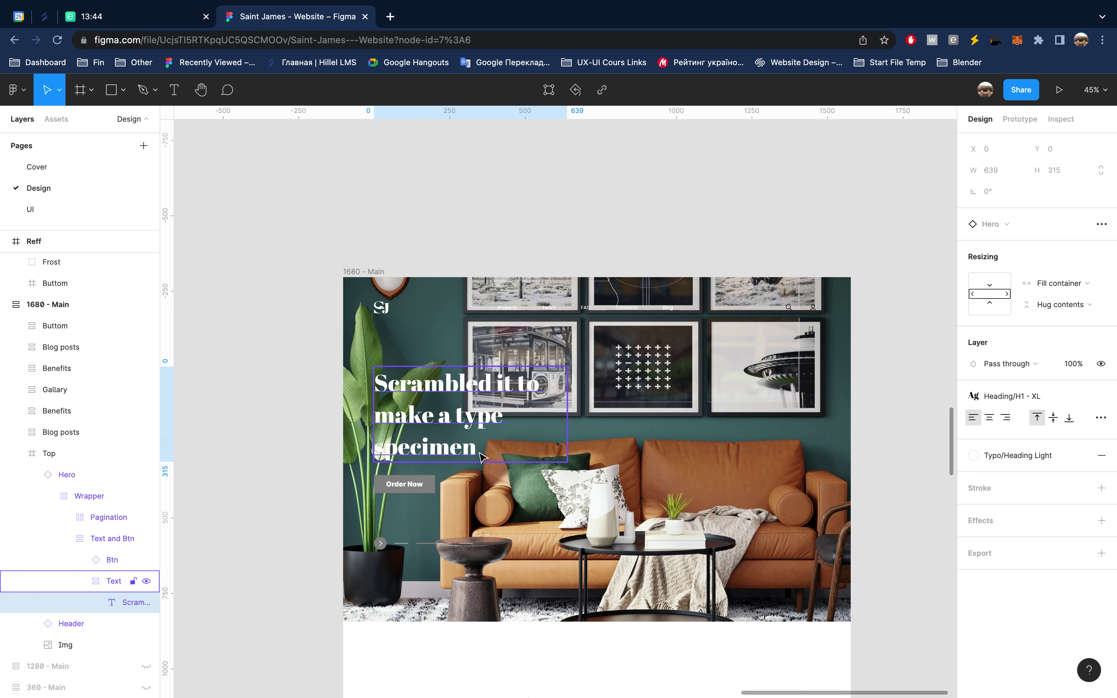
click(425, 488)
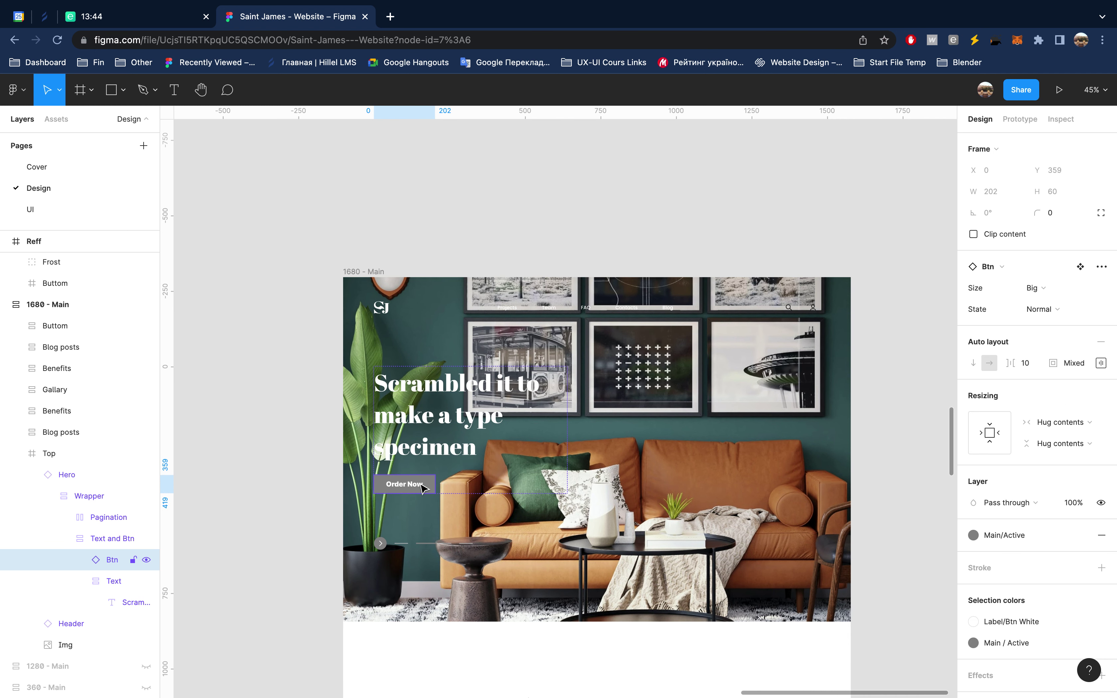
Step: Group the hero's Img layer and name the group Bg
click(683, 431)
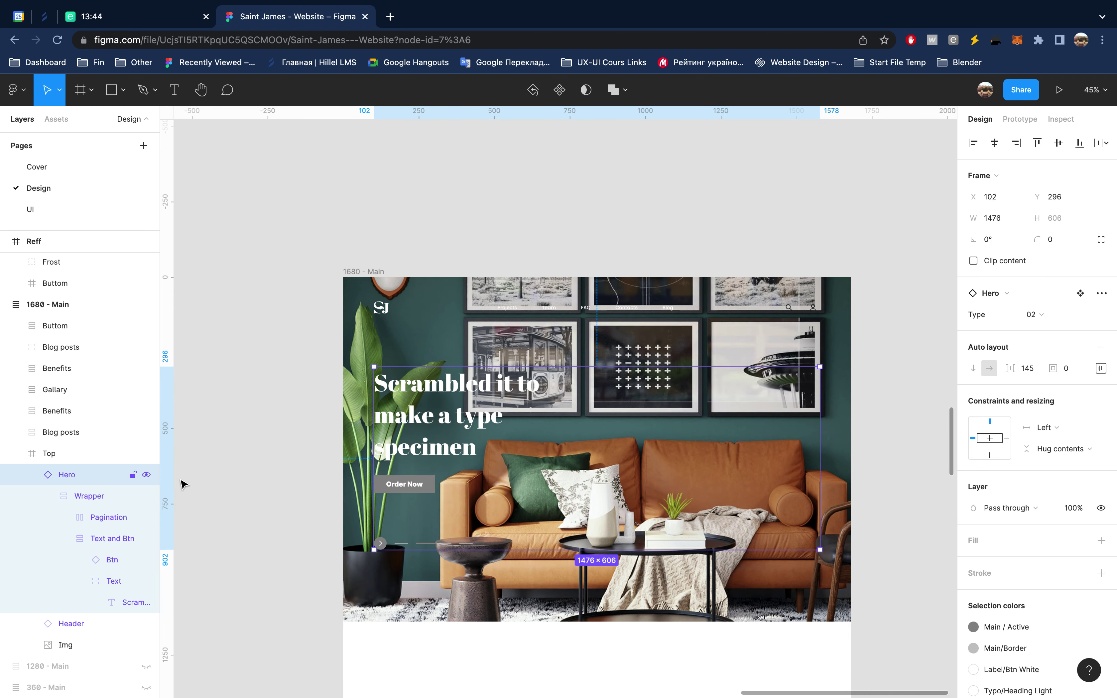
click(32, 475)
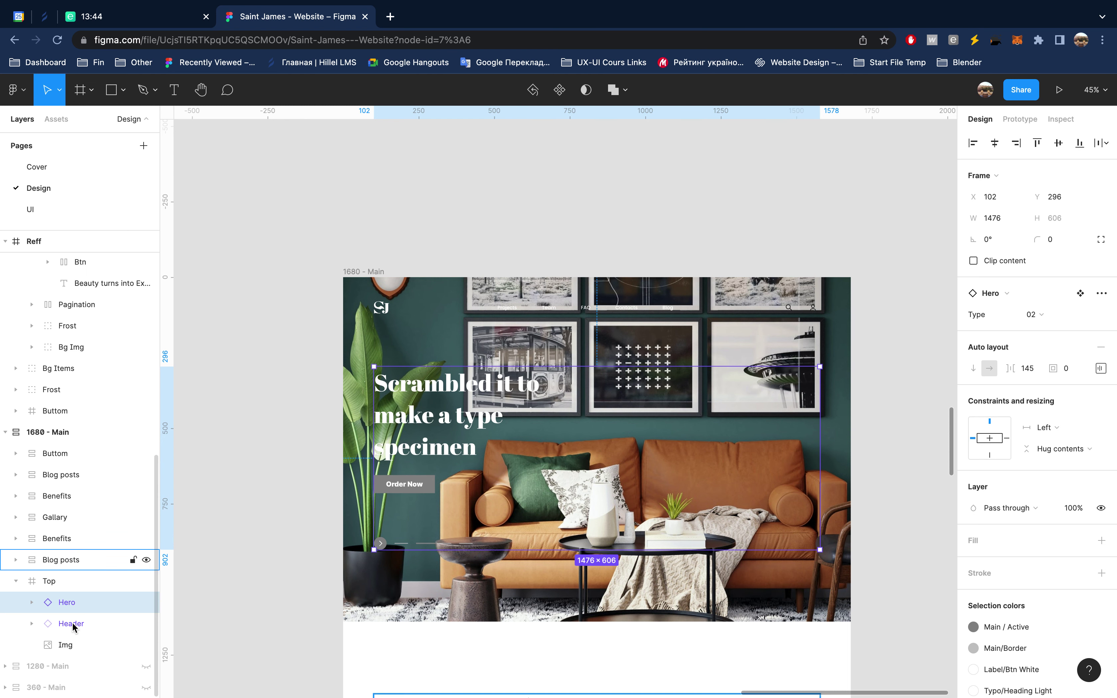
click(67, 644)
key(ctrl+g)
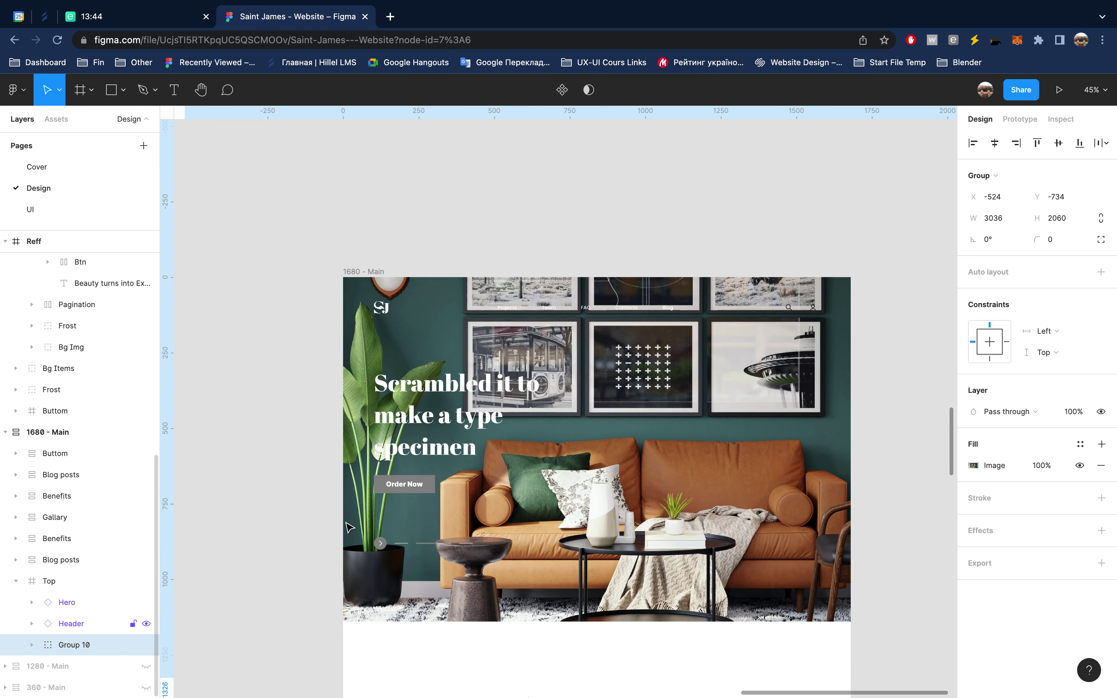
double_click(74, 645)
text(Bg)
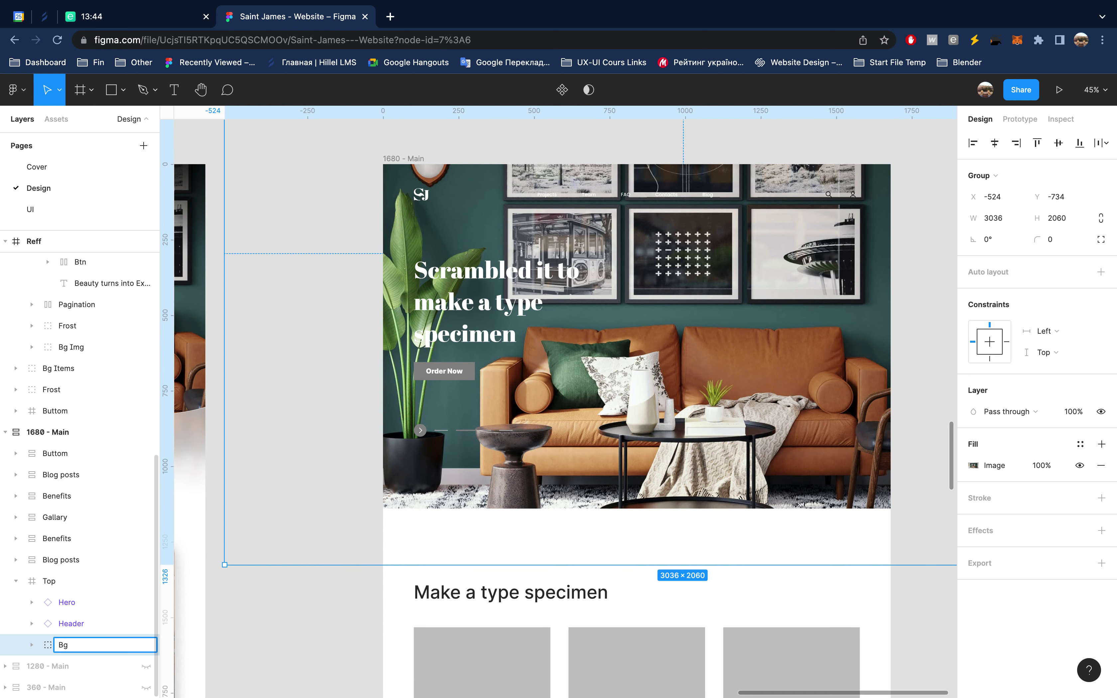
key(Return)
click(31, 645)
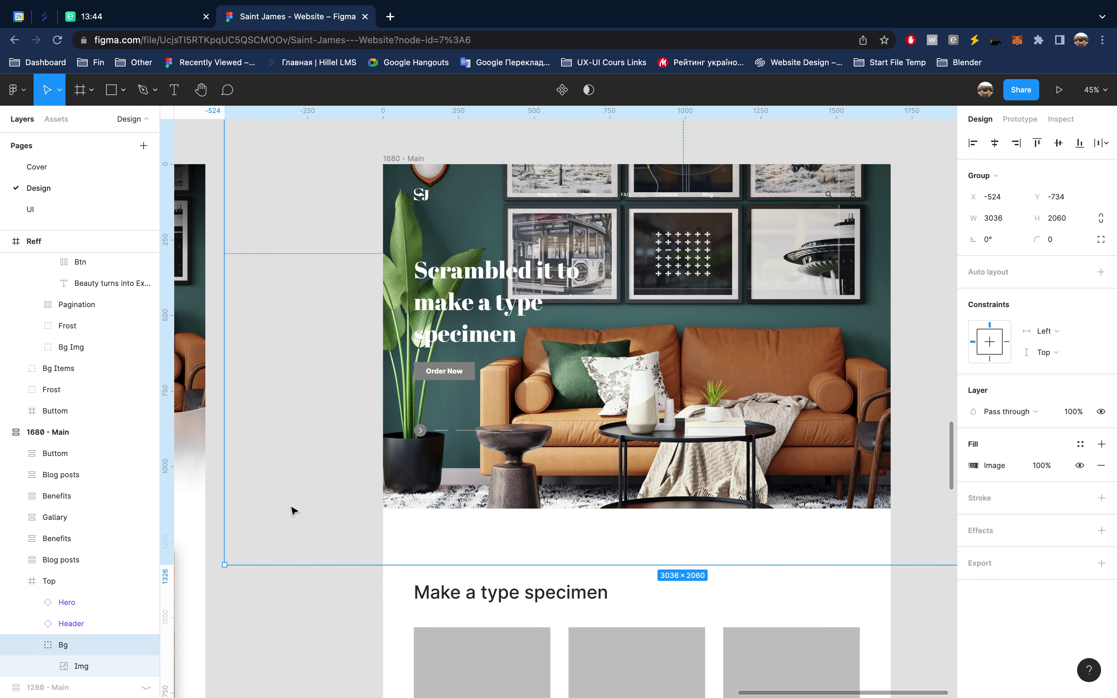
Step: Add an 854 × 1125 grey rectangle in Bg above Img, covering the hero's left half
scroll(291, 509, down, 5)
scroll(417, 412, up, 3)
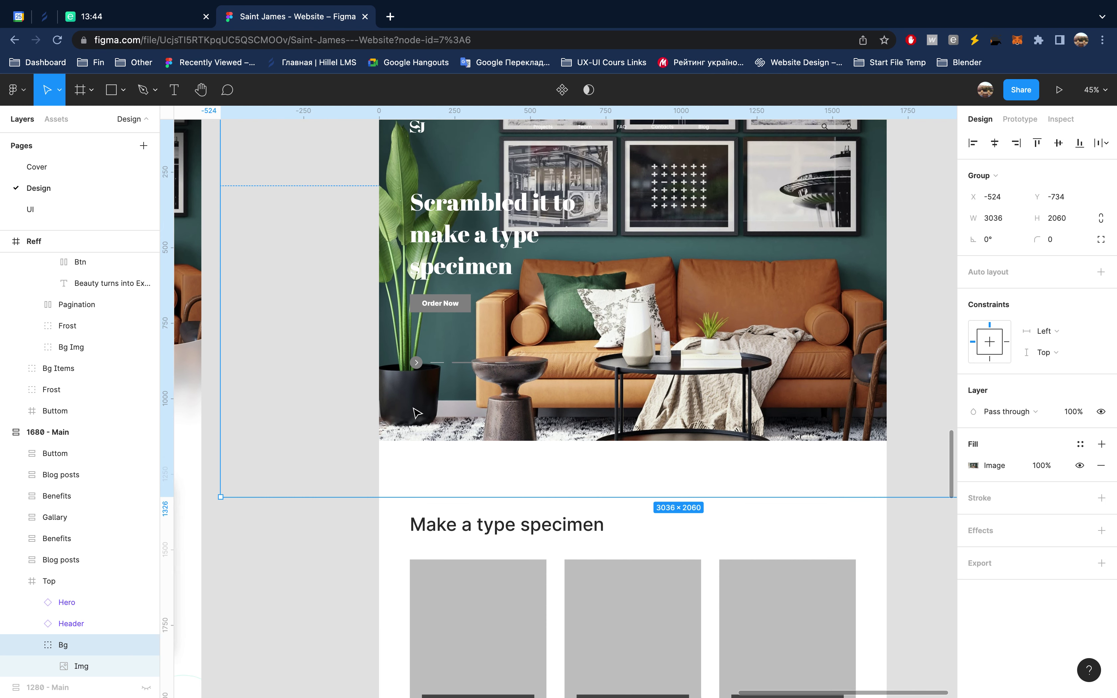
scroll(417, 413, up, 1)
key(r)
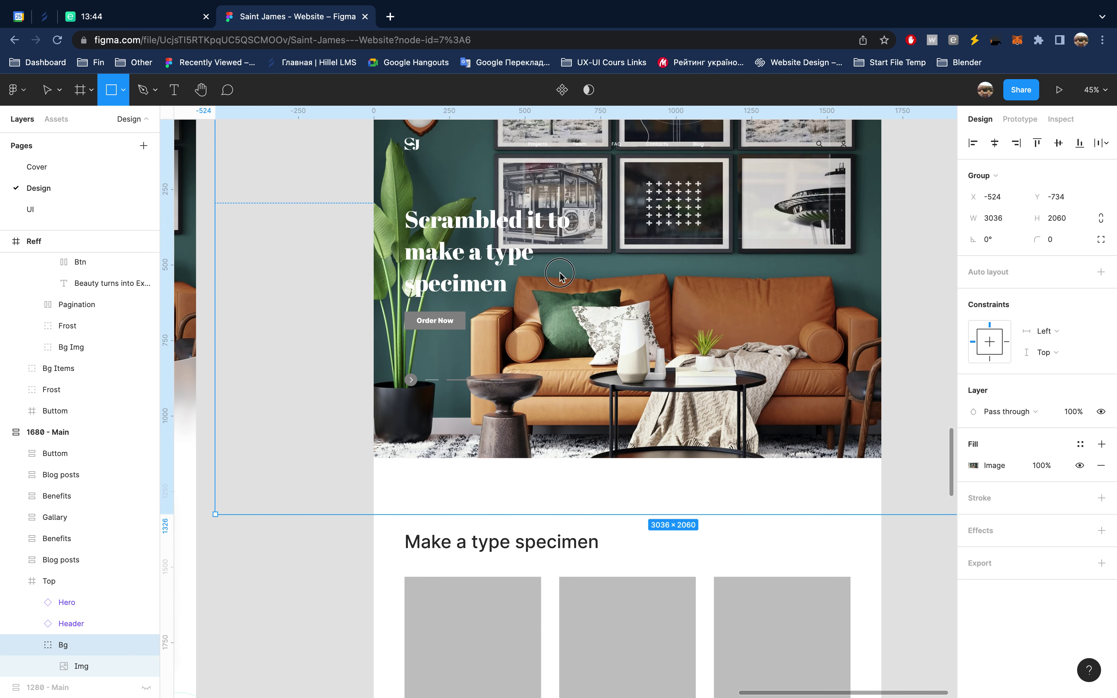
drag(515, 177, 631, 383)
scroll(68, 577, down, 2)
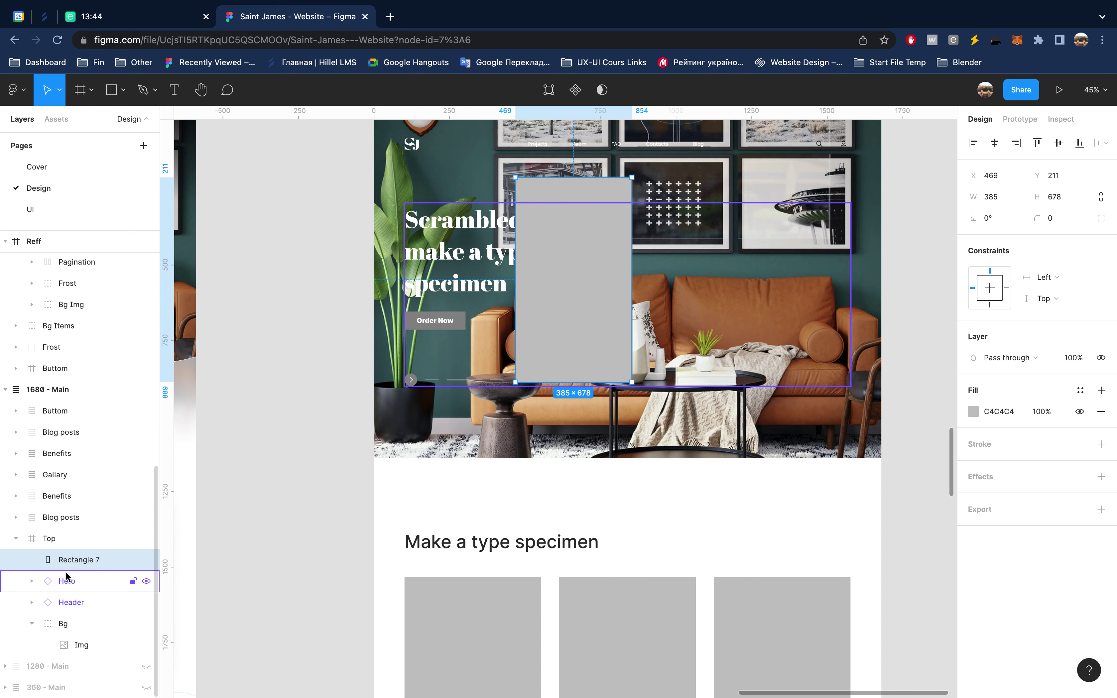
drag(73, 559, 91, 641)
scroll(583, 353, up, 4)
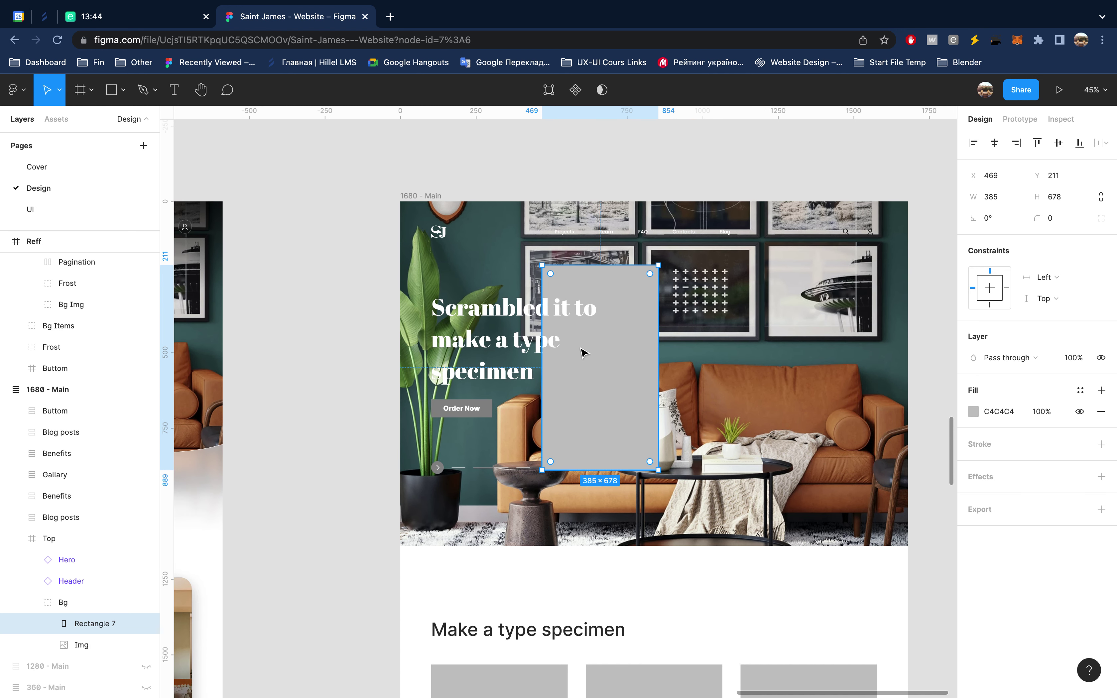
drag(547, 399, 405, 399)
drag(538, 267, 524, 204)
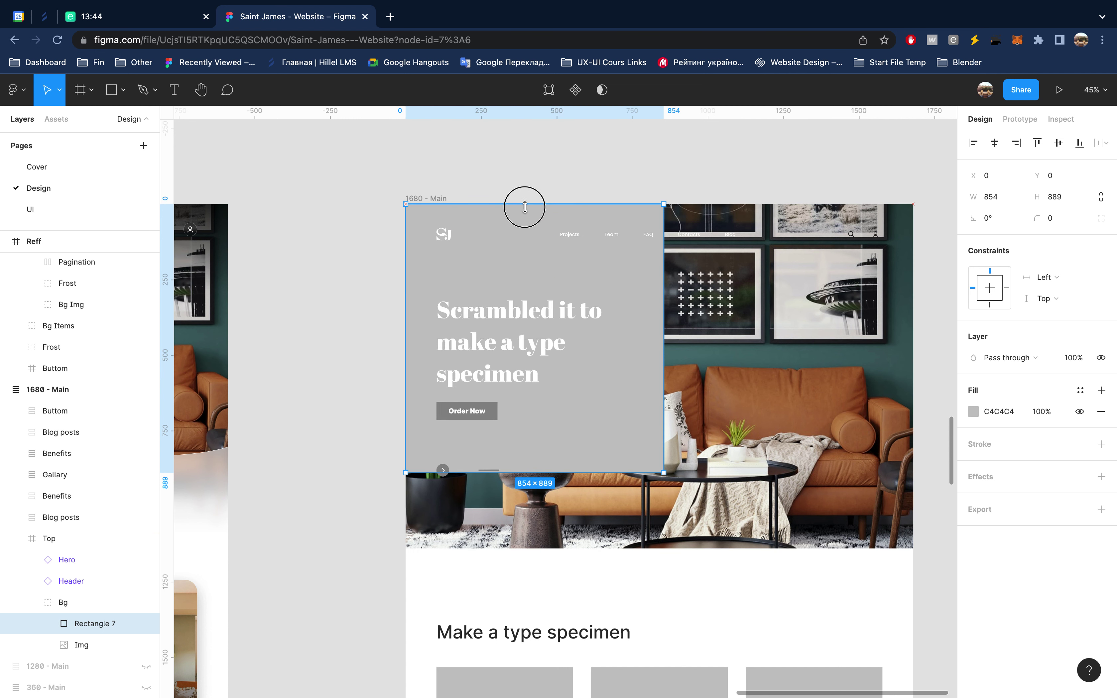
drag(515, 473, 521, 544)
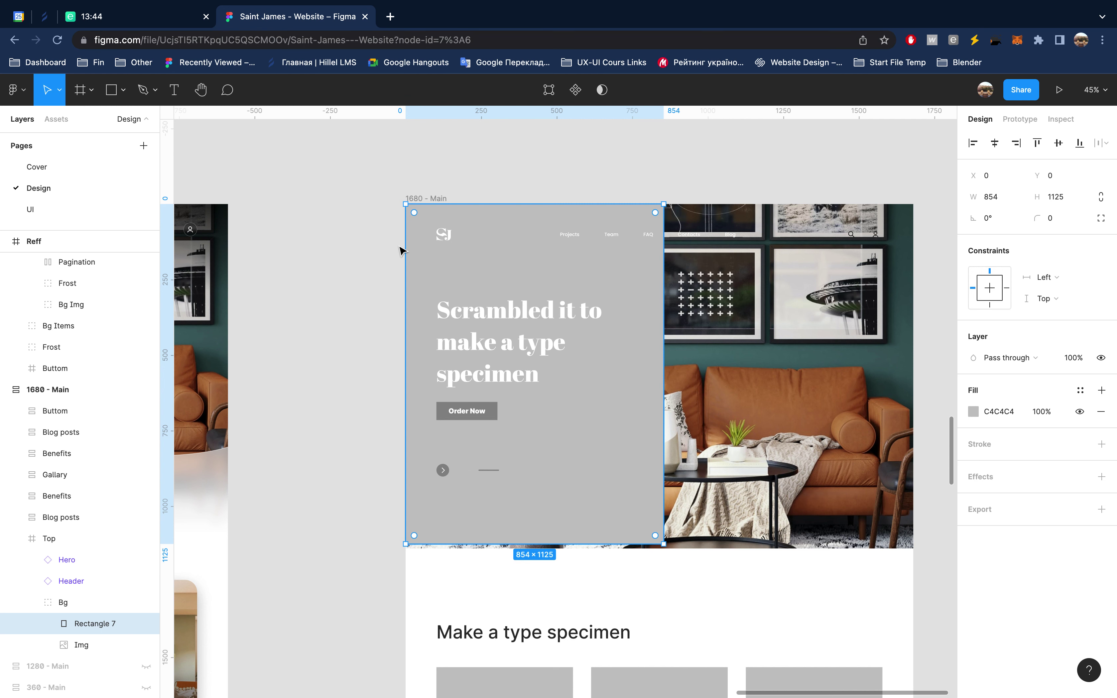
Step: Preview 1680 - Main as a prototype, then return and start renaming the grey rectangle
click(424, 199)
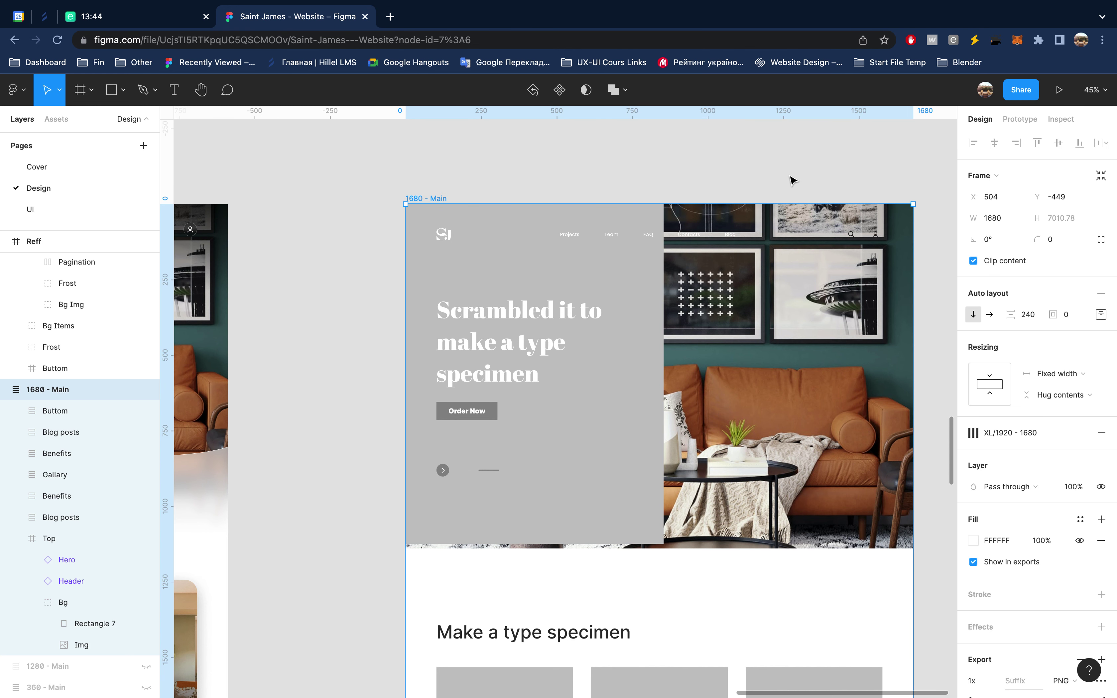
click(1058, 90)
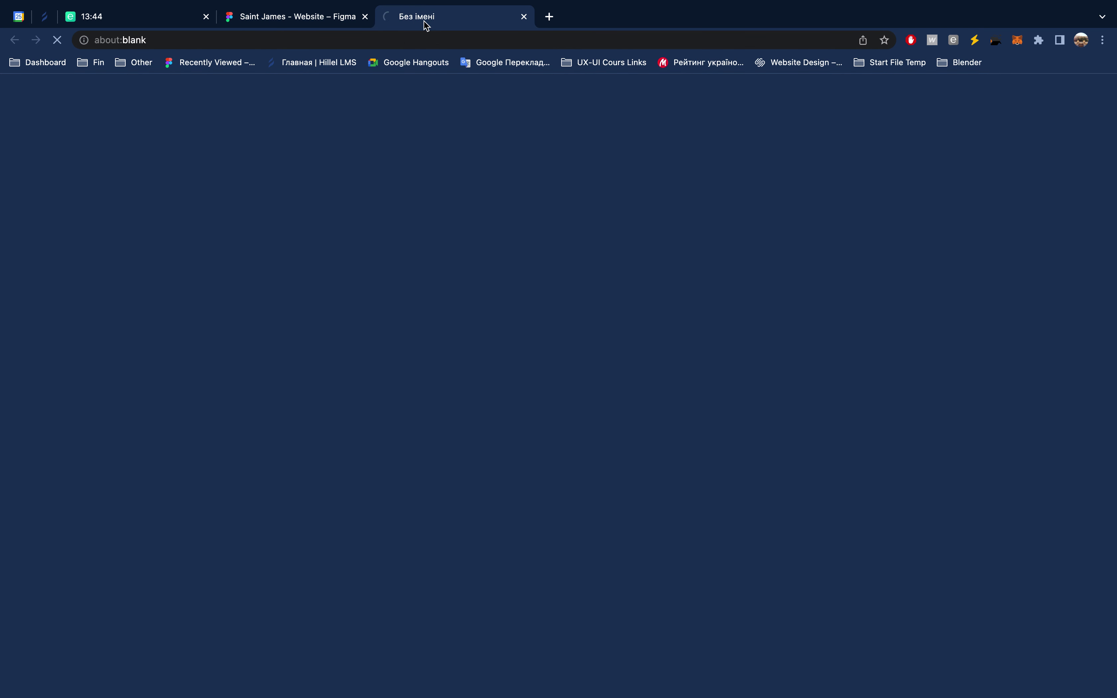
click(337, 21)
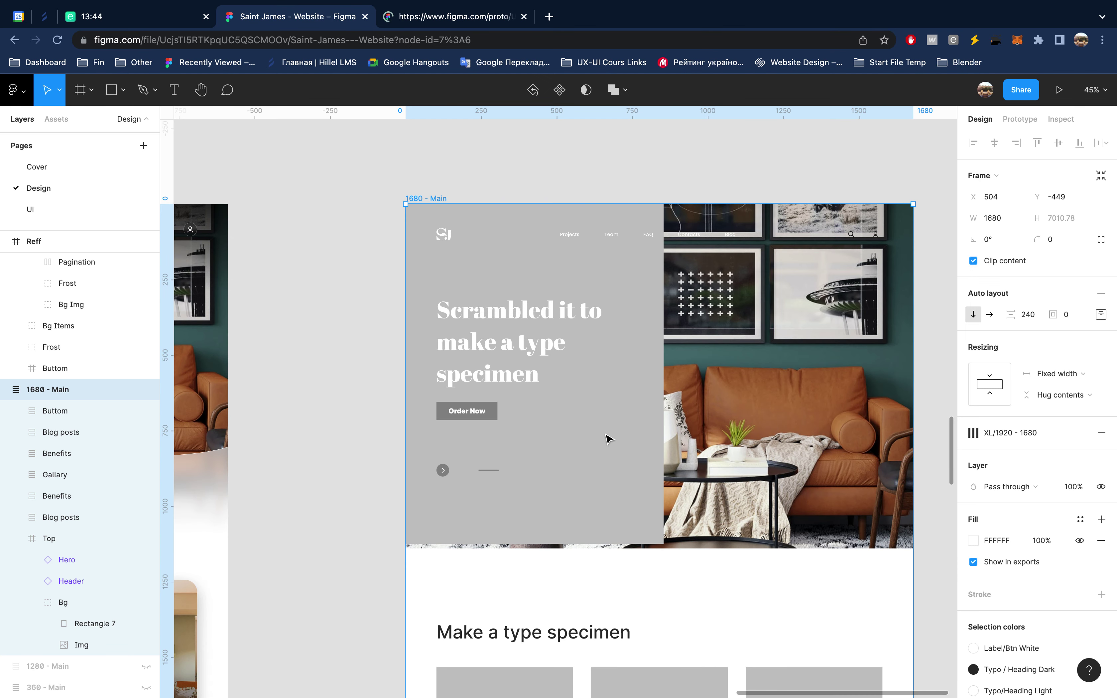
super+click(604, 484)
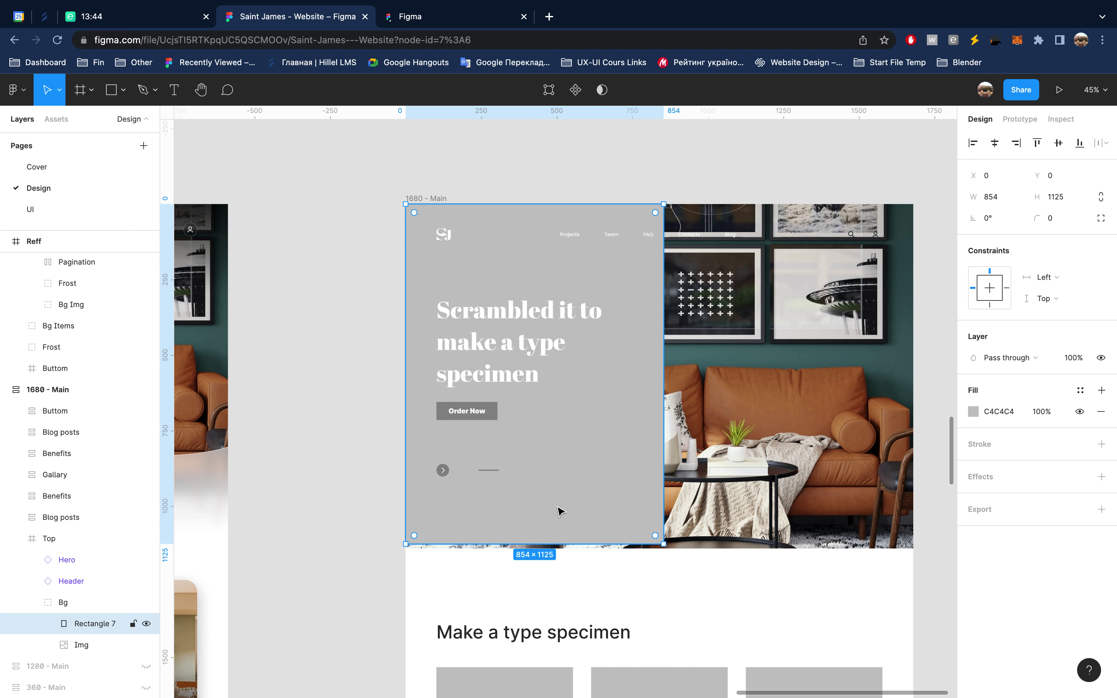
click(96, 625)
click(239, 454)
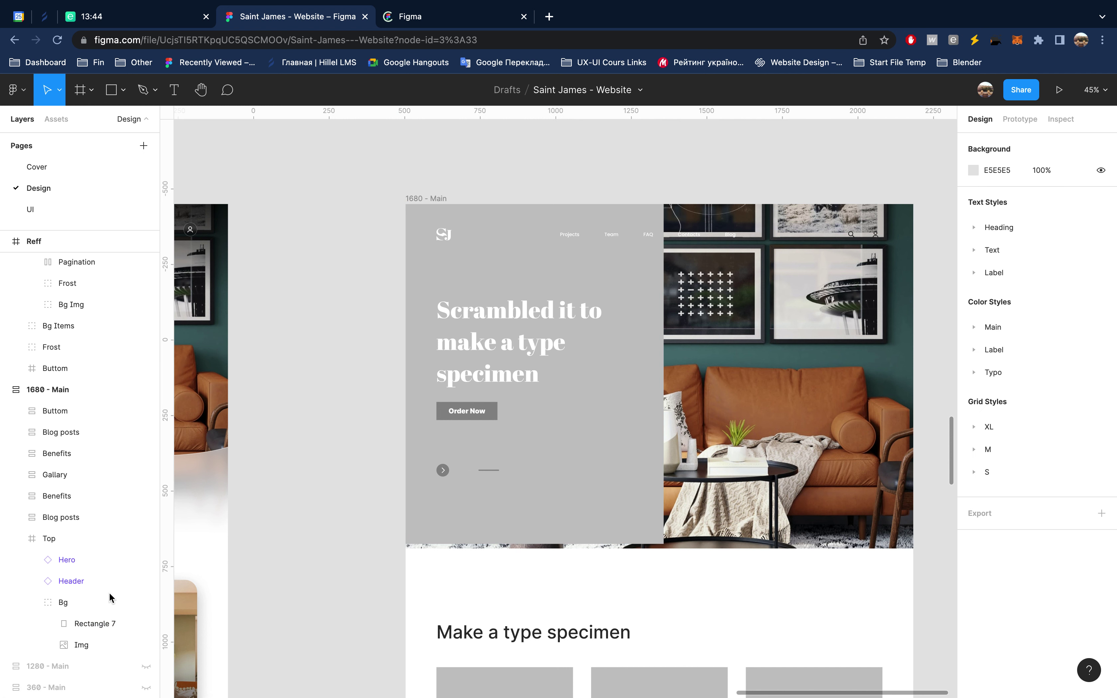
double_click(94, 626)
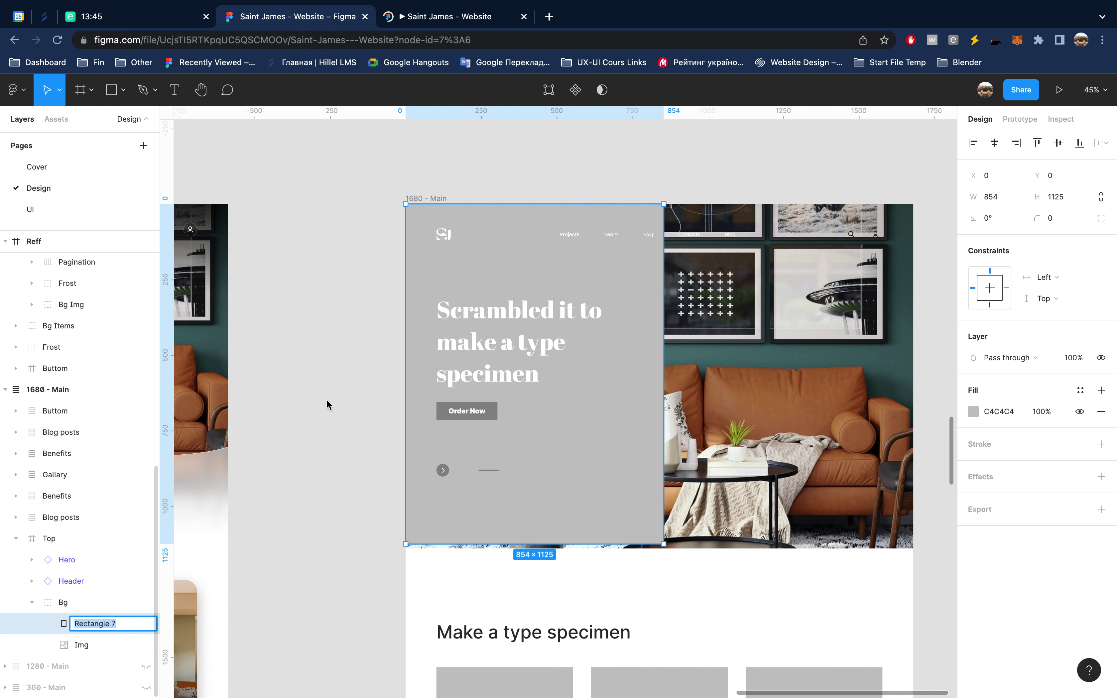
Step: Rename the grey rectangle 'Side Overlay' and resize it to about 1193×1140 over the photo
text(Side Overlay)
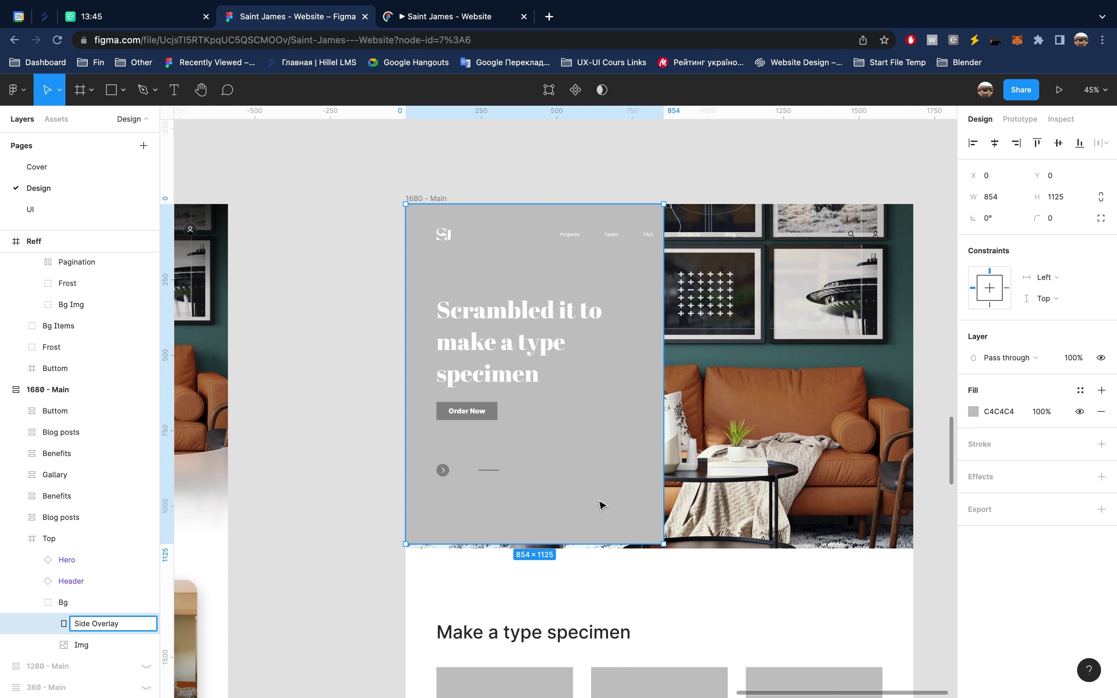
click(622, 537)
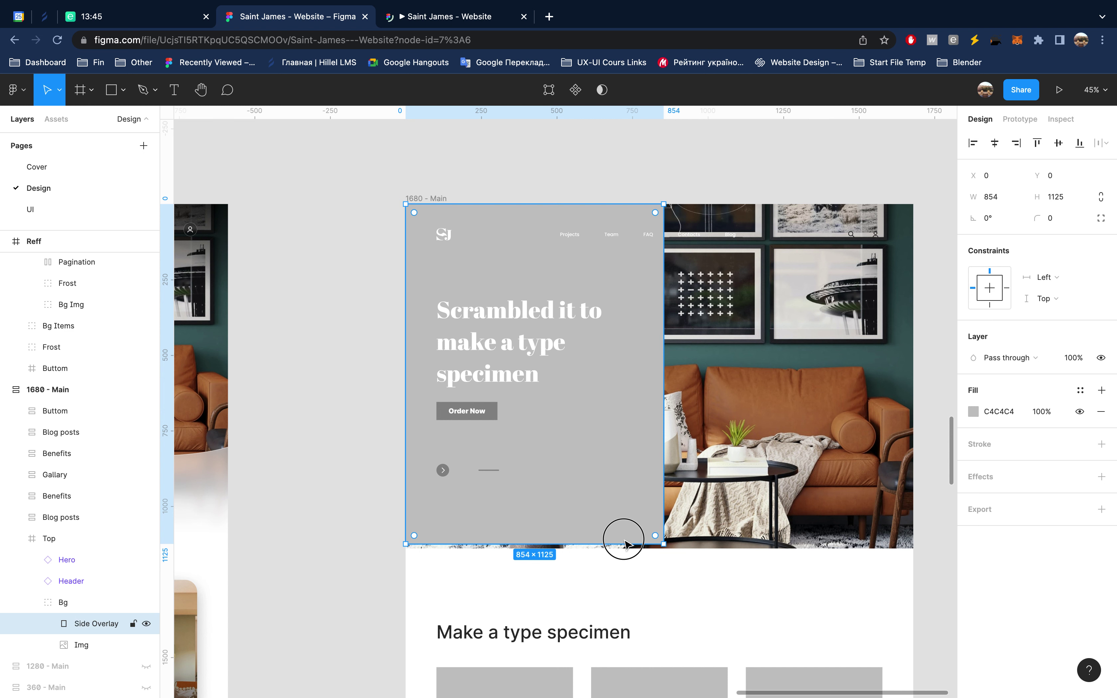
drag(621, 541, 622, 547)
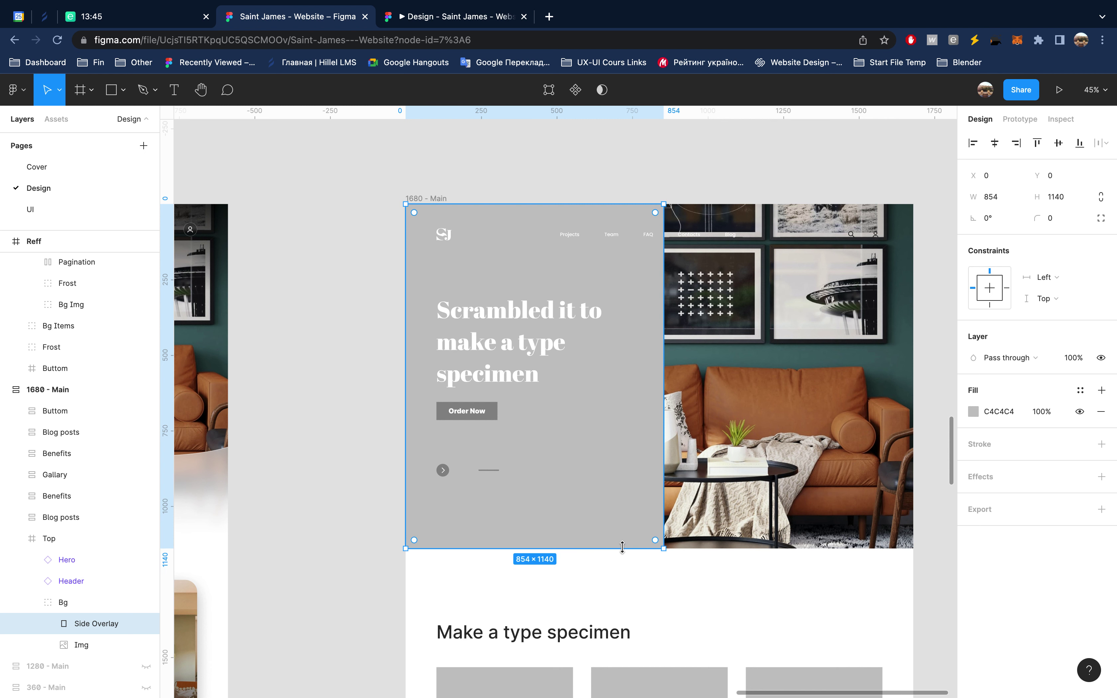
drag(663, 414, 765, 414)
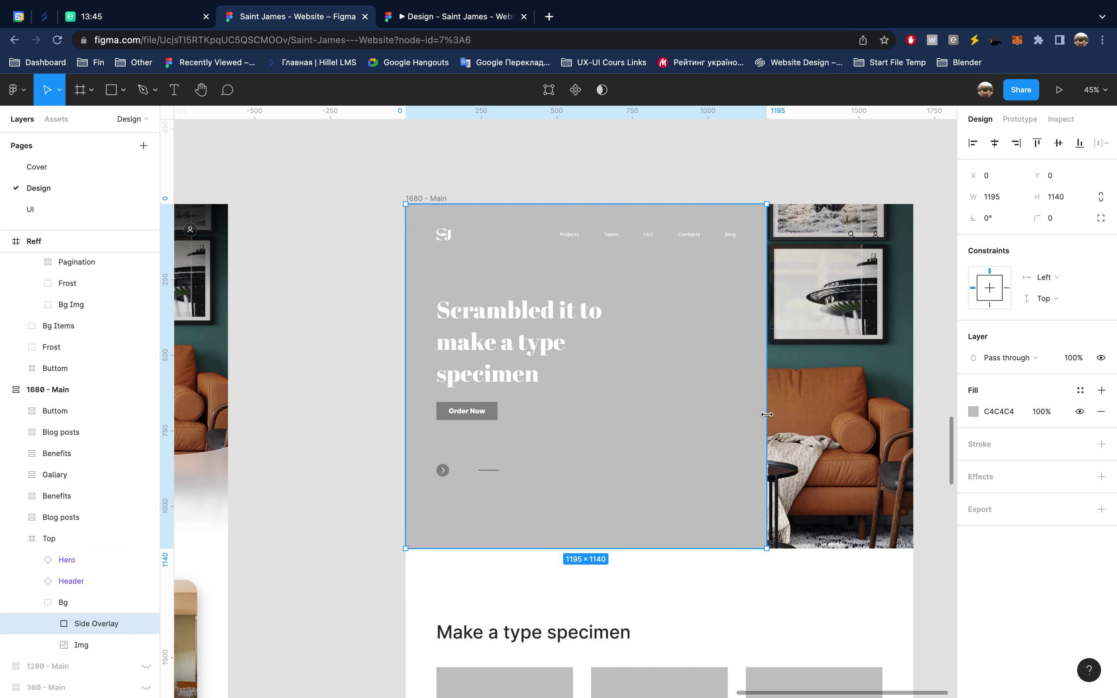
click(973, 412)
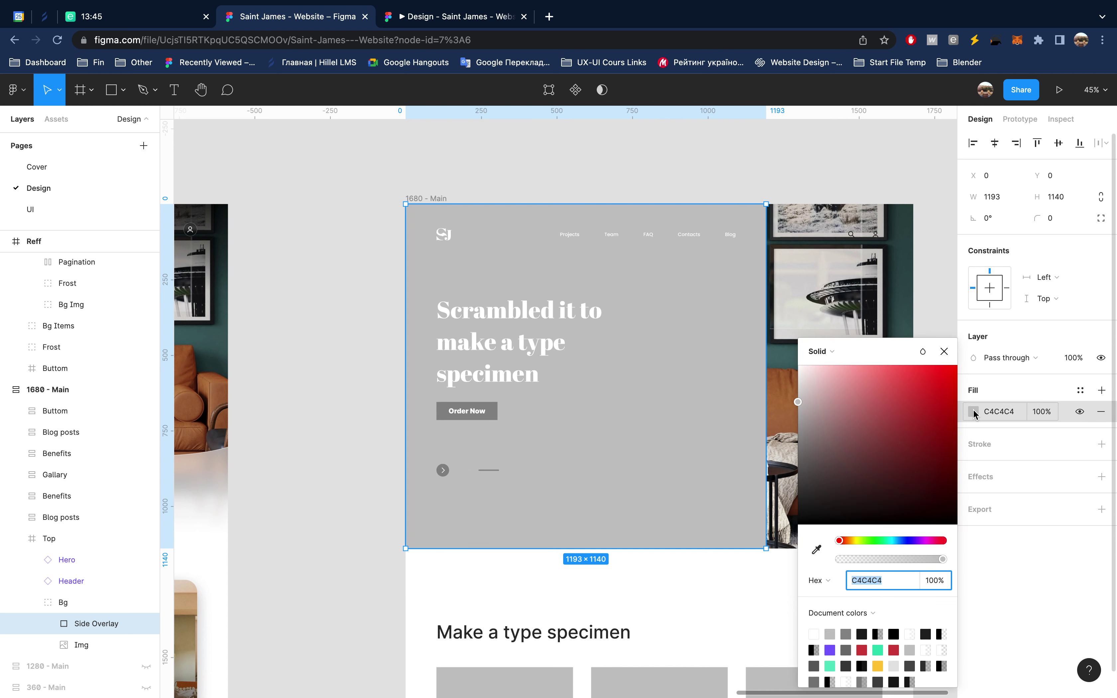
Step: Switch the Side Overlay fill to a horizontal left-to-right linear gradient
click(821, 352)
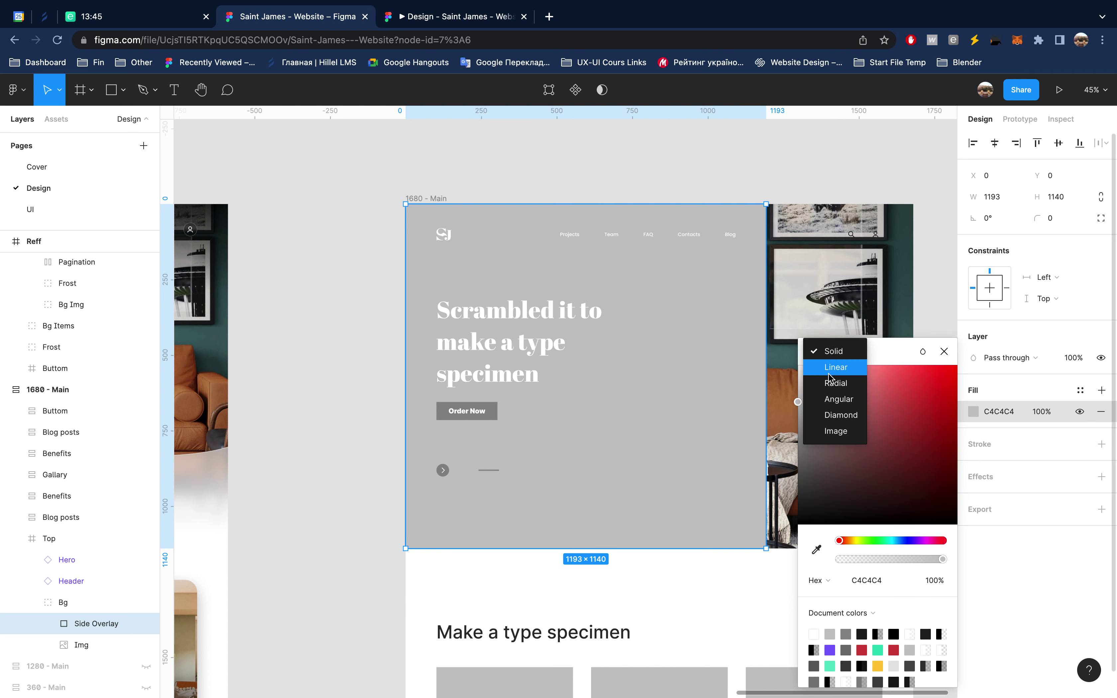
click(829, 369)
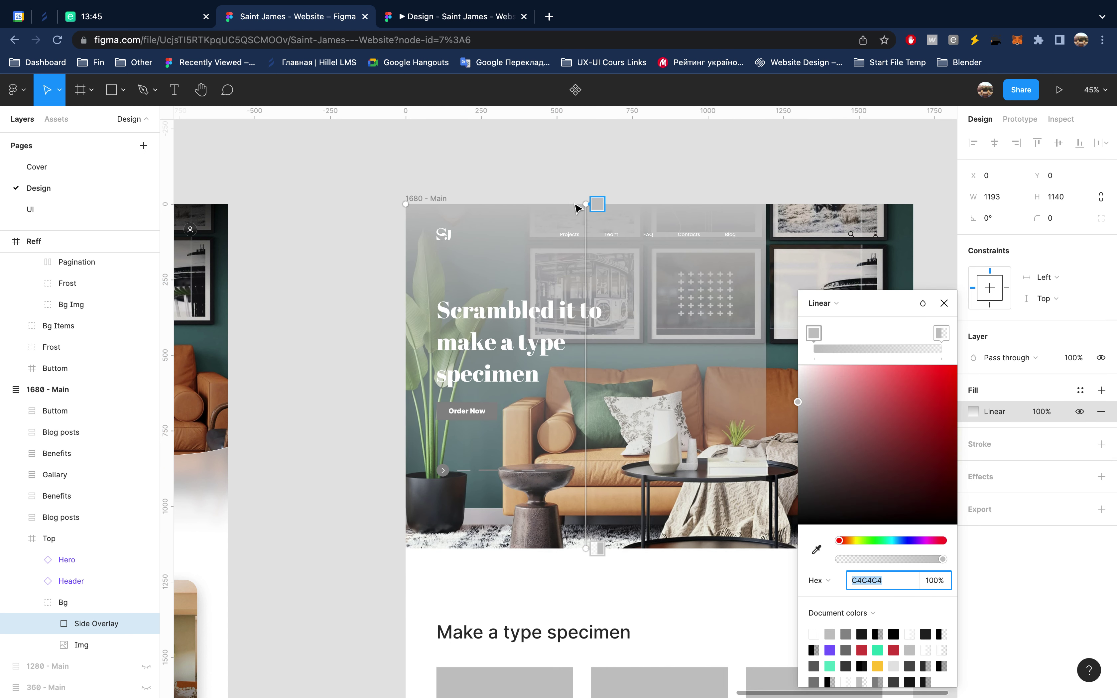
mouse_move(583, 202)
mouse_down()
mouse_move(411, 354)
mouse_move(405, 376)
mouse_up()
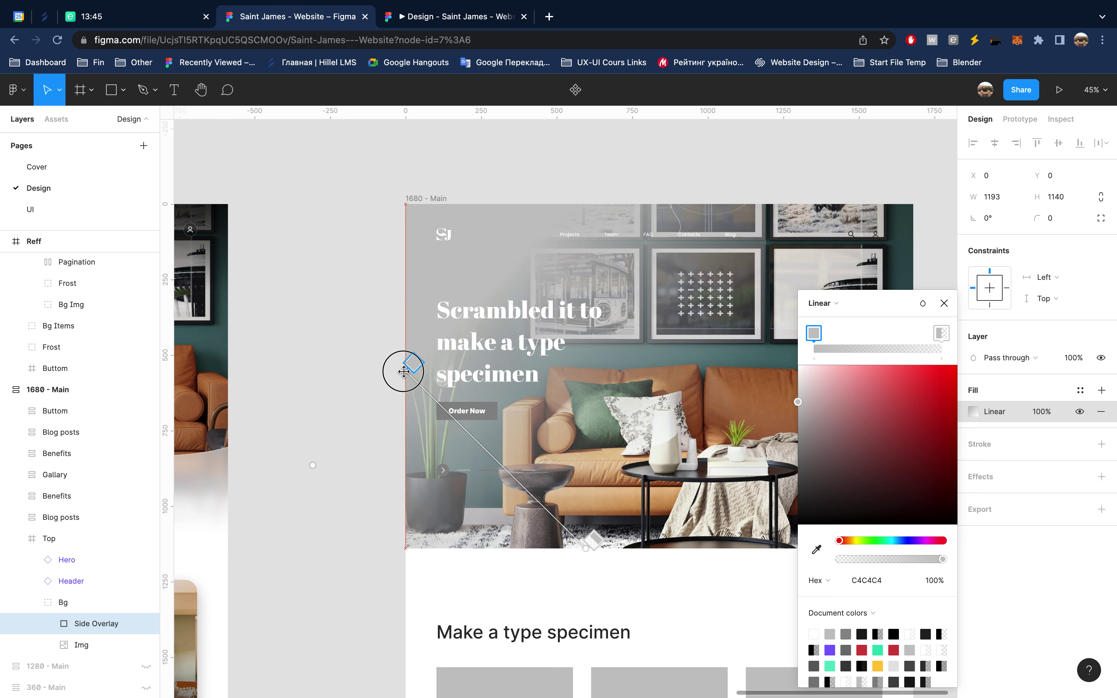
drag(585, 548, 586, 540)
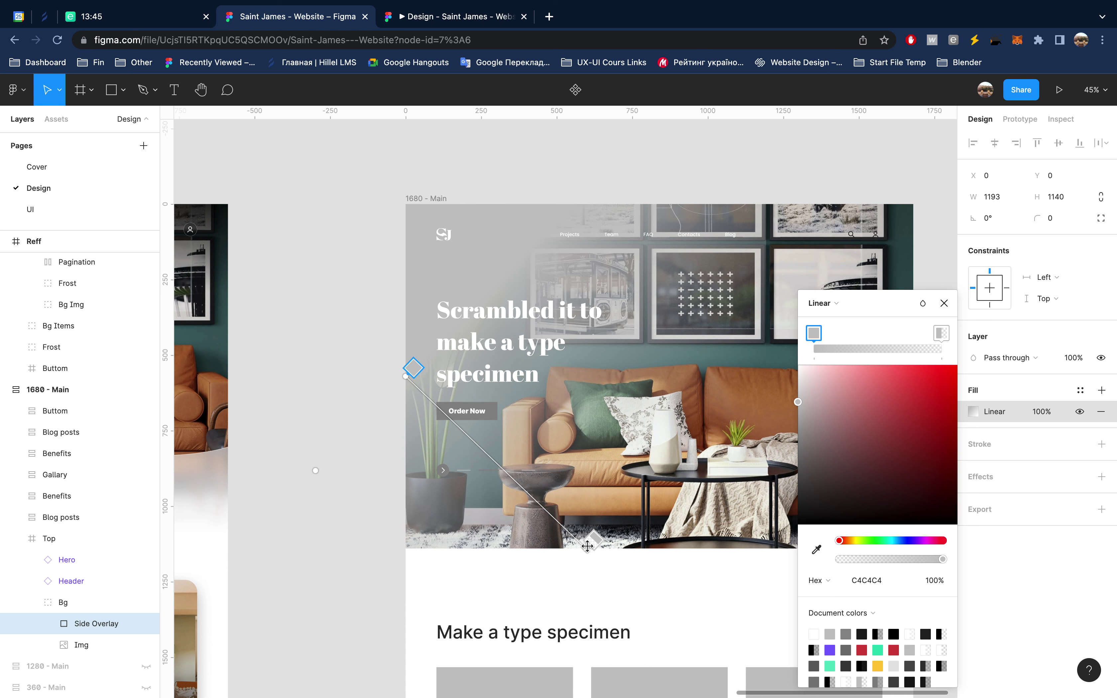
drag(682, 426, 759, 377)
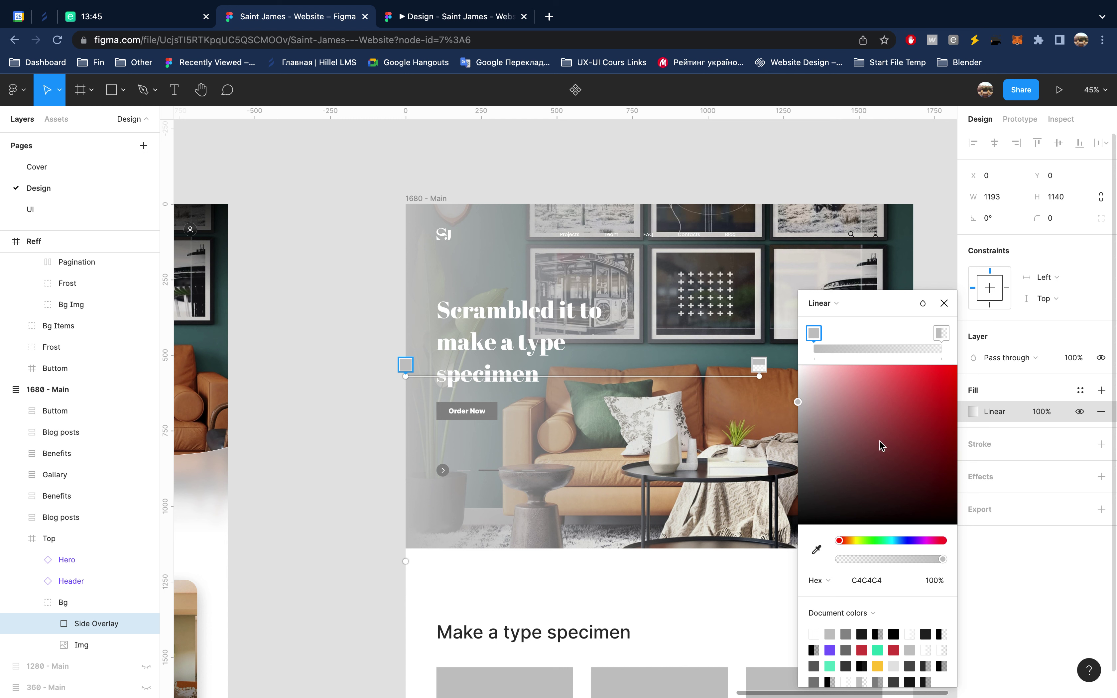
Step: Make both gradient stops 000000, solid at left and 0% opacity at right
drag(881, 445, 737, 648)
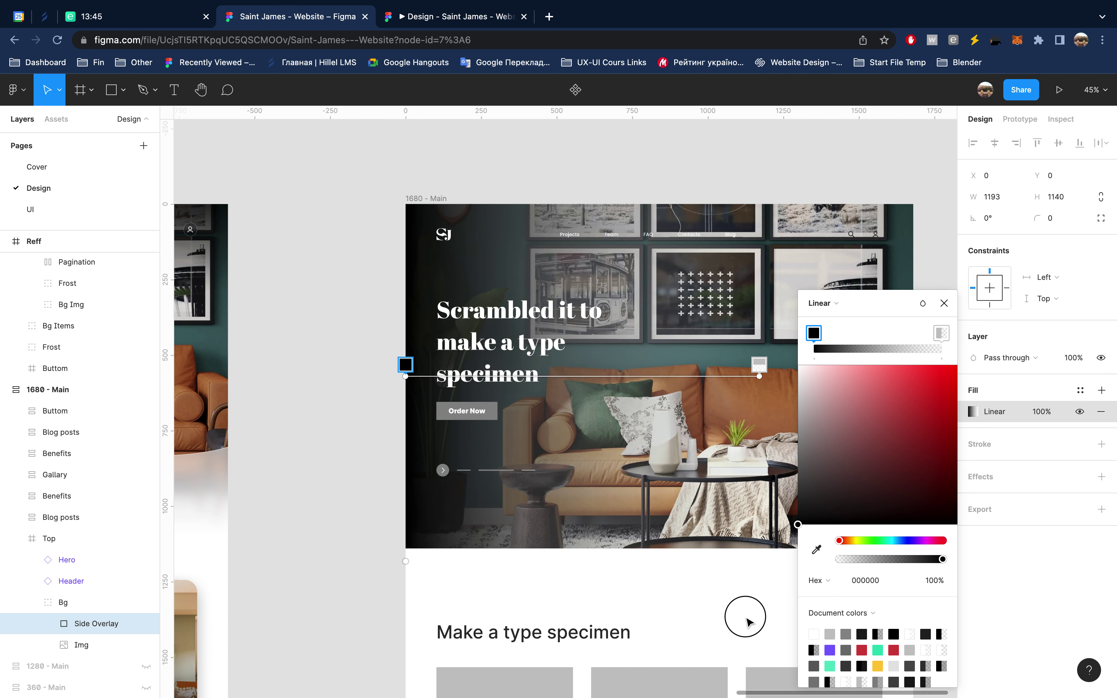
click(941, 334)
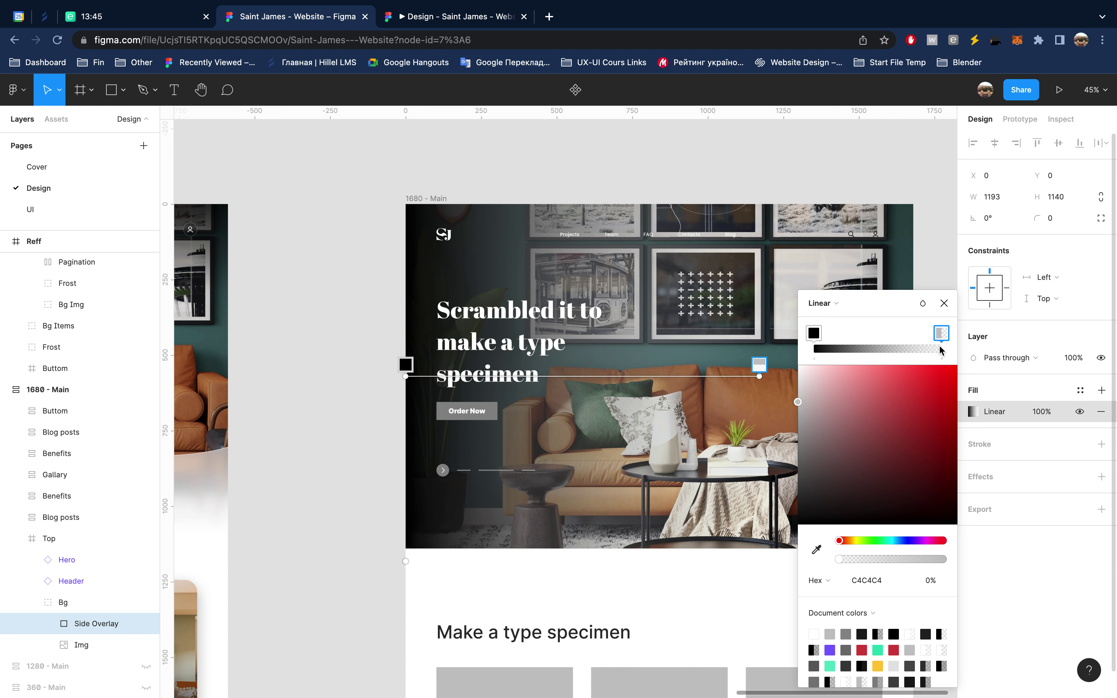
drag(881, 446, 722, 649)
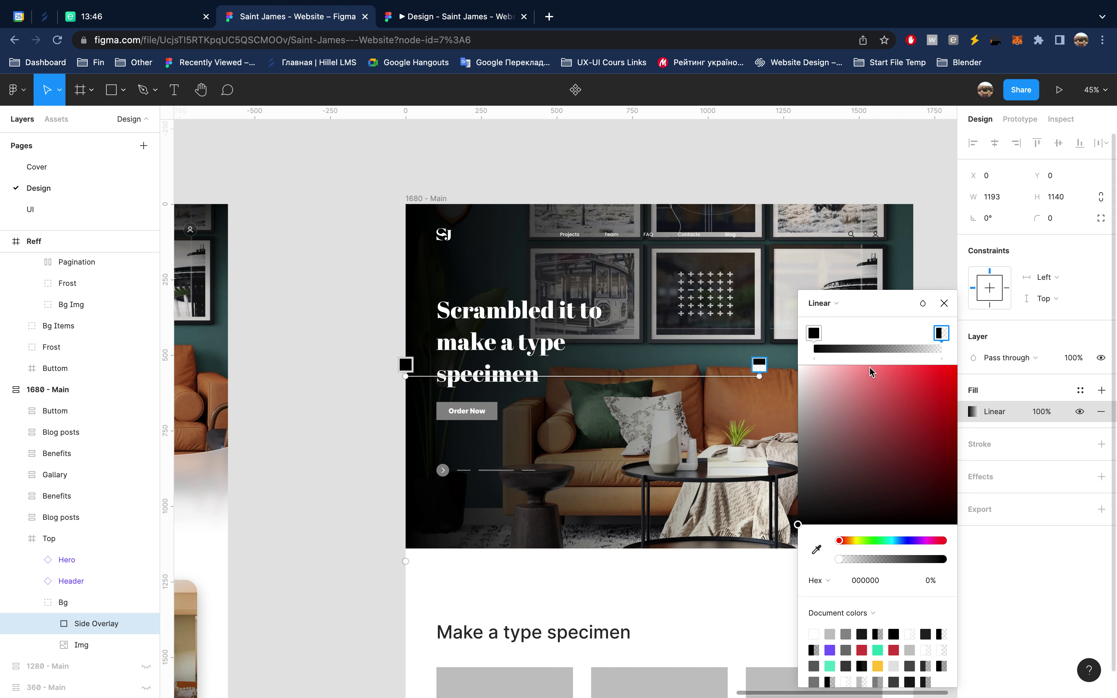
click(944, 305)
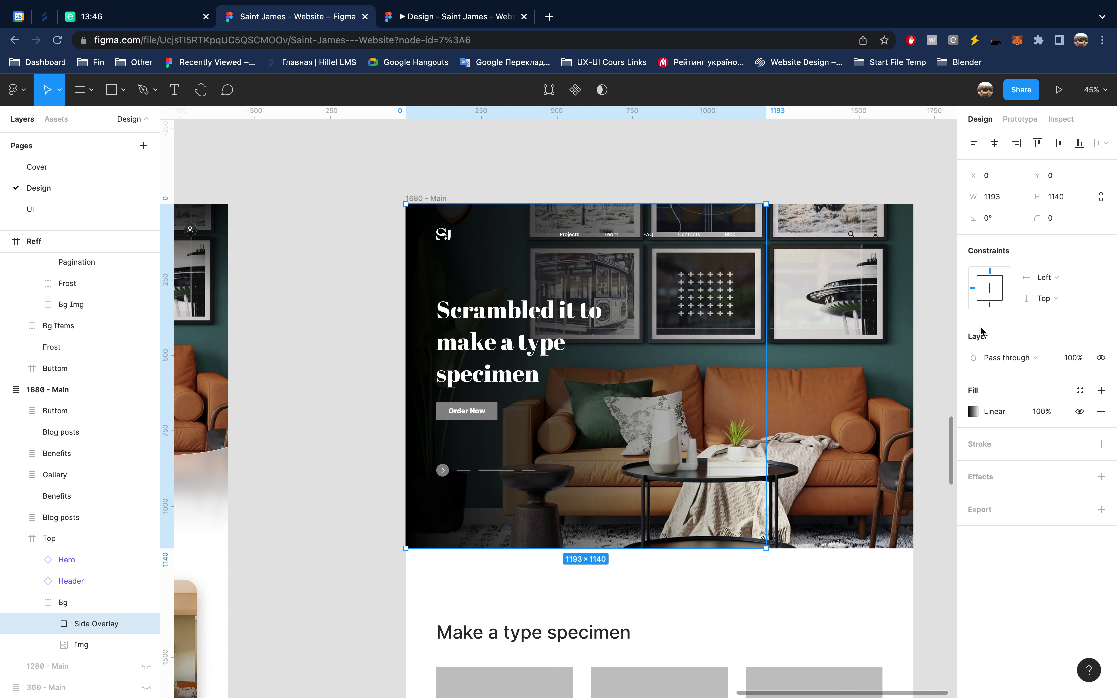
Step: Set the overlay's layer opacity to 80% and widen it further right
click(1078, 358)
text(8)
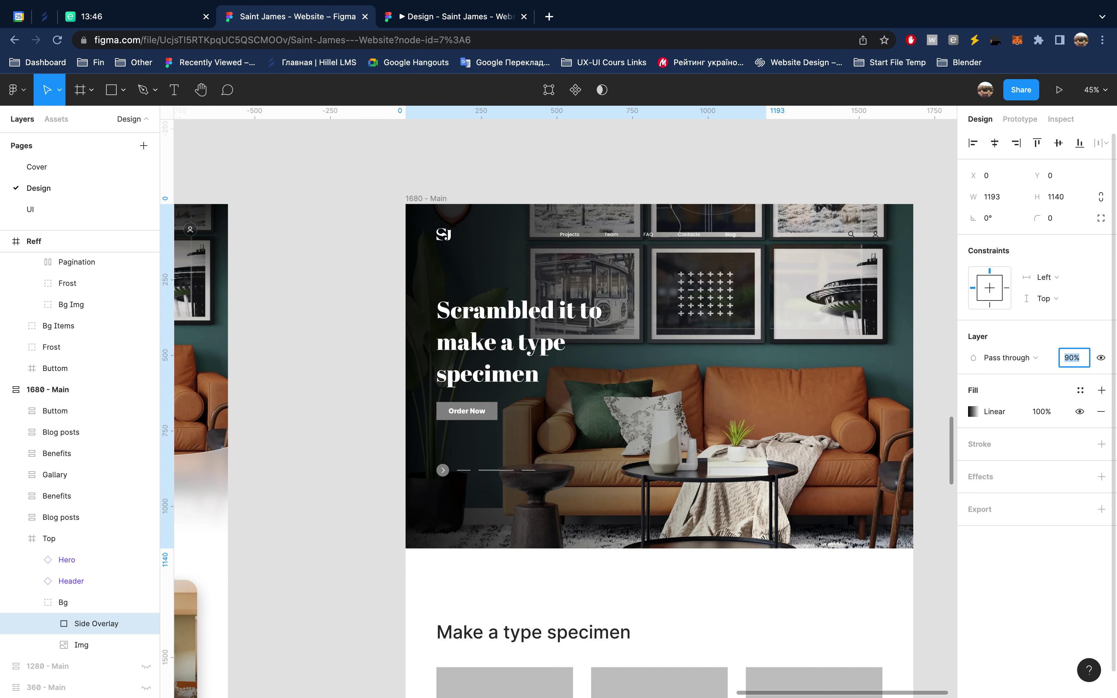
text(0)
key(Return)
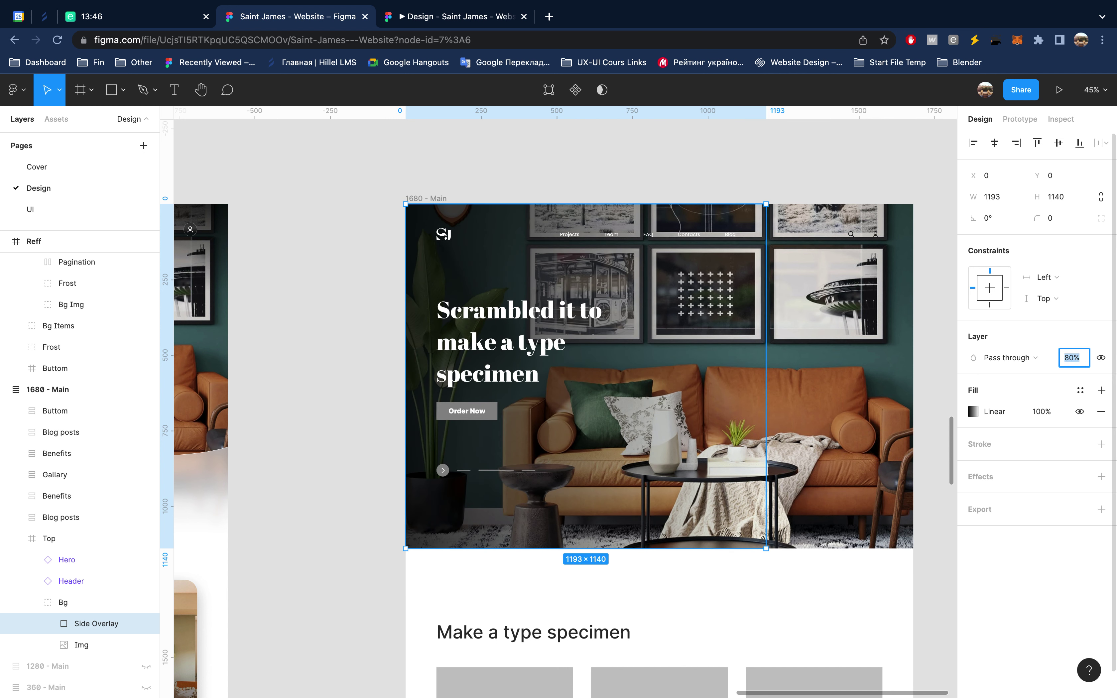
key(Escape)
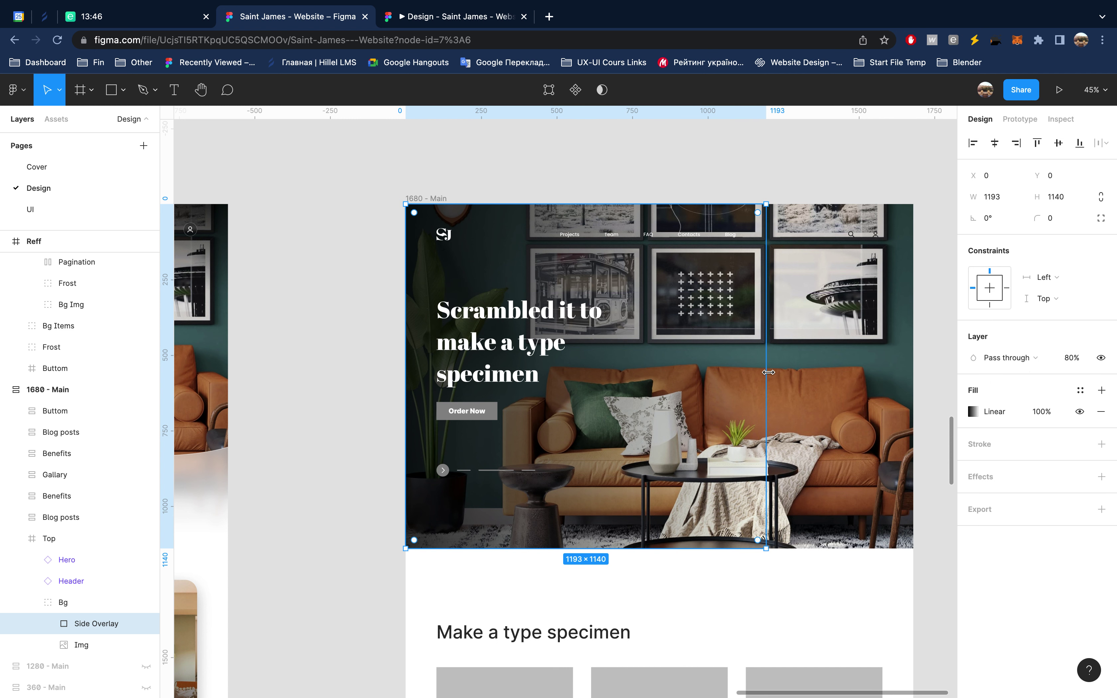
mouse_move(765, 370)
mouse_down()
mouse_move(829, 371)
mouse_move(861, 388)
mouse_up()
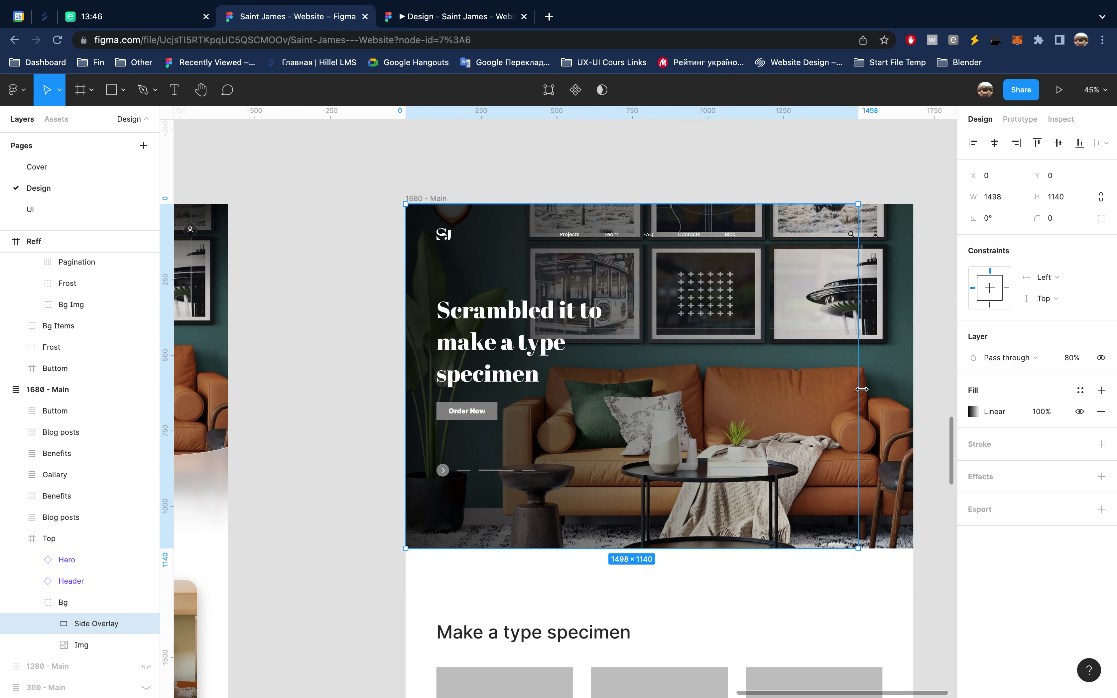
Step: Duplicate the overlay, set the copy's width to 1680, and shrink it to a top strip
mouse_move(96, 623)
key(ctrl+d)
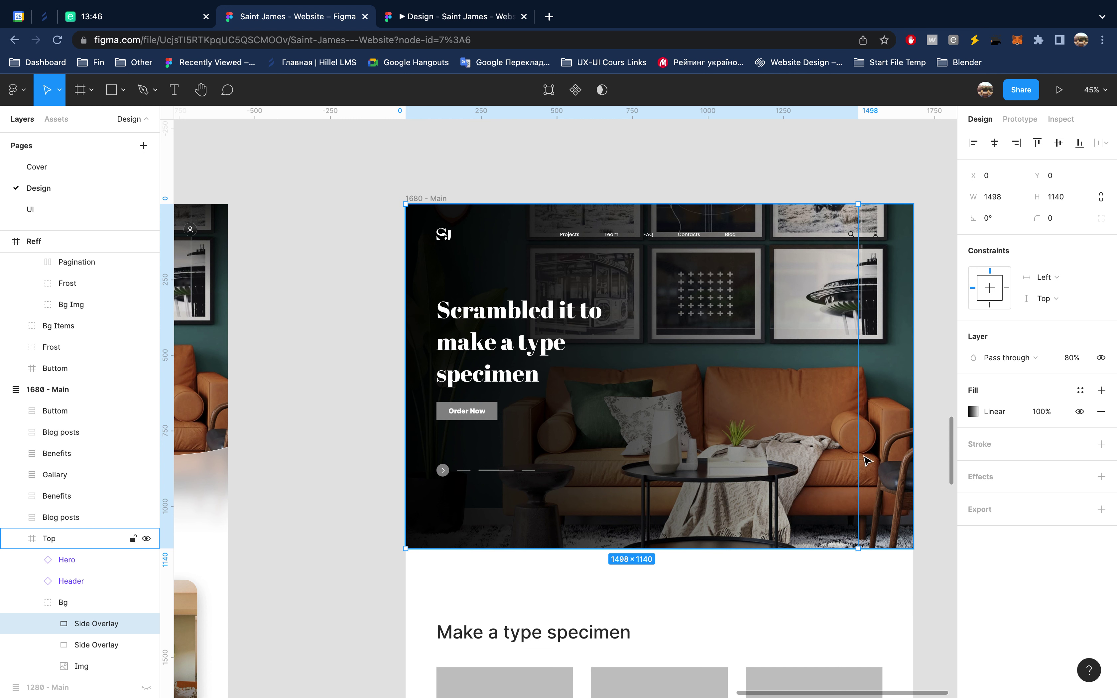
click(1003, 200)
text(16)
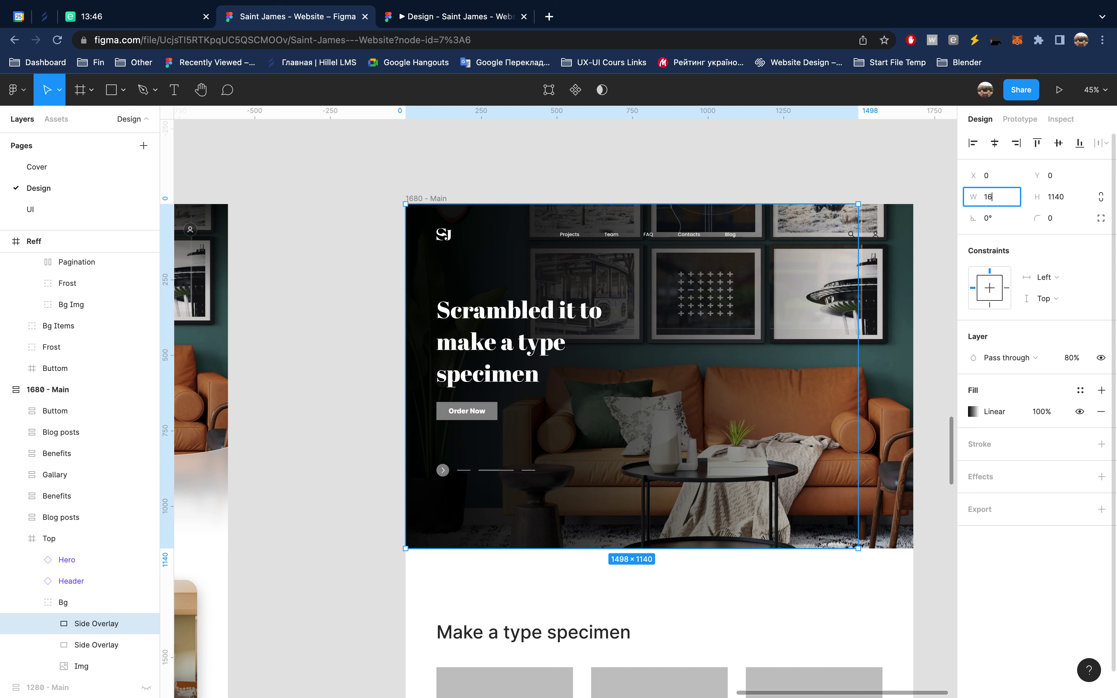
key(Return)
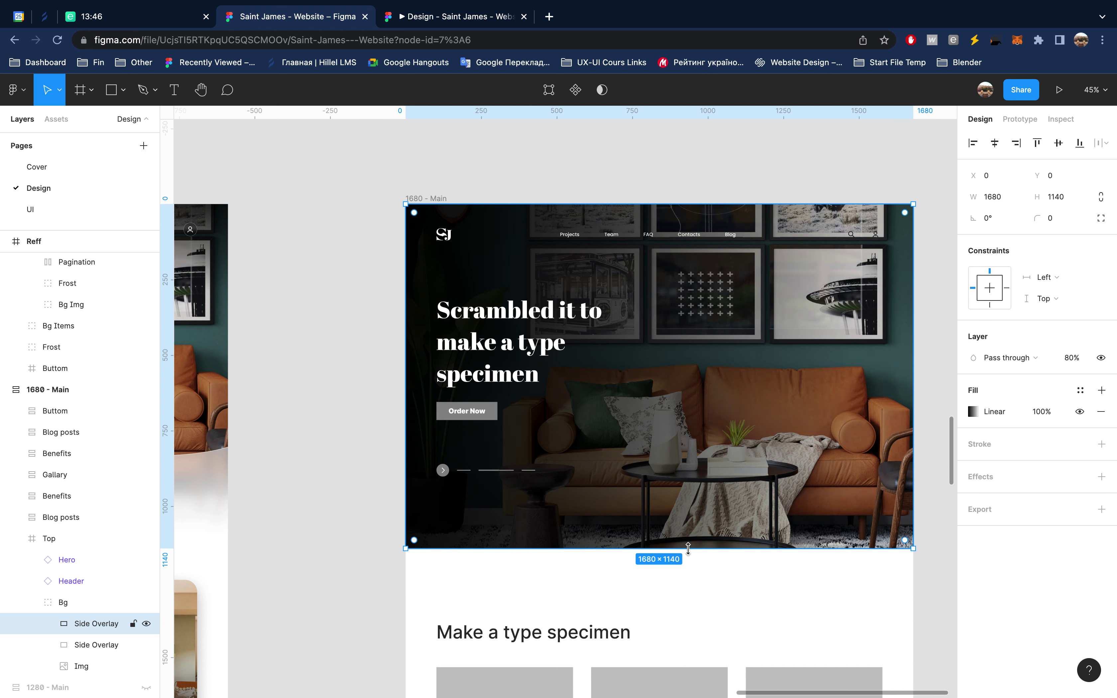
drag(688, 548, 669, 265)
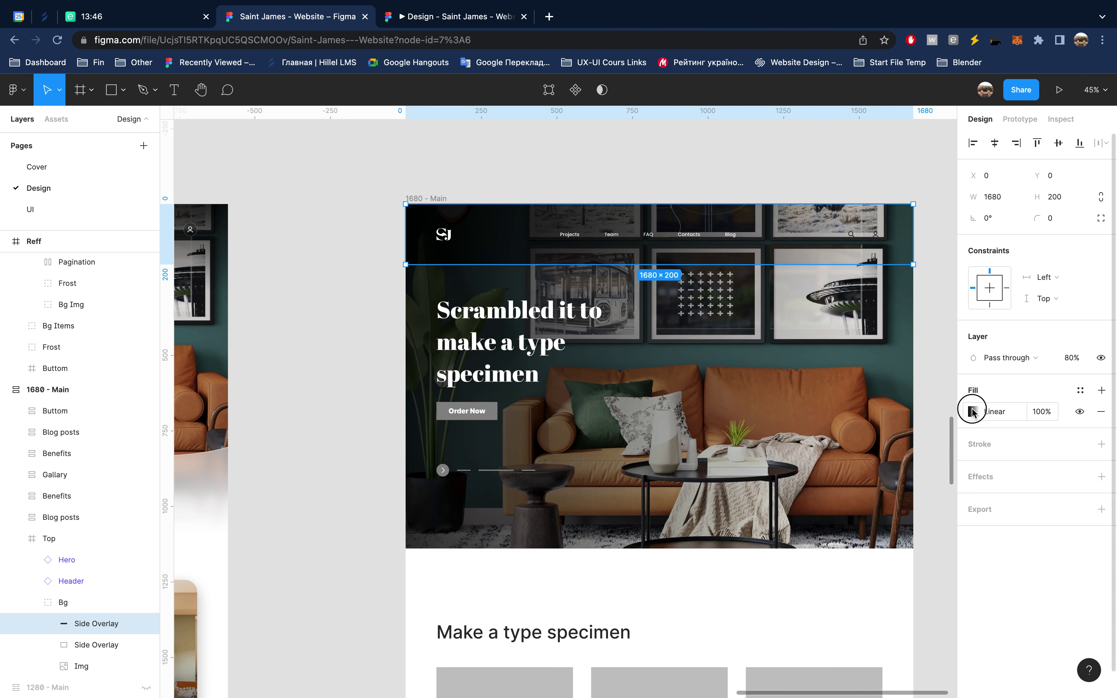
Step: Make the top strip's gradient run vertically, fading from black at the top downward
click(973, 412)
drag(405, 234, 658, 203)
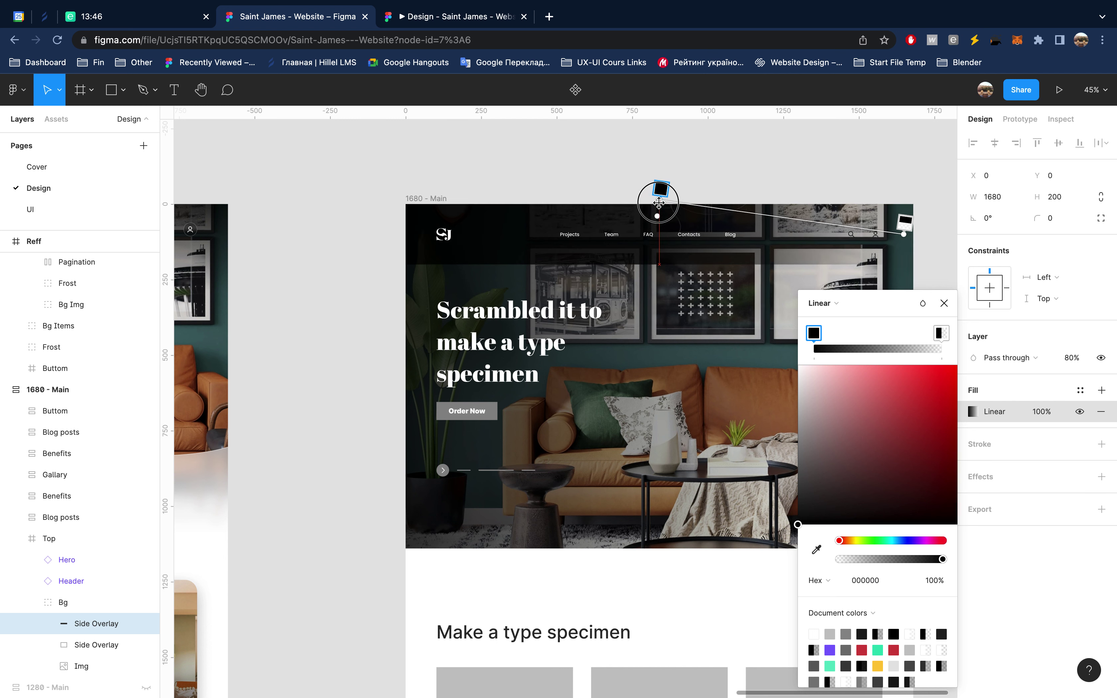
drag(903, 234, 896, 234)
drag(732, 243, 657, 238)
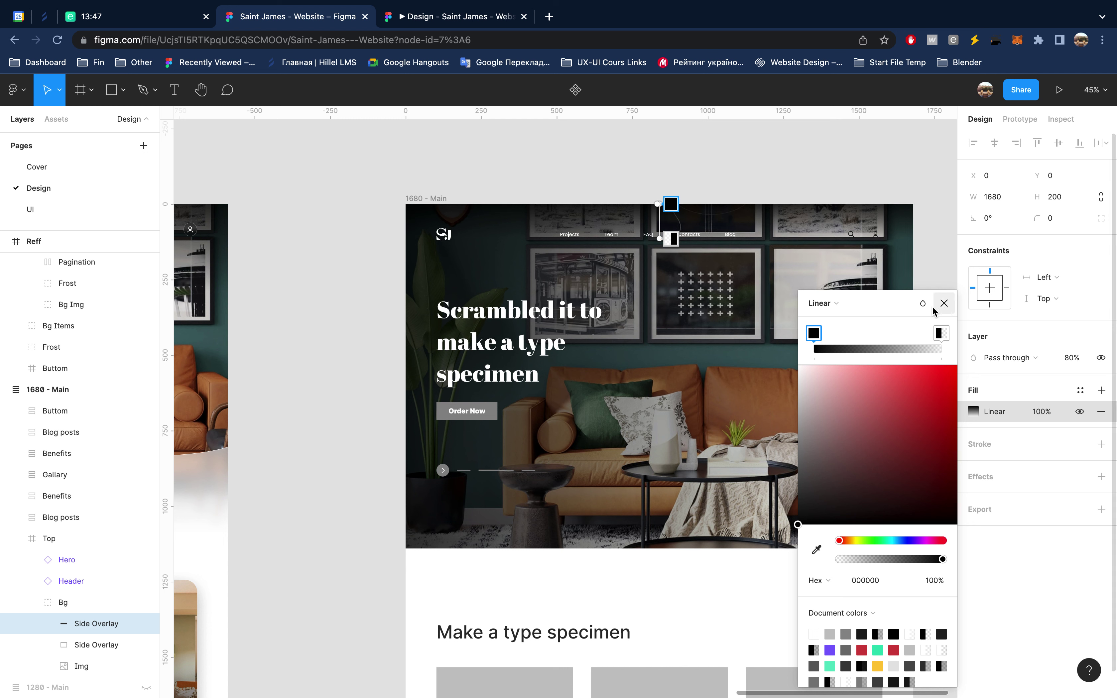
key(Escape)
Step: Extend the top band downward to 1680 × 401
drag(665, 264, 668, 326)
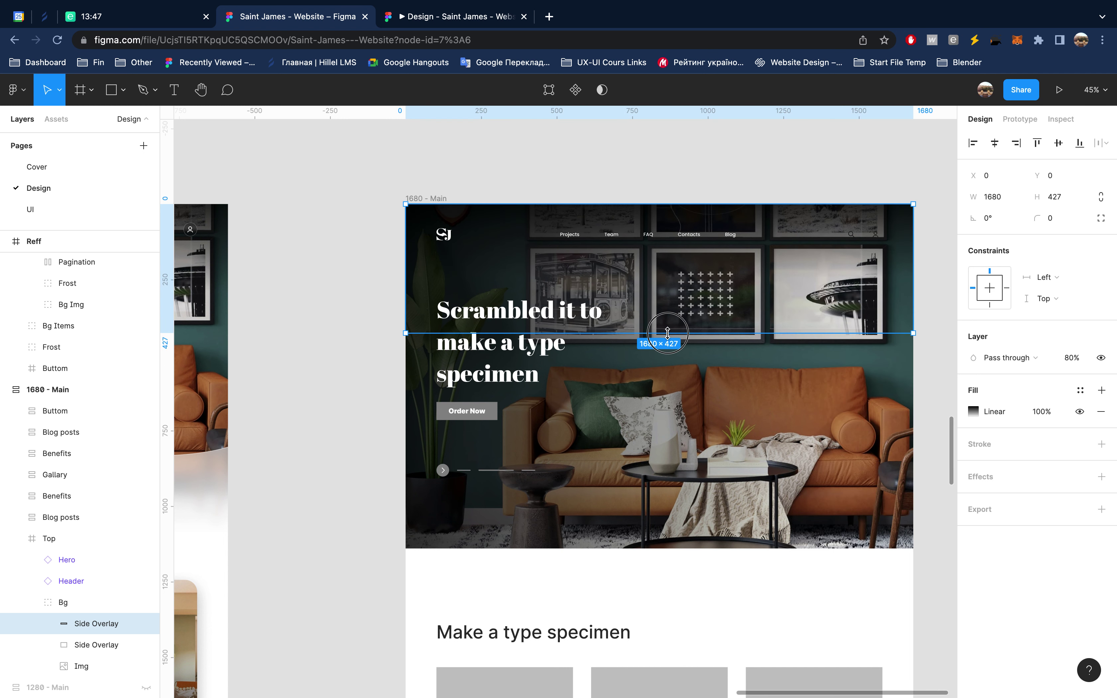
drag(667, 326, 668, 323)
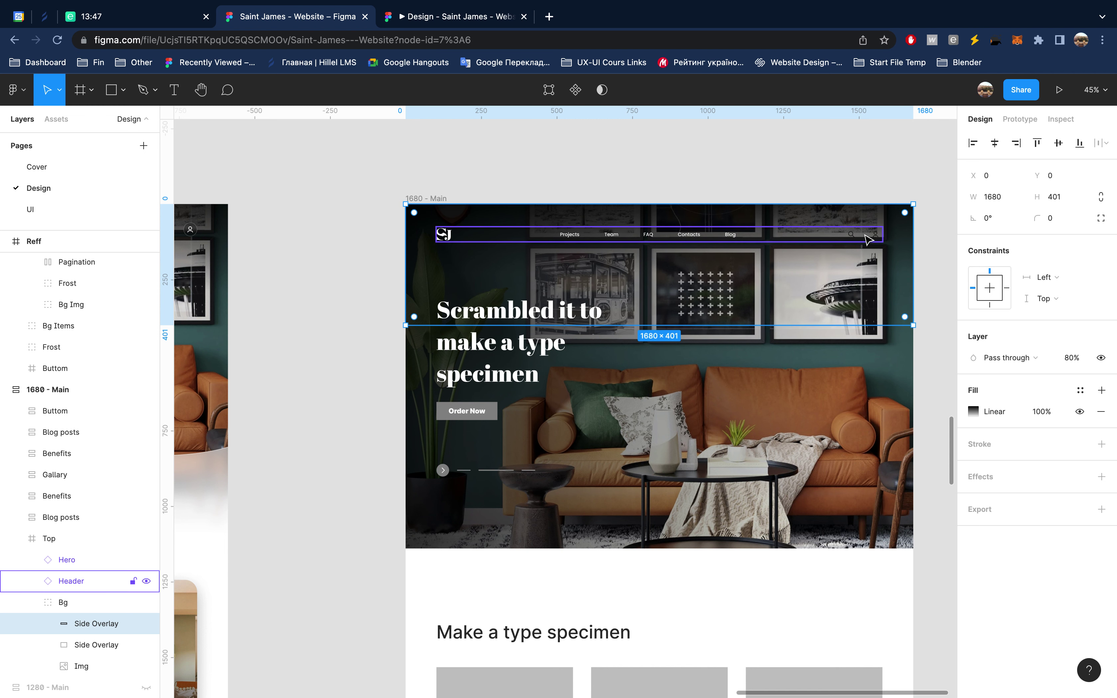
double_click(866, 239)
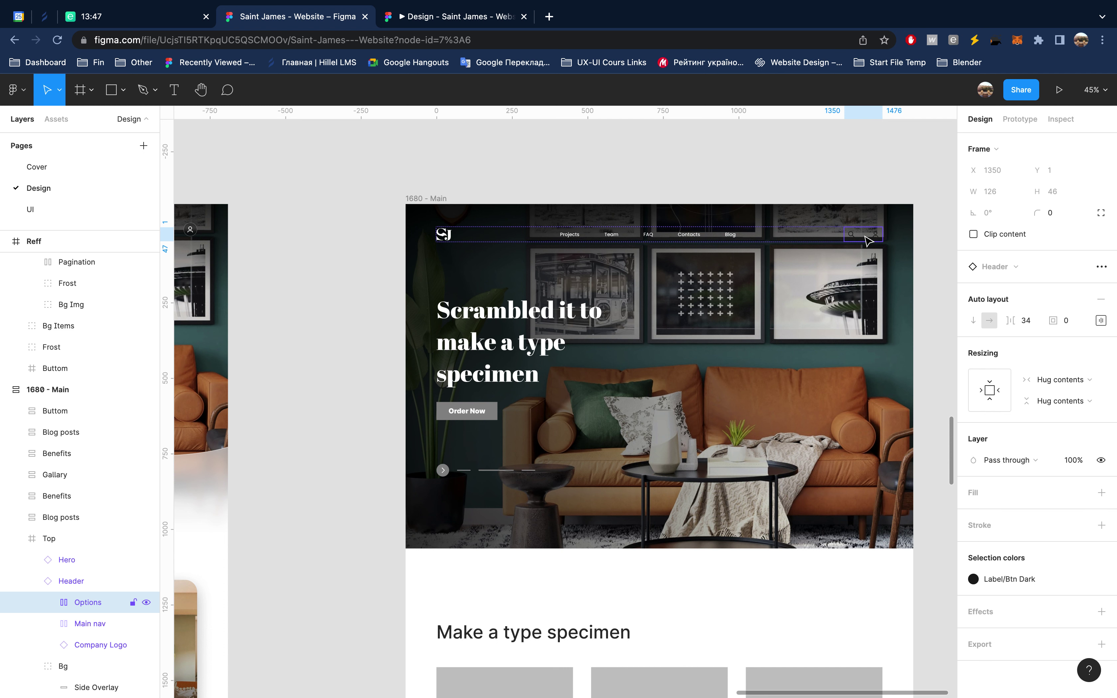
Step: Give the User Icon and Search Icon the Label/Btn White colour style
click(48, 602)
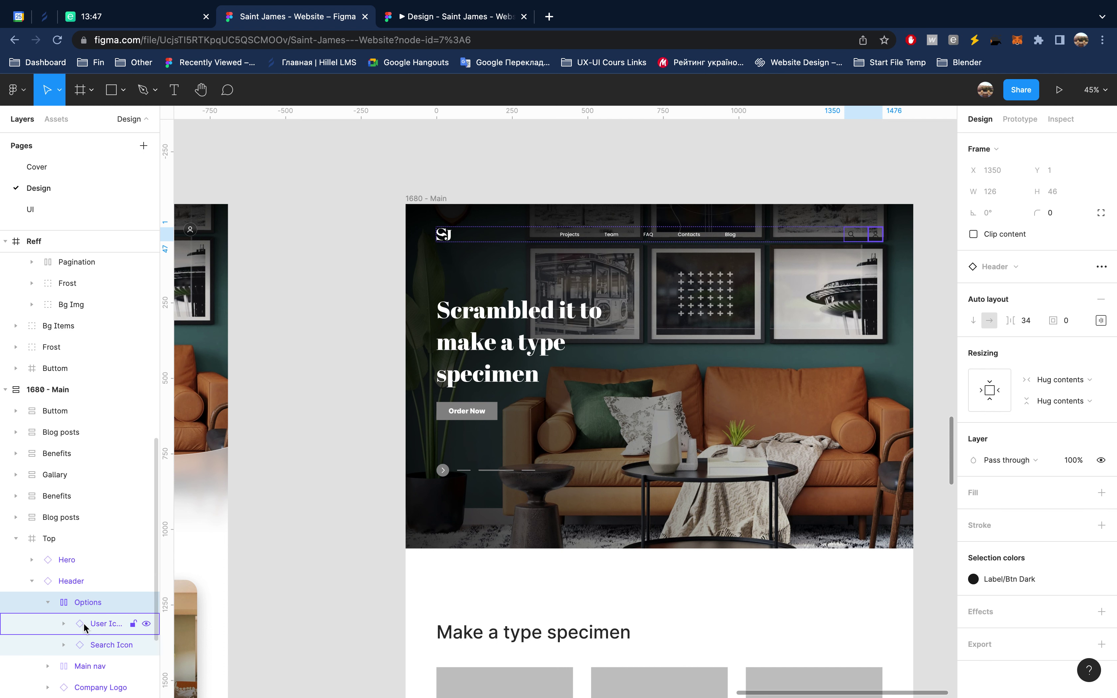
click(84, 624)
shift+click(99, 644)
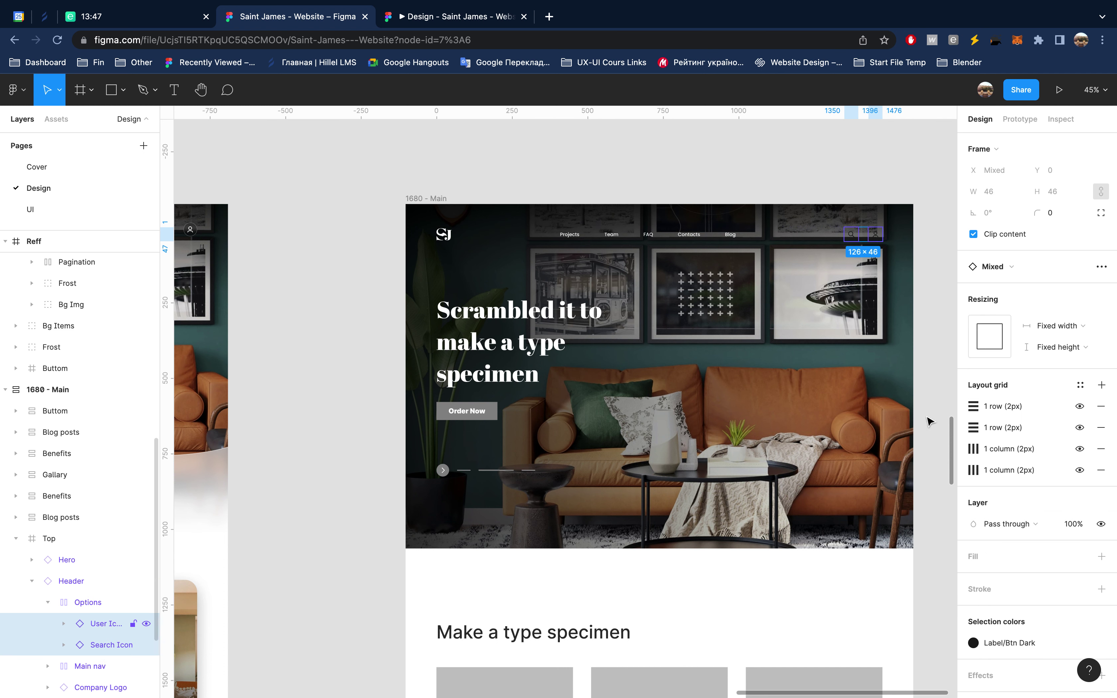
scroll(1054, 383, down, 3)
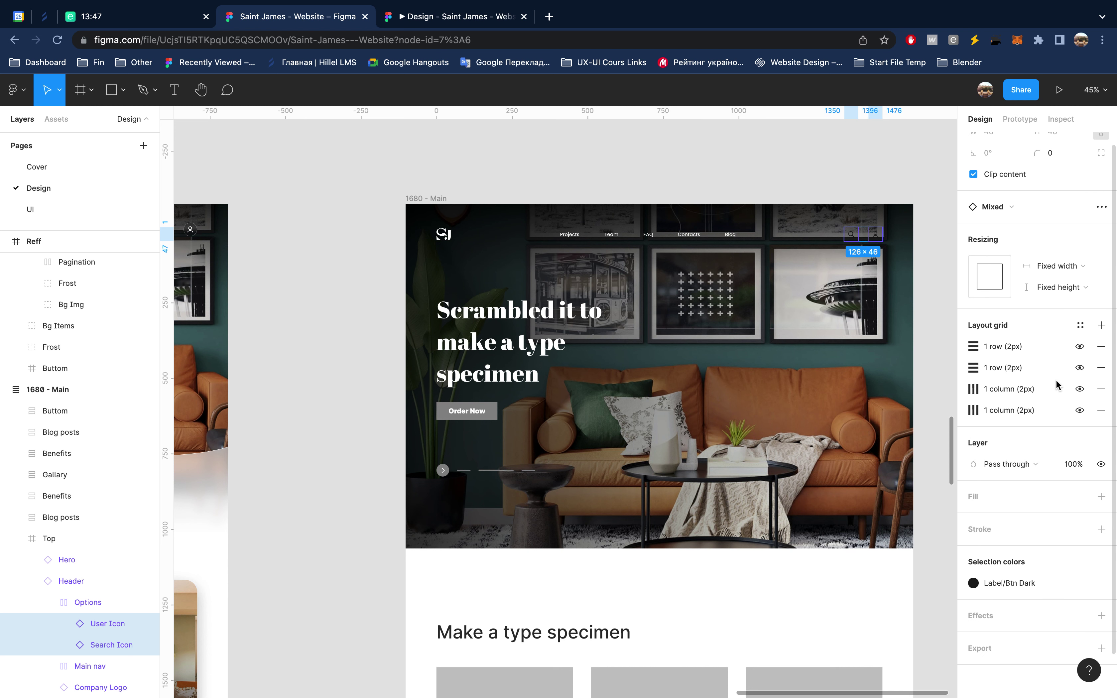
click(99, 625)
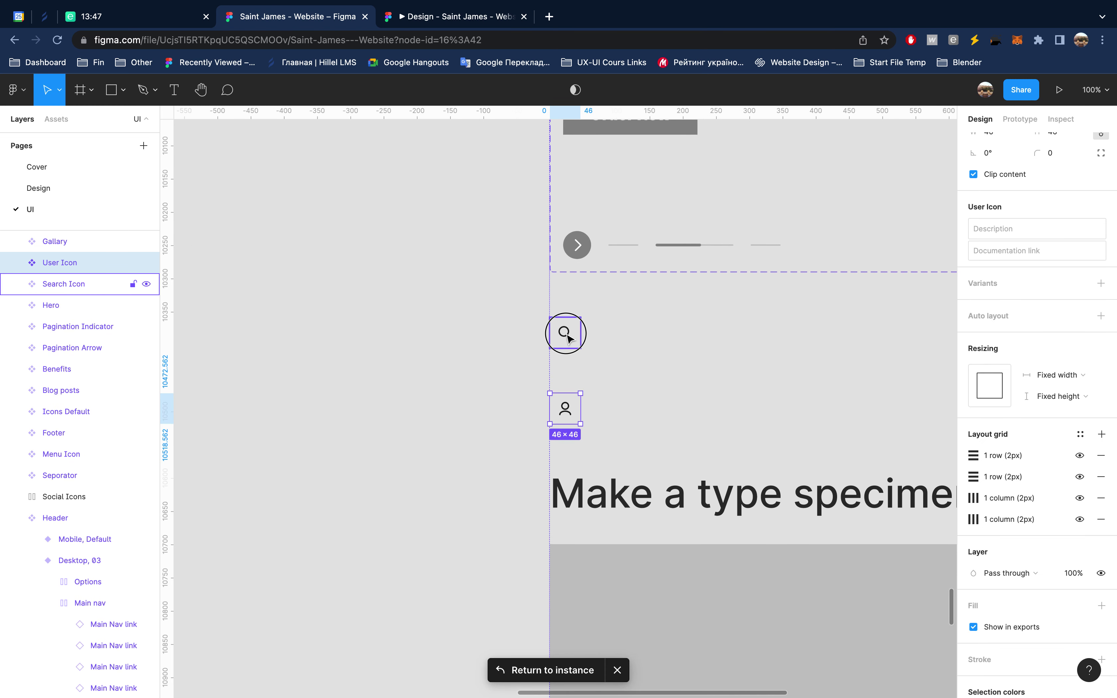
shift+click(566, 336)
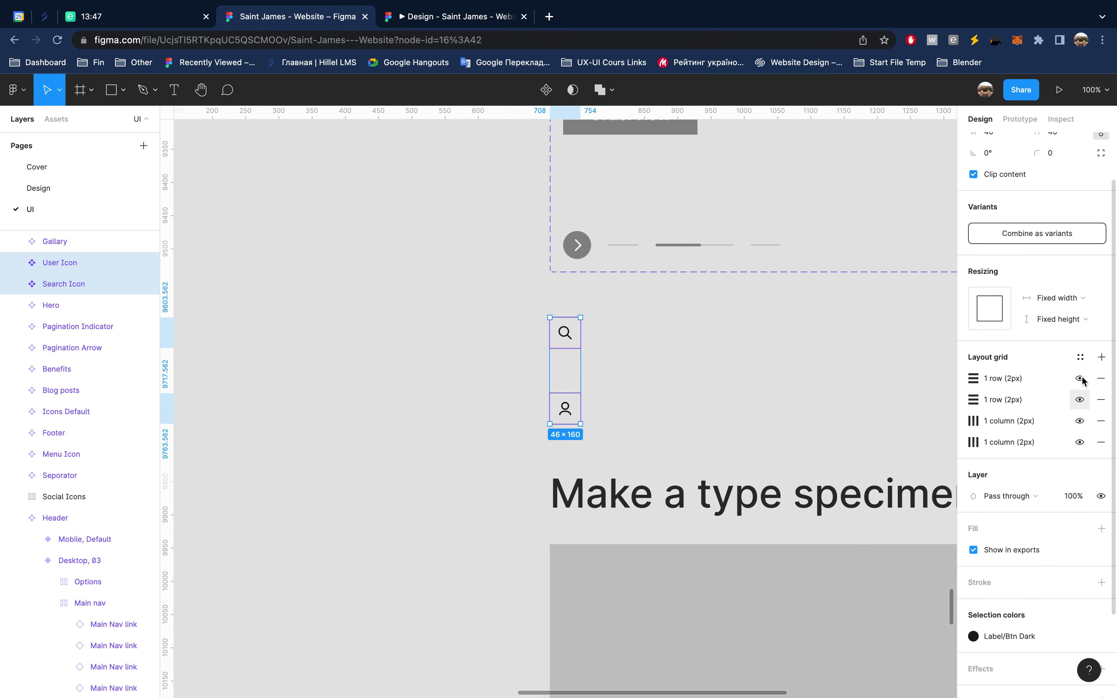
click(1025, 636)
click(884, 608)
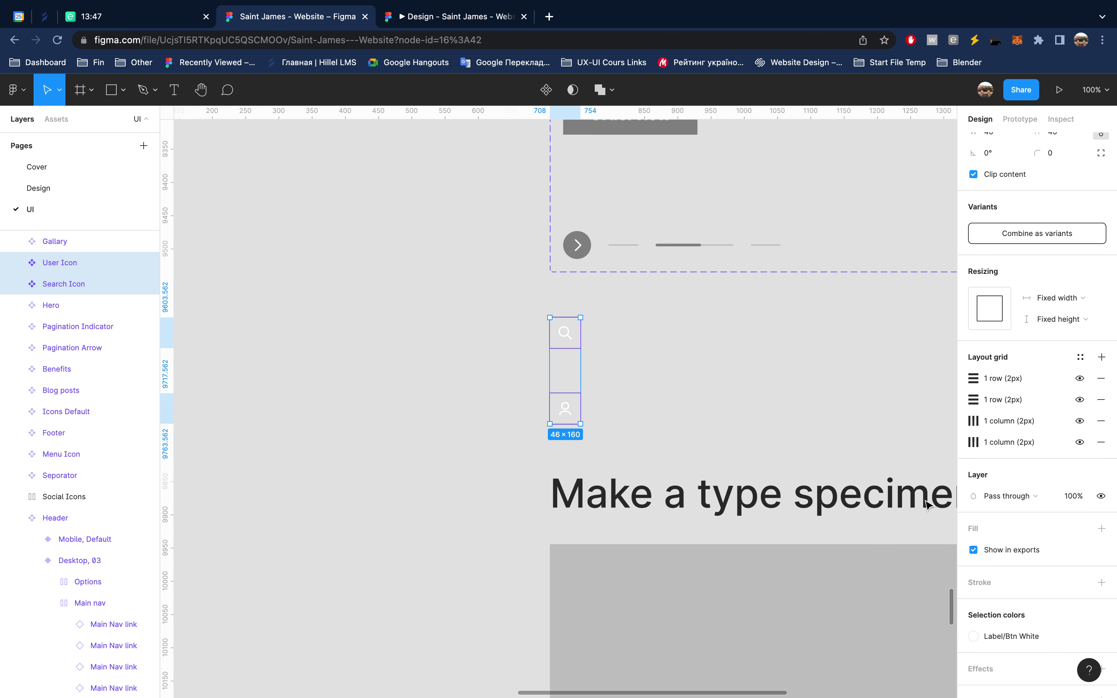
Step: Go to the Design page and view the updated hero in the prototype preview
click(411, 367)
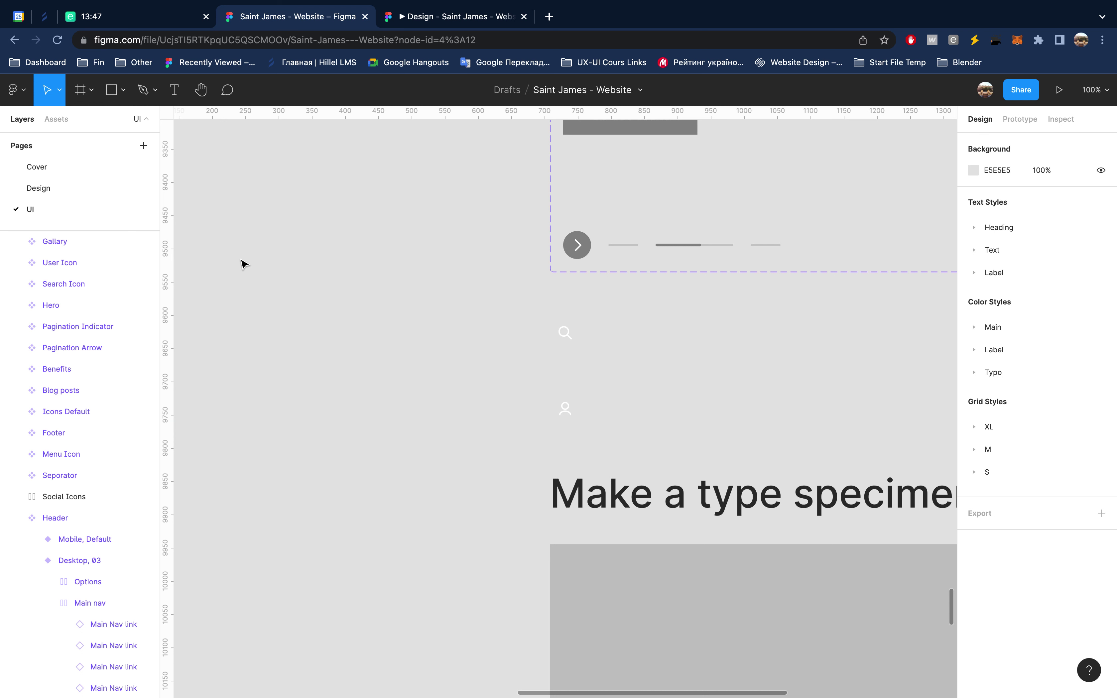
click(573, 340)
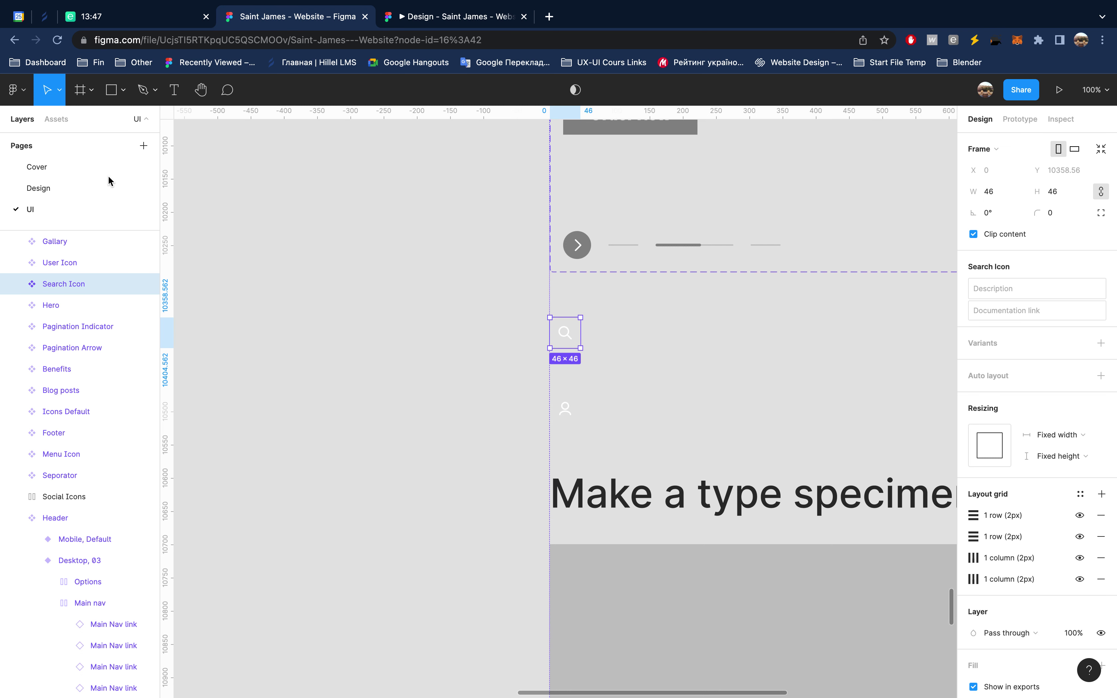
click(70, 188)
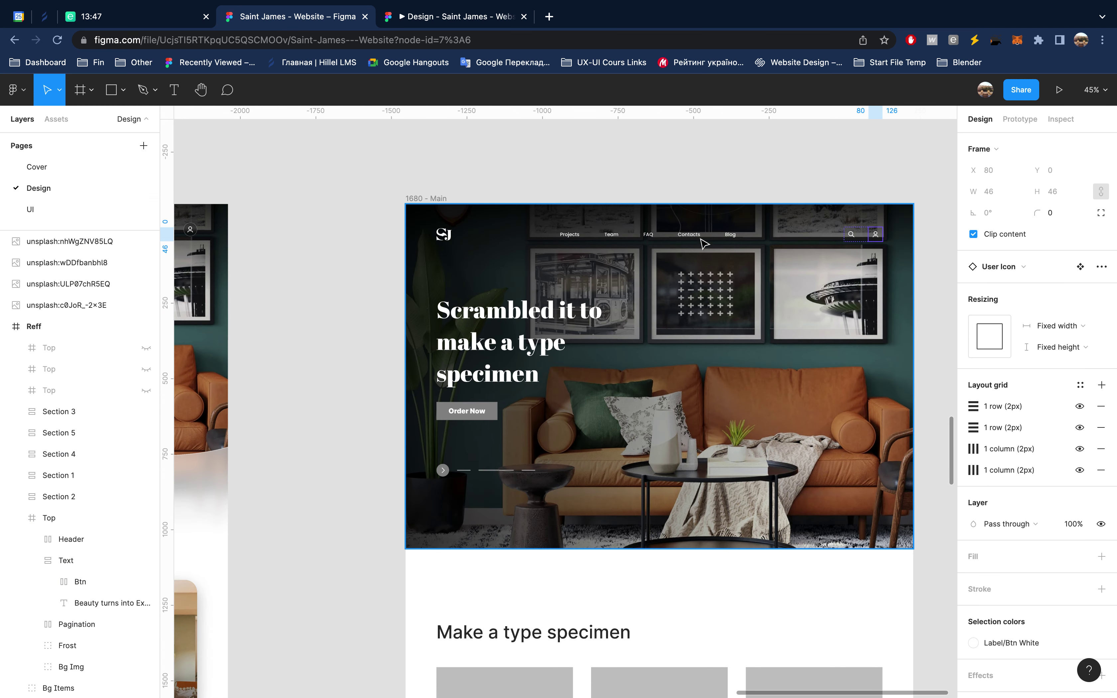
click(479, 21)
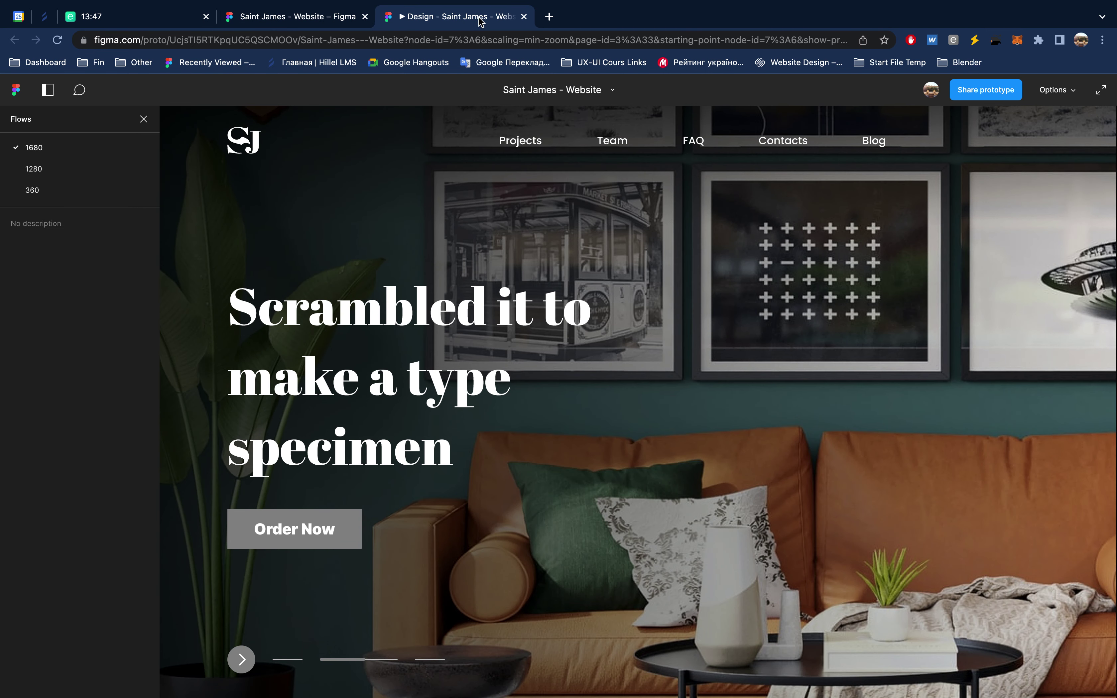
click(143, 119)
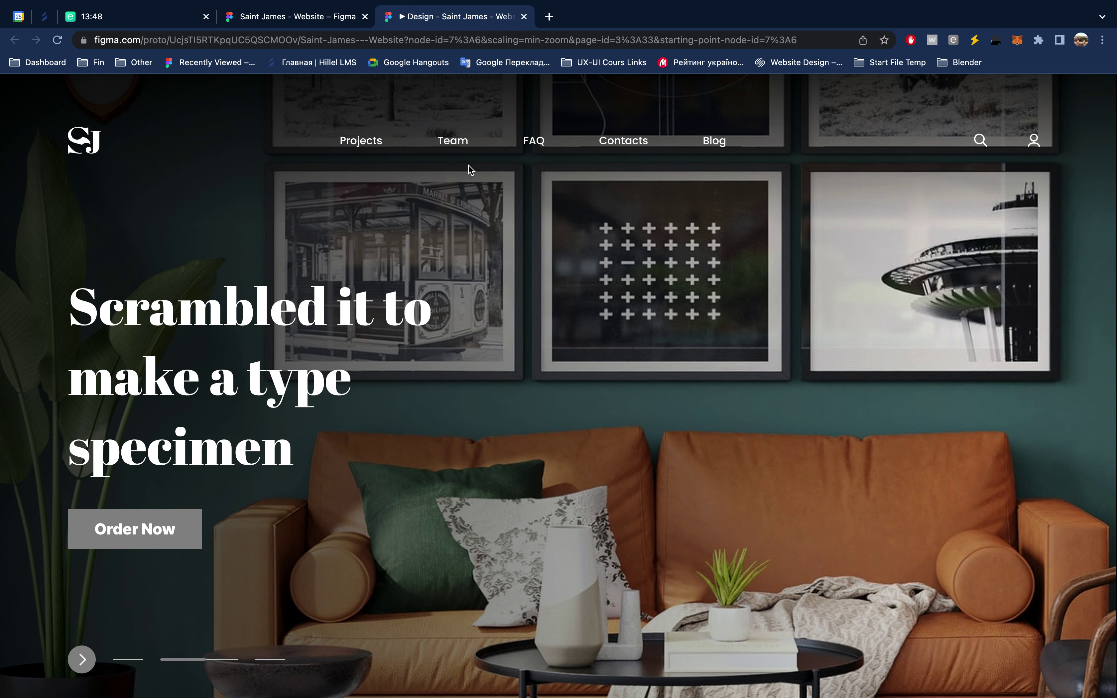
click(323, 18)
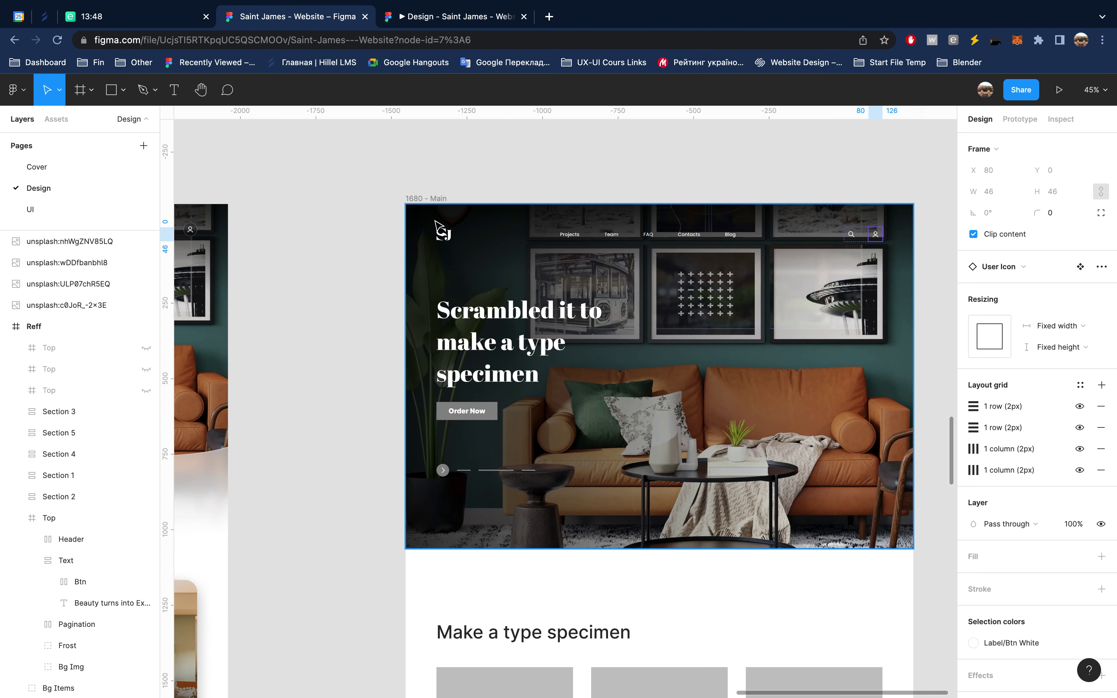
scroll(437, 226, up, 10)
scroll(438, 227, down, 5)
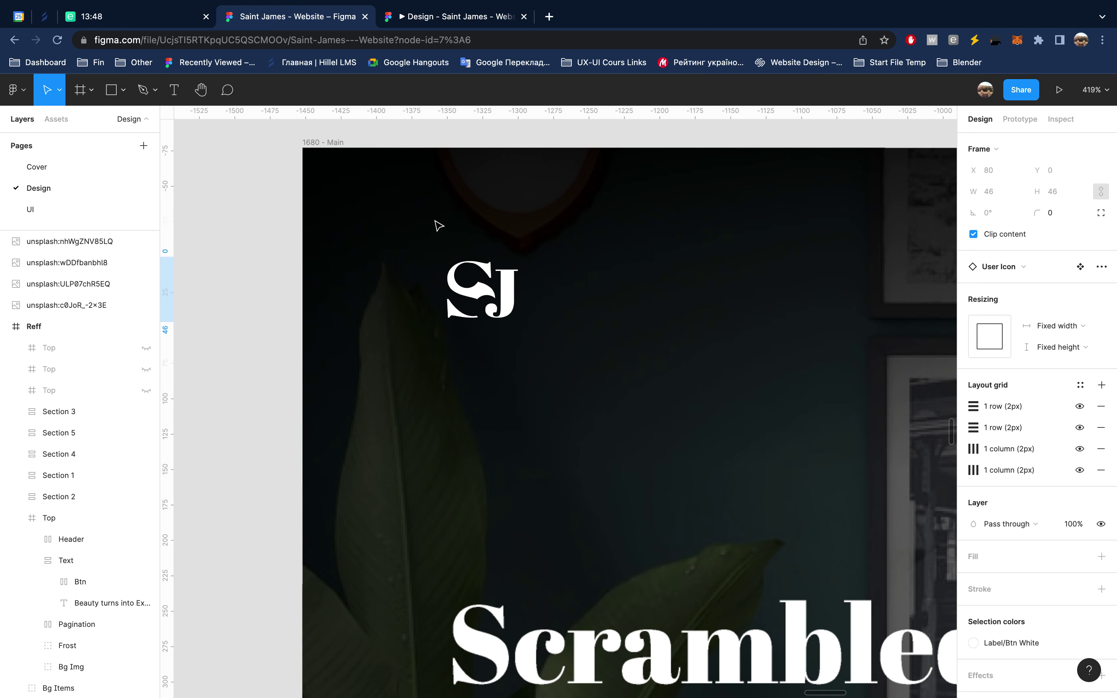
scroll(438, 226, down, 3)
scroll(438, 228, down, 3)
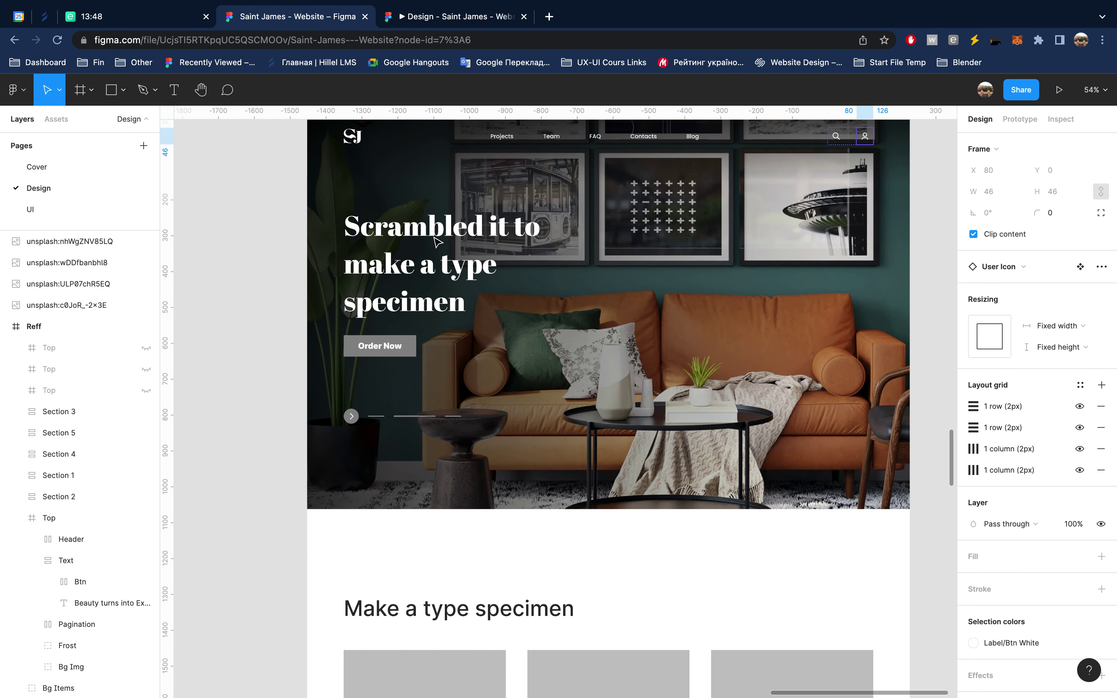
scroll(461, 277, down, 3)
ctrl+scroll(511, 340, down, 3)
ctrl+scroll(511, 340, down, 3)
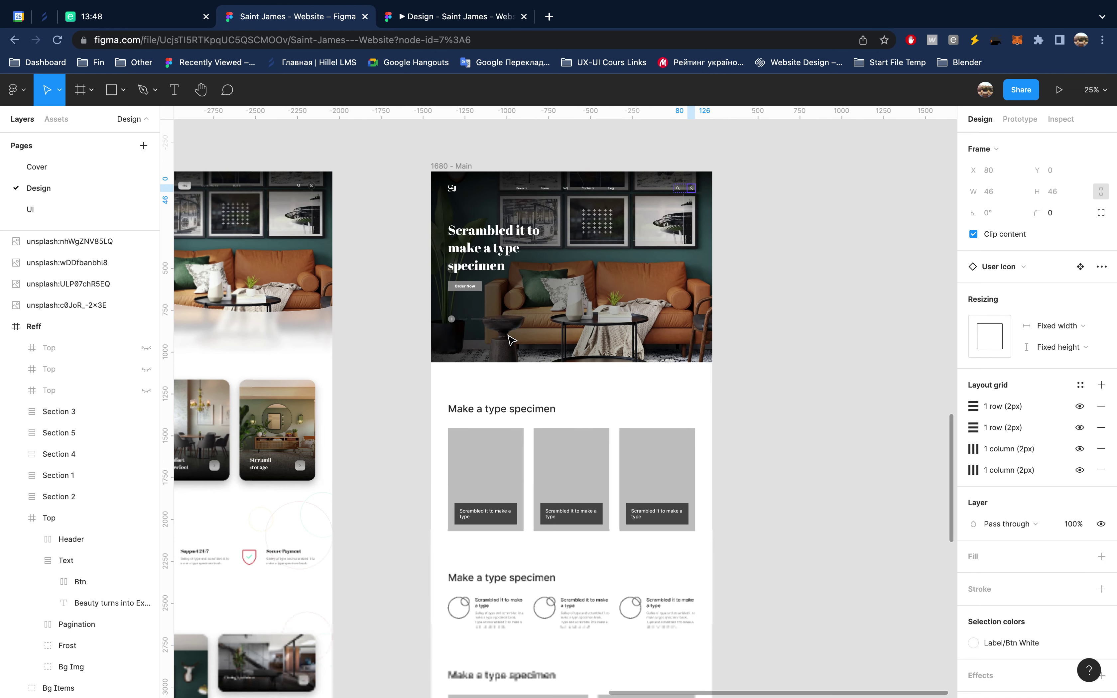
ctrl+scroll(511, 339, down, 3)
scroll(502, 300, down, 3)
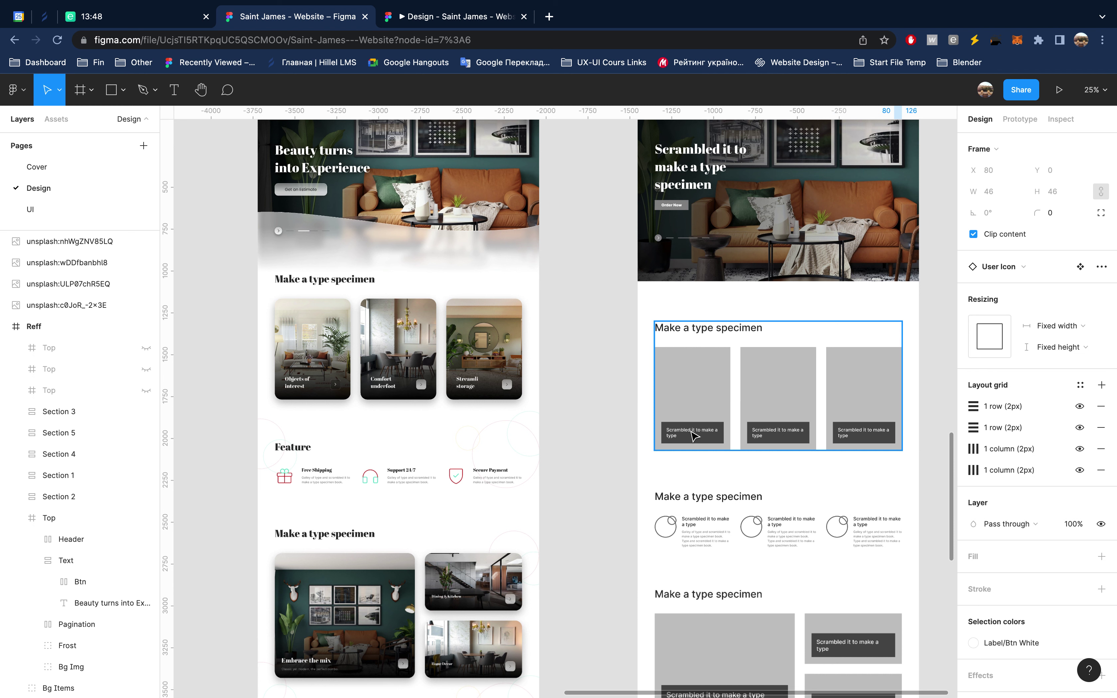
scroll(694, 436, up, 3)
scroll(694, 436, up, 1)
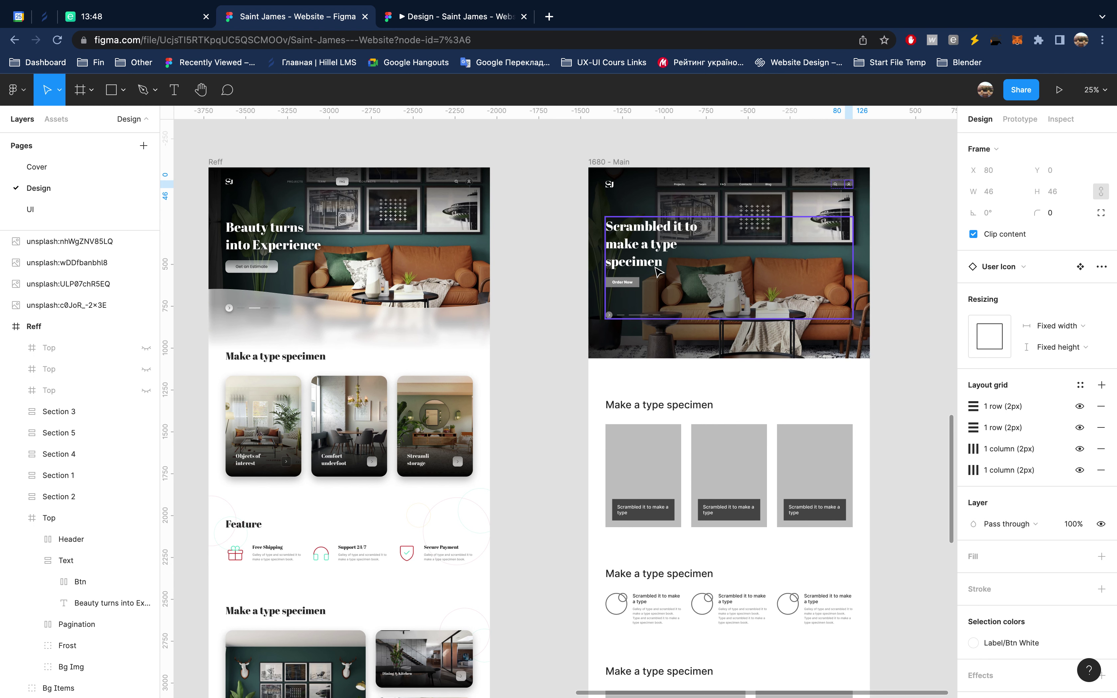
click(548, 20)
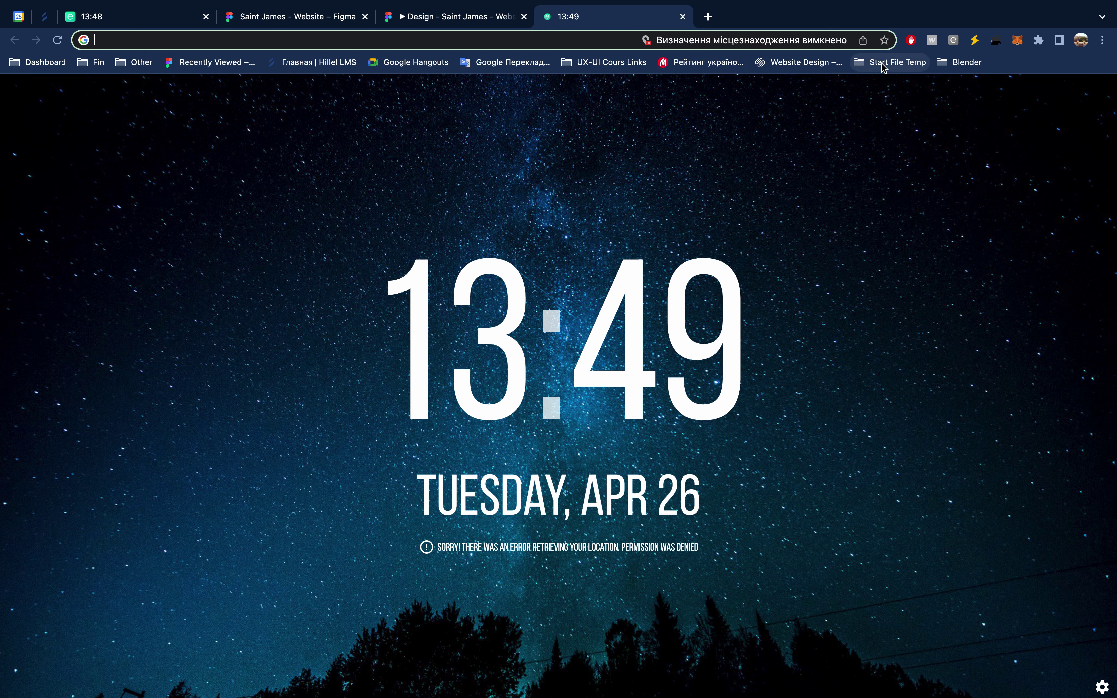
Step: Browse the Gostro furniture theme preview from bookmarks, then open the Molteni&C collections page
click(885, 65)
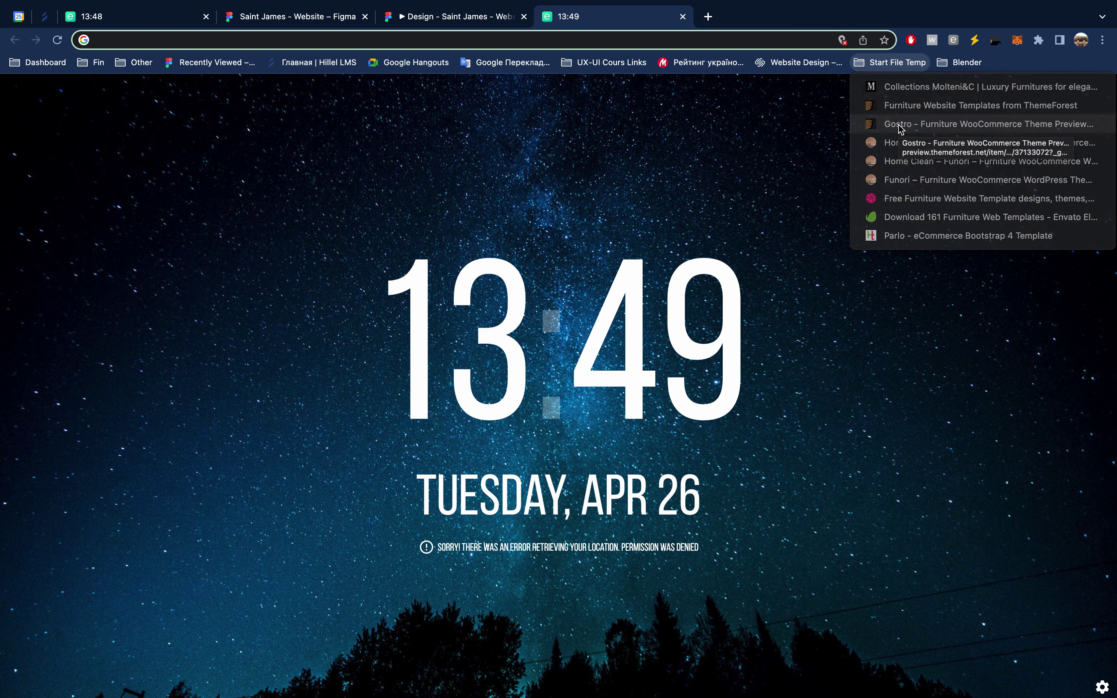
click(899, 124)
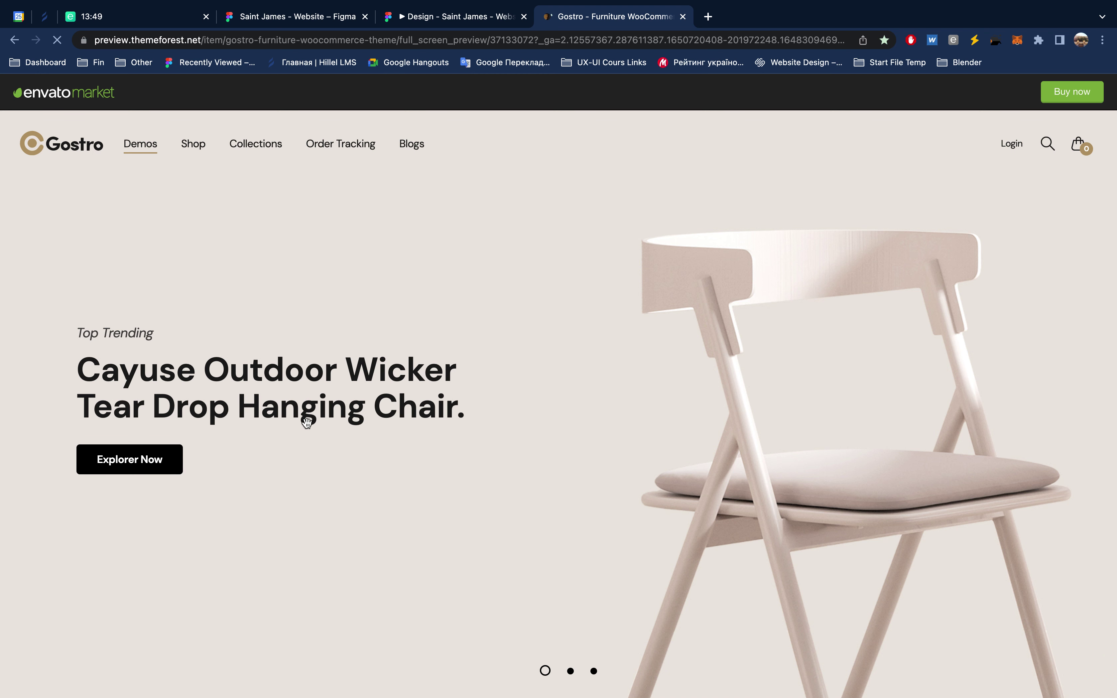
scroll(307, 424, down, 3)
scroll(306, 423, down, 5)
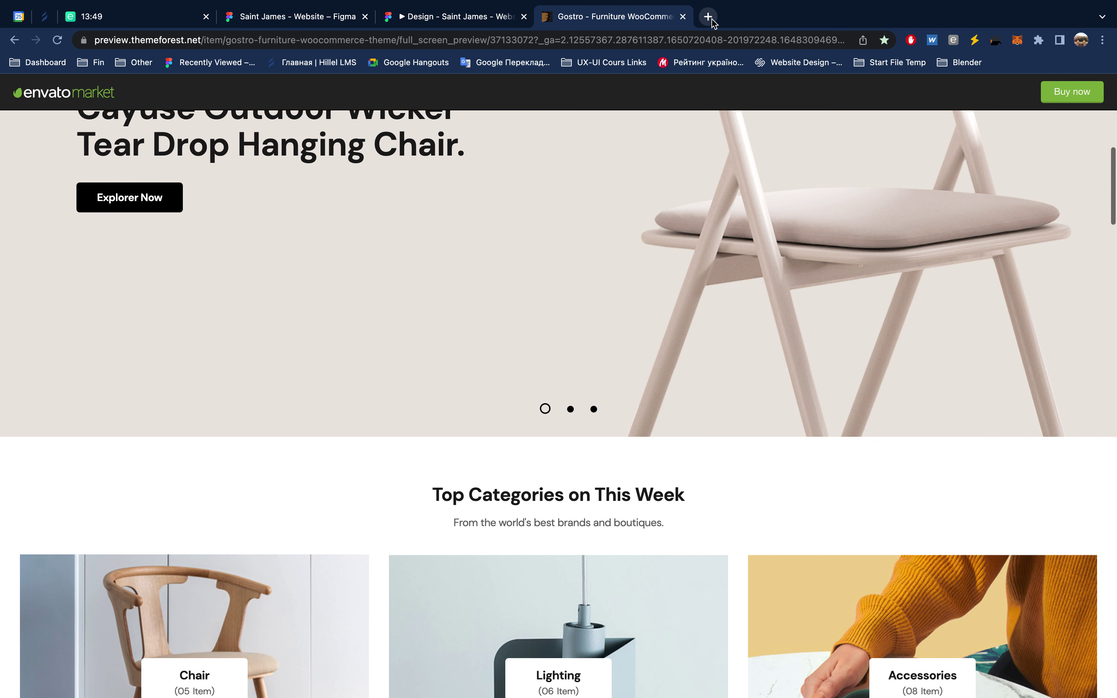
click(877, 64)
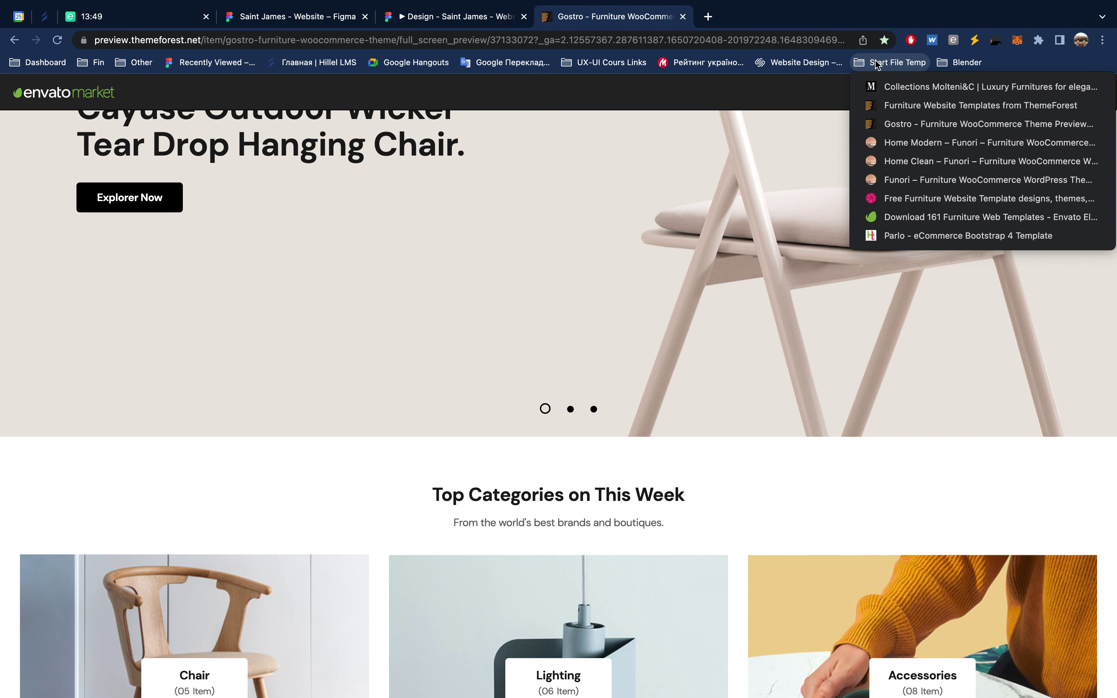
click(889, 88)
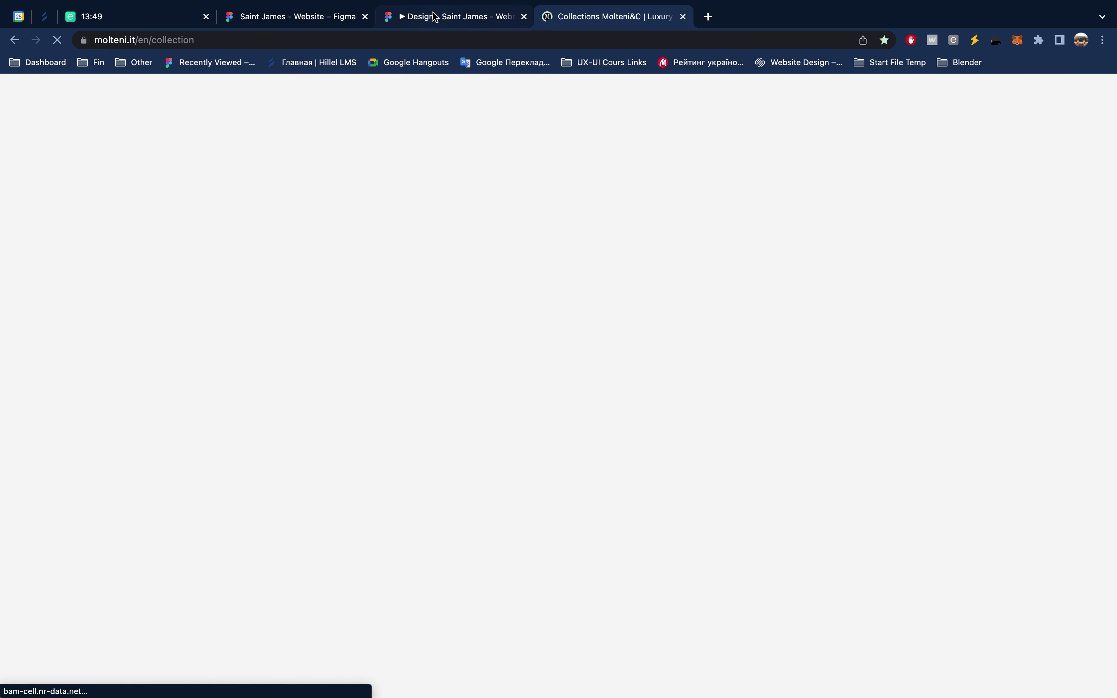
Step: Go to the Molteni&C home page and scroll down to its Experience section
click(434, 16)
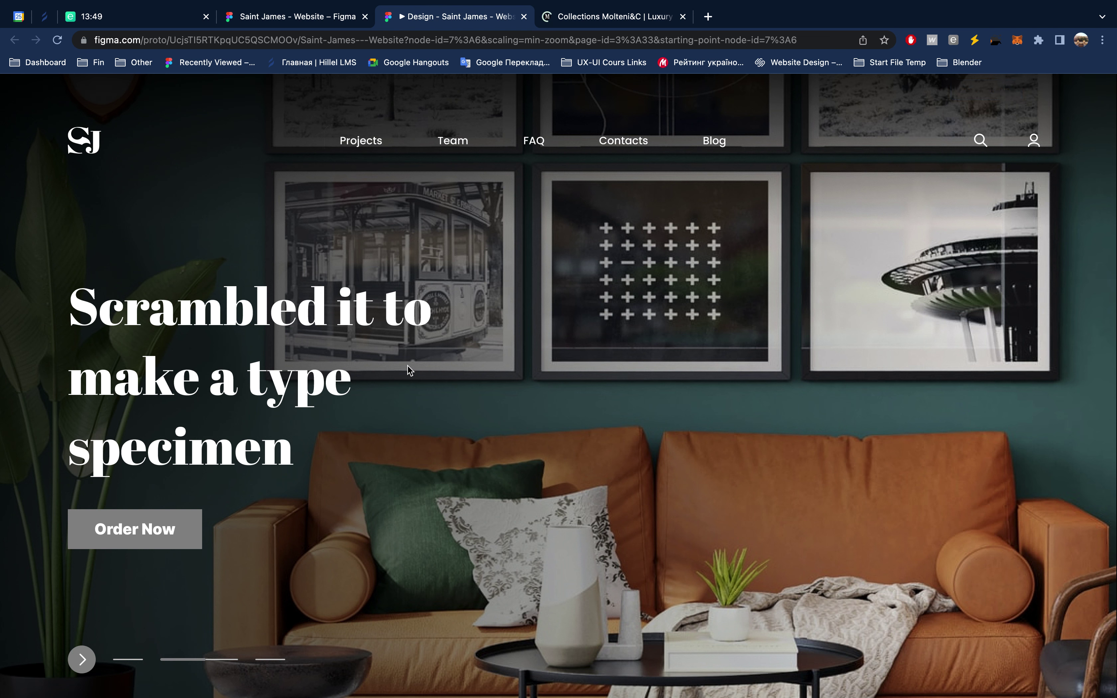
click(327, 19)
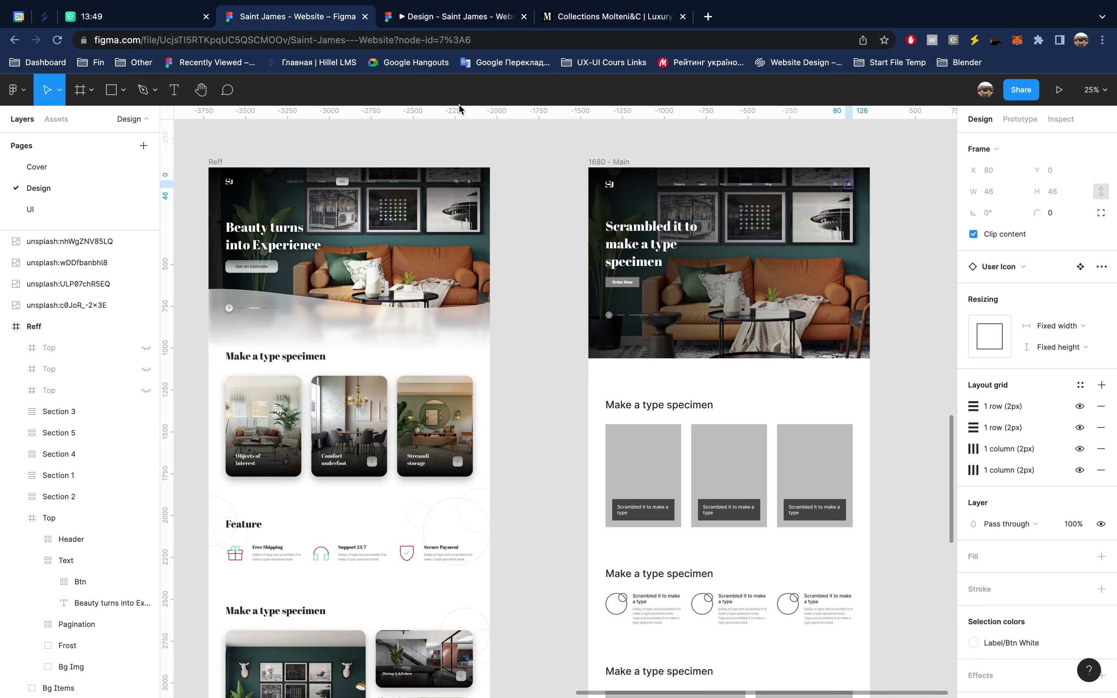
click(600, 16)
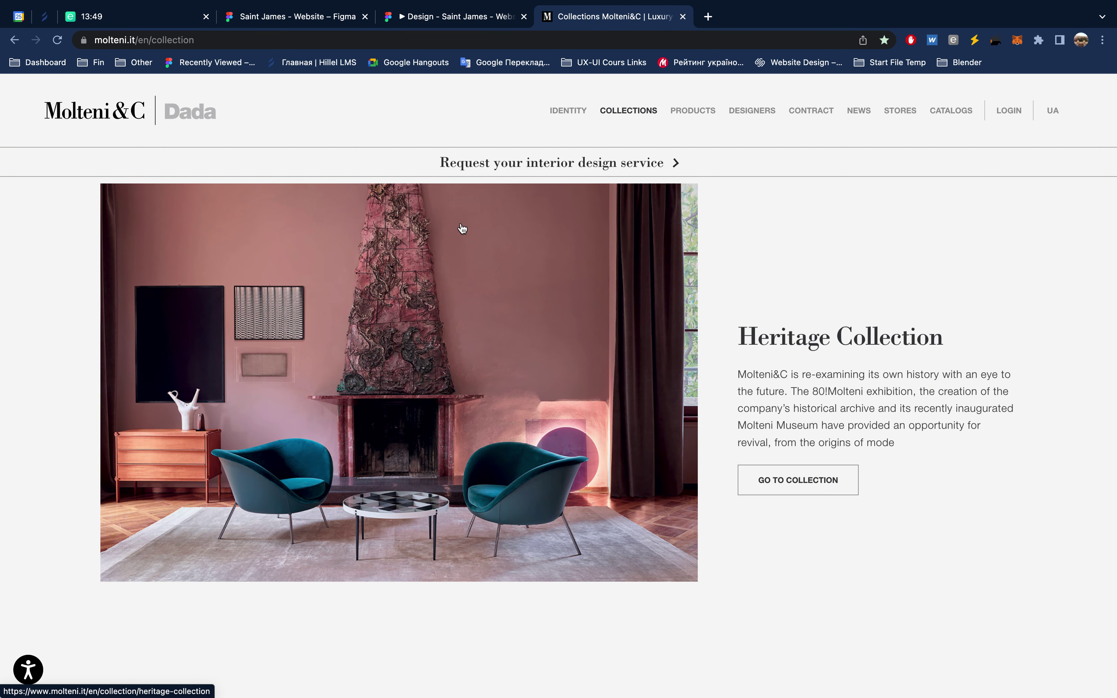
click(118, 116)
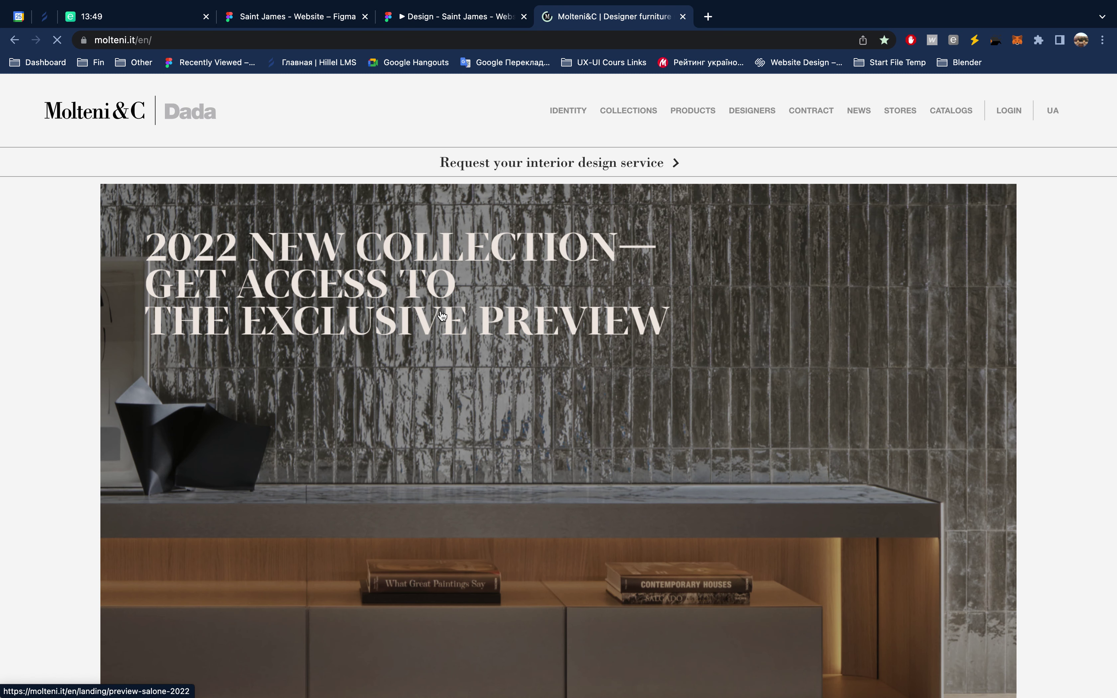
scroll(442, 316, down, 2)
scroll(441, 315, down, 3)
scroll(441, 315, down, 4)
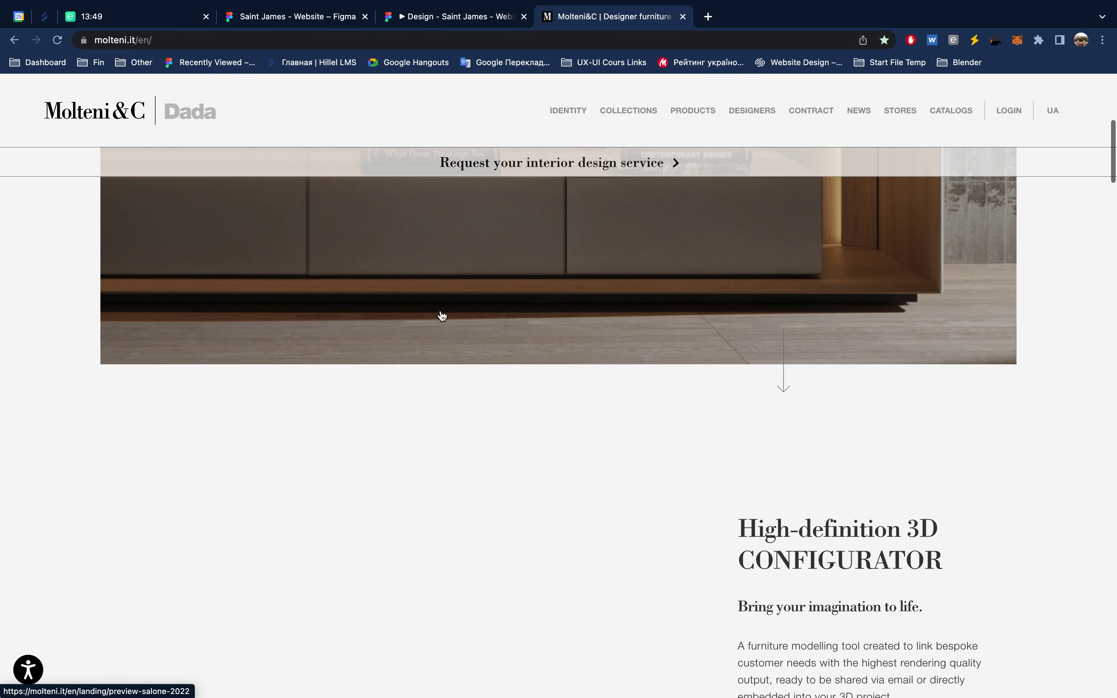
scroll(442, 315, down, 5)
scroll(442, 315, down, 5)
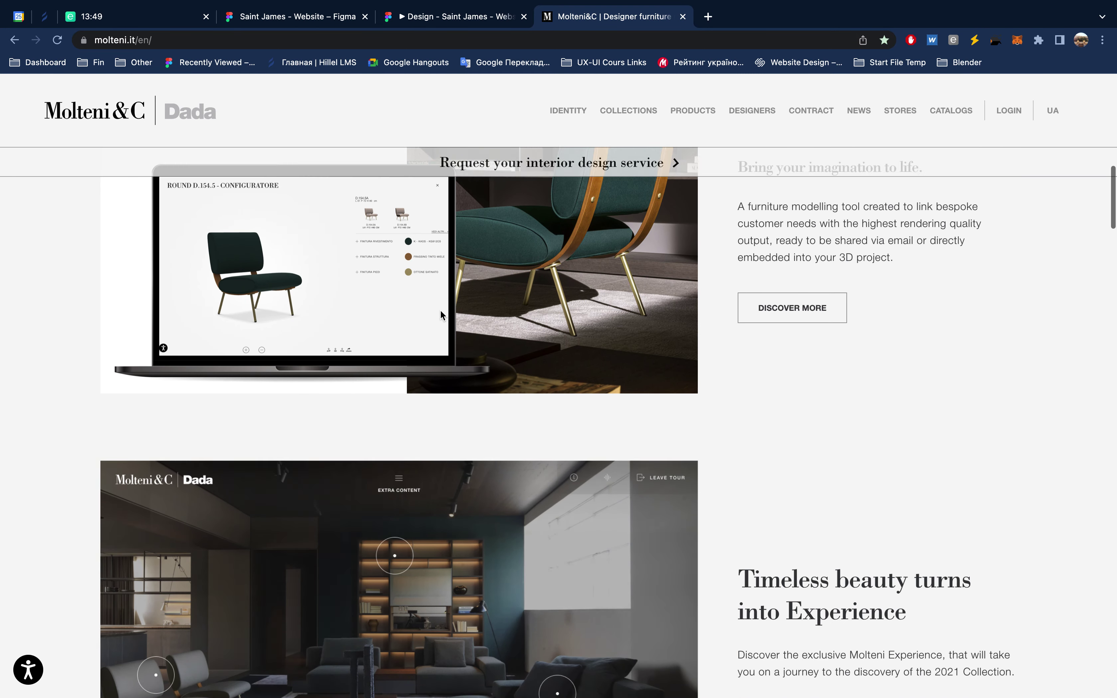
scroll(441, 316, down, 3)
scroll(441, 316, down, 2)
scroll(441, 316, down, 2)
scroll(440, 315, down, 2)
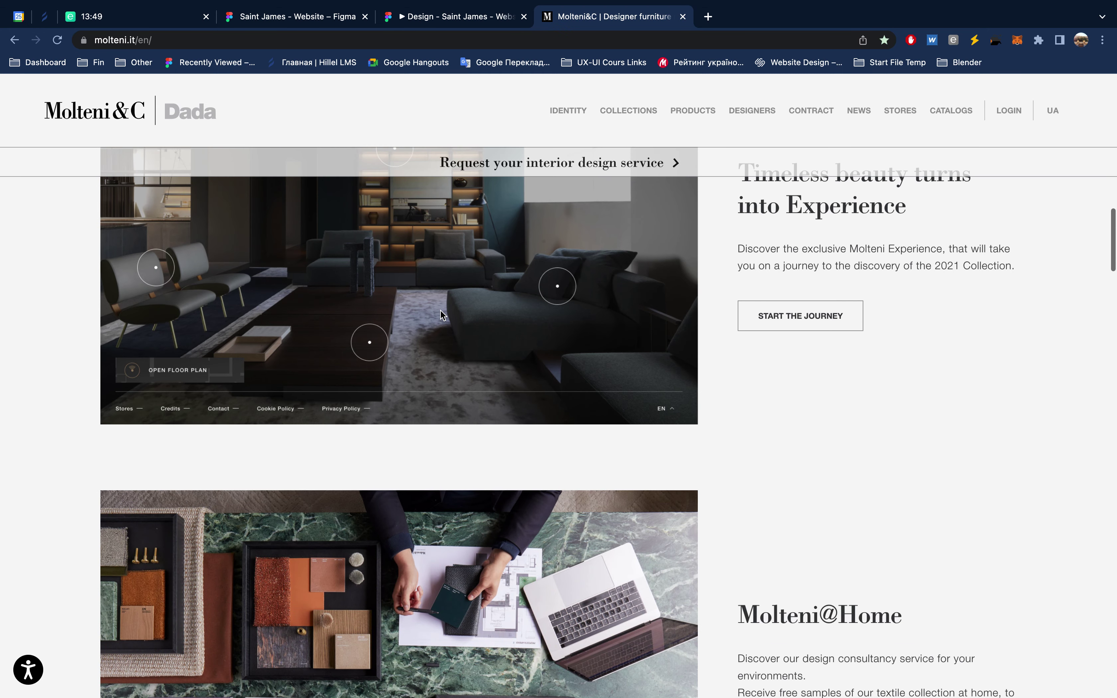
scroll(440, 315, up, 2)
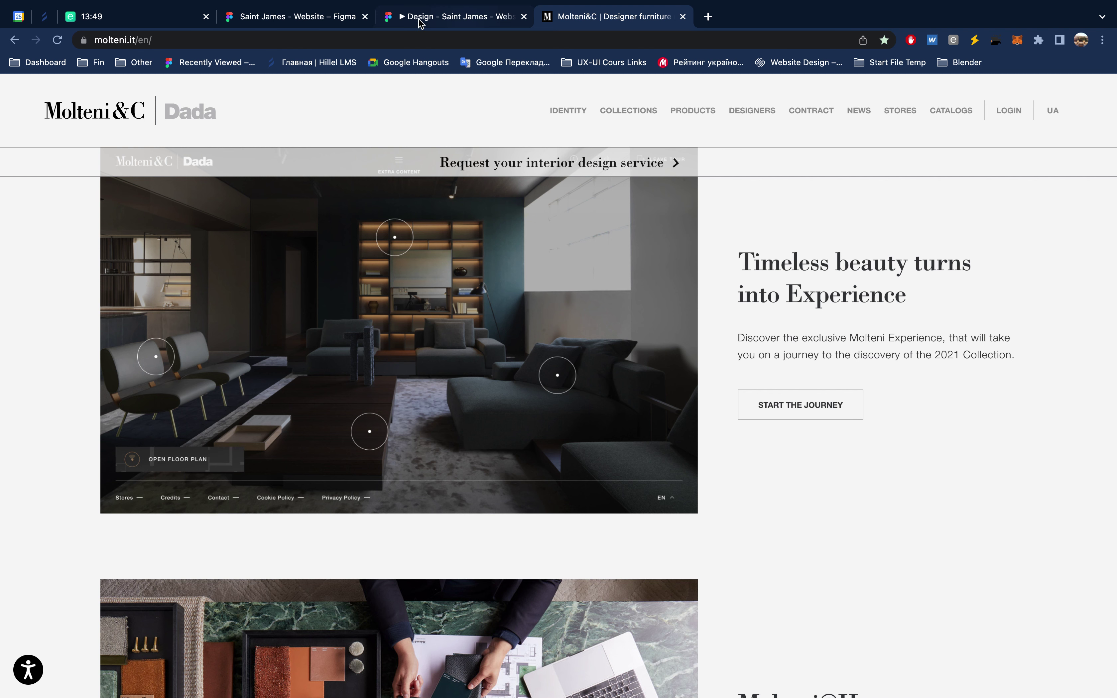
Step: Select the 'Timeless beauty turns into Experience' heading on Molteni&C and return to Figma
click(308, 17)
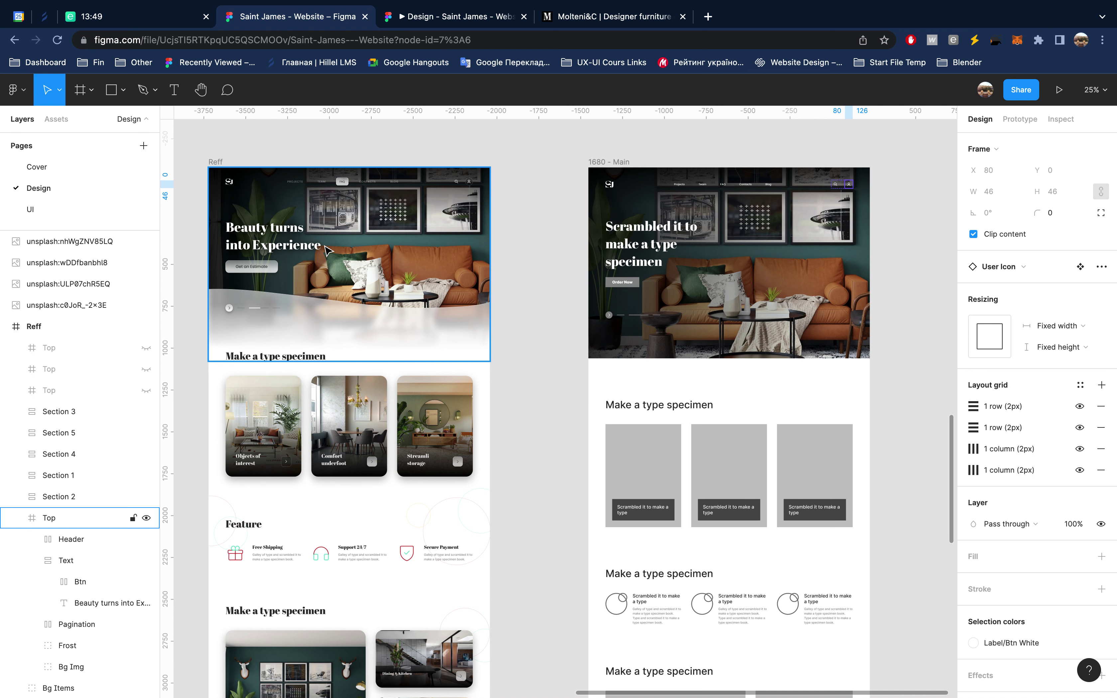
click(588, 13)
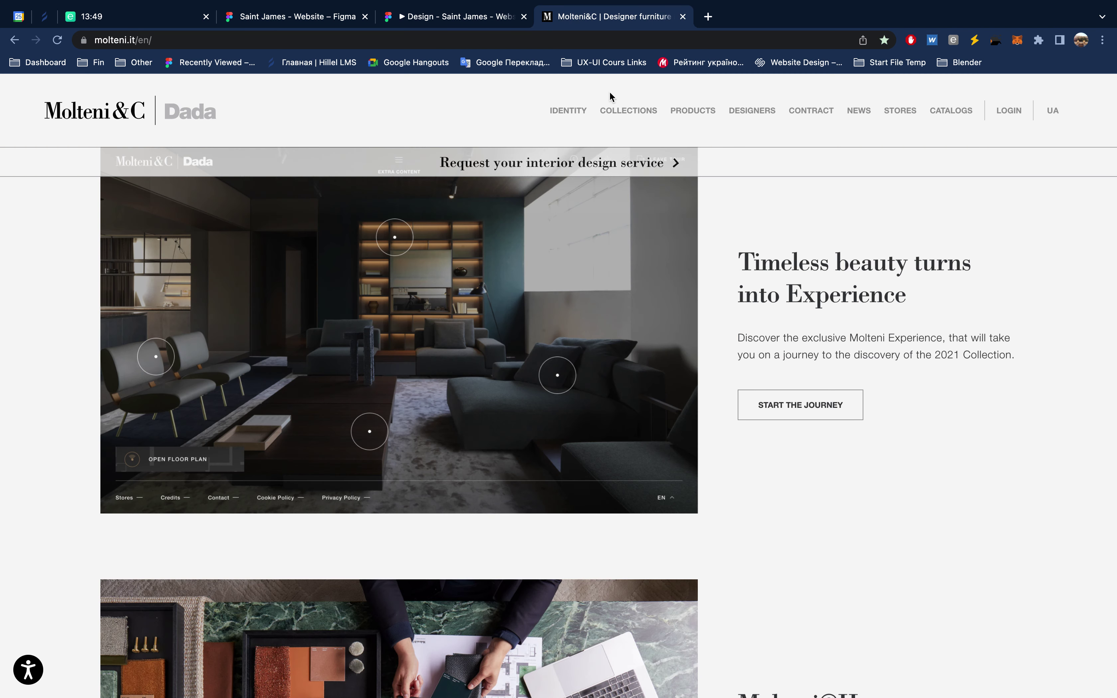
drag(908, 291, 741, 266)
key(ctrl+c)
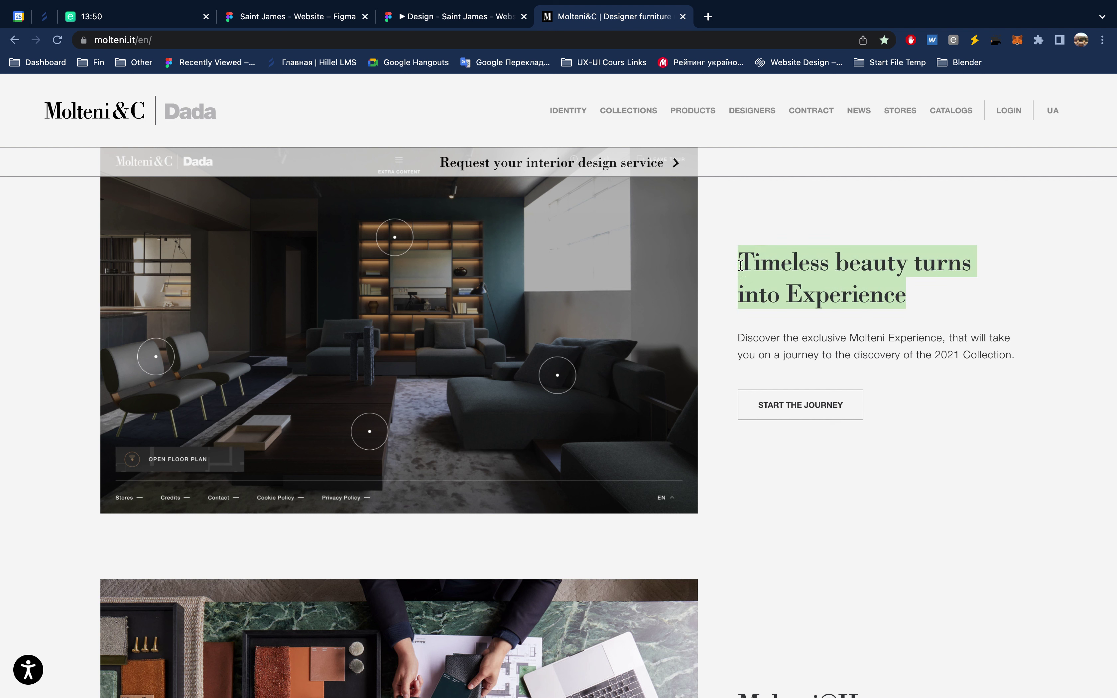
click(295, 17)
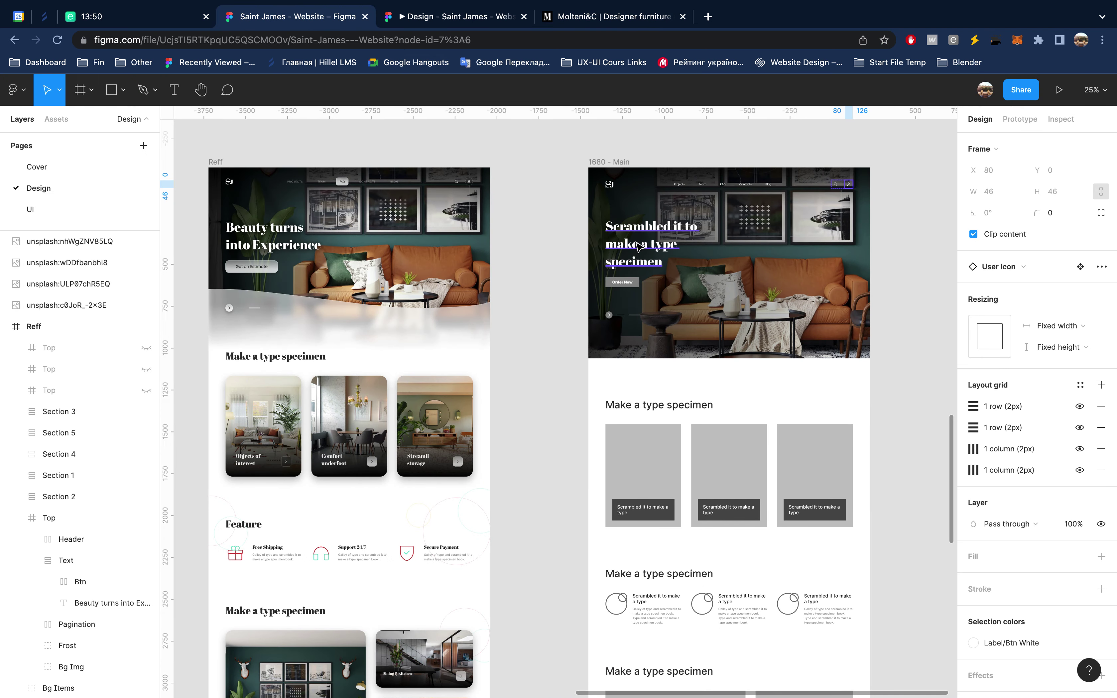
Step: Paste 'Timeless beauty turns into Experience' into the hero heading
click(636, 241)
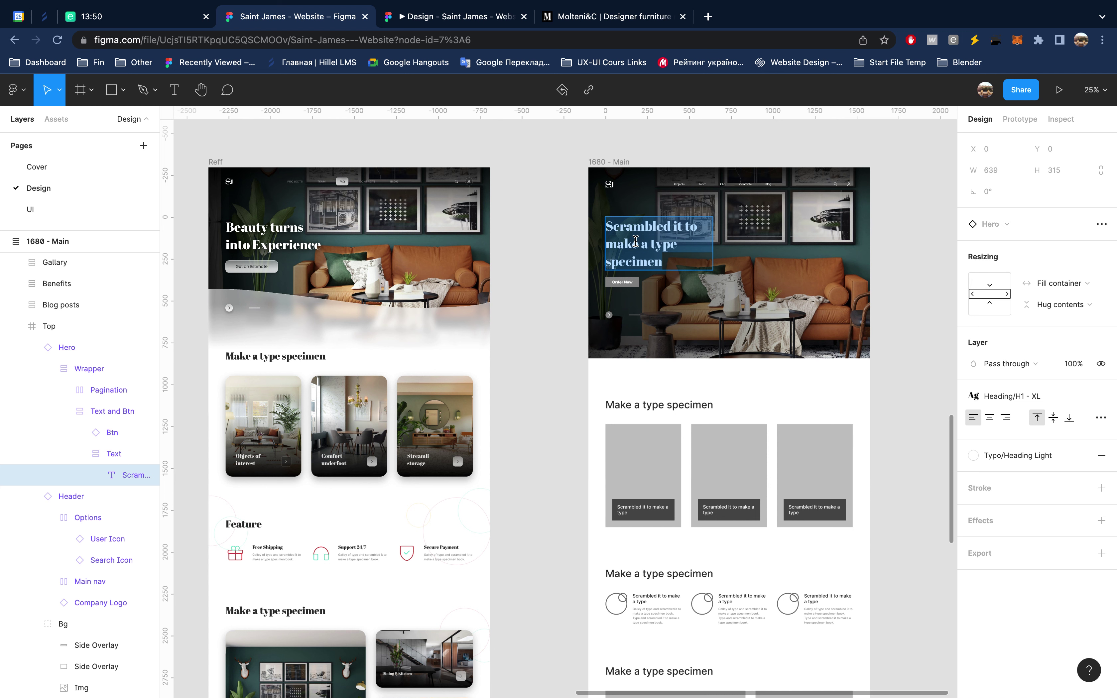
key(ctrl+v)
key(Escape)
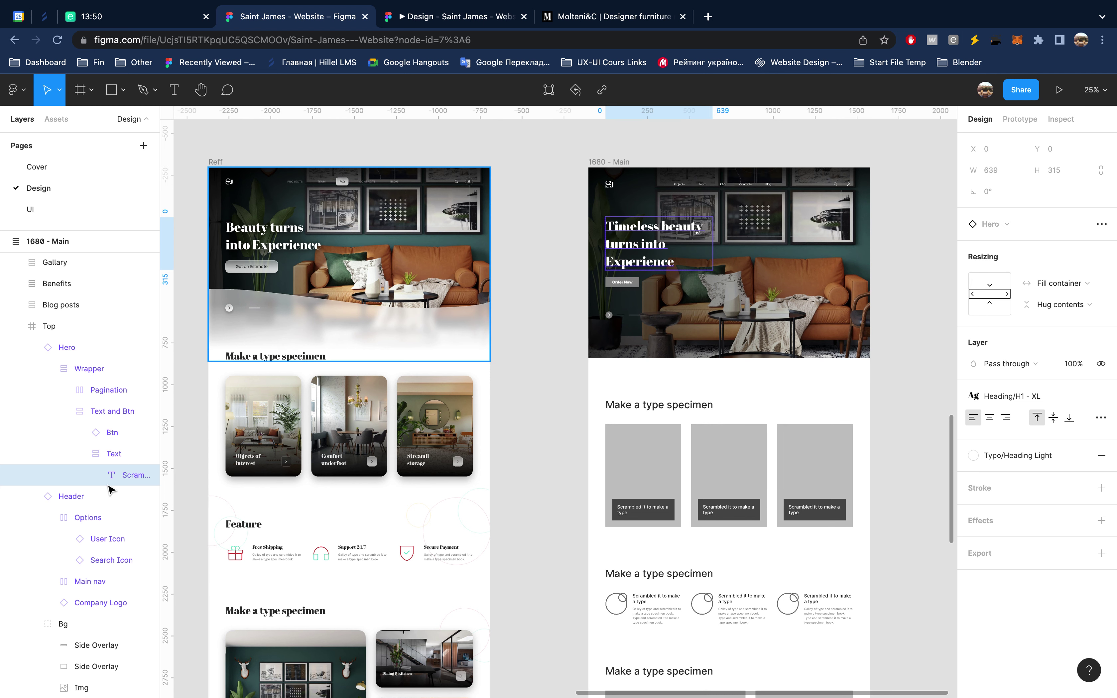
Step: Detach the Hero component instance with Ctrl+Alt+B into an editable frame
click(67, 347)
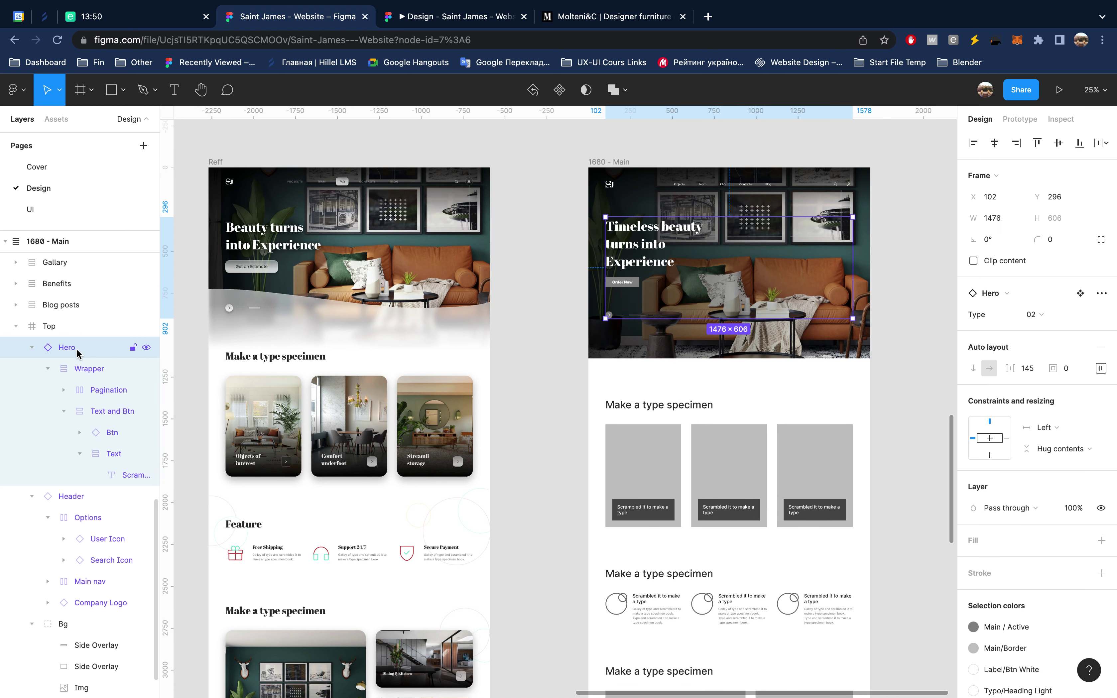
key(alt+l)
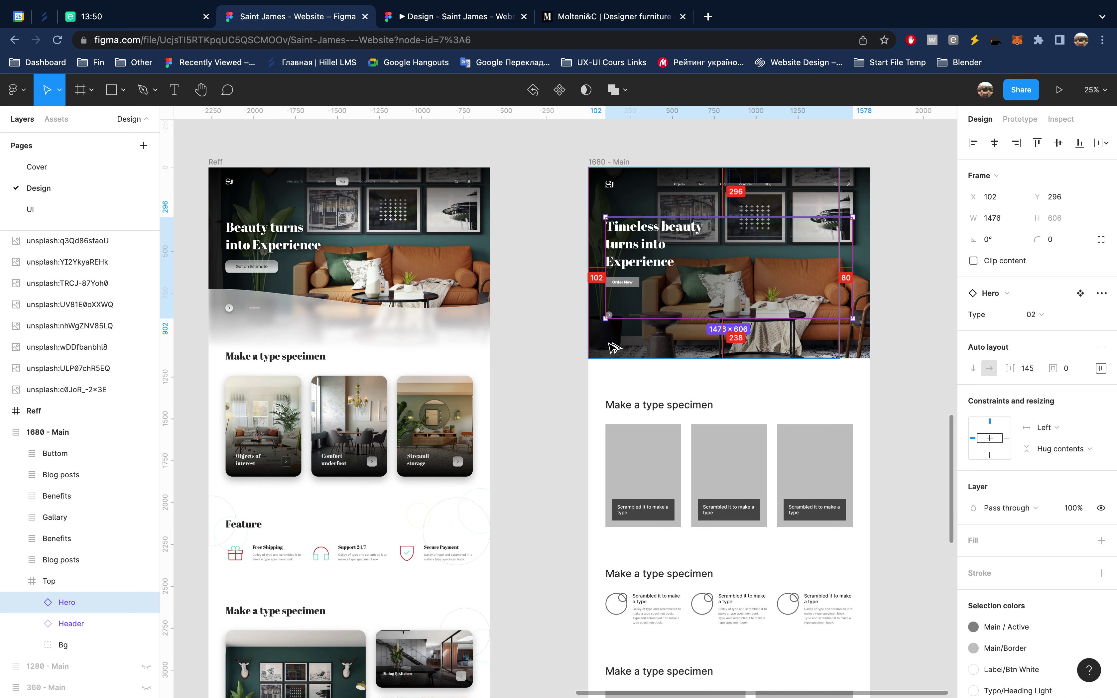
key(ctrl+alt+b)
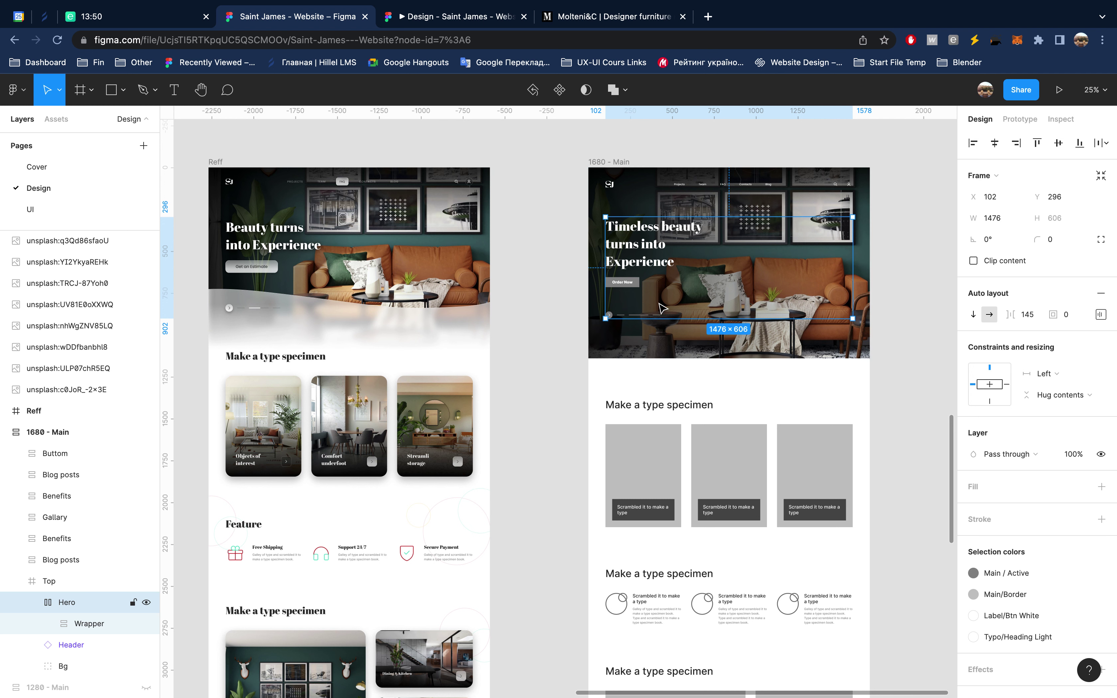
key(Return)
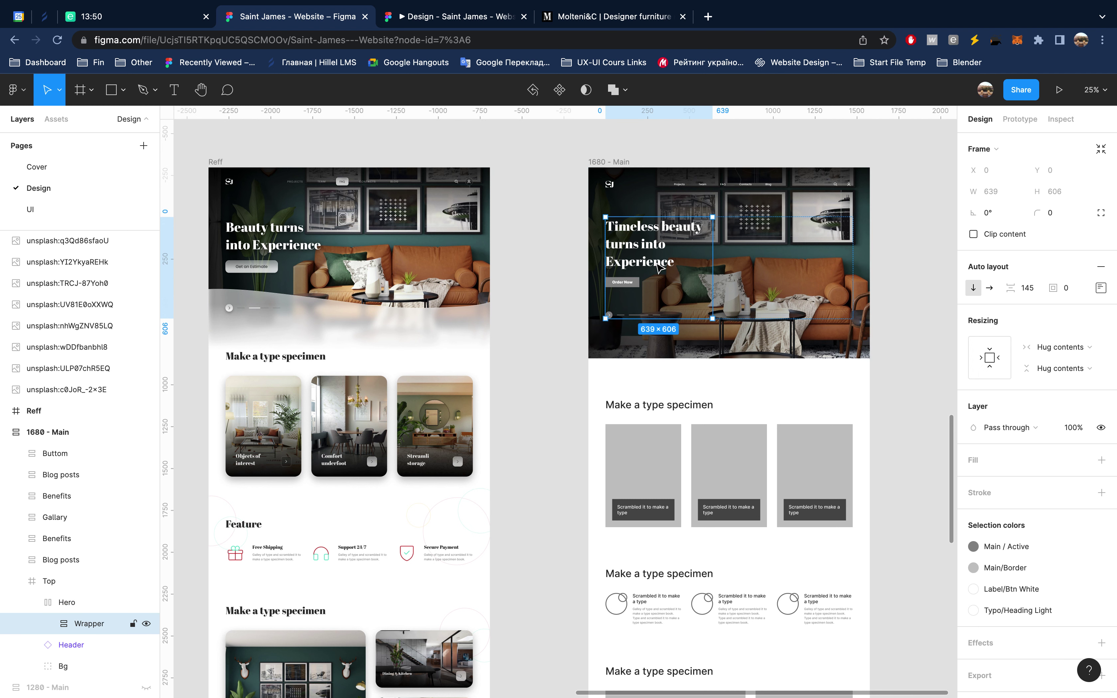
drag(709, 269, 754, 269)
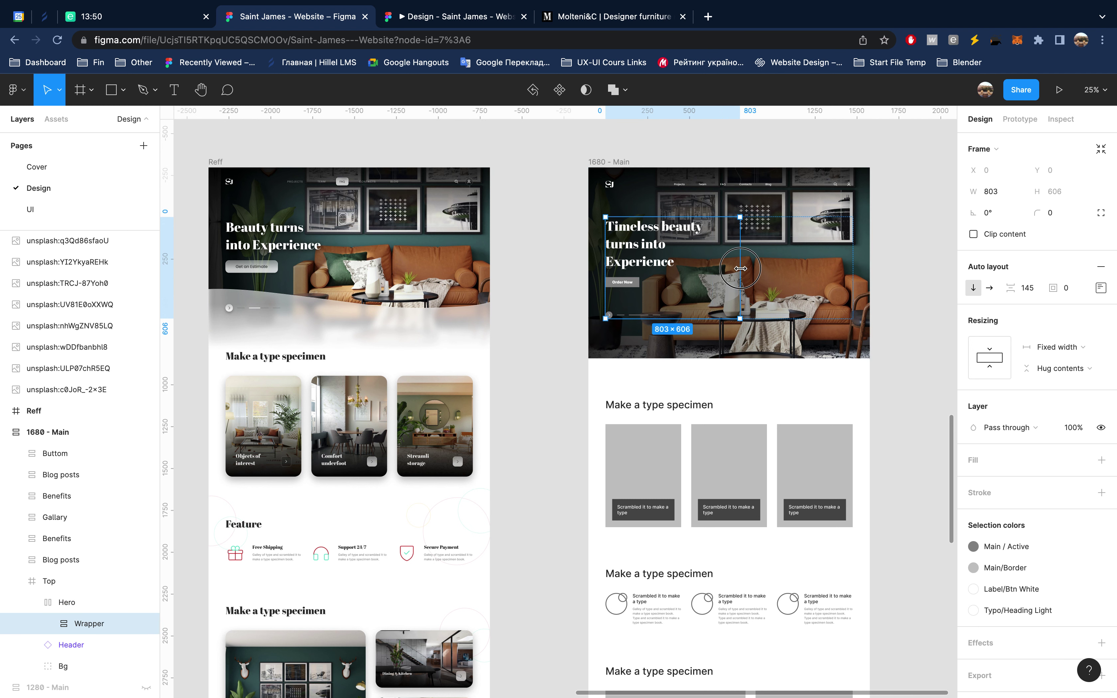
key(ctrl+z)
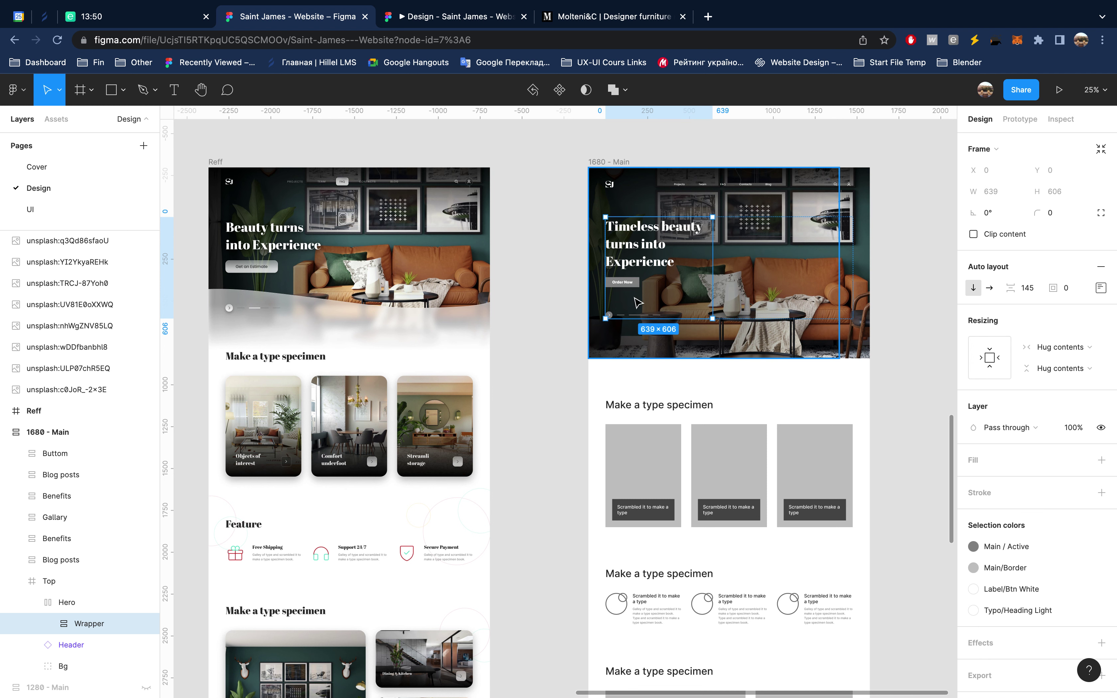
Step: Expand the Wrapper layer to reveal its child layers
click(48, 623)
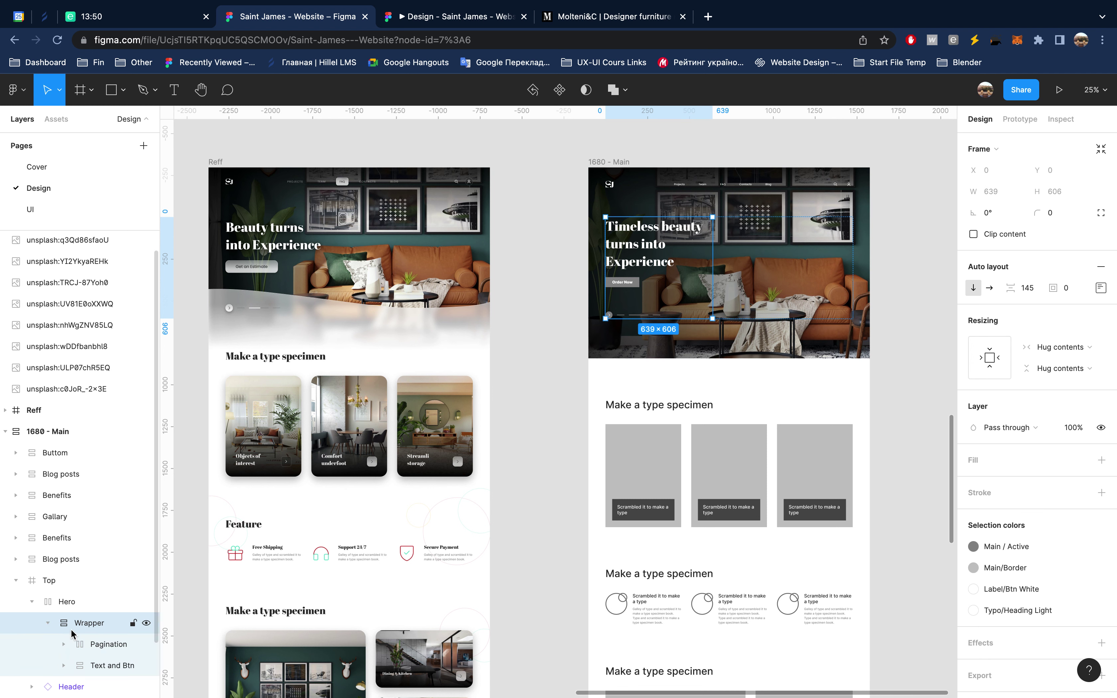
scroll(73, 633, down, 2)
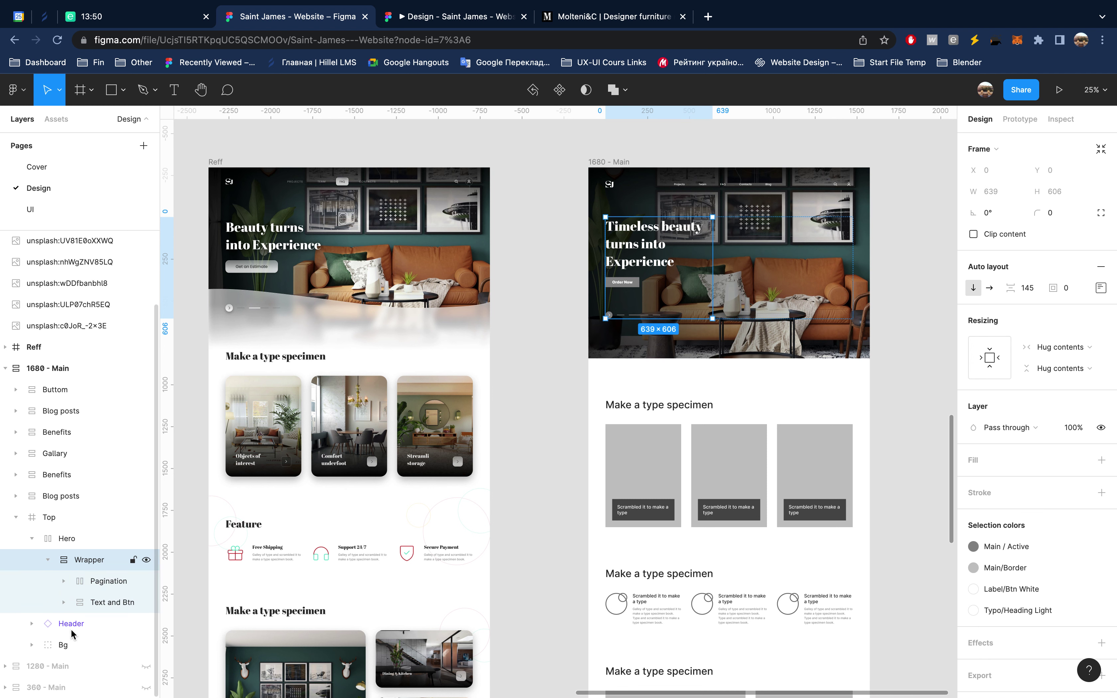
click(49, 564)
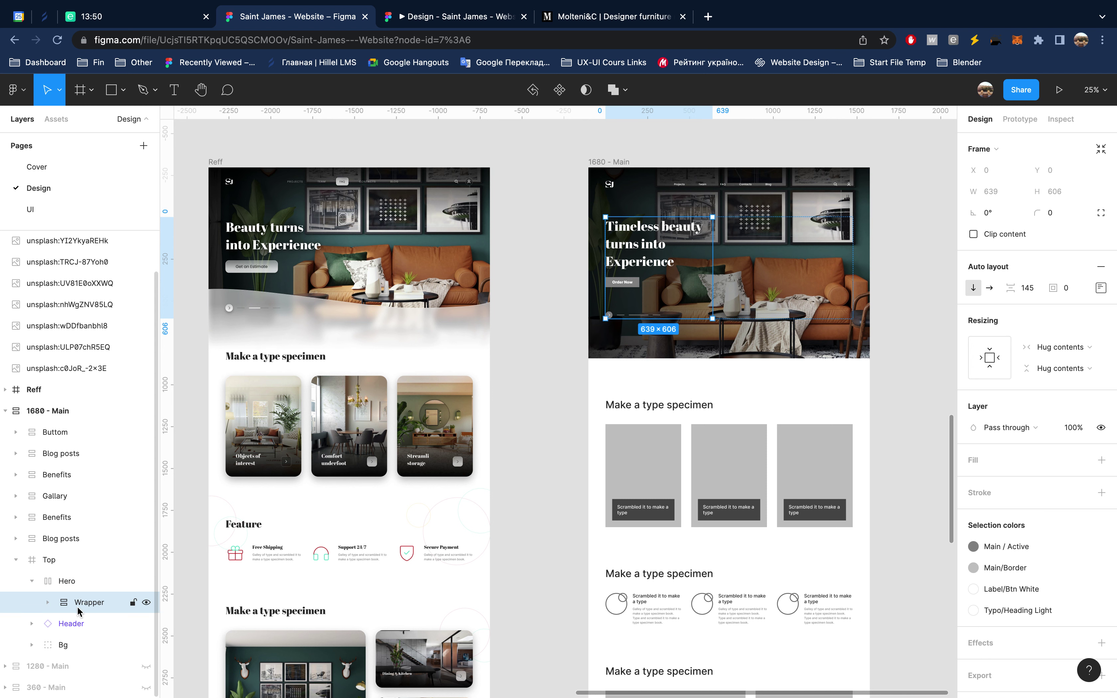
drag(82, 604, 86, 608)
click(48, 603)
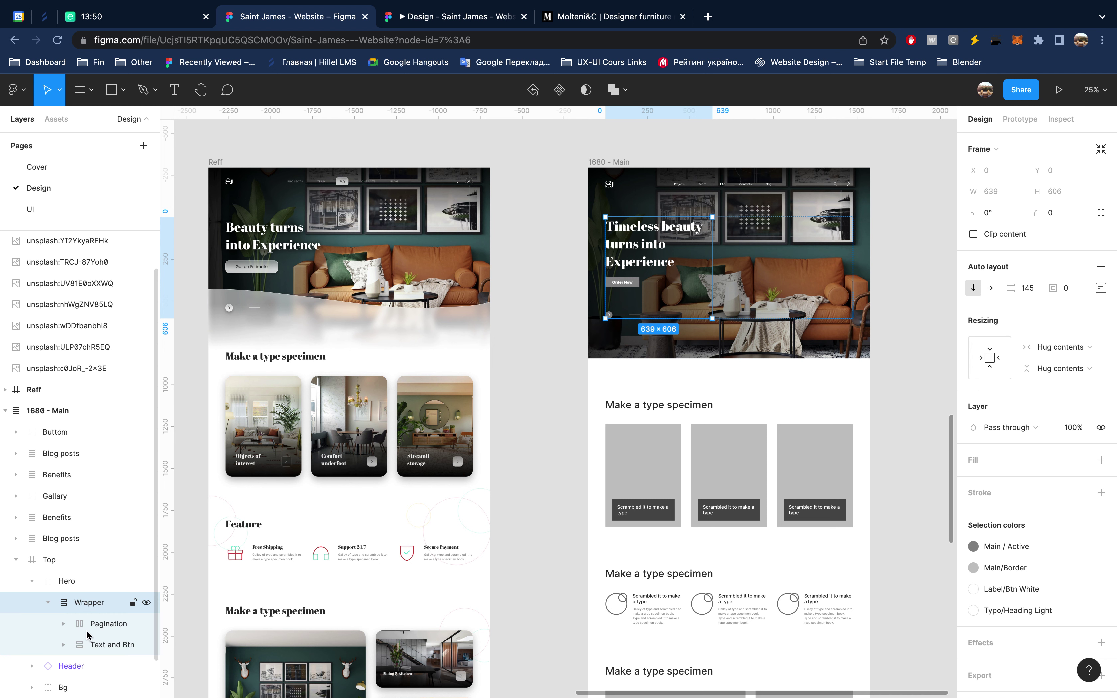
Step: Set the Text and Btn group's horizontal resizing to Fill container
click(96, 624)
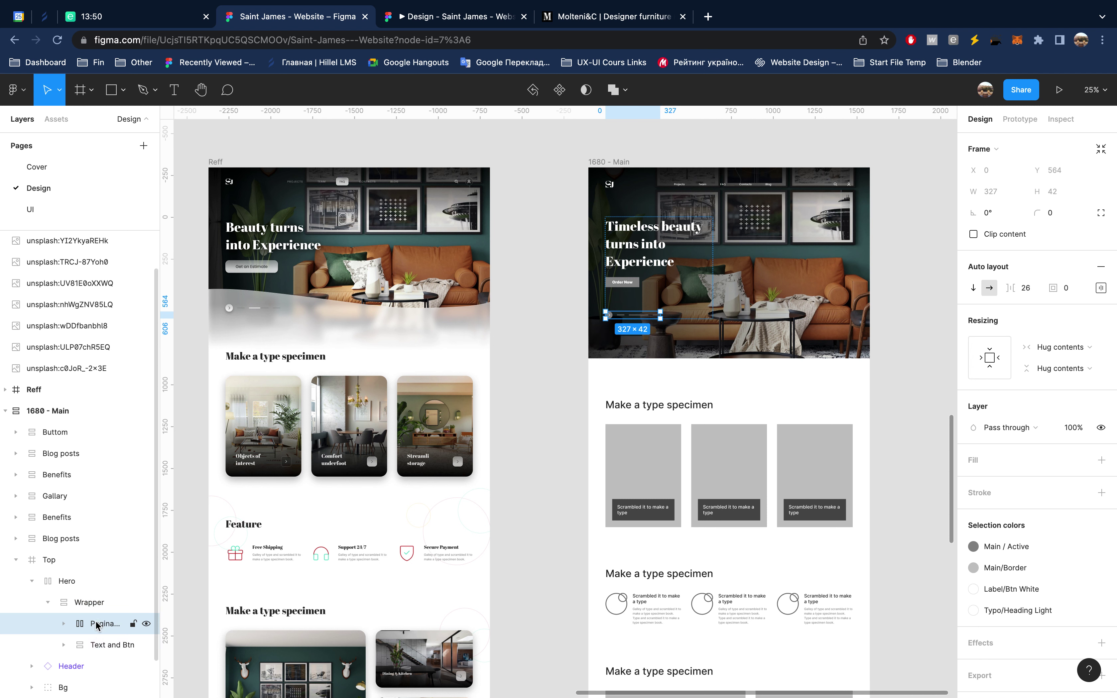
click(91, 650)
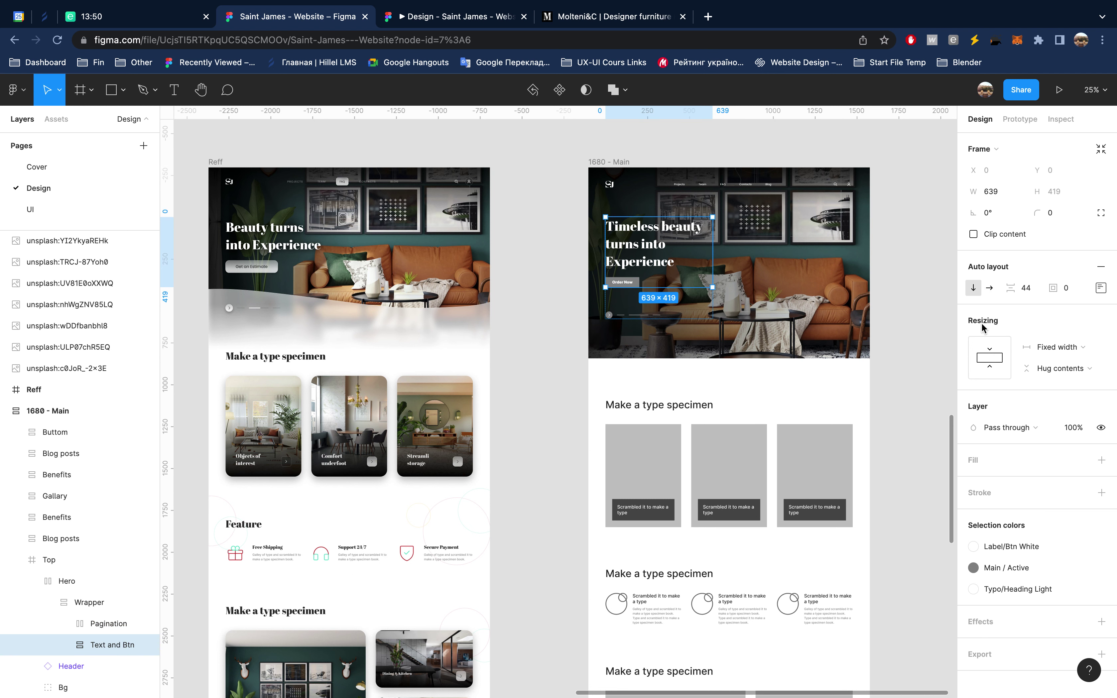
click(1061, 347)
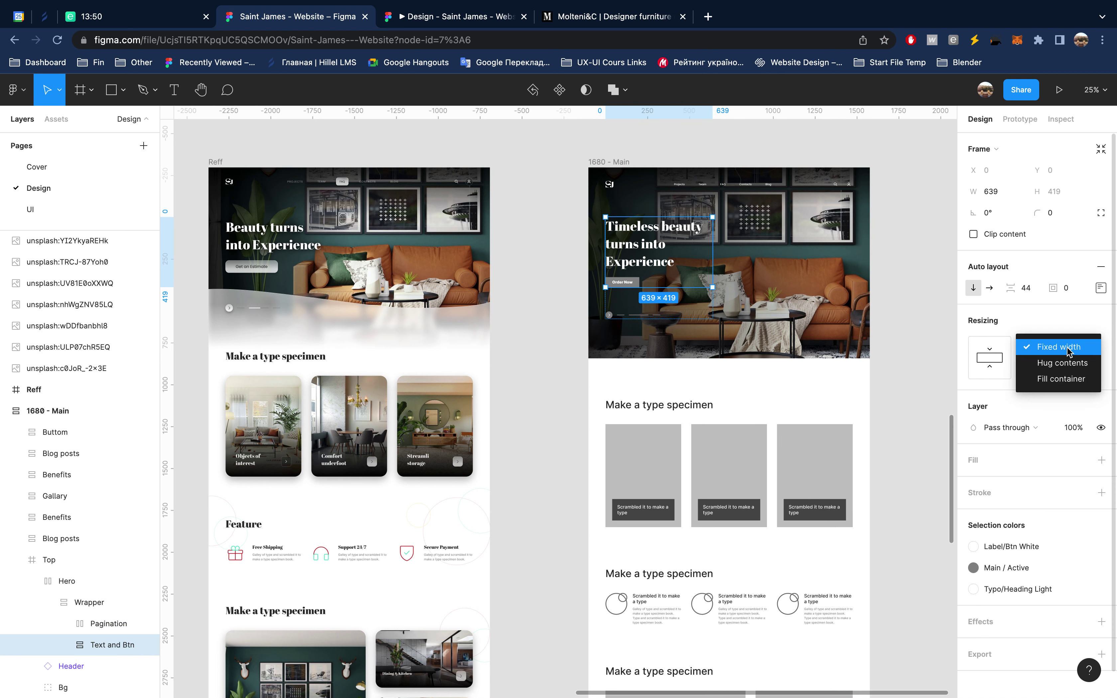
click(1067, 379)
Step: Resize the Wrapper to 783 wide so the heading wraps onto two lines
click(92, 605)
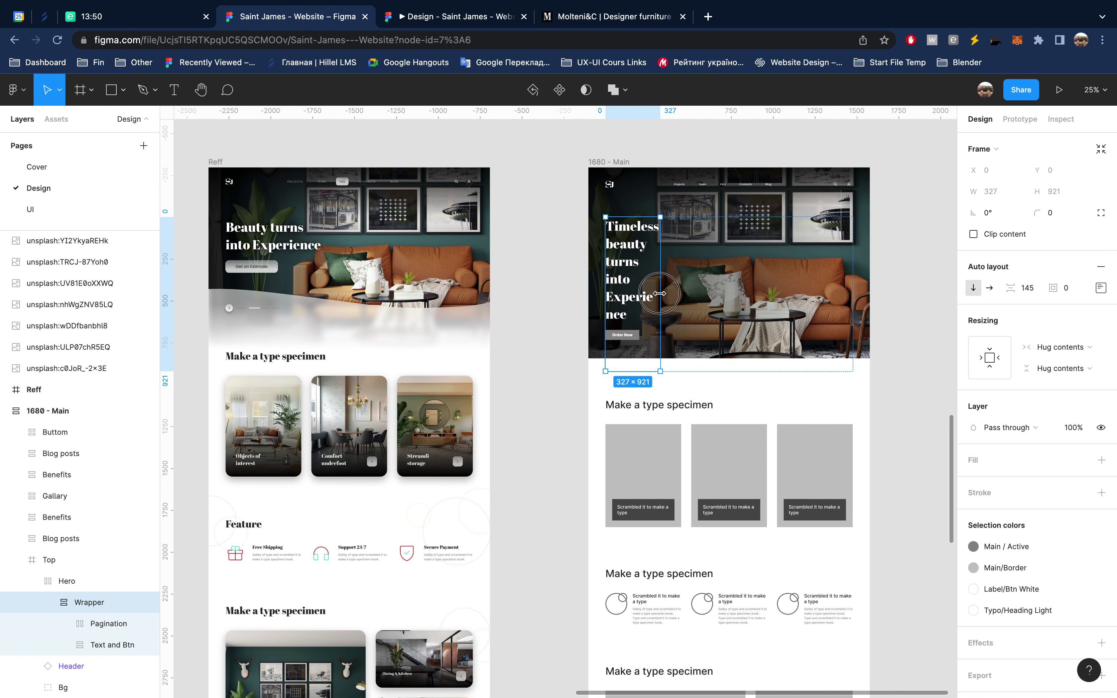
drag(658, 293, 744, 281)
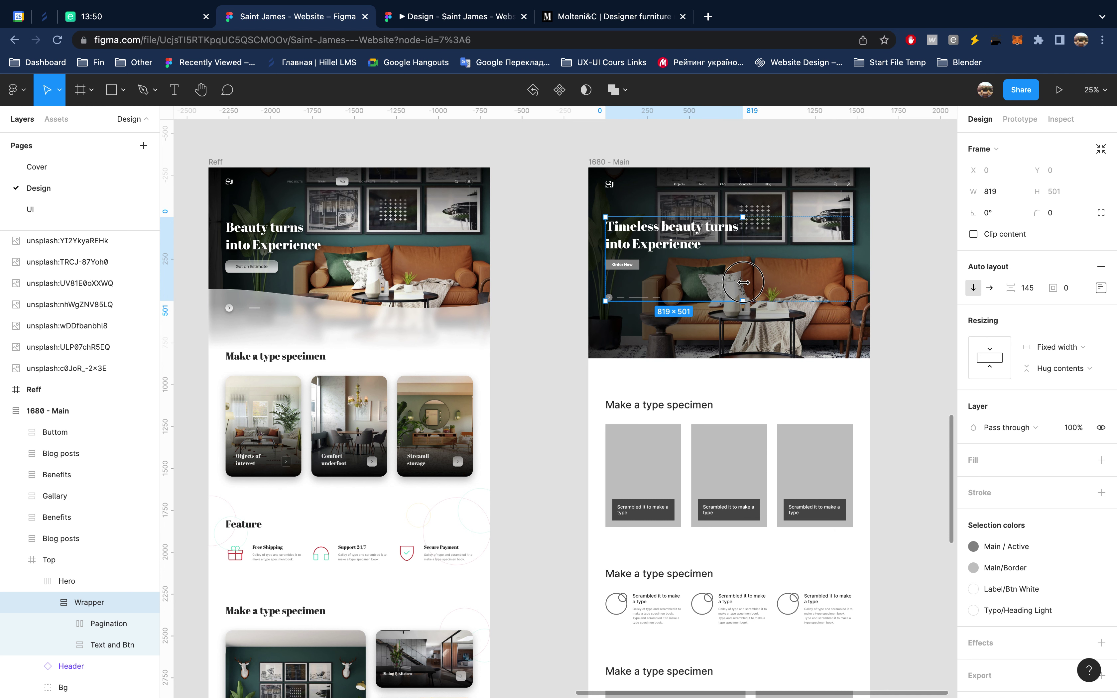
drag(744, 281, 736, 279)
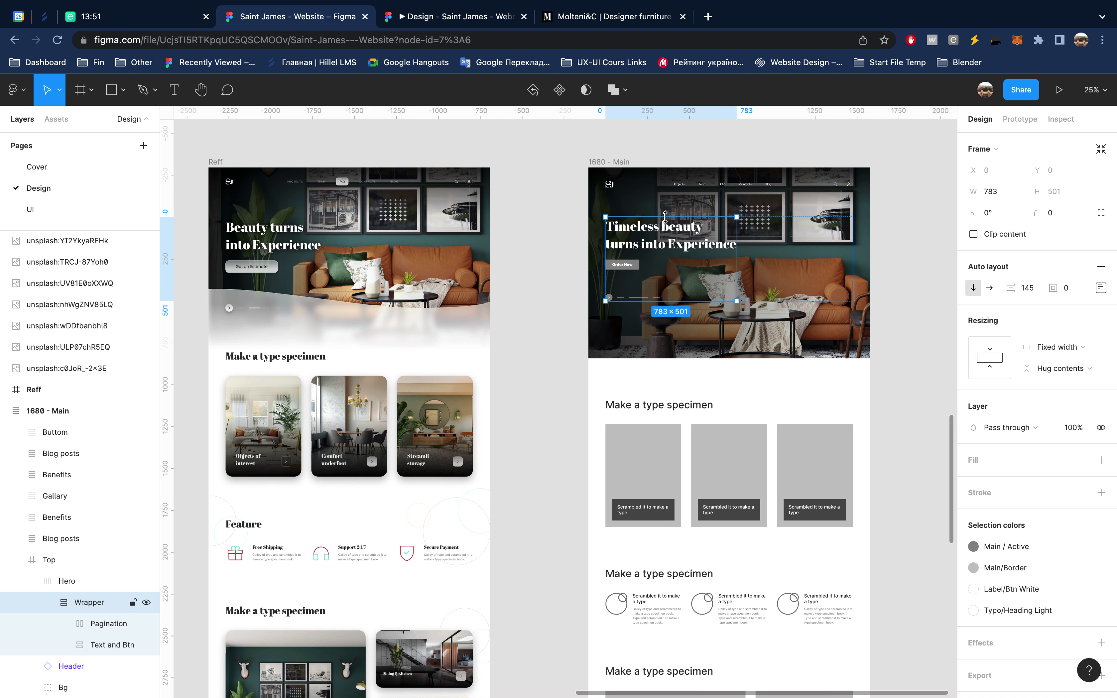
scroll(688, 239, up, 3)
scroll(687, 239, down, 1)
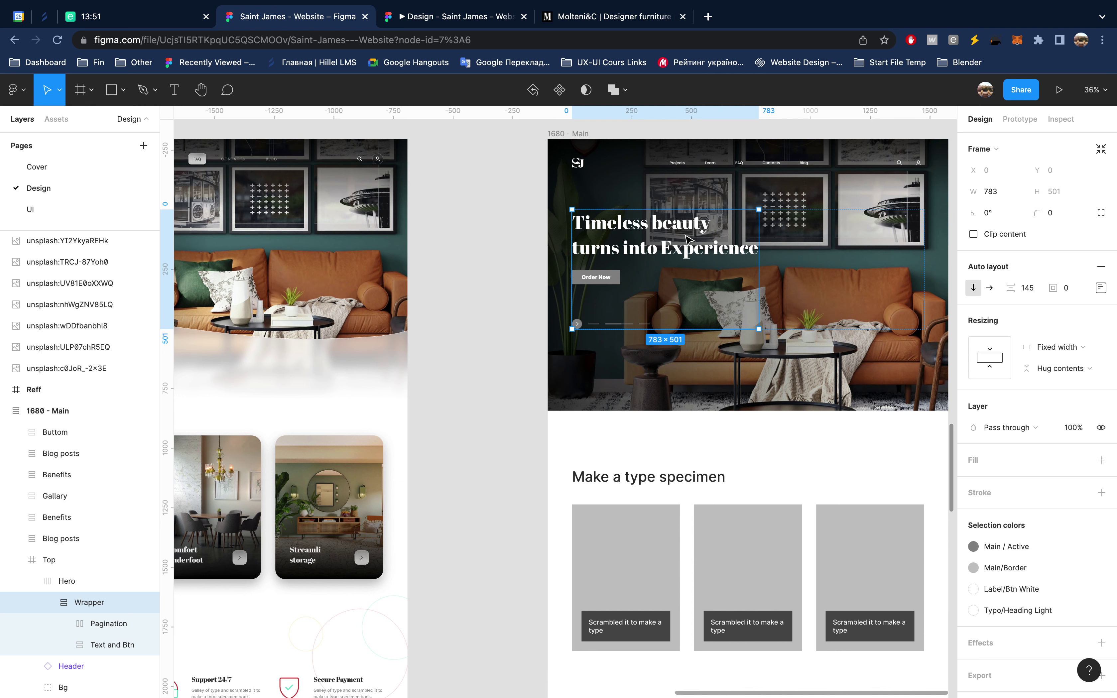
scroll(679, 251, down, 1)
scroll(680, 250, down, 1)
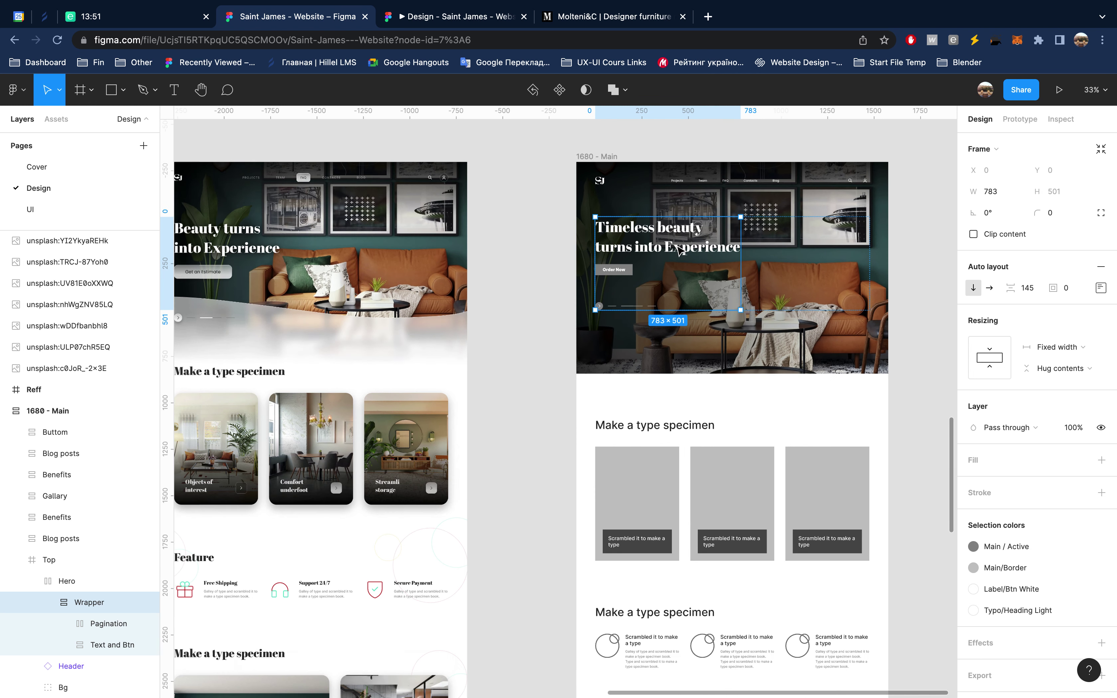
scroll(680, 251, down, 1)
scroll(679, 250, down, 1)
scroll(680, 250, up, 1)
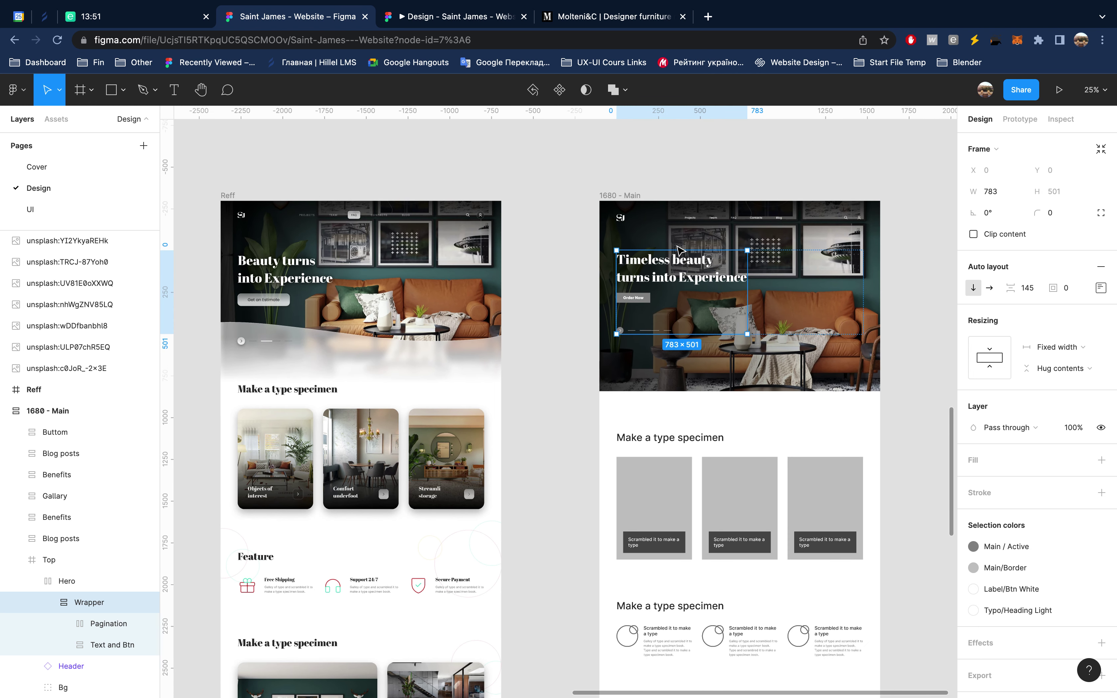
click(290, 276)
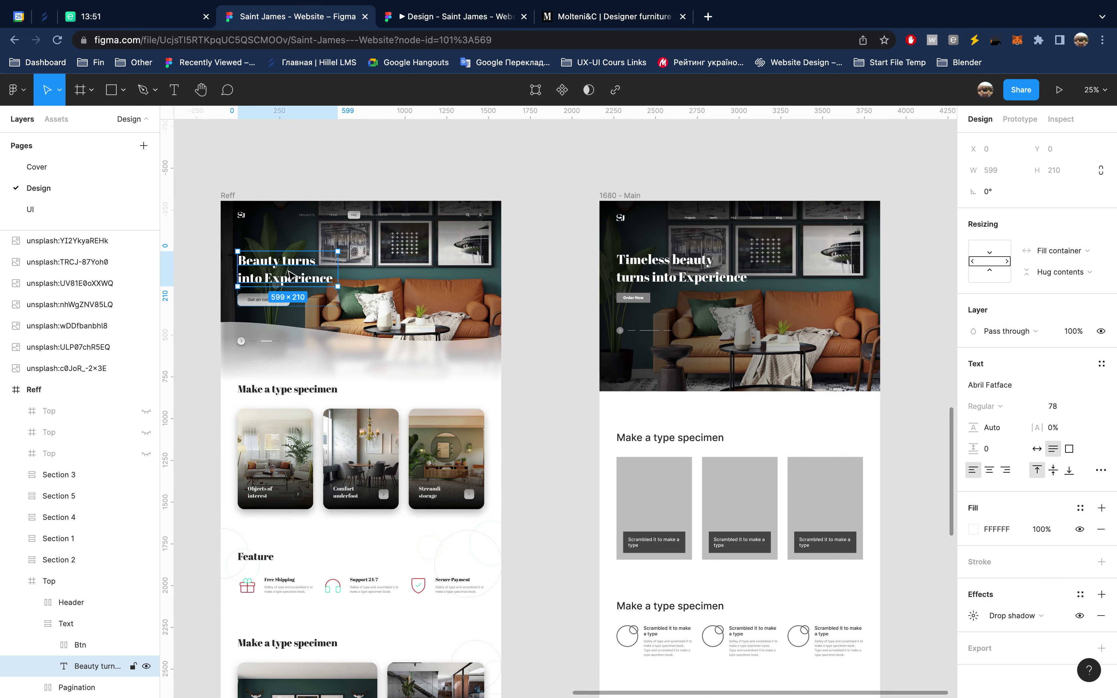
Step: Inspect the heading's H1 - XL text style settings
click(669, 270)
click(1045, 362)
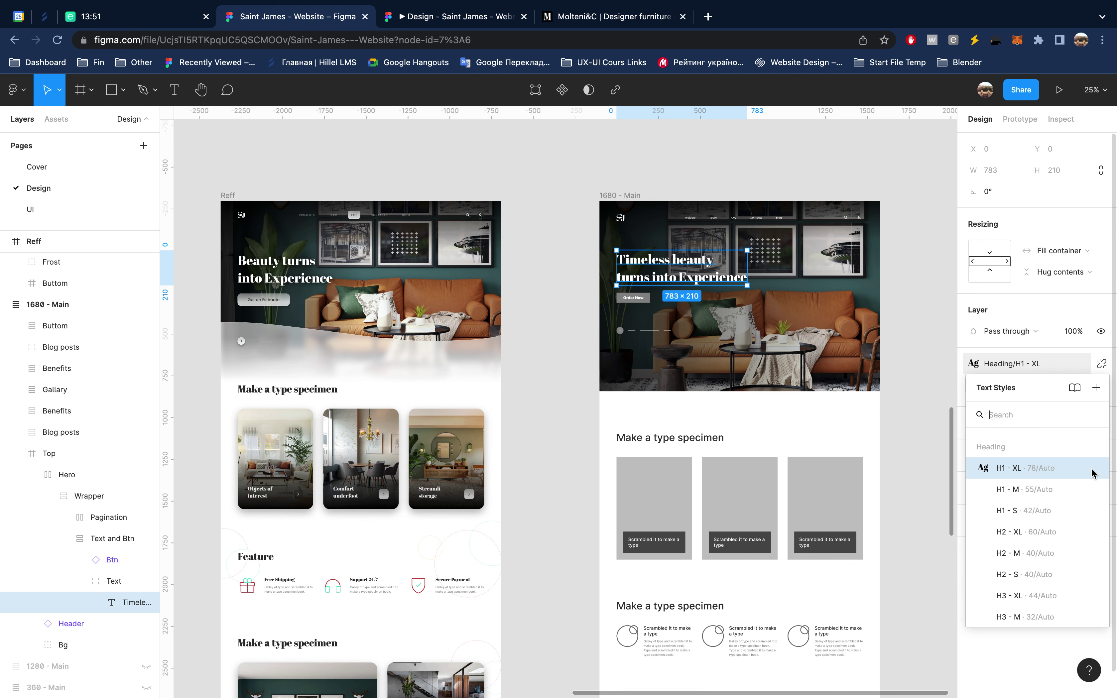
click(1092, 469)
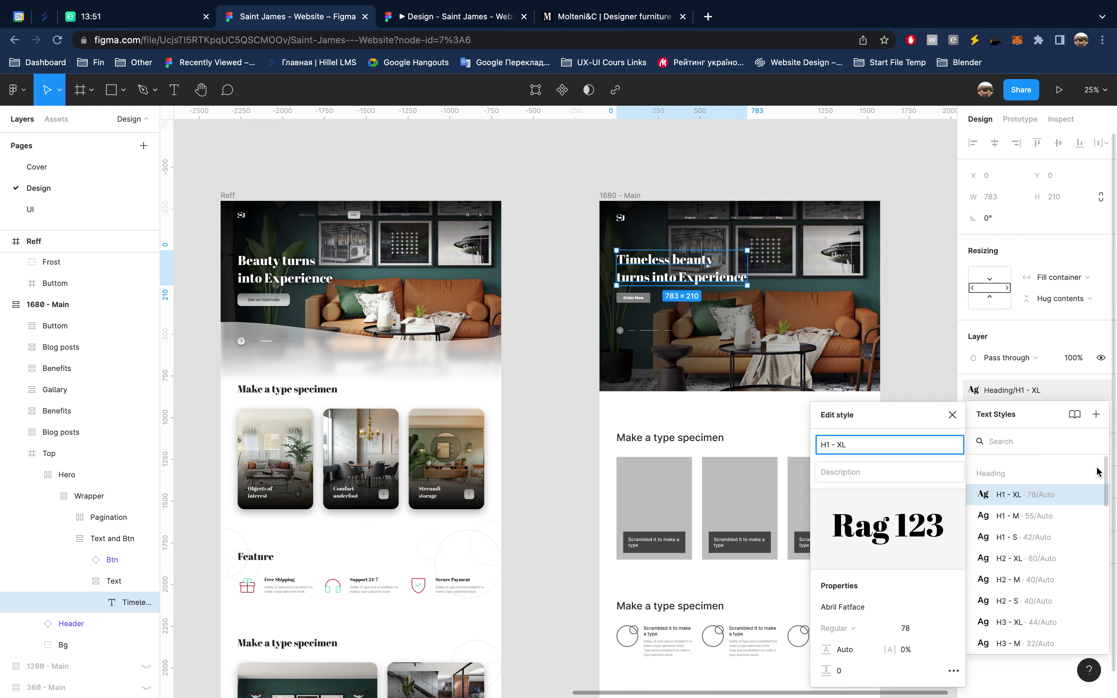
click(951, 414)
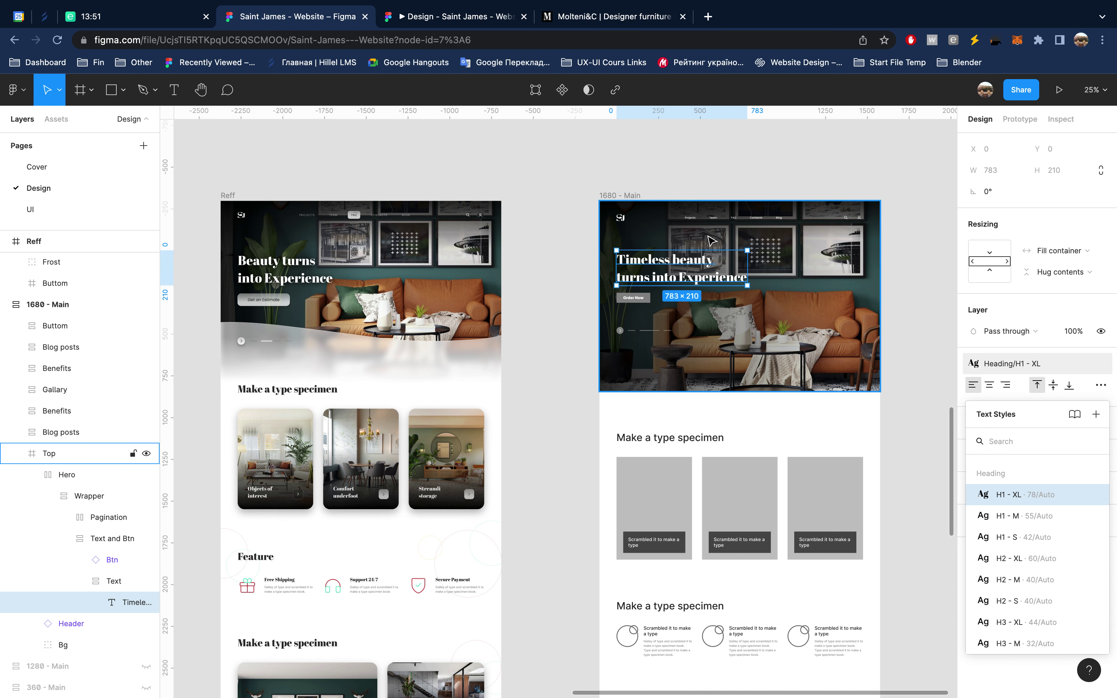
Step: Zoom to the heading and switch to the prototype preview
key(shift+2)
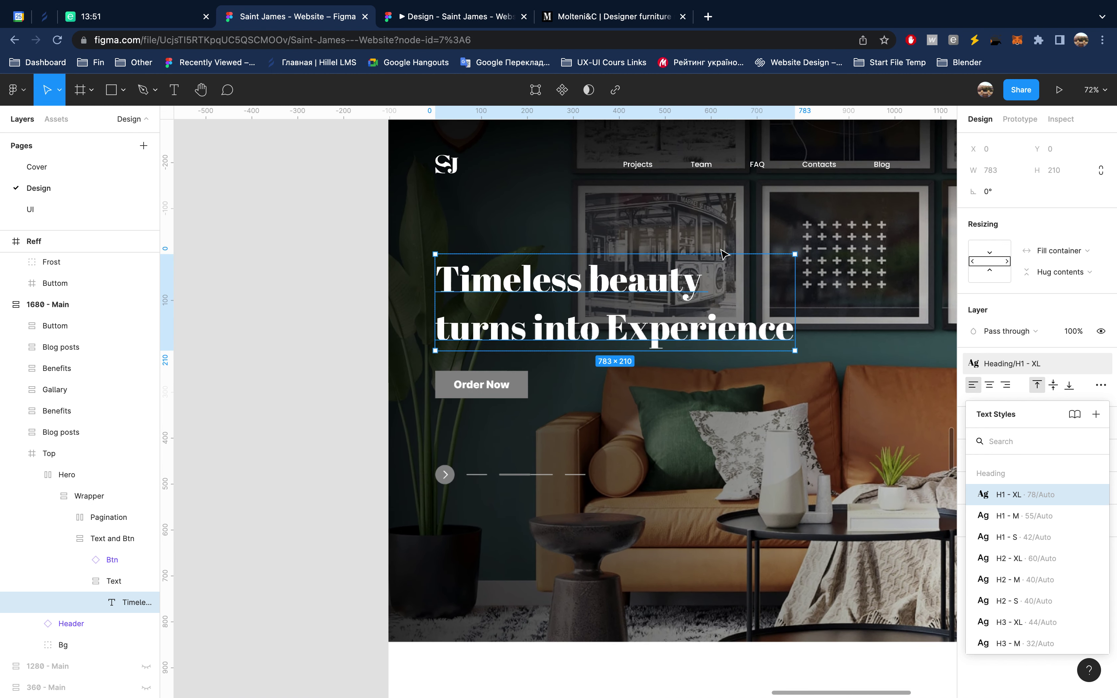
scroll(722, 253, up, 2)
scroll(669, 254, left, 3)
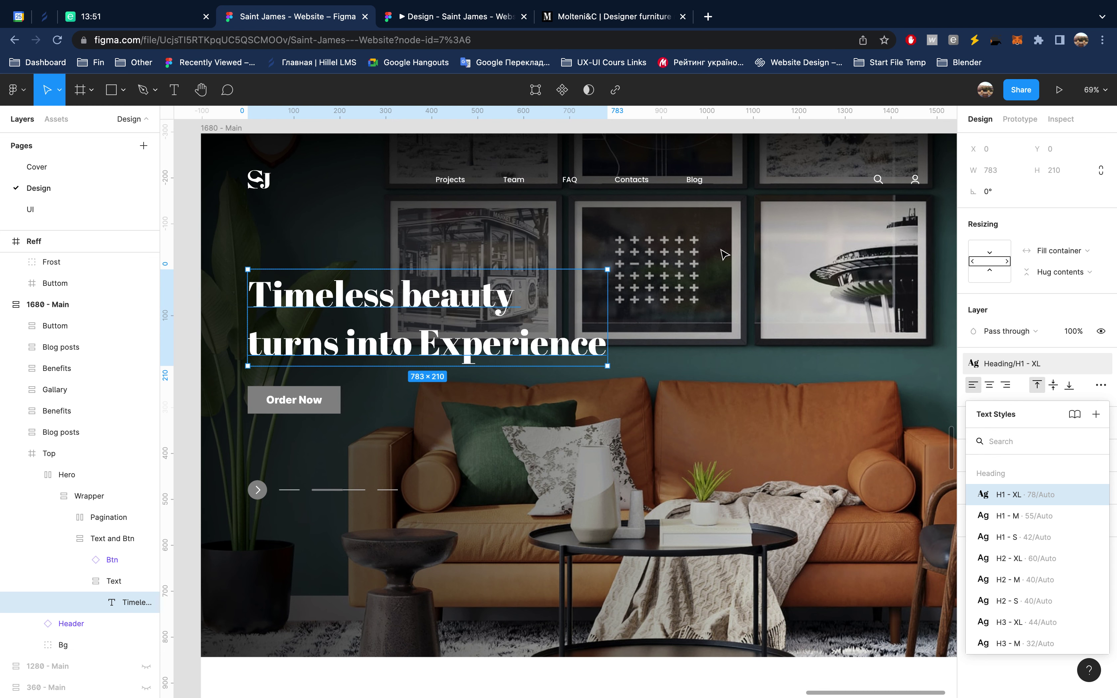
key(ctrl+Tab)
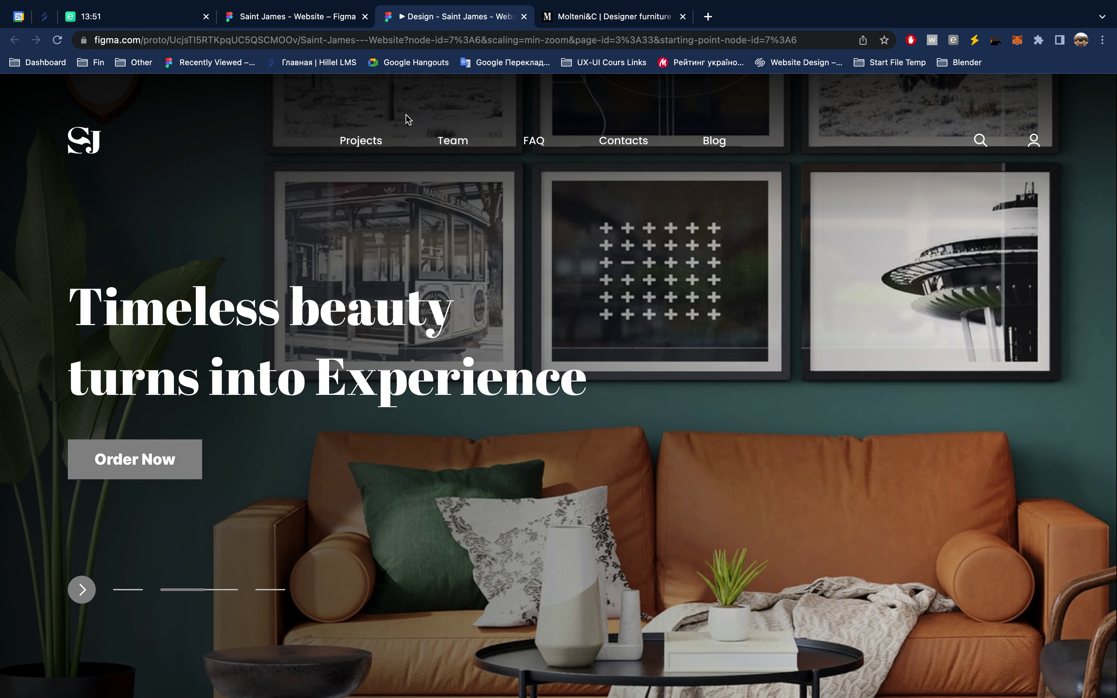
Step: Return from the prototype preview to the Saint James design in the Figma editor
click(308, 23)
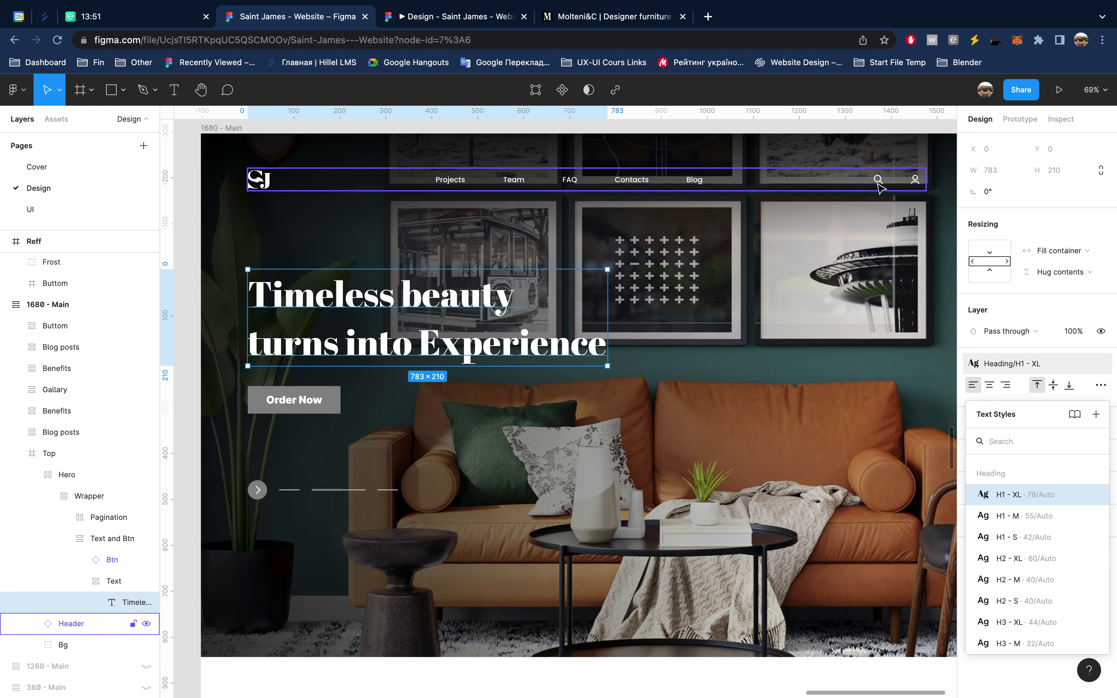
Step: Select the hero's Order Now button and jump to its main Btn component on the UI page
double_click(316, 406)
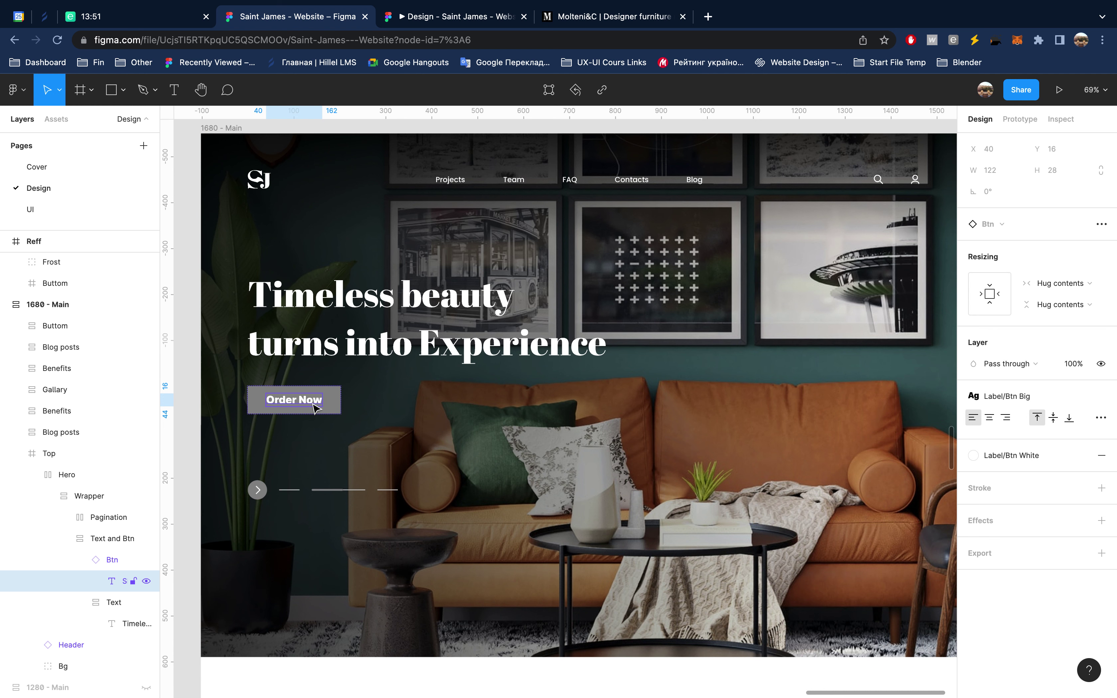
click(56, 563)
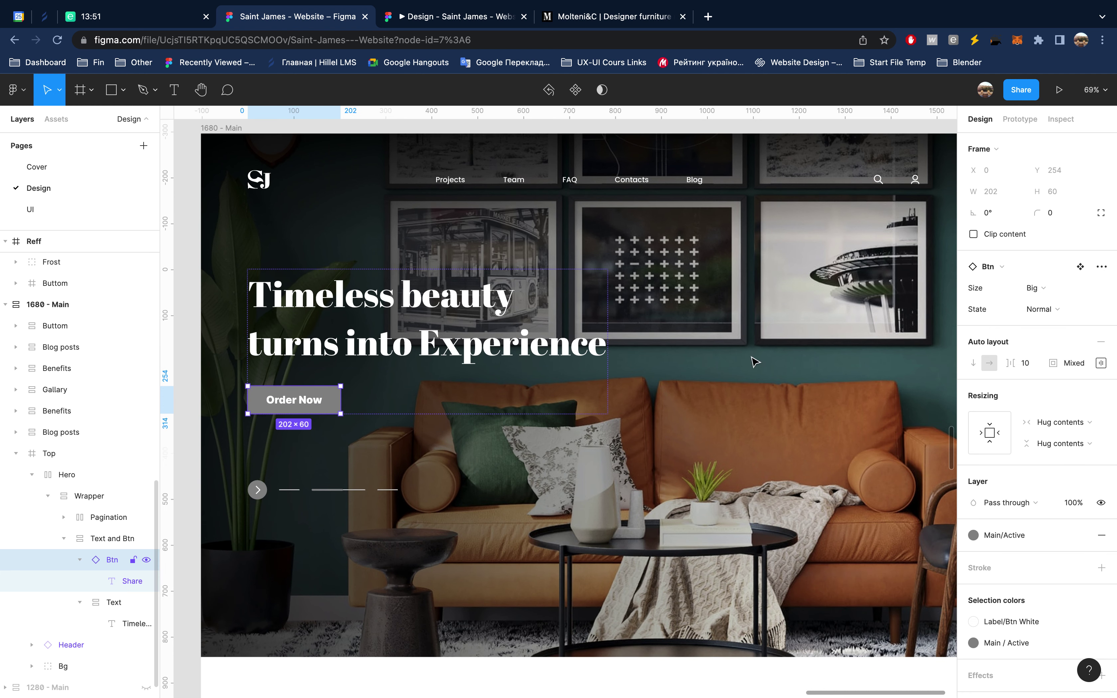
click(1080, 267)
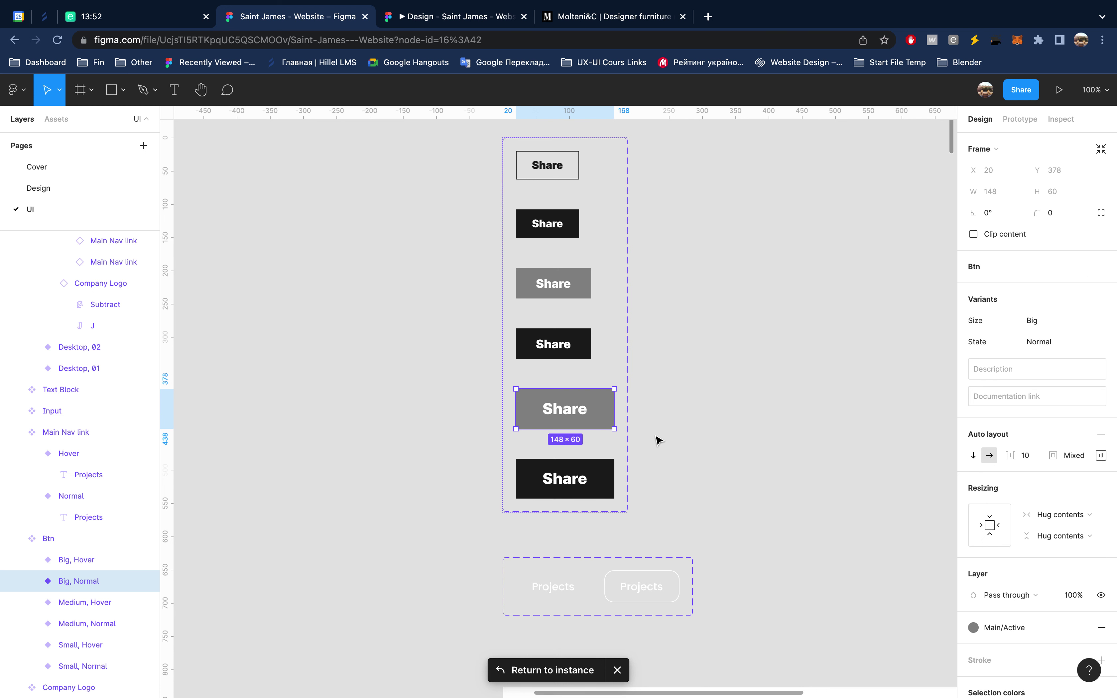
Step: Copy the outlined Main Nav link hover styling and paste it onto the Btn Big, Normal variant
mouse_move(590, 409)
scroll(589, 409, down, 5)
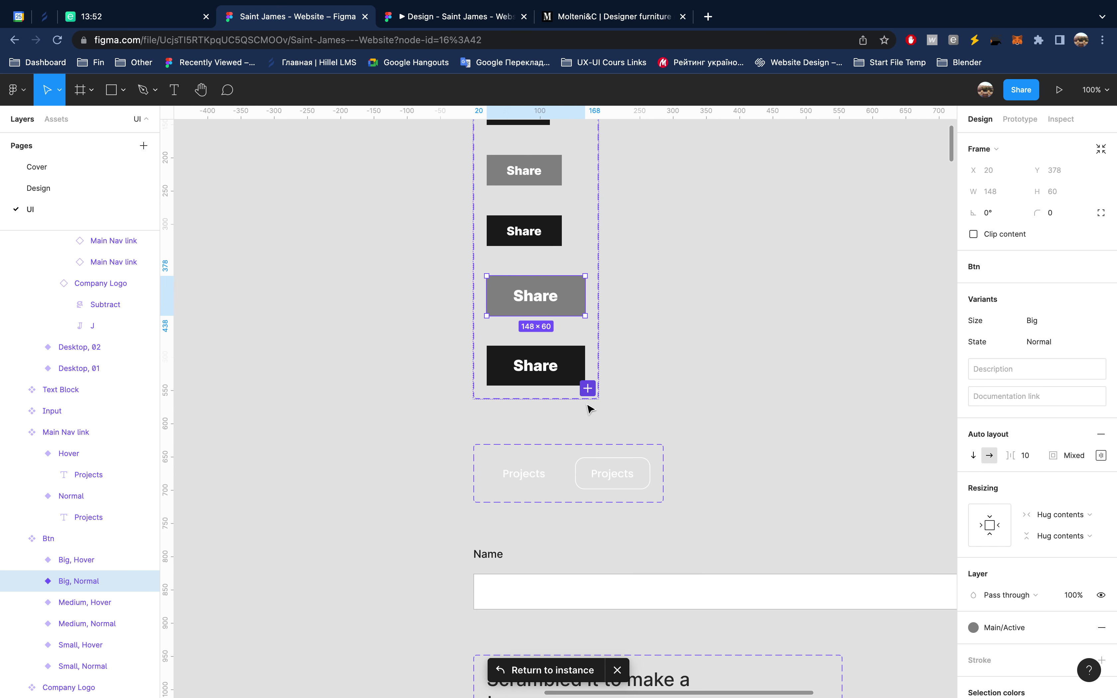
click(634, 474)
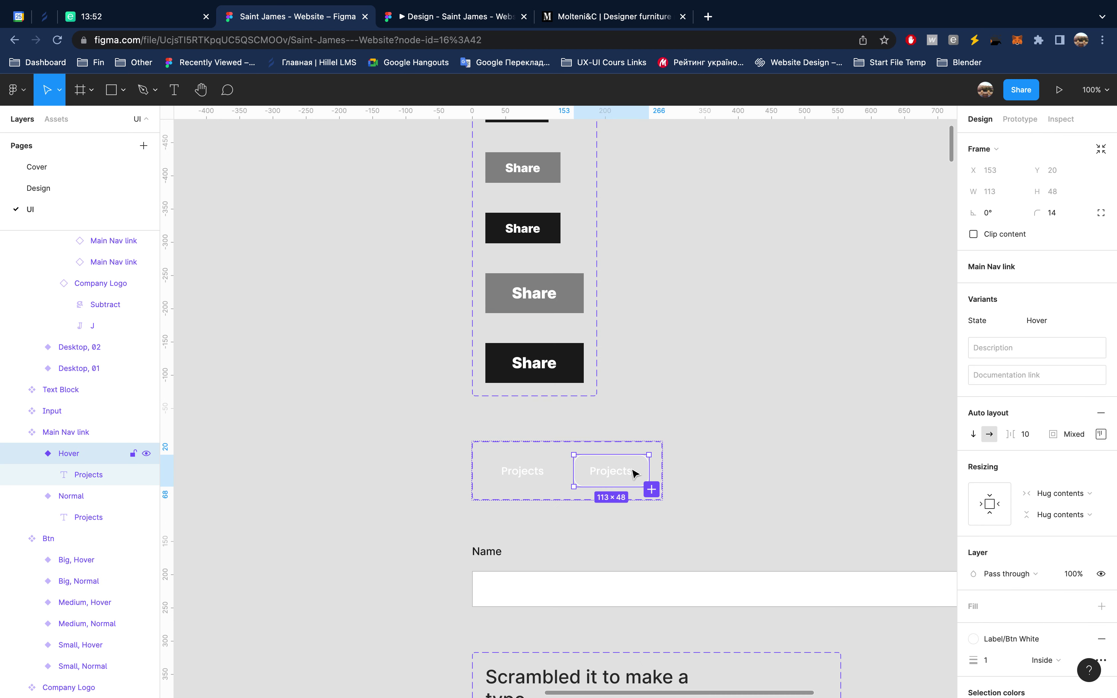
key(alt)
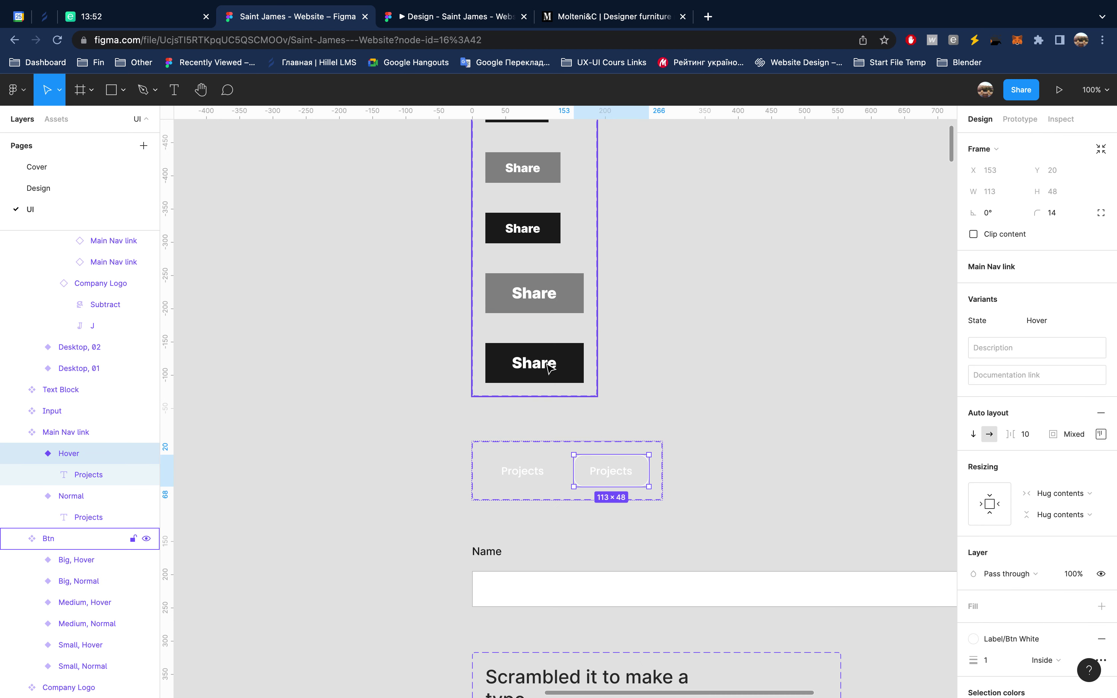
click(545, 363)
click(541, 302)
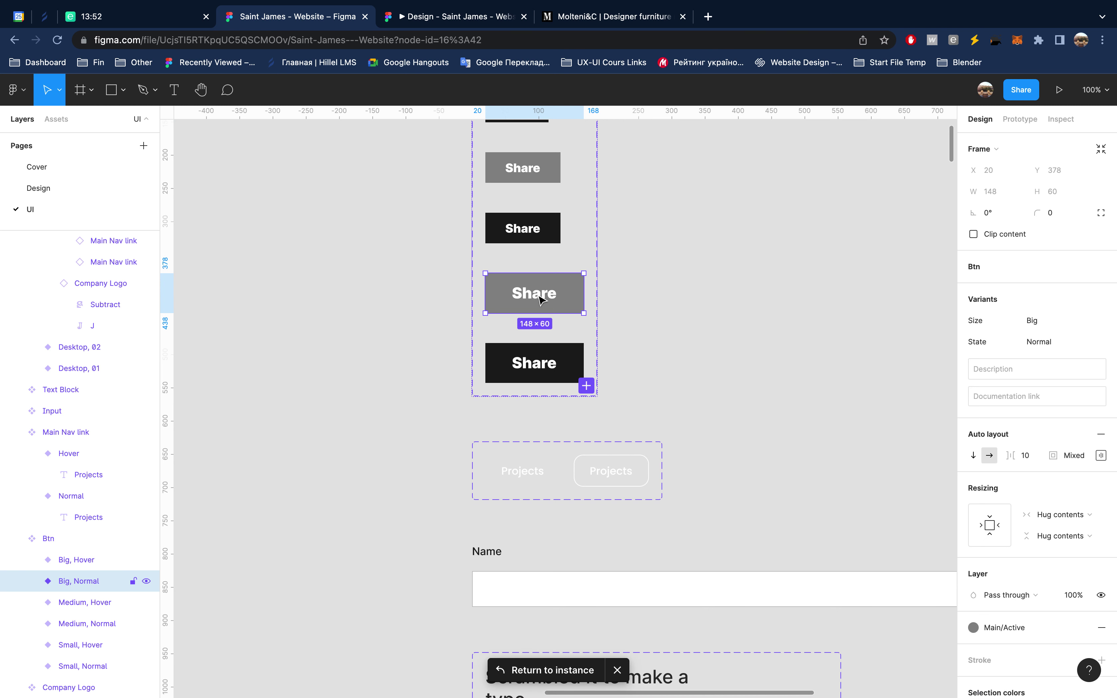
key(ctrl+alt+v)
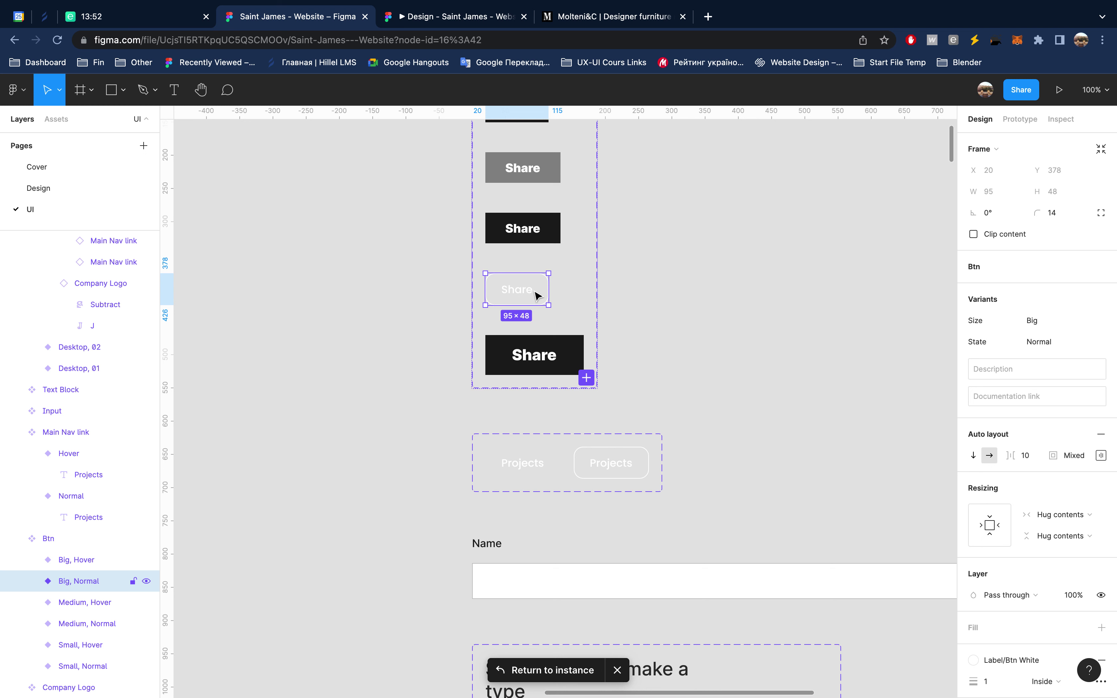
Step: Give the Share label the Btn Big text style and return to the hero's Order Now instance
double_click(531, 296)
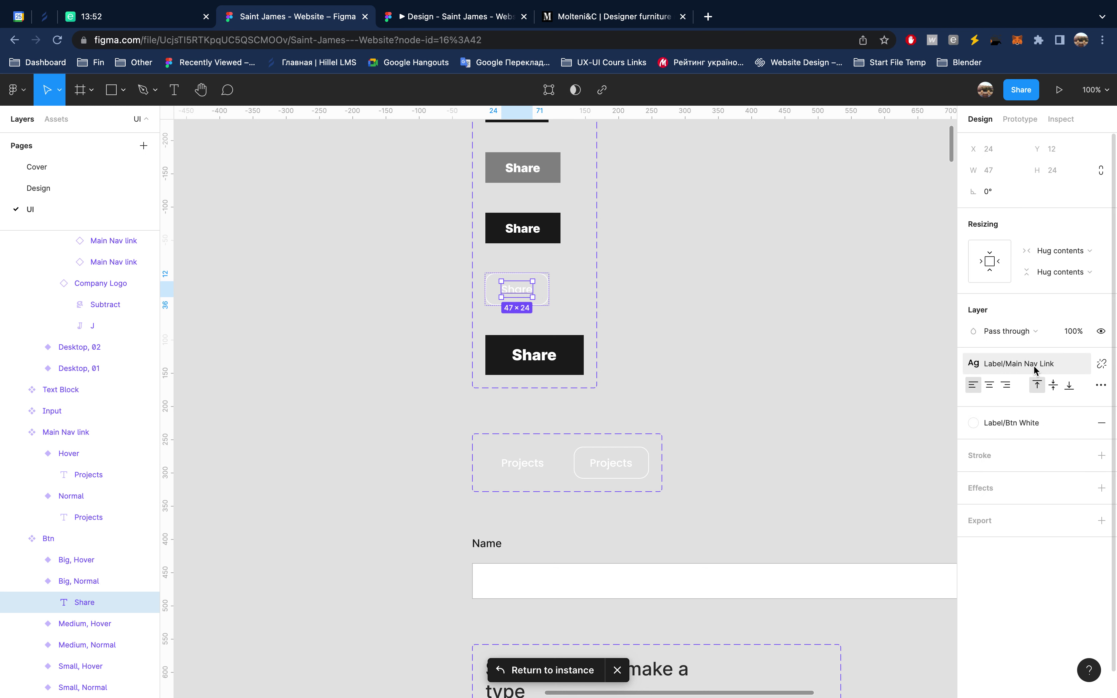
click(1033, 364)
mouse_move(1029, 613)
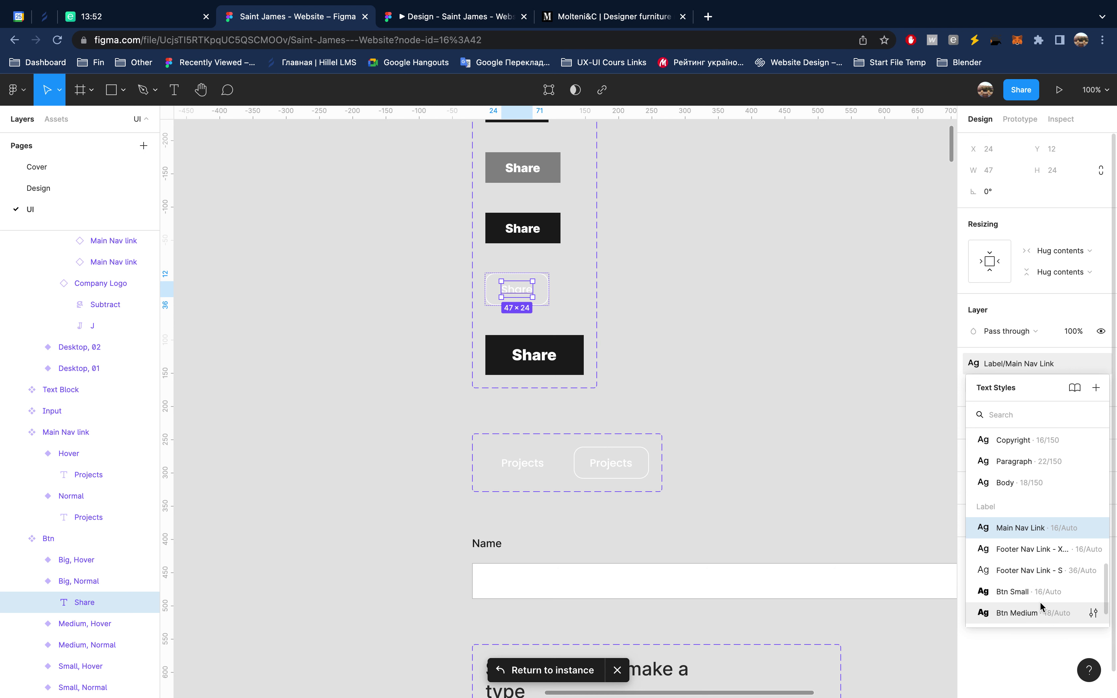
scroll(1040, 601, down, 2)
click(1040, 588)
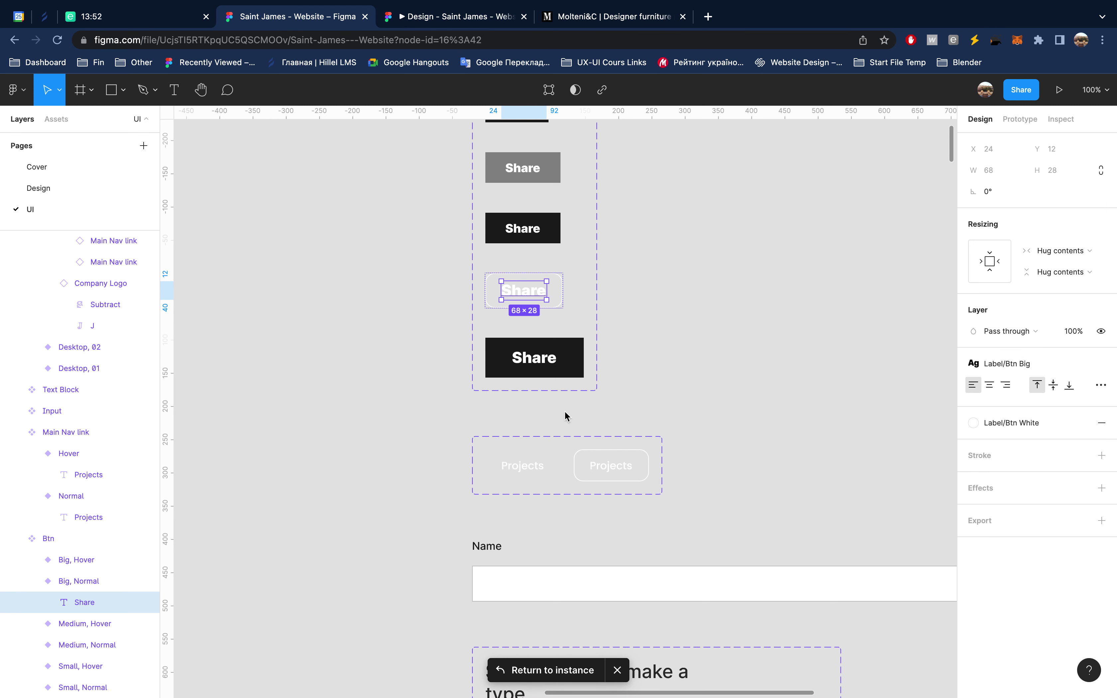
click(557, 669)
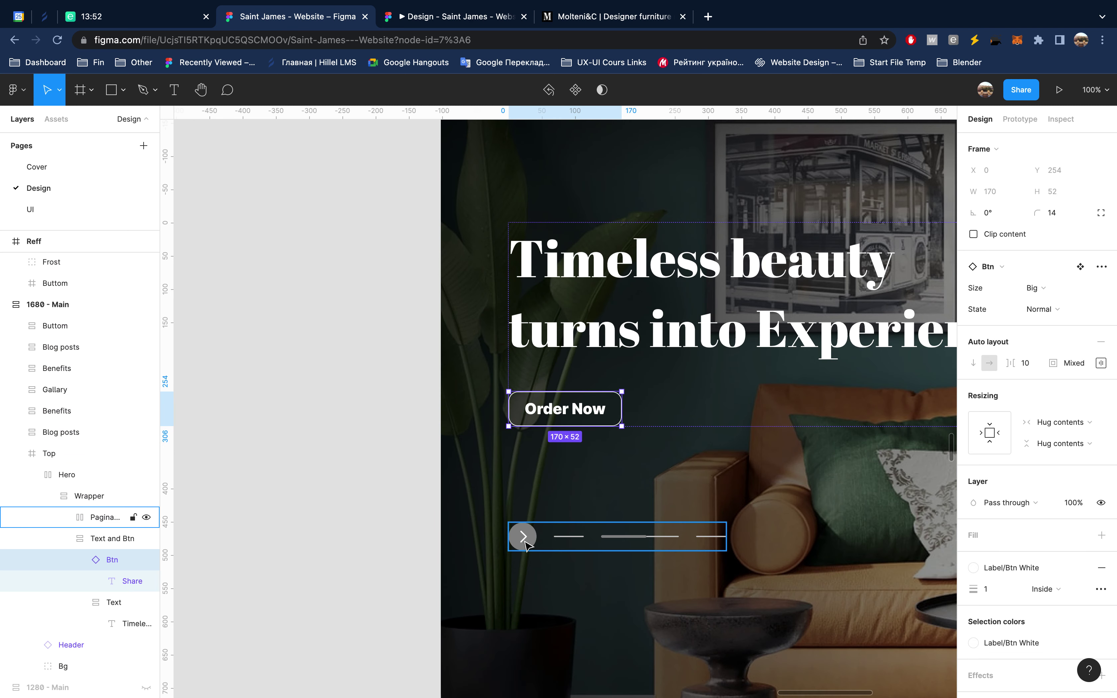
Step: Inspect the font of the reference hero's Get an Estimate label
scroll(524, 545, left, 5)
scroll(526, 546, left, 10)
scroll(526, 544, left, 5)
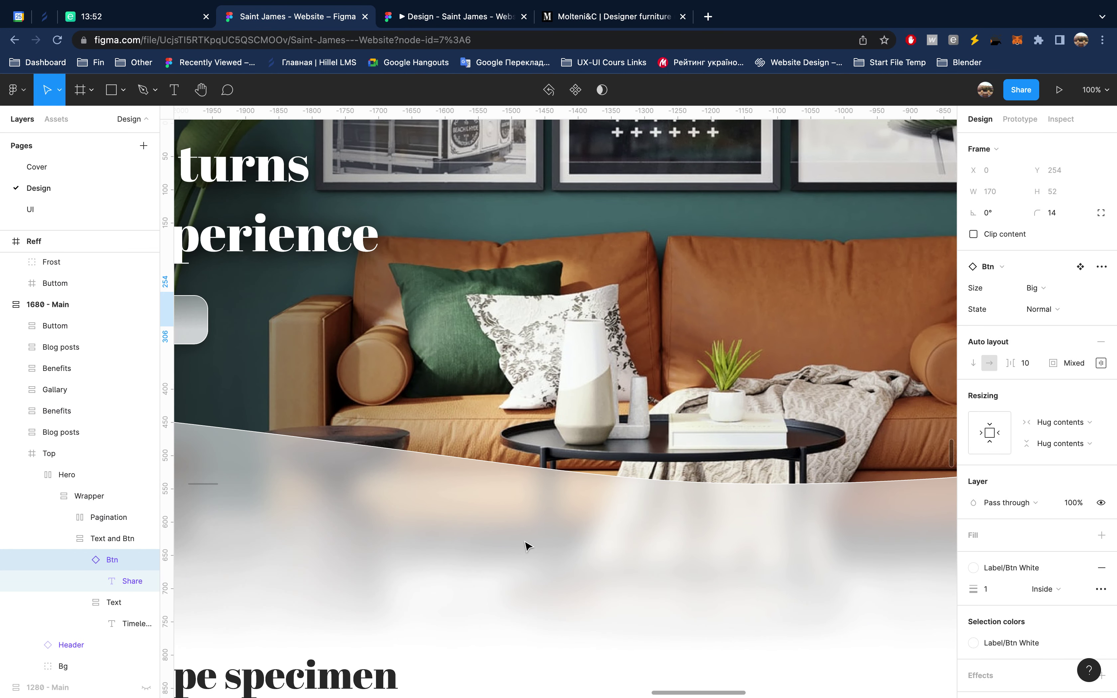
scroll(526, 544, left, 5)
scroll(536, 461, left, 2)
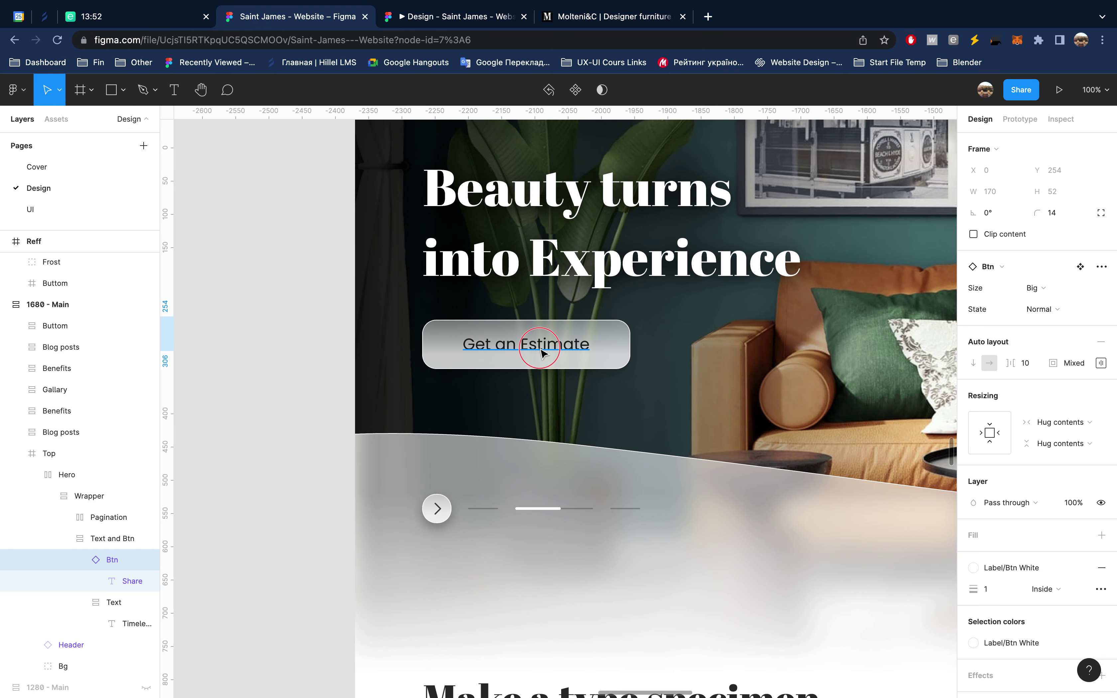
click(542, 353)
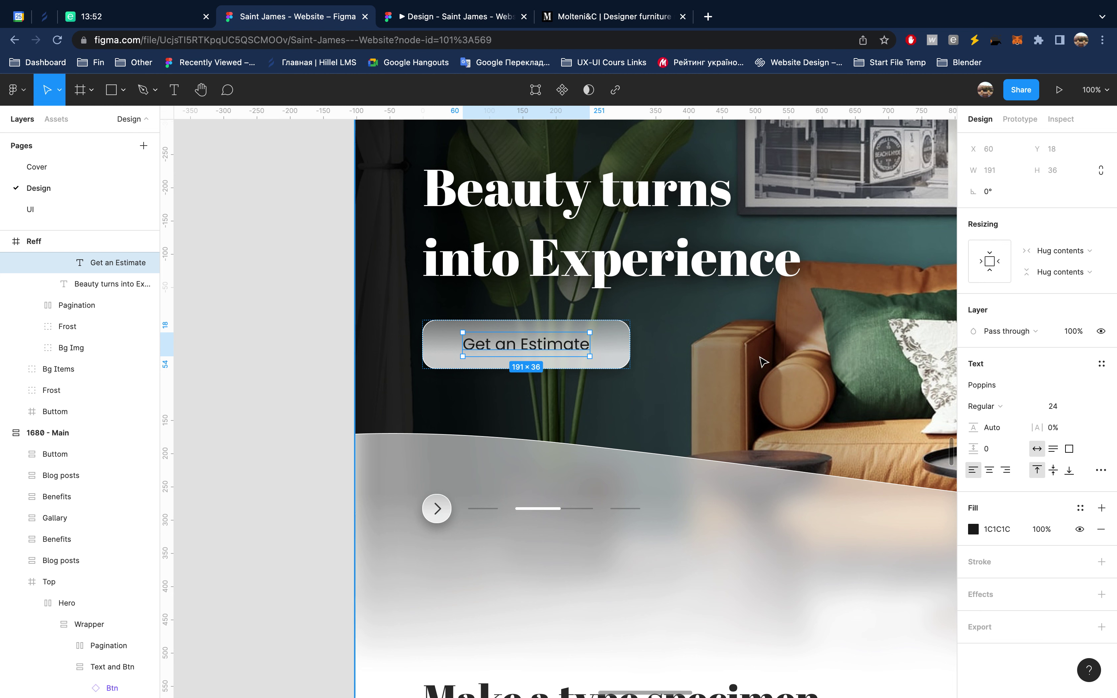
Step: Go from the hero's Order Now button to its main component and select the Big, Normal variant
scroll(763, 361, right, 10)
scroll(762, 362, right, 5)
scroll(762, 361, right, 5)
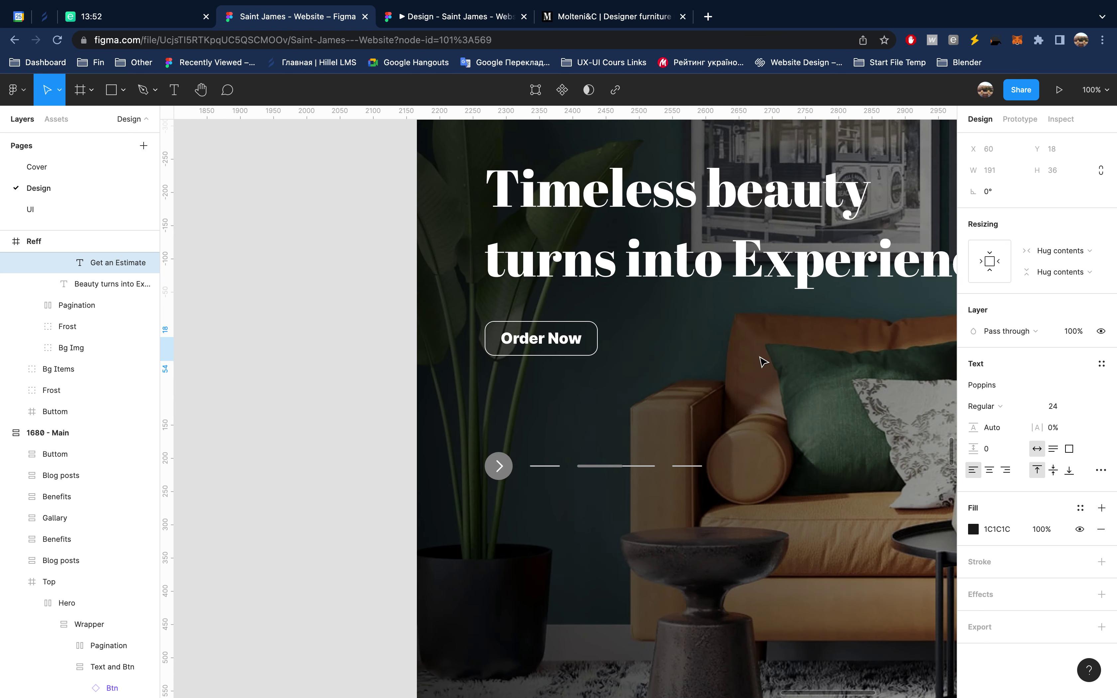
scroll(762, 362, right, 5)
scroll(762, 362, right, 5)
scroll(762, 362, left, 5)
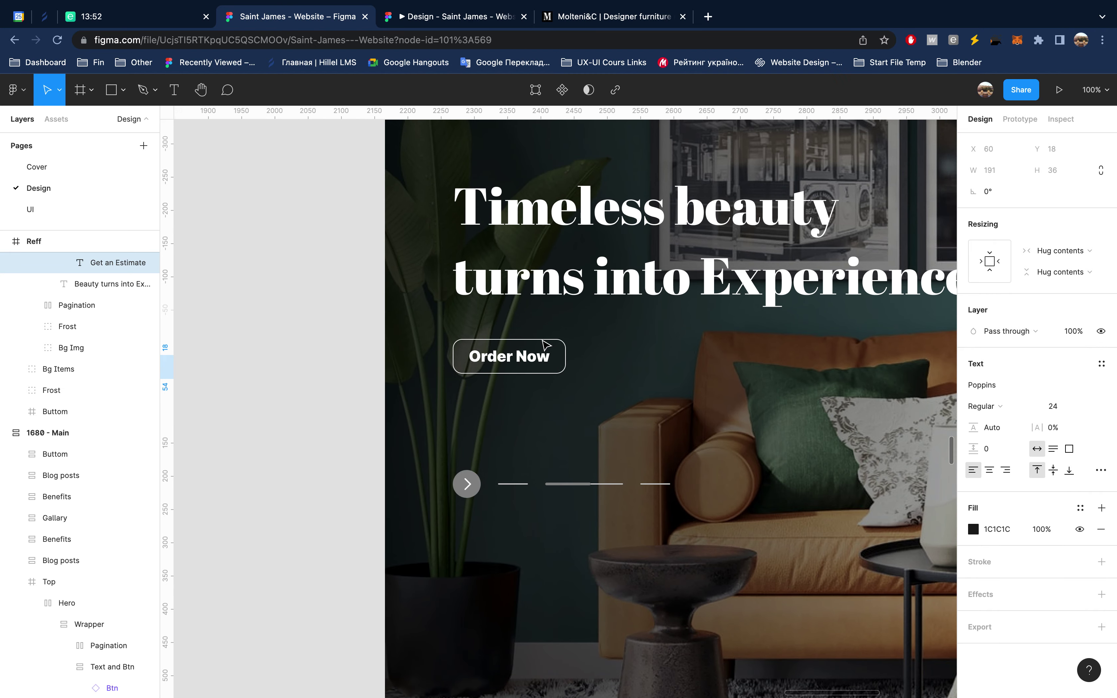
click(537, 362)
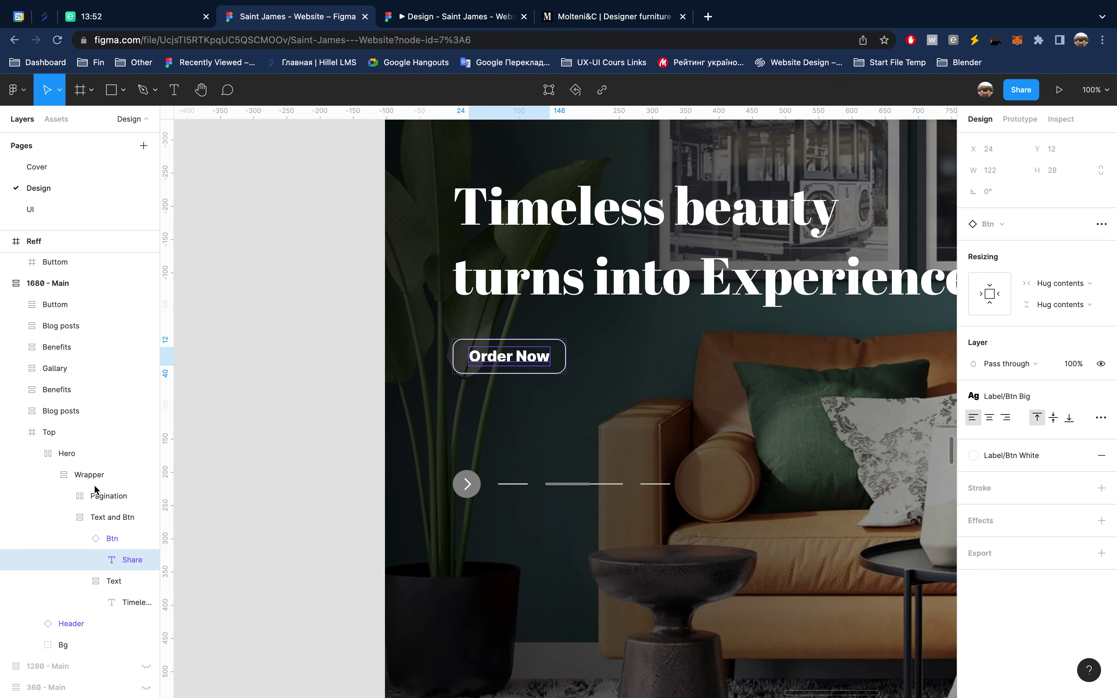
click(112, 537)
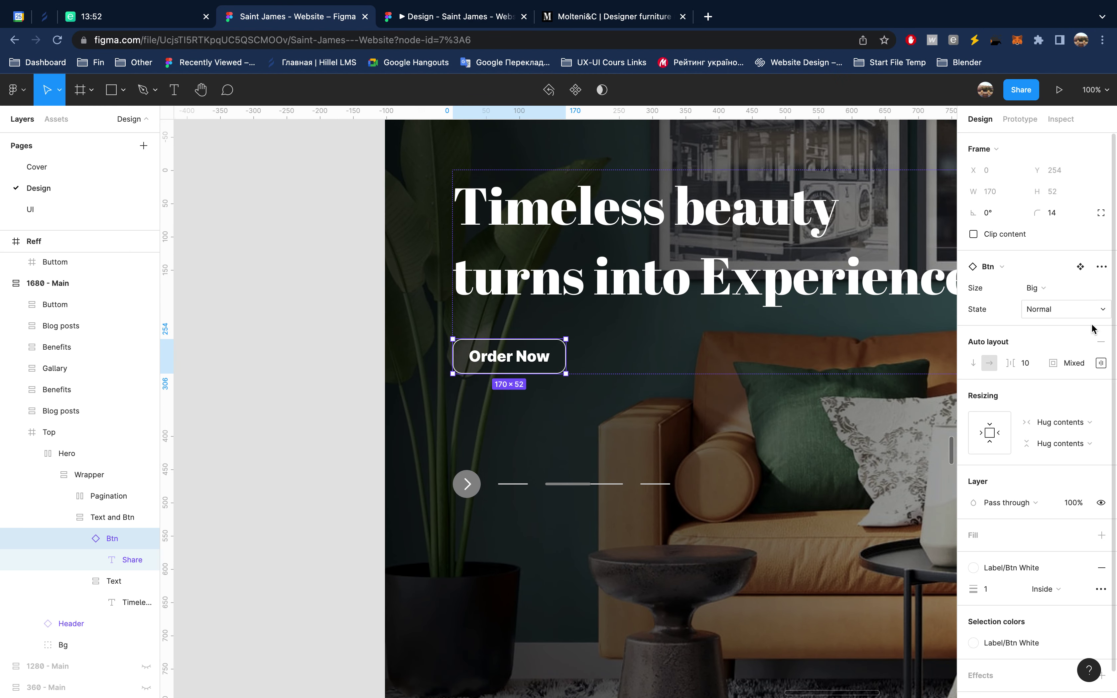
click(1080, 268)
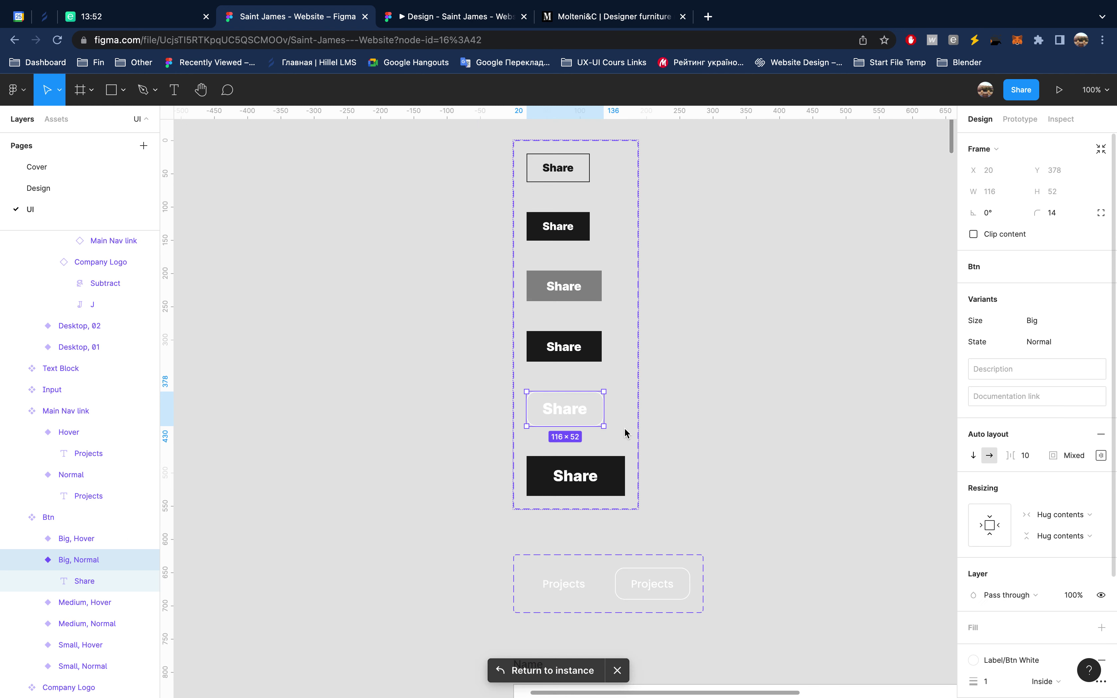
click(569, 412)
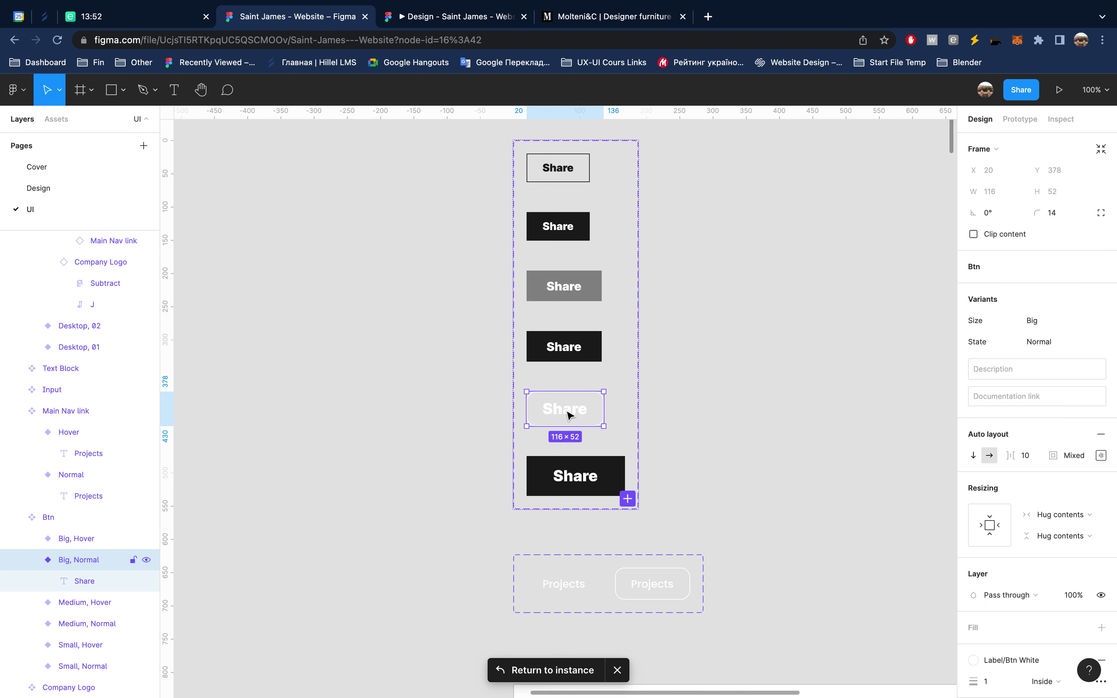
Step: Edit the Btn Big text style from the Share label and change its font to Poppins
double_click(567, 411)
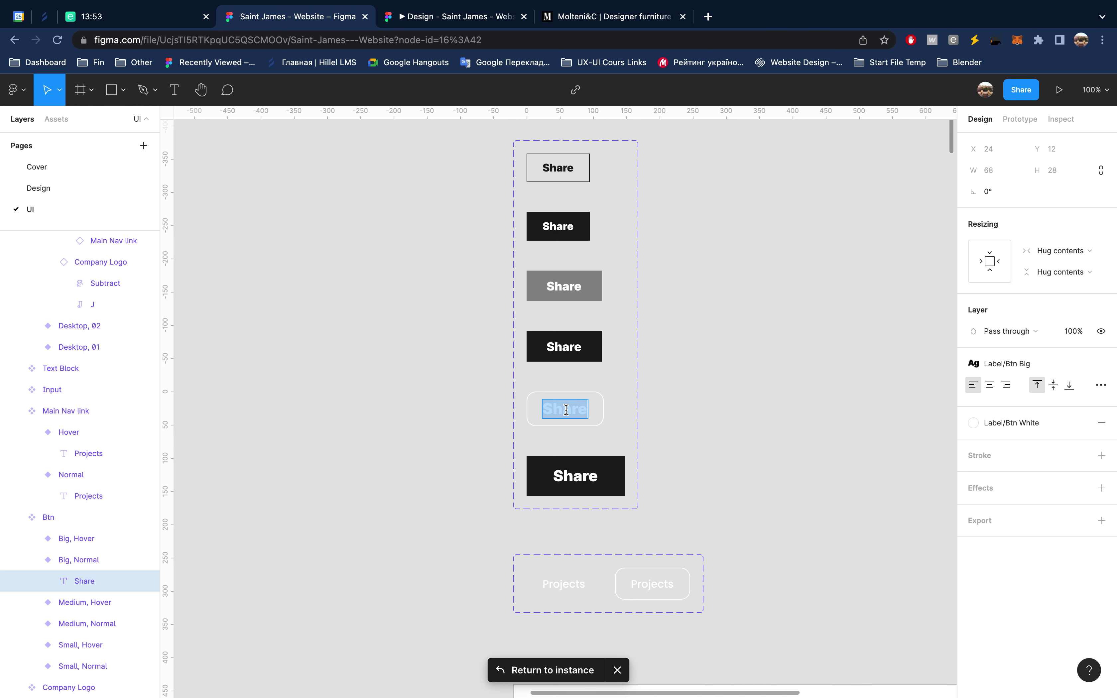
key(Escape)
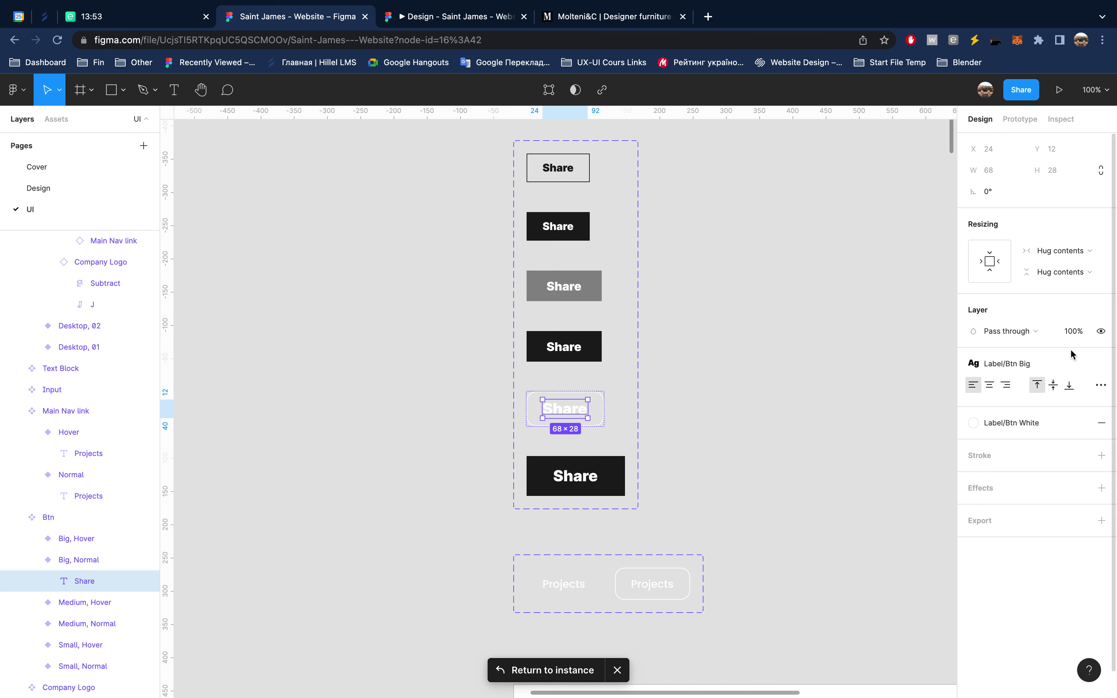
click(1047, 363)
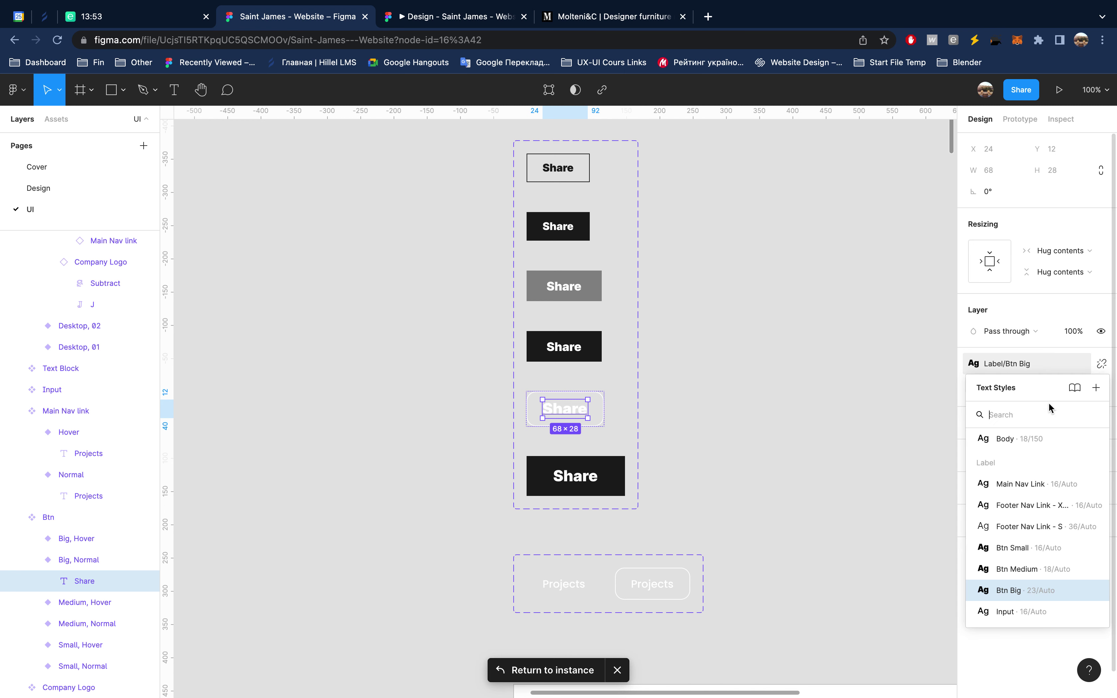
click(1090, 590)
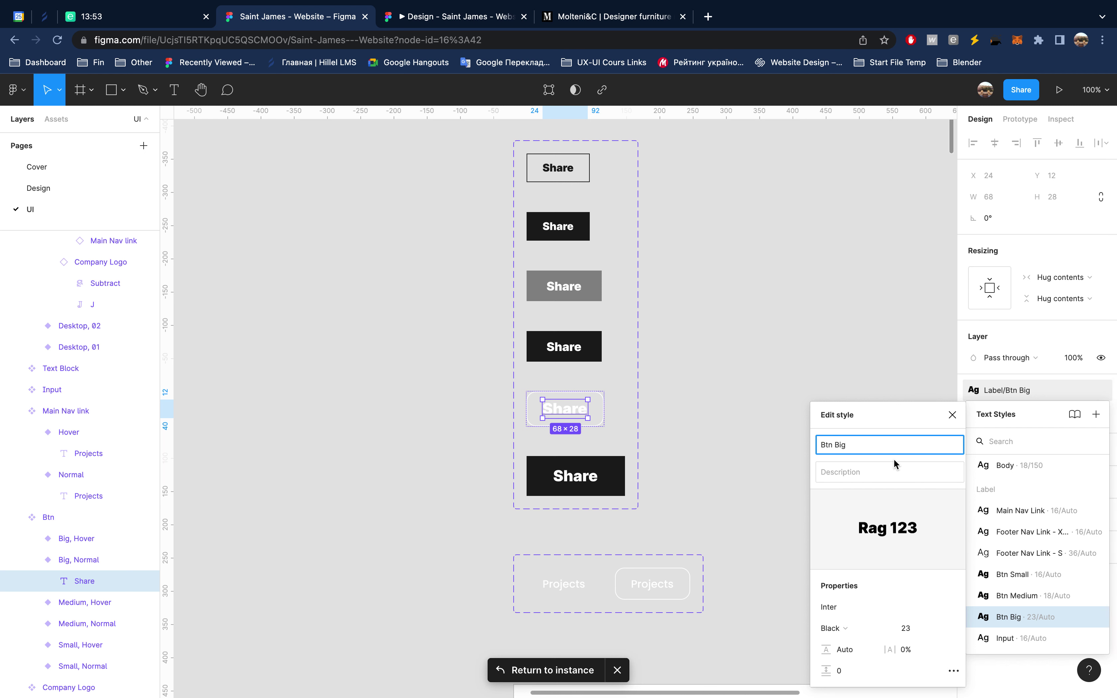
click(862, 611)
text(Poppins)
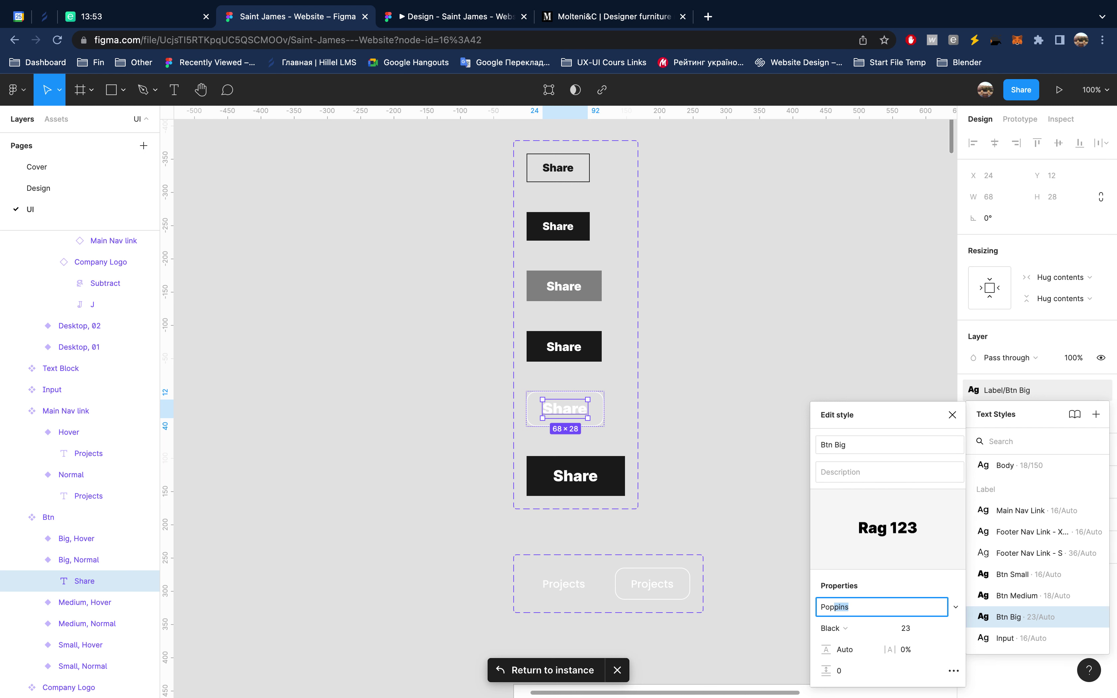
key(Return)
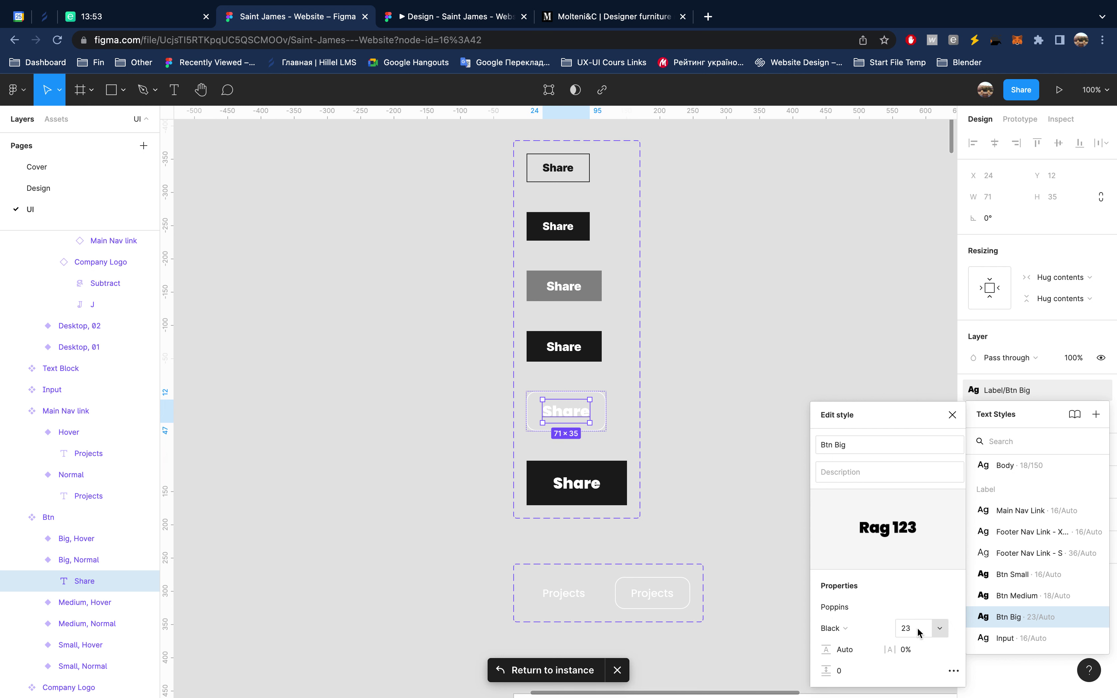
Step: Set the Btn Big text style to size 24 and Regular weight
click(912, 628)
key(Up)
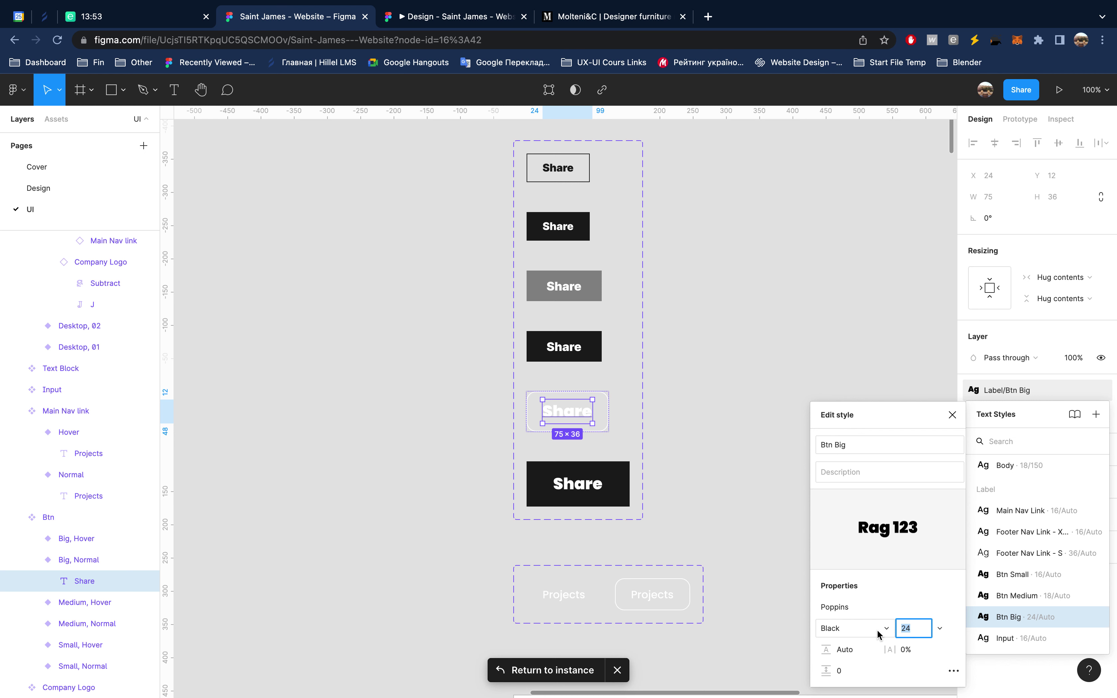
click(877, 628)
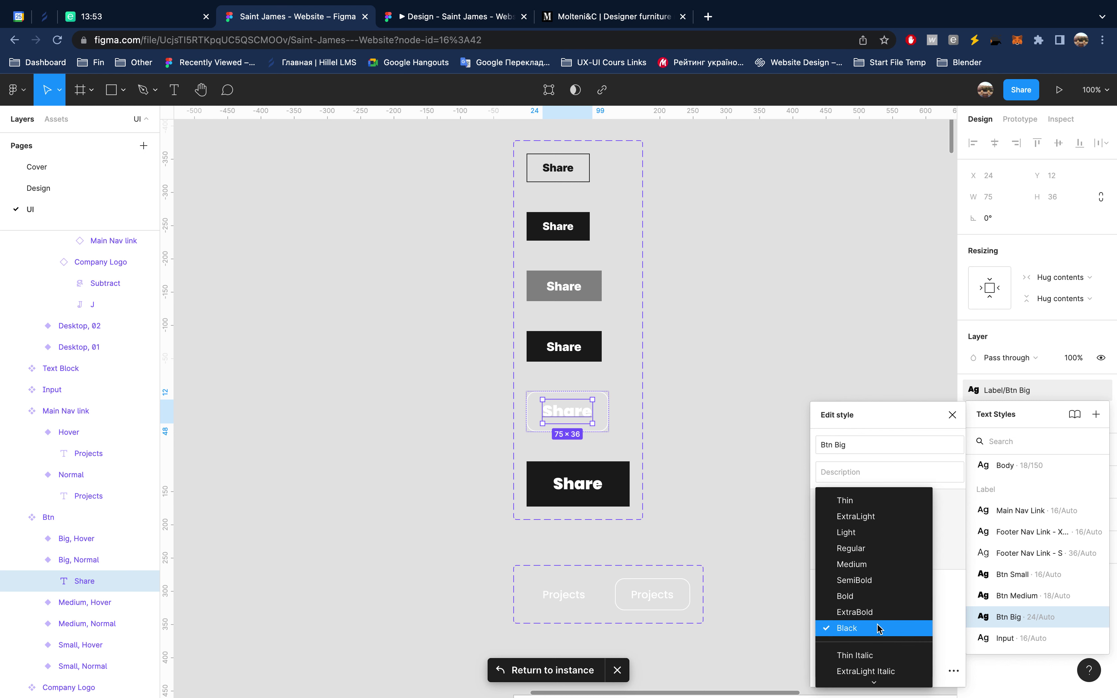
click(891, 552)
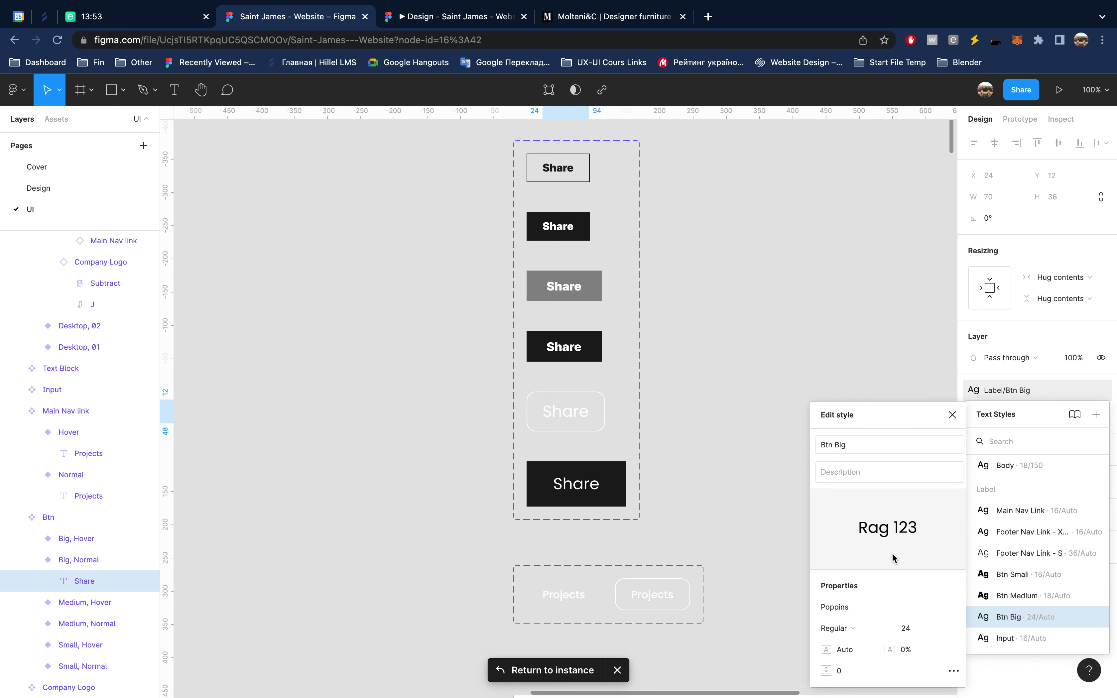
click(952, 414)
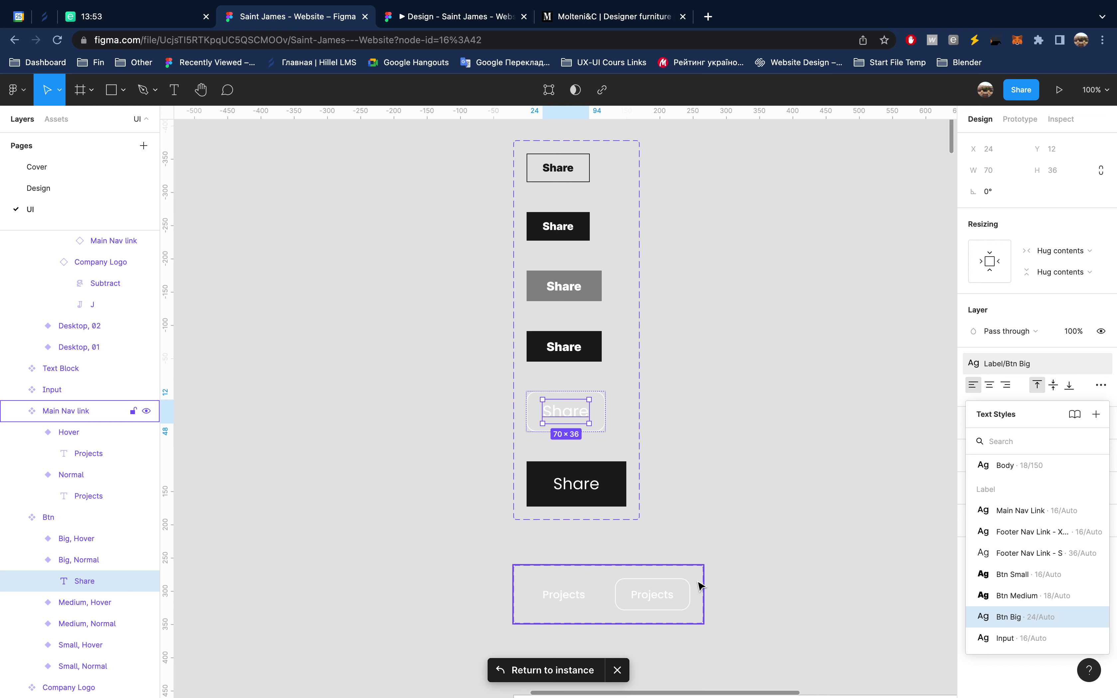
click(627, 16)
scroll(815, 424, down, 2)
Step: Copy the DISCOVER MORE label from the Molteni@Home section on the Molteni&C site
scroll(815, 424, down, 3)
scroll(815, 425, down, 3)
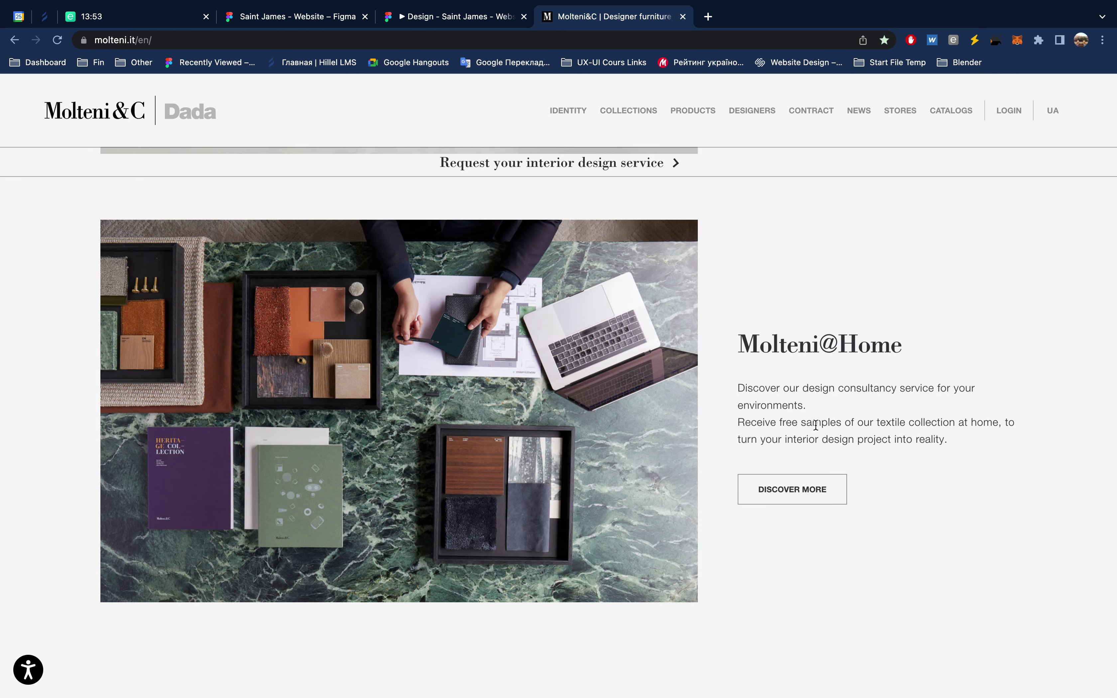
scroll(815, 424, down, 5)
scroll(815, 424, down, 4)
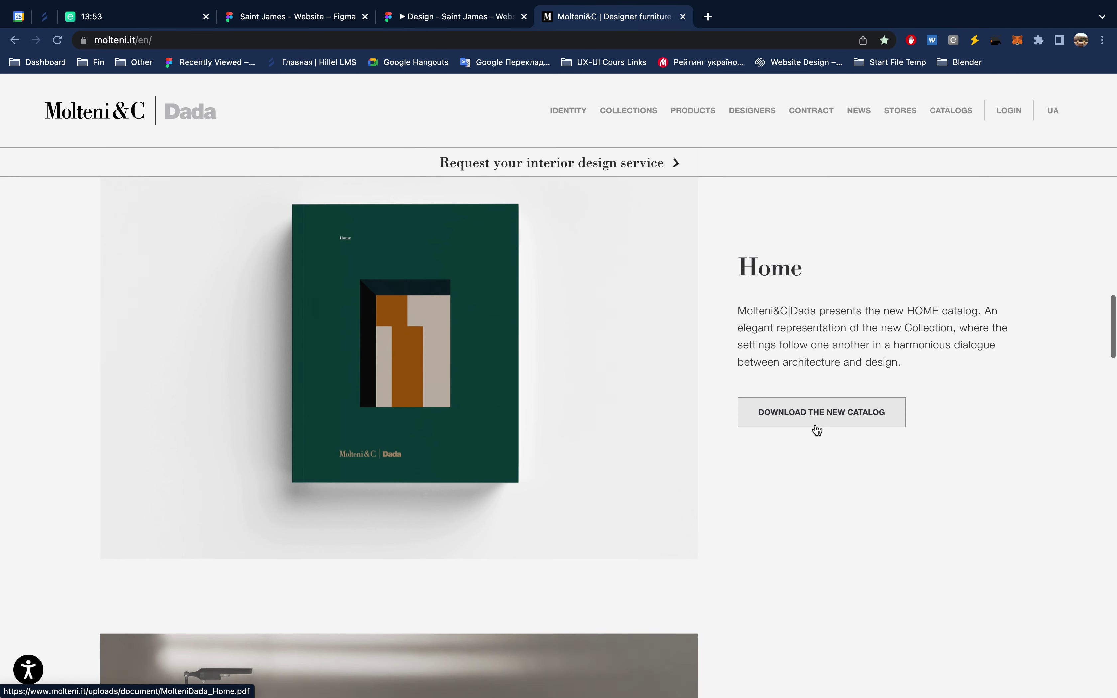
scroll(814, 427, up, 8)
scroll(815, 425, up, 2)
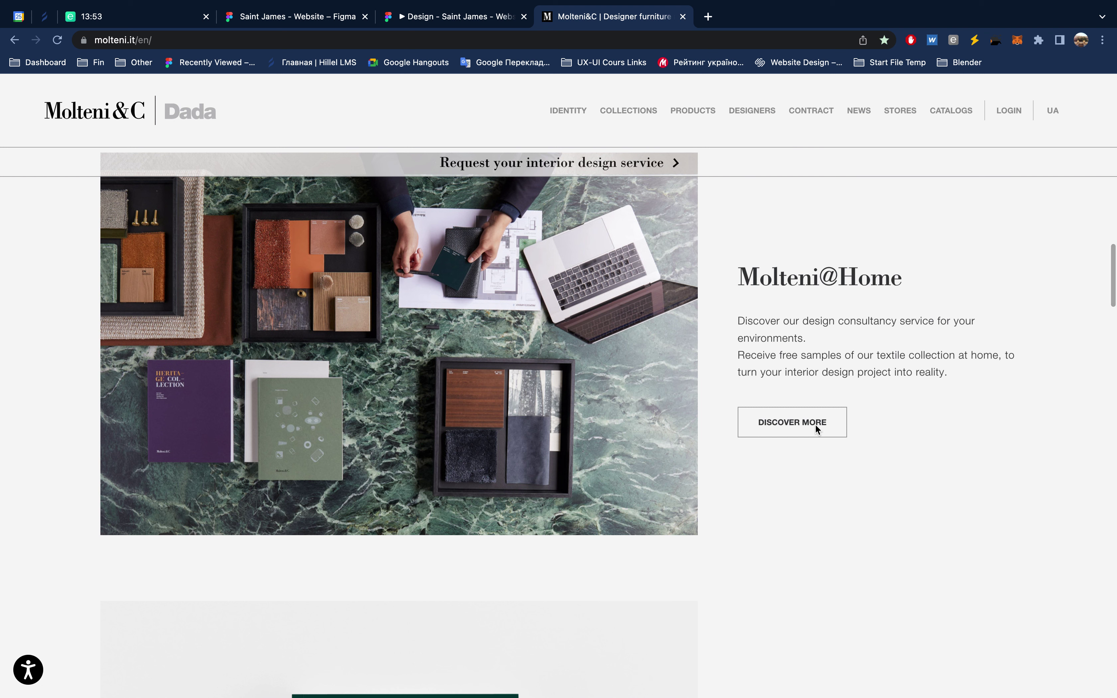
right_click(815, 429)
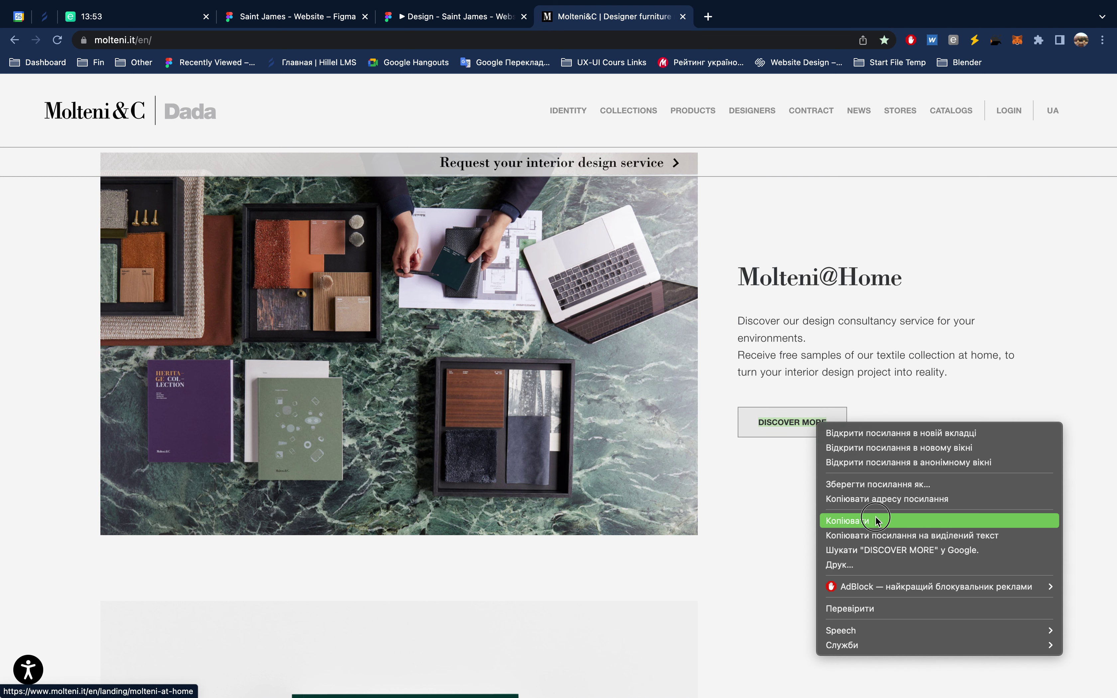
click(868, 521)
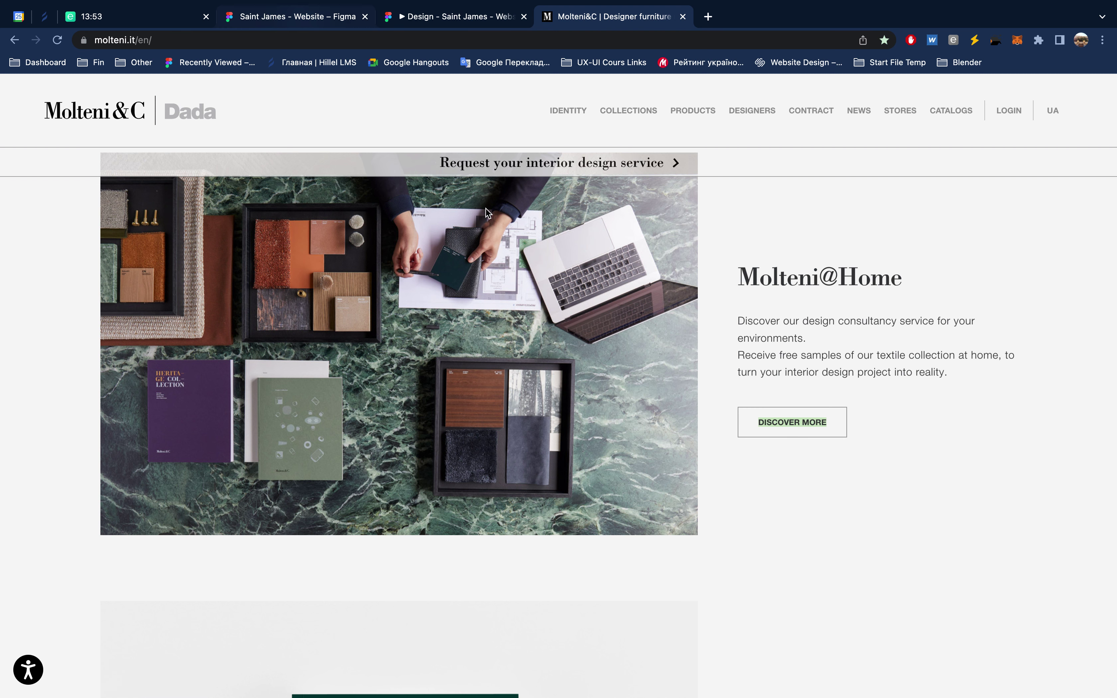
click(305, 17)
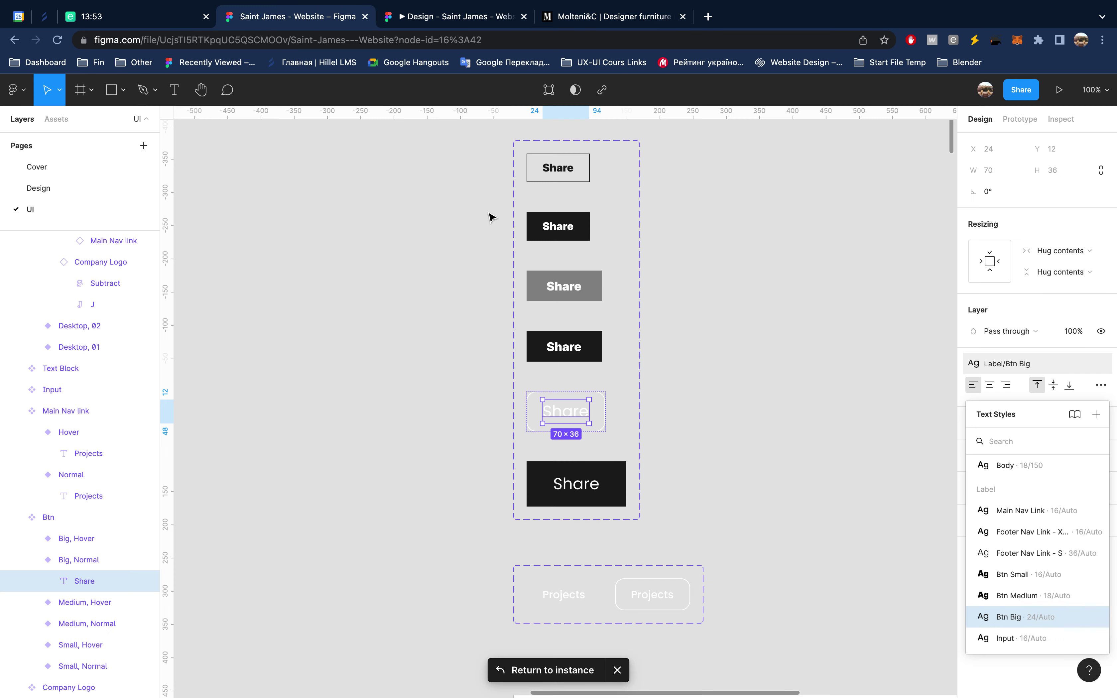
Step: Replace the Big, Normal button's Share label with DISCOVER MORE
double_click(572, 411)
text(DISCOVER MORE)
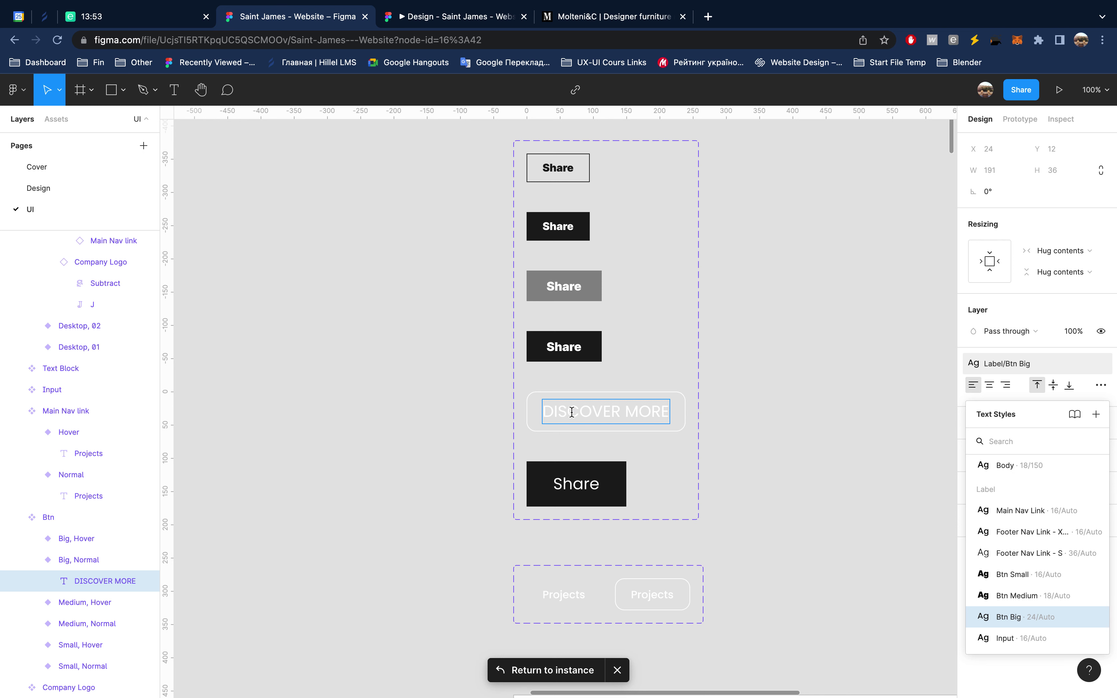
key(Escape)
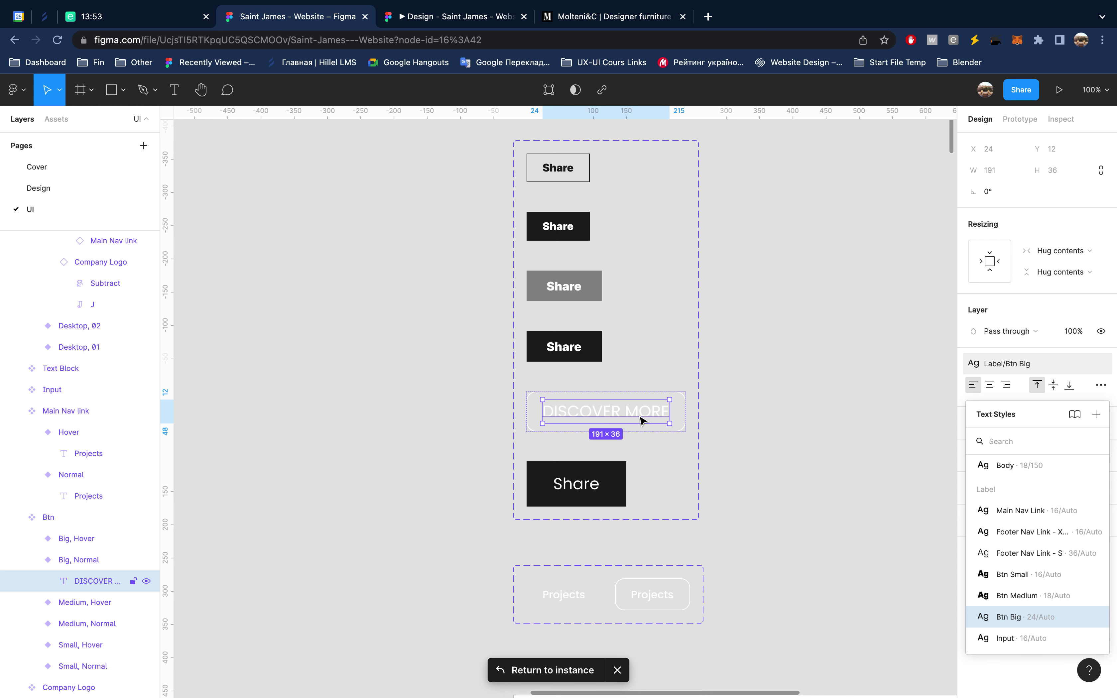
Step: Open Convert Case from the Dashboard bookmarks in a background tab
click(56, 63)
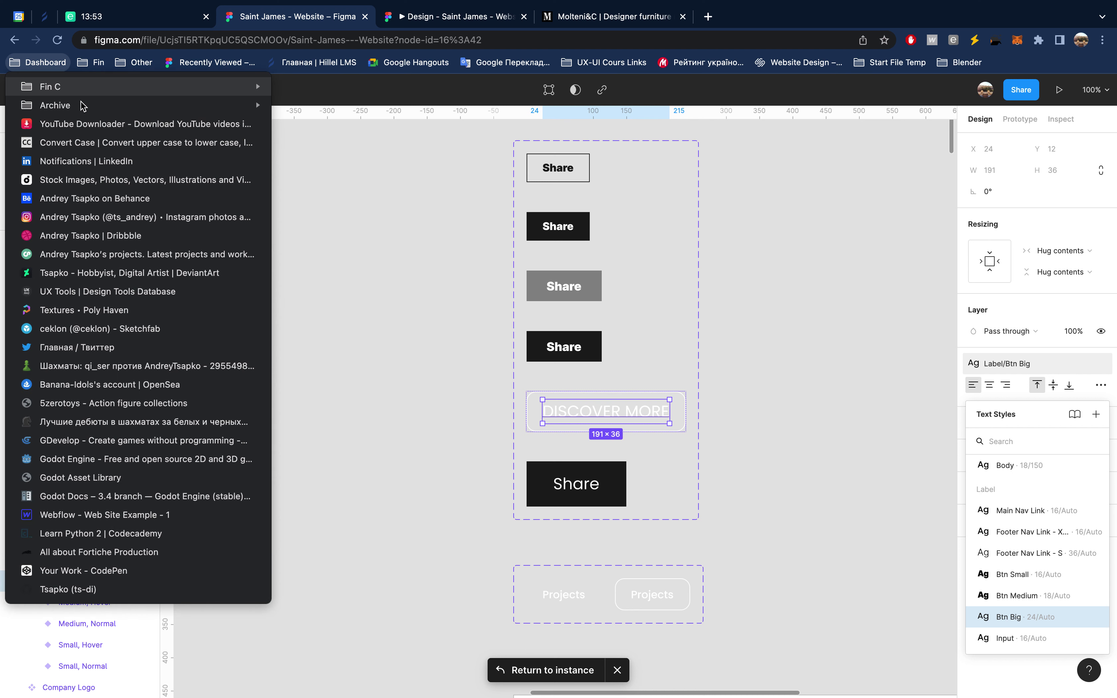
middle_click(106, 146)
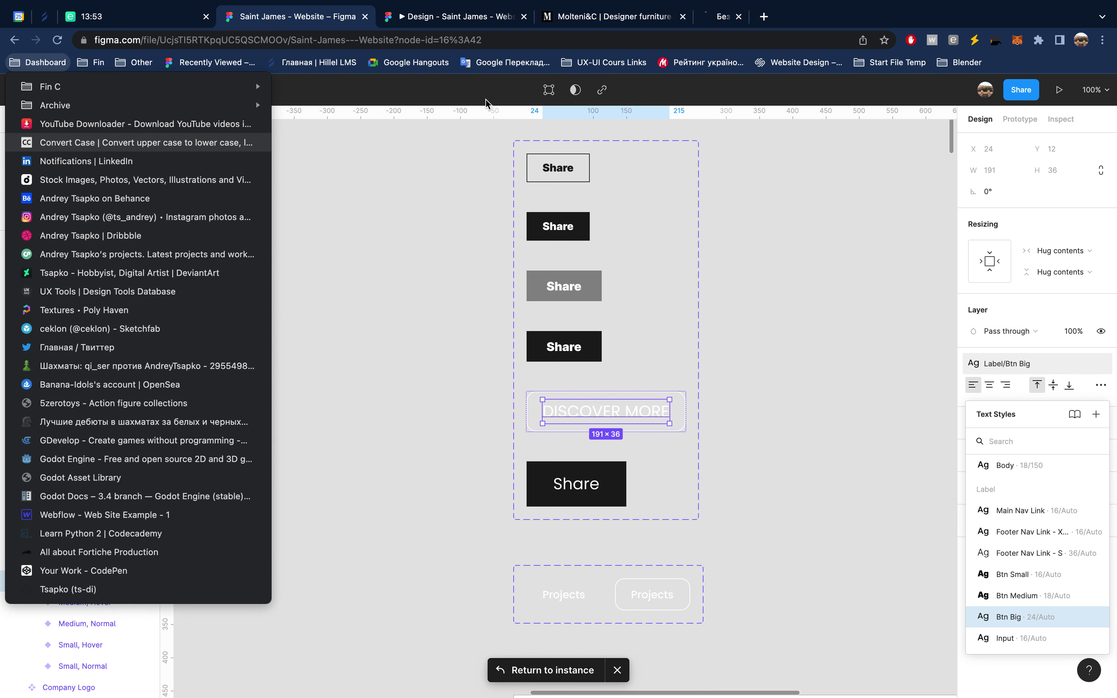
click(326, 22)
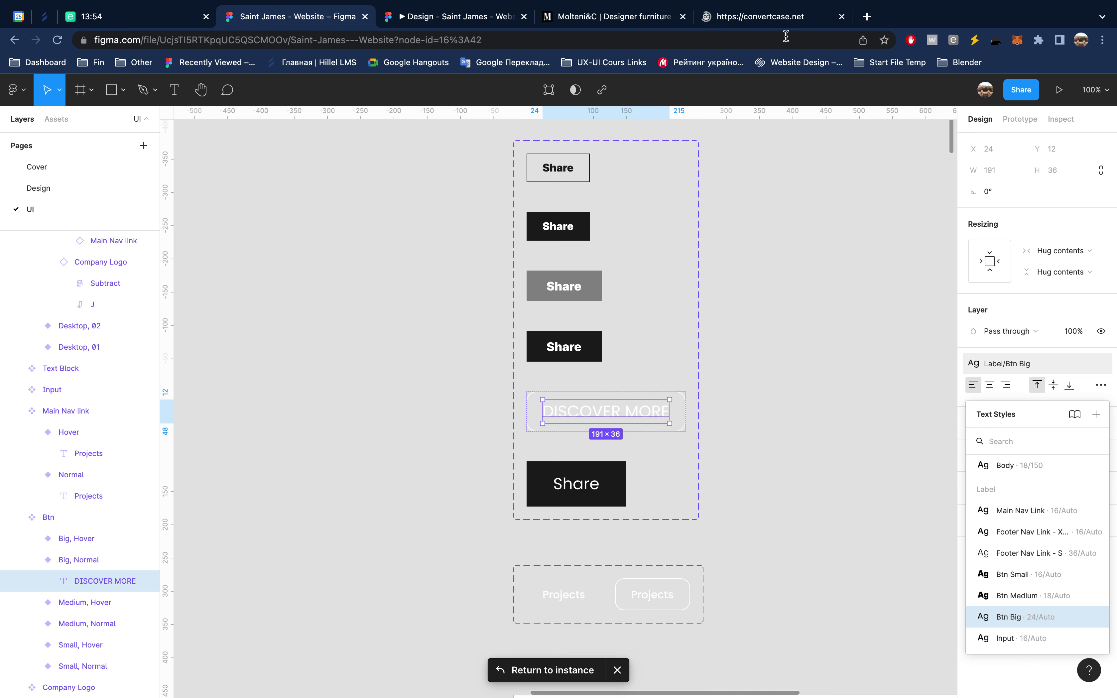
Step: Convert DISCOVER MORE to sentence case 'Discover more' in Convert Case, copy it, and close the tab
click(785, 26)
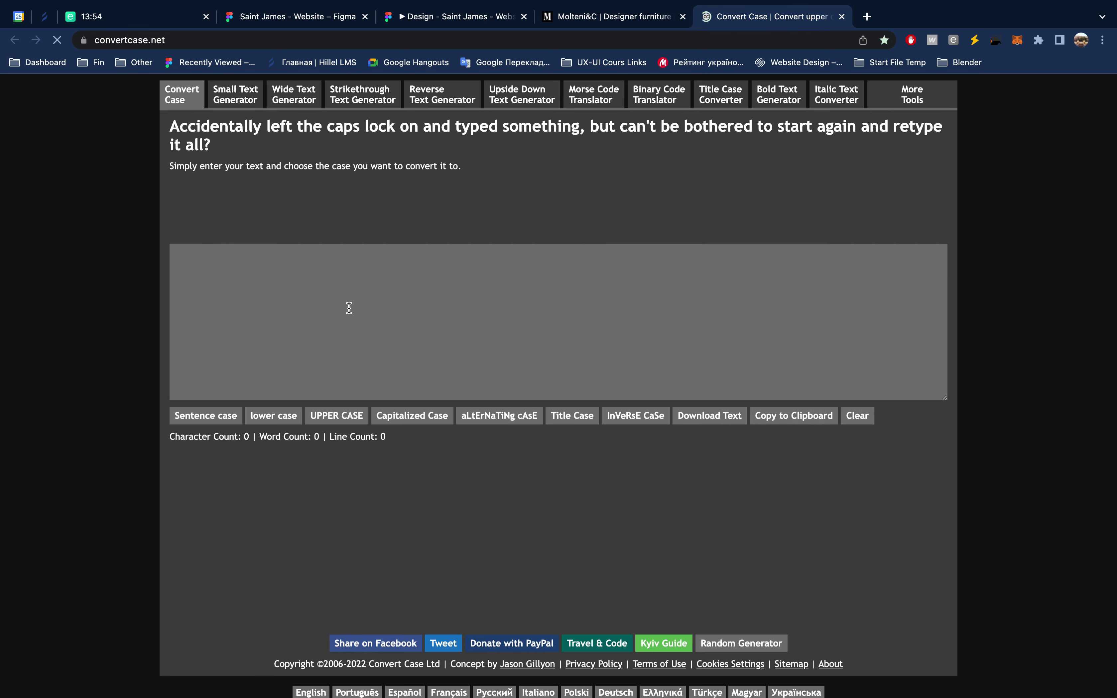
text(DISCOVER MORE)
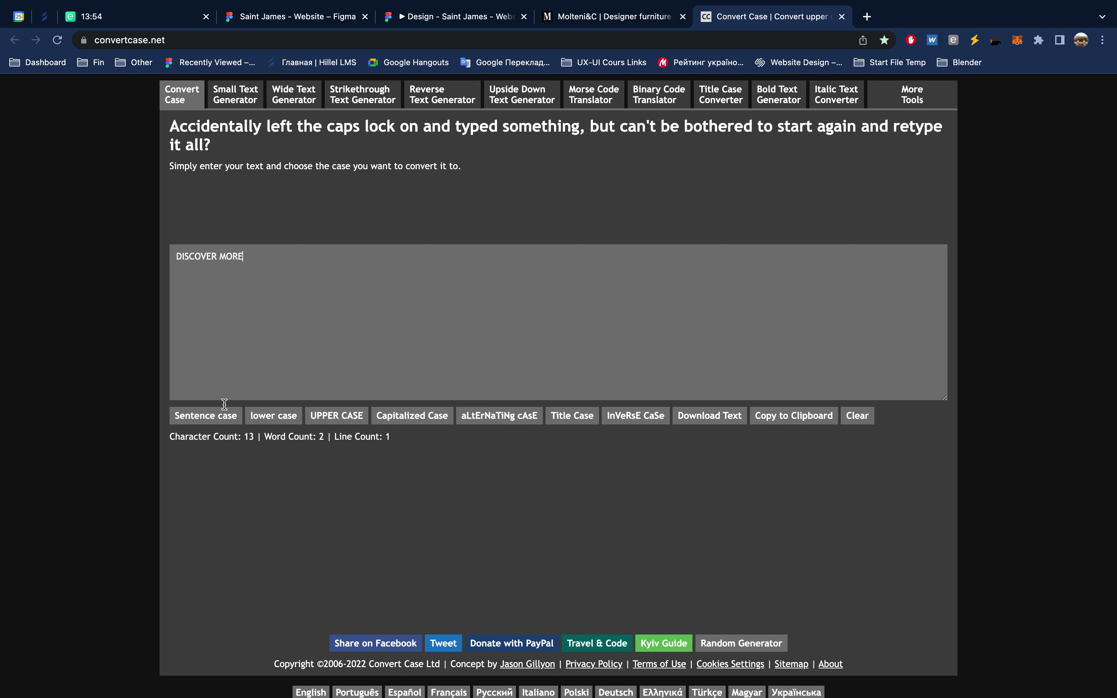
click(225, 418)
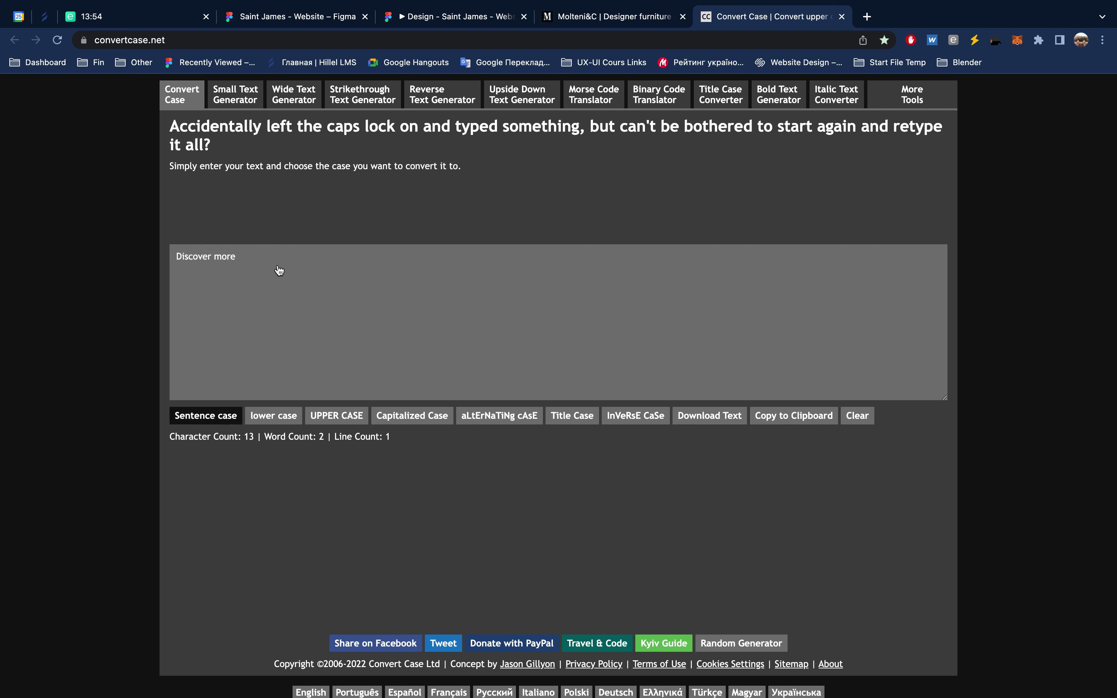
click(155, 252)
drag(156, 253, 283, 275)
key(super+c)
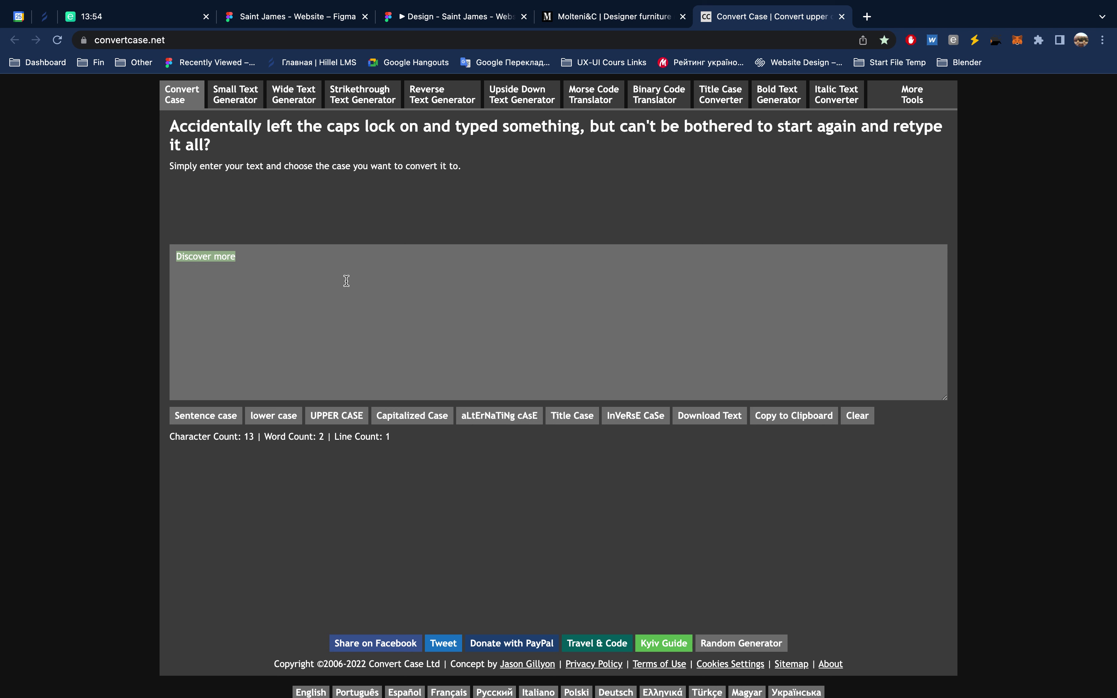
key(super+w)
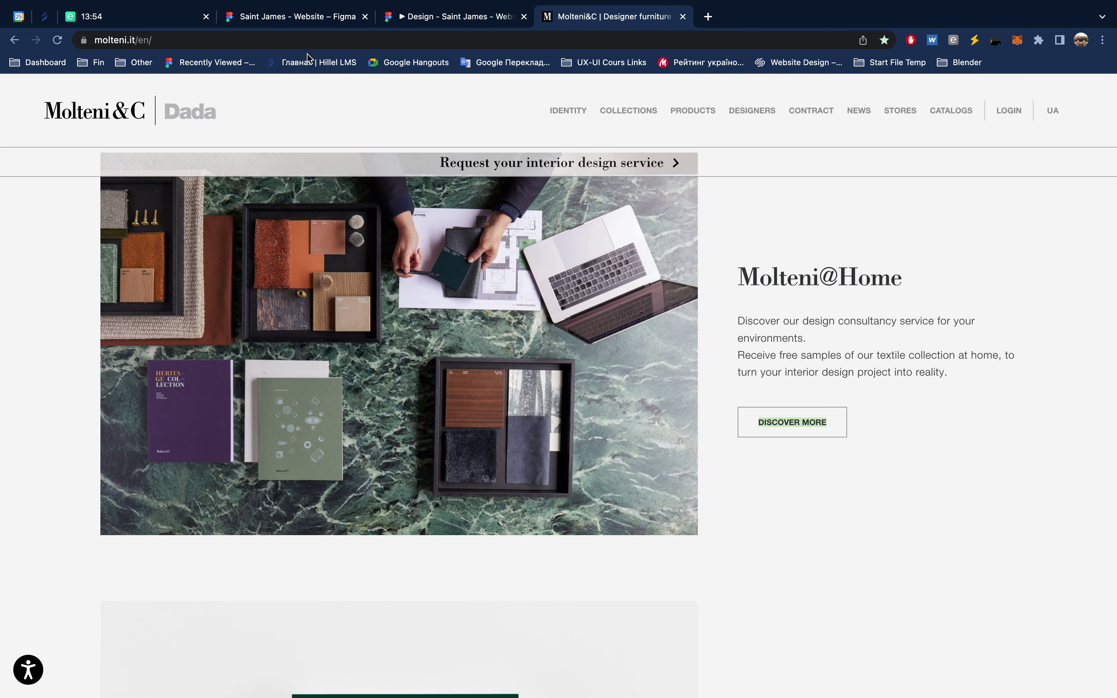
click(298, 21)
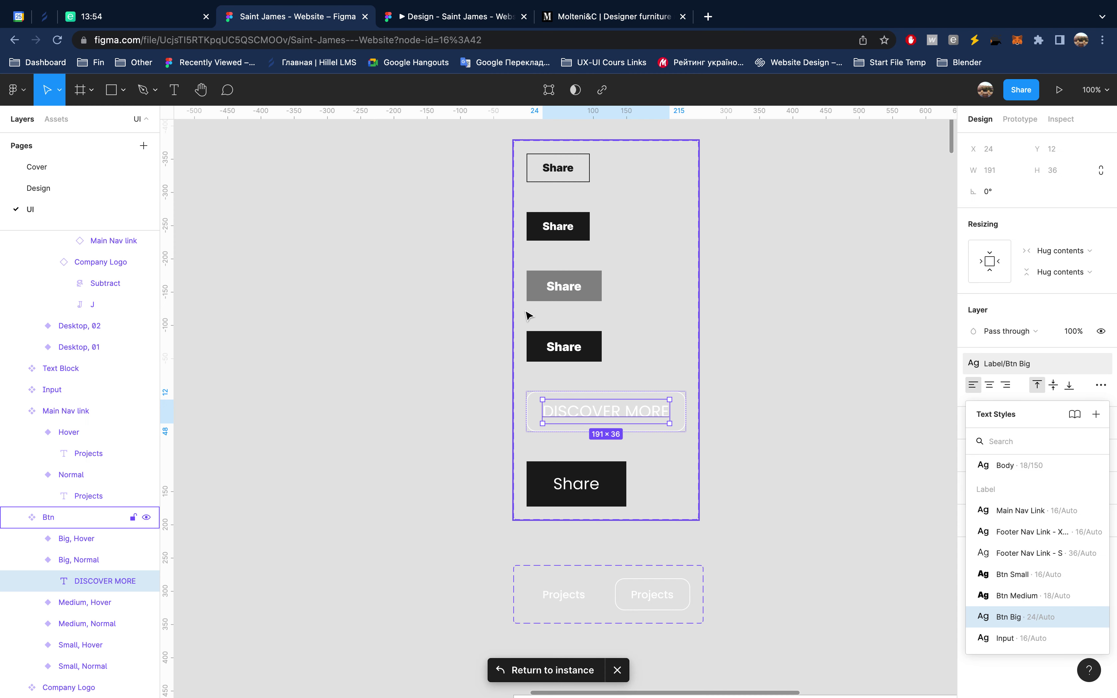
Step: Change the Big, Normal button label from DISCOVER MORE to 'Discover more'
double_click(584, 413)
key(super+v)
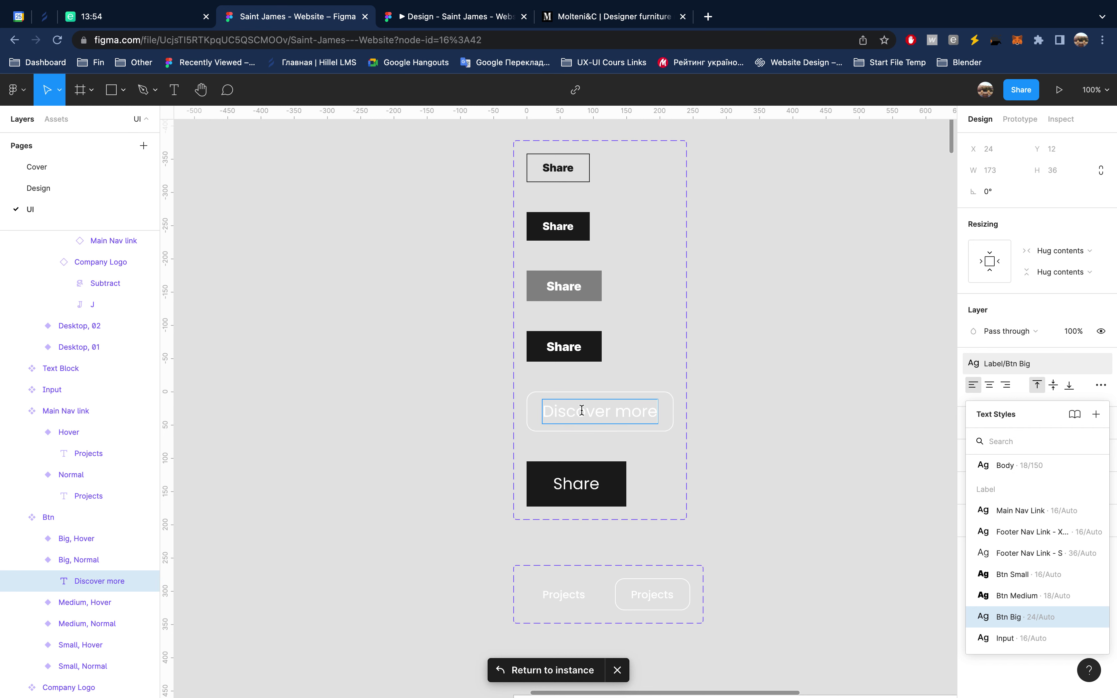
key(Escape)
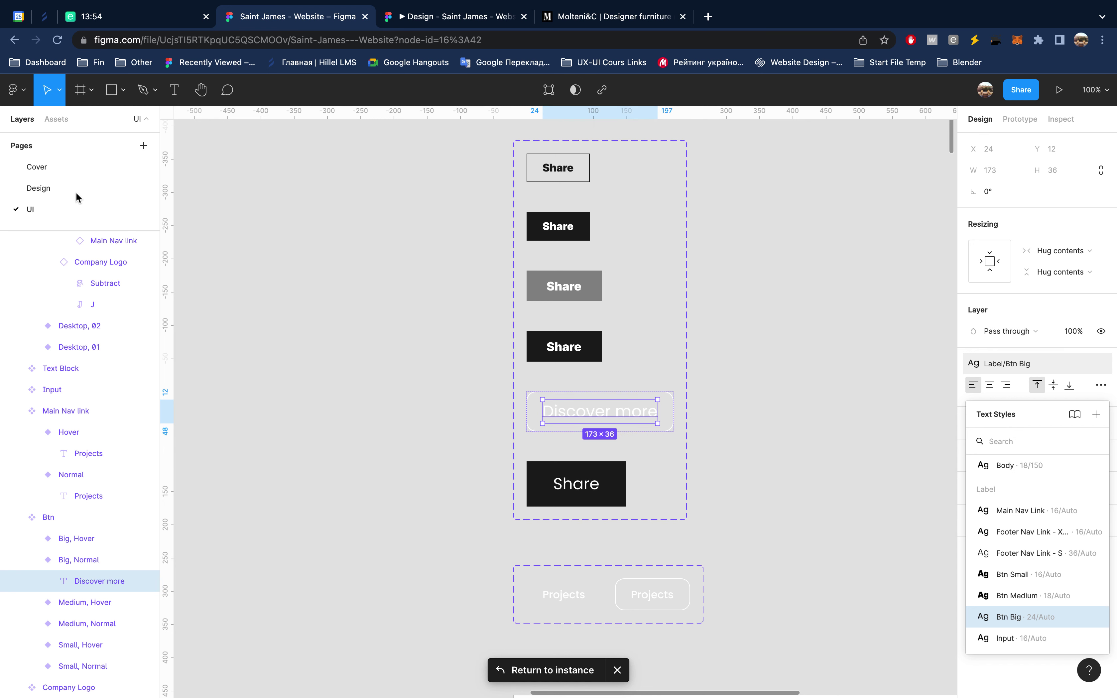
Step: Reset all overrides on the hero button so it reads 'Discover more', then view the prototype
click(76, 192)
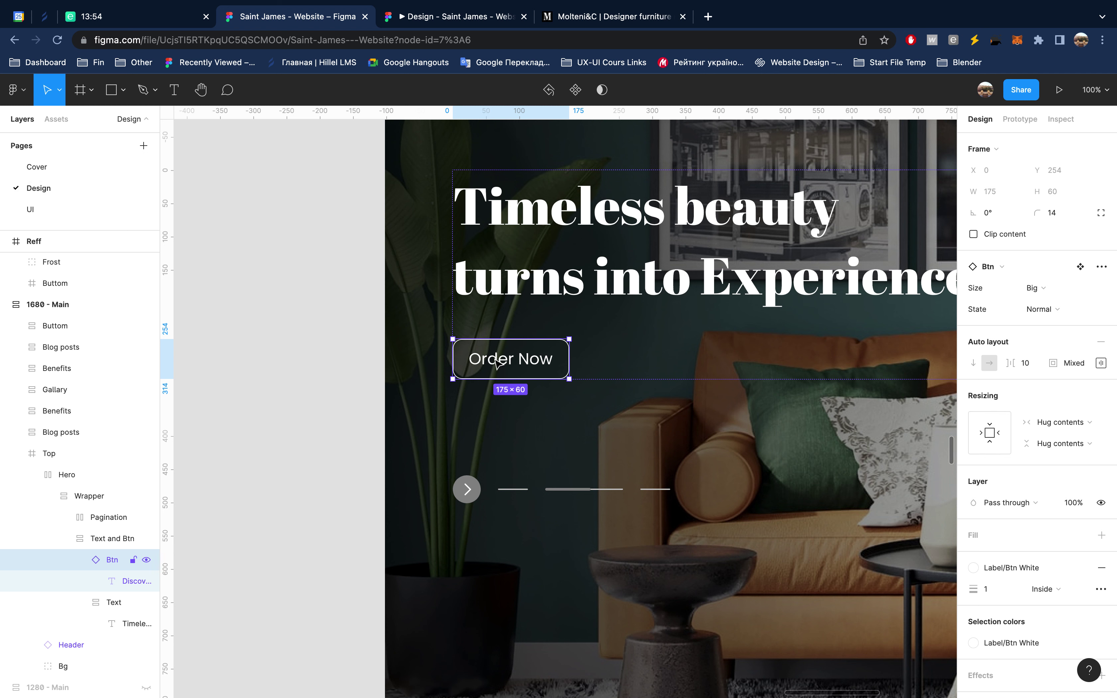
click(1101, 267)
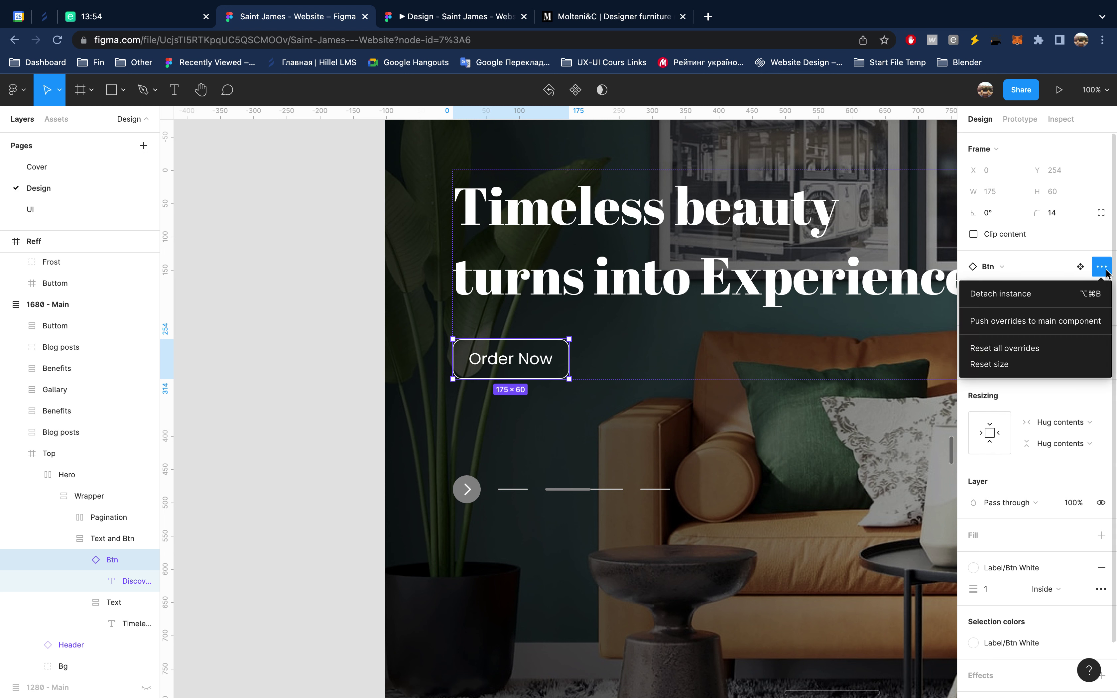
click(1060, 348)
click(304, 354)
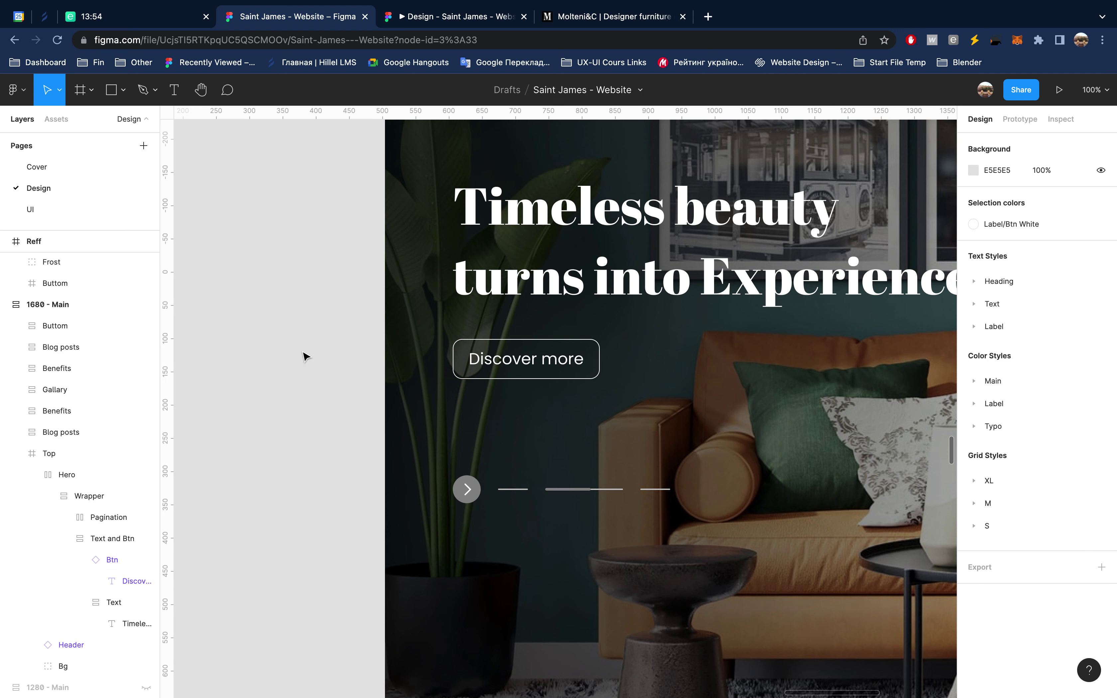
scroll(581, 404, right, 5)
scroll(581, 404, up, 2)
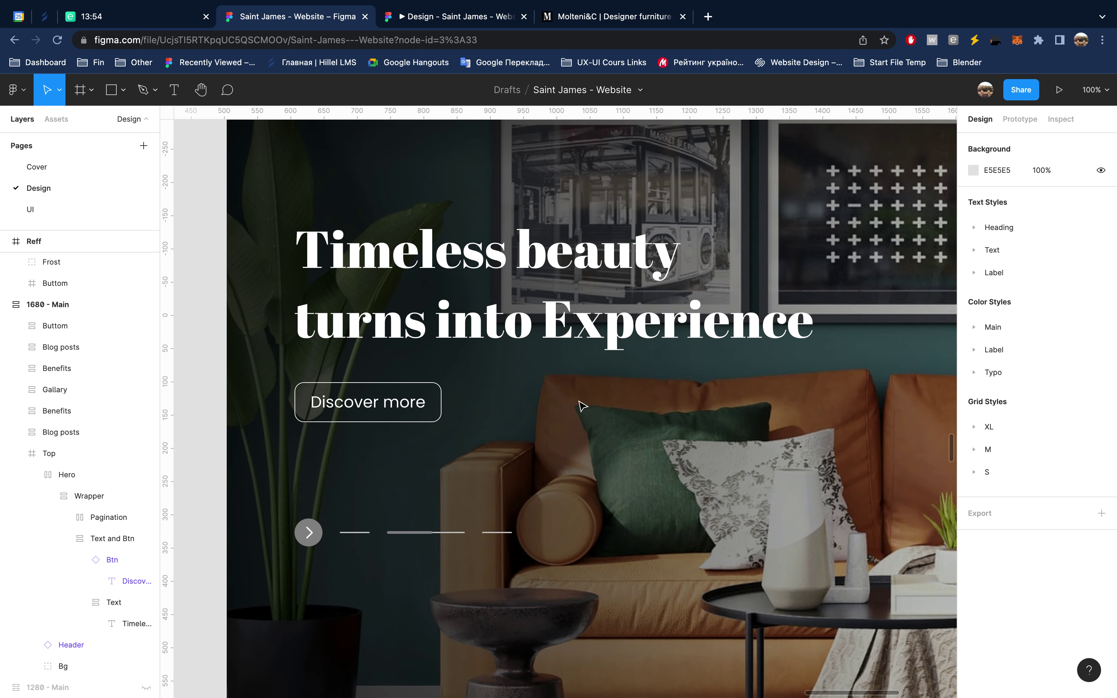
click(457, 23)
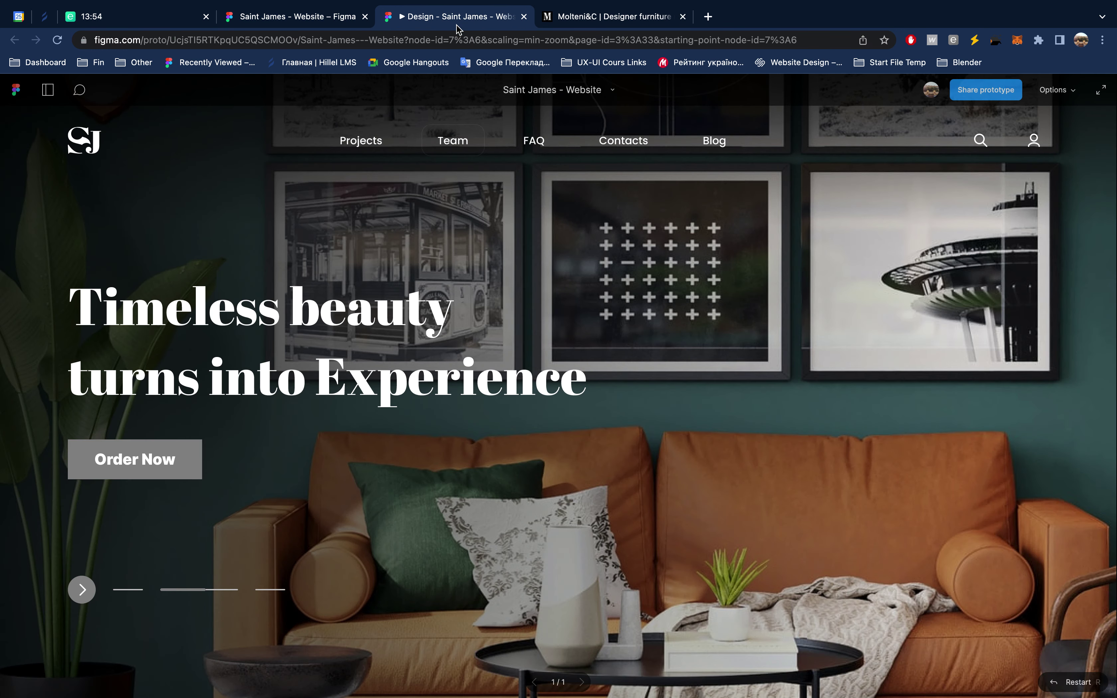
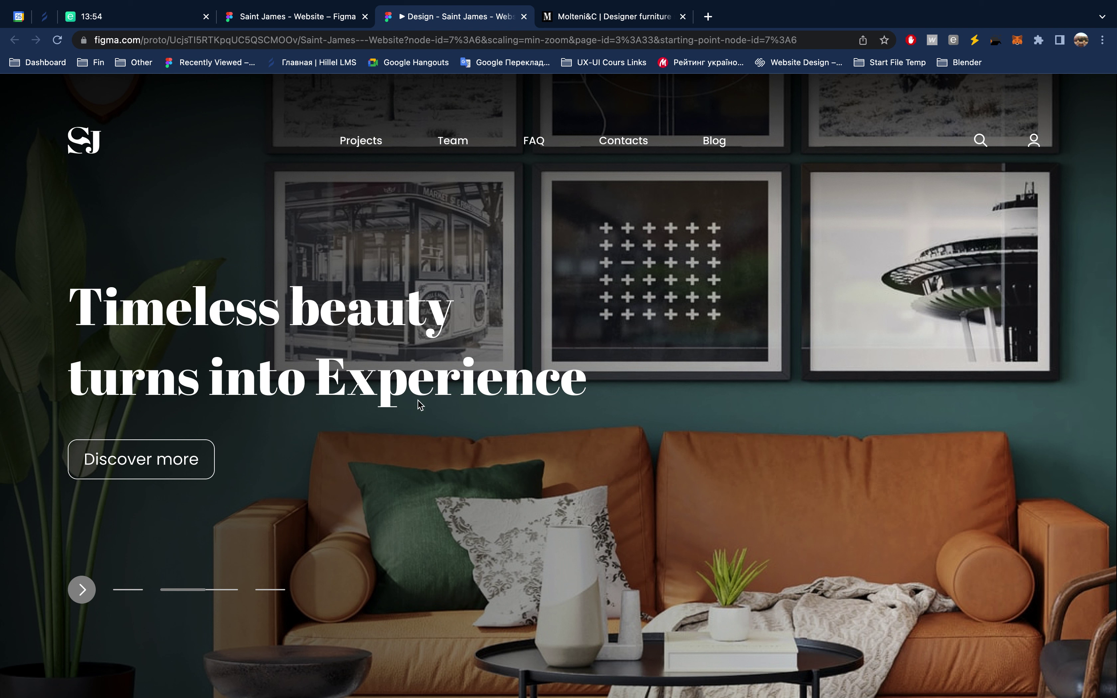
Step: Change the hero heading text from 'Timeless beauty…' to 'Beauty turns into Experience'
click(323, 18)
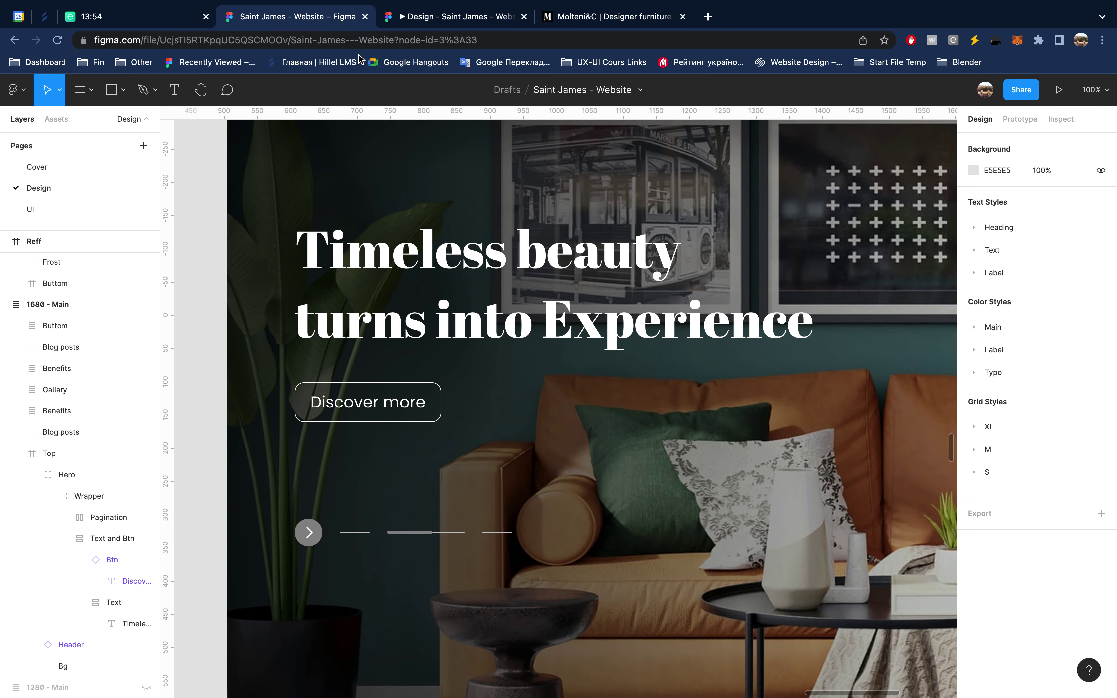
click(546, 252)
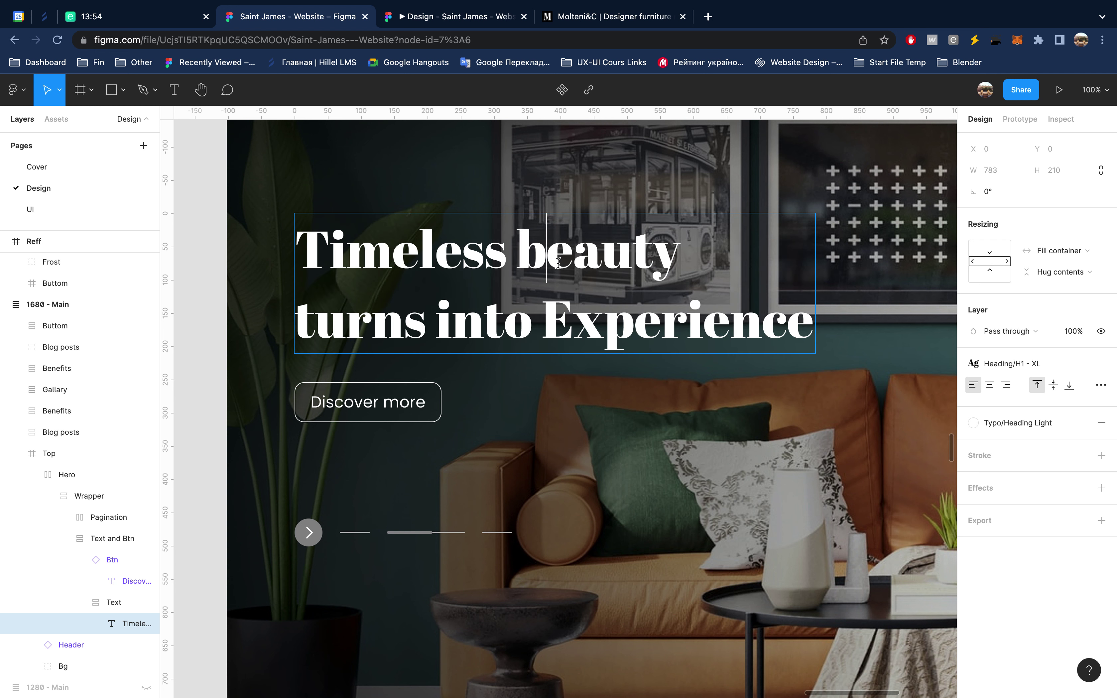
key(shift+super+Left)
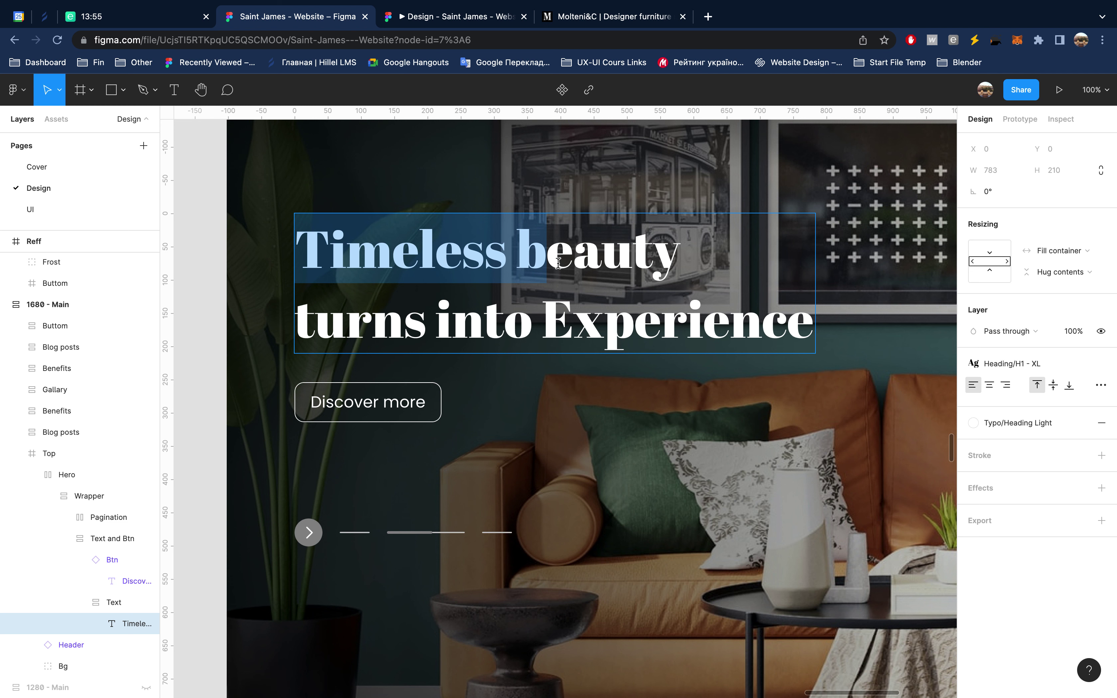
text(B)
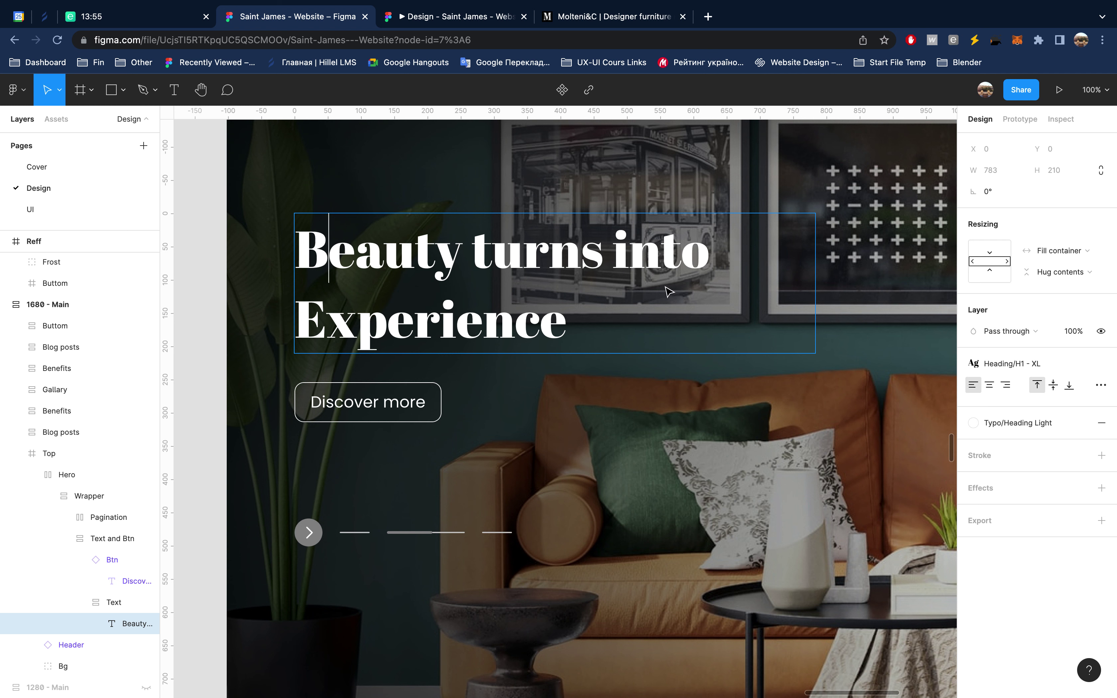
key(Escape)
Step: Narrow the hero Wrapper to 614 px wide so the heading breaks after 'turns'
click(89, 495)
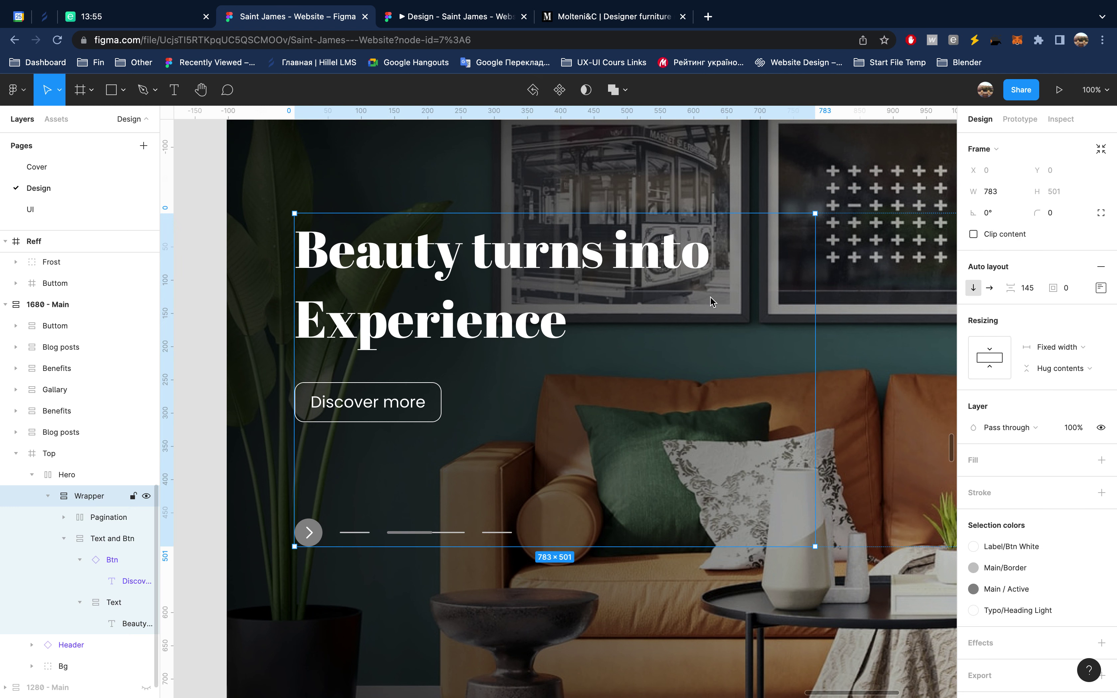
drag(814, 343, 702, 342)
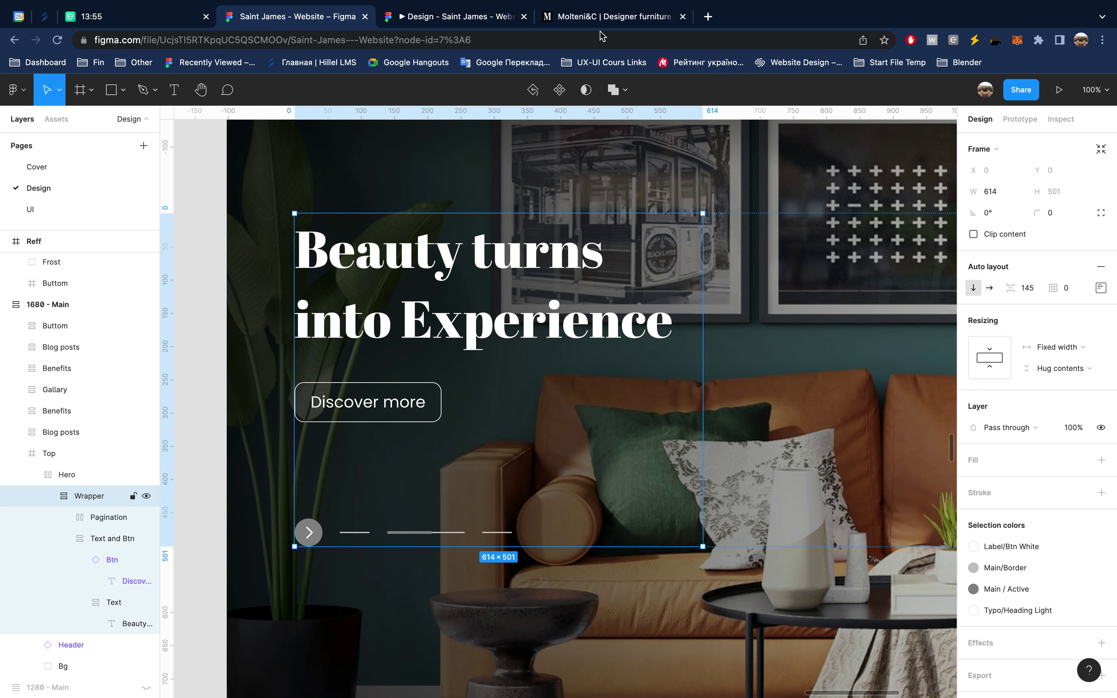
click(600, 16)
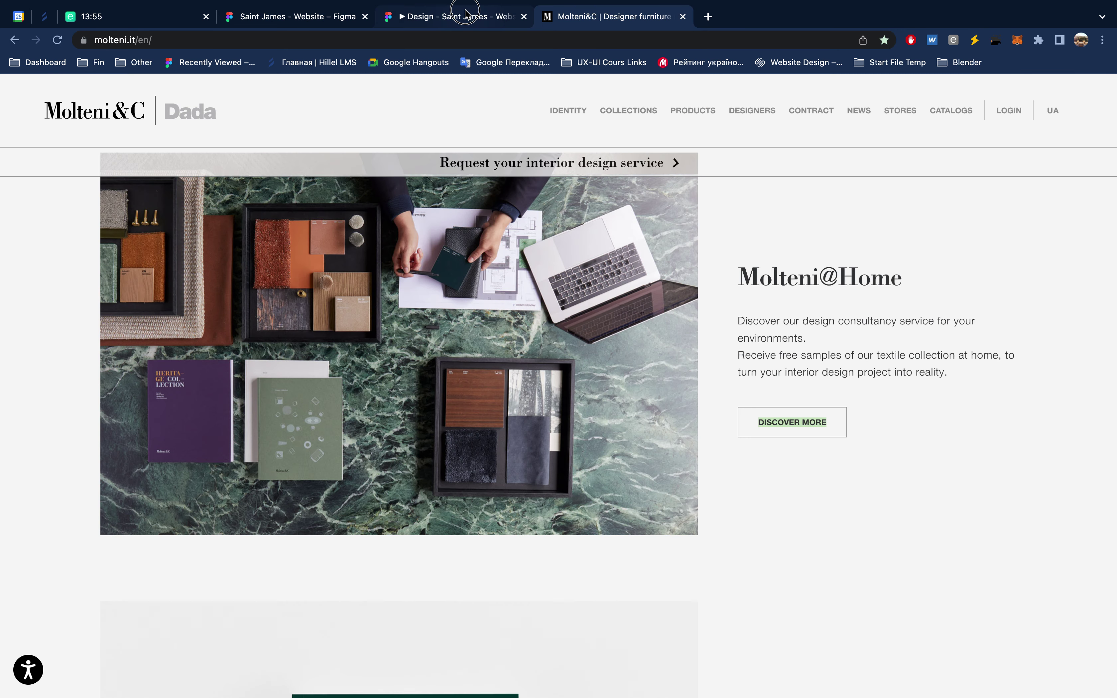
Step: Preview the two-line 'Beauty turns / into Experience' heading in the prototype, then return to the editor
click(465, 11)
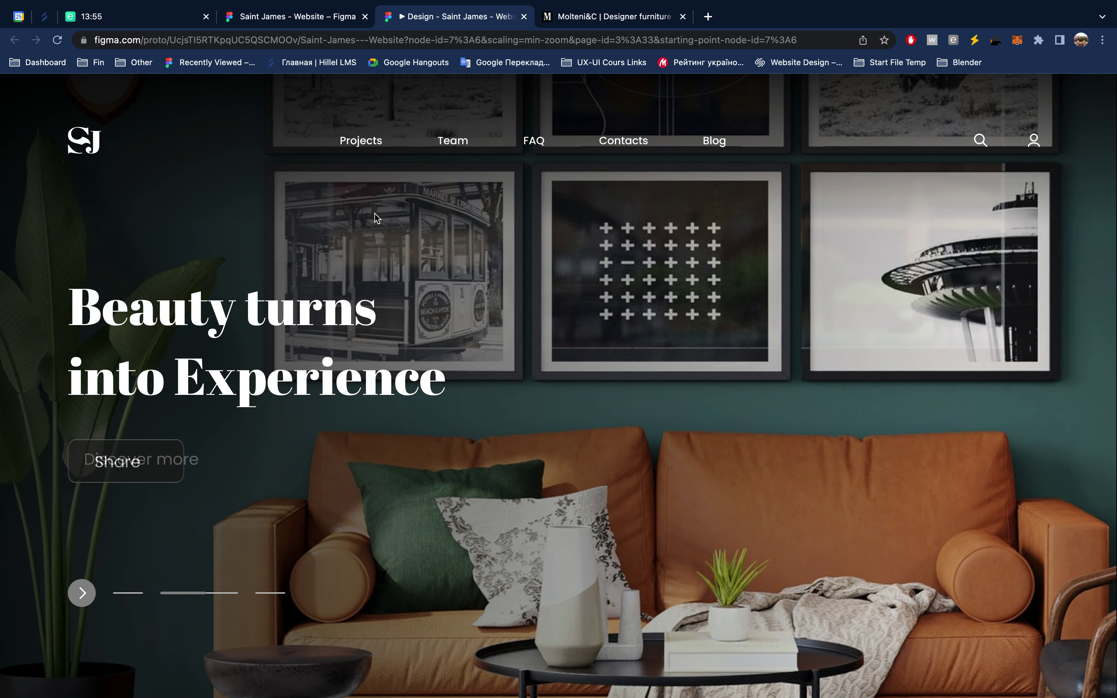
click(334, 18)
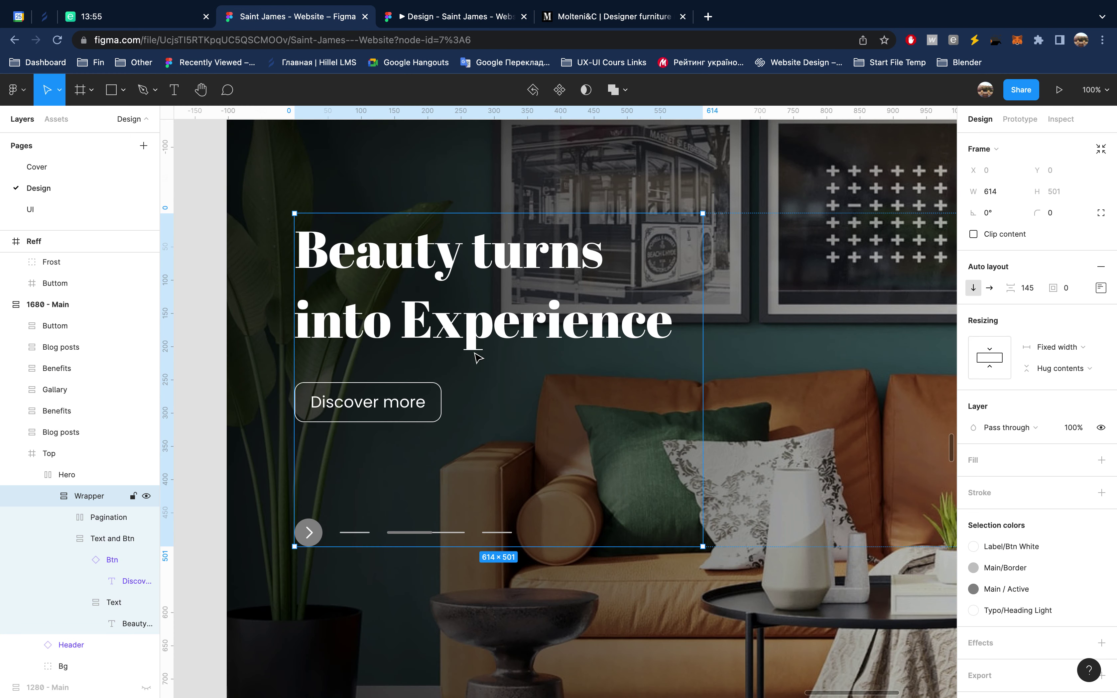
Step: Drill from the homepage header down to the User Icon instance and jump to its main component
scroll(464, 369, down, 5)
scroll(337, 341, down, 3)
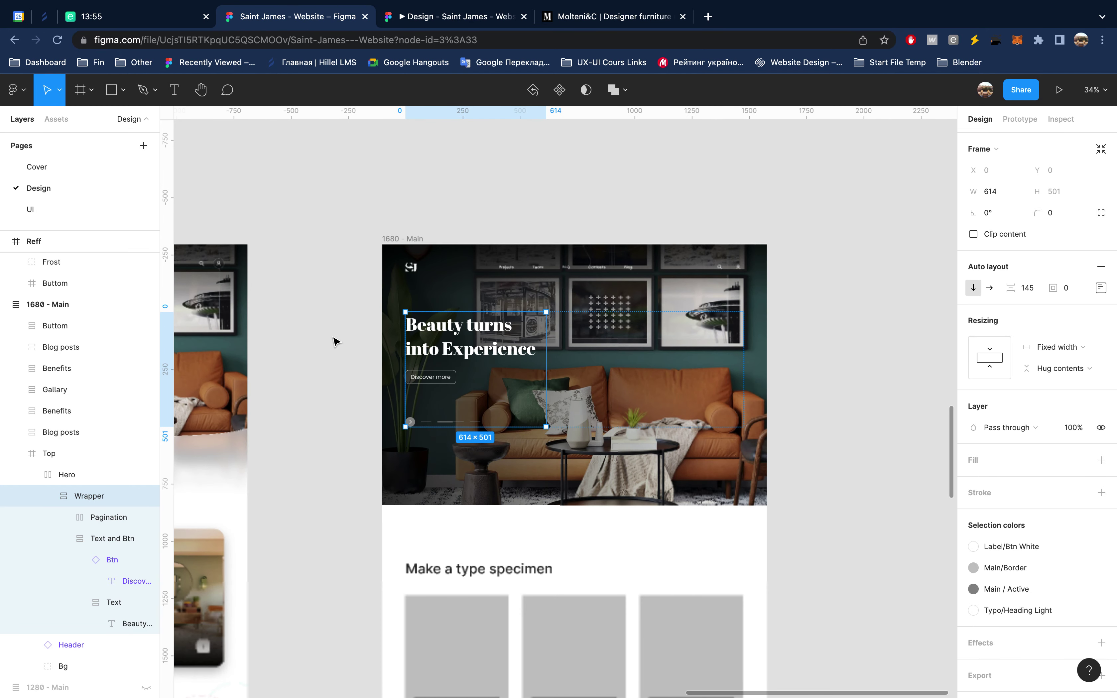
click(336, 341)
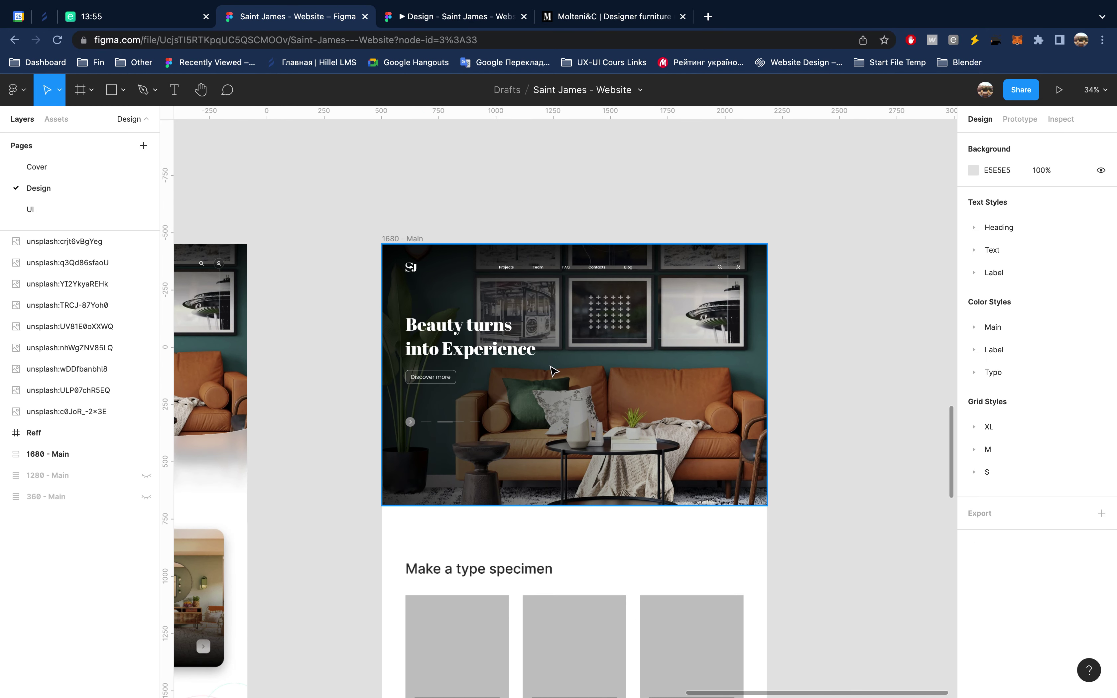
click(739, 267)
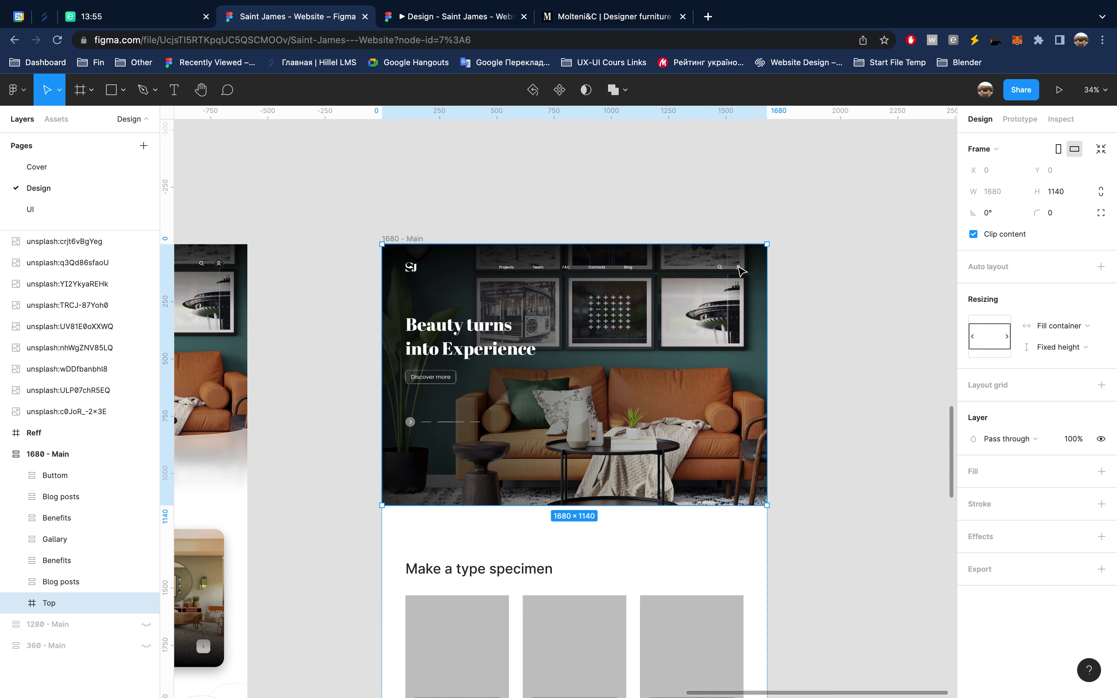
double_click(738, 267)
double_click(739, 267)
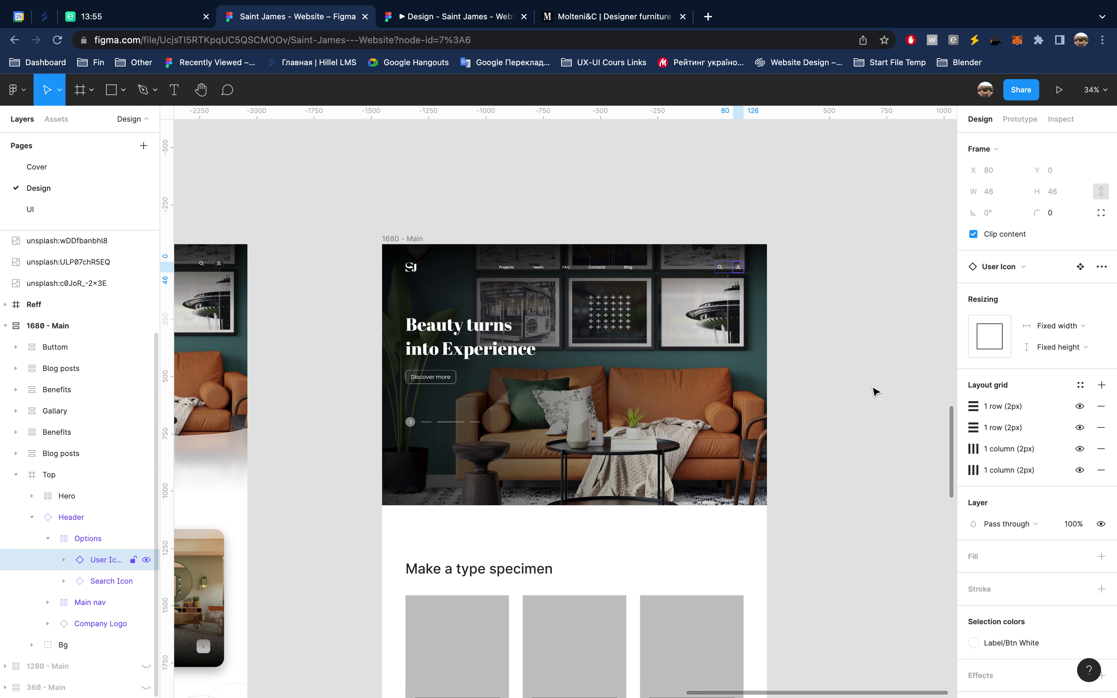
click(1081, 272)
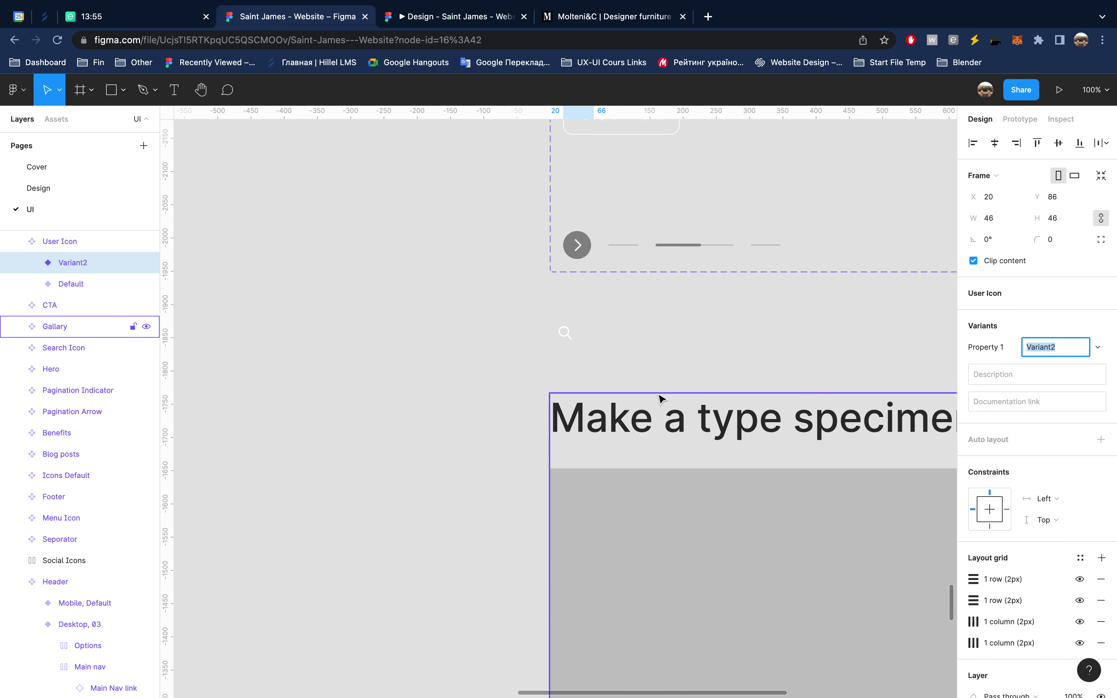
Step: Rename the User Icon variant property 'Property 1' to State
scroll(92, 323, up, 3)
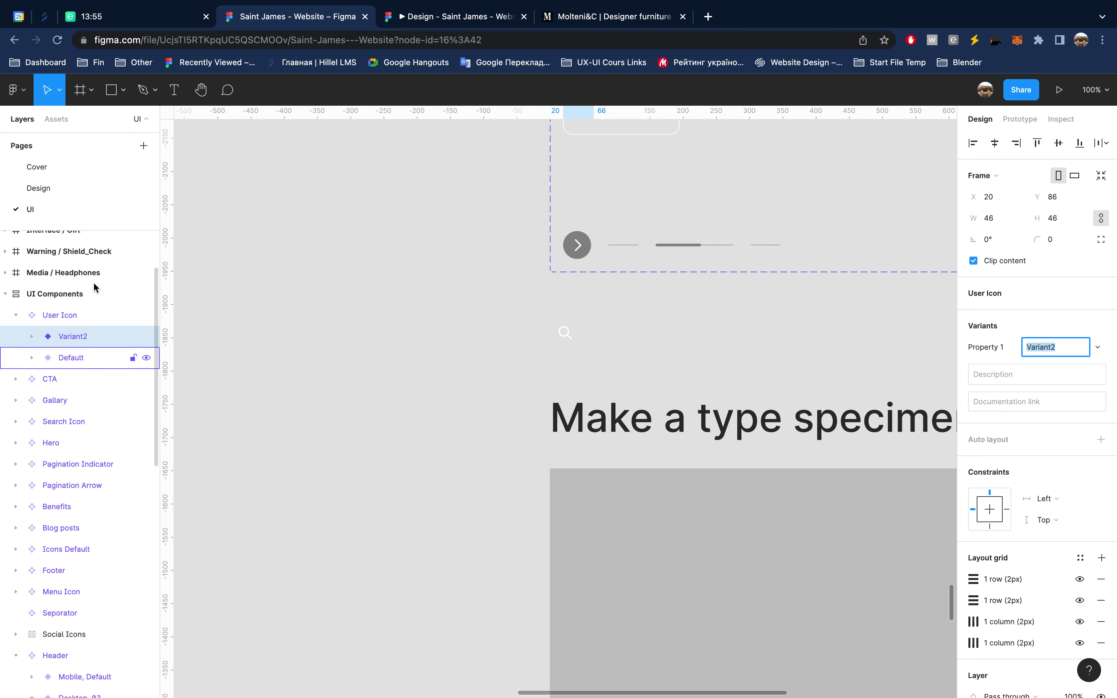
click(77, 317)
click(1014, 365)
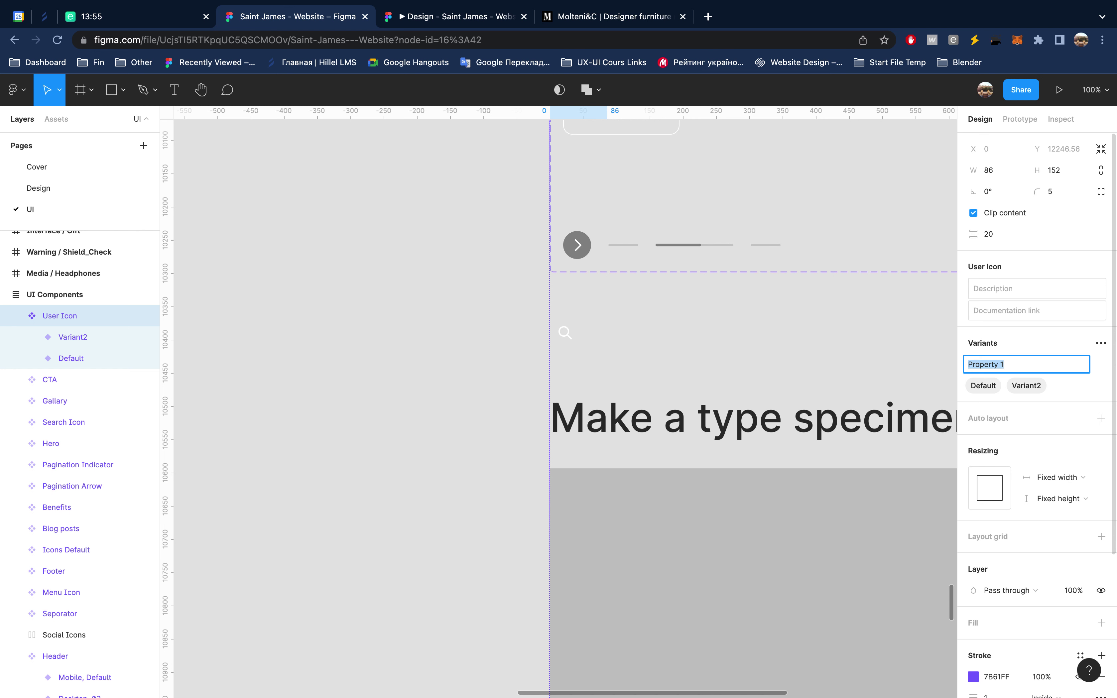
text(Sta)
key(Return)
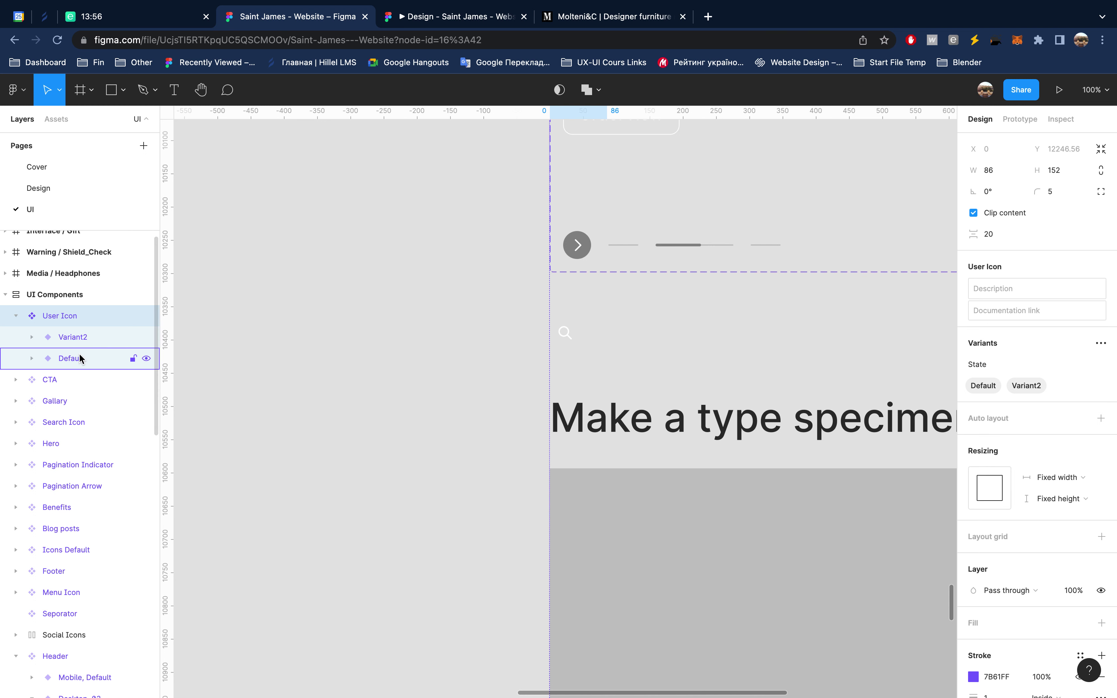
Step: Rename the variant values Default to Normal and Variant2 to Hover
click(81, 358)
click(1074, 347)
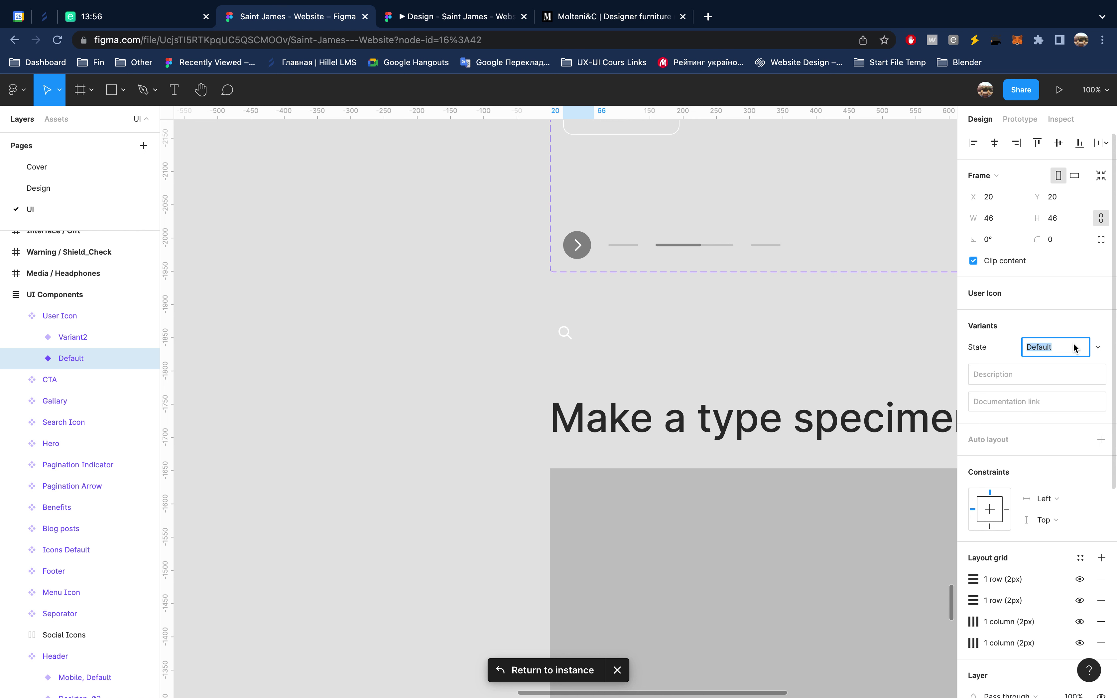
text(N)
key(Return)
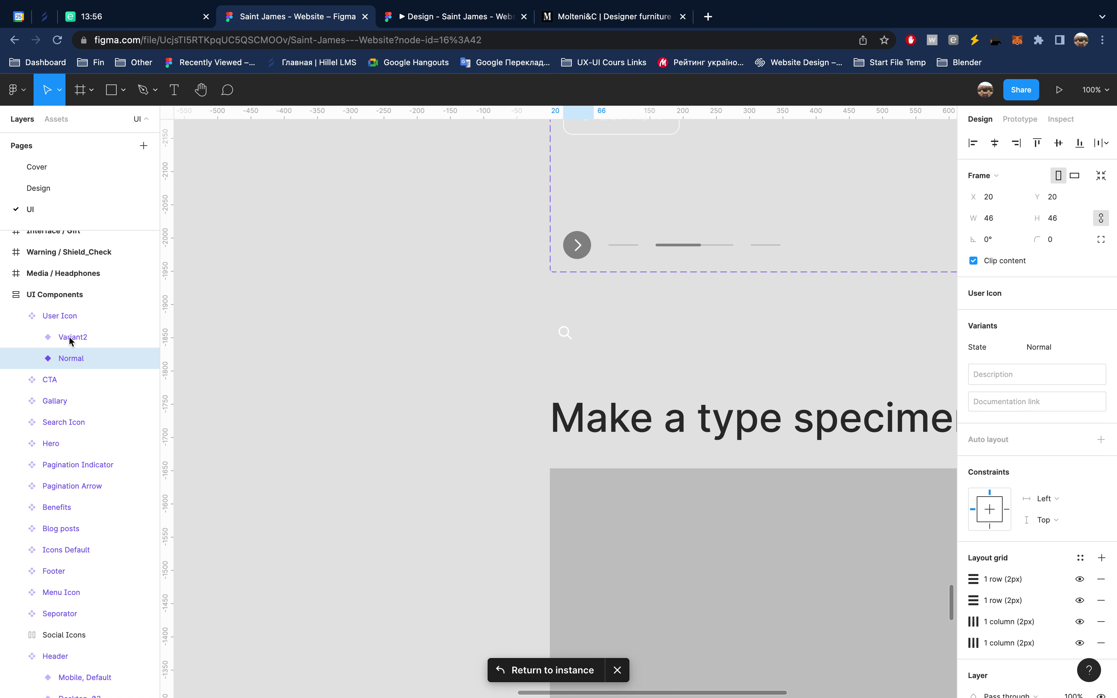
click(76, 339)
click(1059, 354)
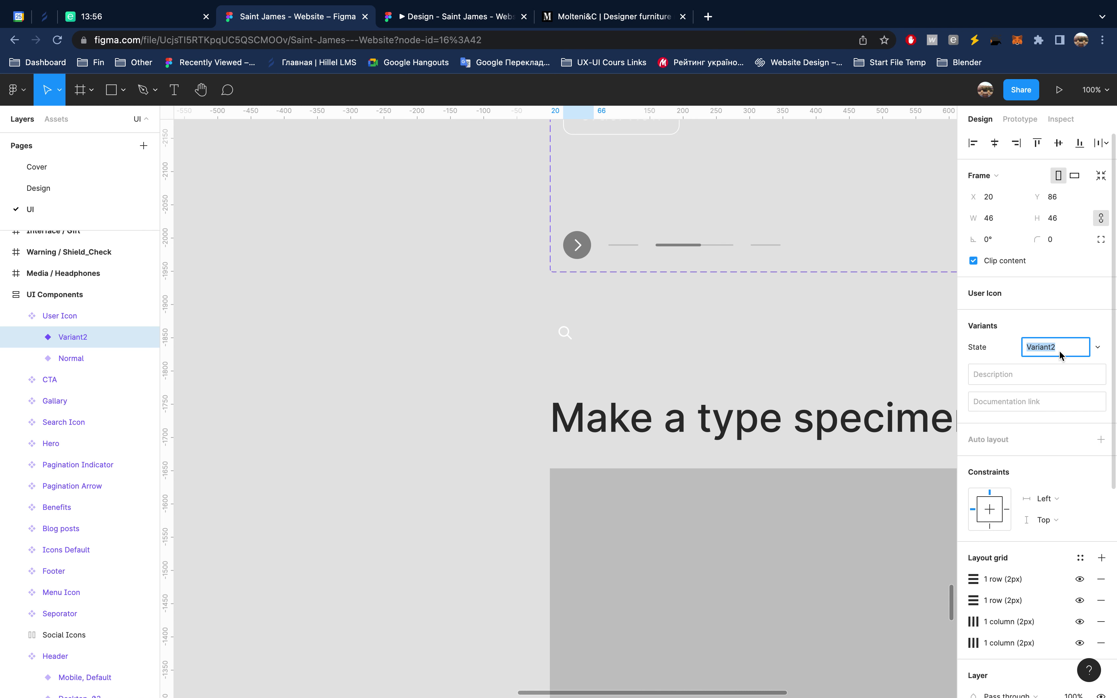
text(Hover)
key(Return)
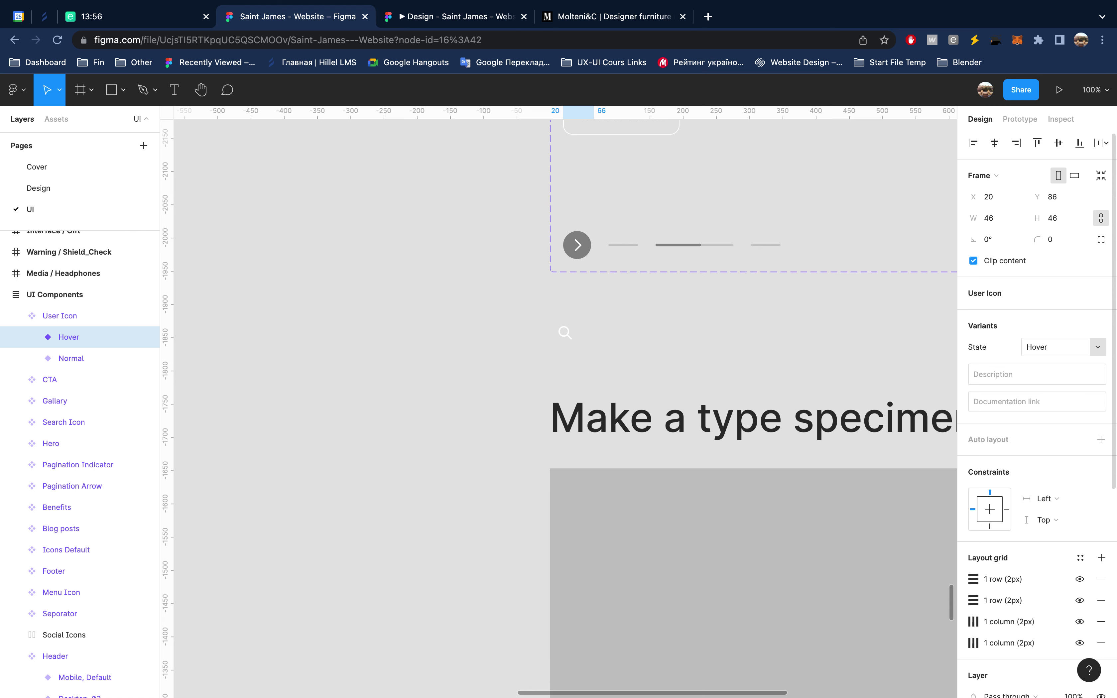
scroll(448, 482, down, 1)
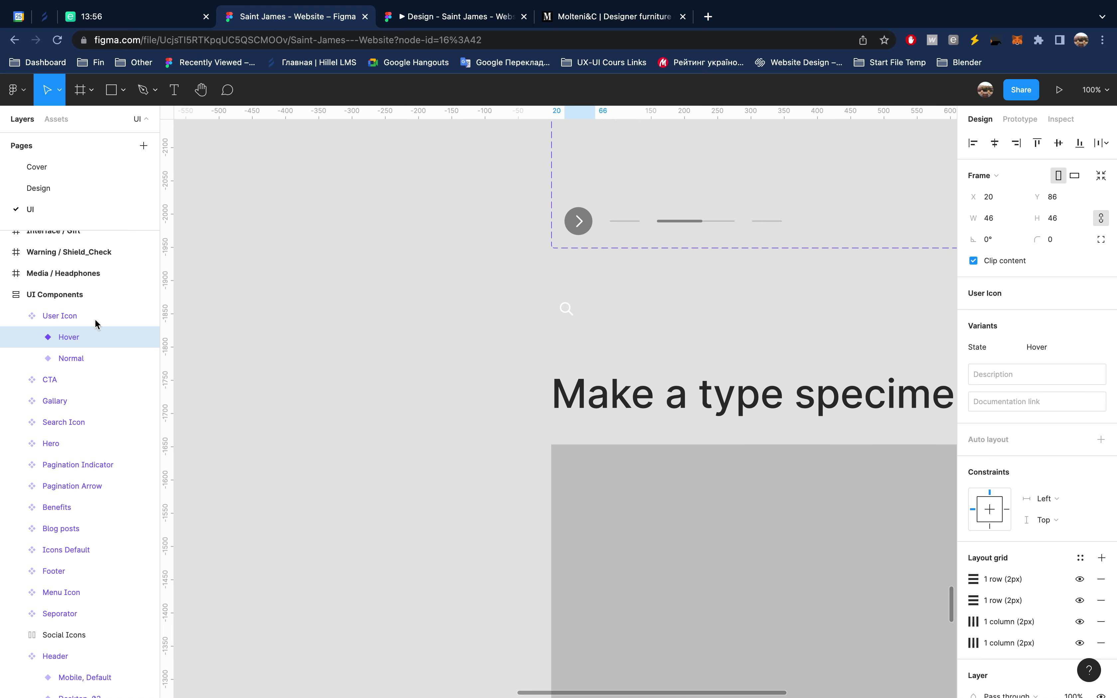
click(77, 316)
key(shift+2)
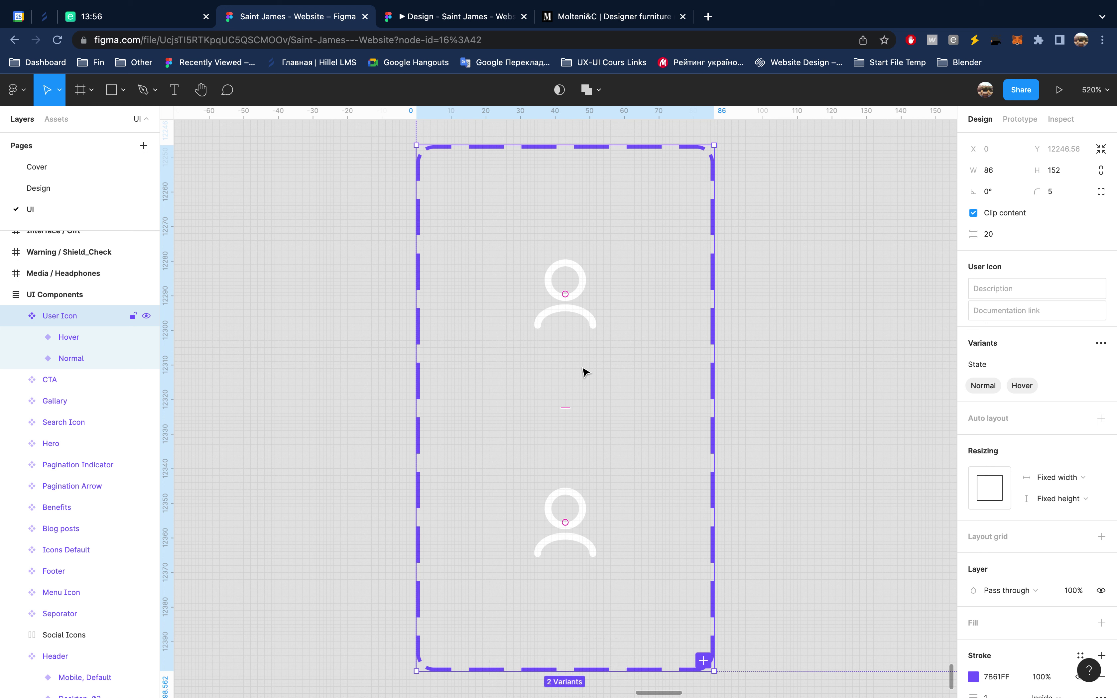
Step: Apply auto layout to the User Icon set and give the Normal variant a 1000 corner radius
key(shift+a)
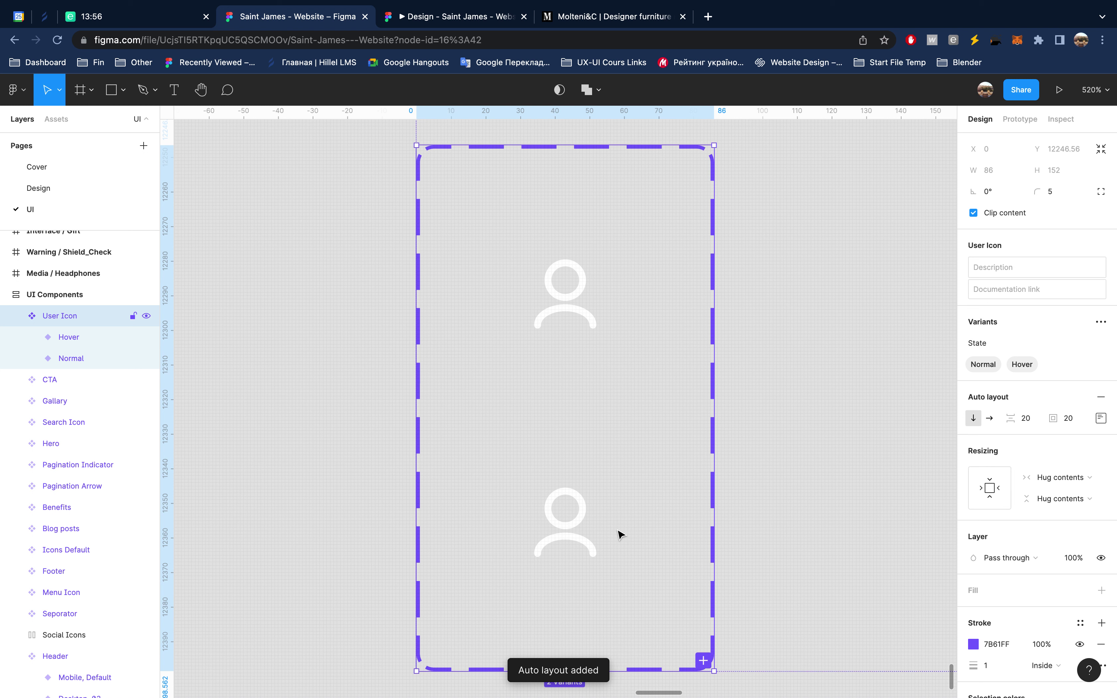
click(597, 530)
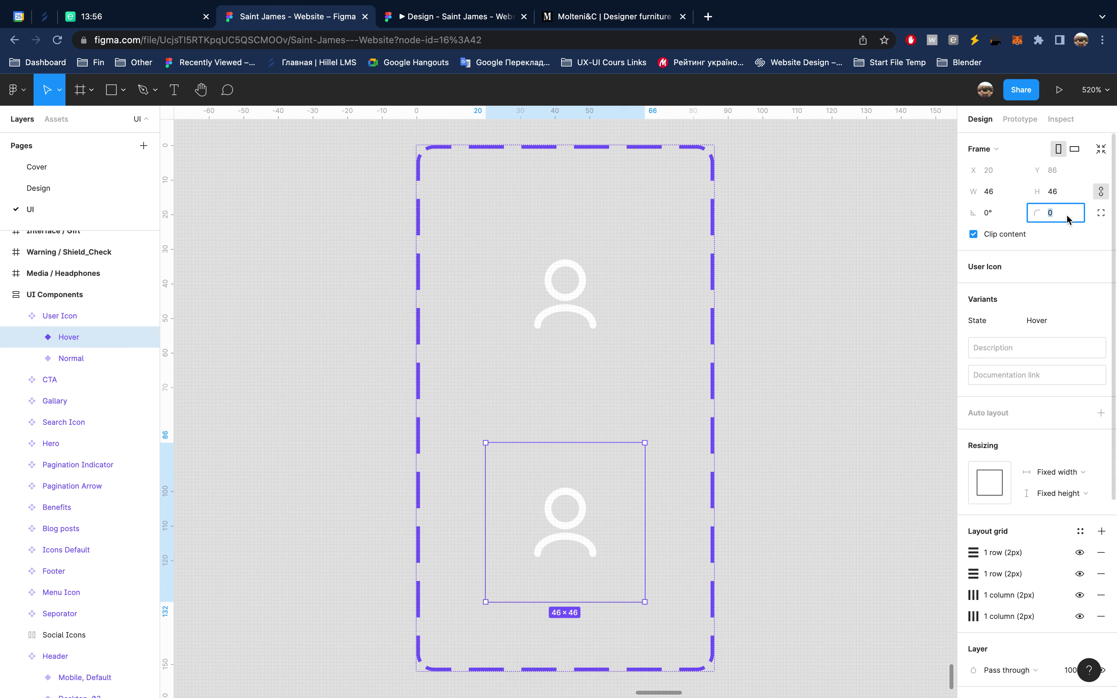
click(588, 326)
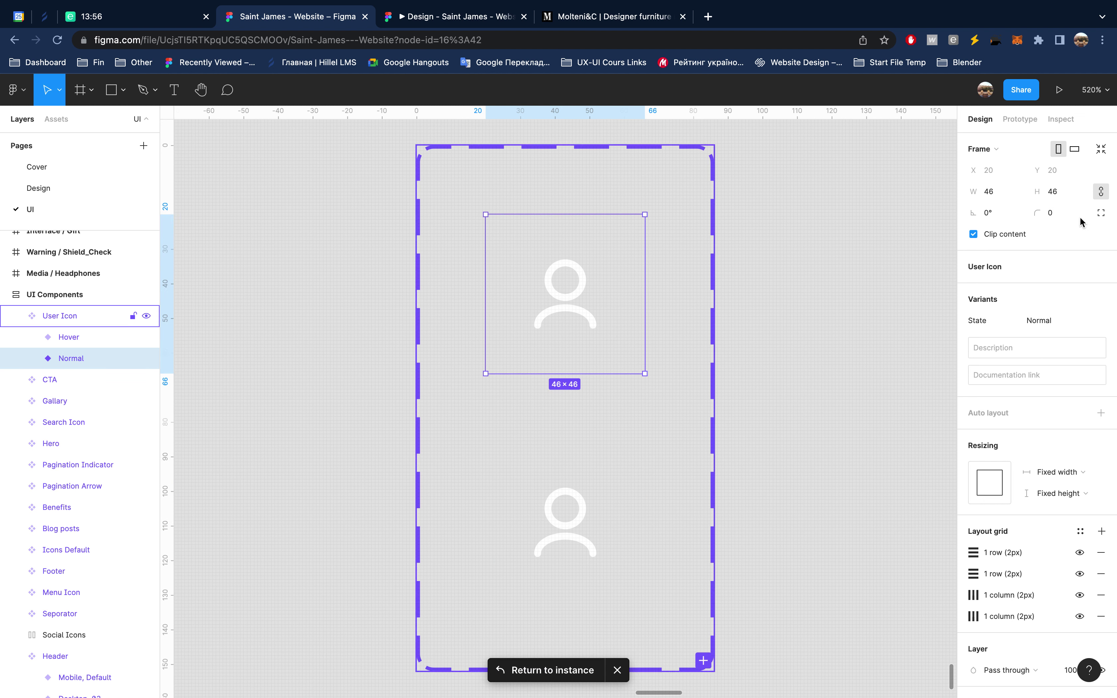
click(1067, 214)
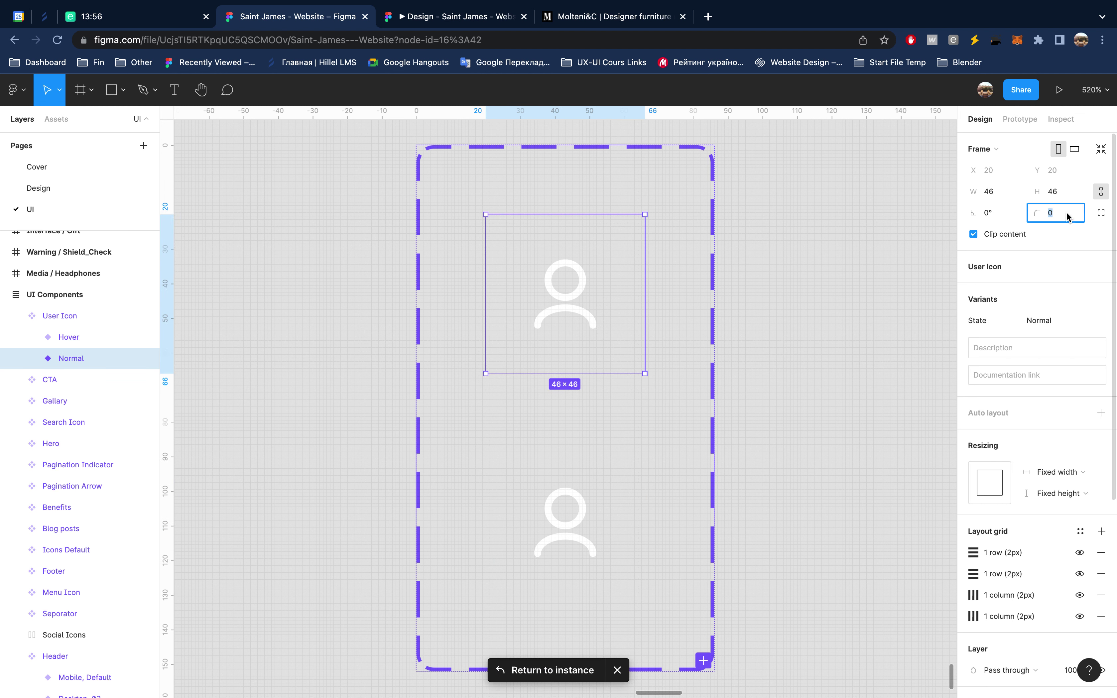
text(1000)
key(Return)
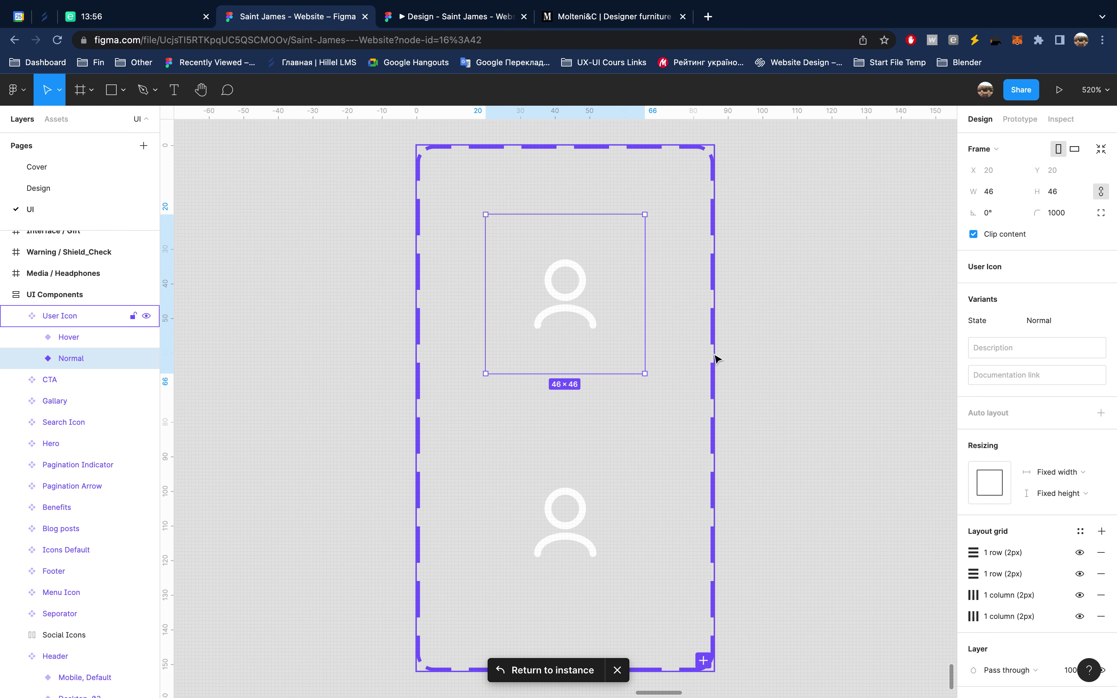
scroll(714, 359, down, 5)
scroll(714, 359, up, 5)
scroll(714, 359, up, 5)
scroll(714, 359, up, 1)
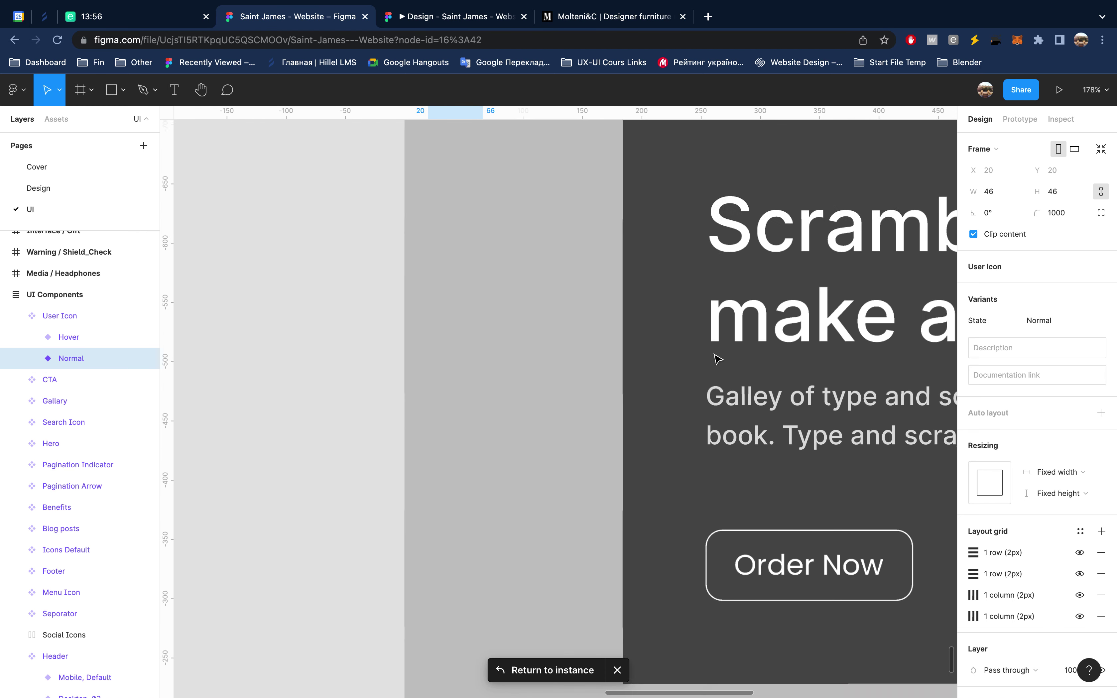
Step: Collapse the layer groups and move User Icon below Icons Default in the Layers panel
scroll(714, 359, right, 2)
scroll(714, 359, down, 2)
scroll(714, 360, right, 1)
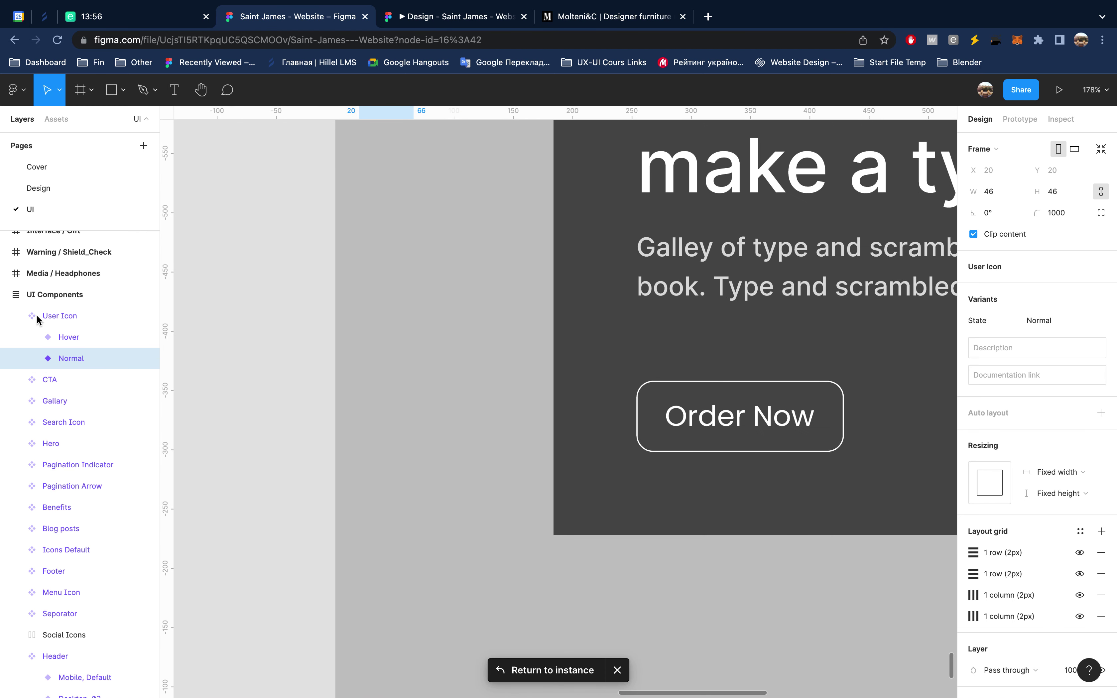
click(16, 316)
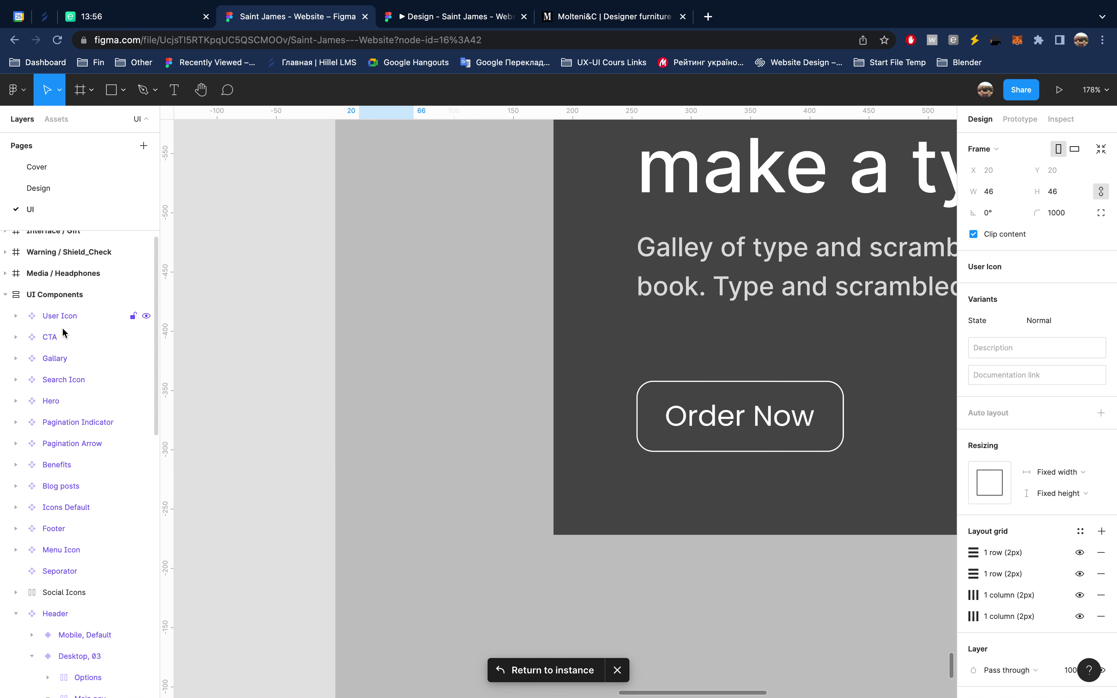
click(79, 315)
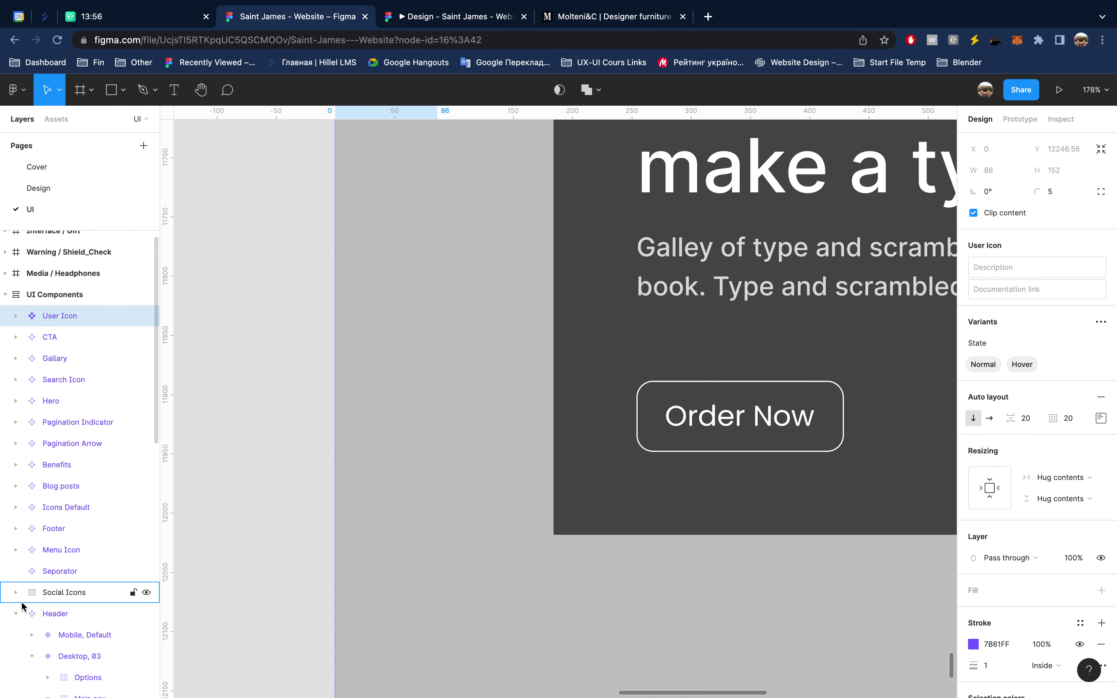
click(16, 613)
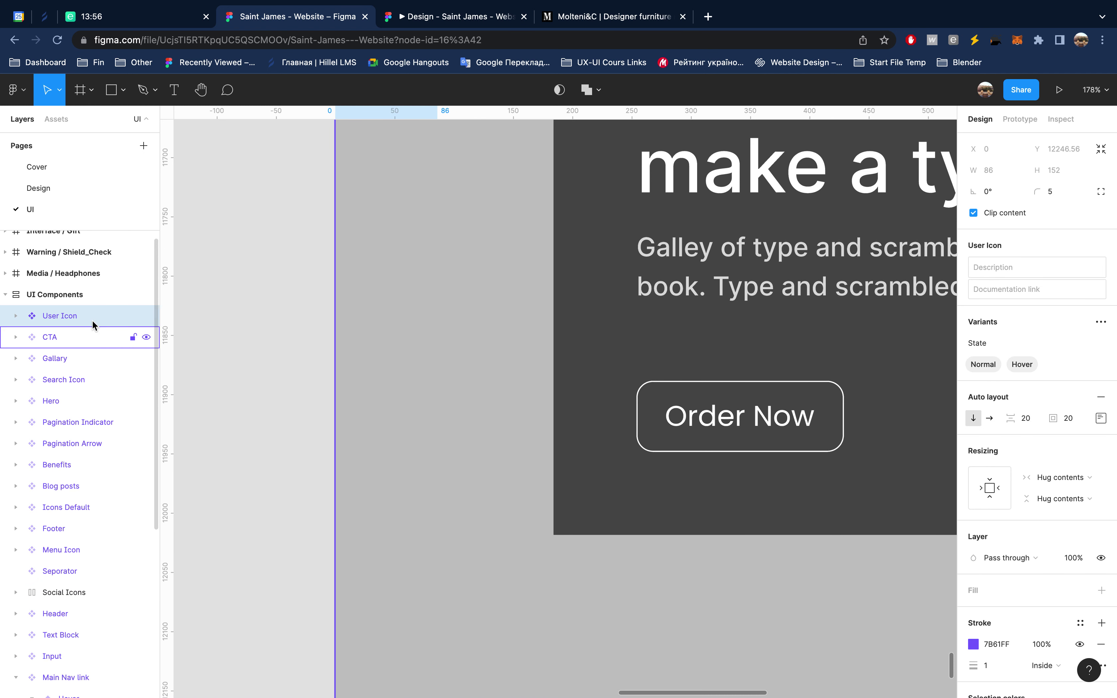
drag(87, 554, 92, 517)
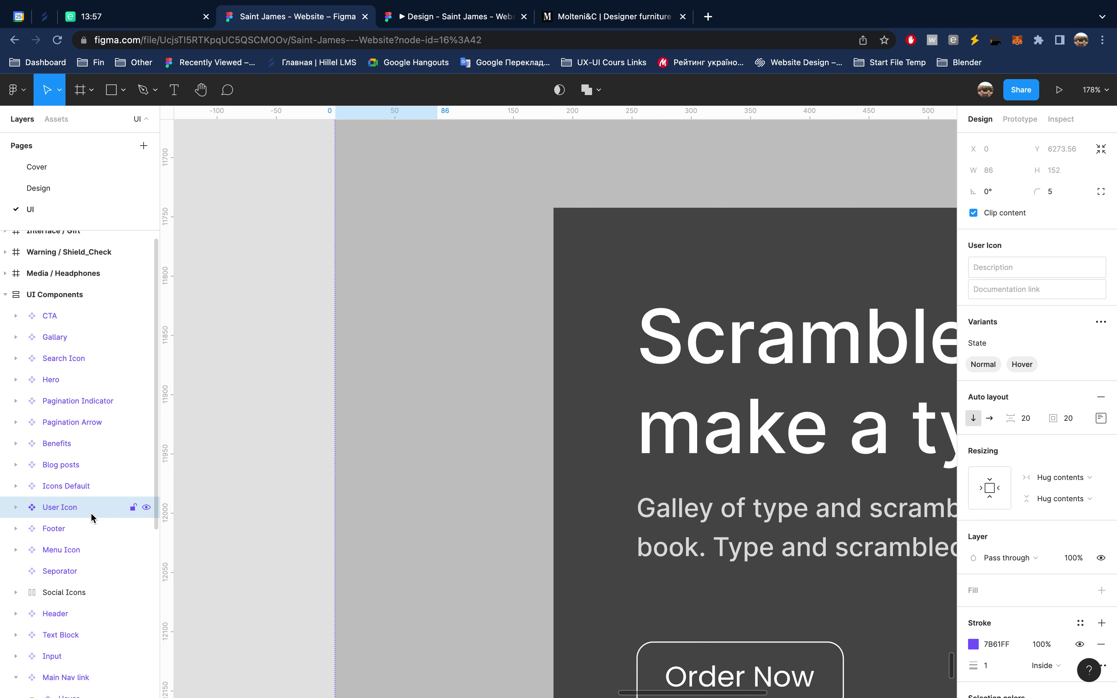
key(shift+2)
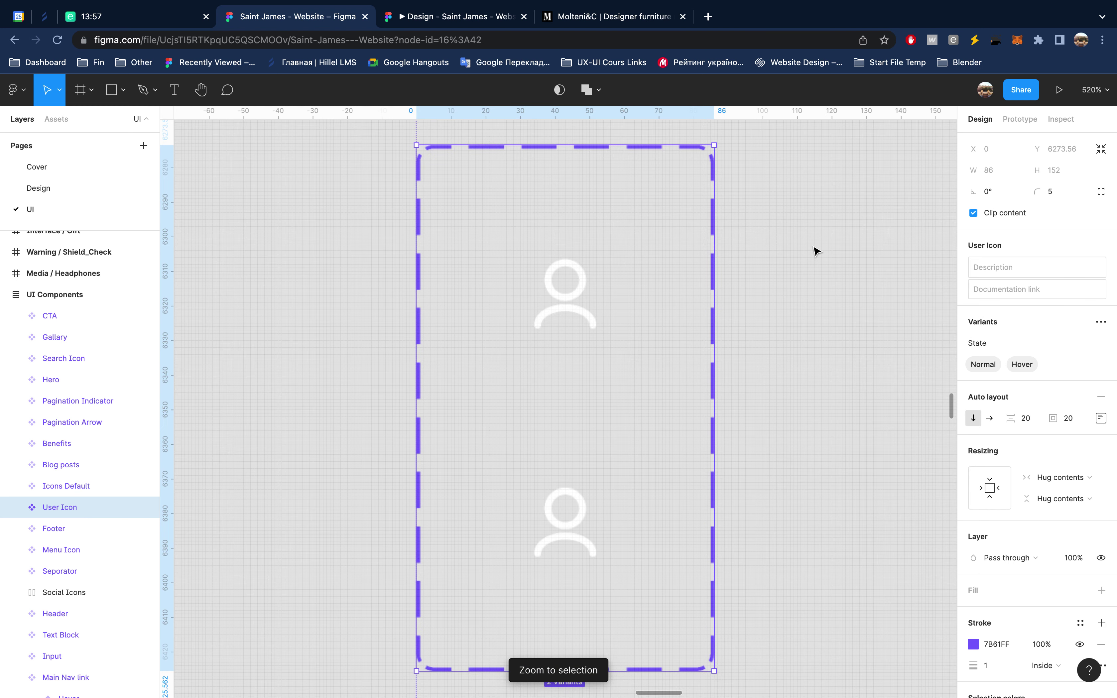
Step: Move the User Icon layer to sit directly below Search Icon
scroll(641, 357, down, 5)
scroll(640, 357, right, 4)
scroll(637, 357, up, 2)
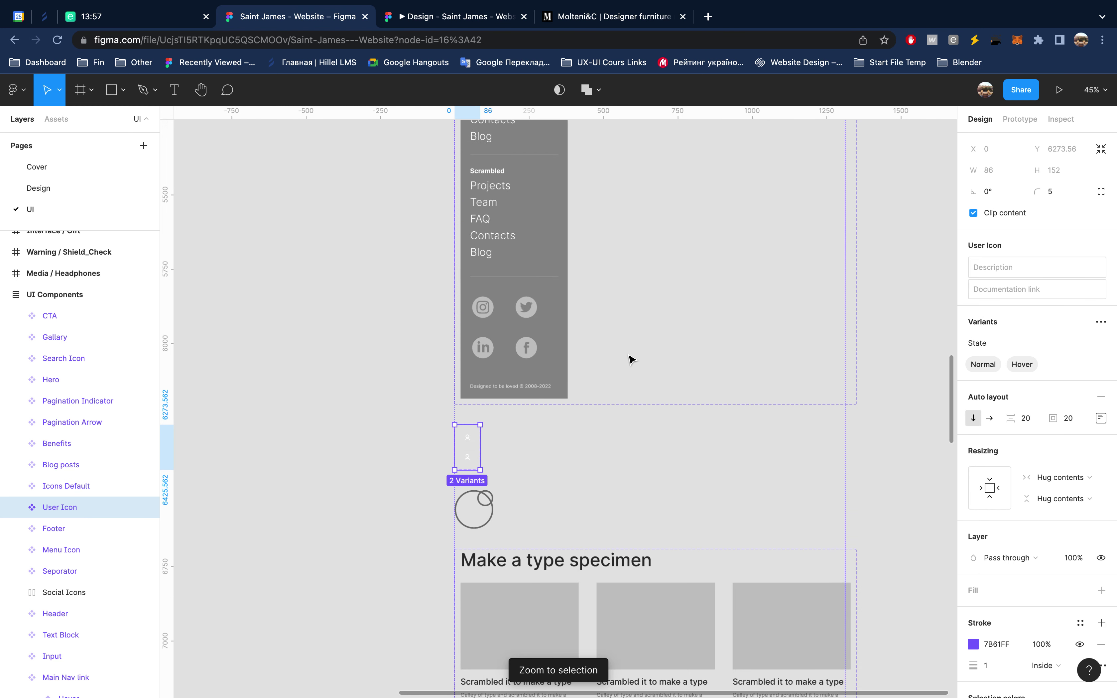
scroll(76, 623, down, 4)
scroll(76, 624, down, 1)
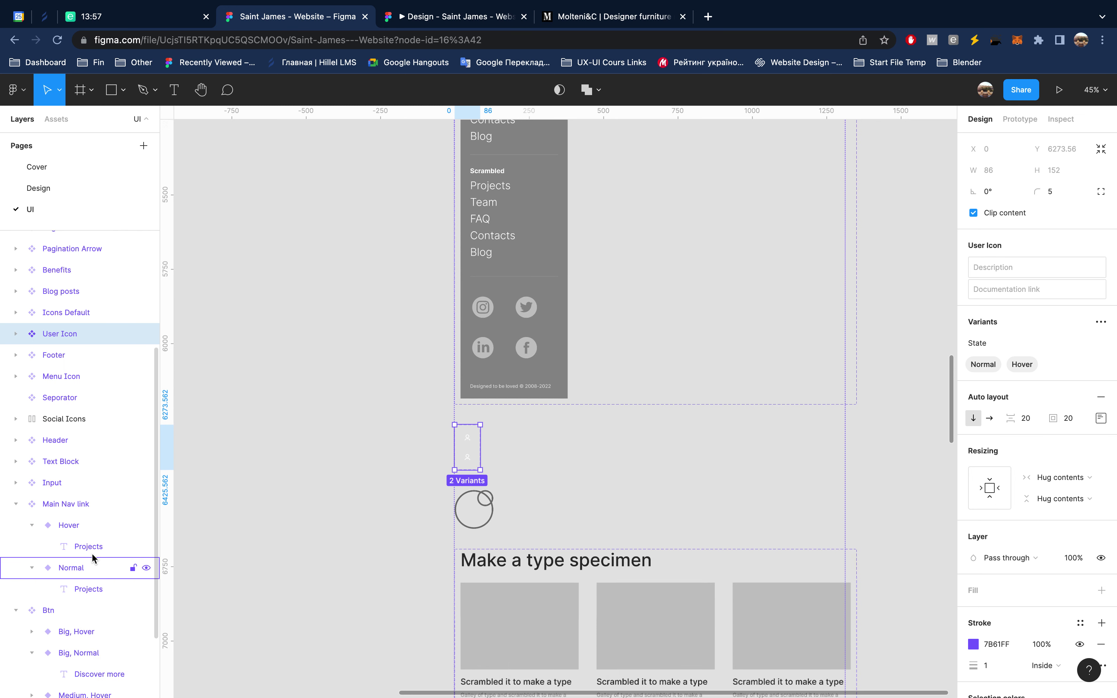
scroll(94, 536, up, 4)
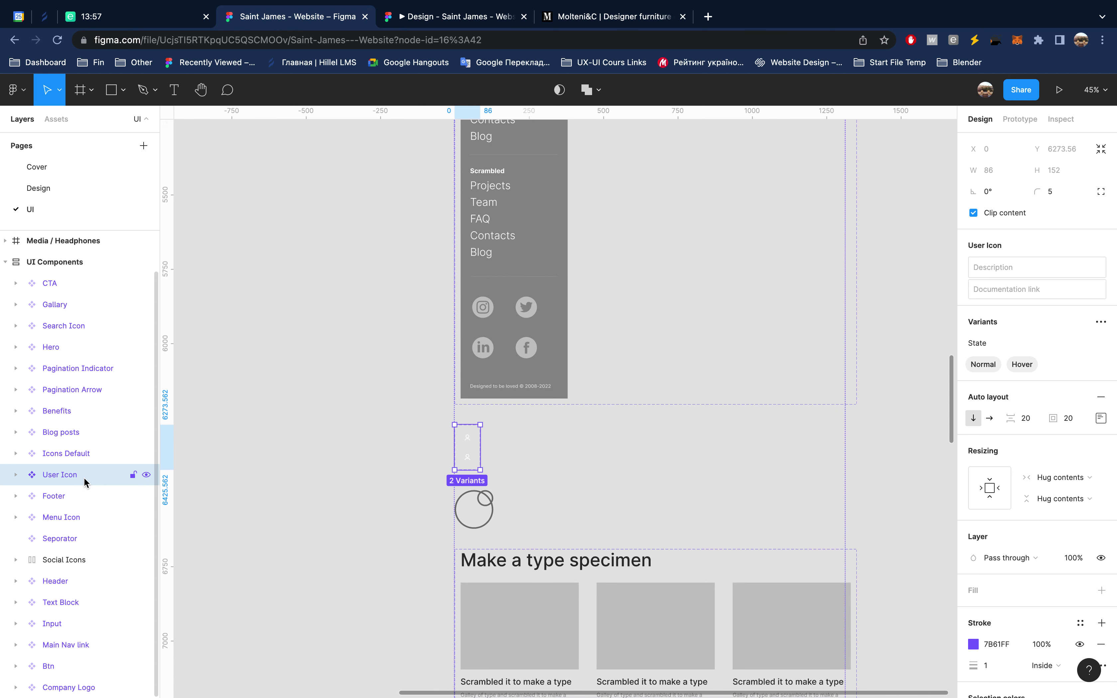
drag(83, 482, 97, 341)
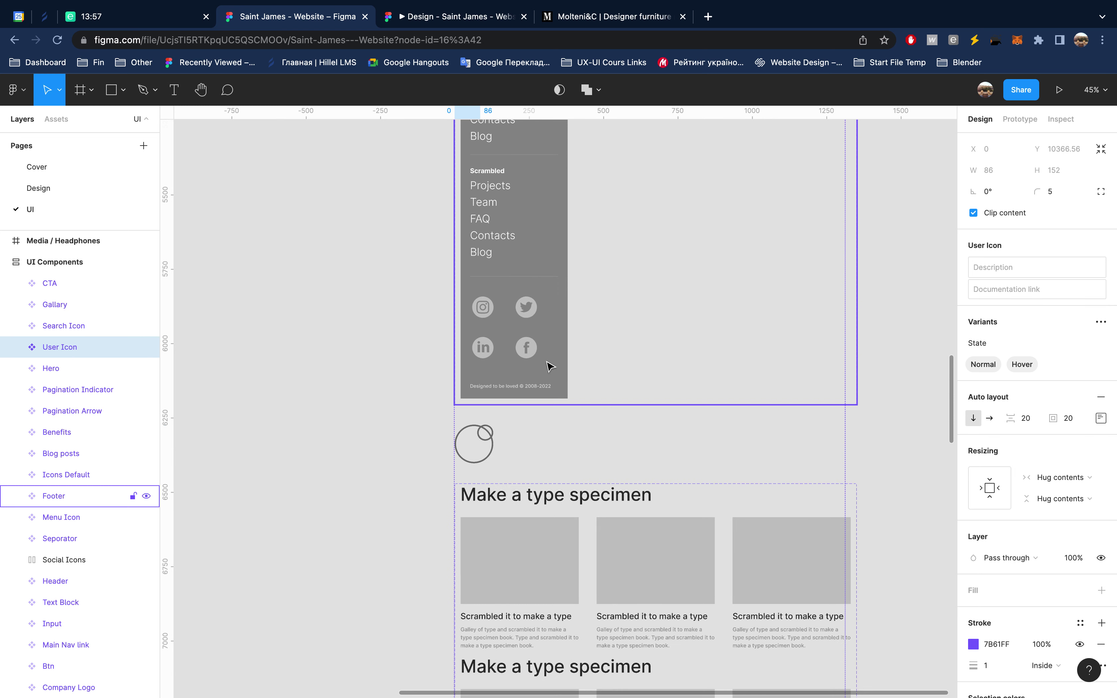
key(shift+2)
Step: Move Search Icon and User Icon together below Main Nav link
scroll(558, 418, down, 3)
scroll(560, 421, down, 2)
scroll(560, 421, down, 2)
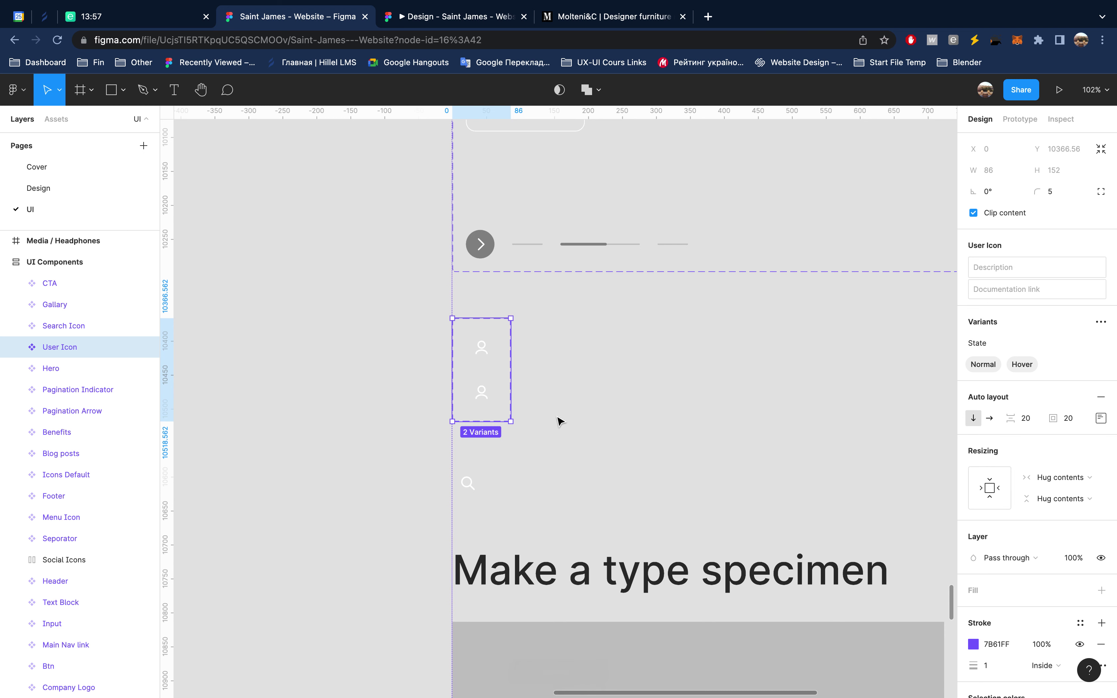
mouse_move(59, 346)
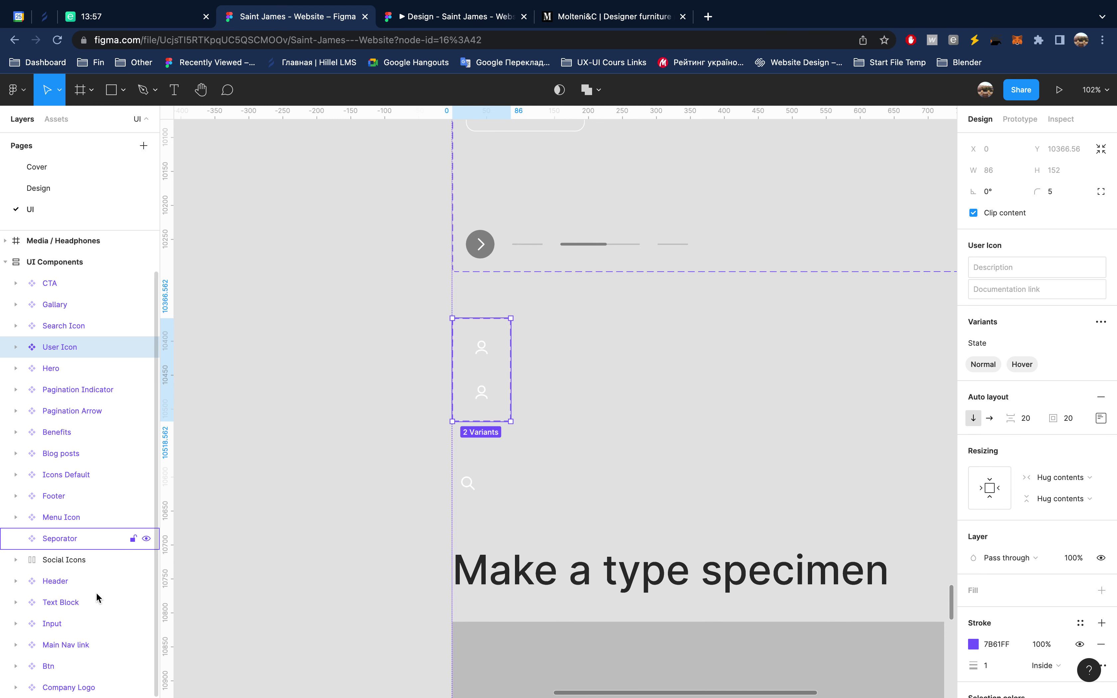
shift+click(81, 327)
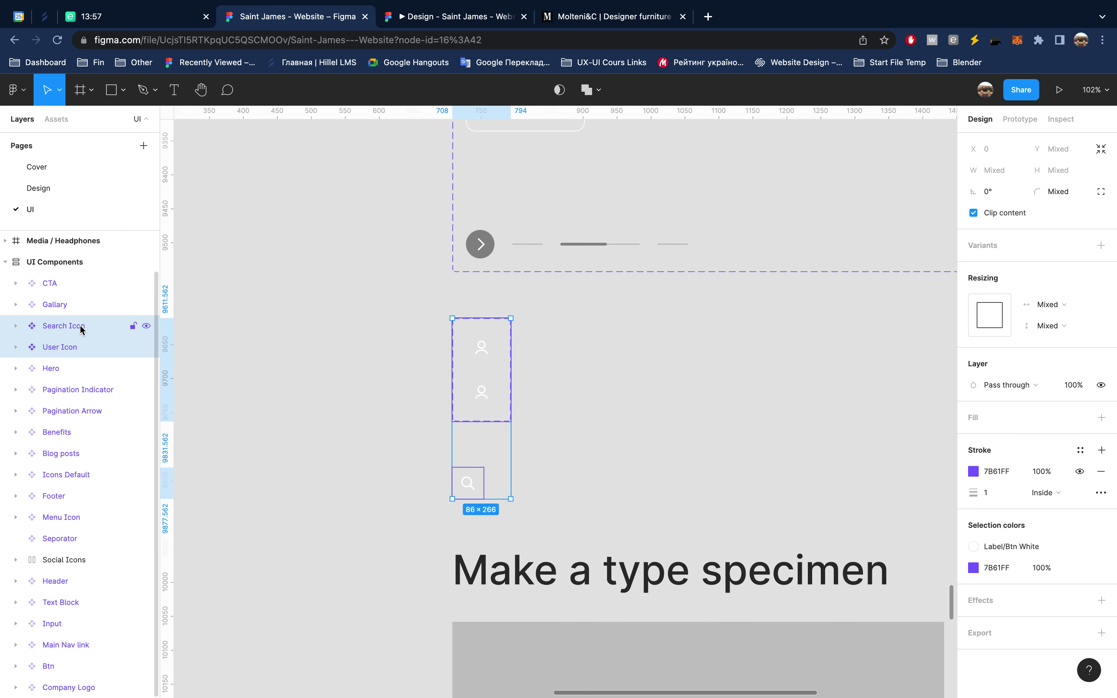
drag(75, 347, 75, 658)
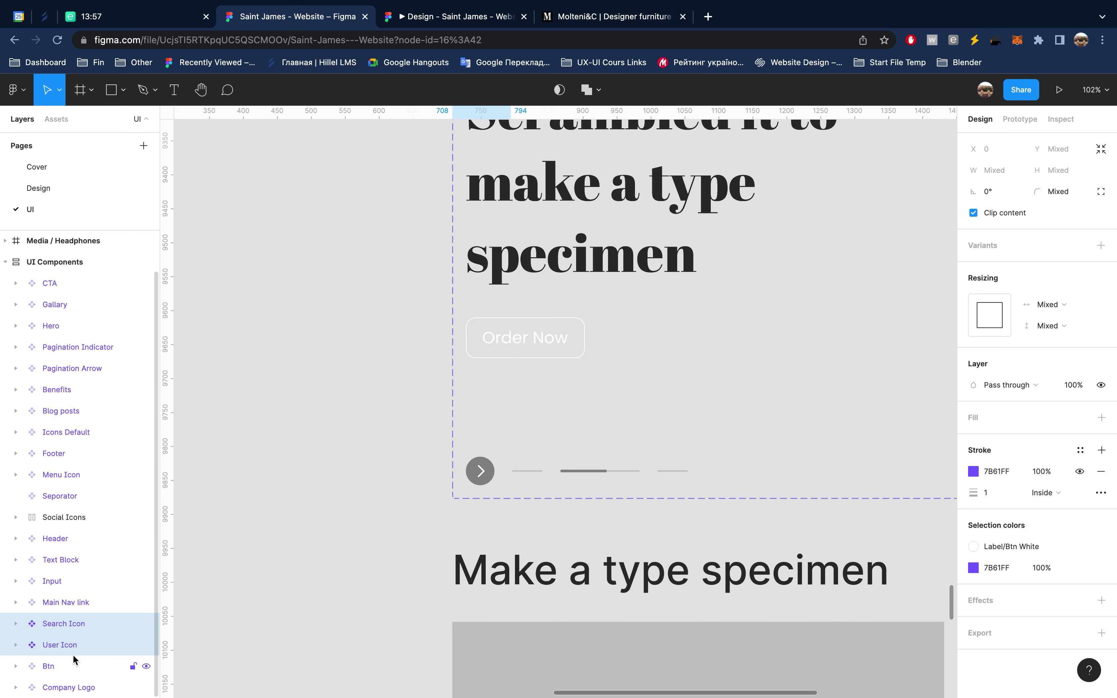
key(shift+2)
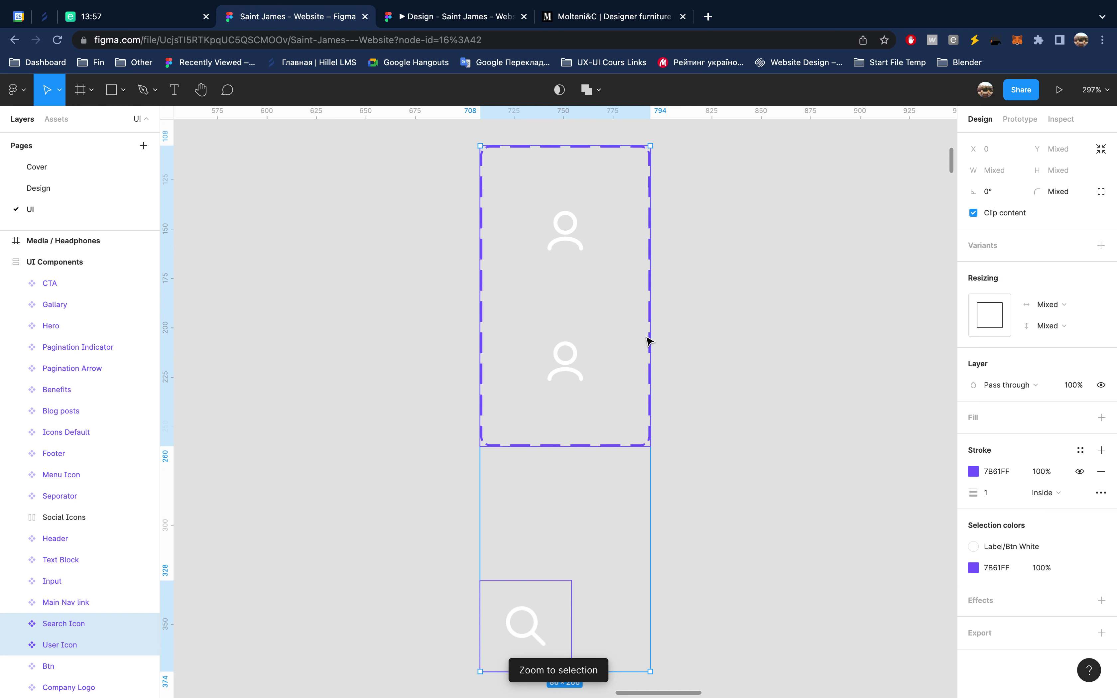
Step: Inspect the Big, Normal button's 1px inside Label/Btn White stroke as a reference
scroll(648, 340, down, 5)
scroll(647, 341, up, 3)
scroll(613, 314, up, 2)
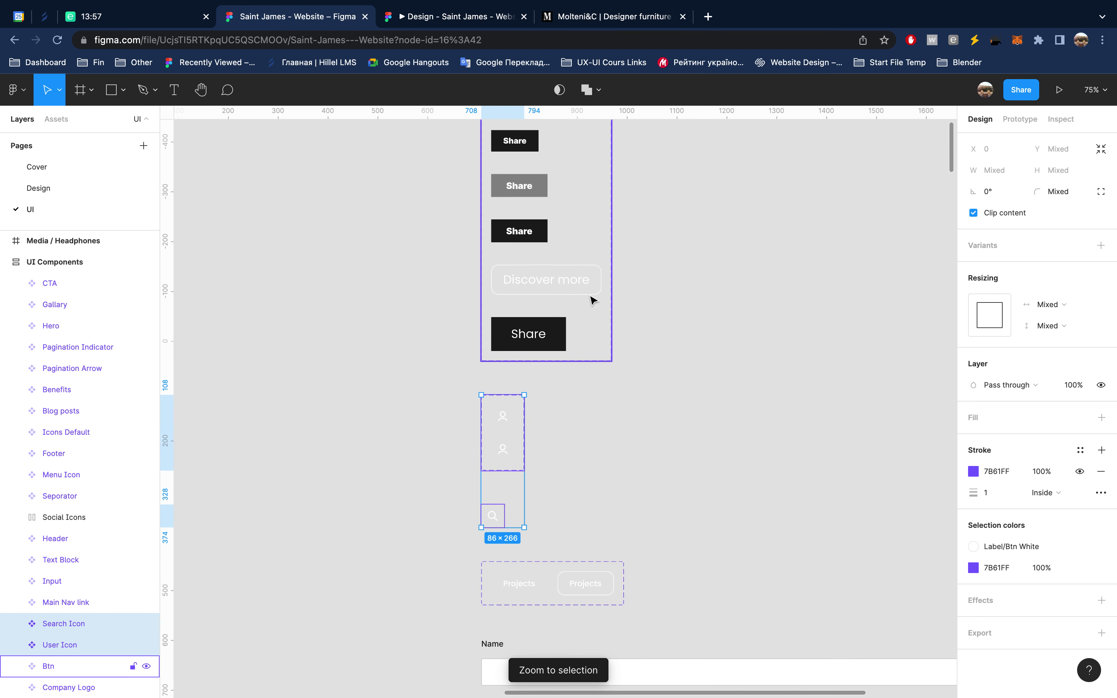
click(589, 290)
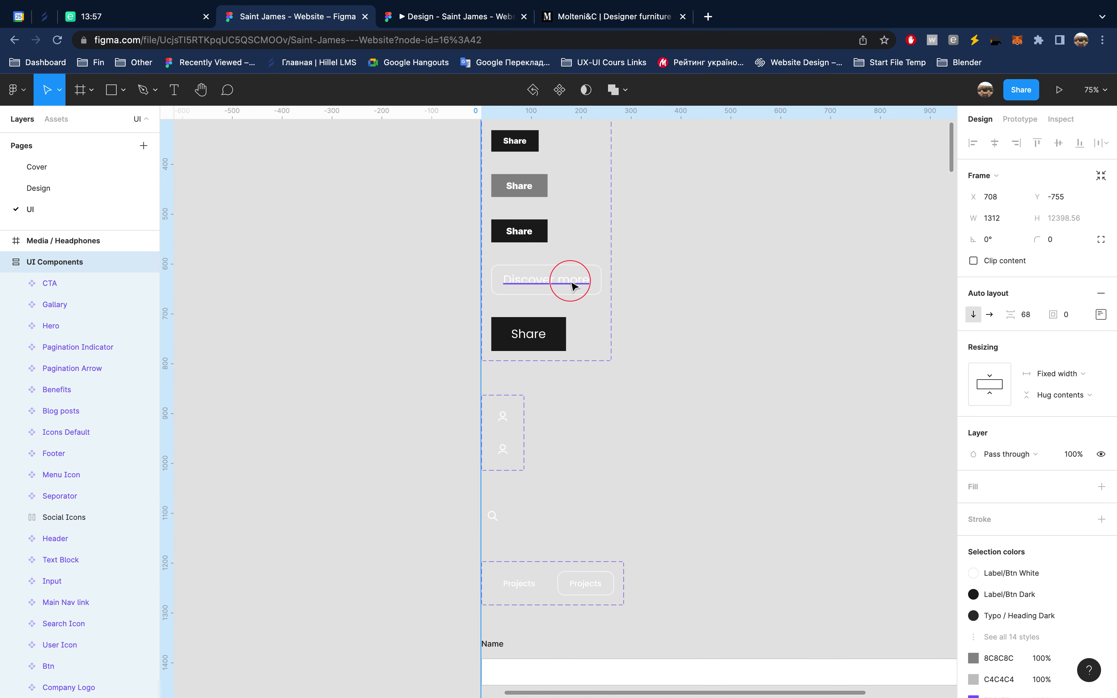
click(572, 285)
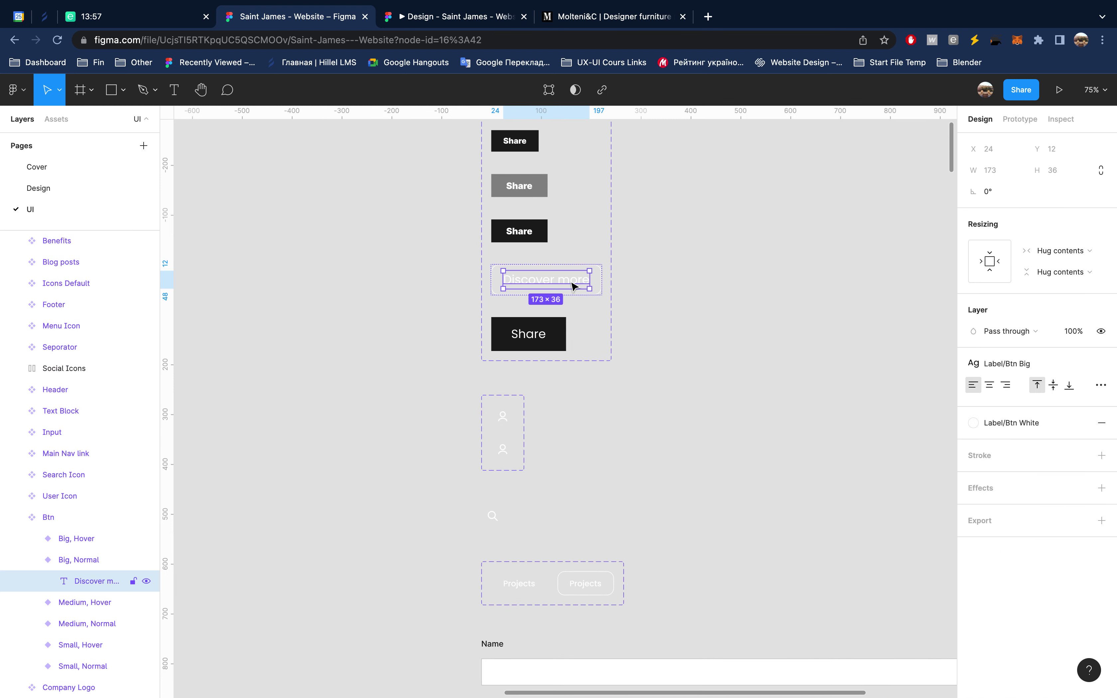
click(88, 561)
scroll(1016, 596, down, 3)
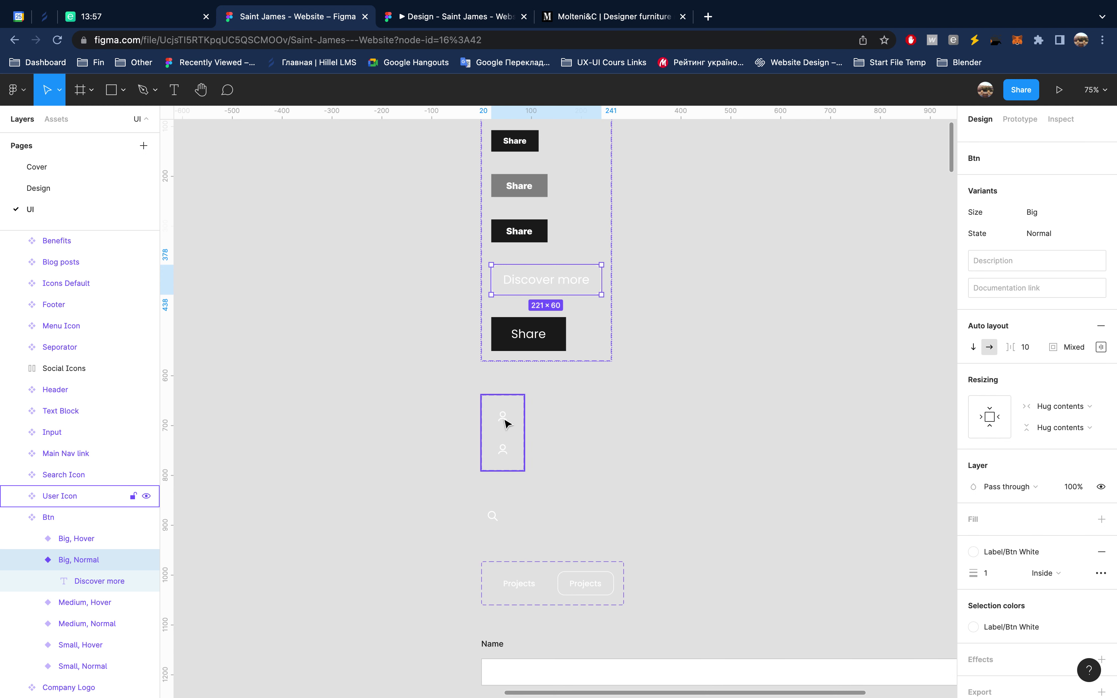
click(505, 423)
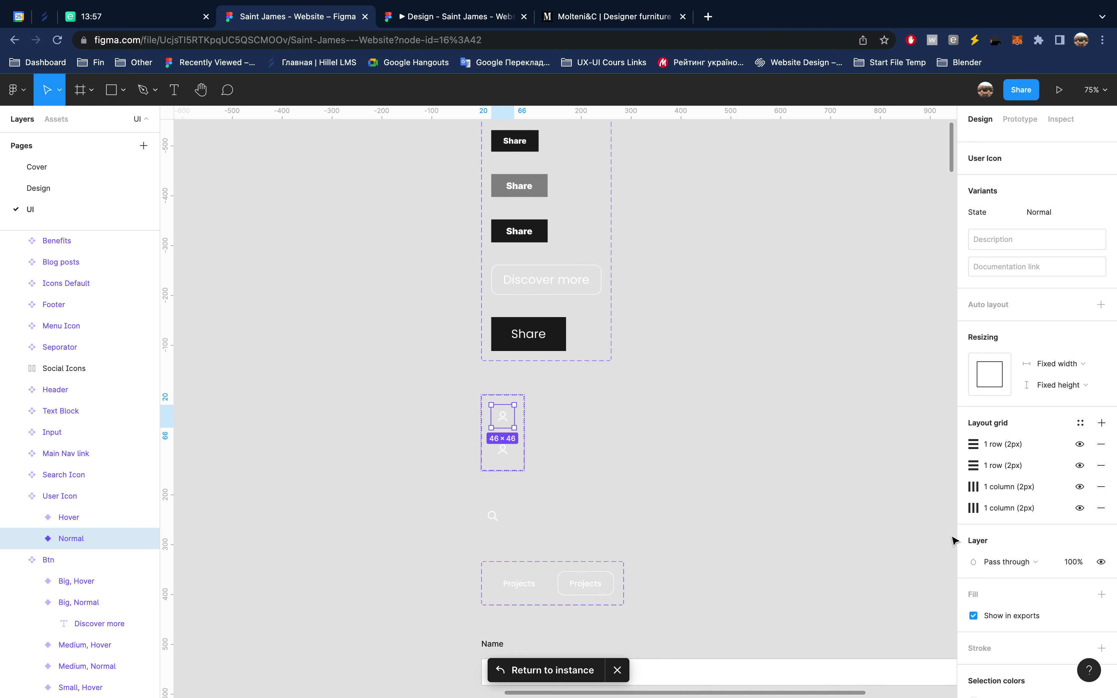
Step: Add a 1px inside stroke using the Label/Btn White style to the Normal user icon
scroll(1043, 569, down, 1)
scroll(1049, 589, down, 4)
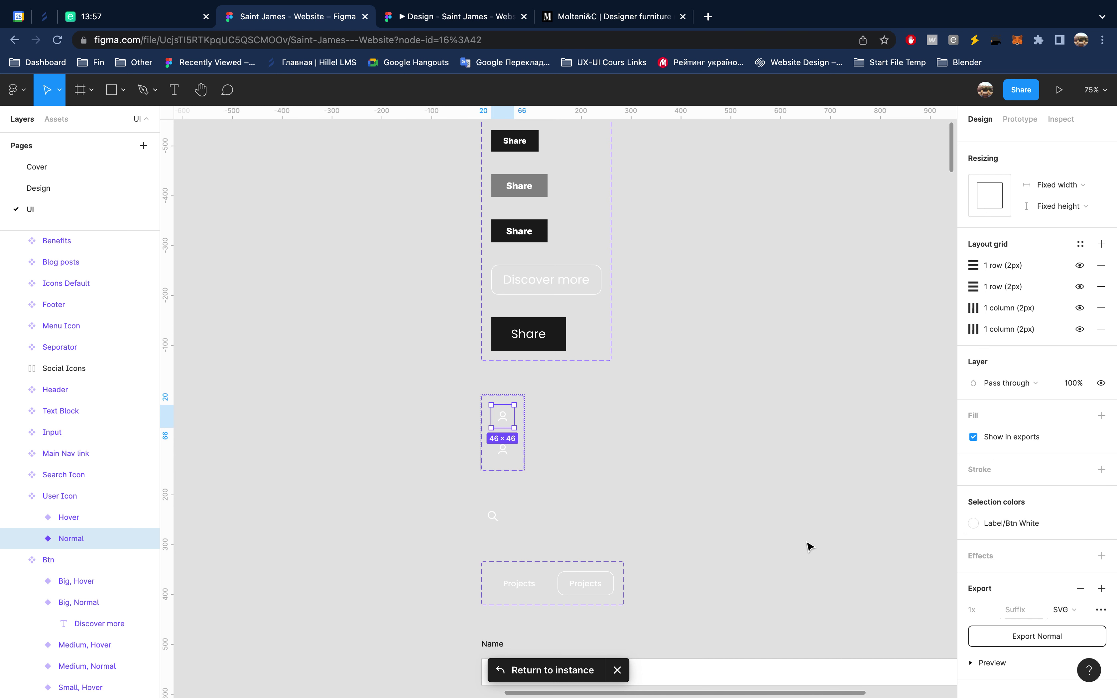
click(1102, 469)
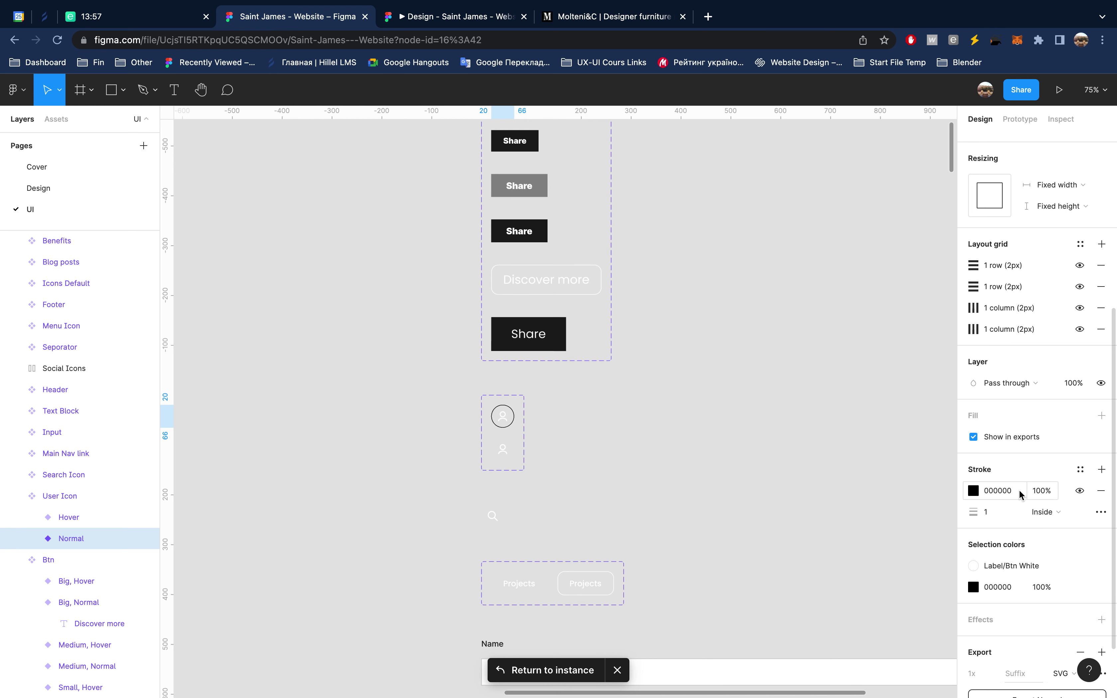
click(1079, 470)
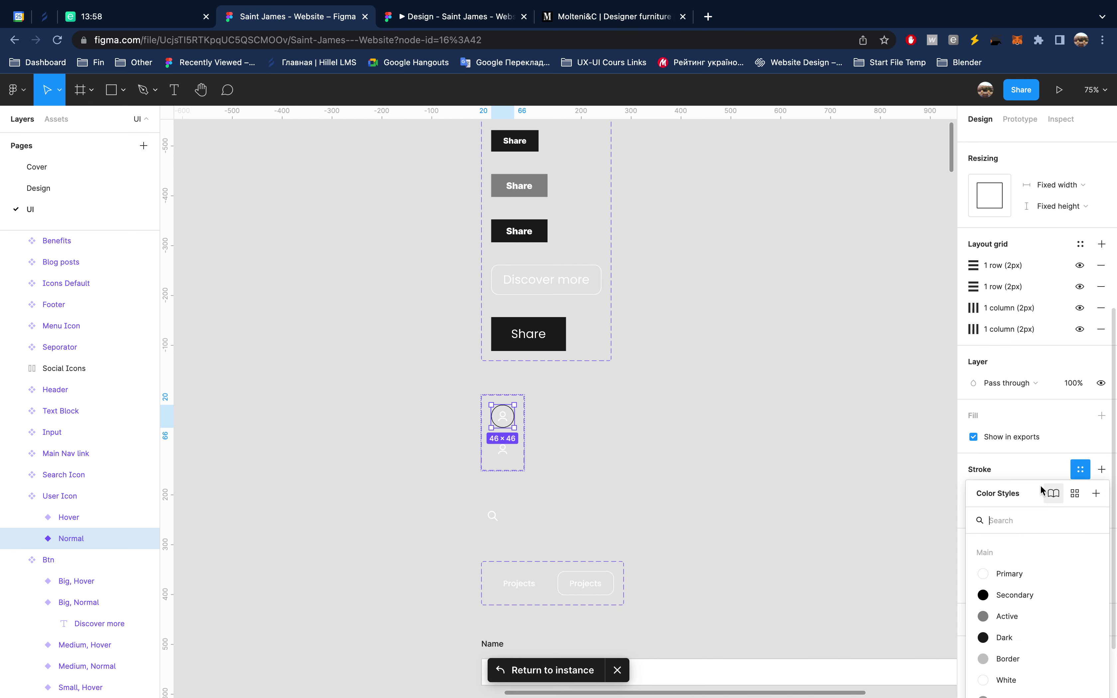
scroll(1018, 644, down, 5)
scroll(1018, 644, up, 2)
scroll(1019, 644, up, 1)
scroll(1019, 644, up, 1)
scroll(1019, 644, up, 1)
scroll(1021, 646, down, 1)
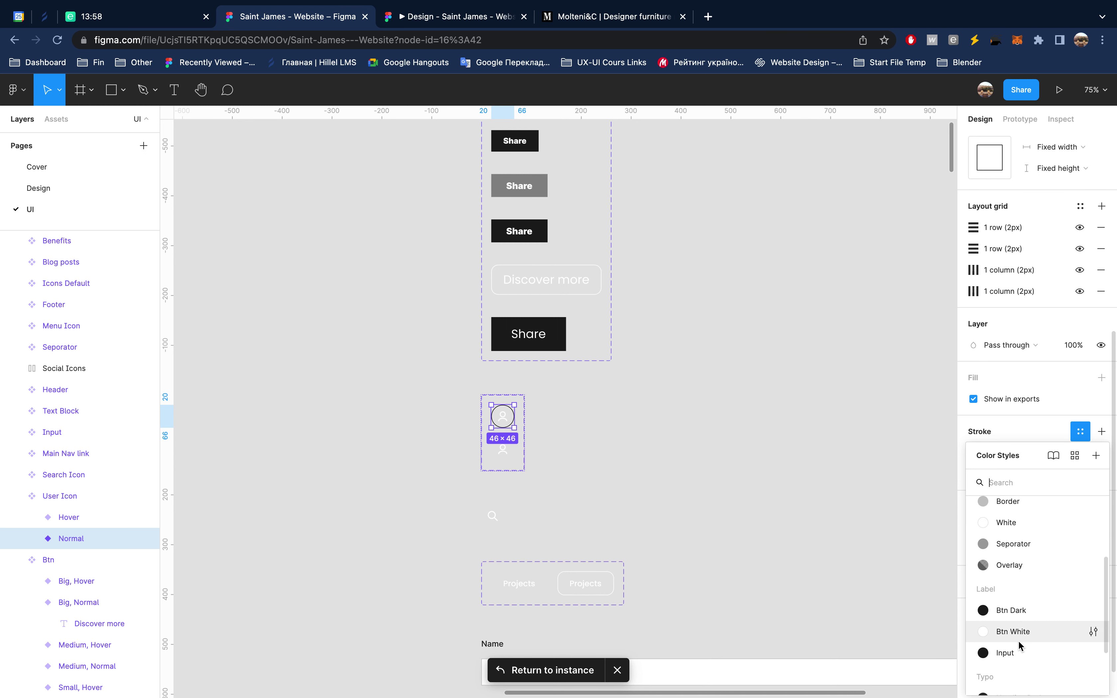
click(1020, 631)
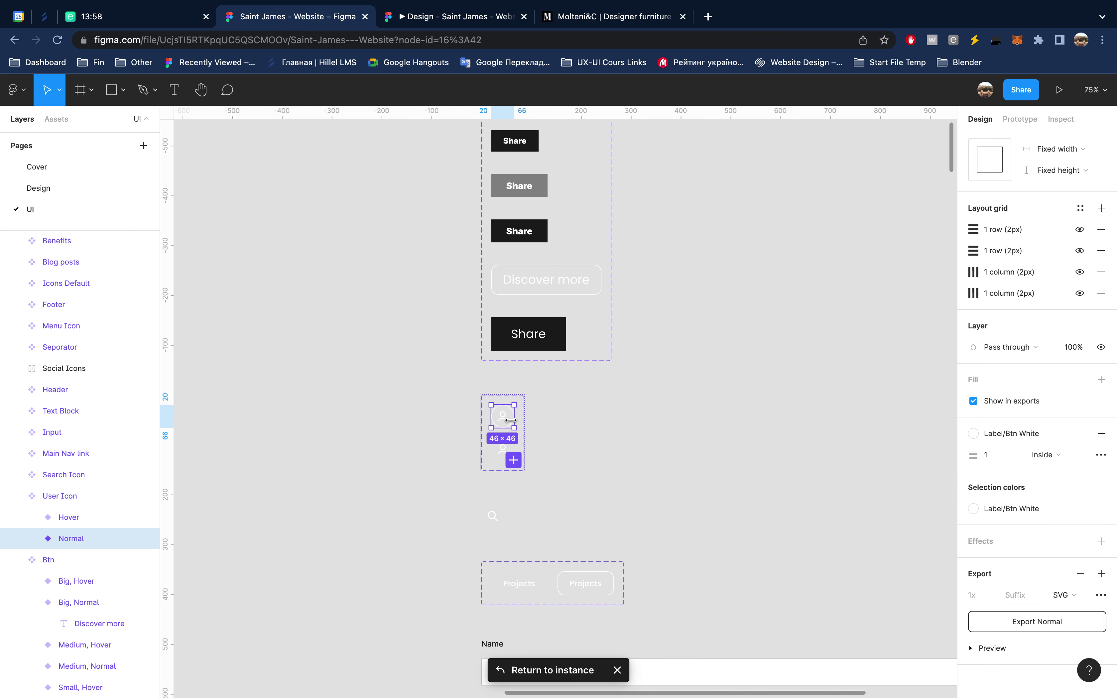
scroll(518, 431, up, 5)
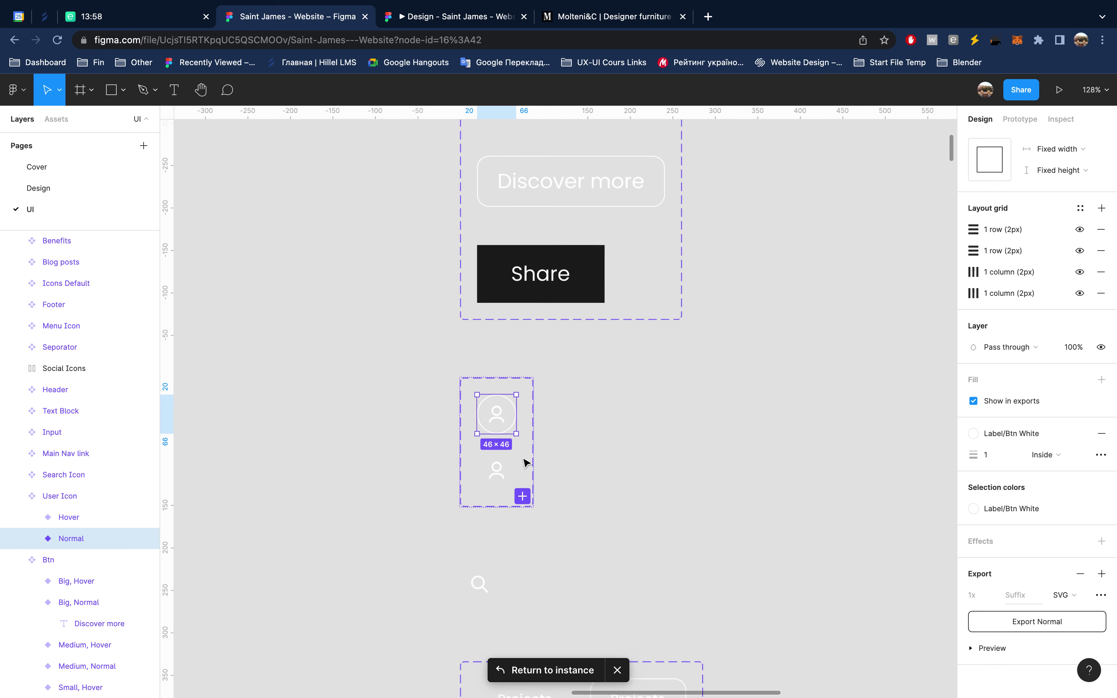
Step: Give the Hover user icon a Btn Dark icon colour, white FFFFFF fill and 1000 corner radius
click(507, 465)
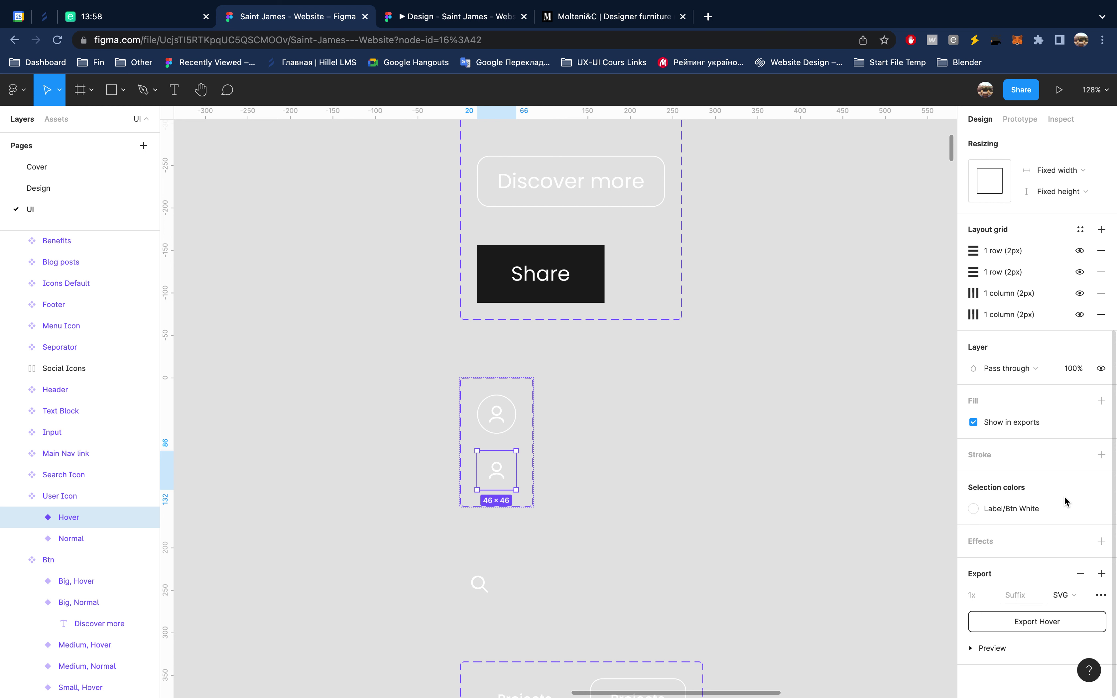
click(1034, 513)
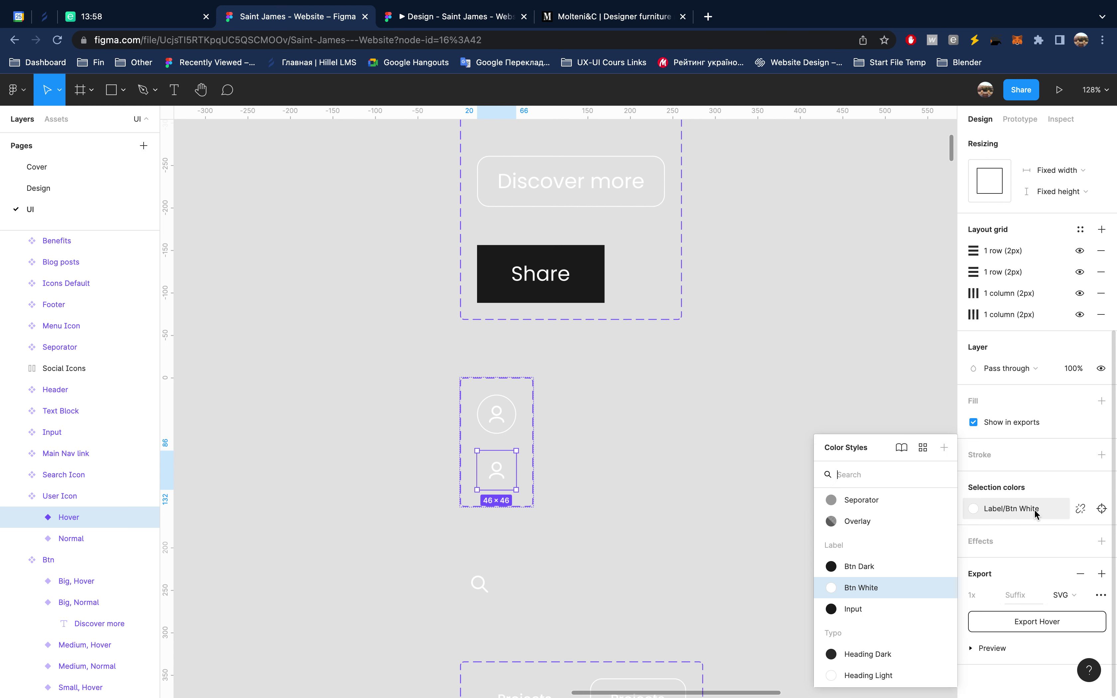
click(881, 567)
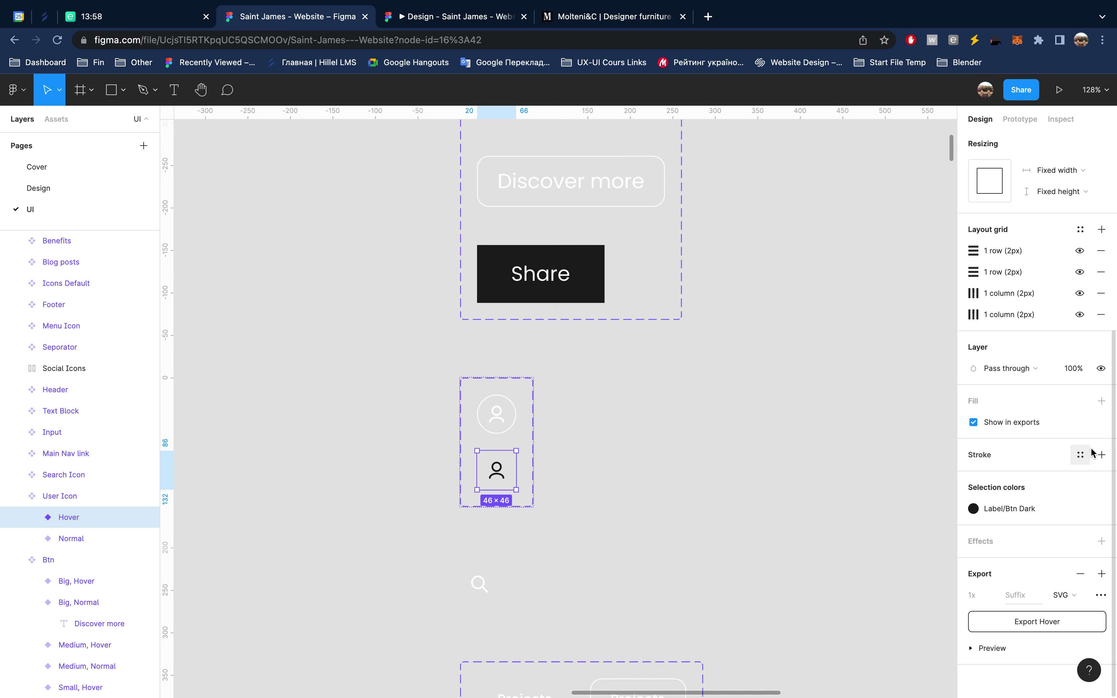
click(1102, 401)
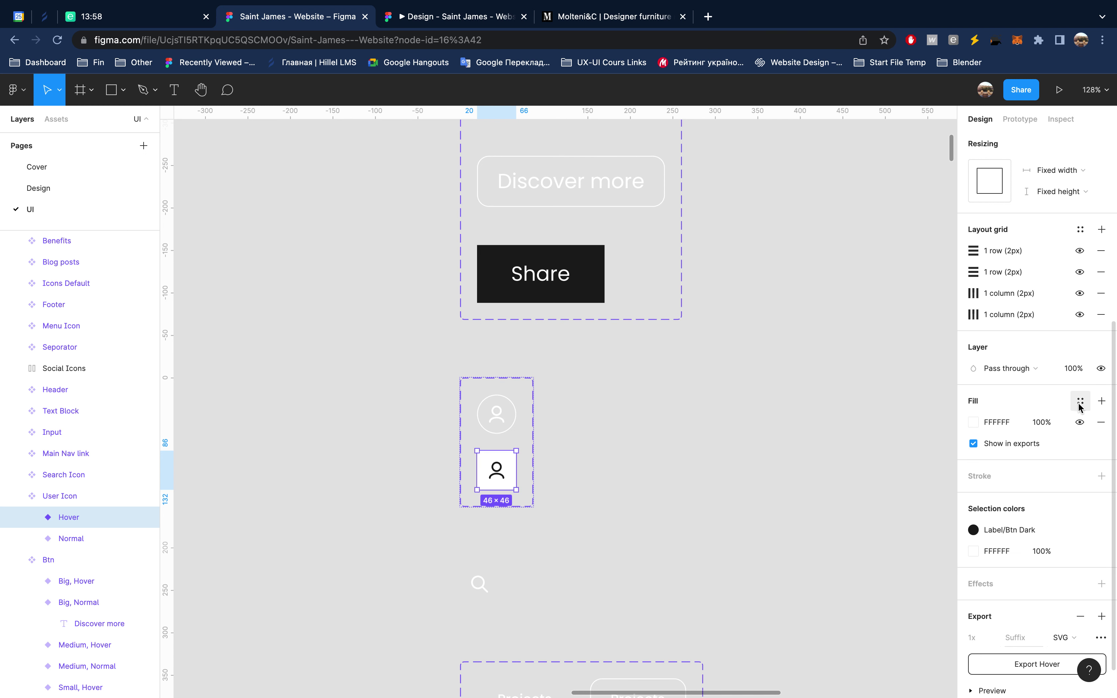
scroll(1035, 225, up, 5)
click(1070, 213)
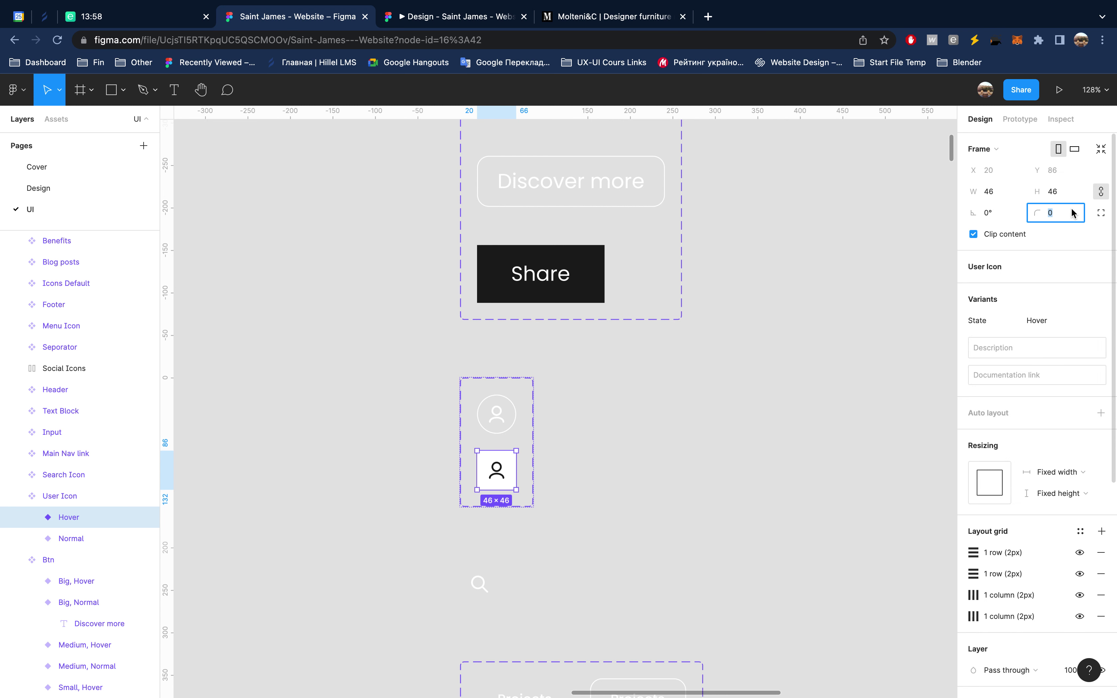
text(1000)
key(Return)
scroll(993, 522, down, 5)
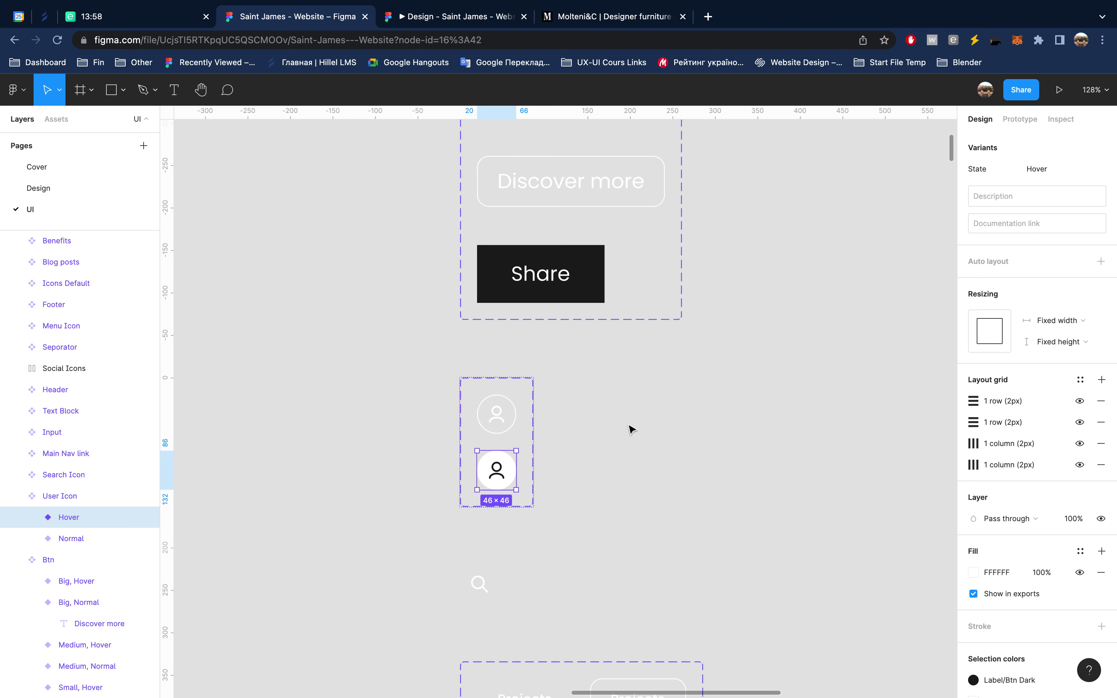
click(505, 421)
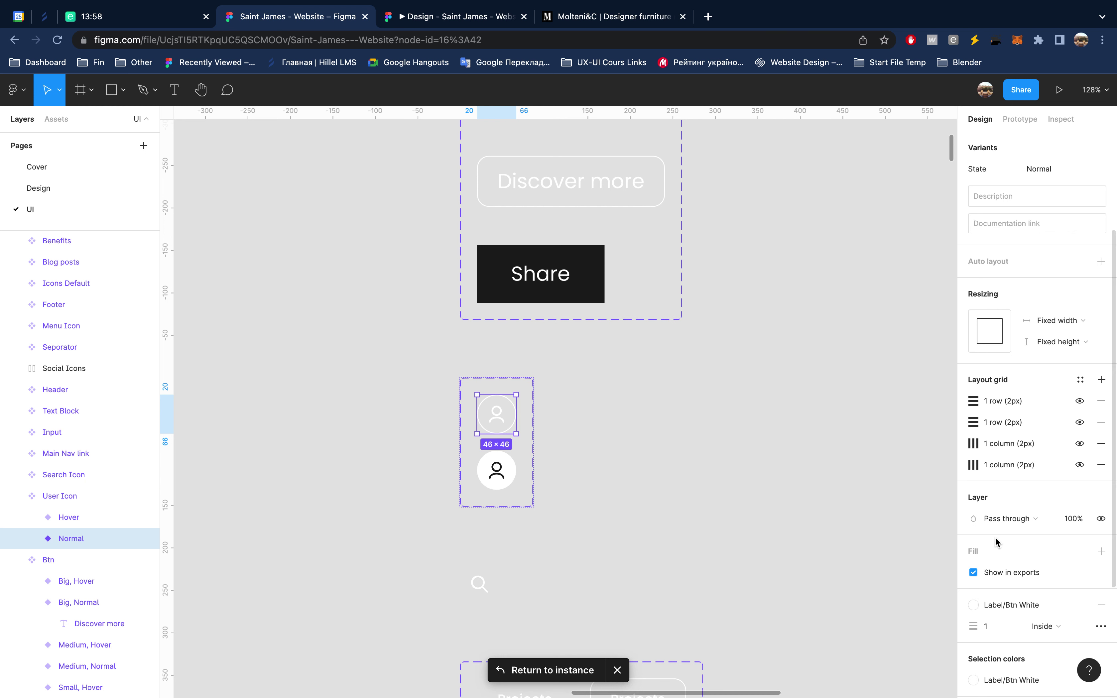
Step: Switch the Normal icon's outline to the Main/Border style and view it in the prototype
scroll(1039, 570, down, 5)
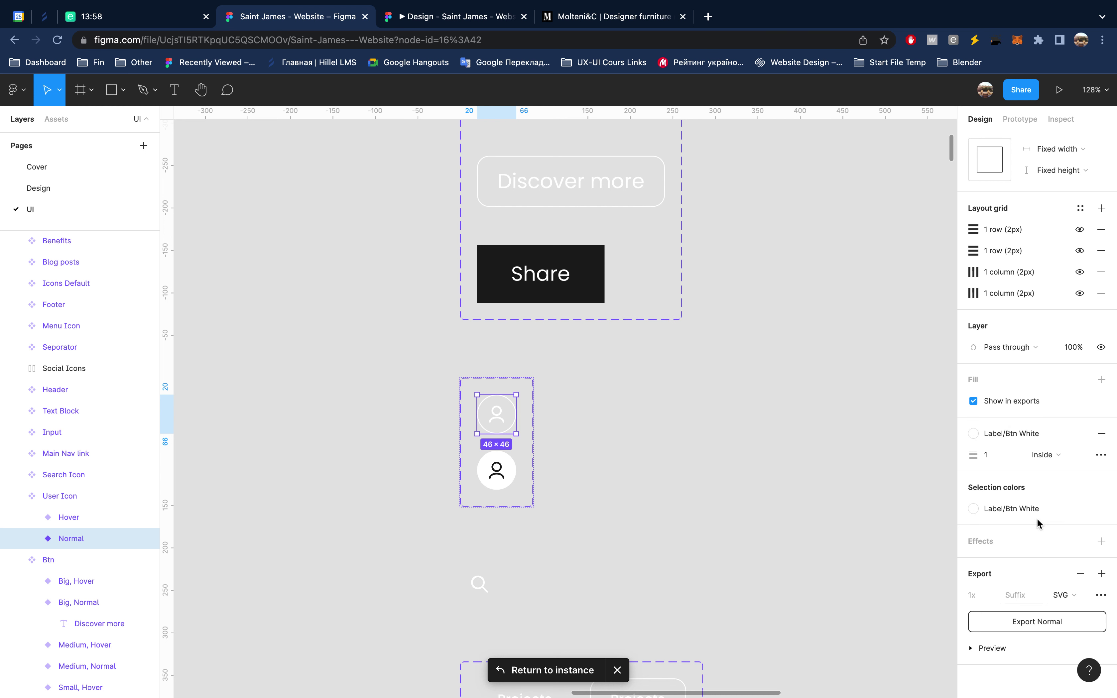
mouse_move(1012, 434)
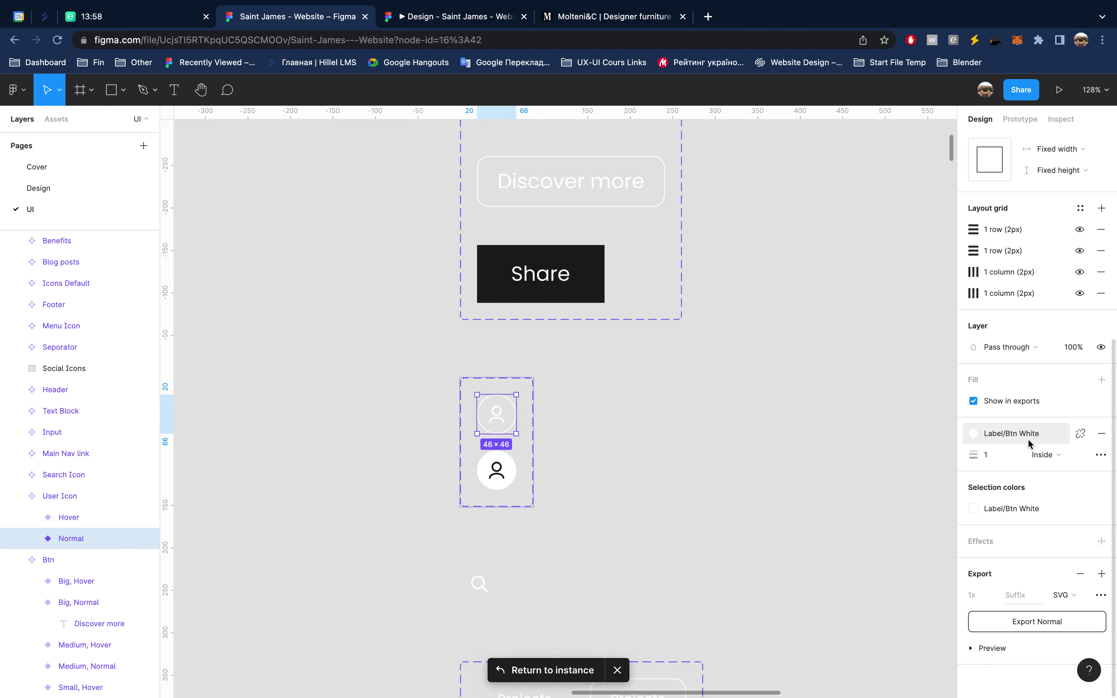
click(1028, 438)
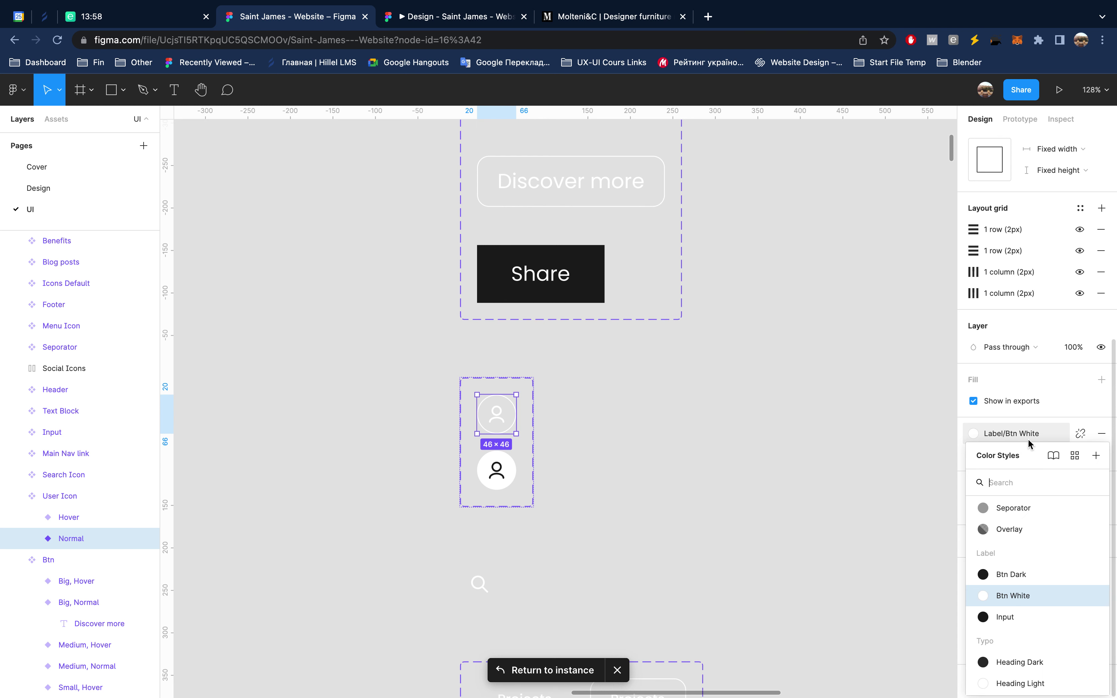
scroll(1045, 558, up, 2)
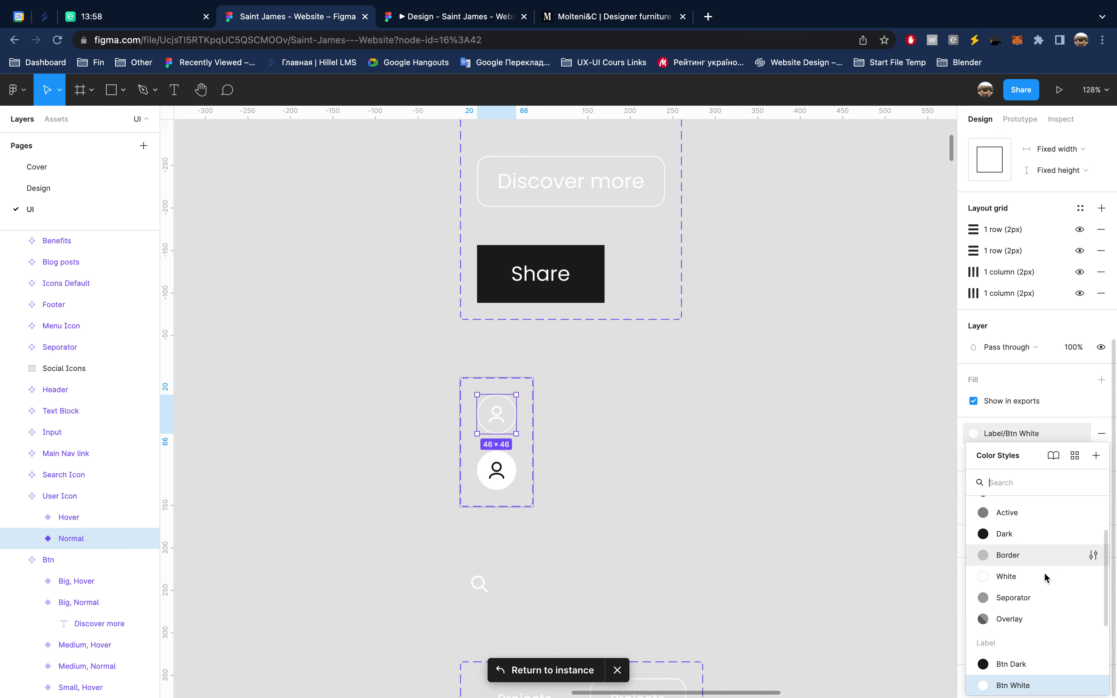
click(1030, 548)
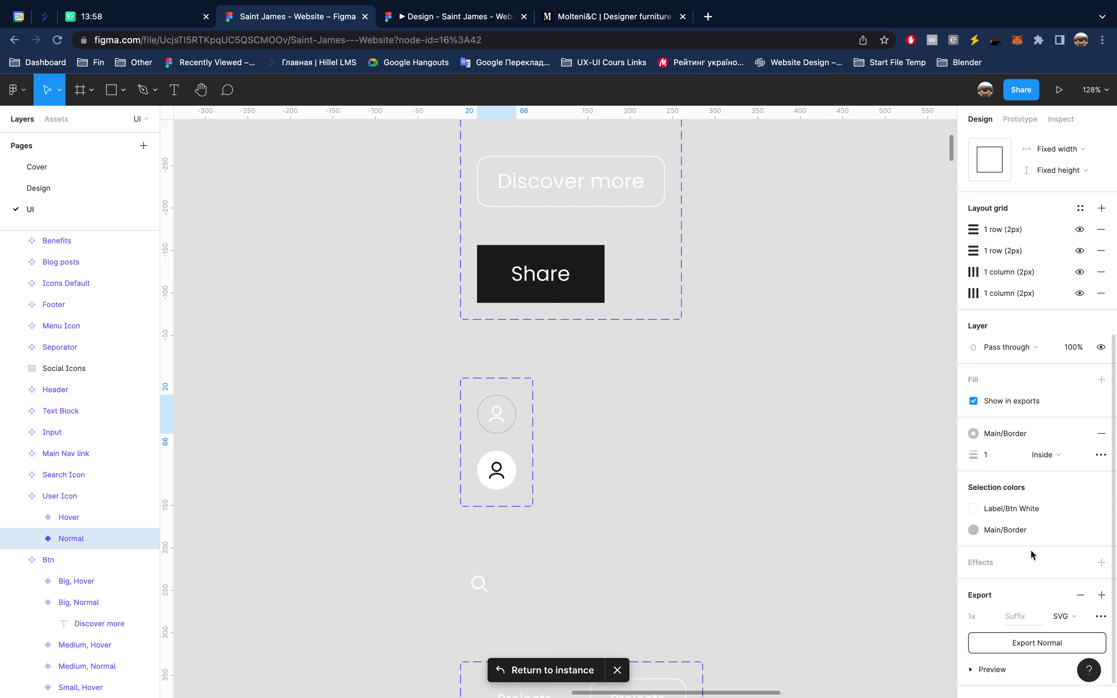
click(470, 18)
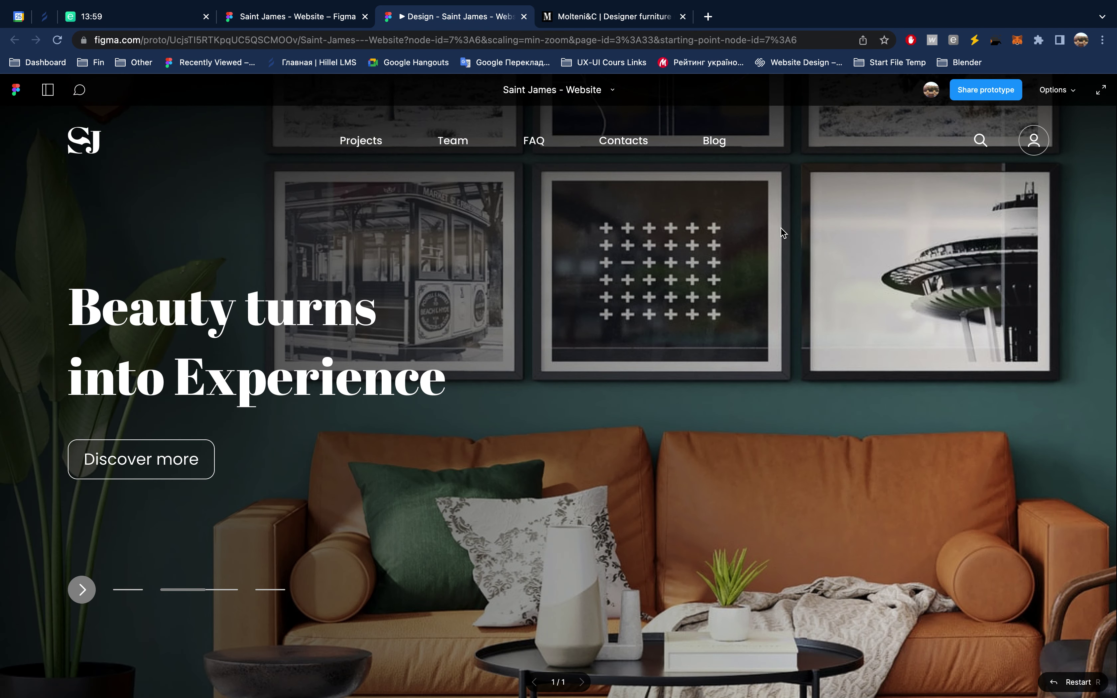
Step: Back in the editor, drill into the homepage header to select the User Icon instance
mouse_move(296, 17)
click(308, 17)
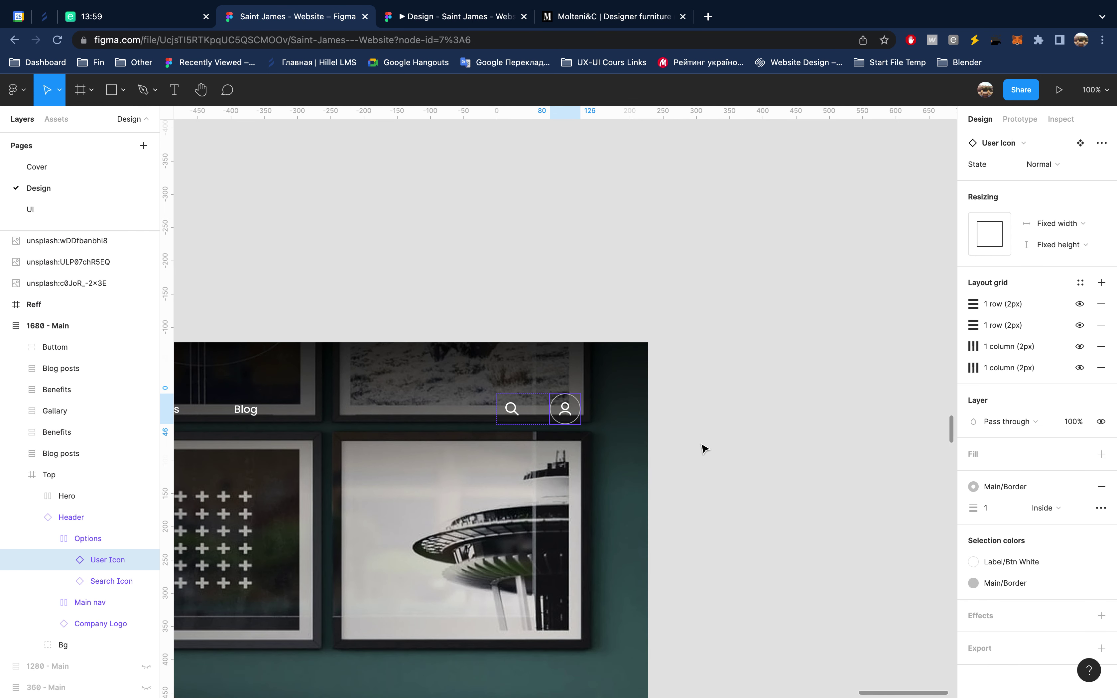
key(Escape)
scroll(565, 414, up, 10)
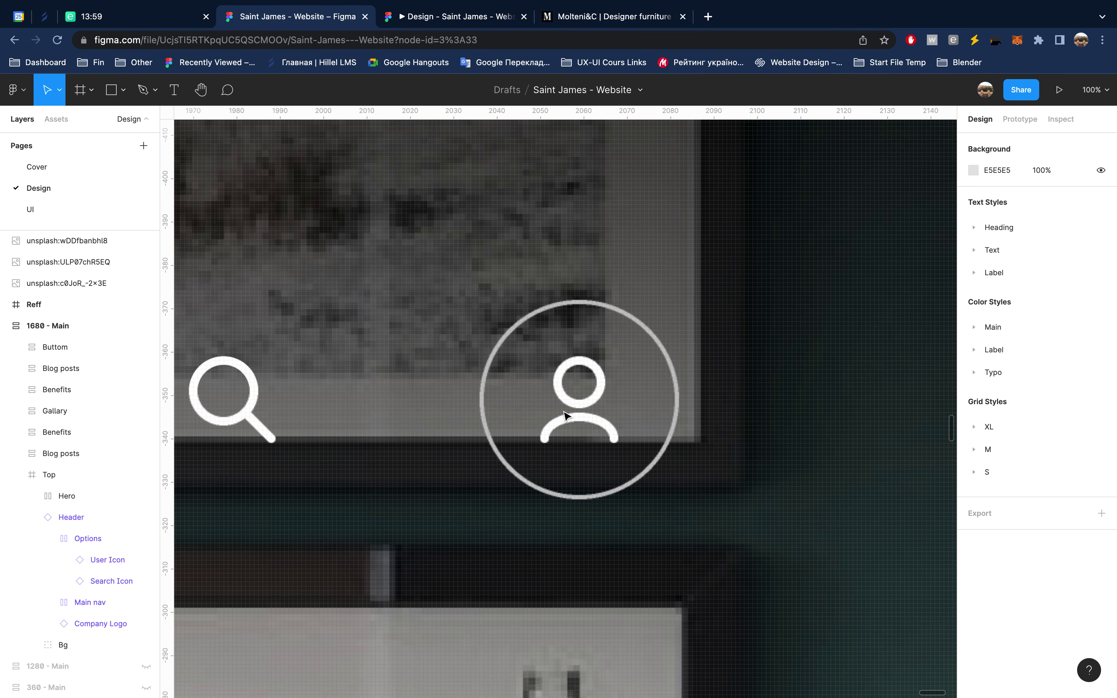
scroll(568, 413, down, 5)
click(571, 412)
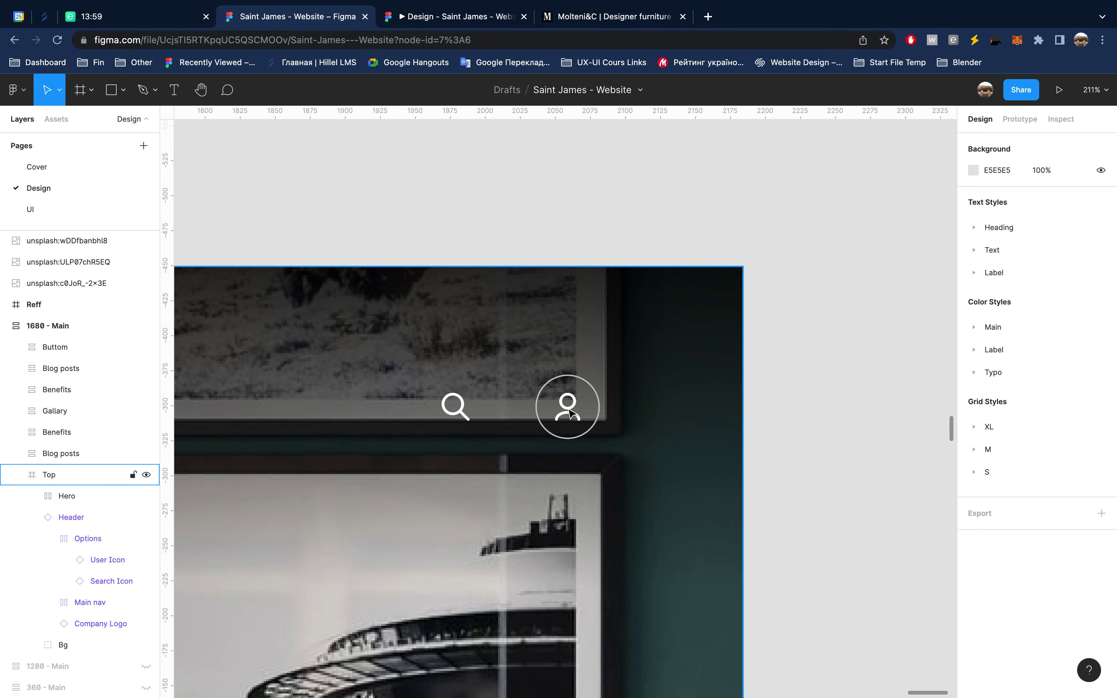
double_click(571, 412)
double_click(570, 412)
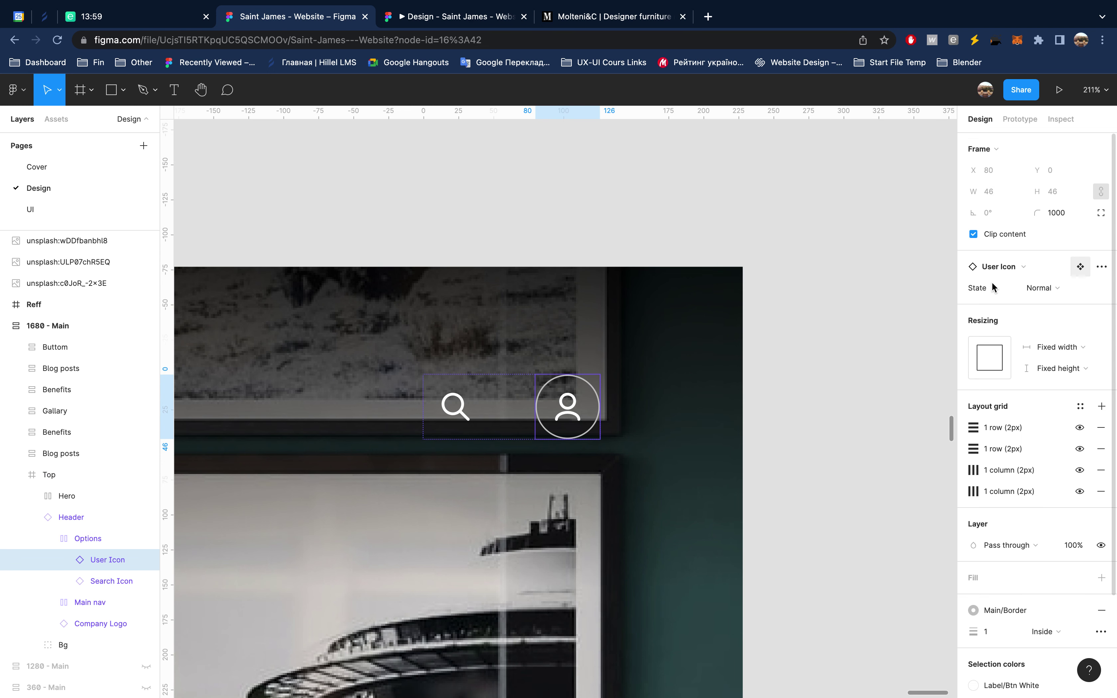
scroll(1042, 549, down, 1)
scroll(1042, 545, down, 7)
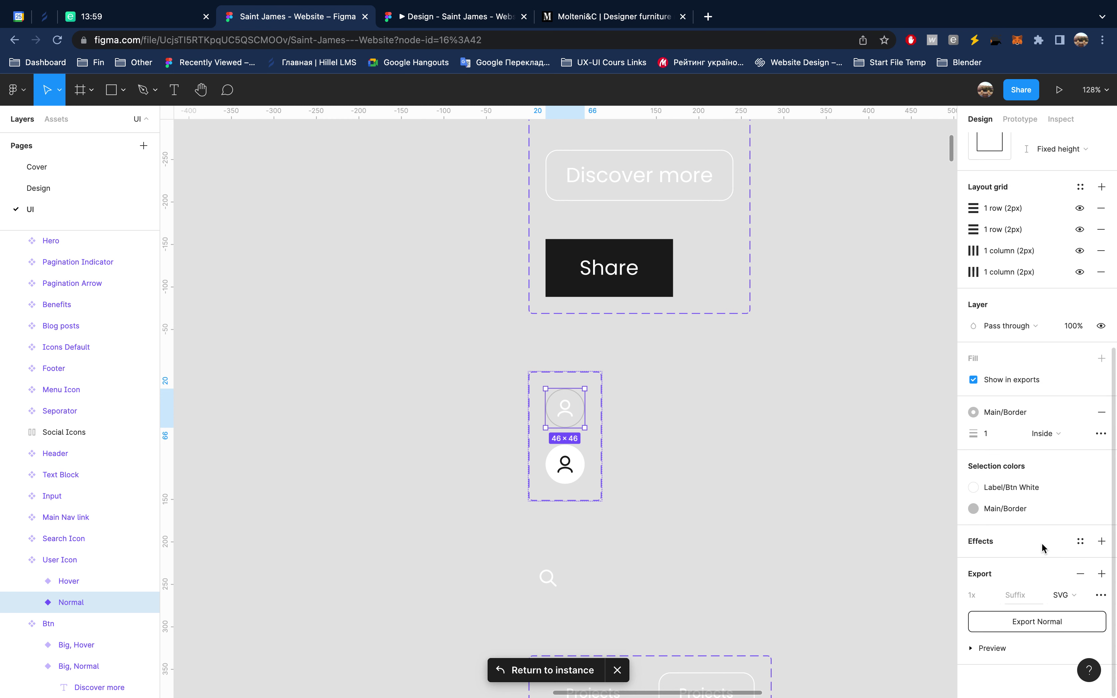
Step: Detach the user icon outline from Main/Border, try a darker 646464 grey, and preview it
click(1080, 411)
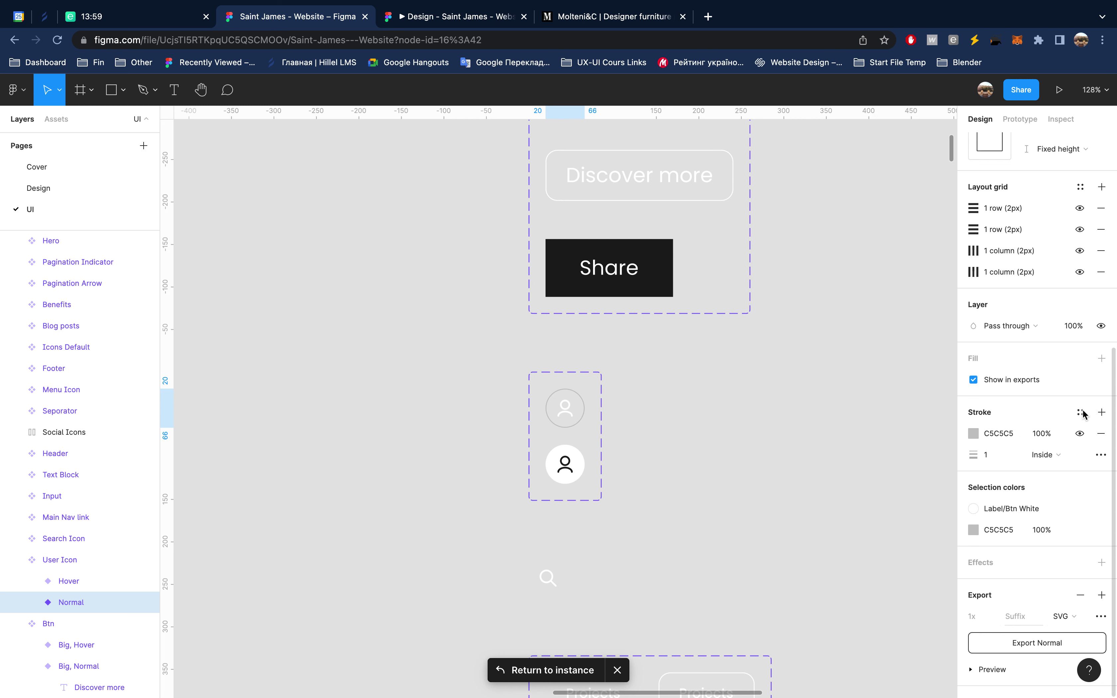
click(973, 433)
drag(822, 473, 783, 475)
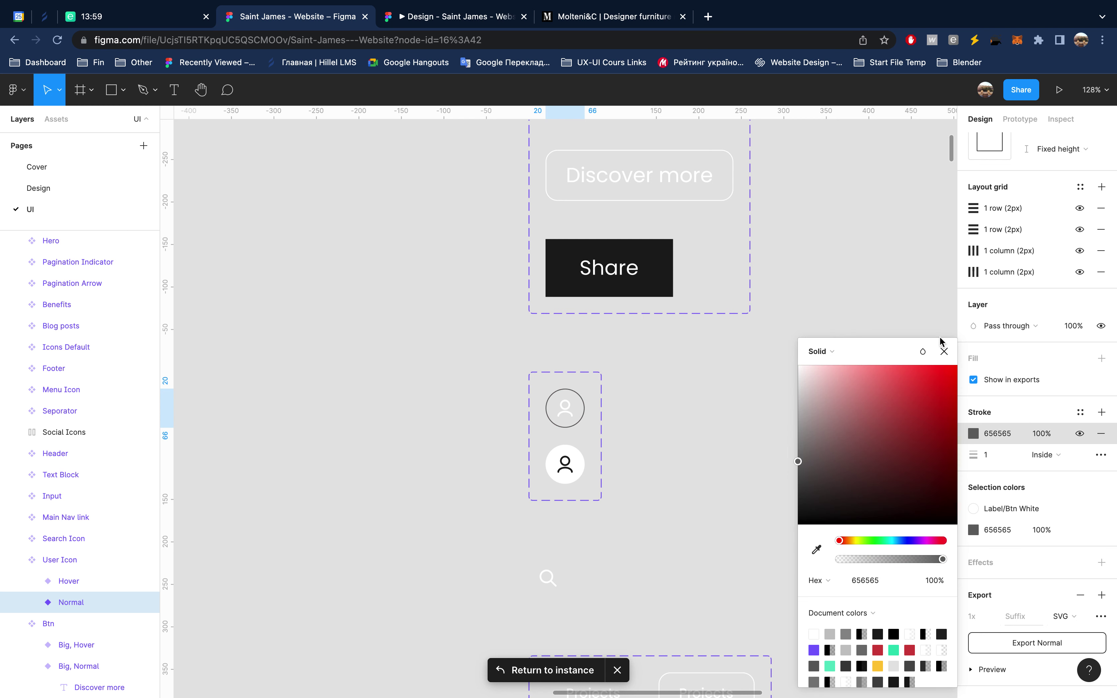
click(943, 351)
click(469, 17)
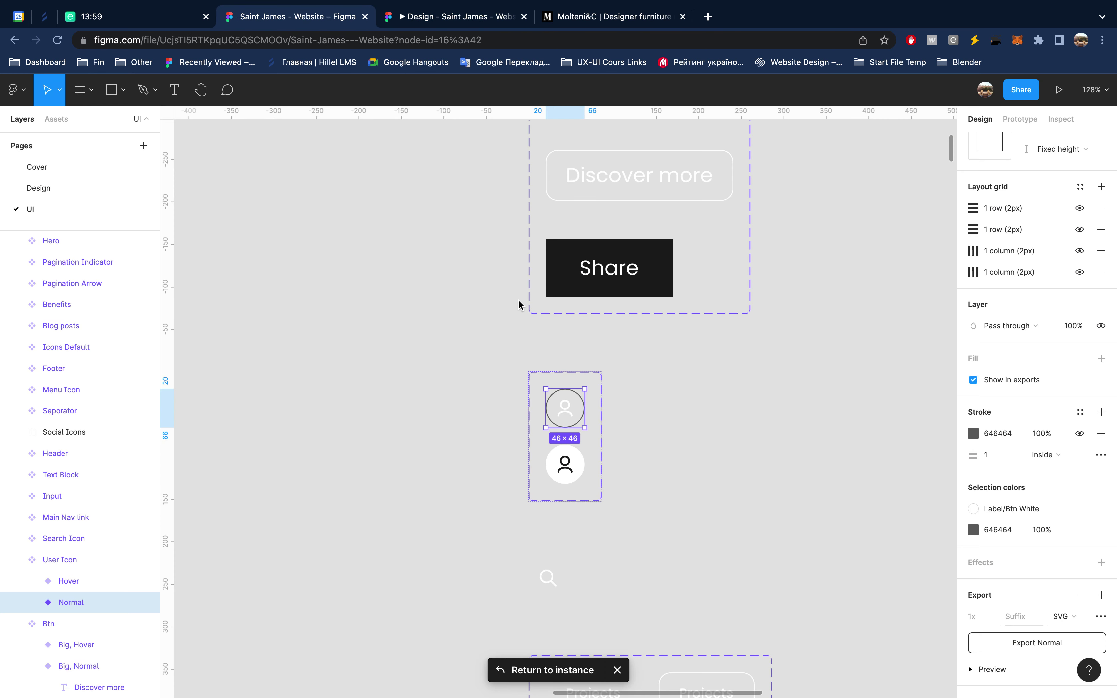
click(335, 24)
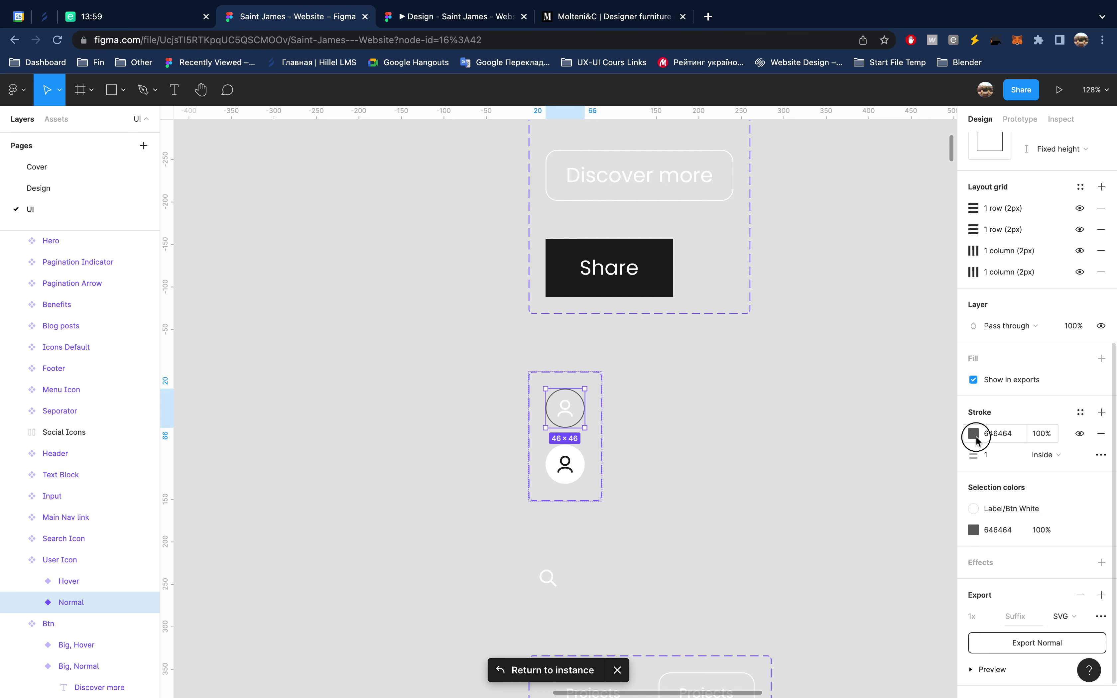
Step: Try a lighter 9F9F9F outline grey and check it in the prototype
click(972, 434)
click(801, 426)
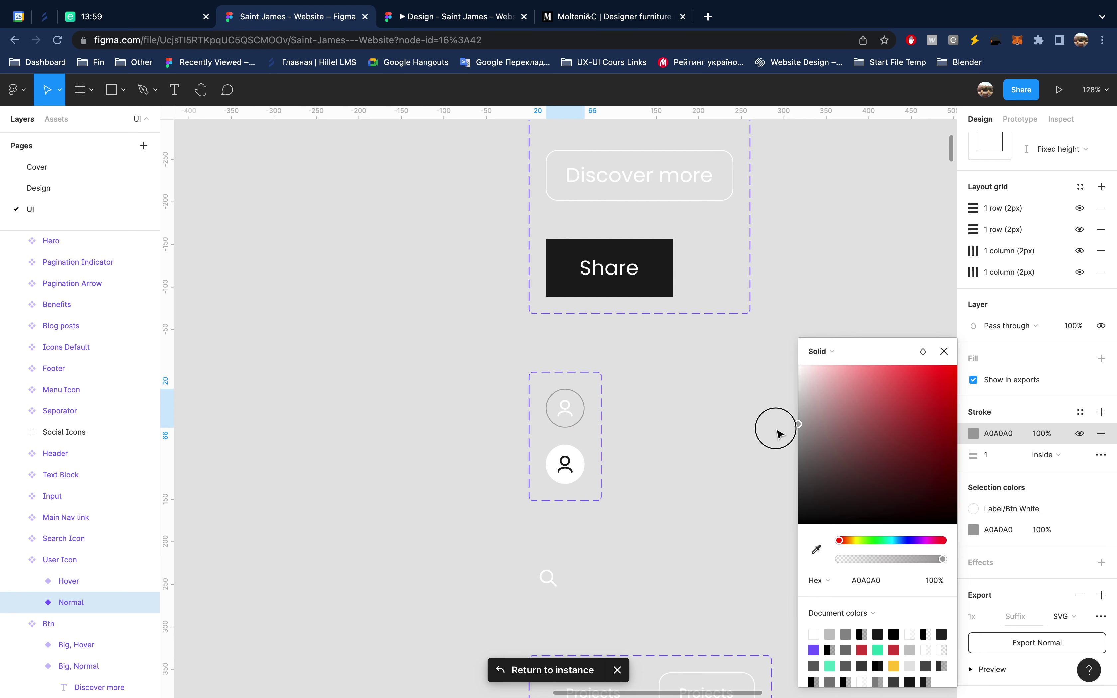
key(Escape)
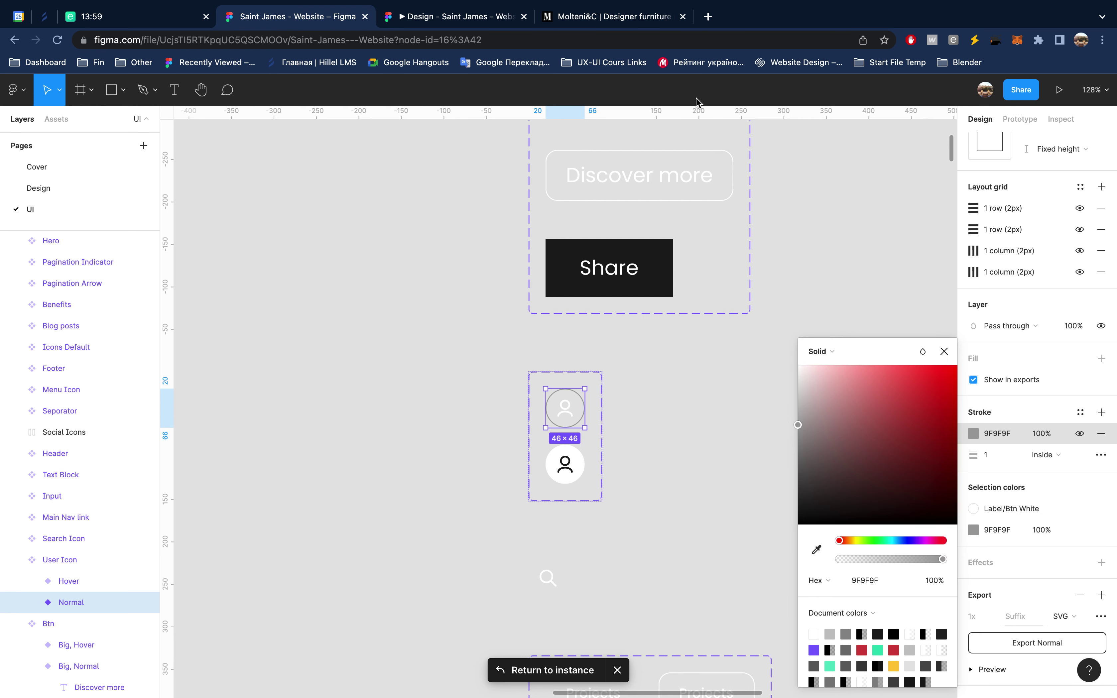
click(479, 22)
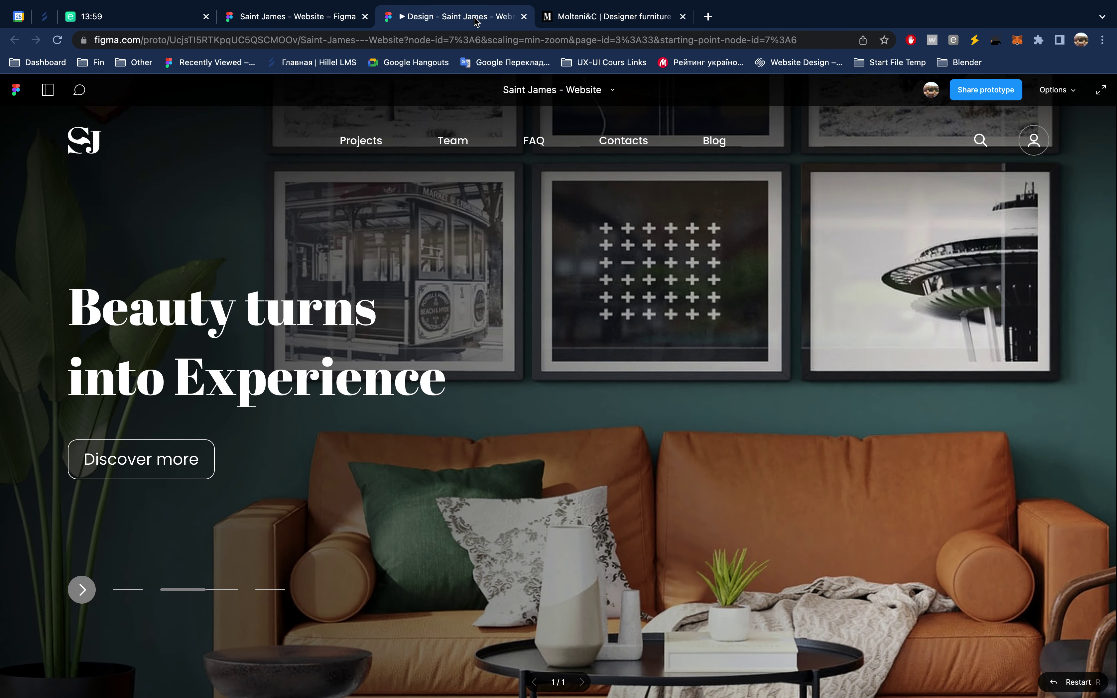
click(336, 21)
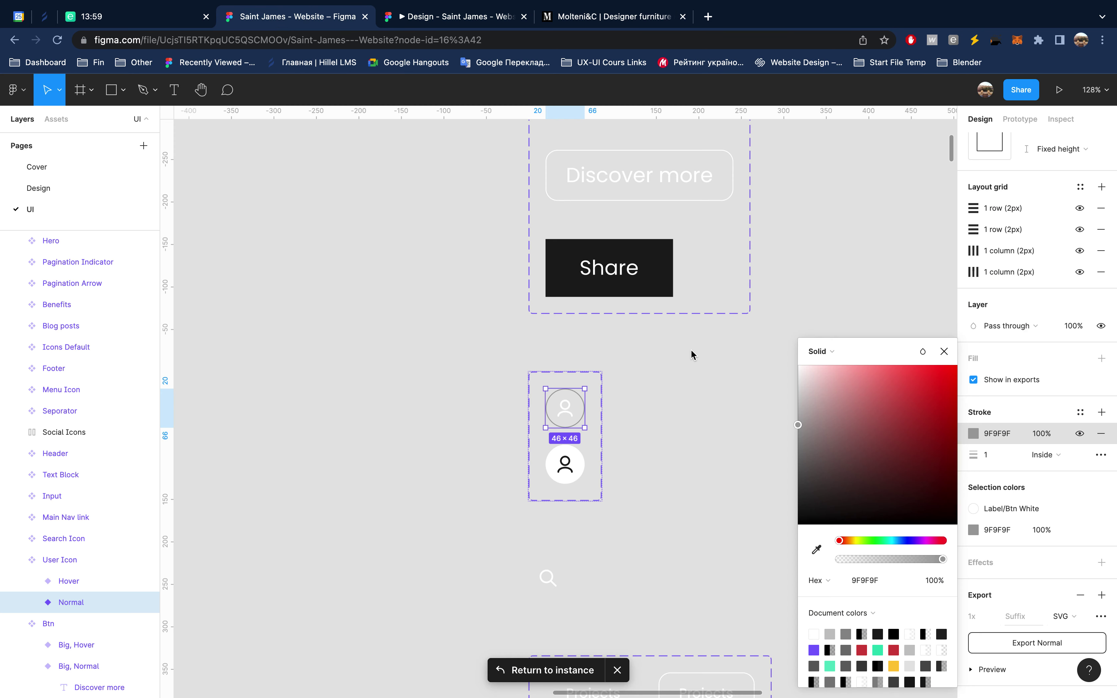
Step: Sample grey 878787 for the outline and compare it in the prototype
key(i)
click(772, 444)
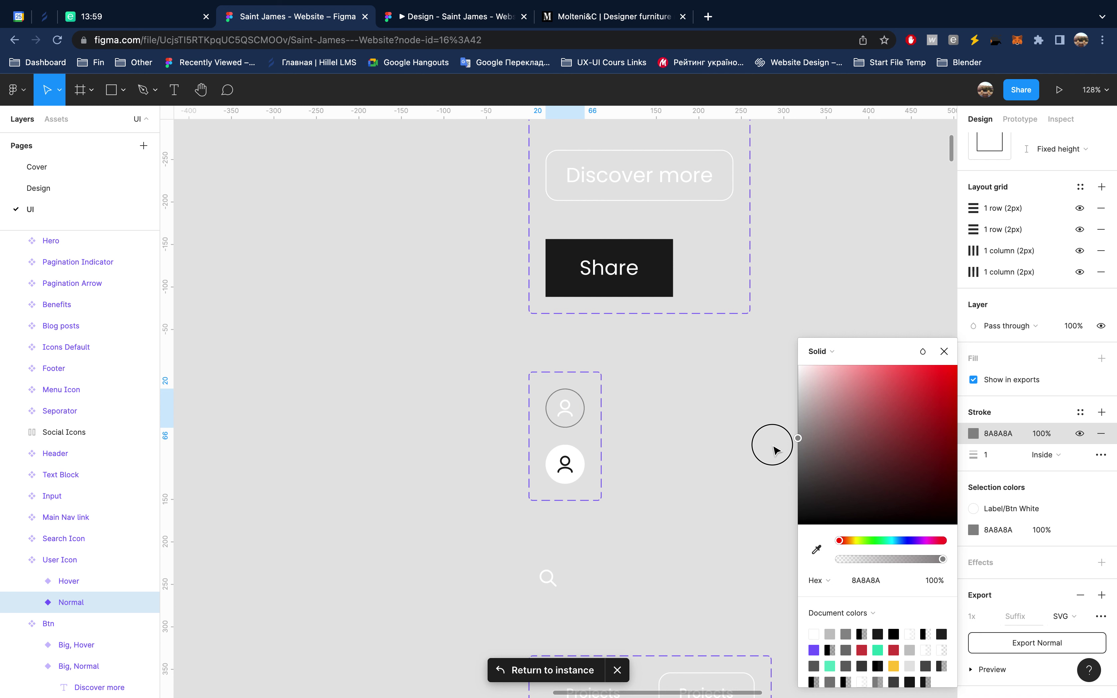
click(480, 27)
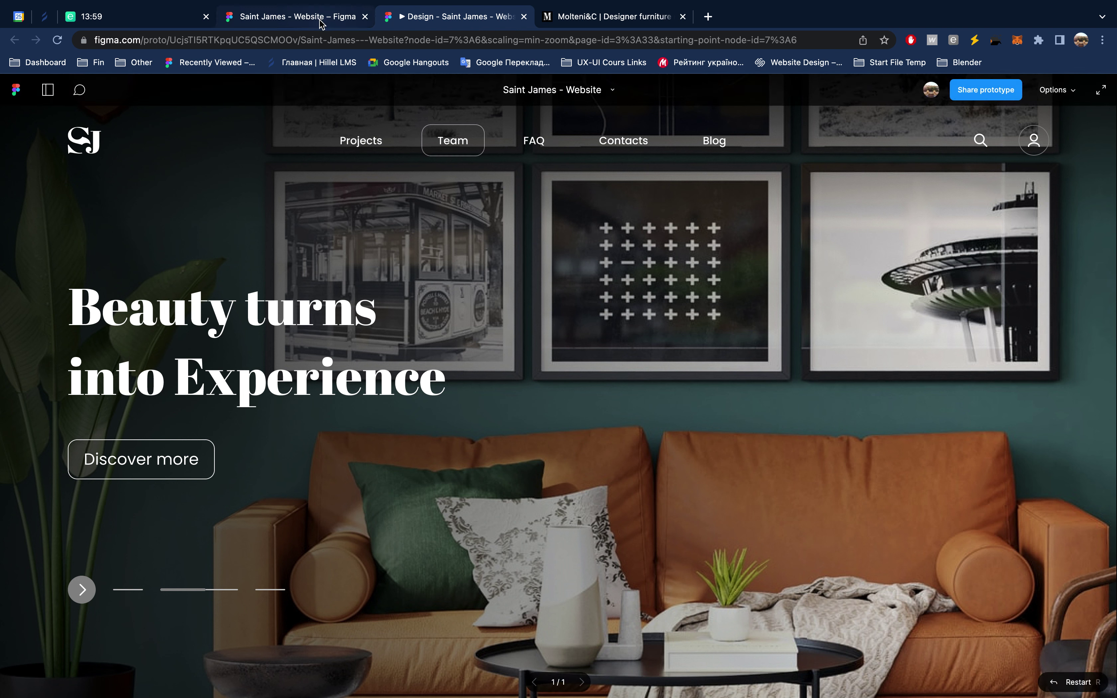
mouse_move(558, 349)
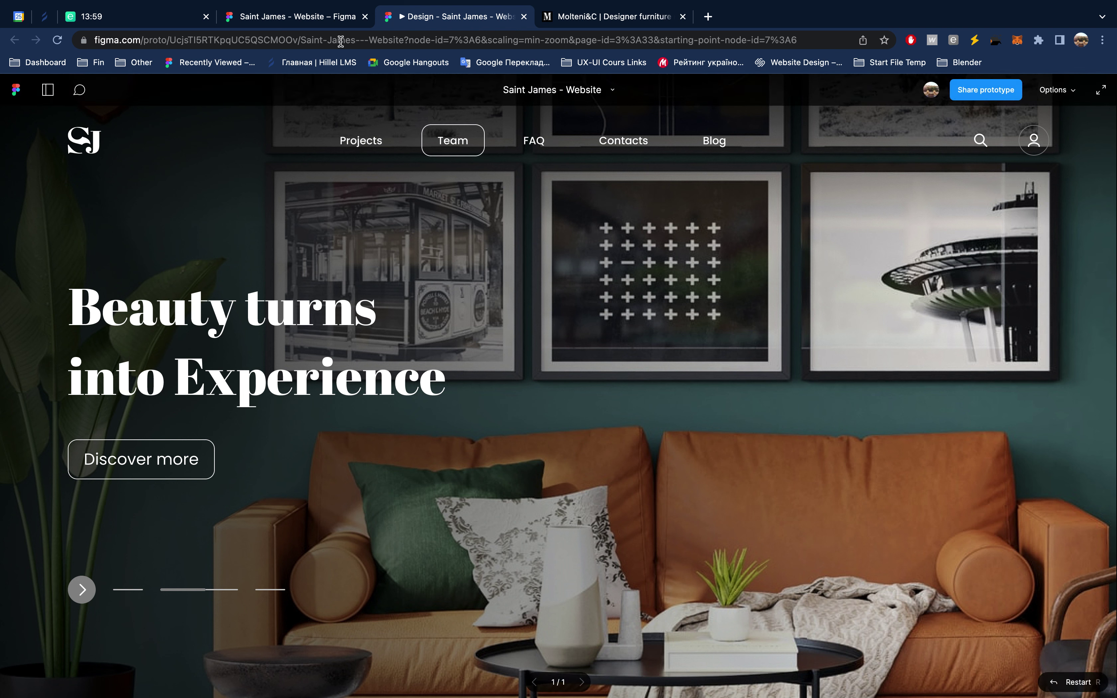
click(319, 23)
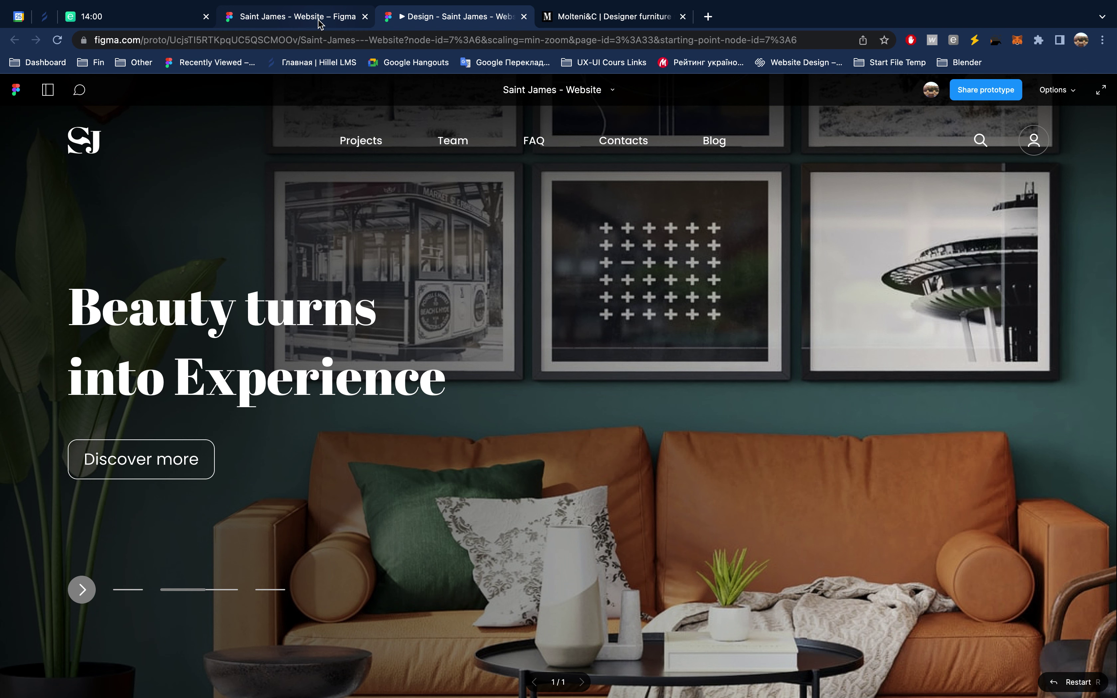
Step: Connect the Normal user icon to its Hover variant in prototype mode
click(320, 23)
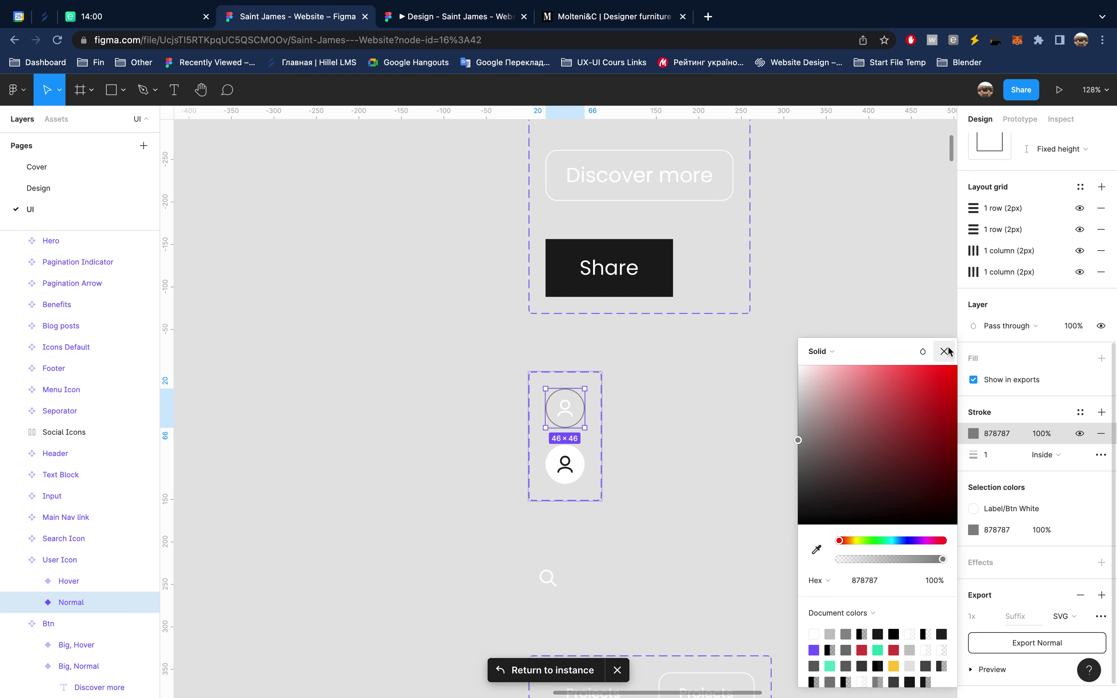
click(944, 351)
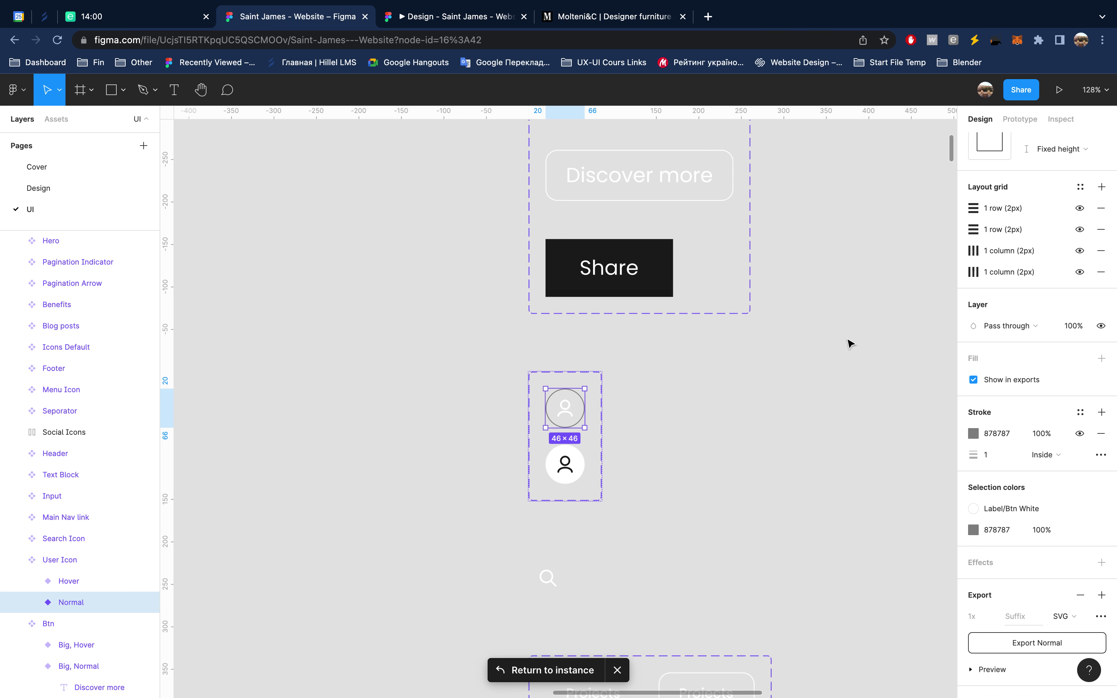
click(1020, 119)
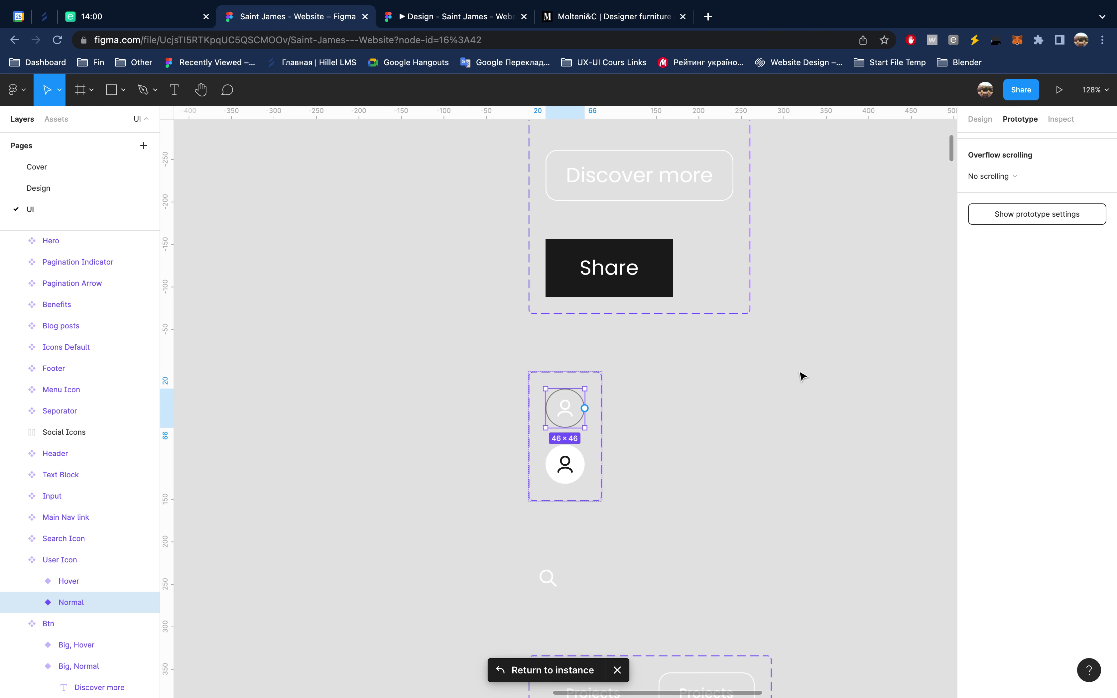
drag(585, 408, 558, 464)
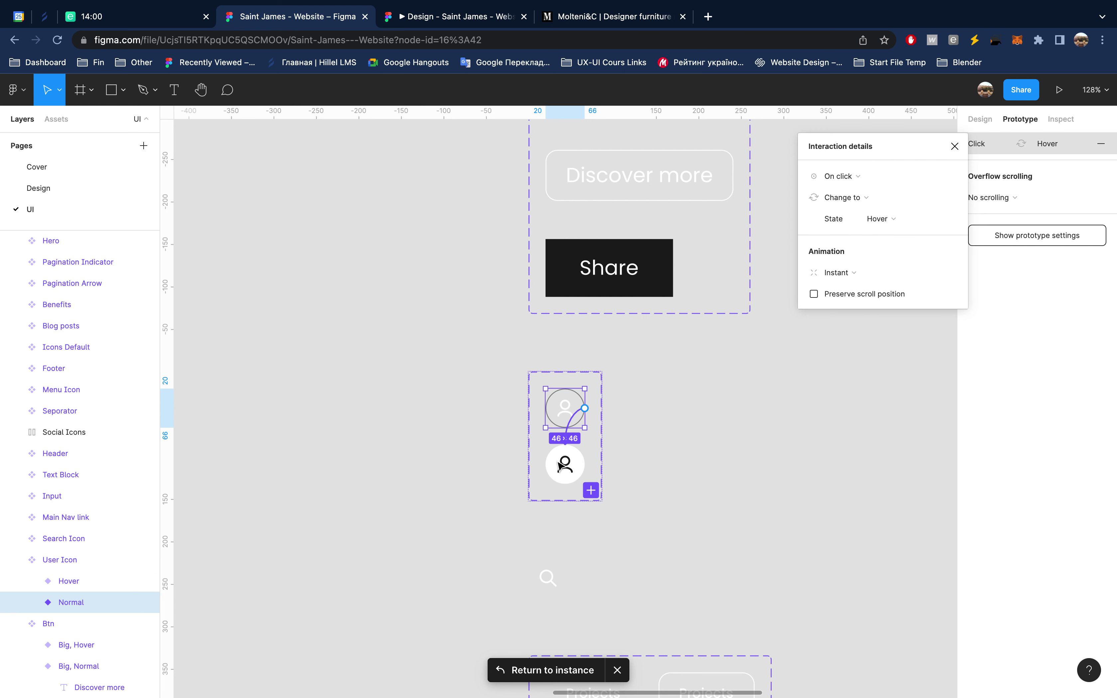
Step: Set the interaction to While hovering with Smart animate and preview the hover effect
click(867, 178)
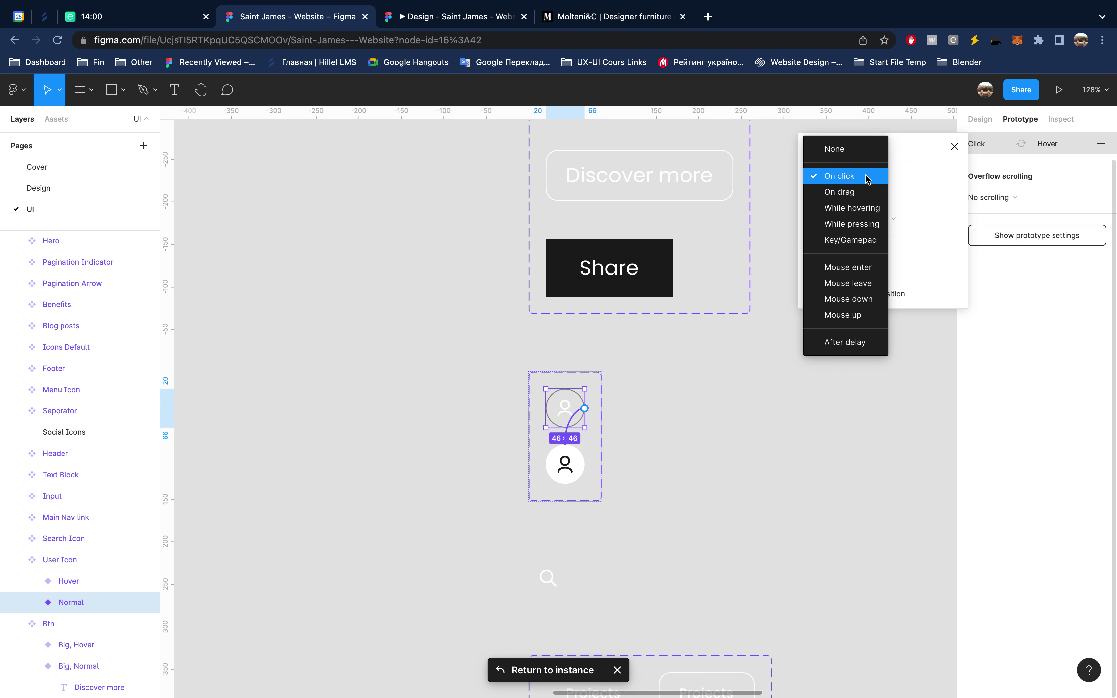
click(860, 209)
click(838, 272)
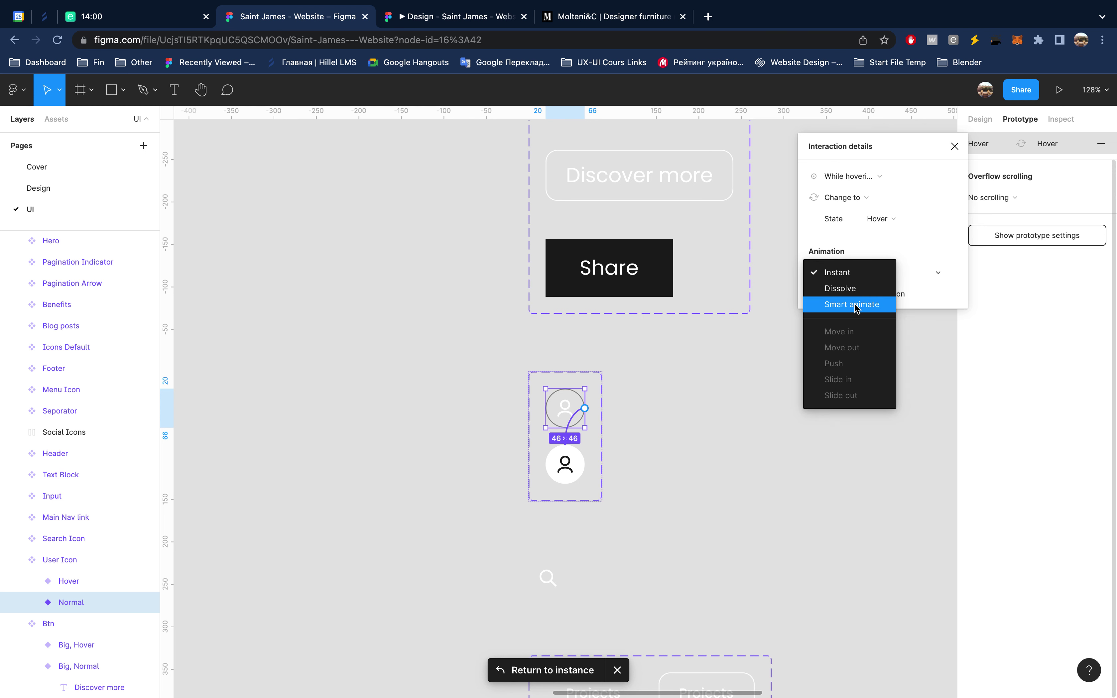
click(855, 304)
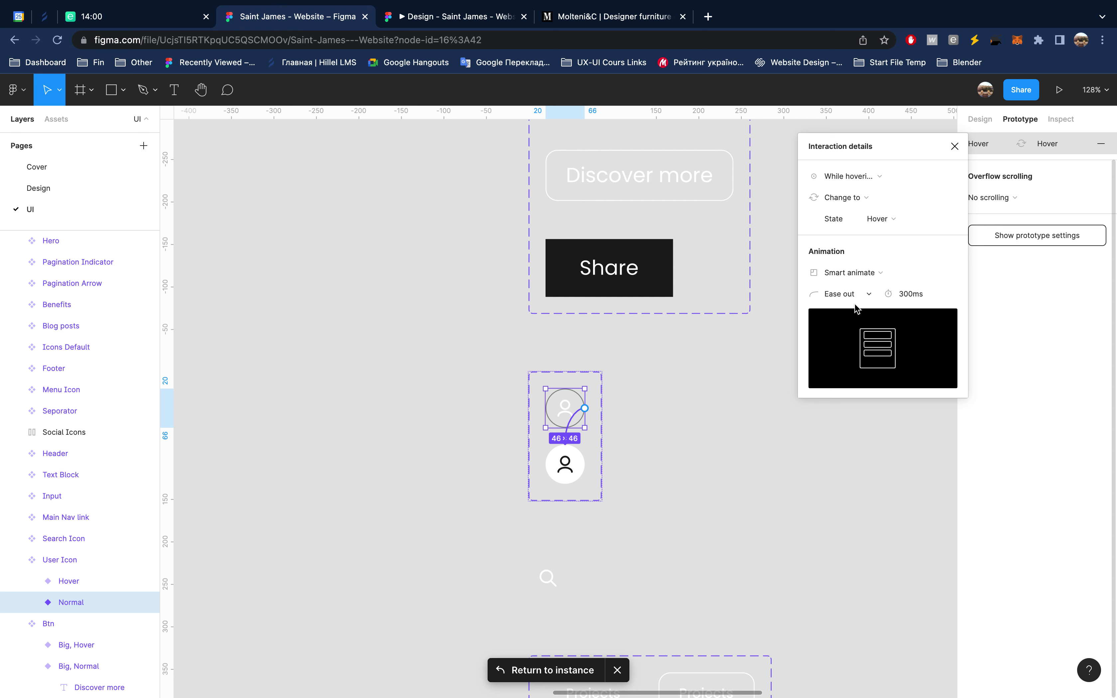
click(954, 147)
click(473, 18)
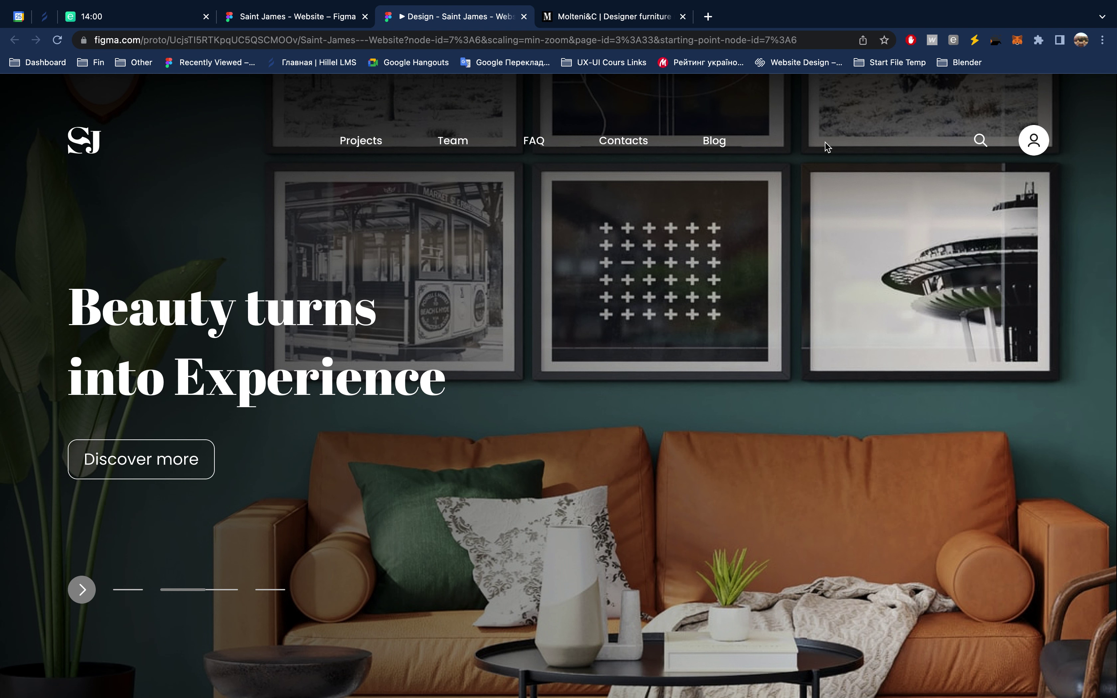
mouse_move(611, 17)
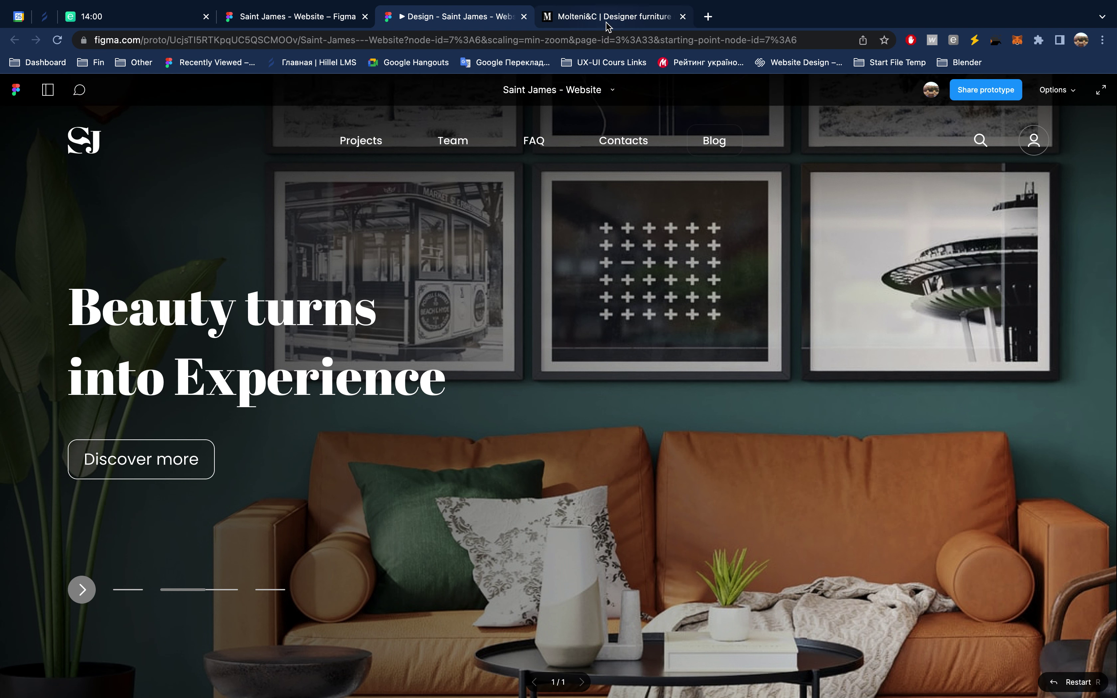
click(323, 16)
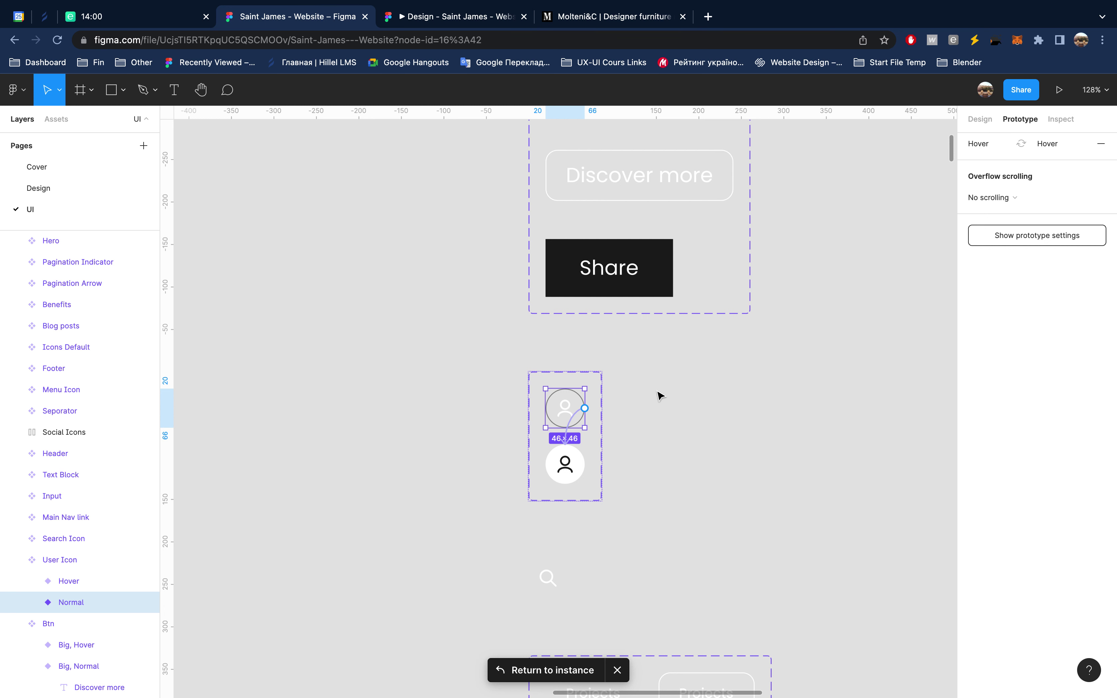
Step: Delete the old Share Big/Hover button variant
scroll(702, 382, up, 3)
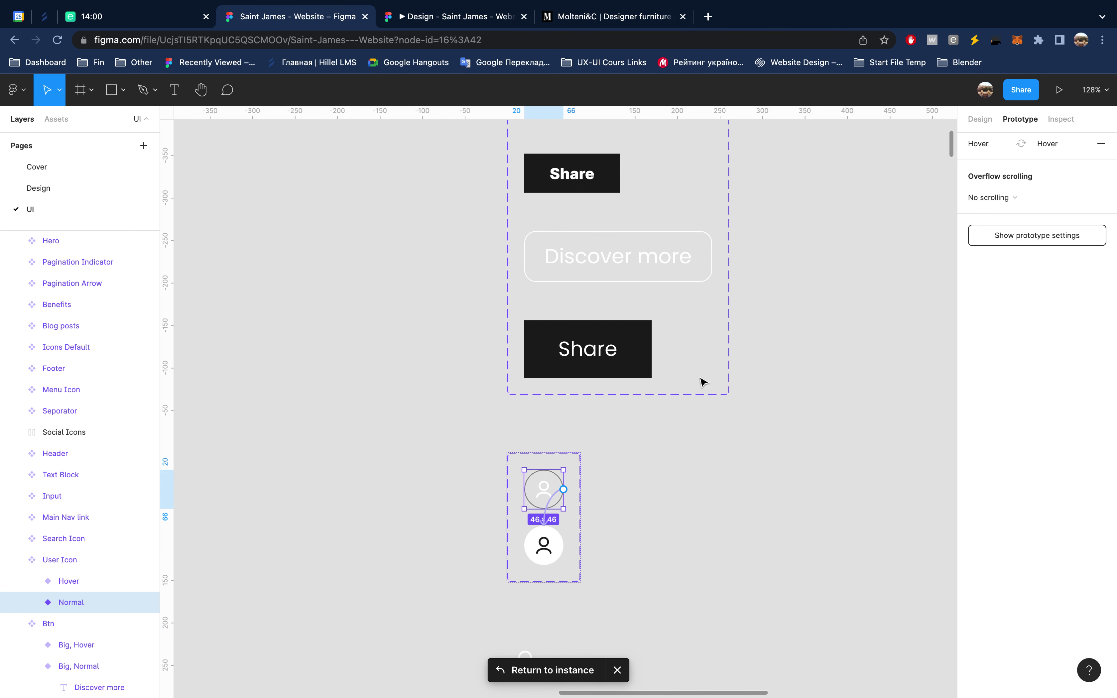
click(673, 270)
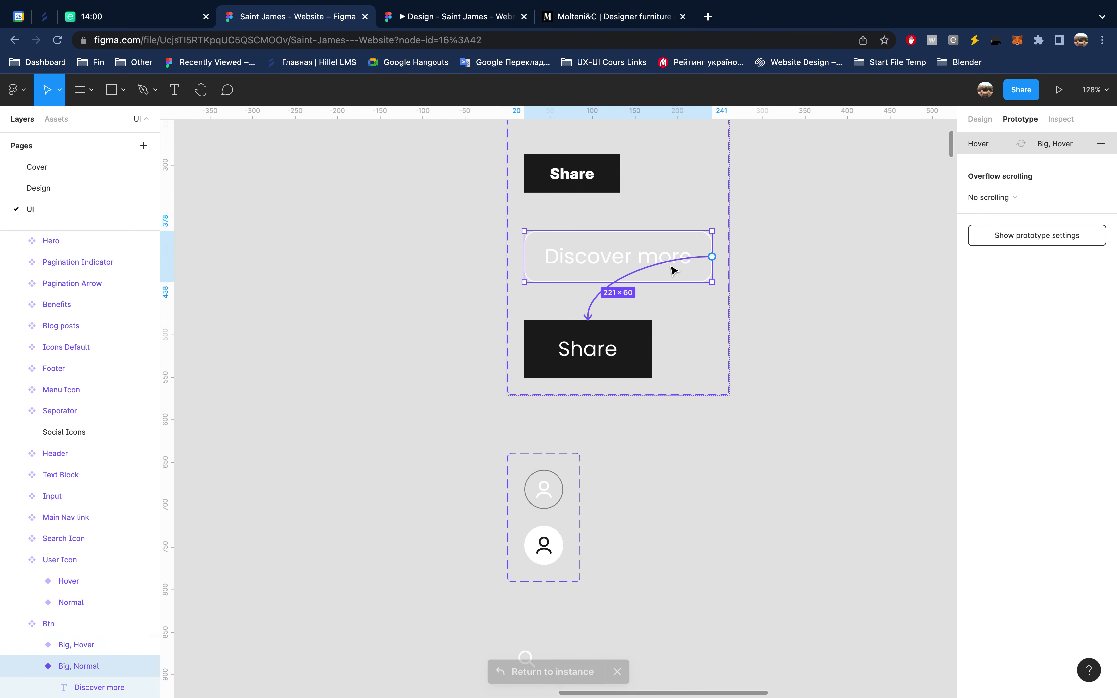
click(630, 334)
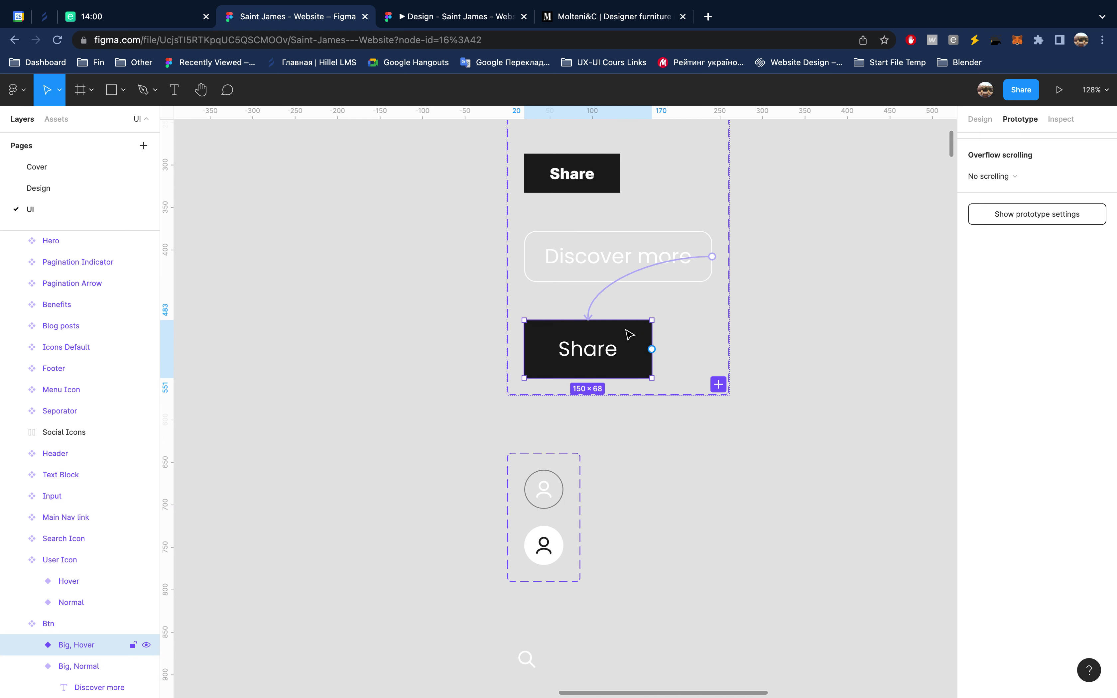
key(Delete)
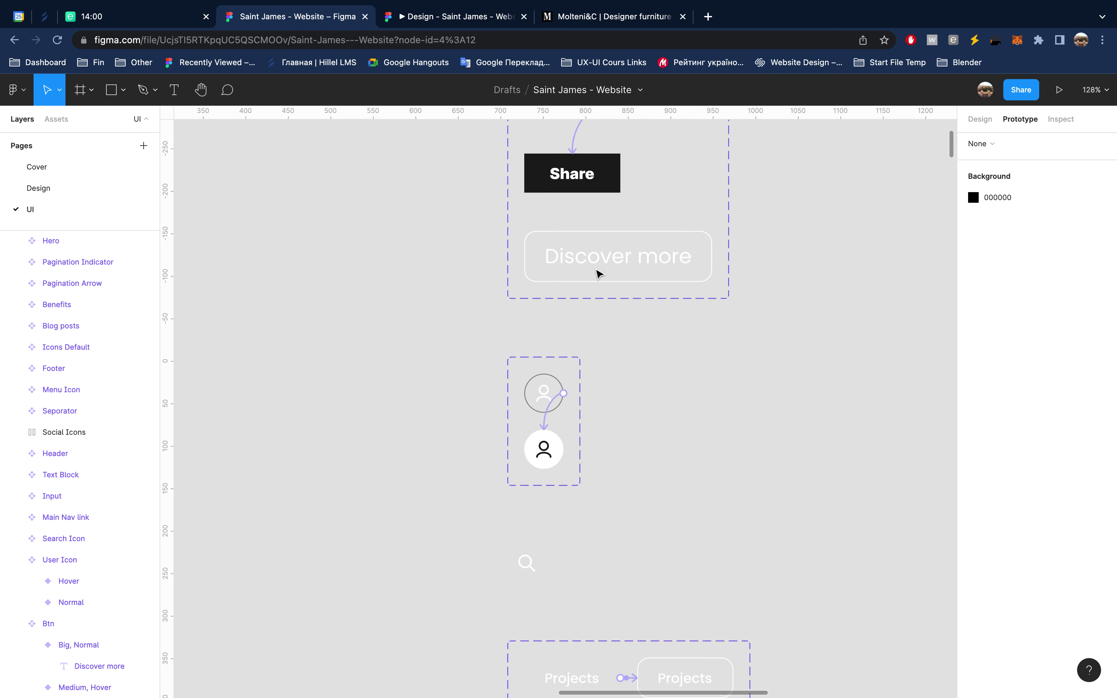
Step: Duplicate the Big, Normal button variant and set the copy's State to Hover
click(596, 268)
double_click(596, 271)
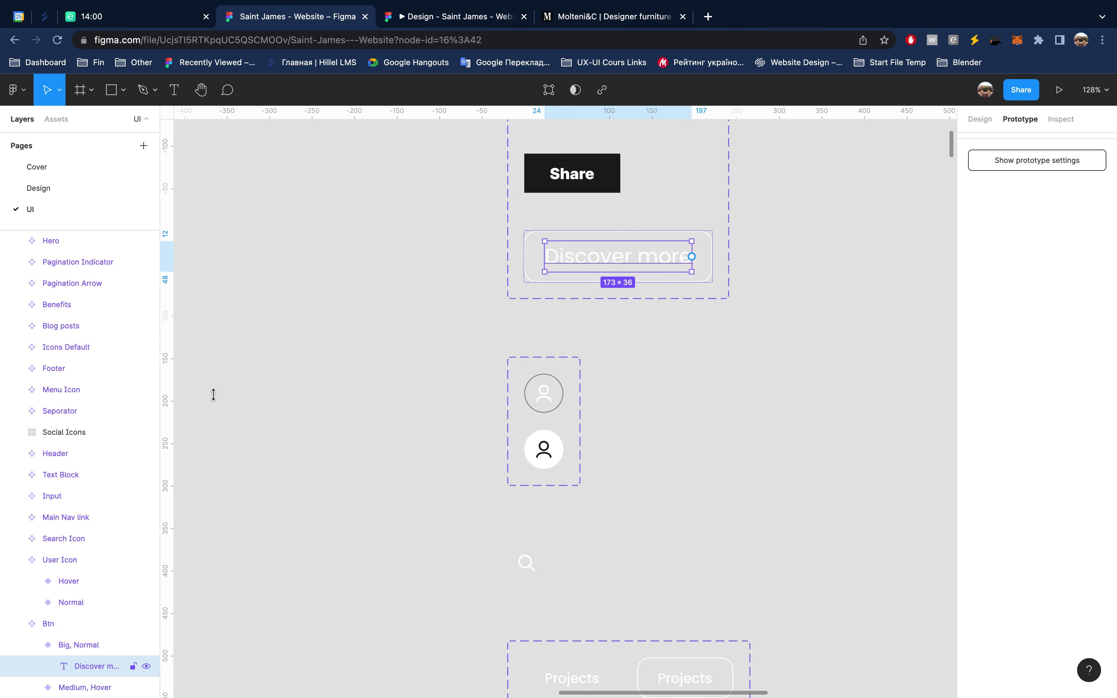
click(92, 645)
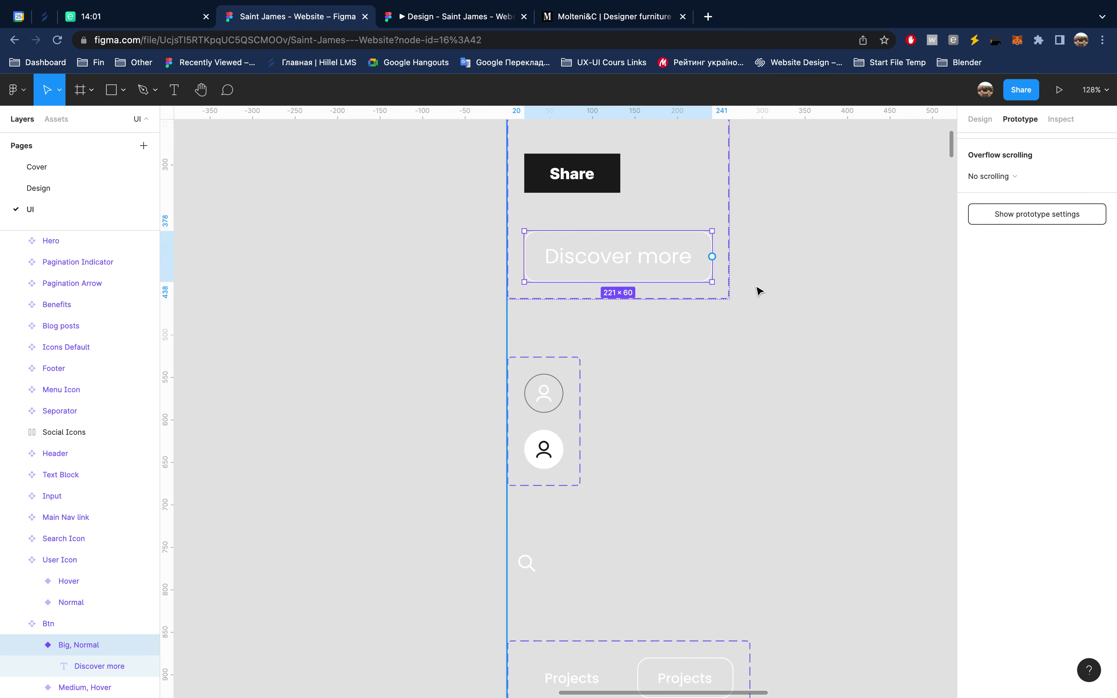
key(ctrl+d)
click(981, 118)
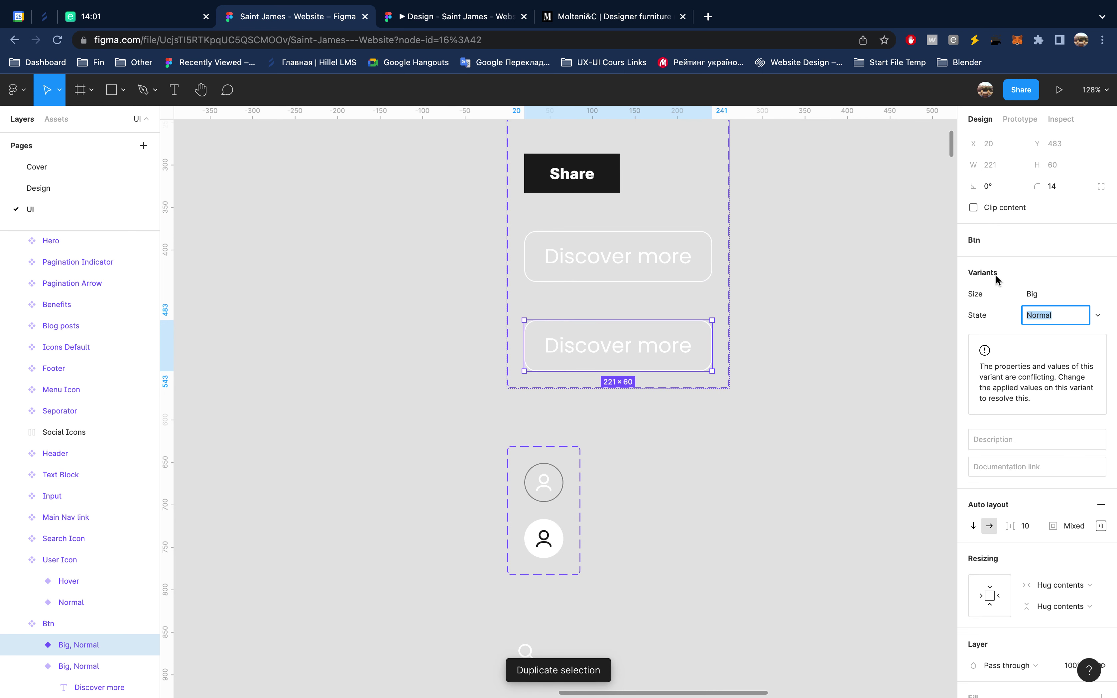
text(Hover)
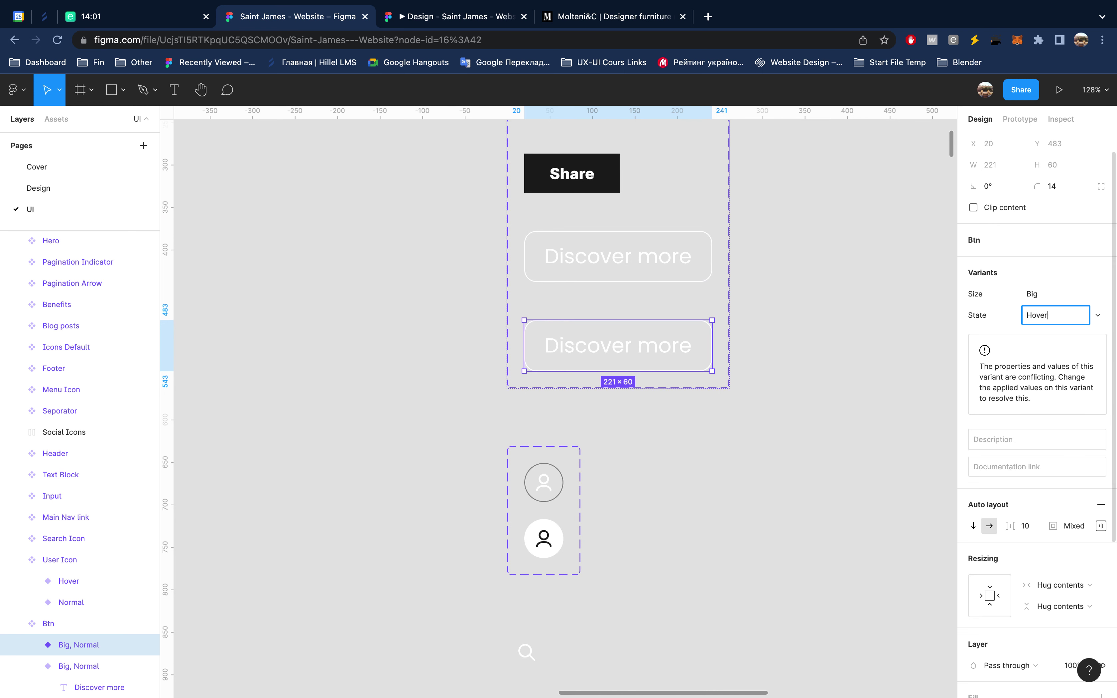
key(Return)
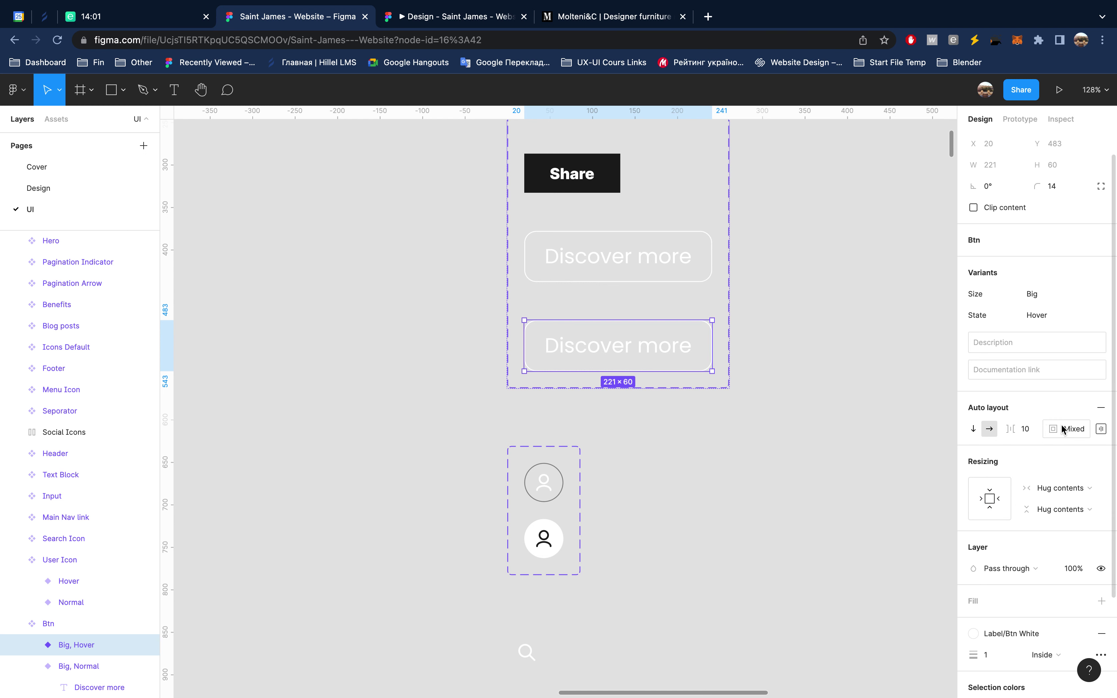
Step: Give the Hover button a fill using the Label/Btn White style
scroll(1052, 528, down, 3)
scroll(1053, 529, down, 1)
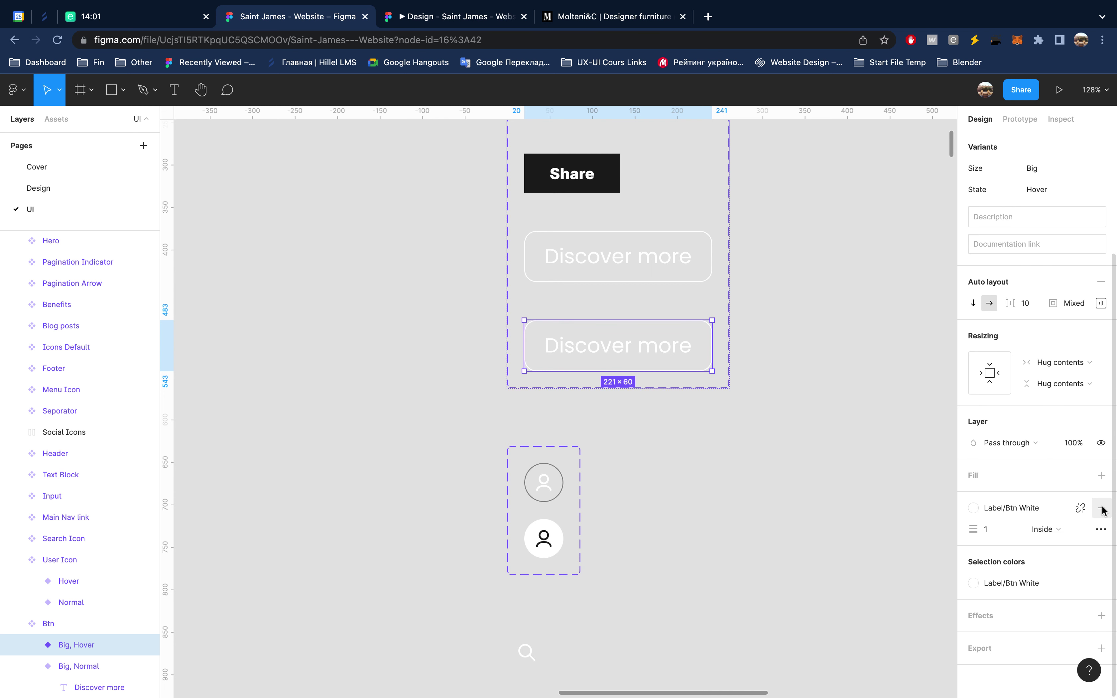
click(1101, 475)
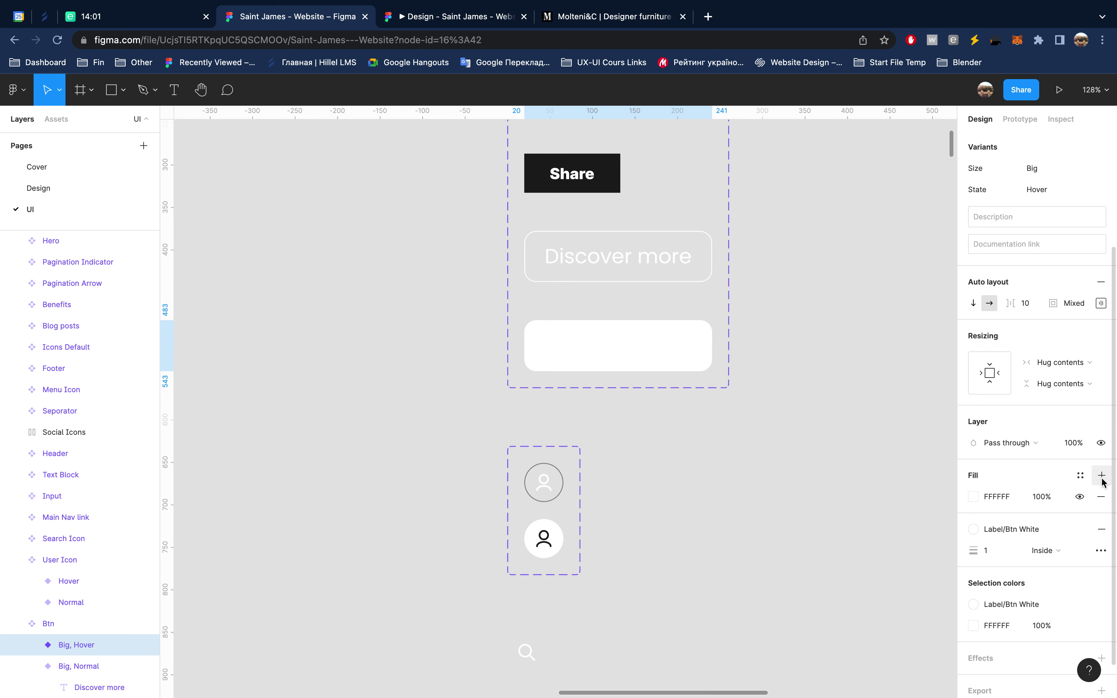
click(1079, 475)
scroll(1021, 618, down, 5)
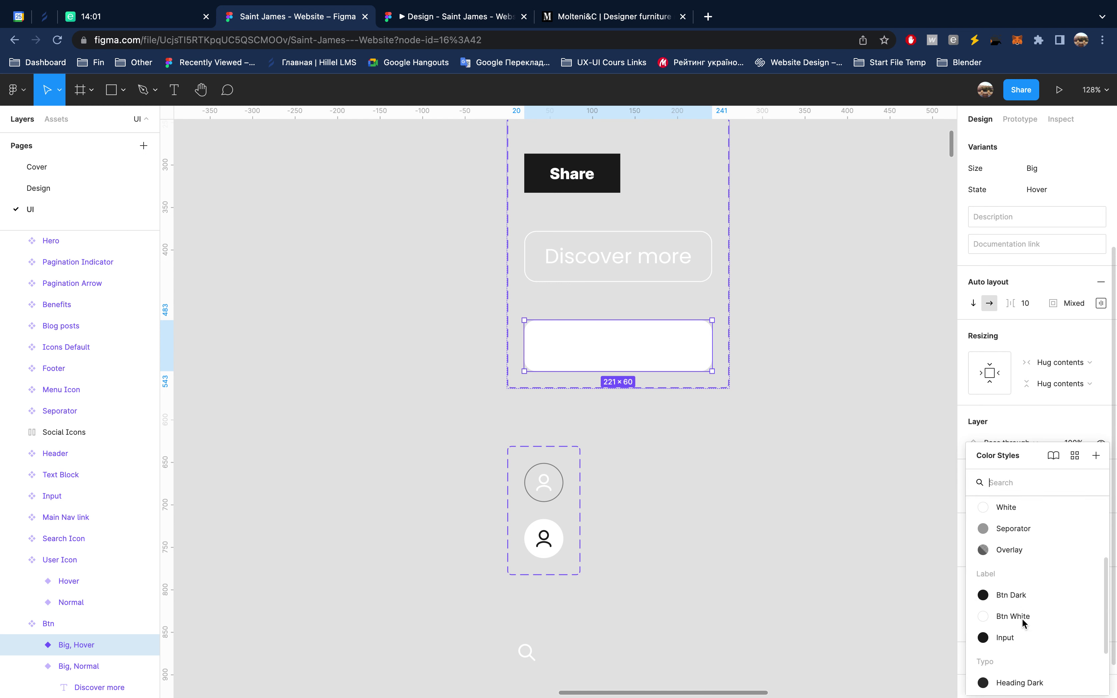
click(1029, 587)
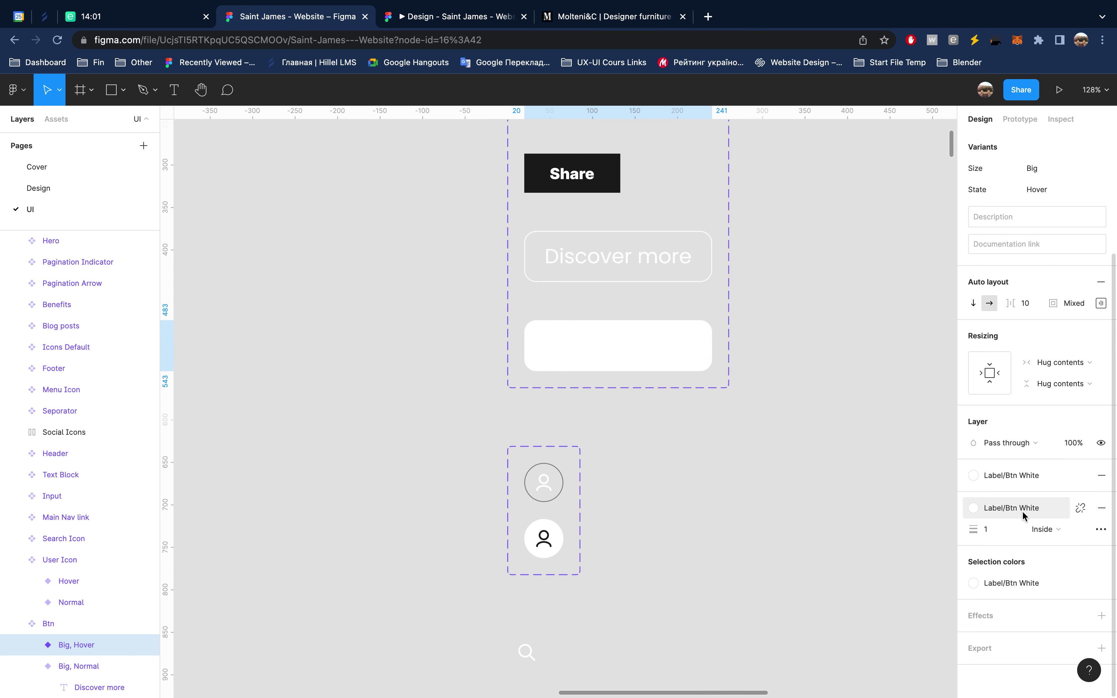
Step: Set the Hover button's Discover more label to Label/Btn Dark and check it in the prototype
click(32, 645)
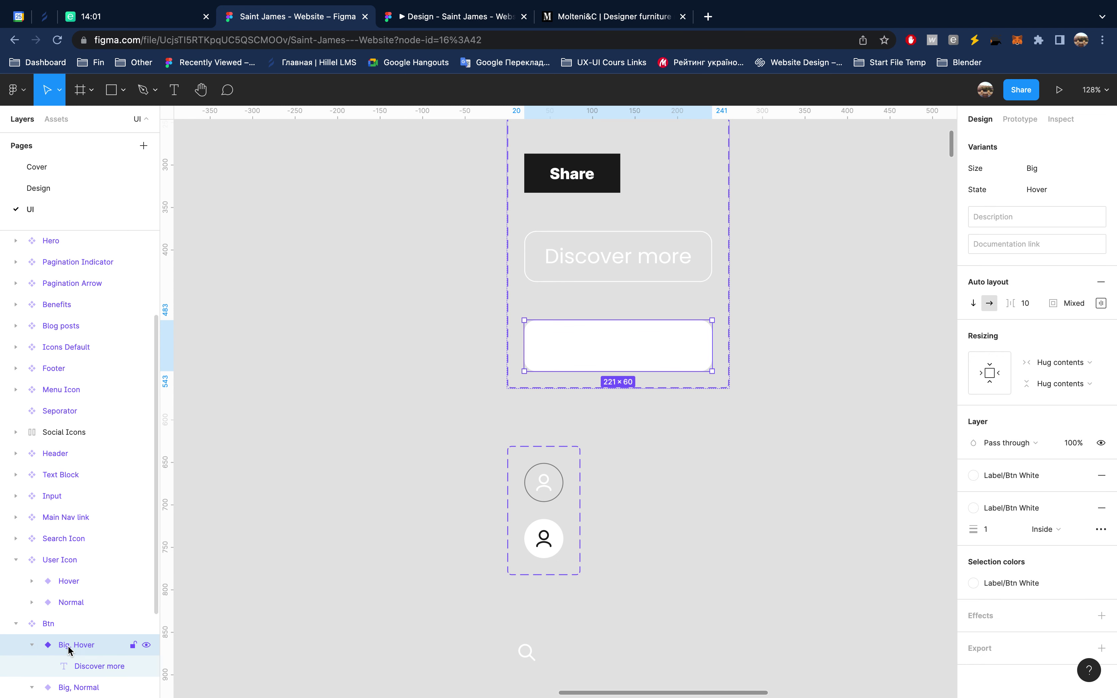
click(85, 666)
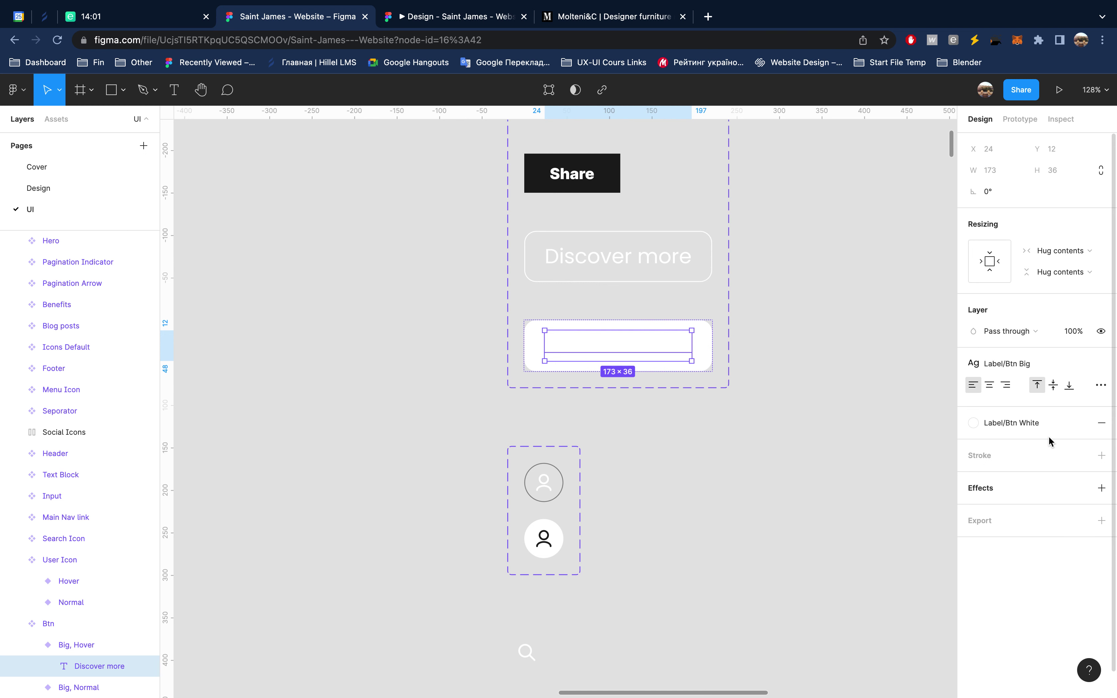
click(1039, 425)
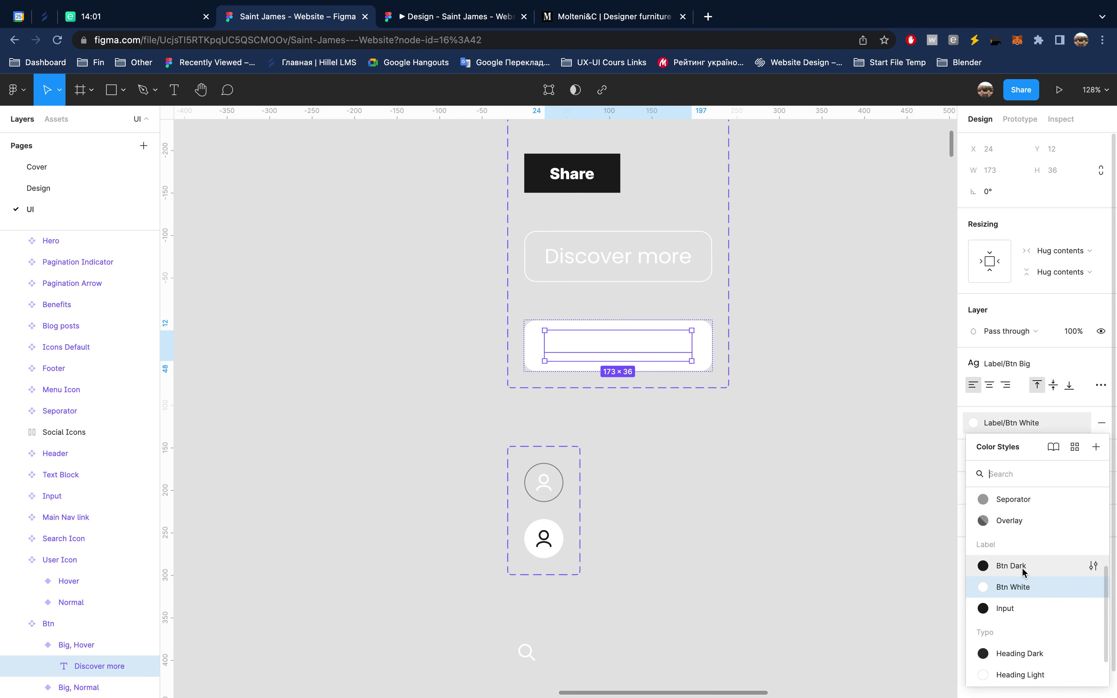
click(1011, 566)
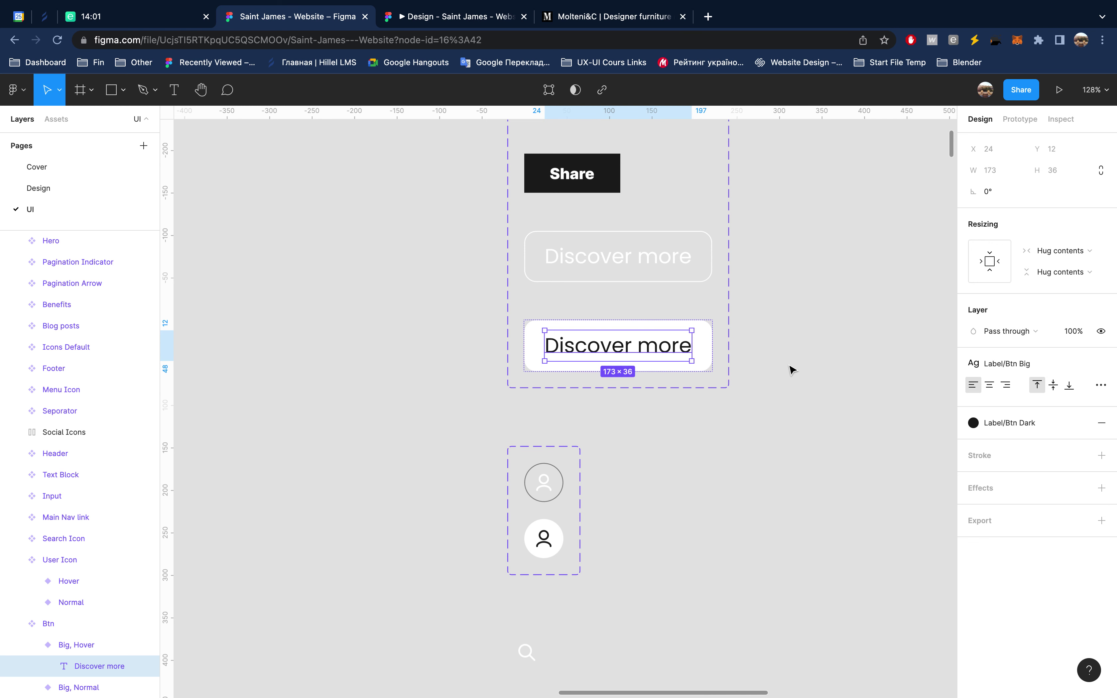
click(480, 18)
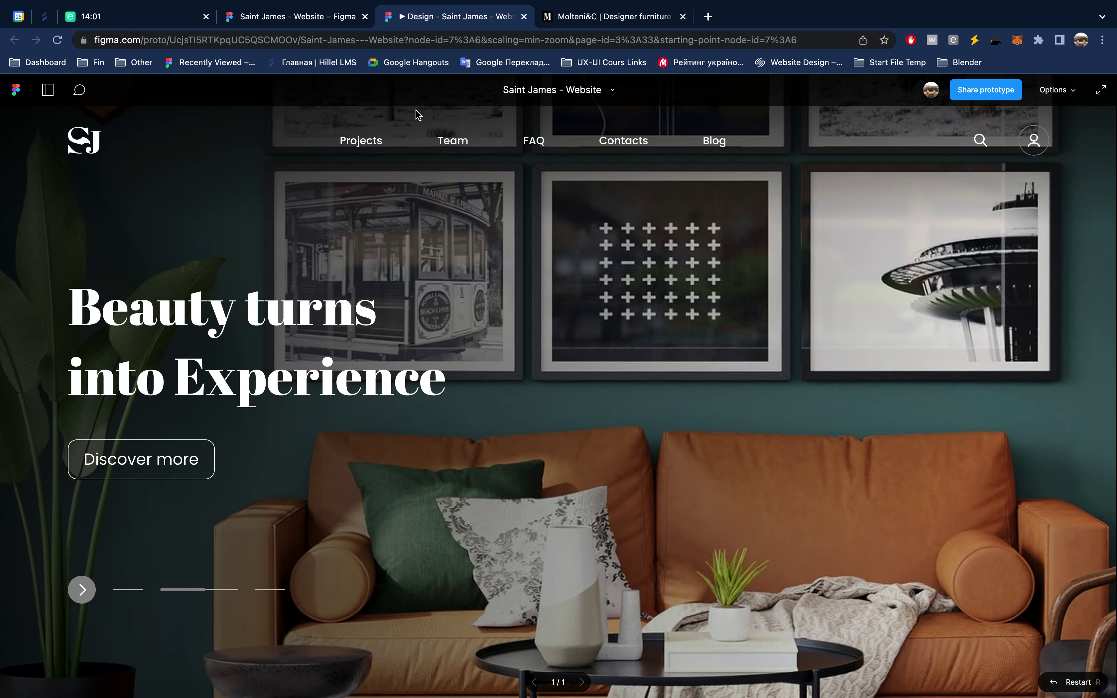
click(314, 19)
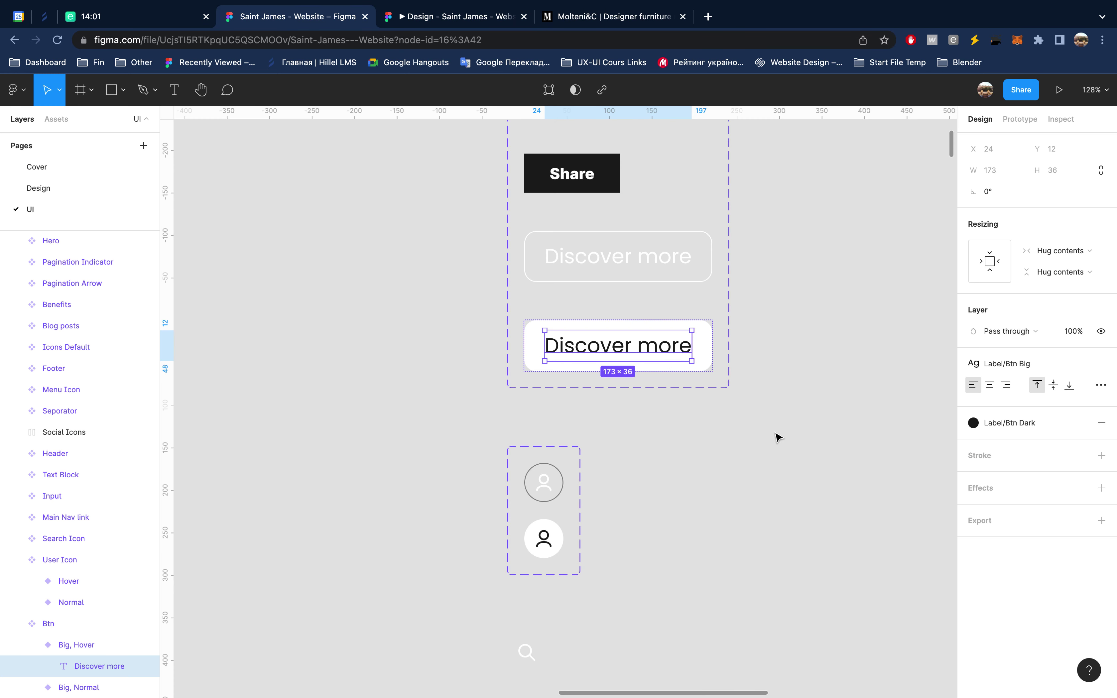
click(814, 448)
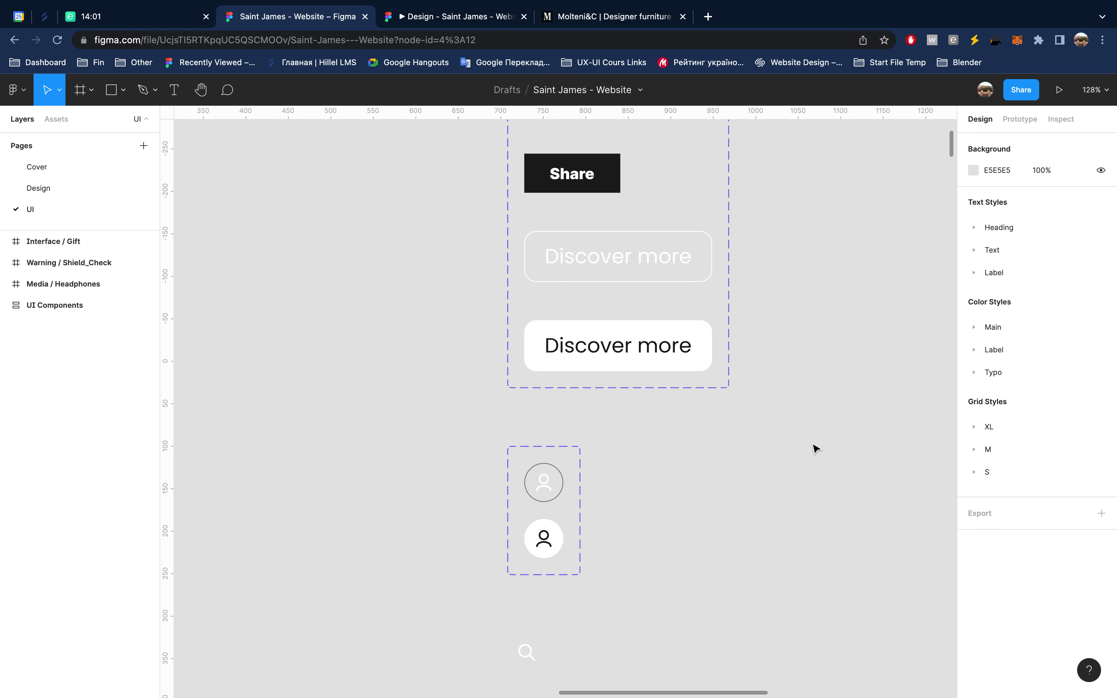
click(663, 344)
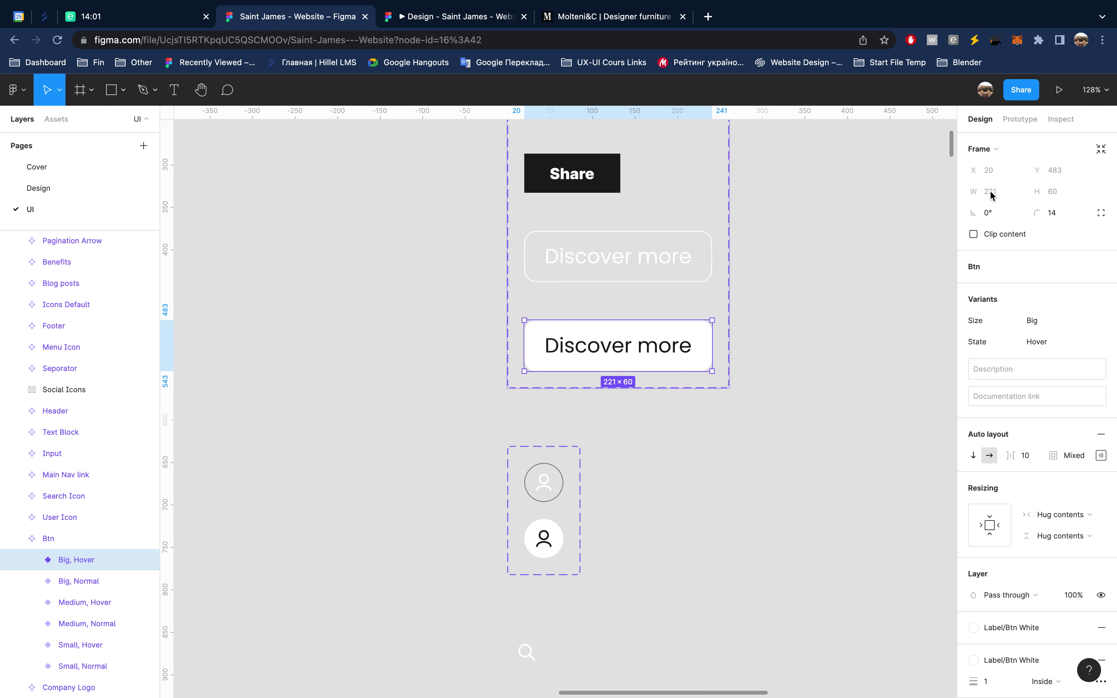
Step: Link the Big/Normal Discover more button to its Big/Hover variant and test it
click(686, 255)
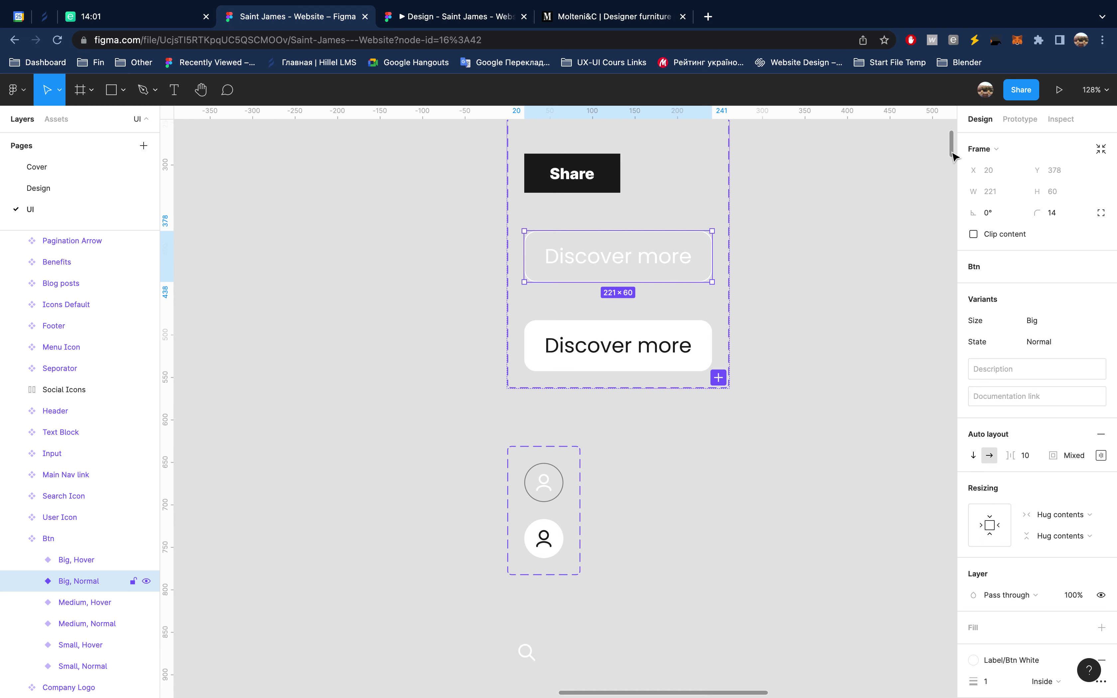
click(1020, 119)
drag(712, 257, 633, 342)
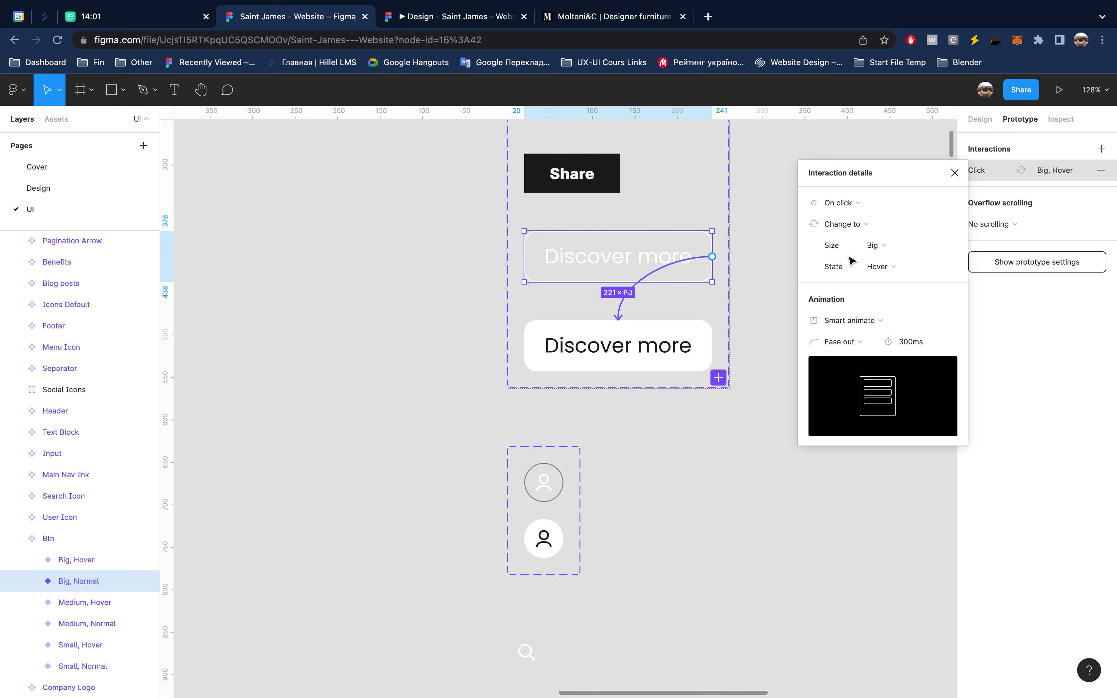
click(955, 174)
click(447, 17)
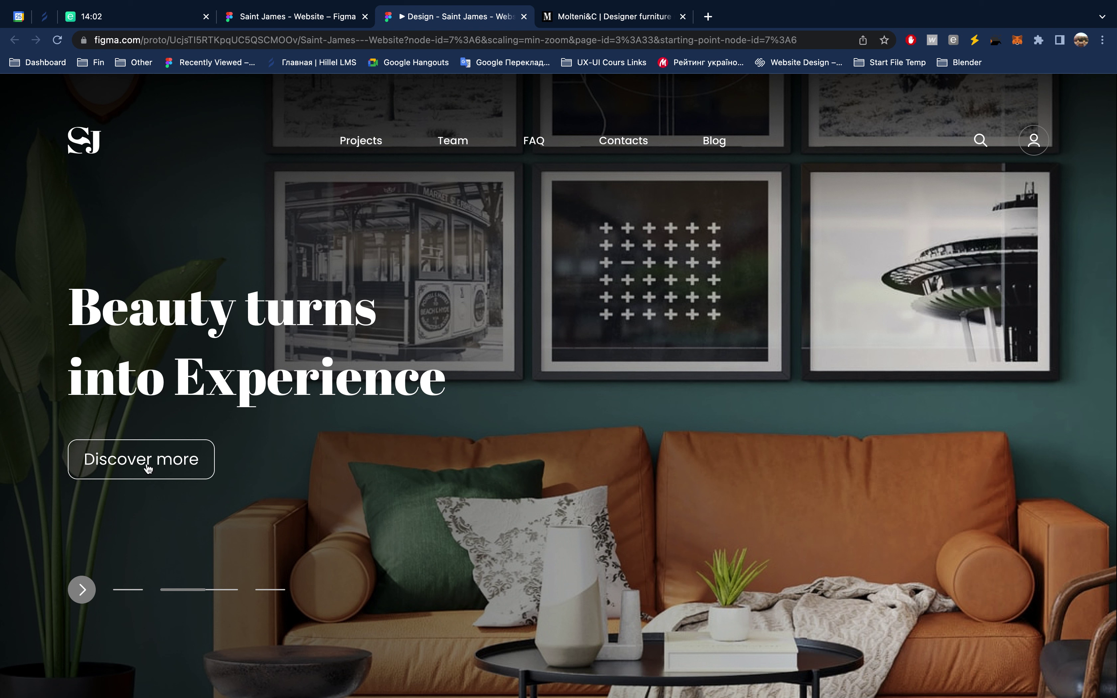
click(329, 23)
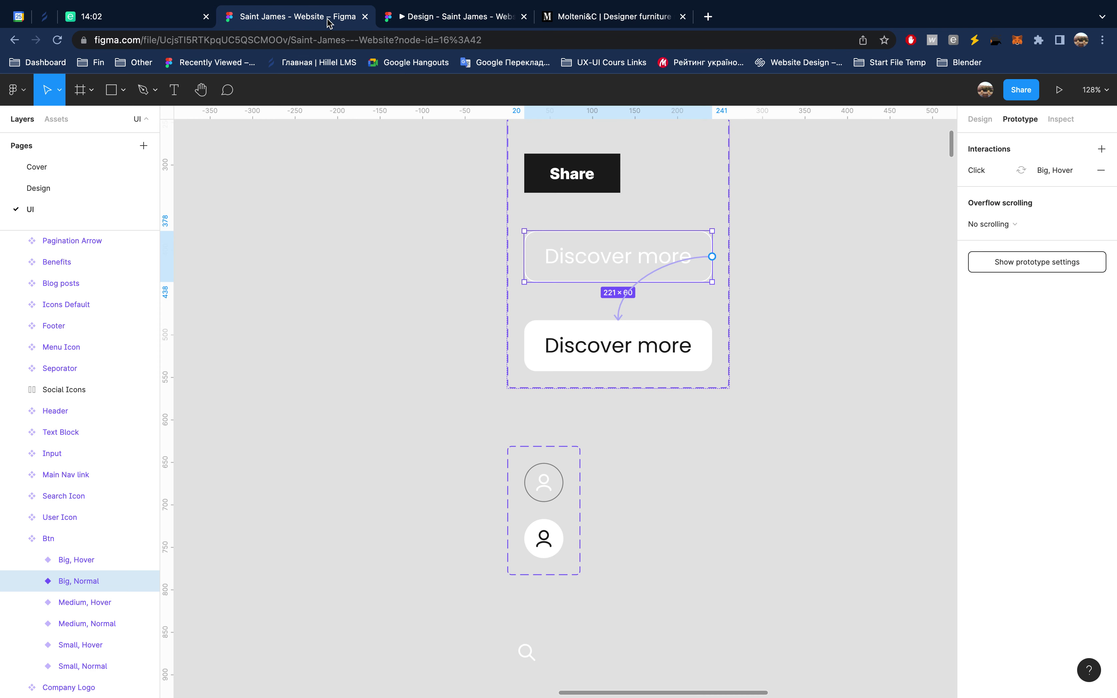
Step: Change the button interaction's trigger to While hovering and test it in the prototype
click(623, 309)
click(857, 206)
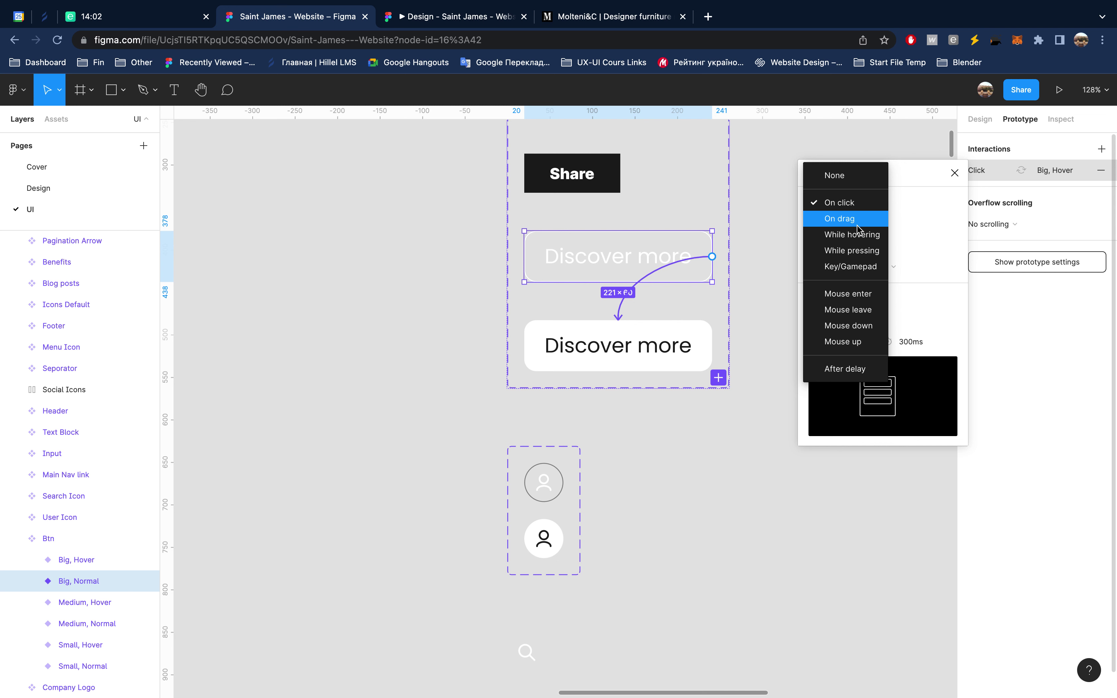
click(857, 235)
click(955, 172)
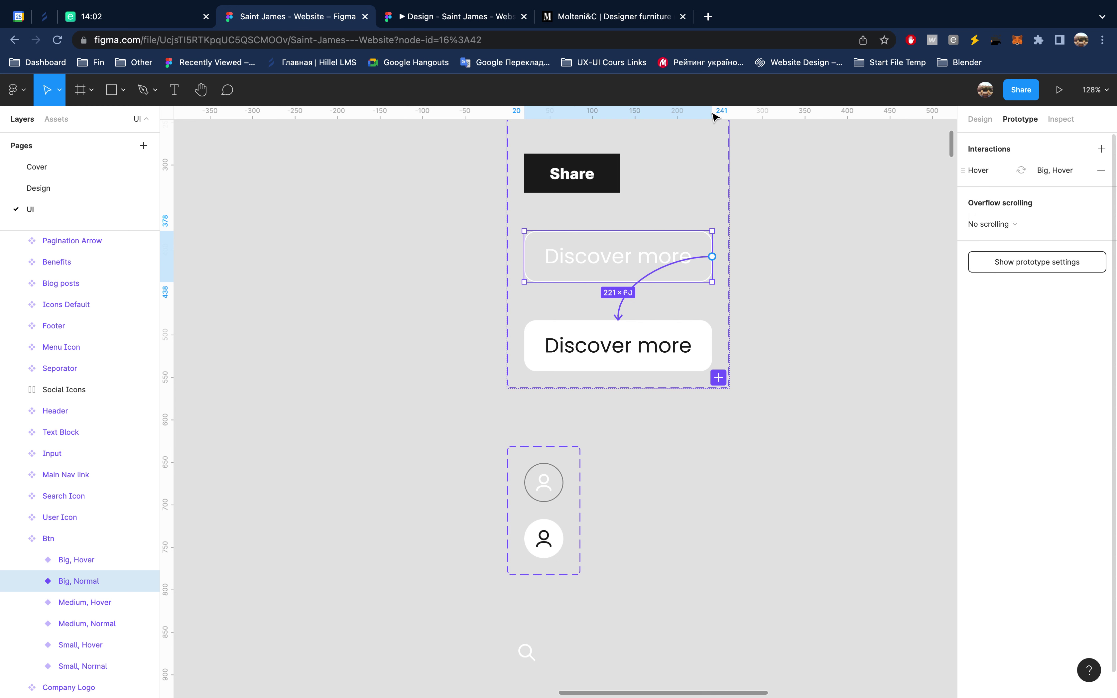
click(471, 19)
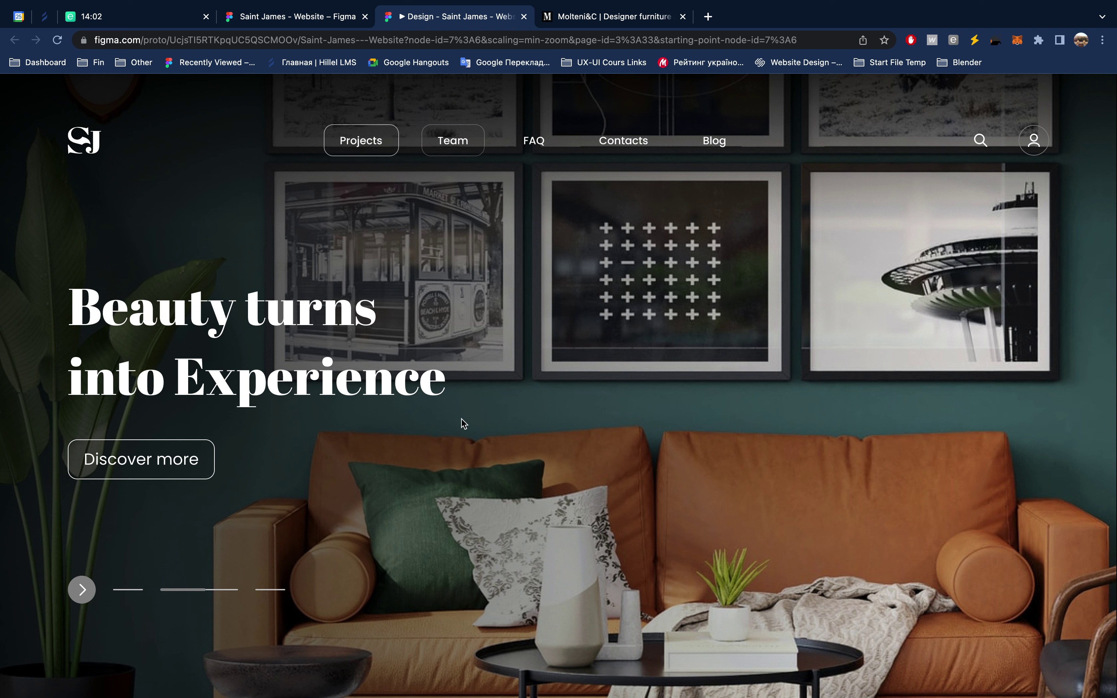
mouse_move(559, 90)
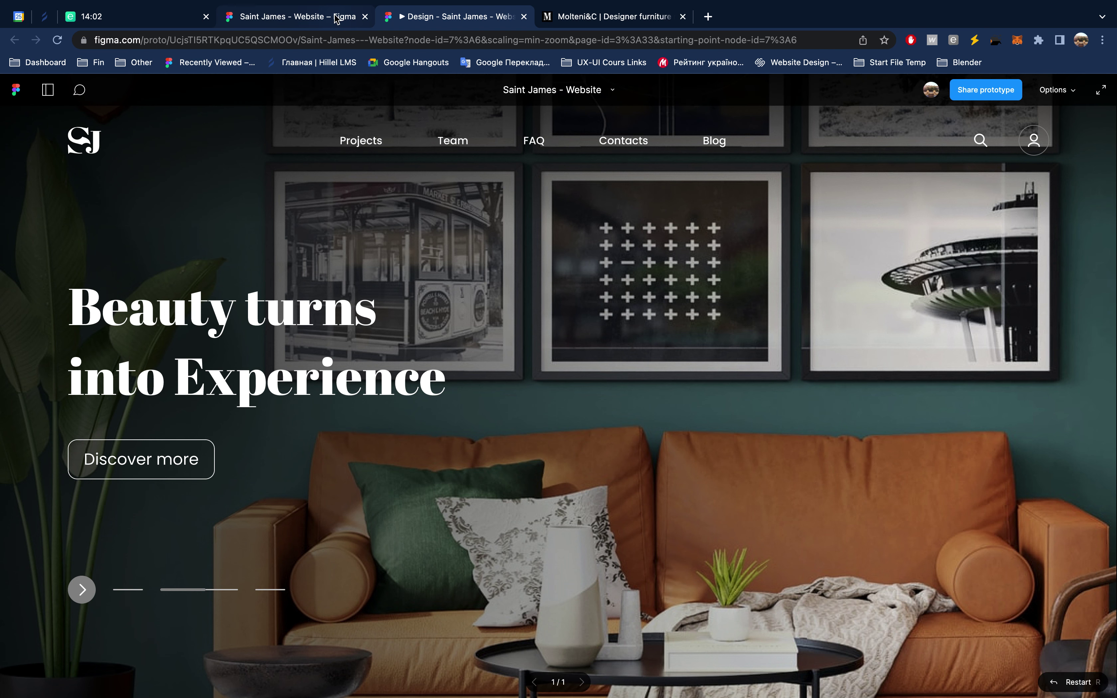
click(335, 19)
Step: Clear the selection and go back to the Design page
click(67, 211)
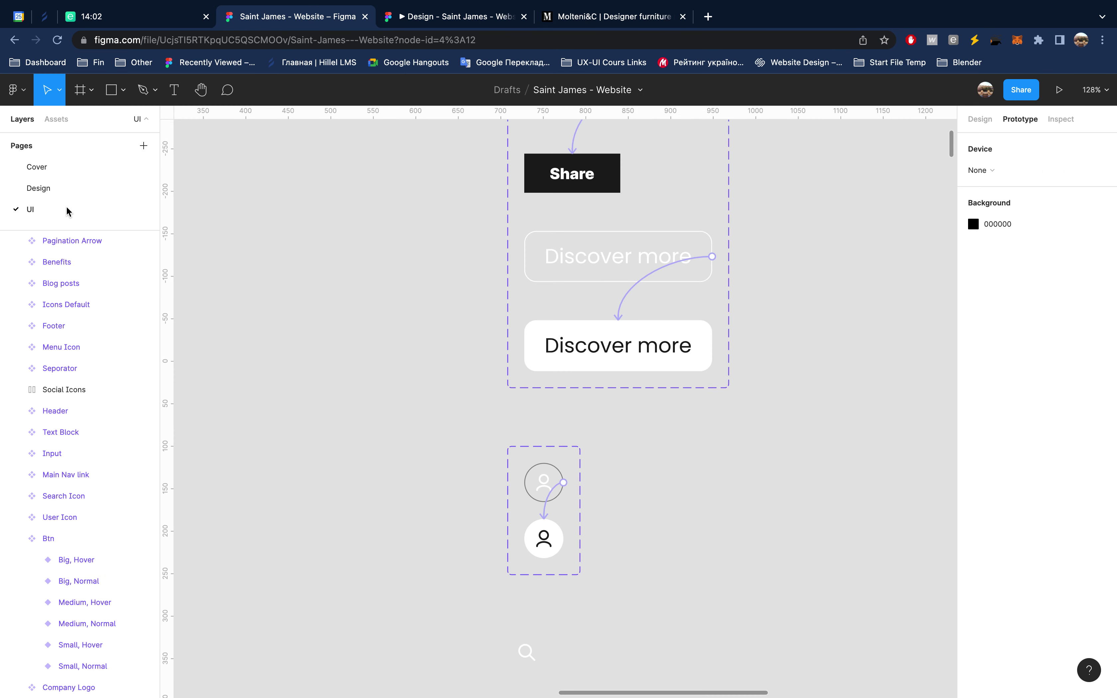
click(59, 189)
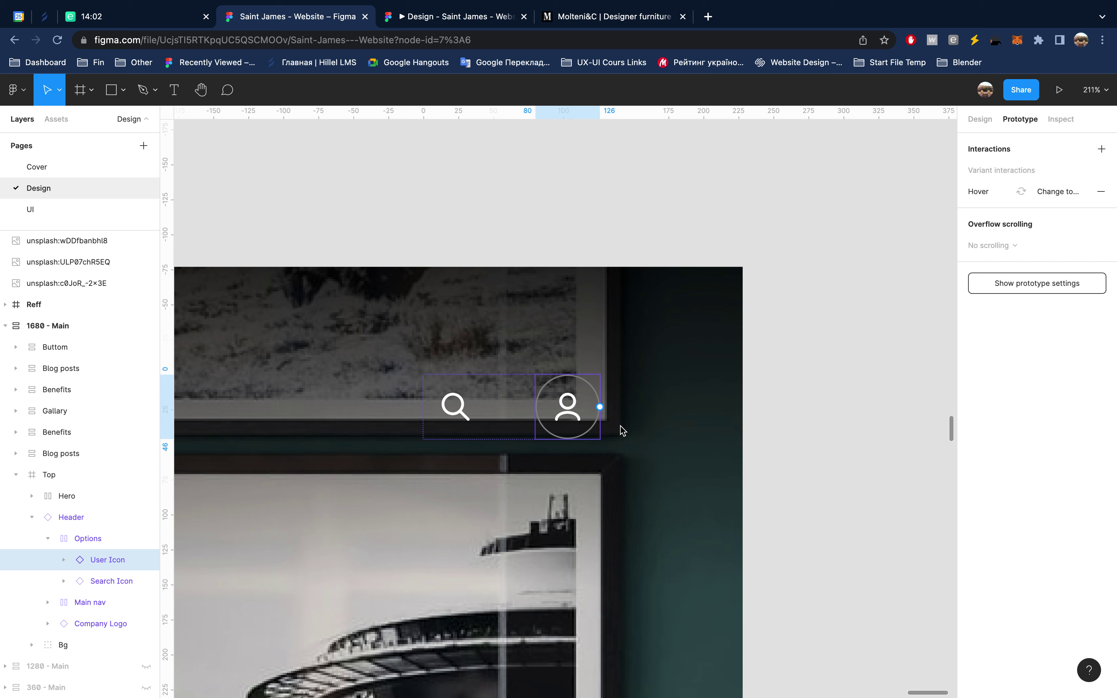
scroll(624, 431, down, 10)
scroll(621, 430, down, 3)
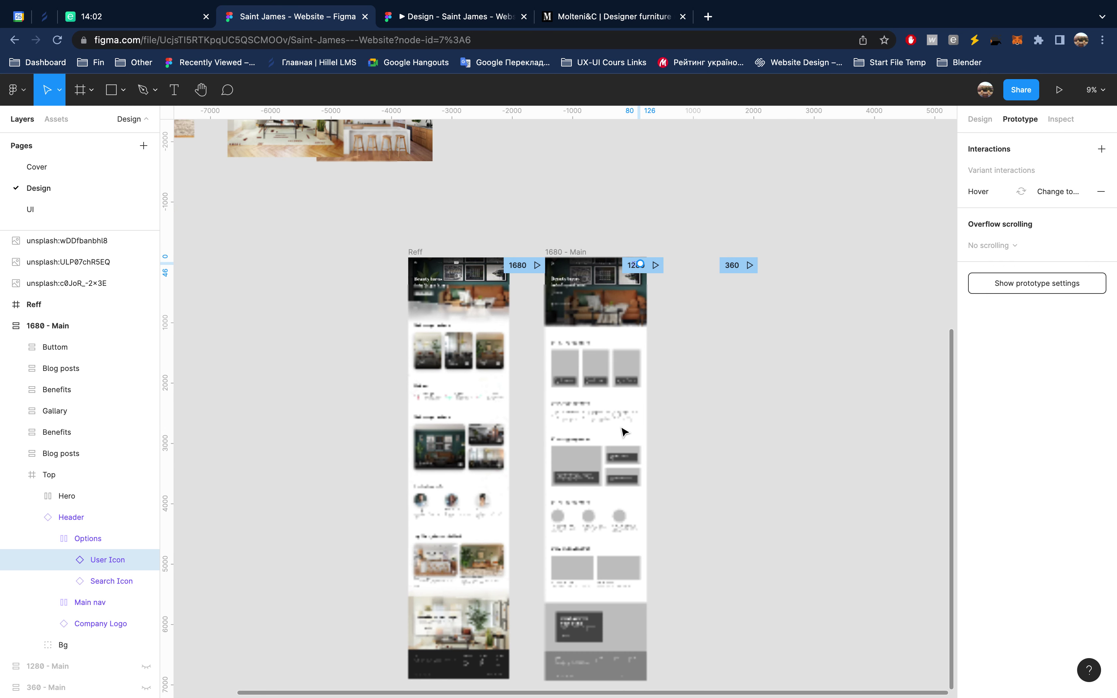
click(980, 119)
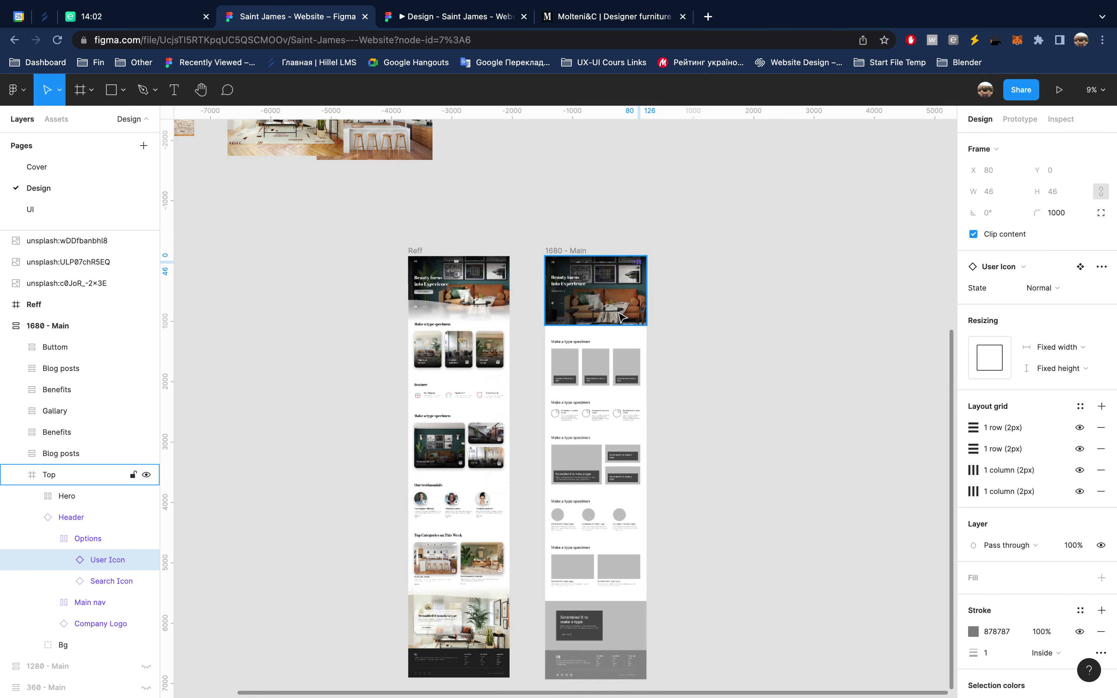
Step: Zoom and pan to compare Reff with 1680 - Main, then bring up the Molteni&C site
scroll(606, 349, up, 5)
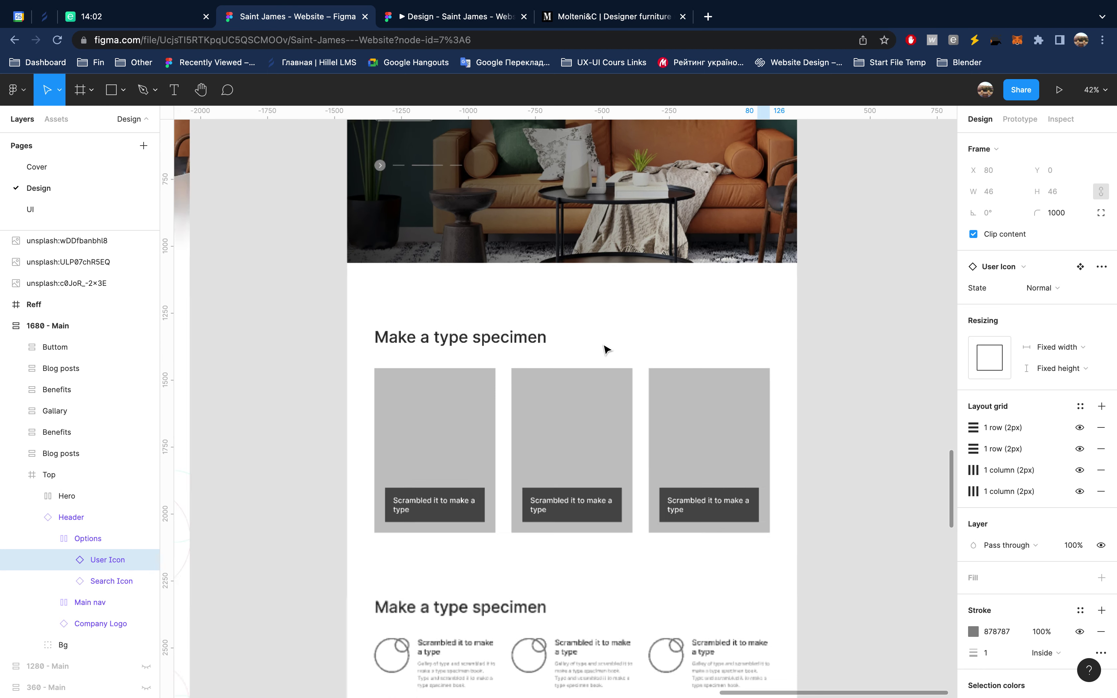
scroll(606, 349, down, 2)
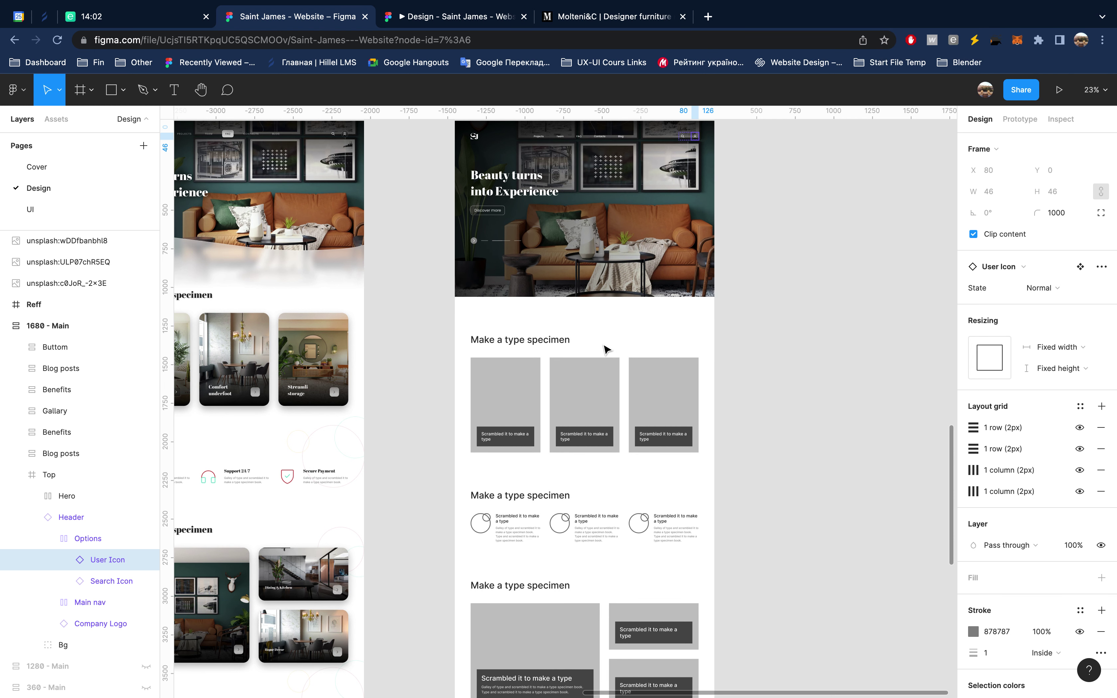
scroll(860, 317, left, 5)
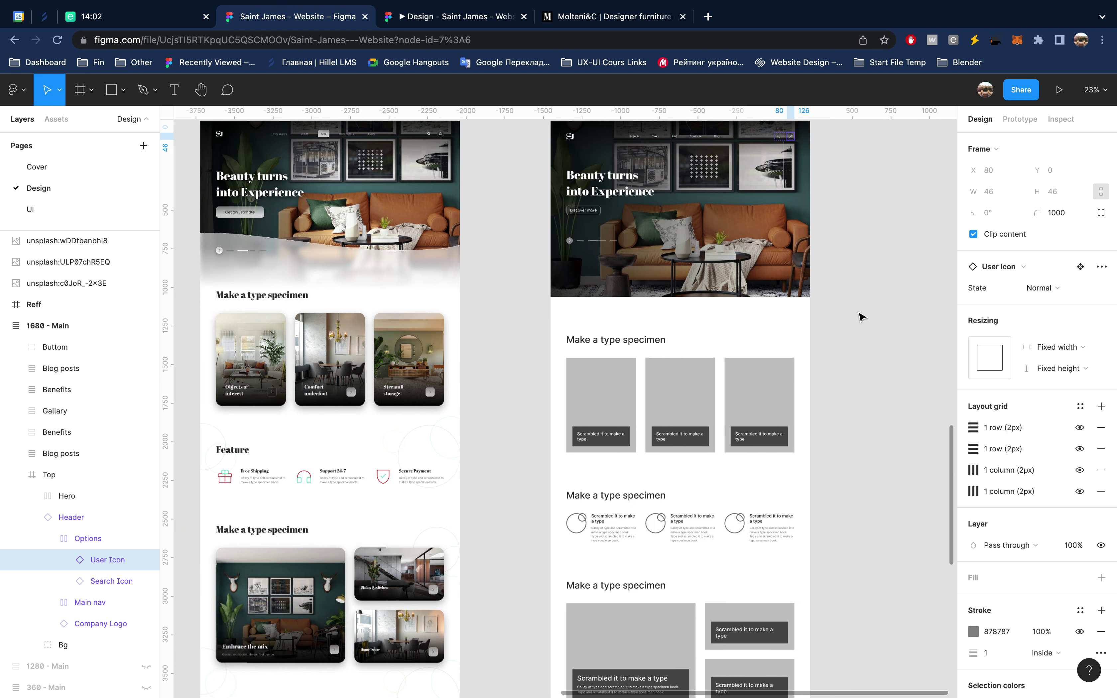
scroll(857, 313, right, 2)
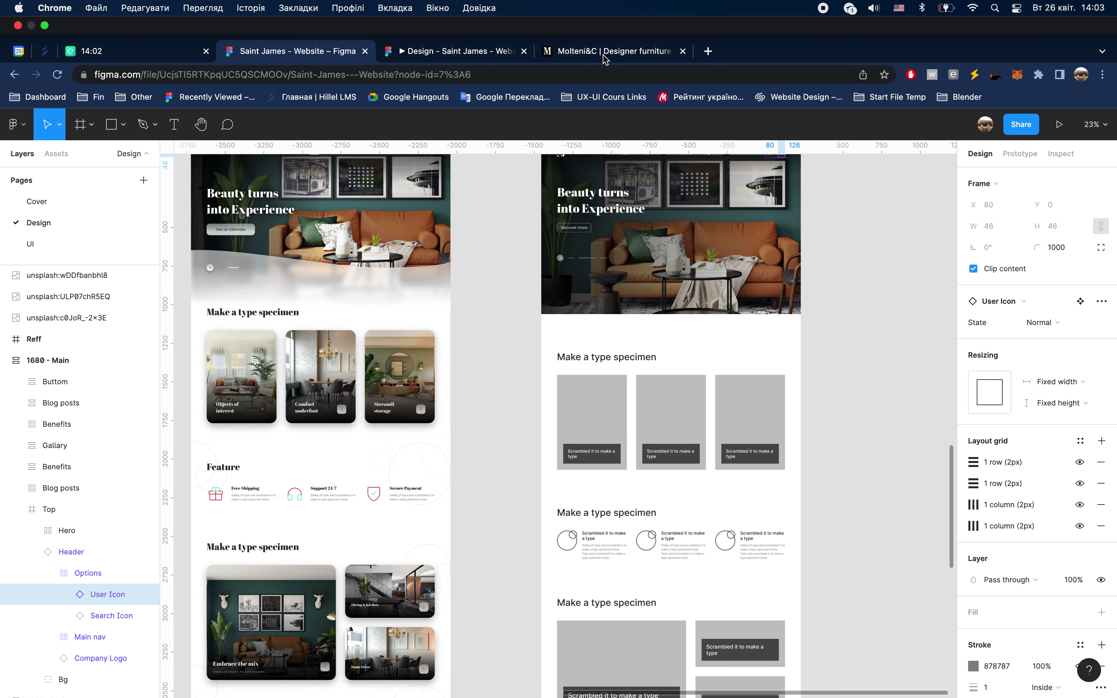
click(604, 52)
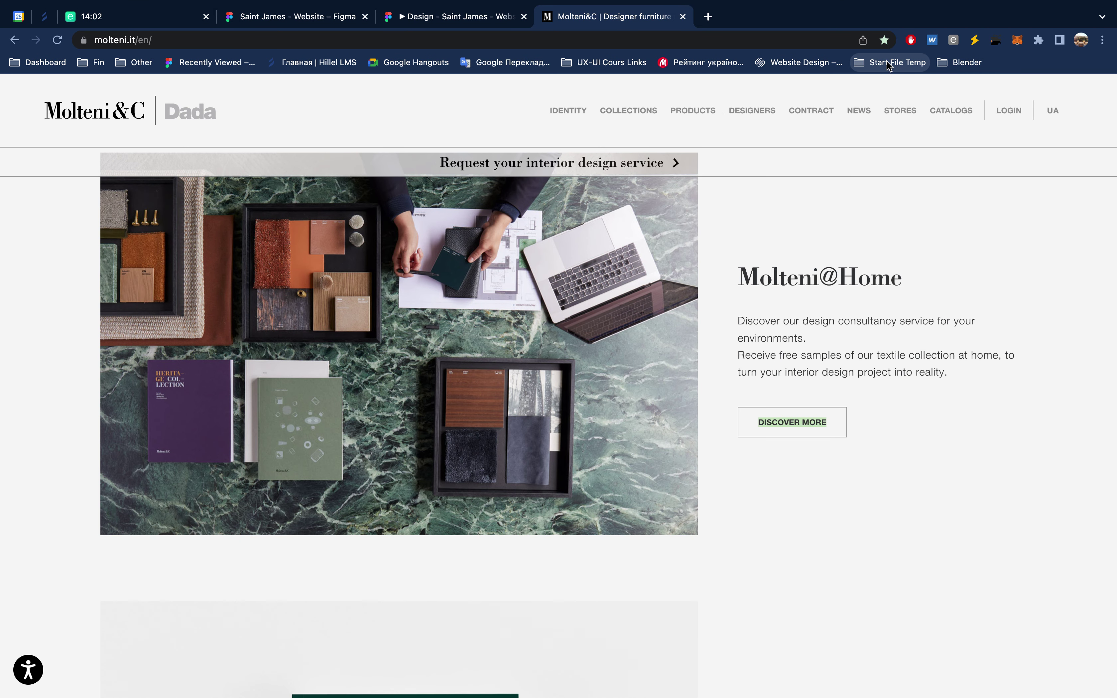
Step: Load the Gostro theme preview from Start File Temp bookmarks, then return to the Saint James file
click(879, 63)
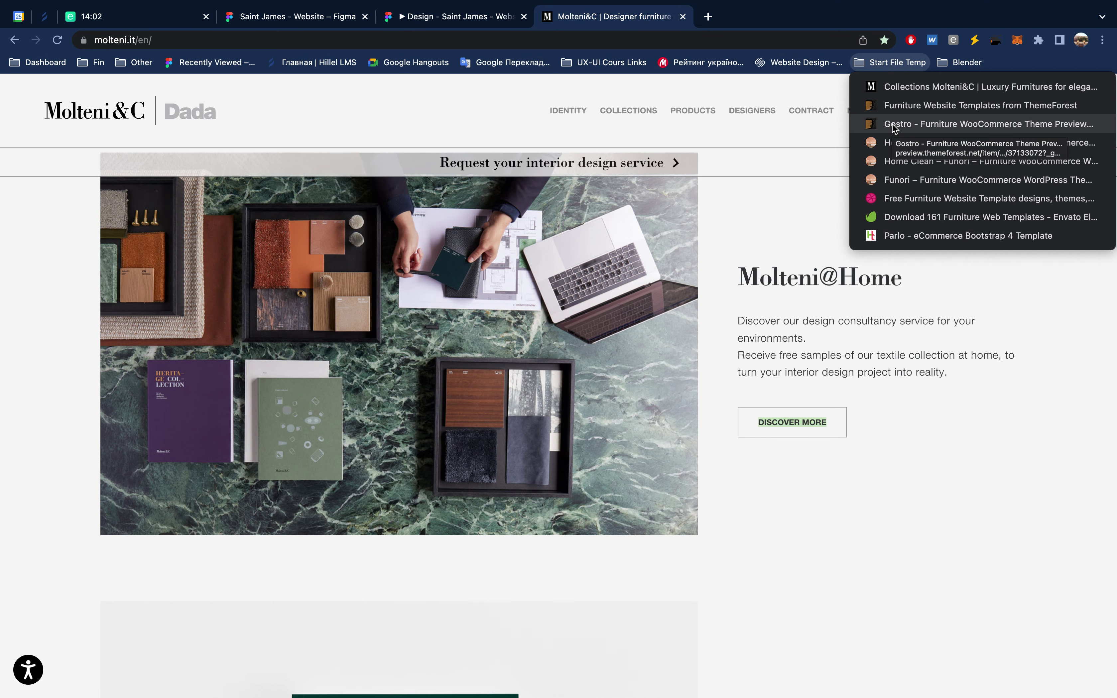
click(894, 124)
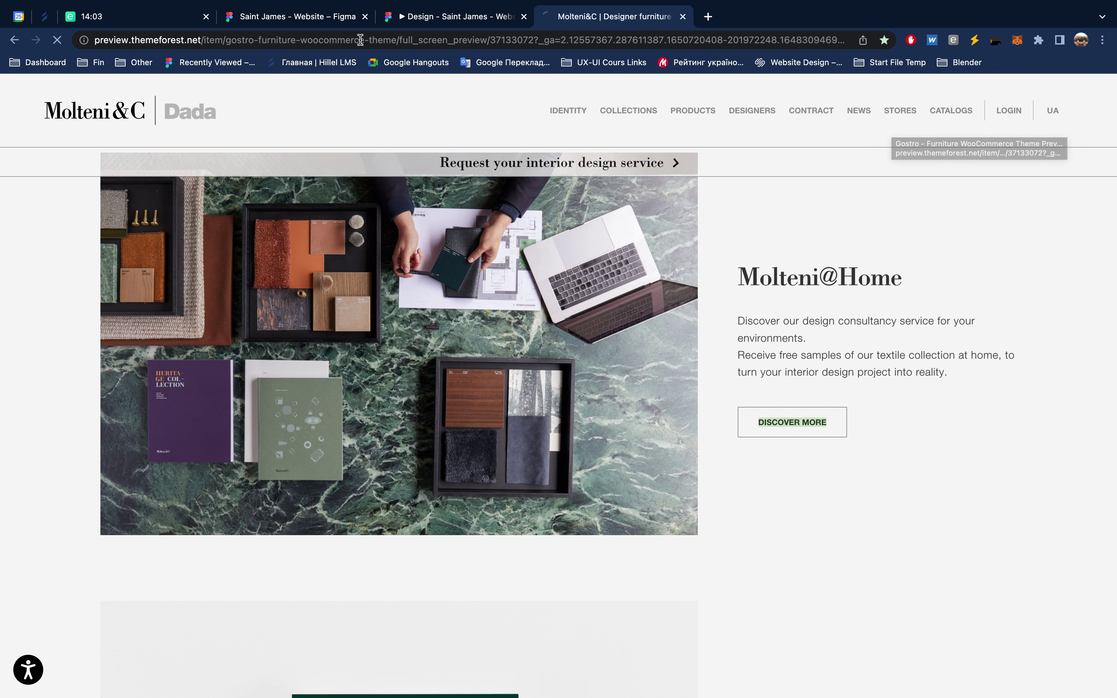
click(313, 17)
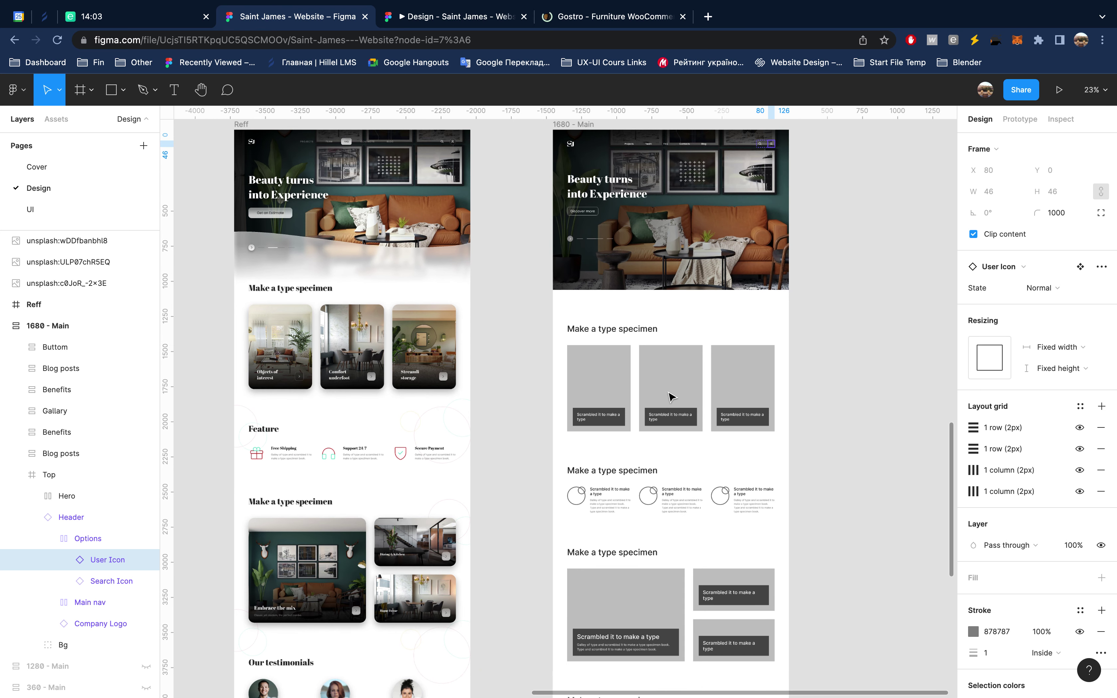
Step: Move the living-room photo out of the group and the dining-room photo toward the frames
scroll(670, 396, down, 5)
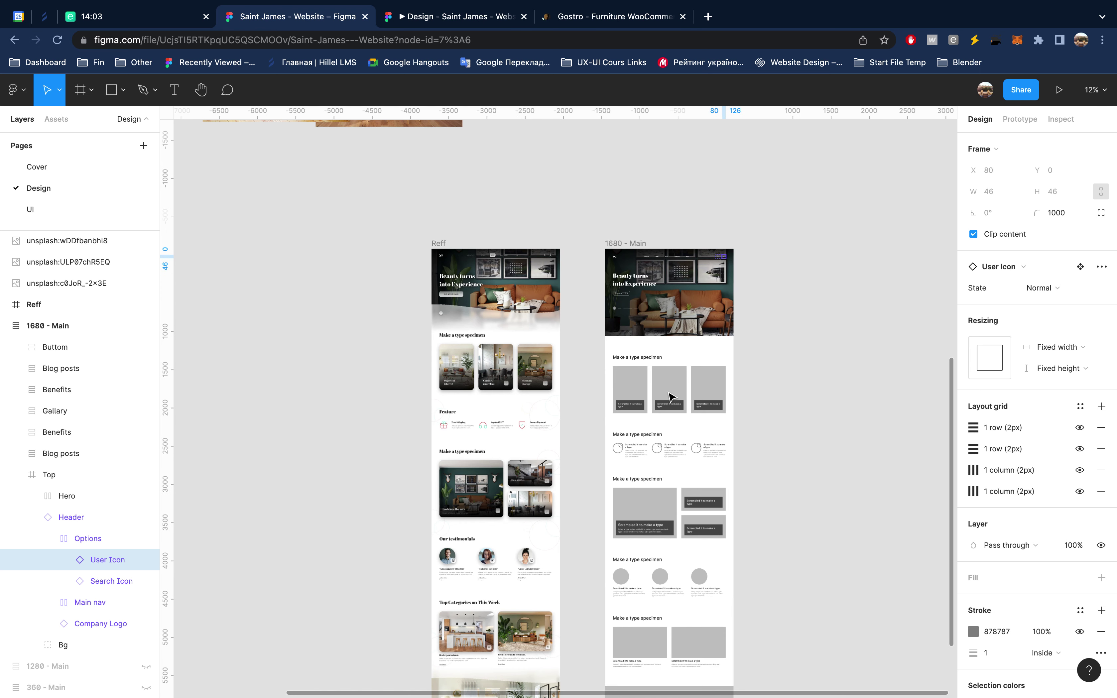
scroll(670, 396, up, 5)
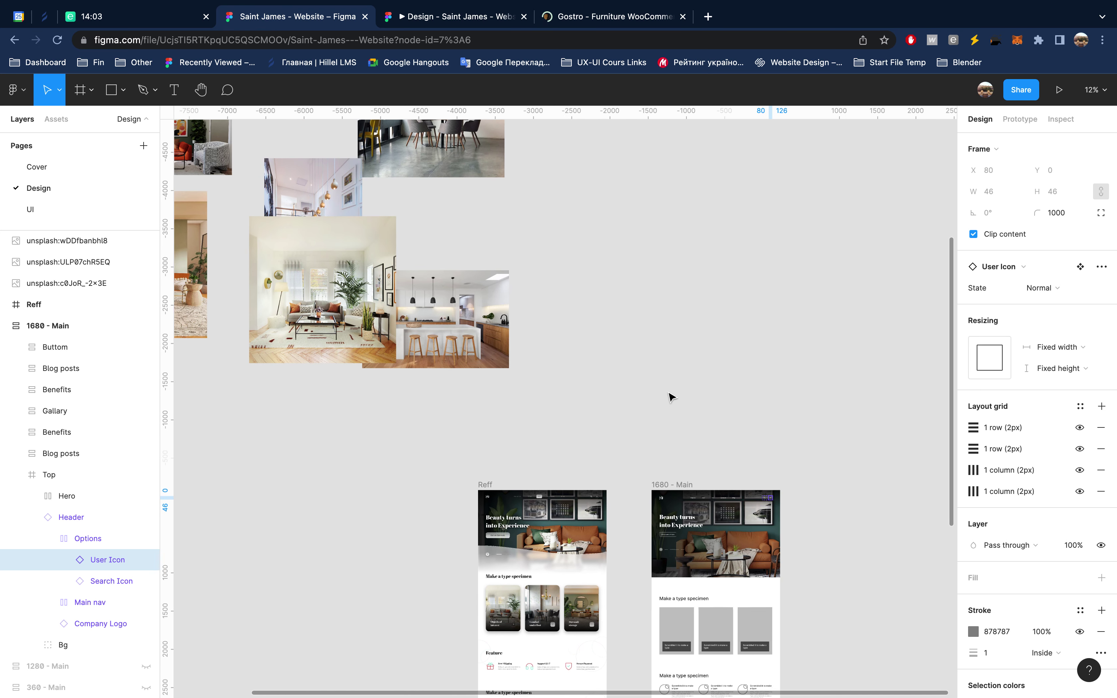
scroll(670, 396, down, 2)
drag(318, 191, 660, 242)
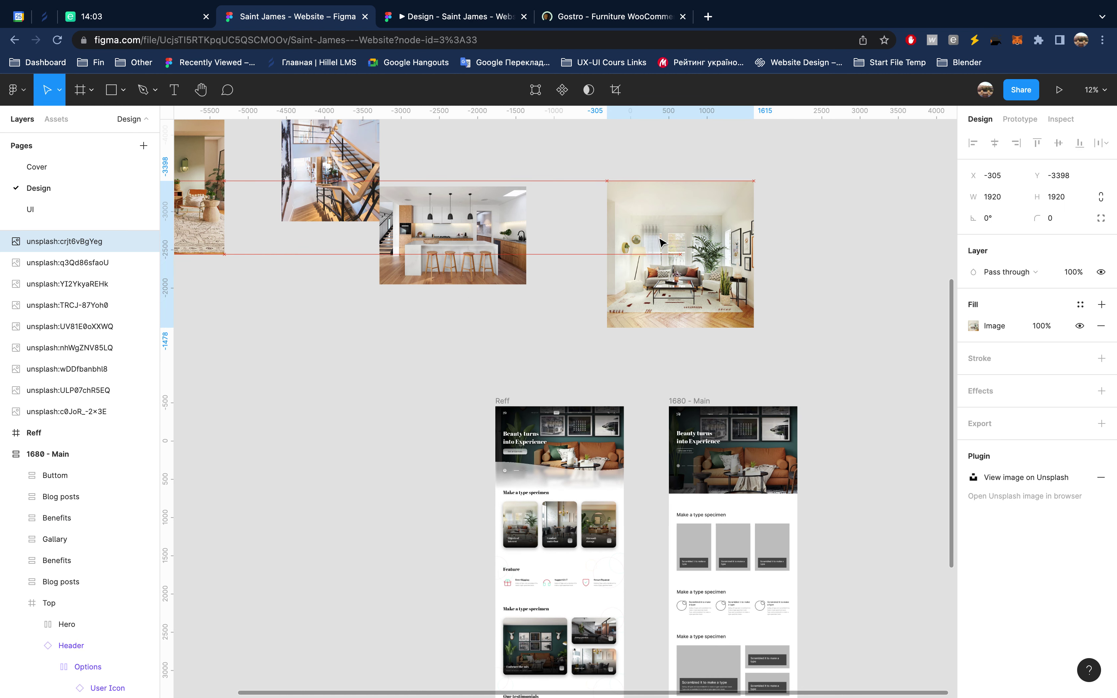
scroll(660, 249, left, 6)
scroll(660, 257, left, 1)
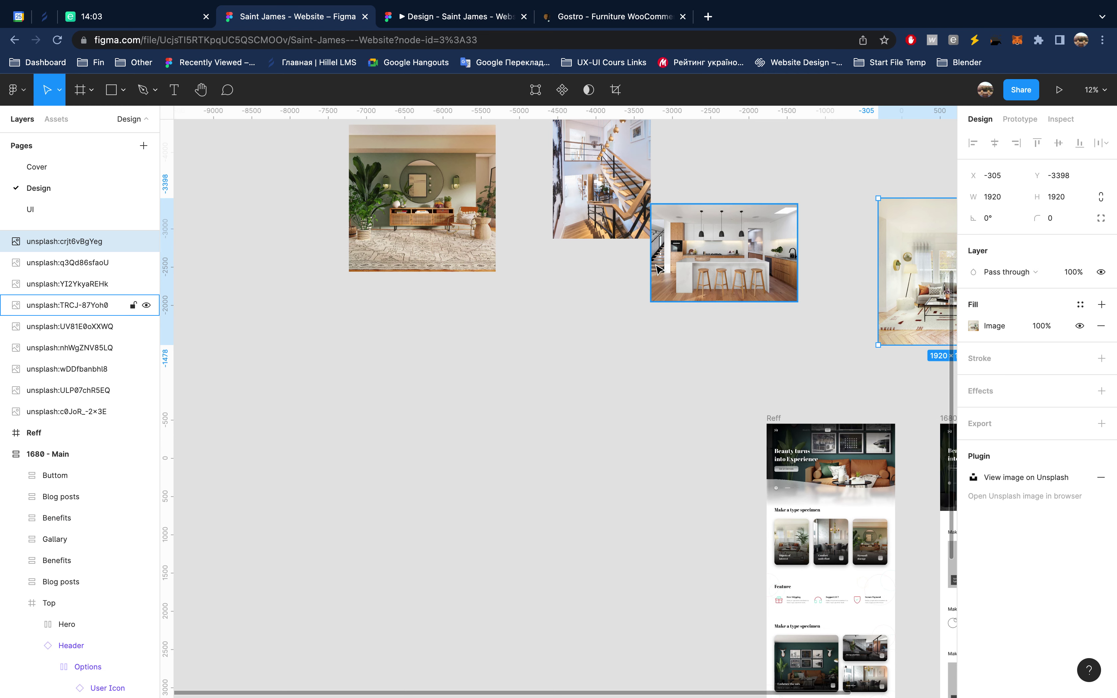
scroll(657, 267, up, 5)
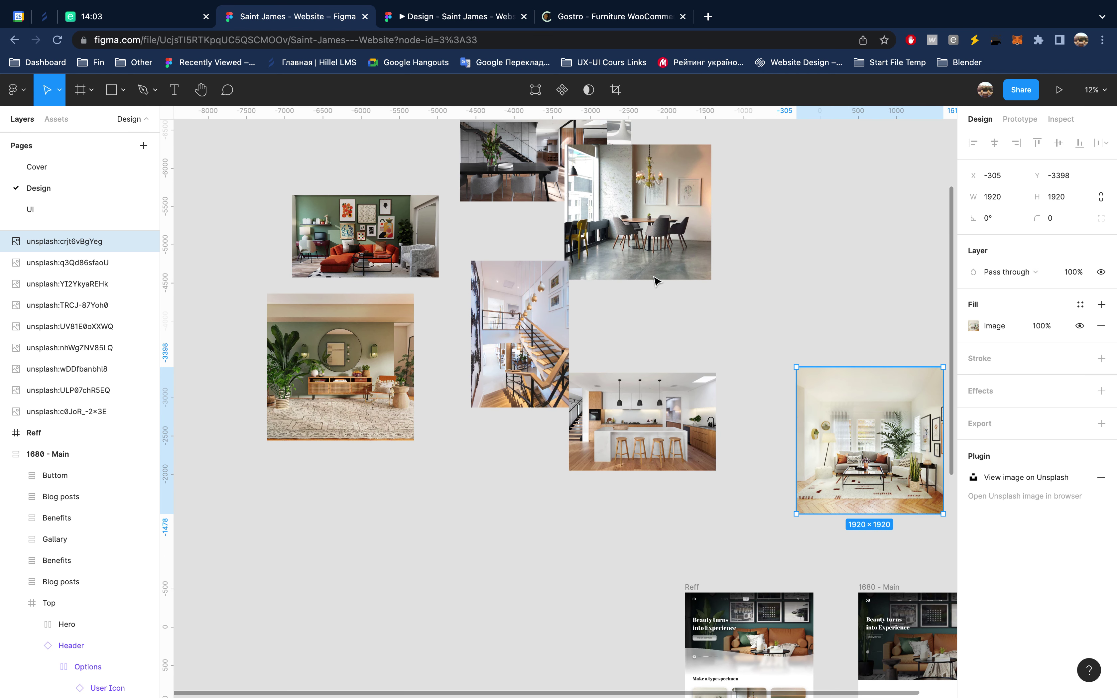
scroll(656, 281, down, 2)
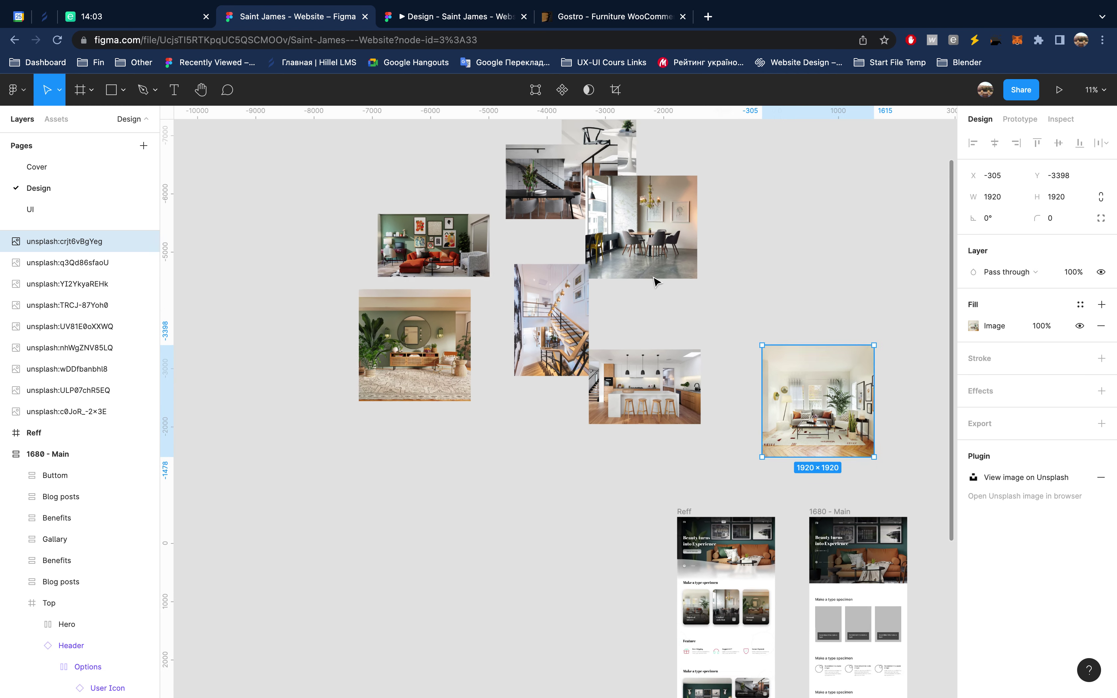
scroll(655, 282, down, 2)
scroll(656, 281, down, 2)
scroll(656, 281, down, 2)
scroll(656, 281, down, 2)
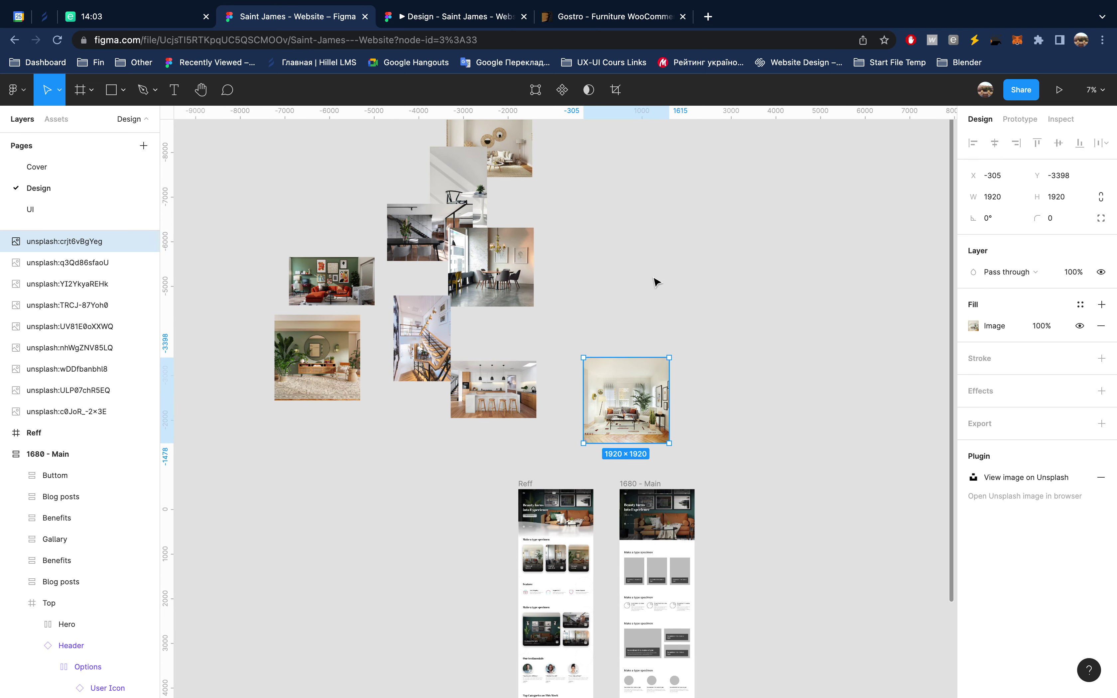
click(490, 268)
drag(723, 351, 721, 382)
Step: Place the sideboard, dining-room and living-room photos side by side above 1680 - Main
scroll(626, 329, down, 5)
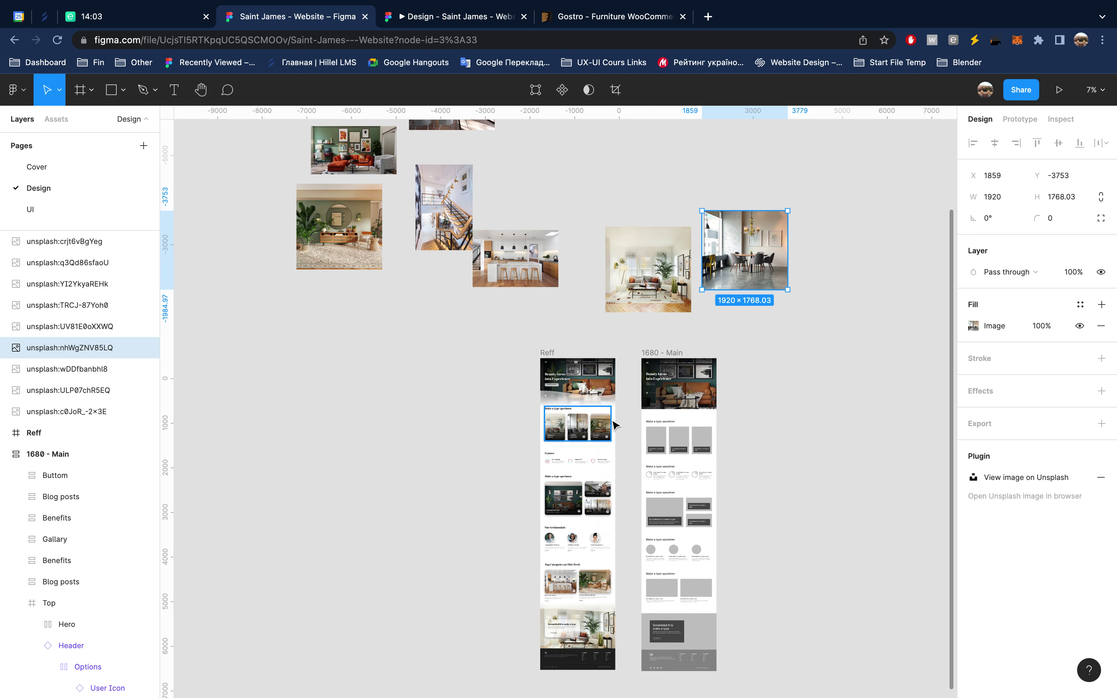
scroll(614, 425, up, 10)
scroll(613, 425, down, 2)
scroll(614, 425, down, 5)
scroll(614, 425, down, 3)
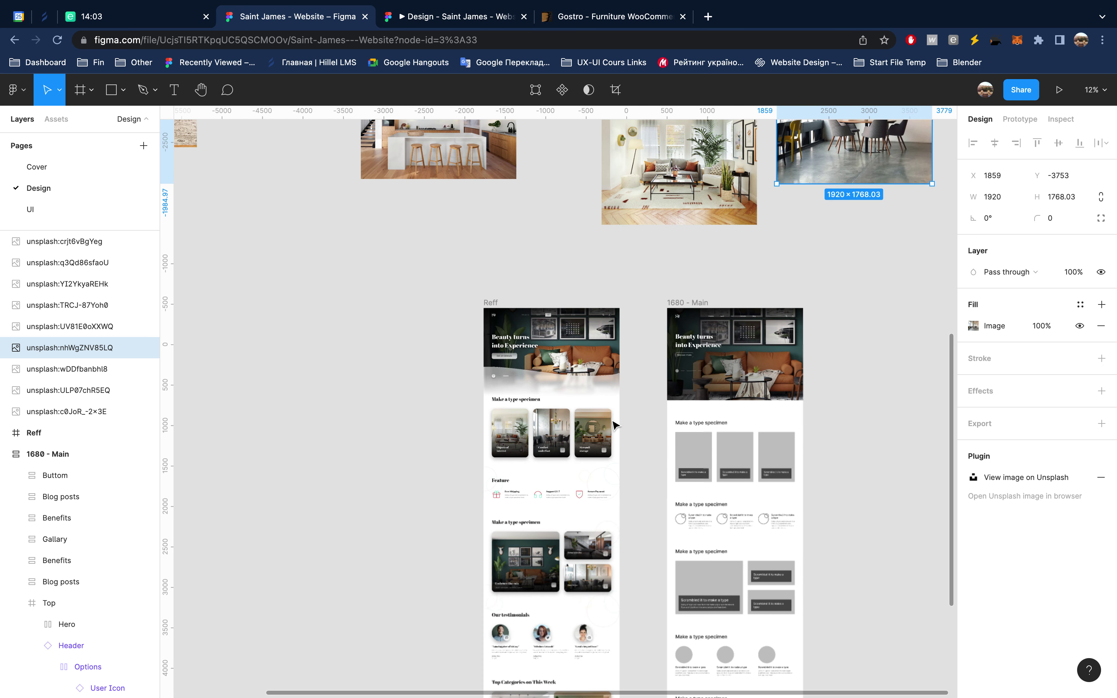
scroll(614, 425, up, 3)
scroll(613, 425, left, 2)
drag(208, 229, 523, 349)
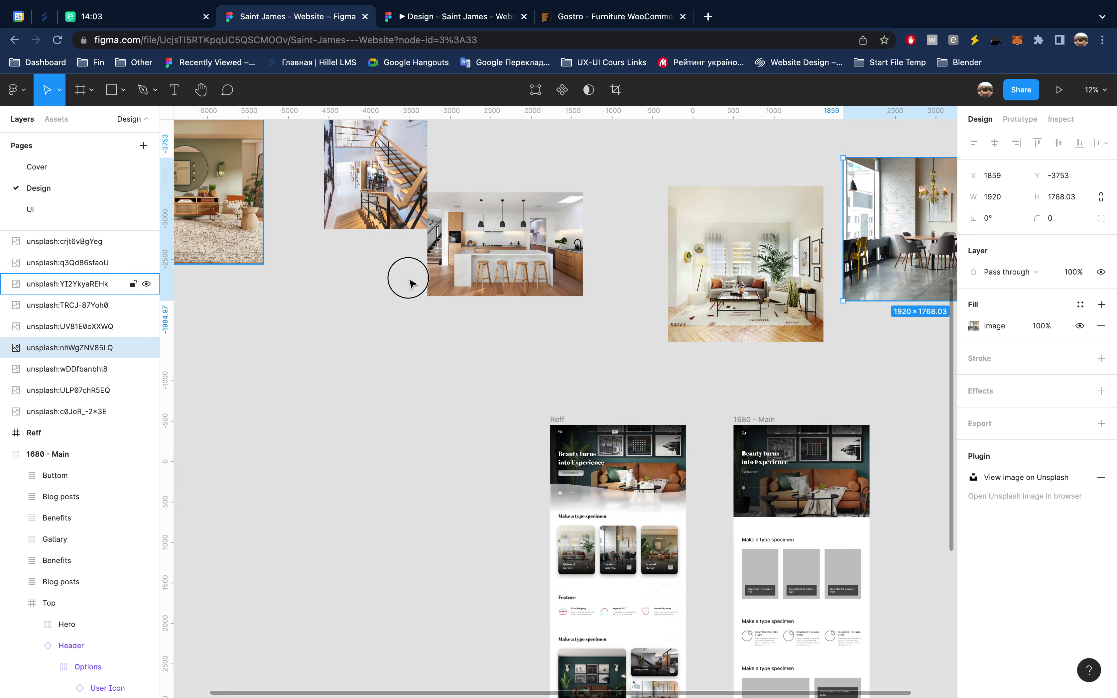
scroll(530, 355, right, 5)
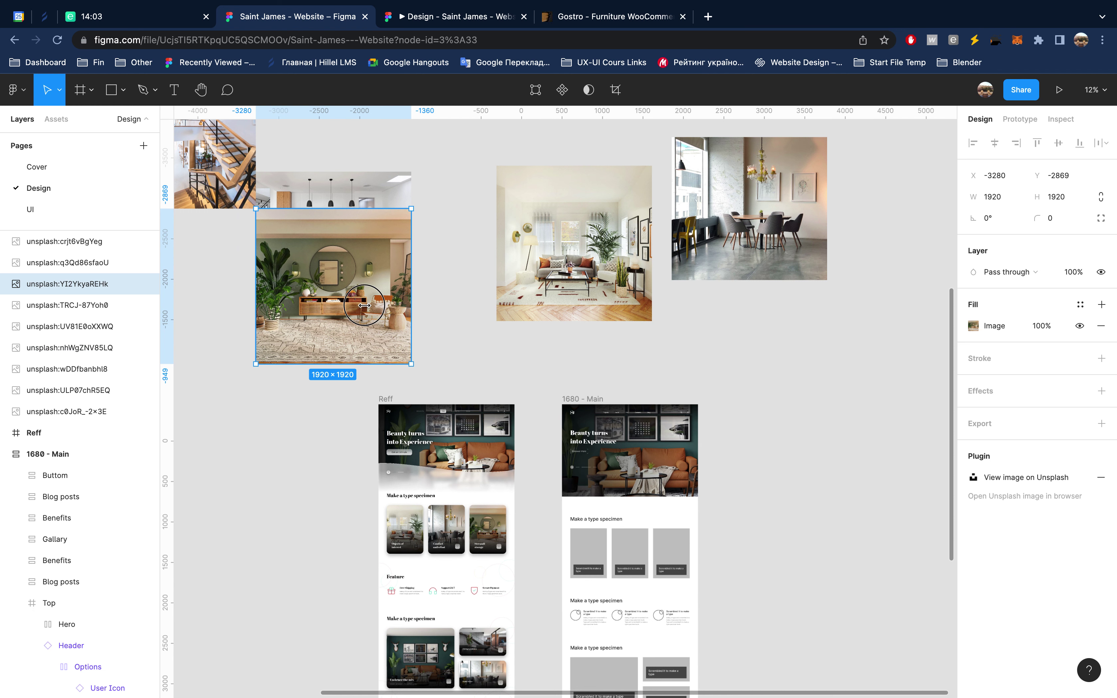
drag(367, 311, 858, 365)
scroll(857, 364, right, 5)
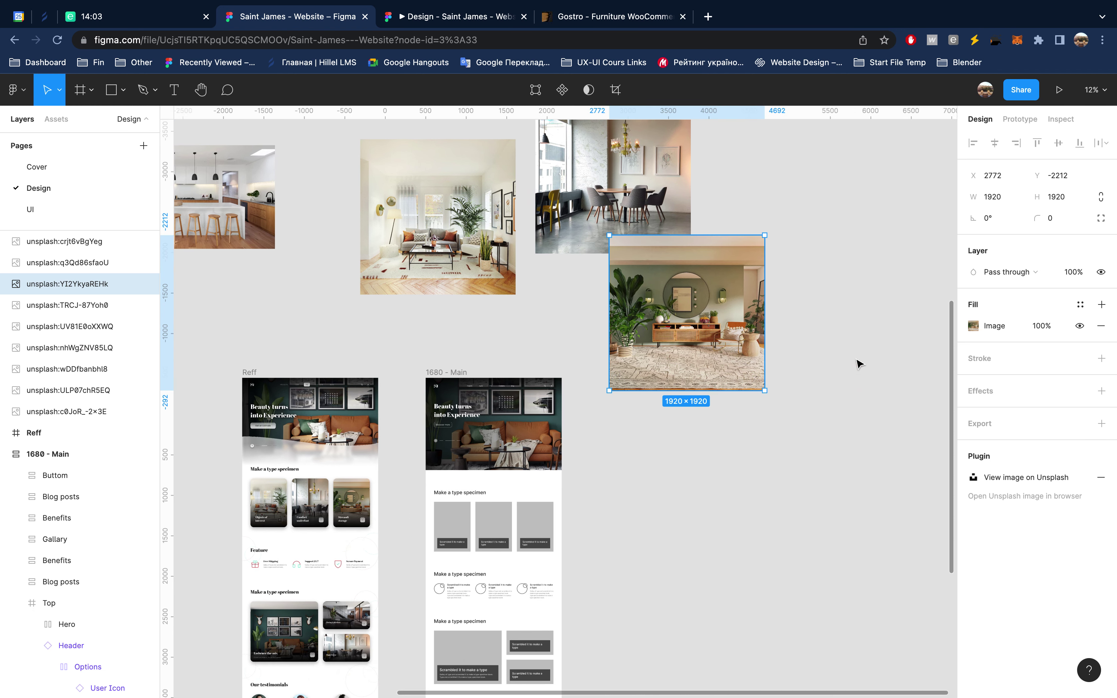
mouse_move(704, 203)
mouse_down()
mouse_move(829, 238)
mouse_move(859, 268)
mouse_up()
drag(483, 218, 654, 232)
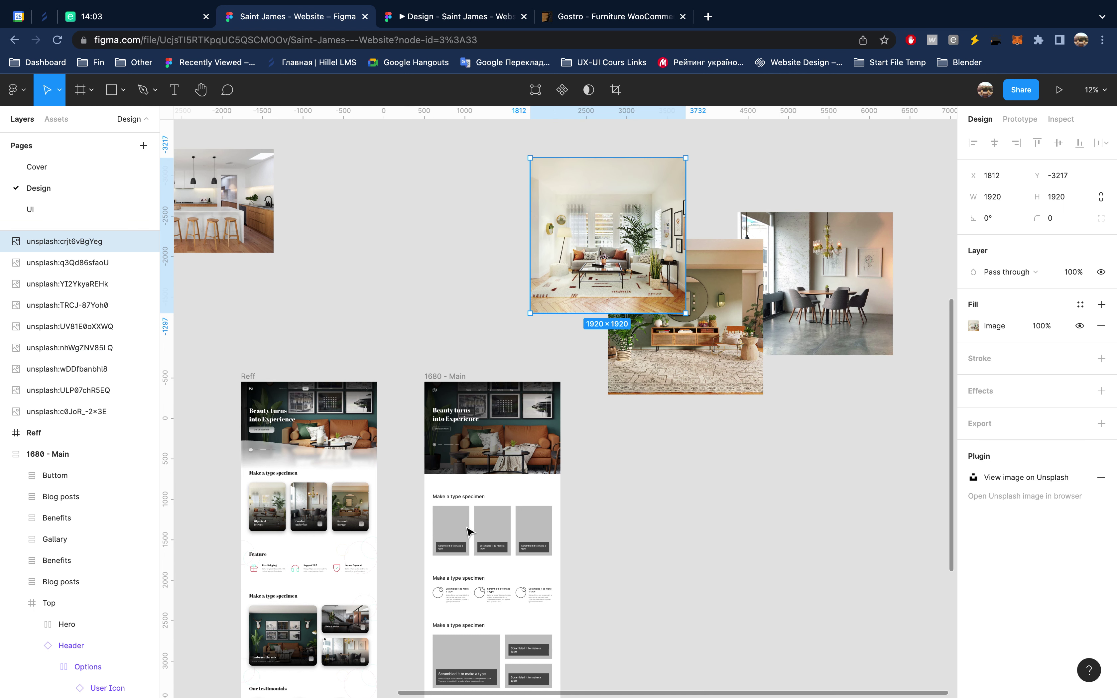
Step: Fill the first two gray Blog posts cards with the living-room and sideboard photos
double_click(468, 531)
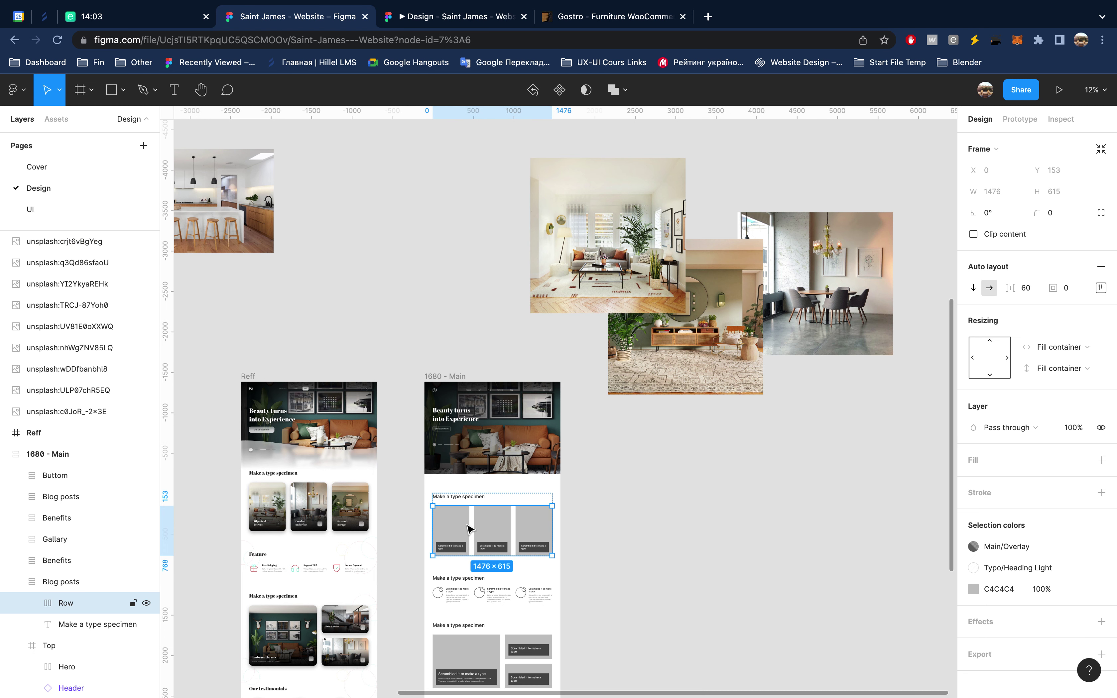
click(608, 227)
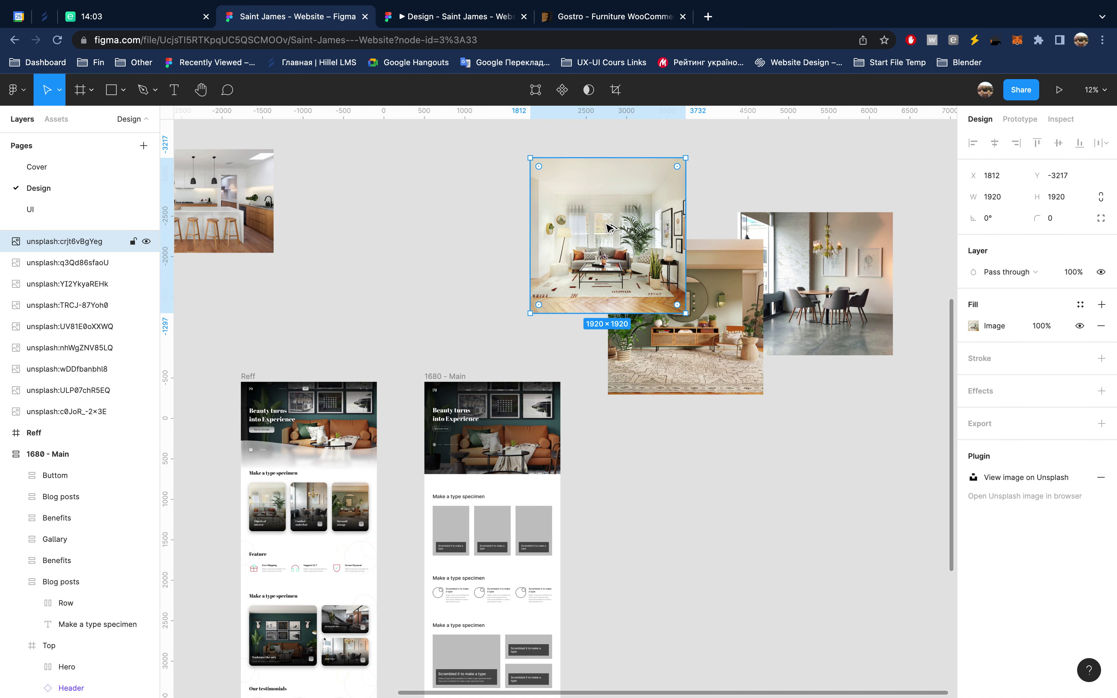
double_click(450, 520)
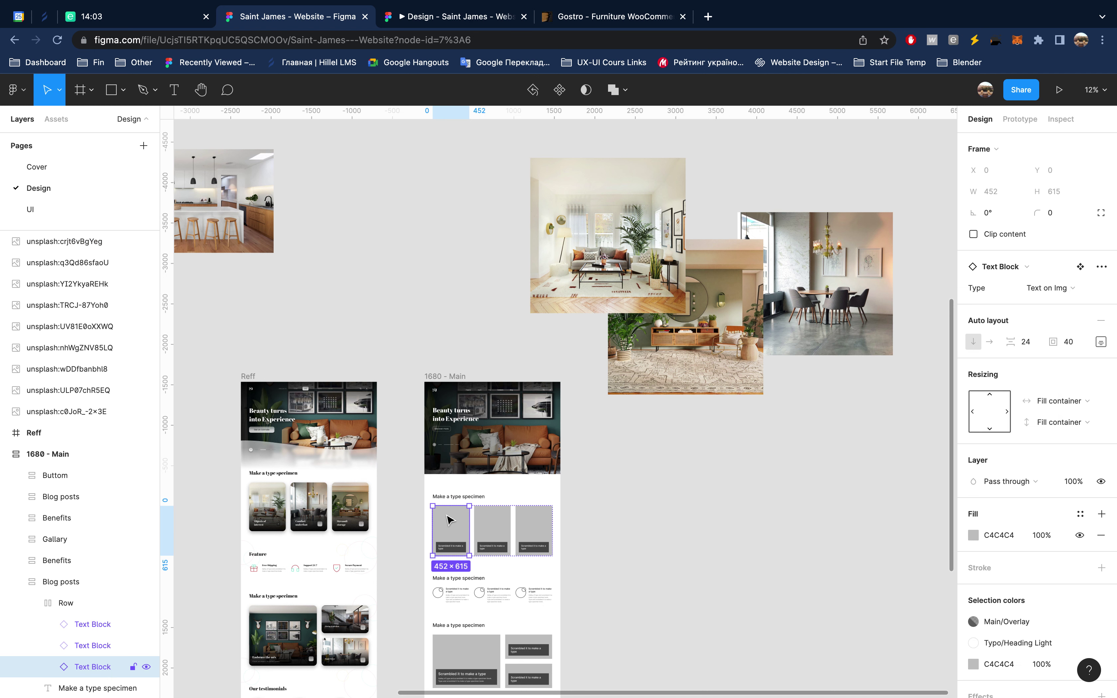
key(ctrl+alt+v)
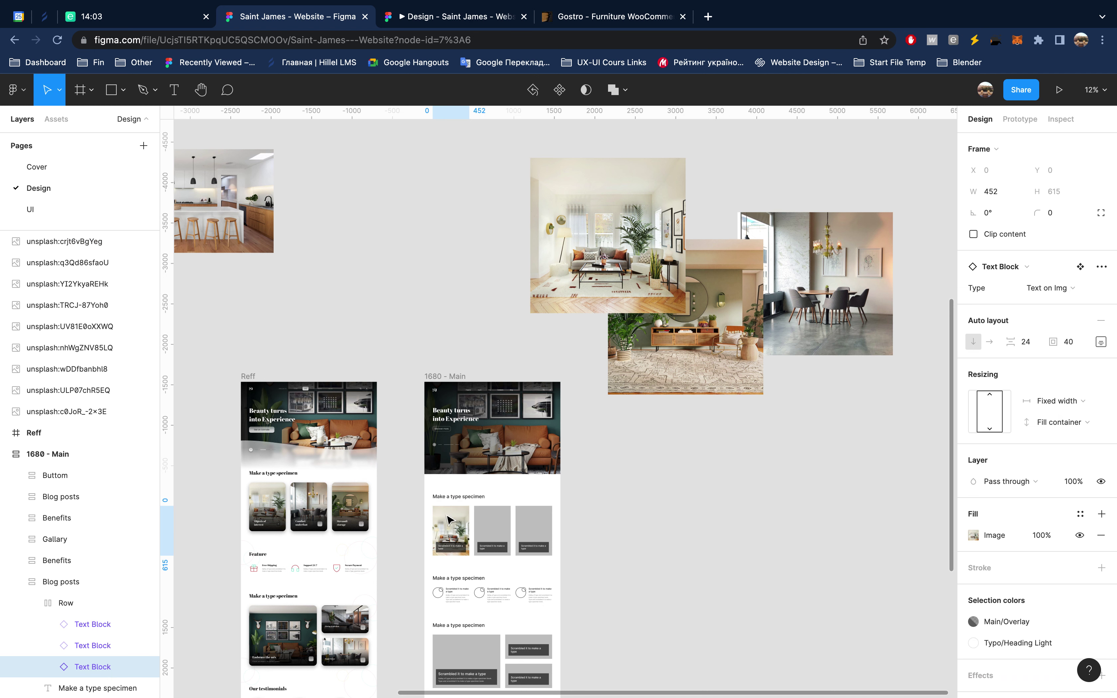
click(653, 375)
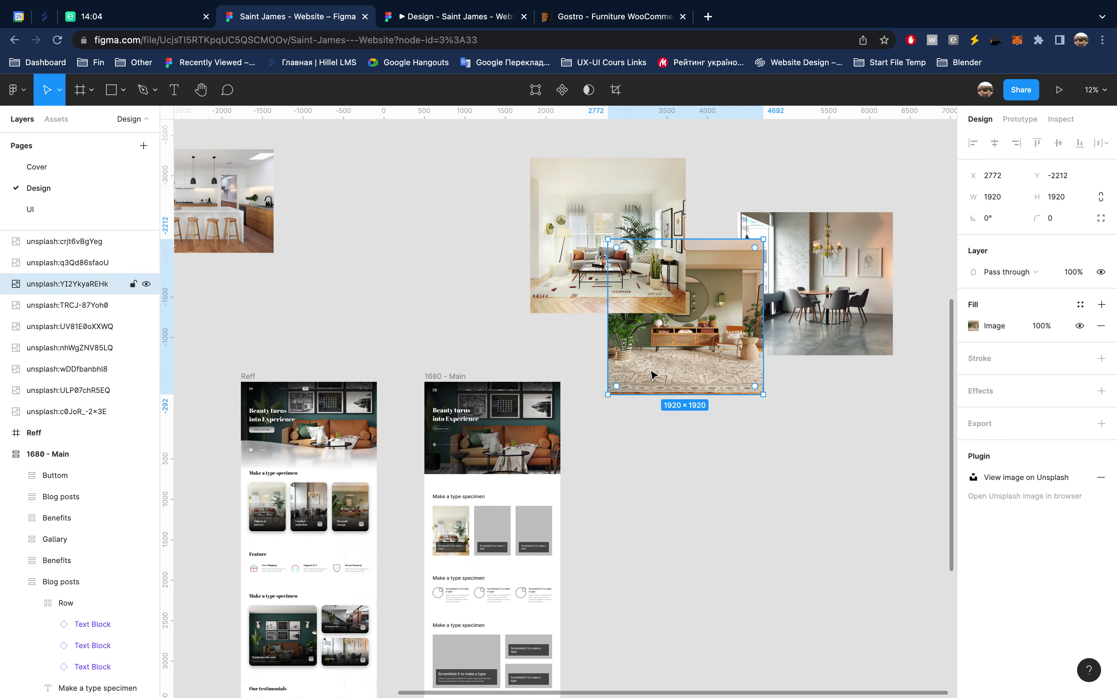
key(ctrl+c)
double_click(497, 513)
key(ctrl+alt+v)
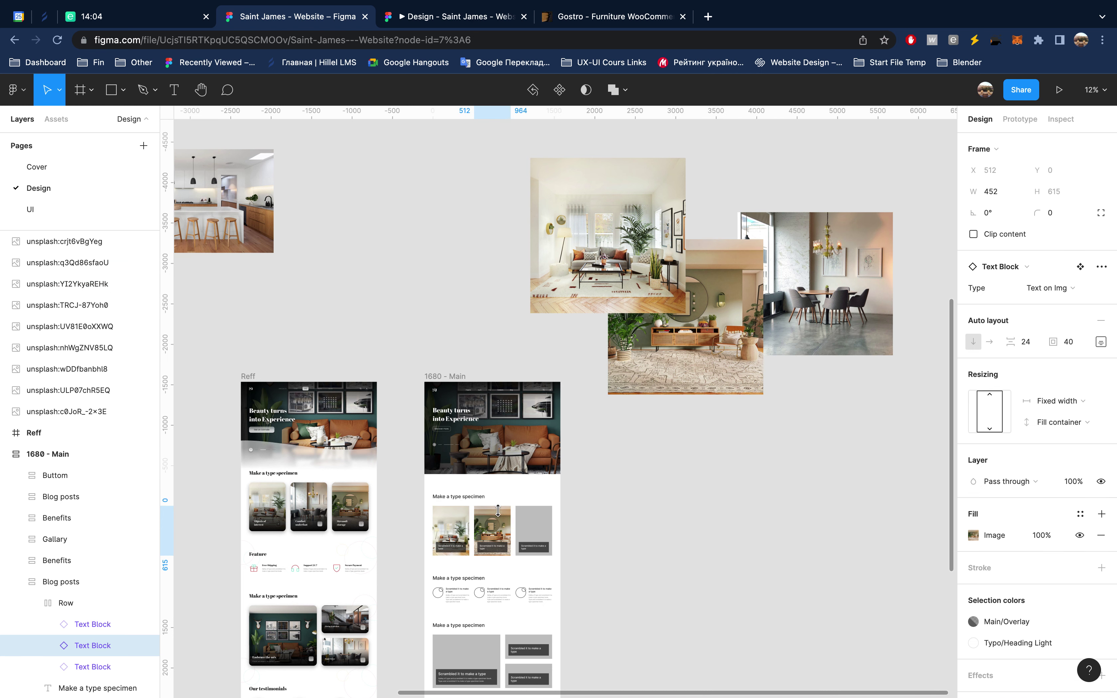
Step: Fill the third gray card with the dining-room photo
click(827, 317)
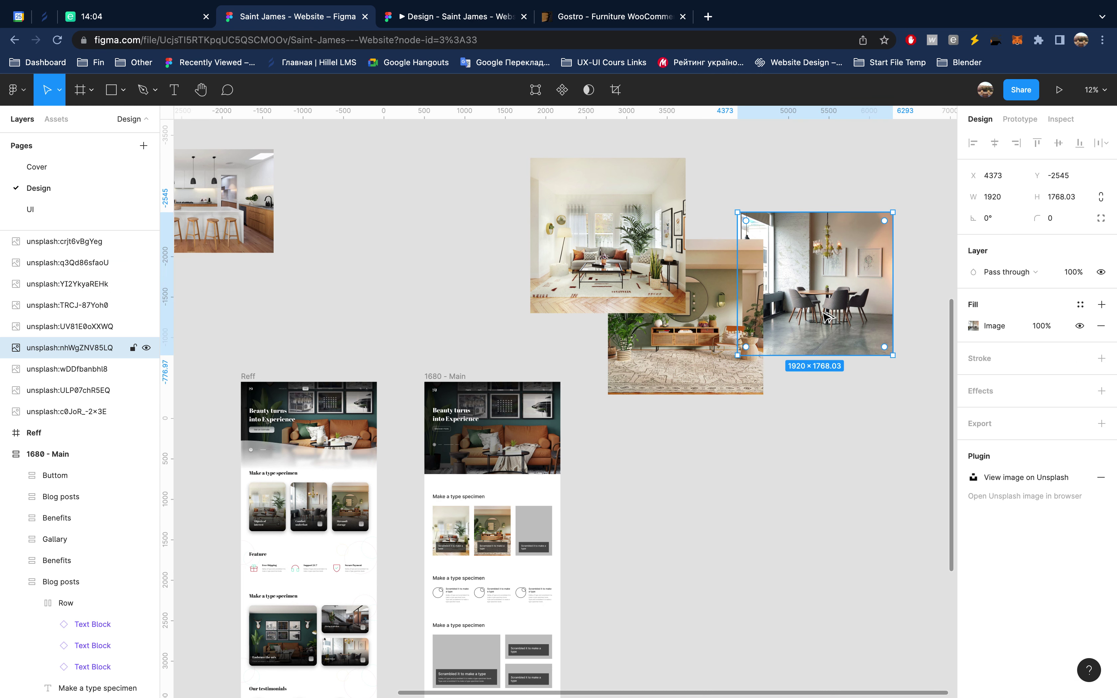
key(ctrl+c)
double_click(533, 524)
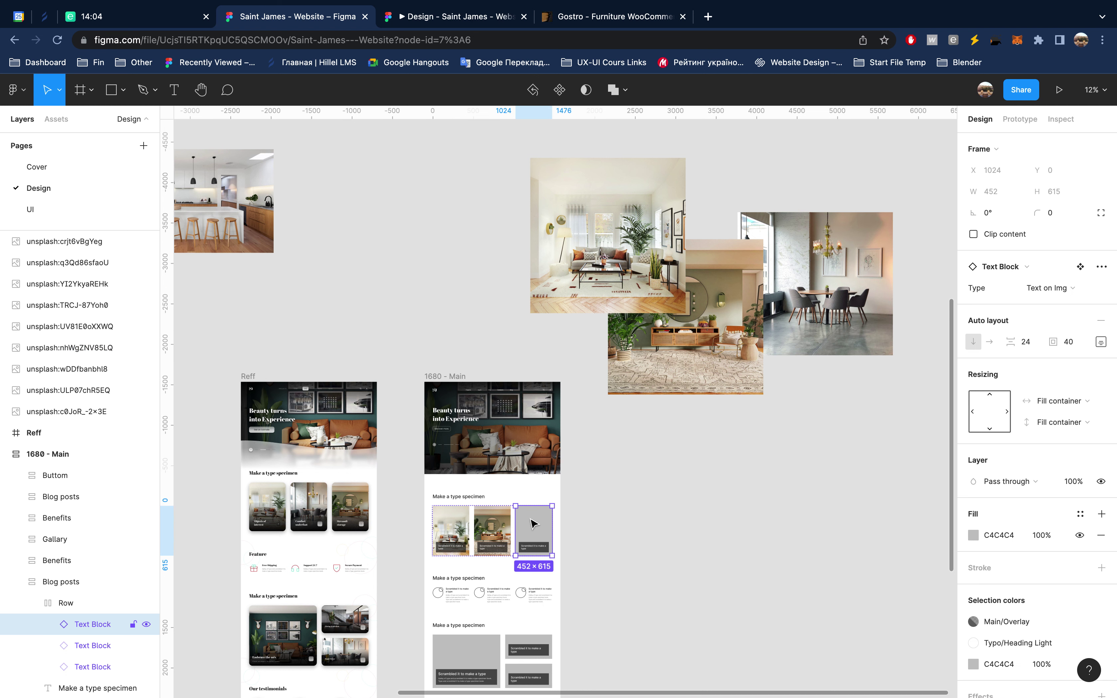
key(ctrl+alt+v)
Step: Select the three interior photos, move them up and right, then deselect
click(687, 356)
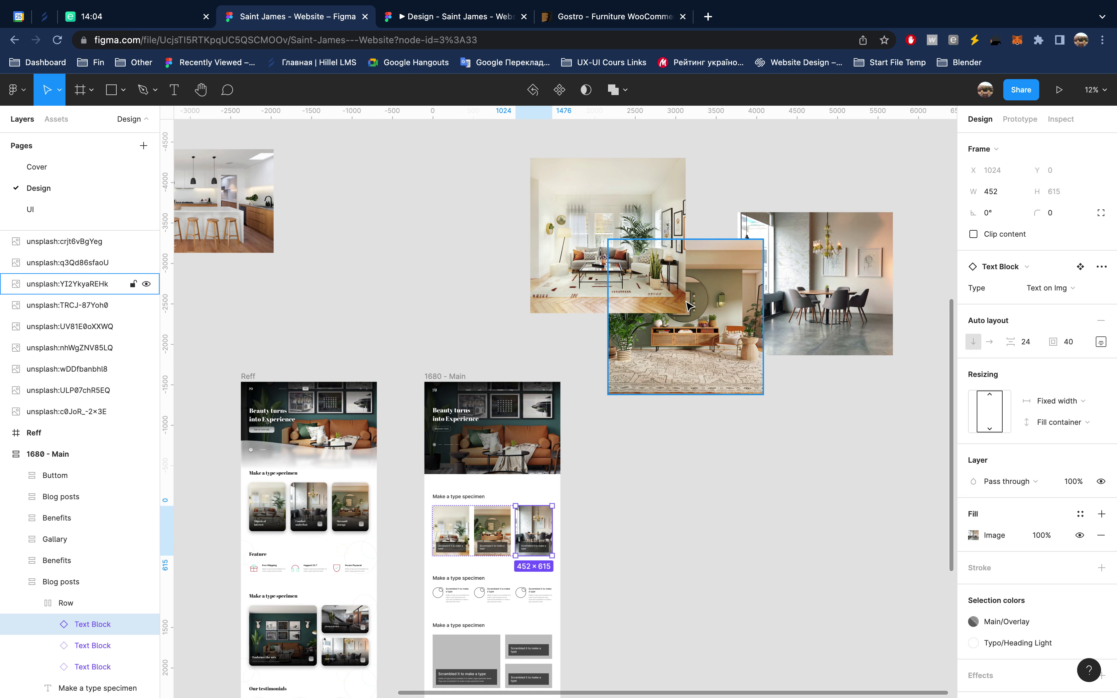
shift+click(611, 225)
shift+click(866, 266)
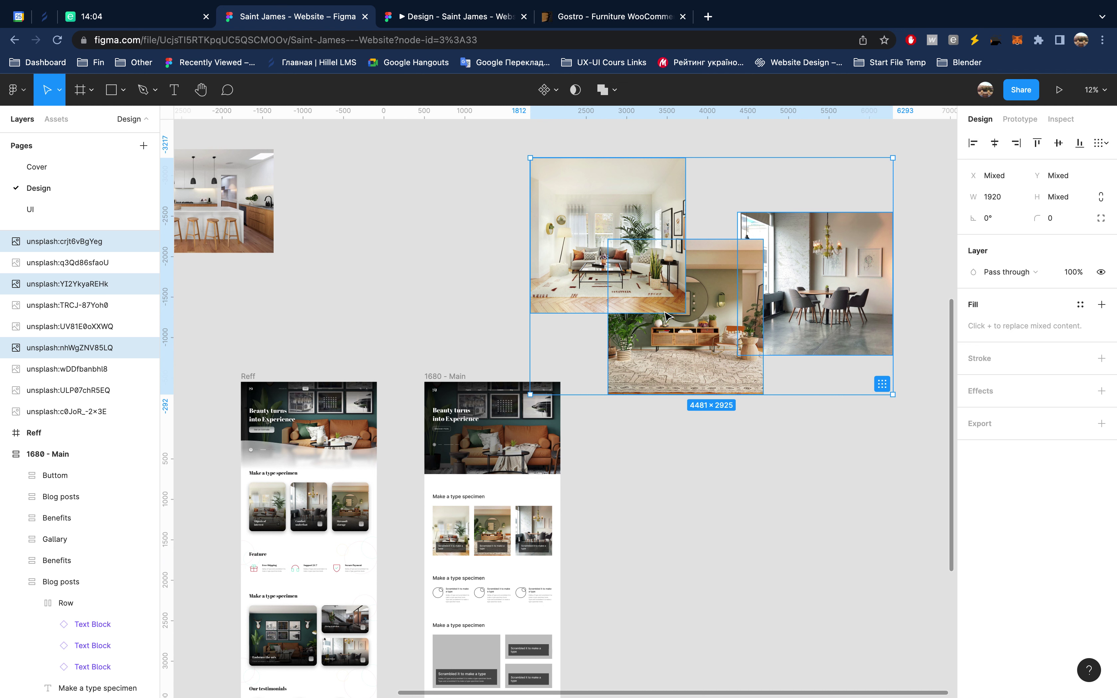
drag(660, 353, 690, 241)
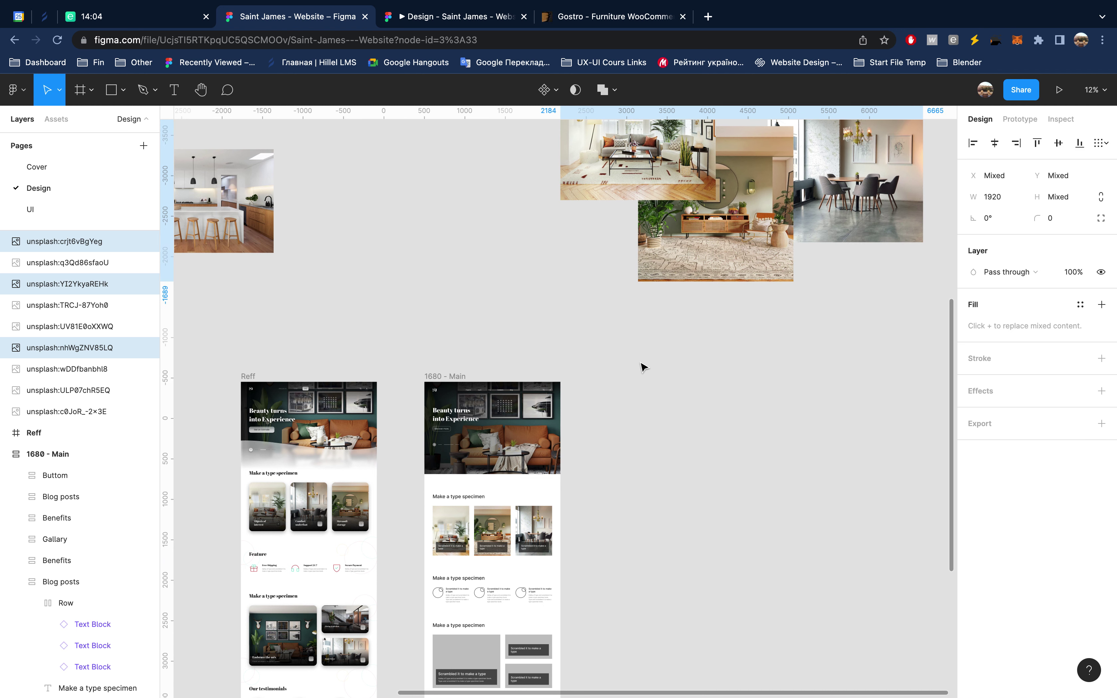
scroll(642, 369, down, 3)
scroll(642, 367, down, 3)
click(718, 338)
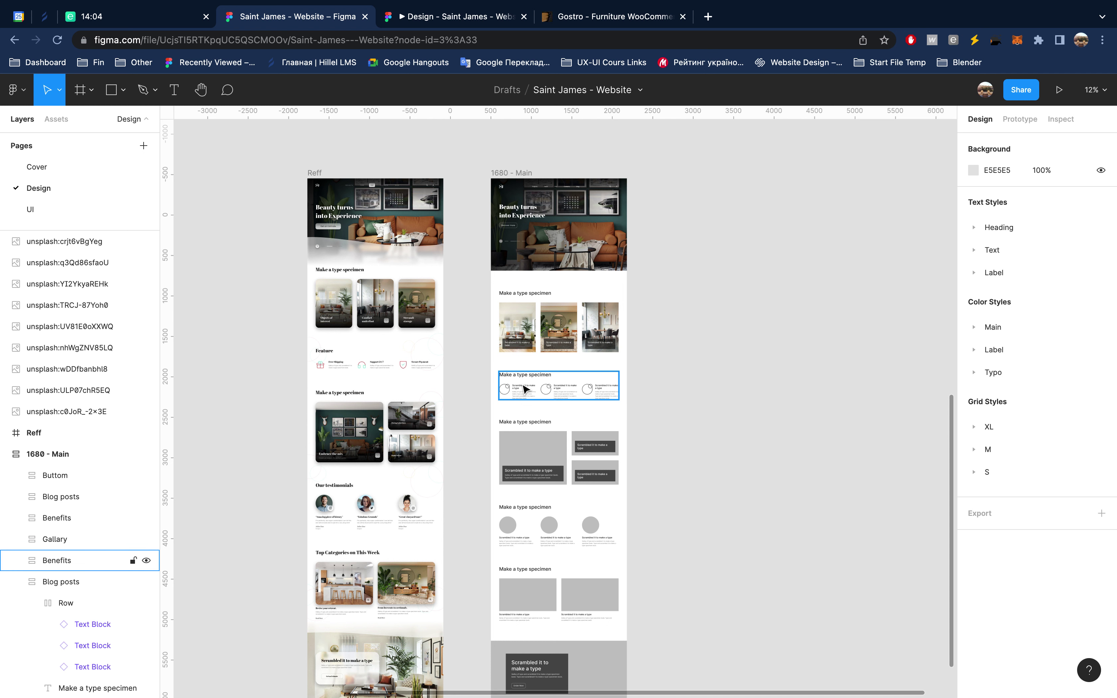
Step: From the Gostro tab, open the Parlo template from the Start File Temp bookmarks
click(599, 18)
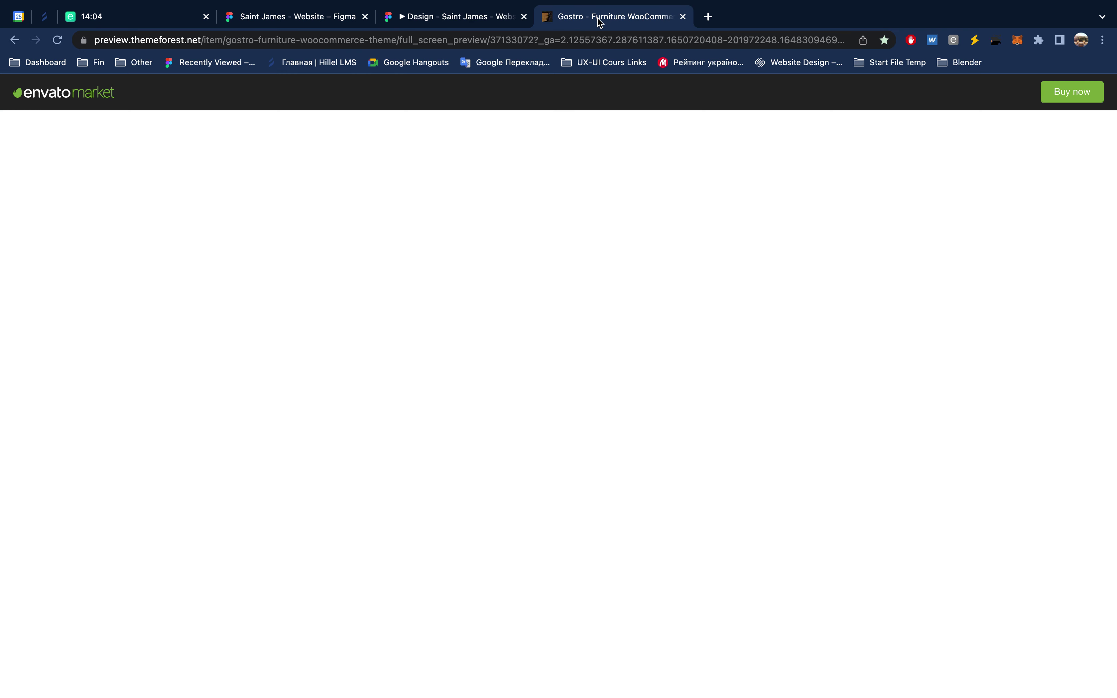
click(891, 64)
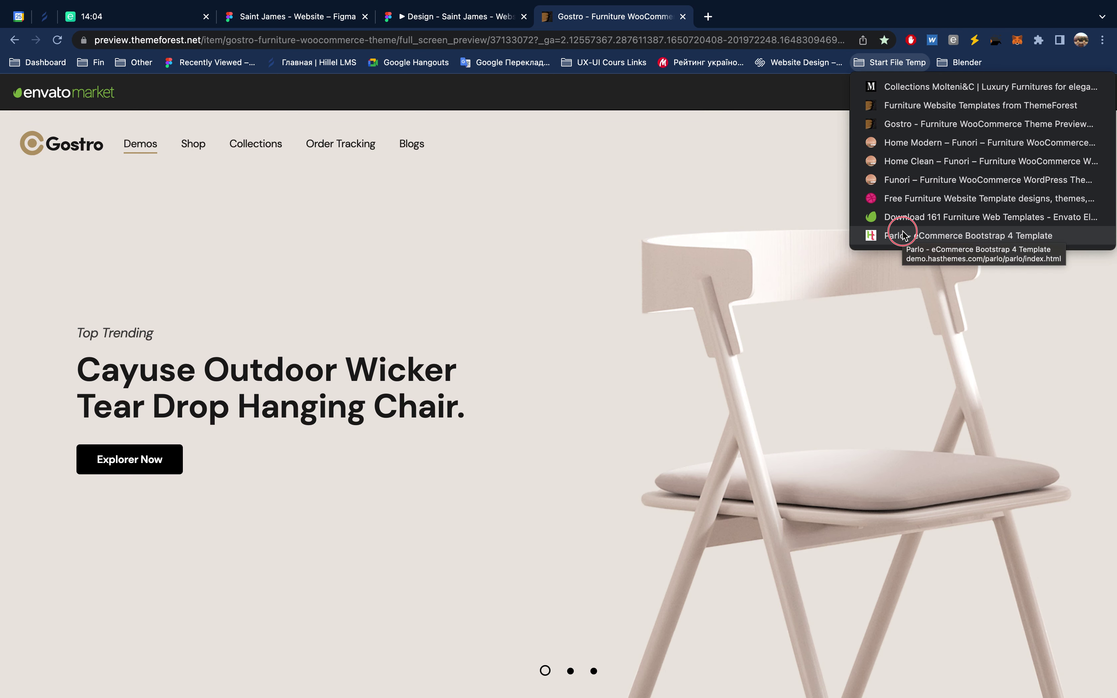
super+click(902, 236)
Step: Select the heading 'Top Categories on This Week' and return to the Saint James Figma file
scroll(630, 324, down, 5)
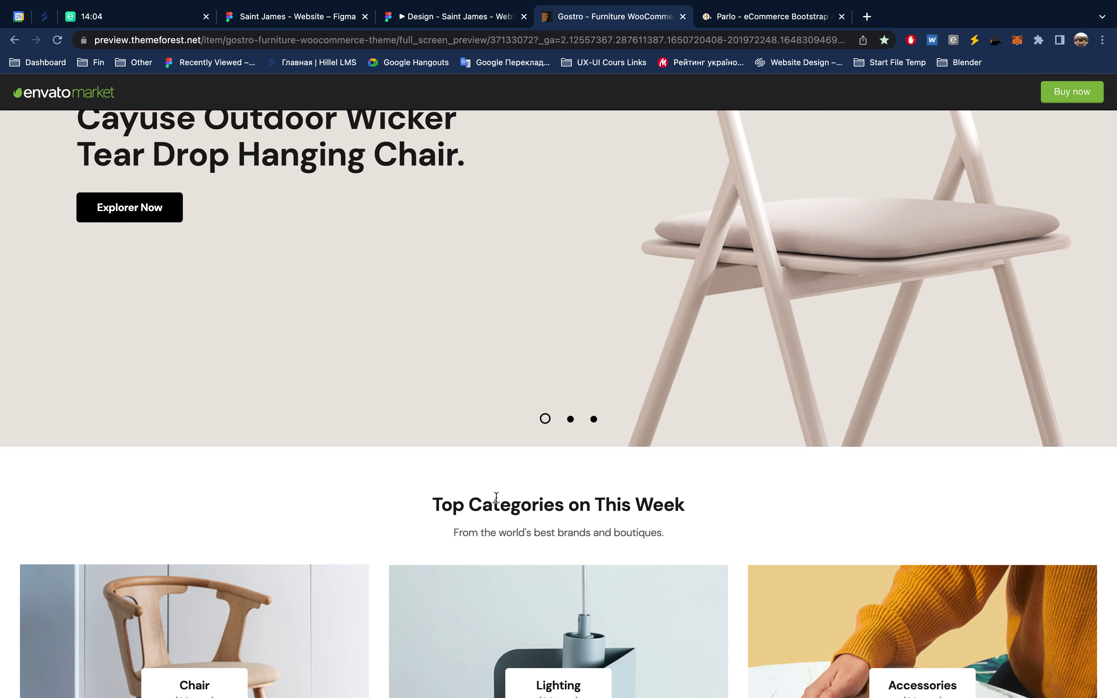
drag(433, 503, 701, 514)
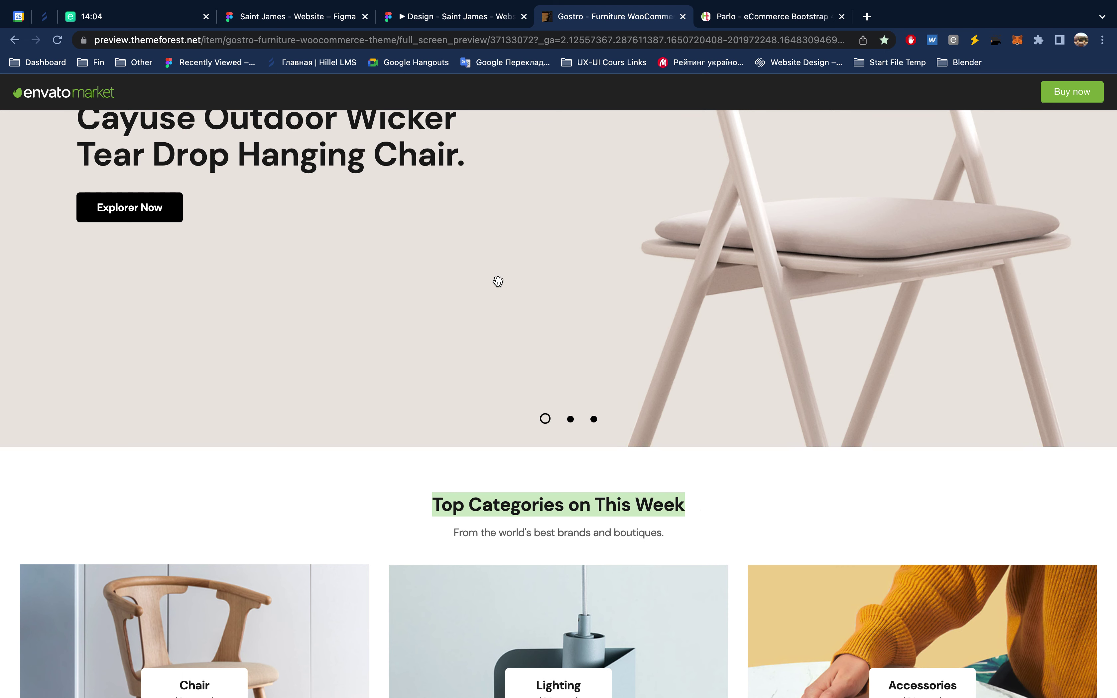
click(312, 22)
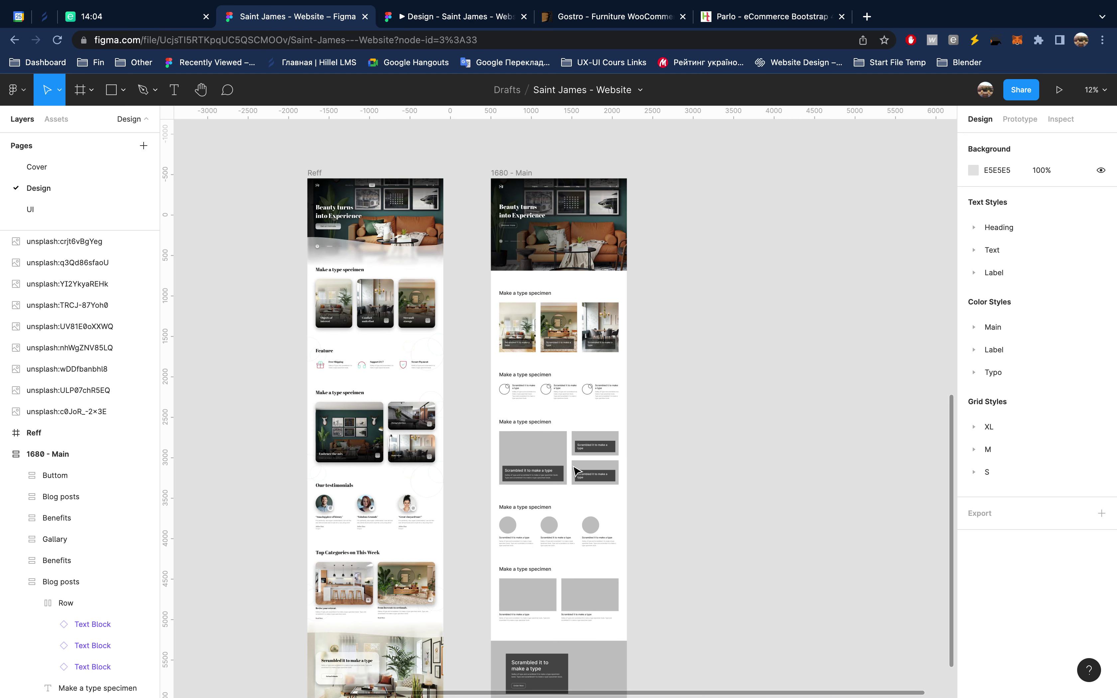
scroll(559, 414, up, 2)
scroll(558, 414, up, 2)
scroll(558, 413, up, 5)
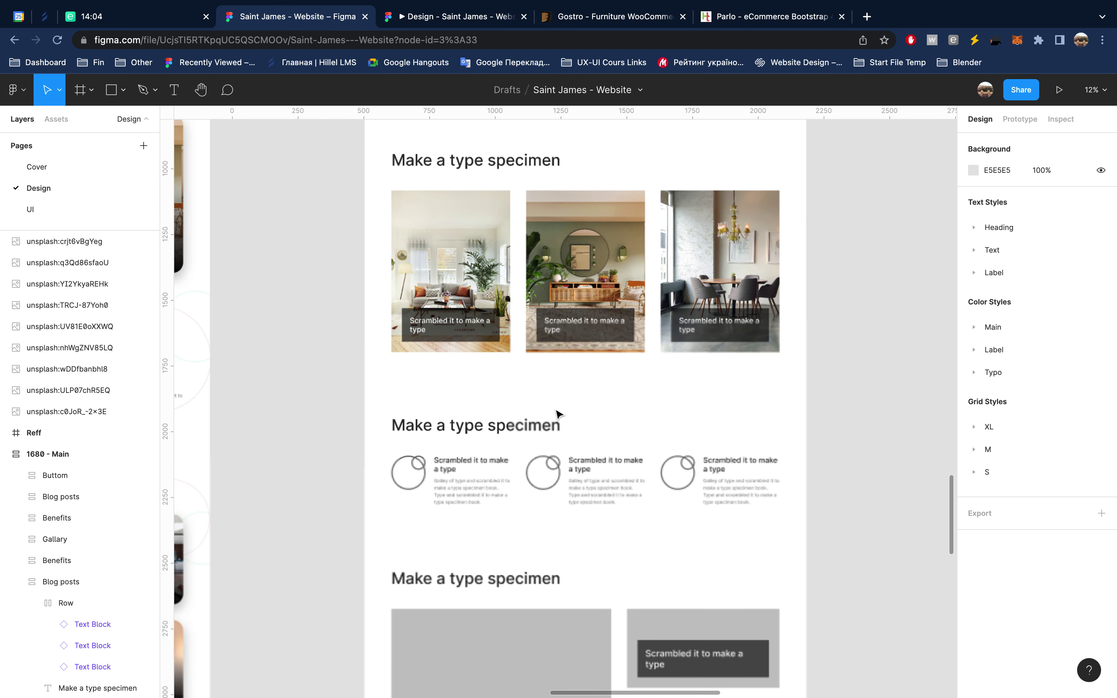
scroll(556, 416, up, 3)
scroll(551, 421, up, 3)
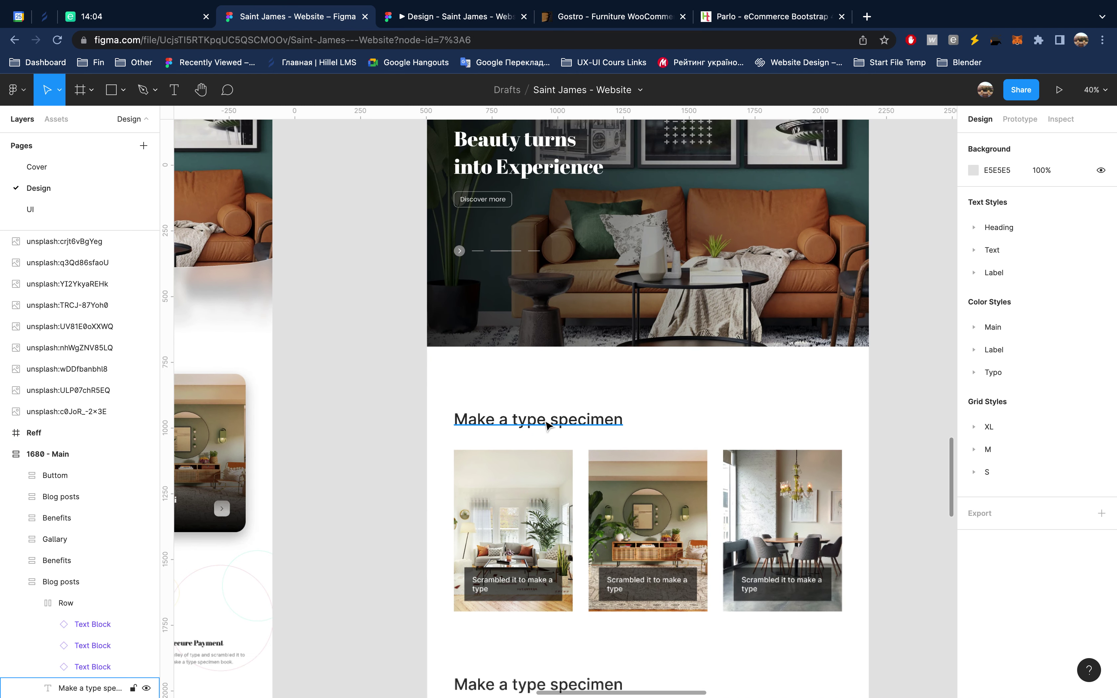
Step: Paste 'Top Categories on This Week' over the first section heading
double_click(546, 423)
key(ctrl+v)
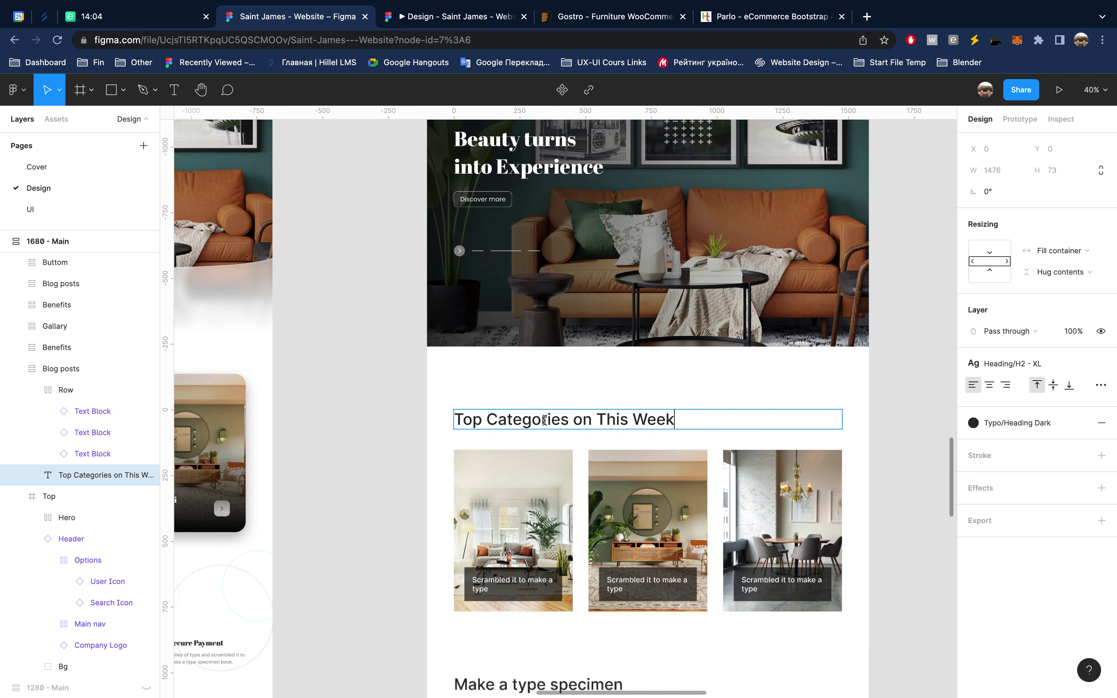
key(Escape)
Step: Change the H2 - XL text style's font to Abril Fatface Regular
click(1040, 363)
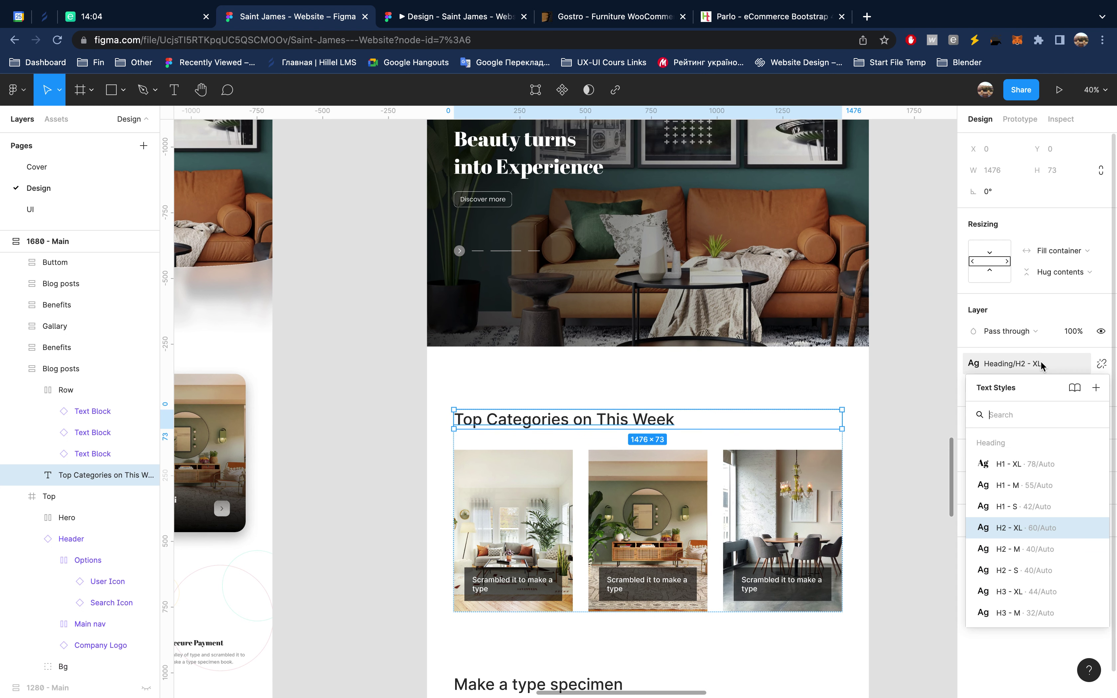
click(1092, 527)
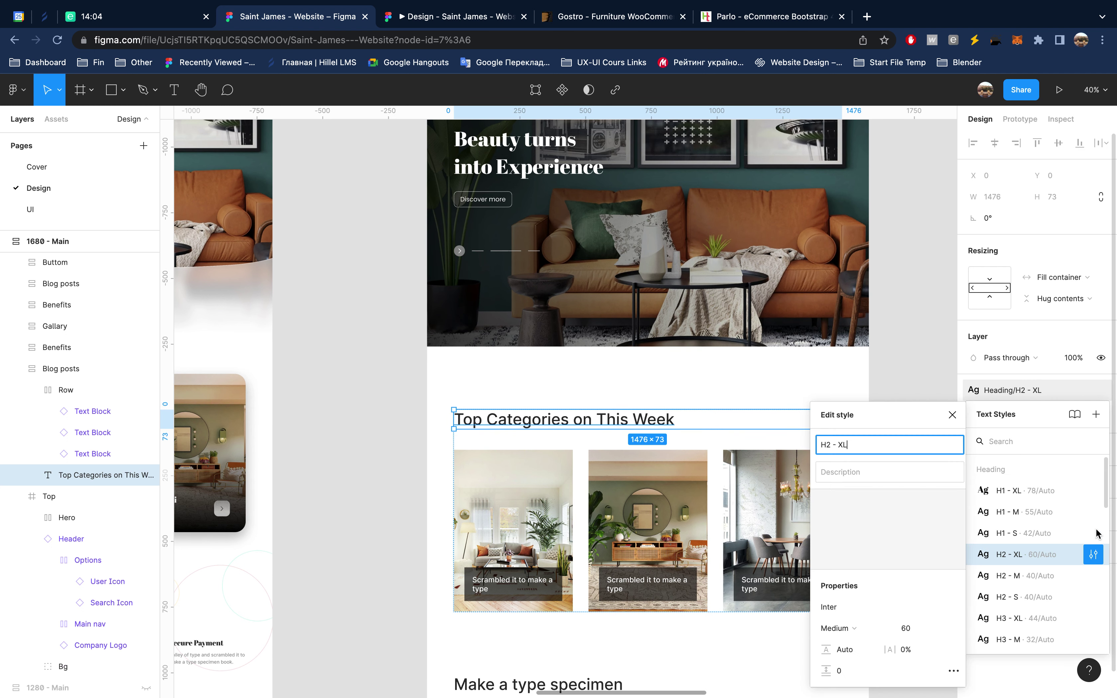
click(868, 608)
text(a)
key(Return)
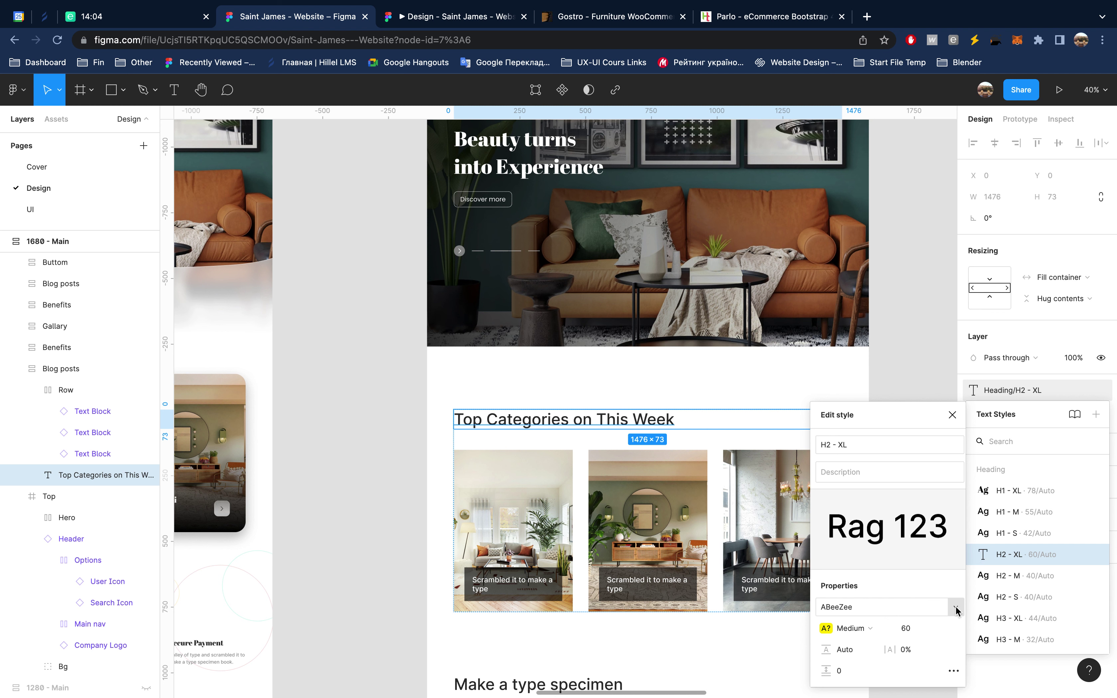
click(956, 608)
scroll(926, 642, down, 2)
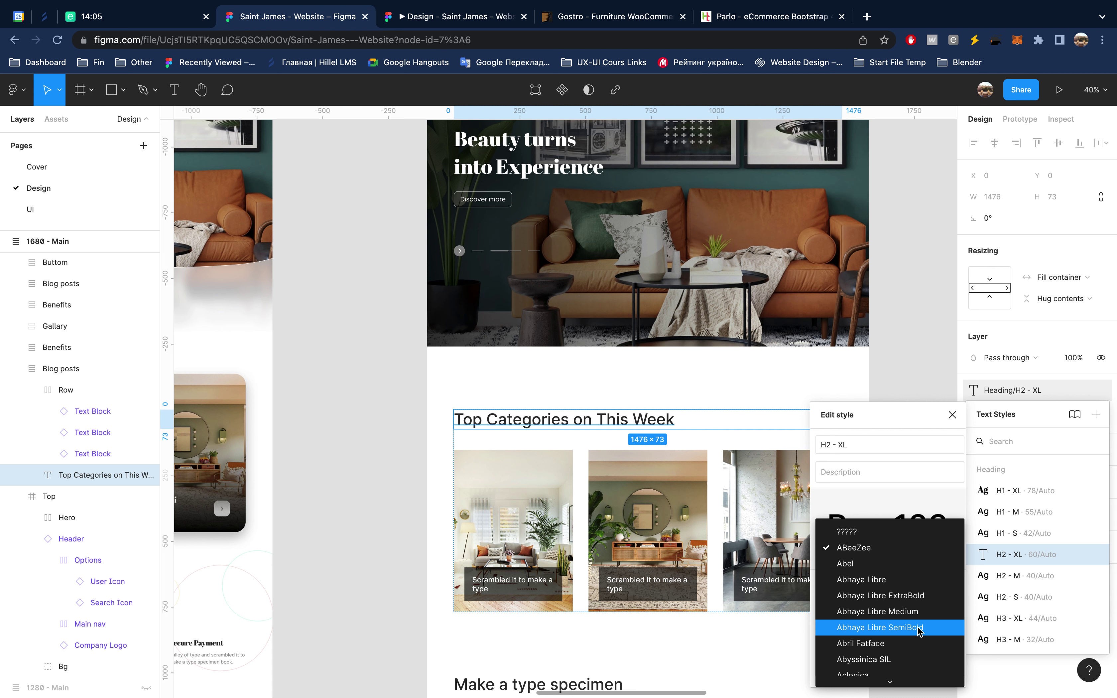
click(918, 644)
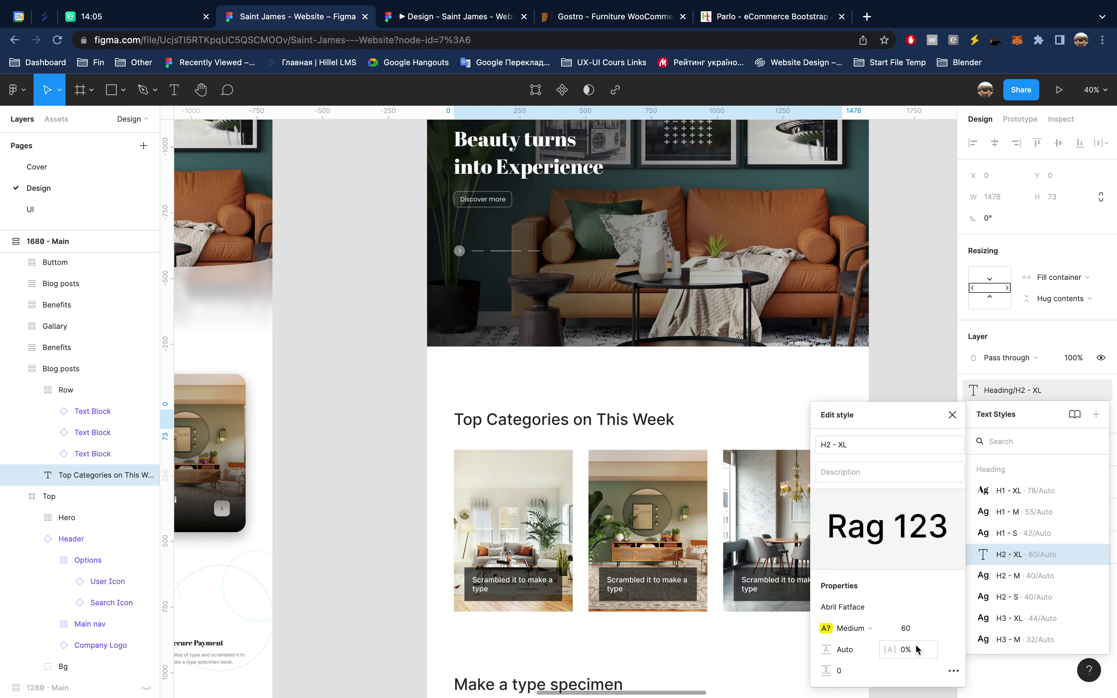
scroll(694, 491, down, 2)
scroll(695, 490, down, 3)
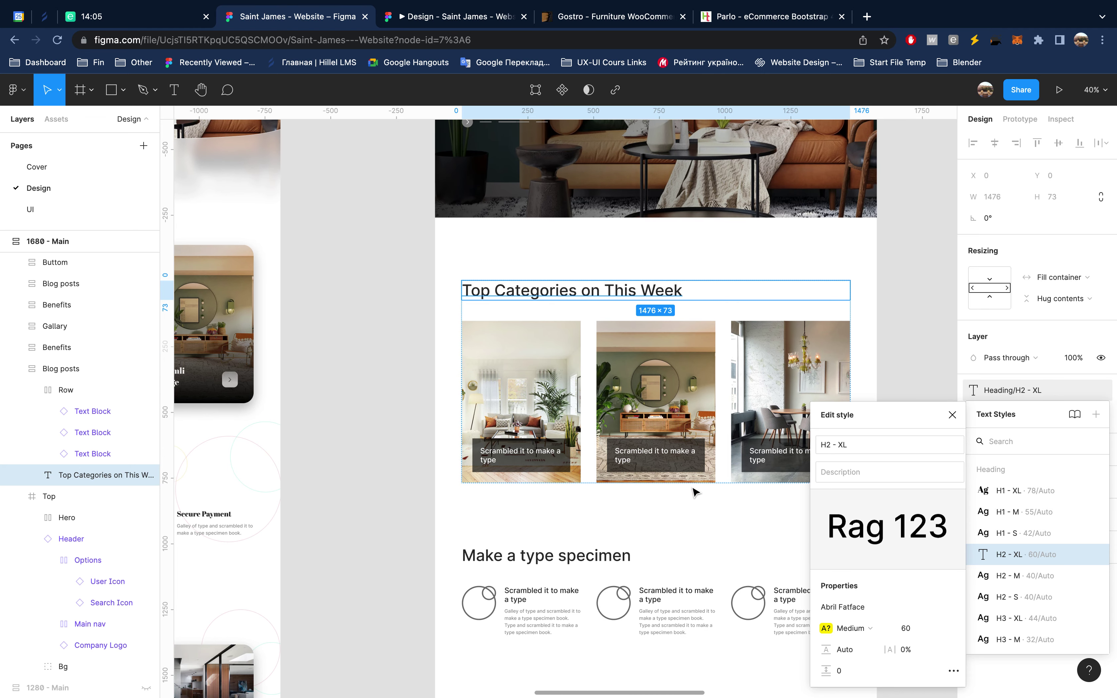
click(868, 625)
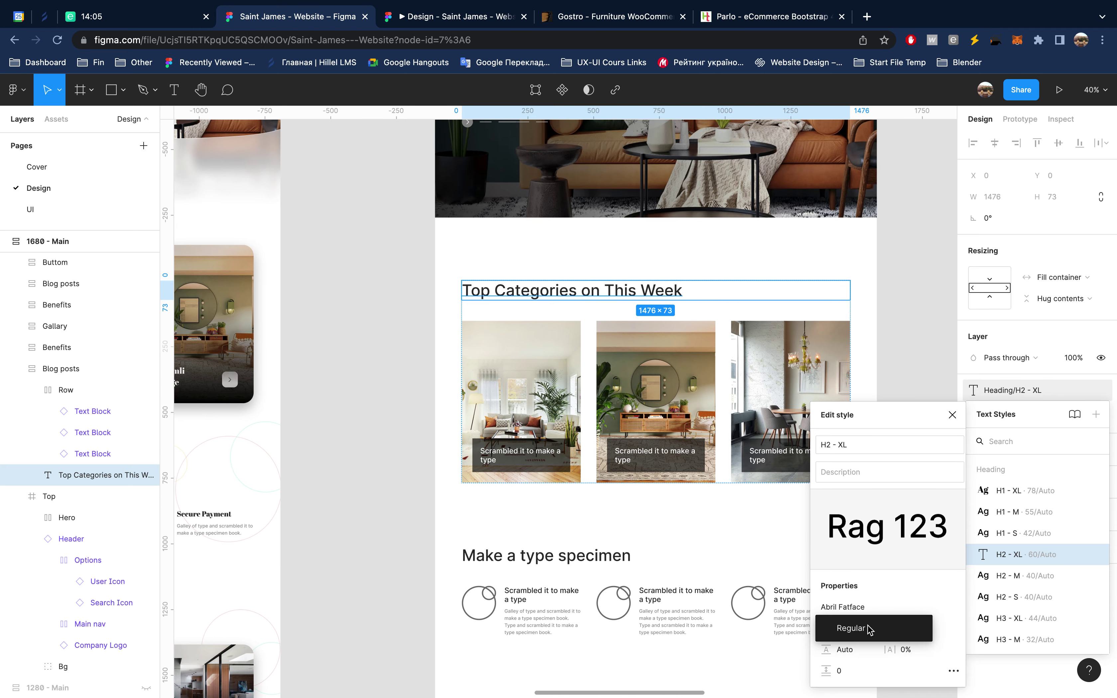
click(881, 636)
scroll(645, 555, down, 1)
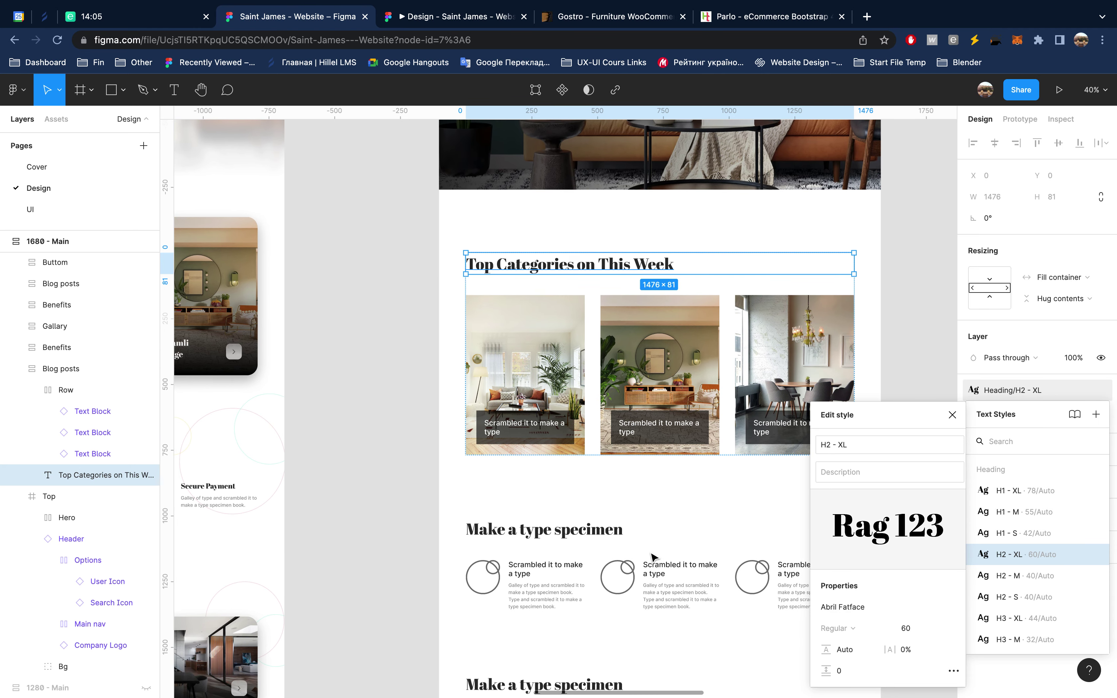
scroll(646, 556, down, 5)
scroll(651, 557, down, 4)
scroll(653, 558, up, 5)
scroll(653, 559, up, 2)
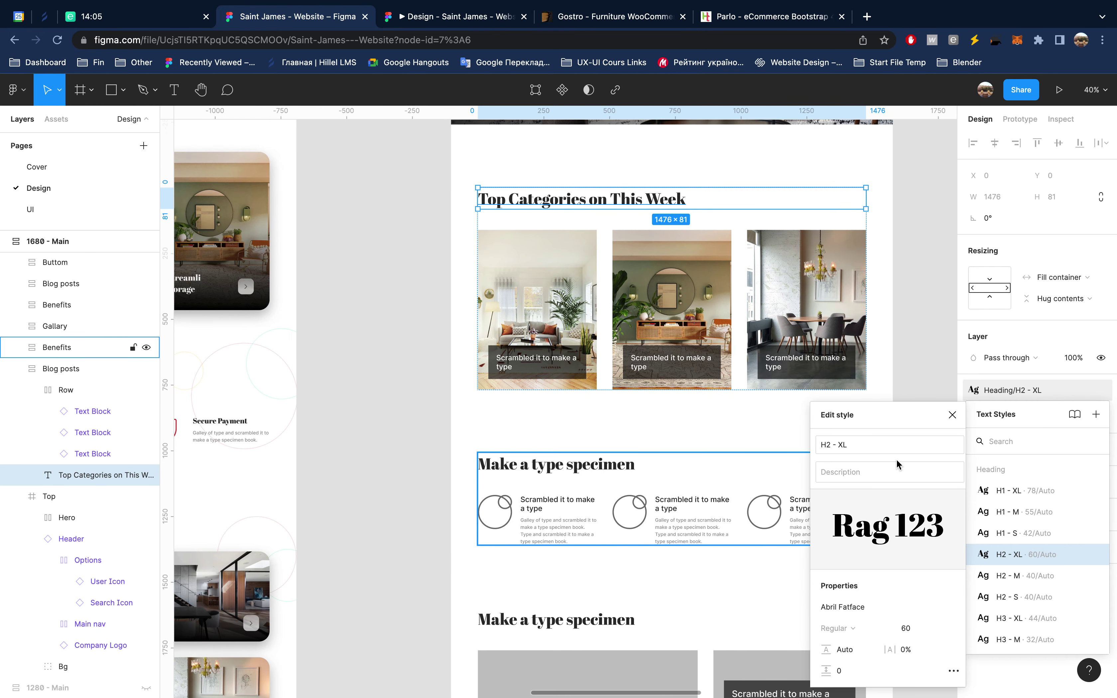
Step: Close the H2 - XL style editor and inspect the reference frame's heading font
click(952, 415)
scroll(603, 391, left, 5)
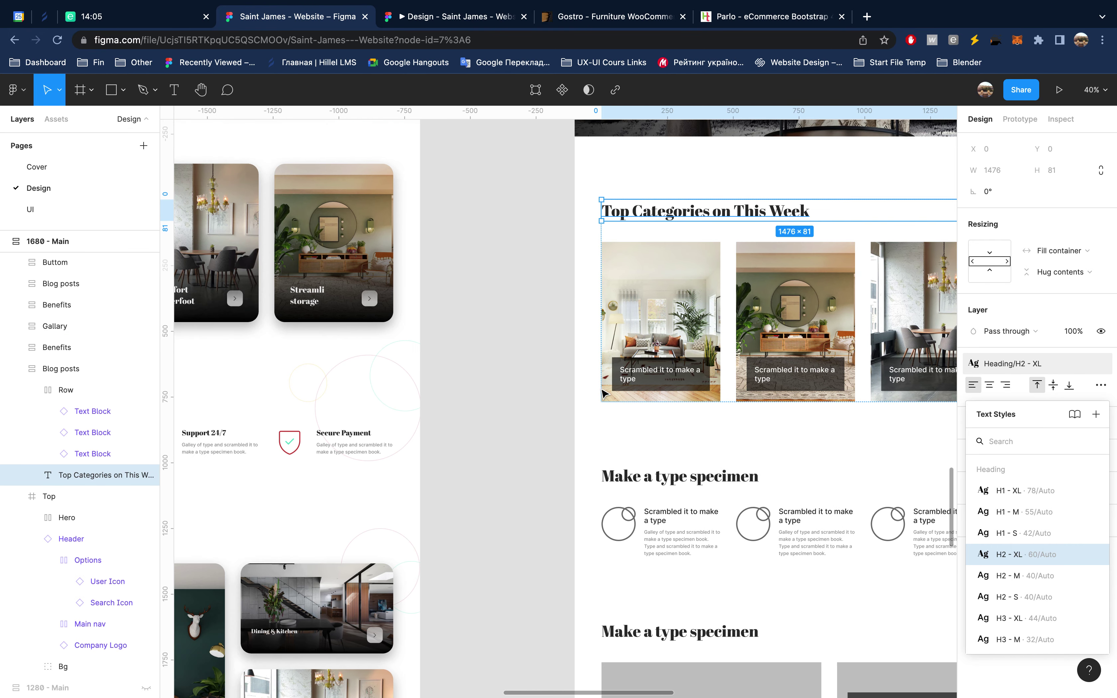
scroll(603, 392, left, 10)
scroll(603, 392, right, 4)
scroll(603, 391, up, 2)
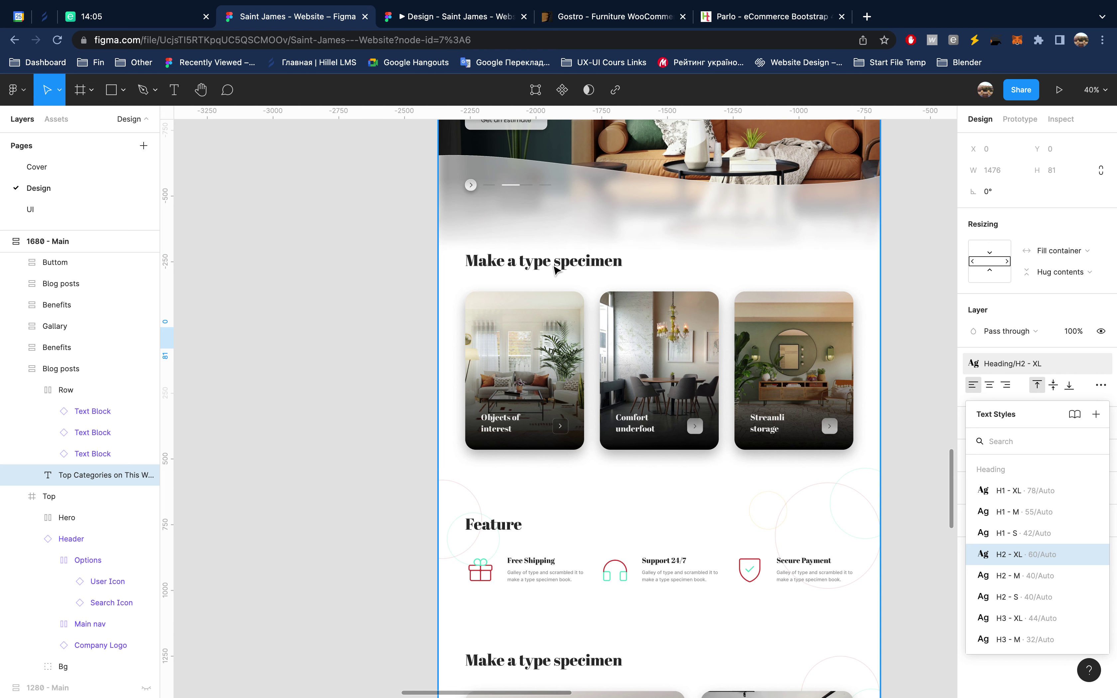
click(557, 269)
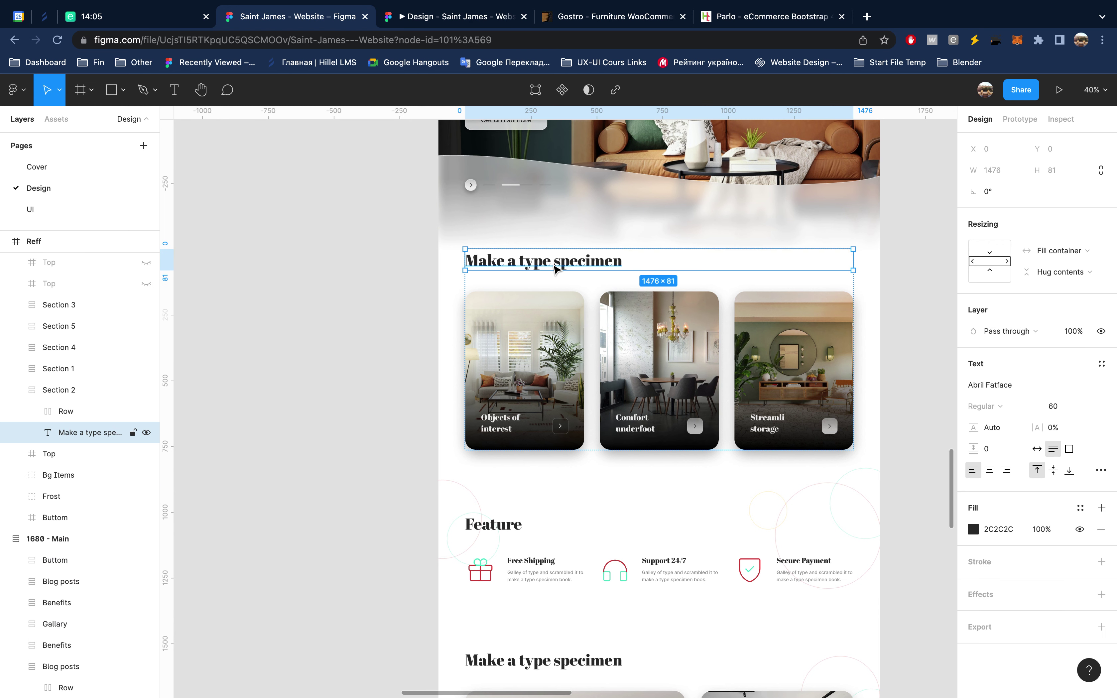
scroll(557, 270, right, 10)
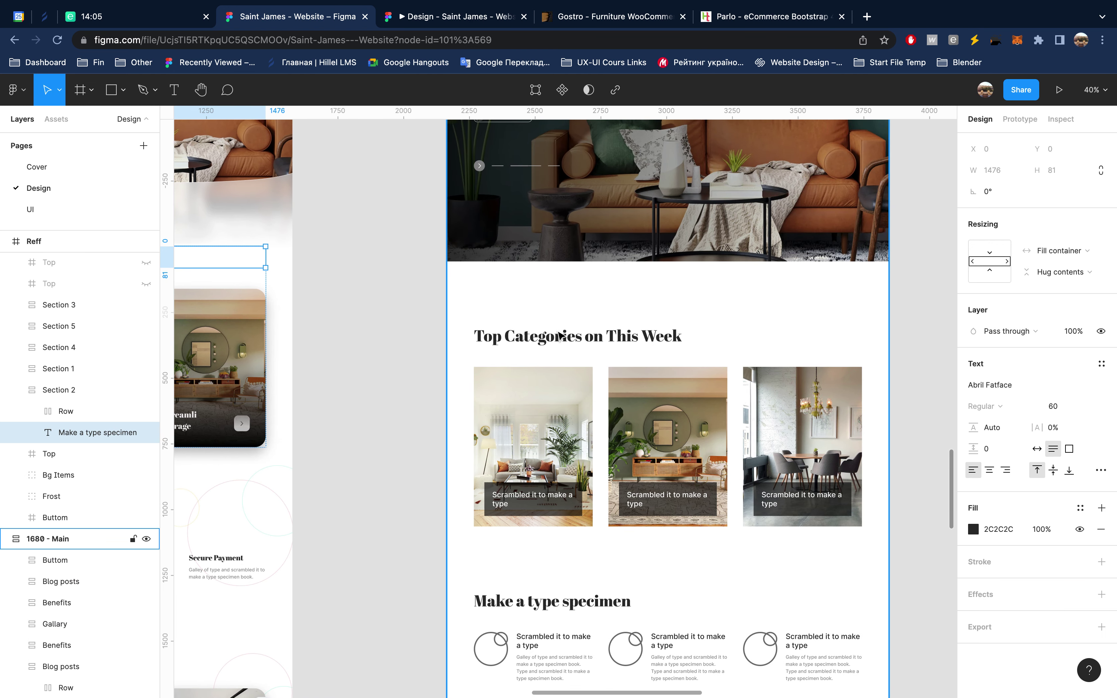
Step: Confirm the Top Categories heading uses the H2 - XL style, then bring up the Parlo tab
click(559, 336)
click(1047, 363)
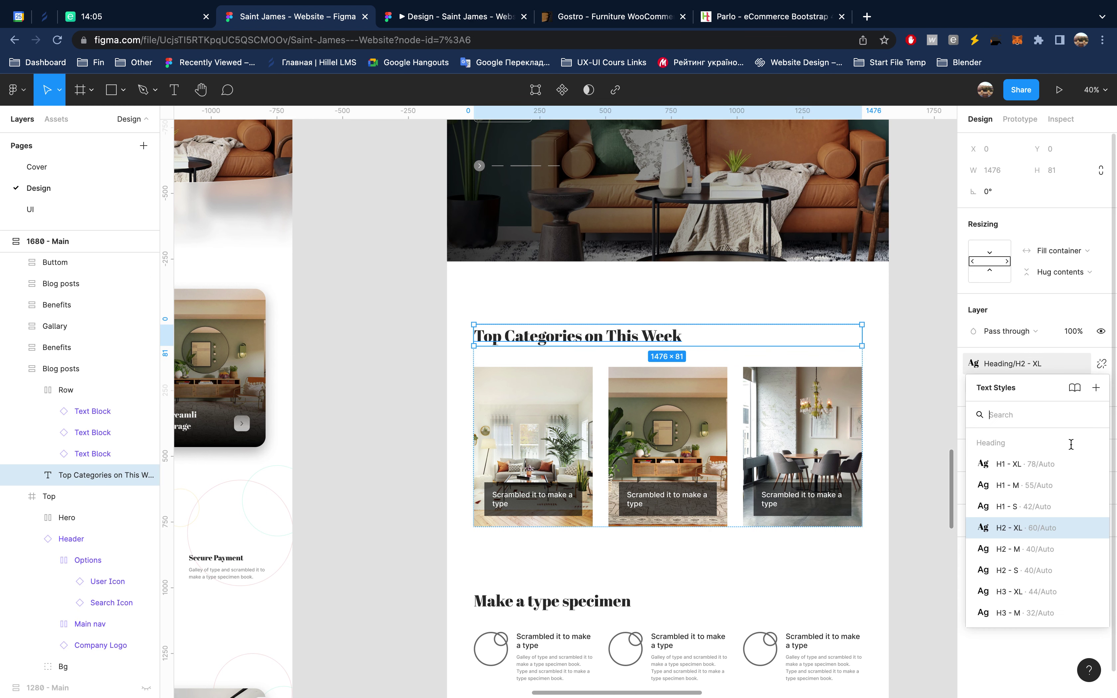
click(354, 436)
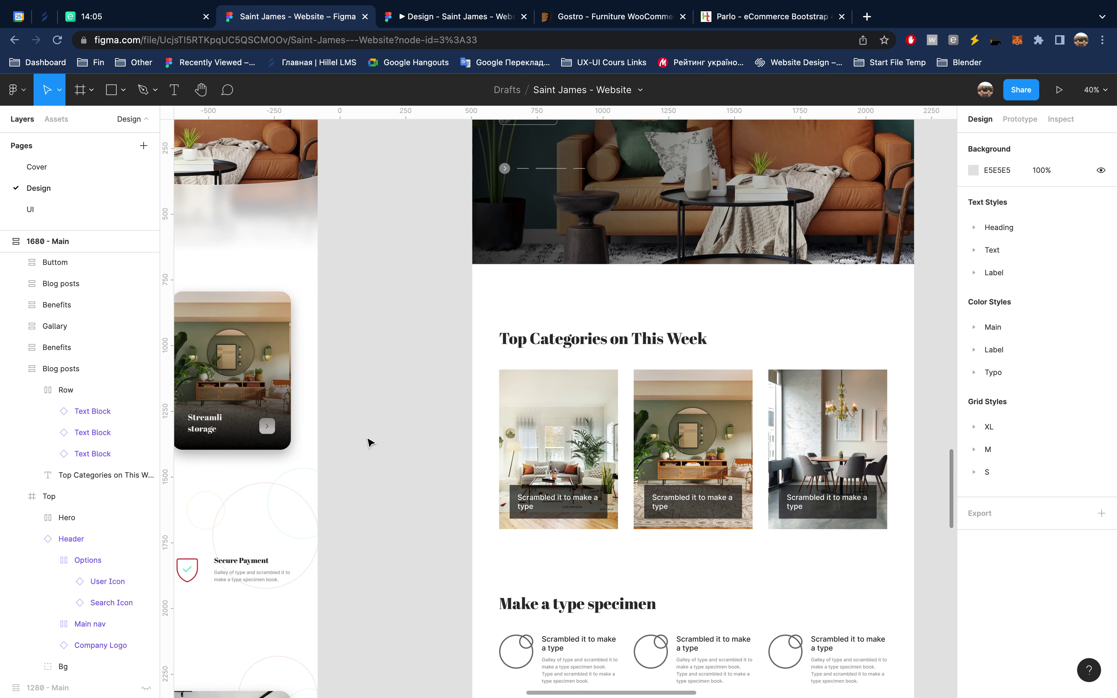
scroll(369, 440, down, 3)
scroll(370, 442, down, 3)
scroll(369, 443, up, 3)
scroll(369, 442, up, 1)
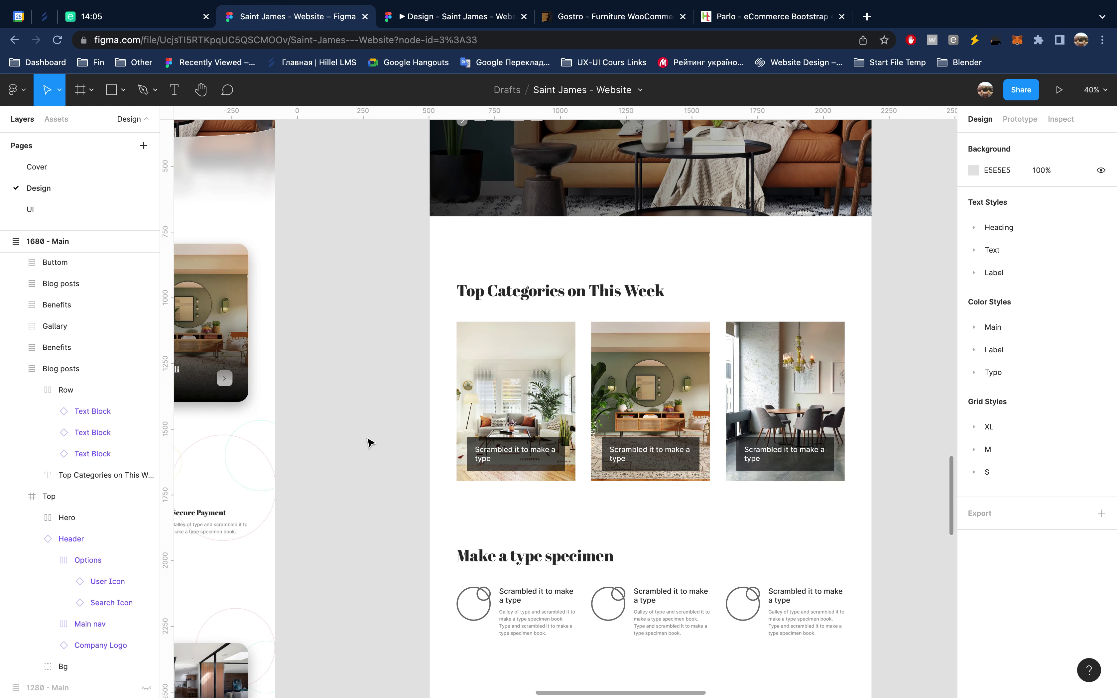
scroll(369, 442, up, 4)
scroll(369, 442, up, 2)
scroll(369, 441, down, 1)
scroll(392, 277, down, 1)
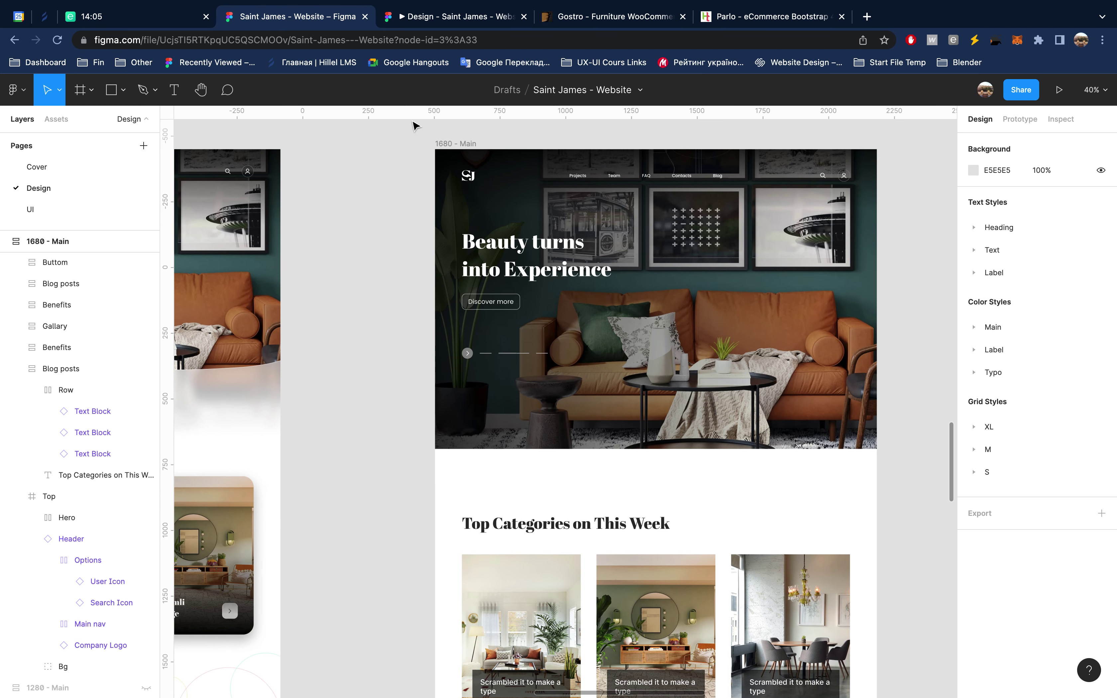
click(728, 19)
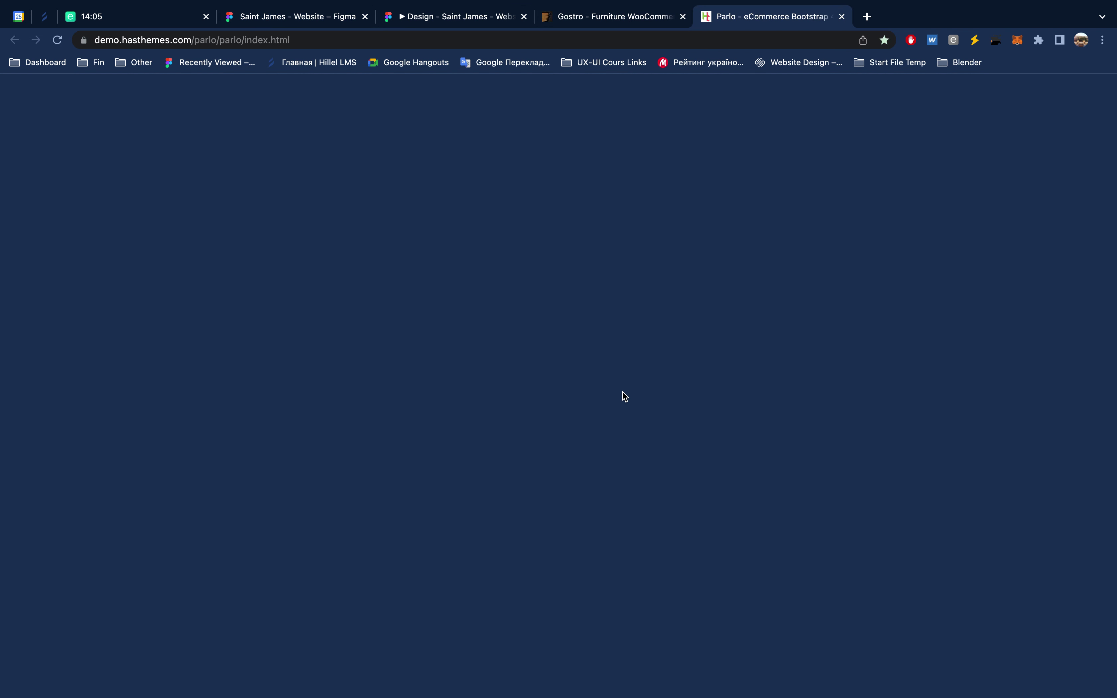
Step: Scroll down through the Parlo reference page and back to the top
scroll(622, 391, down, 10)
scroll(622, 390, down, 5)
scroll(622, 391, down, 2)
scroll(622, 391, down, 5)
scroll(622, 391, down, 5)
scroll(623, 396, down, 5)
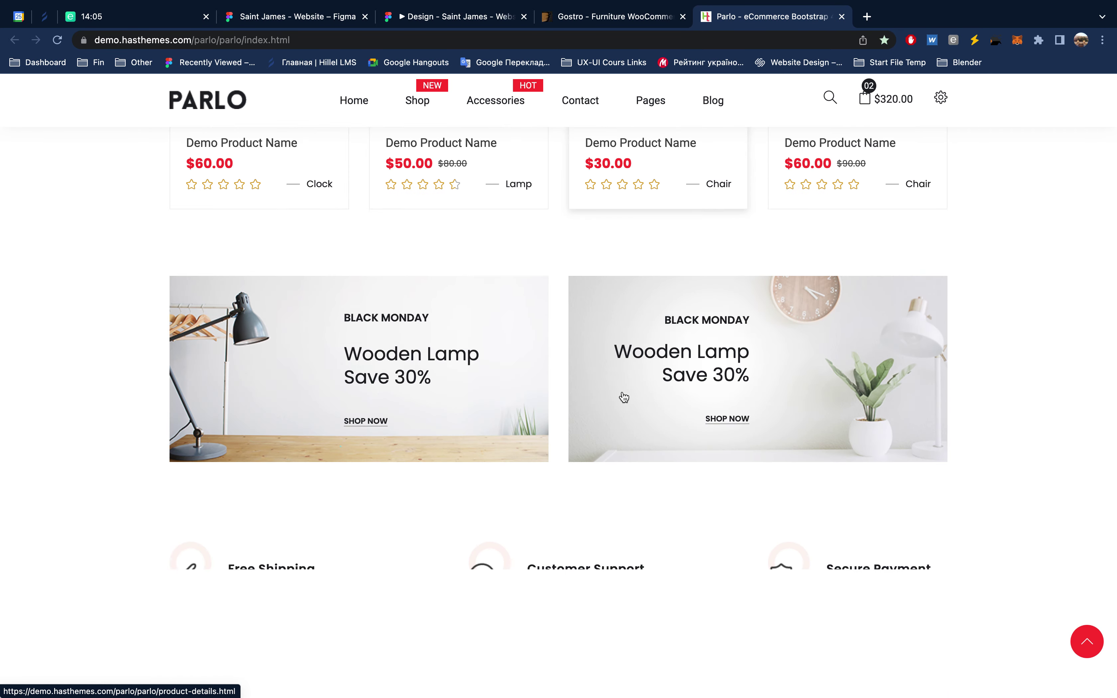
scroll(622, 396, down, 5)
scroll(622, 392, up, 1)
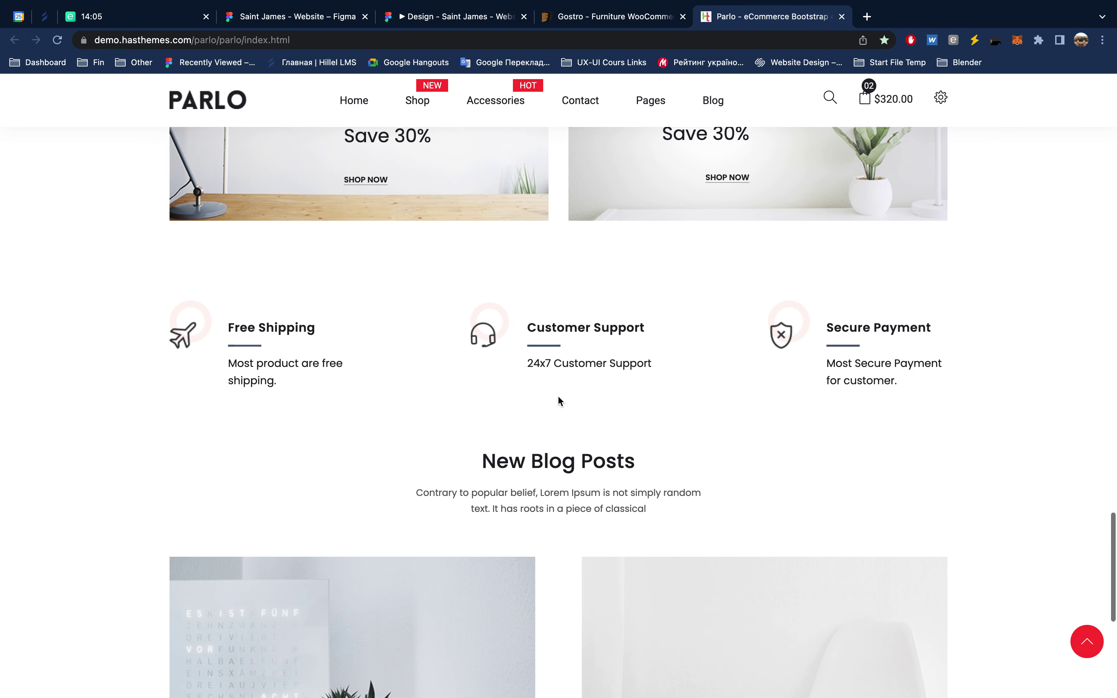
scroll(559, 397, up, 3)
scroll(612, 376, up, 3)
scroll(613, 378, up, 3)
scroll(612, 374, up, 3)
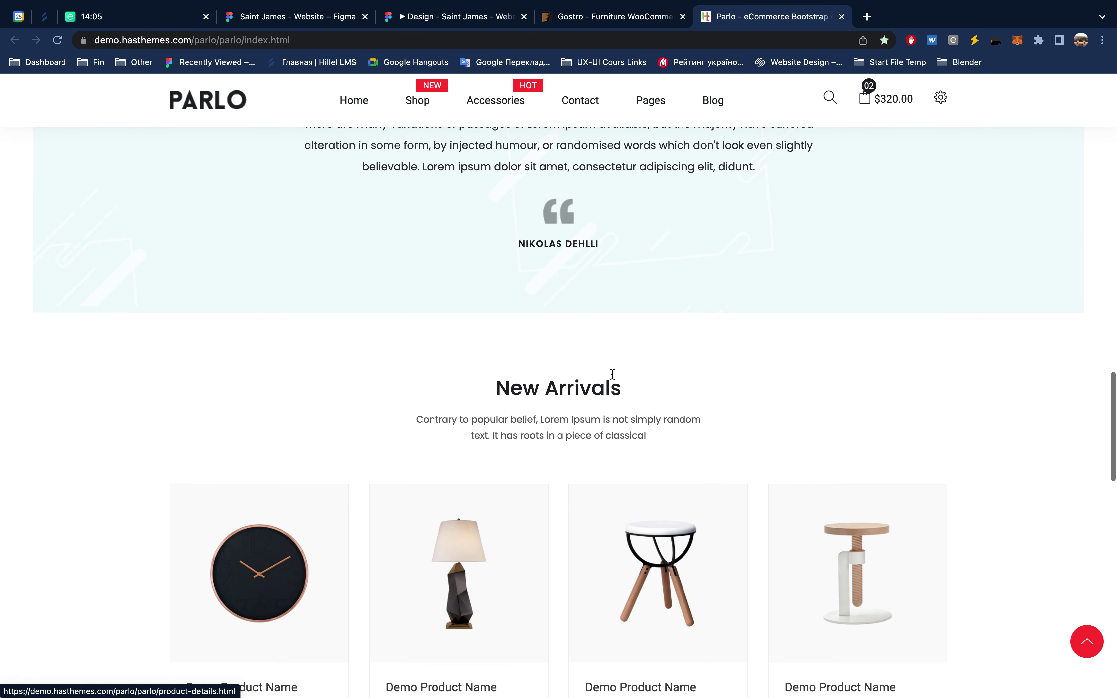
scroll(612, 374, up, 3)
scroll(612, 374, up, 3)
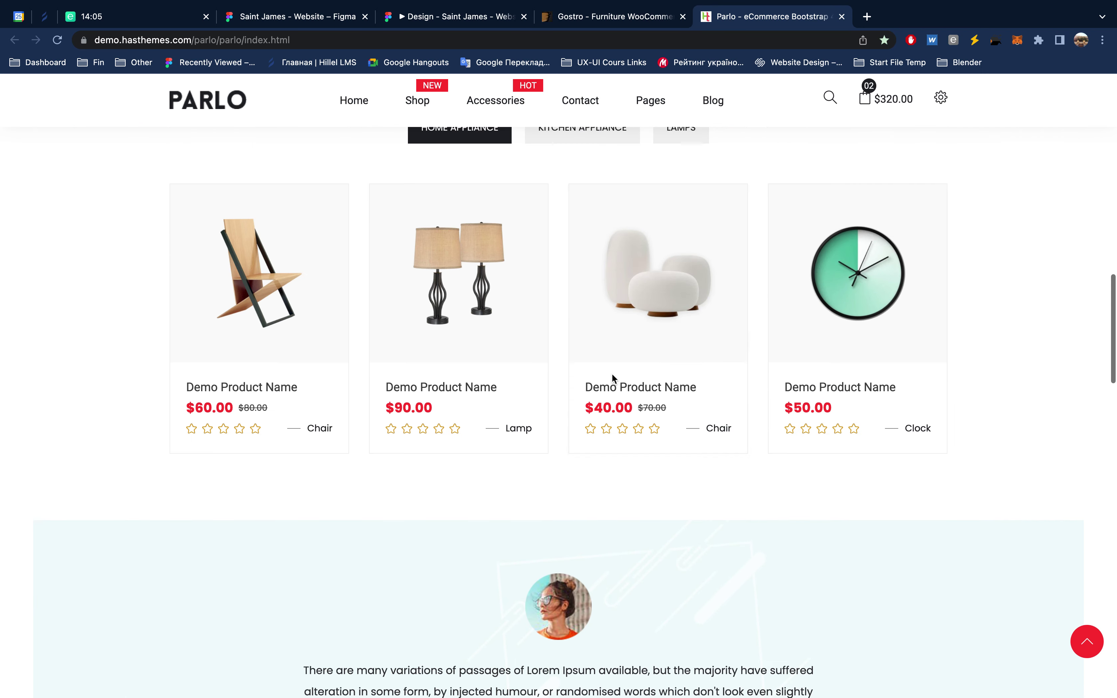
scroll(612, 374, up, 3)
scroll(611, 374, up, 2)
scroll(612, 374, up, 3)
scroll(612, 374, up, 3)
scroll(611, 376, up, 2)
Step: Close the Parlo tab and return to the Saint James Figma file
key(super+w)
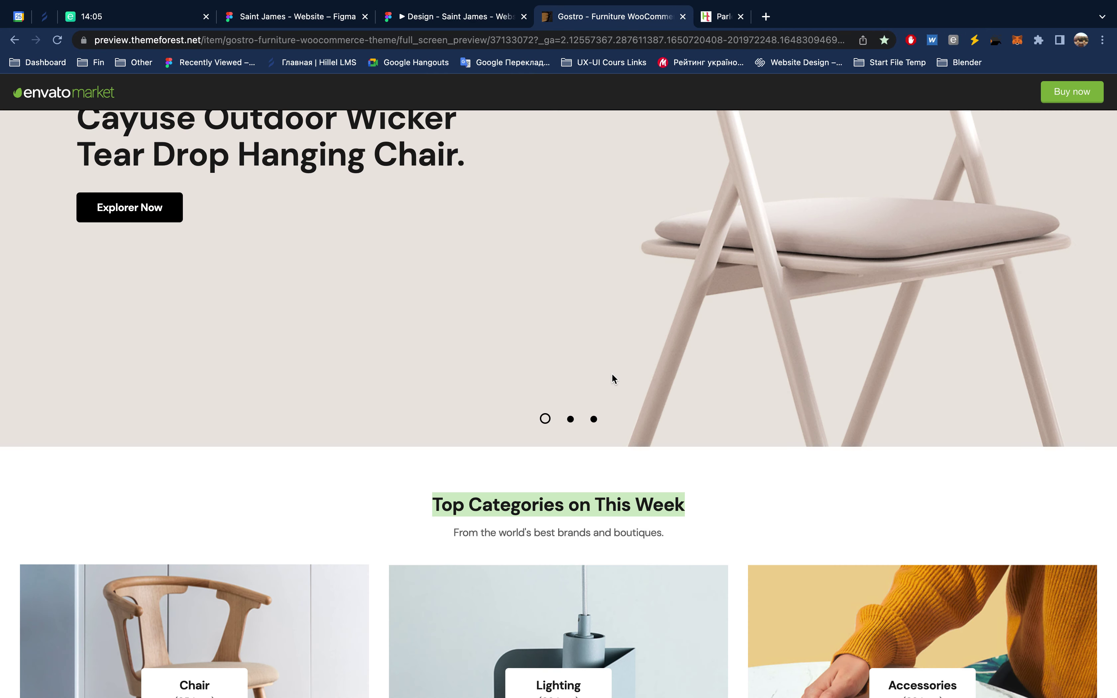
click(328, 26)
scroll(551, 471, down, 3)
scroll(551, 470, down, 5)
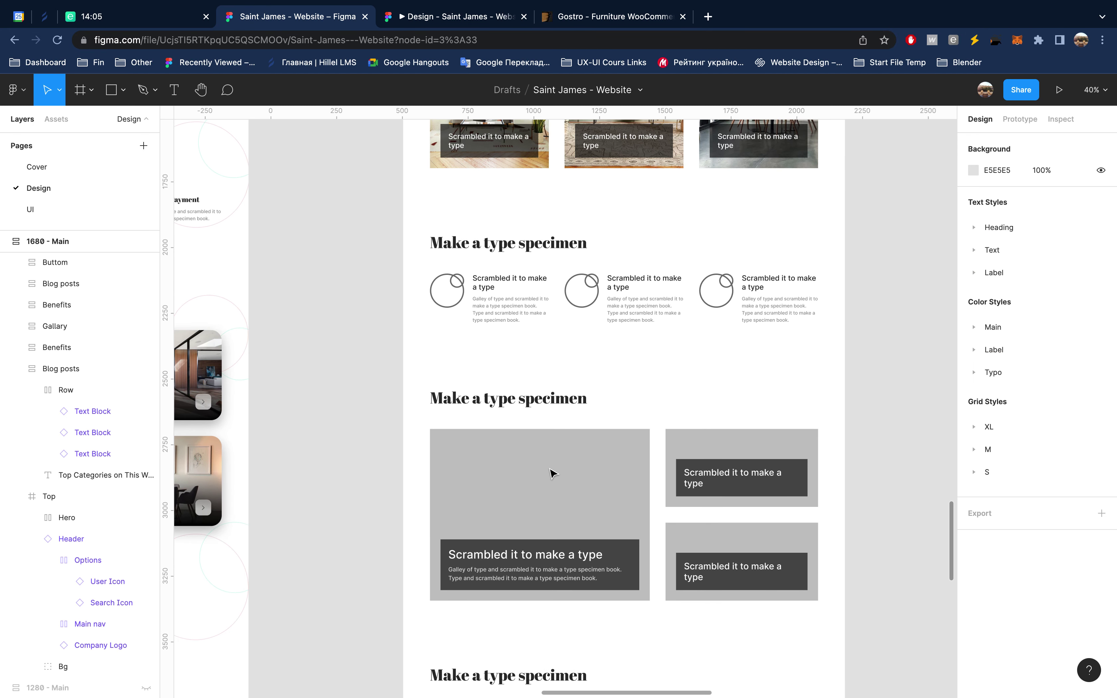
Step: Replace the 'Make a type specimen' heading with 'Studio Benefits' and paste that phrase into a new search tab
scroll(552, 473, up, 2)
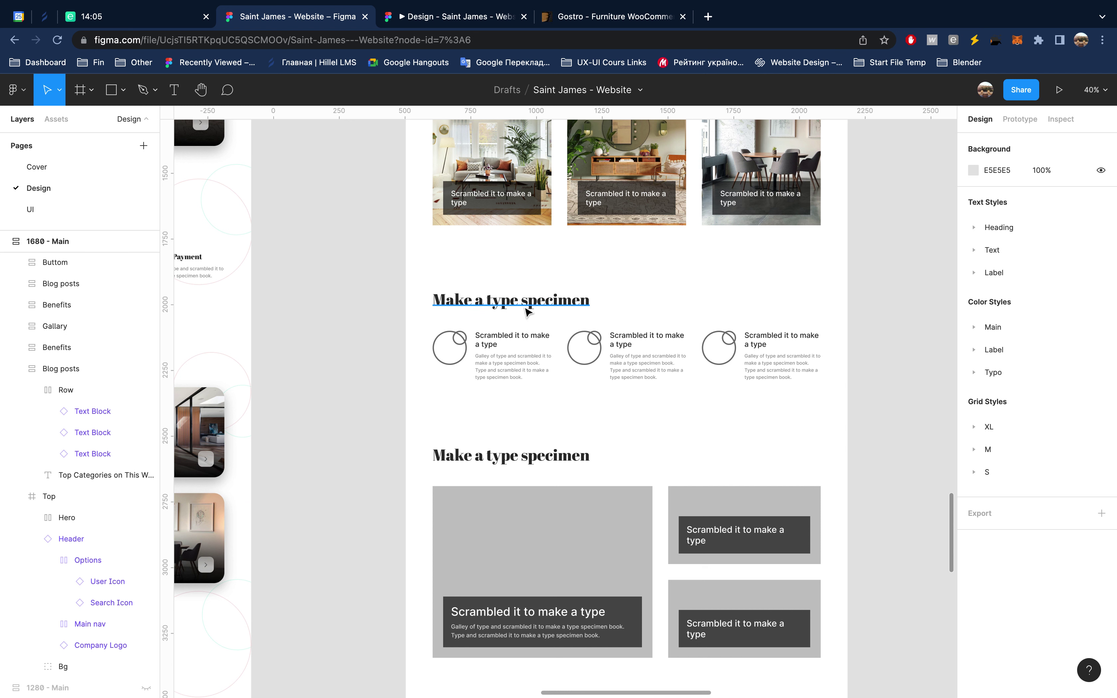
click(523, 305)
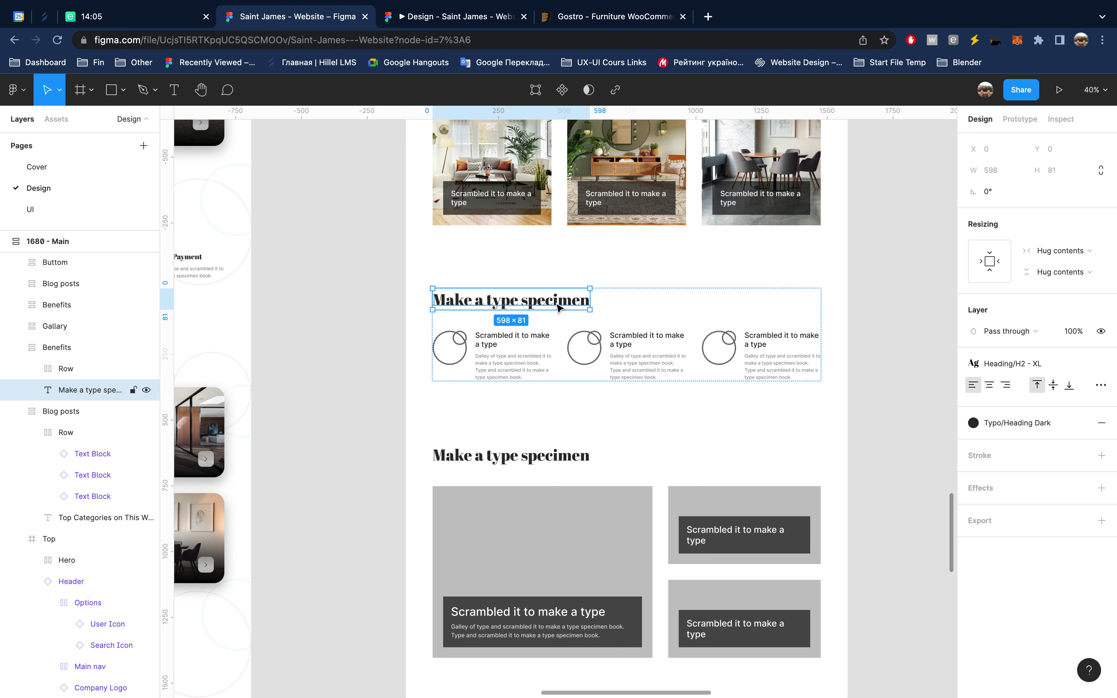
double_click(556, 301)
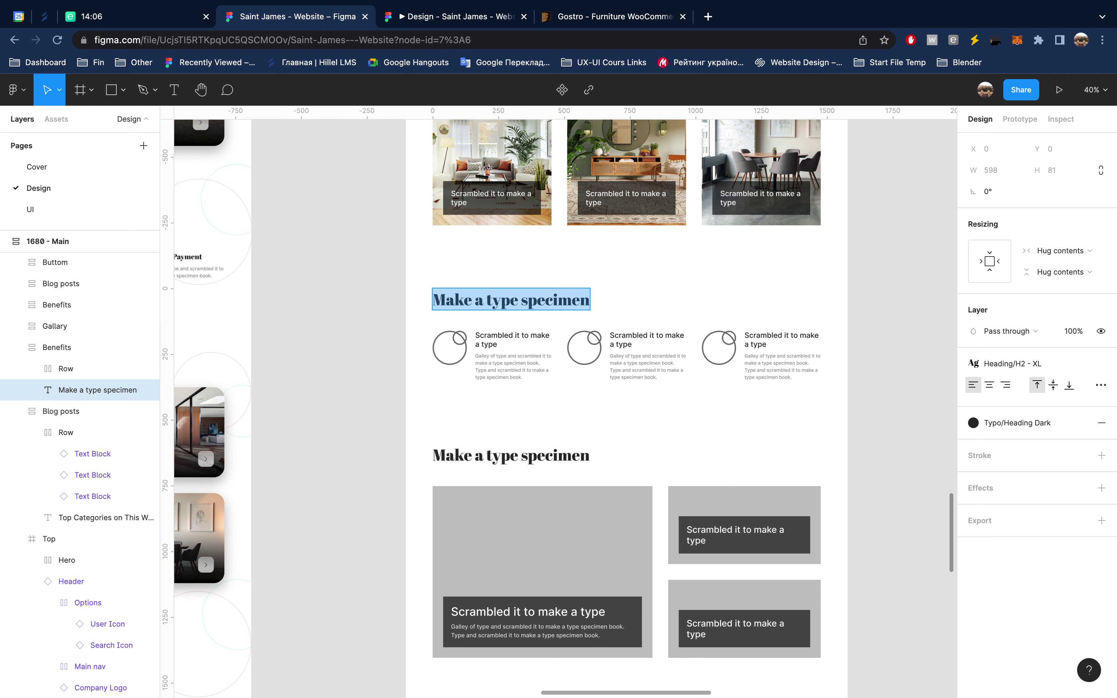
key(BackSpace)
text(C)
key(BackSpace)
key(BackSpace)
text(Stu)
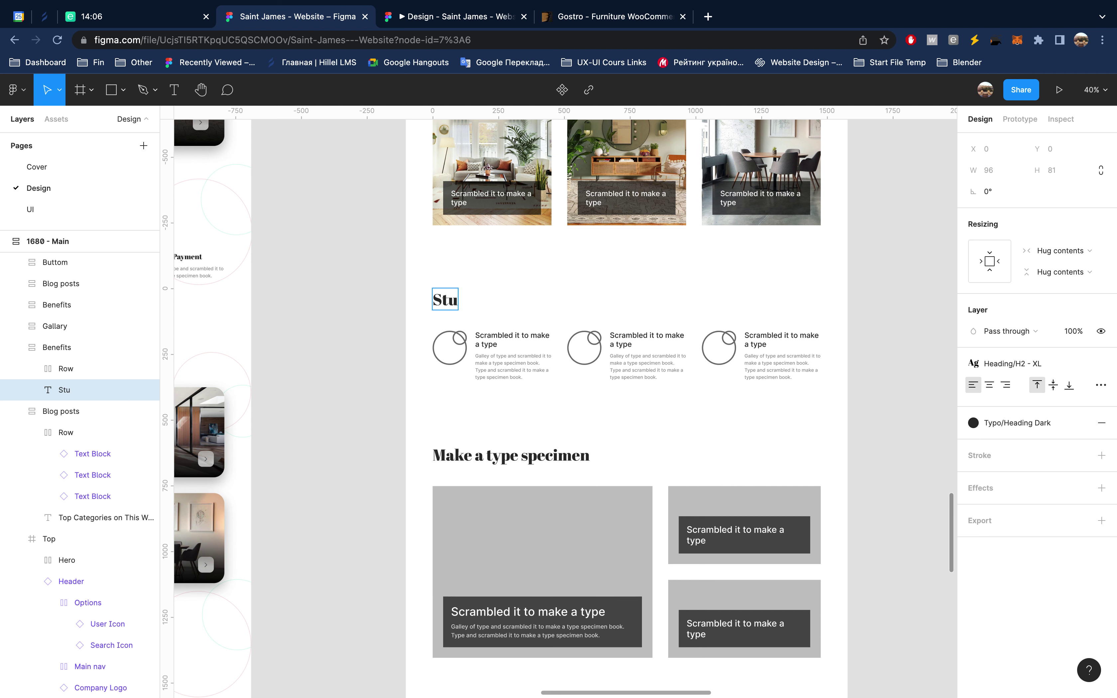
text(dio)
text( Bene)
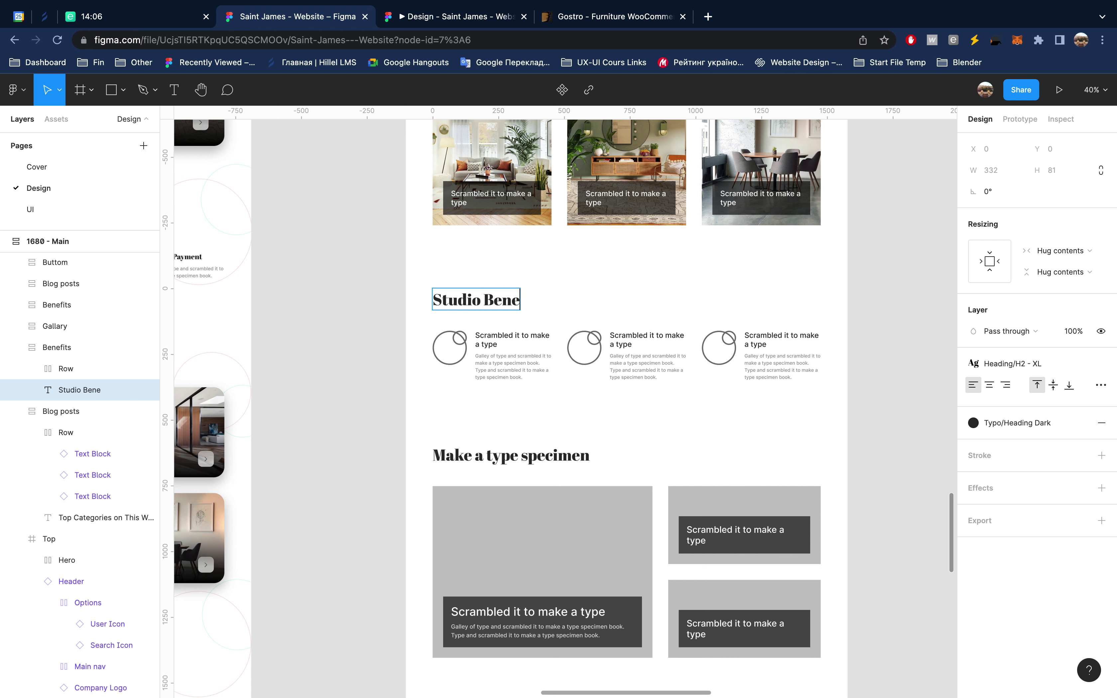
text(fits)
key(ctrl+a)
key(ctrl+c)
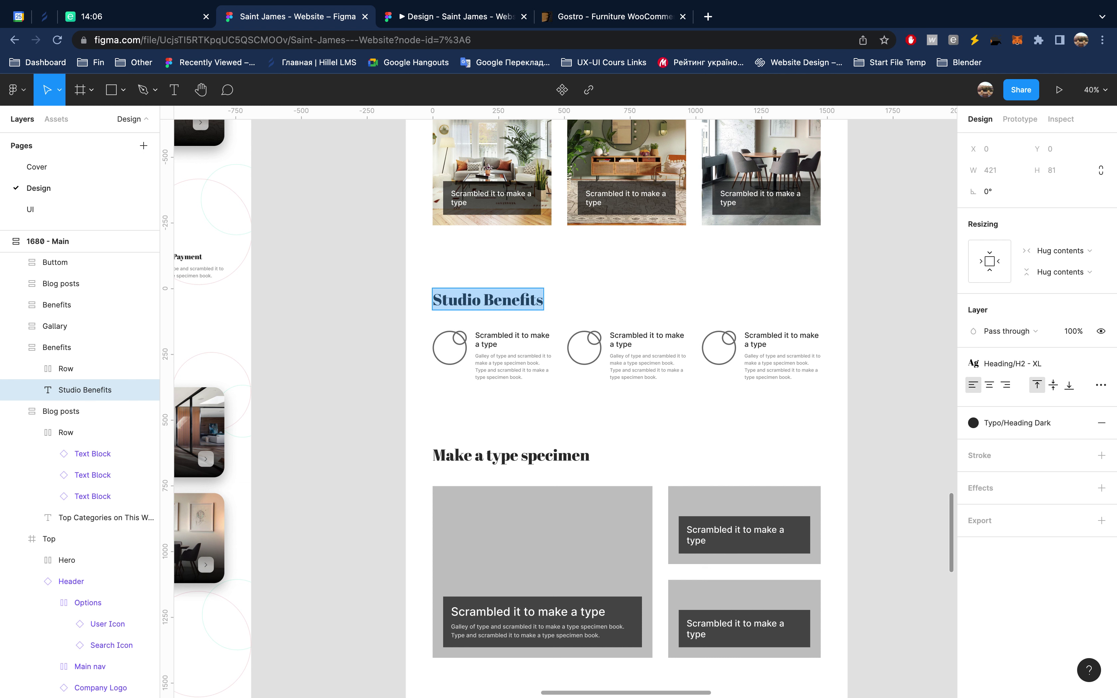
key(Escape)
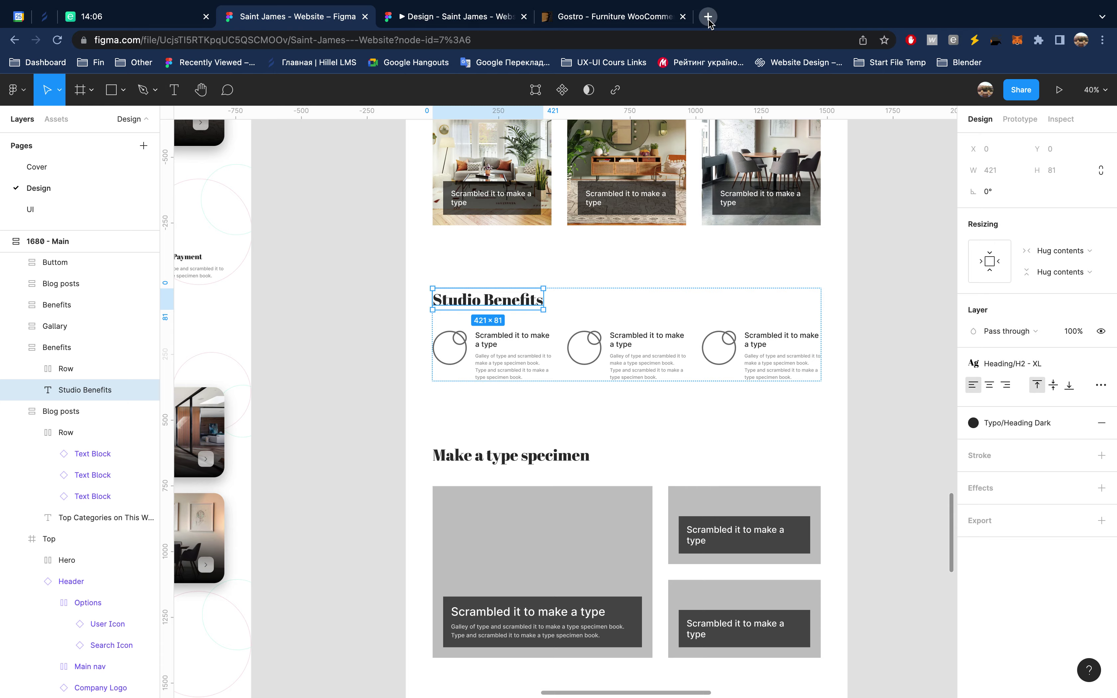
click(707, 17)
key(ctrl+v)
Step: Run the 'Studio Benefits' search and glance between the Gostro page and the Figma file
key(Return)
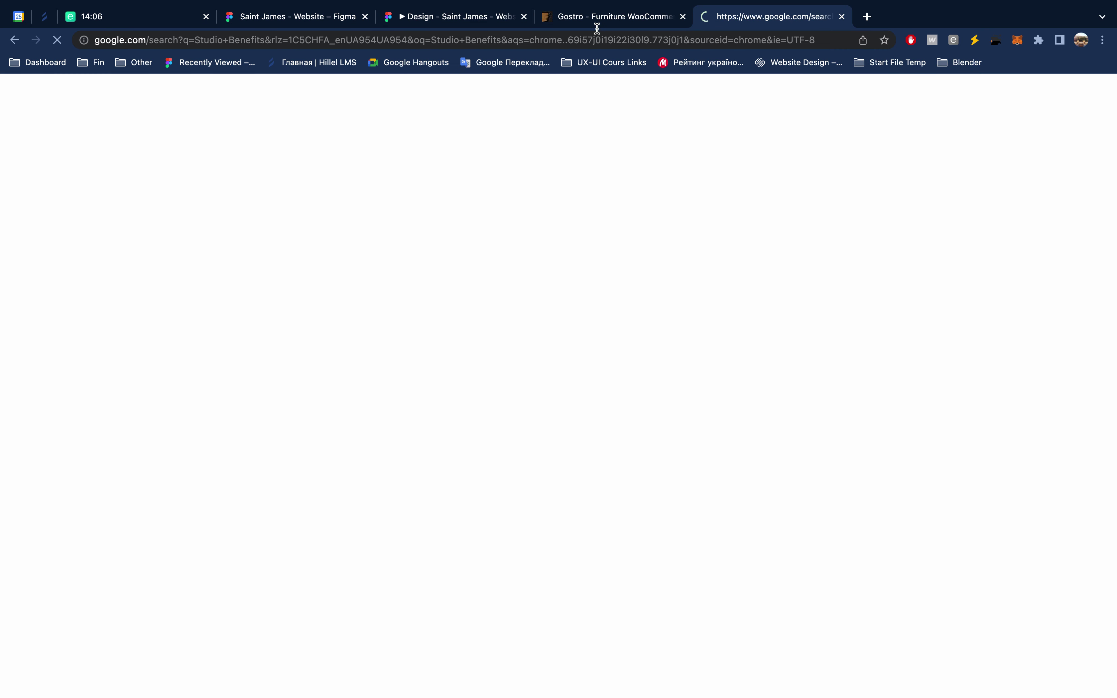
click(668, 23)
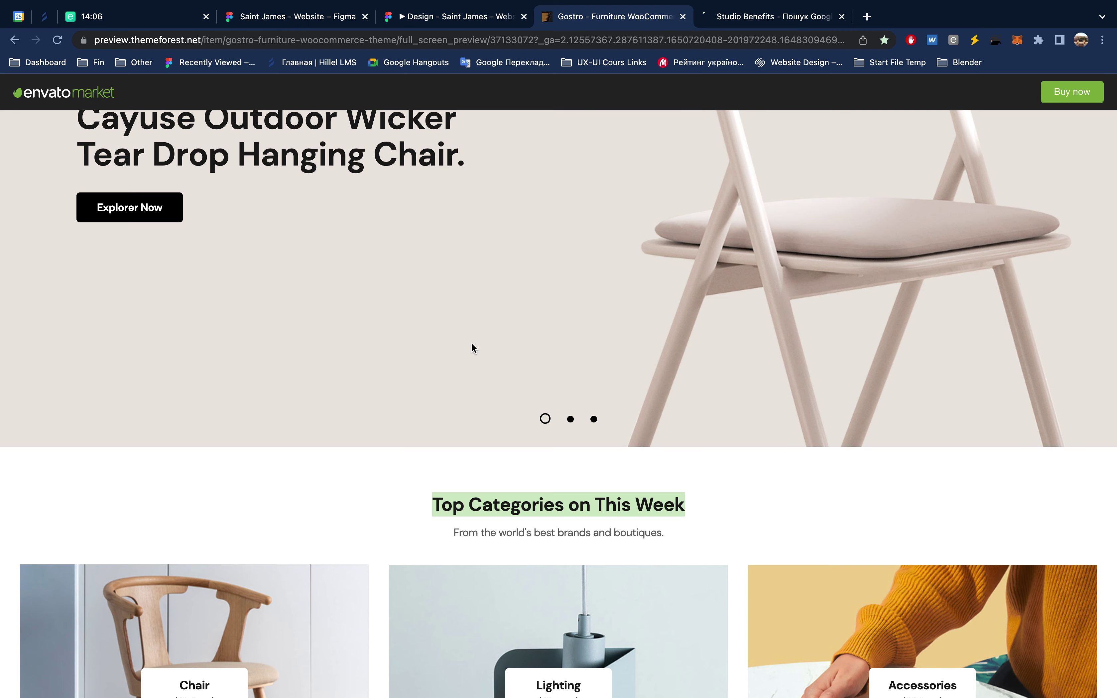
key(super+4)
scroll(505, 392, up, 2)
scroll(505, 393, up, 2)
scroll(599, 231, down, 1)
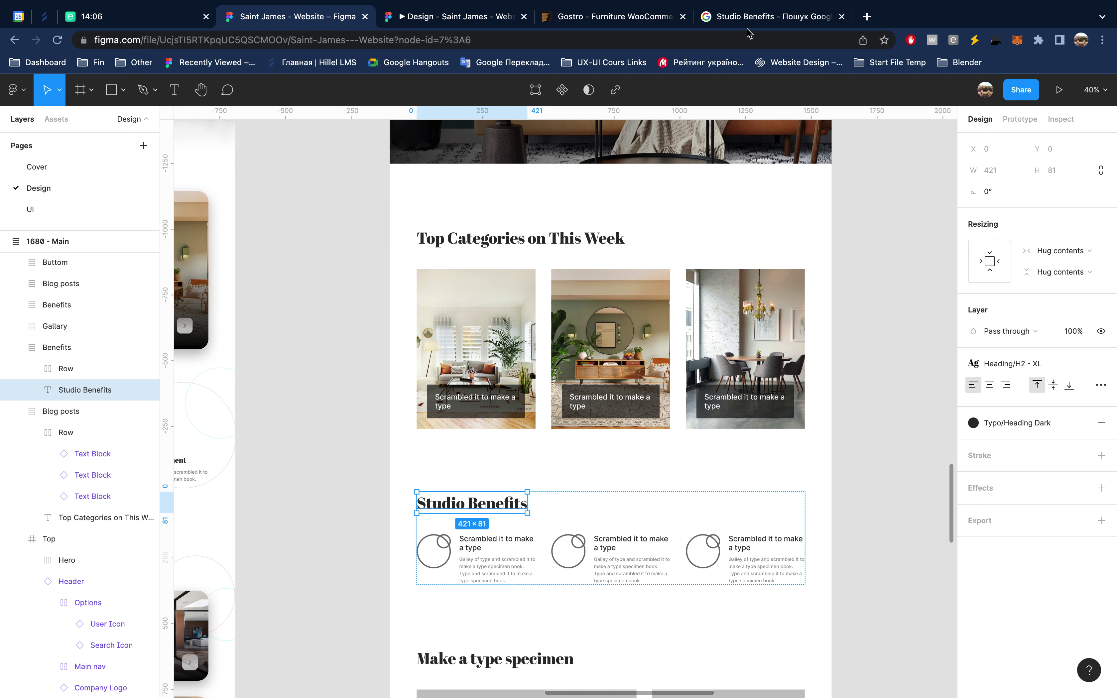
Step: Scroll the Gostro page and reopen the closed Parlo demo with Cmd+Shift+T
click(607, 17)
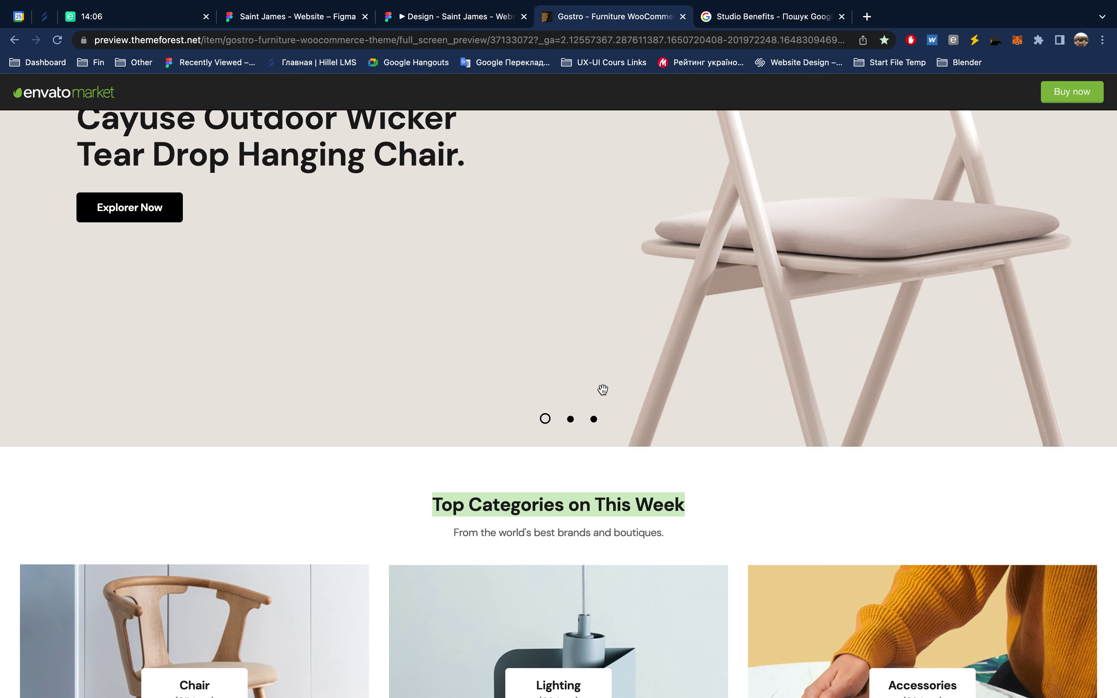
scroll(603, 388, down, 2)
scroll(602, 388, down, 5)
scroll(602, 389, down, 3)
scroll(602, 391, down, 5)
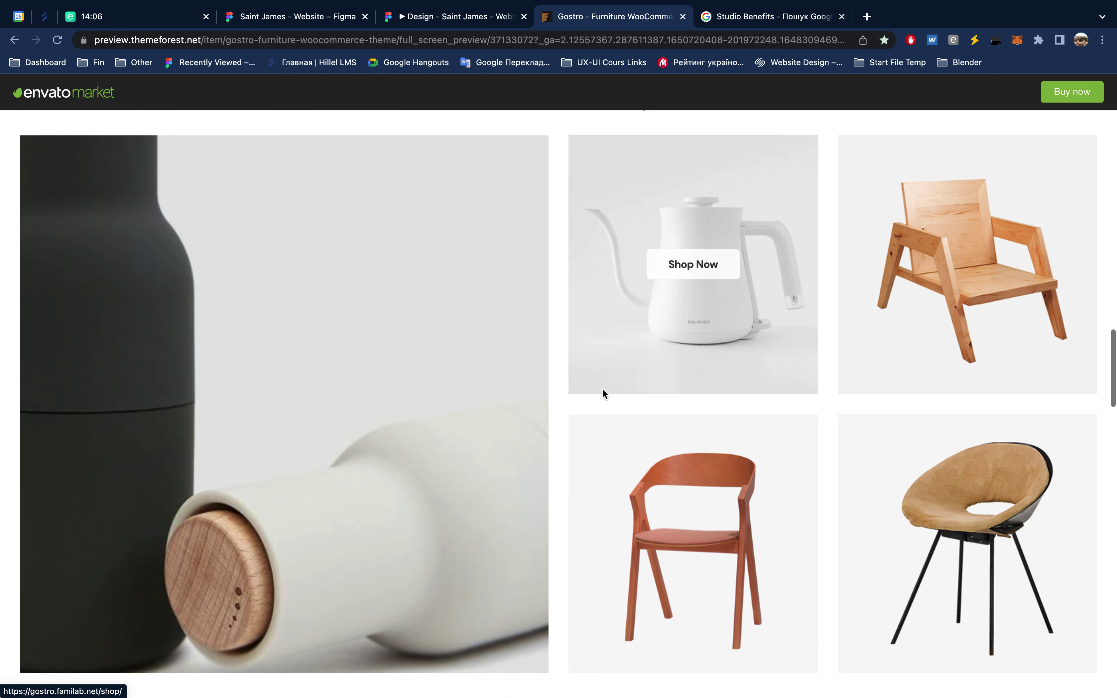
key(super+shift+t)
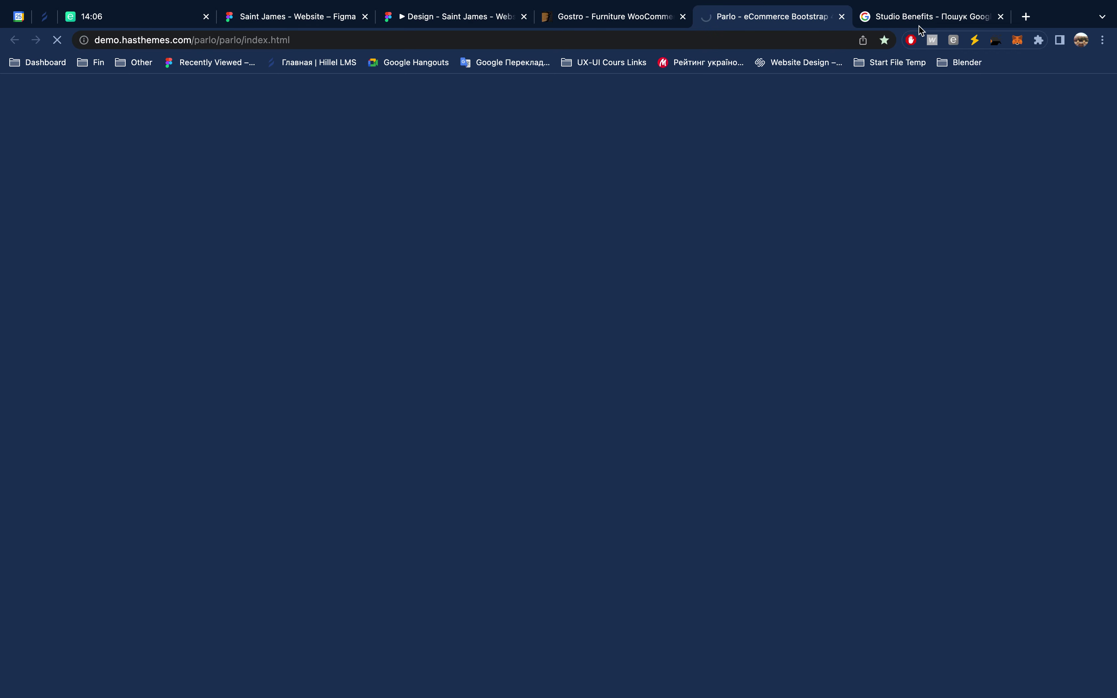
click(922, 17)
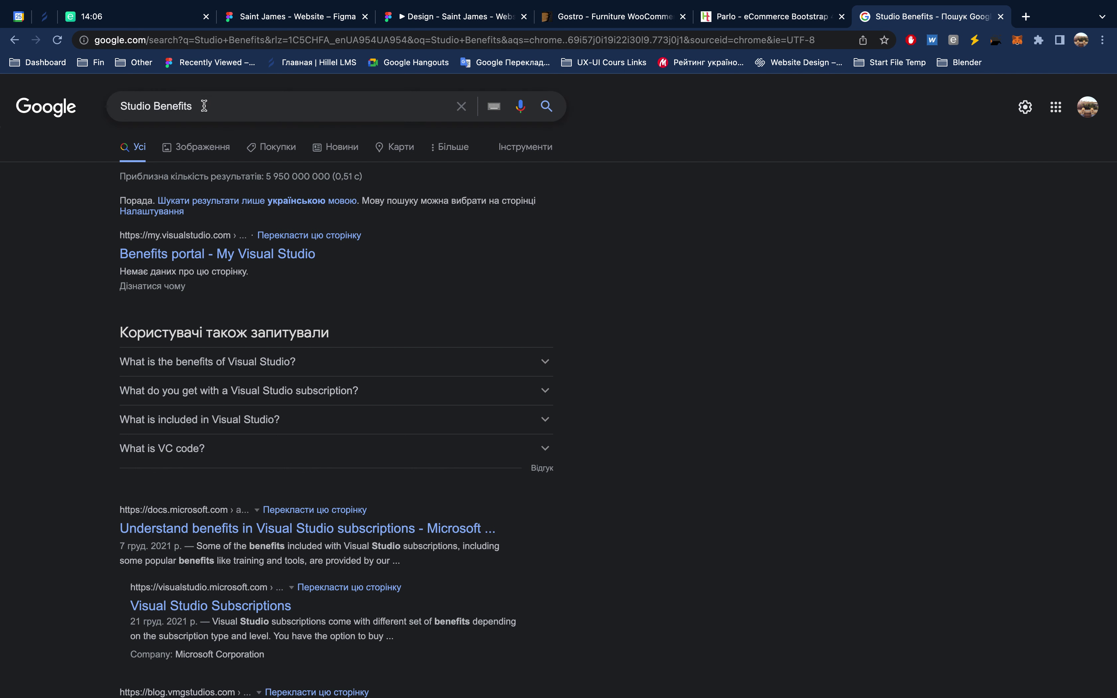
scroll(406, 365, down, 5)
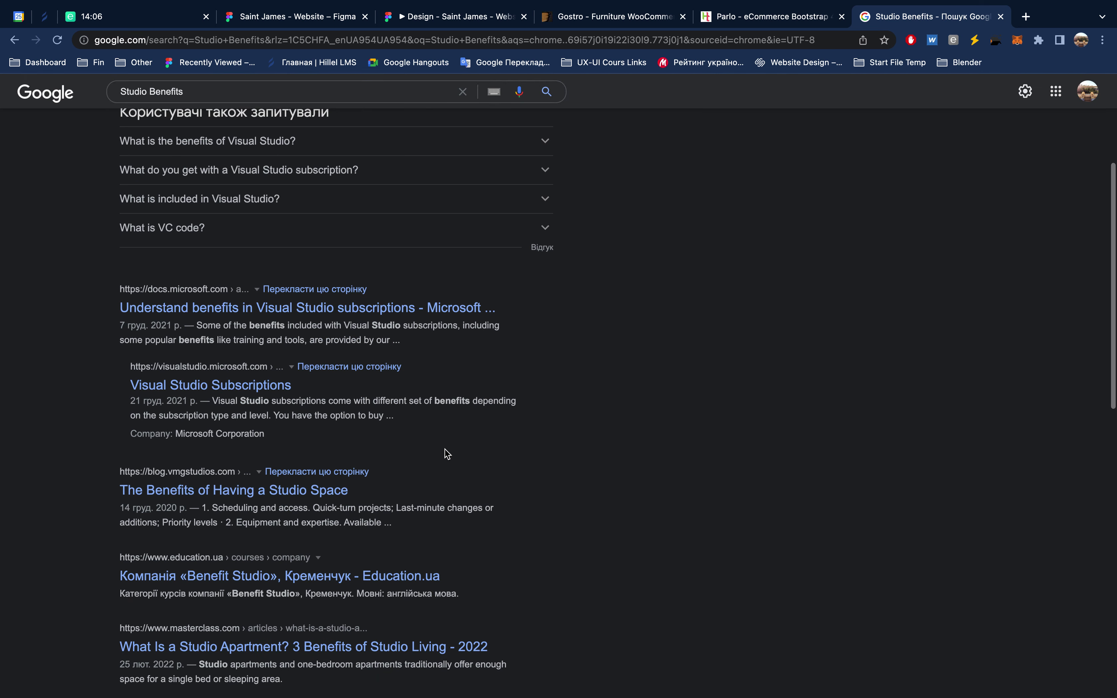
scroll(444, 454, up, 5)
Step: Narrow the search to just 'Benefits', then close the results tab
click(154, 106)
key(alt+shift+Left)
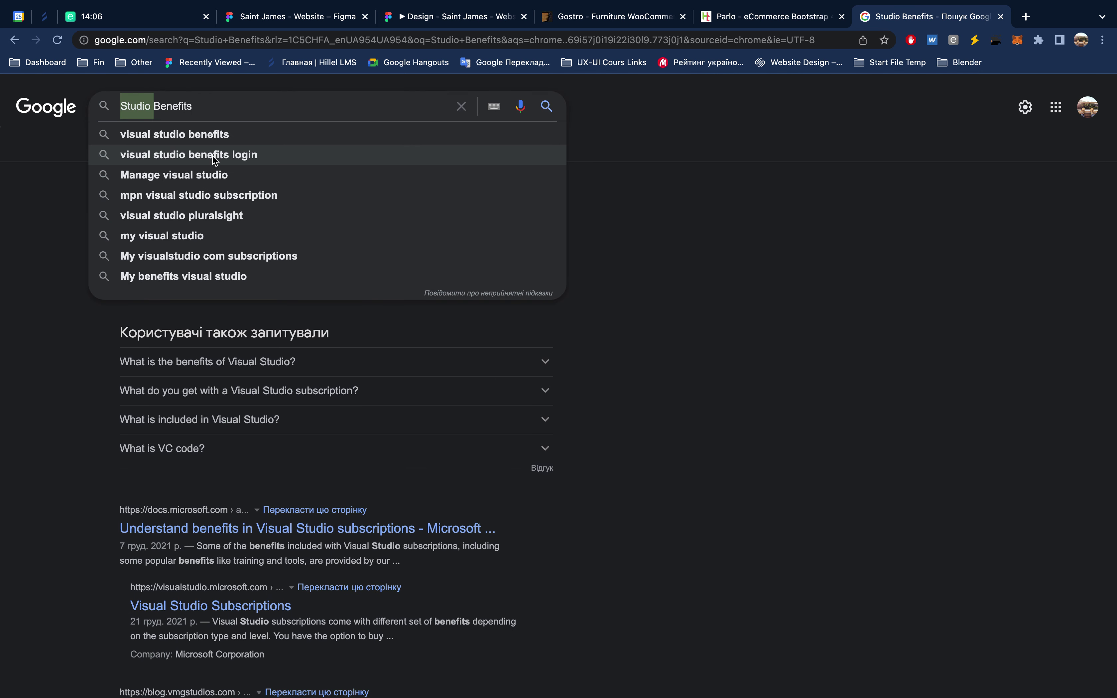
key(BackSpace)
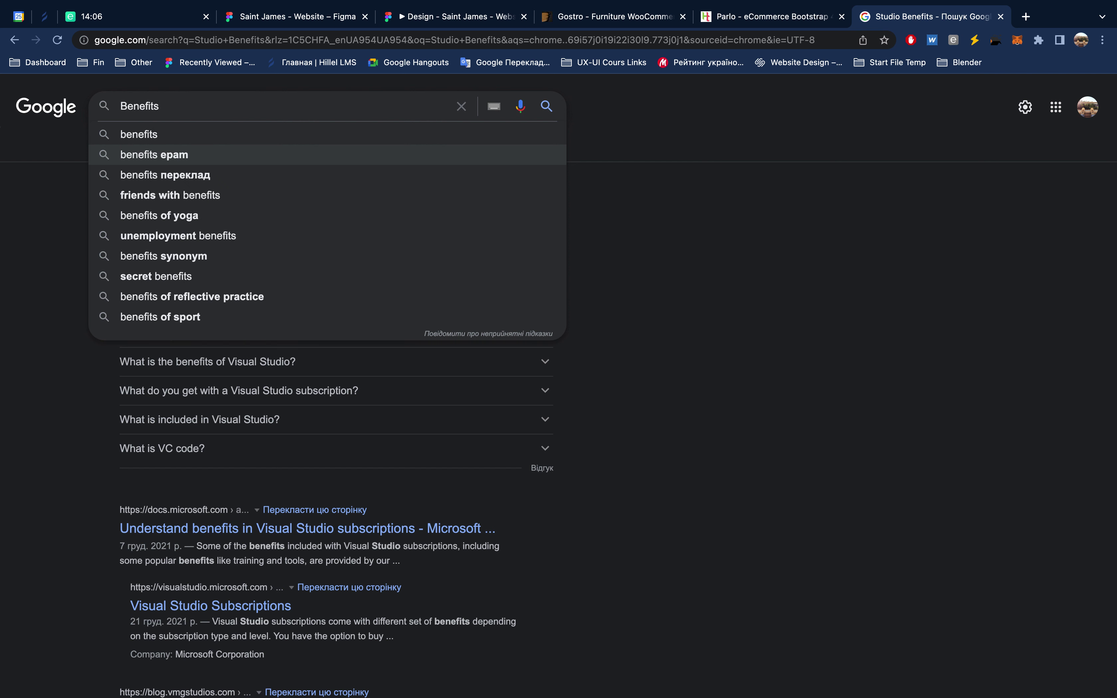
key(Return)
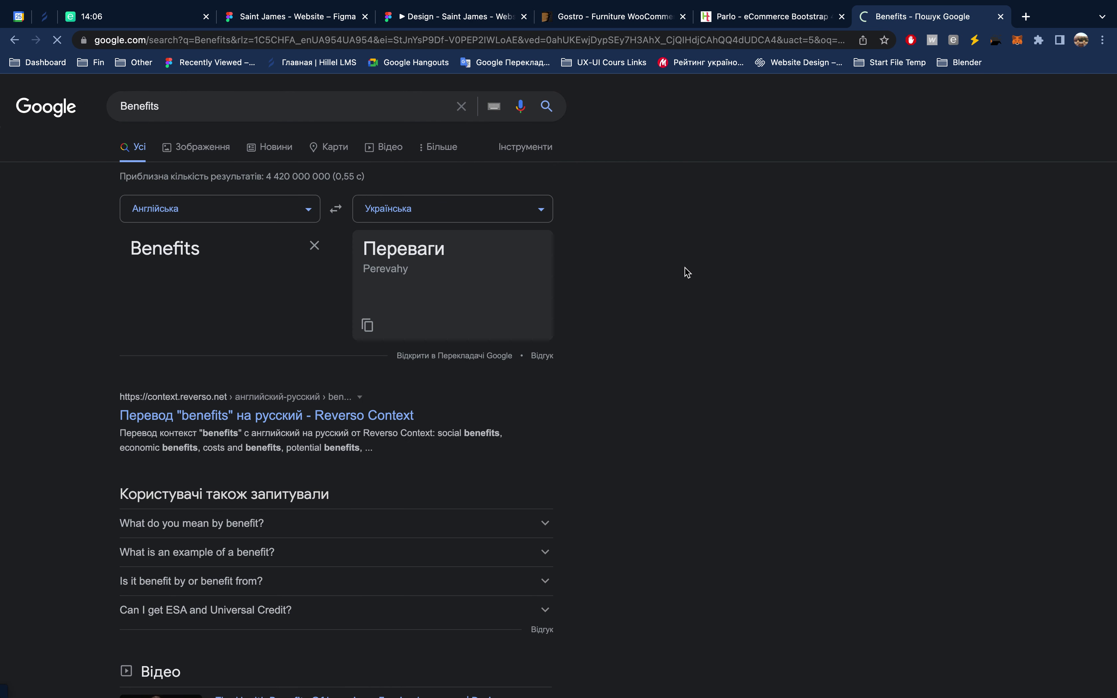
key(ctrl+w)
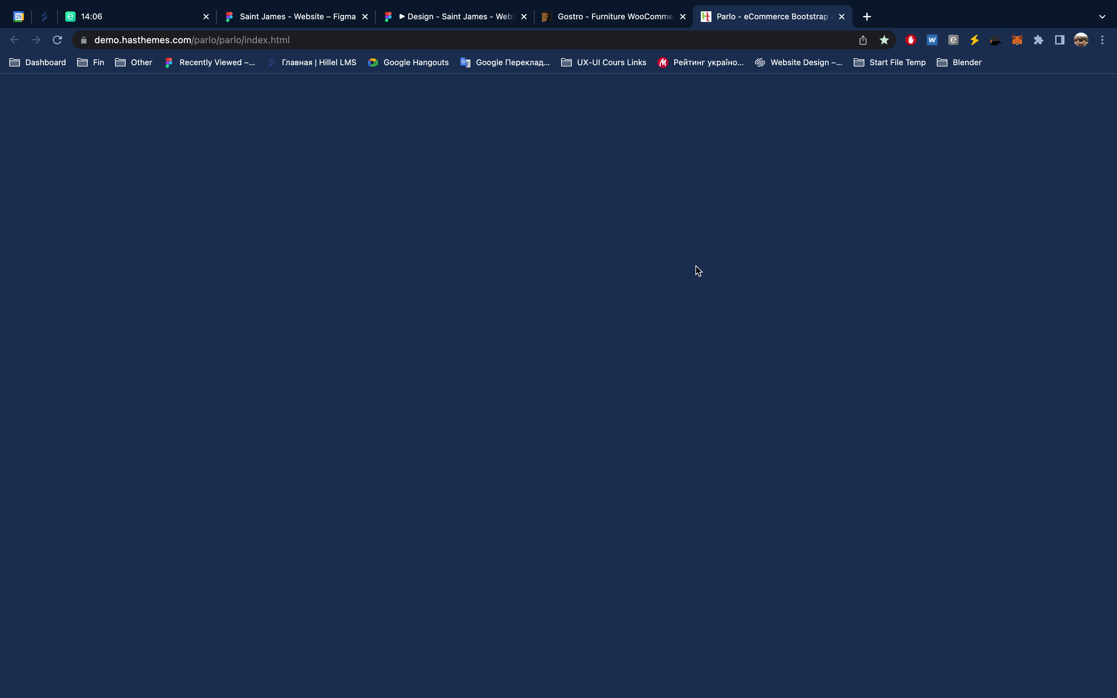
Step: Scroll the Parlo demo down to its Free Shipping, Customer Support and Secure Payment row
scroll(674, 403, down, 1)
scroll(674, 406, down, 5)
scroll(675, 407, down, 5)
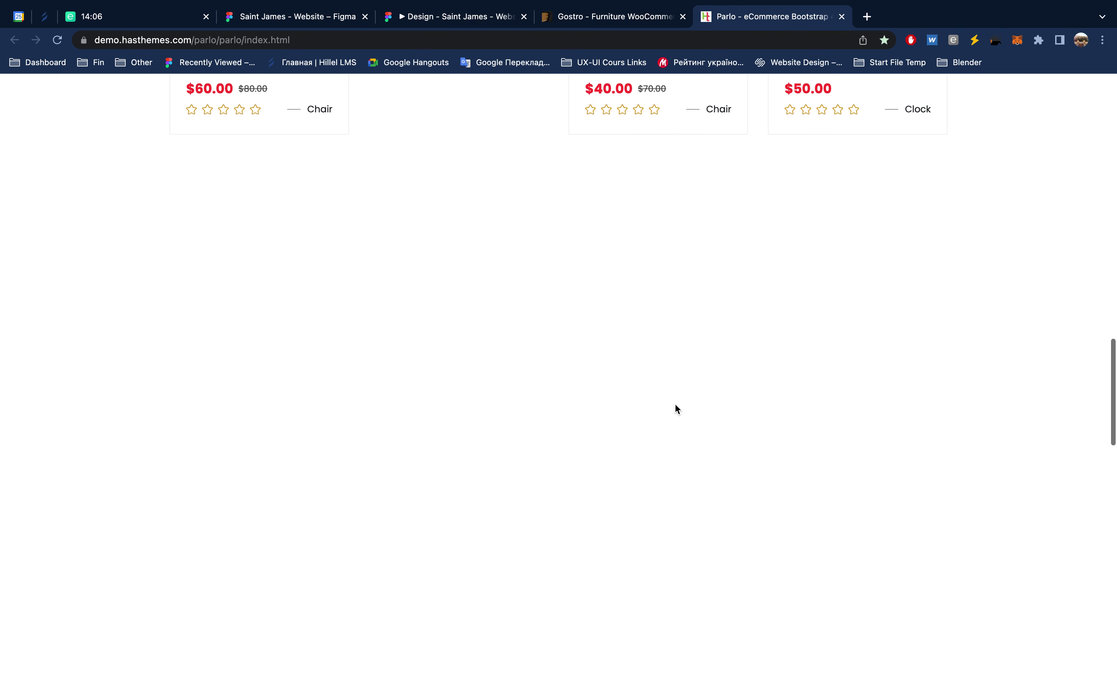
scroll(675, 406, down, 5)
scroll(674, 406, down, 3)
scroll(675, 409, down, 4)
scroll(674, 408, down, 4)
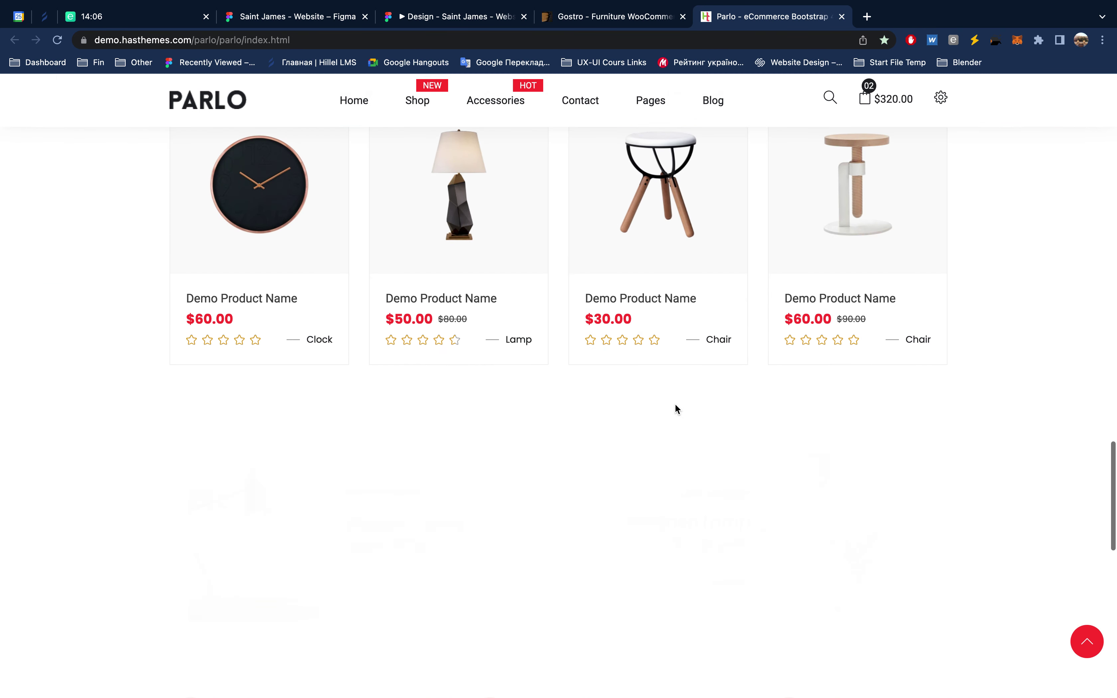
scroll(675, 409, down, 2)
scroll(675, 408, down, 4)
scroll(675, 405, down, 3)
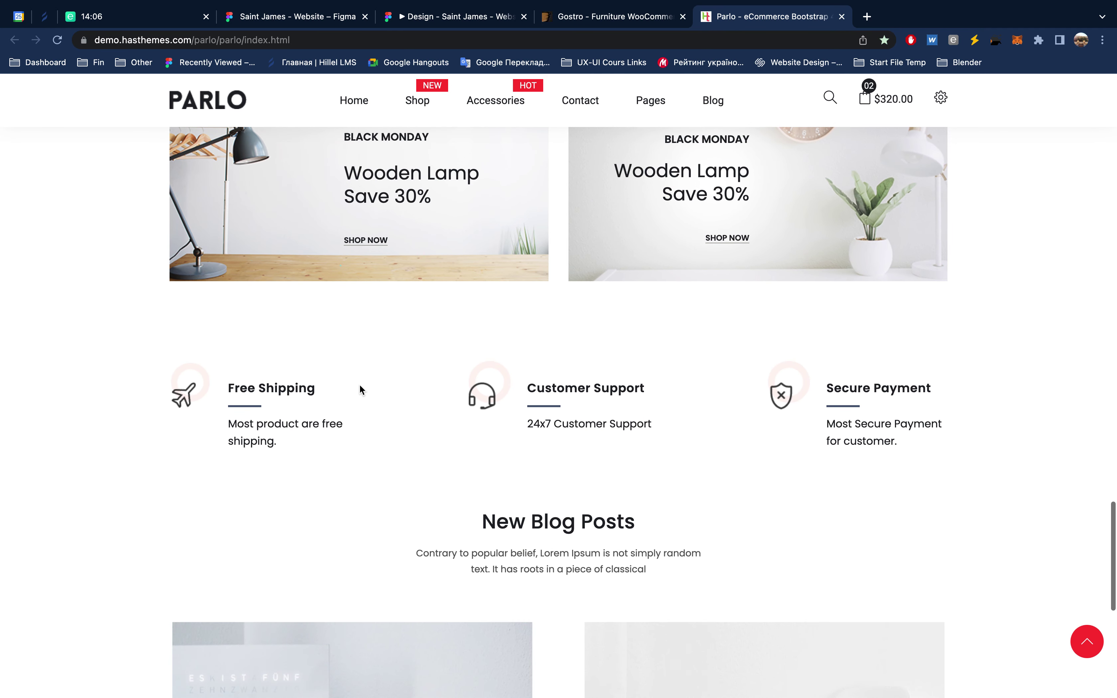
click(243, 387)
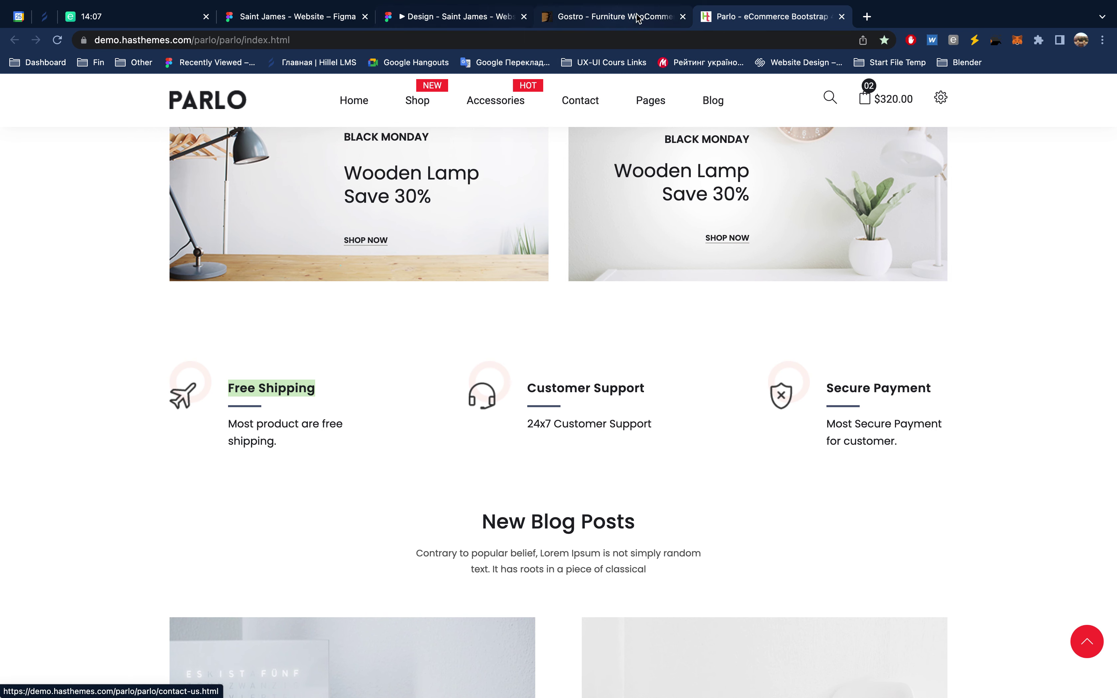
Step: Switch to the Gostro reference page and scroll back up
click(573, 21)
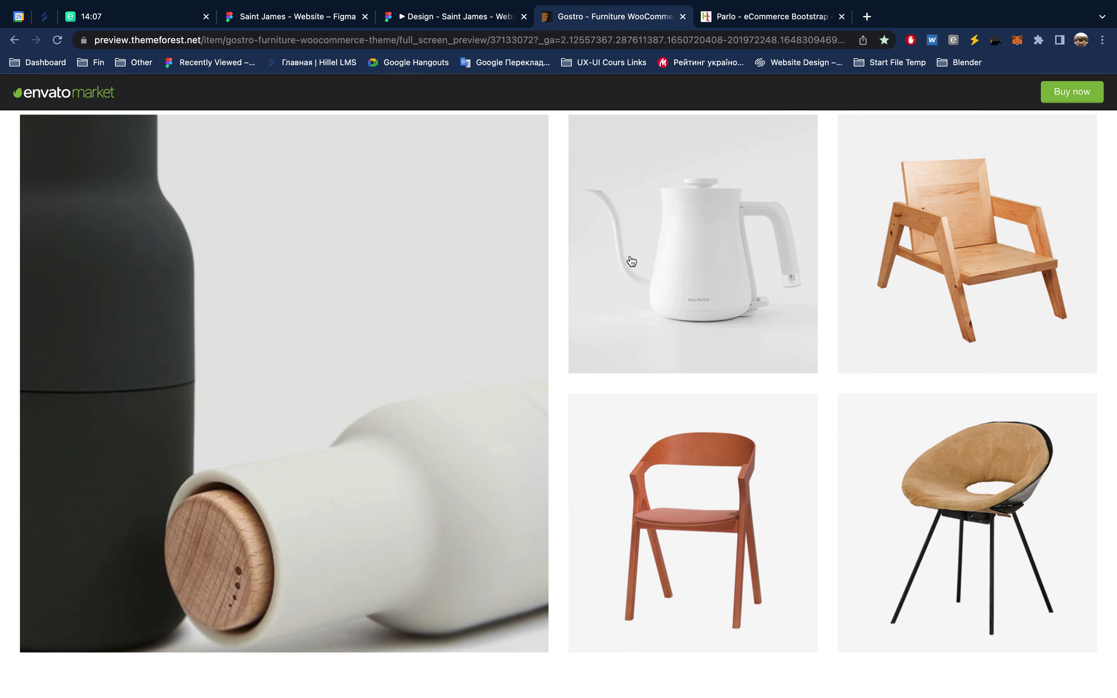
scroll(631, 261, up, 10)
scroll(631, 261, up, 3)
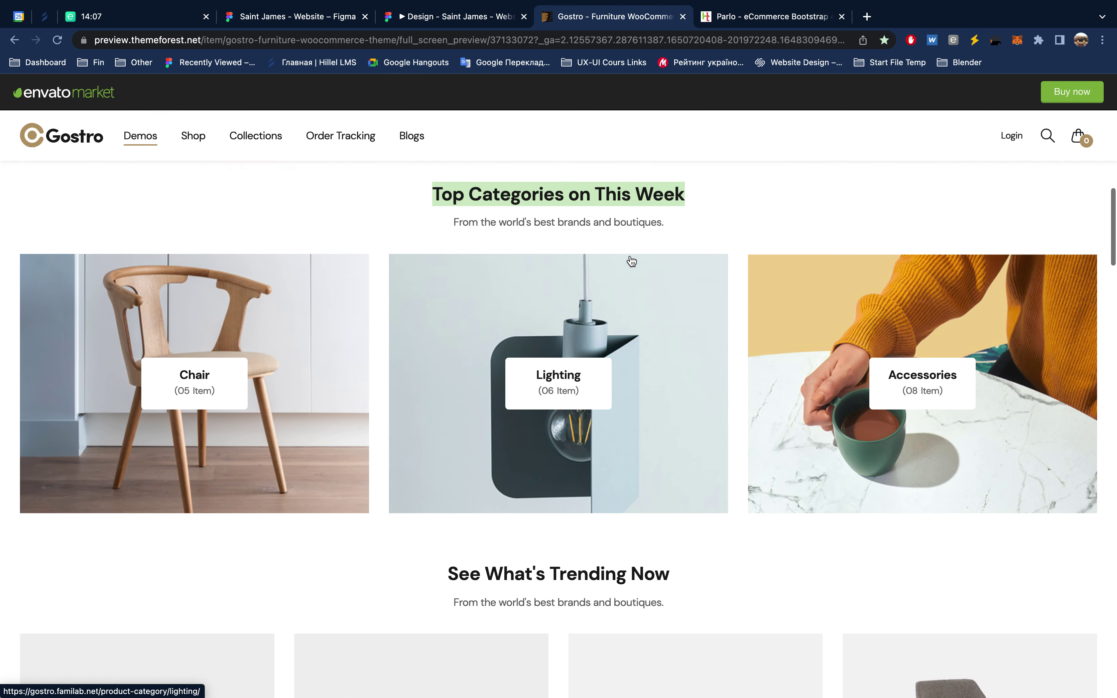
scroll(631, 261, up, 5)
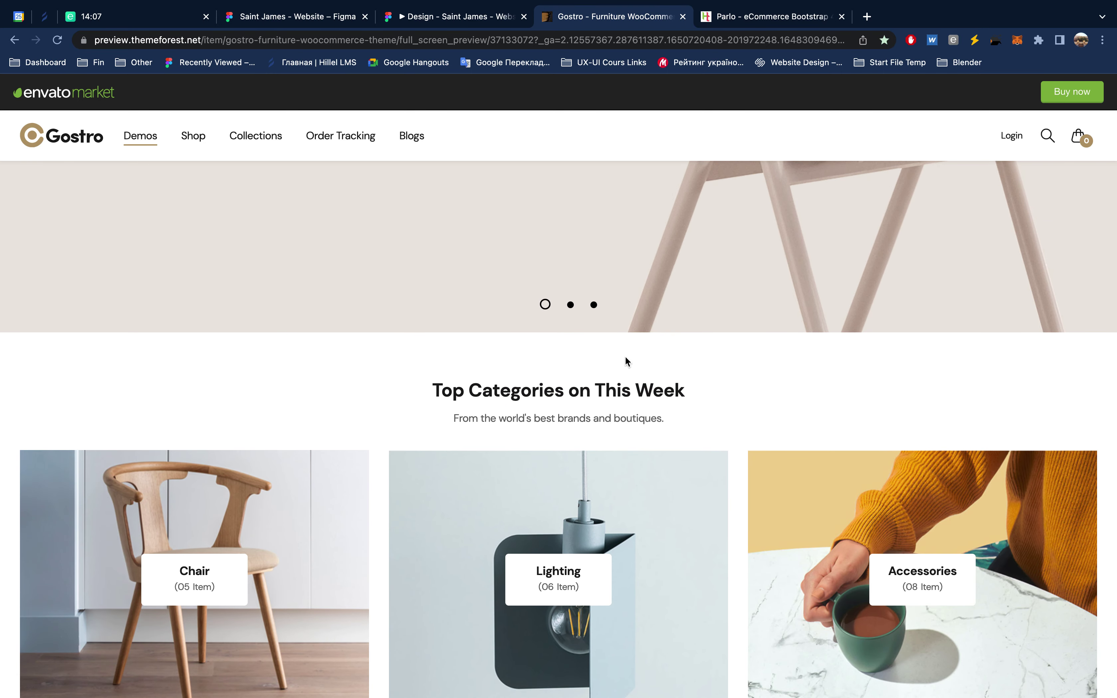
Step: Retitle the first benefit item 'Free Shipping'
click(329, 19)
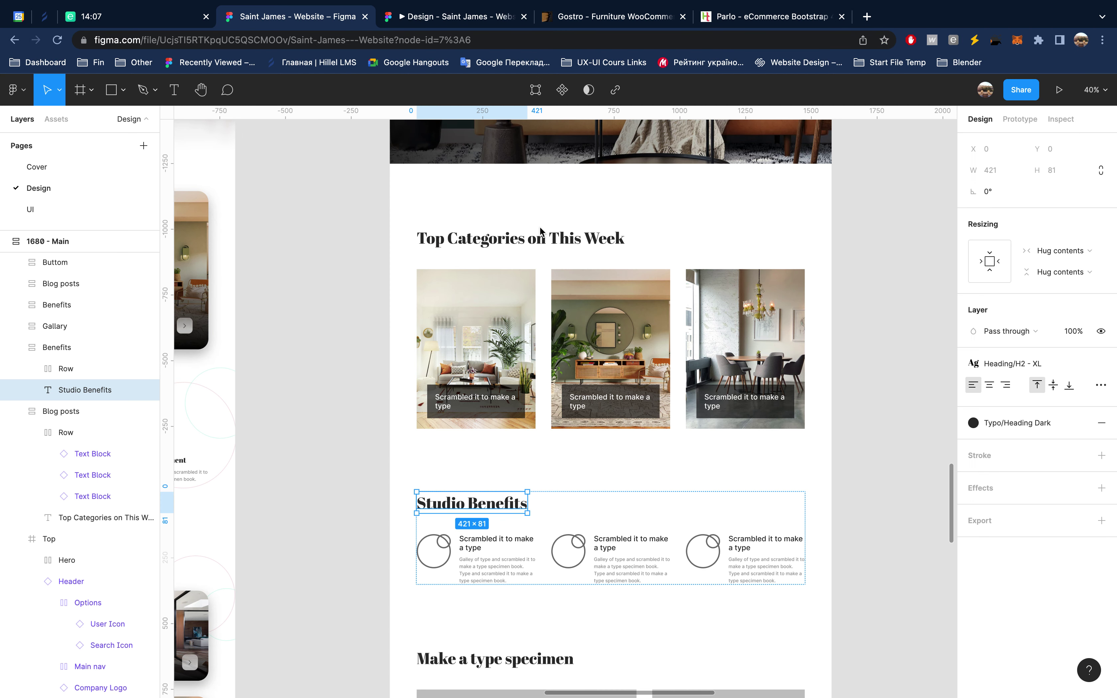
scroll(572, 480, down, 5)
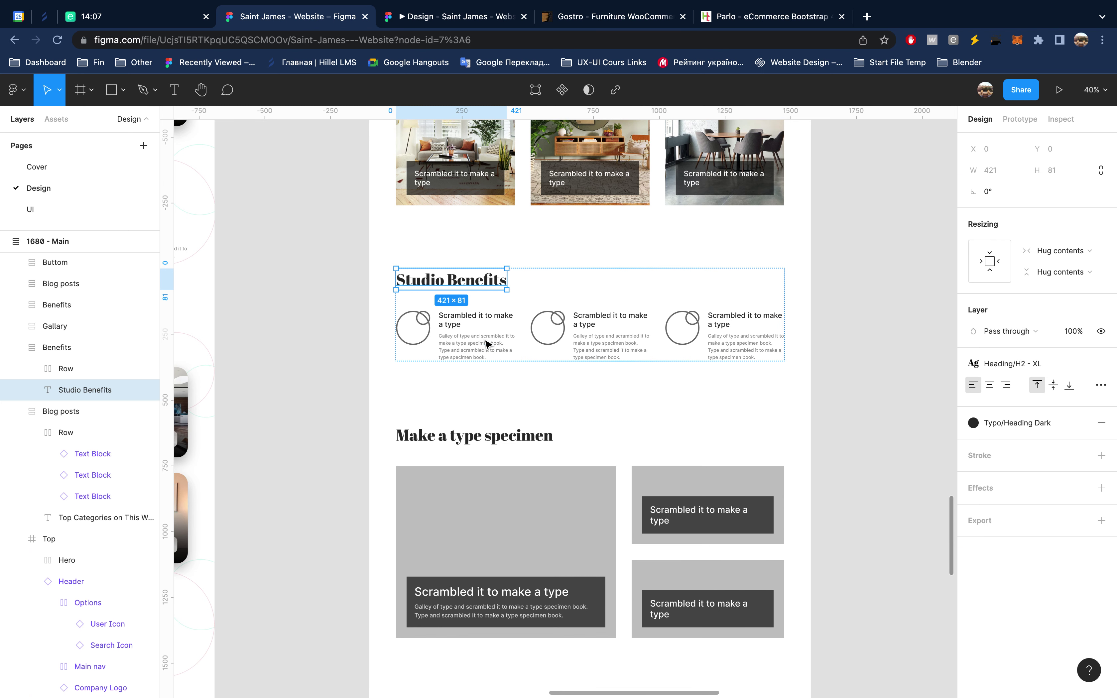
super+click(469, 317)
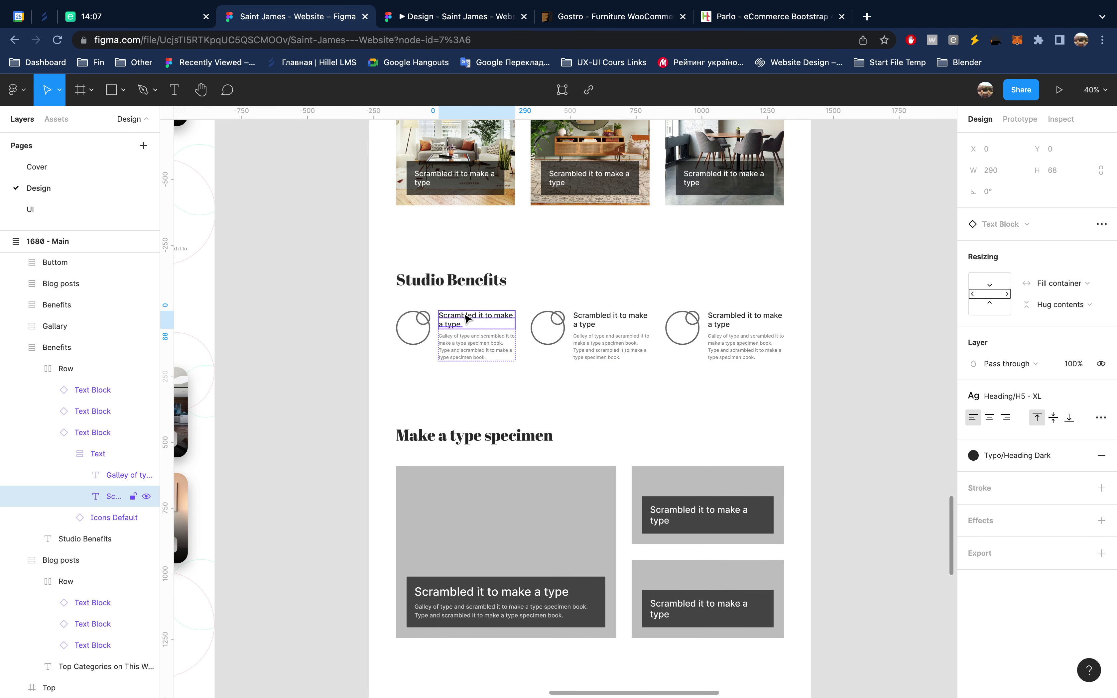
double_click(458, 317)
text(Free Shipping)
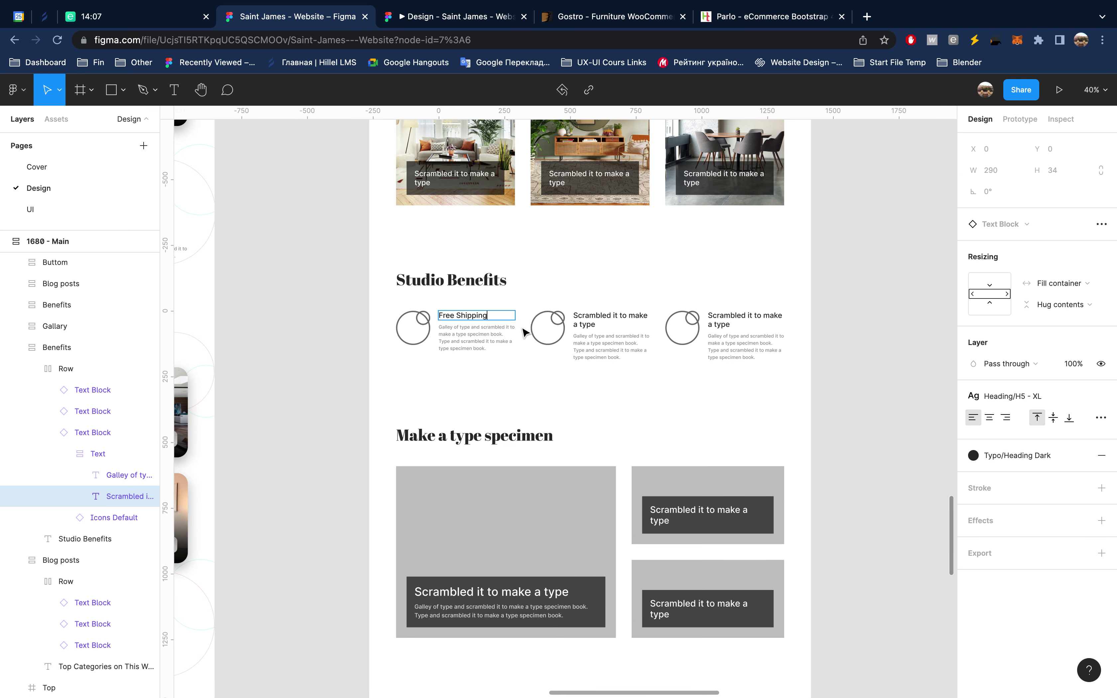
key(Escape)
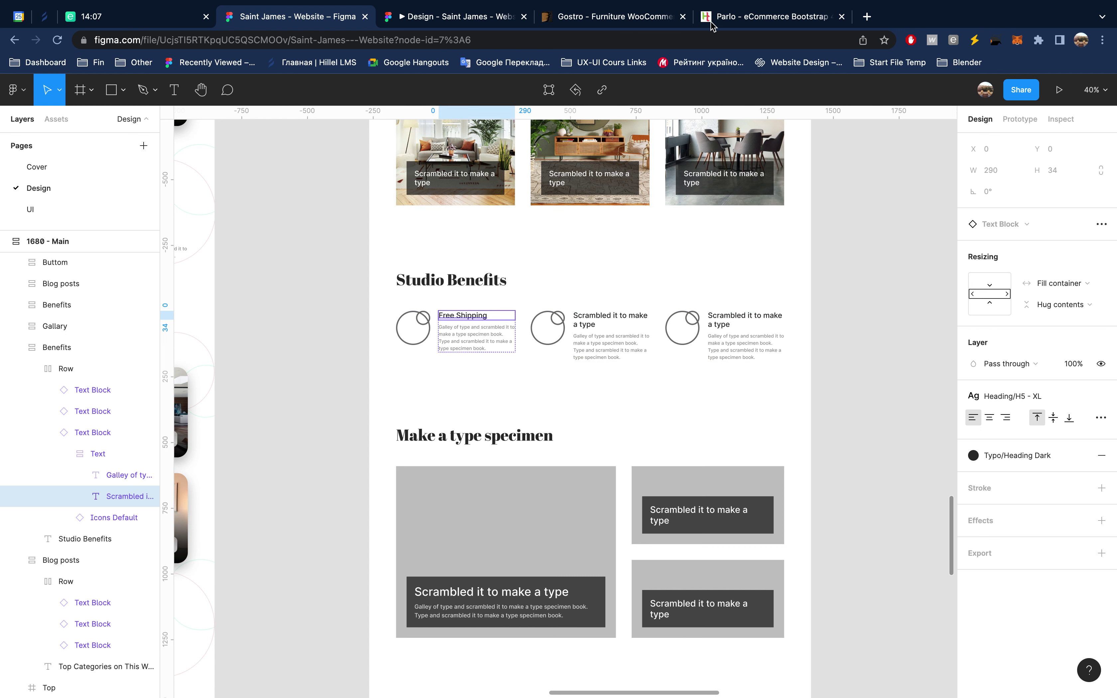
Step: Copy 'Customer Support' from the Parlo site and paste it as the second benefit title
click(730, 19)
drag(528, 388, 661, 391)
key(ctrl+c)
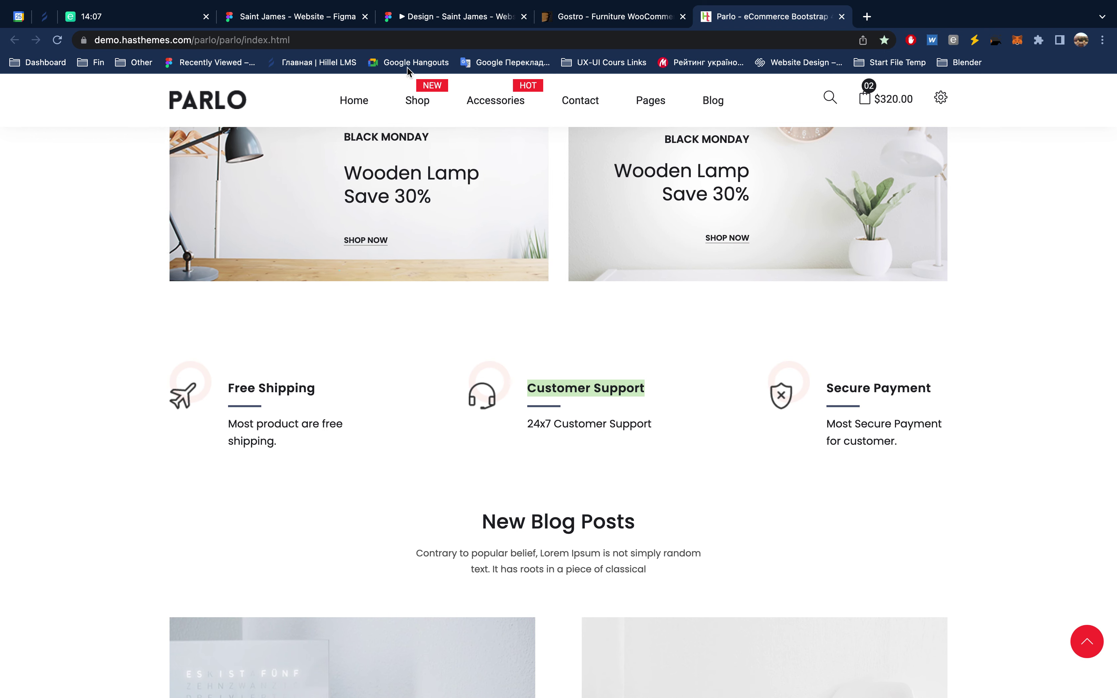
click(328, 21)
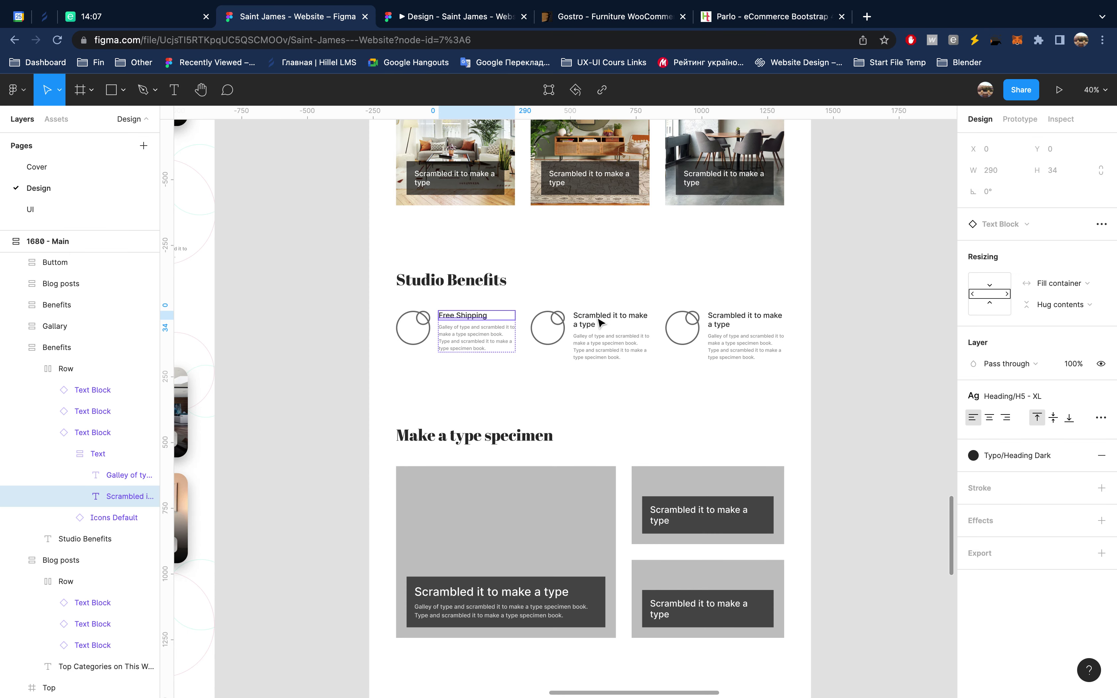
double_click(587, 318)
key(ctrl+v)
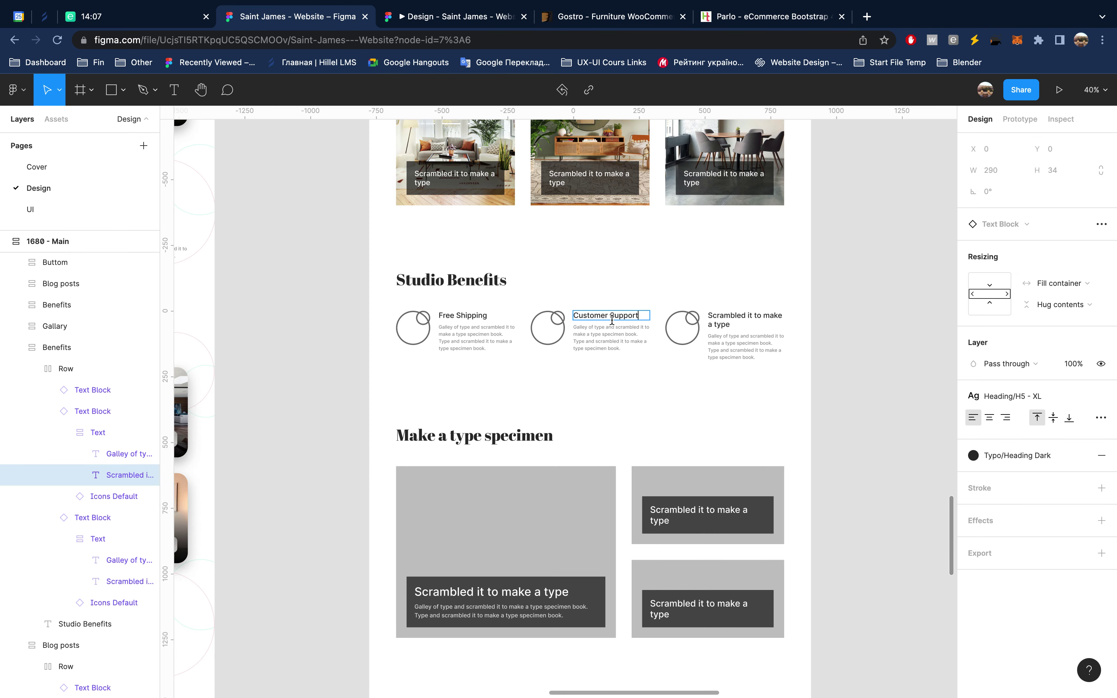
click(647, 239)
Step: Copy 'Secure Payment' from the Parlo site and paste it as the third benefit title
click(740, 19)
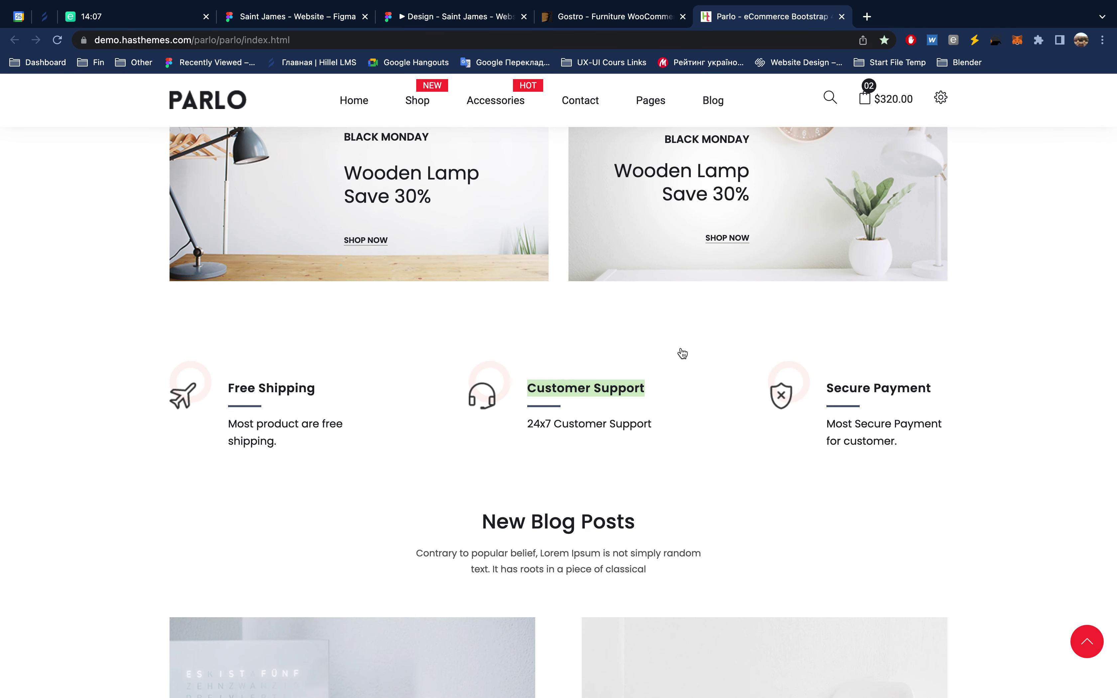
drag(828, 388, 933, 390)
key(ctrl+c)
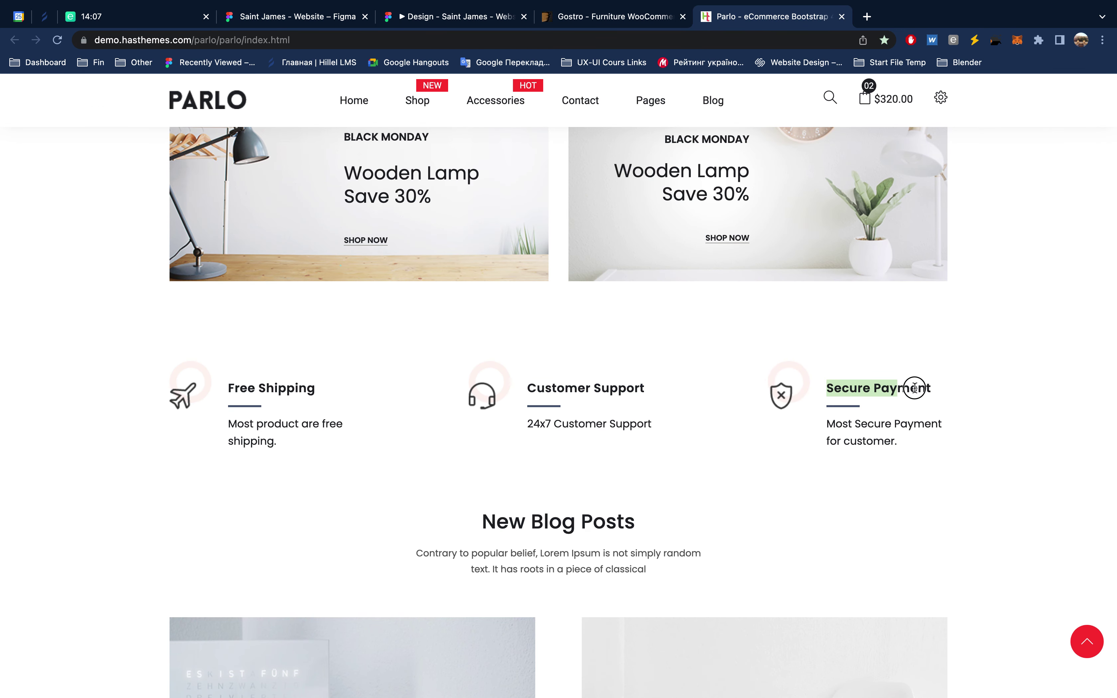
click(320, 18)
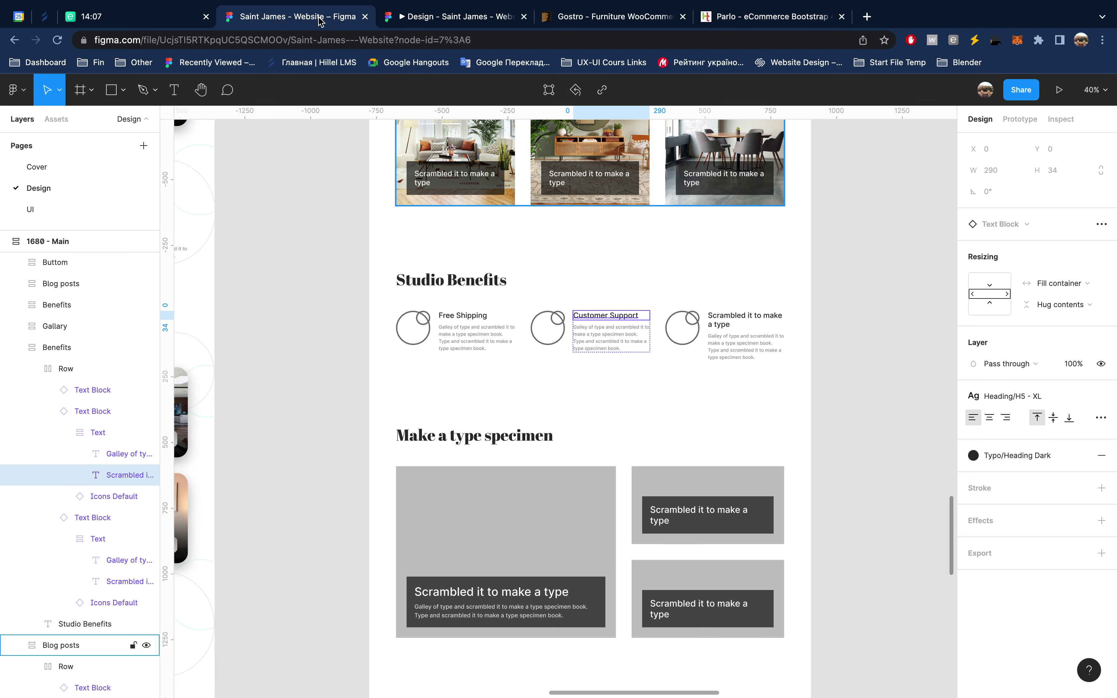
double_click(732, 318)
key(ctrl+v)
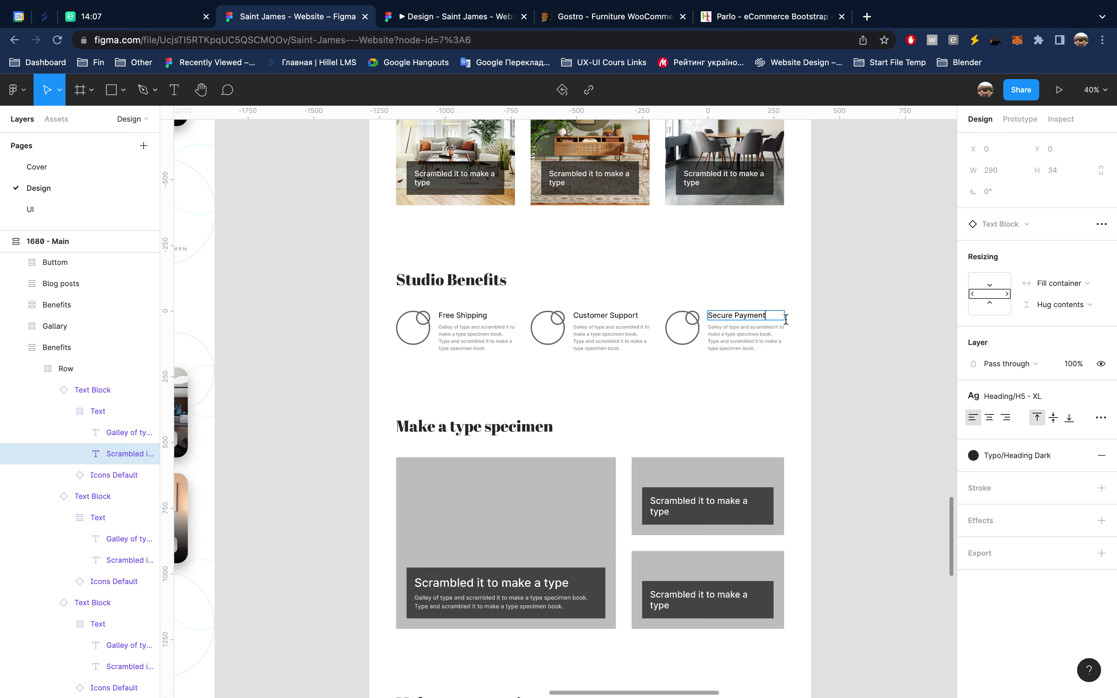
key(Escape)
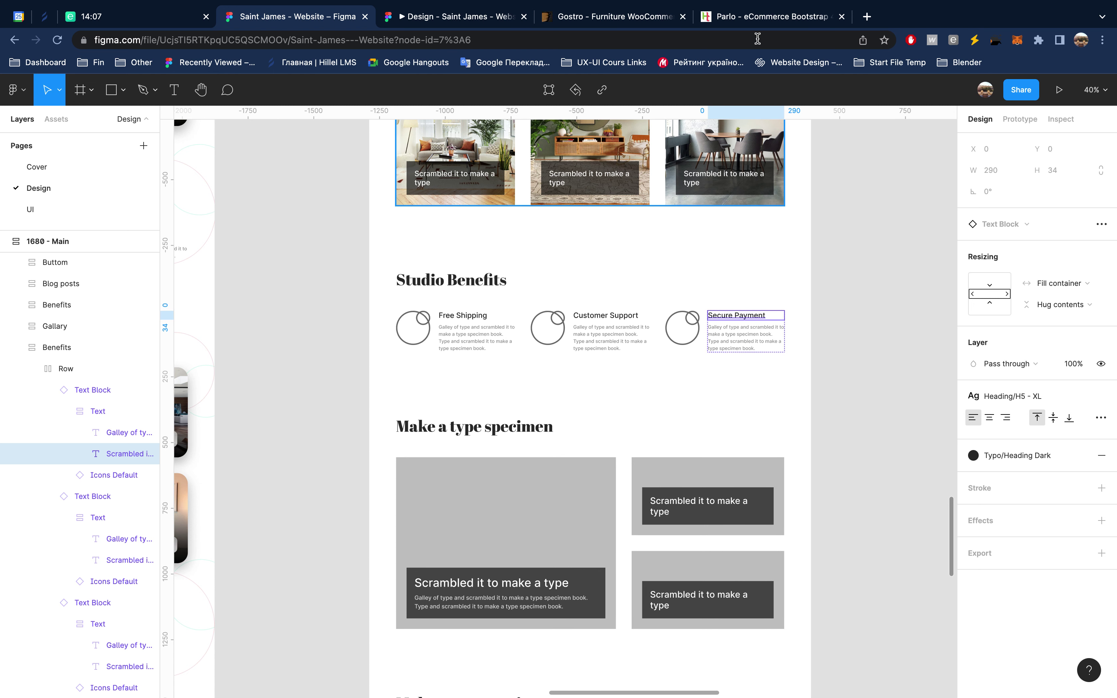
Step: Select and copy the Free Shipping description on the Parlo site
click(762, 19)
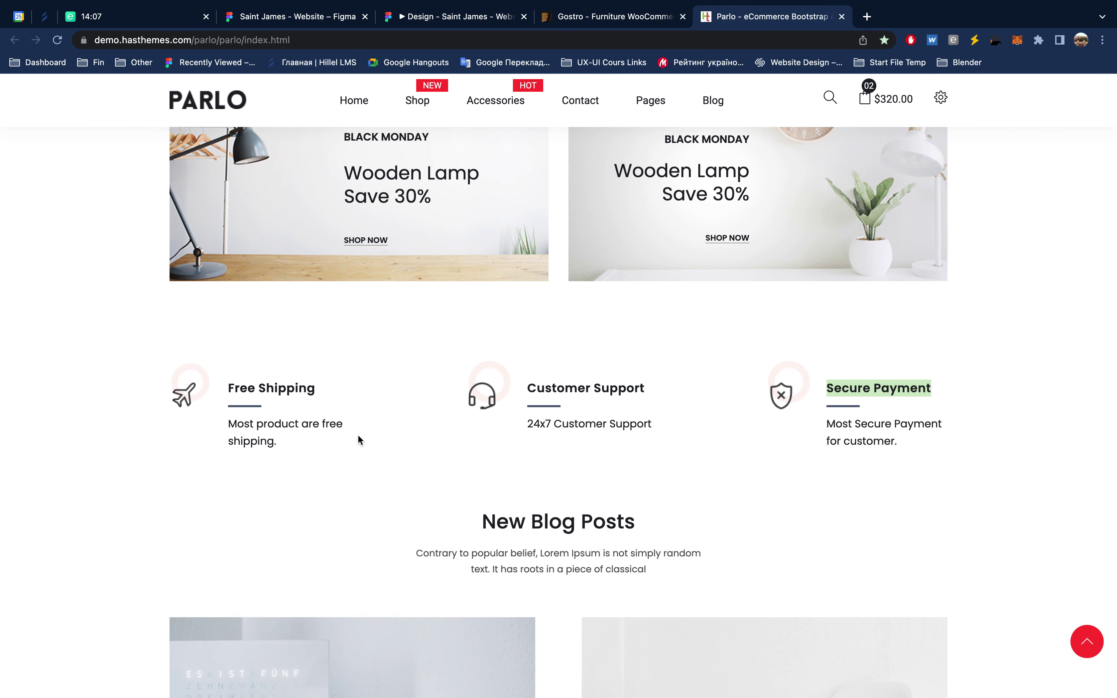
drag(282, 448, 229, 424)
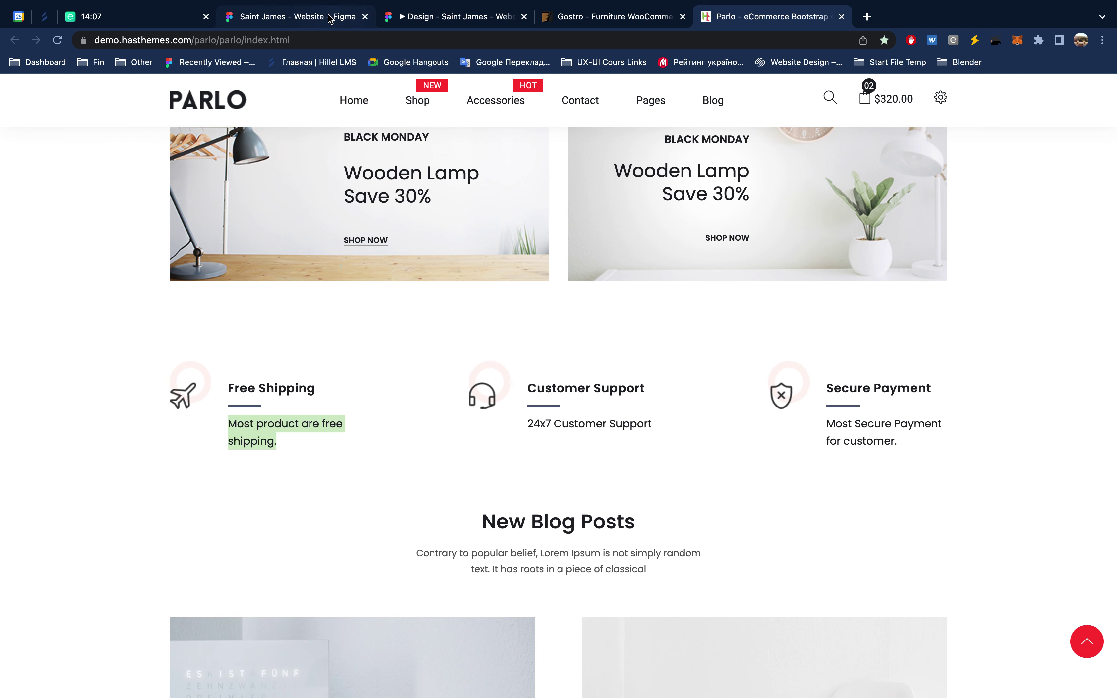
key(super+2)
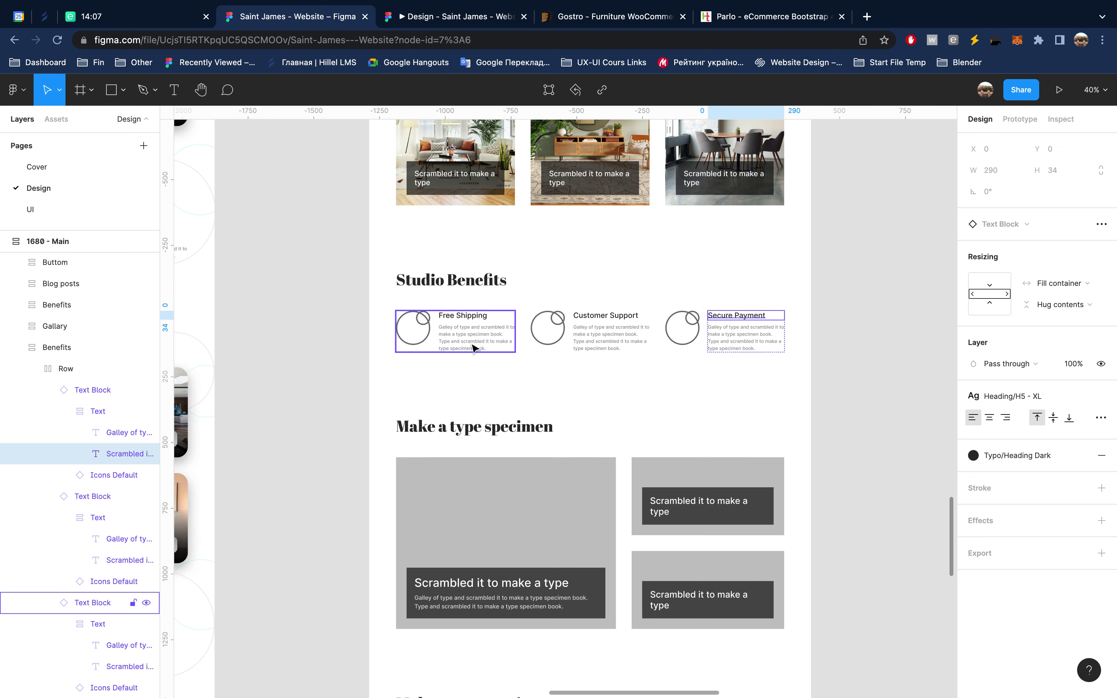
Step: Start the Free Shipping description with 'Most product are free shipping.' and delete the trailing placeholder sentence
scroll(474, 346, up, 5)
double_click(475, 326)
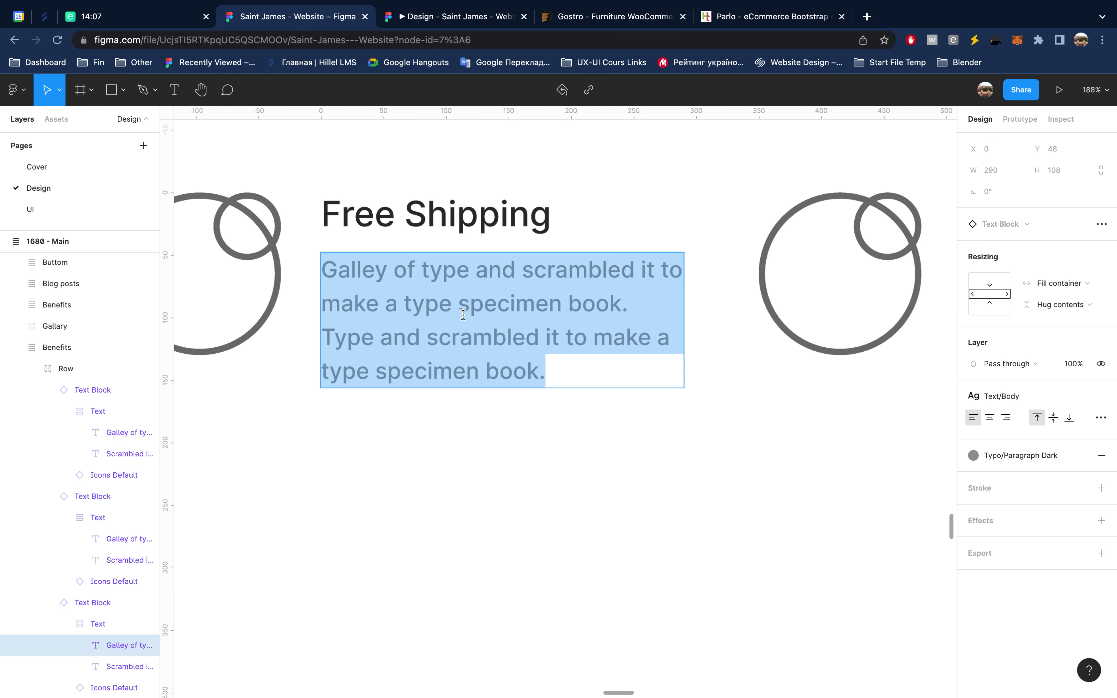
click(396, 269)
text(Most product are free shipping.)
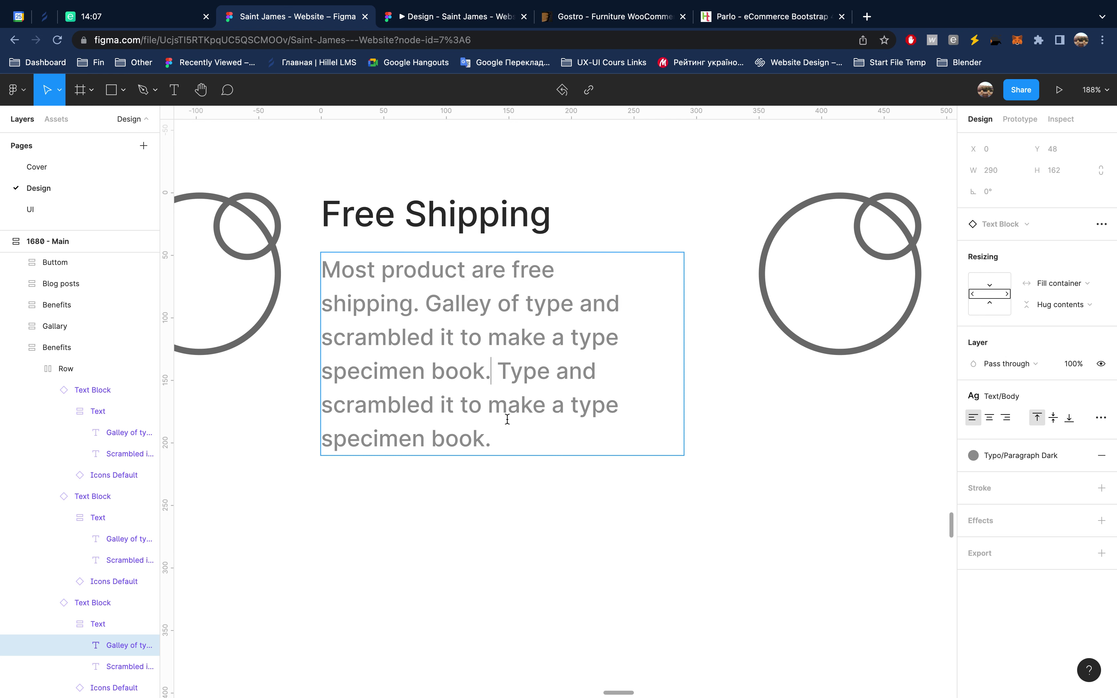
shift+click(510, 444)
key(BackSpace)
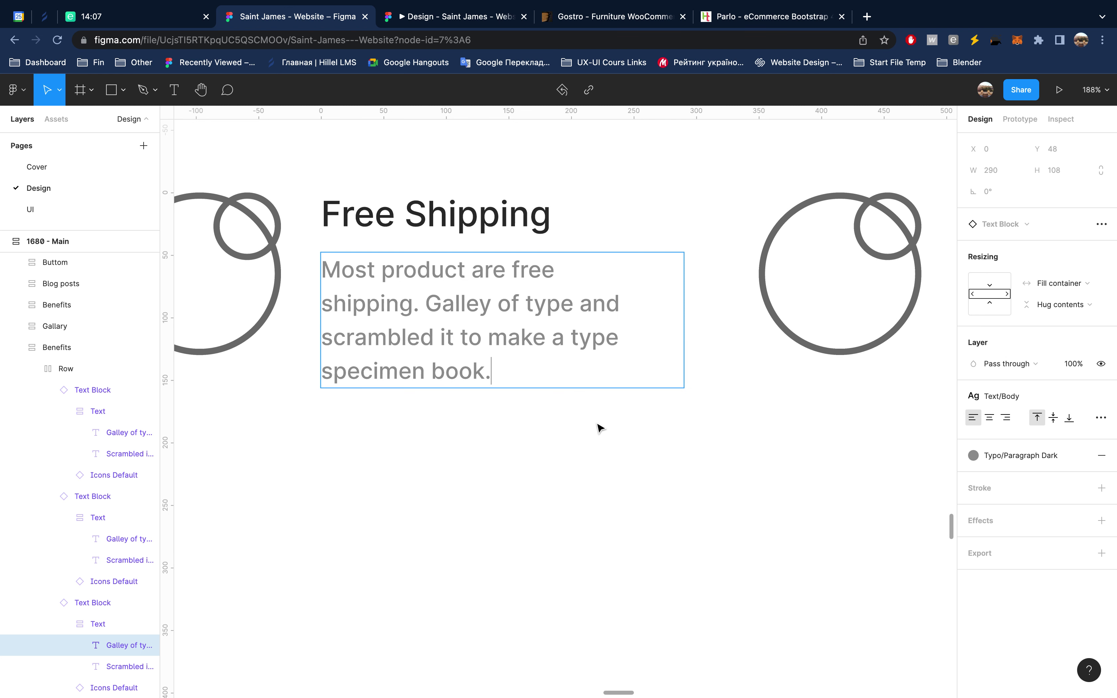
key(Escape)
scroll(598, 428, down, 10)
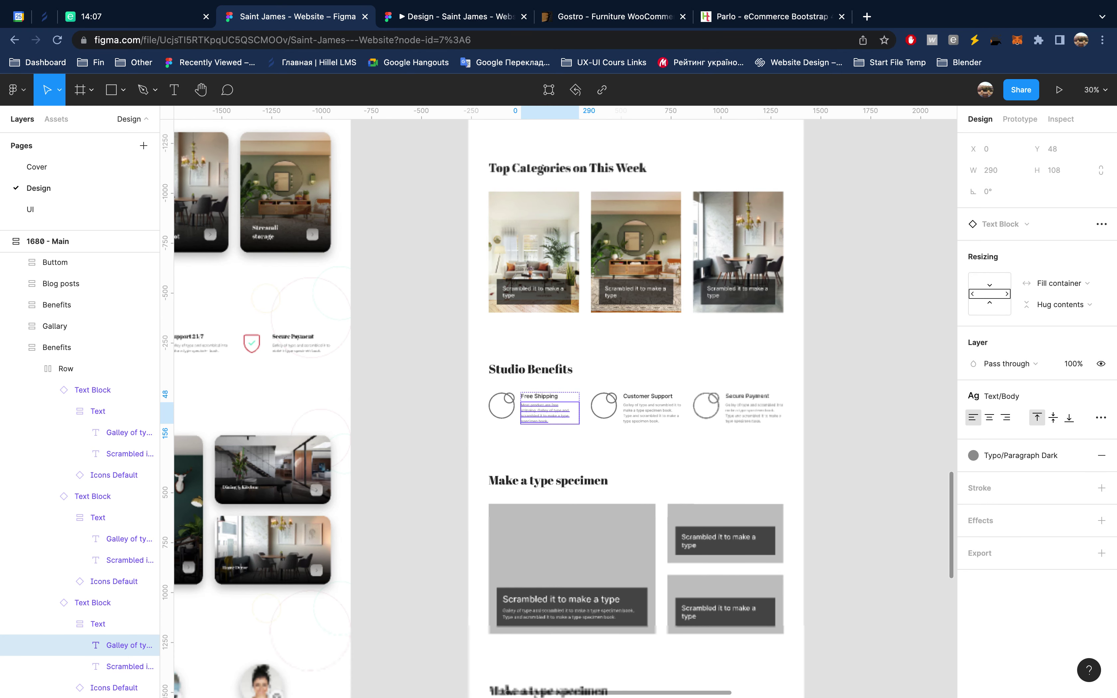
scroll(614, 441, up, 5)
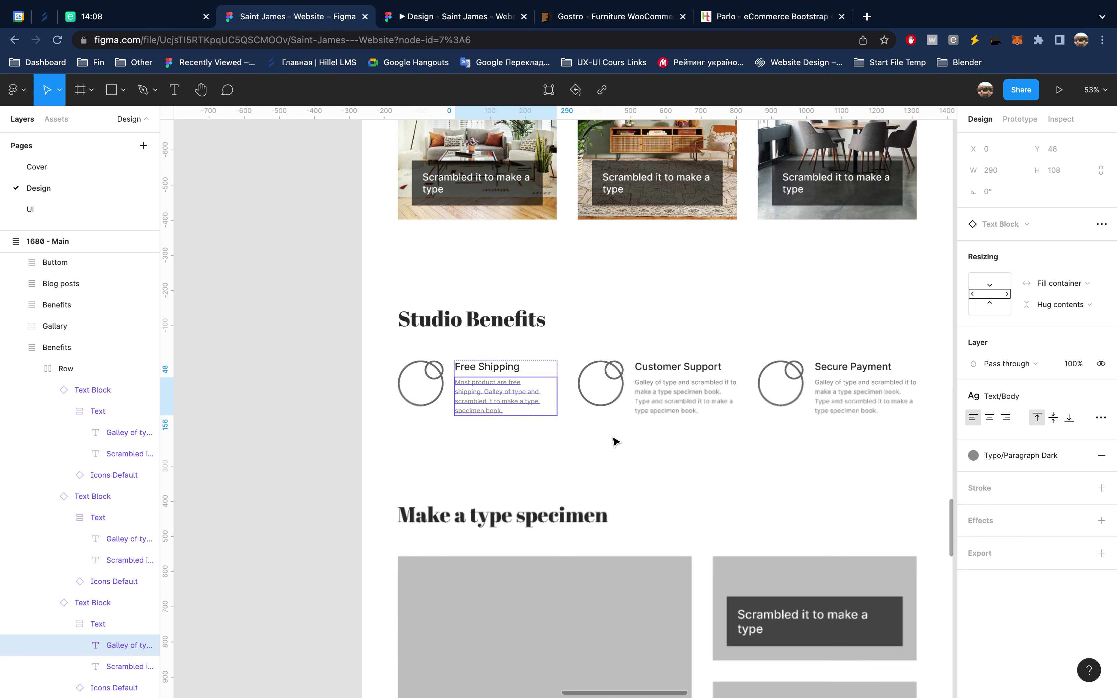
Step: Copy Parlo's '24x7 Customer Support.' to the start of the Customer Support description
click(757, 21)
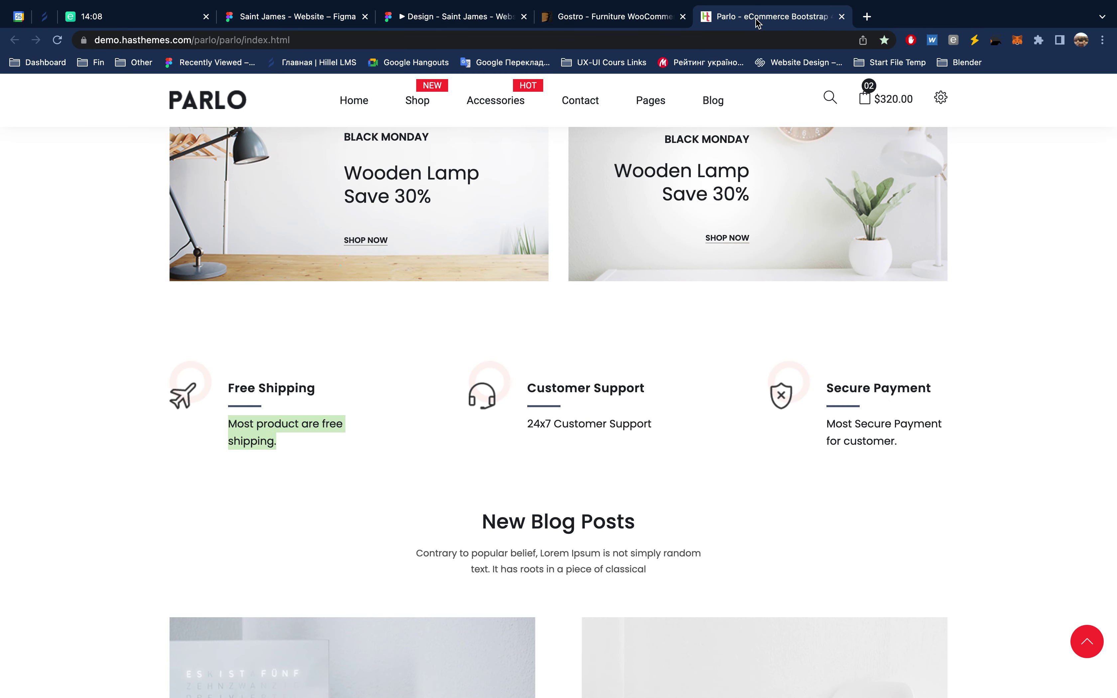
drag(528, 424, 656, 427)
key(ctrl+c)
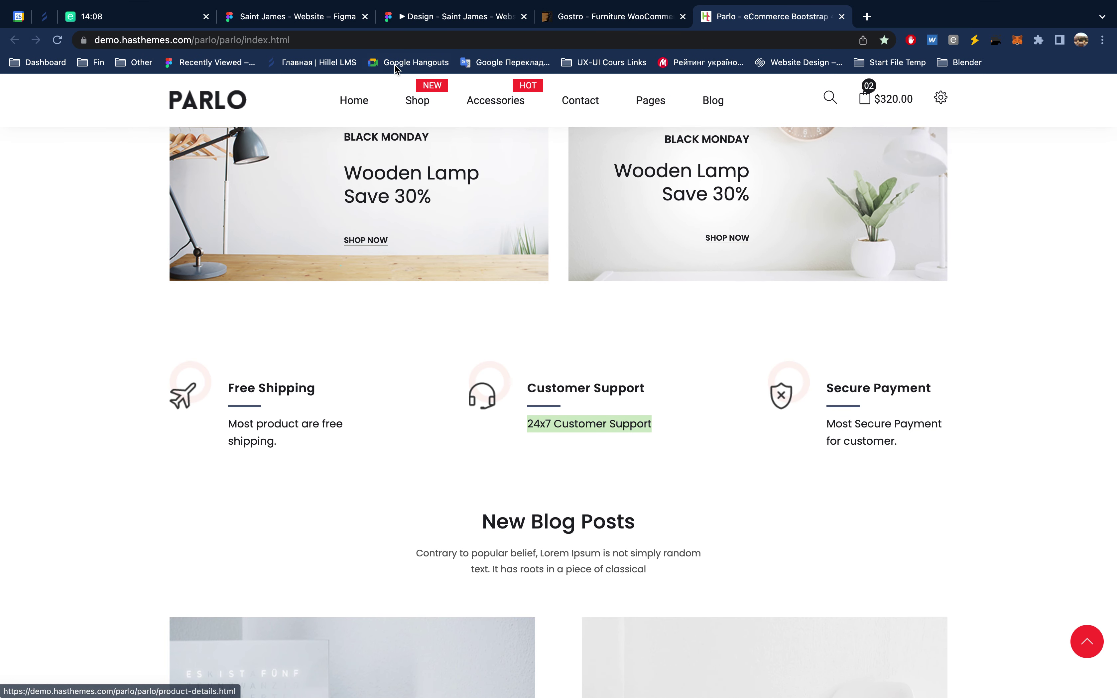
click(330, 18)
click(574, 378)
double_click(572, 377)
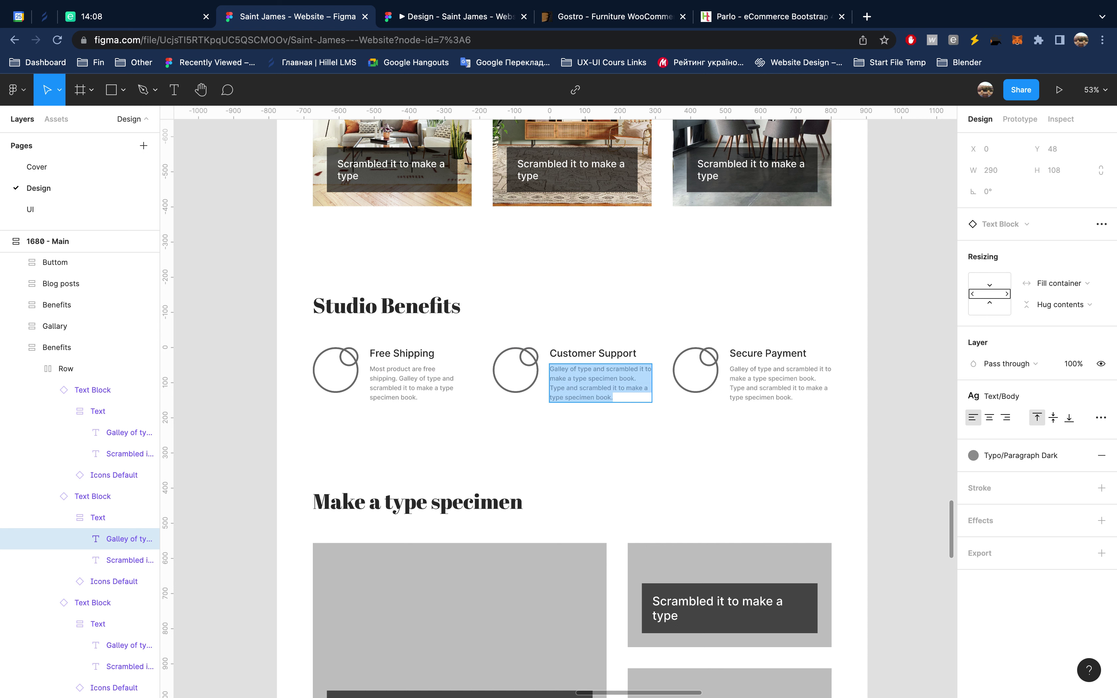
key(Left)
key(ctrl+v)
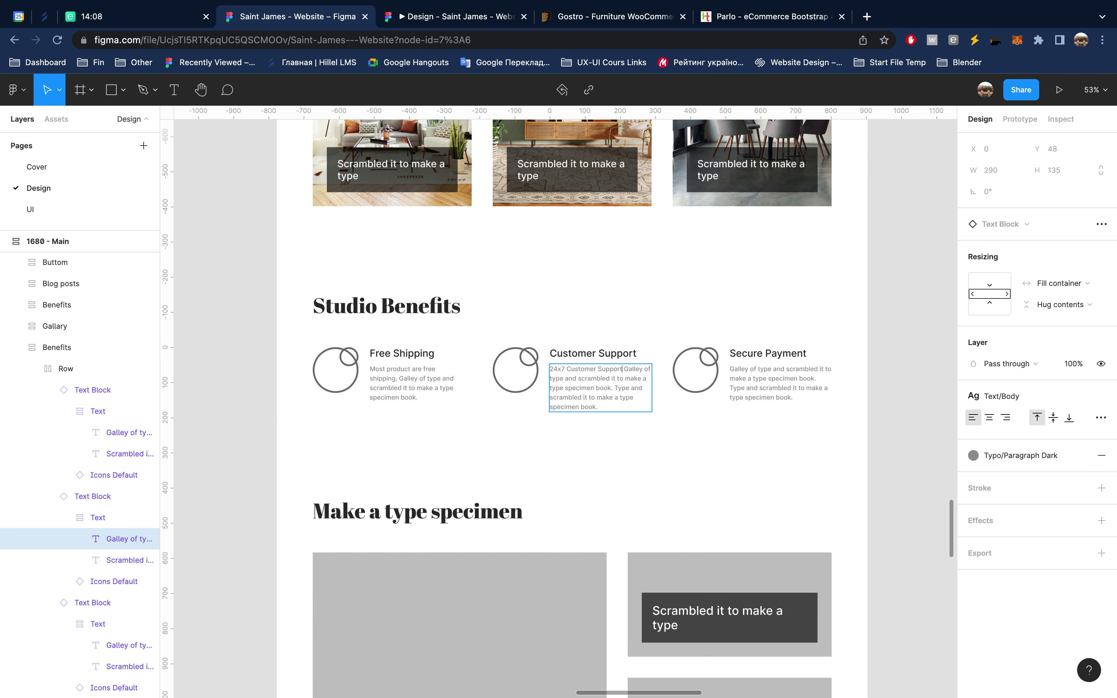
text(&)
key(BackSpace)
text(.)
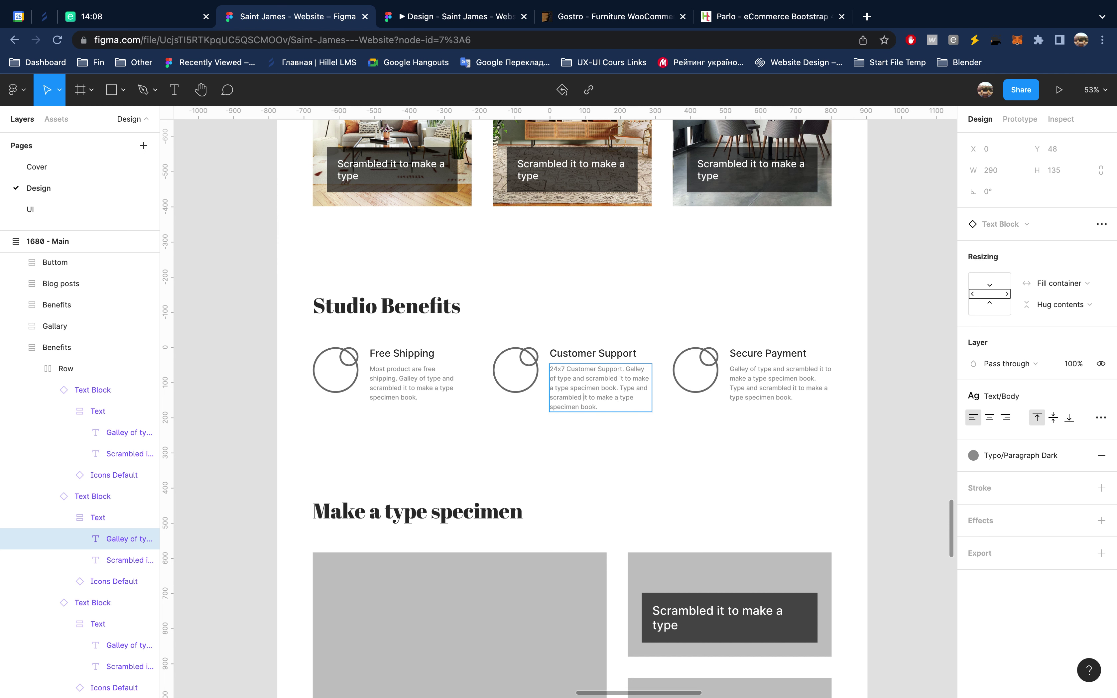
Step: Delete the leftover text at the end of the Customer Support paragraph
key(shift+Down)
key(shift+Down)
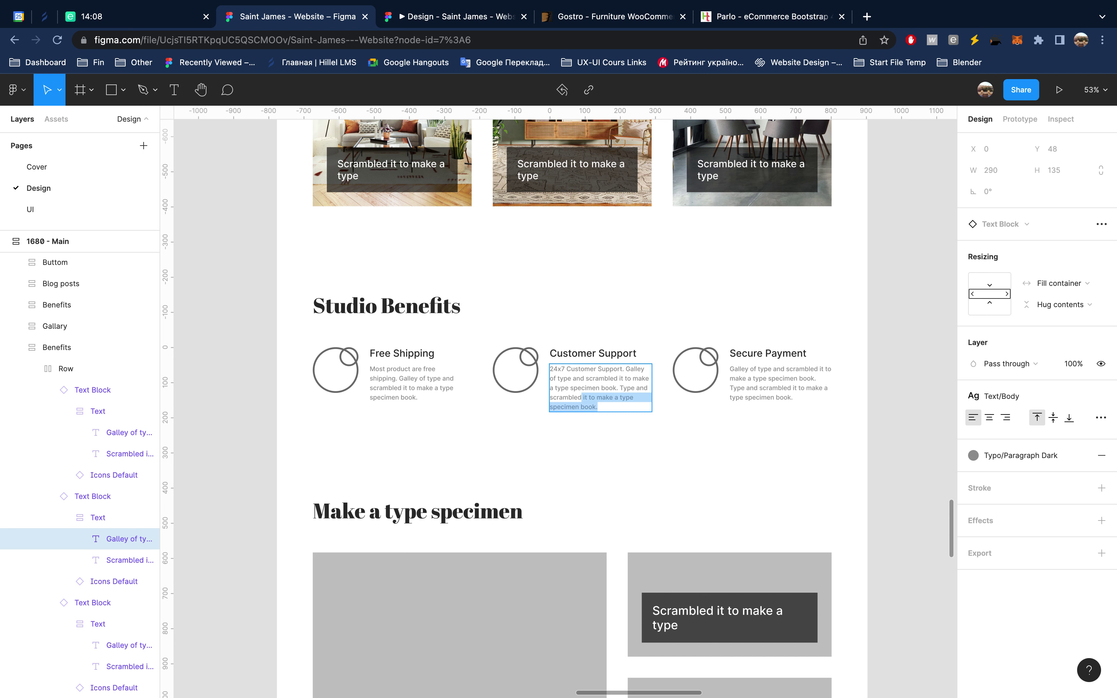
key(BackSpace)
key(Escape)
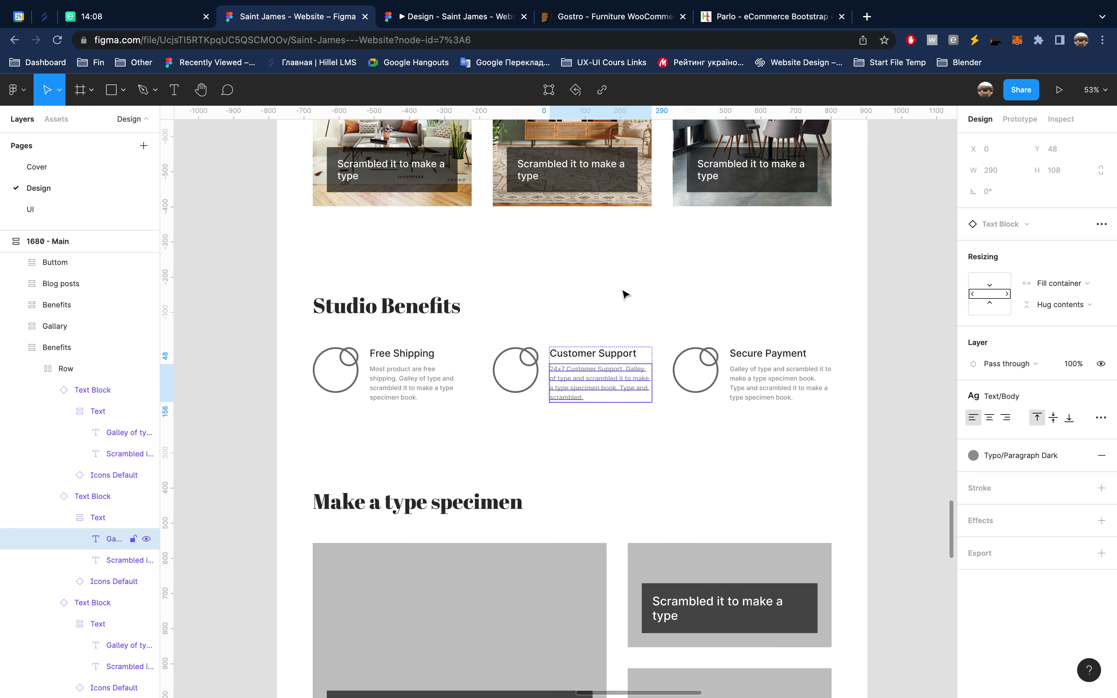
Step: Take the Secure Payment heading and 'Most Secure Payment for customer.' description from the Parlo reference
click(752, 16)
drag(832, 387, 933, 389)
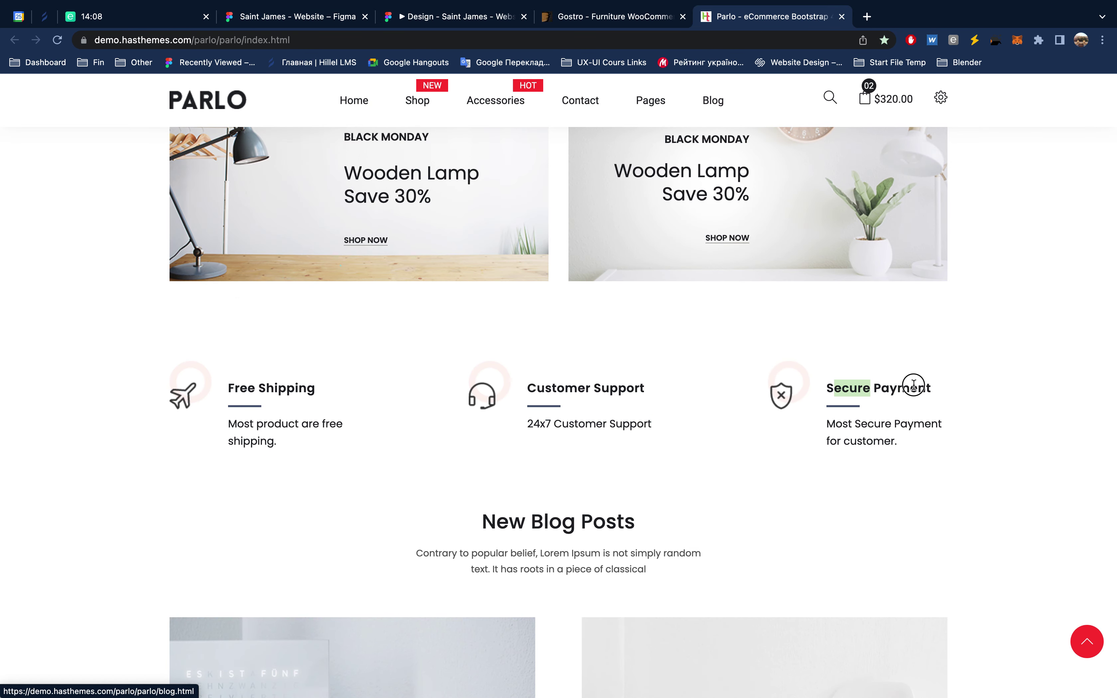
drag(825, 390, 930, 388)
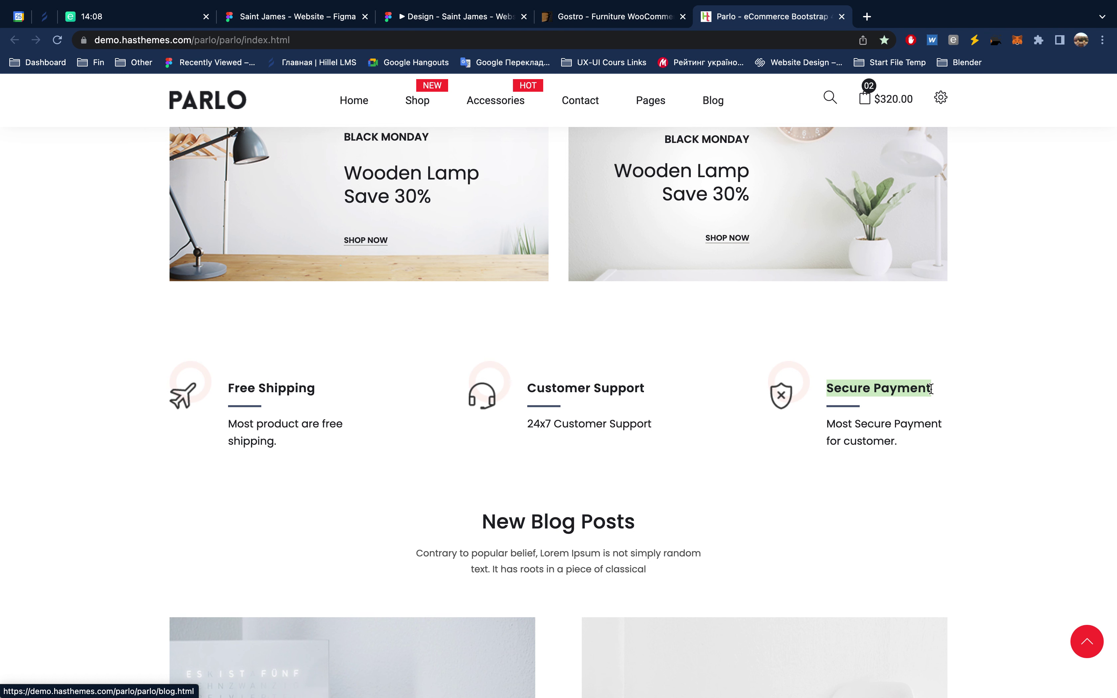
click(334, 17)
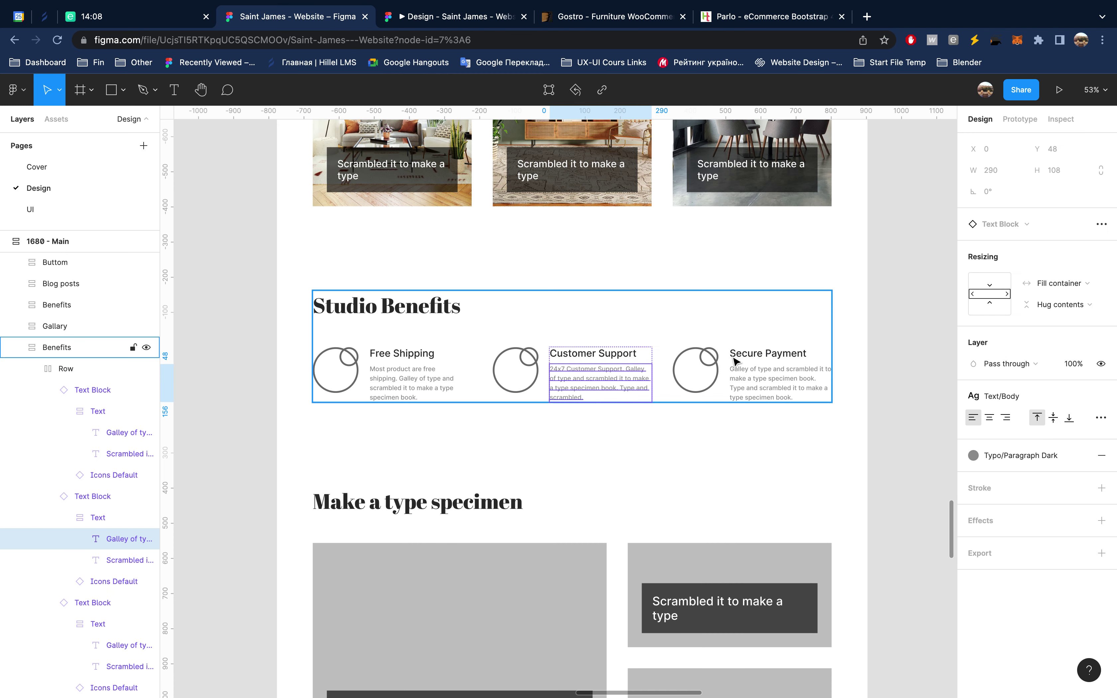
double_click(755, 354)
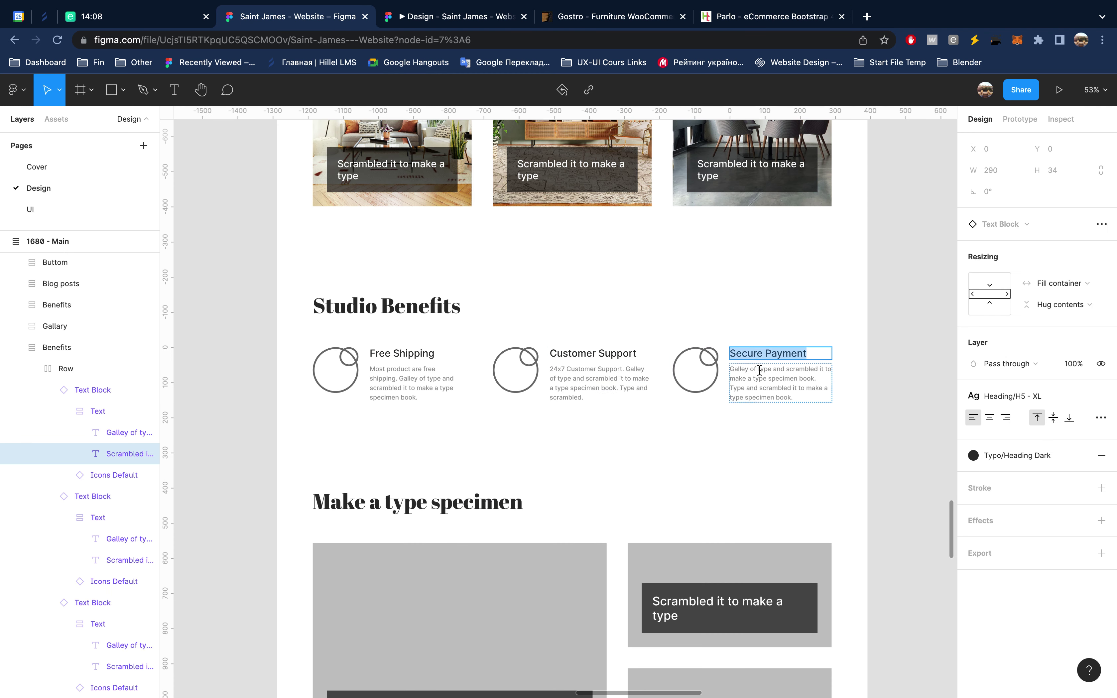
click(751, 21)
drag(899, 442, 818, 423)
key(ctrl+c)
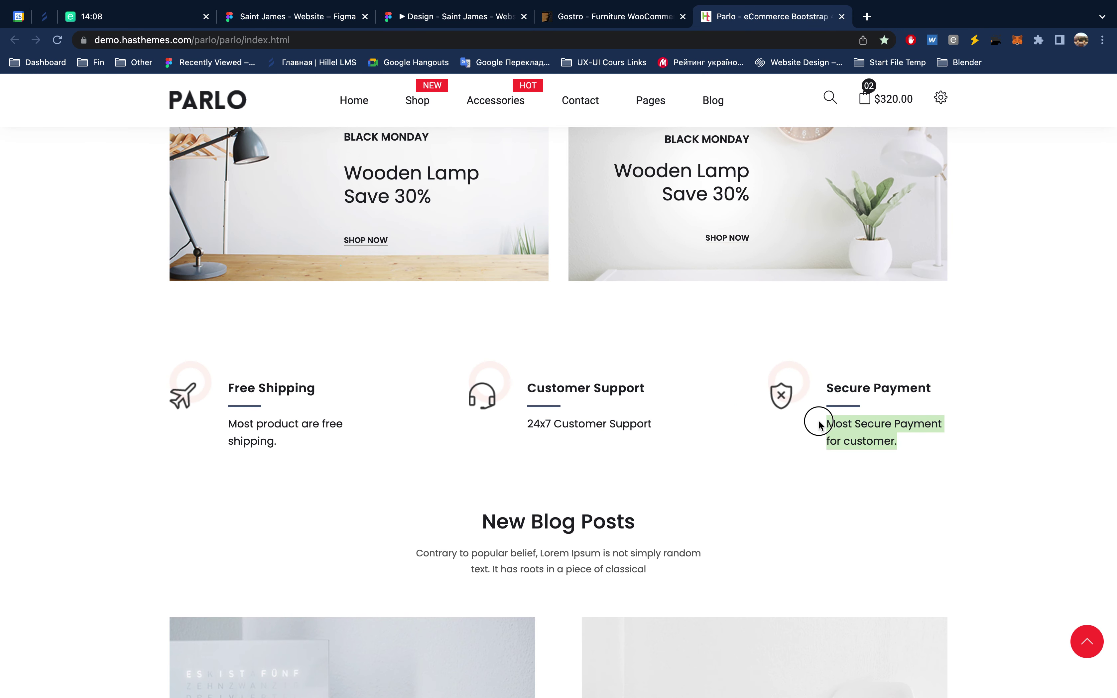
Step: Paste 'Most Secure Payment for customer.' at the start of the Secure Payment paragraph
click(329, 18)
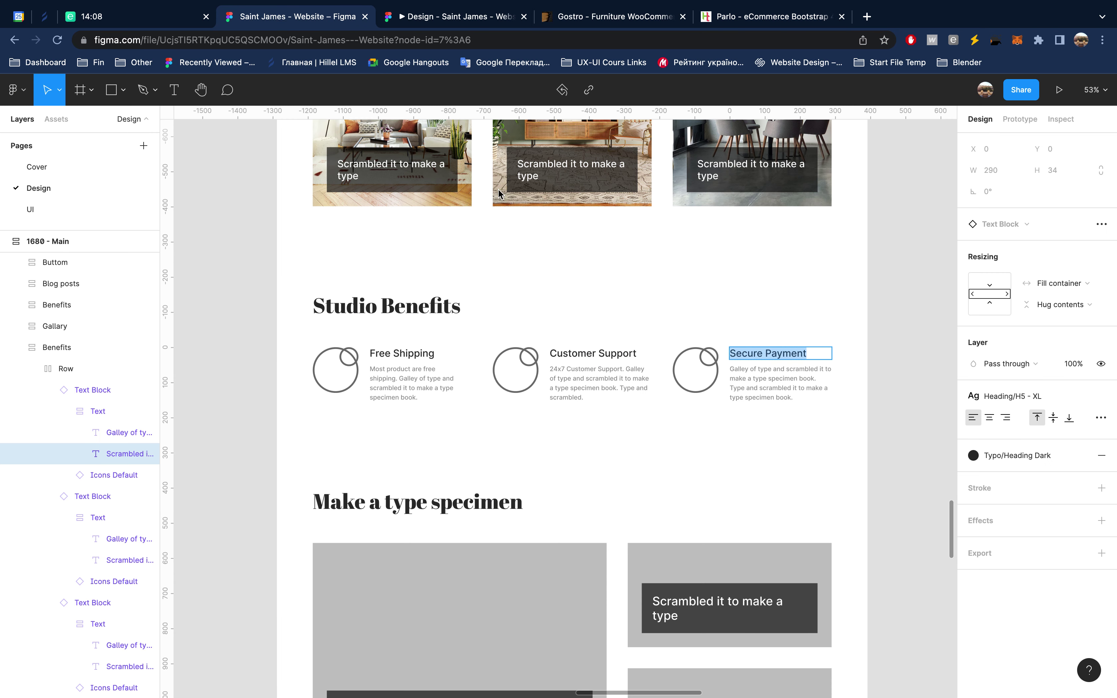
double_click(748, 379)
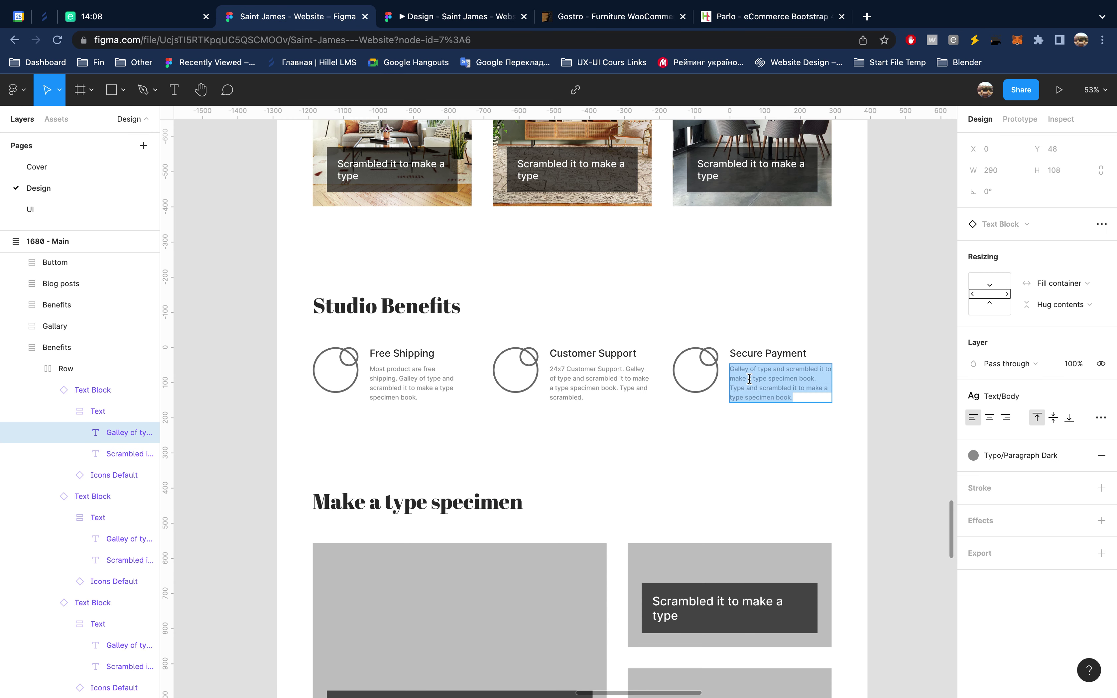
key(ctrl+v)
key(ctrl+z)
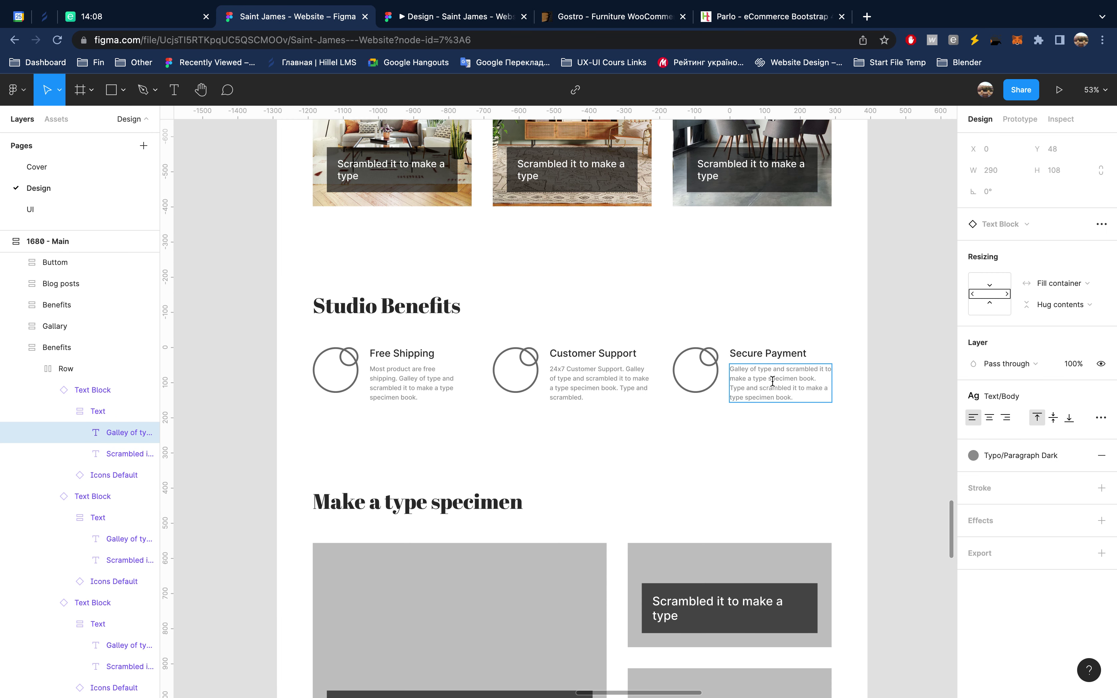
scroll(772, 382, up, 5)
scroll(766, 369, up, 3)
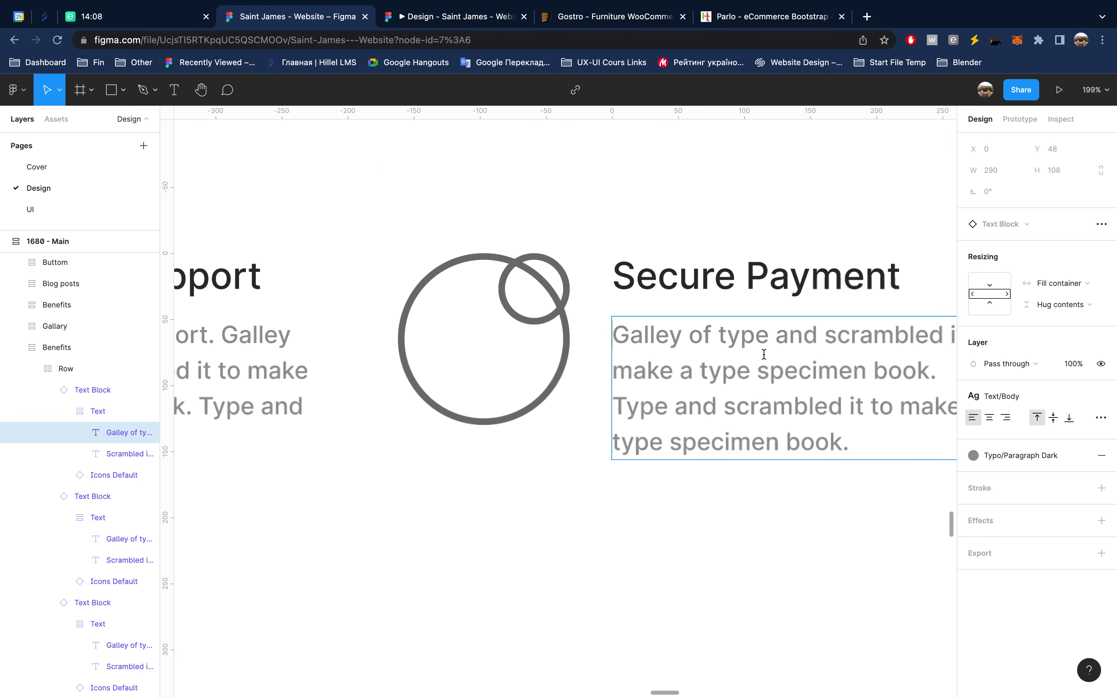
key(ctrl+v)
Step: Remove the trailing placeholder sentence from the Secure Payment paragraph and view the Parlo page
scroll(793, 373, right, 3)
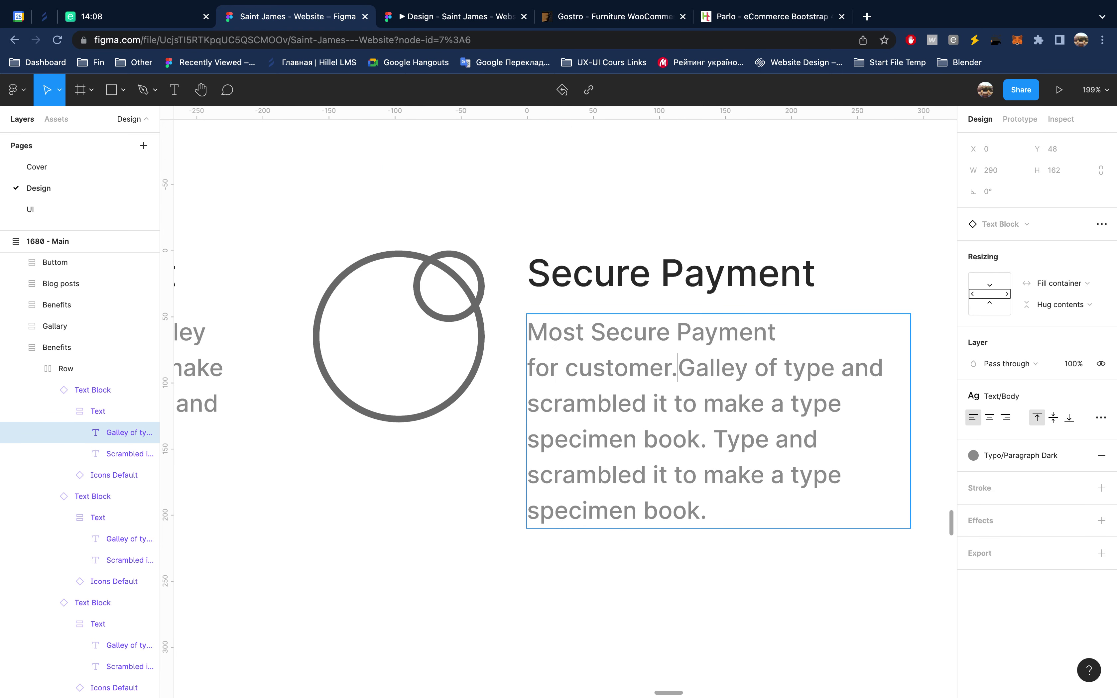
click(714, 441)
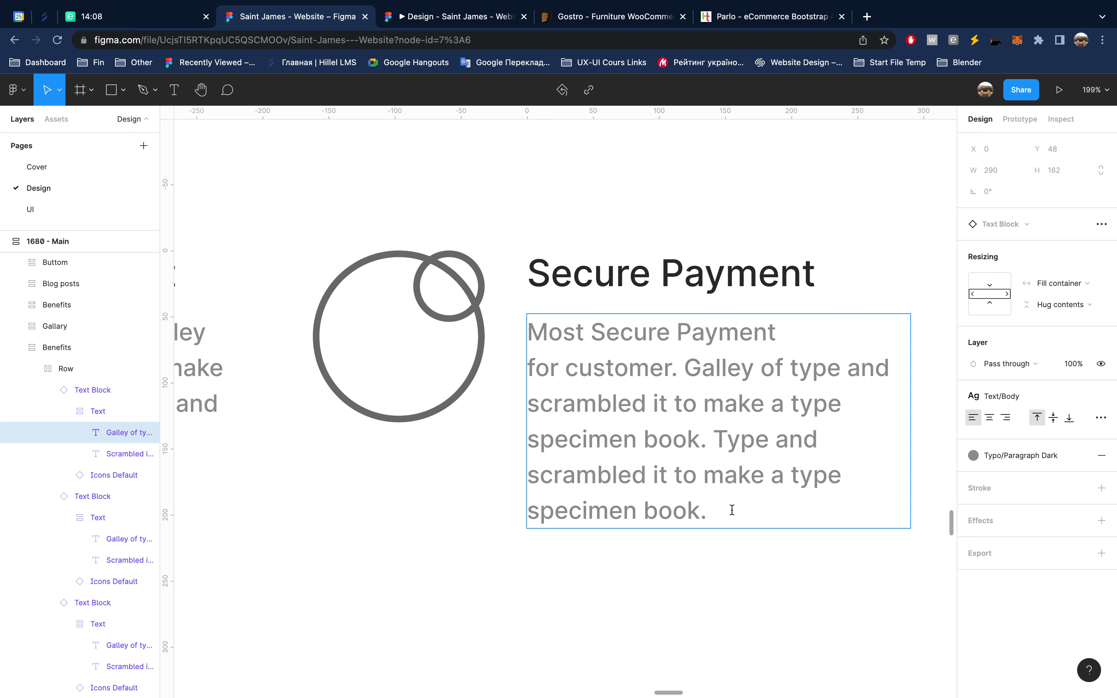
shift+click(732, 509)
key(BackSpace)
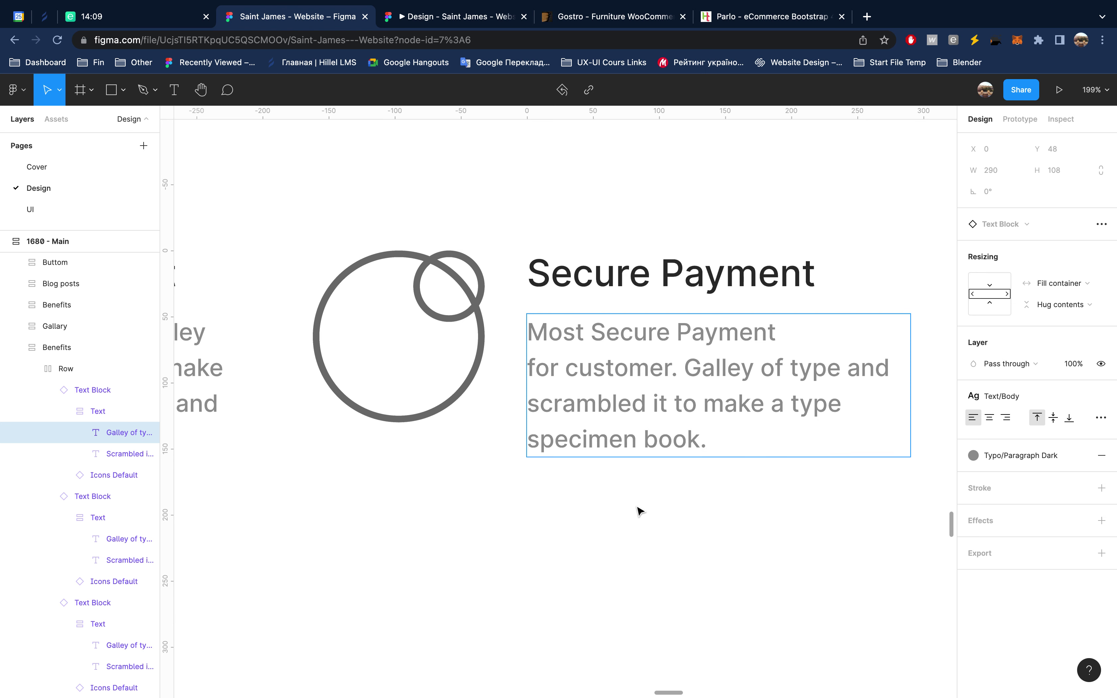
scroll(639, 511, down, 5)
scroll(639, 510, up, 2)
scroll(638, 509, up, 1)
scroll(638, 509, up, 1)
scroll(637, 507, up, 2)
key(ctrl+z)
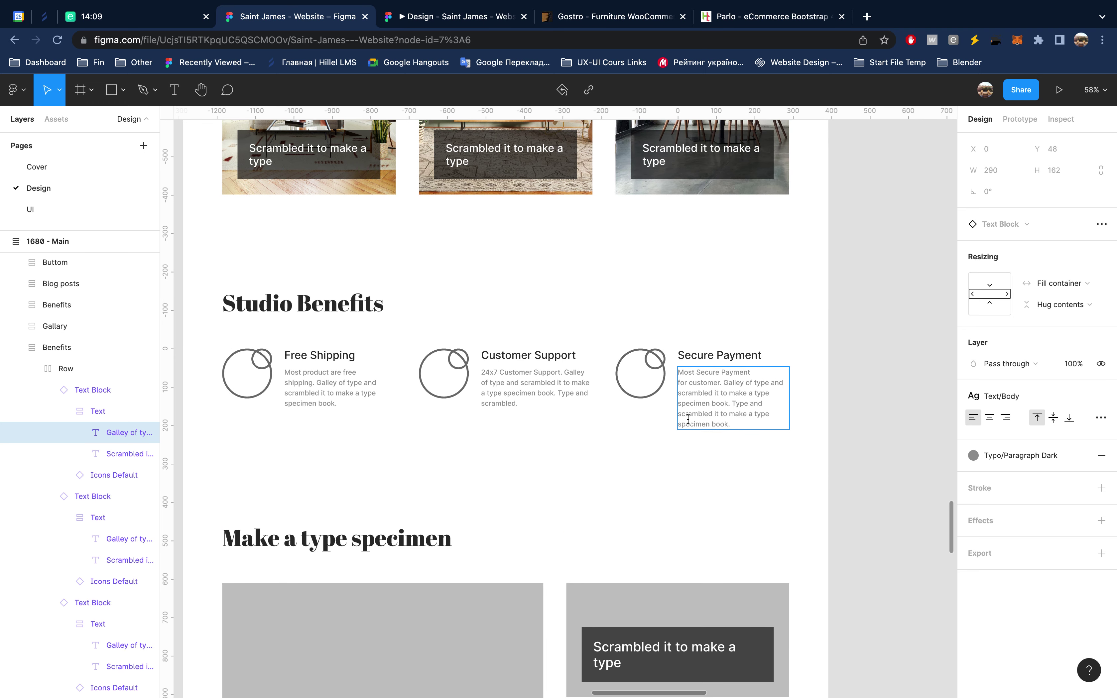
click(751, 425)
key(shift+Up)
key(shift+Up)
key(BackSpace)
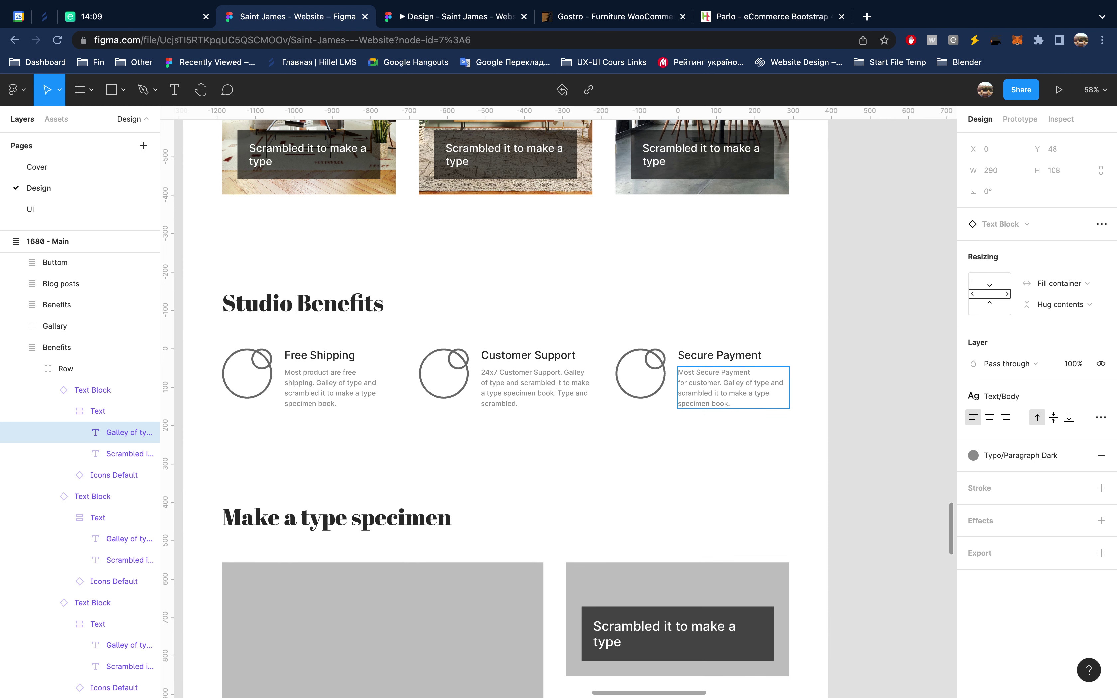
key(Escape)
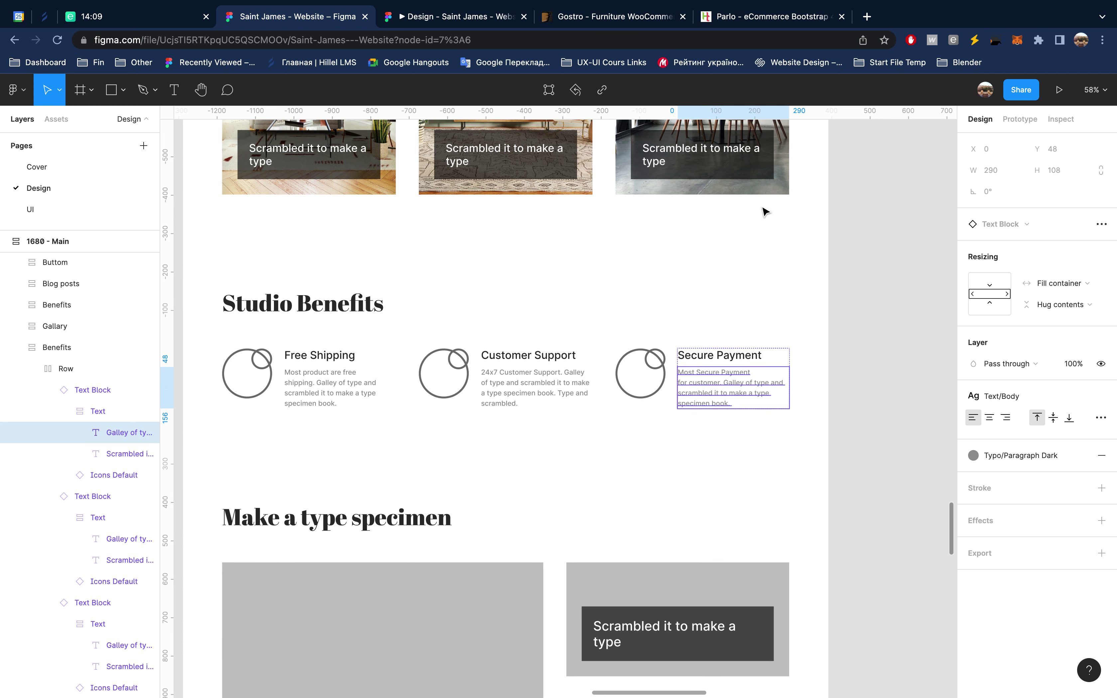
click(790, 18)
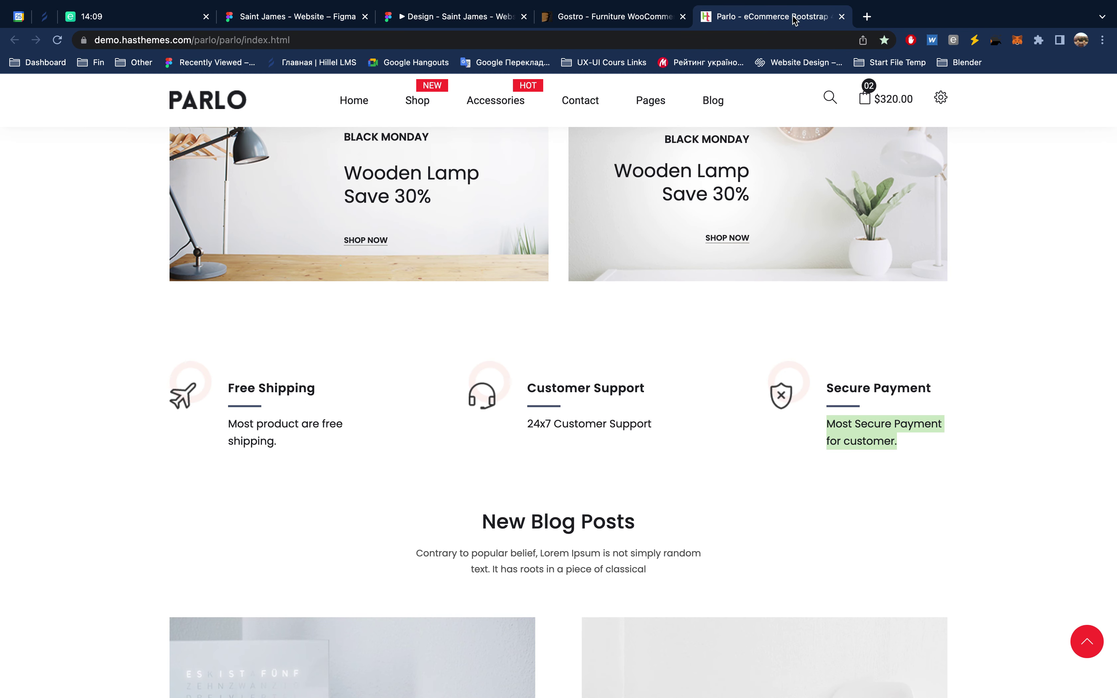
Step: Close the Parlo page and copy the 'New In Hand-picked Daily' heading from the Gostro reference
click(842, 17)
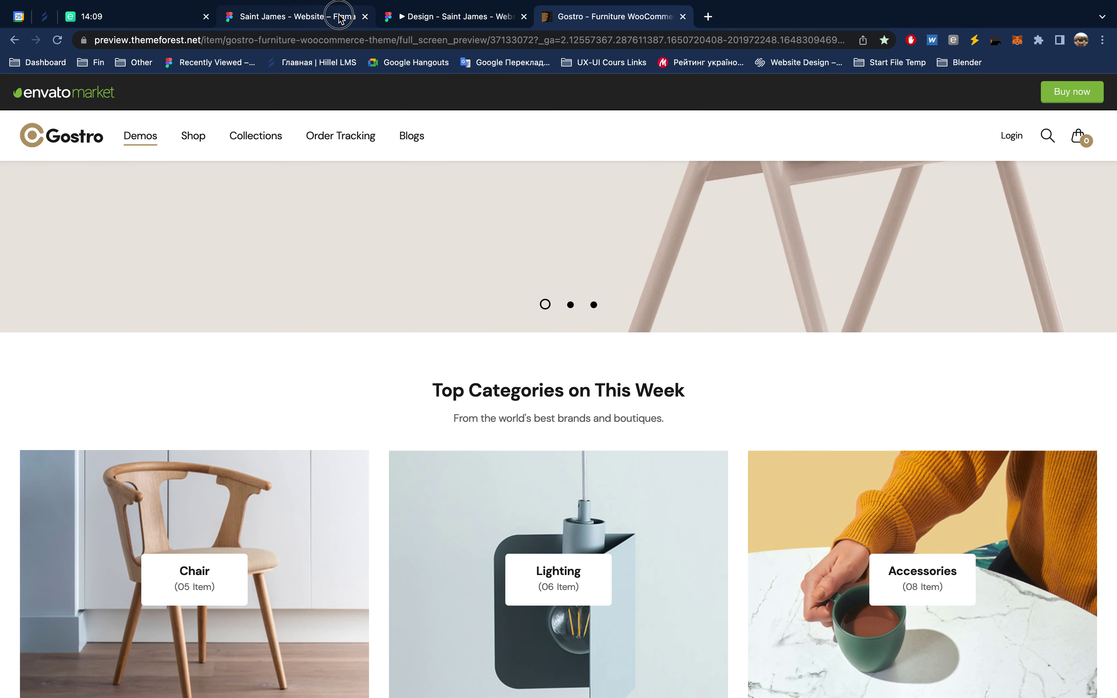
click(341, 19)
scroll(598, 300, down, 5)
scroll(599, 300, left, 5)
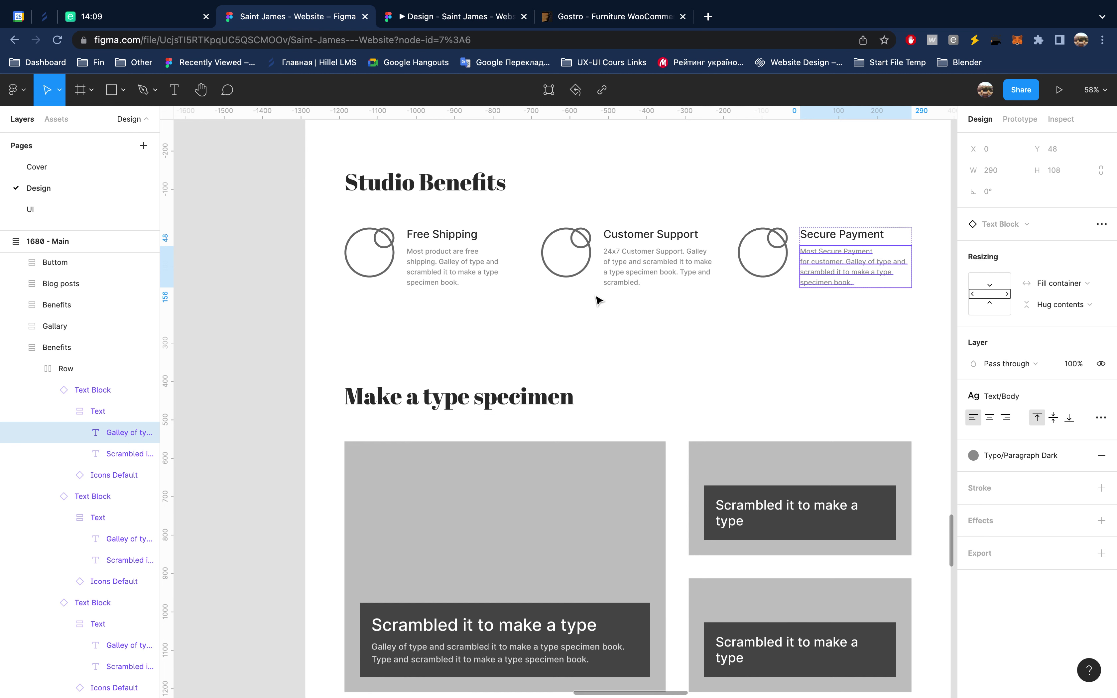
click(588, 17)
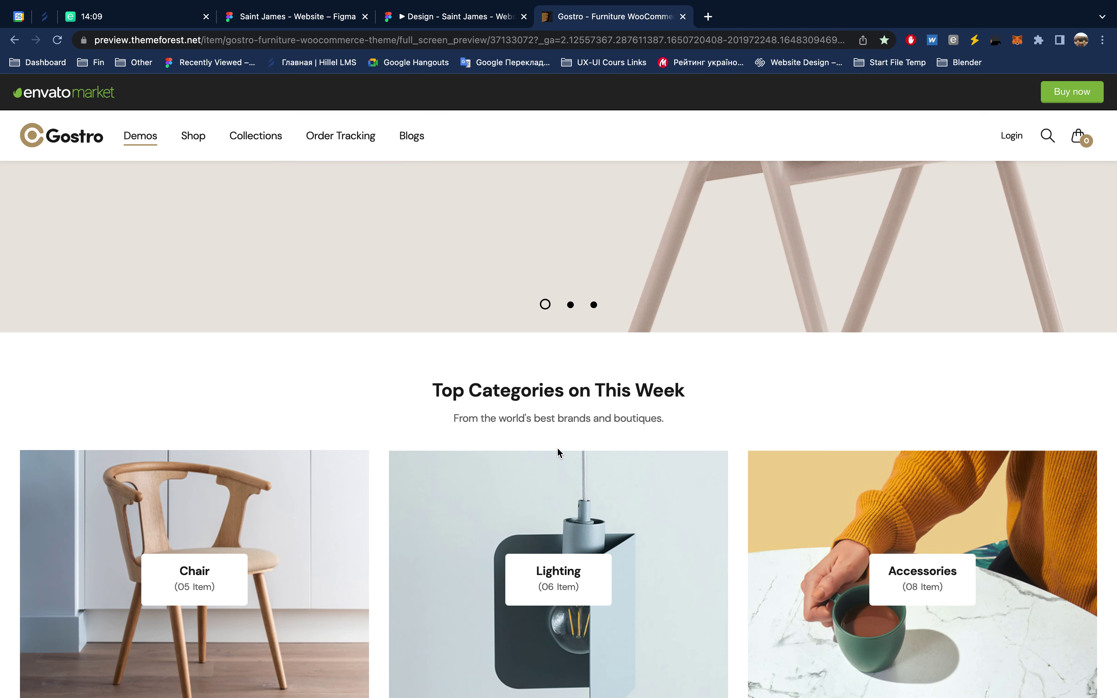
scroll(557, 447, down, 10)
scroll(556, 447, down, 10)
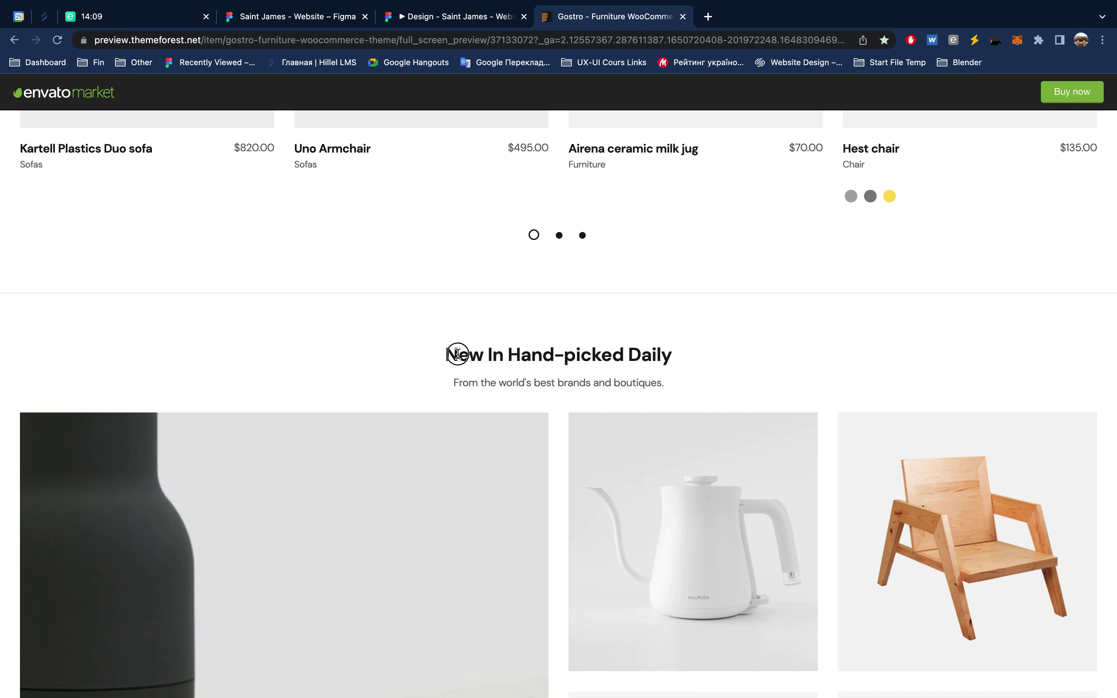
drag(448, 354, 700, 355)
key(ctrl+c)
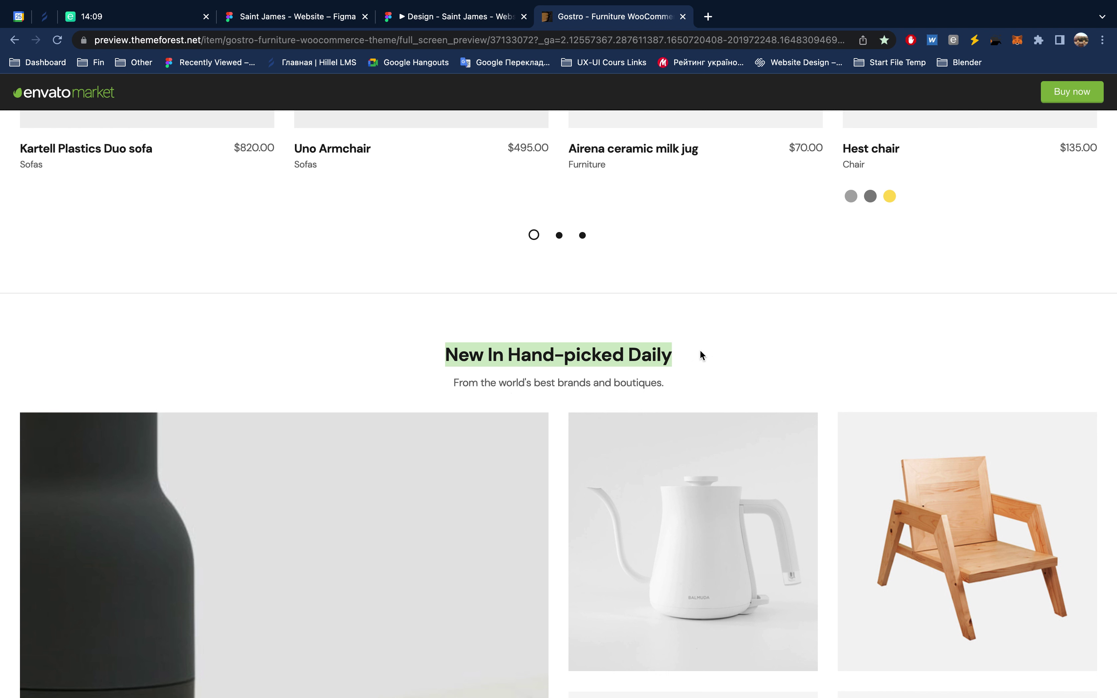
Step: Replace the 'Make a type specimen' Gallery heading with 'New In Hand-picked Daily'
click(337, 18)
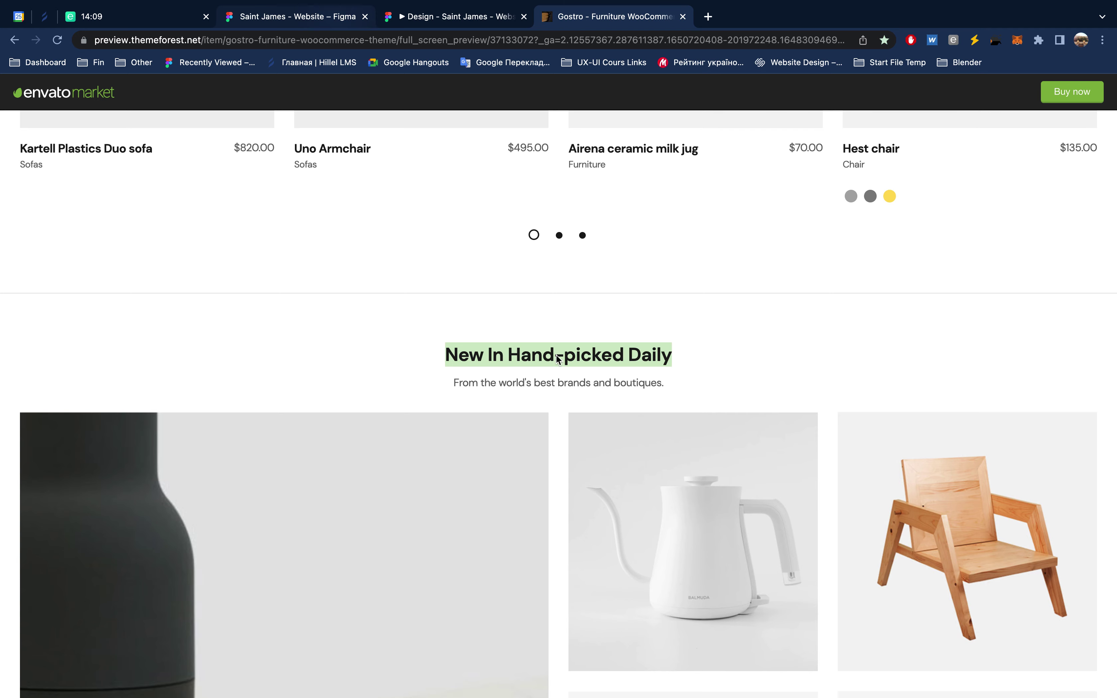
scroll(578, 412, down, 2)
scroll(579, 412, down, 3)
scroll(579, 412, up, 2)
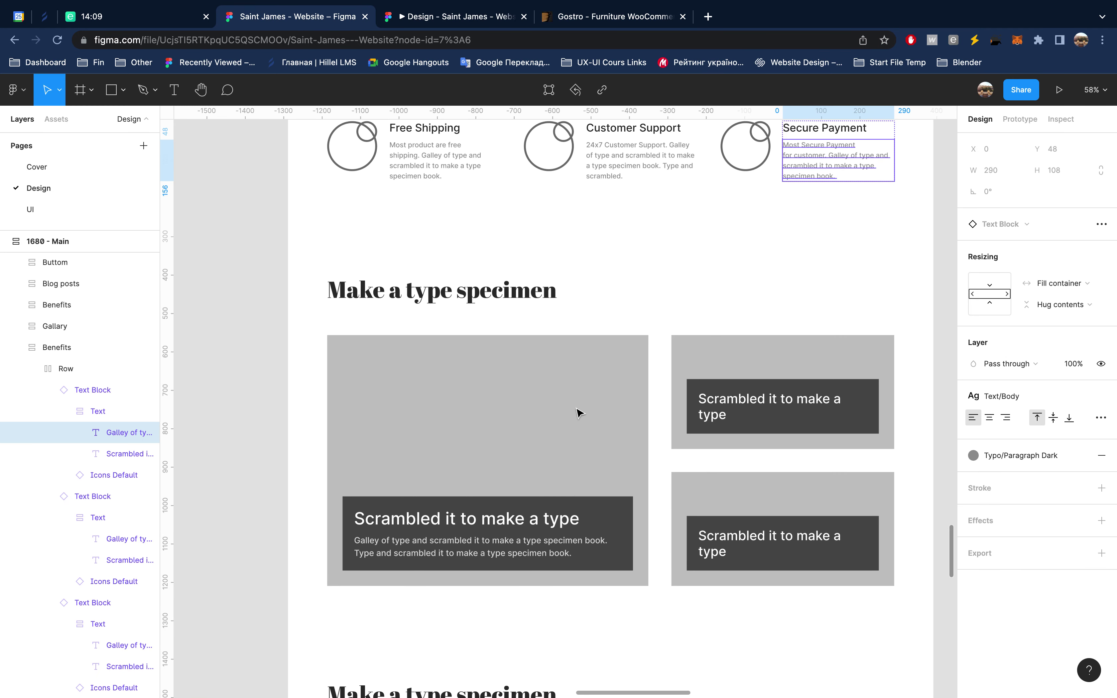
double_click(515, 298)
key(ctrl+v)
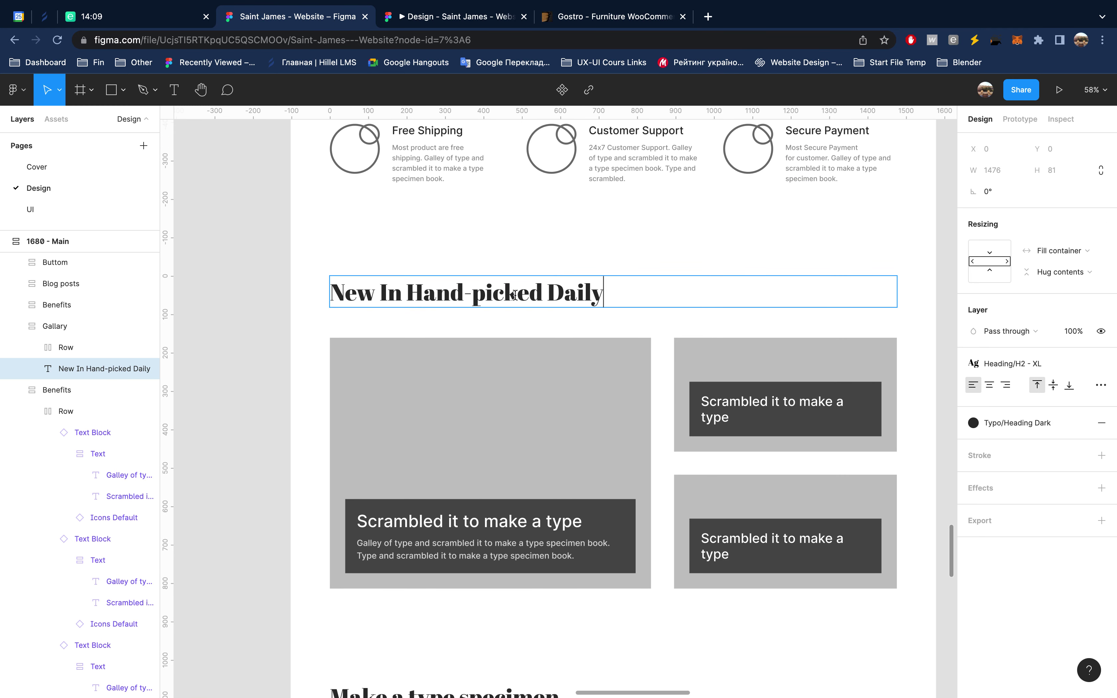
key(Escape)
scroll(625, 373, down, 3)
scroll(626, 373, down, 2)
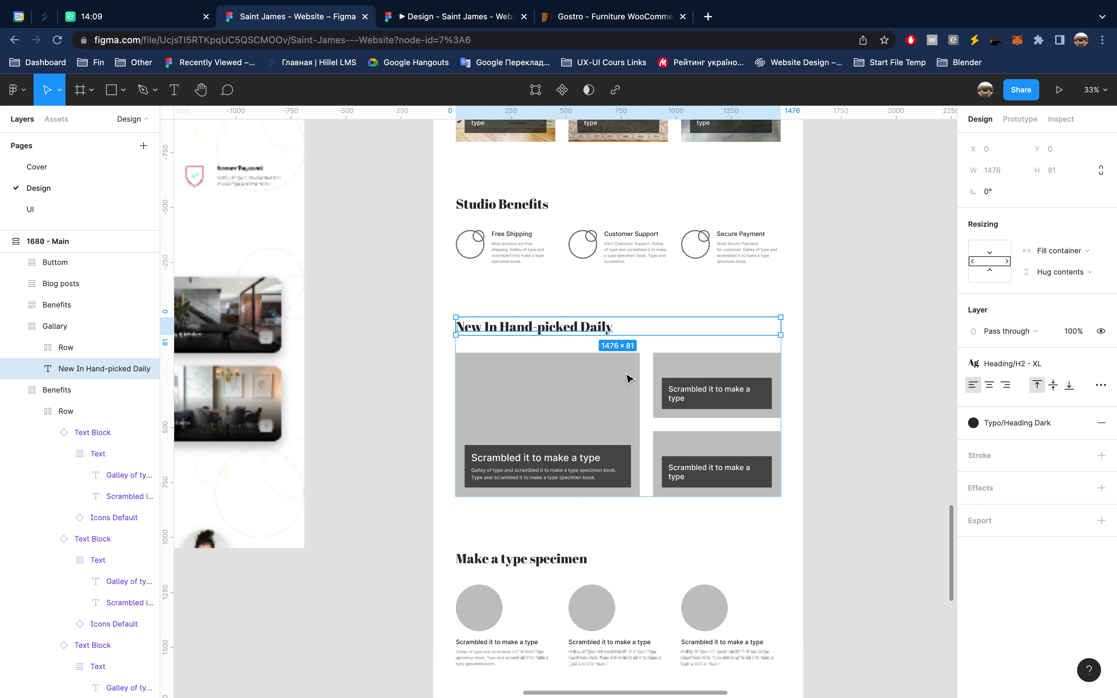
scroll(626, 373, up, 2)
scroll(626, 373, right, 1)
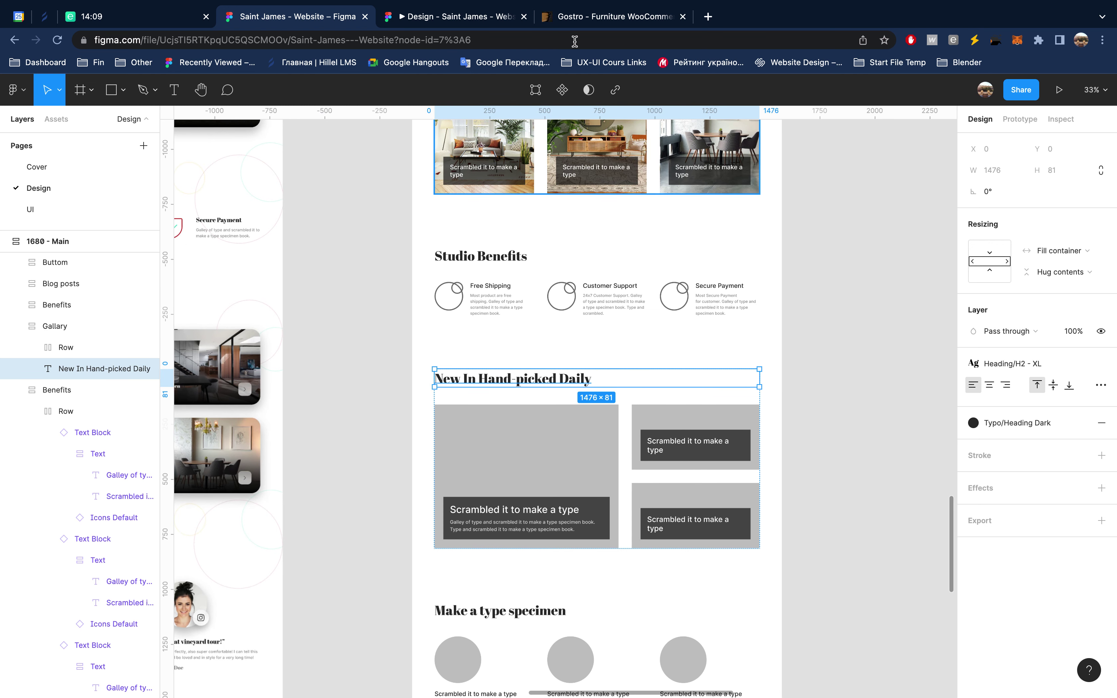
Step: Copy the 'Subscribe and get 20% off' heading from the Gostro reference page
click(595, 18)
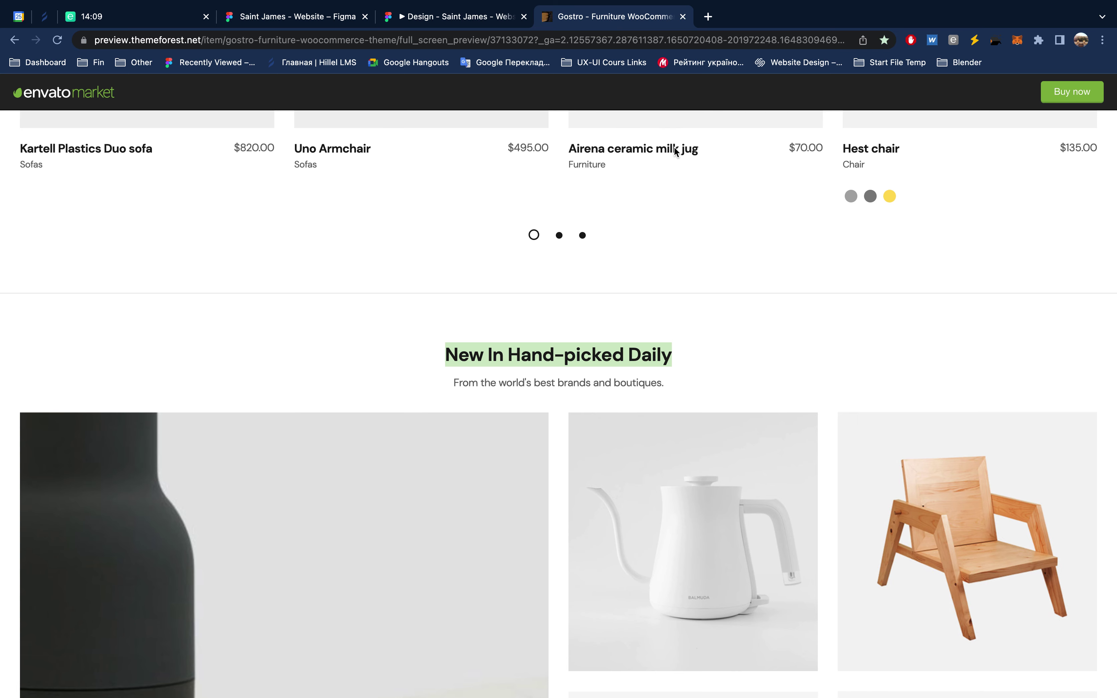
click(701, 313)
scroll(700, 313, down, 2)
scroll(700, 313, down, 5)
scroll(700, 312, down, 3)
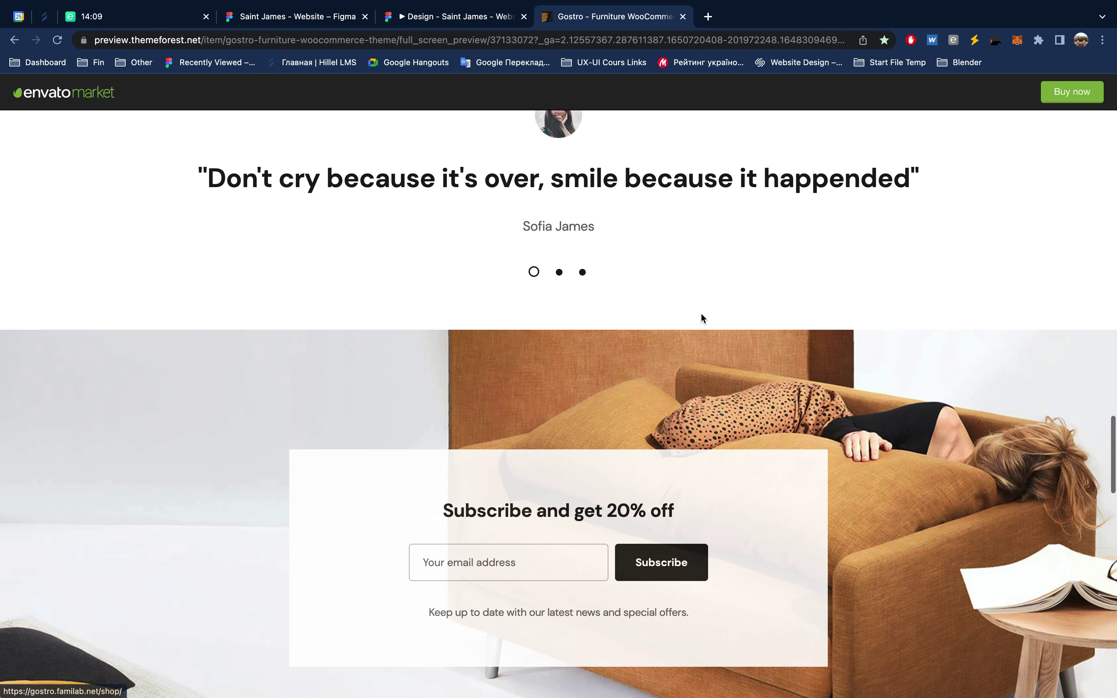
scroll(701, 314, up, 1)
scroll(701, 314, down, 2)
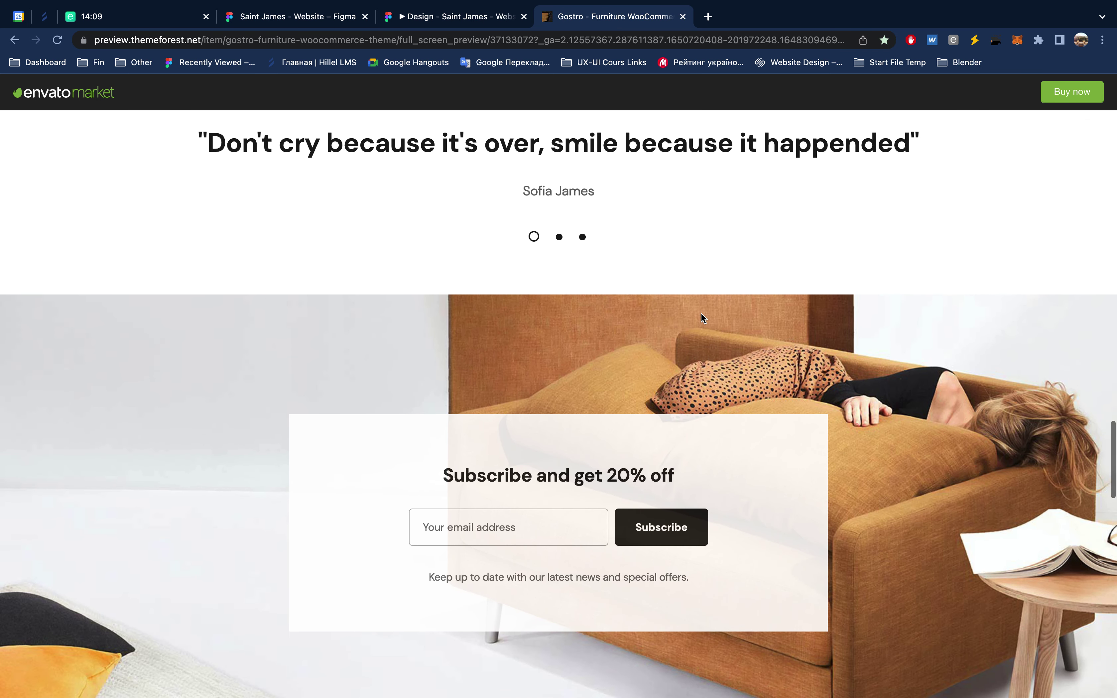
scroll(701, 315, down, 1)
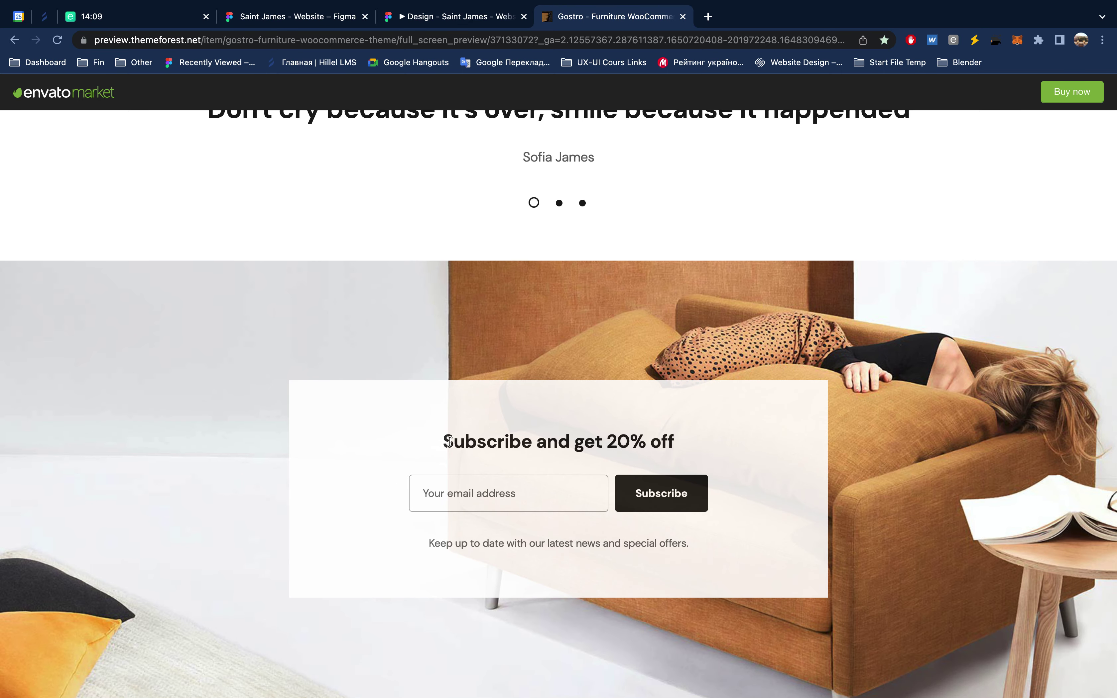
drag(443, 441, 680, 452)
key(ctrl+c)
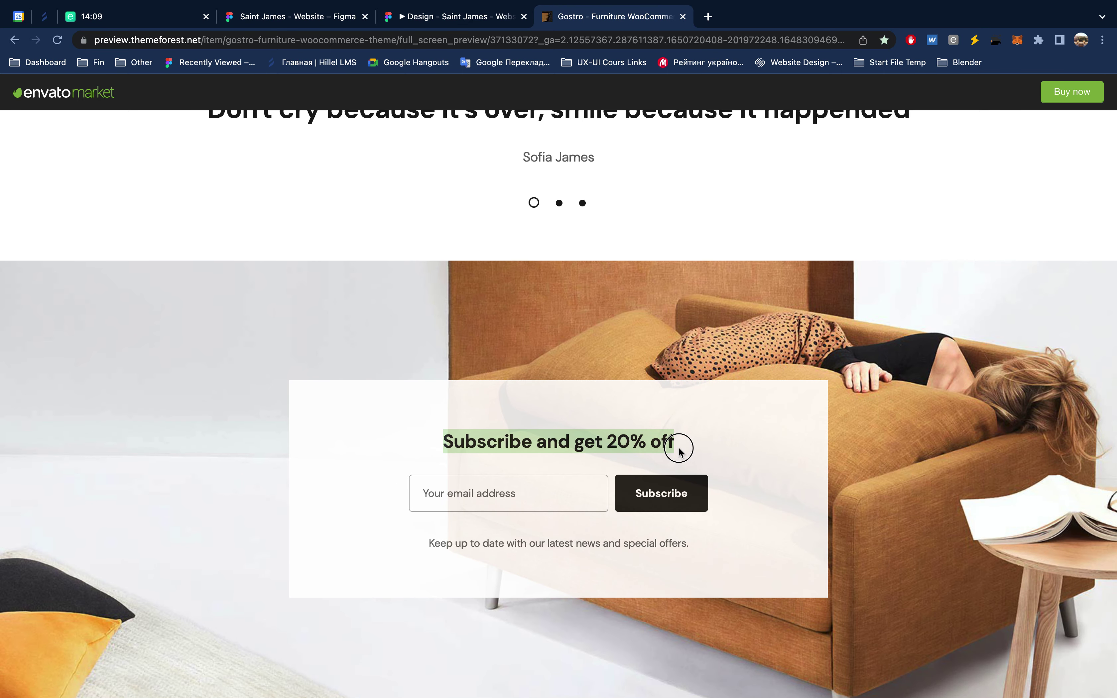
click(311, 23)
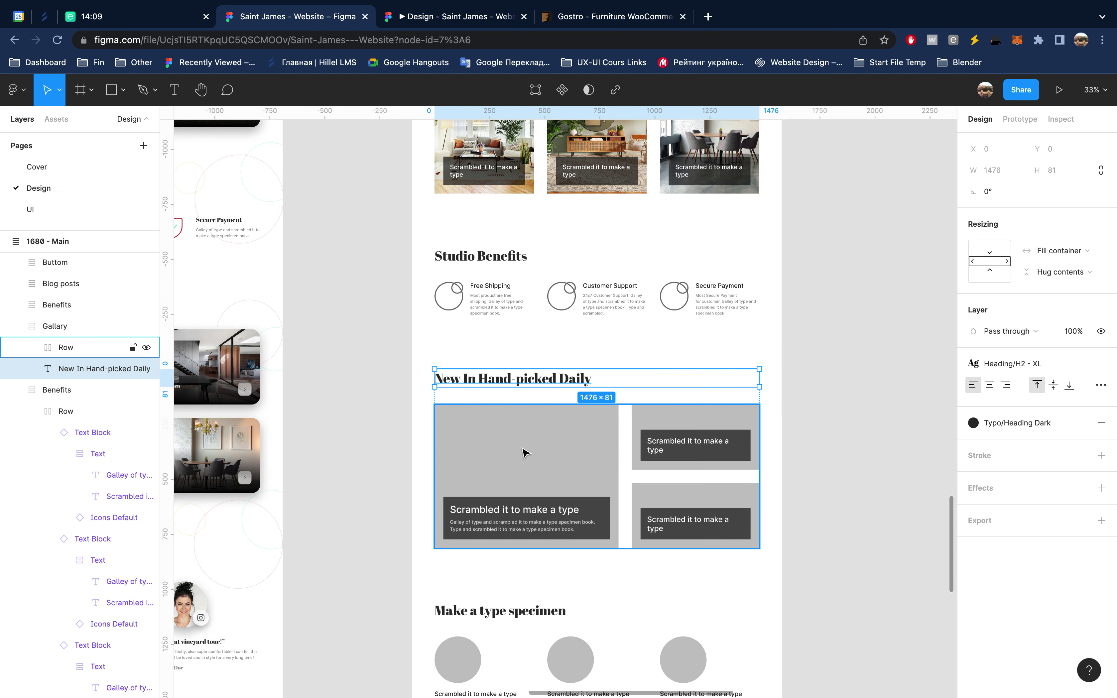
Step: Paste 'Subscribe and get 20% off' as the CTA block's heading
scroll(525, 452, down, 4)
scroll(525, 452, down, 5)
scroll(525, 452, down, 4)
scroll(525, 452, down, 2)
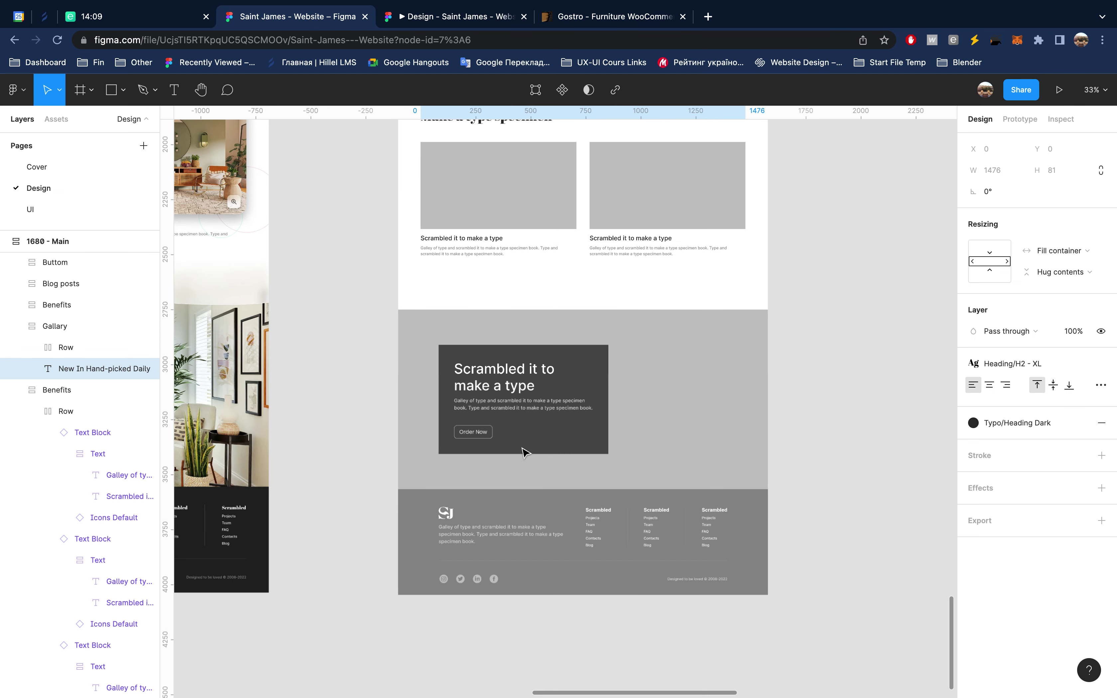
double_click(507, 382)
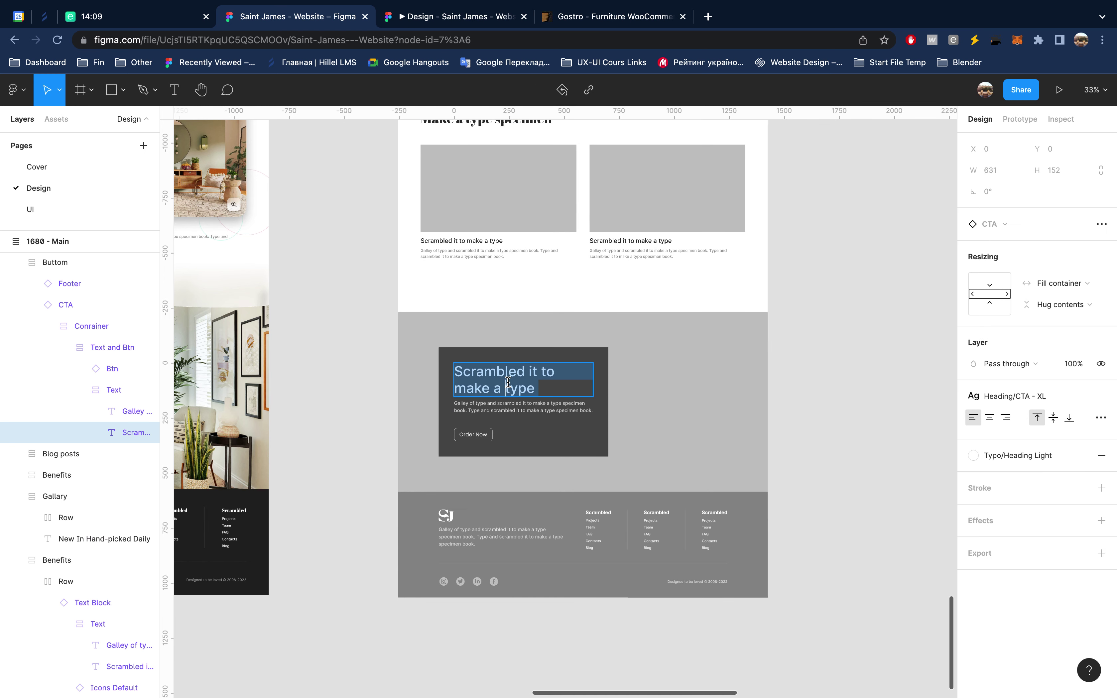
key(ctrl+v)
key(Escape)
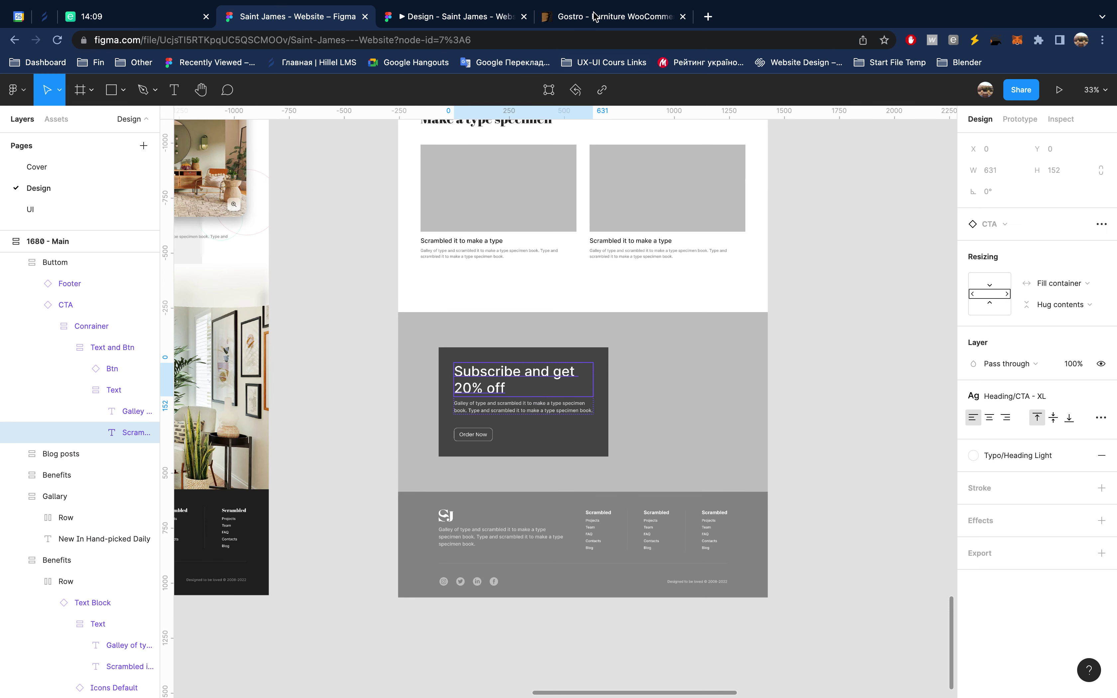
Step: Replace the CTA placeholder paragraph with the Gostro keep-up-to-date offers line
click(595, 17)
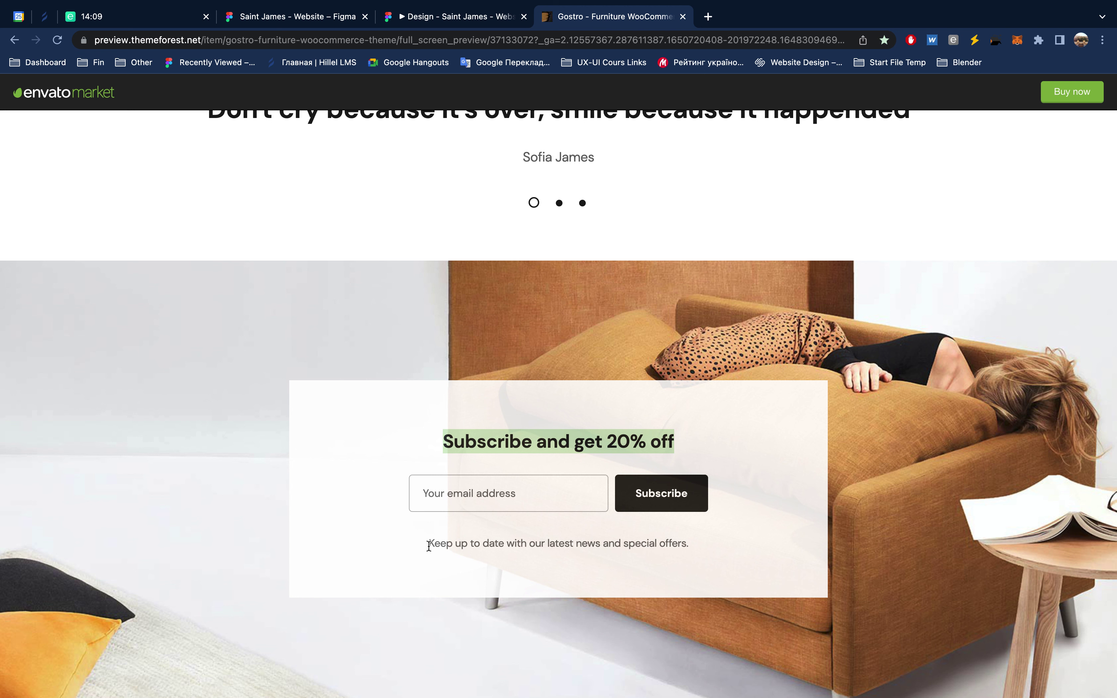
drag(429, 545, 700, 548)
key(ctrl+c)
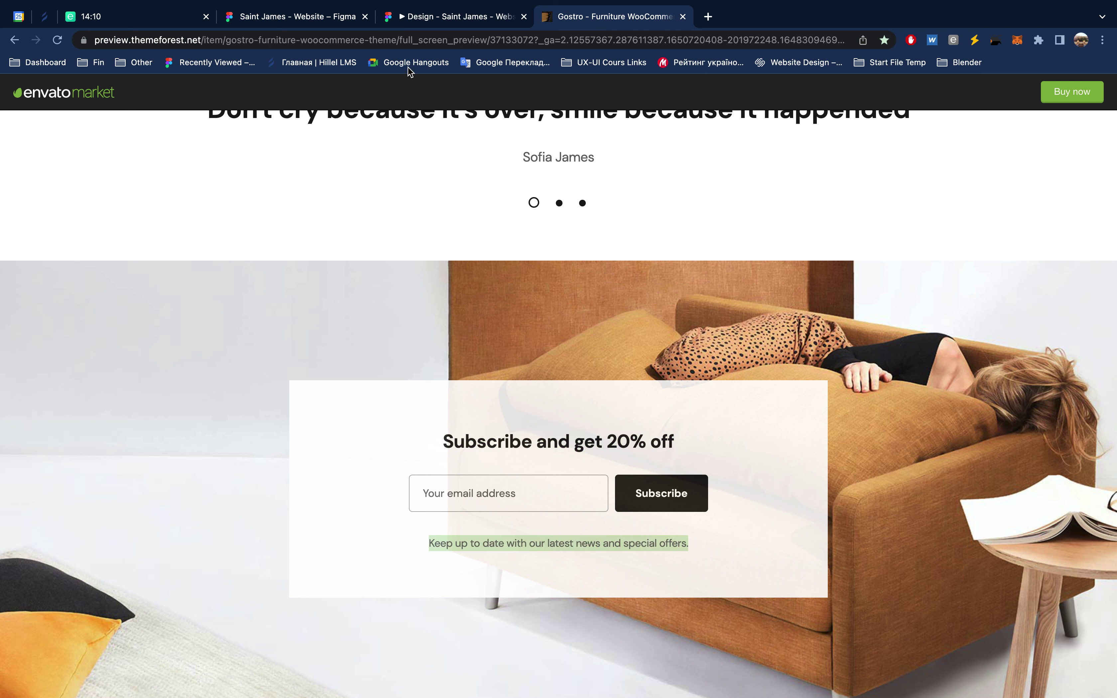
click(339, 18)
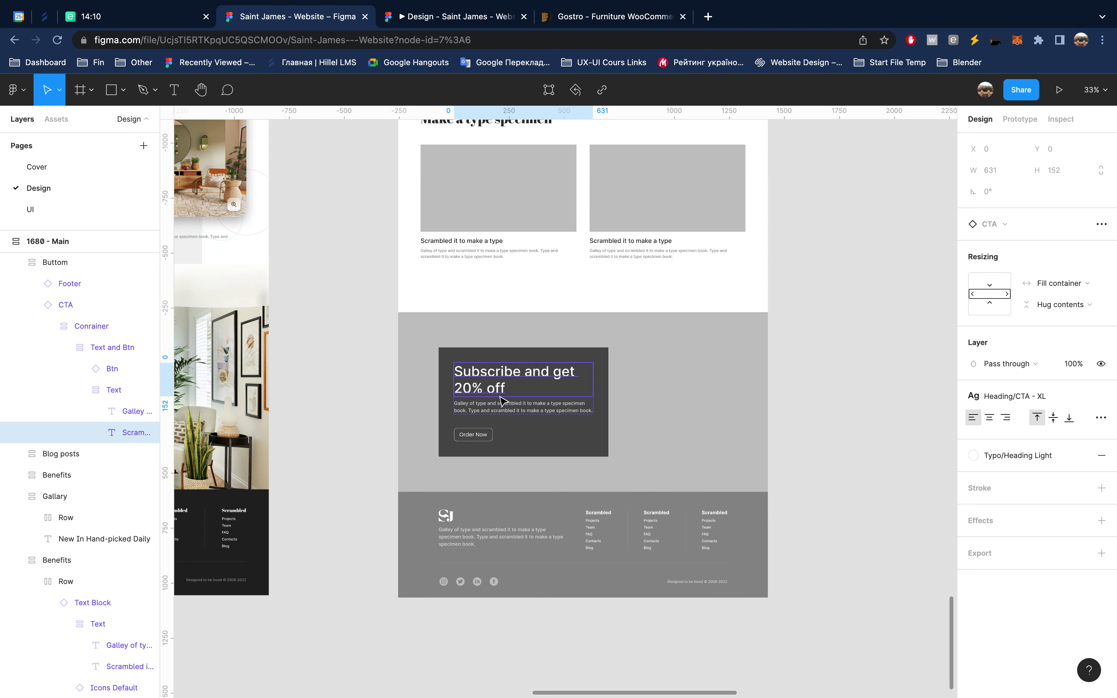
double_click(491, 412)
key(ctrl+v)
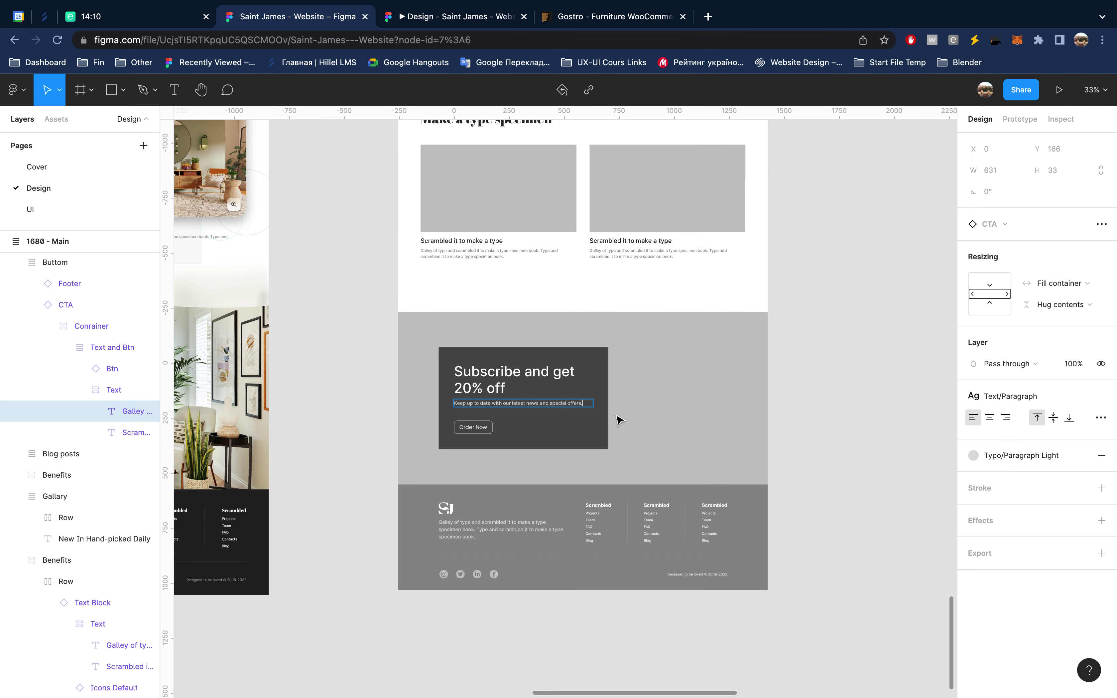
click(474, 428)
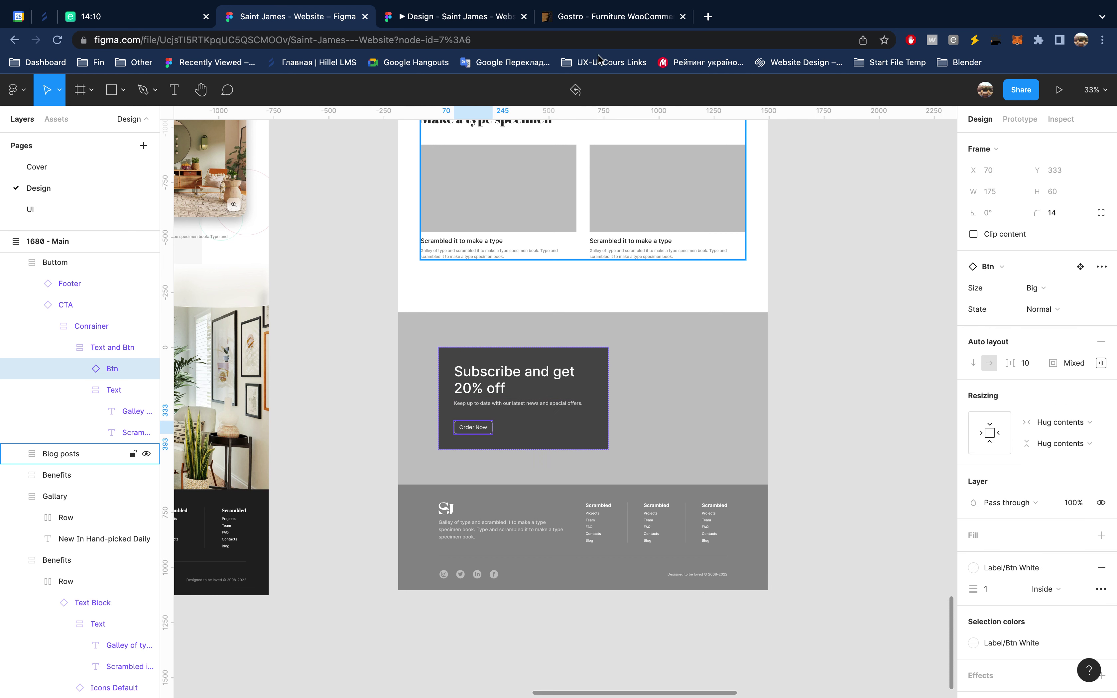
Step: Copy 'Subscribe' from the Gostro button and make it the CTA button label instead of Order Now
click(606, 16)
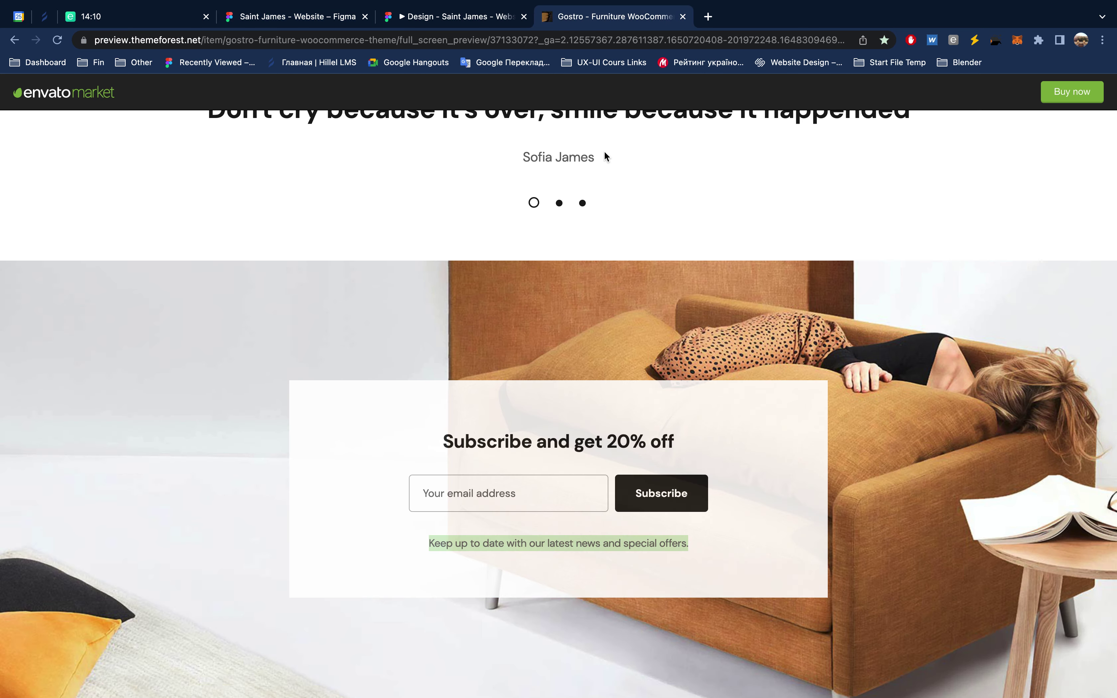
double_click(667, 493)
right_click(667, 493)
click(735, 523)
click(286, 19)
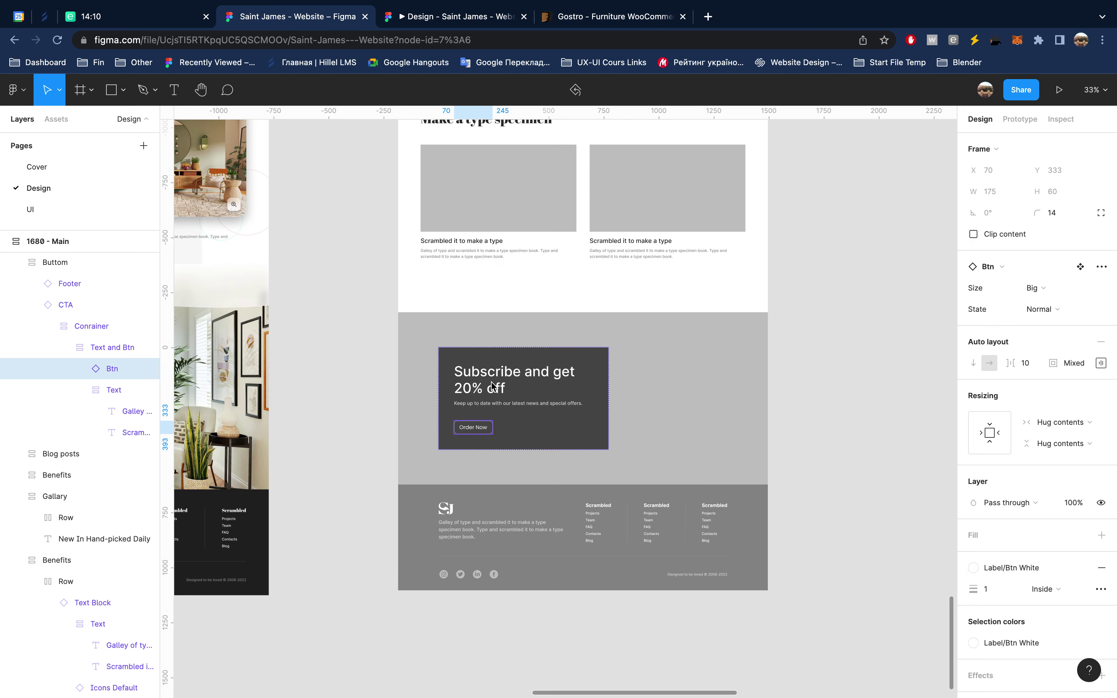
double_click(480, 430)
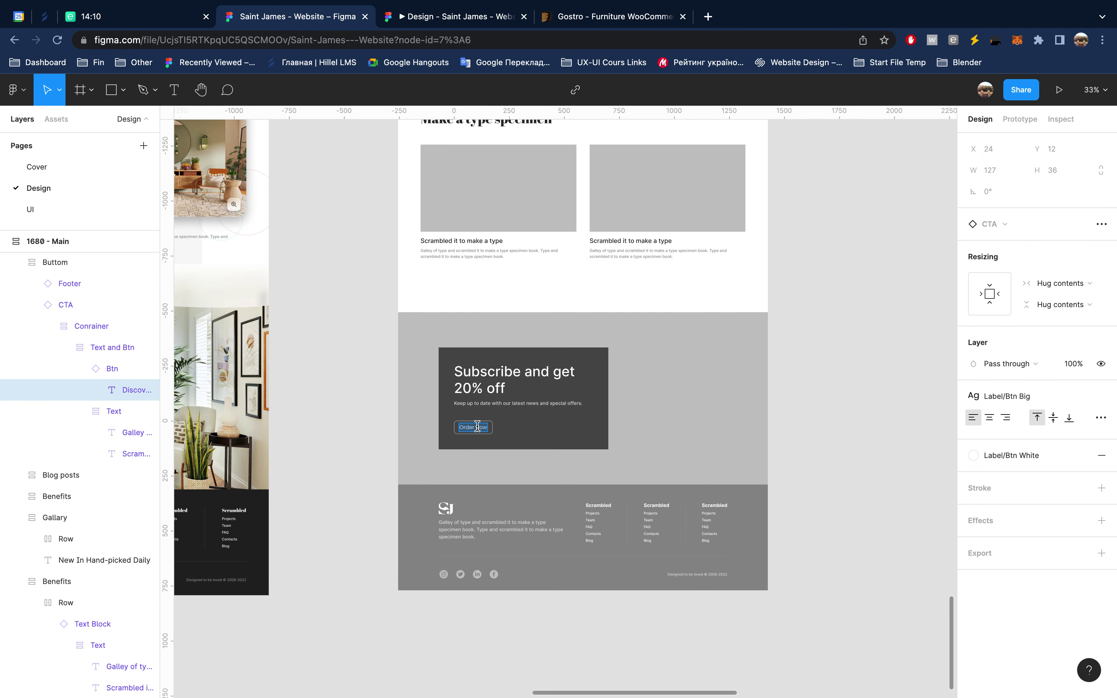
key(ctrl+v)
key(Escape)
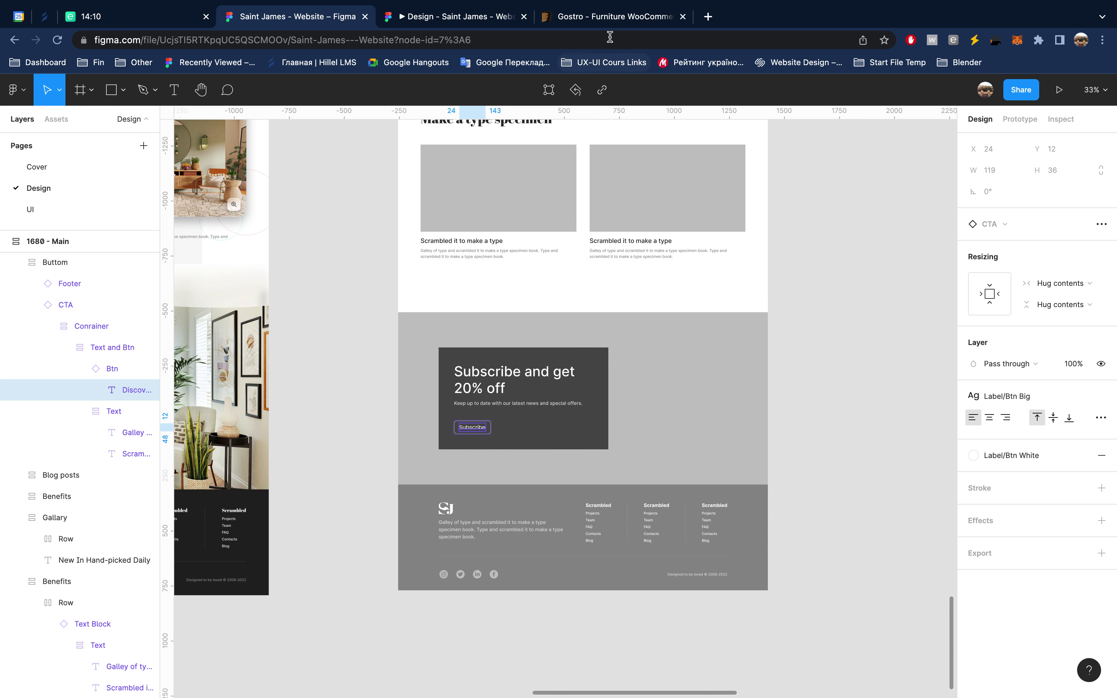
click(610, 18)
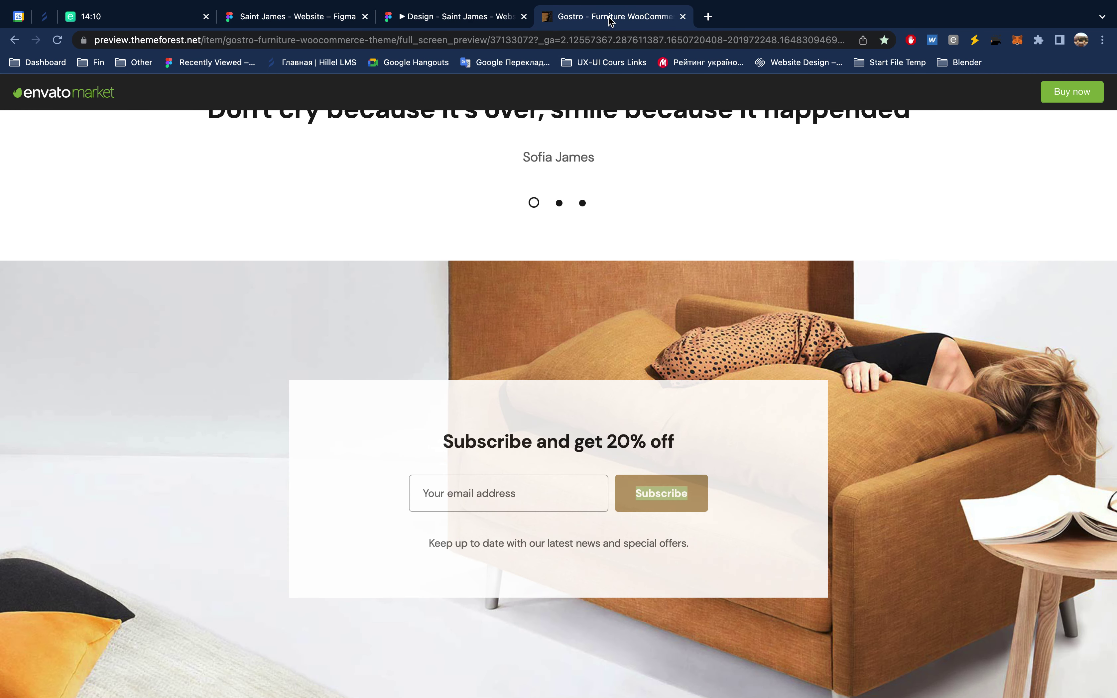
Step: Close the Gostro reference tab and return to the Saint James design
scroll(670, 445, down, 5)
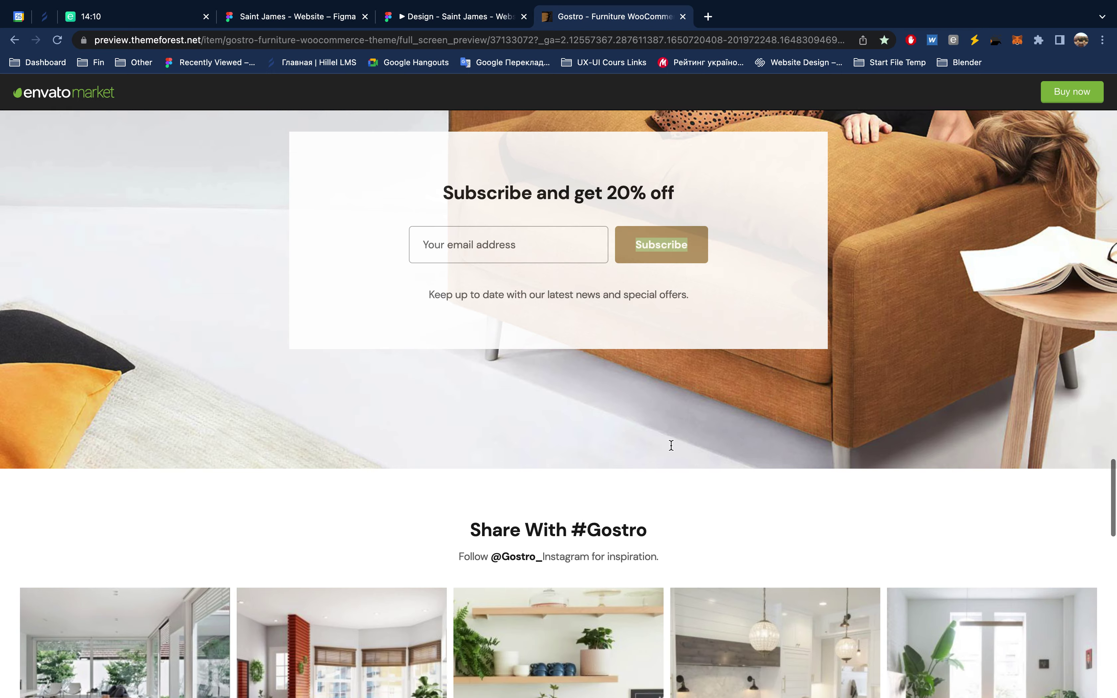
scroll(669, 447, down, 1)
scroll(669, 448, down, 7)
scroll(672, 449, up, 1)
scroll(671, 449, up, 5)
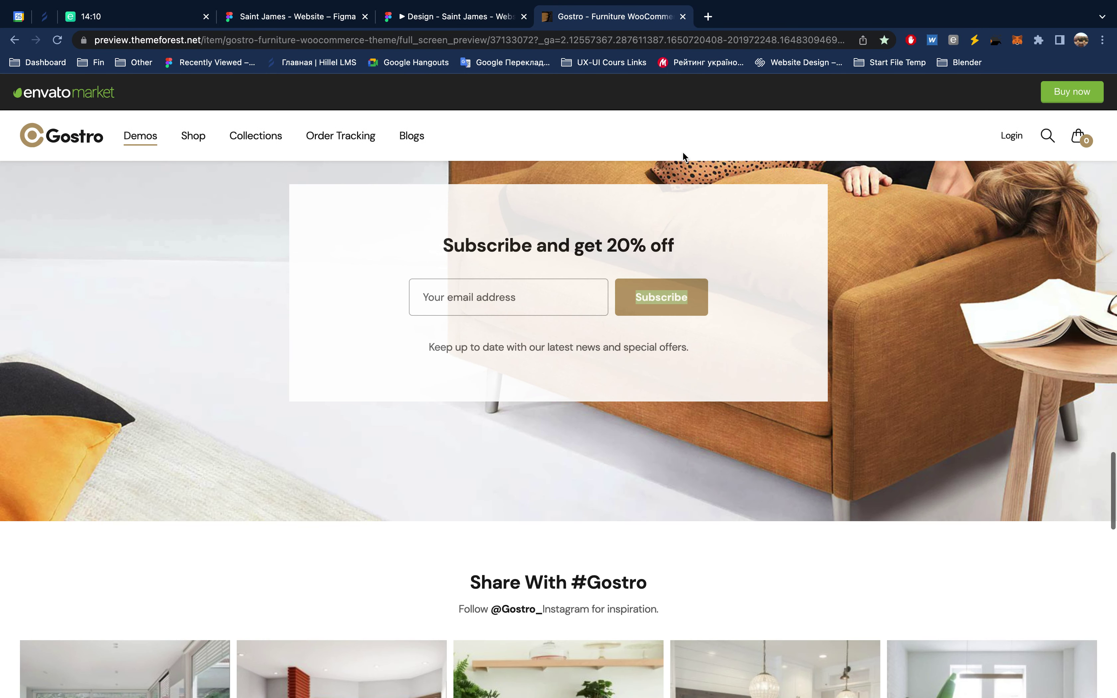
click(683, 17)
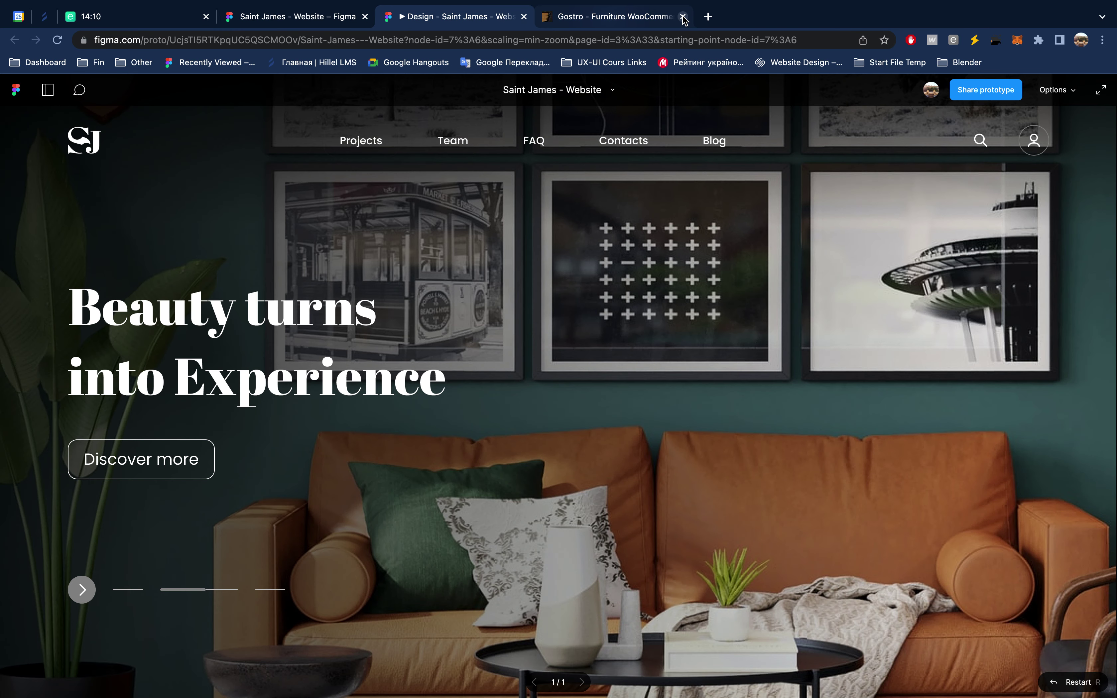
click(346, 16)
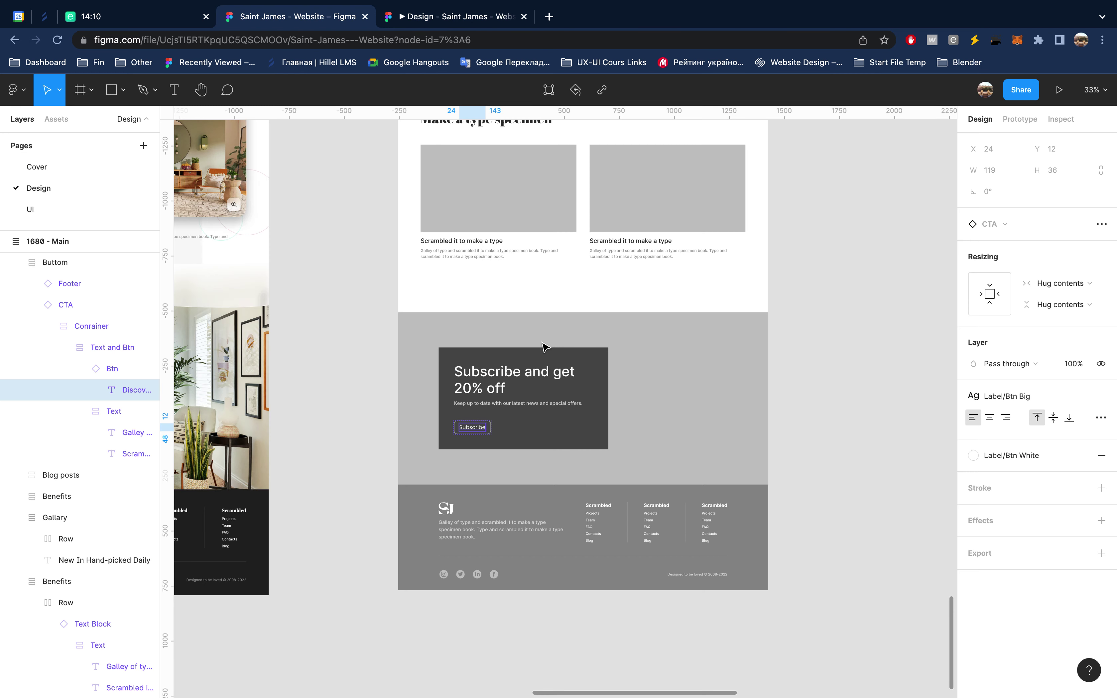
scroll(543, 349, up, 2)
scroll(543, 349, up, 4)
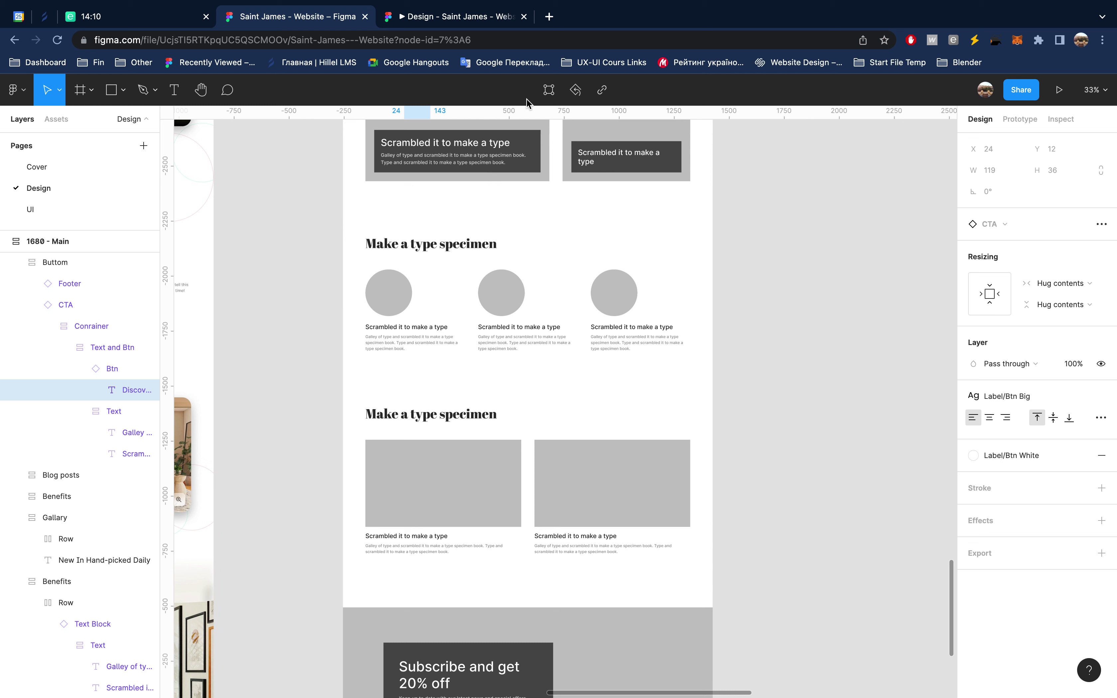
Step: Open the Home Modern – Funori template from the bookmarks in a new tab
click(548, 16)
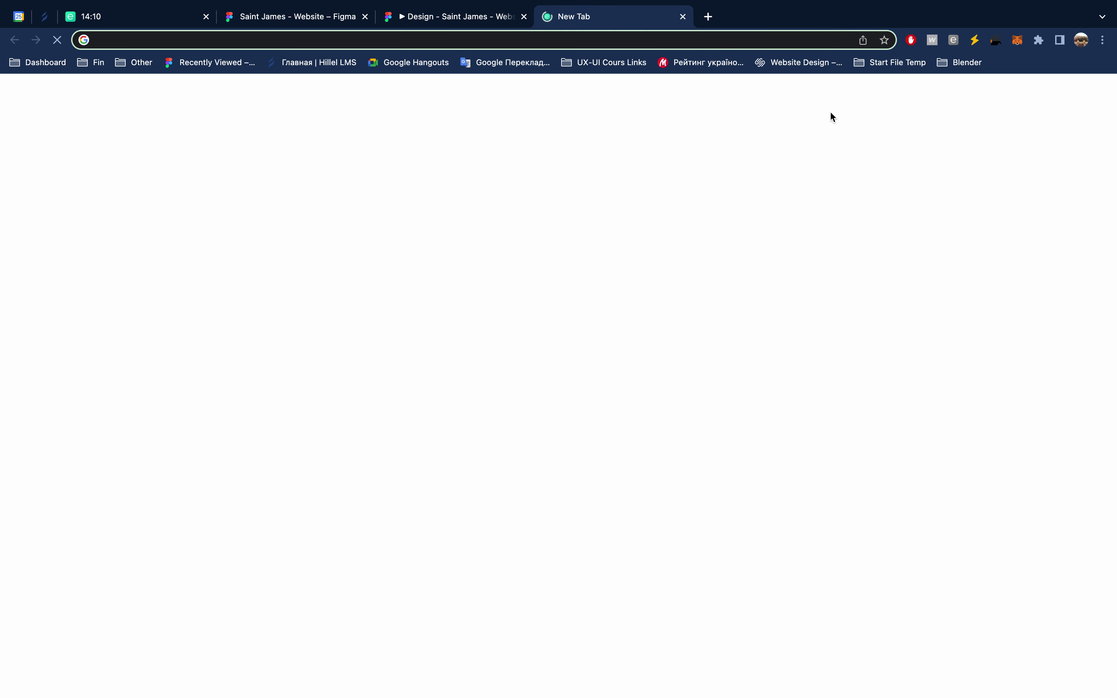
click(885, 62)
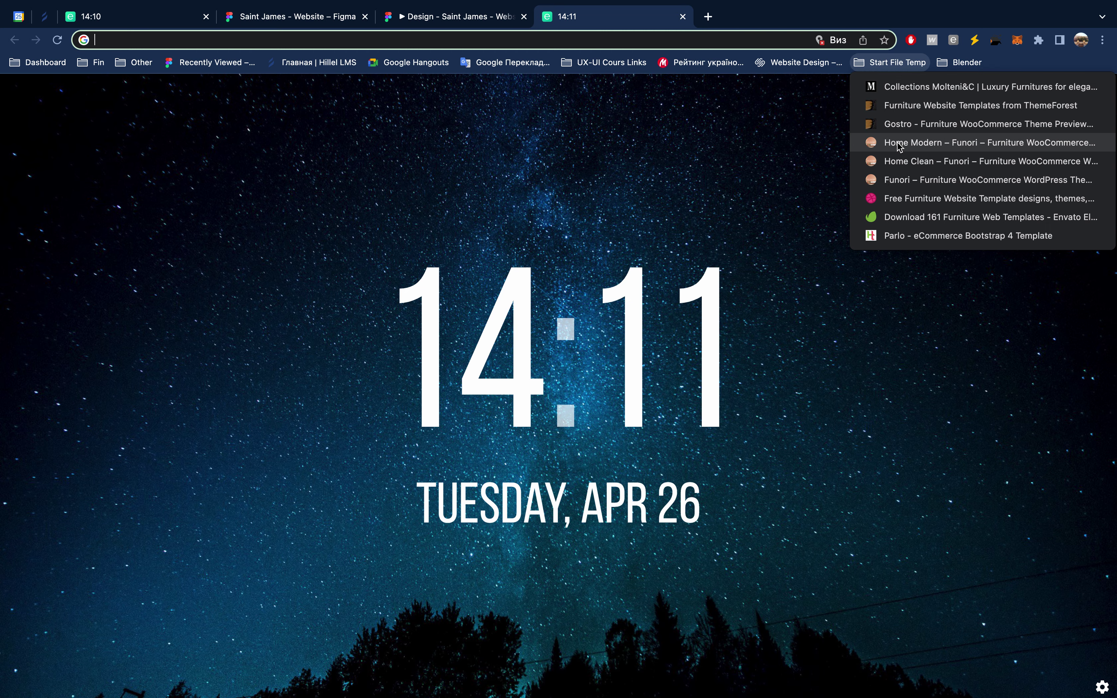
click(448, 43)
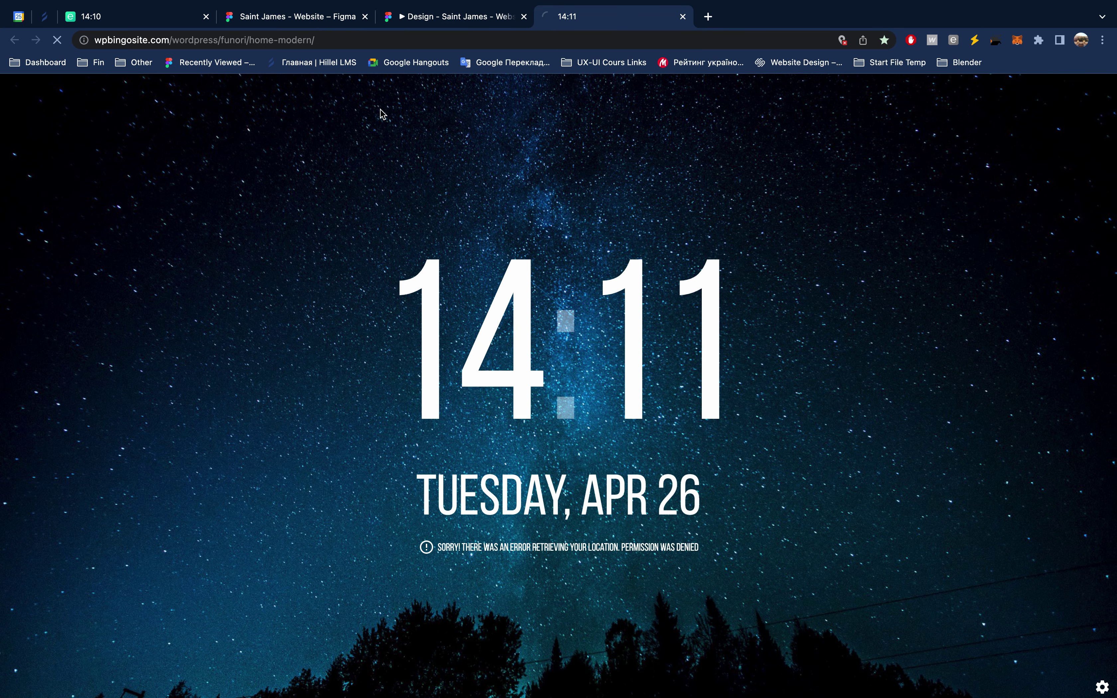
key(ctrl+shift+Tab)
key(ctrl+shift+Tab)
scroll(501, 277, up, 3)
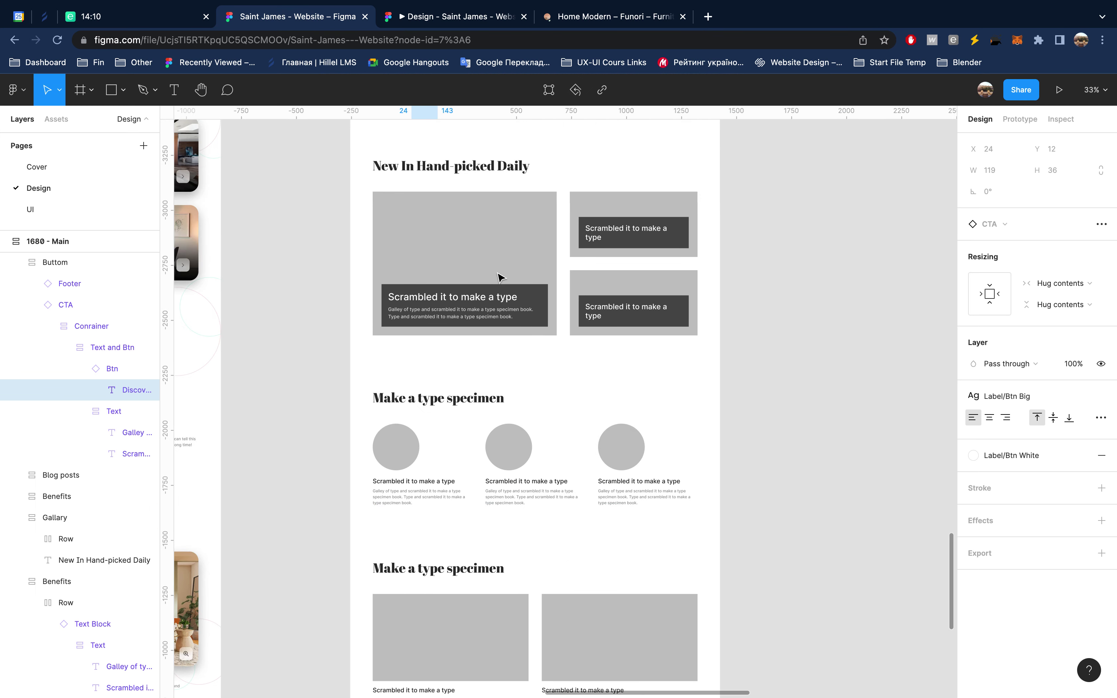
Step: From a Top Categories card, give the main Text on Img component a 40 corner radius
scroll(500, 277, up, 2)
scroll(501, 276, up, 3)
scroll(501, 277, up, 3)
scroll(501, 277, left, 1)
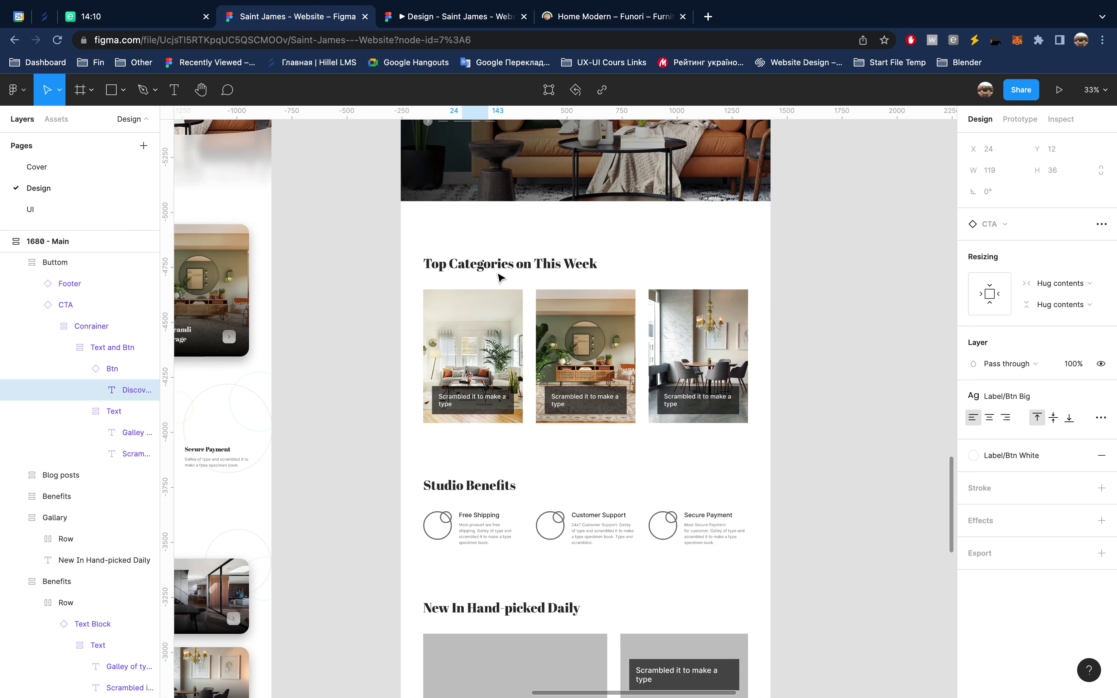
scroll(500, 276, left, 3)
scroll(498, 277, down, 1)
scroll(498, 277, left, 1)
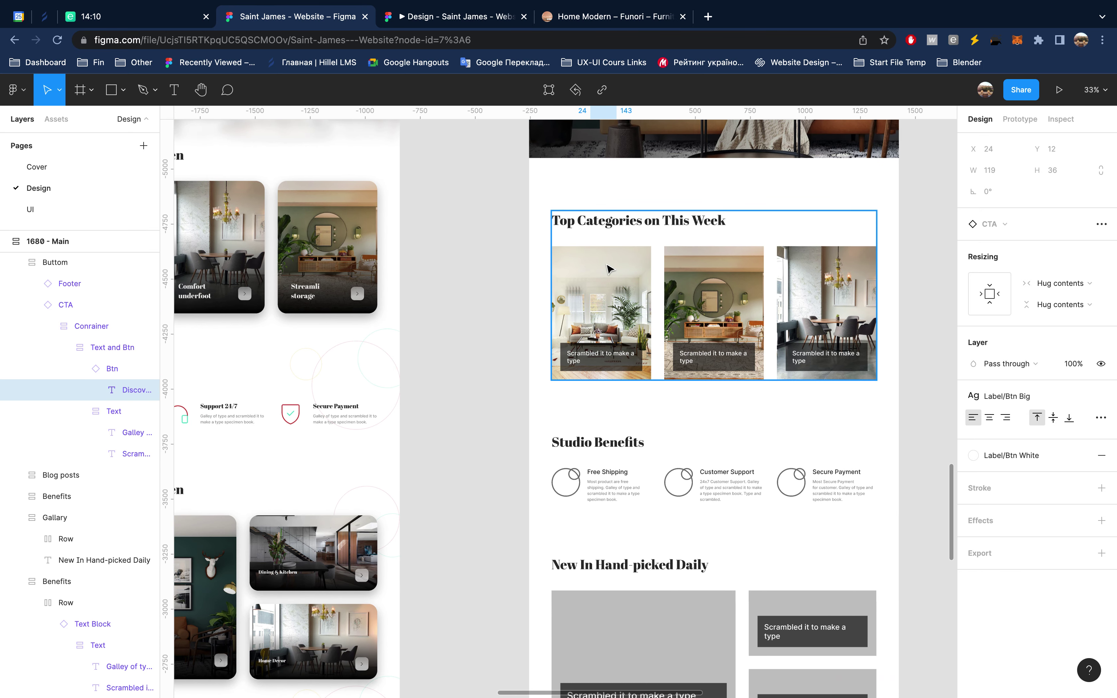
double_click(608, 269)
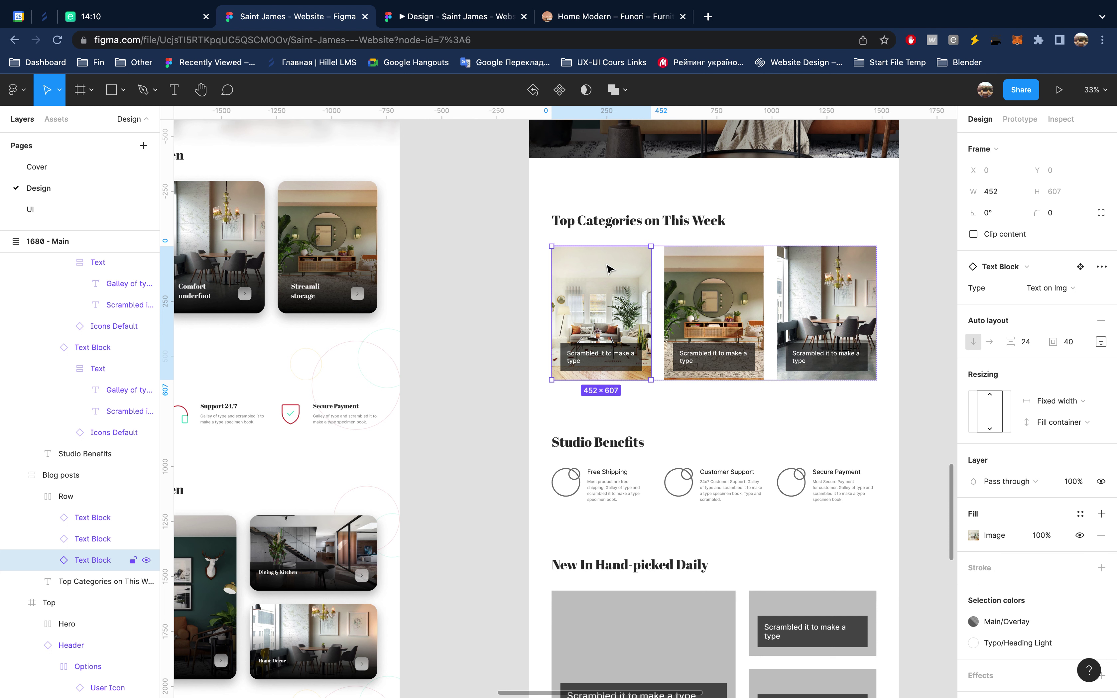
scroll(608, 268, left, 3)
scroll(608, 269, up, 1)
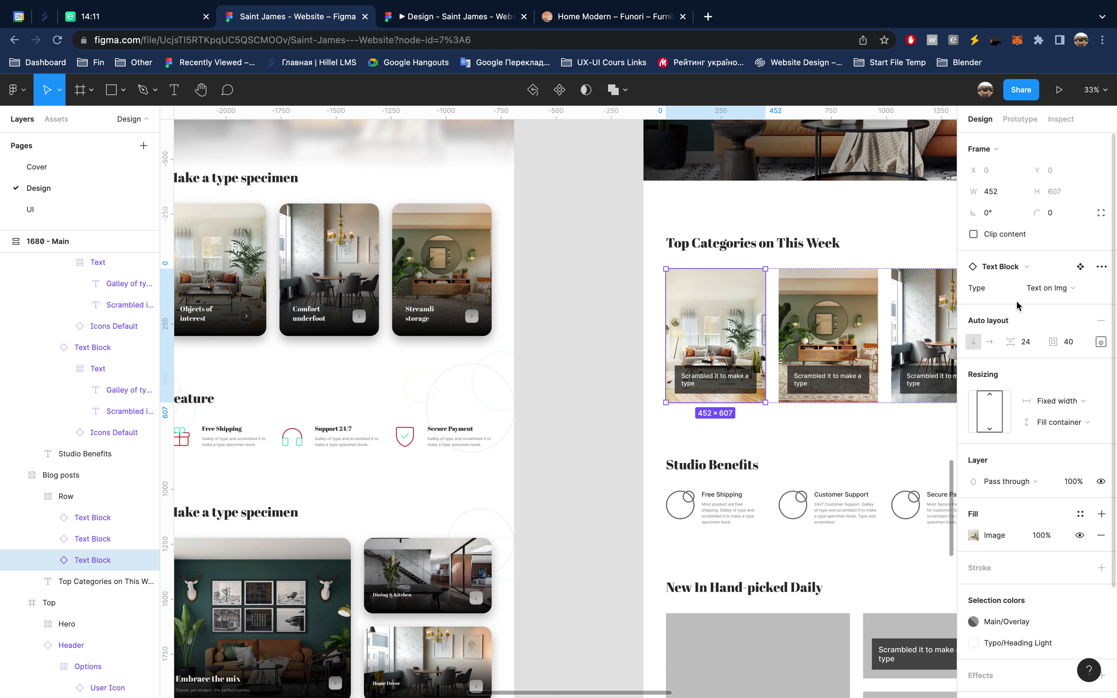
click(1080, 267)
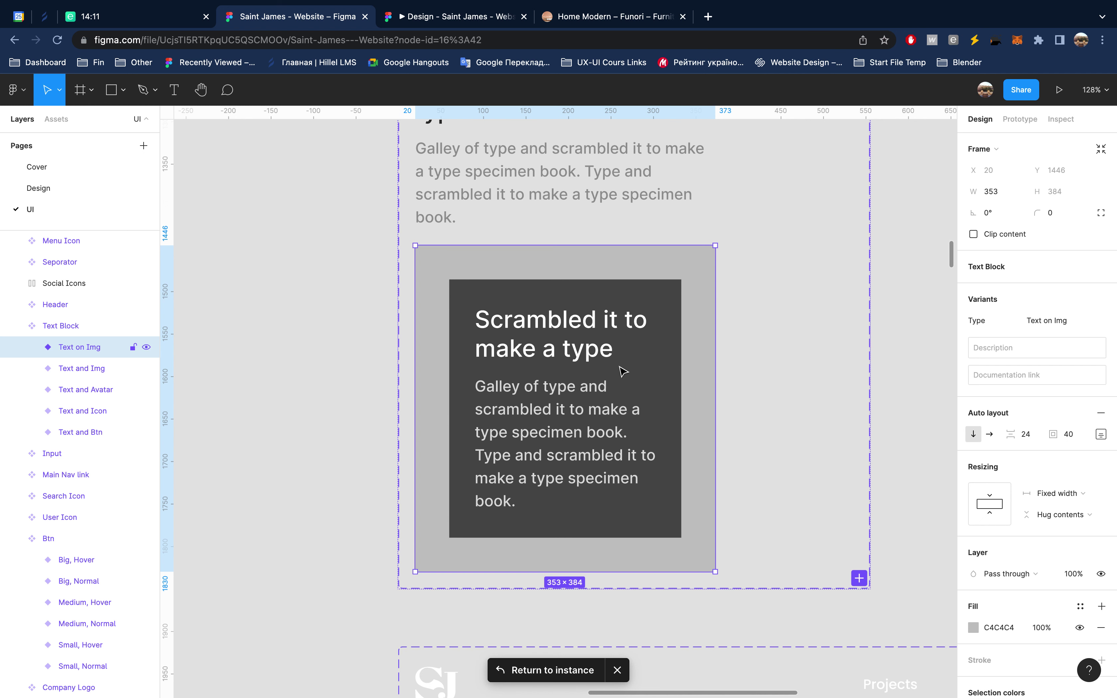
click(1066, 216)
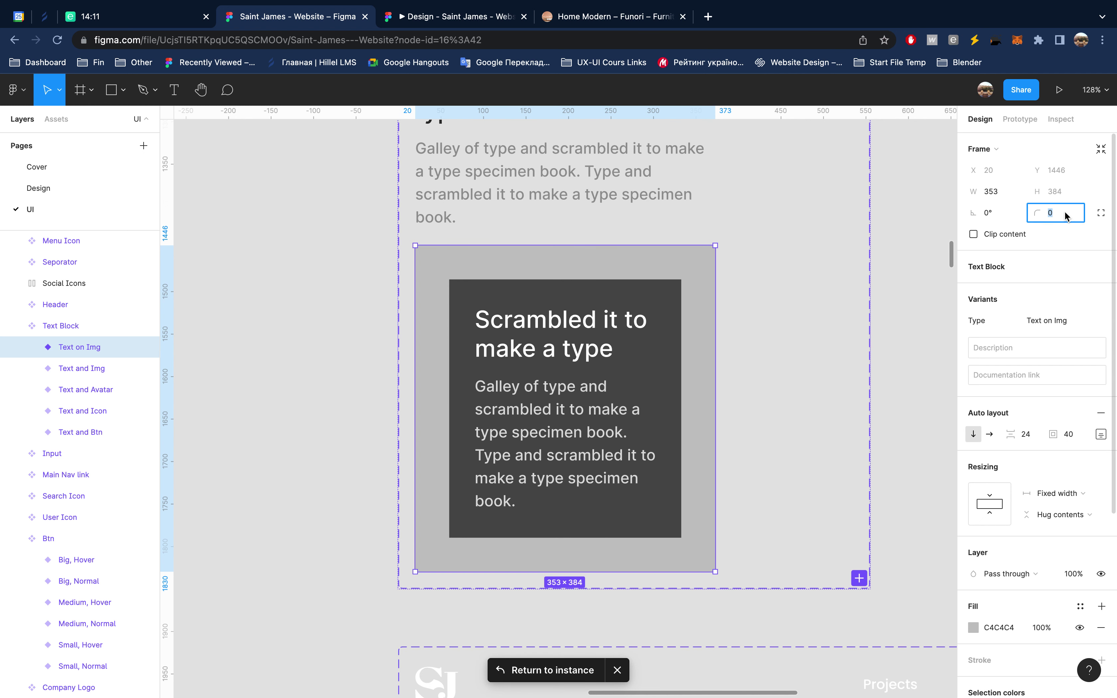
text(40)
key(Return)
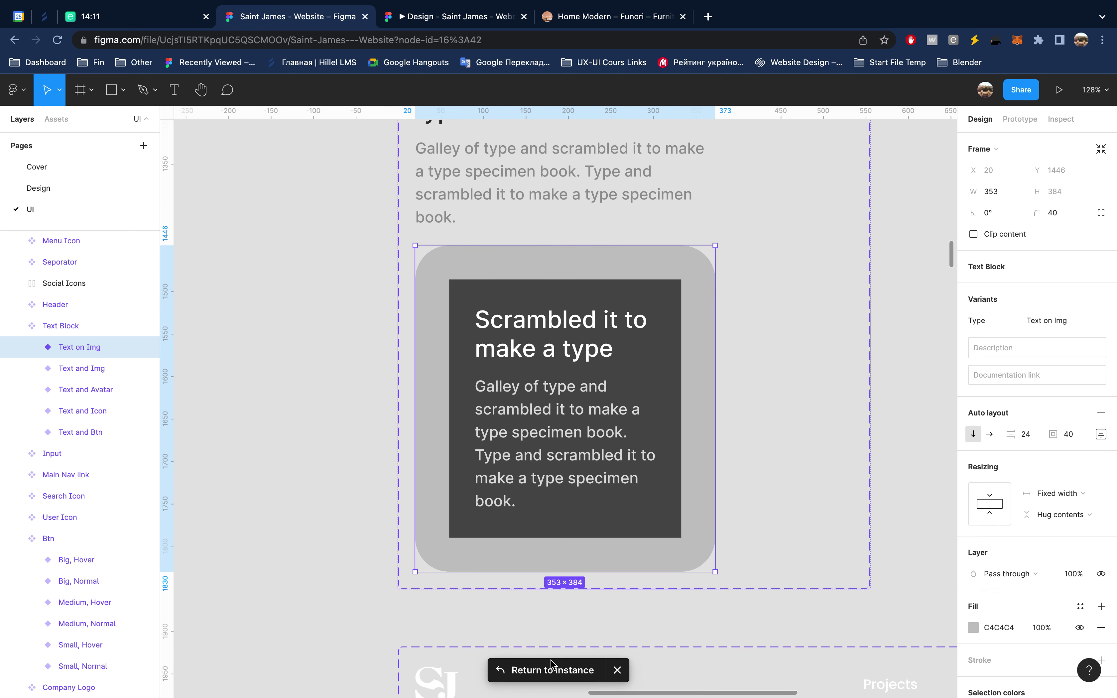
key(shift+Return)
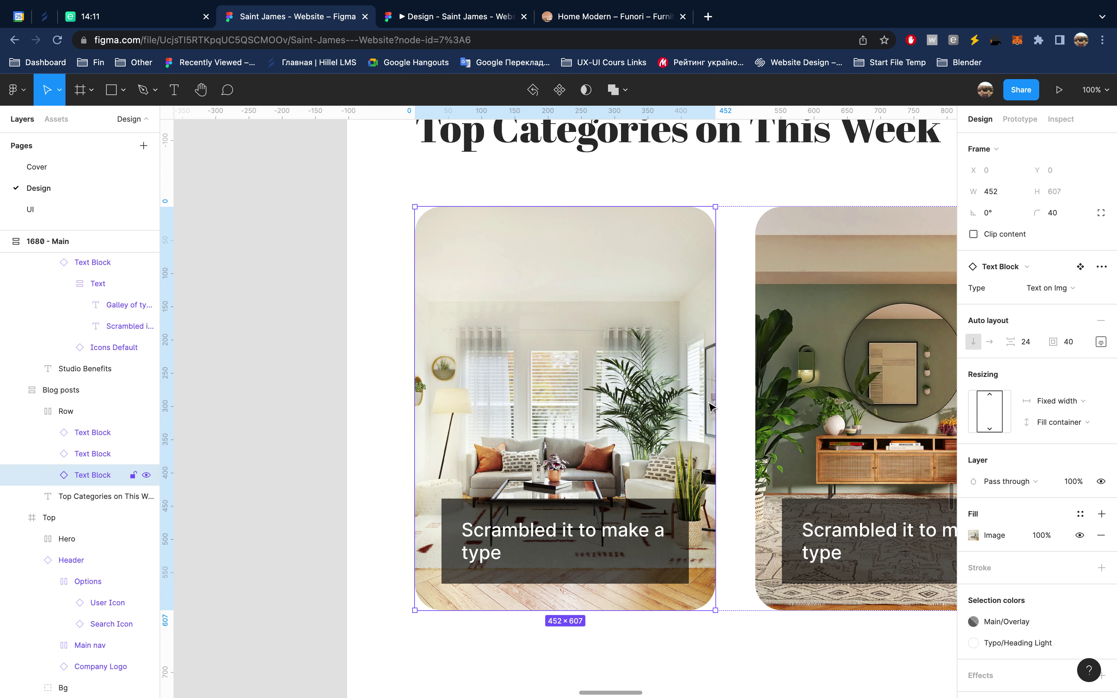
scroll(710, 406, left, 2)
Step: Select the round Arrow button group in the Reff hero pagination
scroll(711, 407, down, 10)
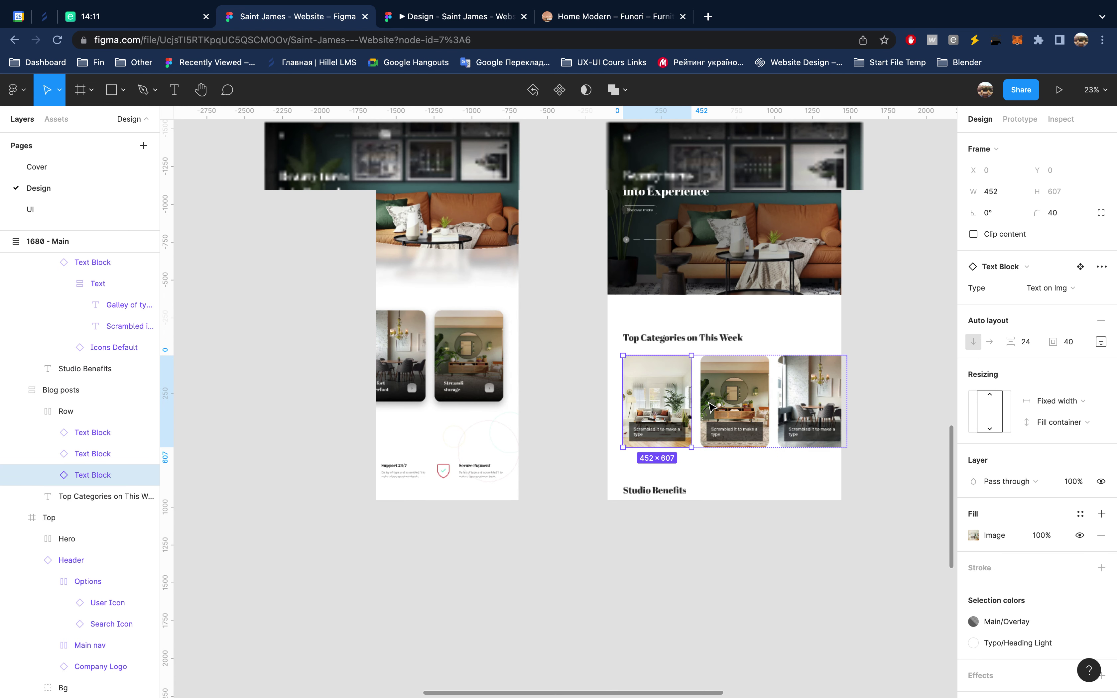
scroll(711, 406, left, 2)
scroll(710, 406, left, 2)
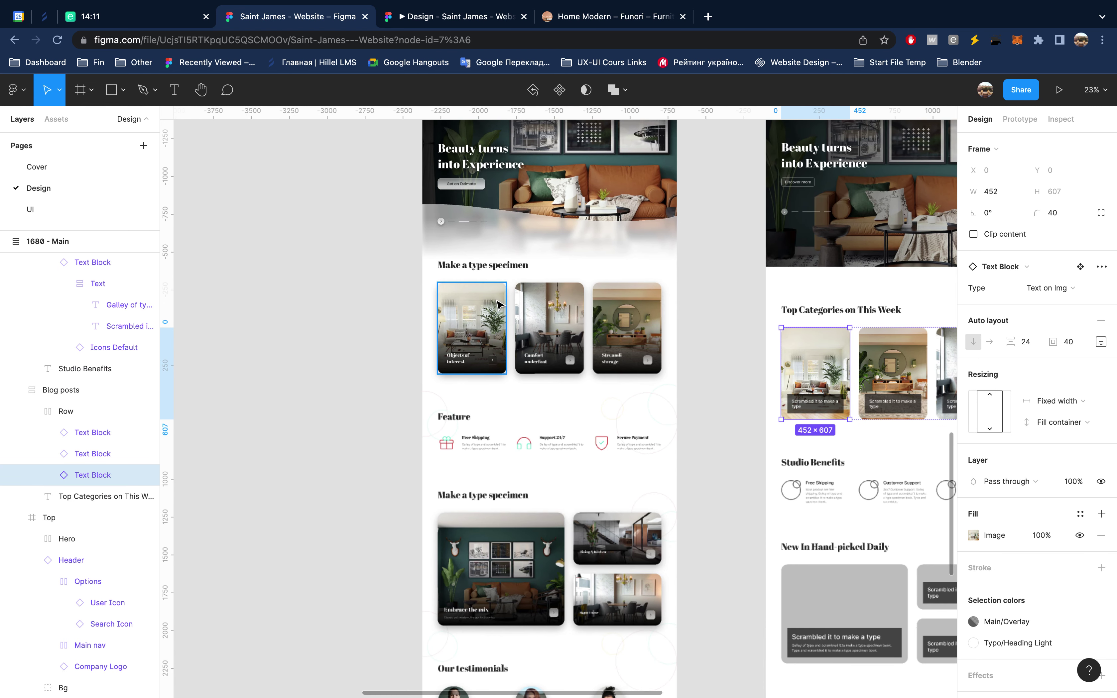
click(499, 305)
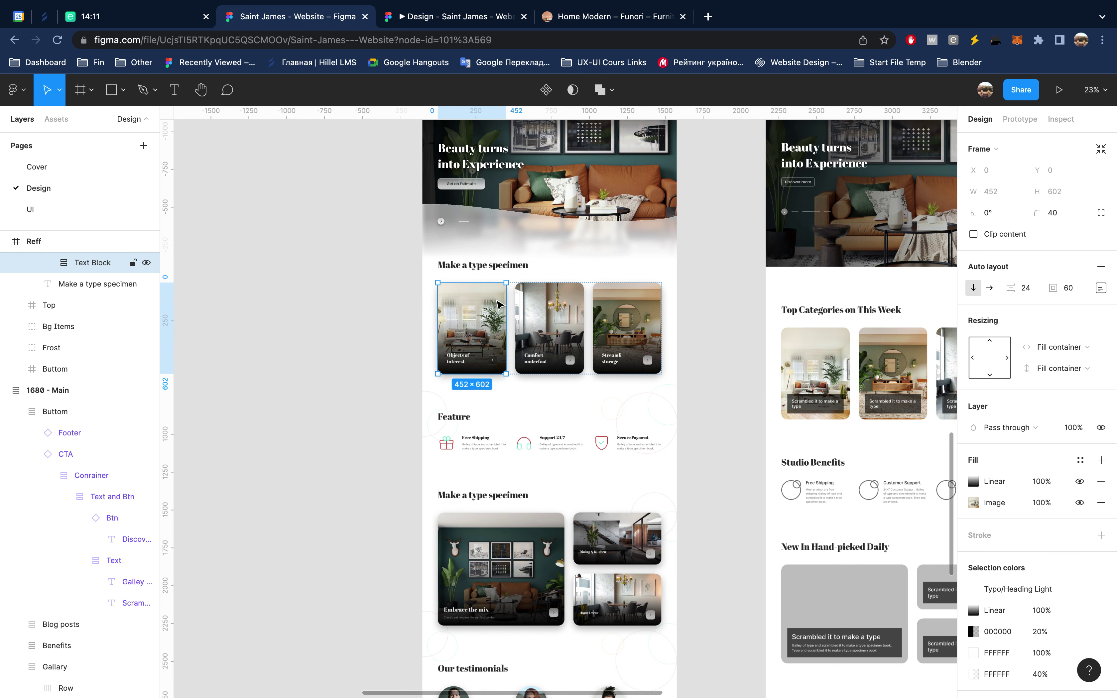
scroll(510, 300, up, 4)
scroll(510, 300, left, 2)
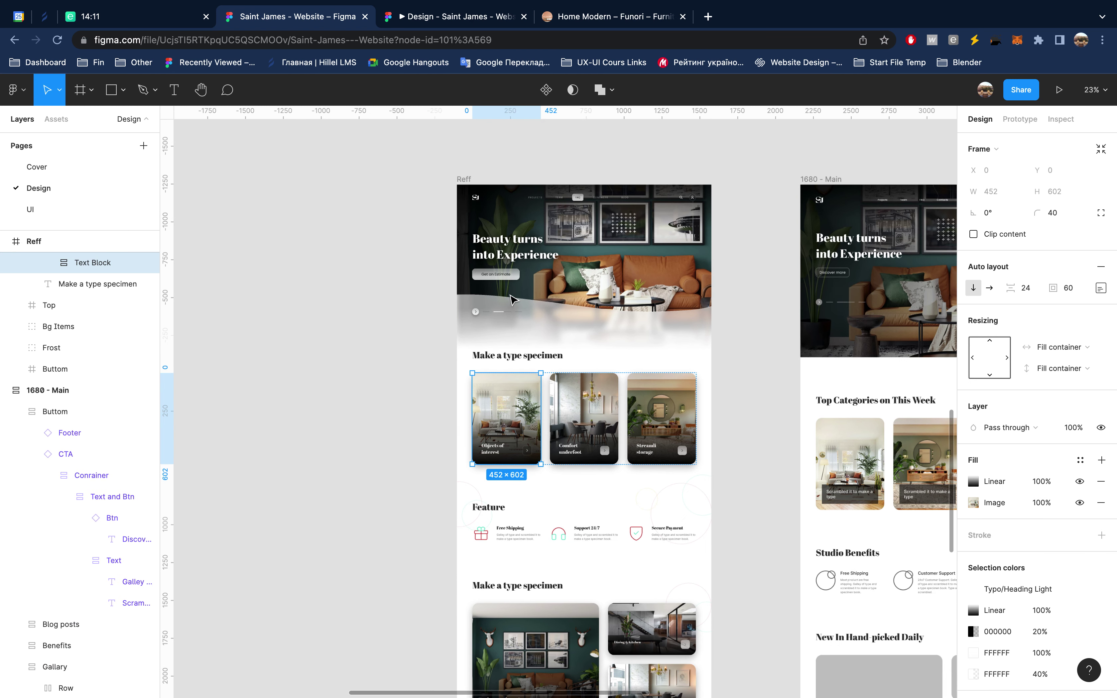
scroll(490, 307, up, 5)
scroll(491, 318, up, 3)
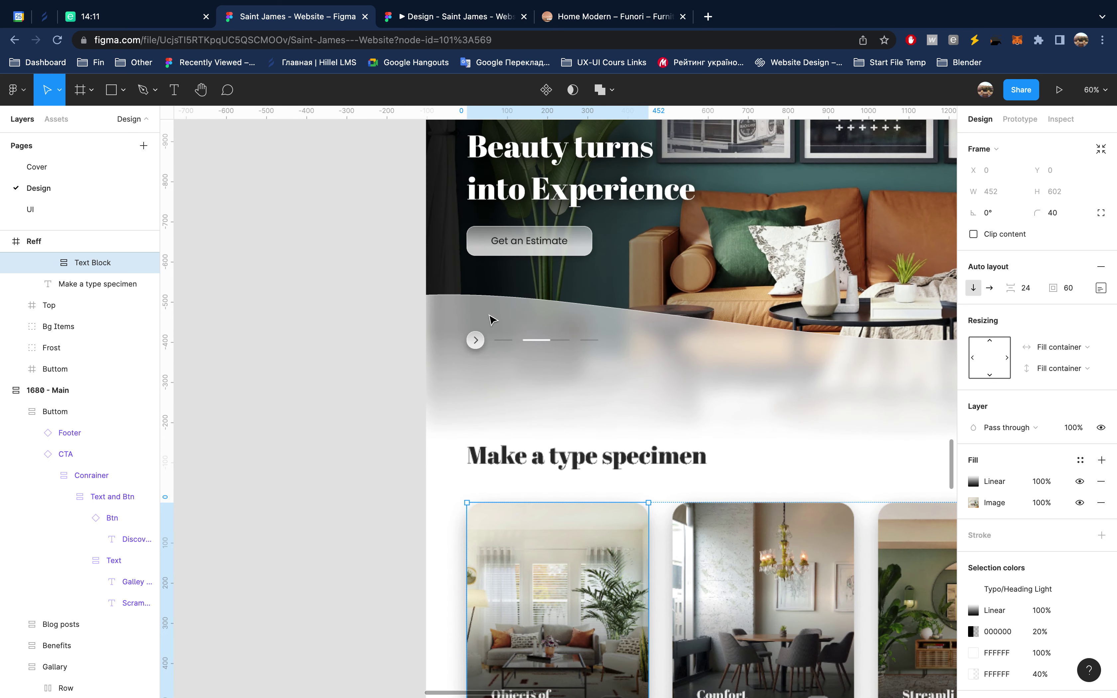
click(476, 342)
scroll(510, 357, left, 3)
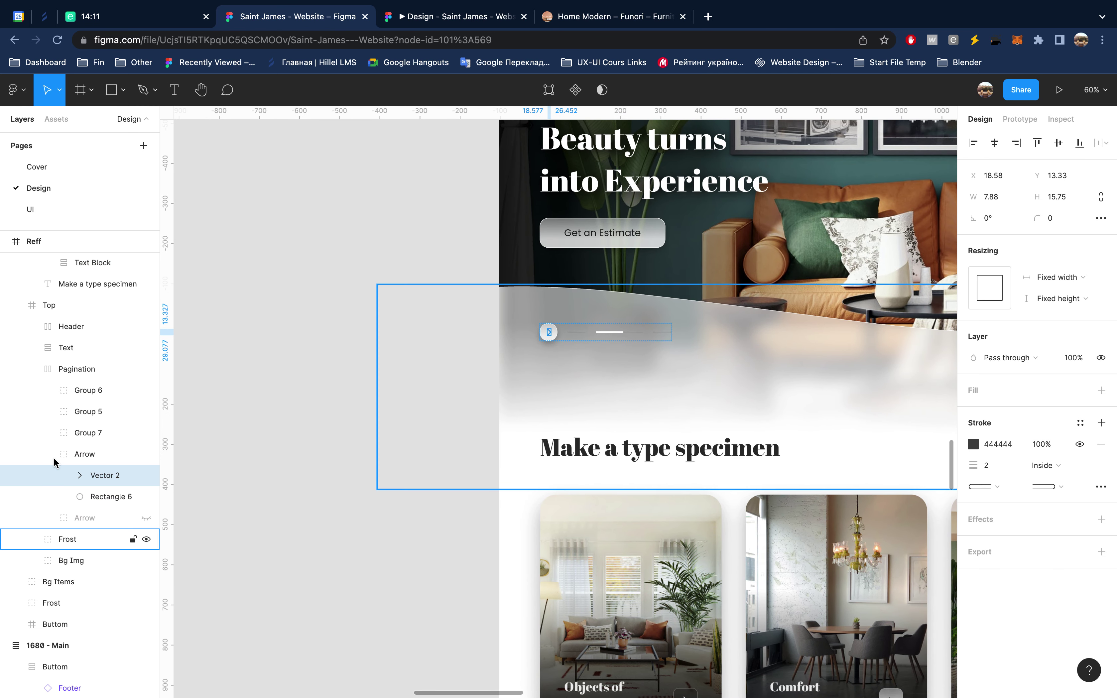
click(84, 453)
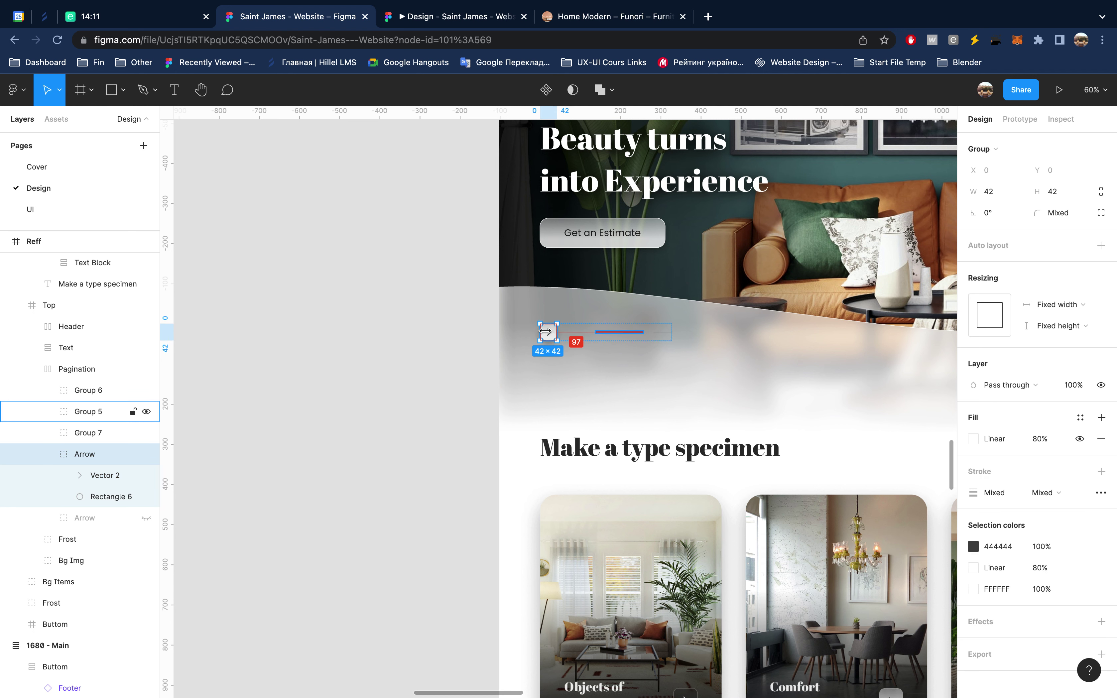
Step: Alt-drag a copy of the arrow button out onto the empty canvas
drag(548, 331, 381, 323)
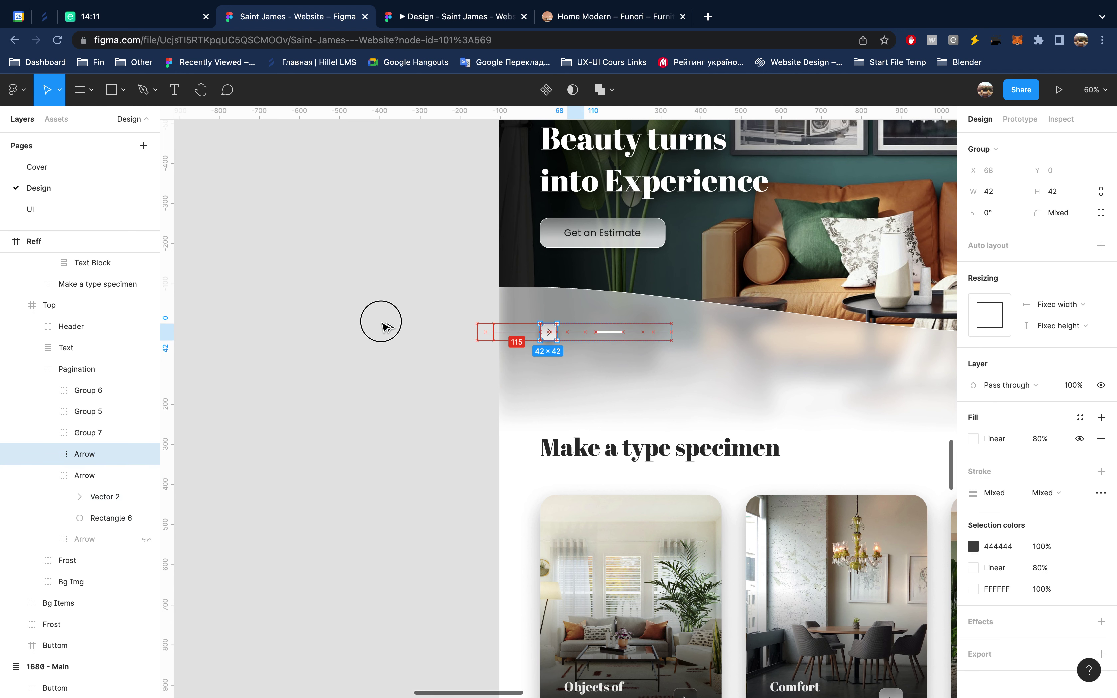
scroll(381, 323, up, 5)
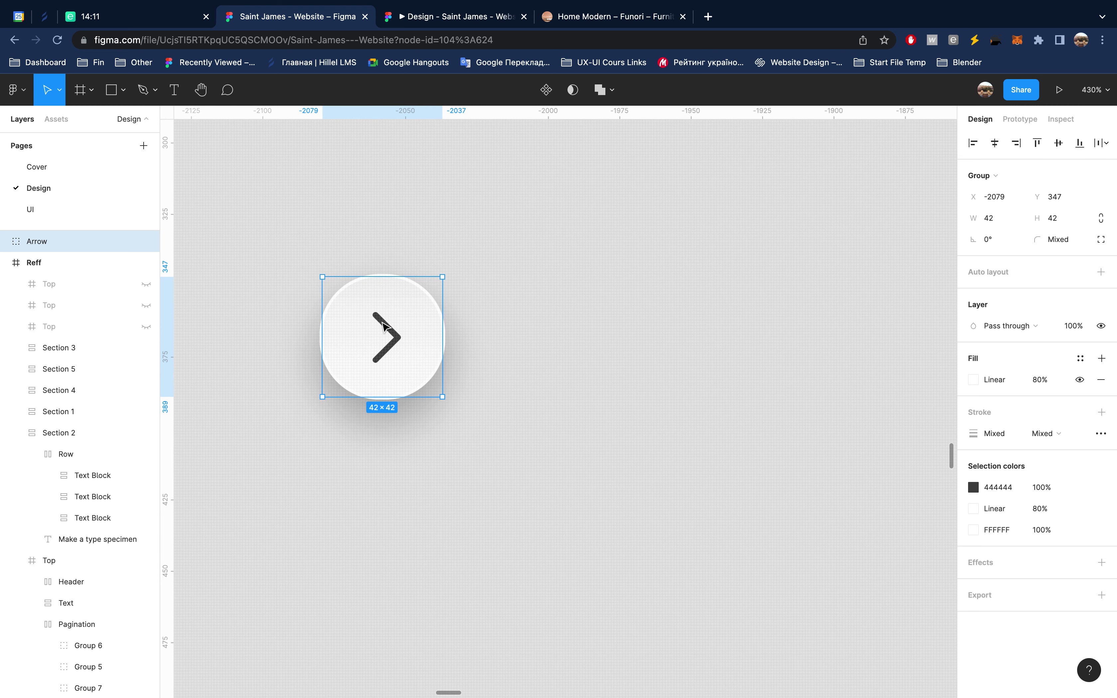
scroll(382, 324, left, 3)
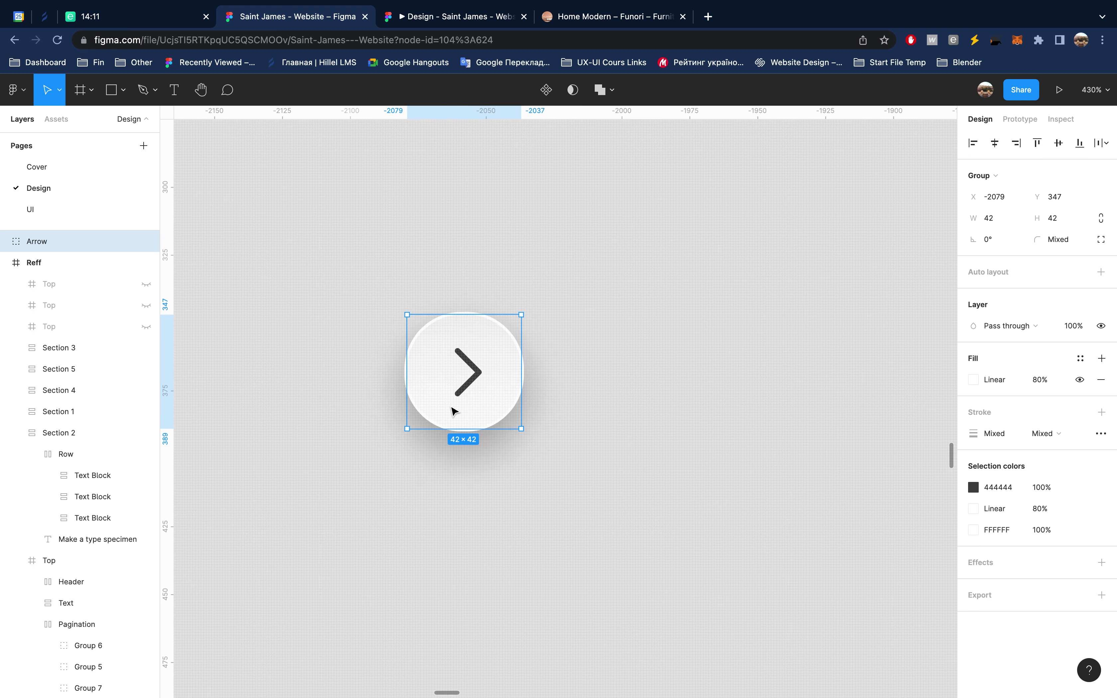
ctrl+scroll(452, 410, down, 5)
scroll(456, 299, up, 3)
click(463, 305)
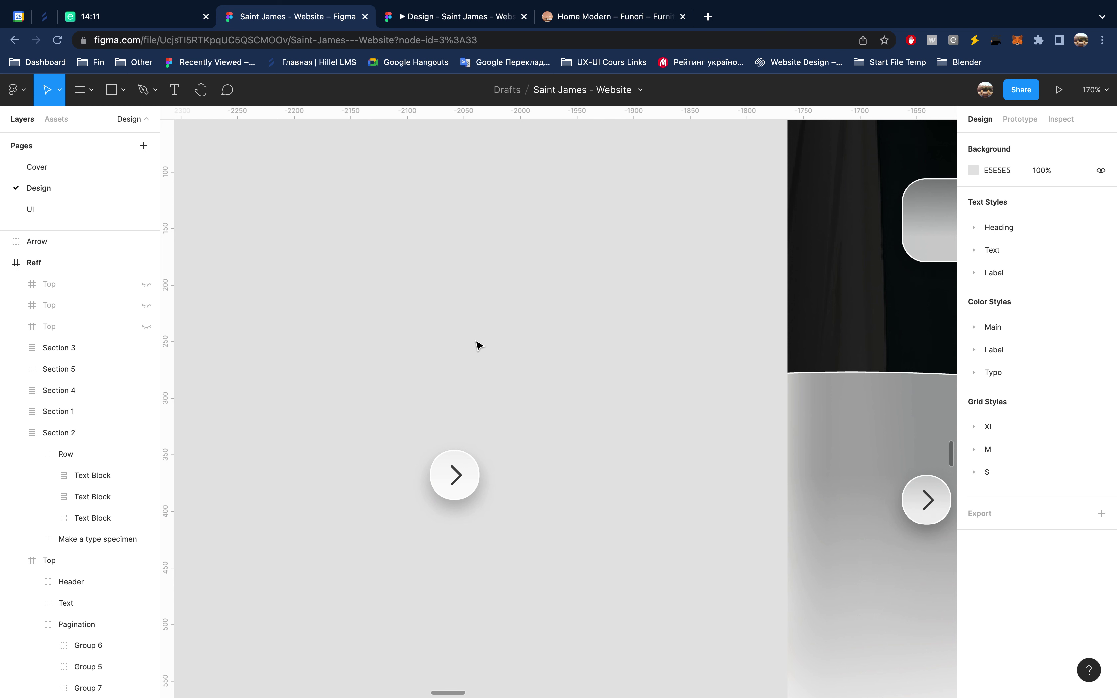
click(470, 489)
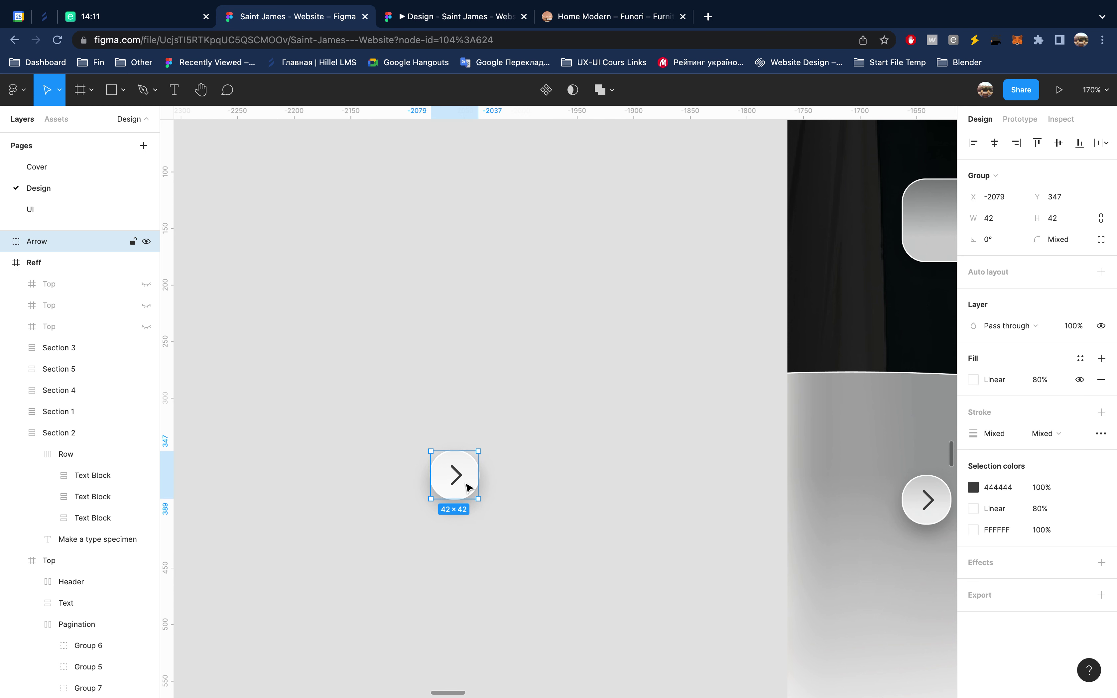
click(447, 369)
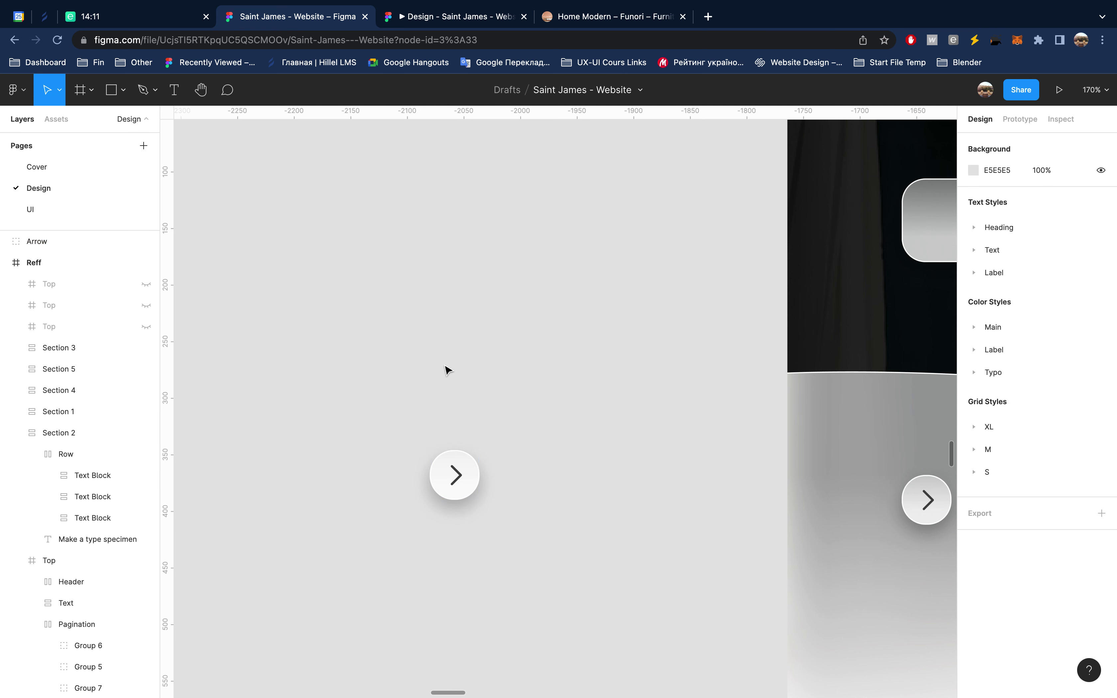
Step: Draw a frame sized 42×42 with a 1000 corner radius, forming a white circle
key(f)
drag(402, 270, 458, 326)
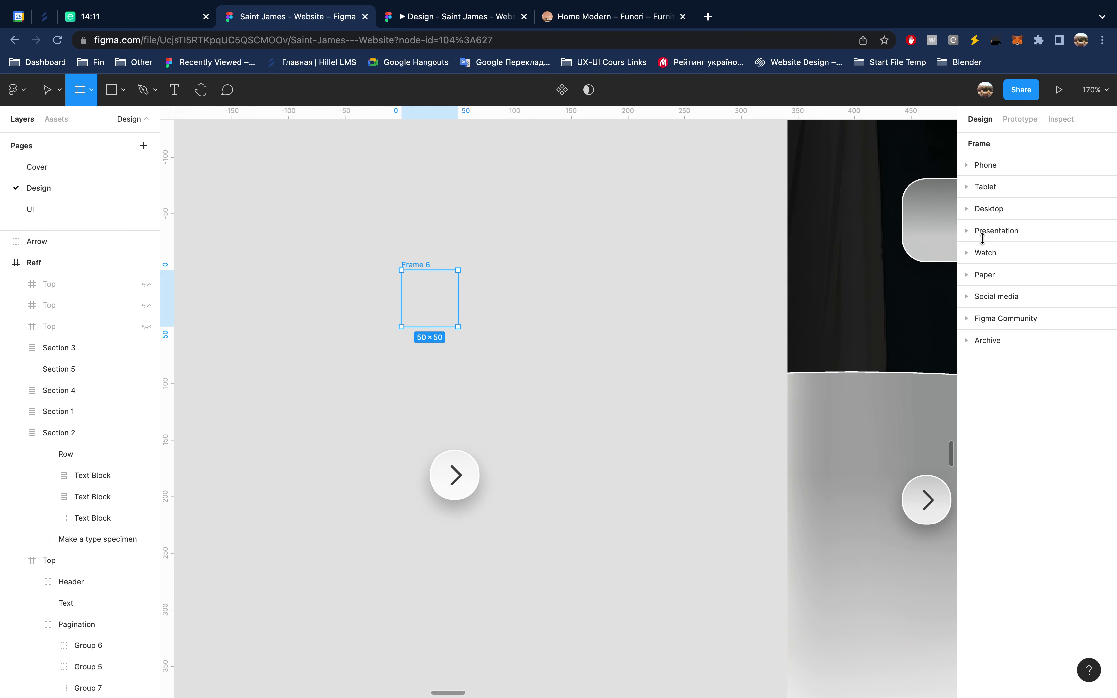
click(1000, 218)
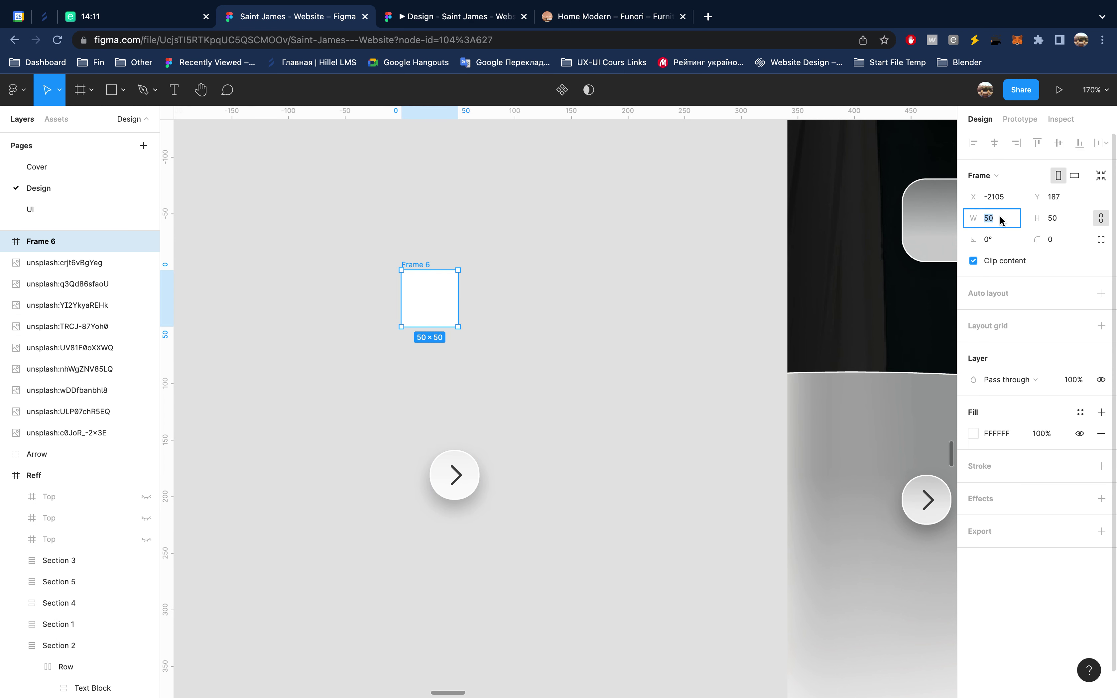
text(42)
key(Return)
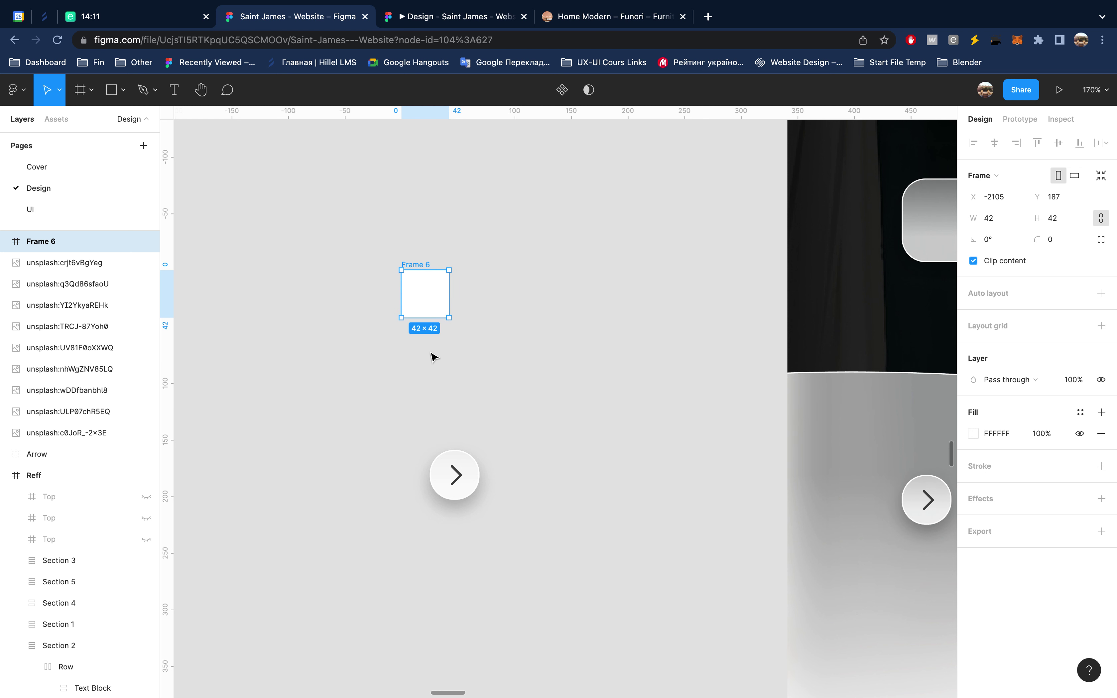
click(1063, 242)
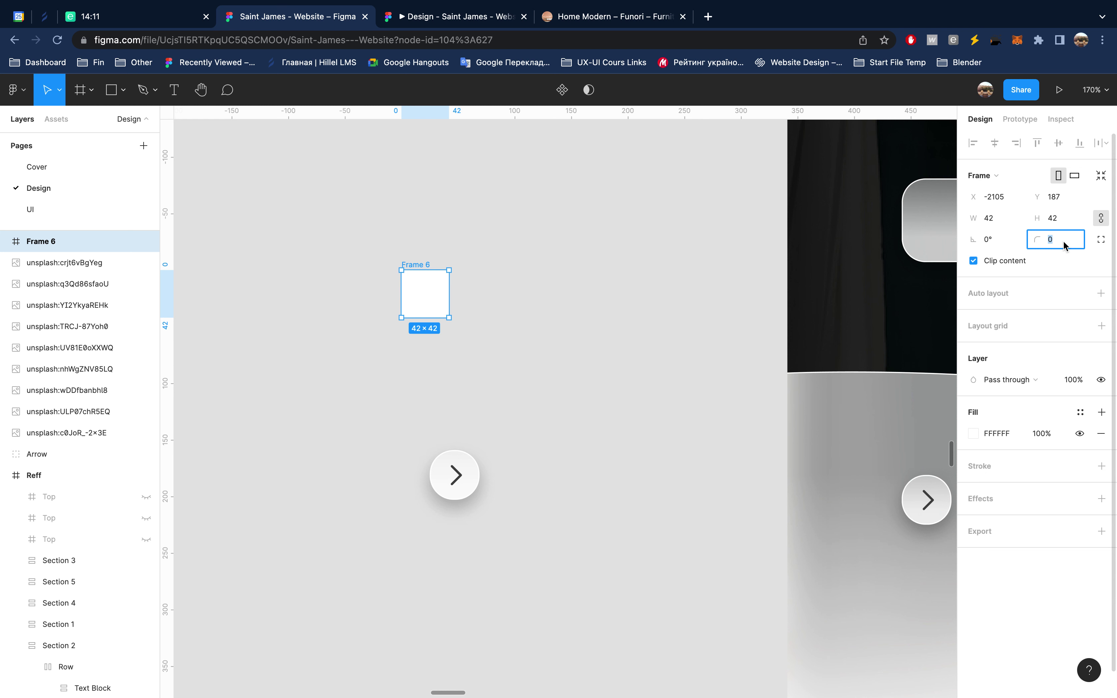
text(1000)
key(Return)
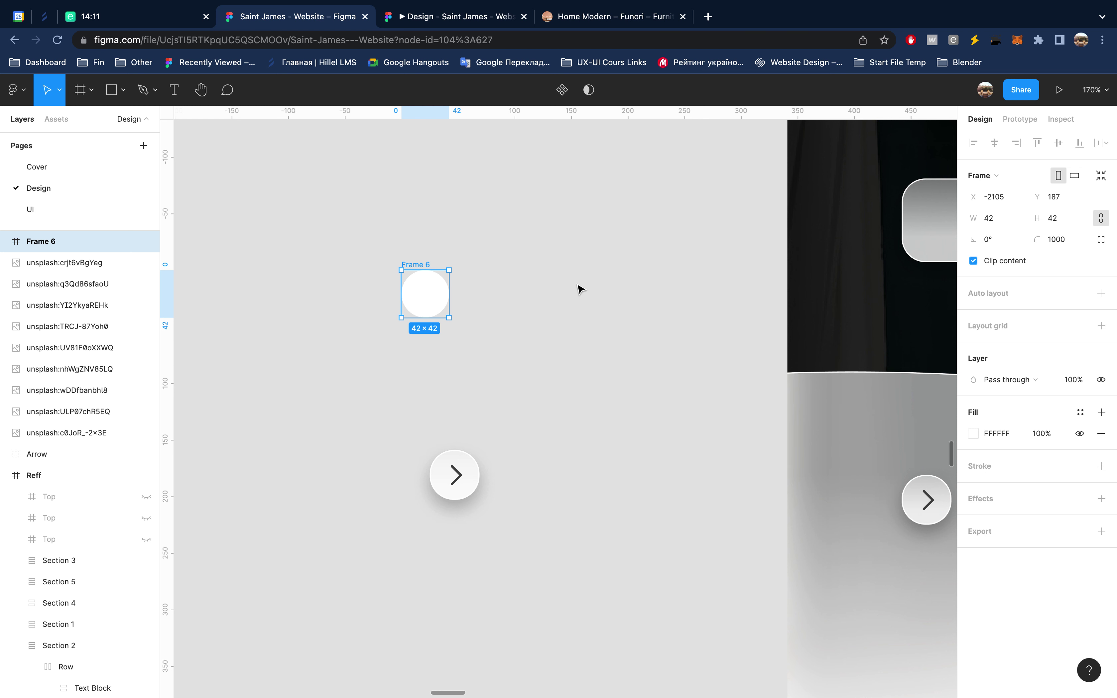
scroll(431, 291, up, 3)
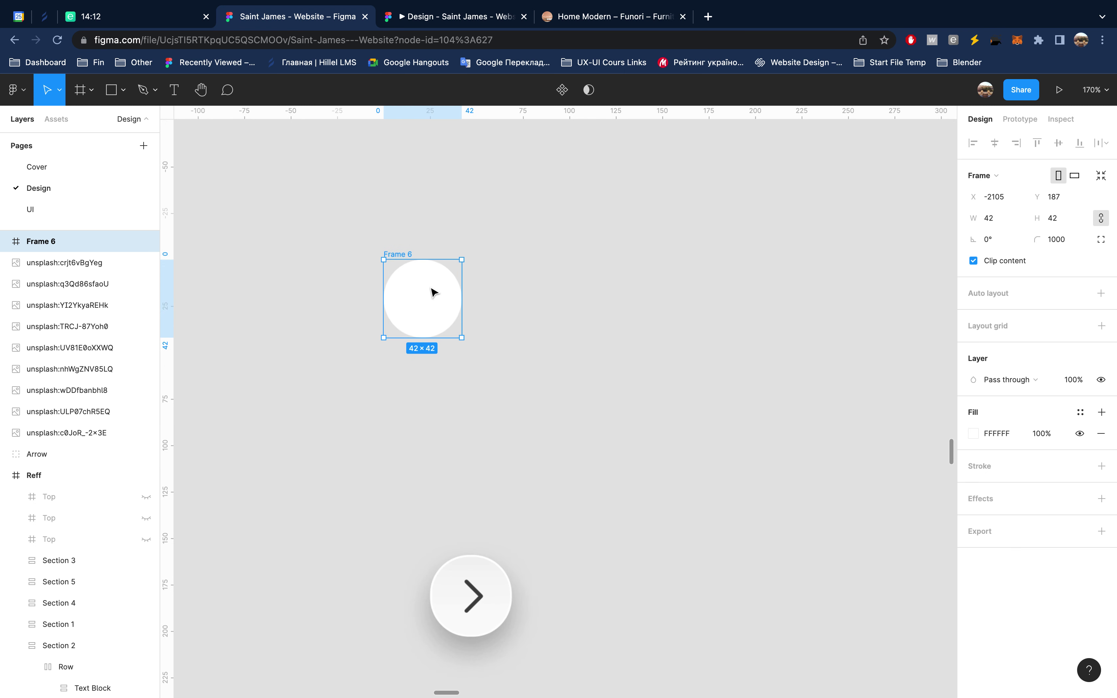
scroll(432, 292, up, 2)
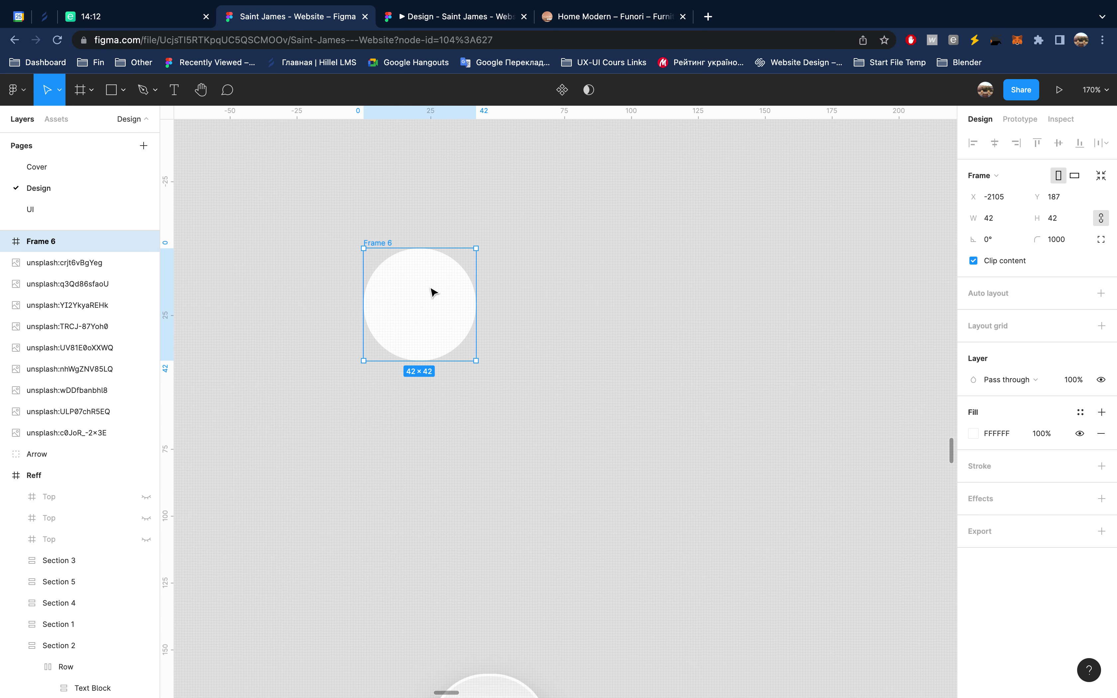
Step: Draw a three-point right-pointing chevron inside the circle with the Pen tool
click(143, 91)
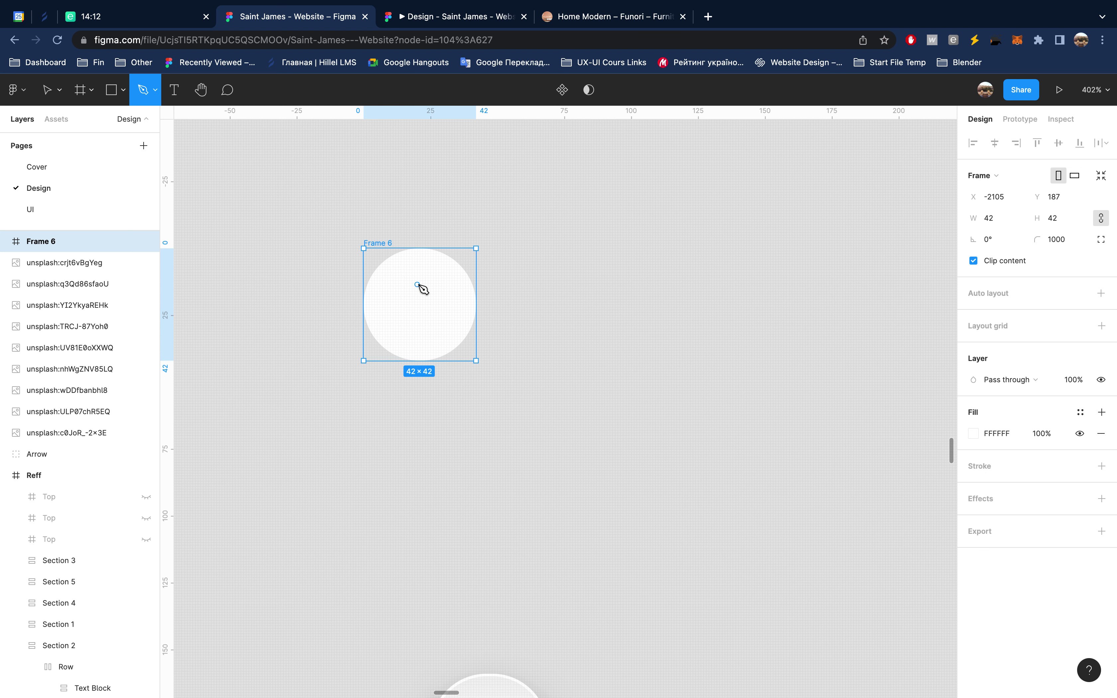
click(417, 285)
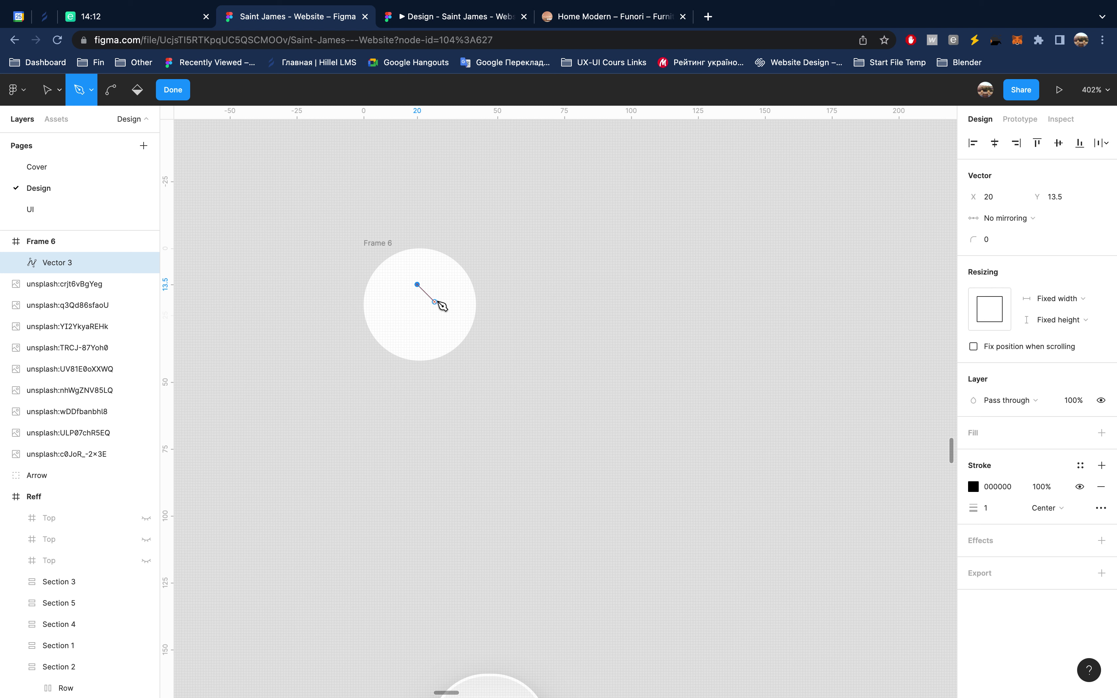
click(437, 304)
click(417, 325)
key(Escape)
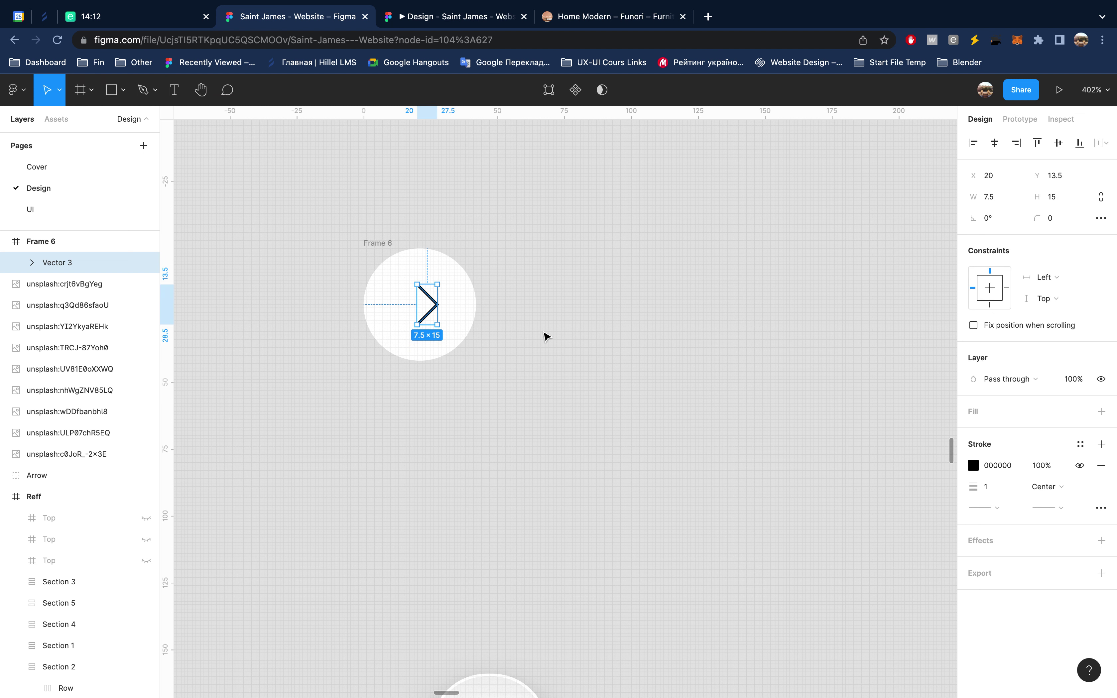
Step: Give the chevron a 2 px stroke with a round start cap
click(1001, 488)
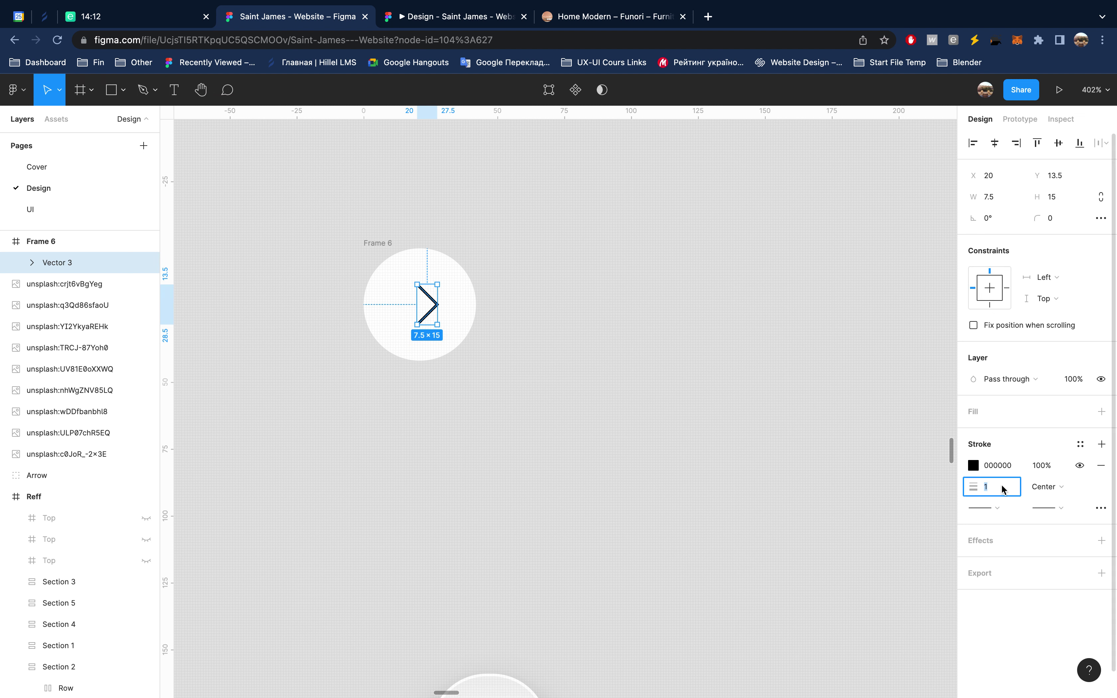
text(2)
key(Return)
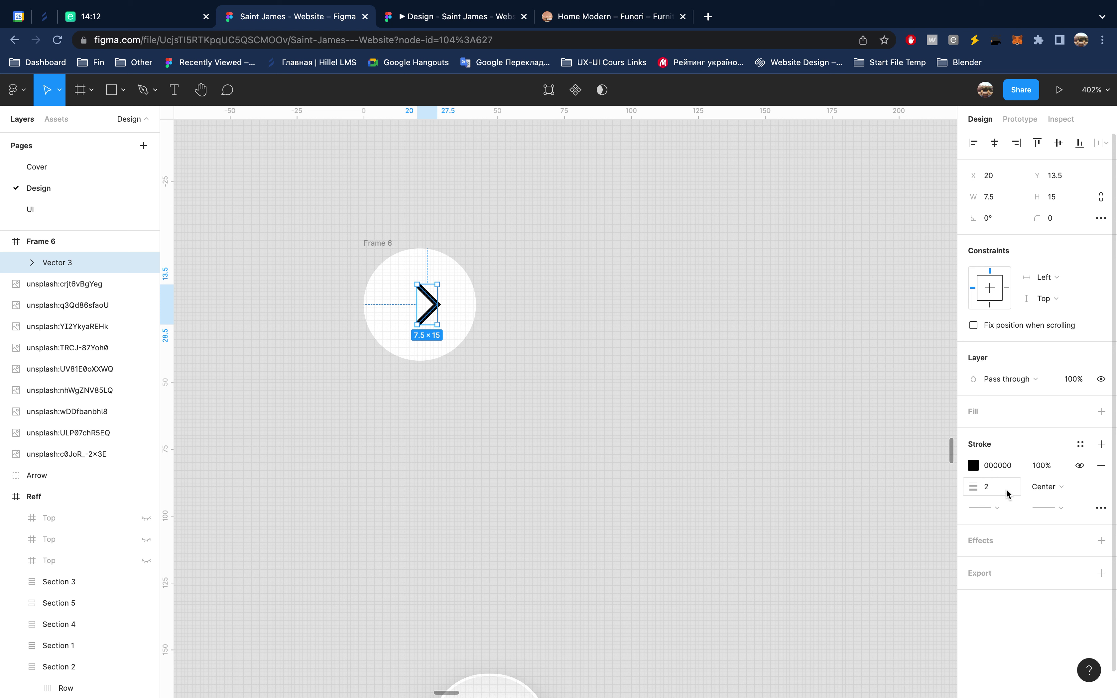
click(1004, 509)
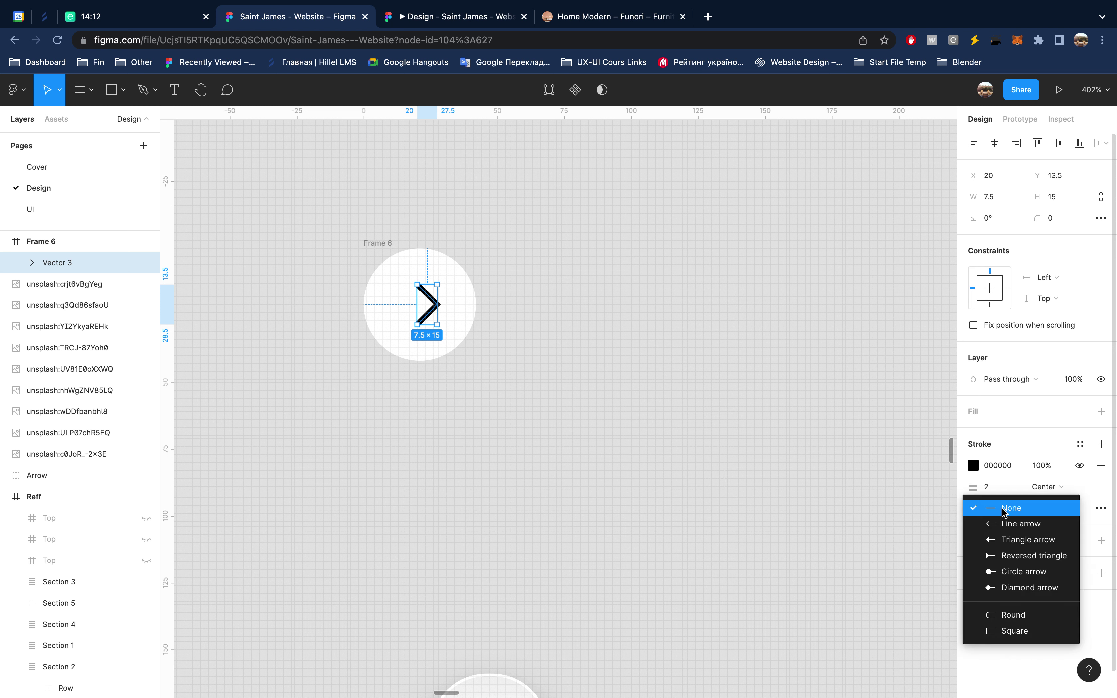
click(1013, 614)
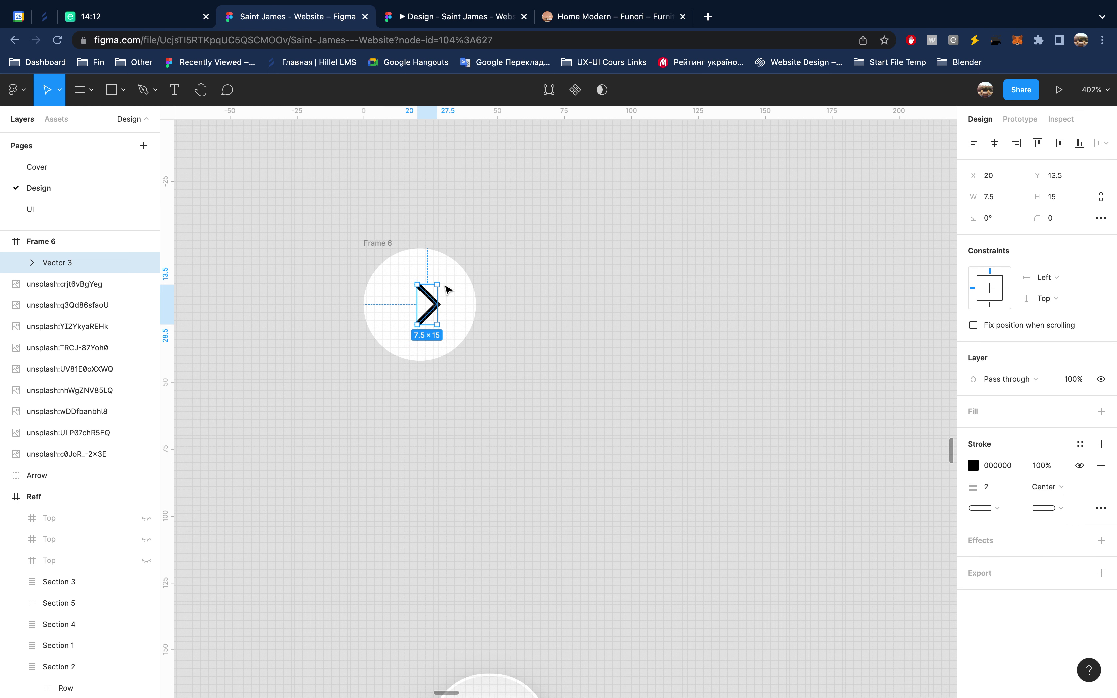
Step: Keep the stroke centred and set the advanced stroke join to round
scroll(419, 285, up, 1)
scroll(419, 286, up, 5)
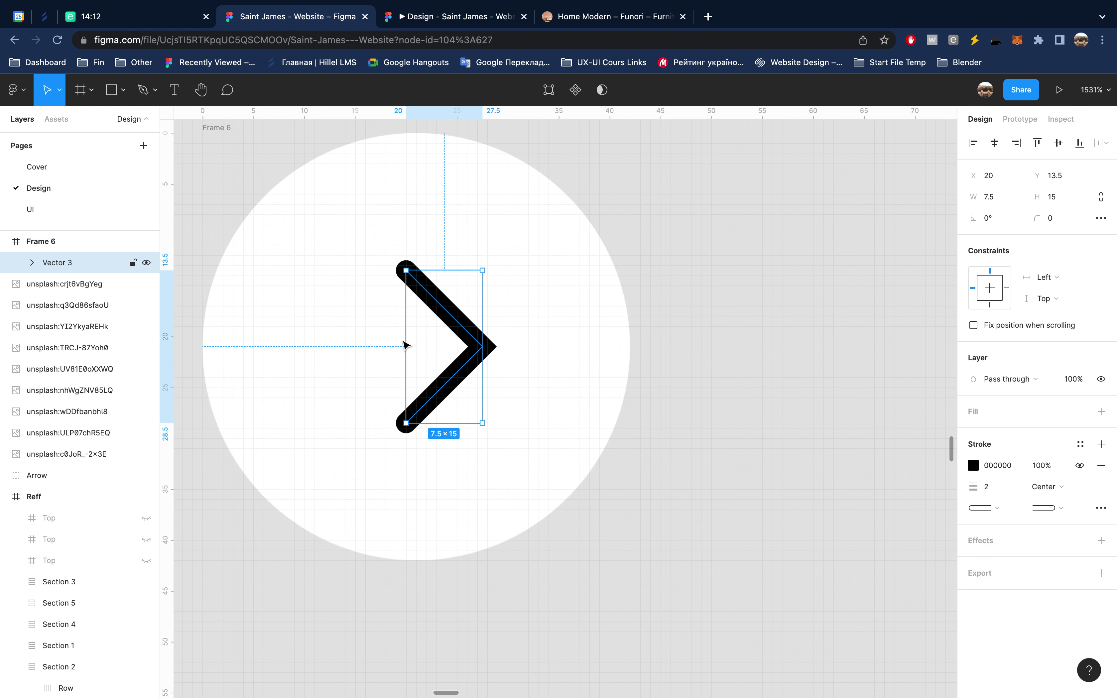
click(1080, 490)
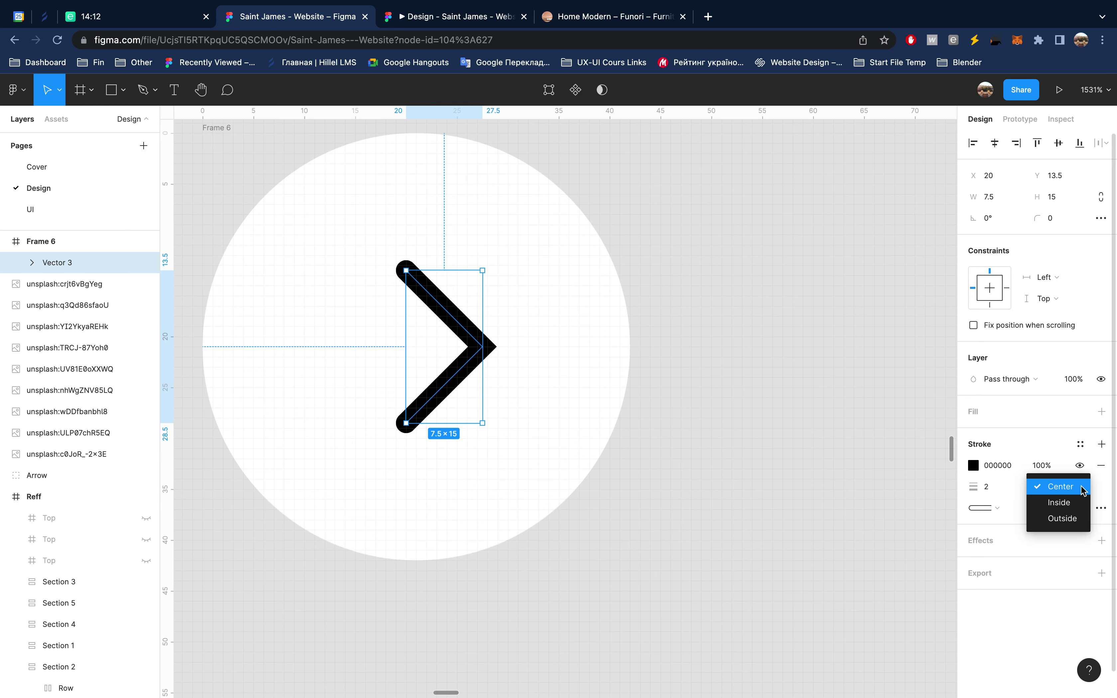
click(1039, 605)
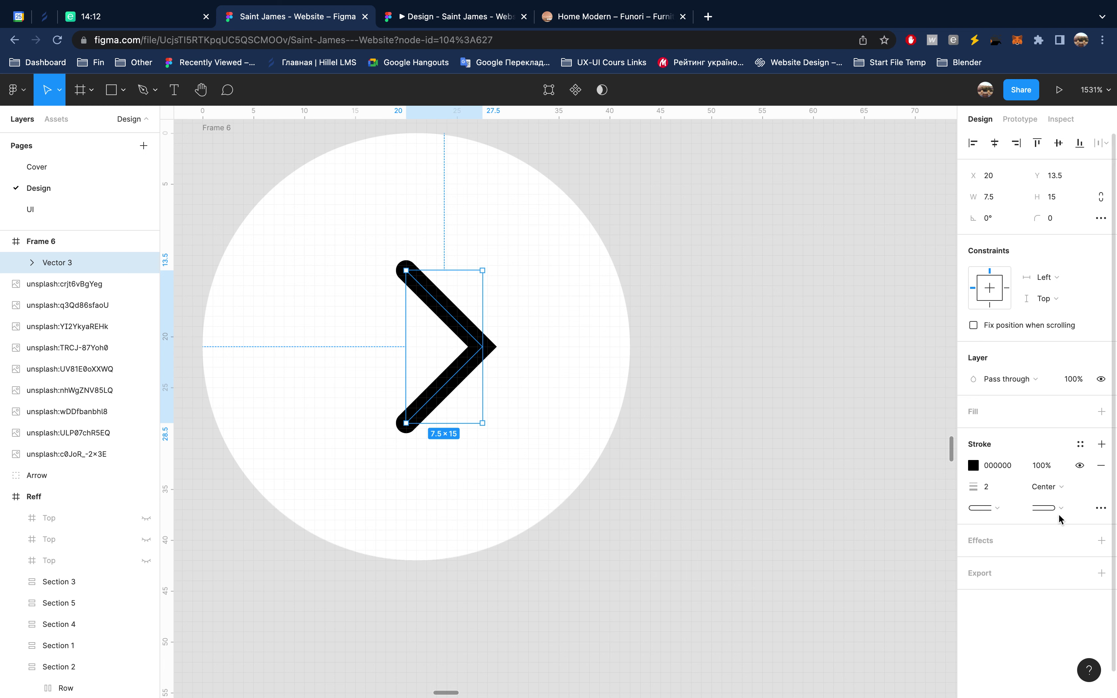
click(1100, 508)
click(942, 574)
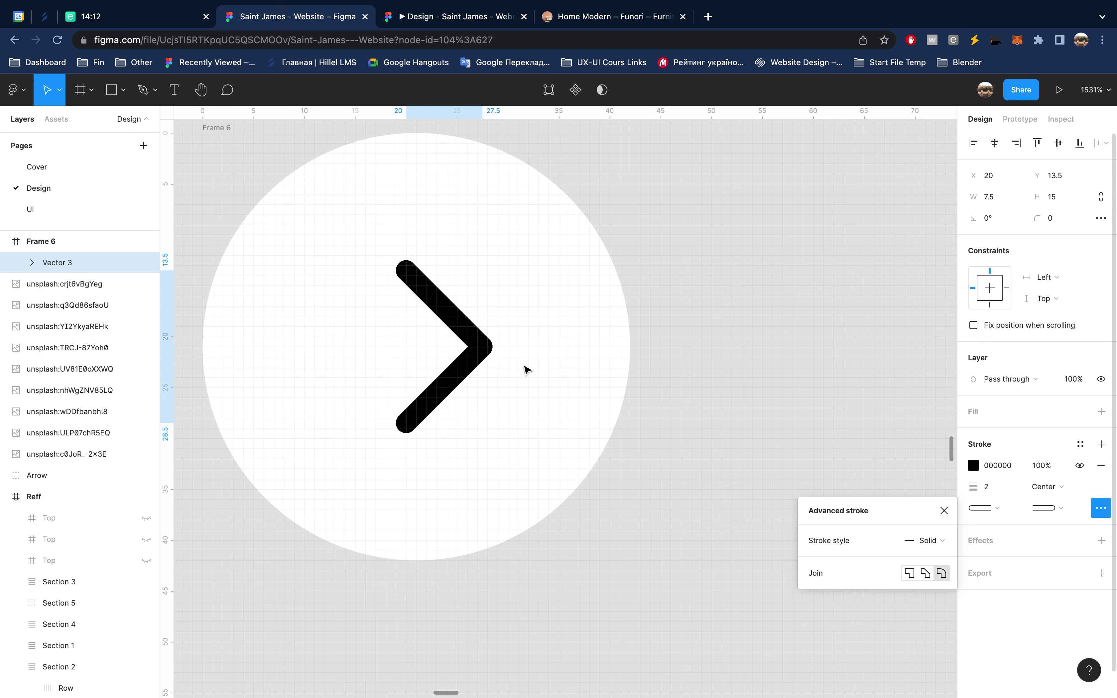
click(944, 512)
scroll(581, 404, down, 5)
scroll(580, 405, down, 3)
scroll(581, 404, down, 2)
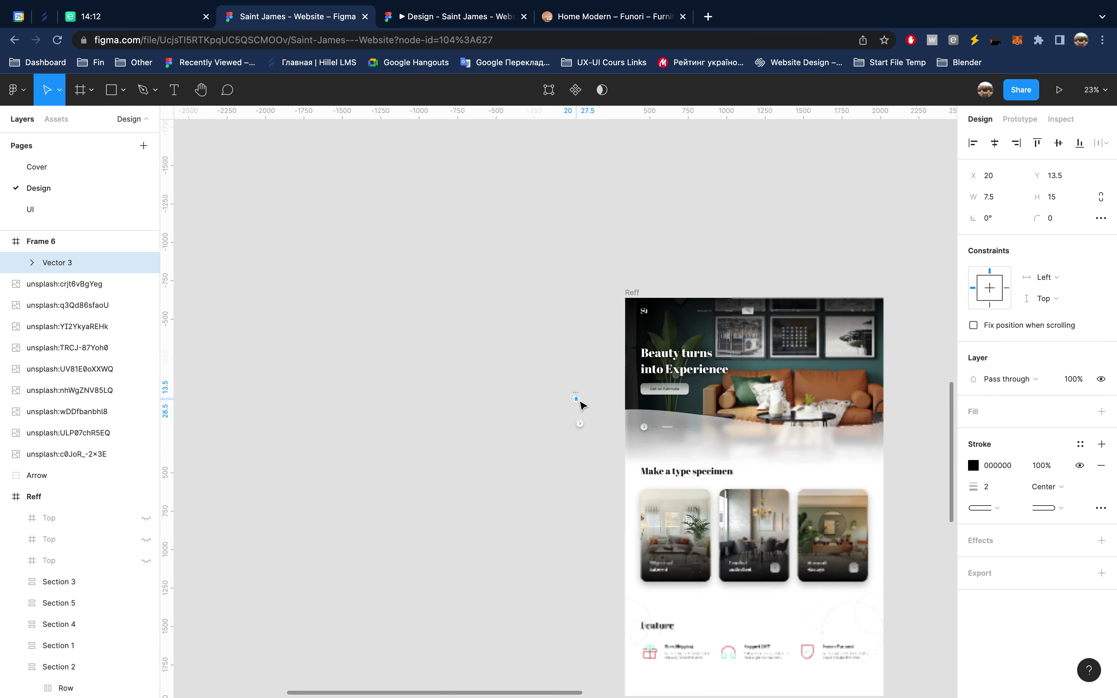
Step: Drag the round arrow button (Frame 6) into the gap between Reff and 1680 - Main
scroll(580, 404, right, 3)
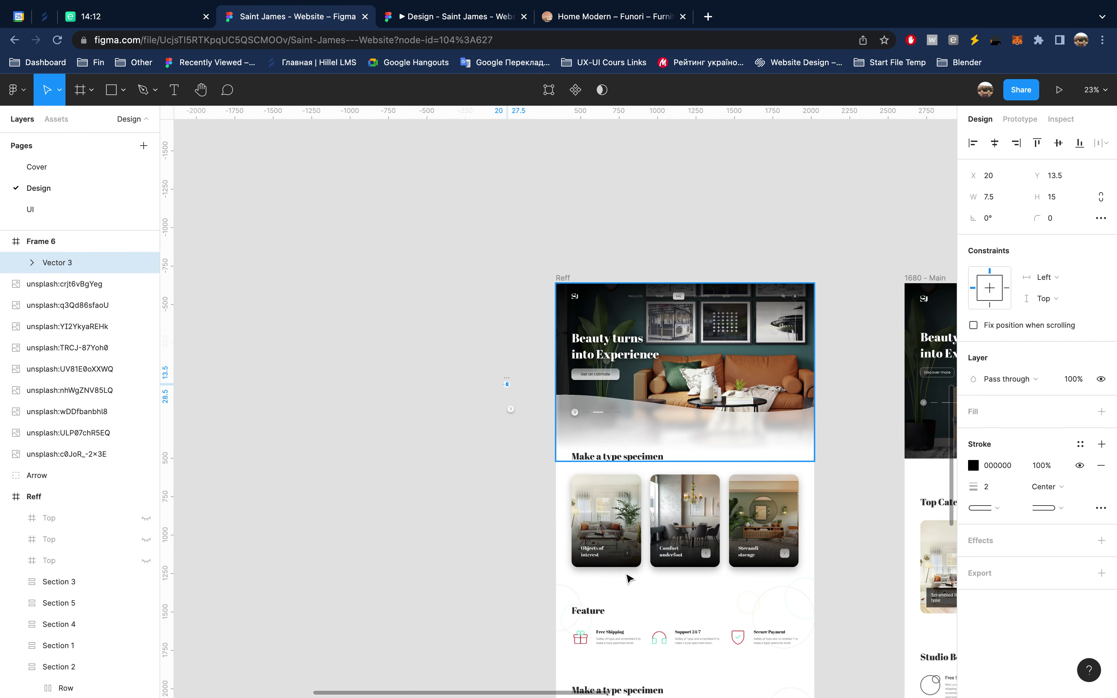
scroll(640, 565, up, 5)
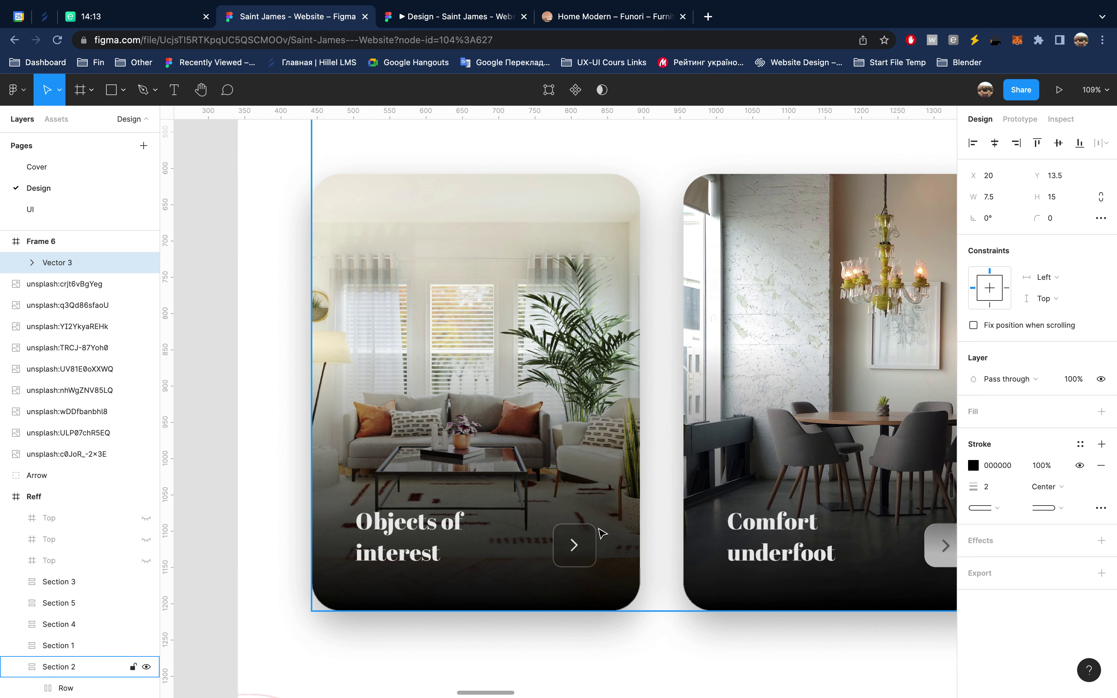
scroll(602, 532, down, 2)
scroll(601, 532, down, 5)
scroll(601, 533, down, 2)
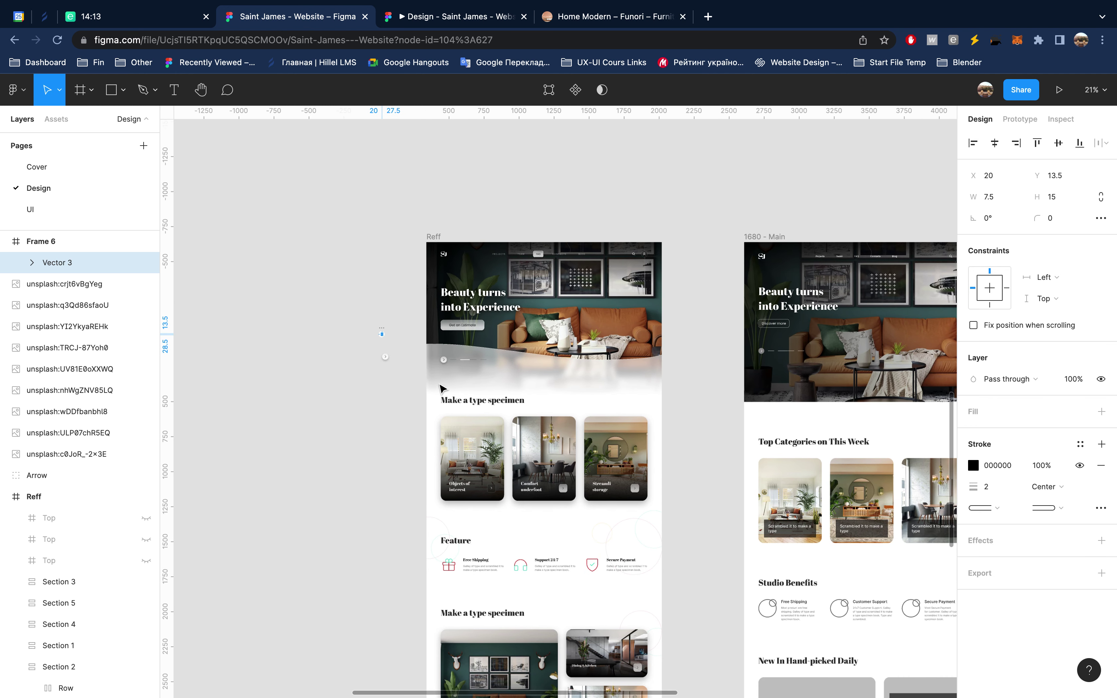
scroll(387, 302, up, 3)
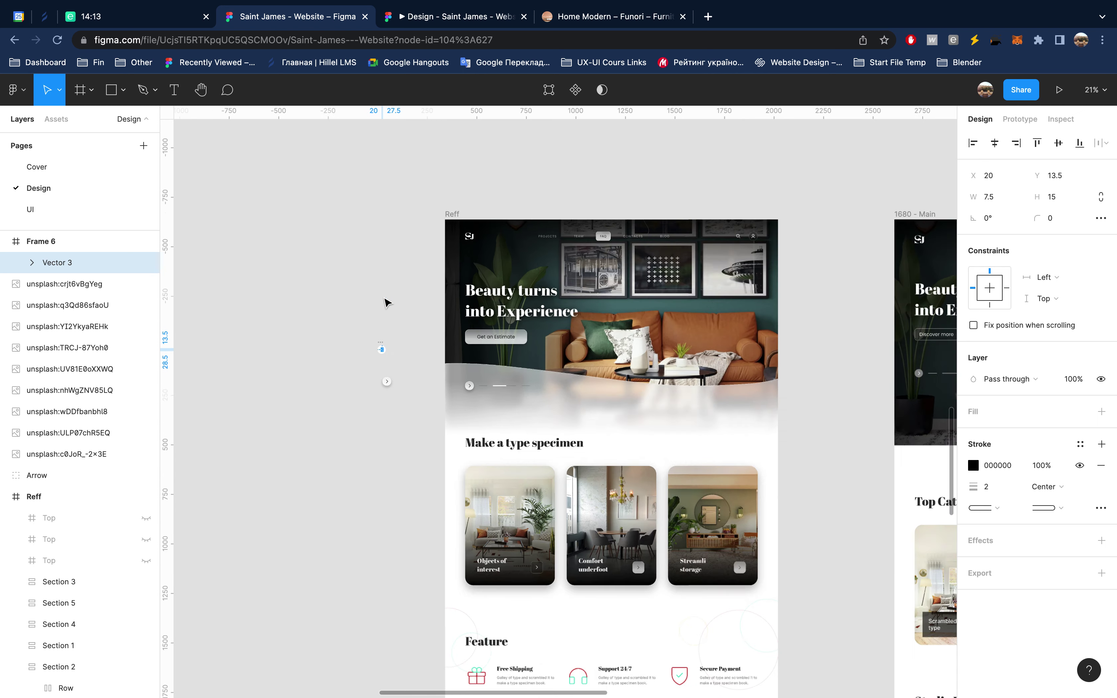
scroll(386, 302, up, 3)
click(373, 410)
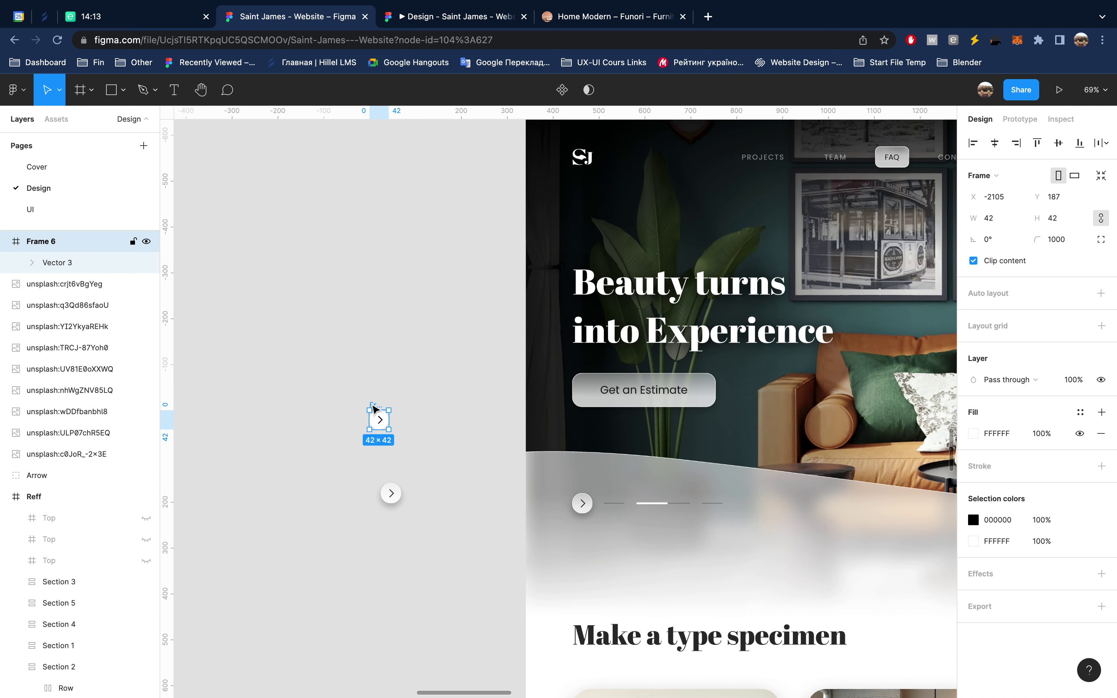
scroll(374, 411, down, 5)
scroll(374, 406, down, 2)
drag(346, 388, 550, 405)
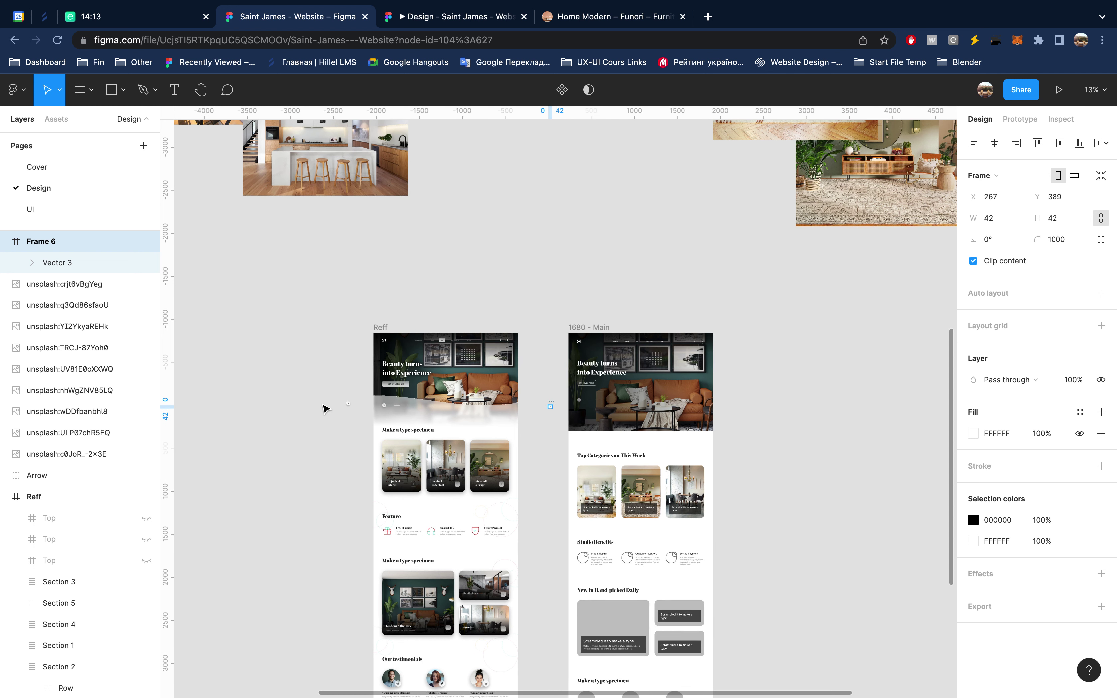
Step: Check the small Arrow group, then deselect and pan back across the canvas
click(349, 404)
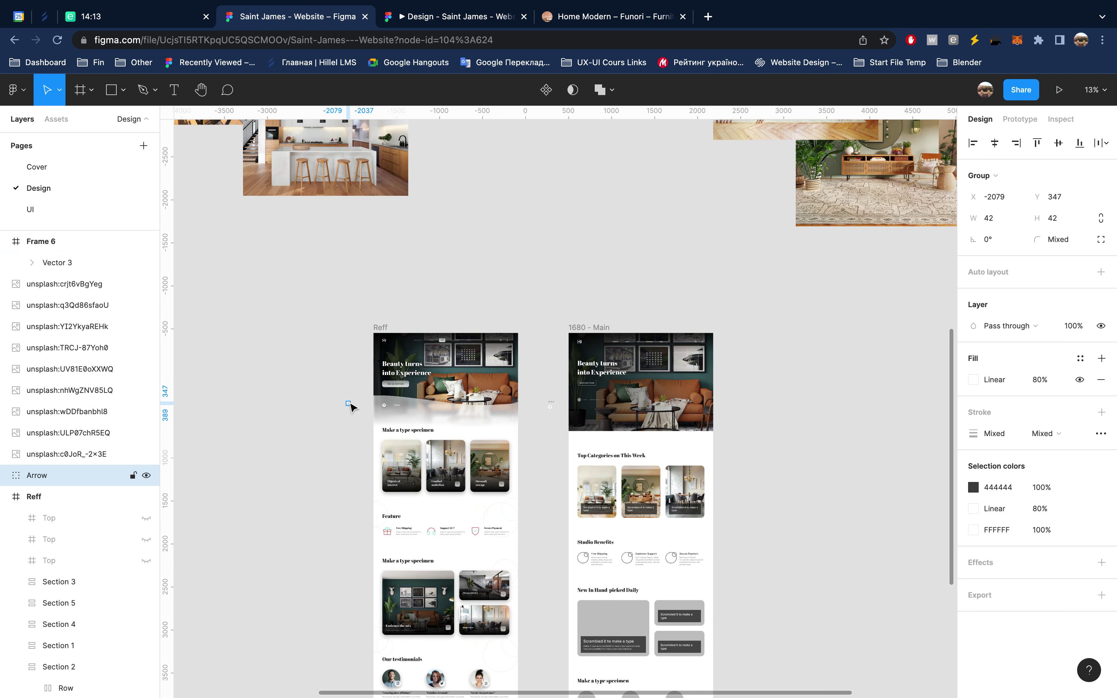
key(Escape)
scroll(581, 405, up, 5)
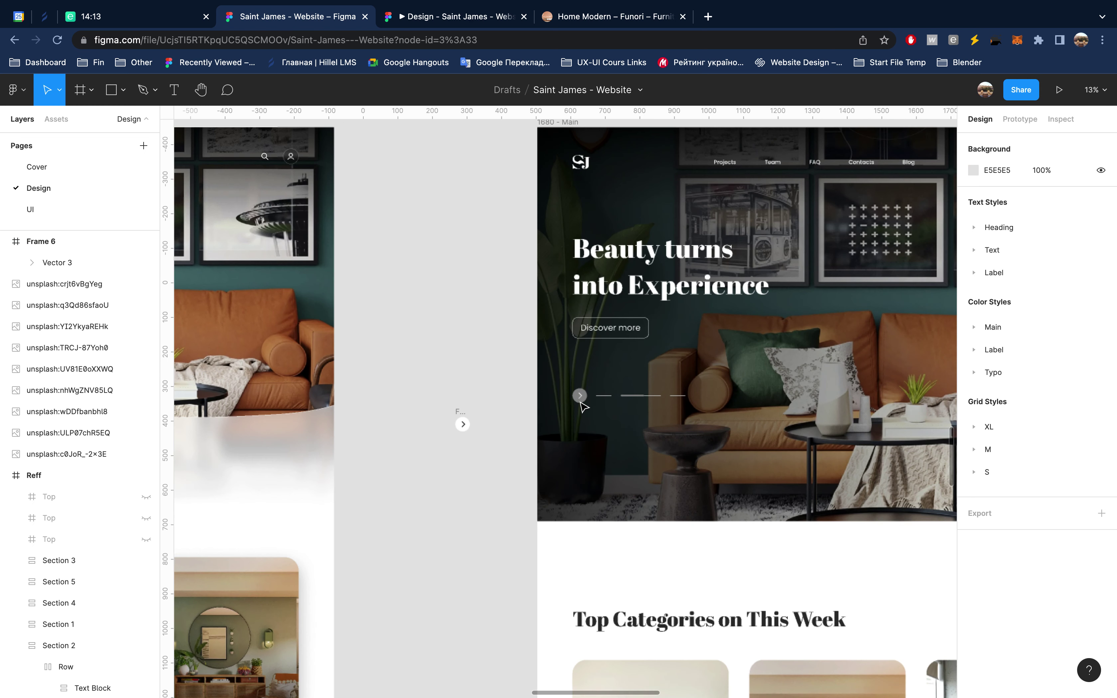
scroll(581, 405, down, 5)
scroll(595, 424, down, 5)
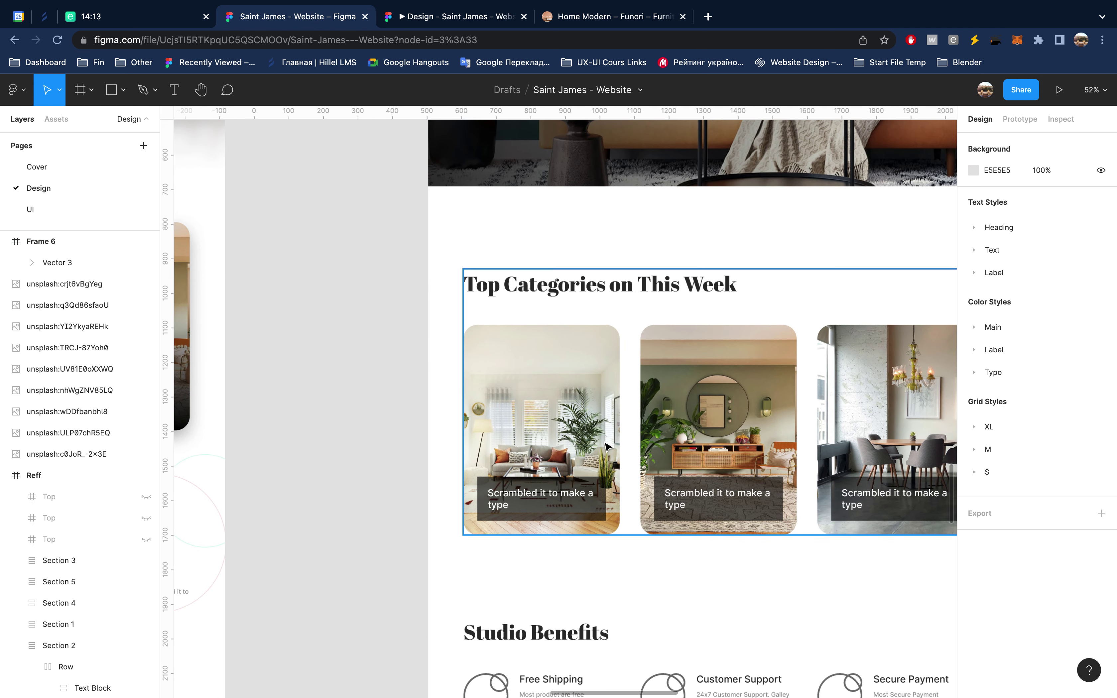
scroll(598, 457, down, 3)
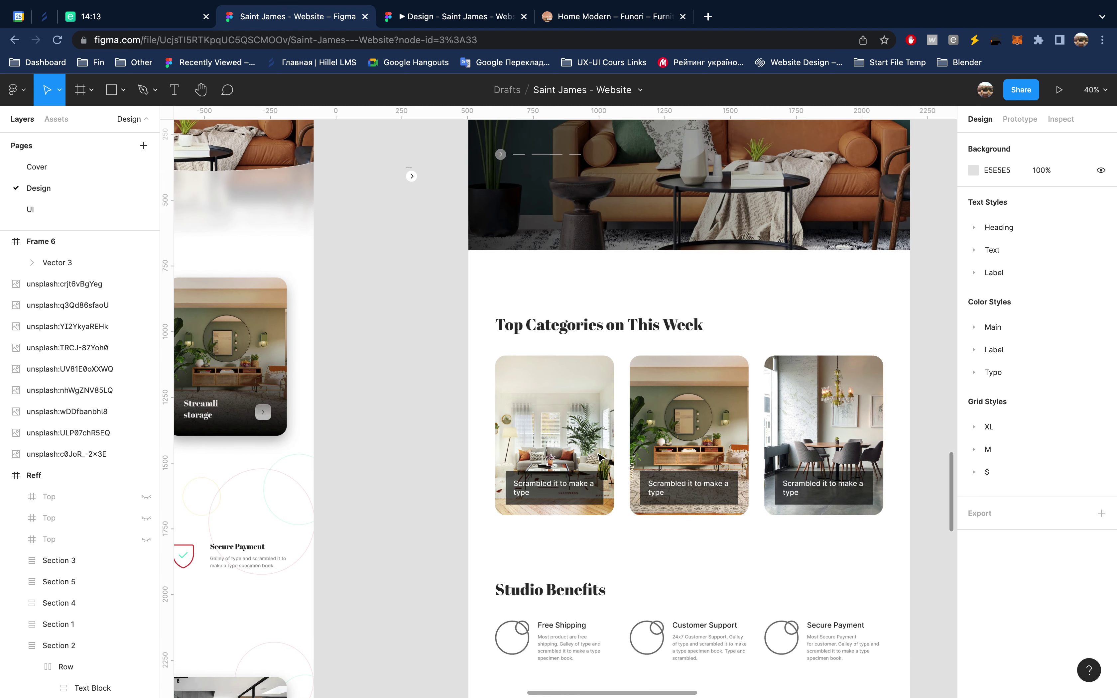
scroll(614, 456, left, 3)
scroll(596, 451, left, 1)
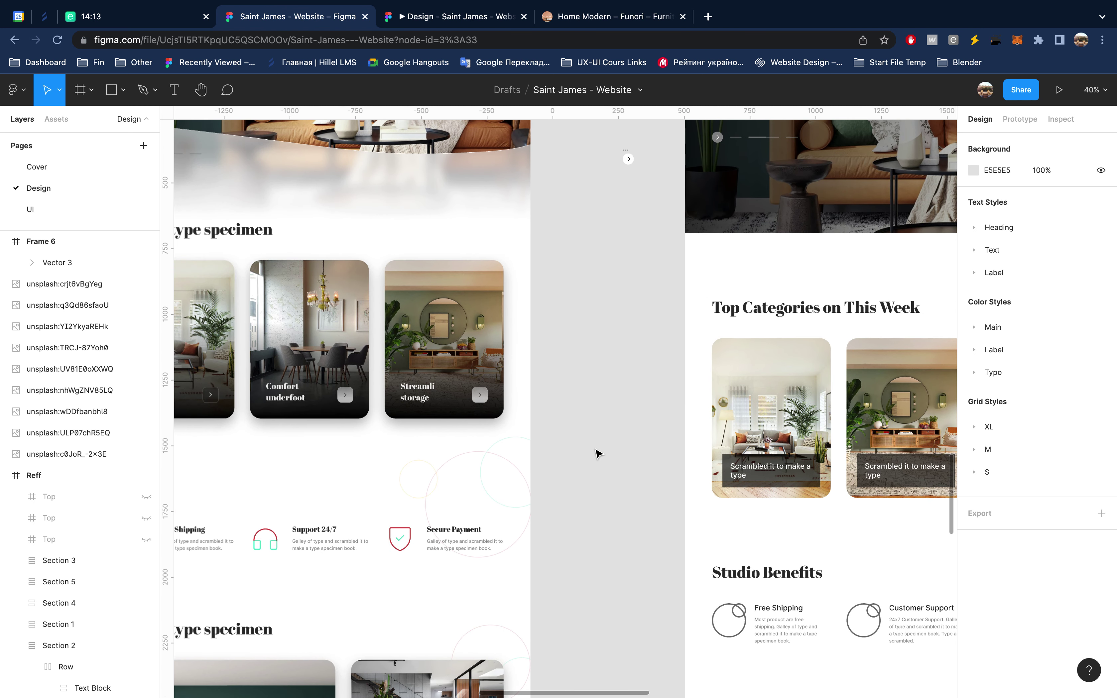
scroll(596, 451, left, 4)
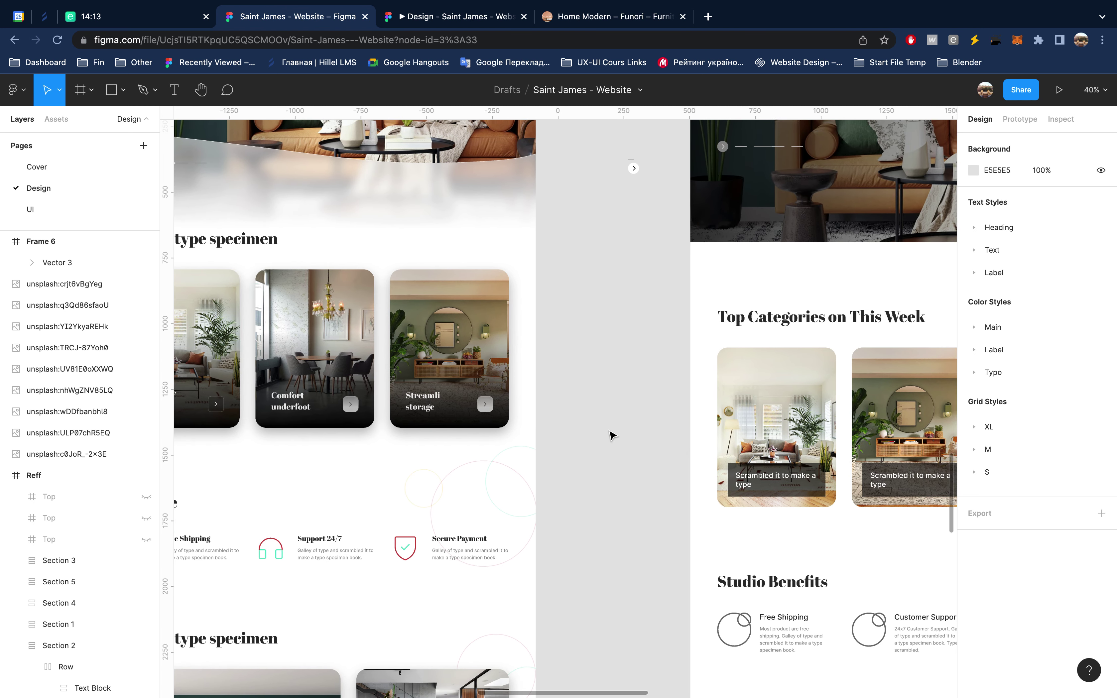
scroll(600, 443, right, 5)
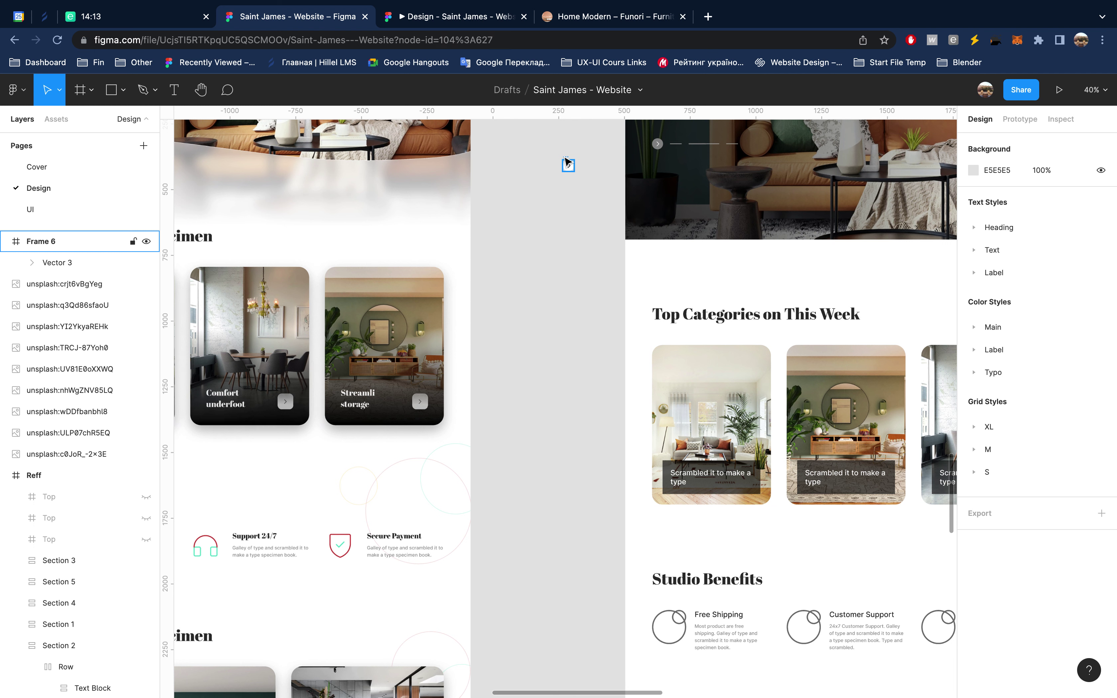
Step: Remove the round arrow button and open the first card's main Text Block component
click(566, 162)
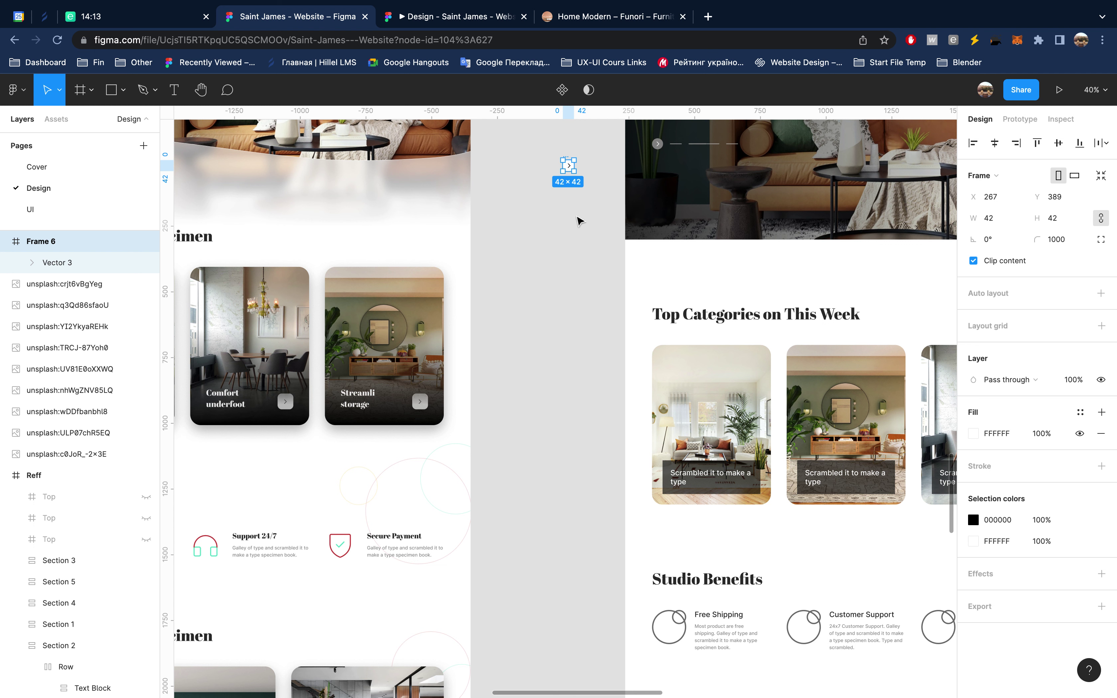
key(Delete)
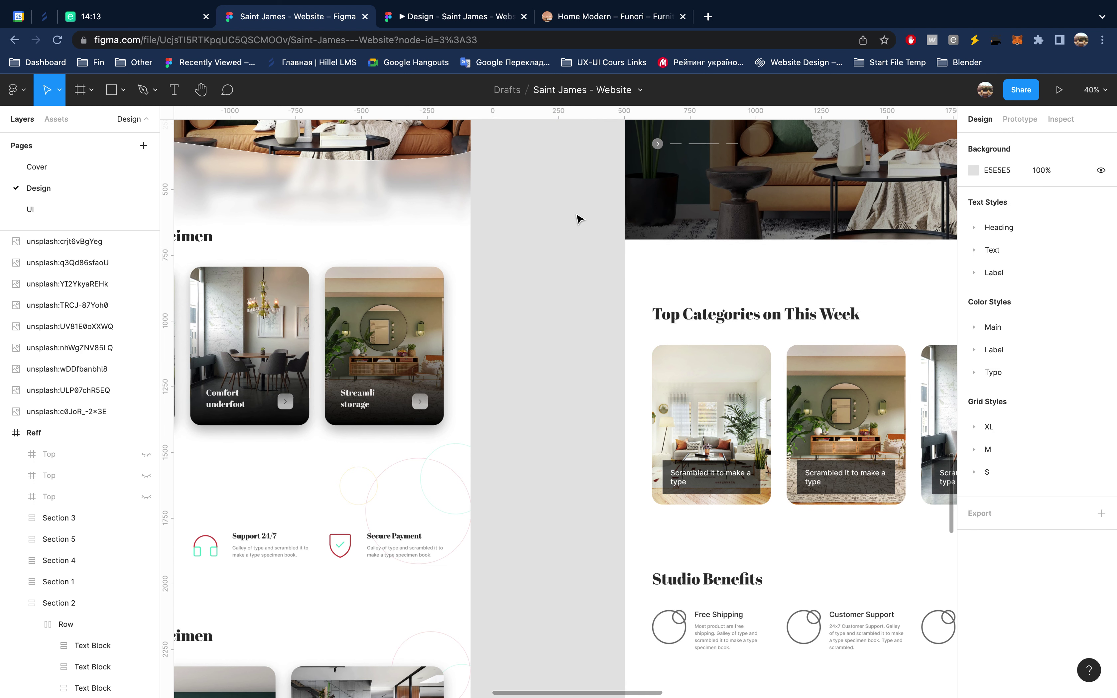
click(713, 384)
click(714, 385)
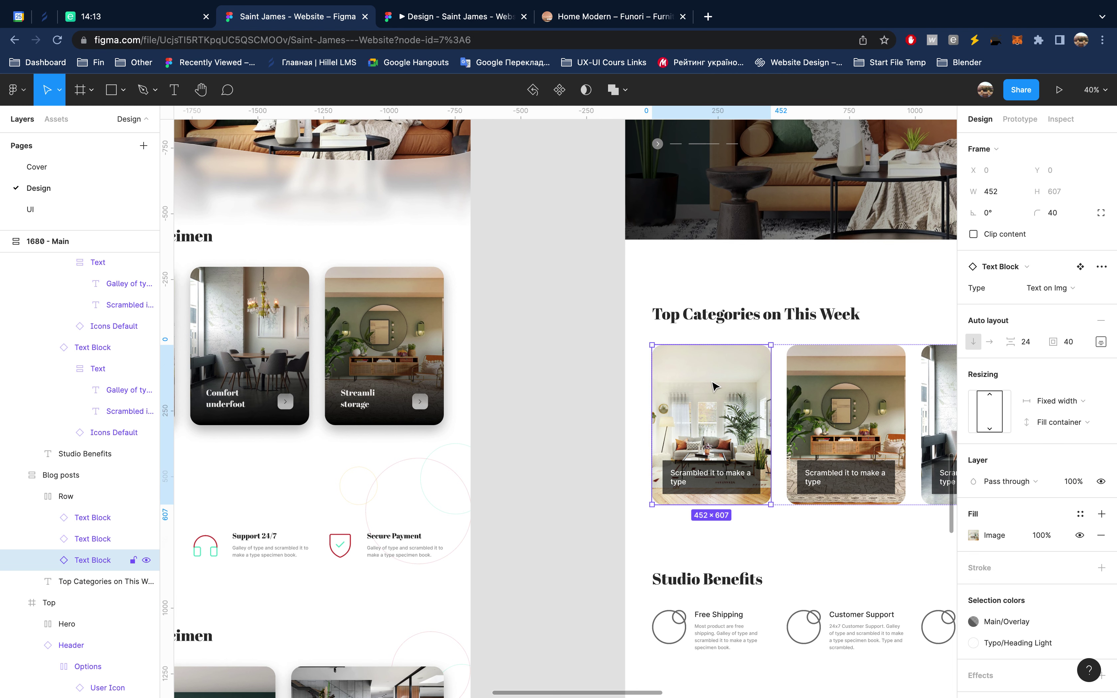
click(1080, 266)
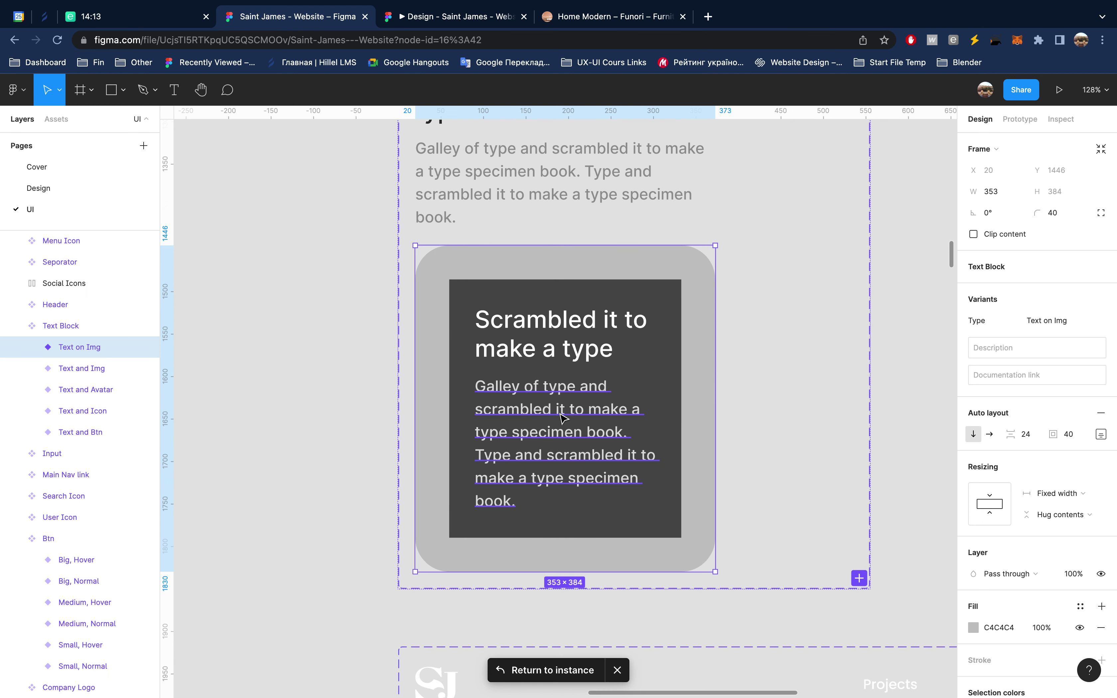
Step: Delete the body paragraph, remove the Main/Overlay fill and set Text frame padding to 0
double_click(564, 417)
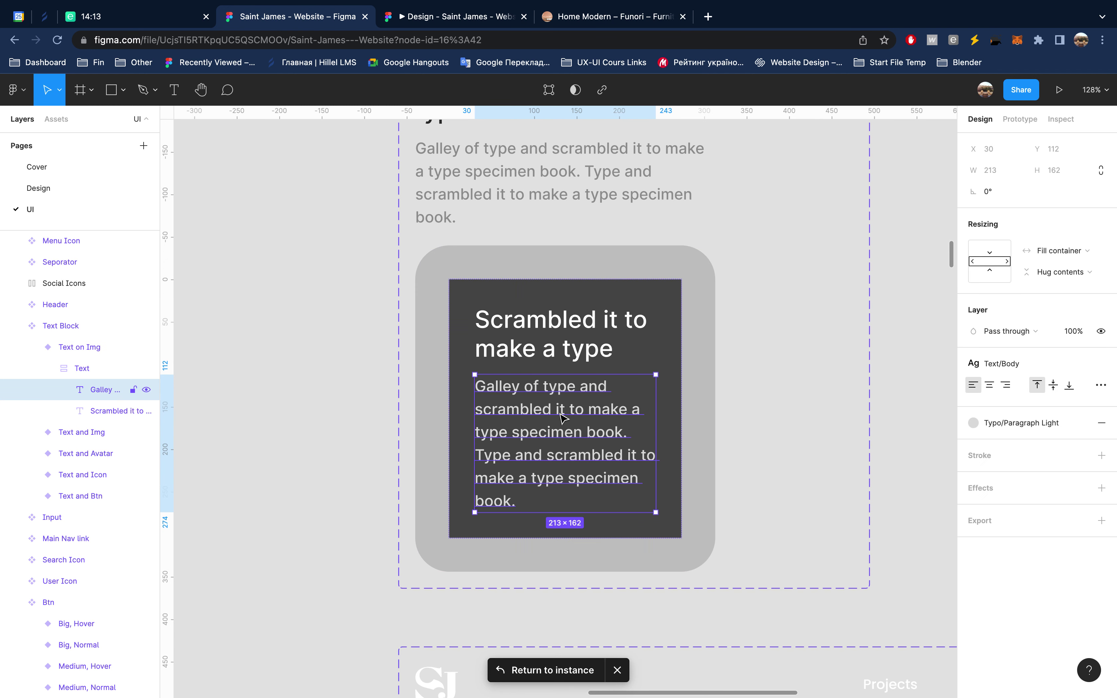
key(Delete)
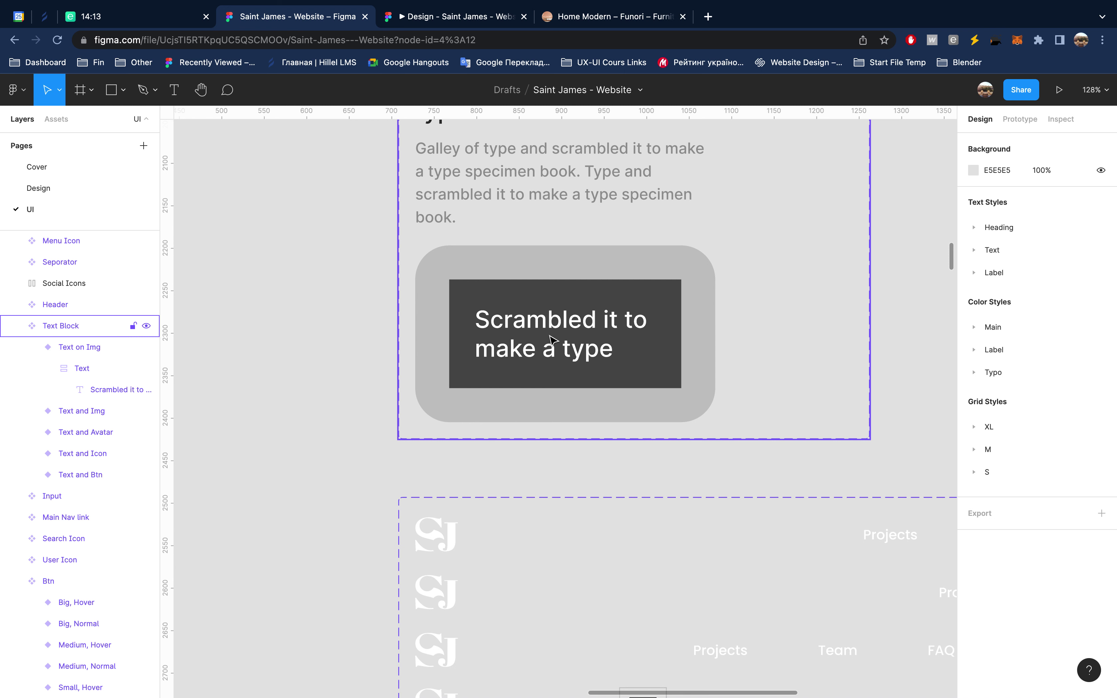
click(78, 368)
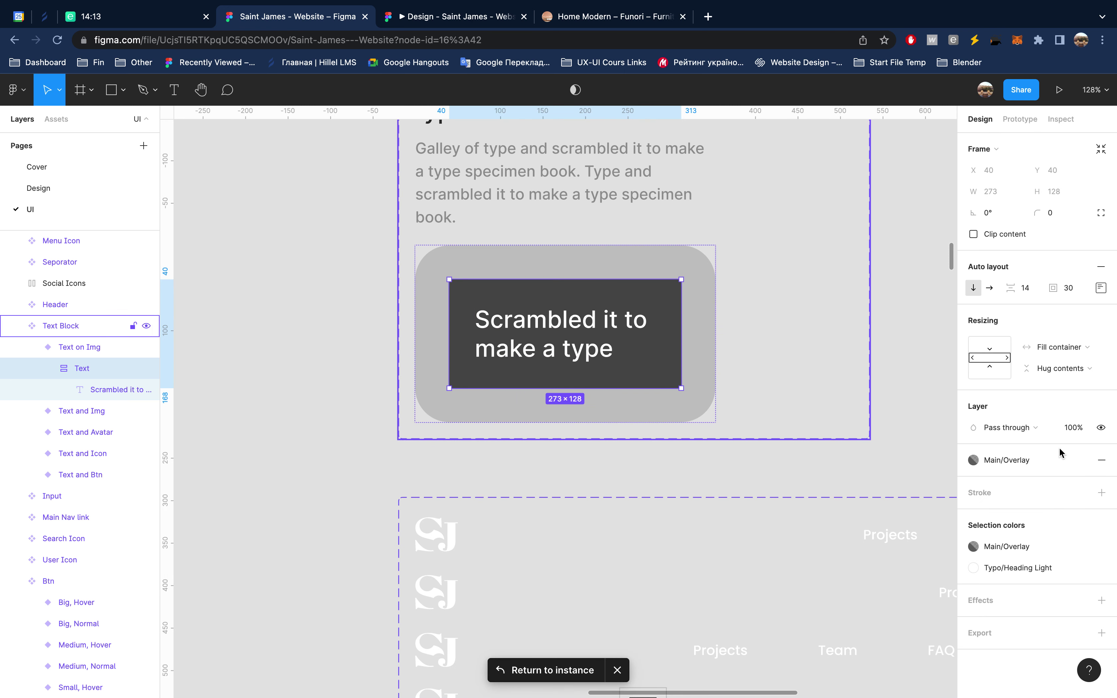
click(1102, 461)
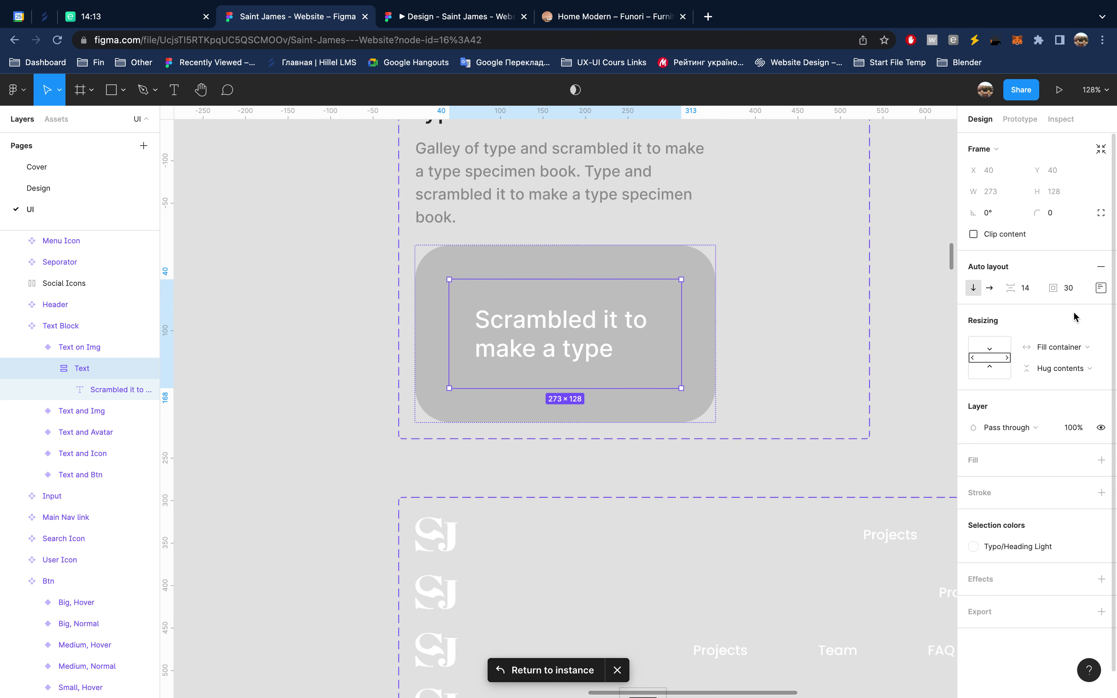
click(1073, 289)
text(0)
key(Return)
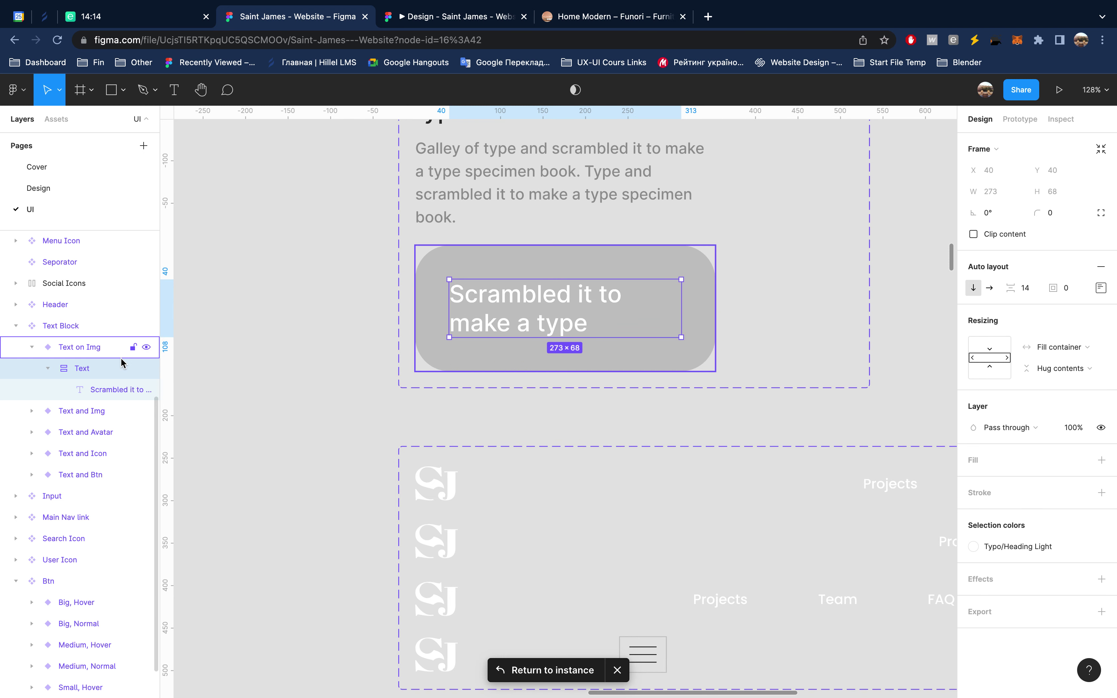
Step: Paste the arrow button into the Text frame below the heading
click(47, 369)
click(48, 369)
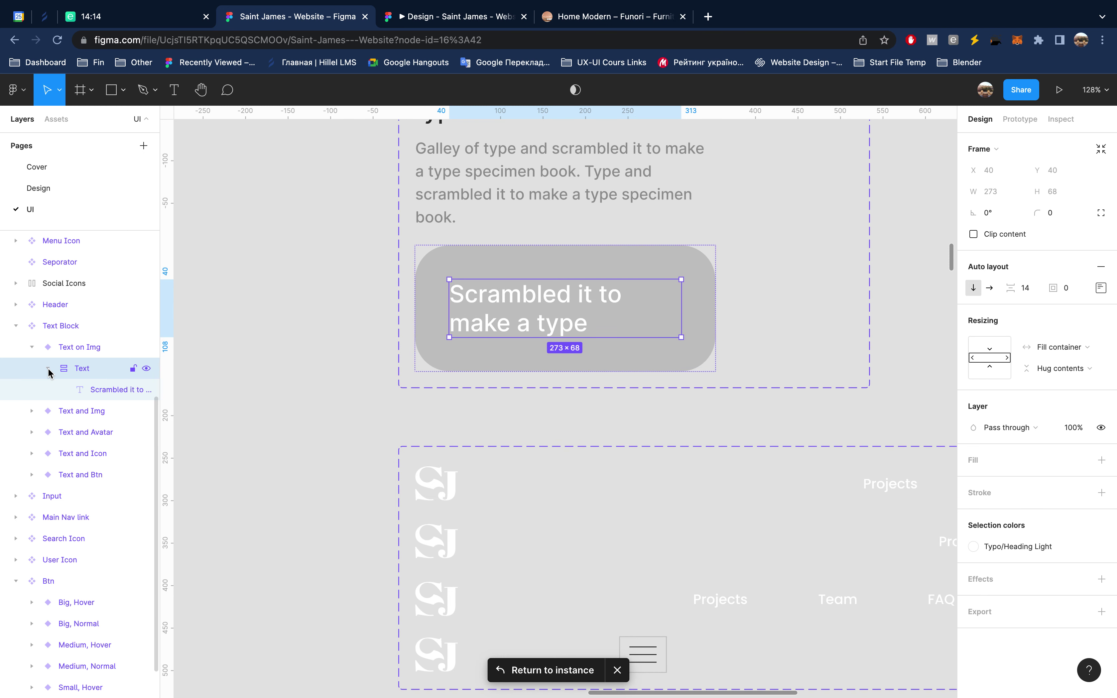
click(106, 390)
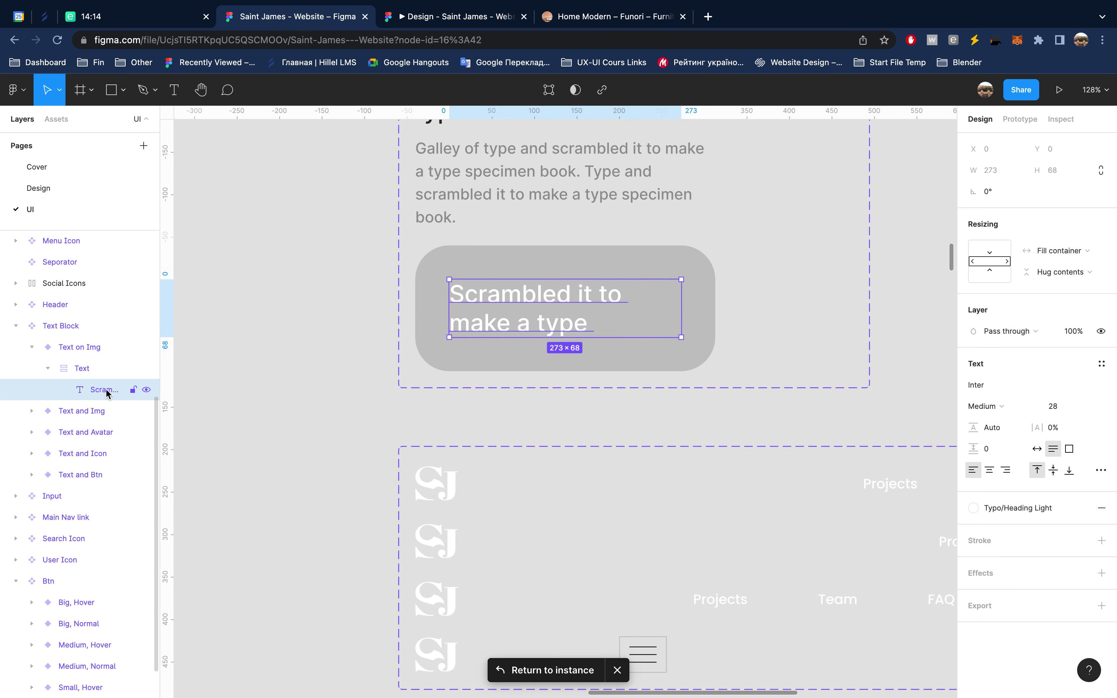
key(ctrl+v)
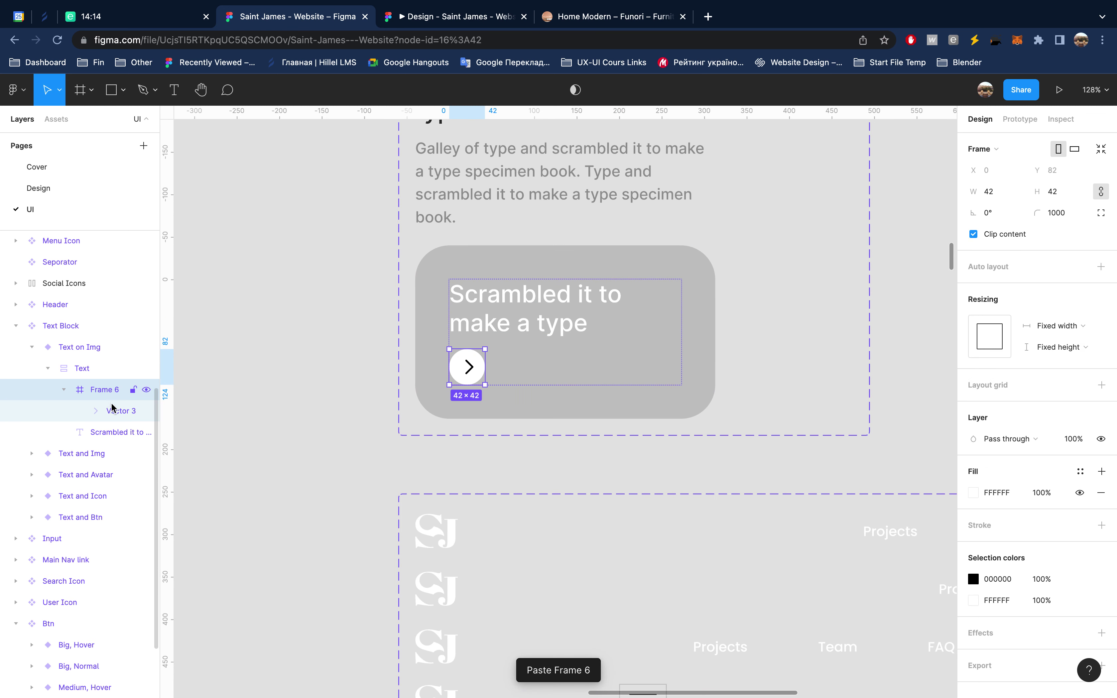
Step: Give the pasted arrow button a 12 corner radius and nudge its chevron 2 px right
click(1062, 213)
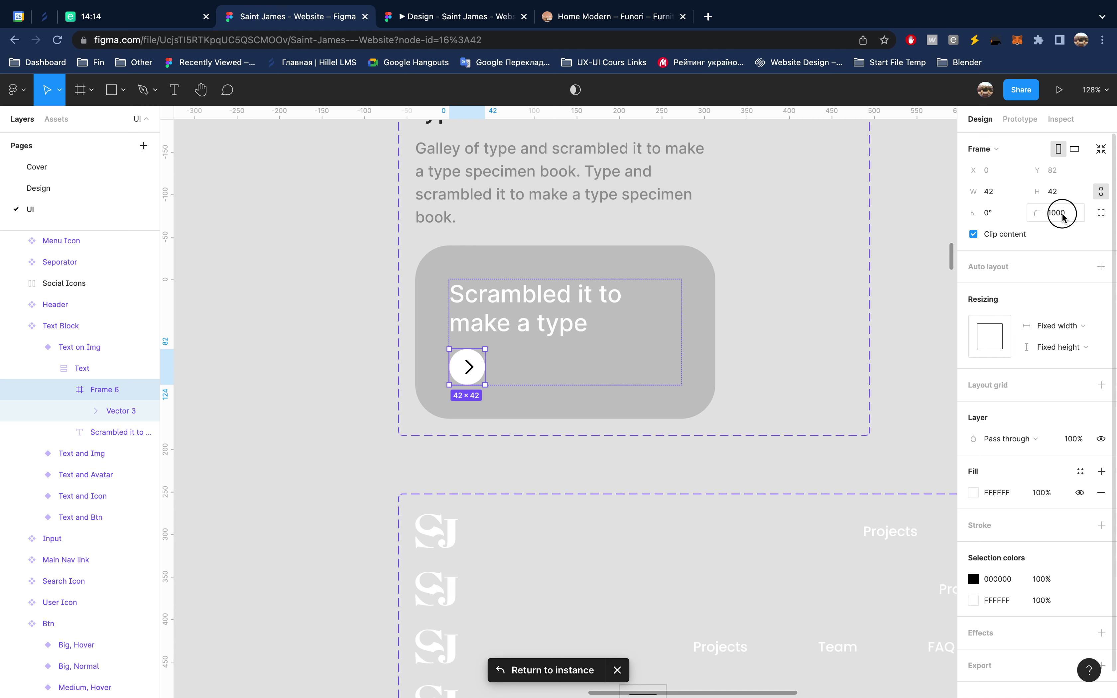
text(999)
key(Return)
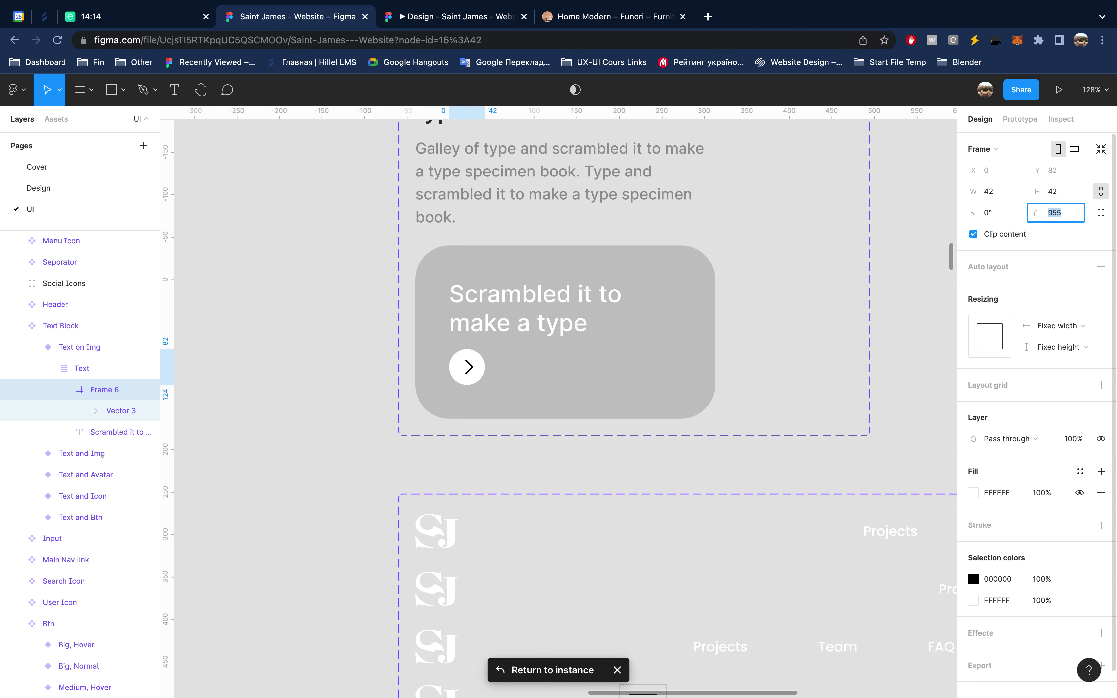
text(2)
key(Return)
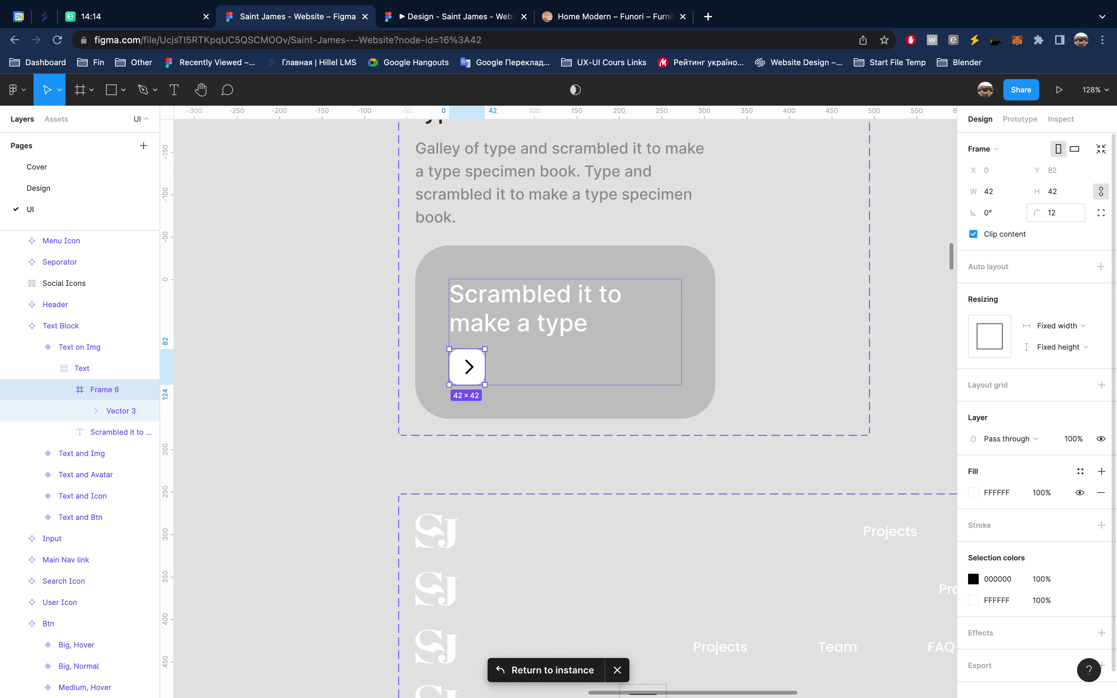
mouse_move(120, 411)
click(107, 411)
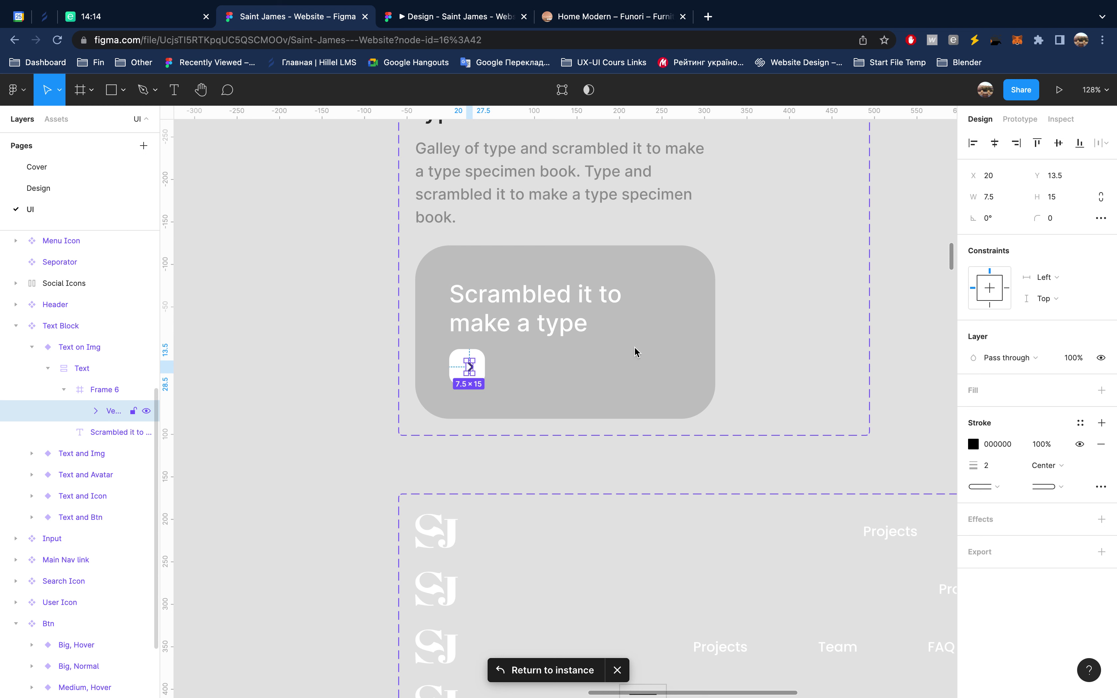
key(Right)
key(Right)
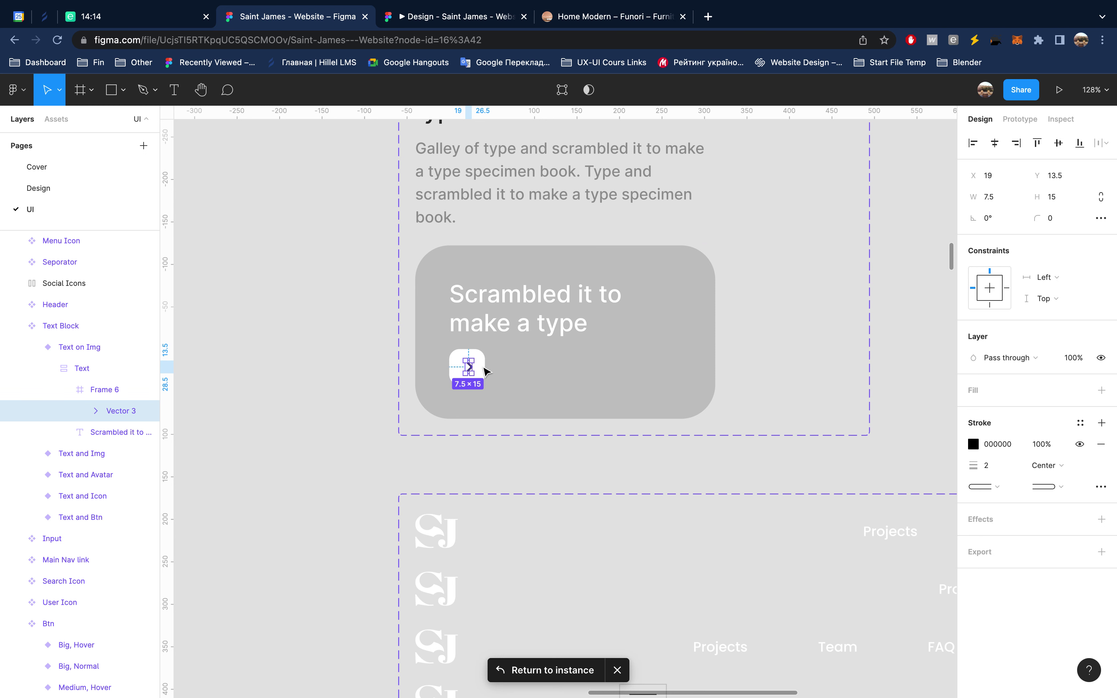
click(476, 367)
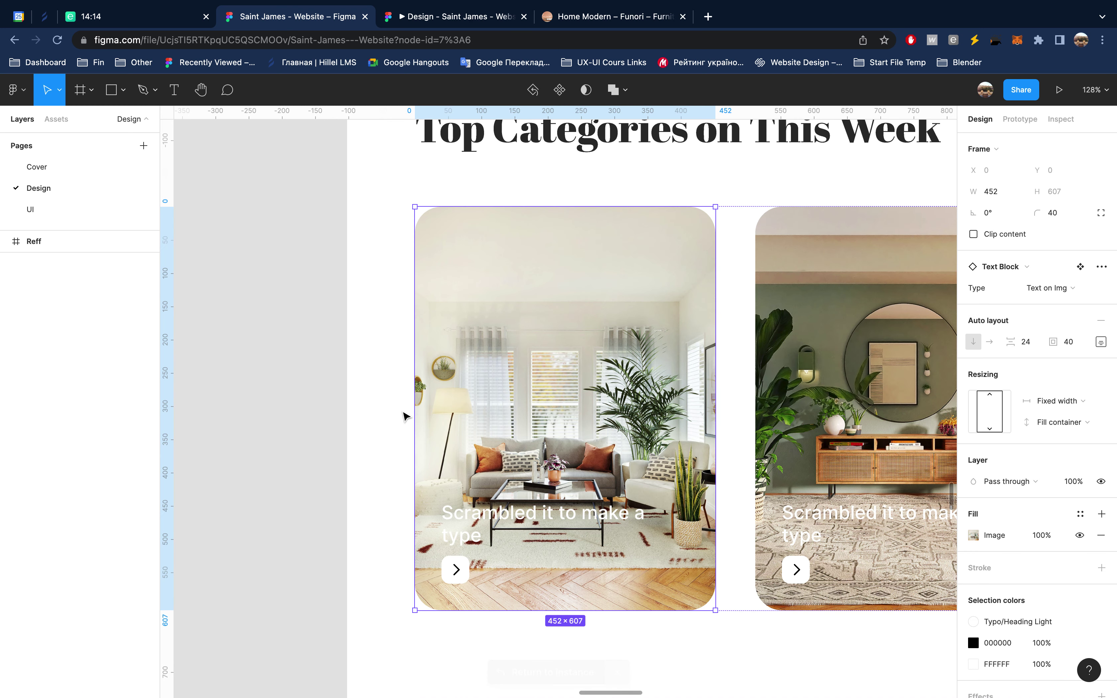
scroll(405, 416, left, 5)
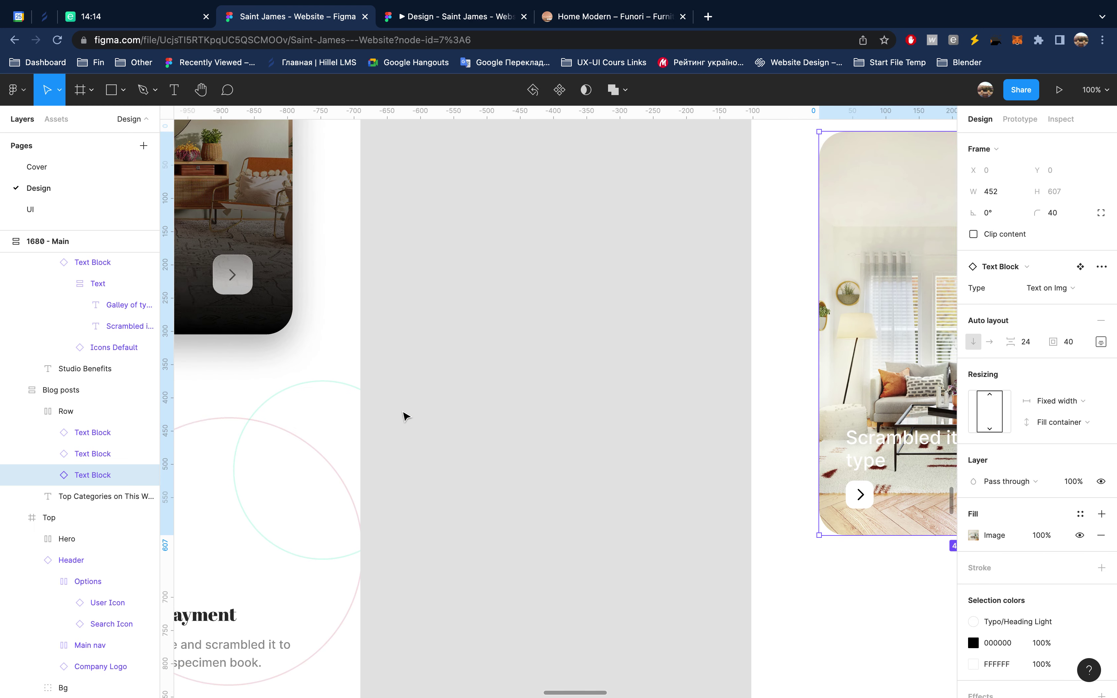
scroll(405, 415, left, 4)
scroll(405, 416, left, 3)
scroll(406, 415, left, 2)
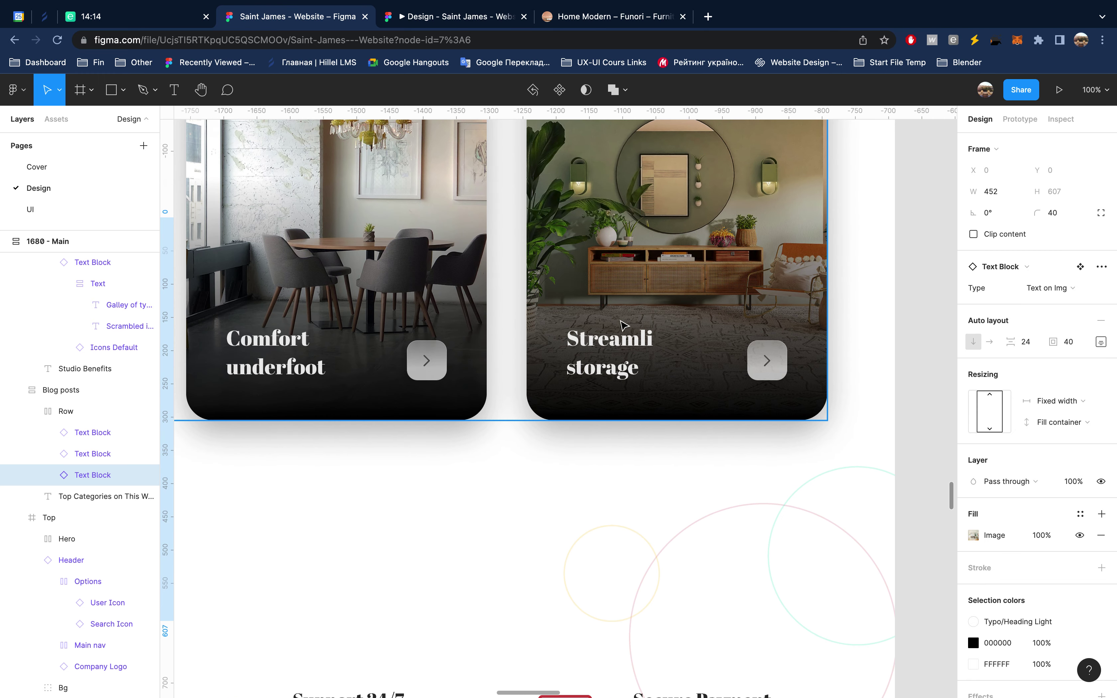
super+click(612, 344)
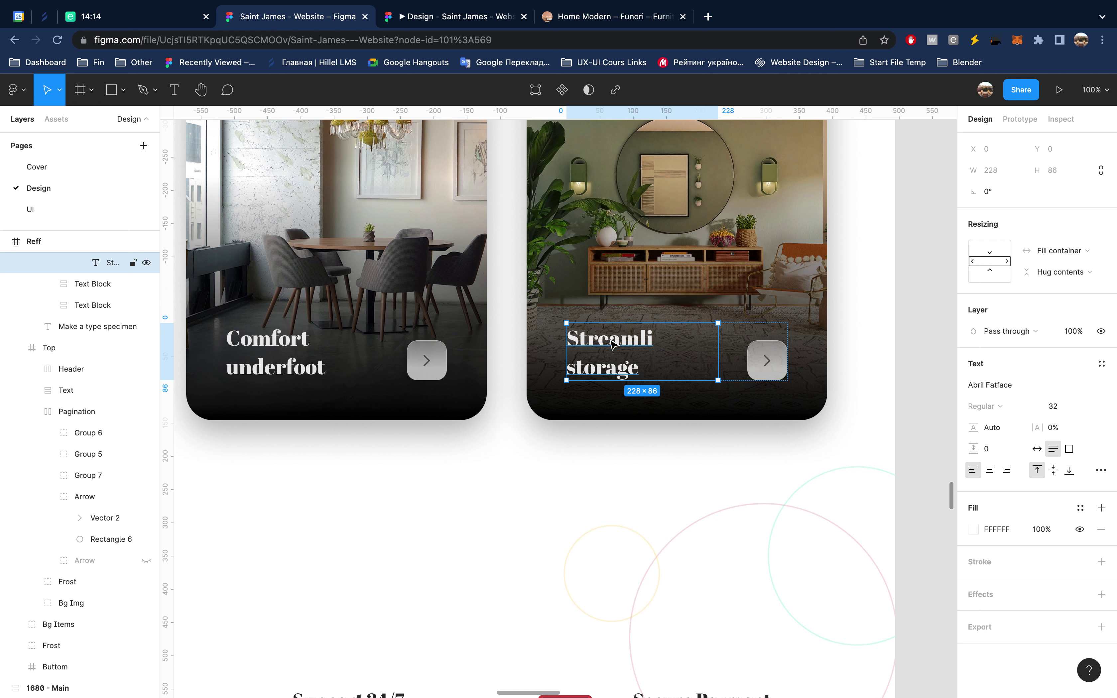
click(767, 362)
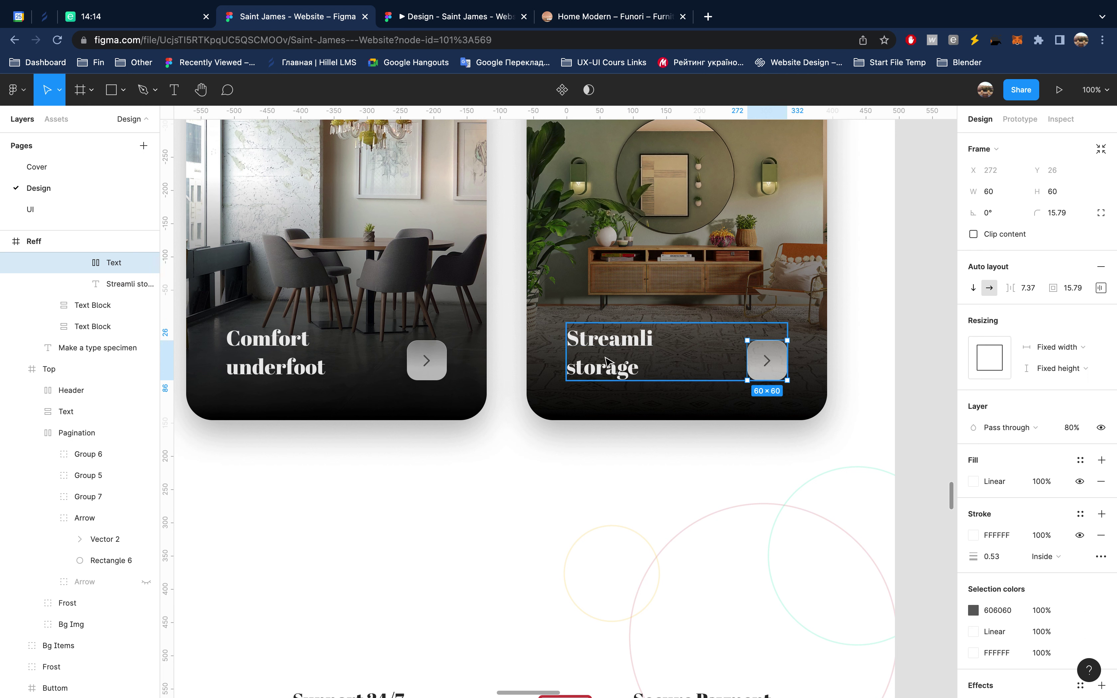
click(609, 348)
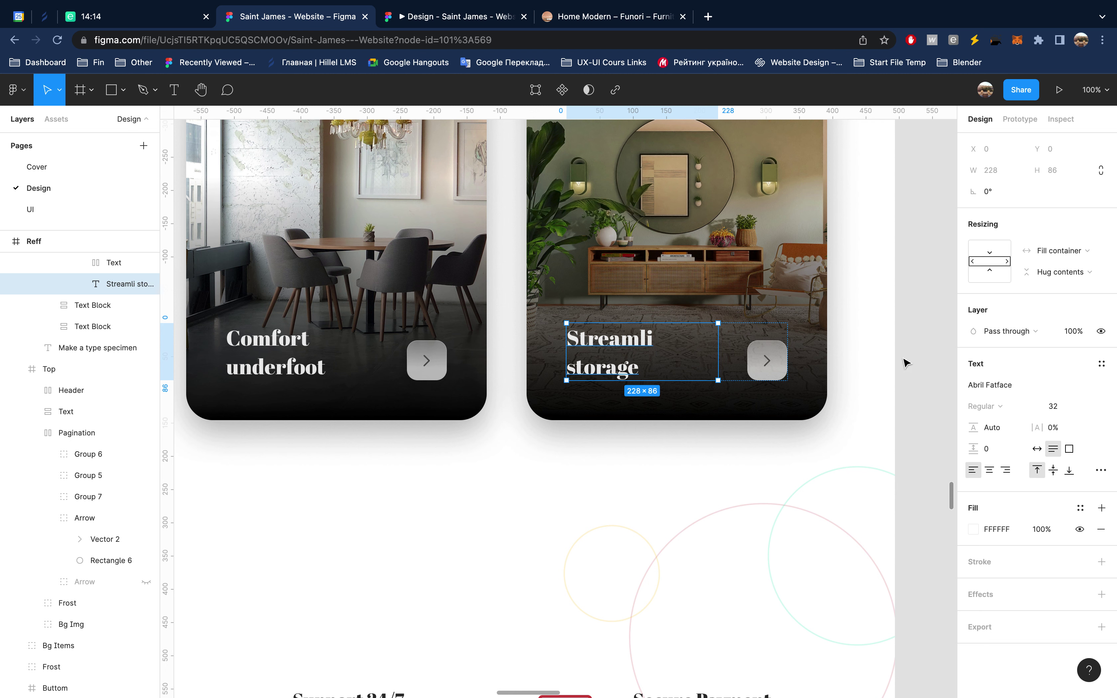
scroll(763, 313, right, 3)
scroll(764, 316, right, 7)
scroll(762, 316, right, 4)
Step: Open the first card's main component and select its 42×42 arrow button
scroll(715, 316, right, 3)
click(670, 316)
double_click(670, 316)
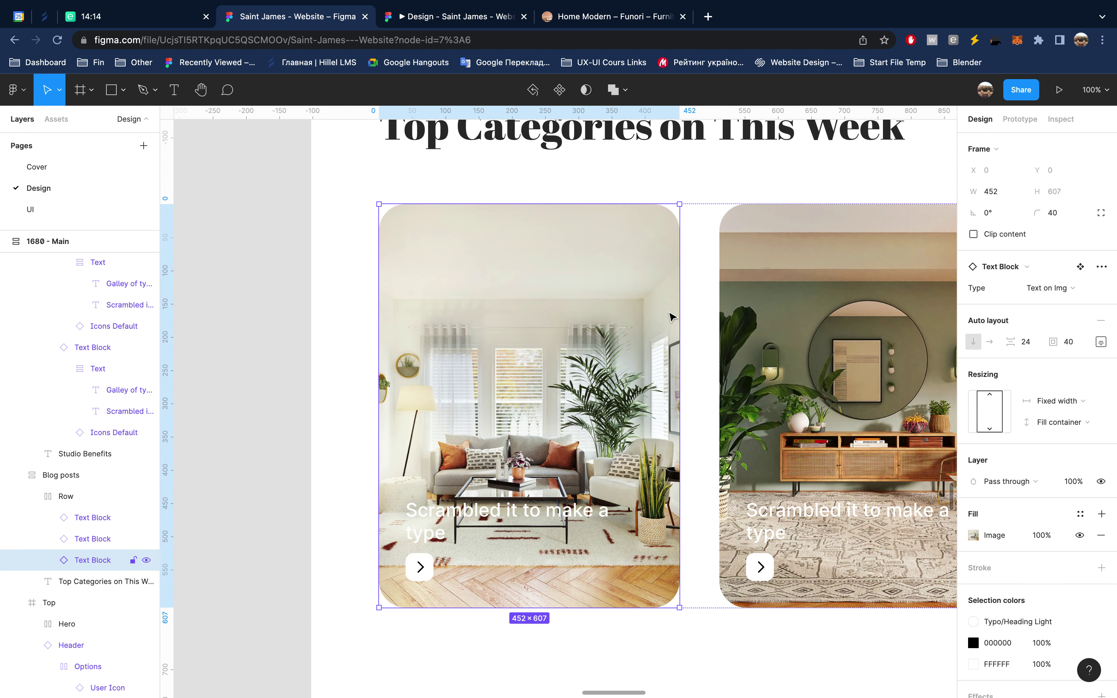
click(1080, 266)
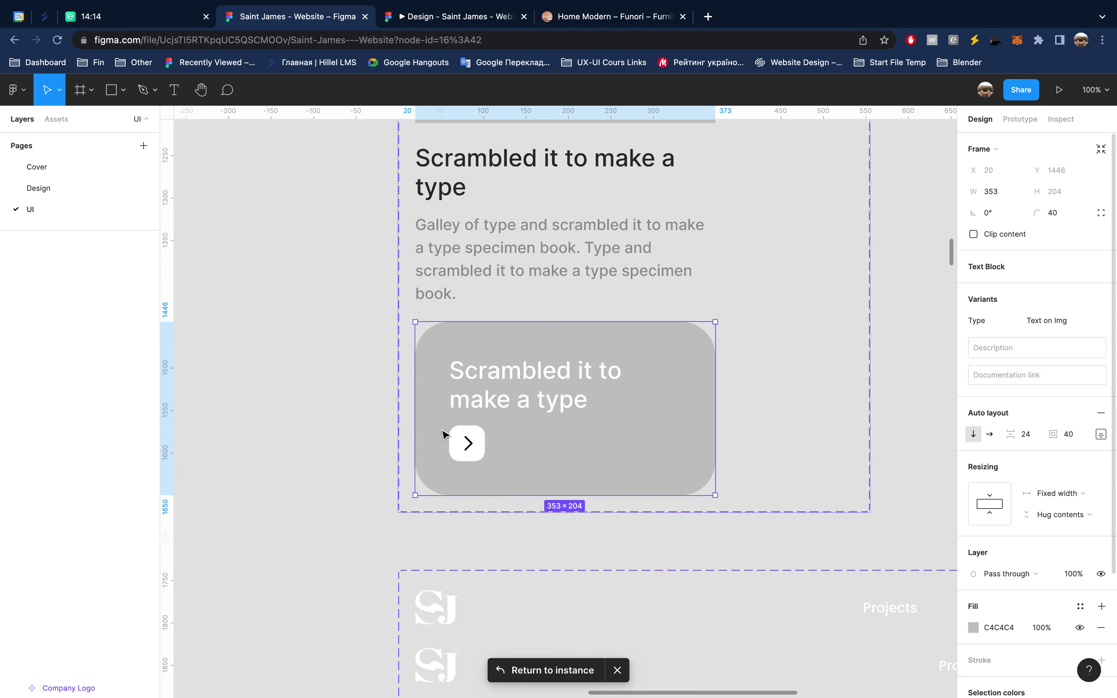
click(473, 442)
click(471, 441)
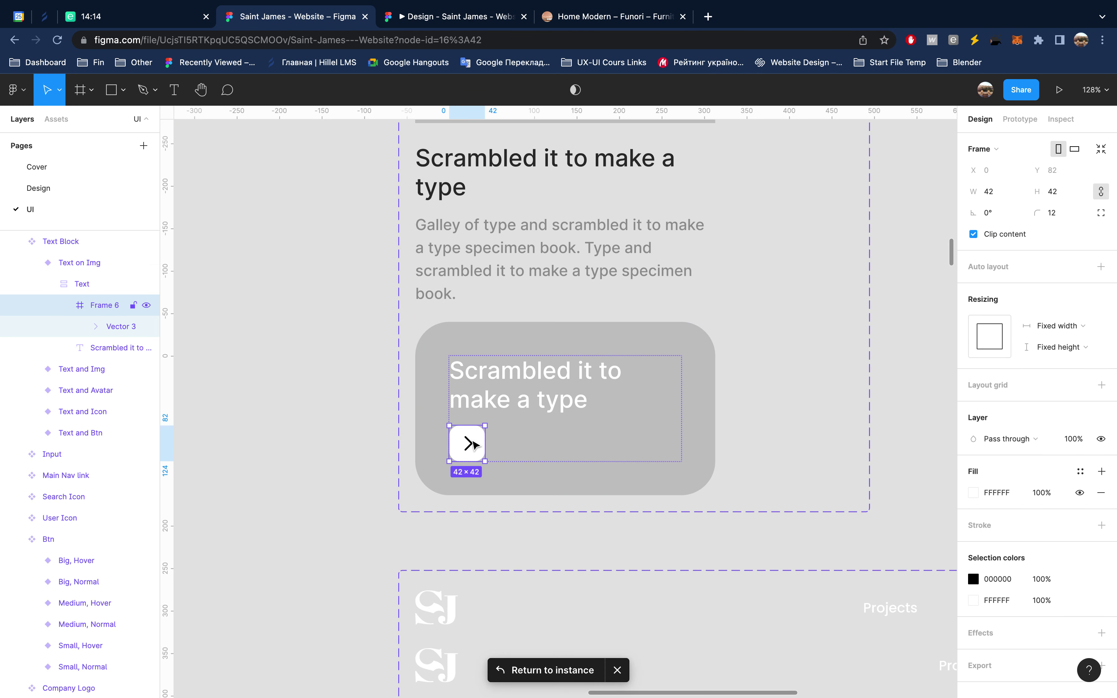
Step: Resize the arrow button to 60×60 and centre the chevron horizontally and vertically
click(1069, 193)
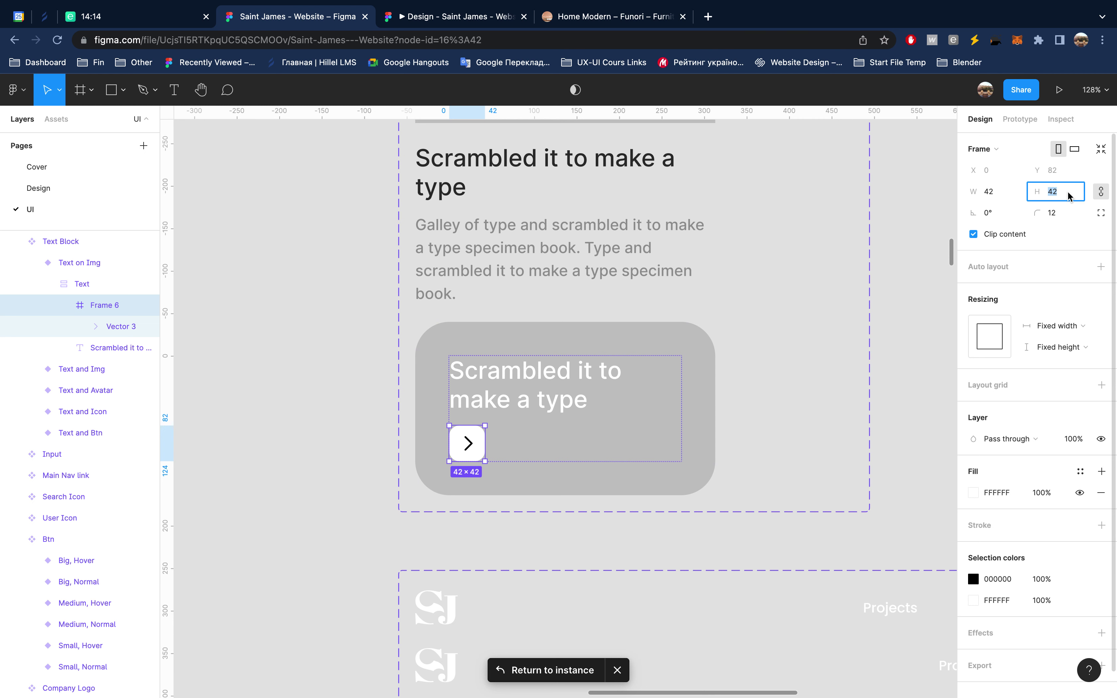
text(60)
key(Return)
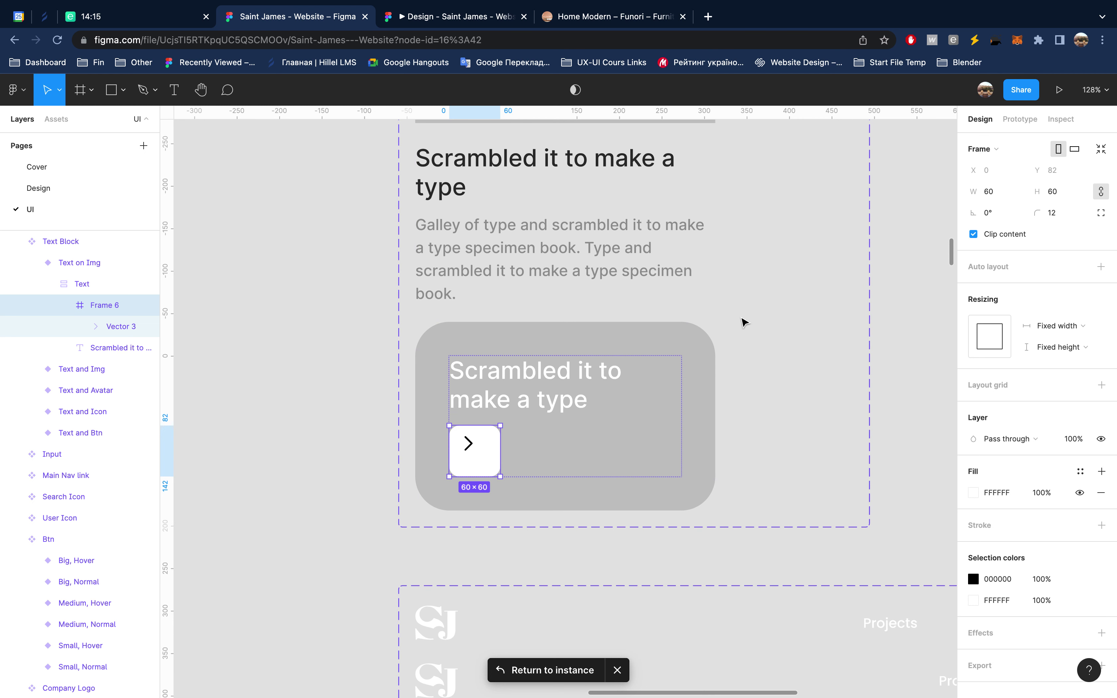
key(Return)
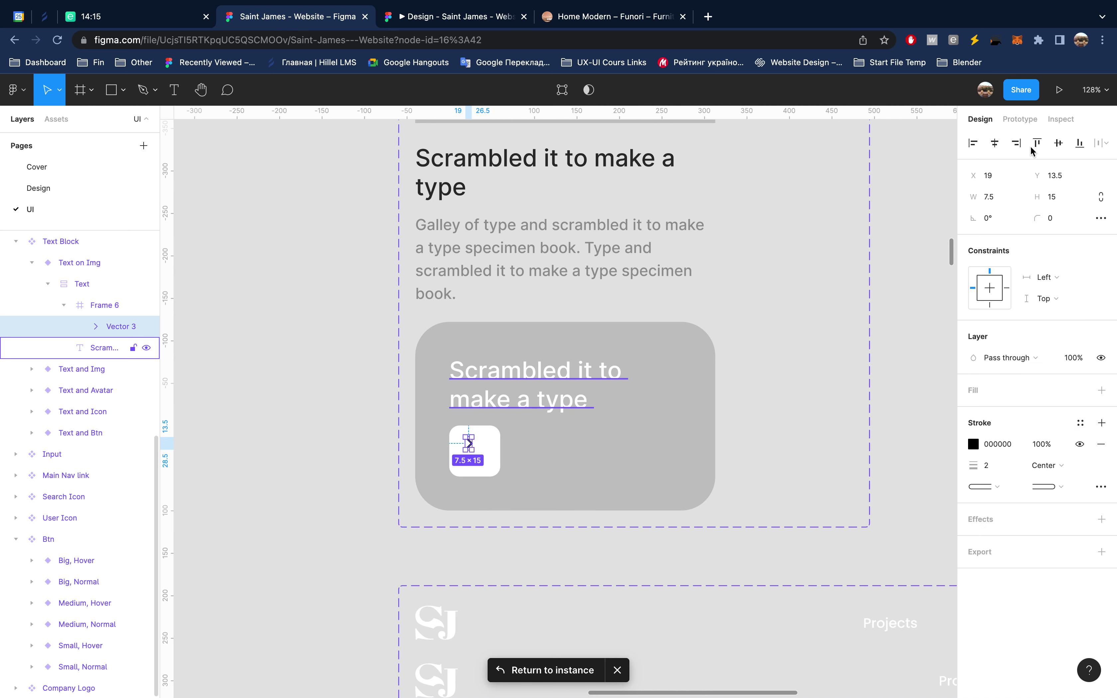
click(994, 142)
click(1058, 142)
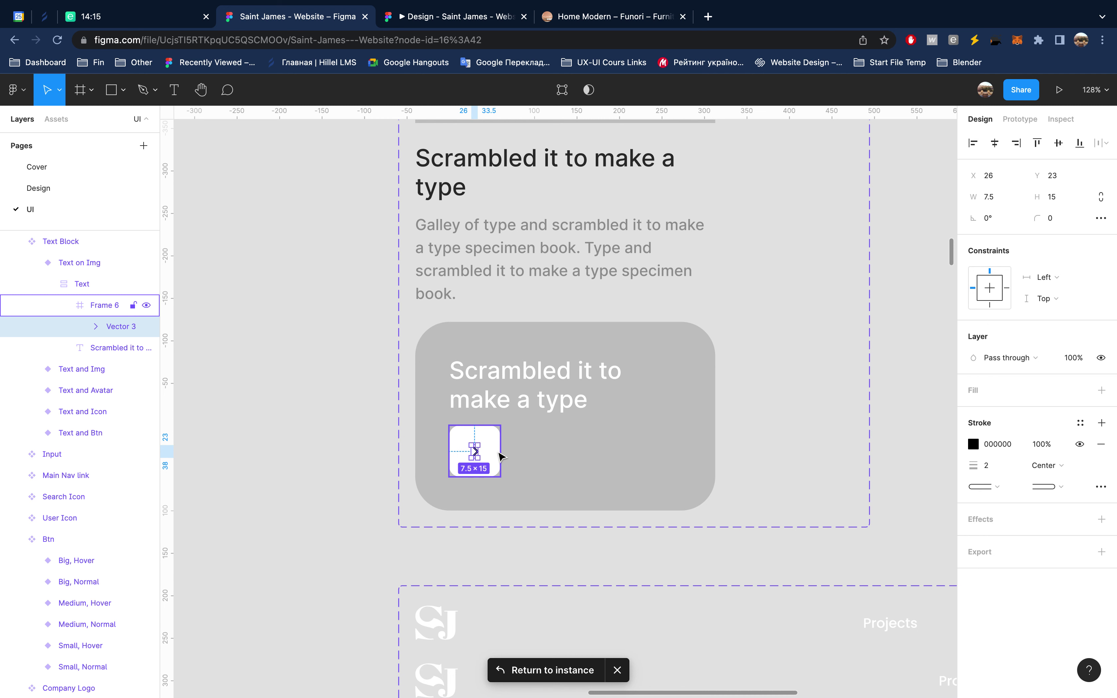
scroll(557, 411, down, 5)
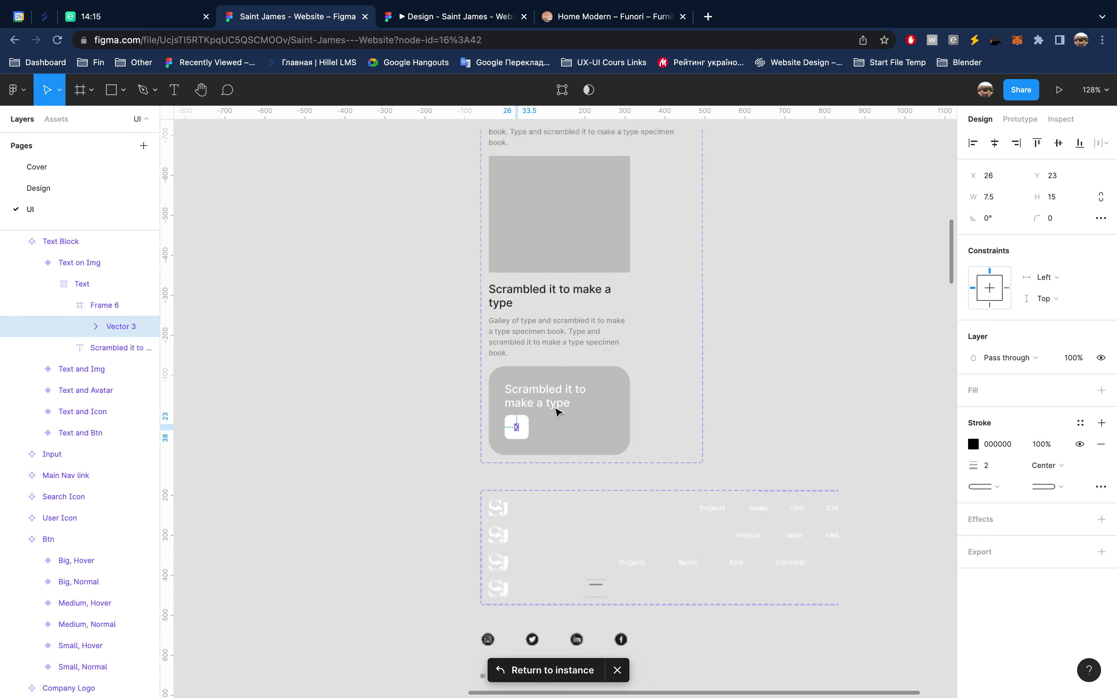
Step: Pick the outlined Big, Normal button as the style source
scroll(557, 411, down, 3)
scroll(557, 410, up, 2)
scroll(557, 411, up, 2)
scroll(557, 411, up, 3)
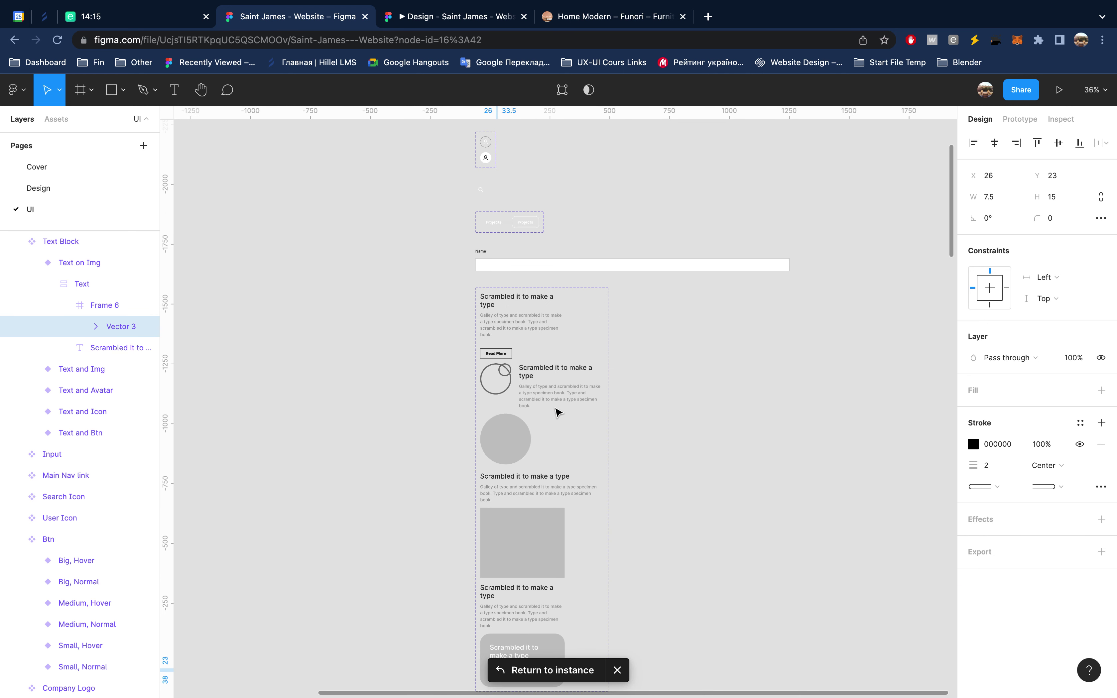
scroll(557, 410, up, 2)
scroll(557, 410, up, 2)
scroll(531, 320, up, 5)
scroll(531, 319, up, 3)
scroll(530, 313, up, 3)
scroll(544, 277, up, 1)
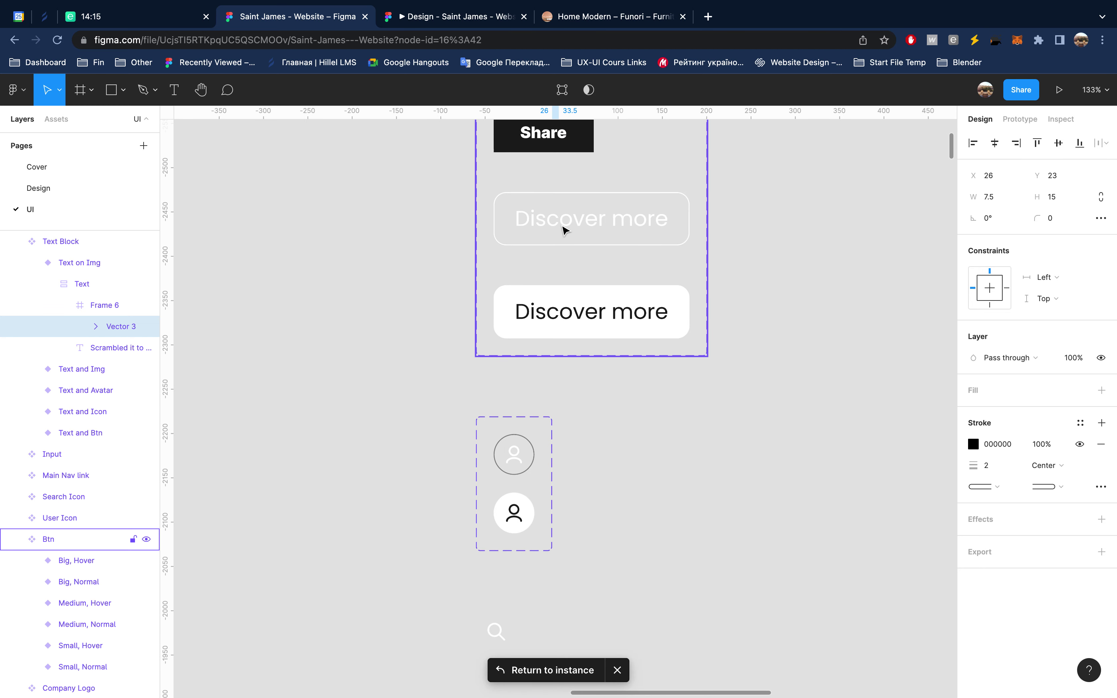
double_click(564, 229)
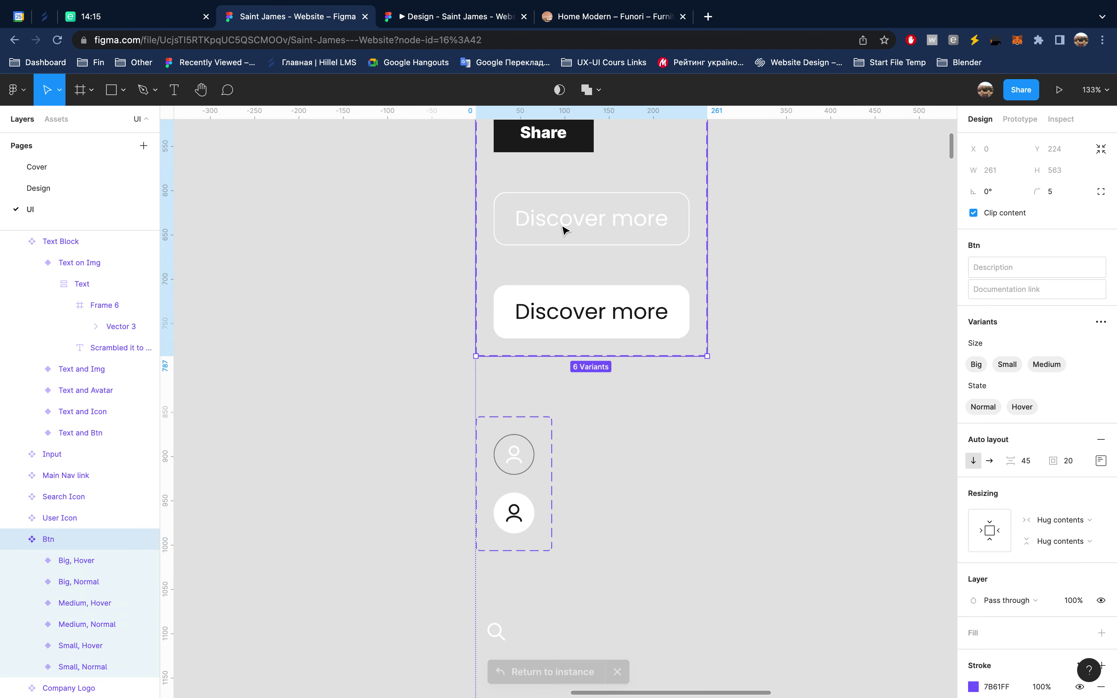
click(75, 581)
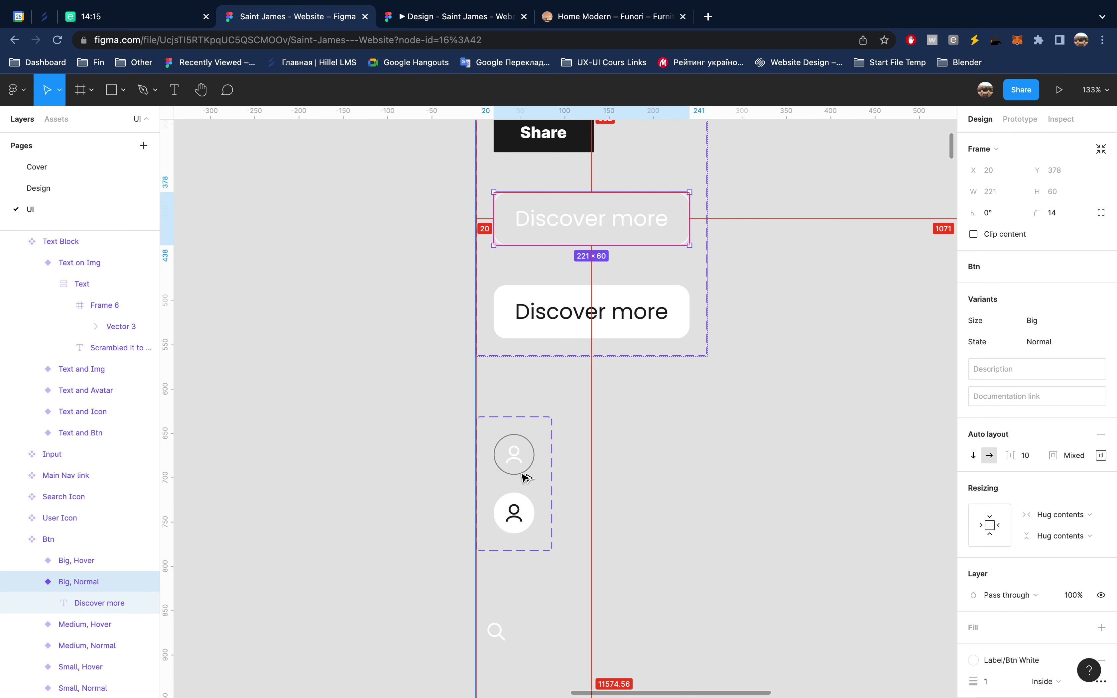
Step: Paste the Big, Normal button's properties onto the card's arrow button
scroll(702, 485, down, 5)
scroll(703, 485, down, 8)
scroll(702, 486, down, 5)
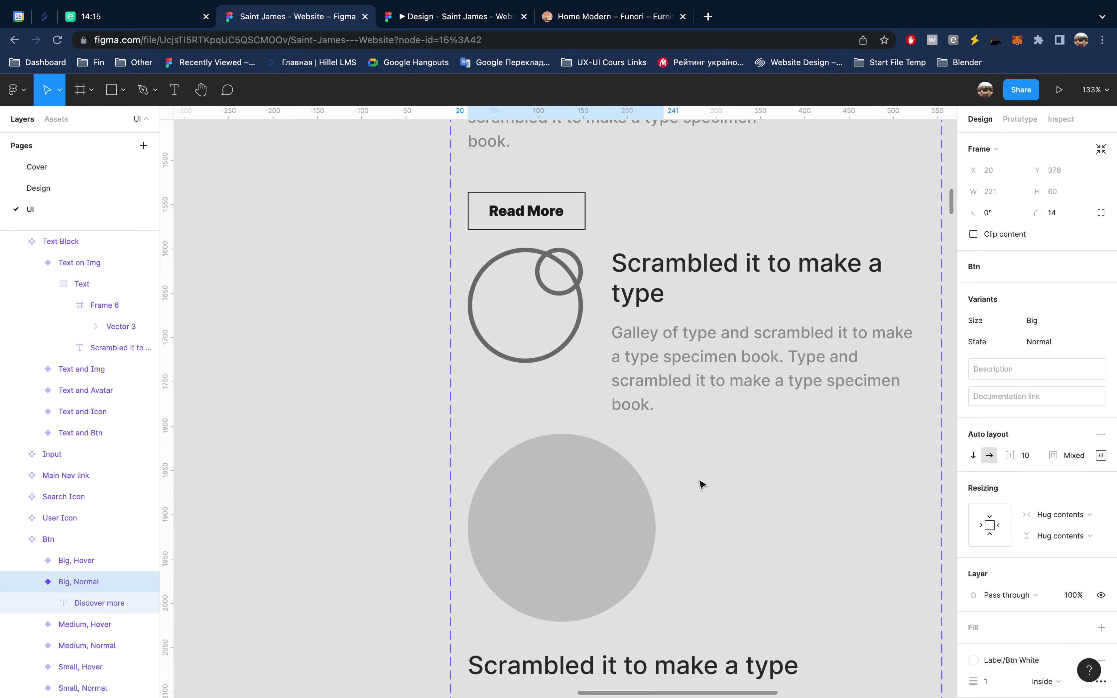
scroll(701, 485, down, 5)
scroll(702, 485, down, 8)
scroll(701, 484, down, 4)
scroll(701, 484, down, 5)
scroll(701, 484, right, 2)
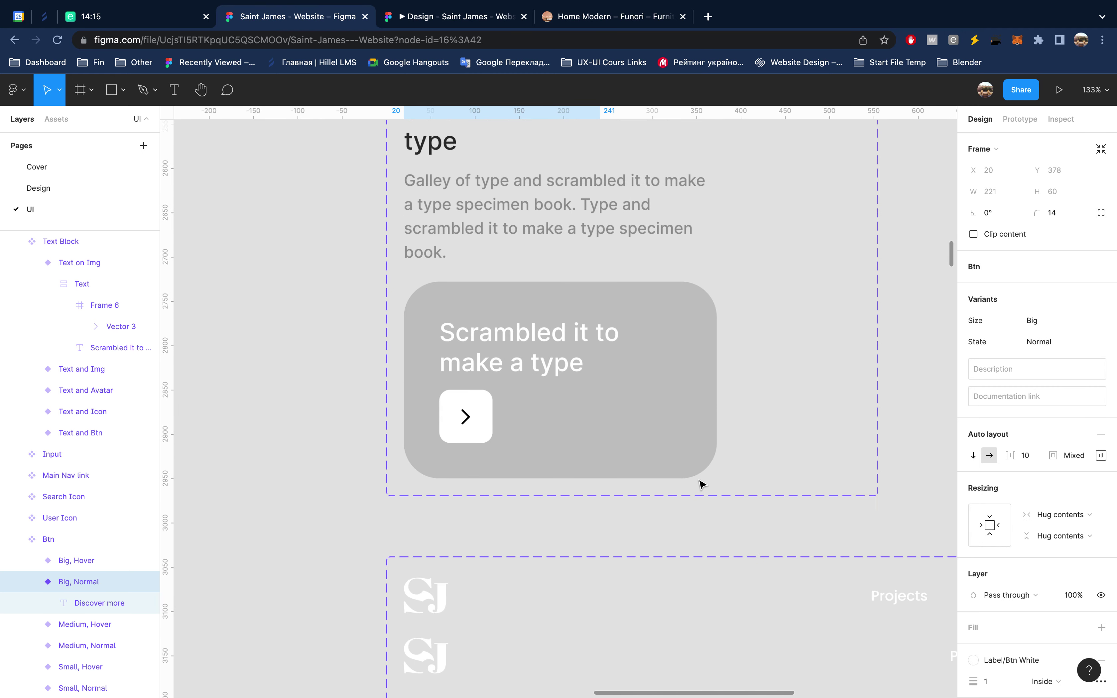
scroll(700, 484, up, 2)
scroll(701, 484, left, 1)
double_click(537, 475)
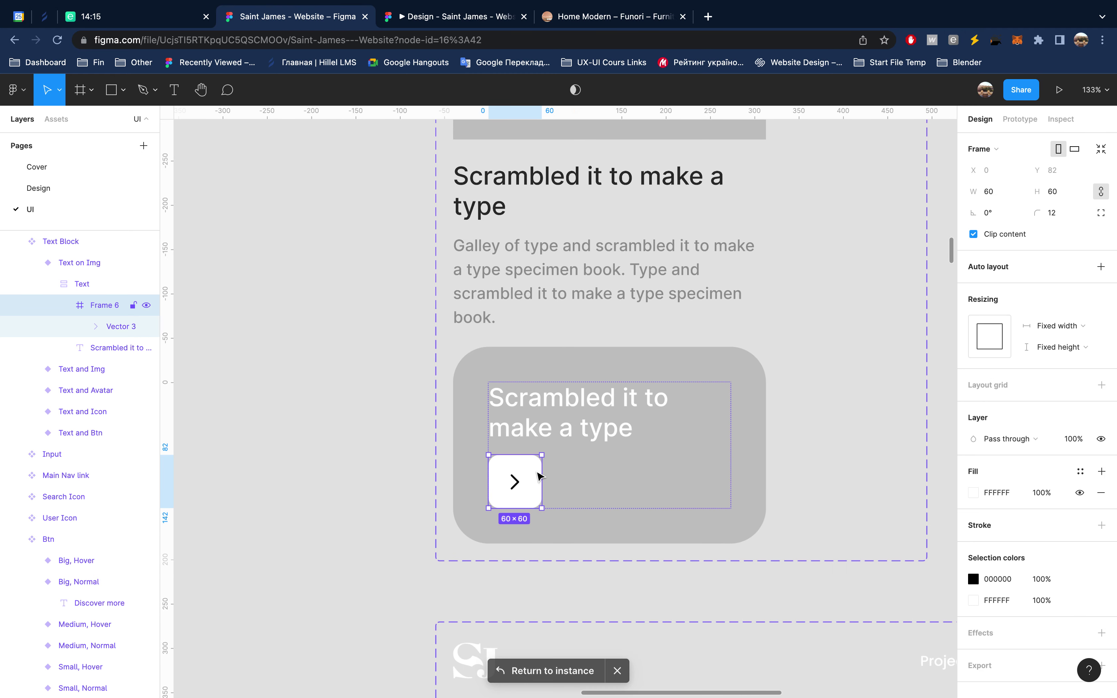
key(ctrl+alt+v)
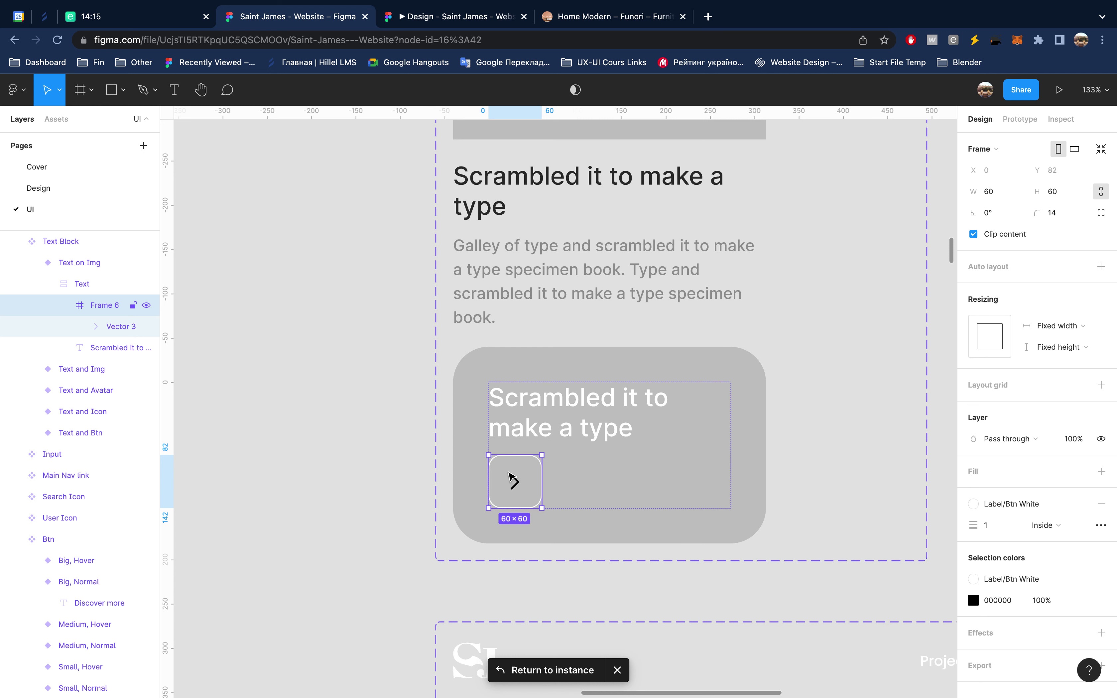
Step: Set the chevron's stroke to the Label/Btn White colour style
click(514, 481)
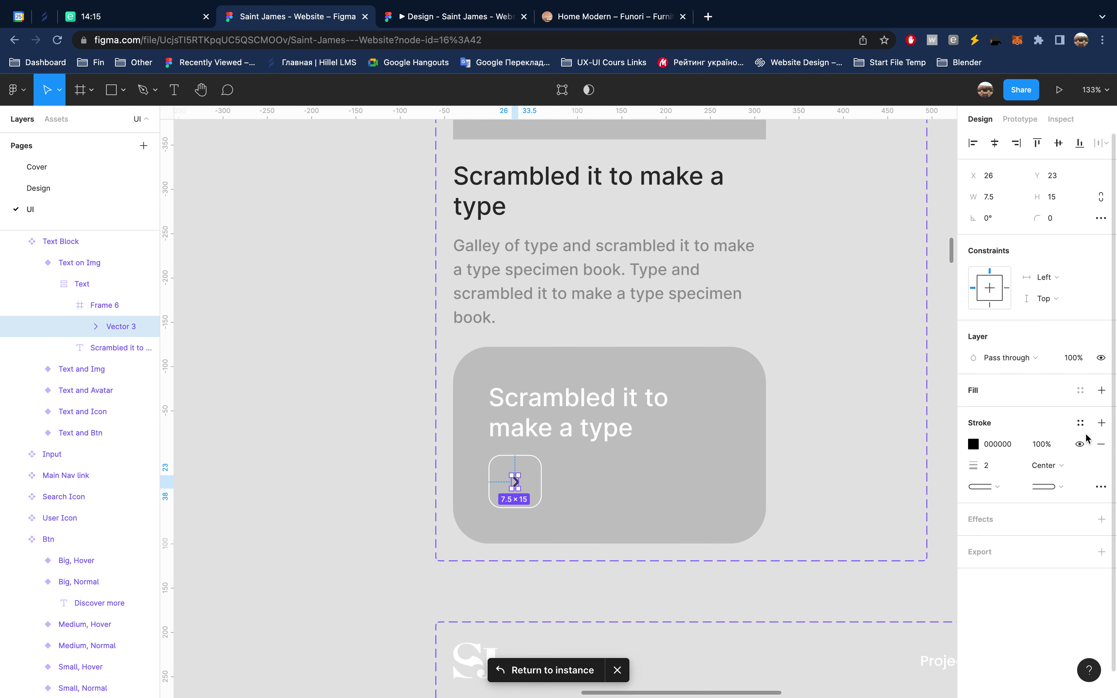
click(1079, 423)
scroll(1036, 642, down, 3)
scroll(1036, 642, down, 2)
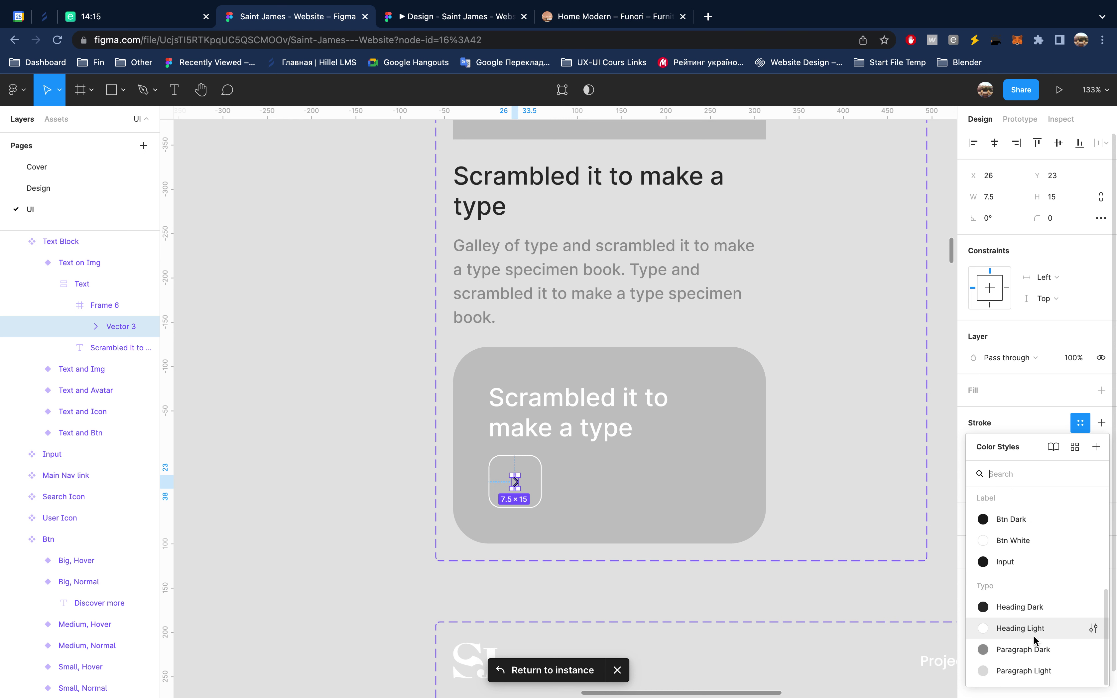
click(1039, 539)
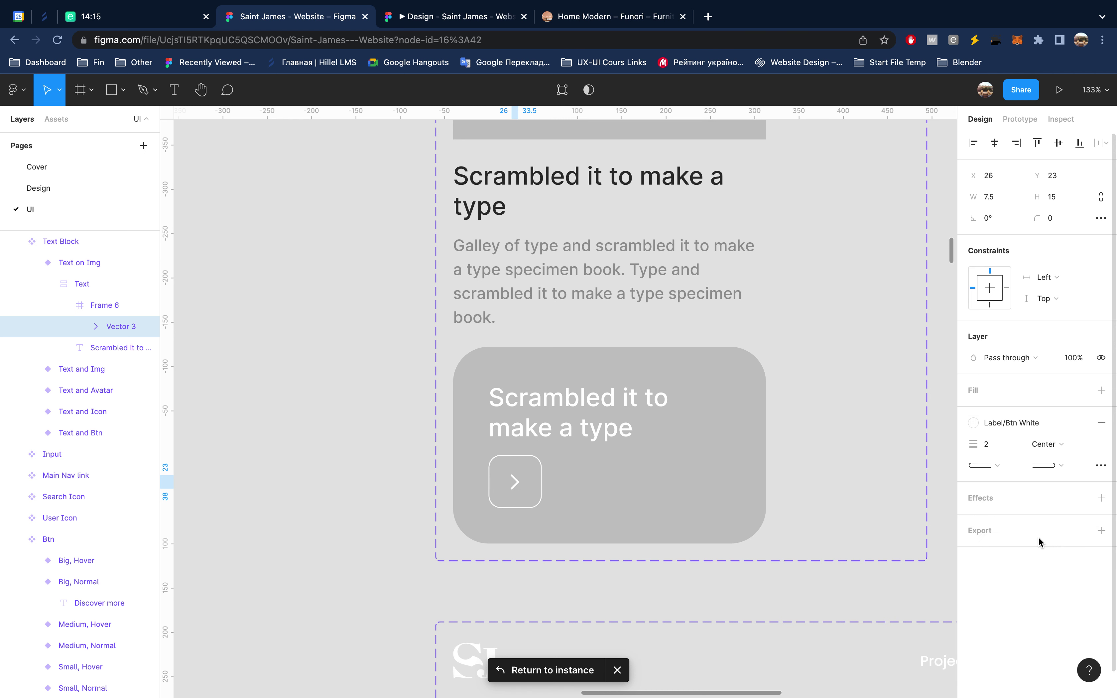
click(95, 305)
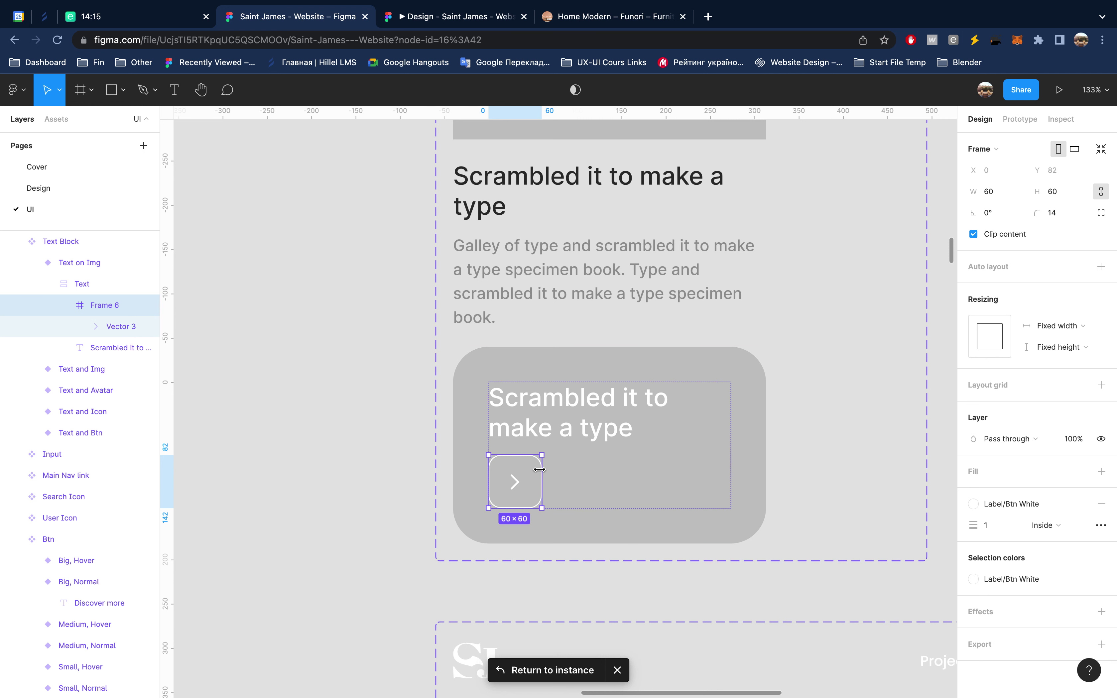
Step: Pull the arrow button out beside the card and nudge its chevron 1 px right
drag(535, 482, 349, 432)
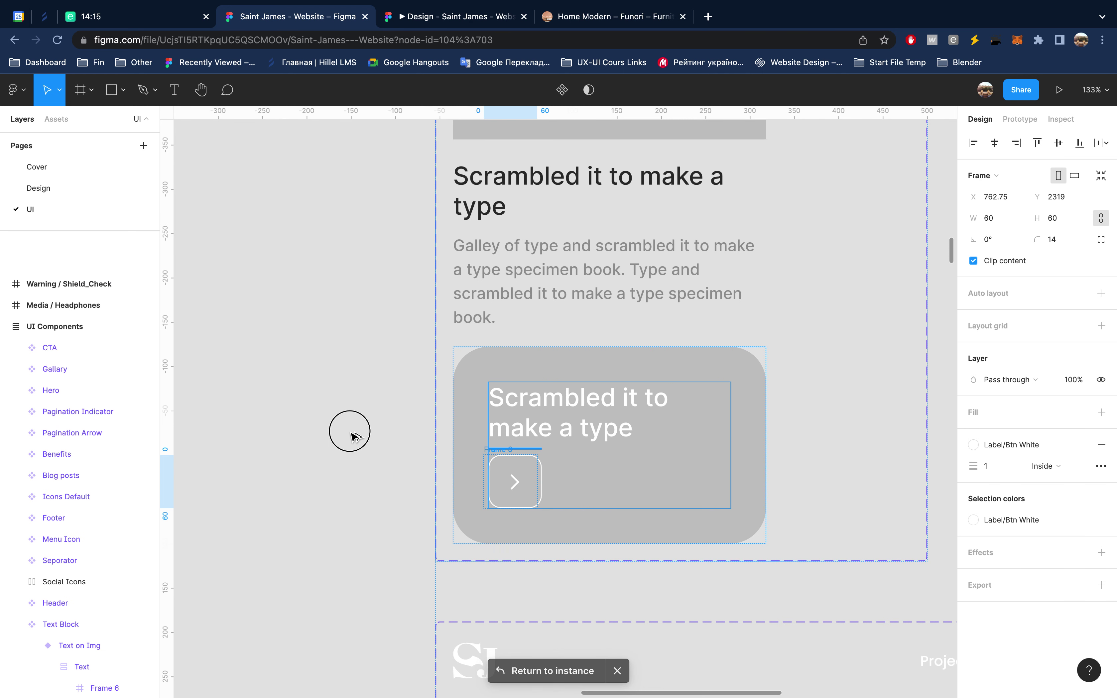
drag(349, 432, 355, 435)
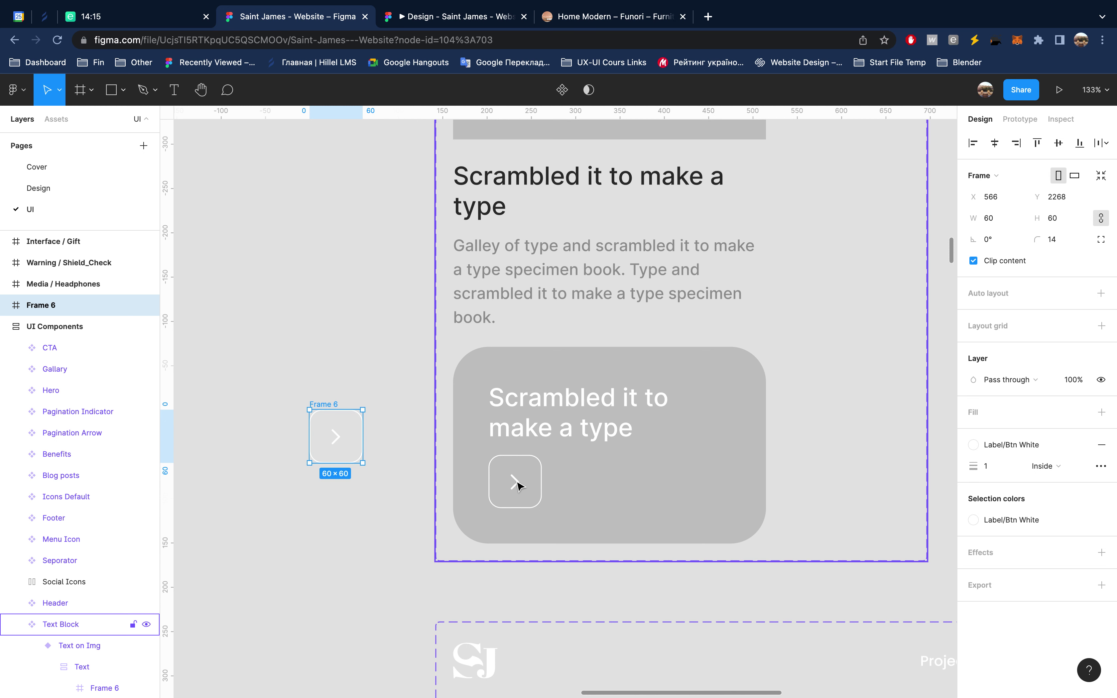
click(338, 436)
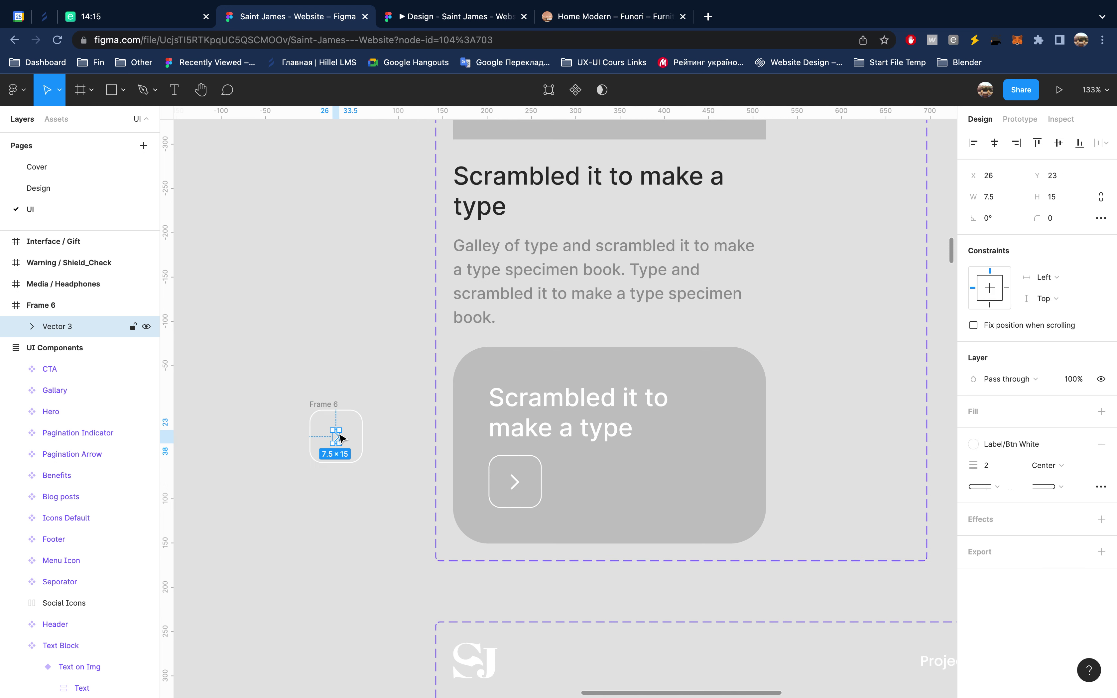
key(Right)
Step: Make the detached arrow button a component named Link Arrow
click(44, 308)
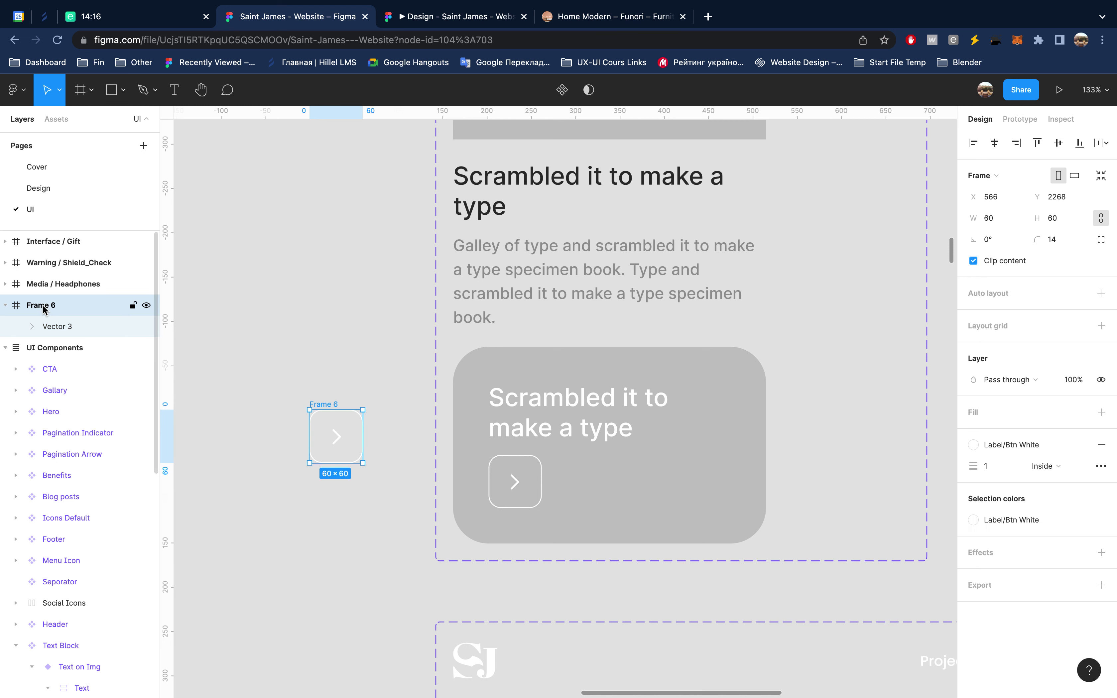
click(563, 92)
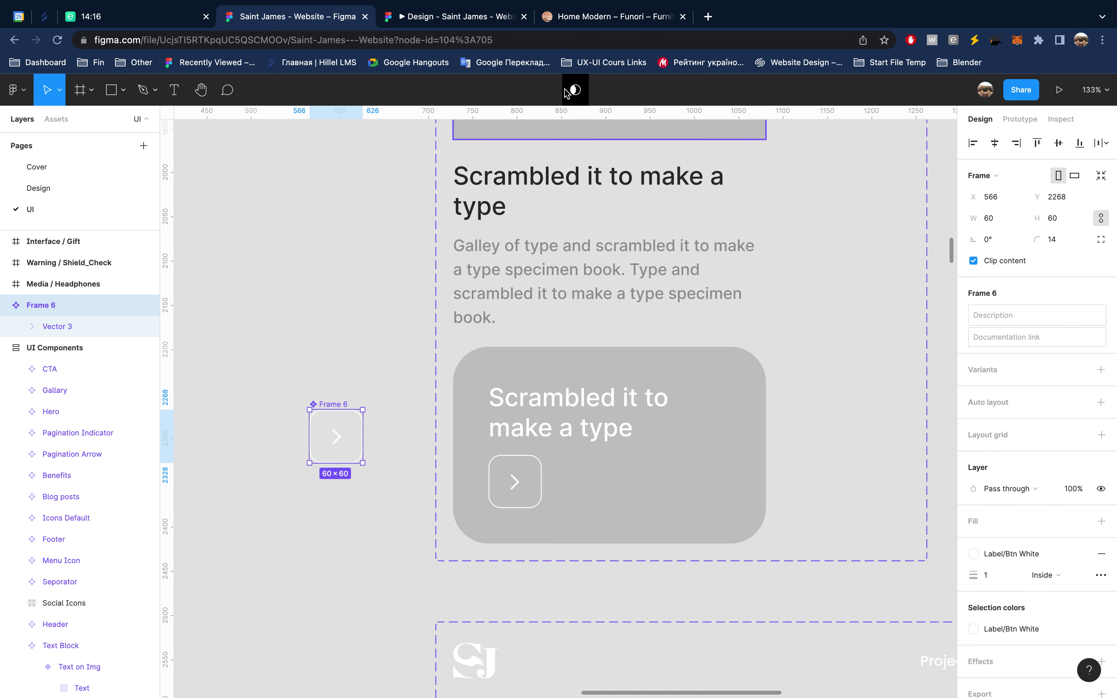
key(super+r)
text(Ц)
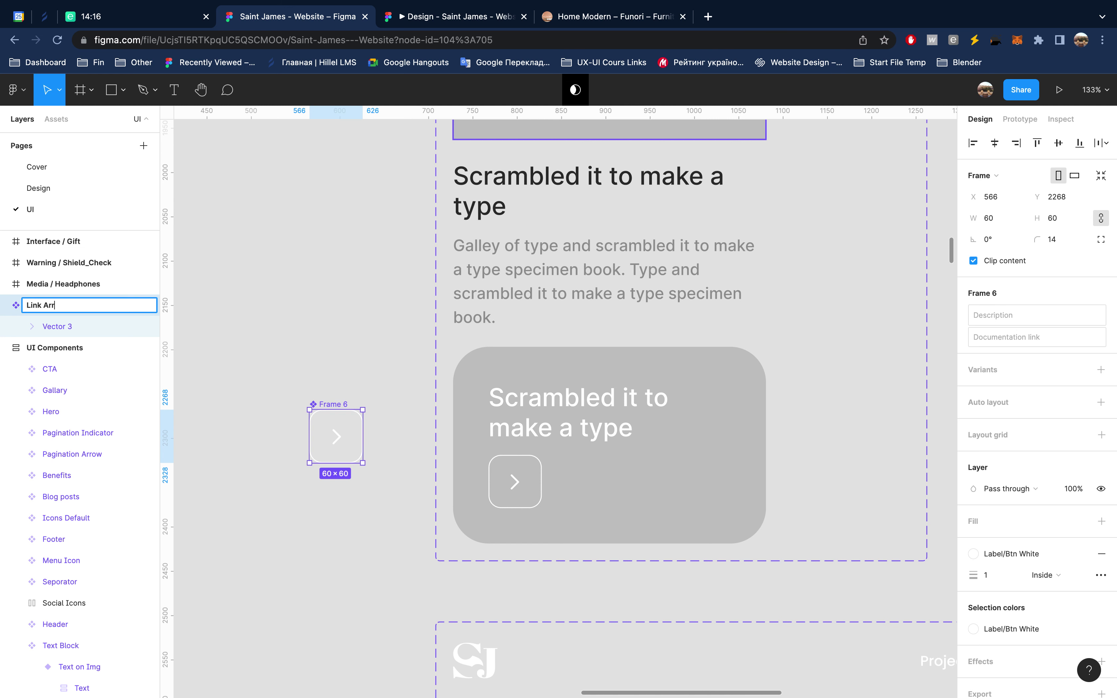
key(Return)
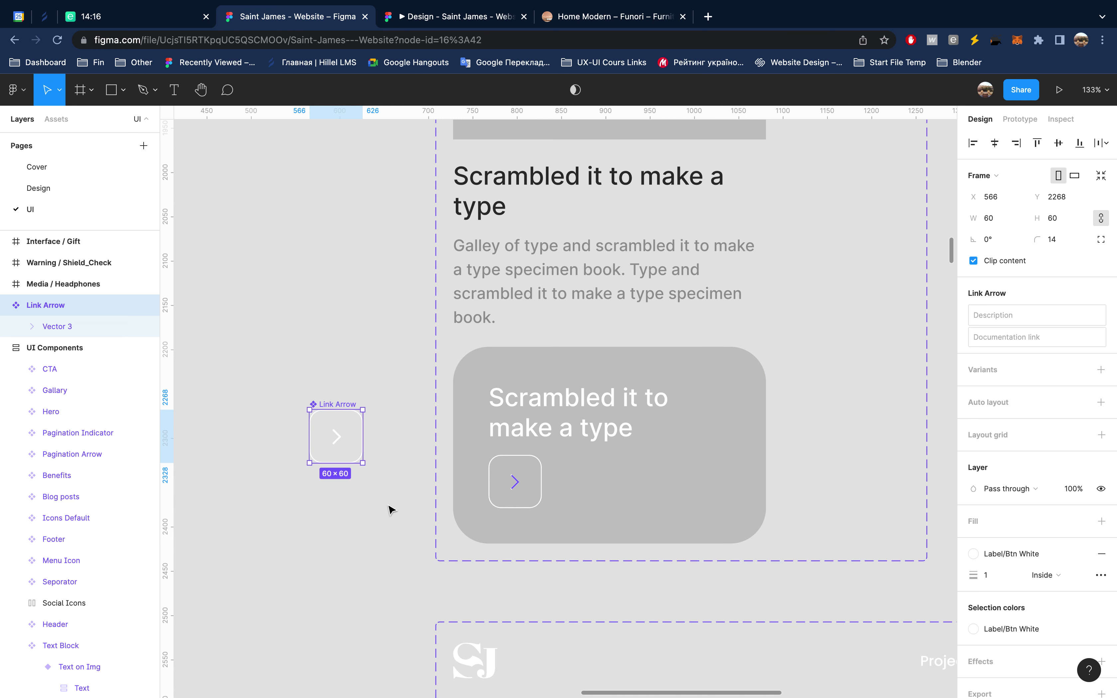
double_click(514, 480)
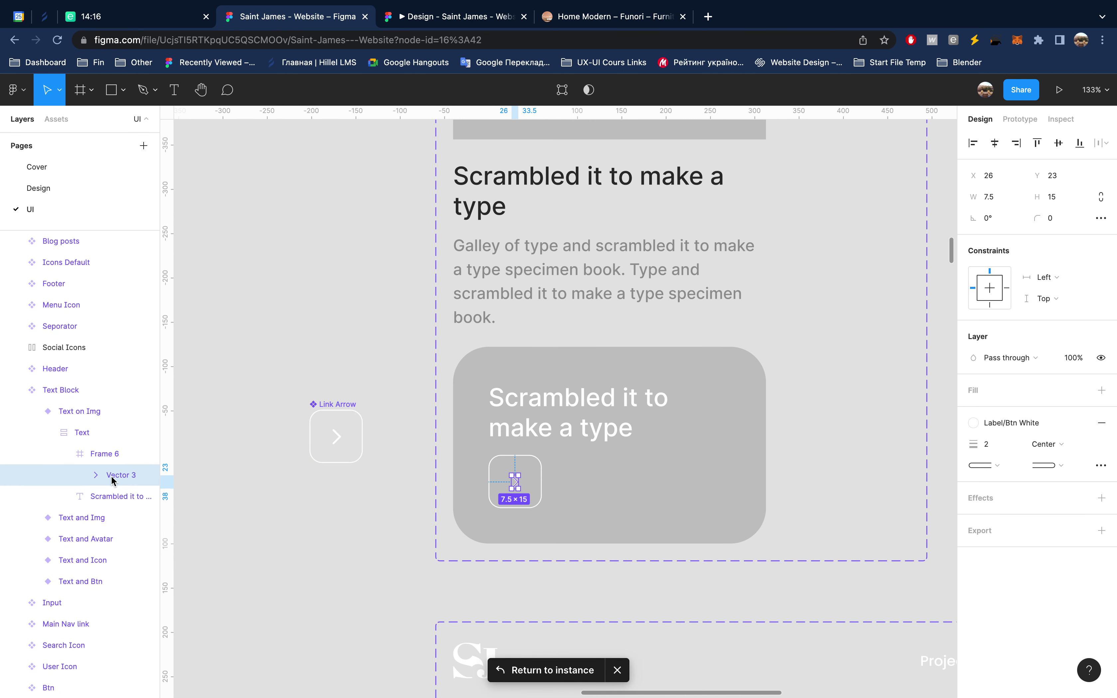
Step: Delete the duplicate arrow button pasted into the card's Text frame
click(99, 437)
key(ctrl+v)
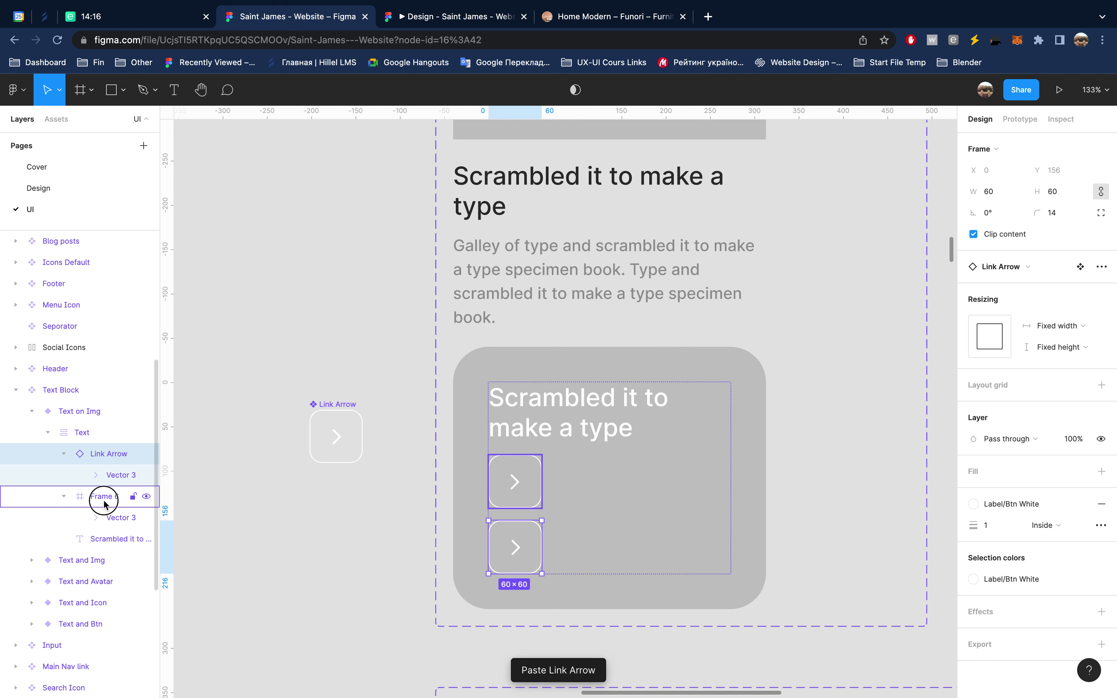
key(Delete)
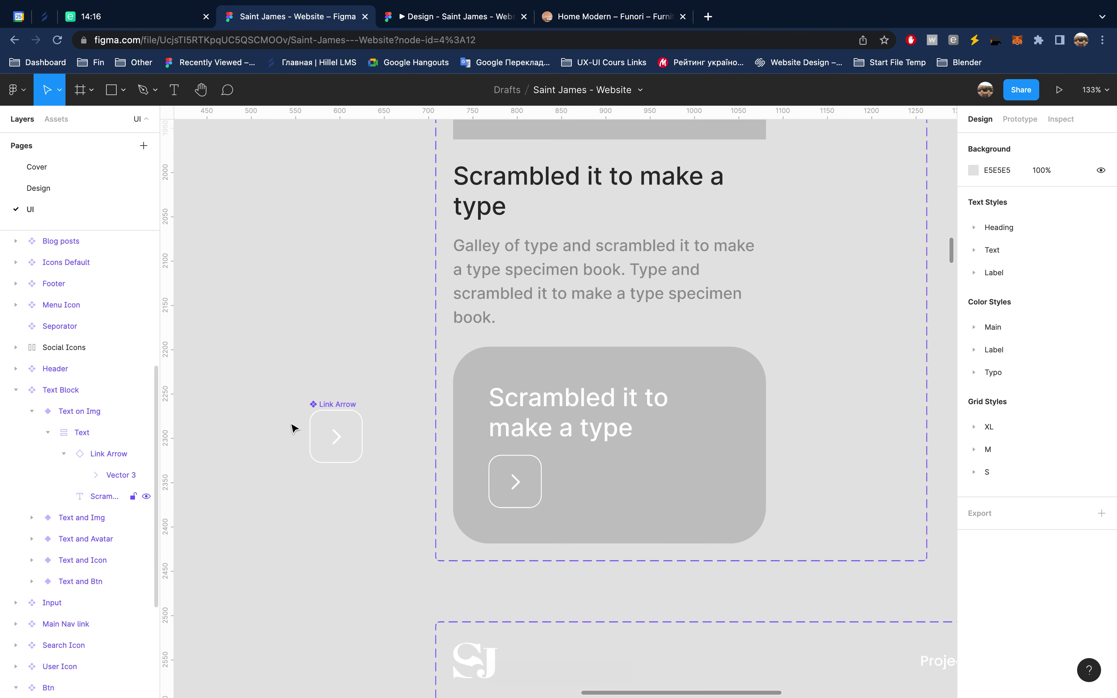
Step: Move the Link Arrow component into UI Components as its first item
click(327, 408)
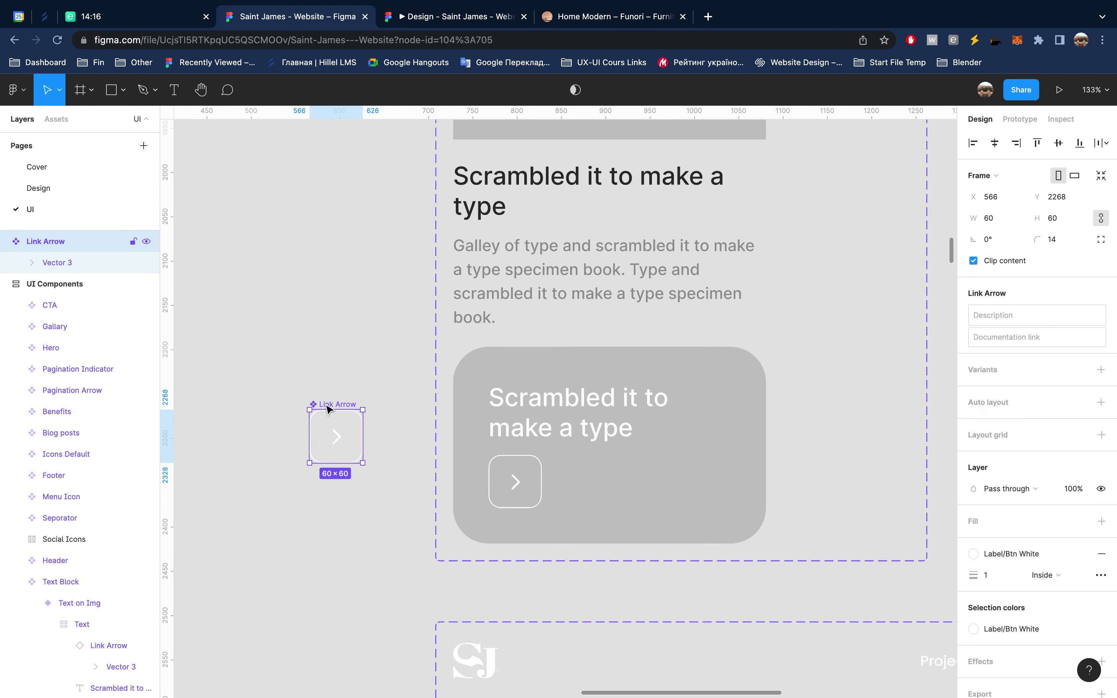
right_click(325, 406)
click(34, 243)
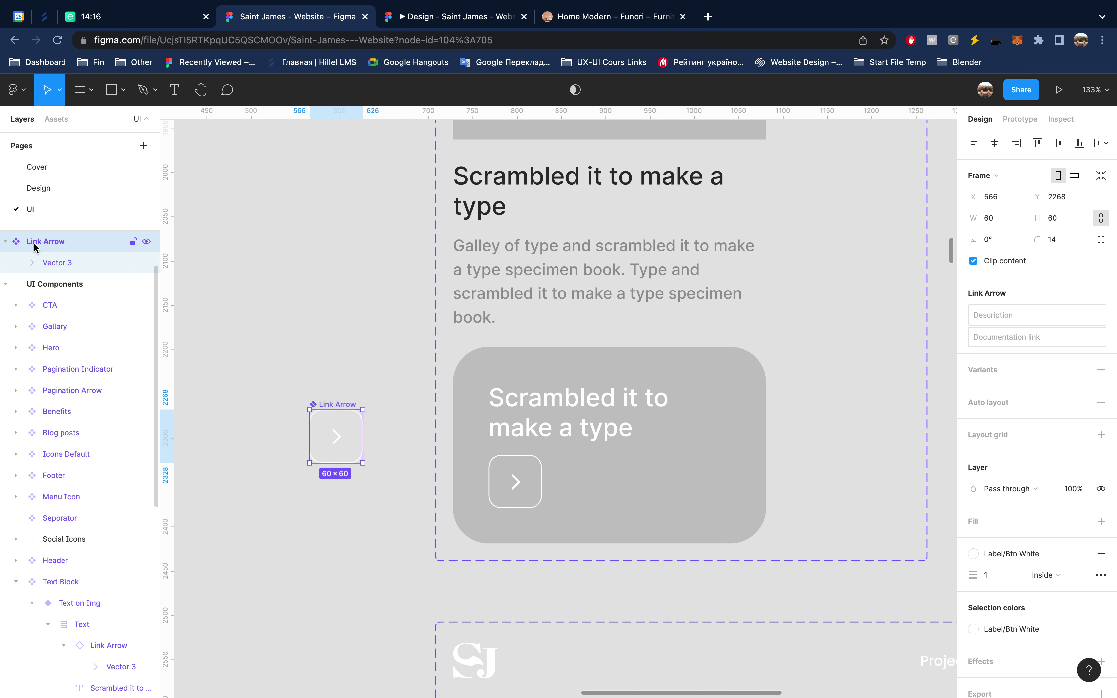
click(5, 241)
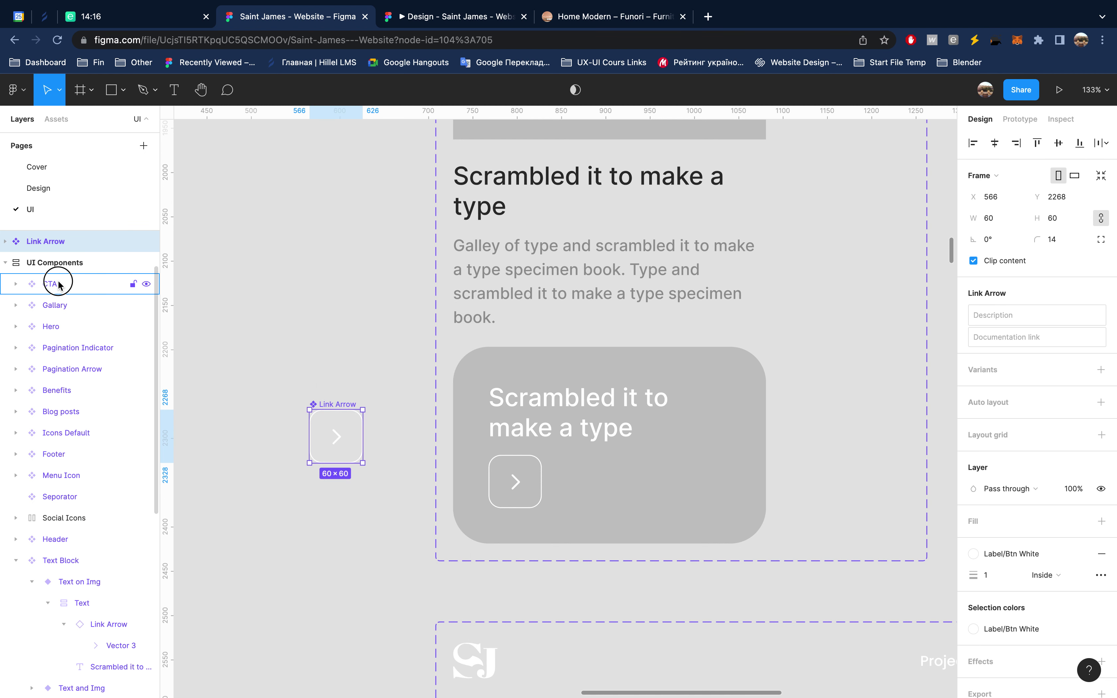
drag(58, 282, 66, 274)
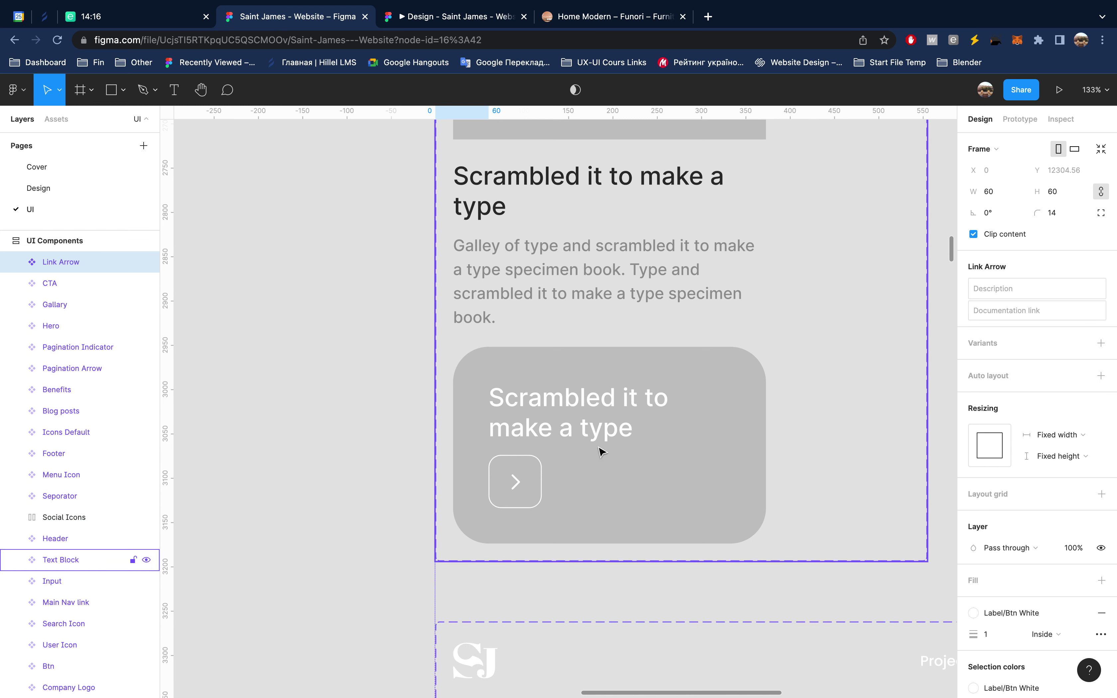
double_click(589, 422)
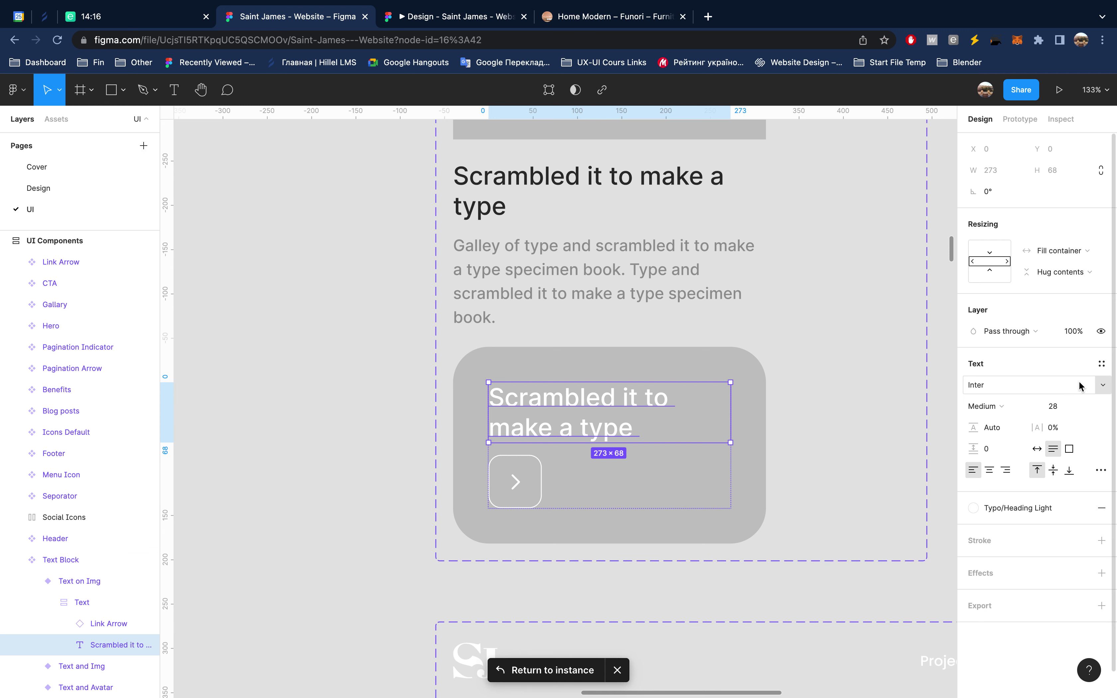
Step: Set the card heading to size 32 and apply the H4 - XL text style
click(1064, 408)
text(32)
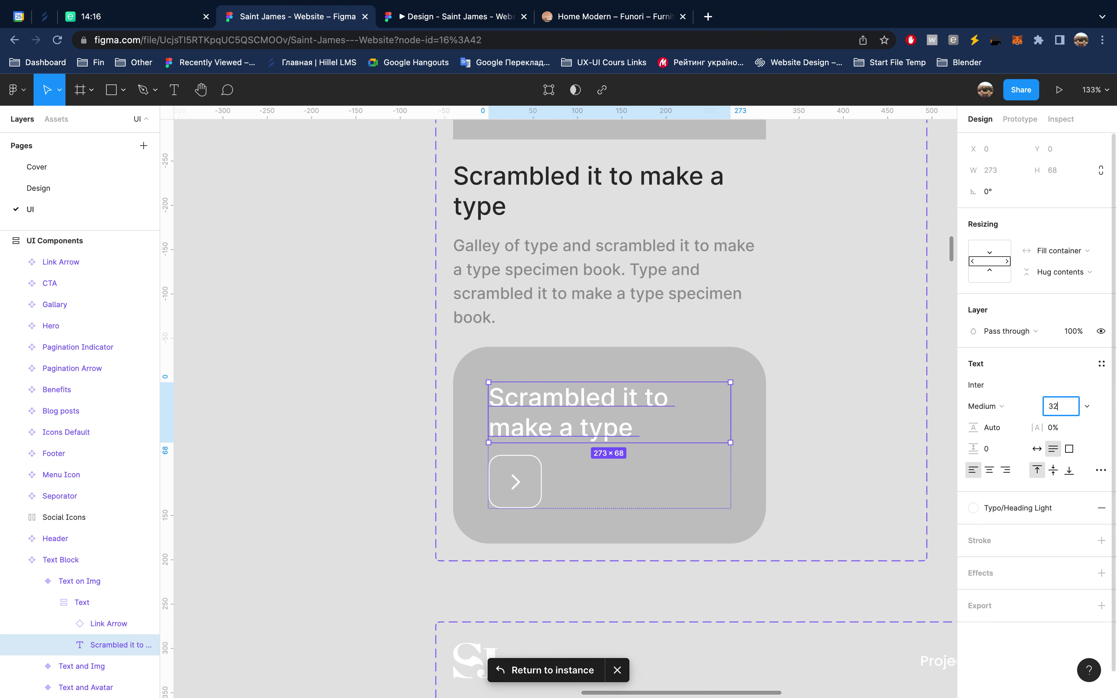
key(Return)
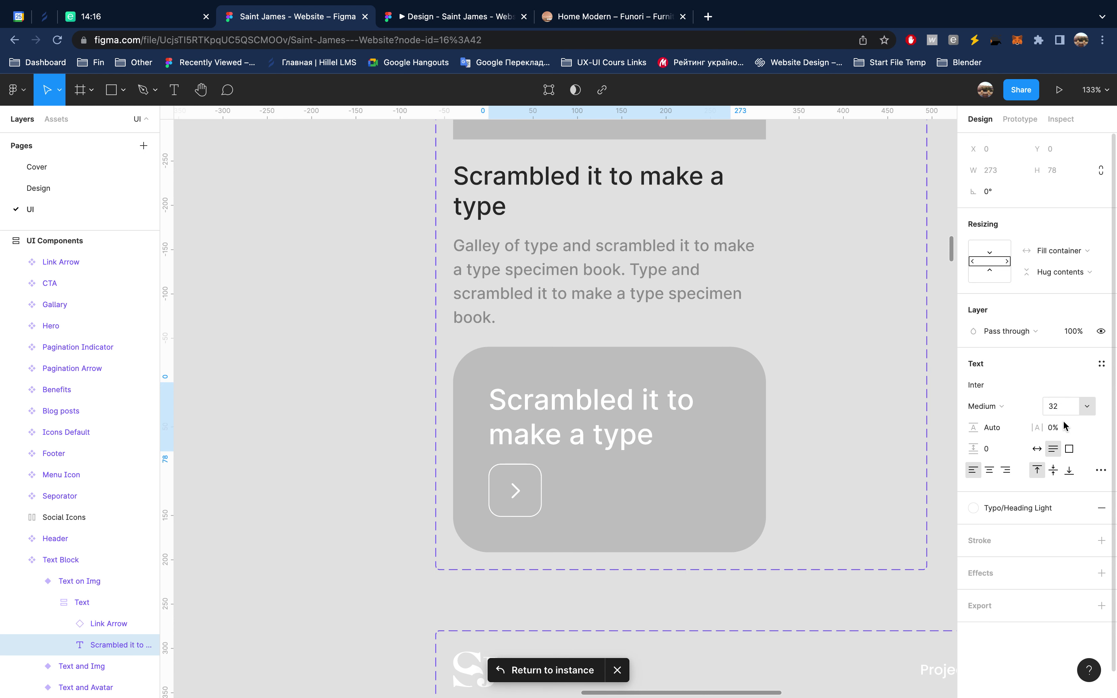
click(1101, 363)
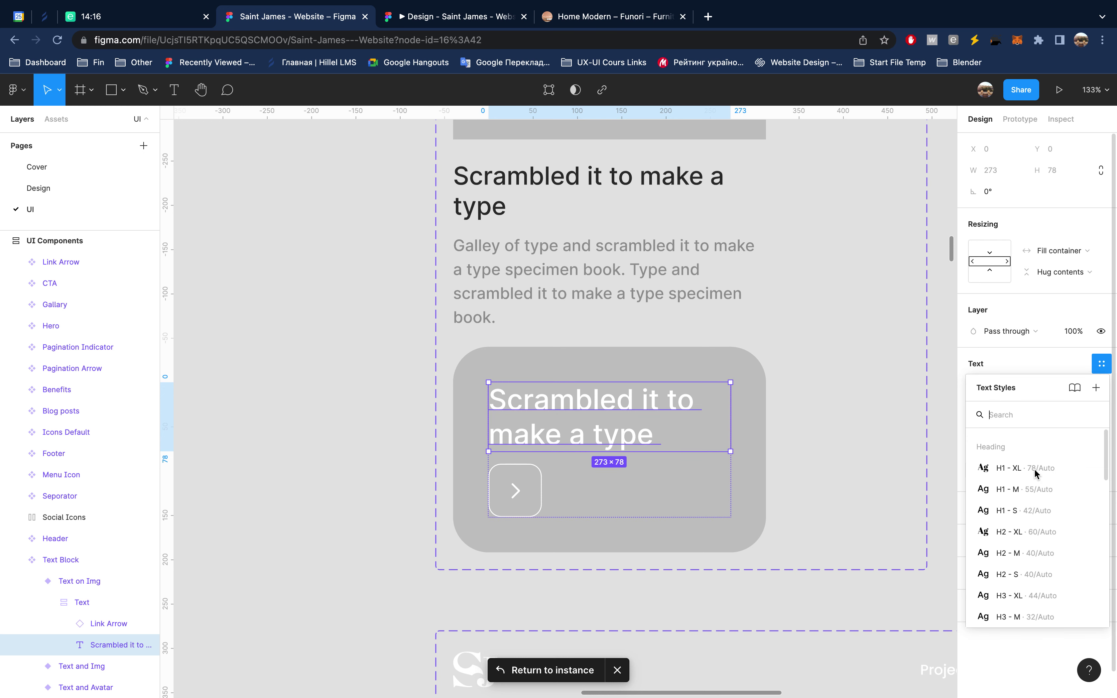
mouse_move(1039, 510)
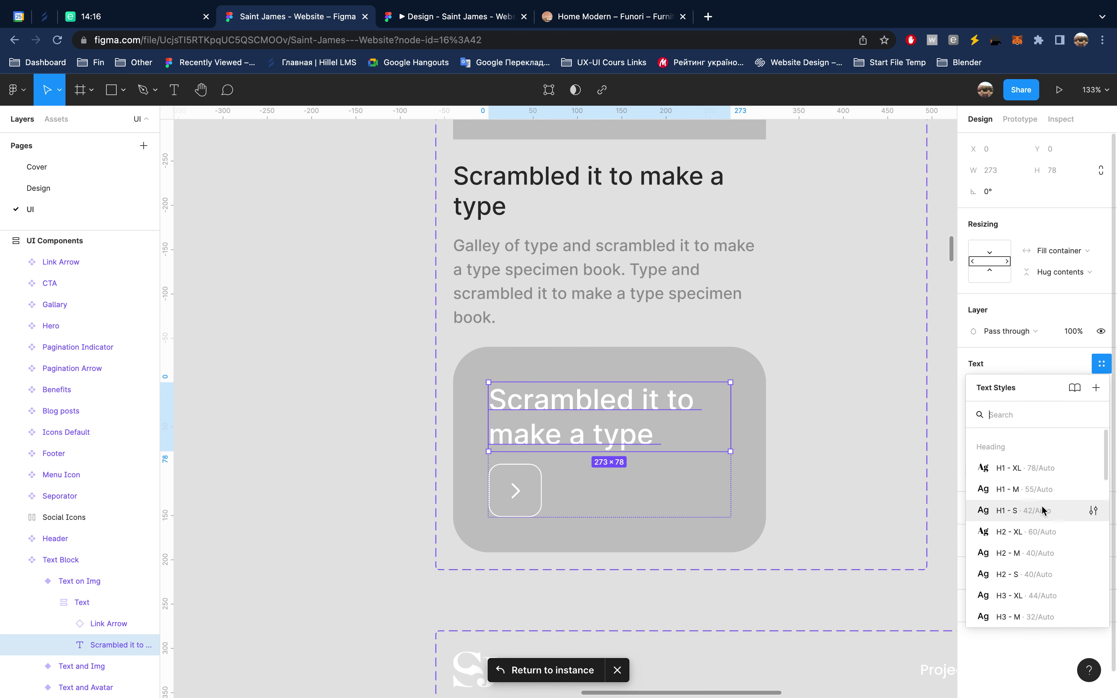
scroll(1040, 568, down, 2)
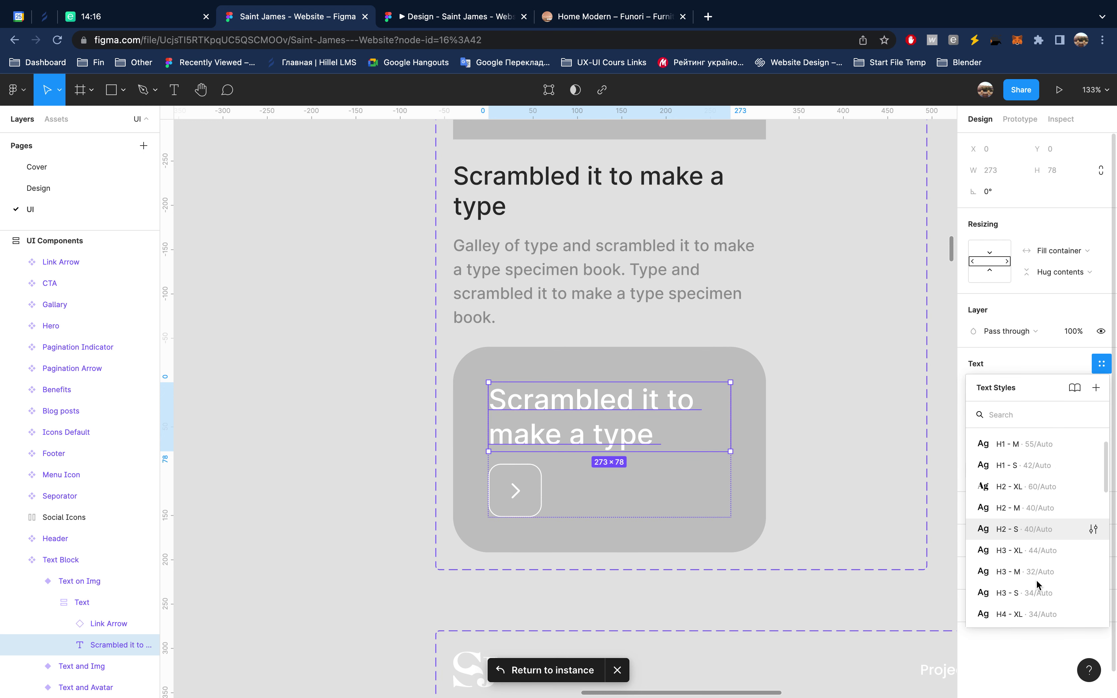
scroll(1037, 582, down, 2)
scroll(1038, 568, down, 1)
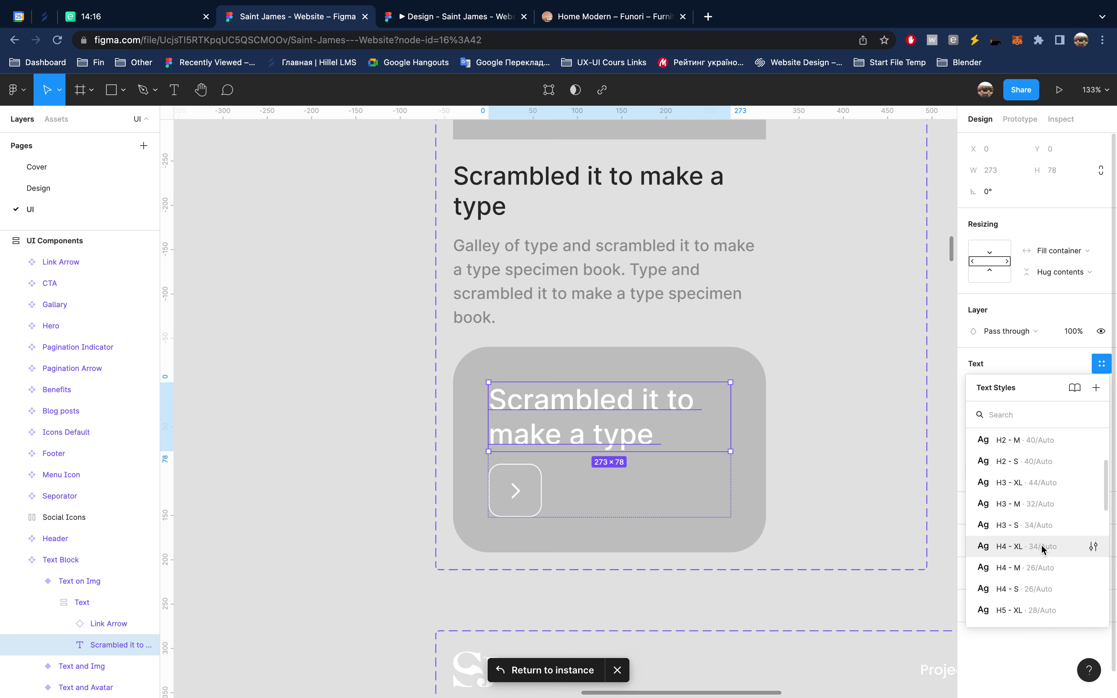
click(1042, 548)
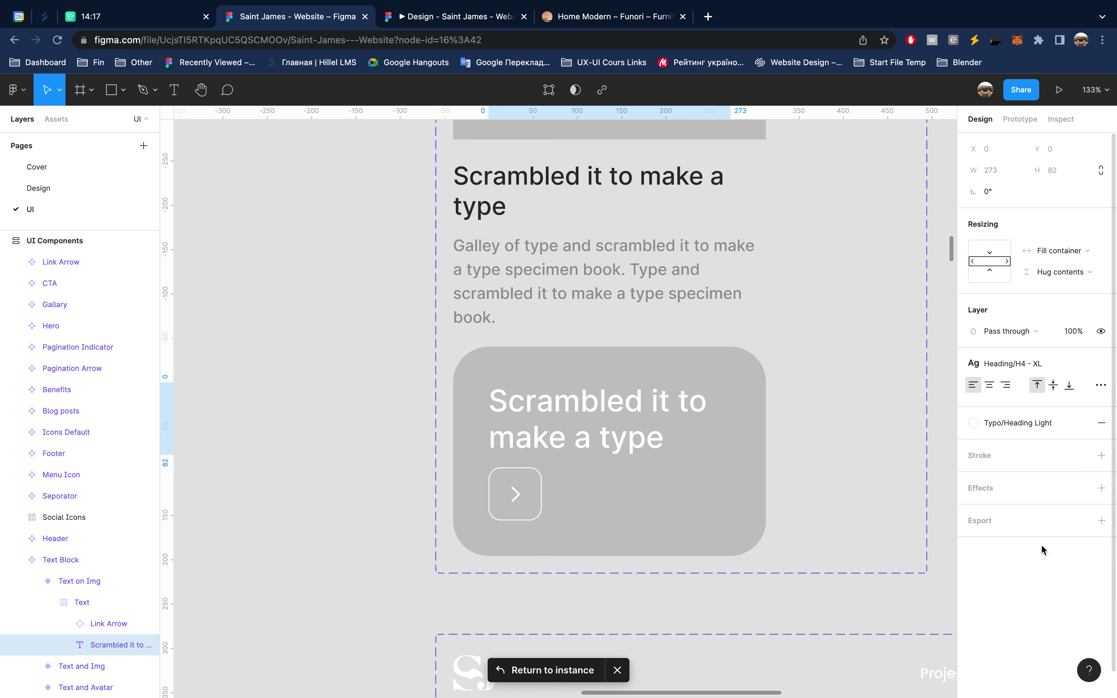
Step: Change the H4 - XL style's font to Abril Fatface Regular
click(1054, 363)
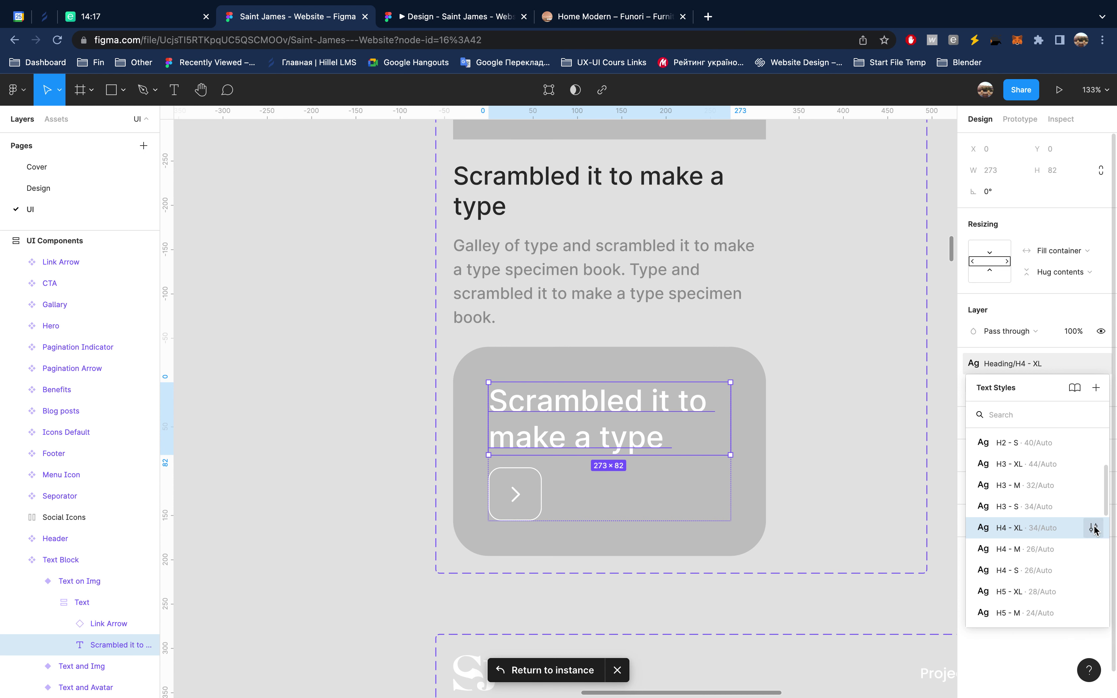
click(1093, 527)
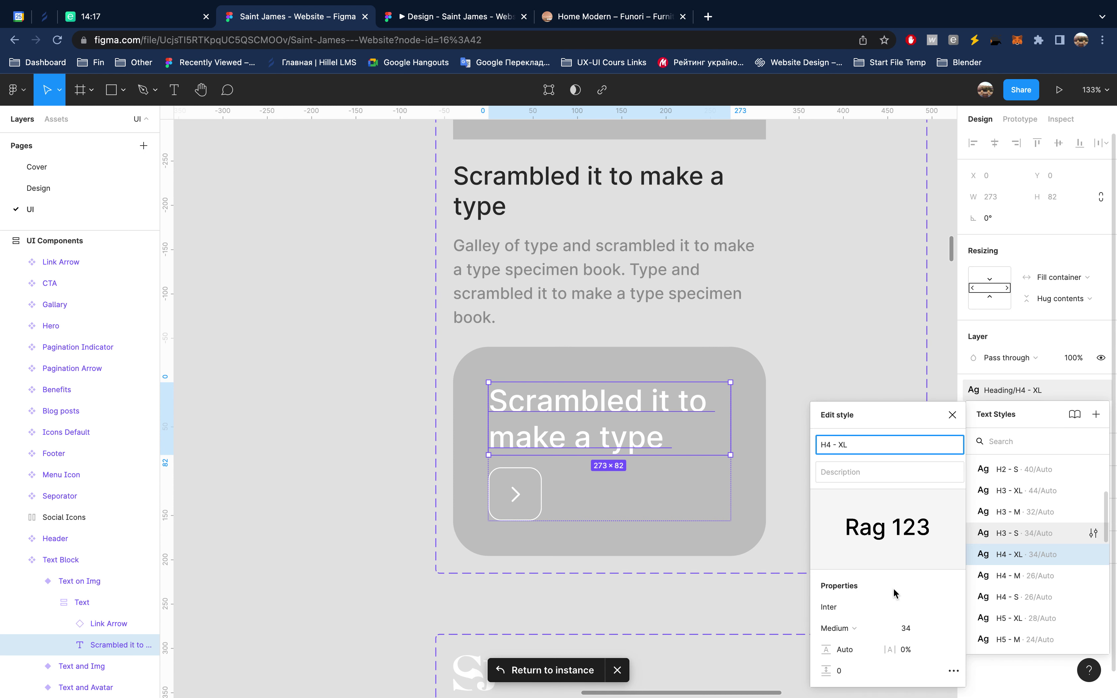
click(956, 609)
scroll(879, 457, up, 5)
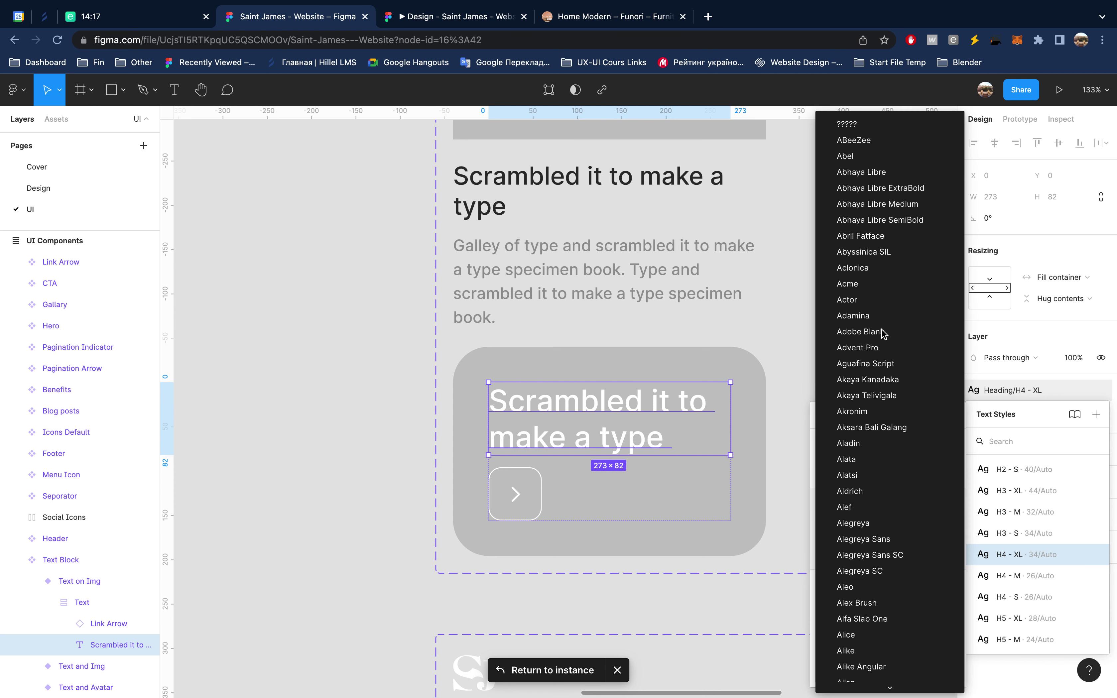
click(892, 237)
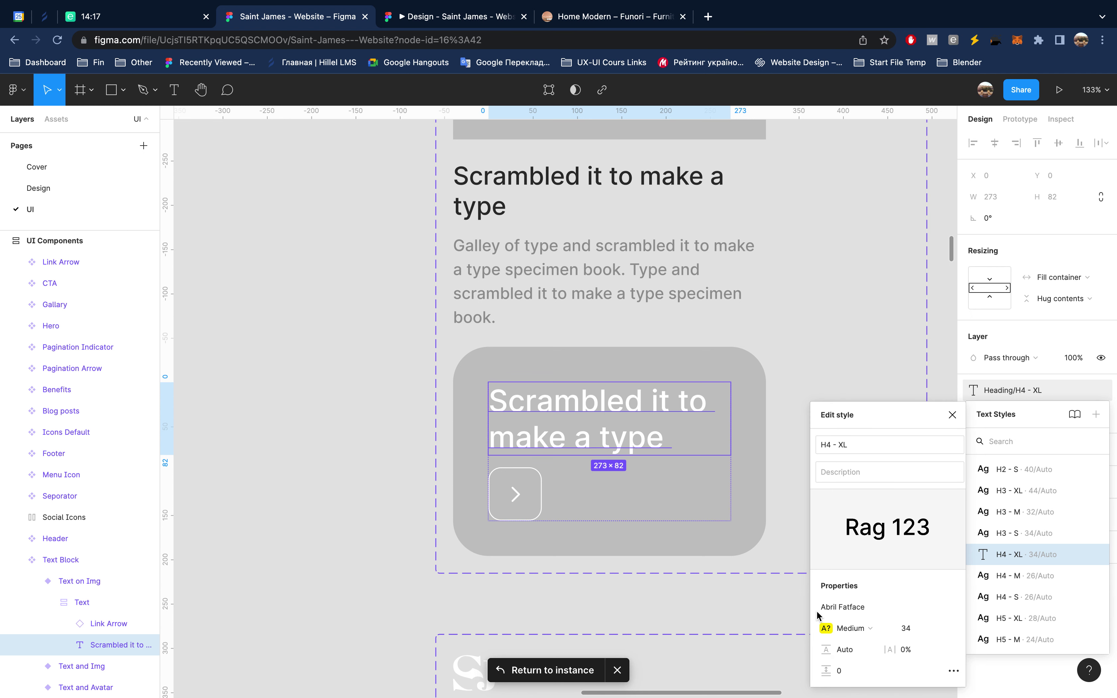
click(867, 611)
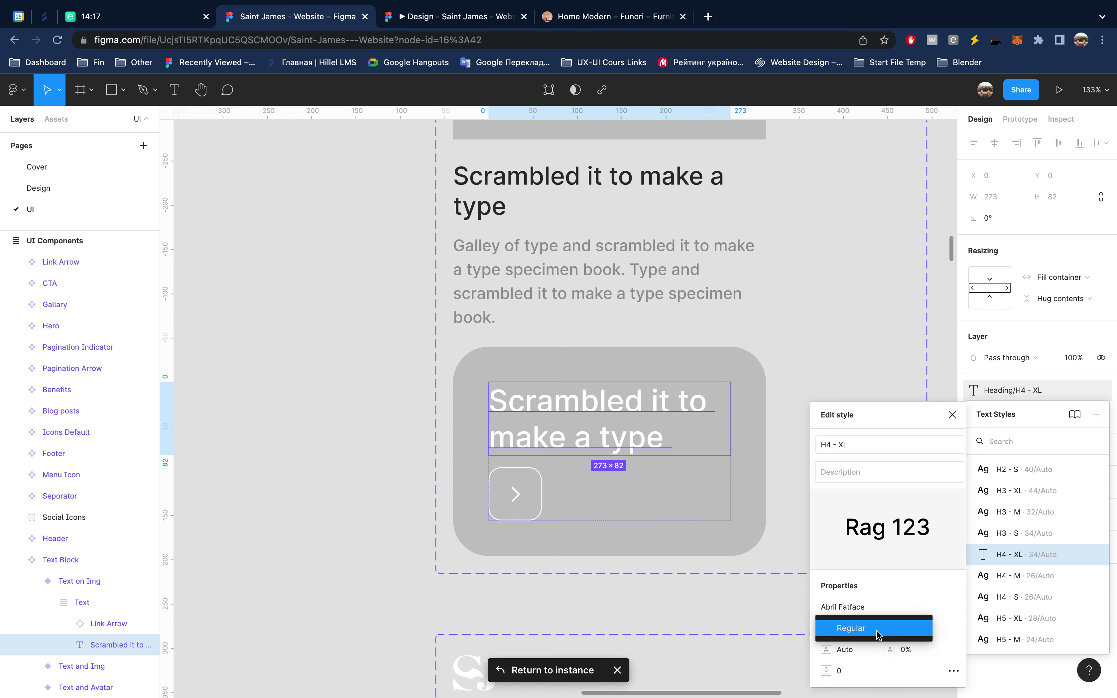
click(879, 635)
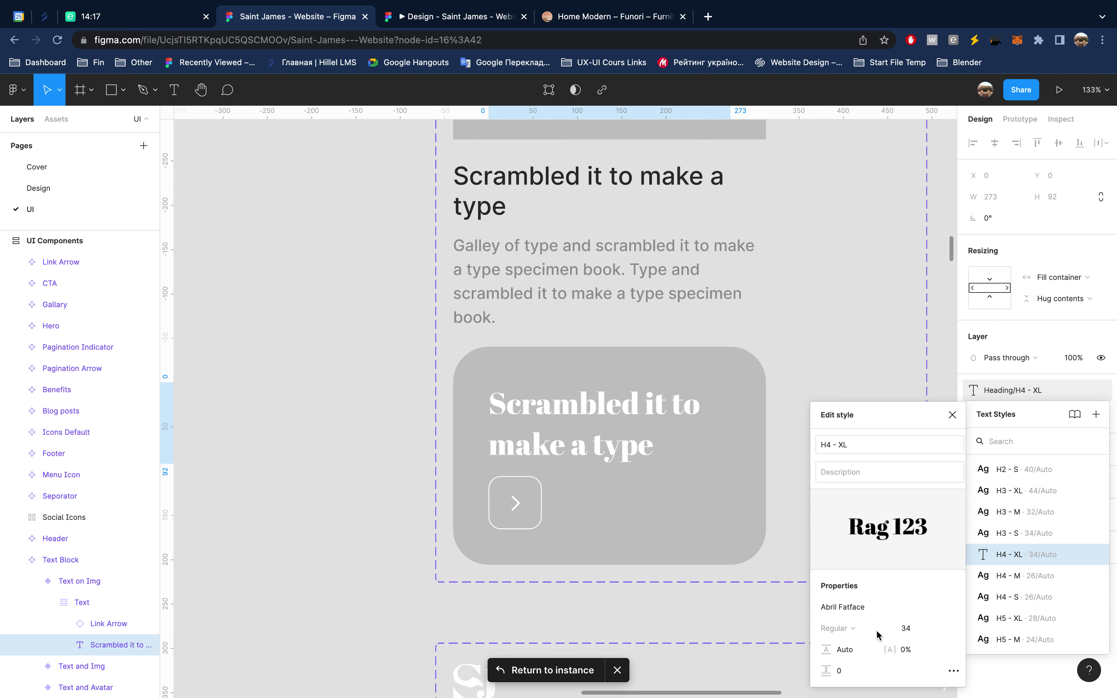
click(951, 418)
Step: Lay out the Text frame horizontally, hugging height and filling the card's width
click(90, 604)
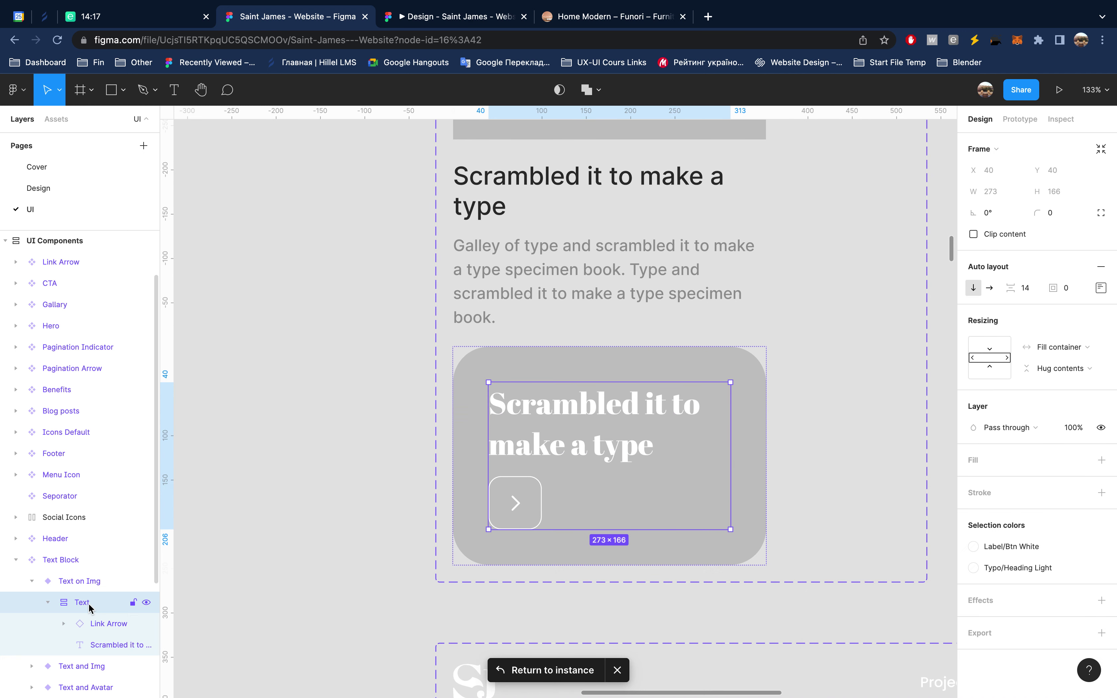
click(990, 287)
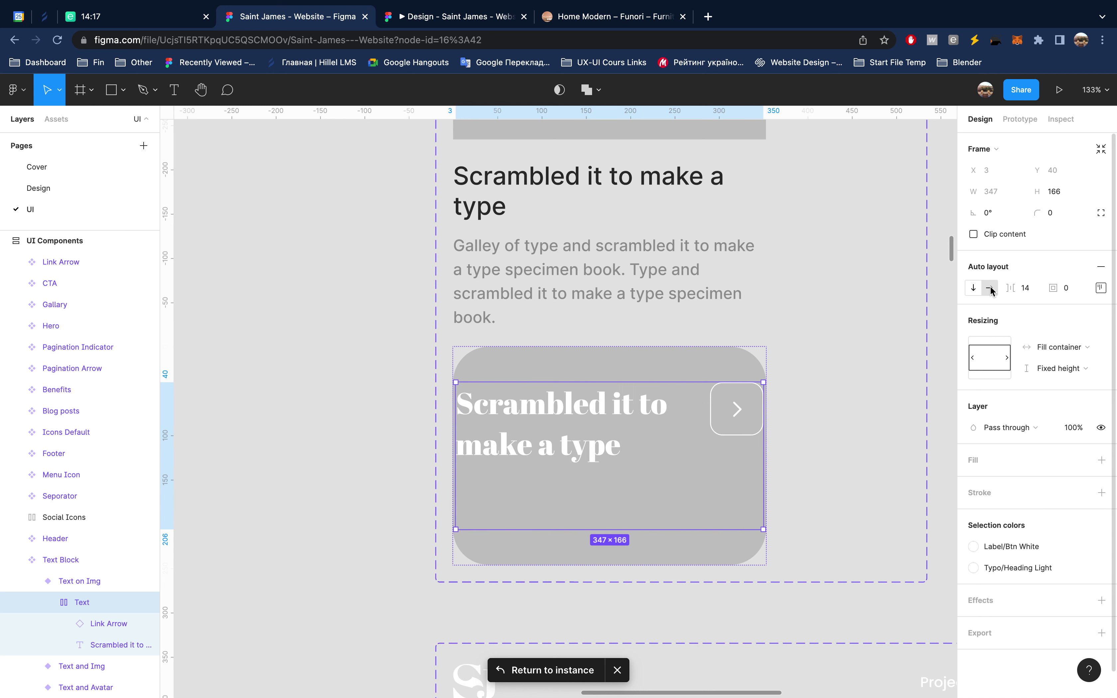
click(1061, 368)
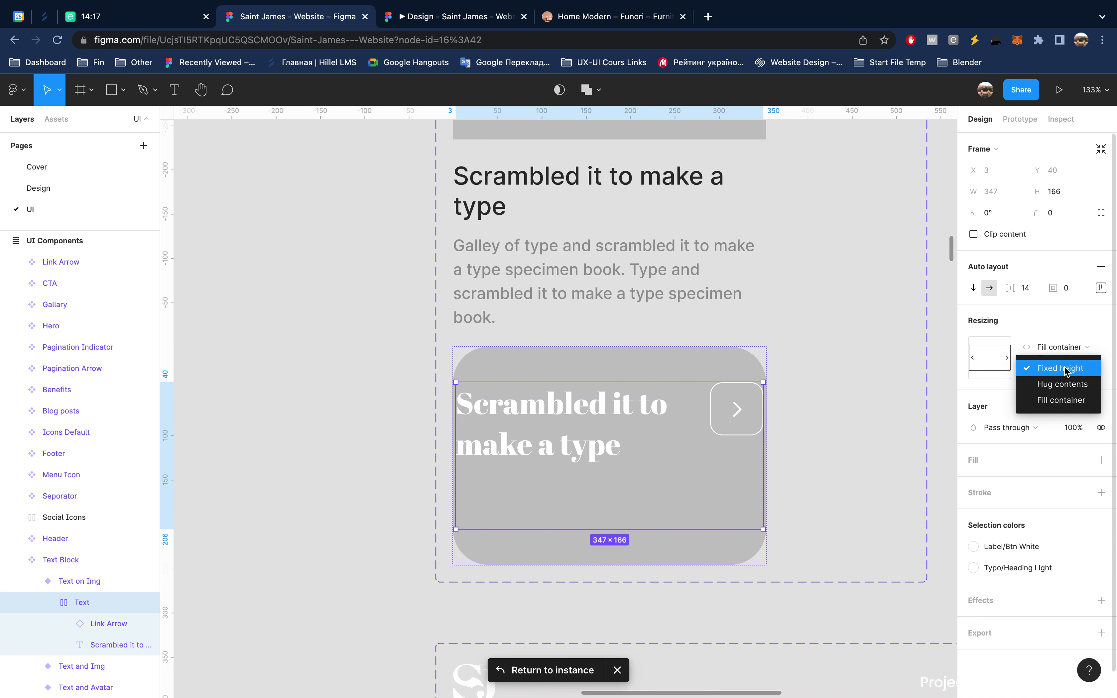
click(1060, 386)
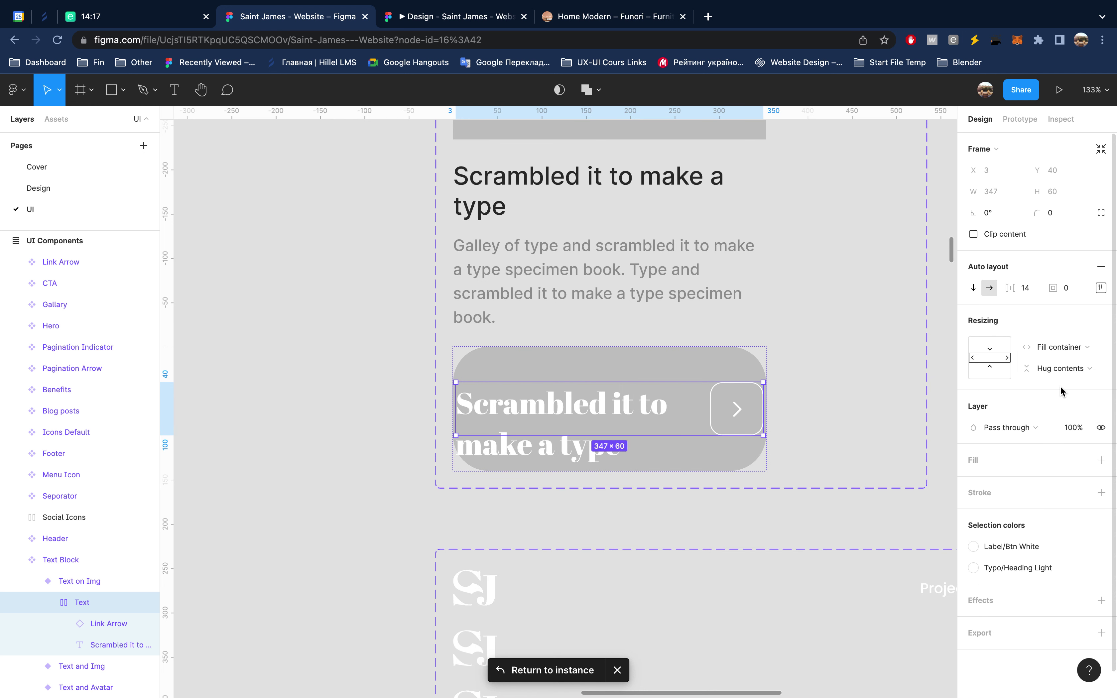
click(1068, 347)
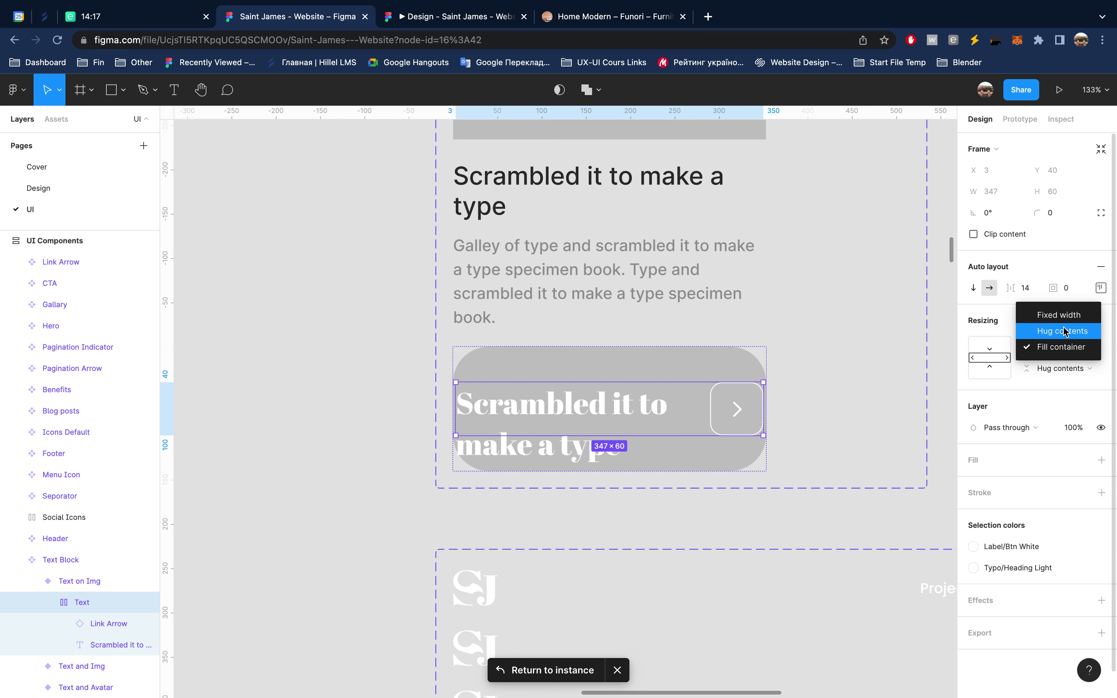
click(1063, 331)
click(1060, 347)
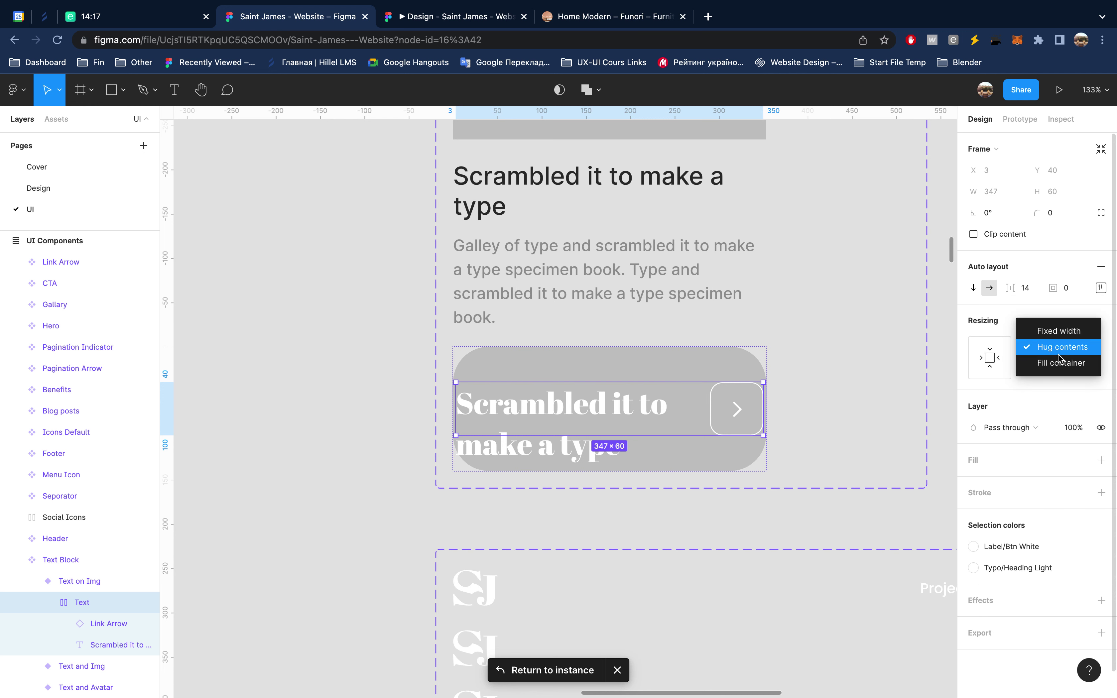
click(1057, 365)
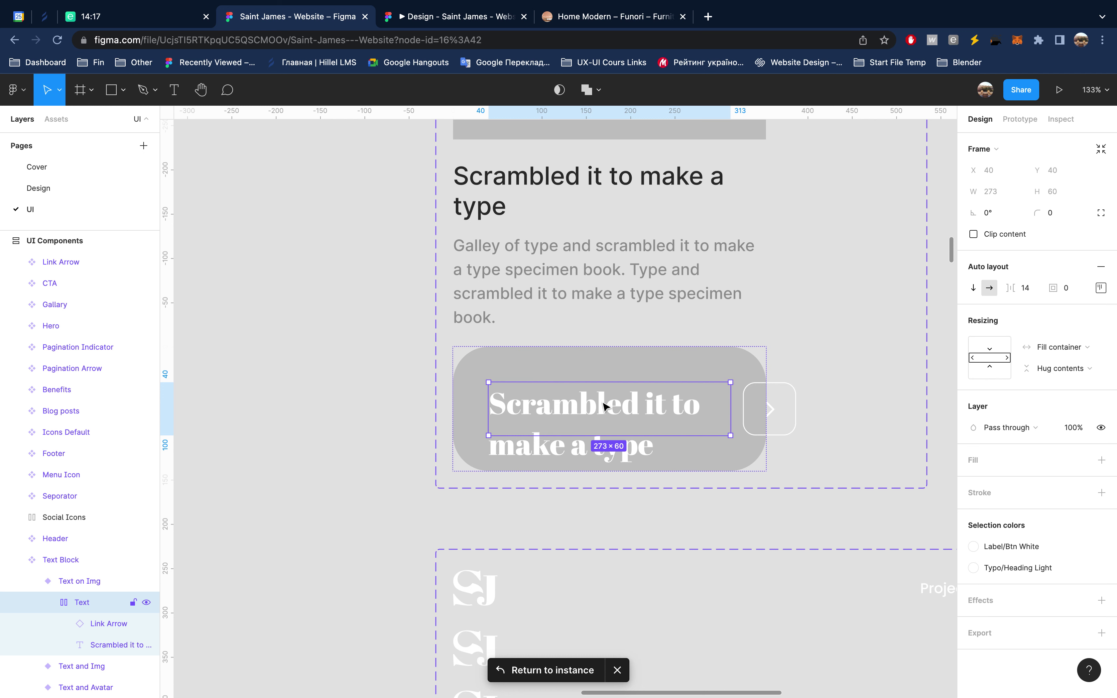
Step: Make the heading text fill the remaining width and hug its height
click(106, 644)
click(1057, 251)
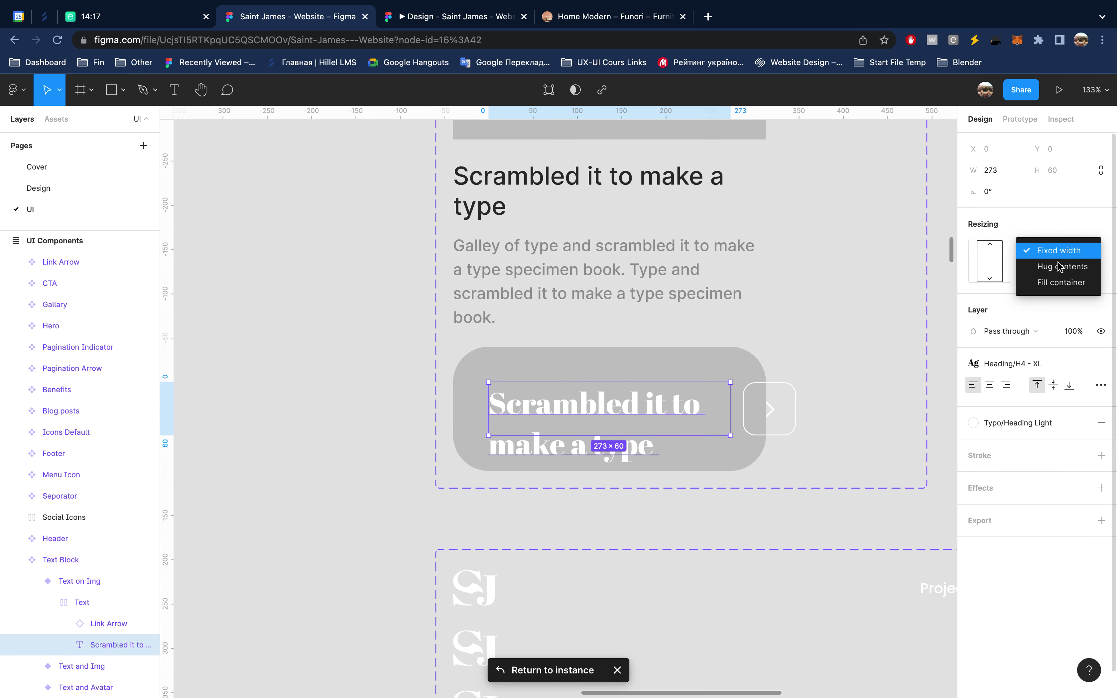
click(1058, 283)
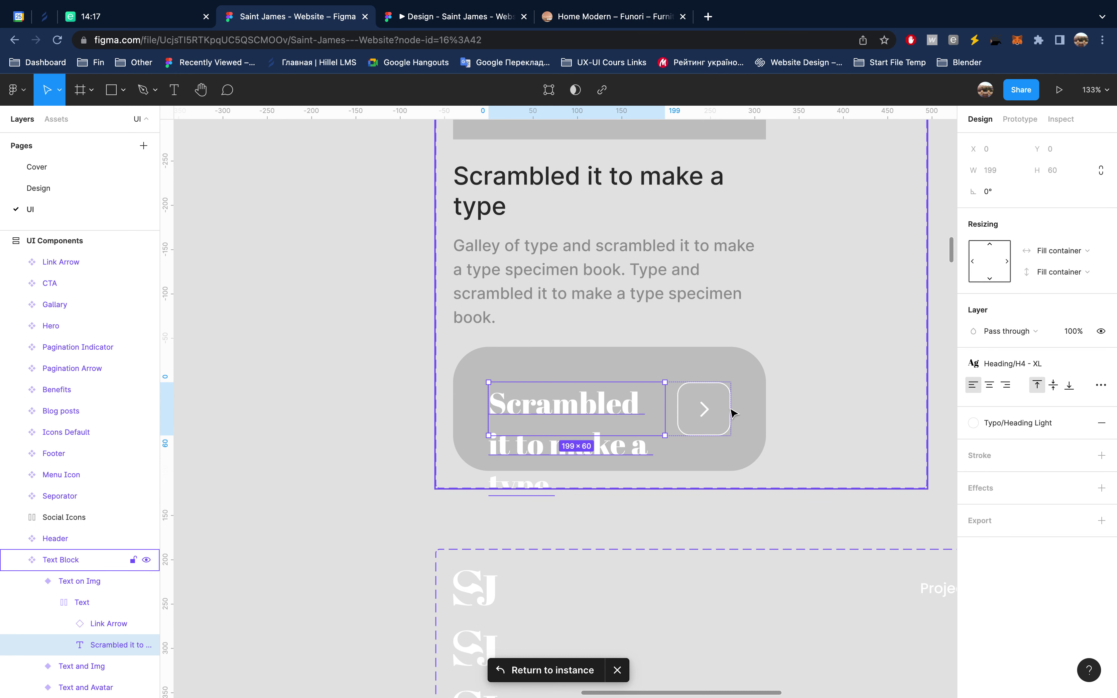
click(1059, 273)
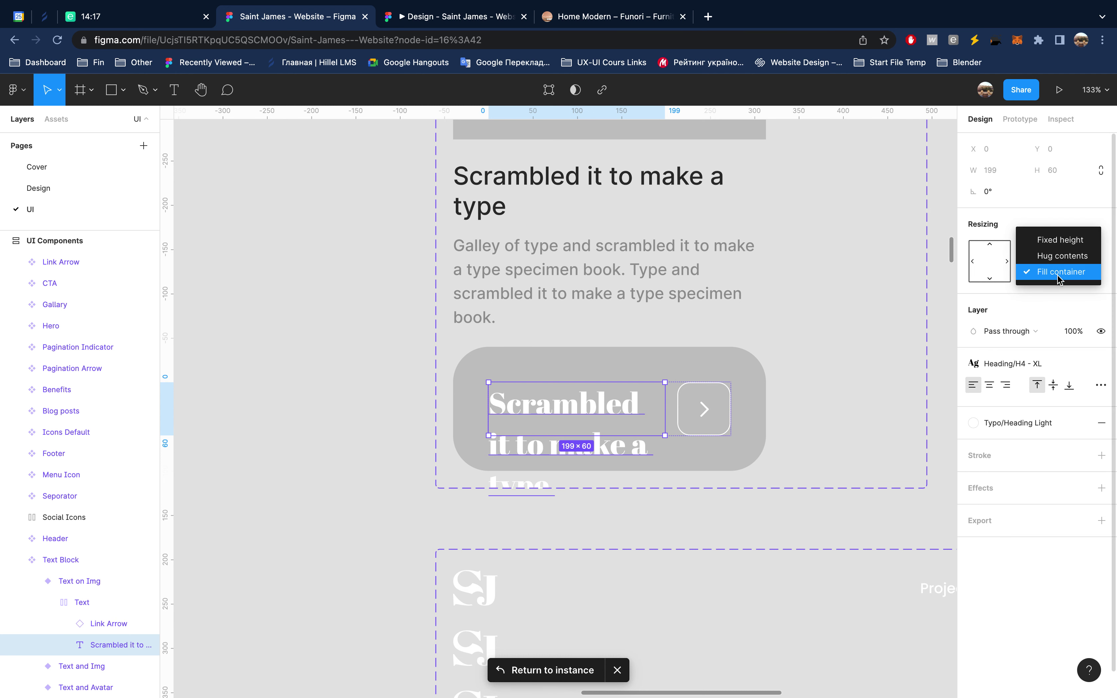
click(1060, 255)
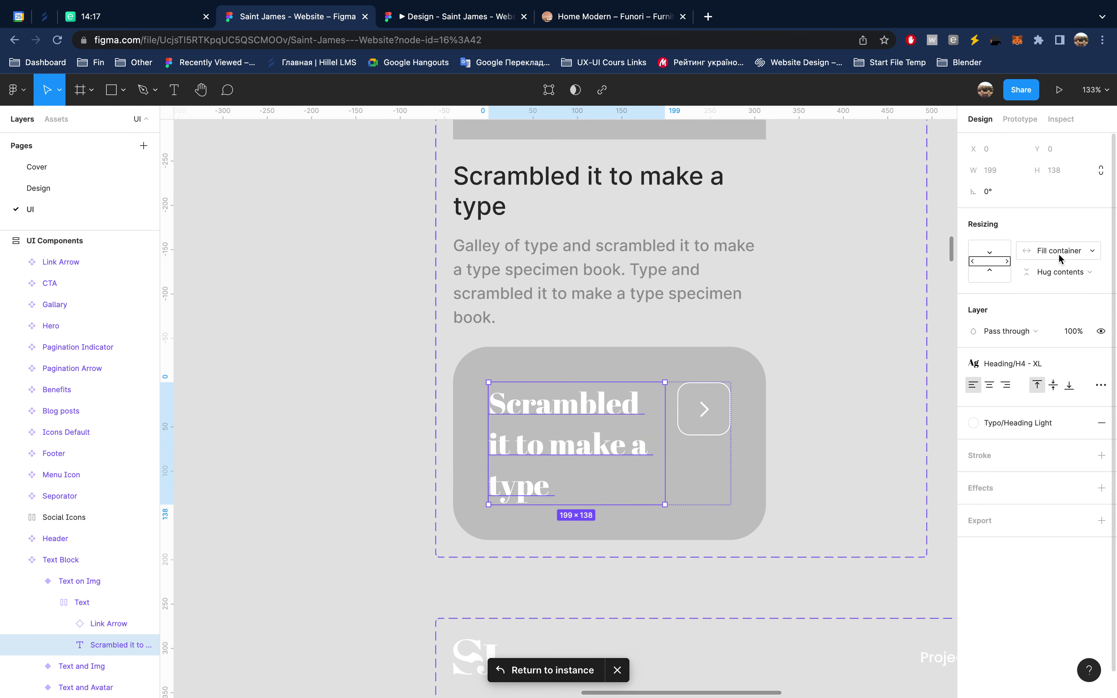
Step: Bottom-align the arrow in the Text frame, collapse it, and select the Text on Img card
click(707, 446)
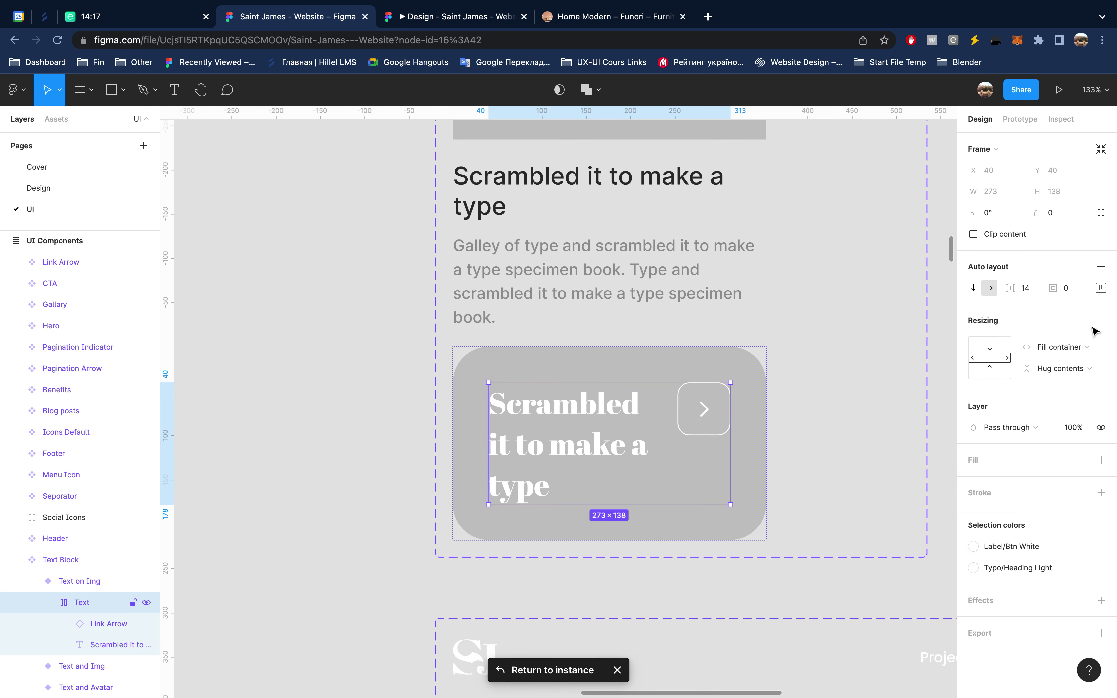
click(1101, 287)
click(1042, 361)
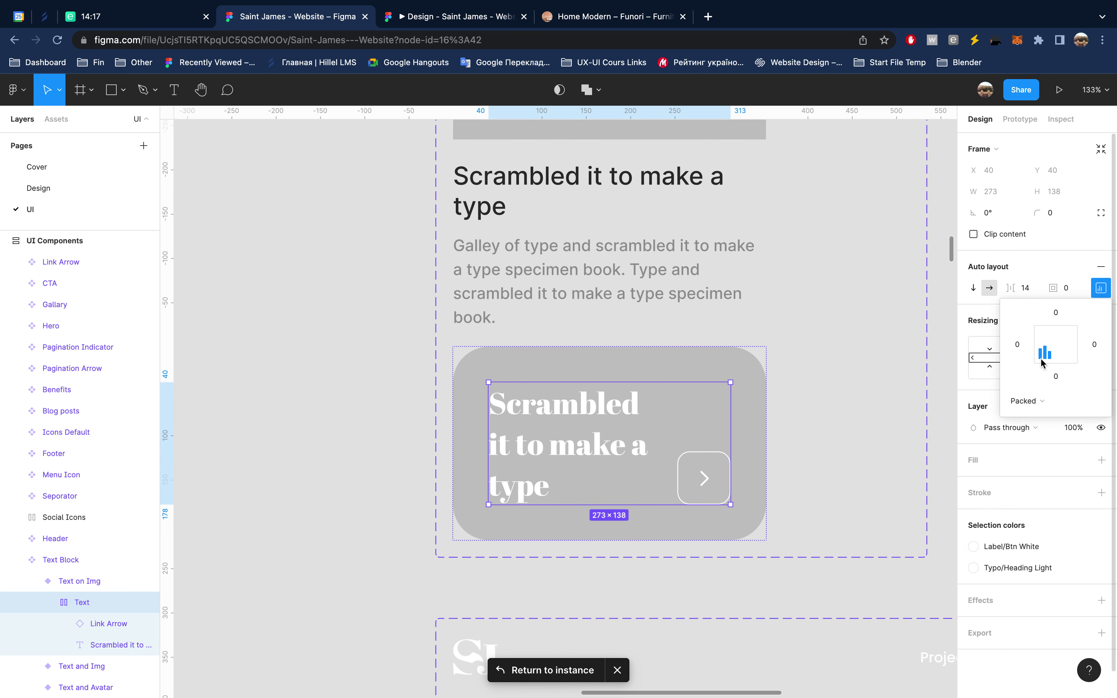
click(1101, 288)
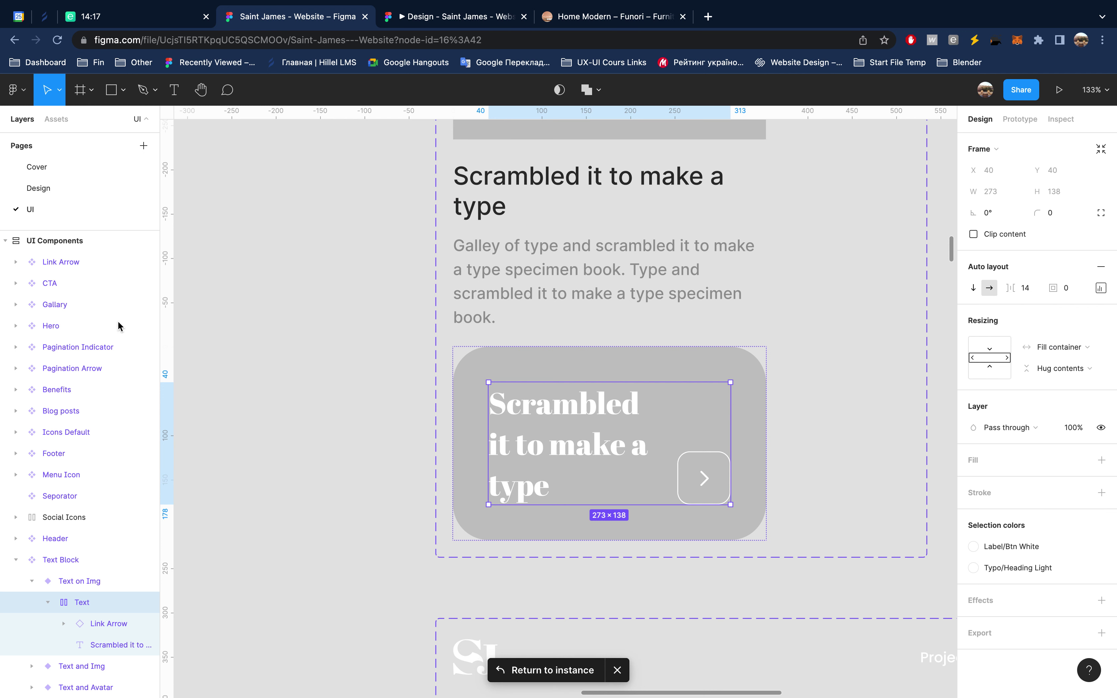
scroll(82, 623, down, 3)
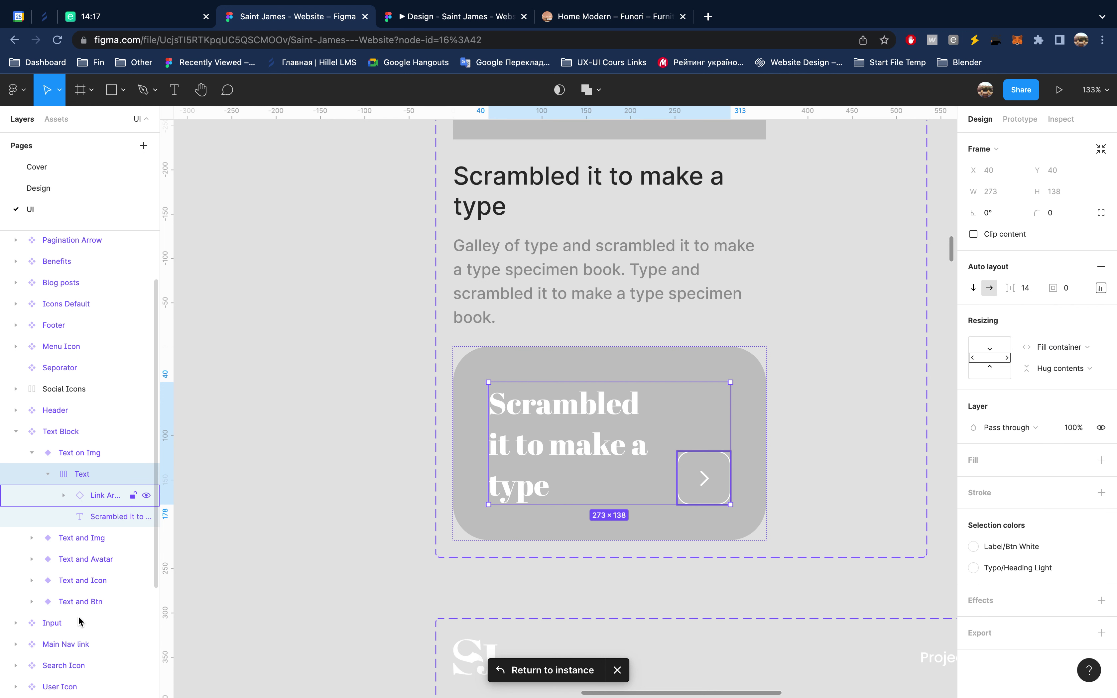
click(48, 474)
click(84, 453)
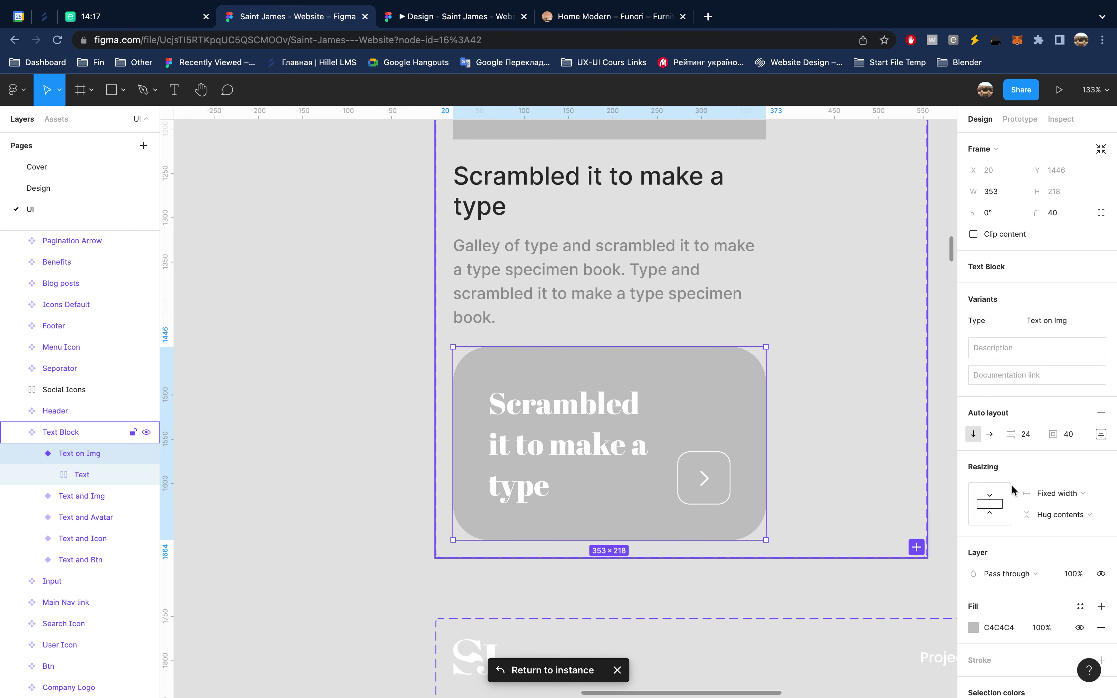
Step: Add a black fill at 80% opacity over the grey card
scroll(1041, 505, down, 2)
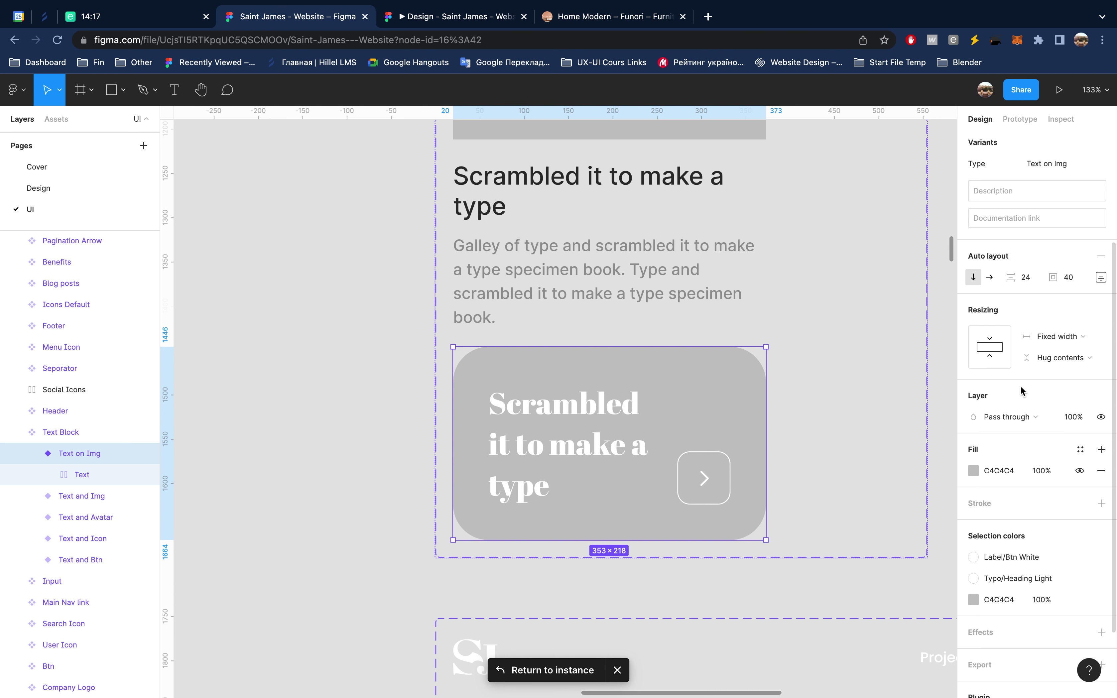
click(1102, 450)
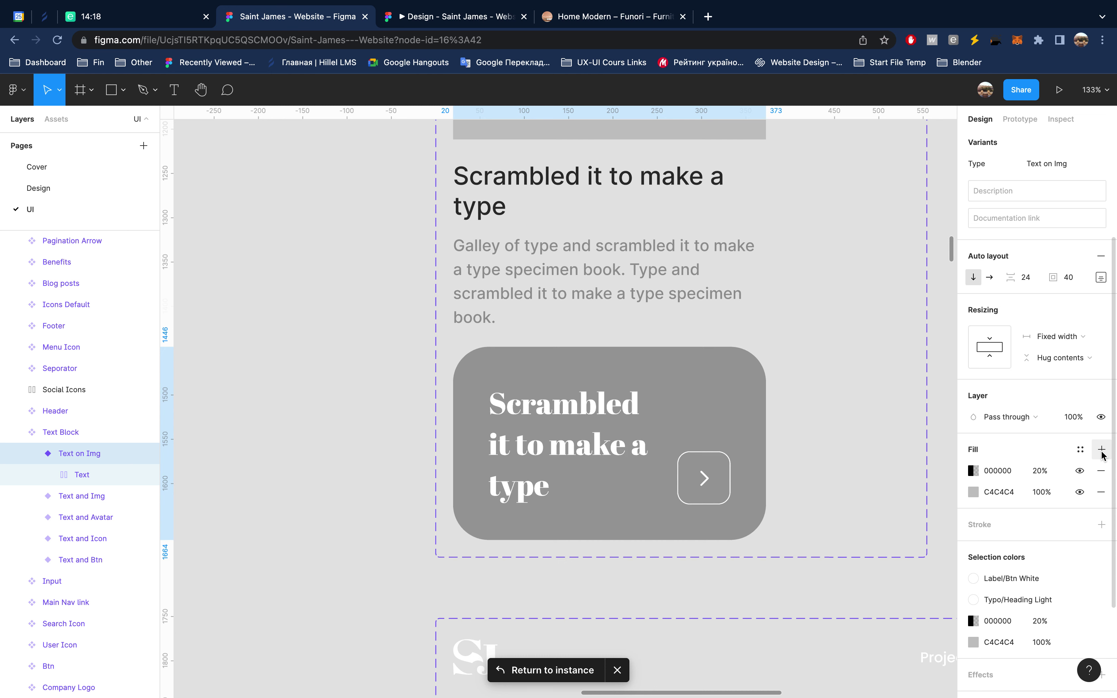
click(974, 473)
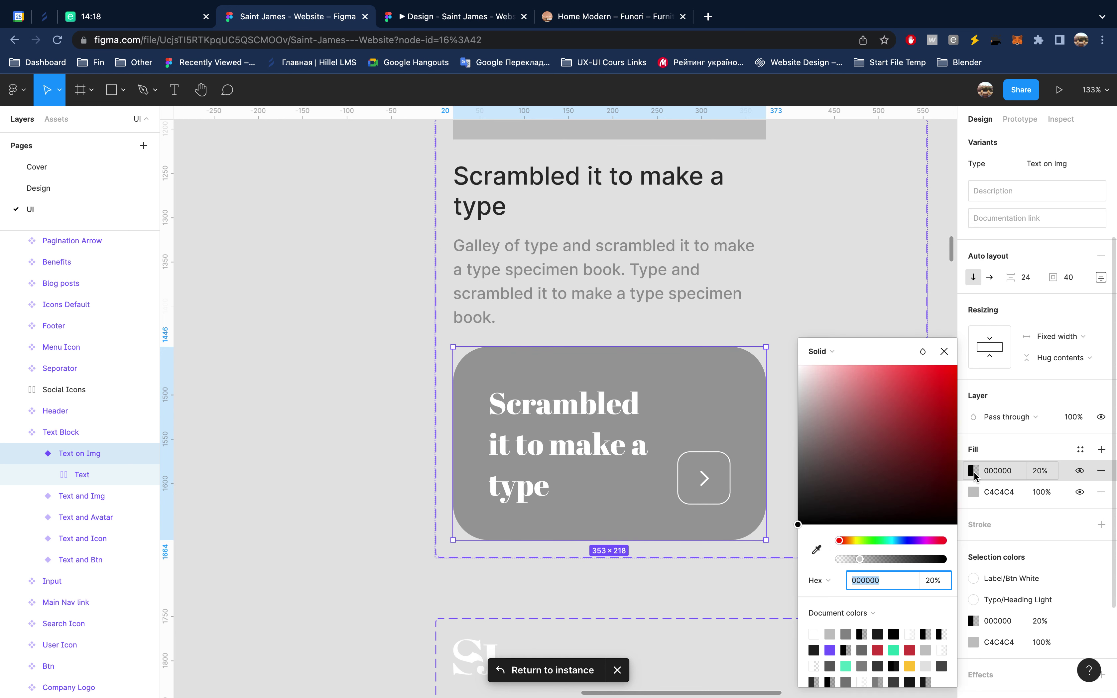
click(1040, 478)
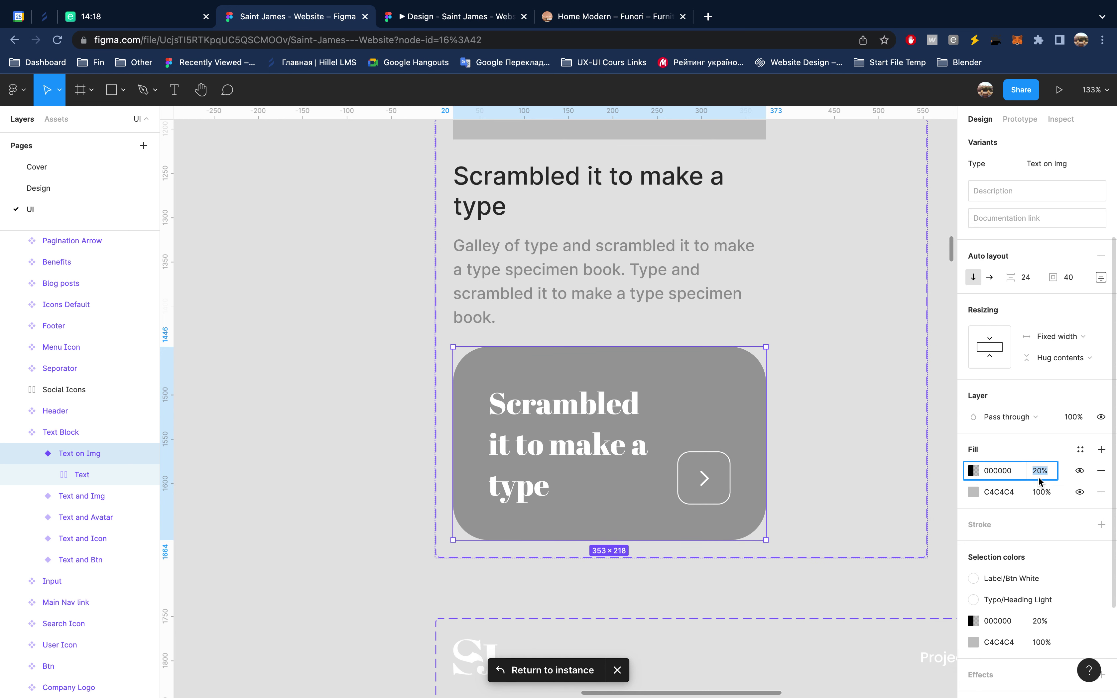
text(80)
key(Return)
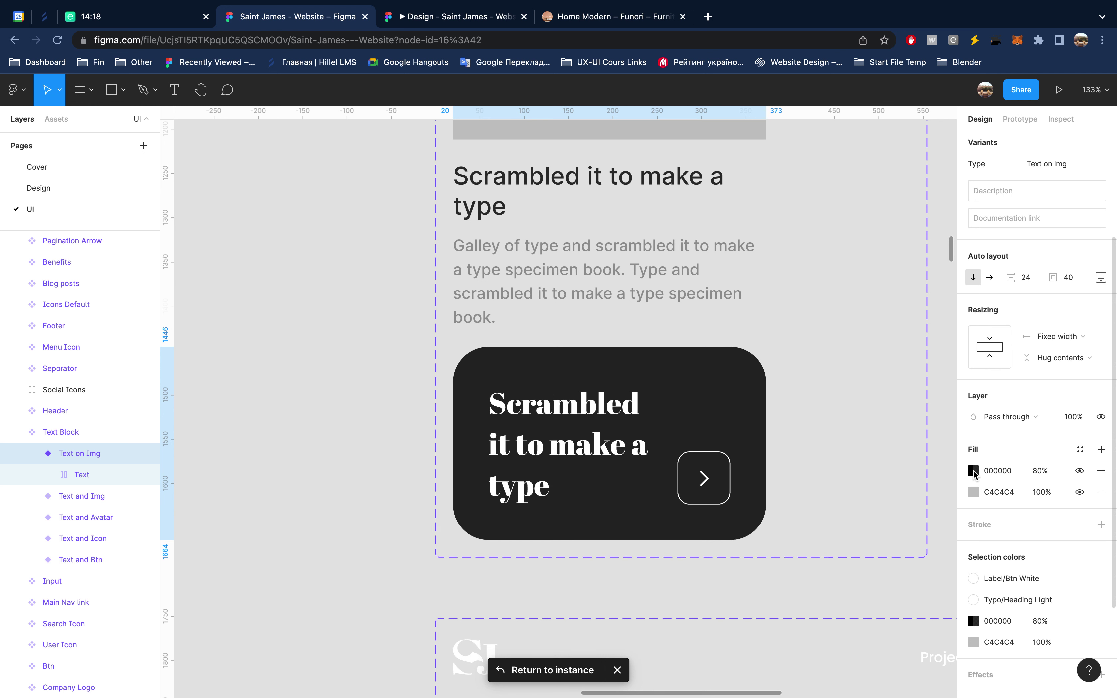
Step: Turn the black fill into a linear gradient running from transparent to black
click(972, 470)
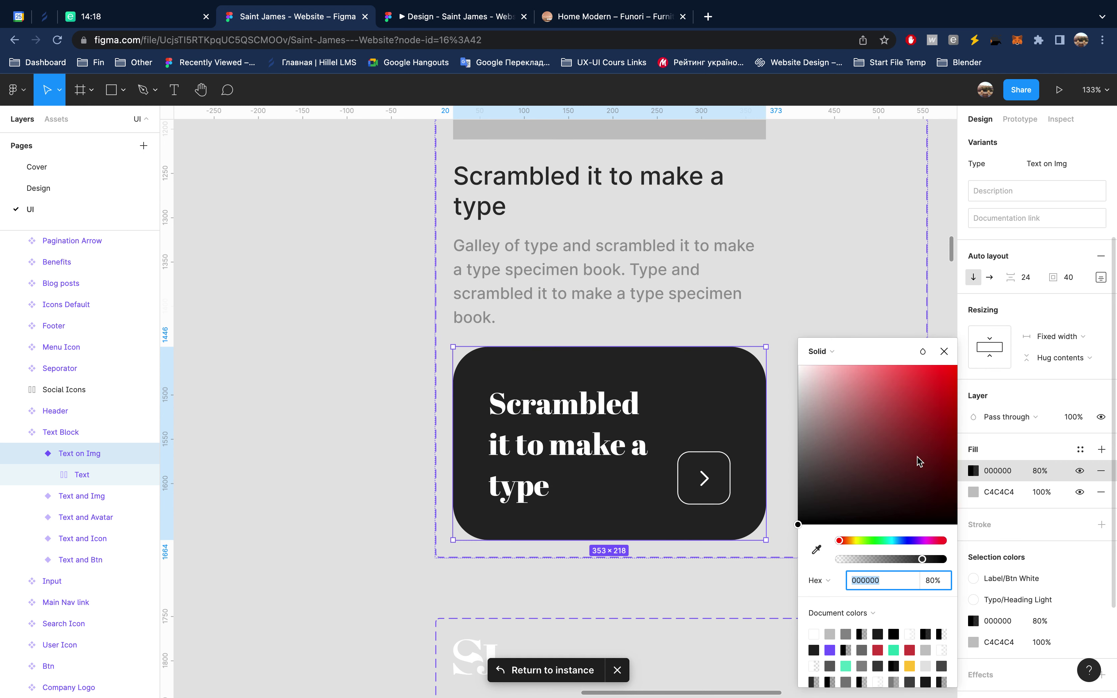
click(832, 354)
click(836, 368)
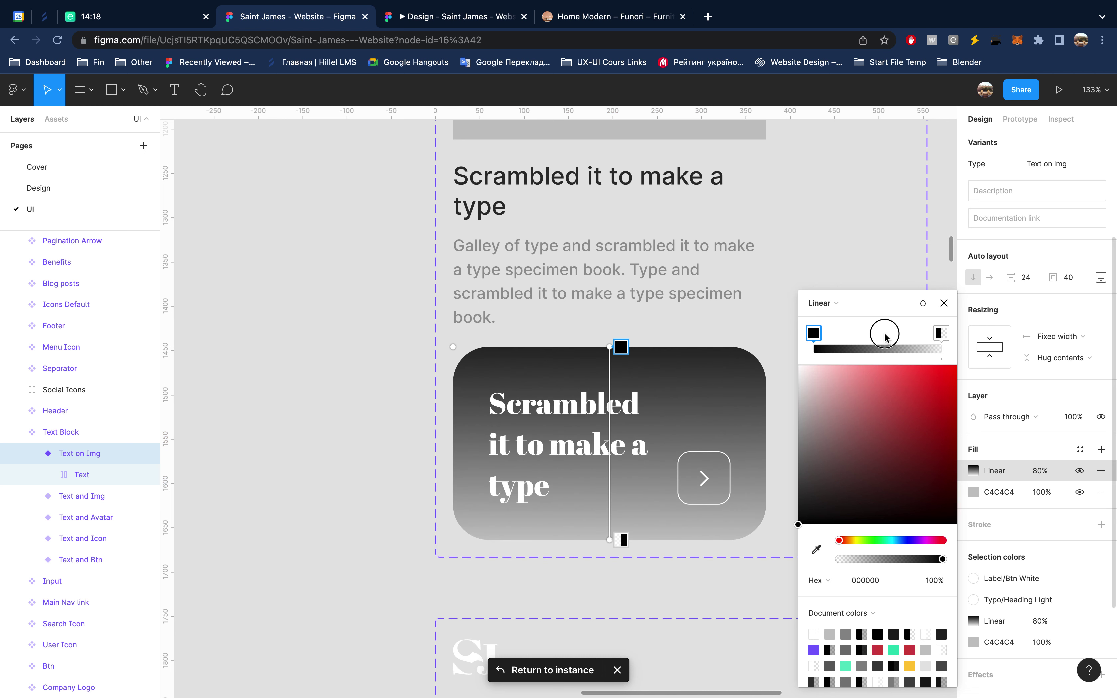
drag(815, 336, 887, 333)
click(940, 333)
drag(803, 336, 813, 333)
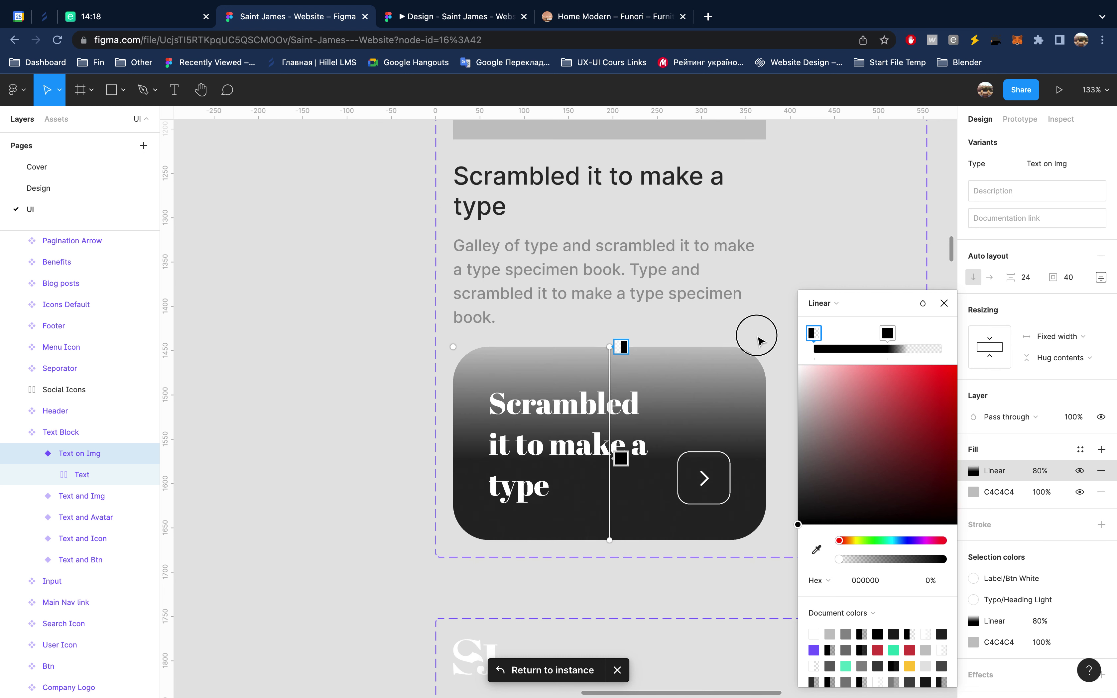
click(887, 333)
drag(887, 333, 941, 334)
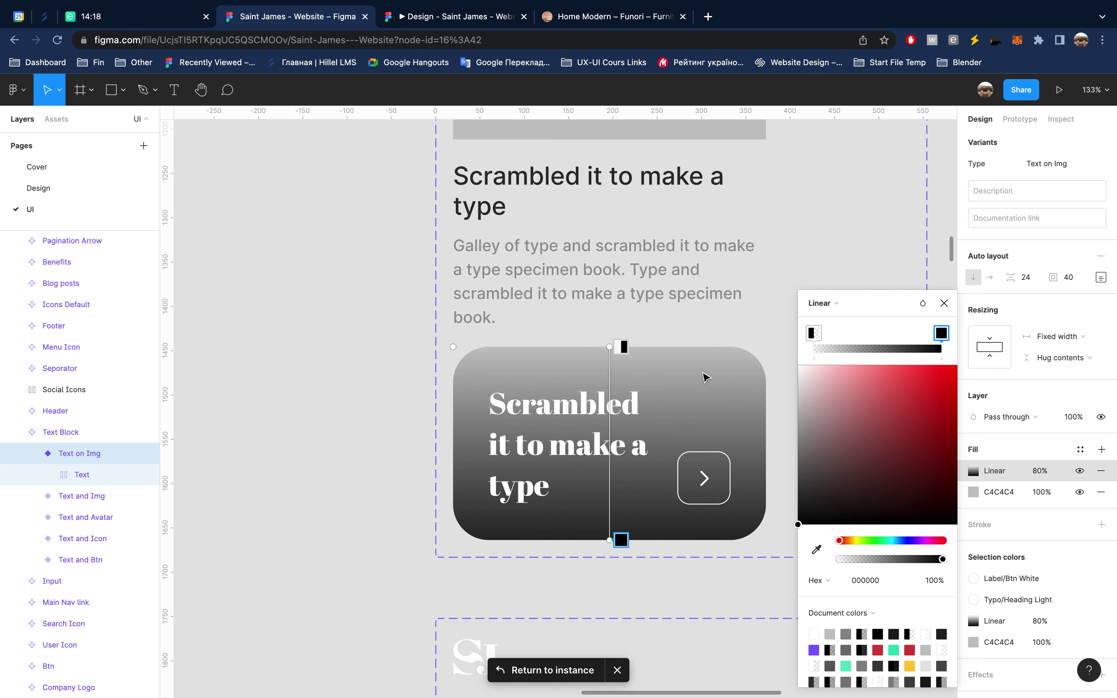
Step: Position the gradient to darken toward the card's bottom and set opacity to 70%
click(609, 346)
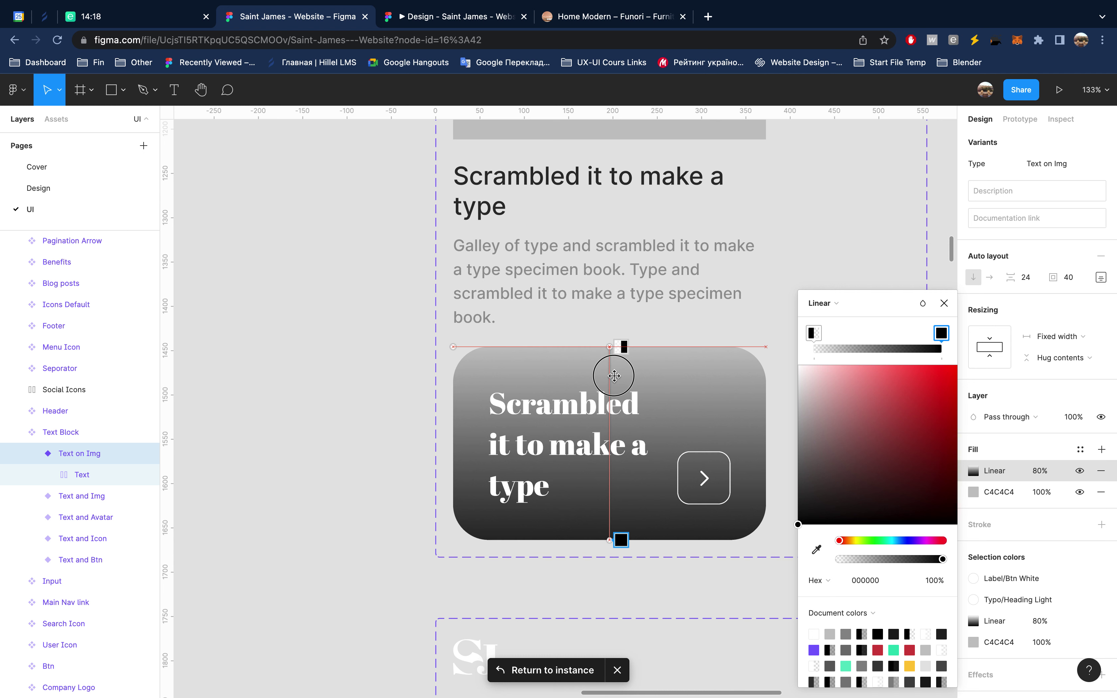
drag(608, 347, 616, 446)
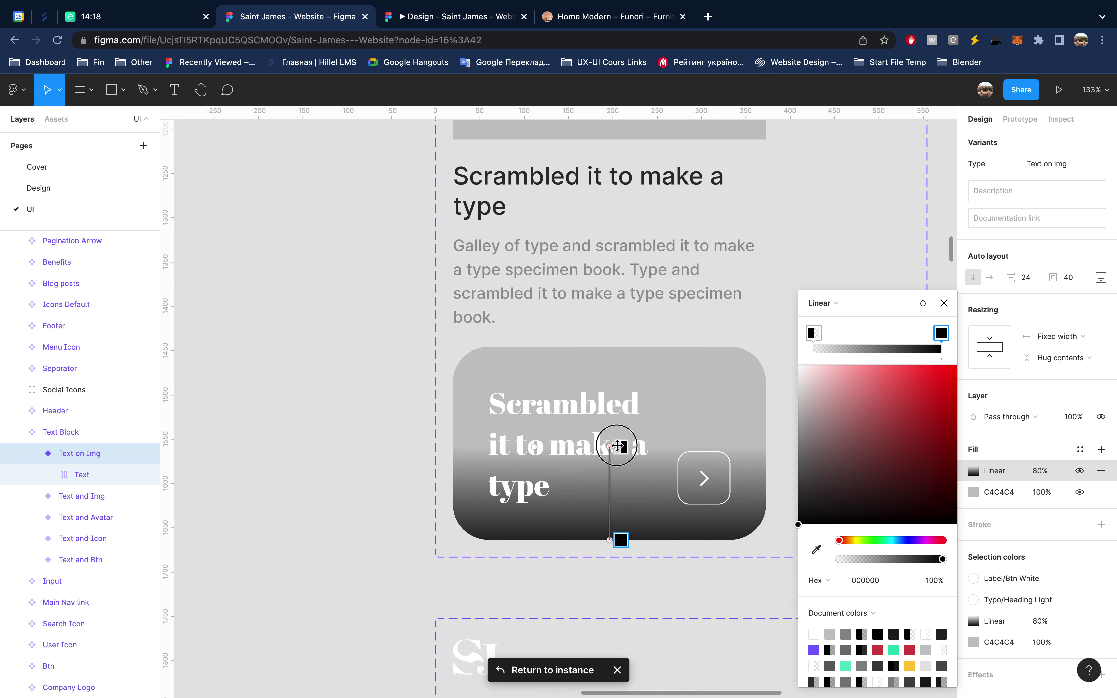
drag(616, 447, 620, 384)
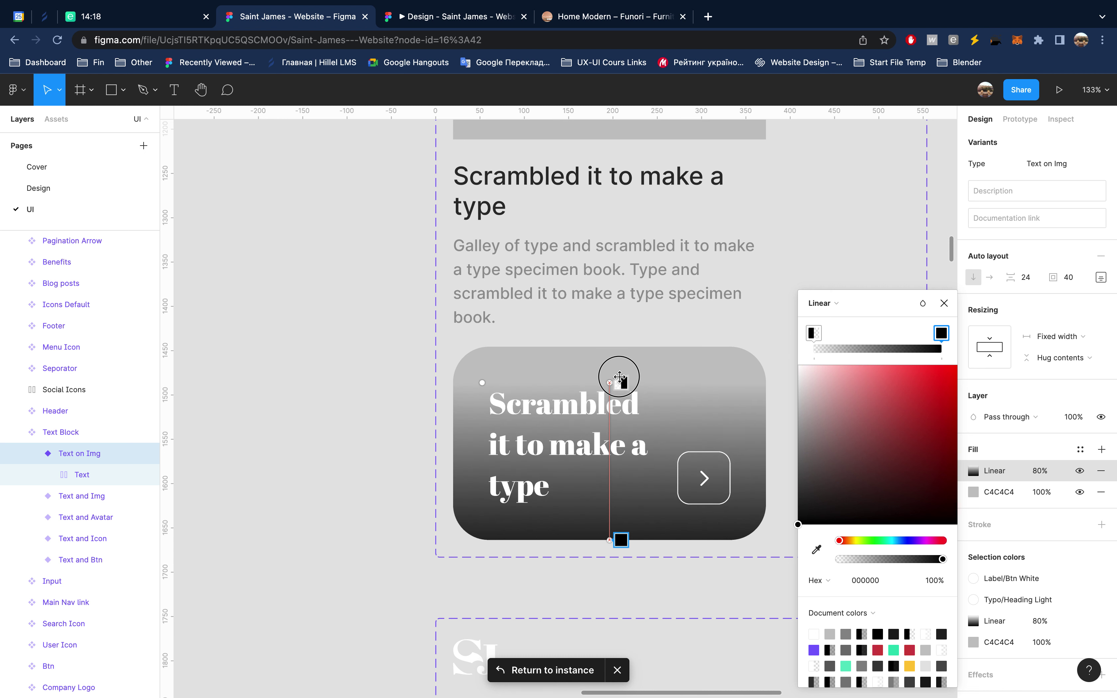
drag(619, 385, 620, 377)
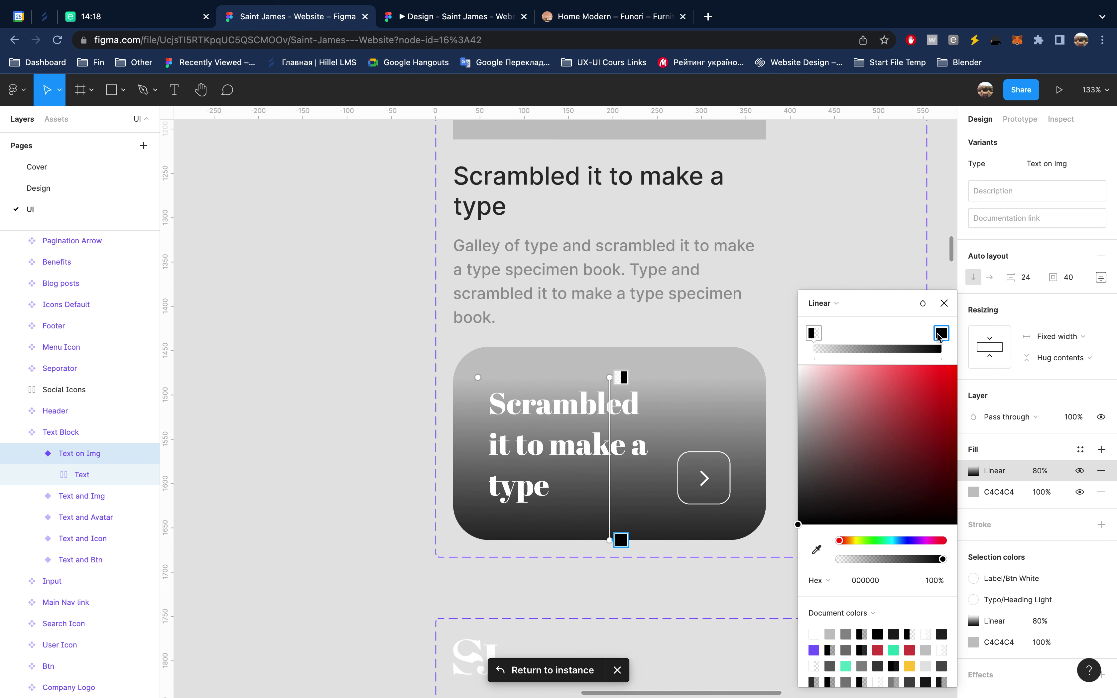
click(1039, 470)
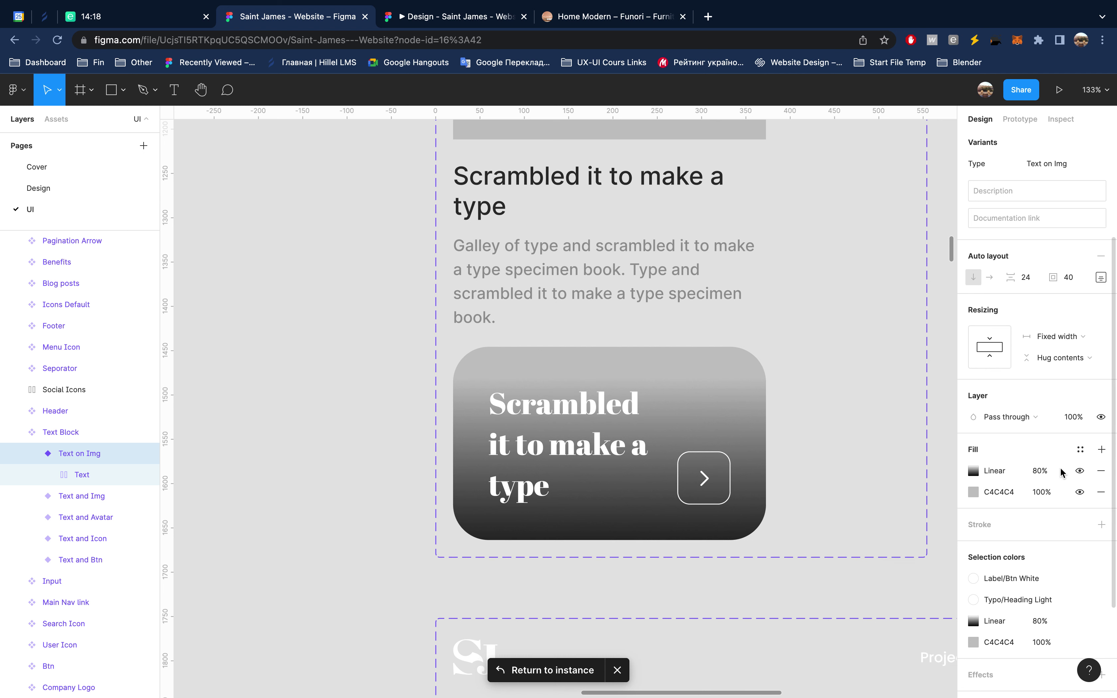
text(70)
key(Return)
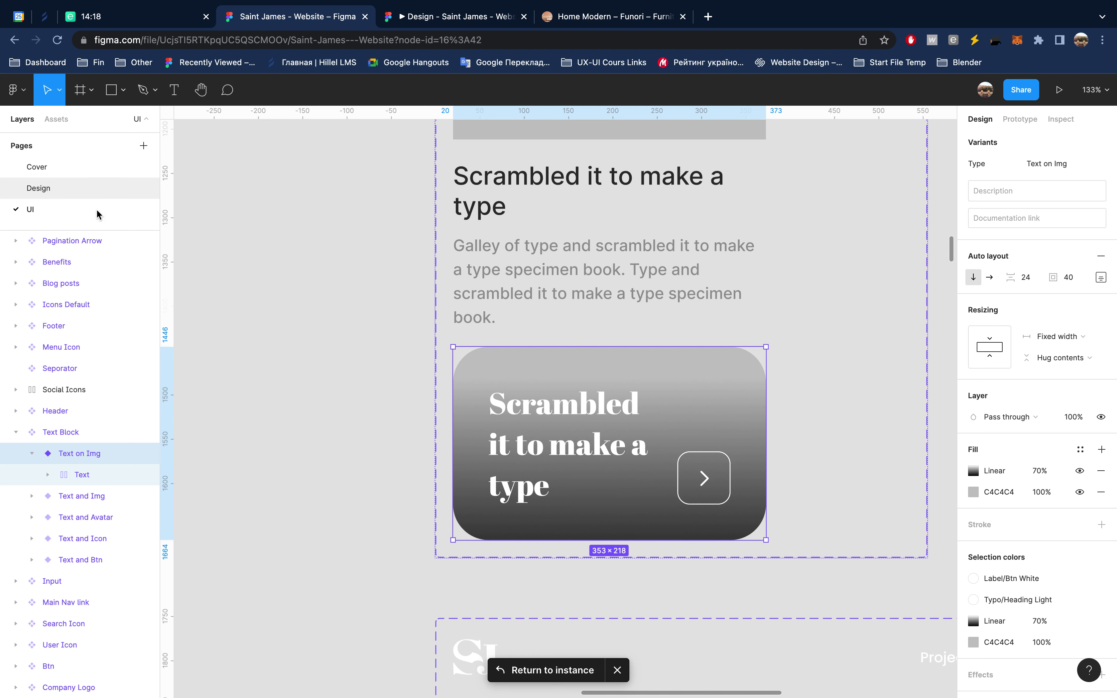
Step: Add a drop shadow to the card with blur 24
scroll(1029, 512, down, 3)
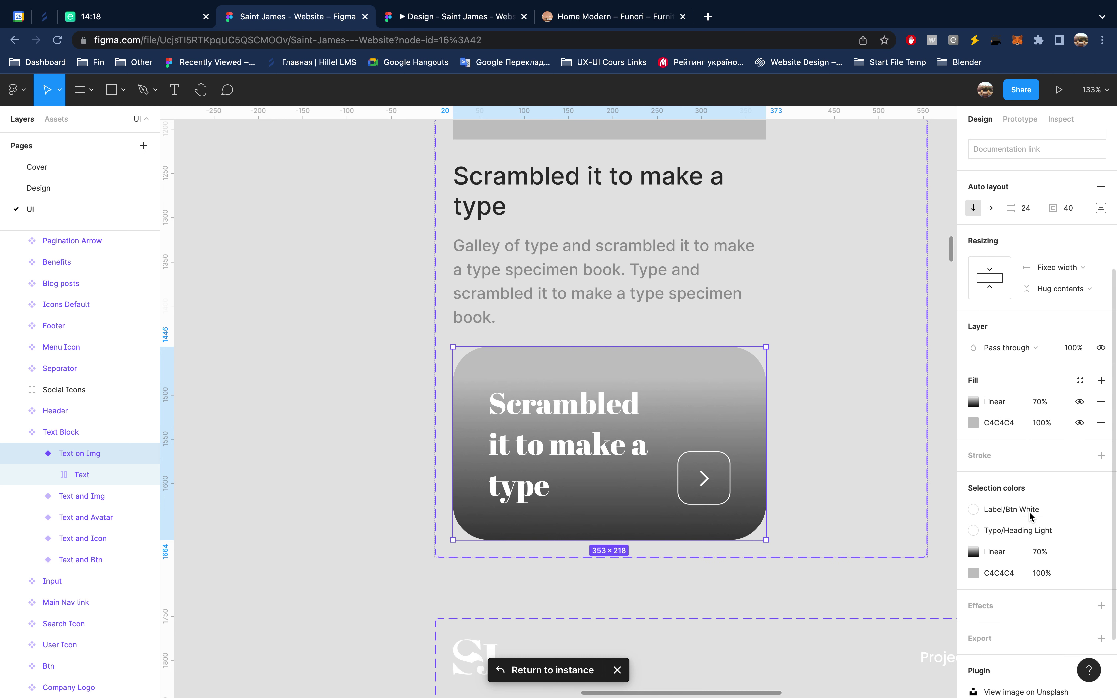
scroll(1029, 511, down, 3)
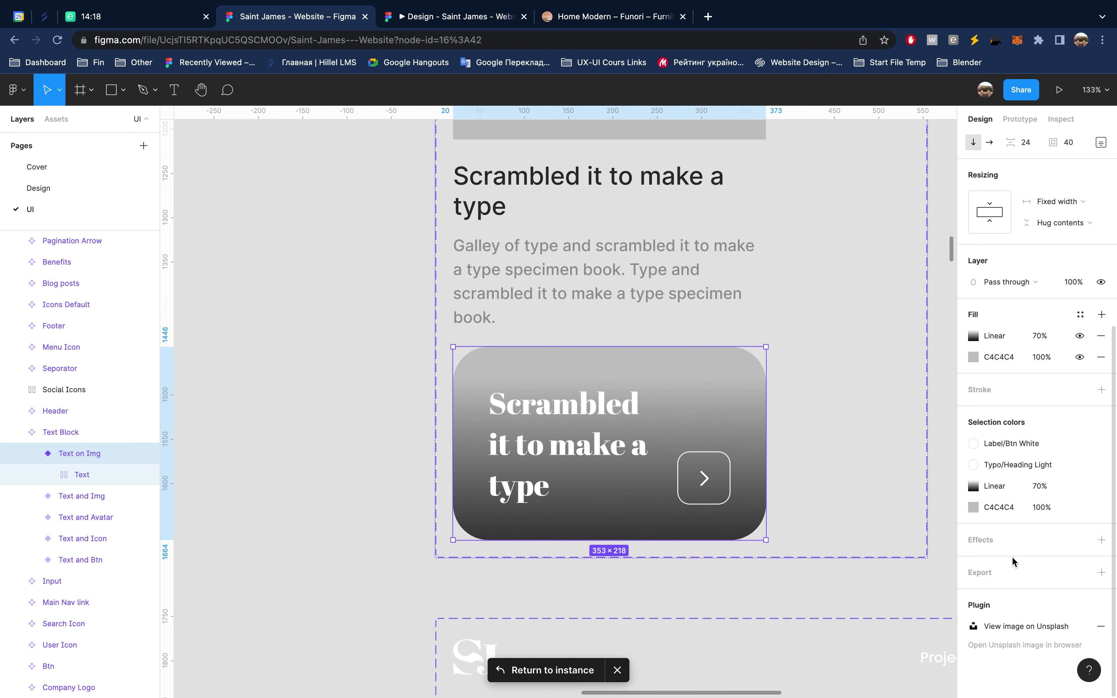
mouse_move(1100, 605)
click(1100, 541)
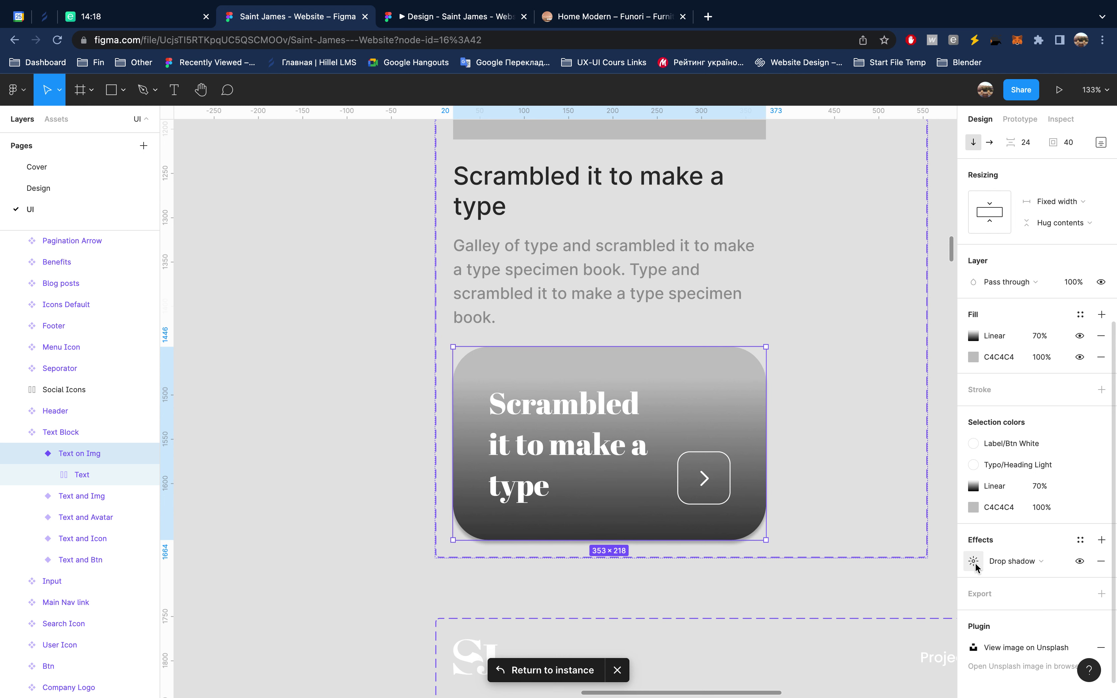
click(973, 561)
click(920, 596)
text(24)
key(Return)
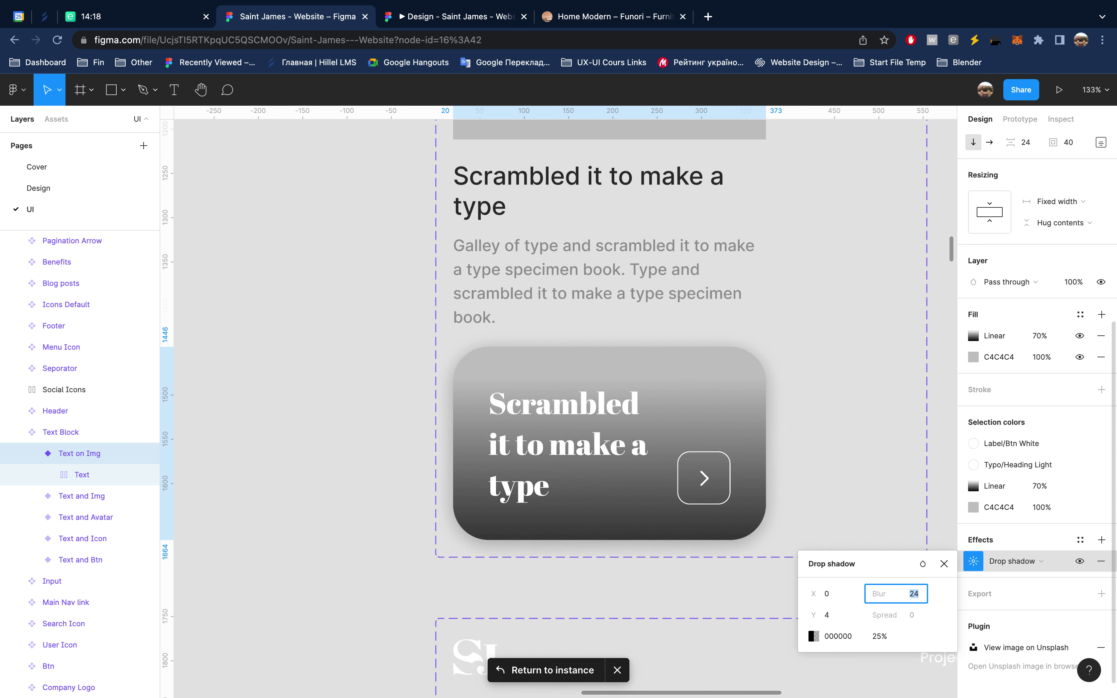
Step: Set the drop shadow's Y offset to 14 and opacity to 15%
click(838, 617)
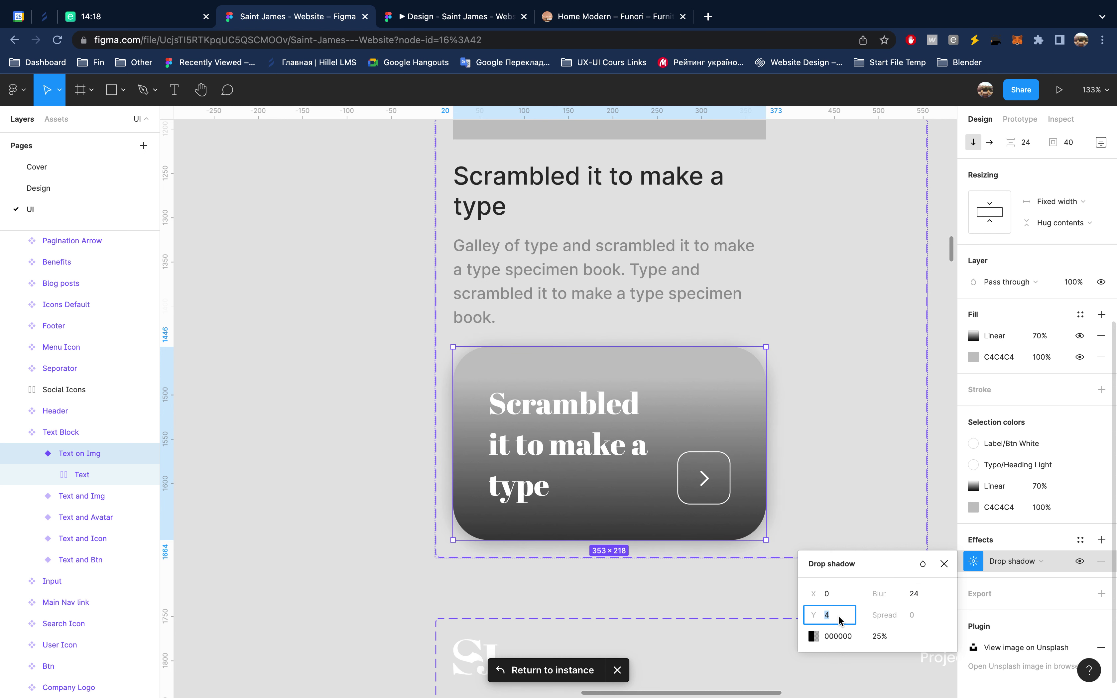
text(14)
key(Return)
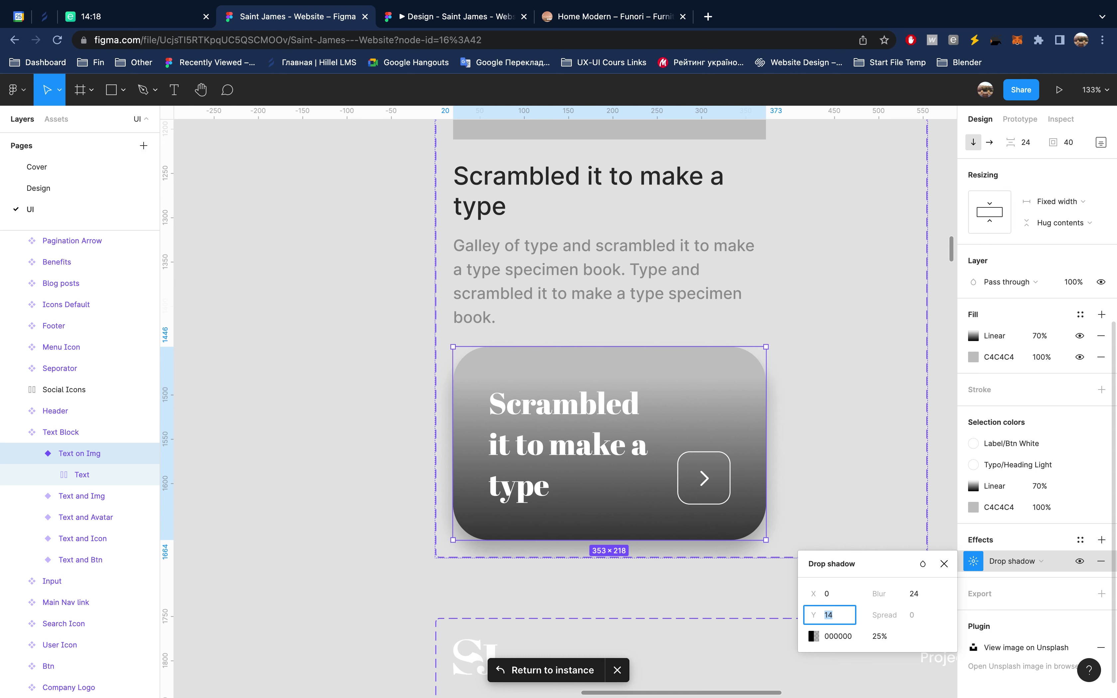
click(889, 637)
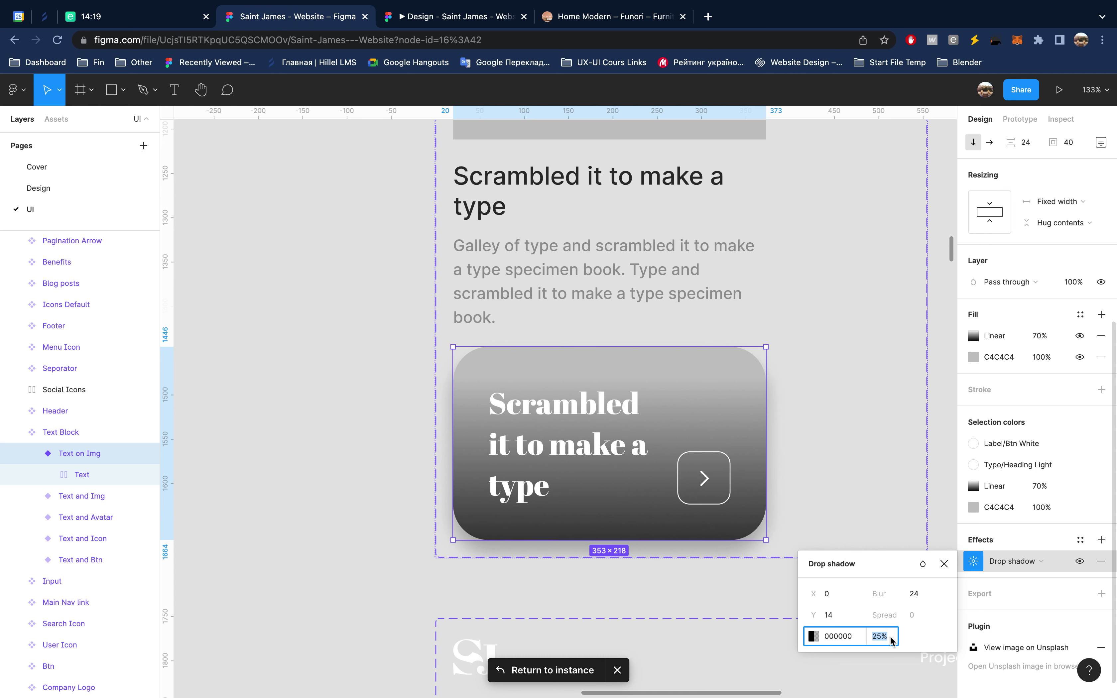
text(15)
key(Return)
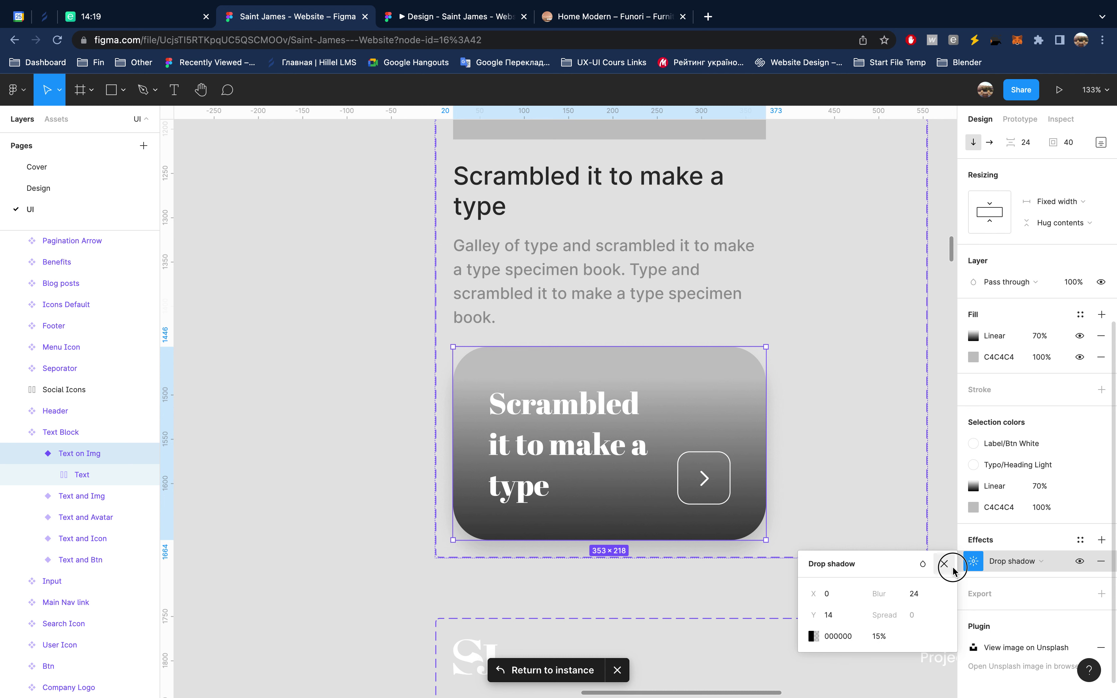
click(944, 564)
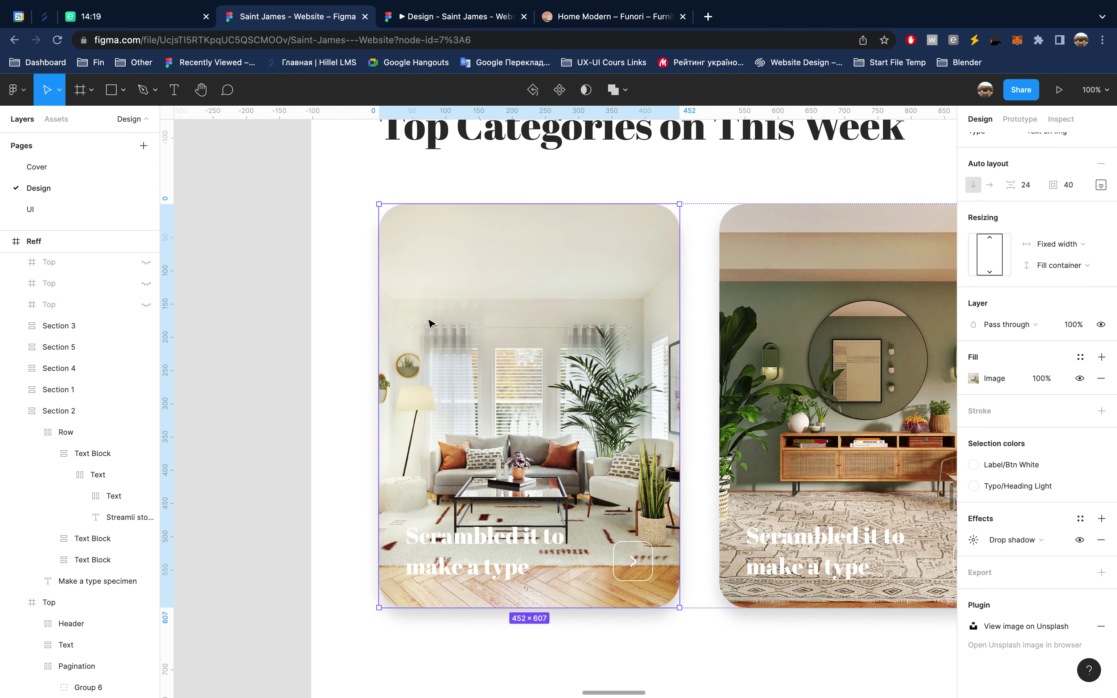
scroll(551, 395, down, 5)
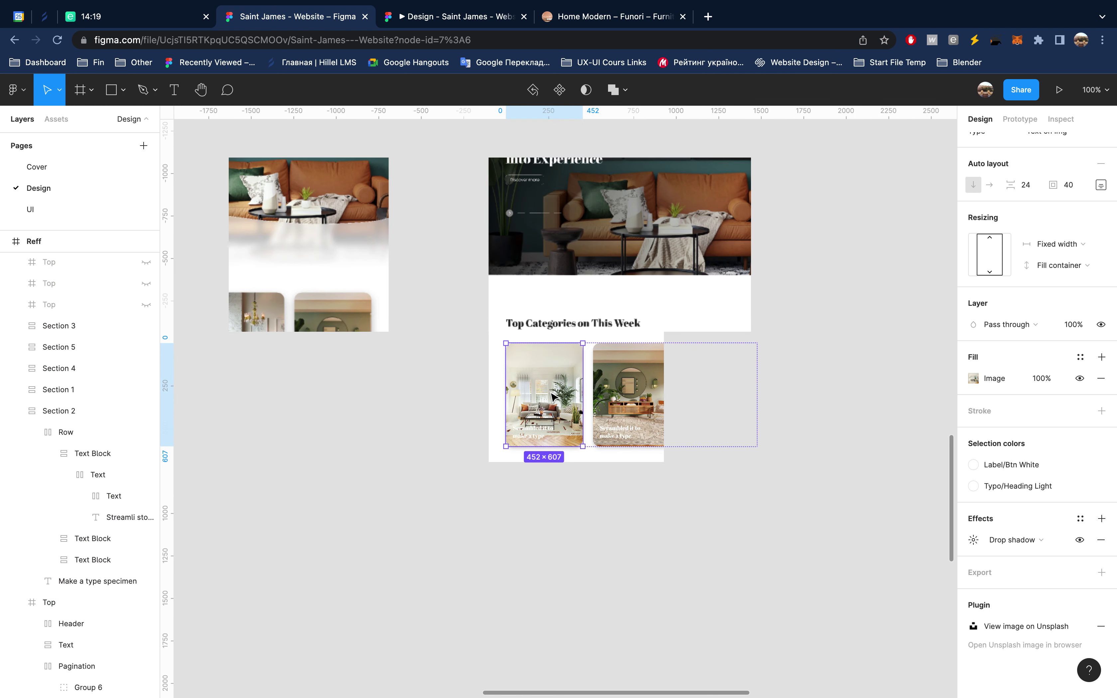